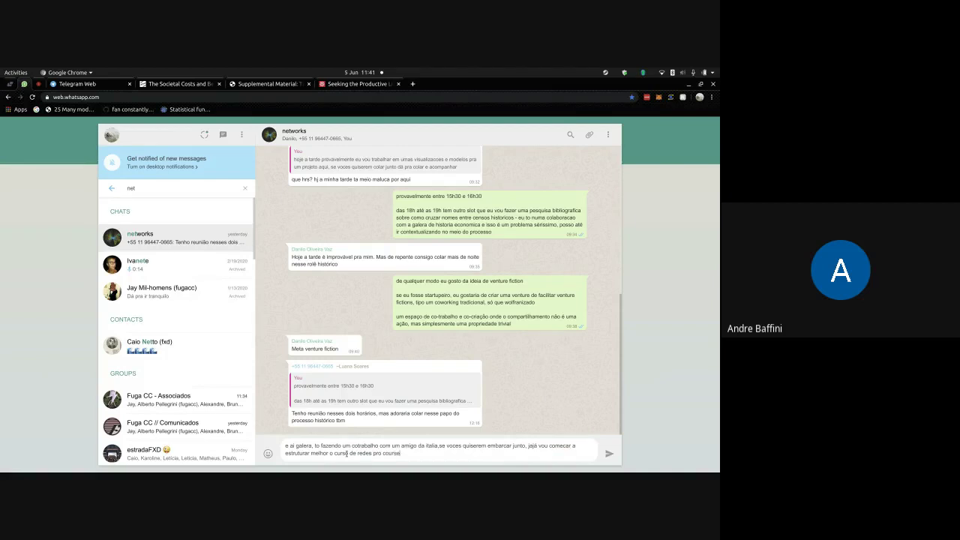
- Paste the video meeting link into the drafted message and send it to the networks chat
text(To join the video meeting, click this link: https://meet.google.com/xpg-yyyz-hmu)
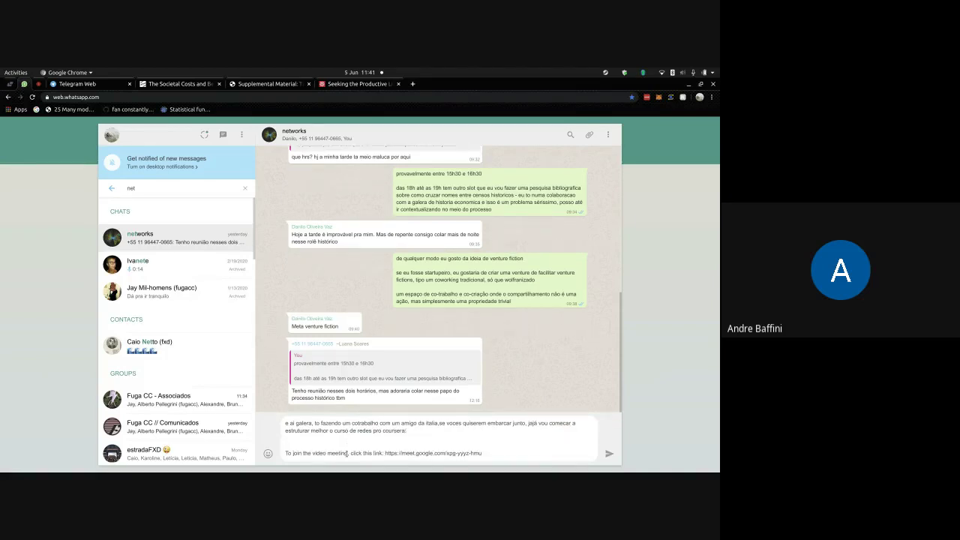
key(Return)
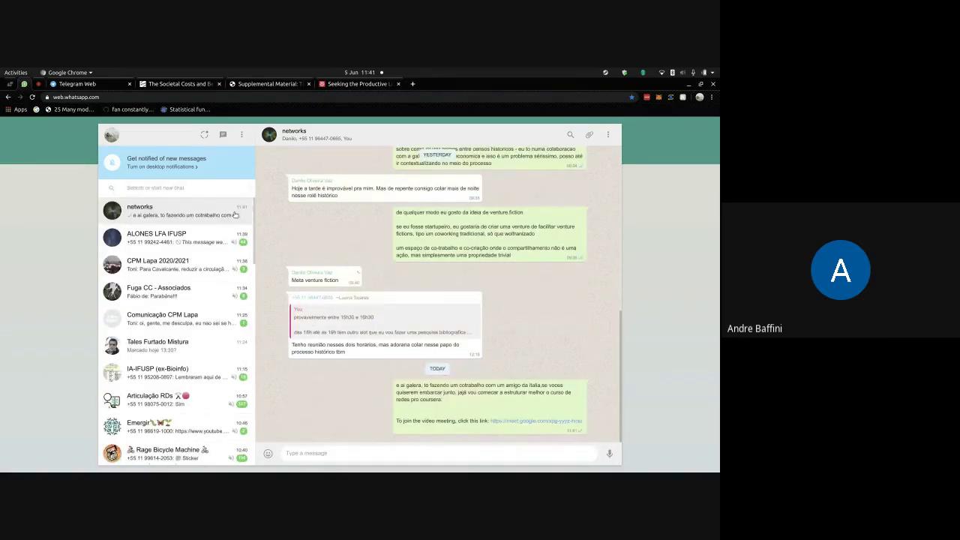
- Close the Telegram Web, societal-costs article and supplemental material tabs
click(72, 83)
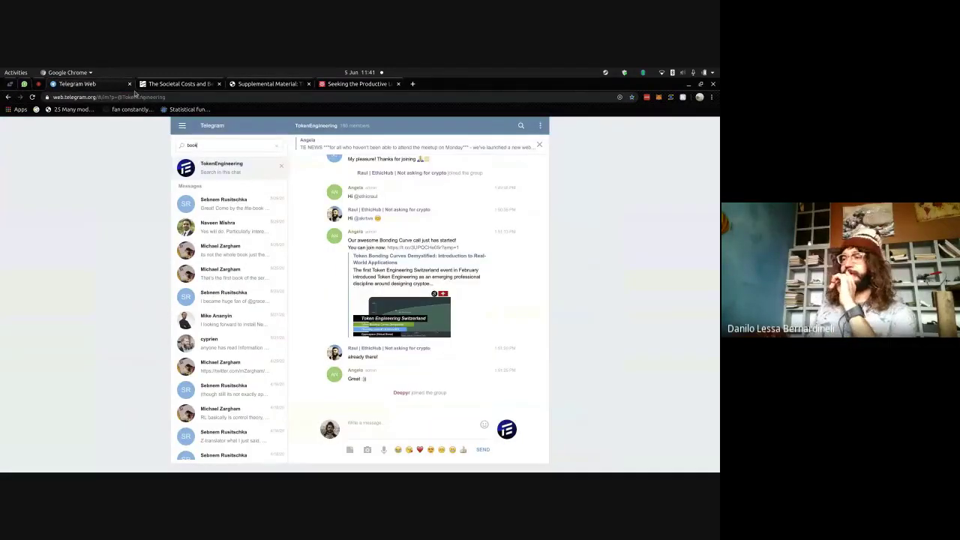
click(129, 83)
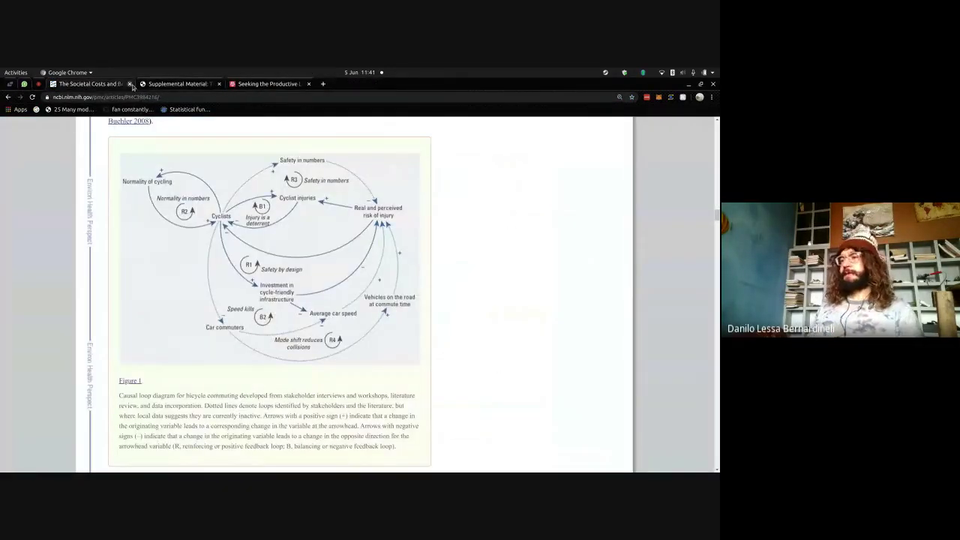
click(130, 84)
click(130, 84)
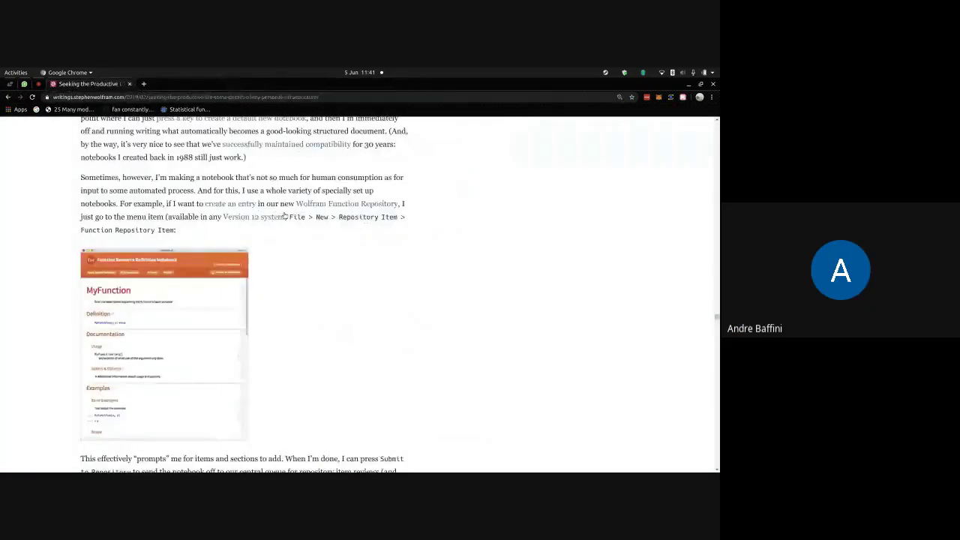
- Read through the Wolfram 'Seeking the Productive Life' article to its scripted course-video recording passage
scroll(284, 215, down, 5)
scroll(284, 216, down, 8)
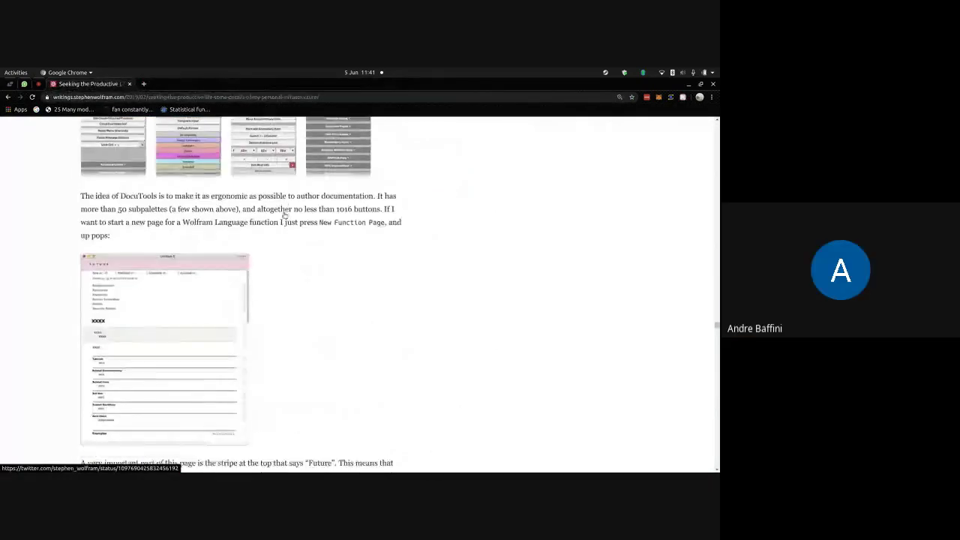
scroll(284, 215, down, 1)
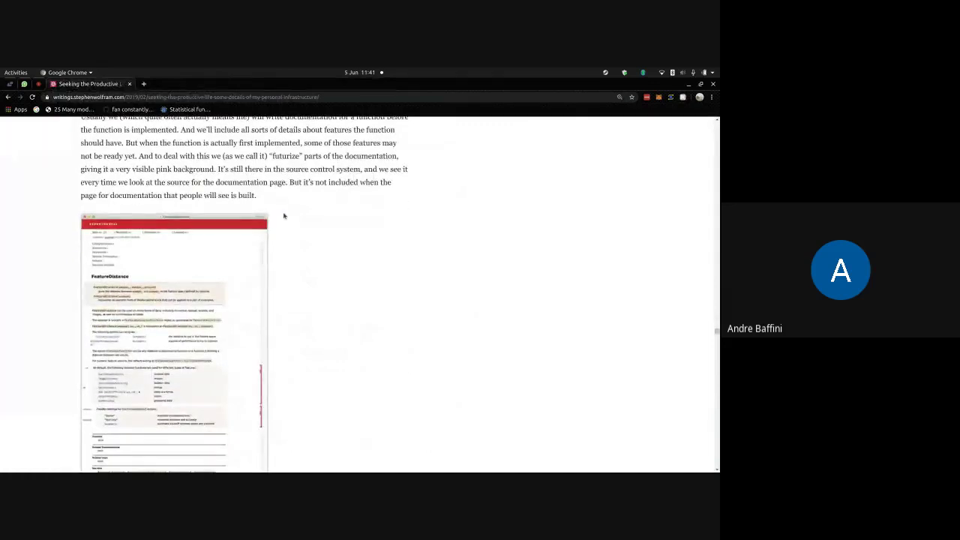
scroll(284, 215, down, 10)
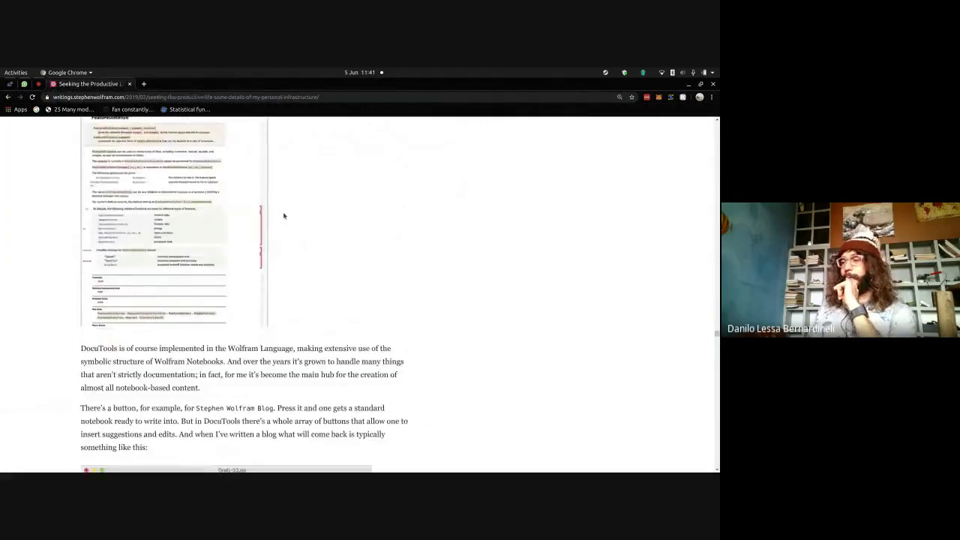
scroll(284, 215, down, 9)
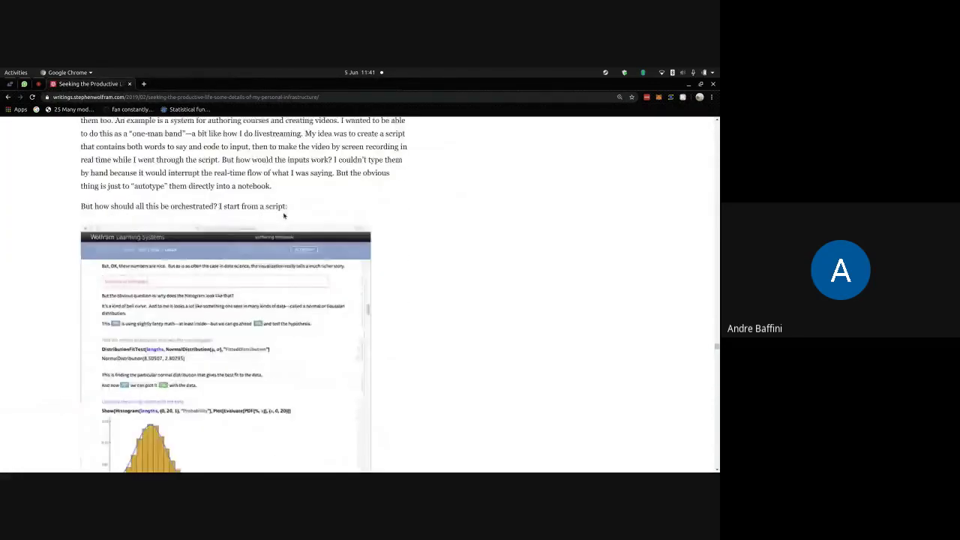
scroll(284, 215, down, 3)
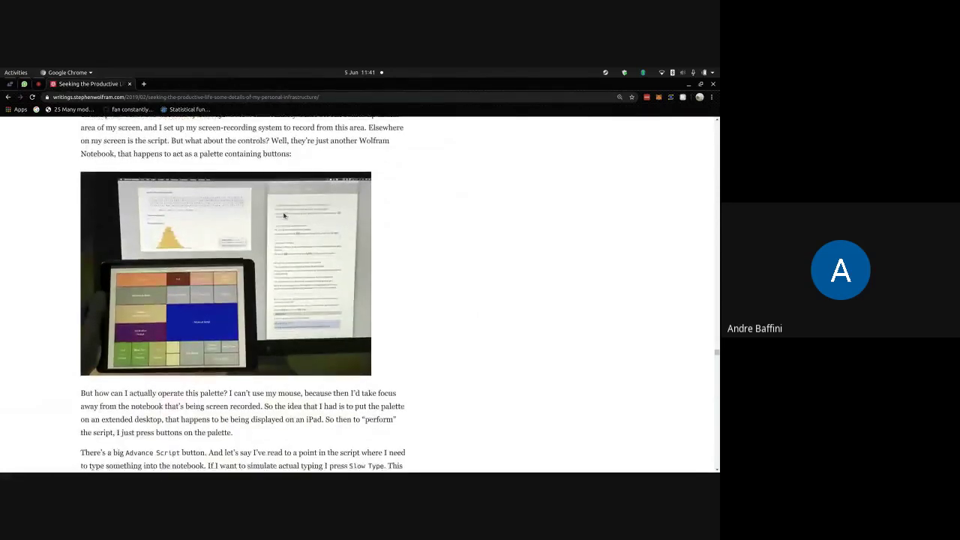
scroll(284, 215, down, 2)
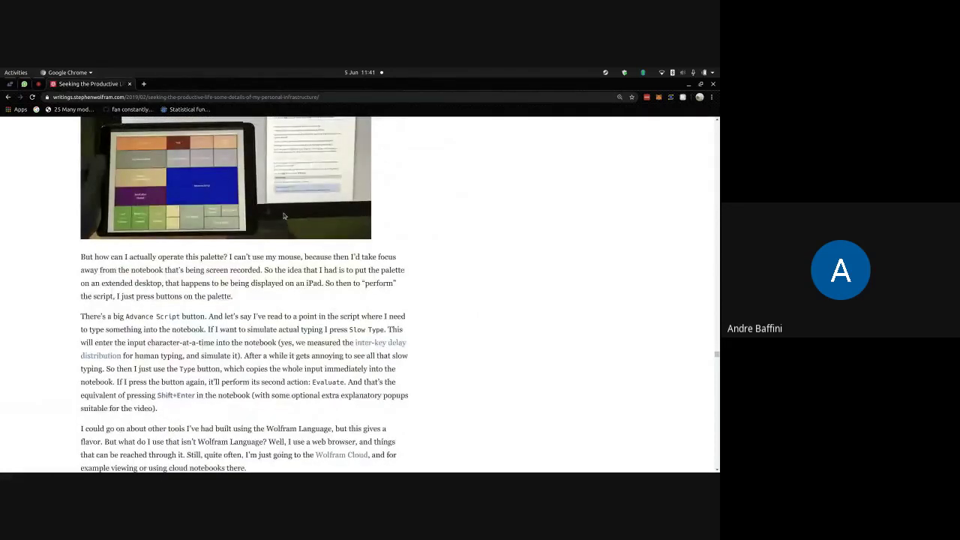
scroll(284, 215, down, 2)
scroll(284, 215, down, 1)
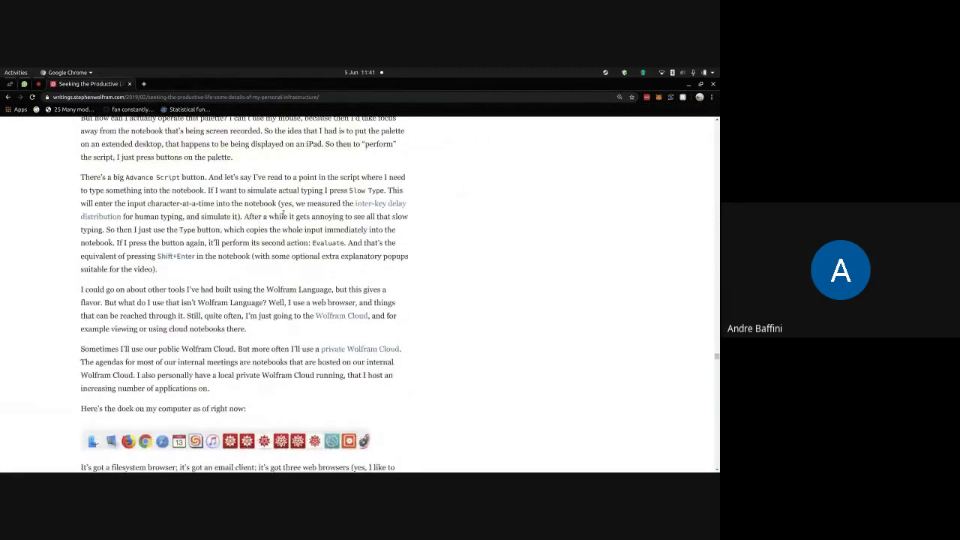
scroll(282, 214, up, 2)
drag(209, 239, 282, 285)
click(283, 284)
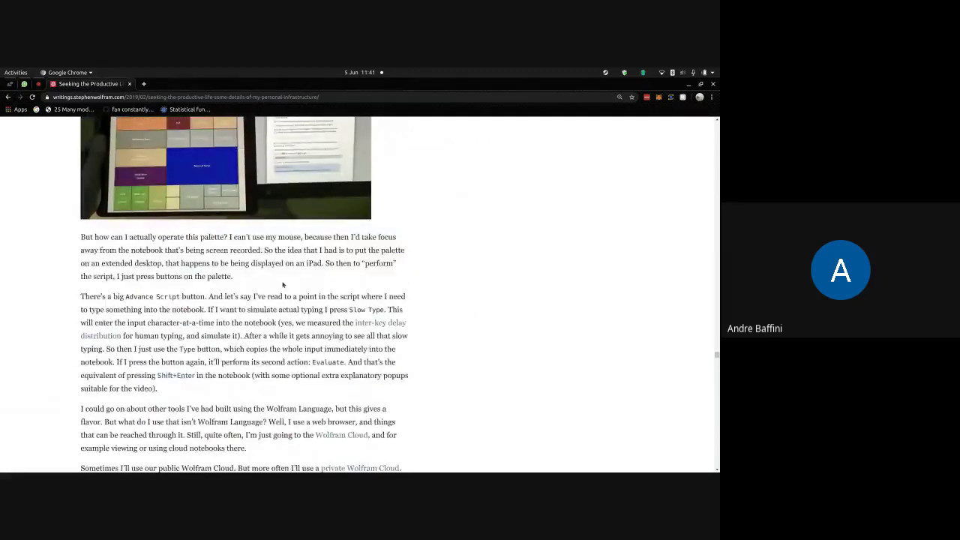
scroll(282, 284, up, 3)
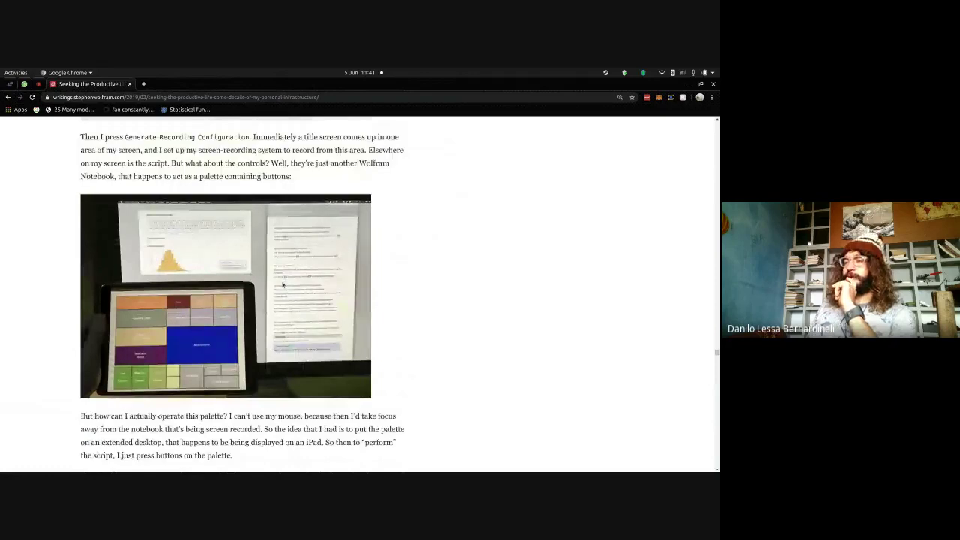
scroll(282, 284, up, 1)
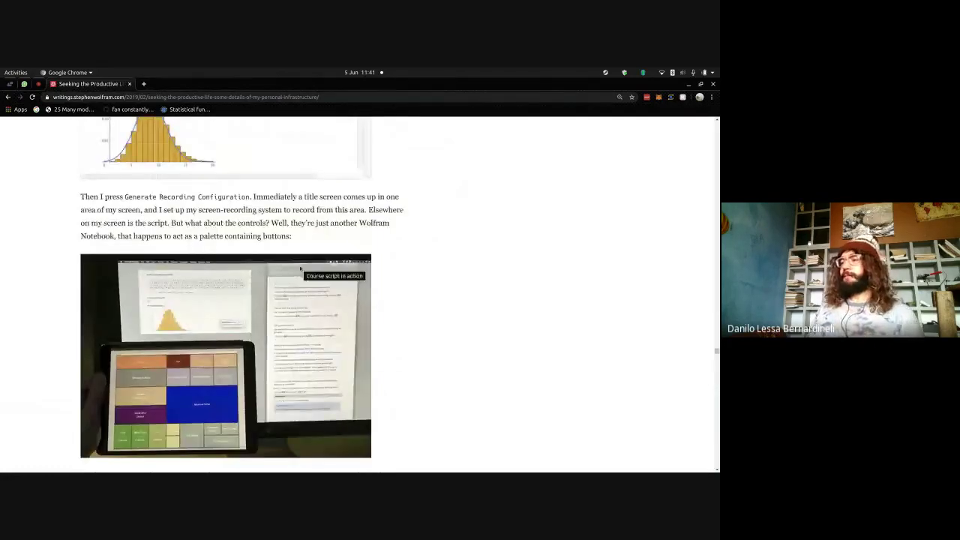
- Load paper.dropbox.com in a new tab and scroll through the Paper Home docs and folders
click(144, 84)
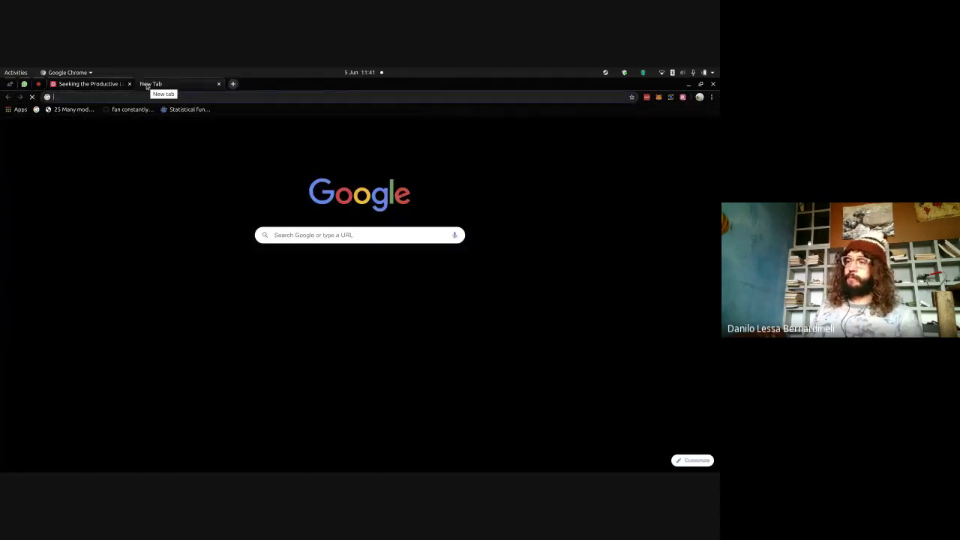
text(paper.dropbox.com)
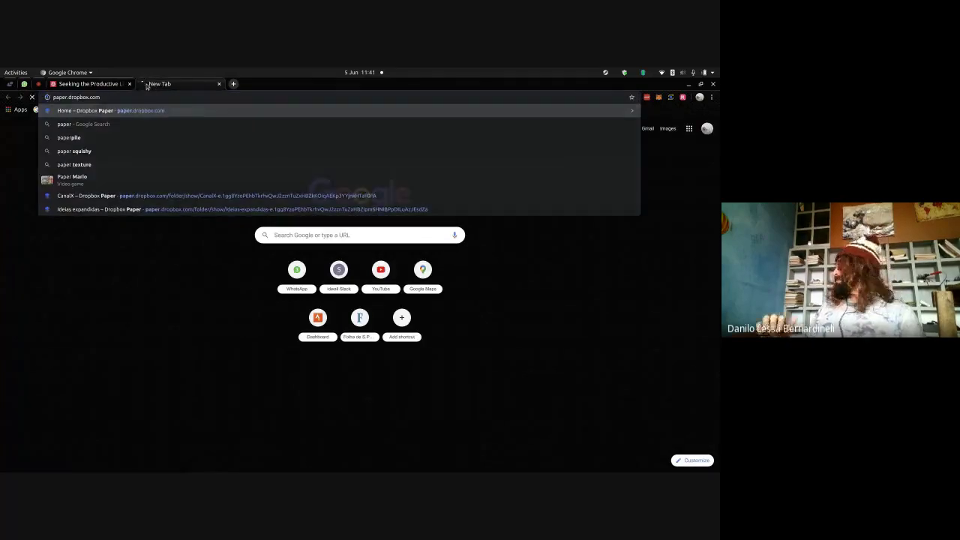
key(Return)
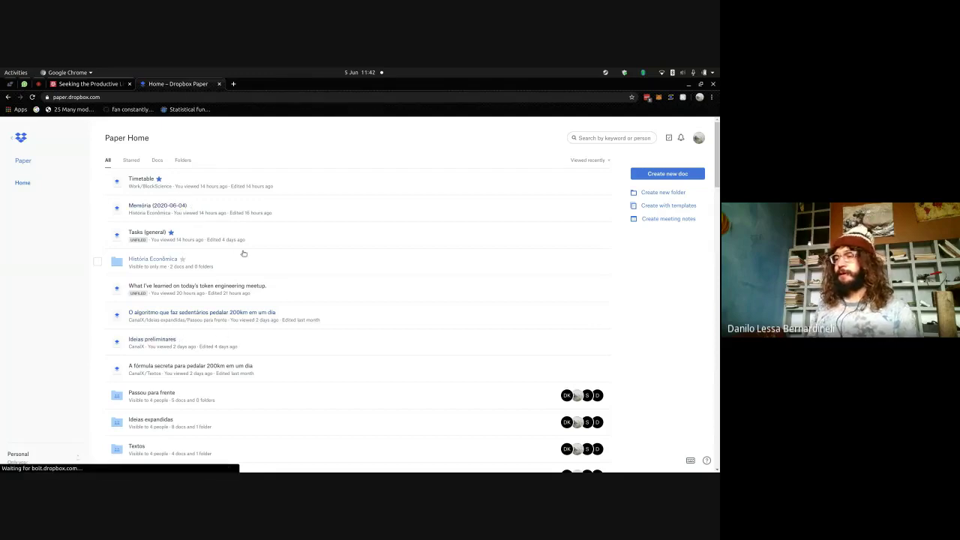
scroll(244, 253, down, 3)
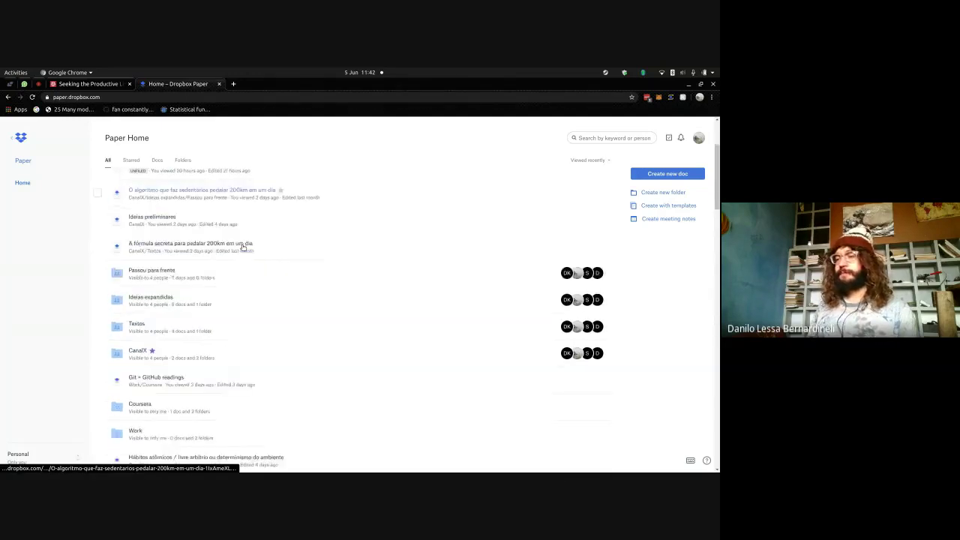
scroll(244, 247, down, 2)
scroll(273, 285, down, 1)
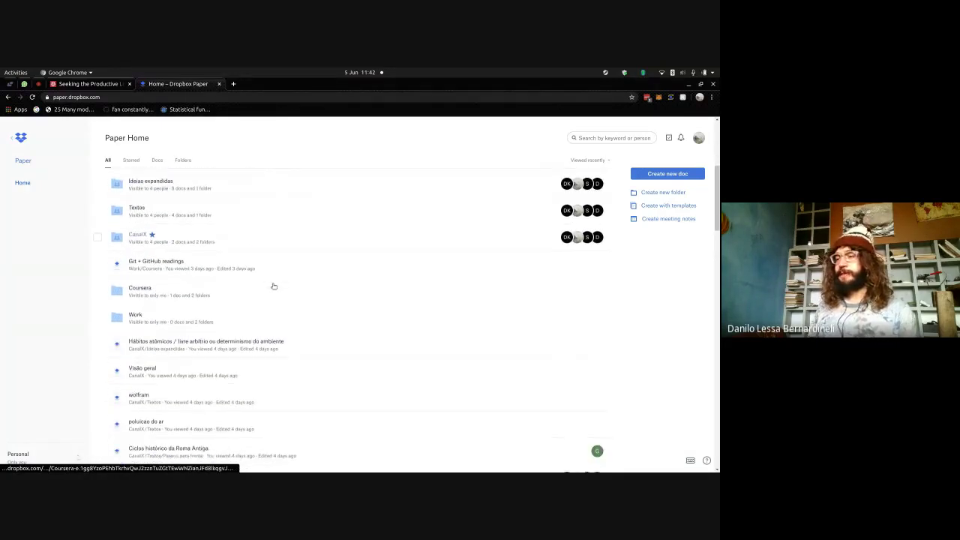
scroll(274, 285, down, 2)
scroll(272, 320, down, 2)
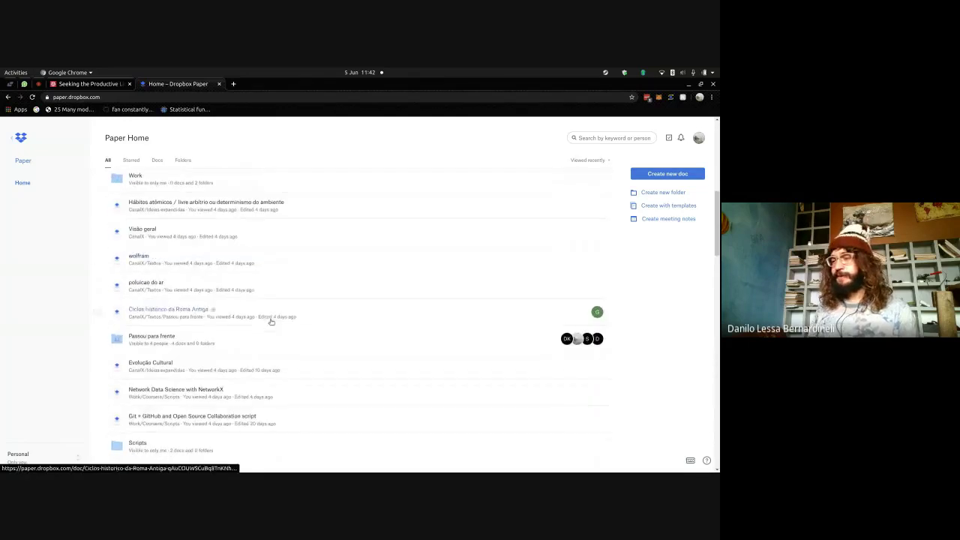
- Open the Network Data Science with NetworkX doc and pin its browser tab
click(188, 389)
right_click(185, 85)
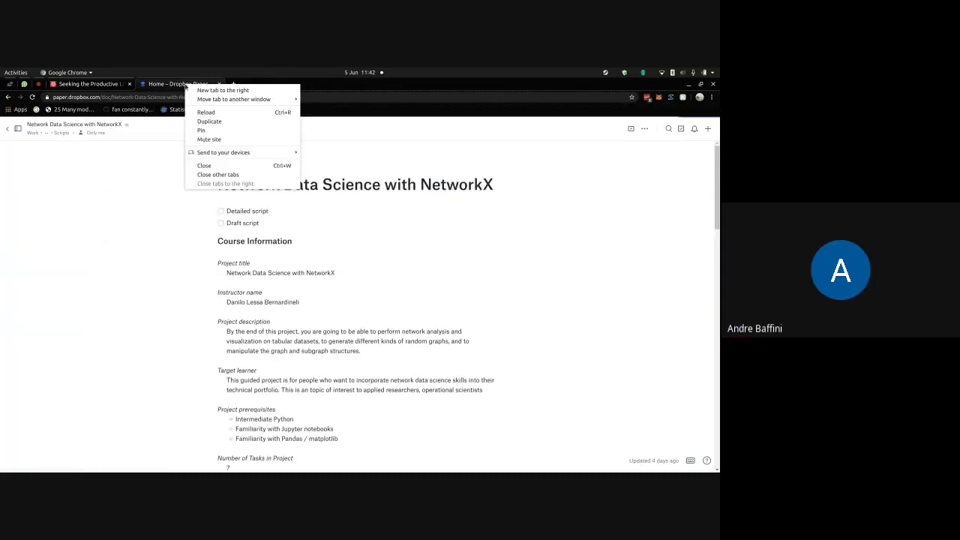
click(199, 131)
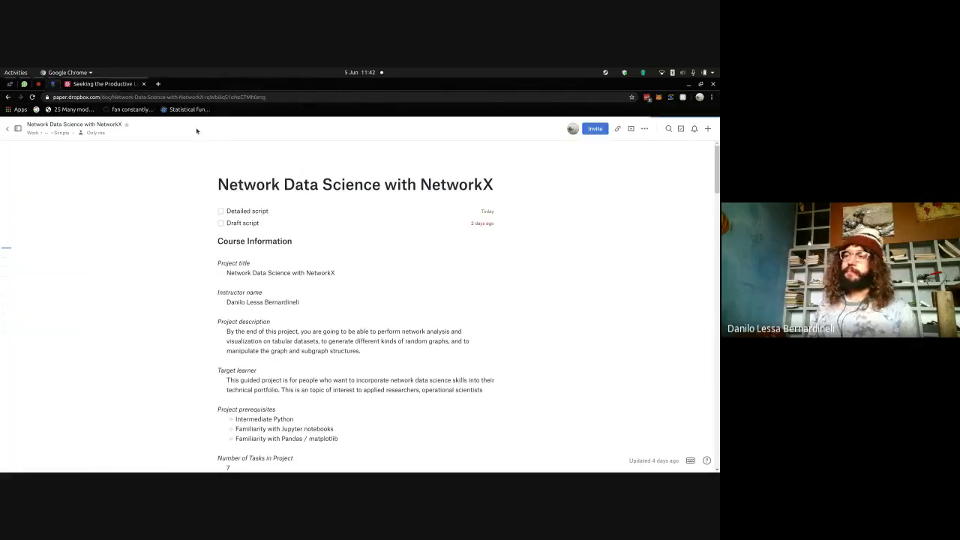
- Replace the Wolfram article tab with Dropbox Paper and pin it as well
click(129, 85)
click(138, 96)
text(paper.dropbox.com)
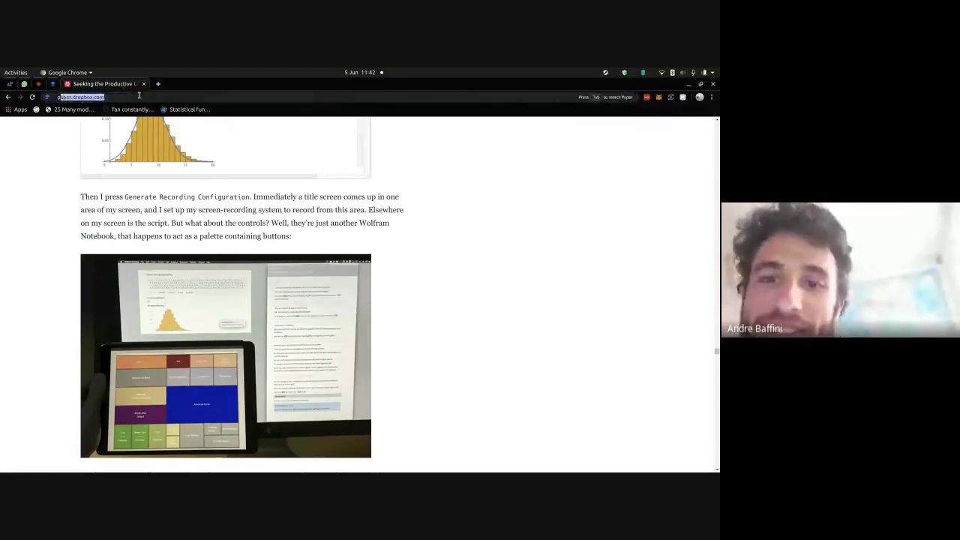
key(Return)
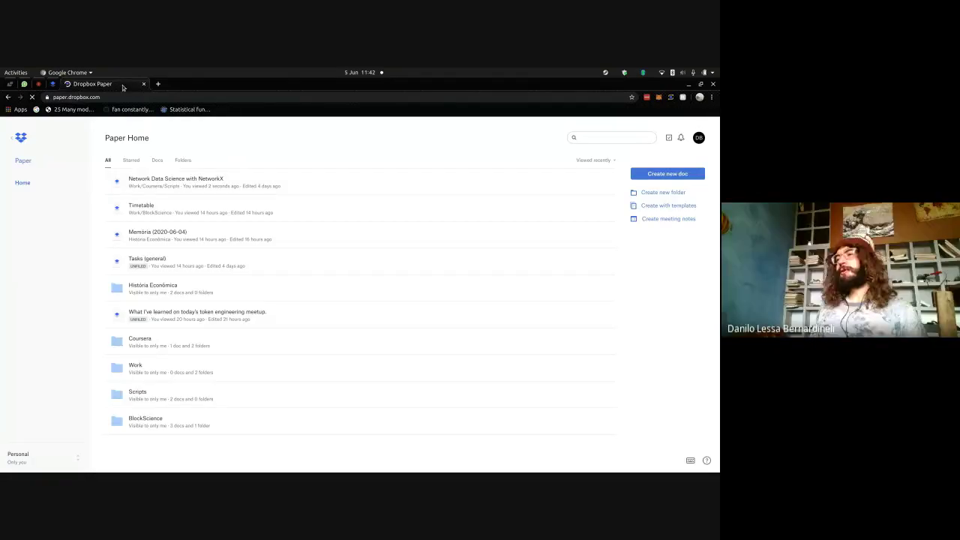
right_click(123, 84)
click(139, 130)
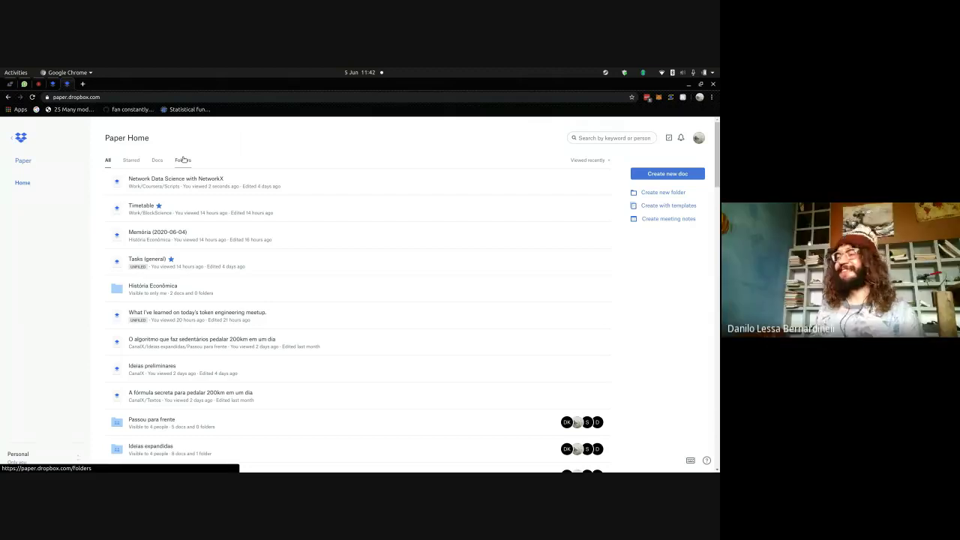
- Filter to starred items, open the Tasks (general) doc, then return to Paper Home
click(131, 160)
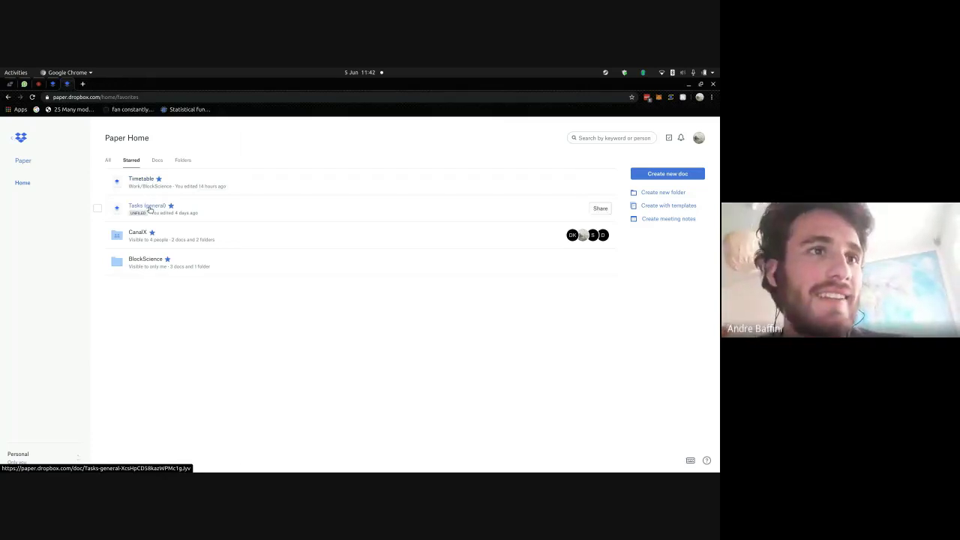
click(148, 206)
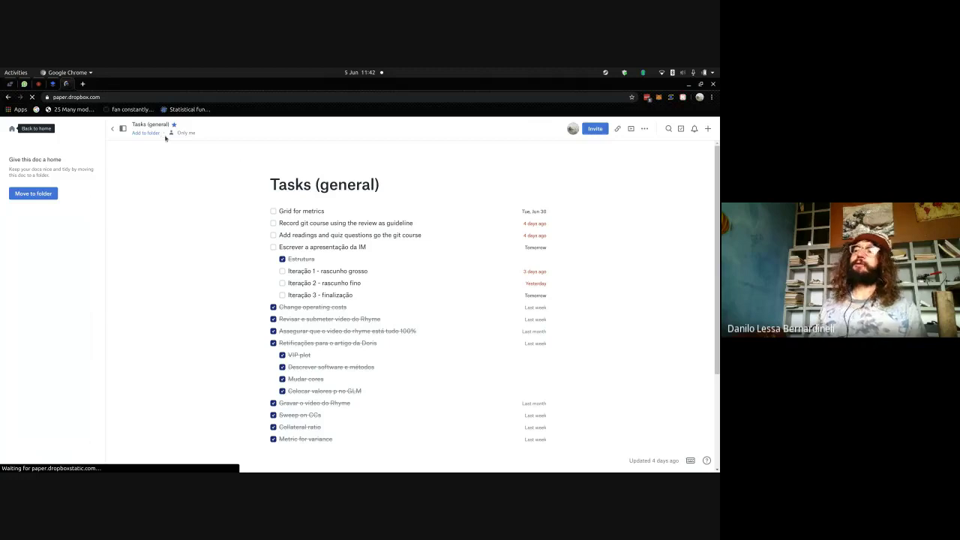
click(12, 128)
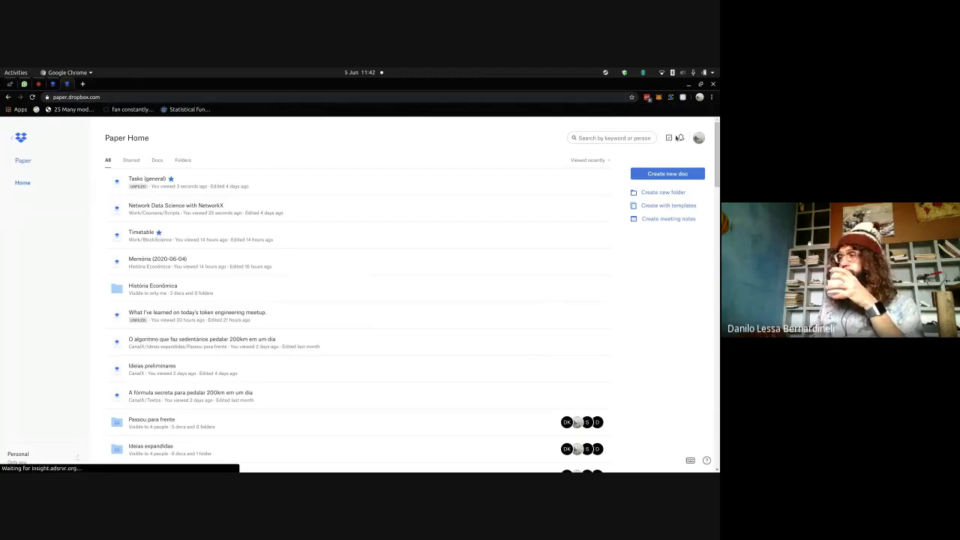
- Group to-dos by due date, open the Iteração 1 and Draft script links in new tabs, then view Rhyme
click(669, 138)
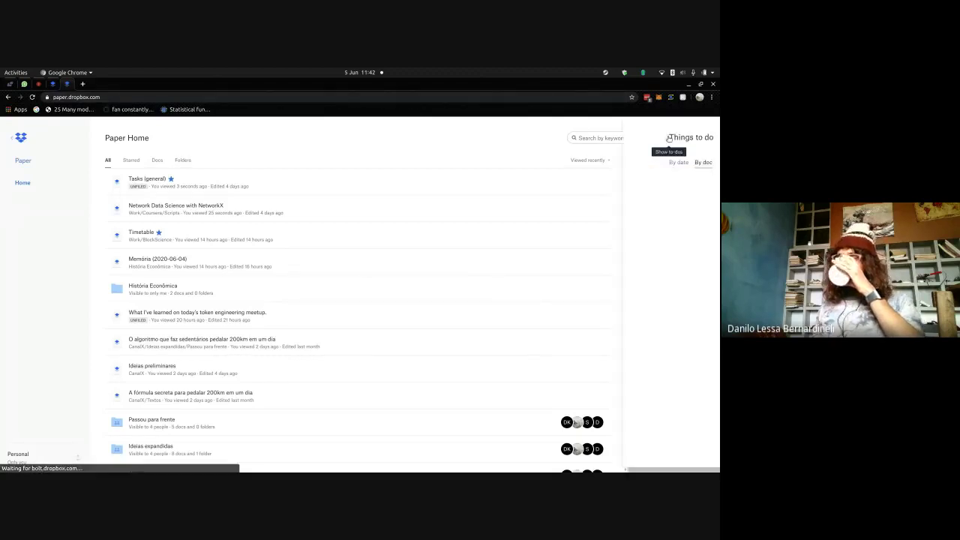
click(601, 162)
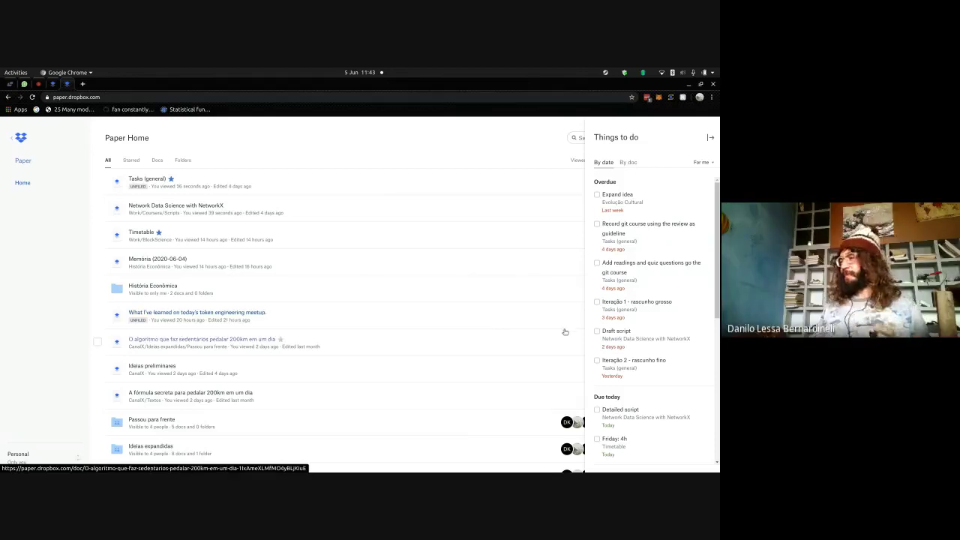
right_click(672, 308)
click(637, 311)
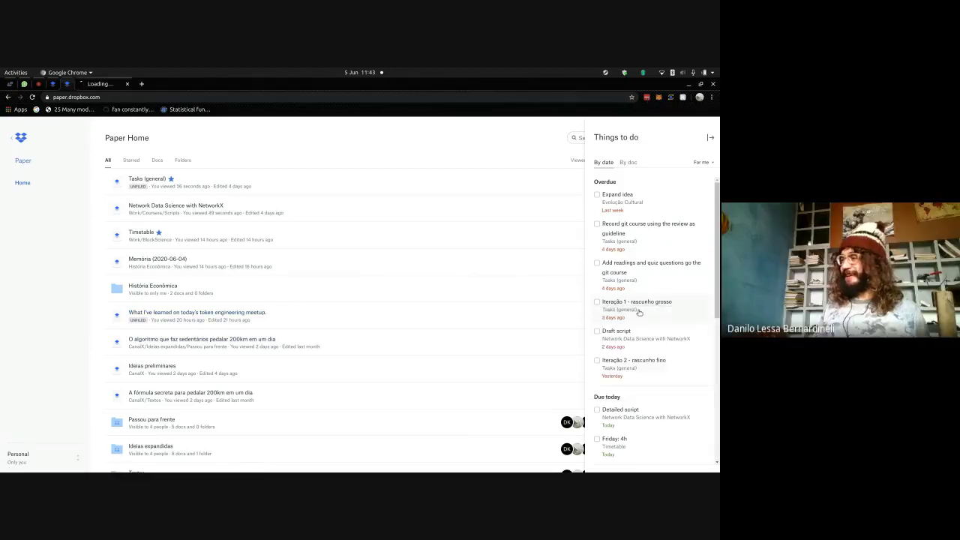
right_click(638, 340)
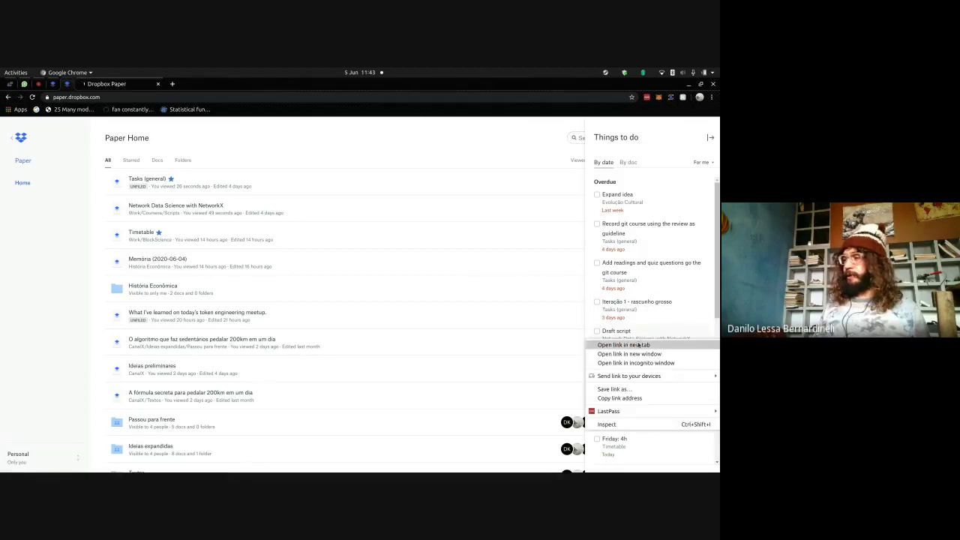
click(638, 345)
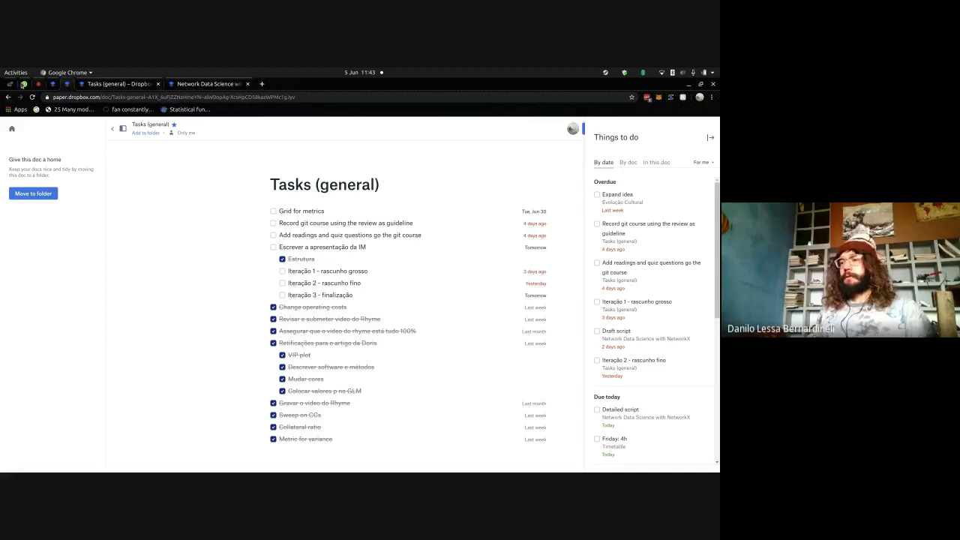
click(9, 84)
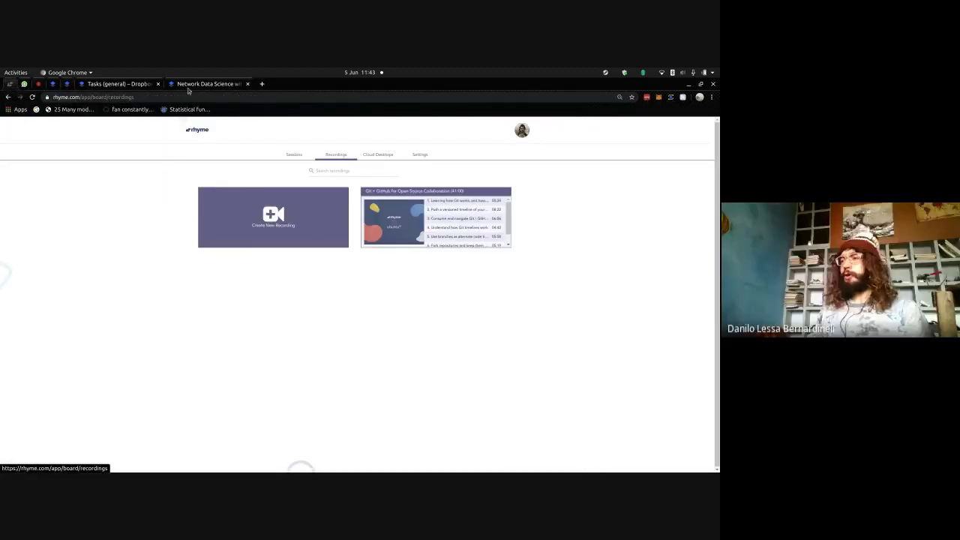
- Open rhyme.com/app/board/sessions in a new tab, then switch to the pinned WhatsApp tab
click(262, 84)
text(rhy)
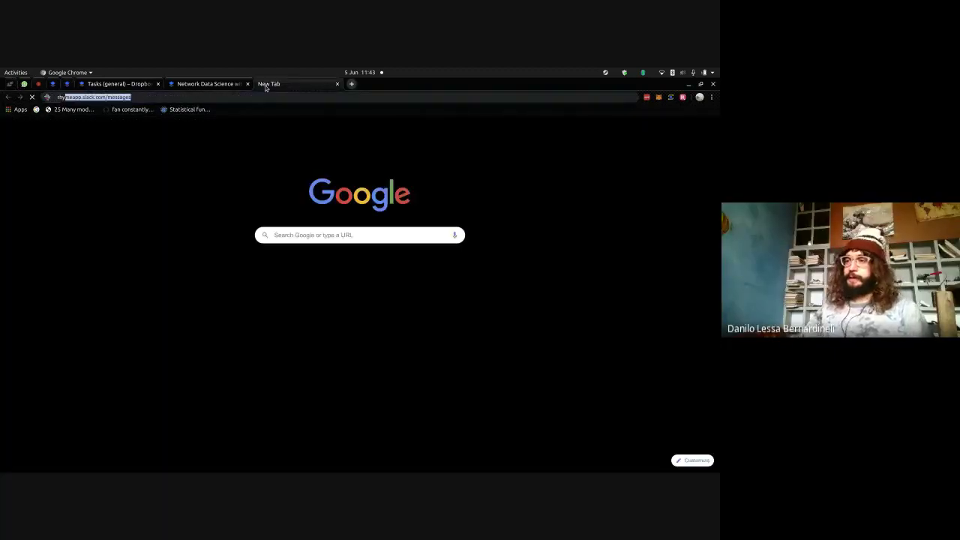
text(me)
key(Down)
key(Down)
key(Down)
key(Down)
key(Down)
key(Down)
key(Down)
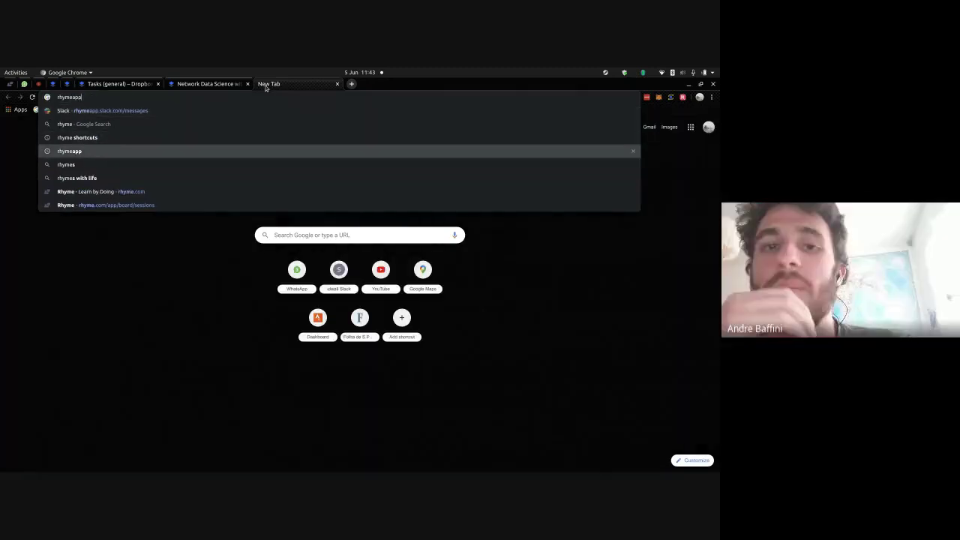
key(Return)
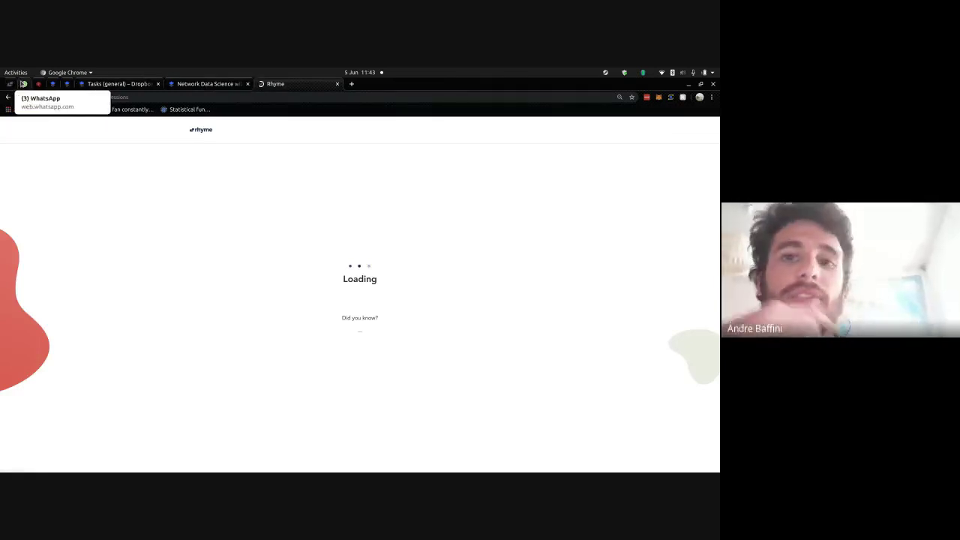
click(23, 84)
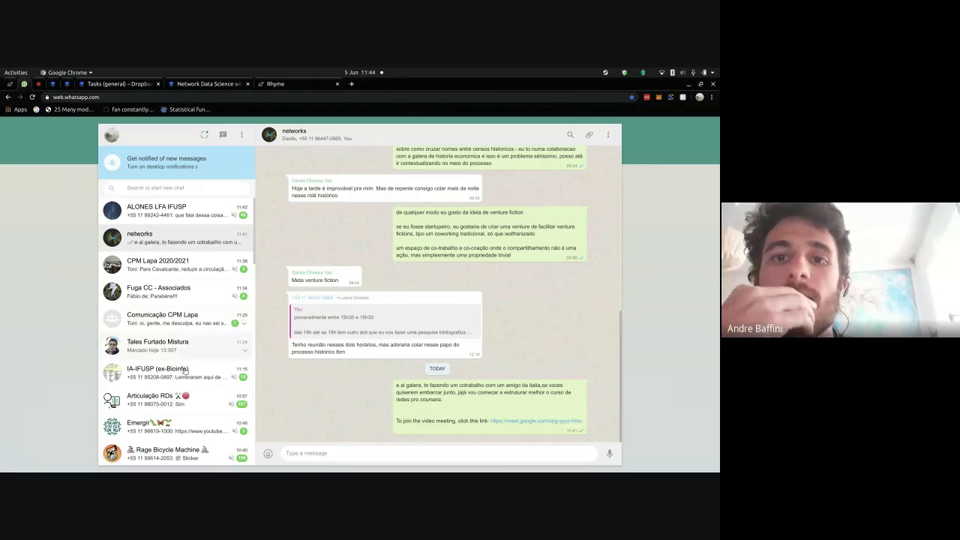
- Open a contact's one-to-one chat further down the WhatsApp list, then return to the Rhyme tab
scroll(184, 371, down, 10)
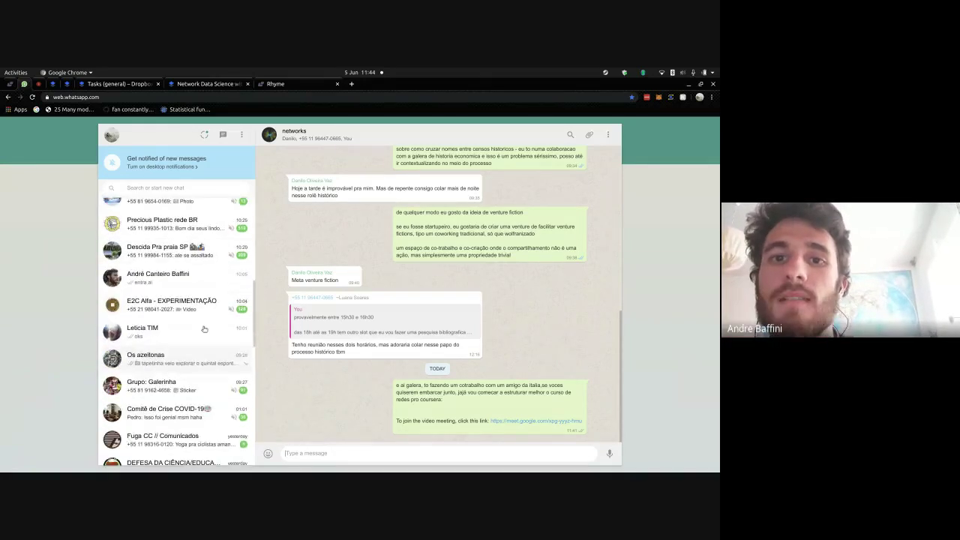
click(209, 279)
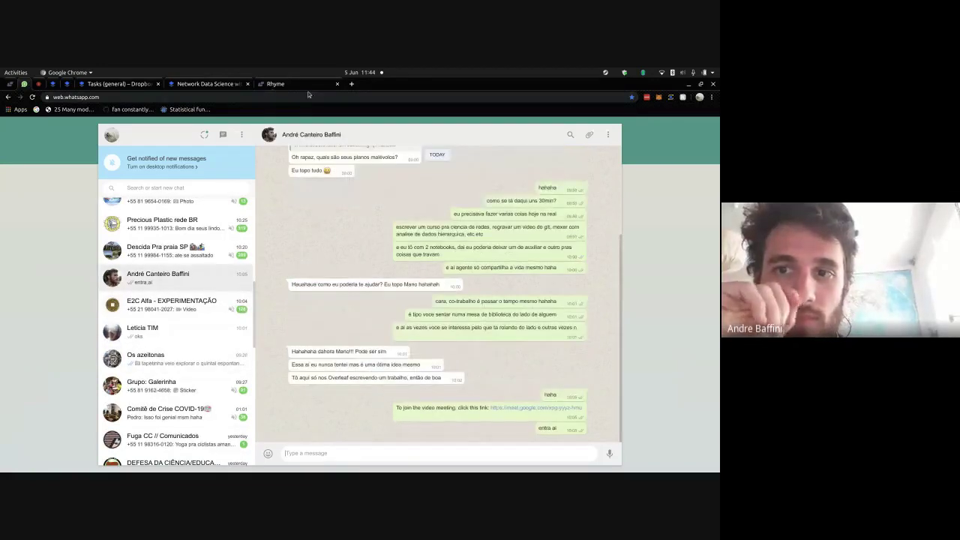
click(285, 84)
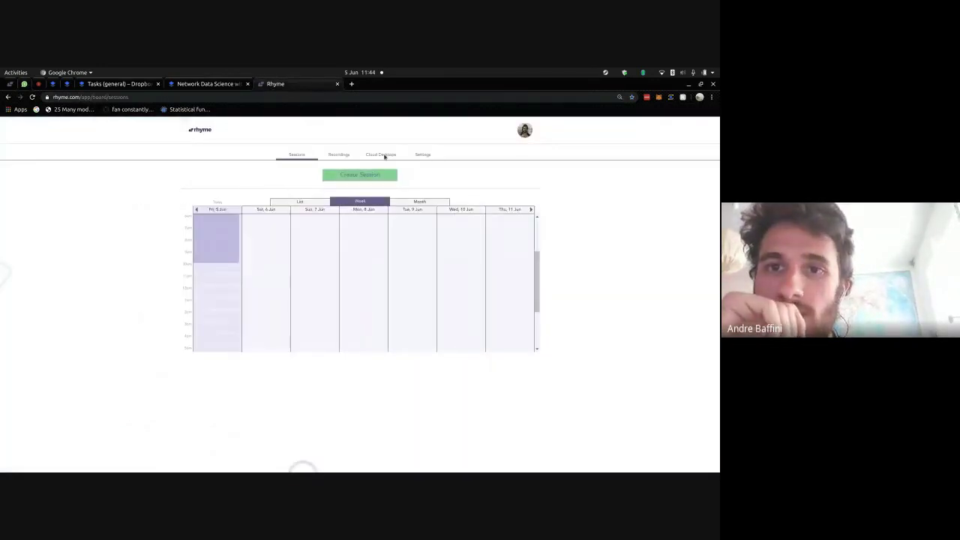
- Open the Git + GitHub for Open Source Collaboration recording's details from Rhyme Recordings
click(331, 158)
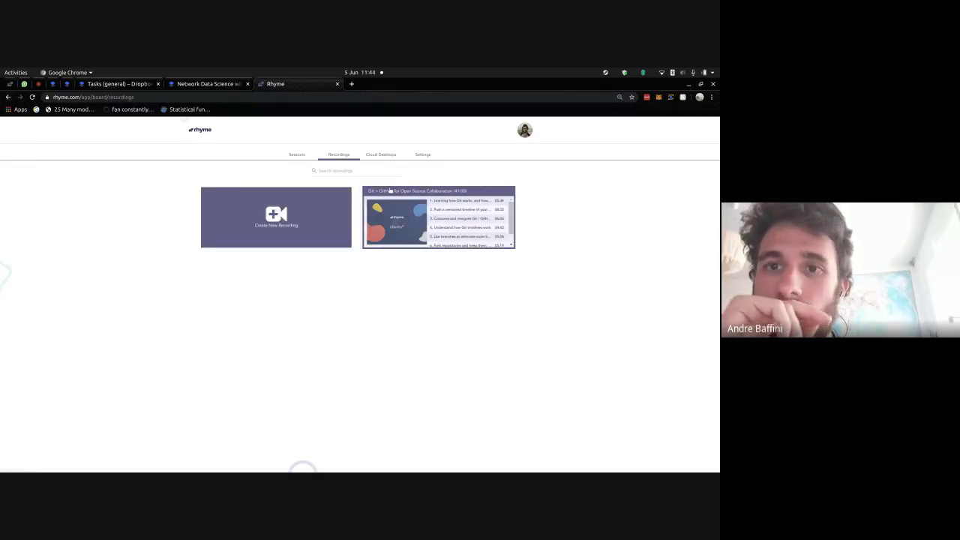
click(390, 191)
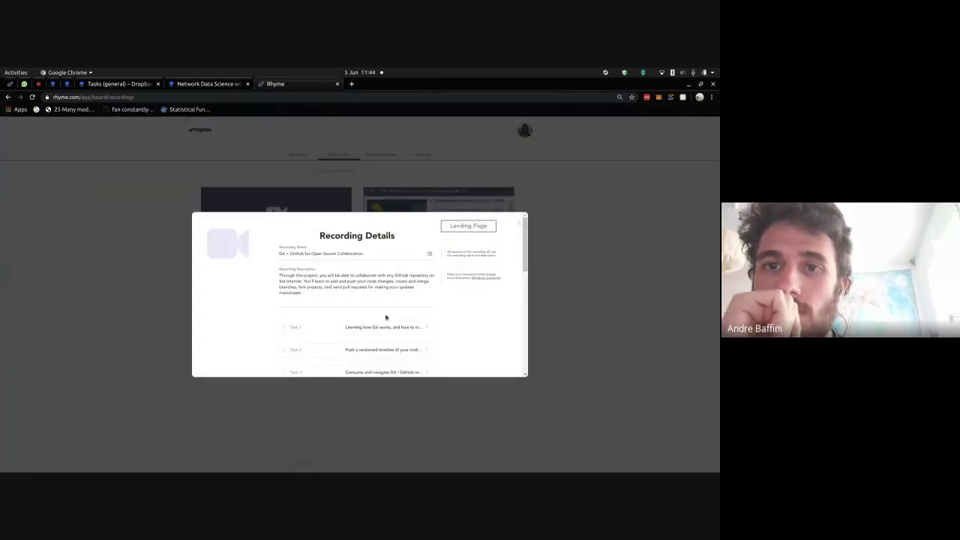
scroll(504, 353, down, 10)
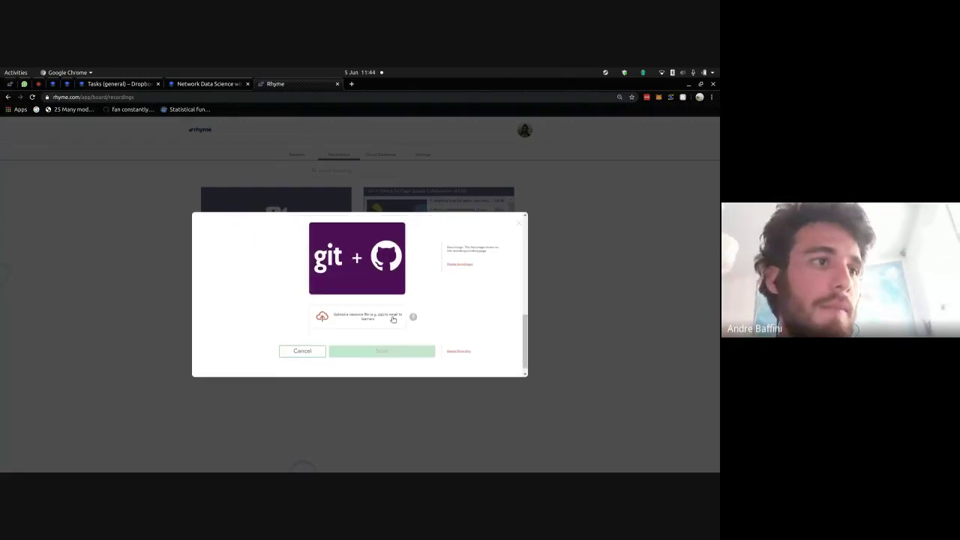
scroll(459, 306, up, 1)
scroll(459, 305, up, 10)
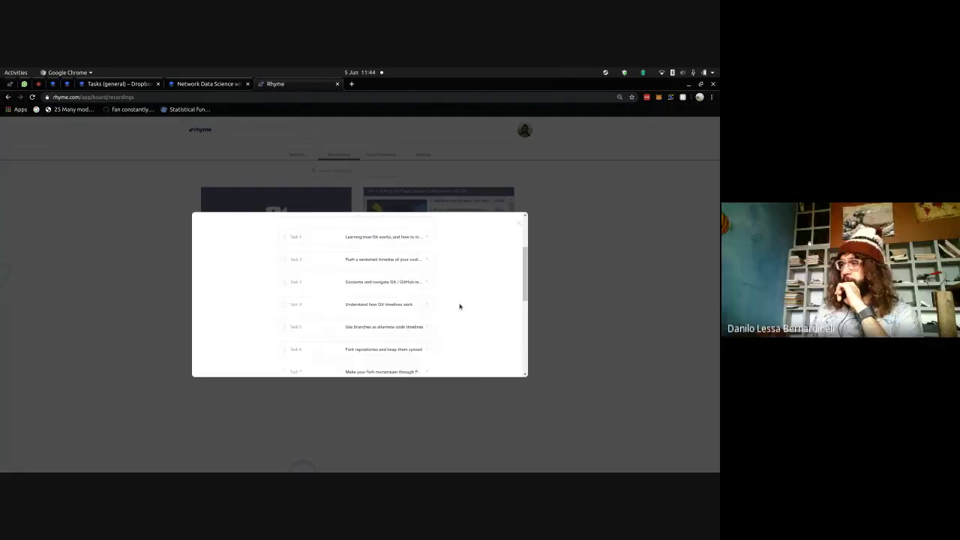
- Open the recording's Landing Page link in a new tab, view it, then return to WhatsApp
right_click(480, 232)
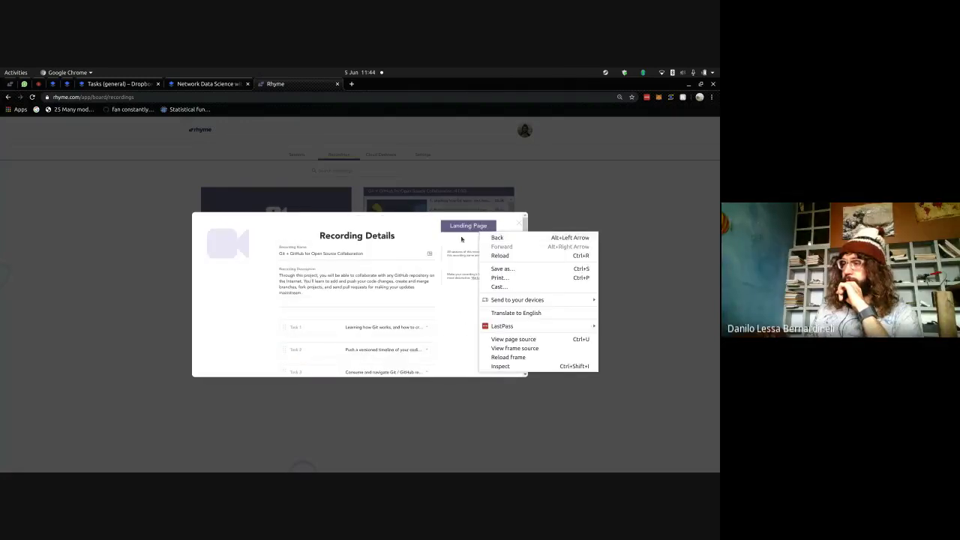
click(449, 229)
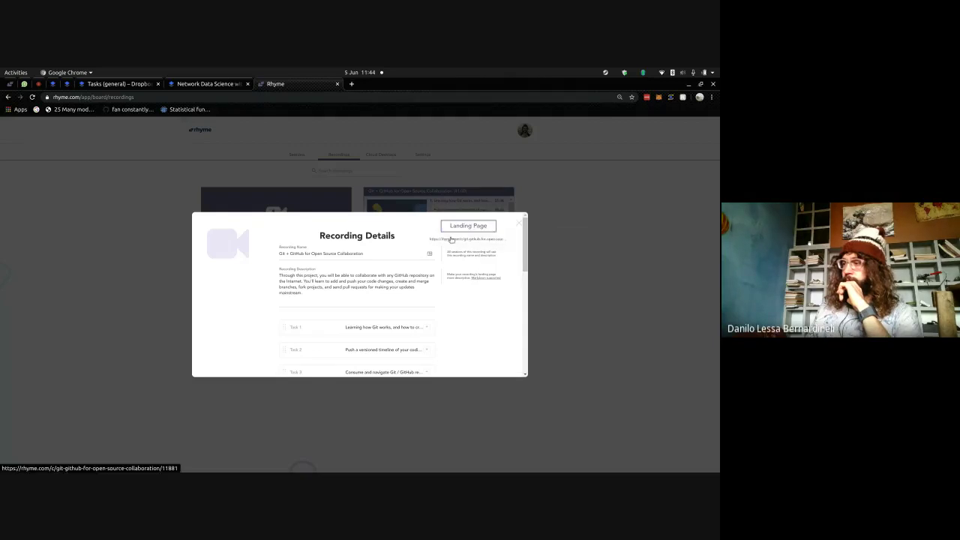
right_click(450, 233)
click(455, 245)
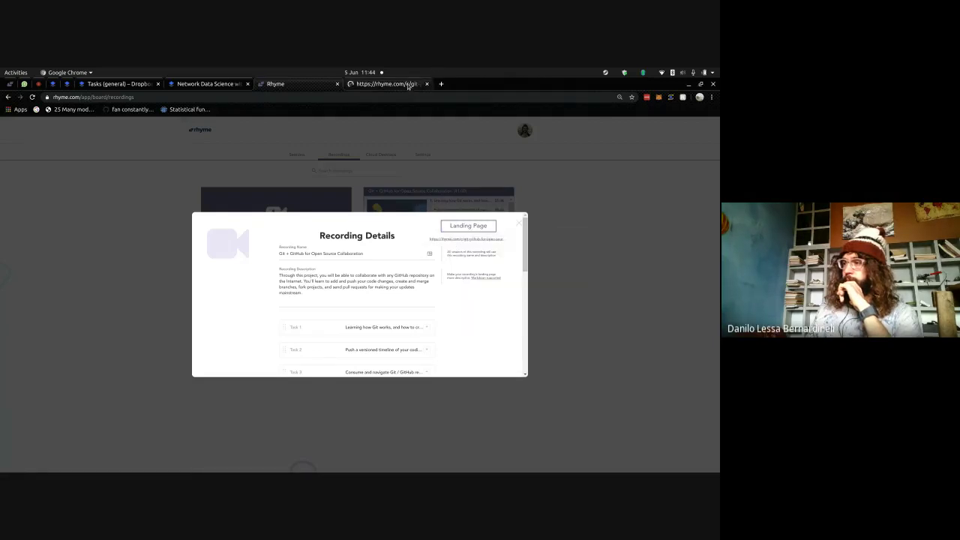
click(409, 84)
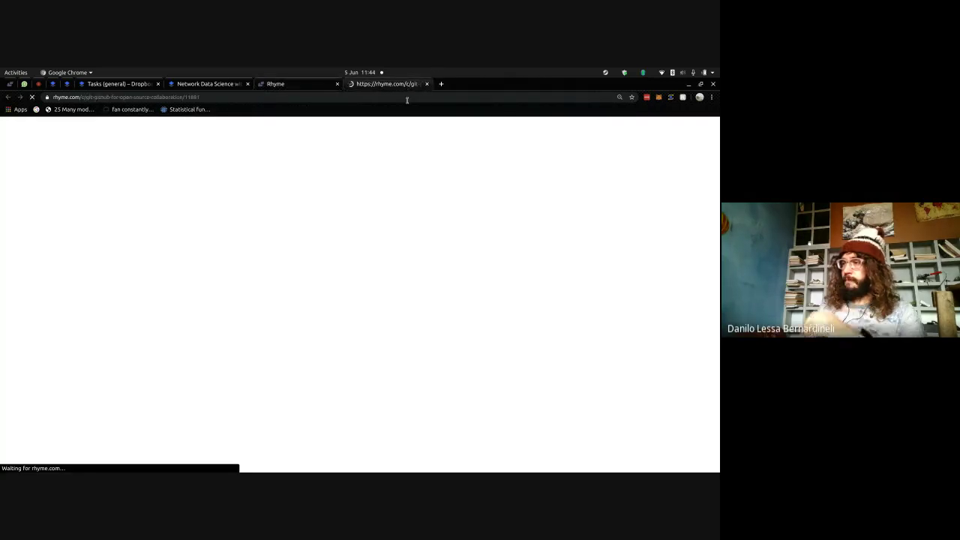
click(24, 84)
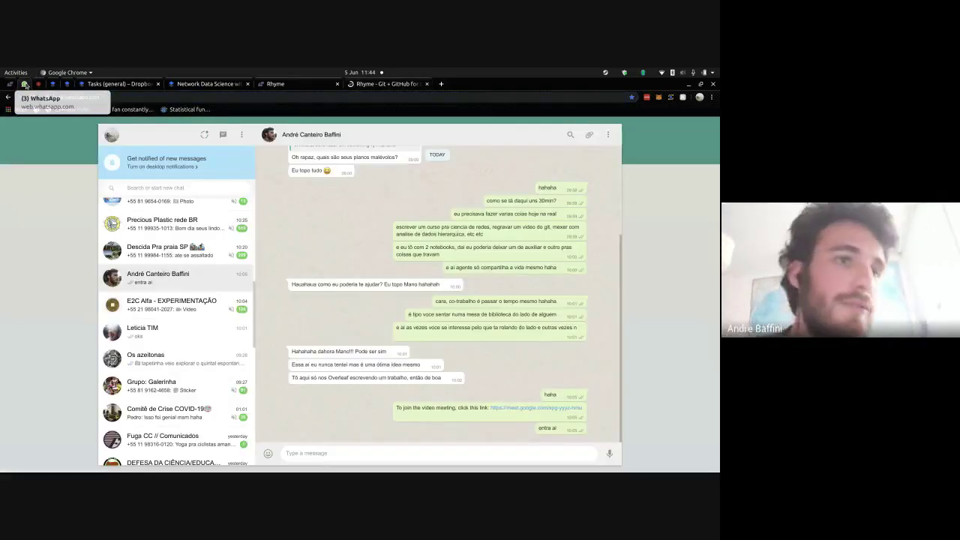
- Paste and send the Git + GitHub rhyme.com landing-page link, then return to the course tab
click(348, 454)
text(https://rhyme.com/c/git-github-for-open-source-collaboration/11881)
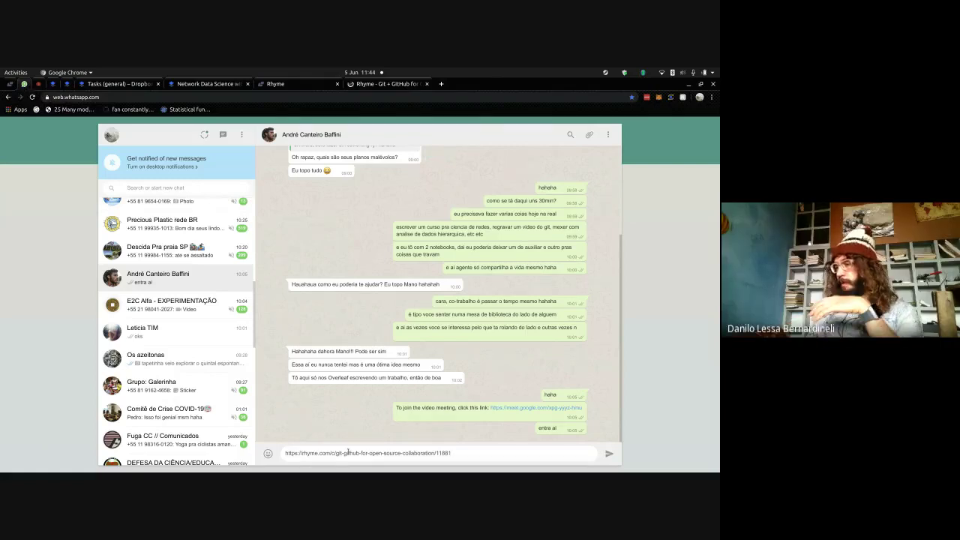
key(Return)
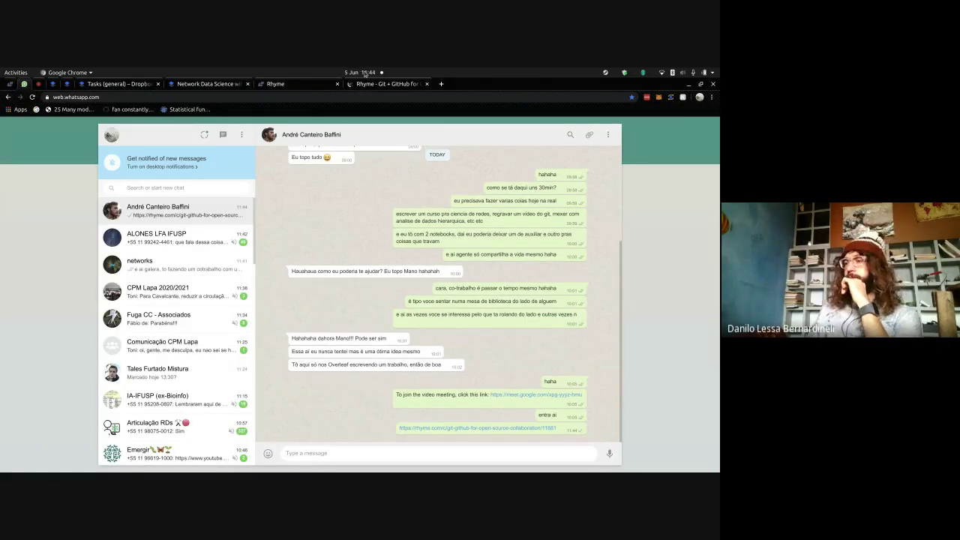
click(359, 88)
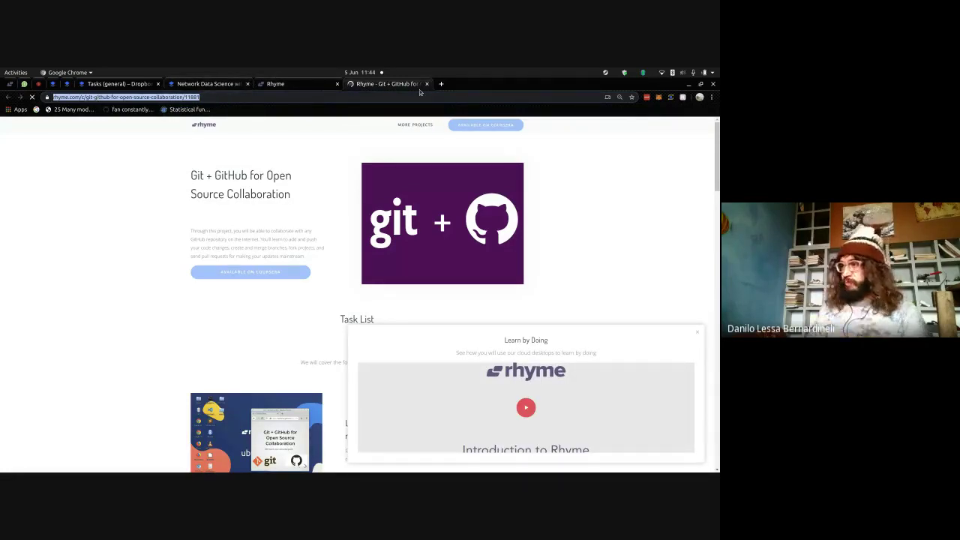
- Load the Google Sheets home page in a new tab
click(441, 84)
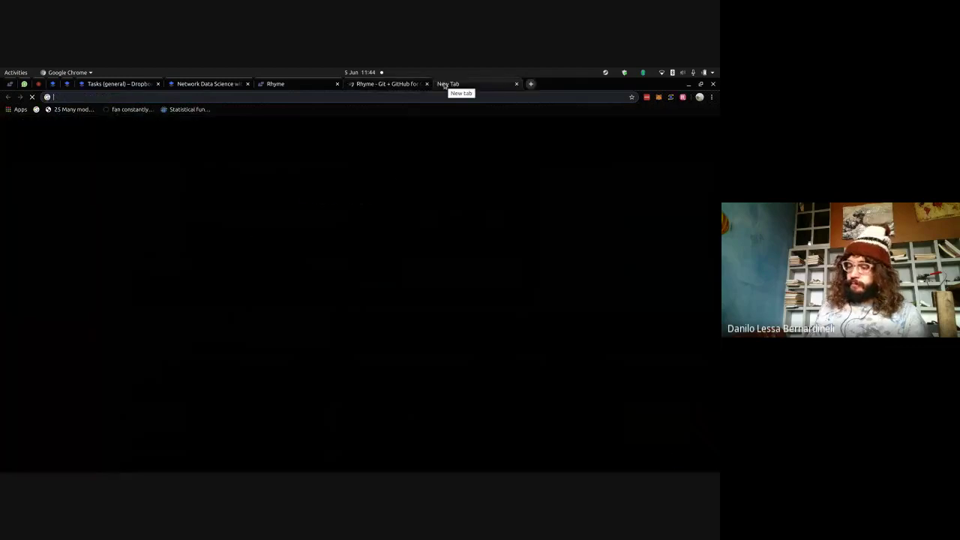
text(driv)
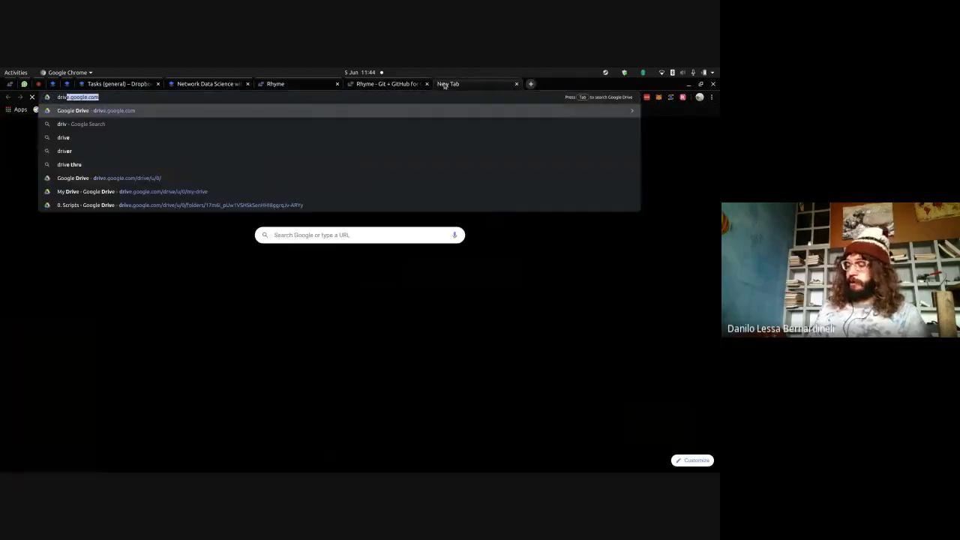
key(BackSpace)
key(BackSpace)
key(BackSpace)
key(BackSpace)
key(BackSpace)
text(shee)
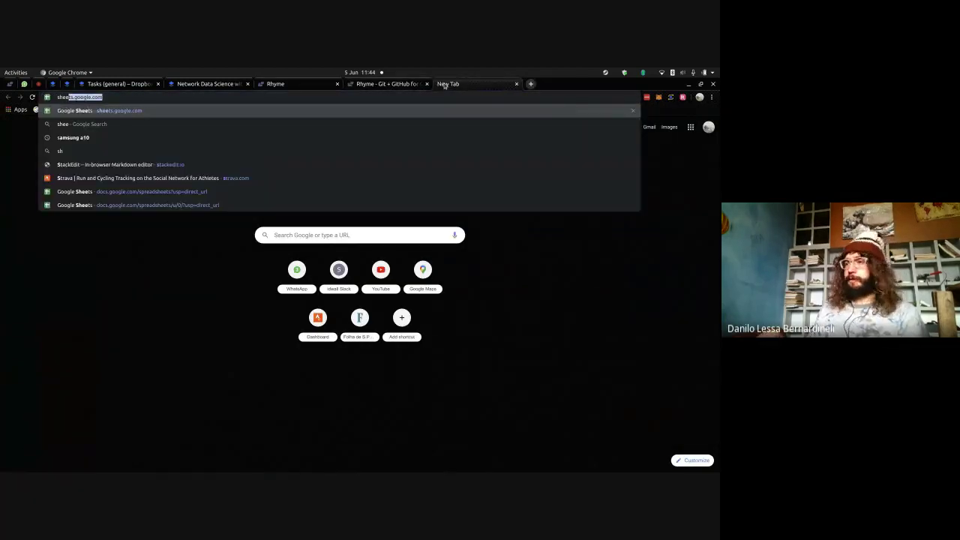
key(Return)
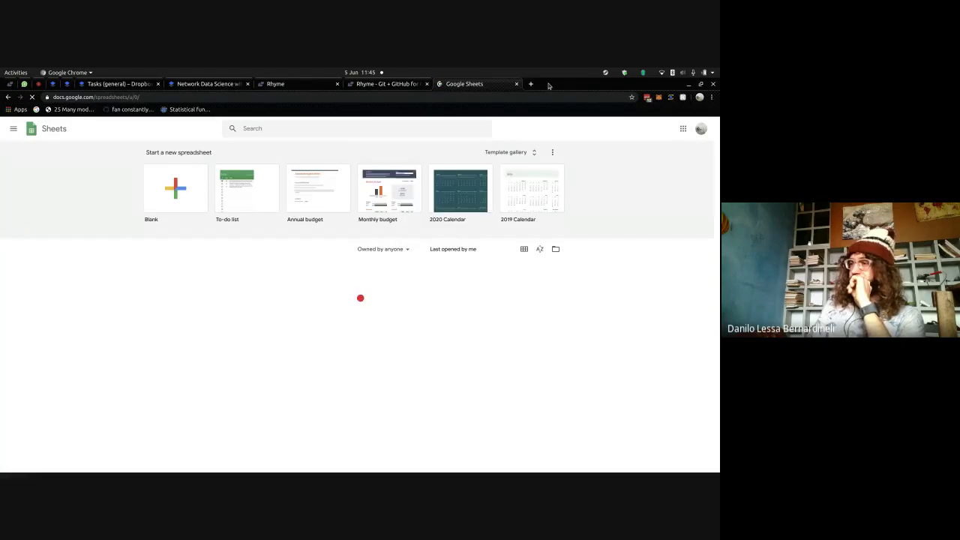
- Close the Kumu window, dock Chrome to the left half and split the Rhyme tab into a right window
double_click(548, 85)
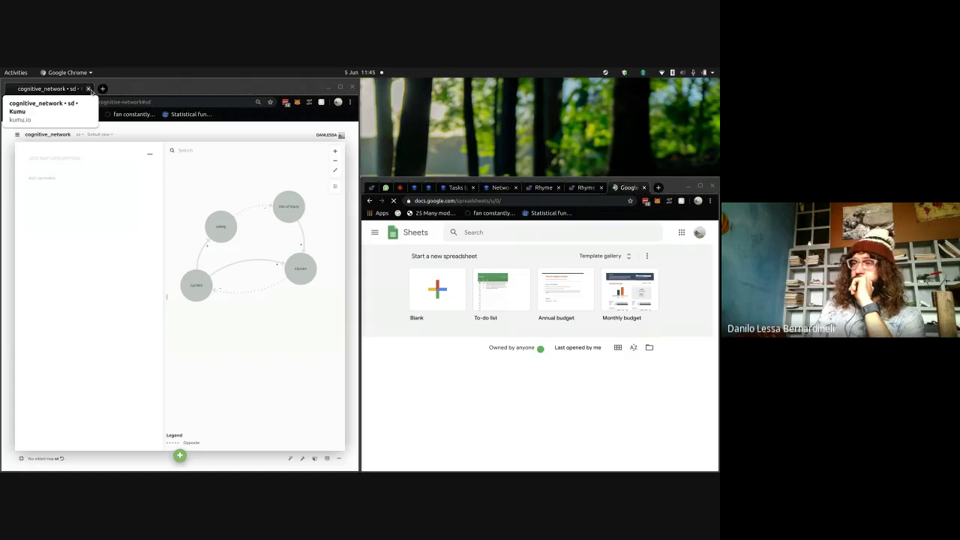
click(88, 89)
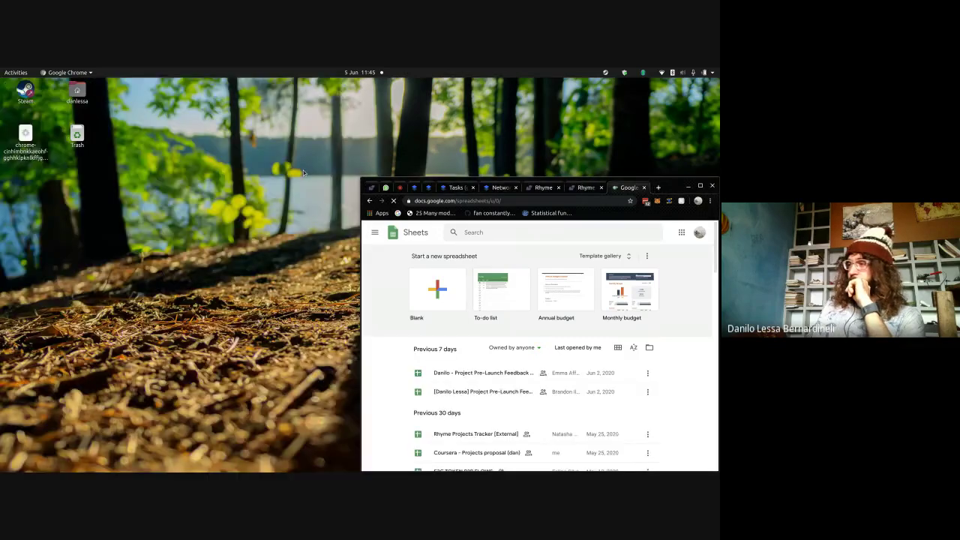
drag(671, 187, 2, 259)
click(183, 90)
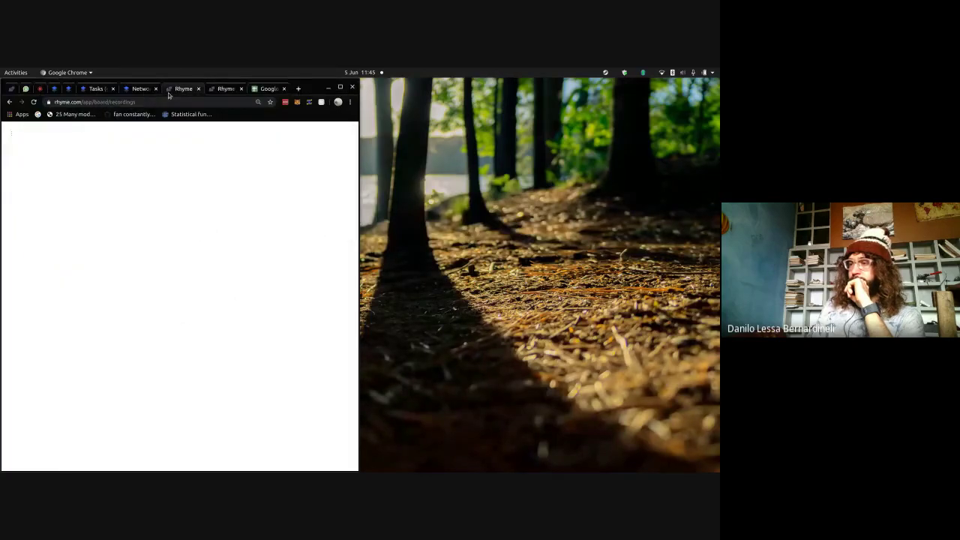
drag(184, 91, 718, 195)
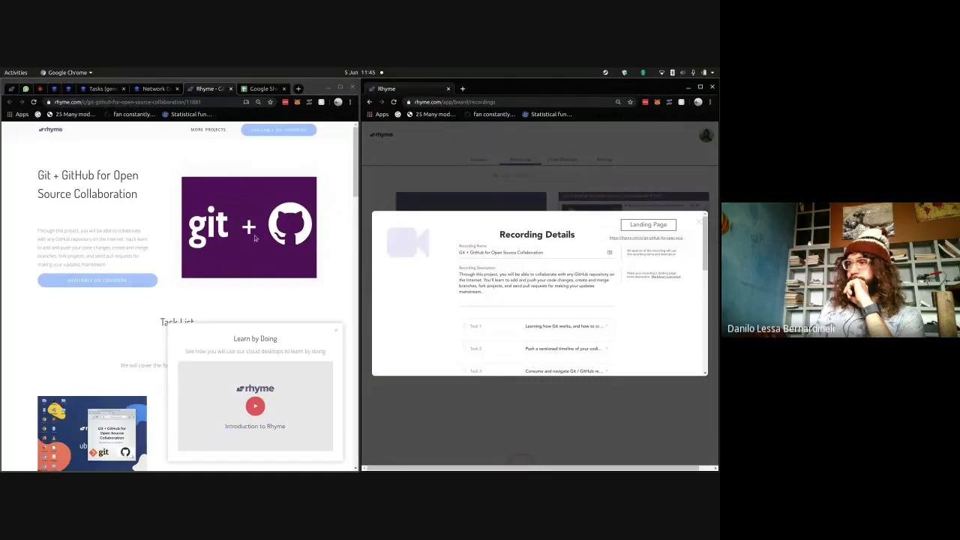
- Open the Project Pre-Launch Feedback Tracker spreadsheet and dismiss the signed-in account notice
click(258, 89)
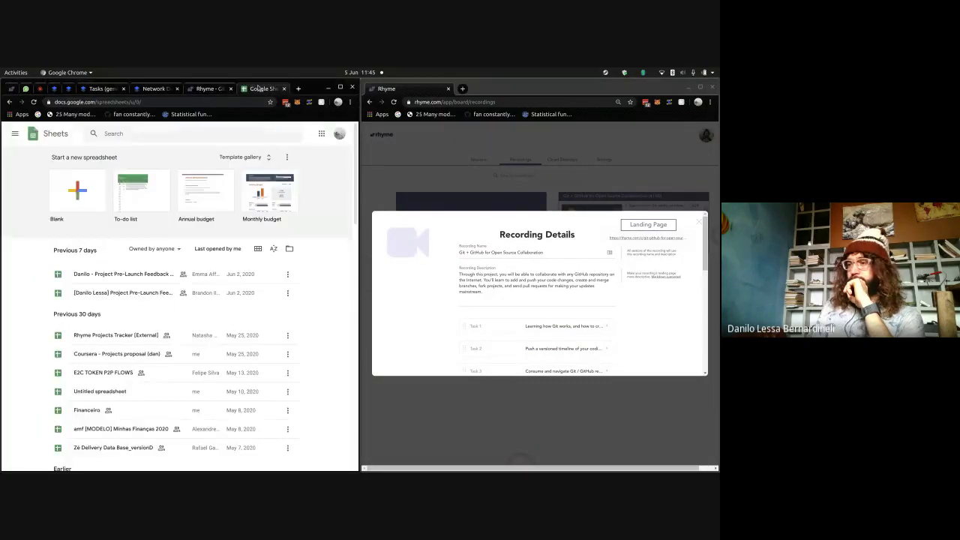
click(133, 276)
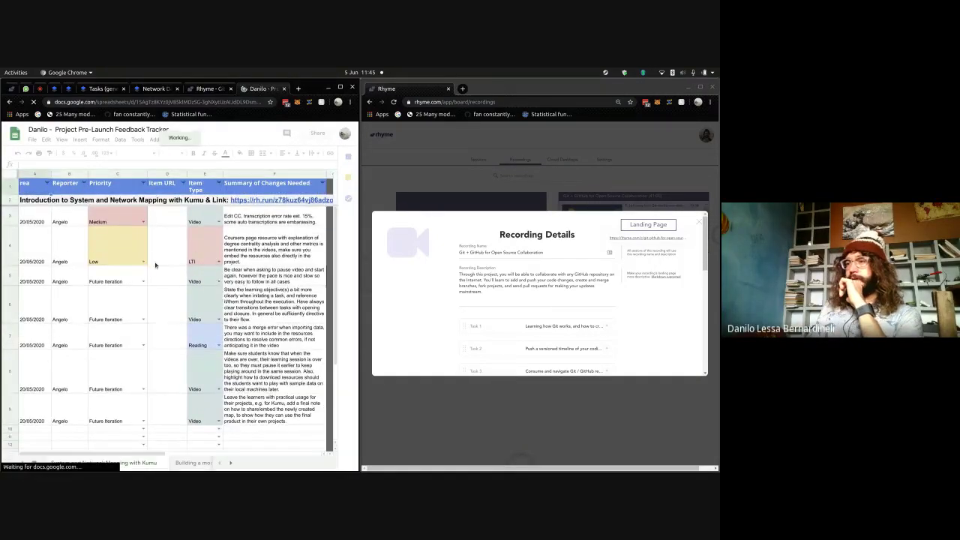
click(9, 105)
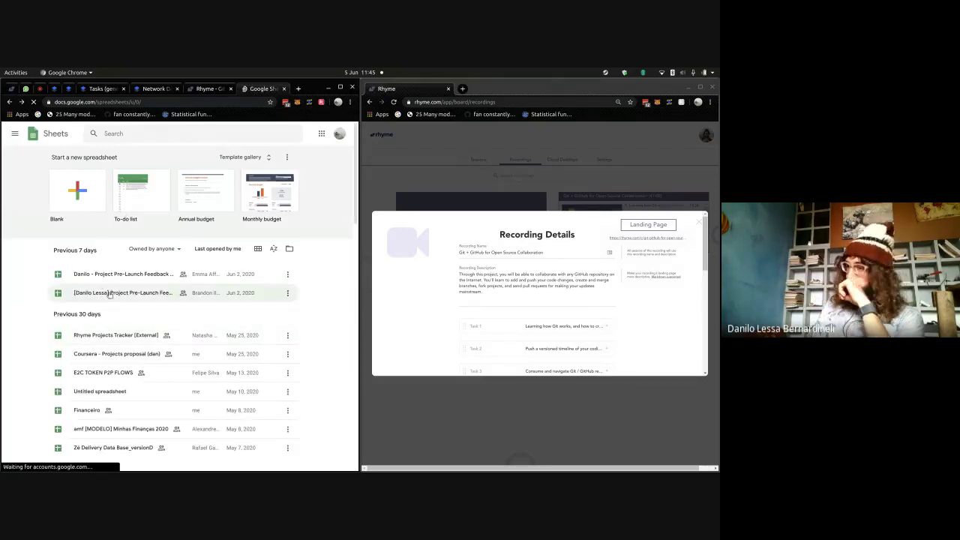
click(109, 294)
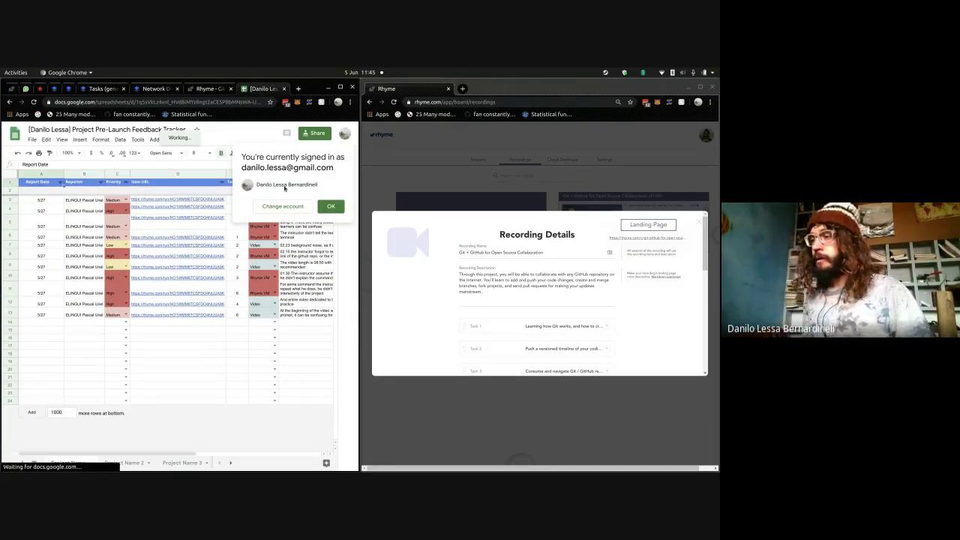
click(330, 207)
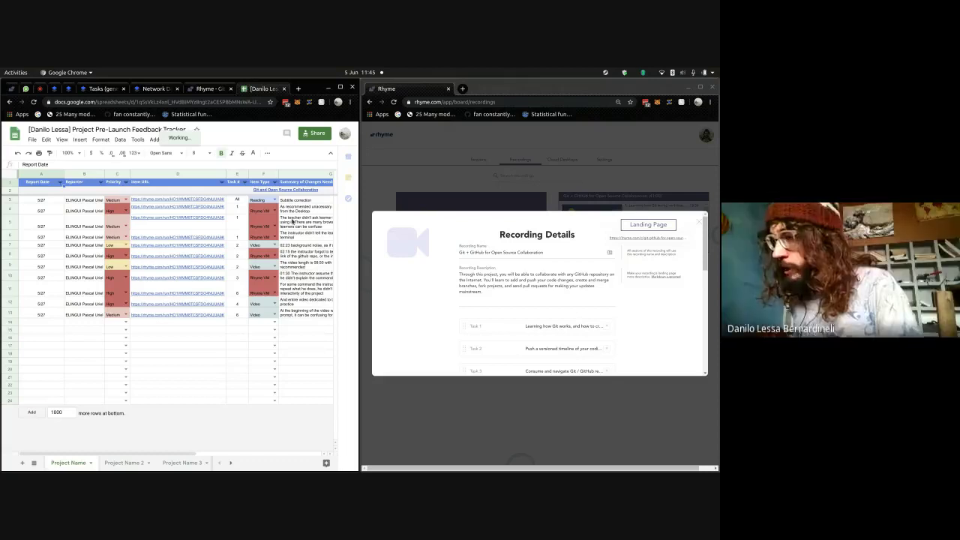
- Read the G3–G5 notes on the subtitle correction, desktop shortcut and browser feedback
click(292, 222)
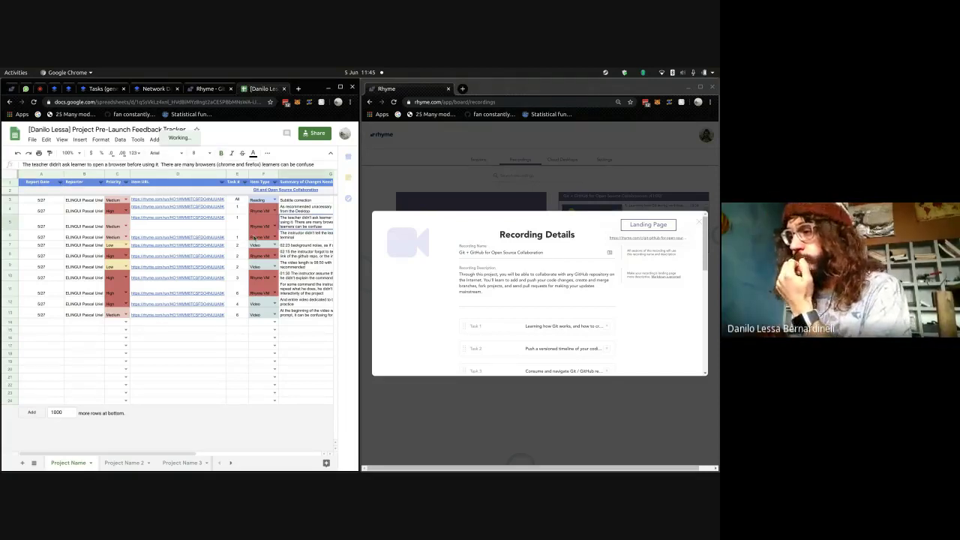
mouse_move(212, 292)
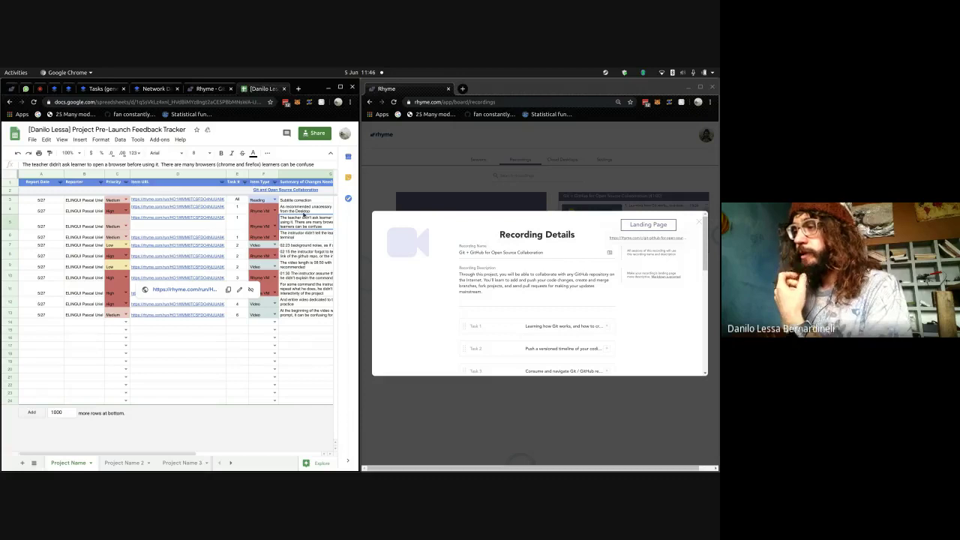
click(304, 201)
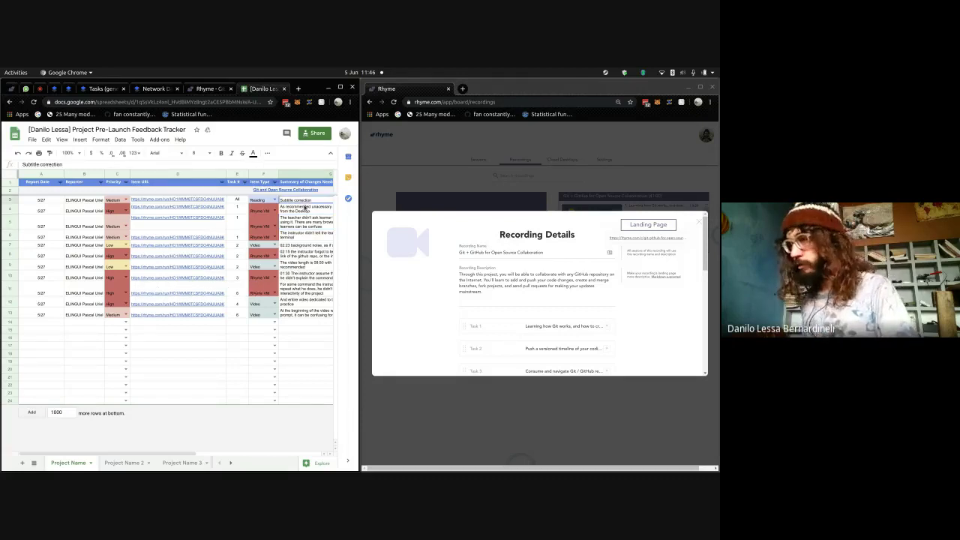
click(305, 210)
scroll(304, 212, right, 2)
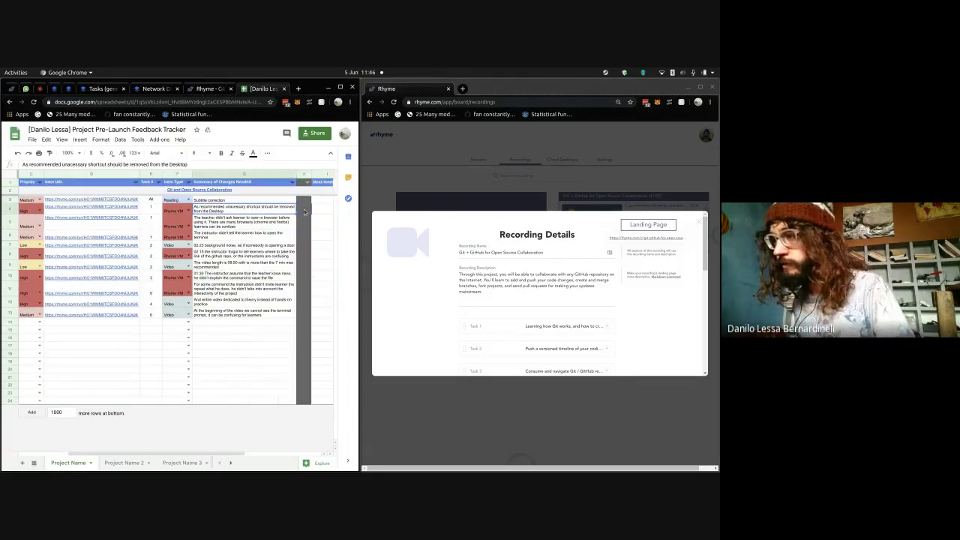
click(285, 222)
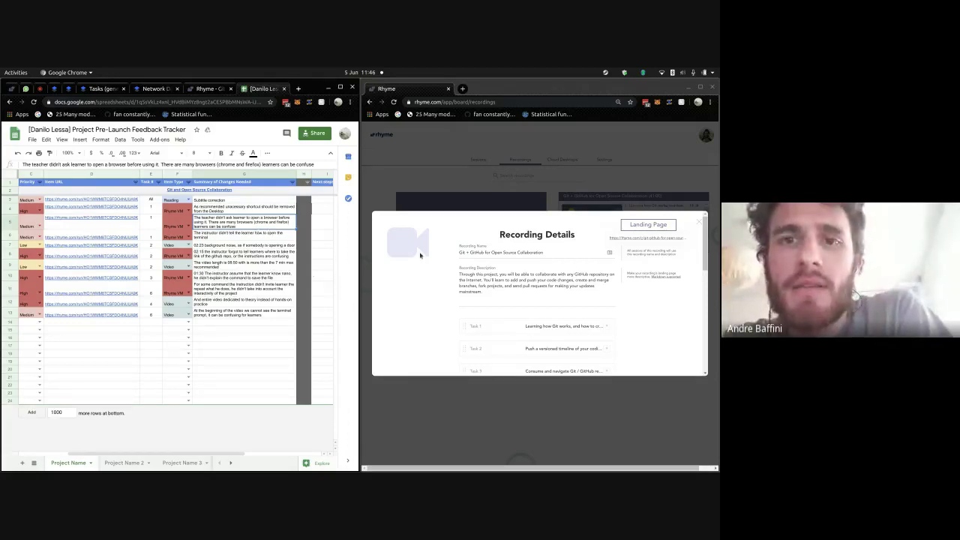
- Expand Edit Task 1 in Recording Details and Re-Record 'Learning how Git works'
scroll(578, 262, down, 1)
click(593, 306)
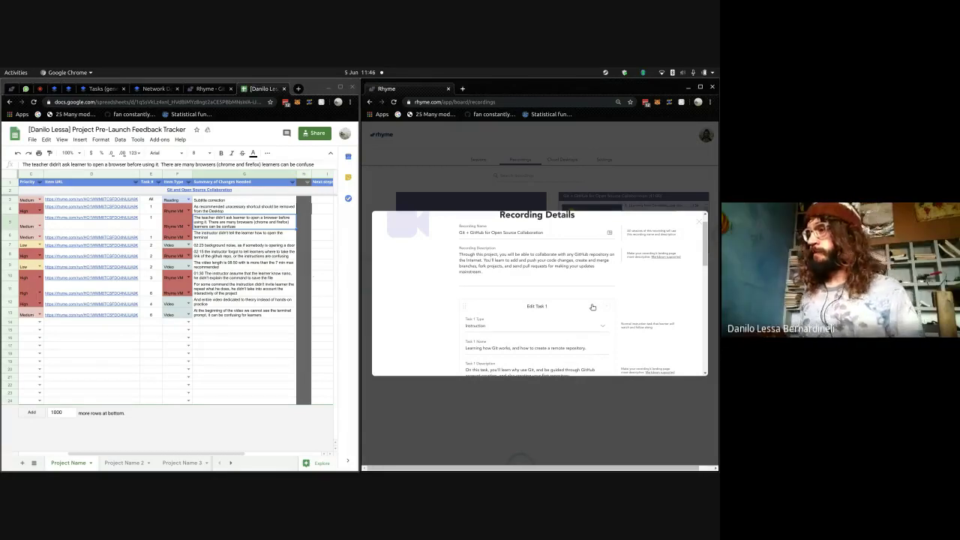
scroll(506, 251, down, 4)
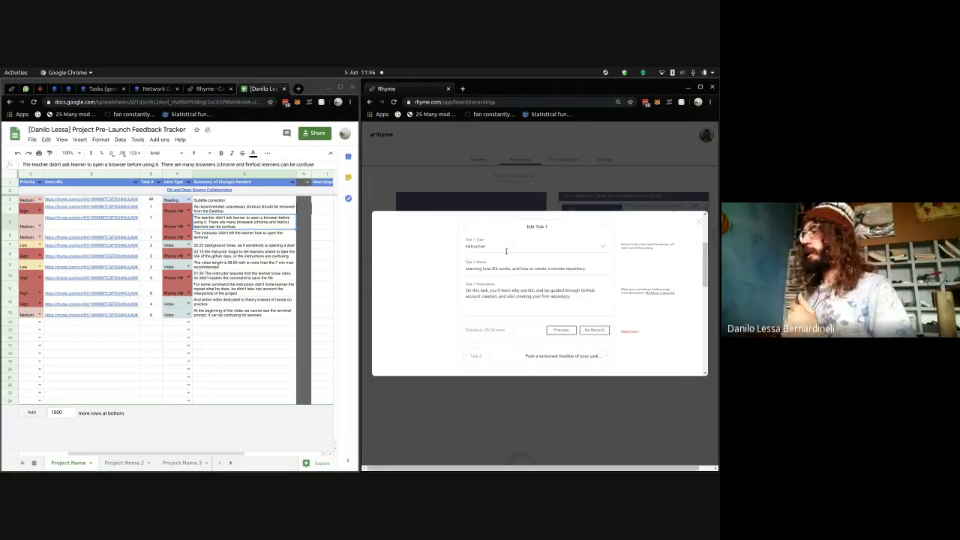
scroll(507, 254, up, 5)
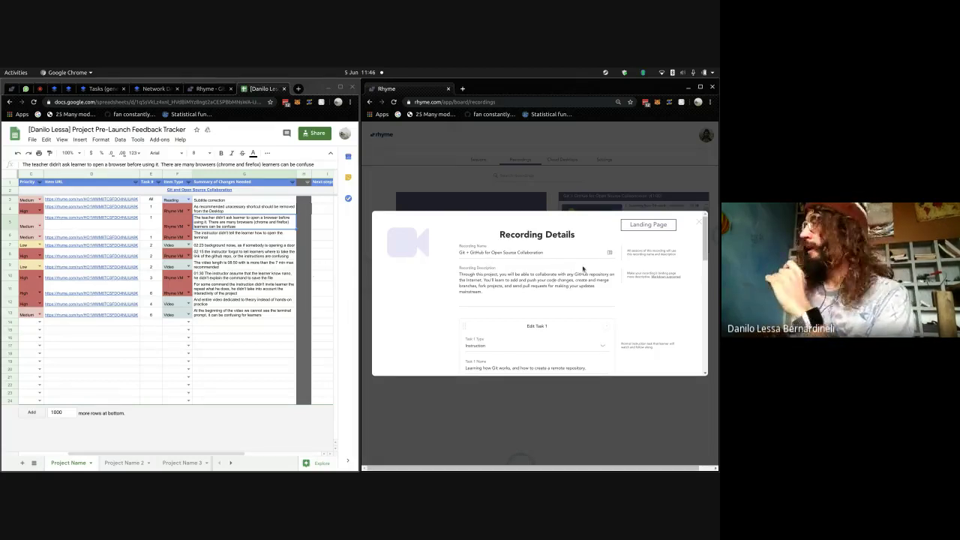
scroll(647, 318, down, 5)
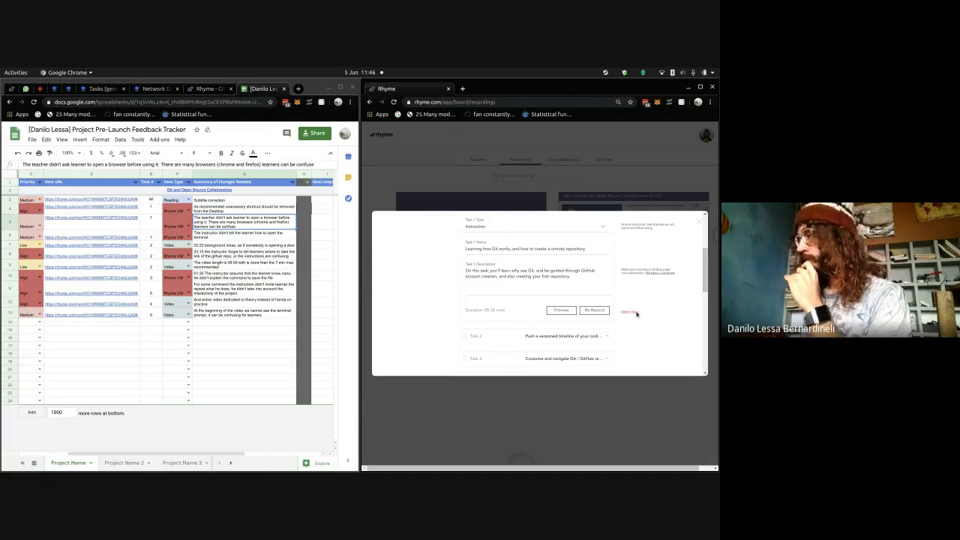
click(592, 310)
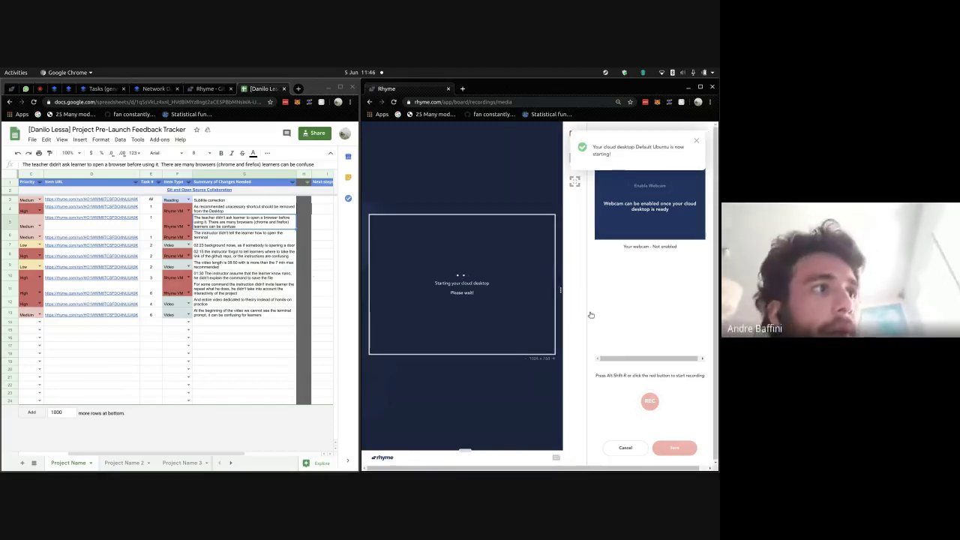
- Dismiss the cloud desktop notifications, check the notes and preview panels, and show the webcam view
click(695, 142)
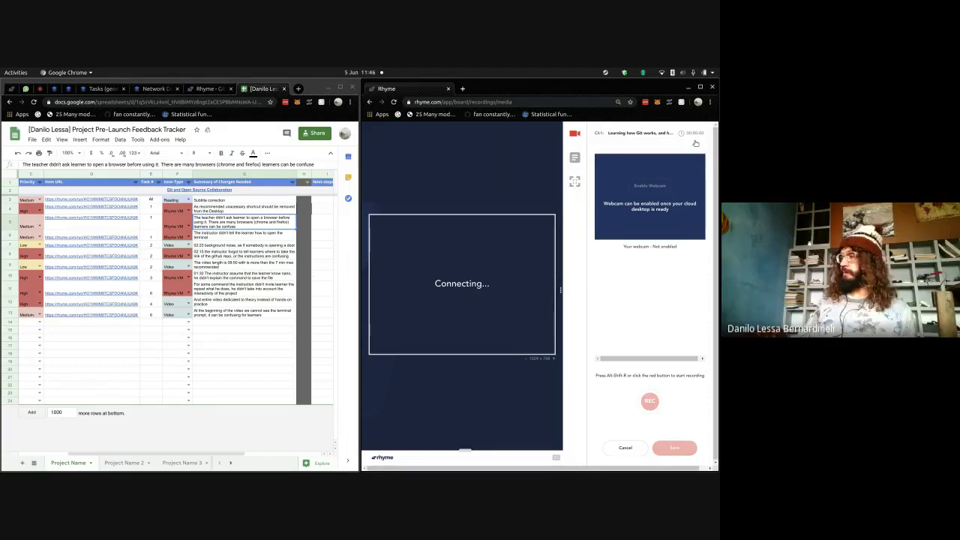
click(695, 142)
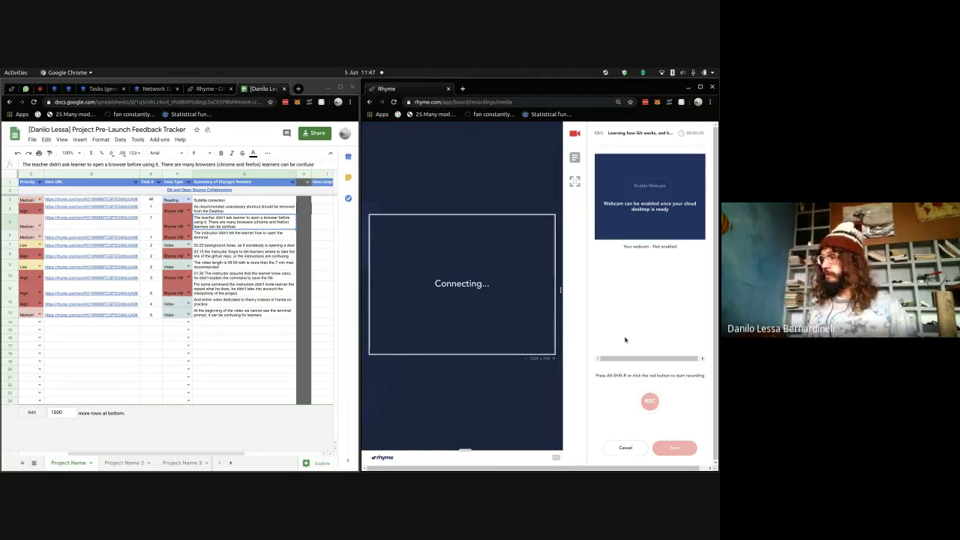
click(575, 157)
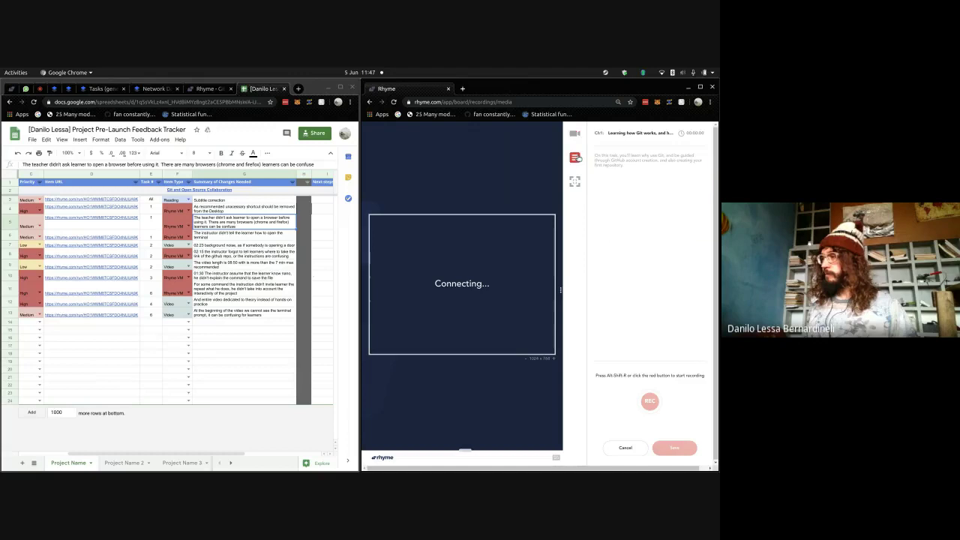
click(579, 157)
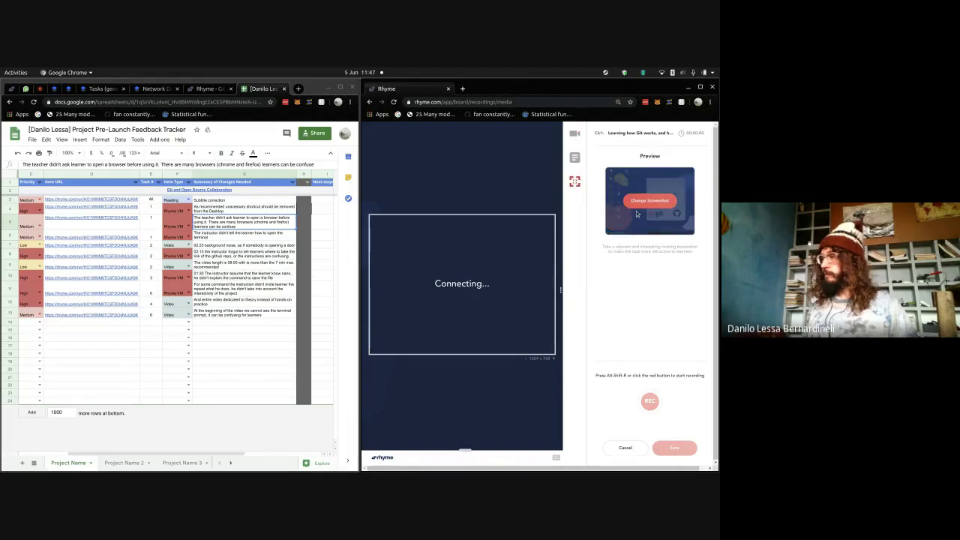
click(578, 137)
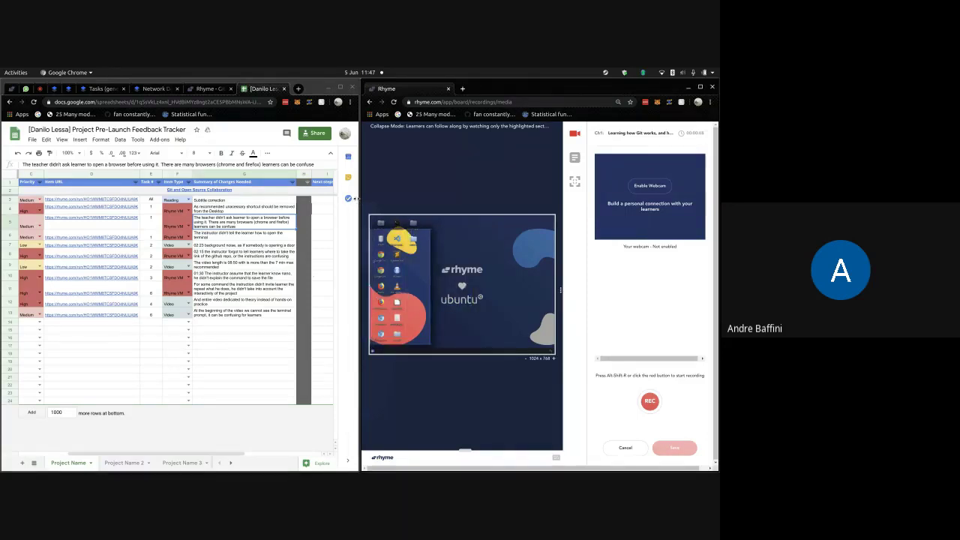
- Narrow the spreadsheet window, maximize Rhyme, and move the Google Chrome icon beside RStudio
drag(357, 199, 193, 214)
click(475, 91)
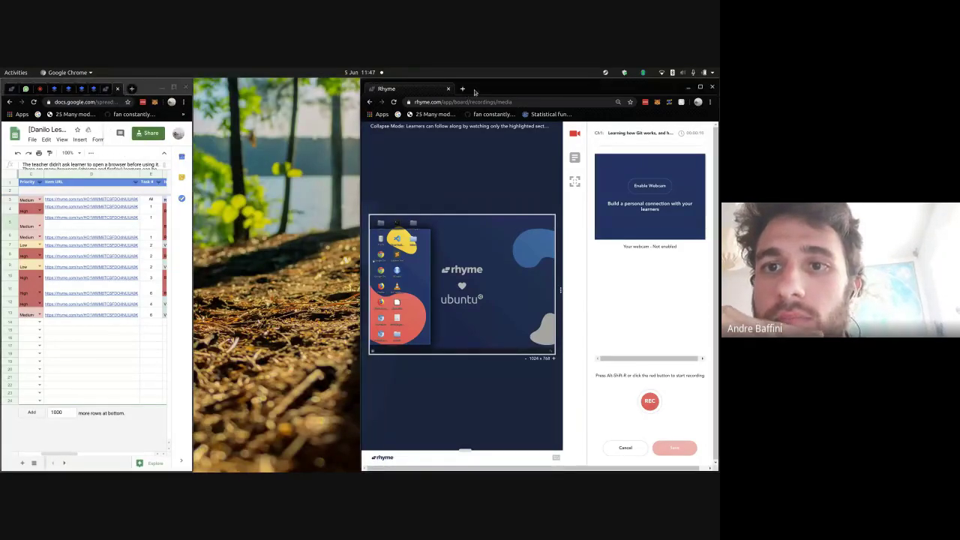
double_click(475, 92)
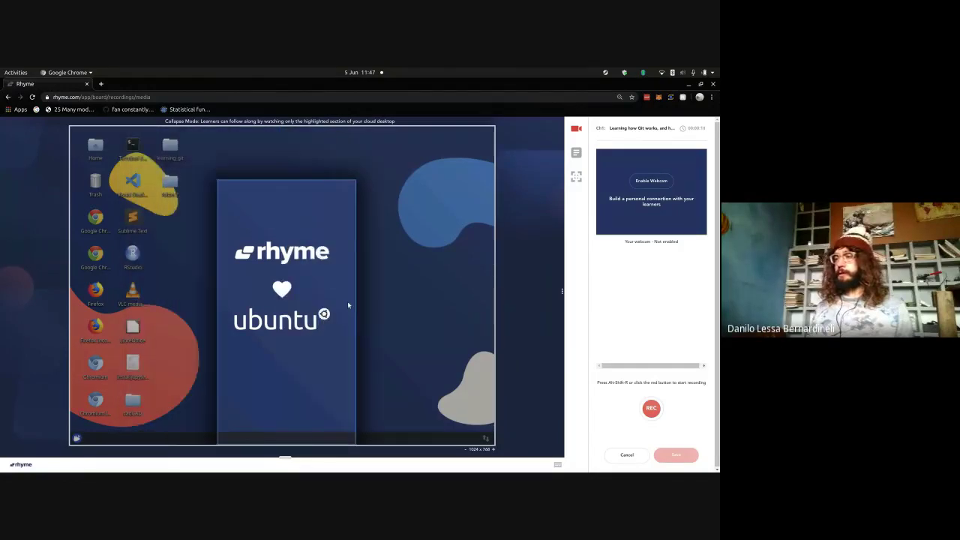
click(94, 217)
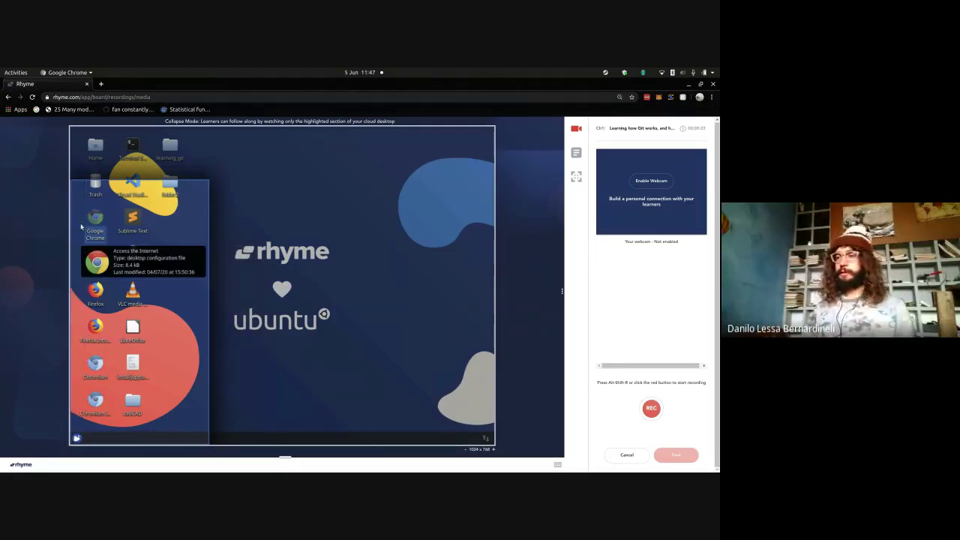
drag(80, 226, 129, 250)
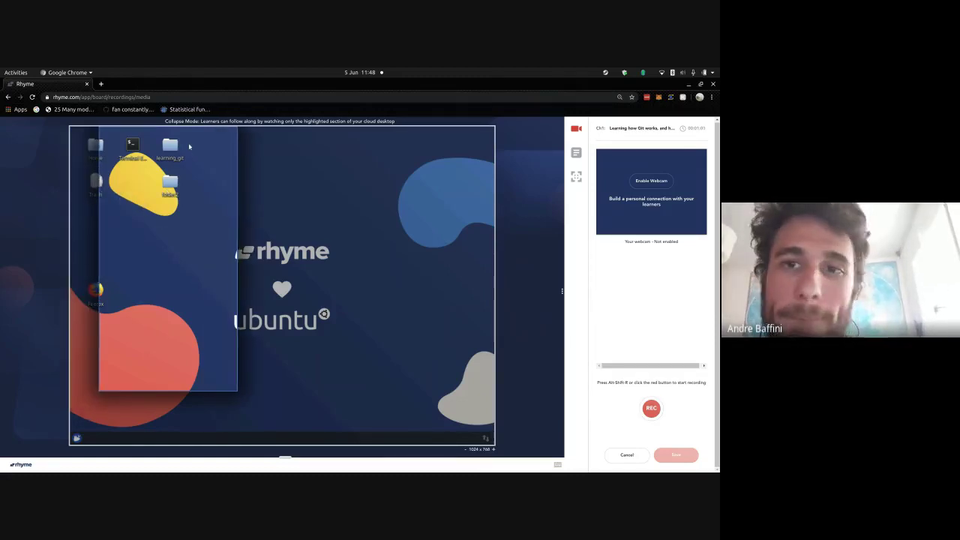
- Delete the learning_git and folder icons and line up Terminal Emulator beside Firefox below Trash
drag(191, 138, 153, 185)
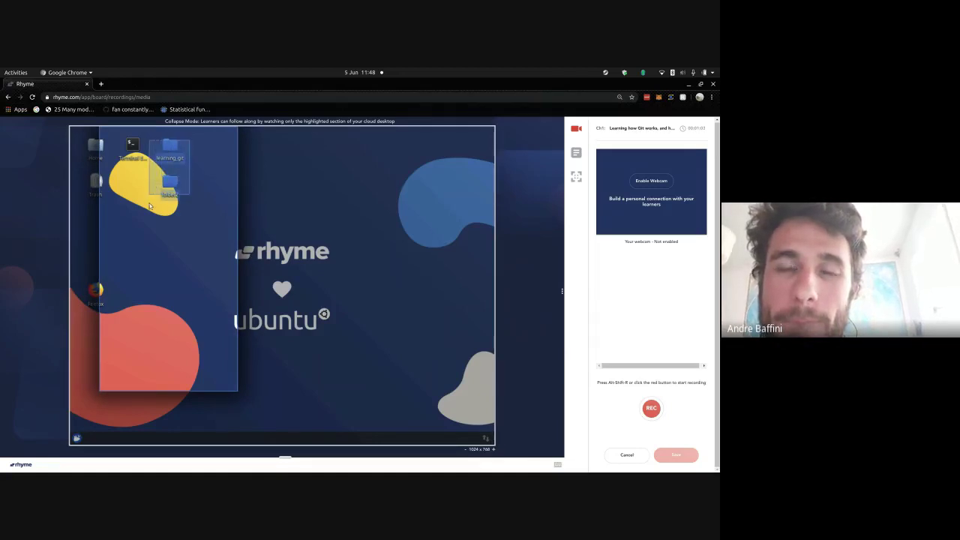
key(Delete)
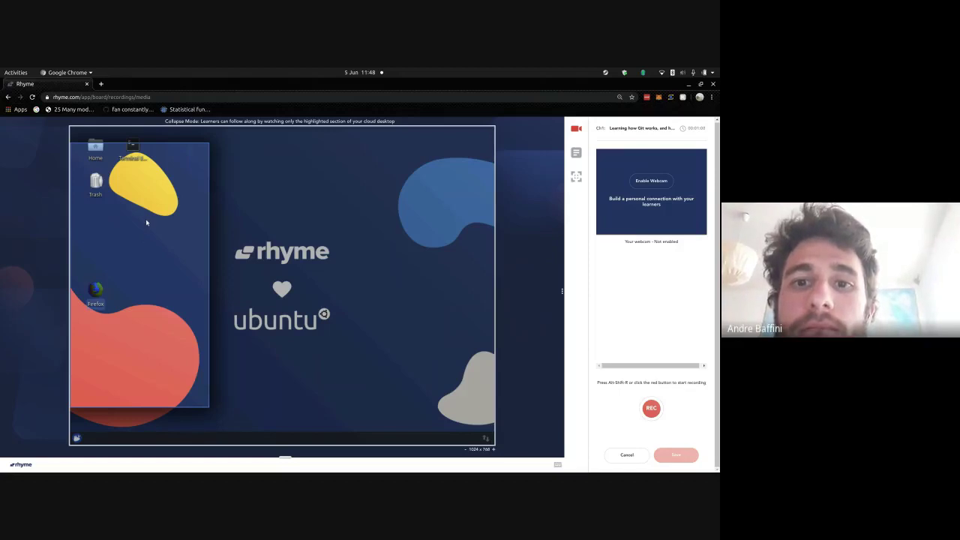
drag(146, 222, 146, 222)
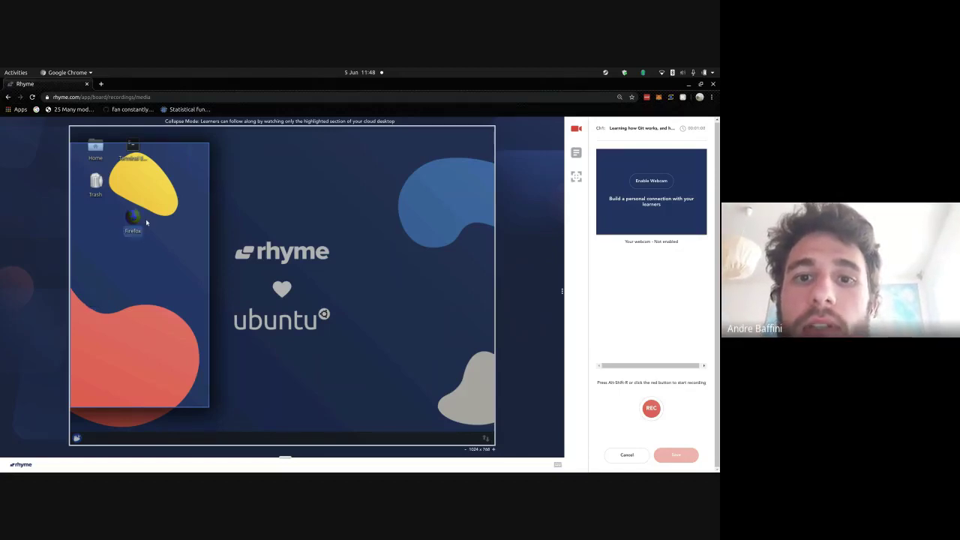
click(140, 159)
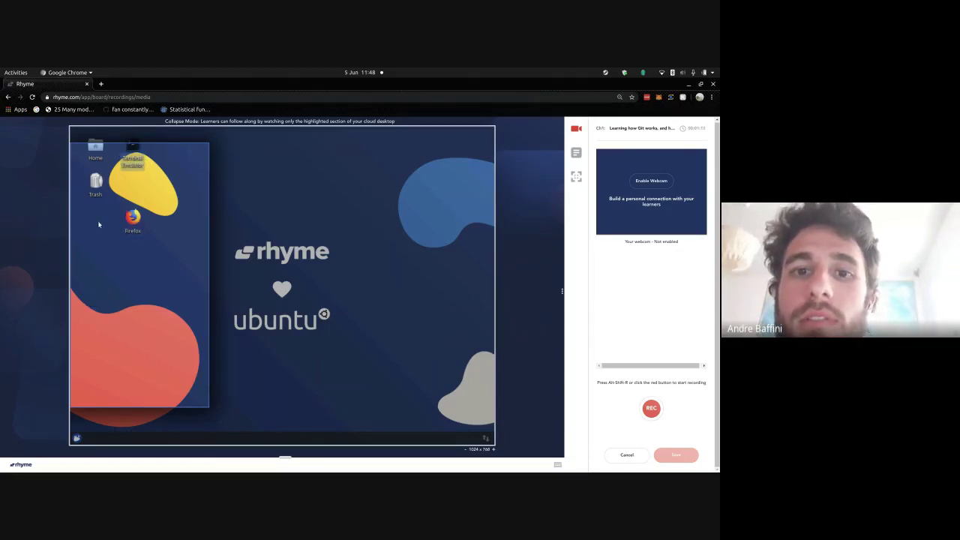
drag(98, 224, 97, 223)
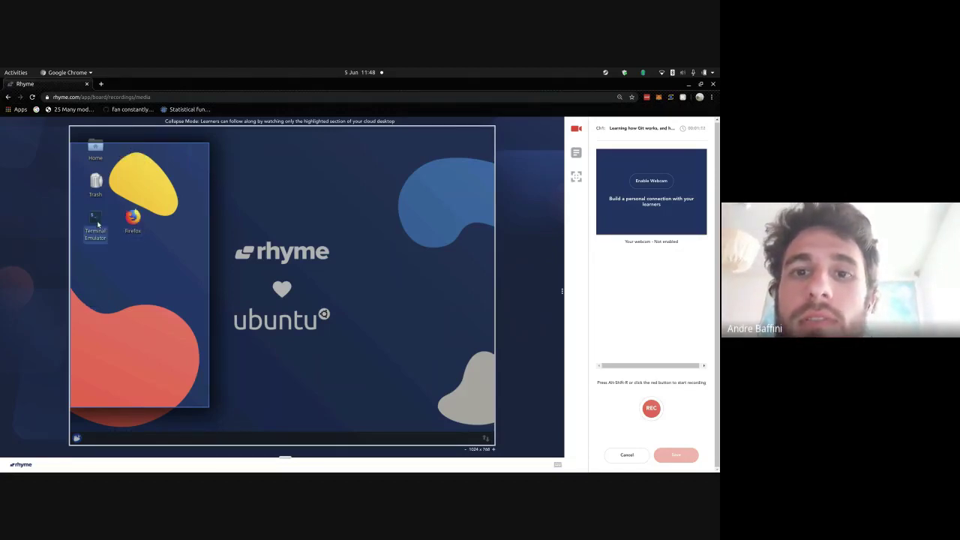
click(133, 233)
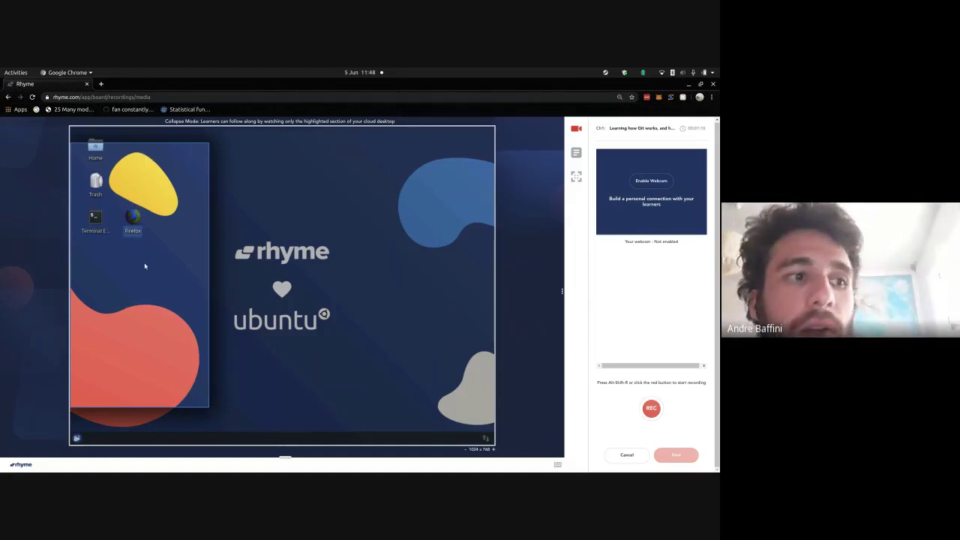
drag(145, 266, 144, 266)
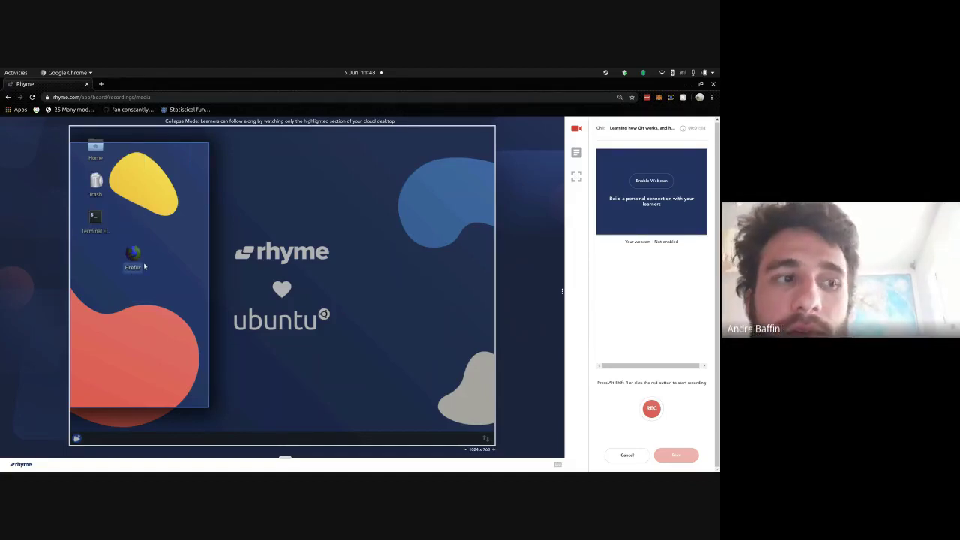
click(95, 230)
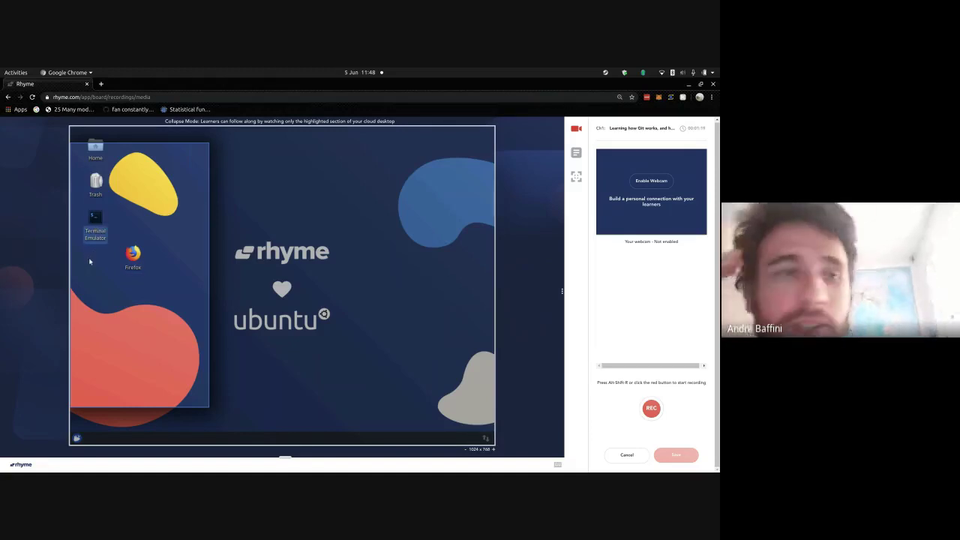
drag(89, 261, 91, 264)
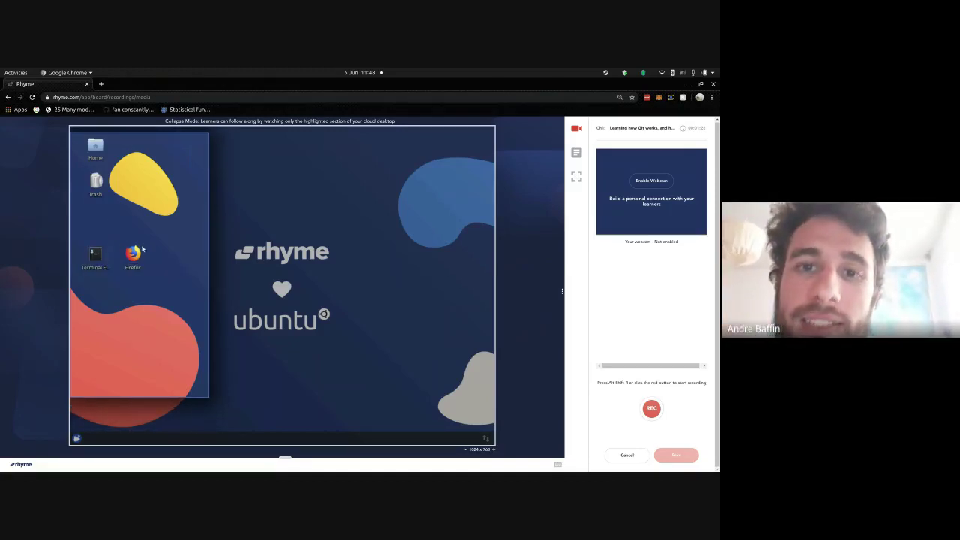
click(138, 253)
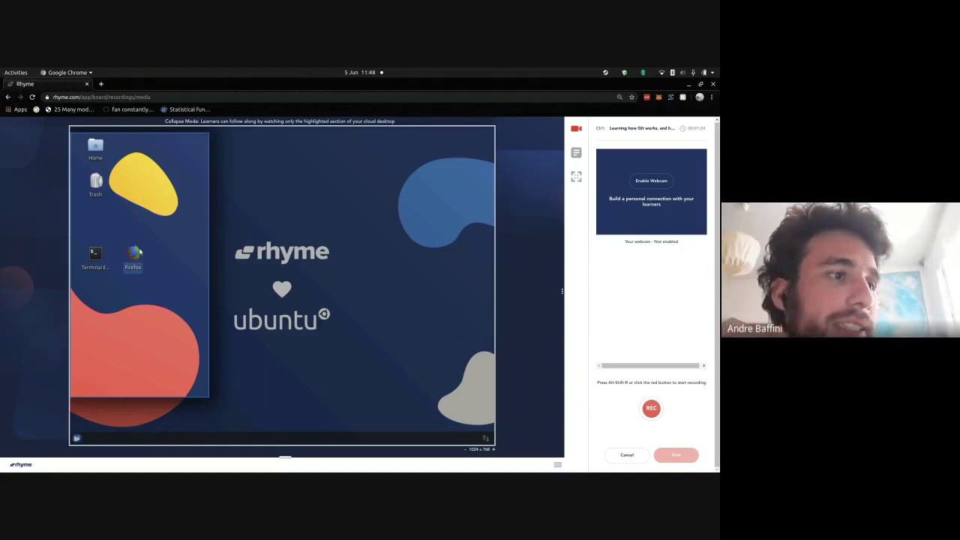
- Launch Firefox in a fresh session, dismiss its sign-up message, and start recording with REC
double_click(138, 254)
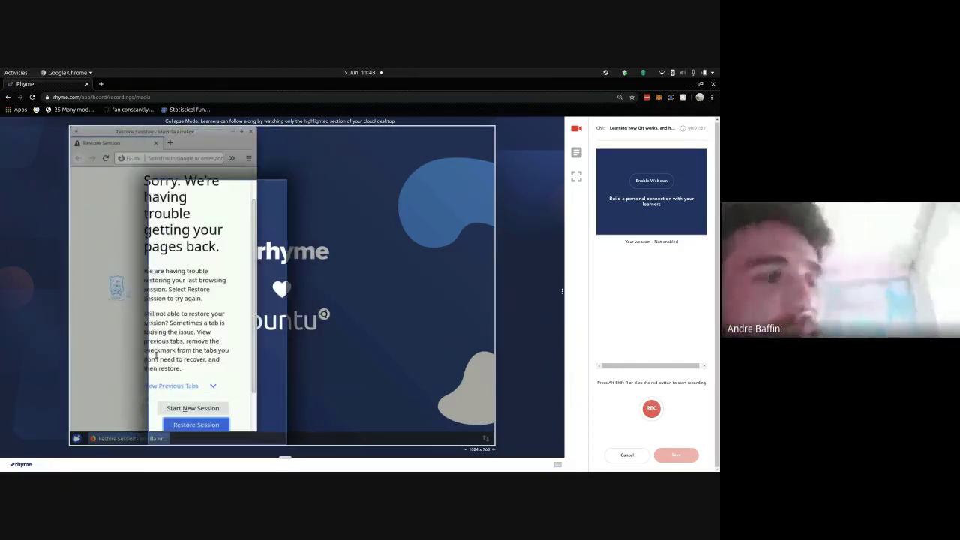
click(177, 407)
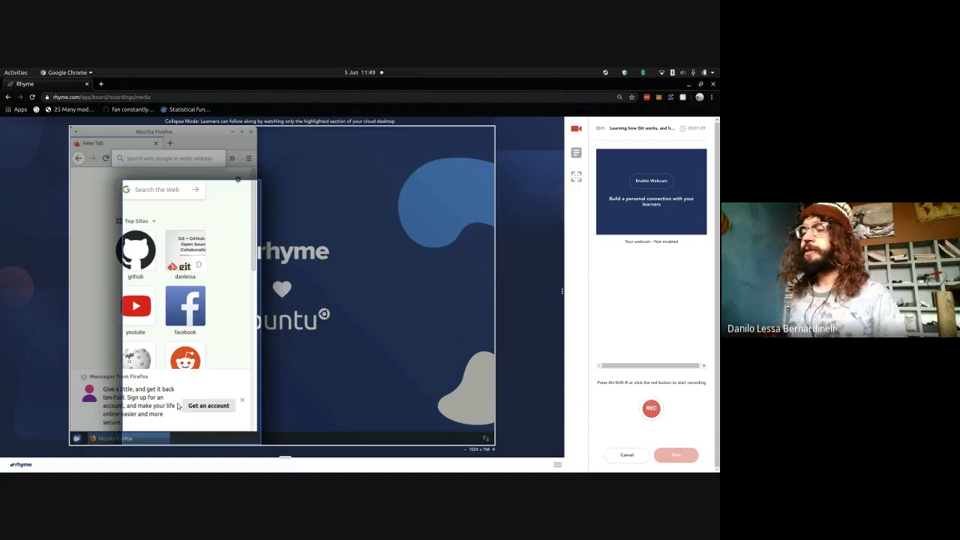
click(243, 403)
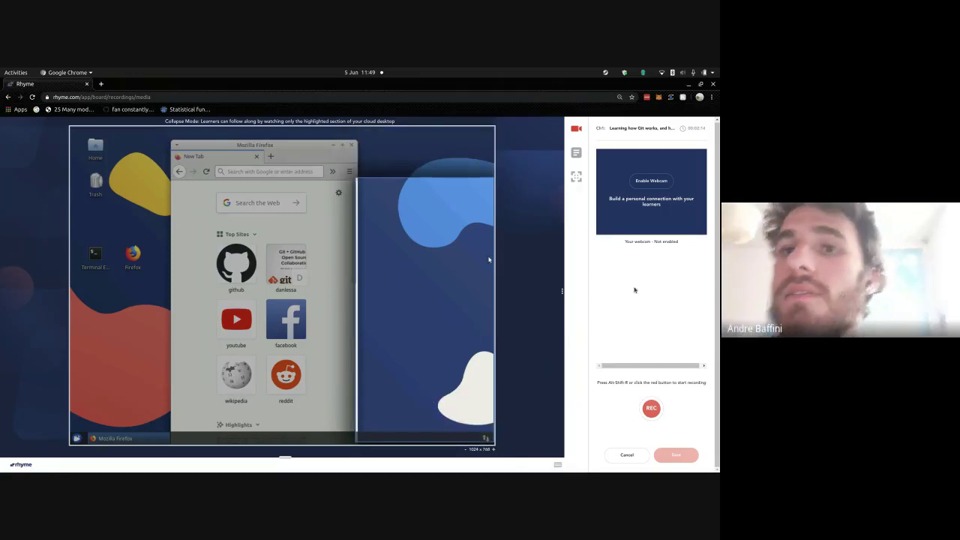
click(650, 408)
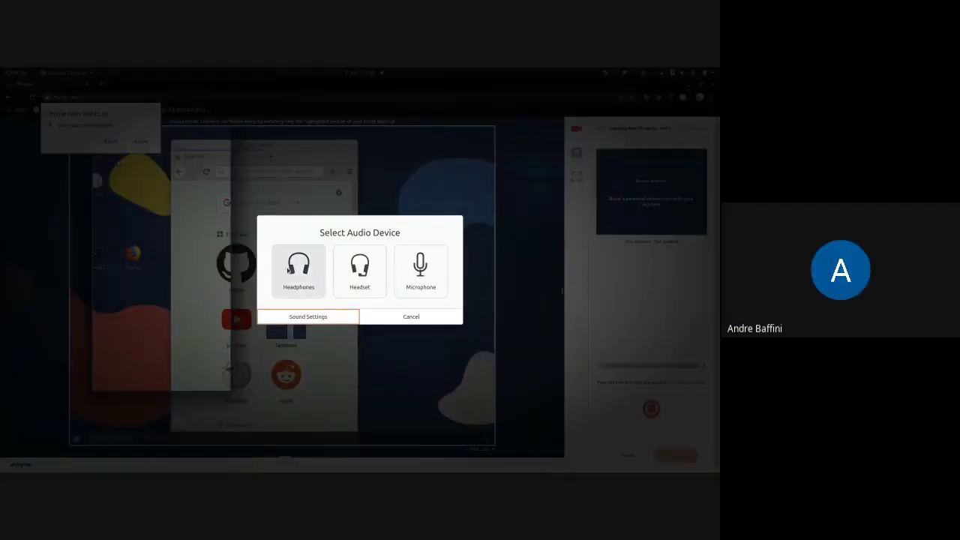
- Choose Headphones, allow microphone access, acknowledge the key-press note, and pause the short clip
click(279, 266)
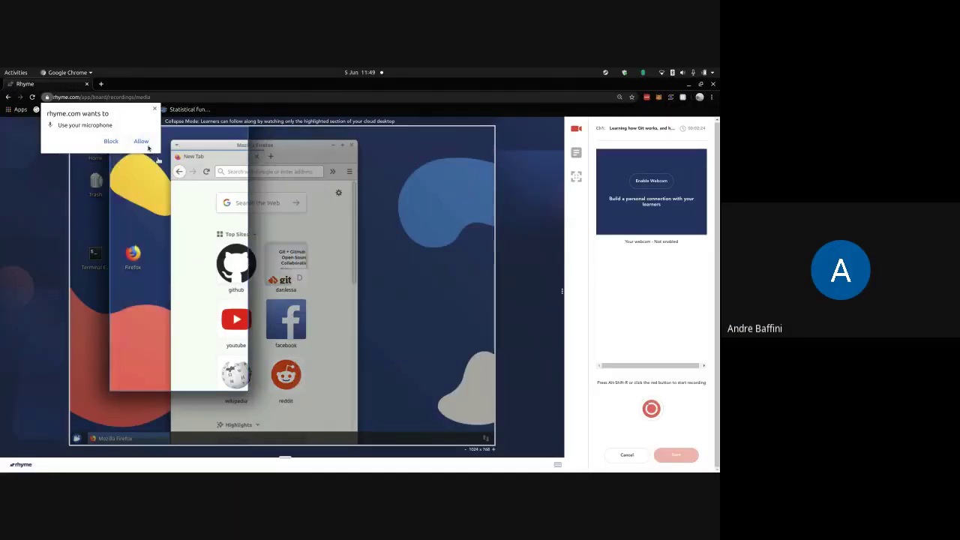
click(141, 141)
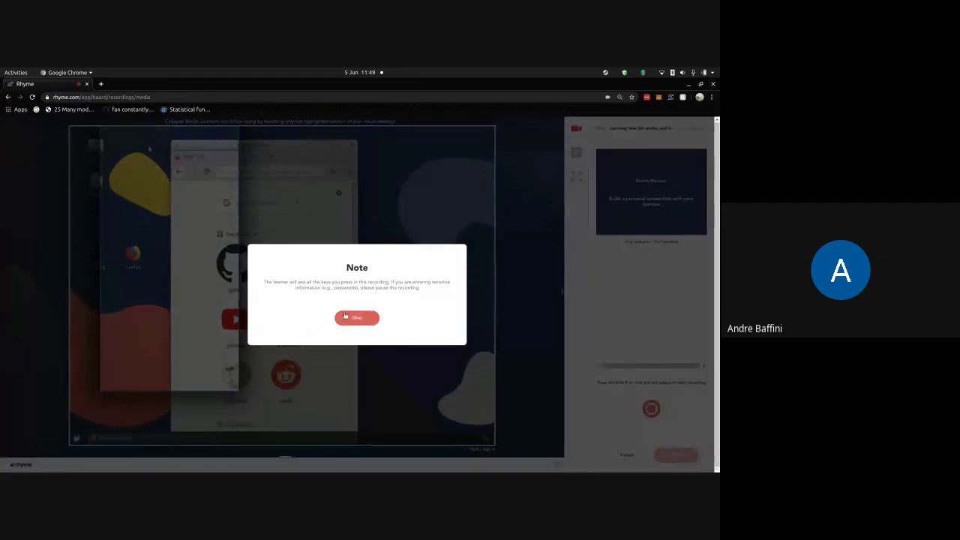
click(351, 319)
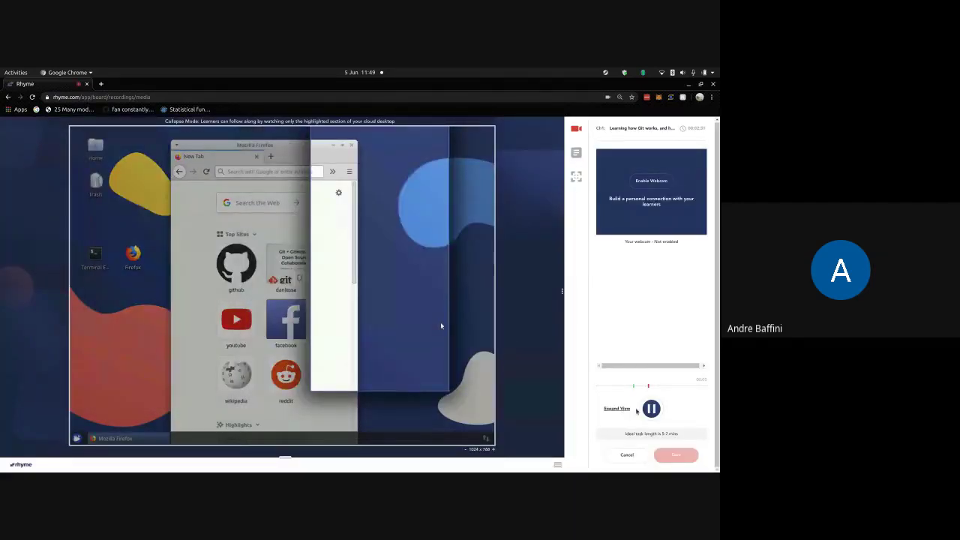
click(646, 411)
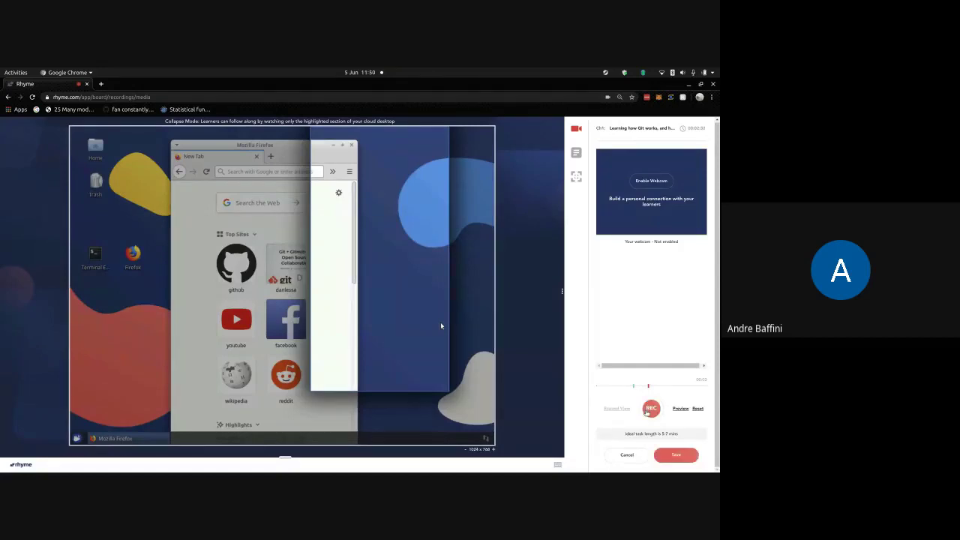
click(705, 72)
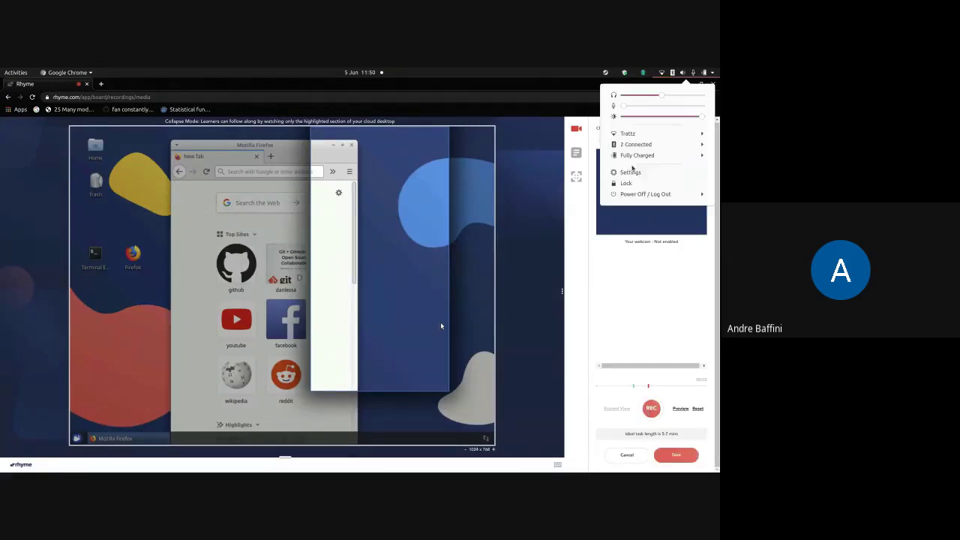
- Set Input Device to Headset Microphone - Built-in Audio and play the headphone test sound
click(632, 174)
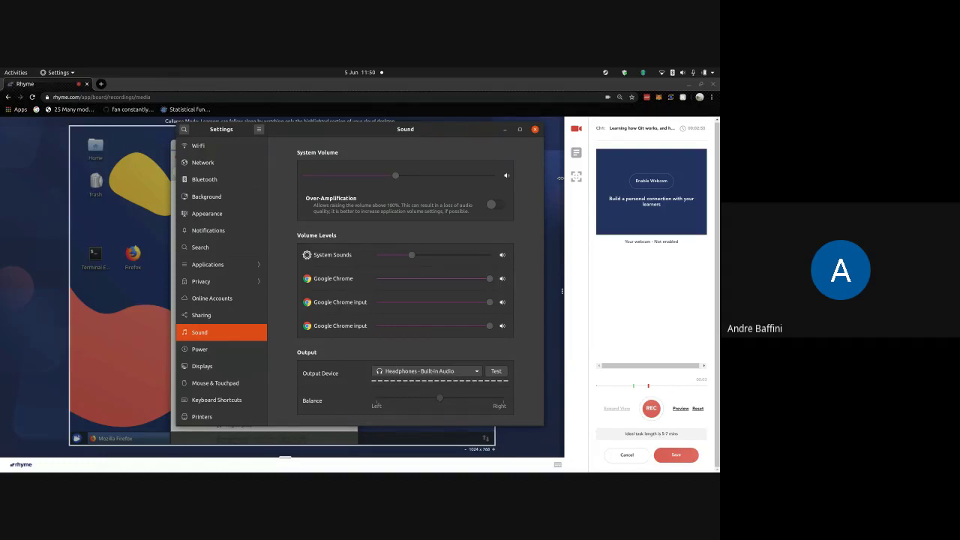
scroll(448, 214, down, 2)
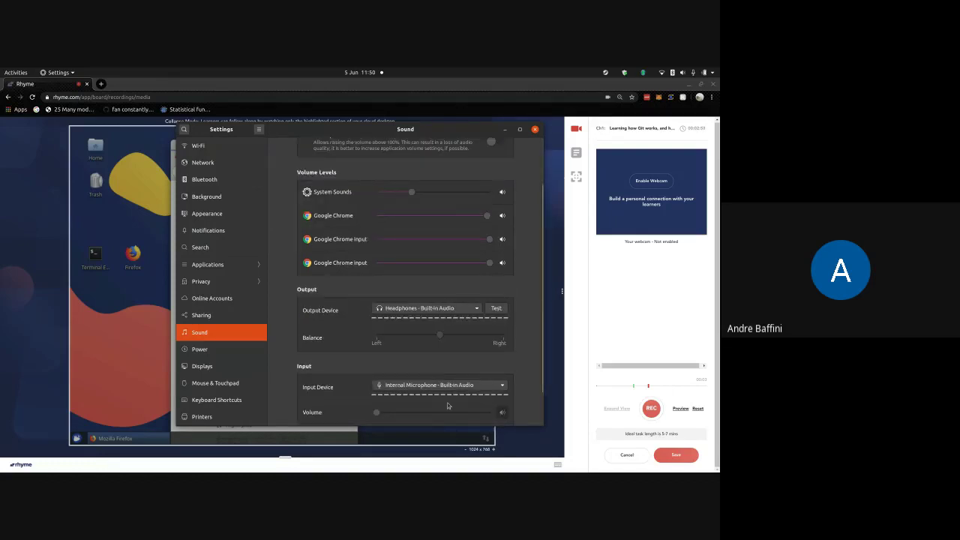
click(429, 386)
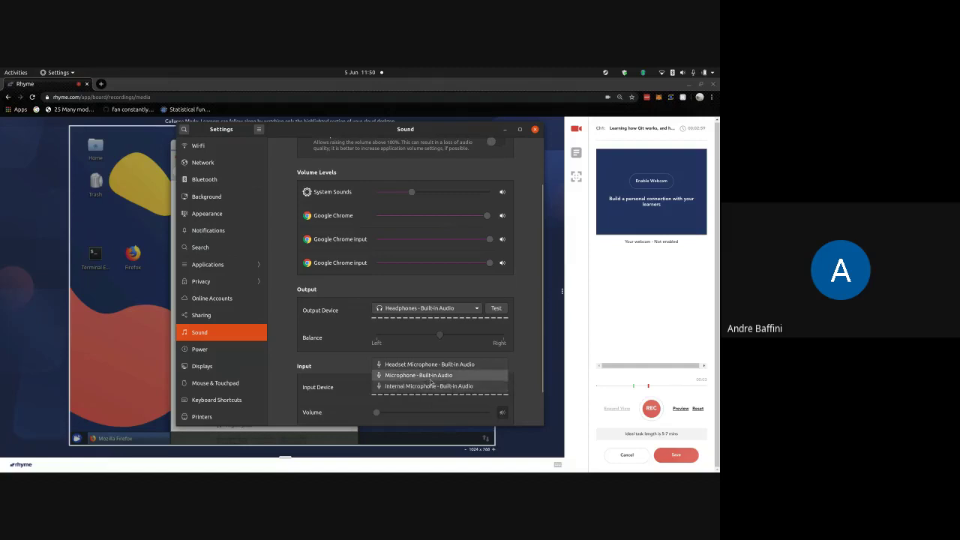
click(429, 365)
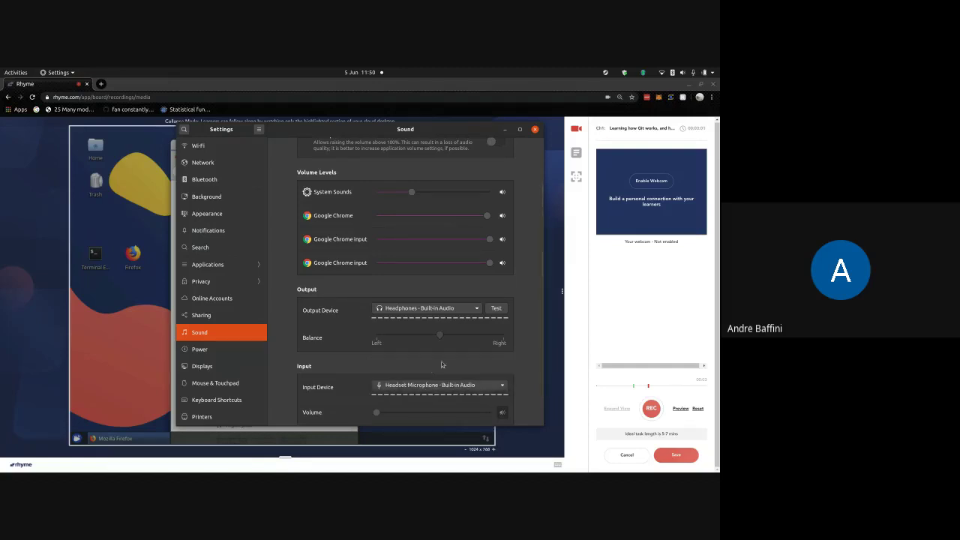
click(496, 308)
click(414, 253)
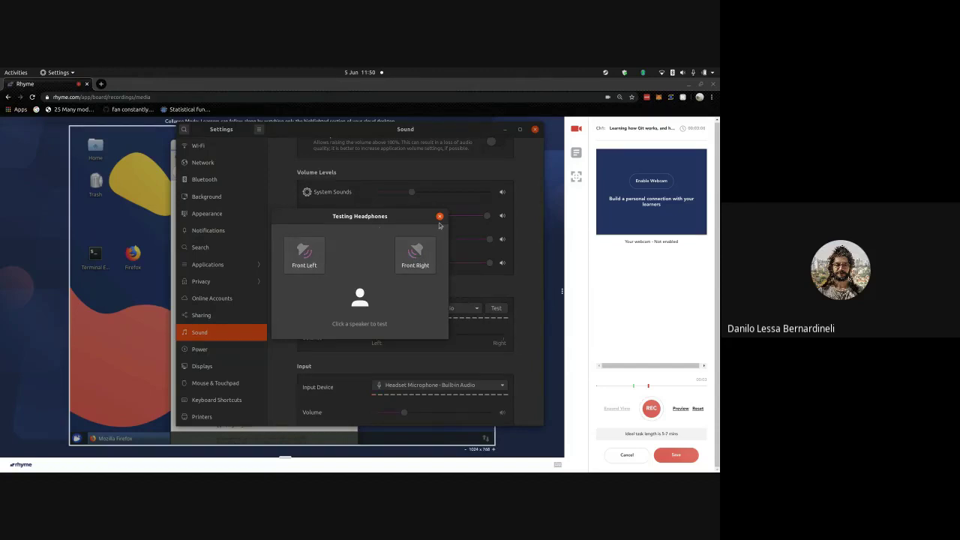
click(440, 216)
key(alt+Tab)
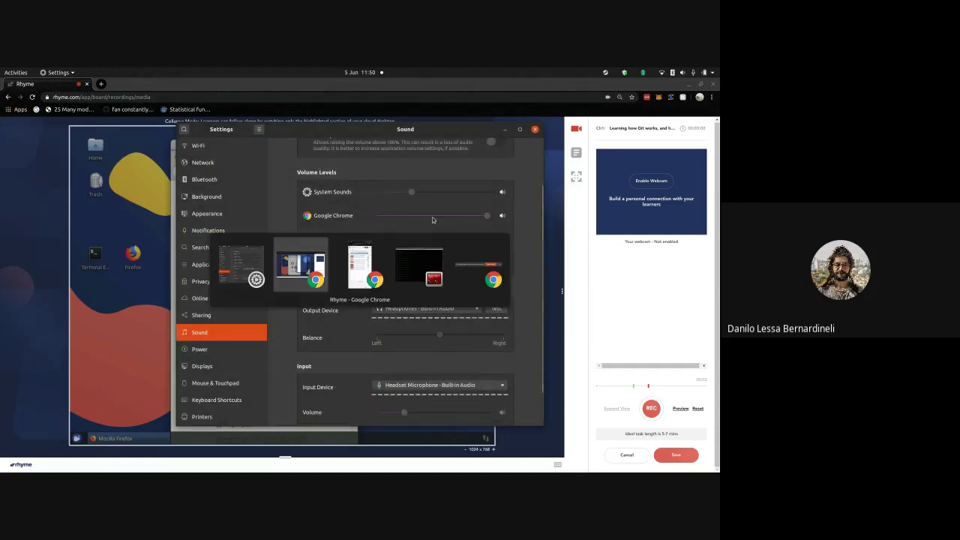
key(alt+Tab)
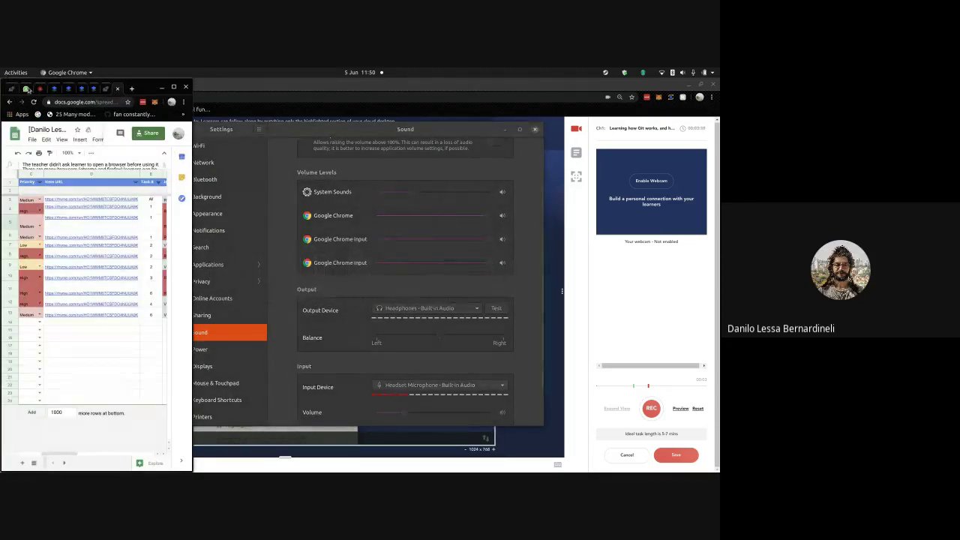
- Glance at the Google Meet tab, return to the Sheets tracker, and close Sound settings
click(26, 89)
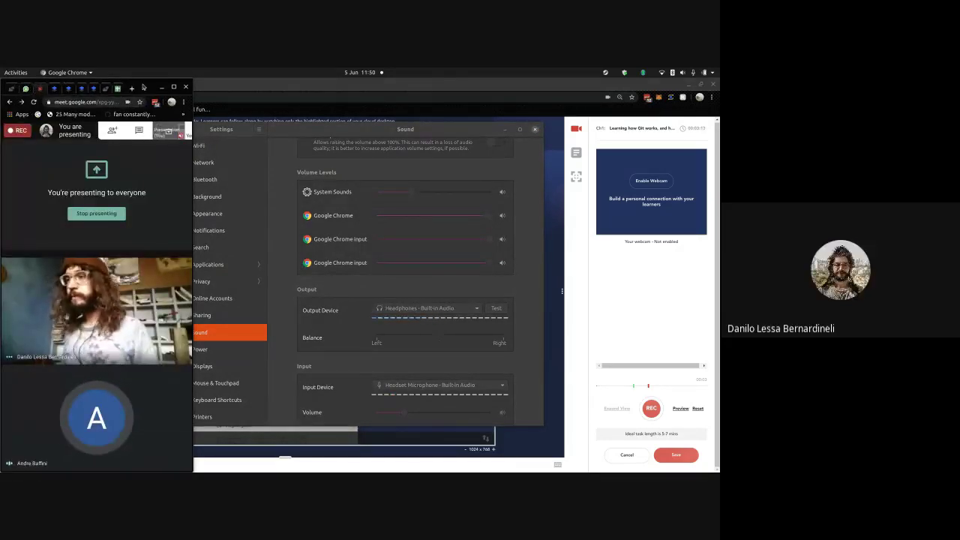
click(117, 89)
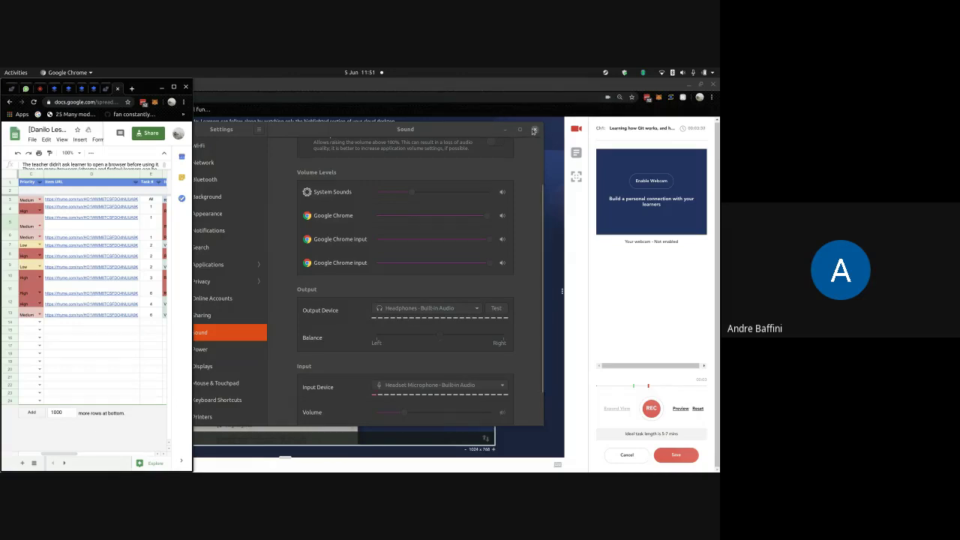
click(533, 131)
click(533, 130)
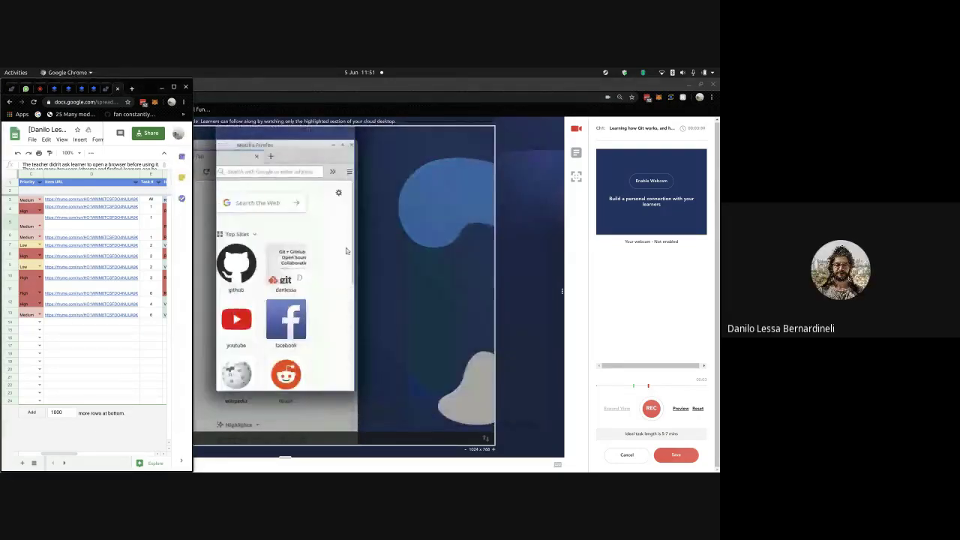
- Raise the Rhyme remote desktop and go back to Firefox's Restore Session page
click(470, 290)
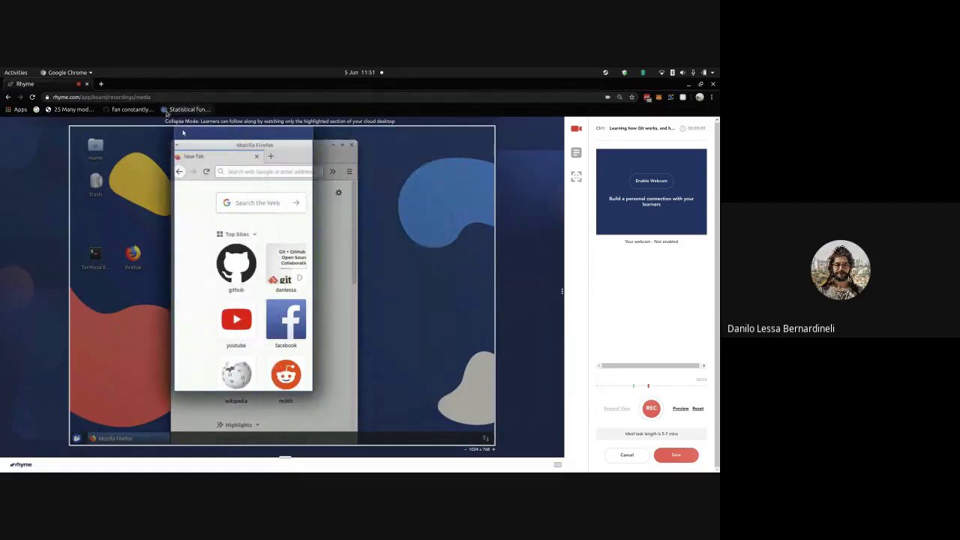
click(180, 172)
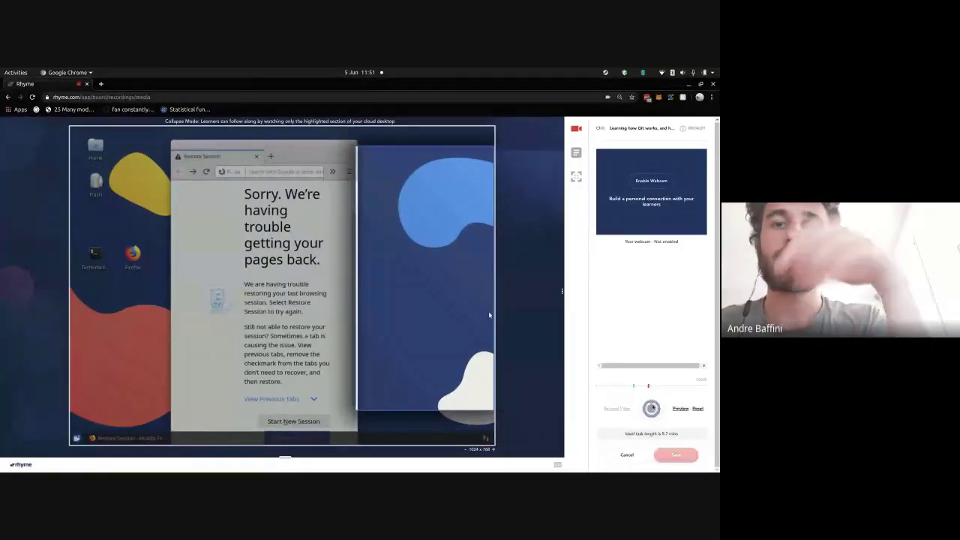
- Resume recording, press a few keys including the Alt+Space window menu, then pause again
right_click(555, 464)
key(Escape)
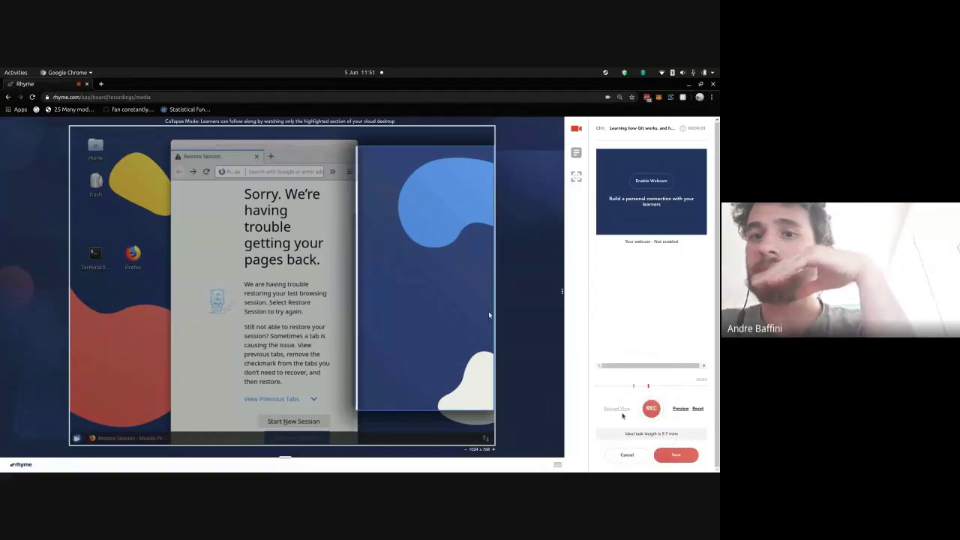
click(697, 408)
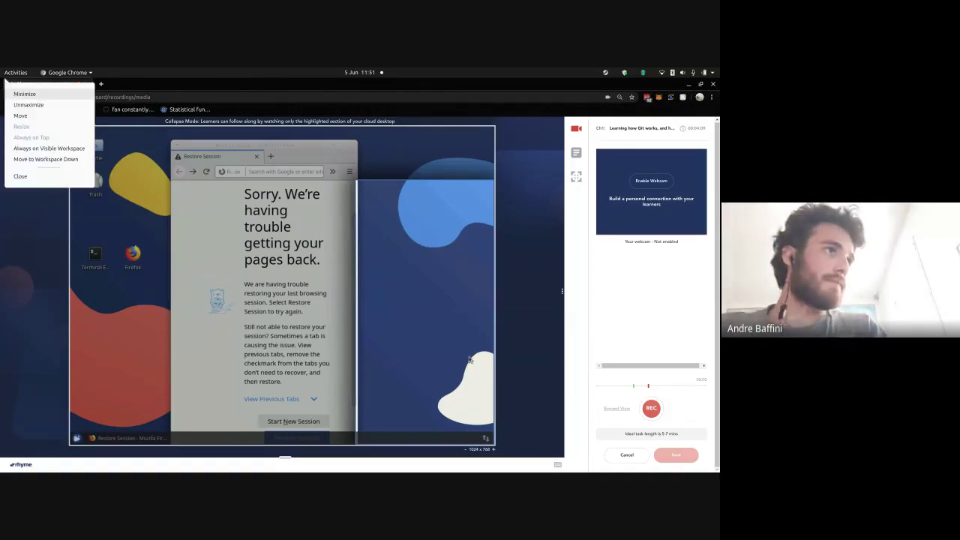
click(650, 408)
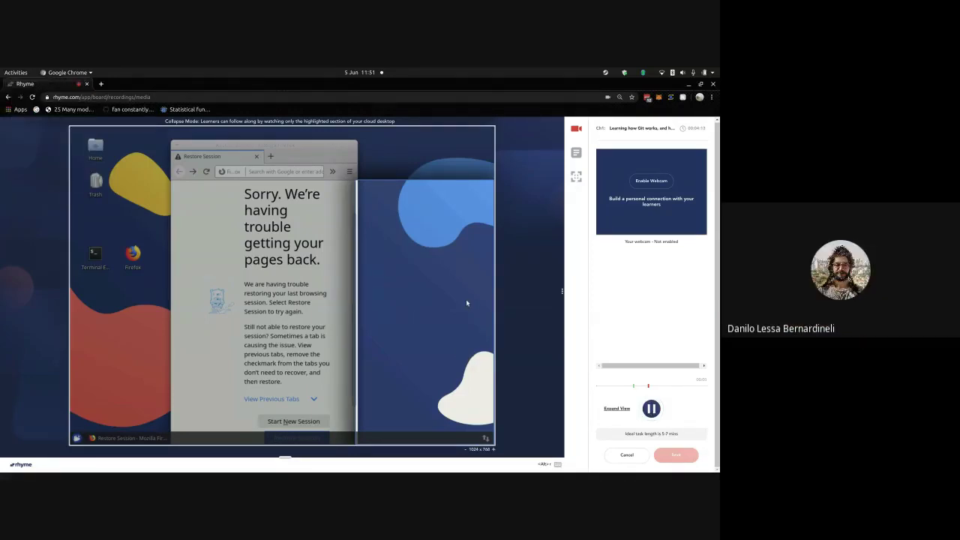
key(ctrl)
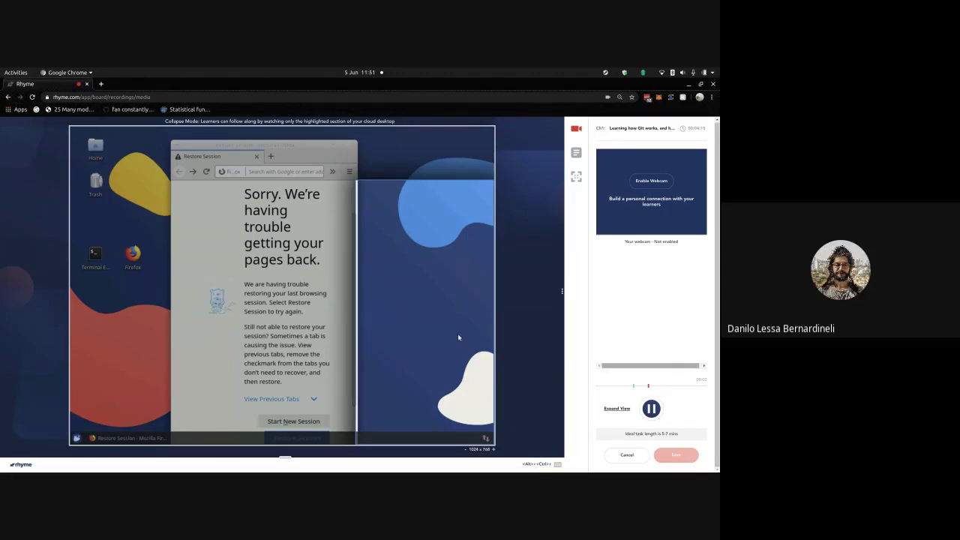
key(shift)
key(Return)
key(shift)
key(space)
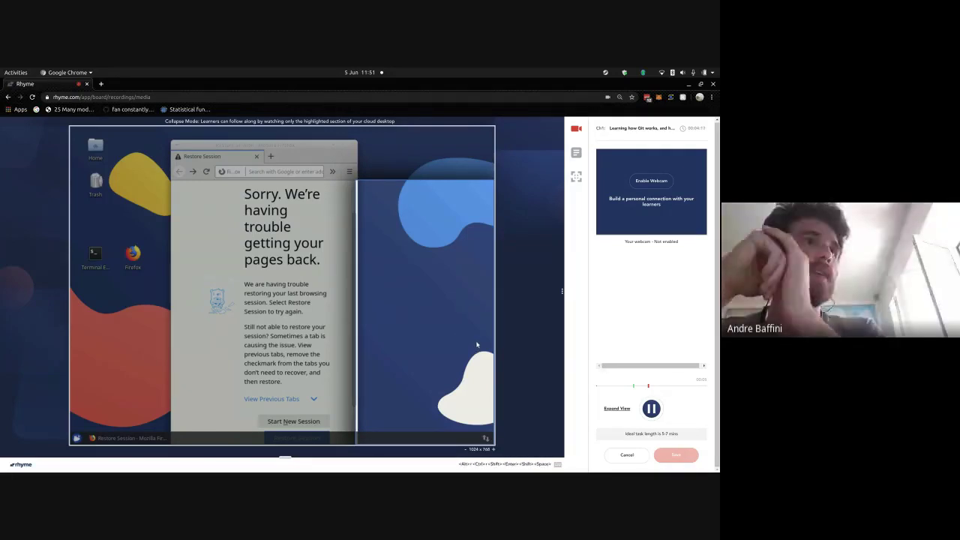
key(alt+space)
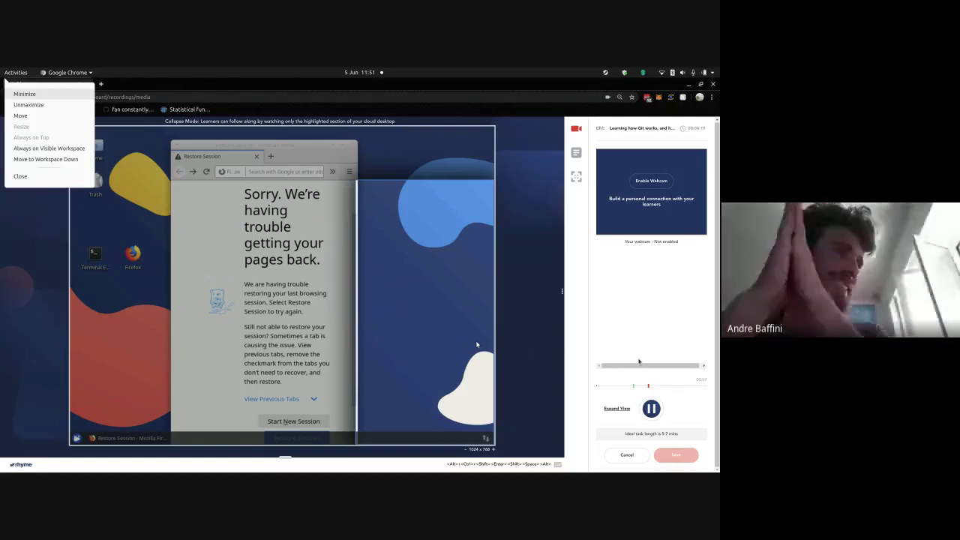
key(Escape)
click(650, 409)
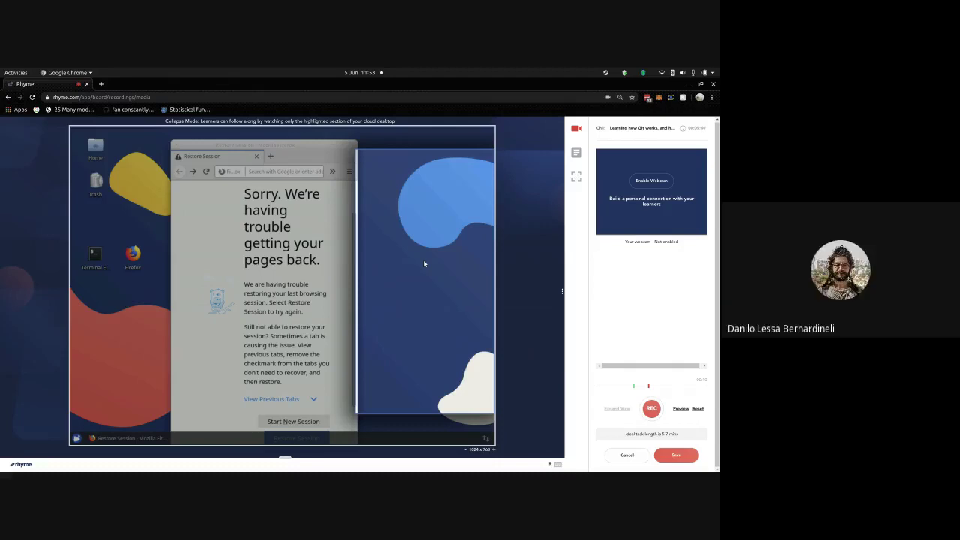
- Move Firefox left, load the Git + GitHub: Slides page from the address suggestions, and start recording
drag(423, 260, 289, 207)
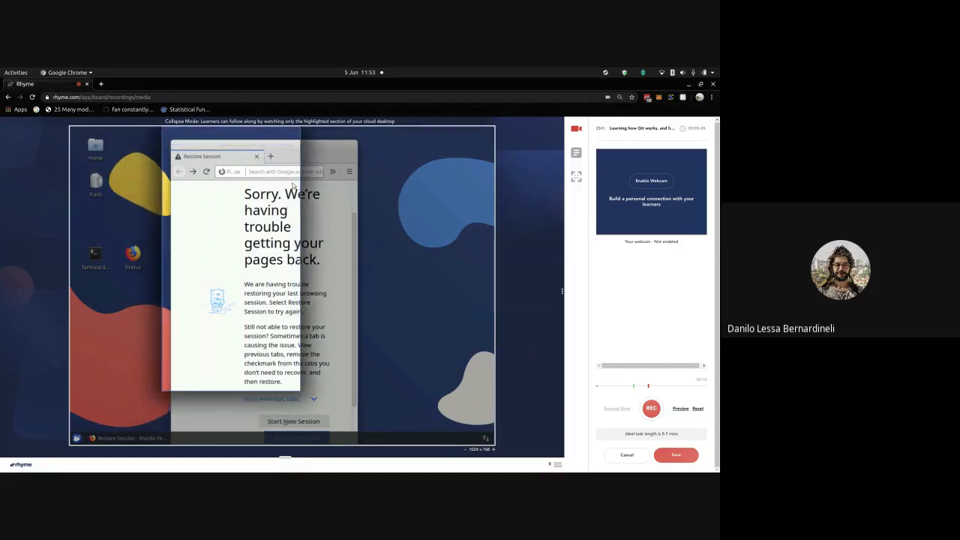
click(288, 171)
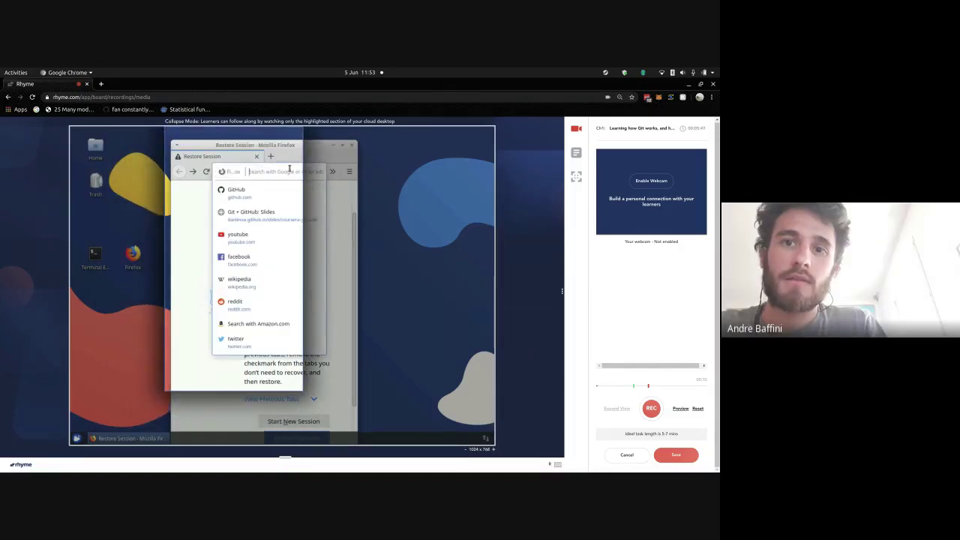
click(275, 212)
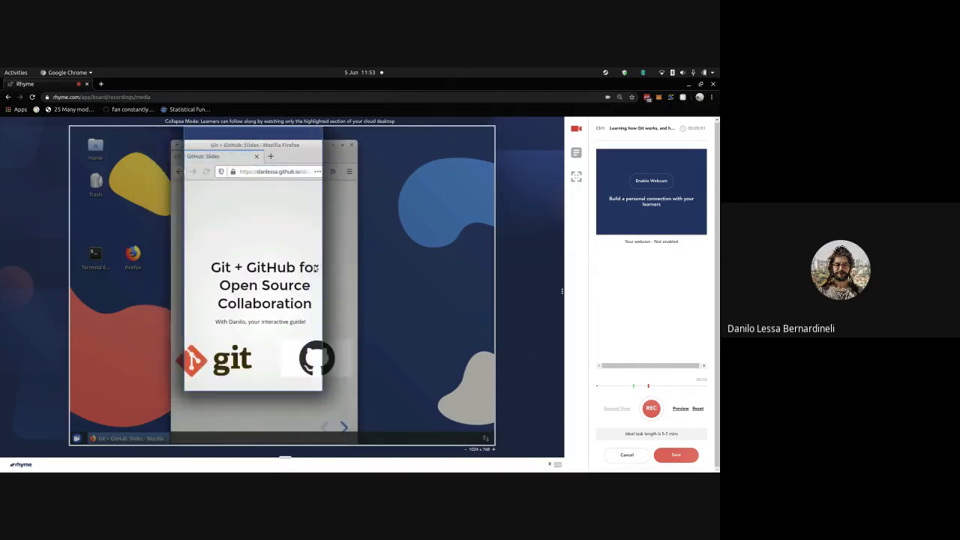
key(Right)
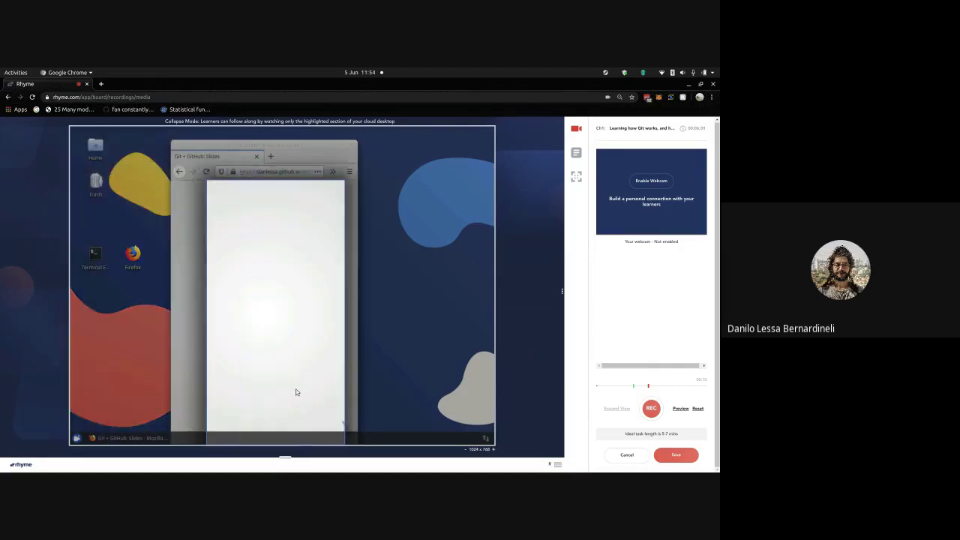
- Preview the first recorded take, pause and rewind it, then end the preview
click(680, 408)
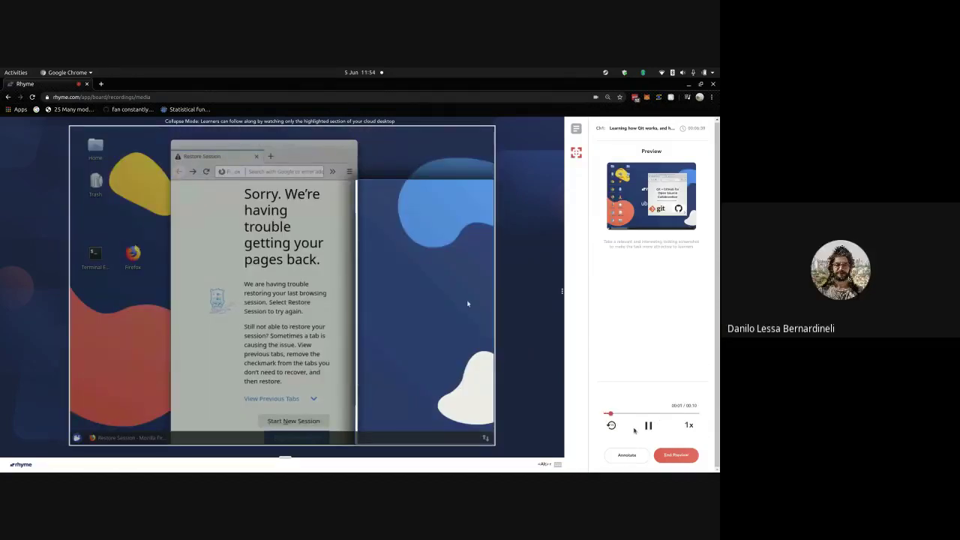
click(648, 425)
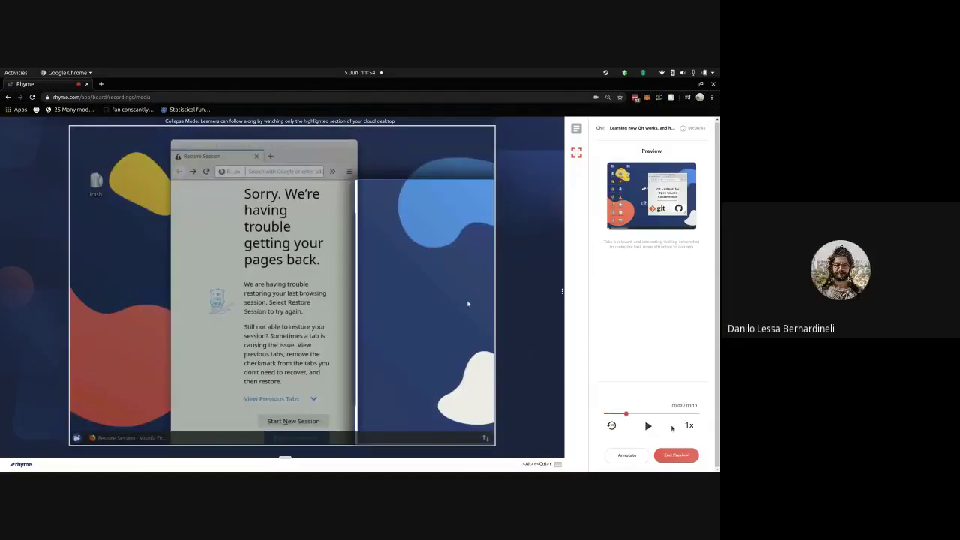
click(611, 425)
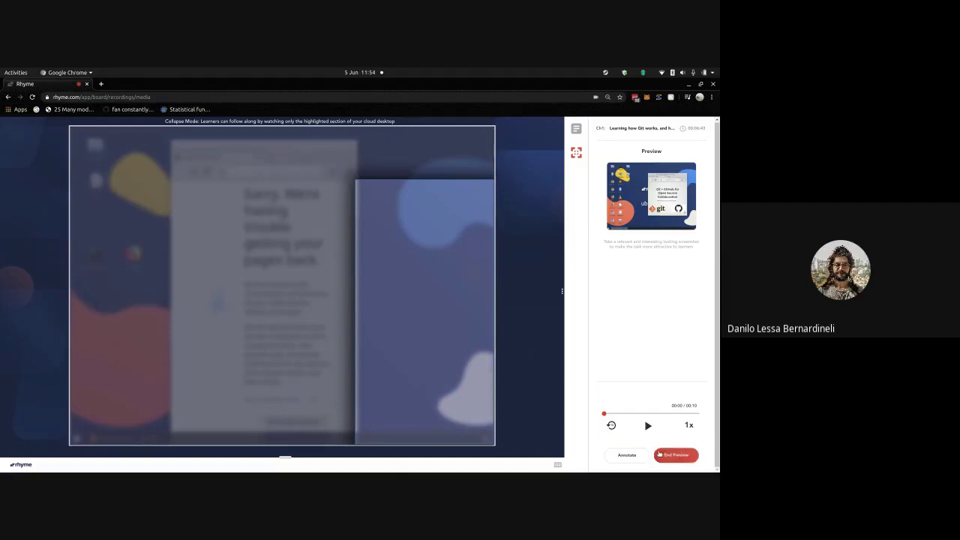
click(659, 454)
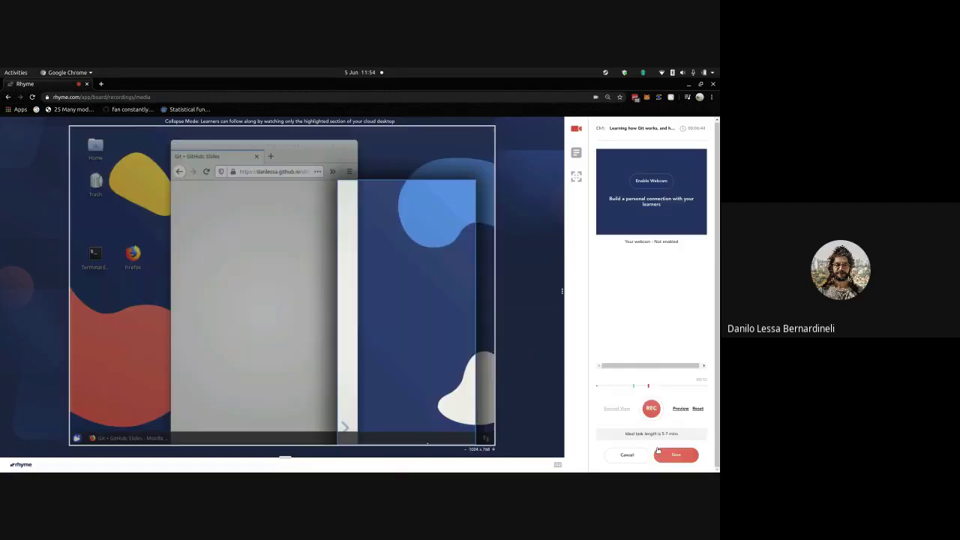
- Record a new take while moving Firefox left, pause it, preview it, then Reset to discard it
click(649, 408)
drag(467, 321, 170, 236)
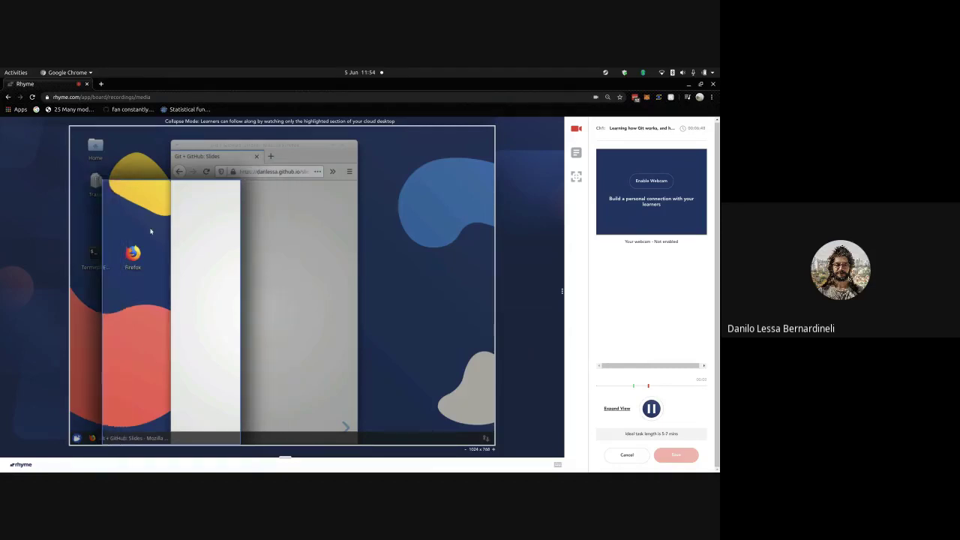
key(alt+shift+r)
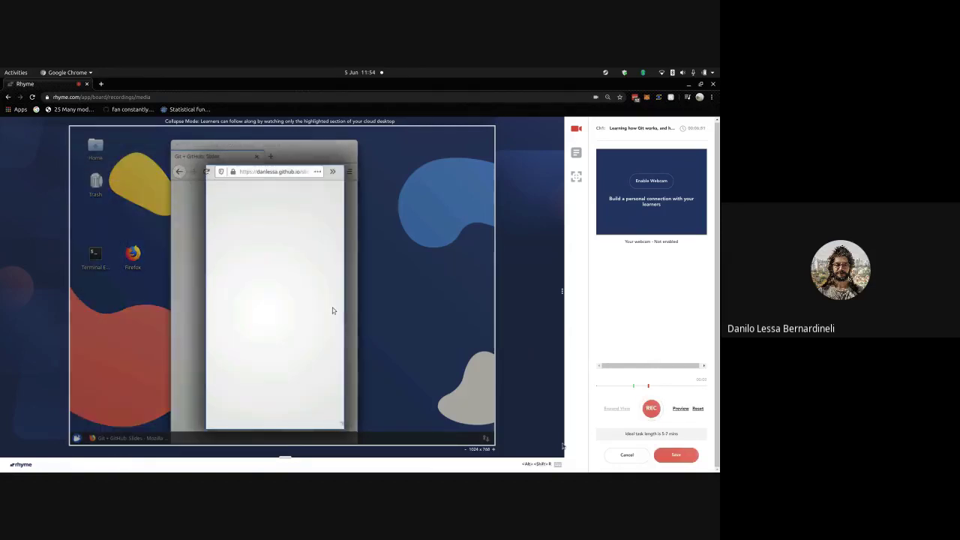
click(680, 409)
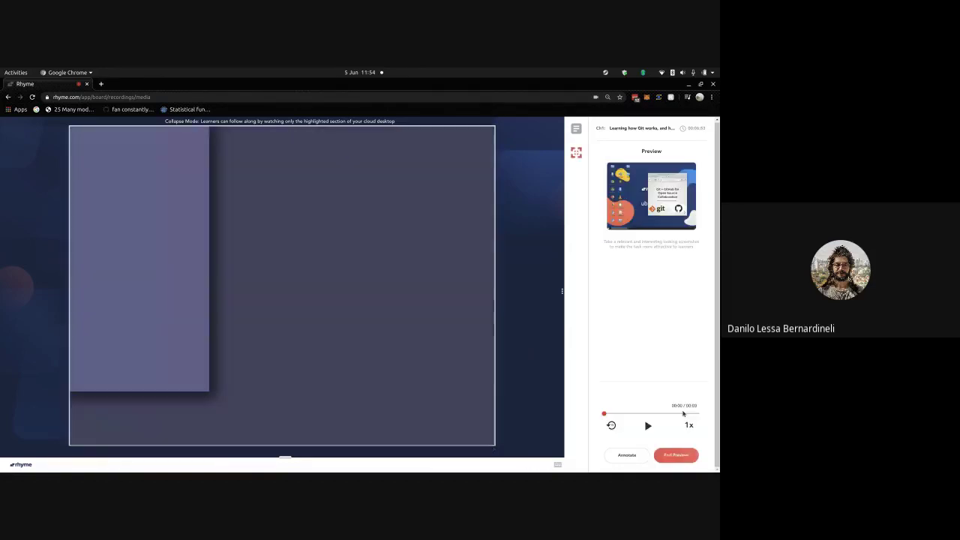
click(648, 425)
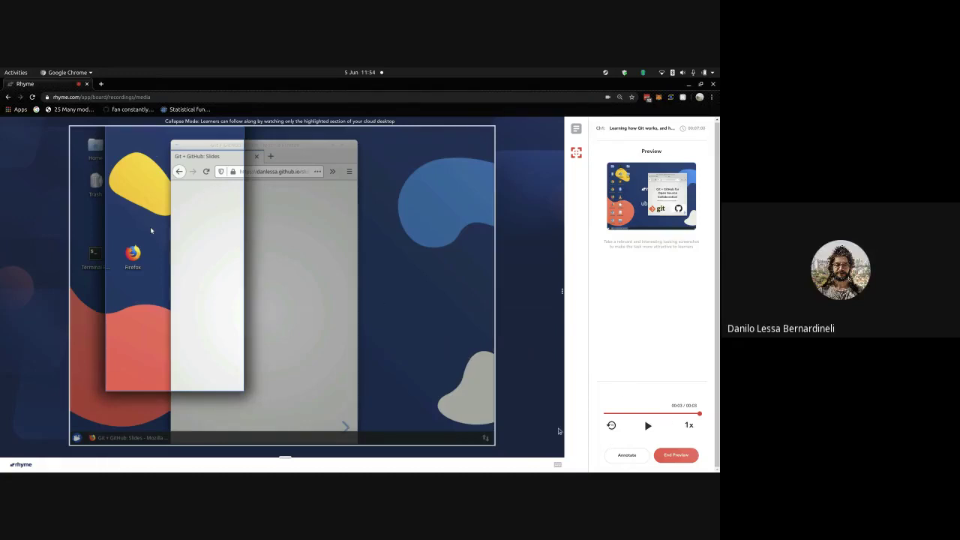
click(656, 456)
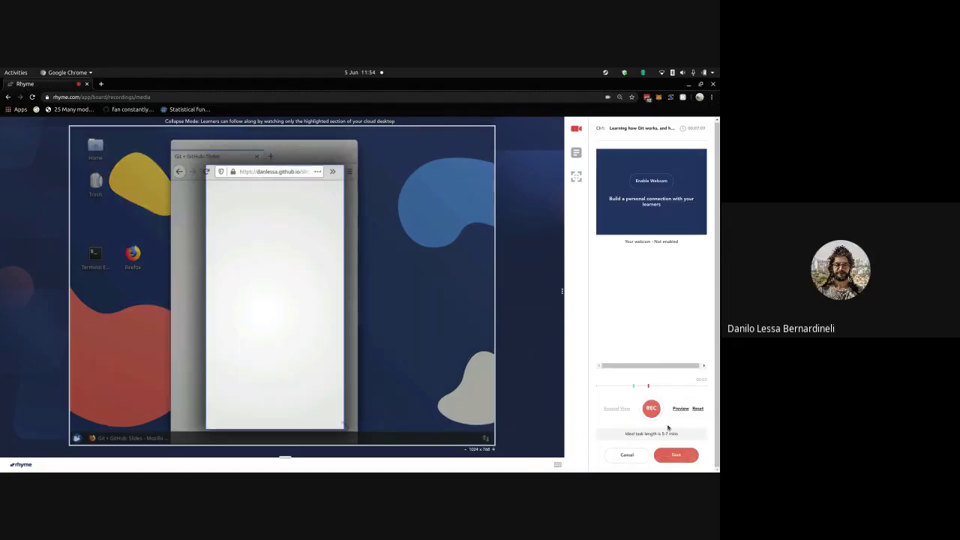
click(696, 409)
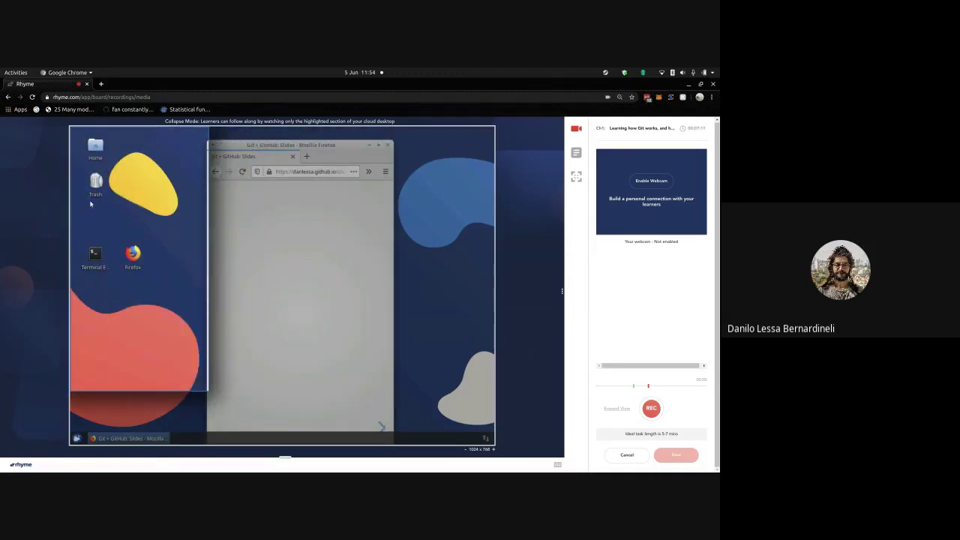
- Advance to the Git + GitHub for Open Source Collaboration slide and beyond, then pause recording
click(89, 215)
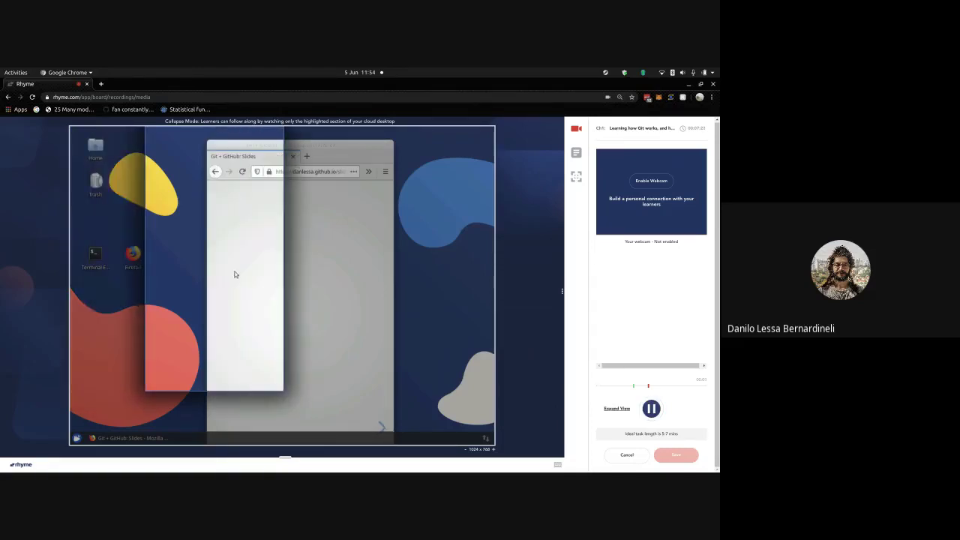
key(Right)
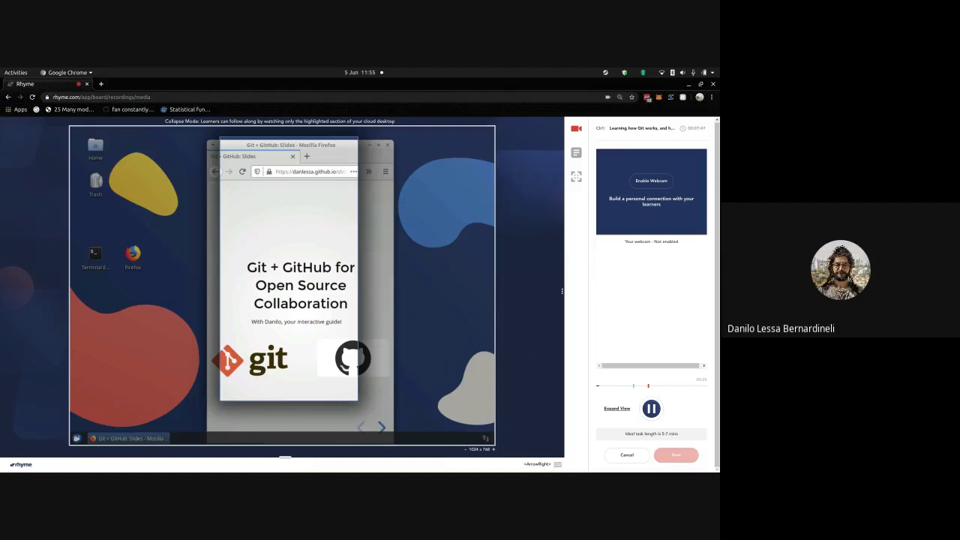
key(Right)
key(alt+shift+r)
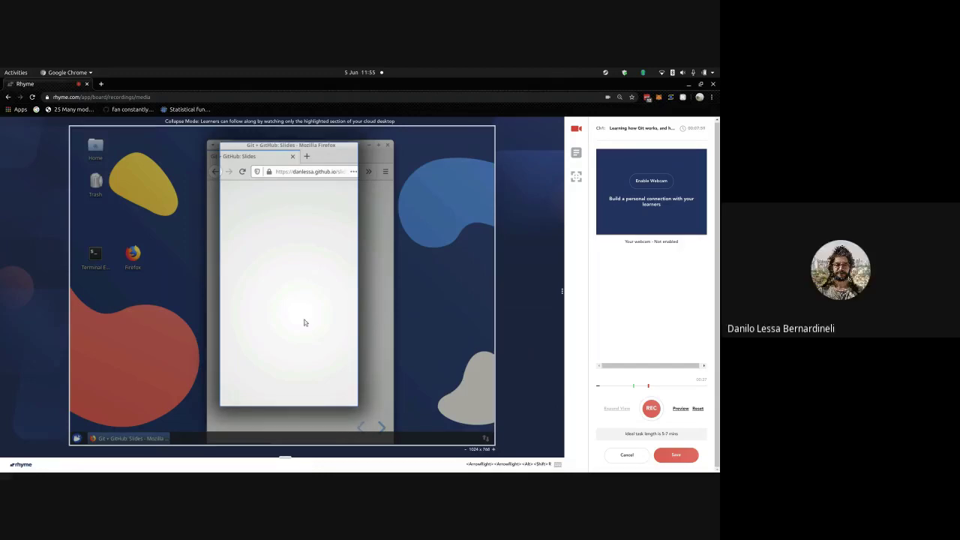
- Resize the Firefox window, record briefly, discard the take, and return to the title slide
drag(304, 322, 274, 301)
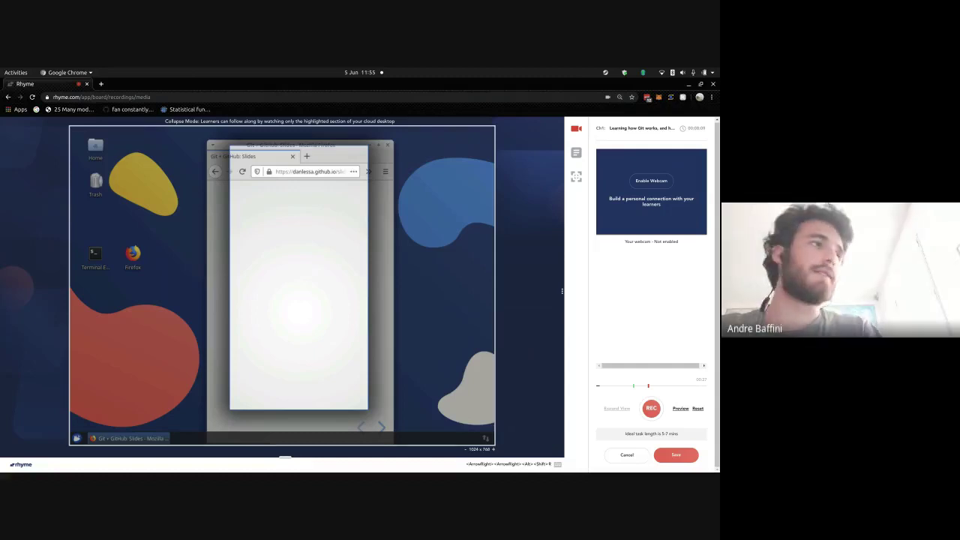
drag(263, 293, 299, 290)
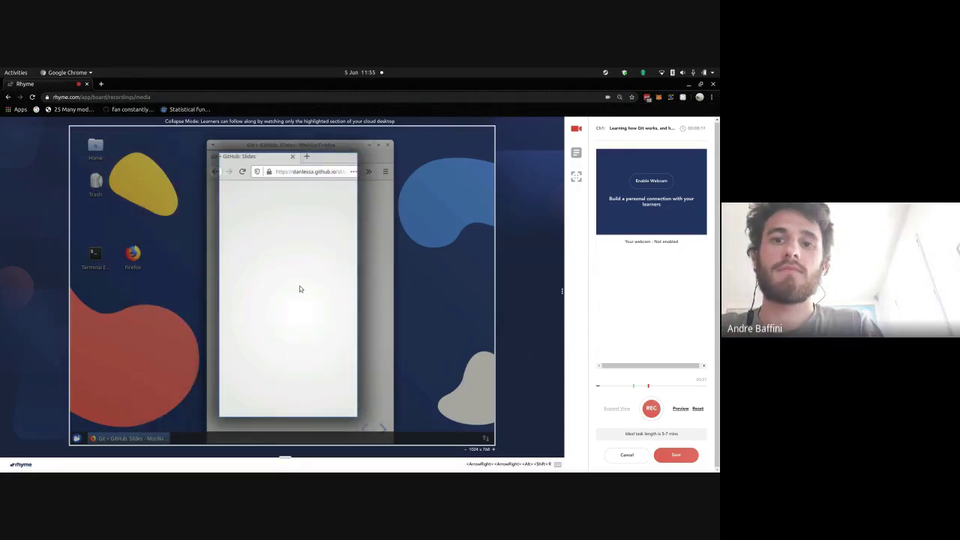
key(Right)
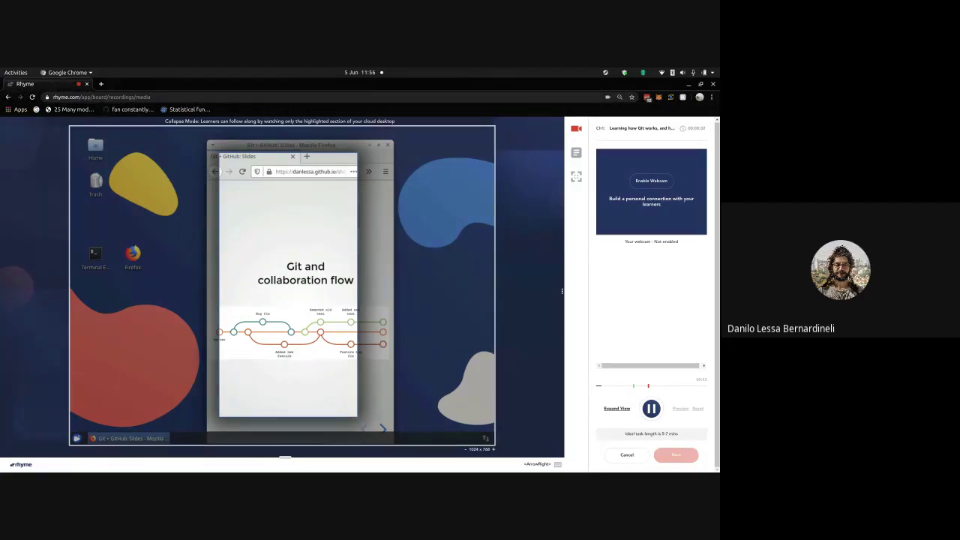
click(657, 406)
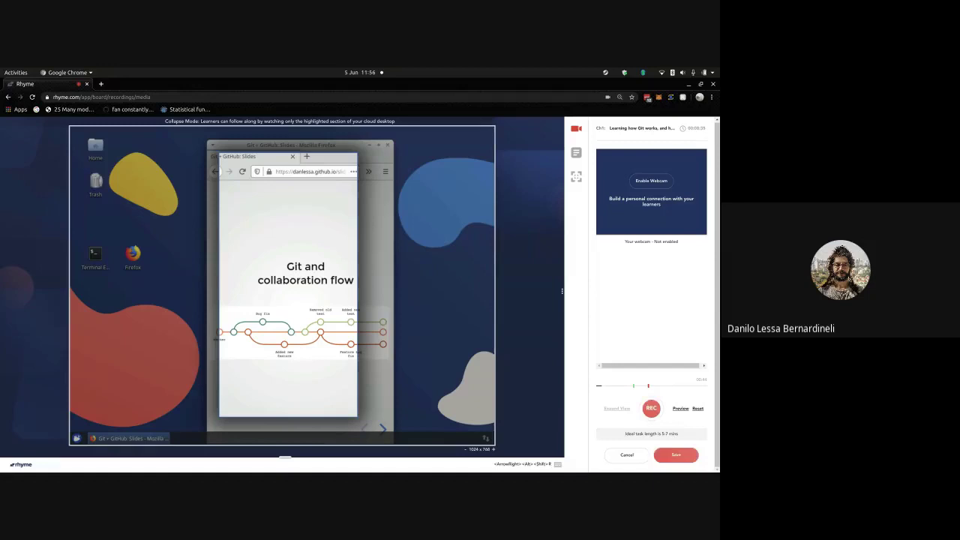
click(695, 408)
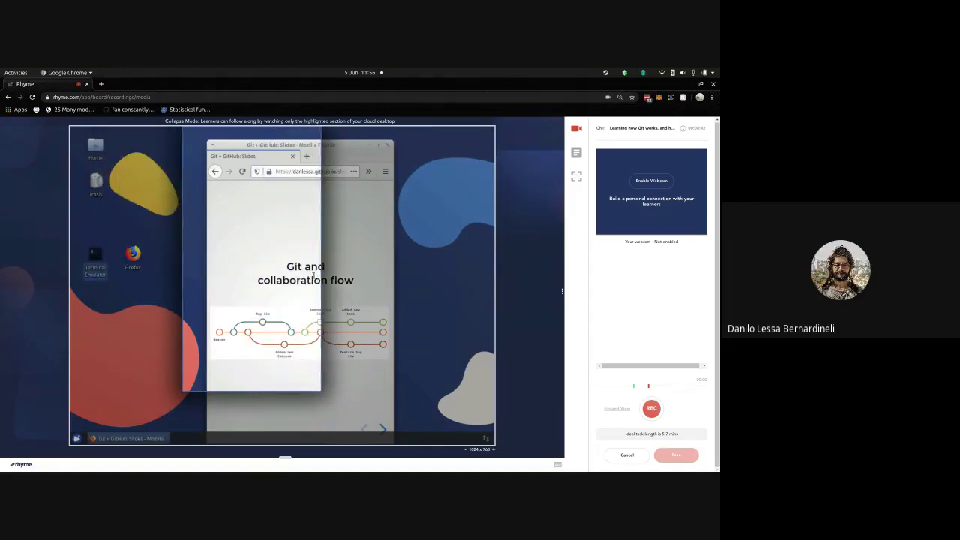
key(Left)
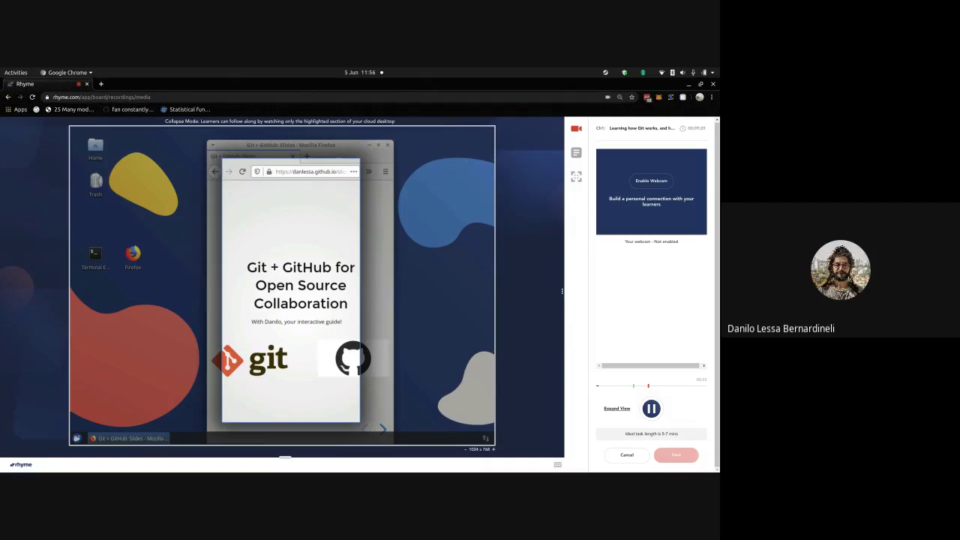
- Advance to the Git and collaboration flow slide, pause once with Alt+Shift+R, then resume
key(Right)
key(Right)
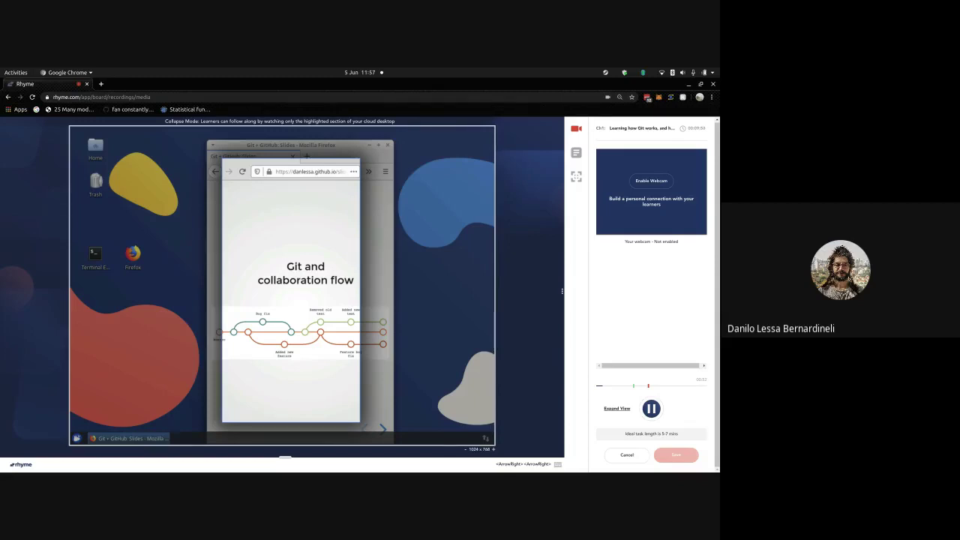
key(alt+shift+r)
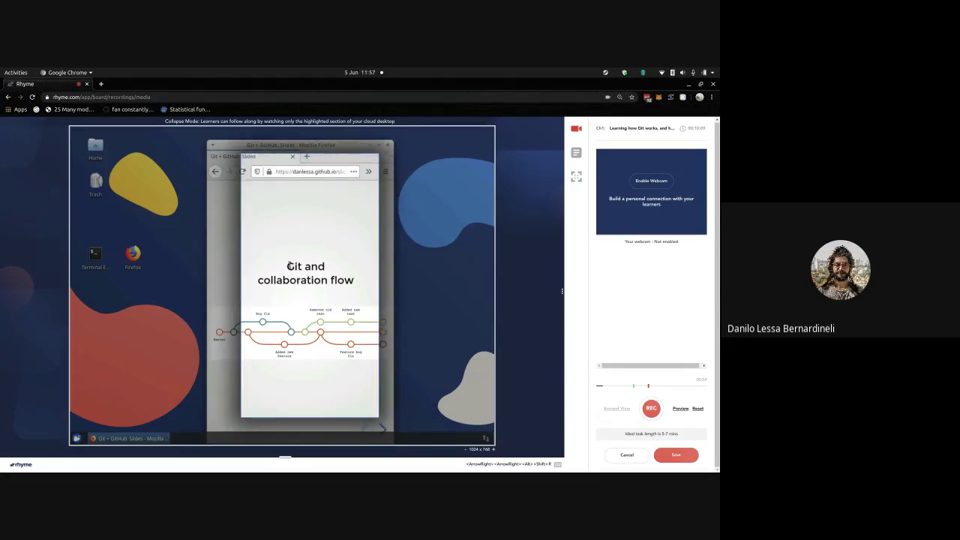
key(Right)
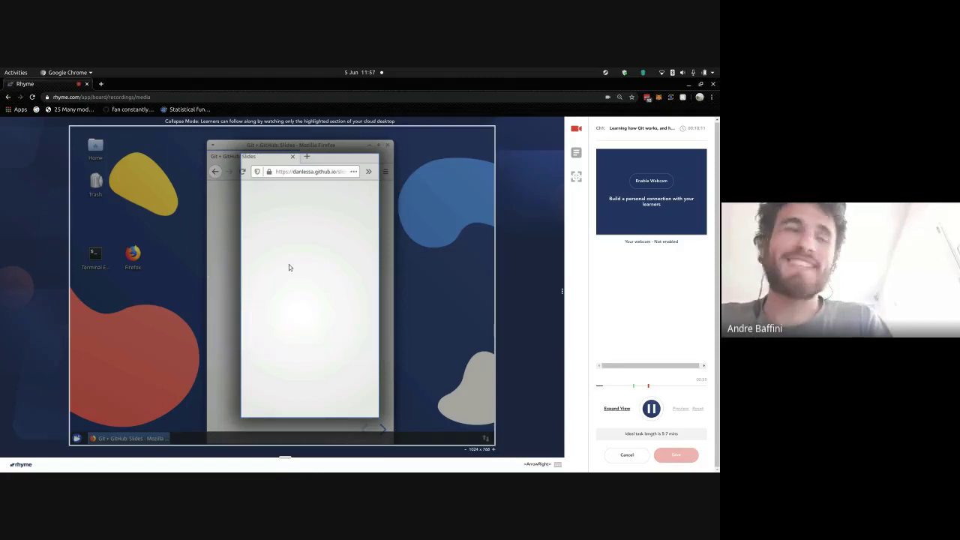
- Step the slides forward through Use cases to the Git Providers slide
key(Right)
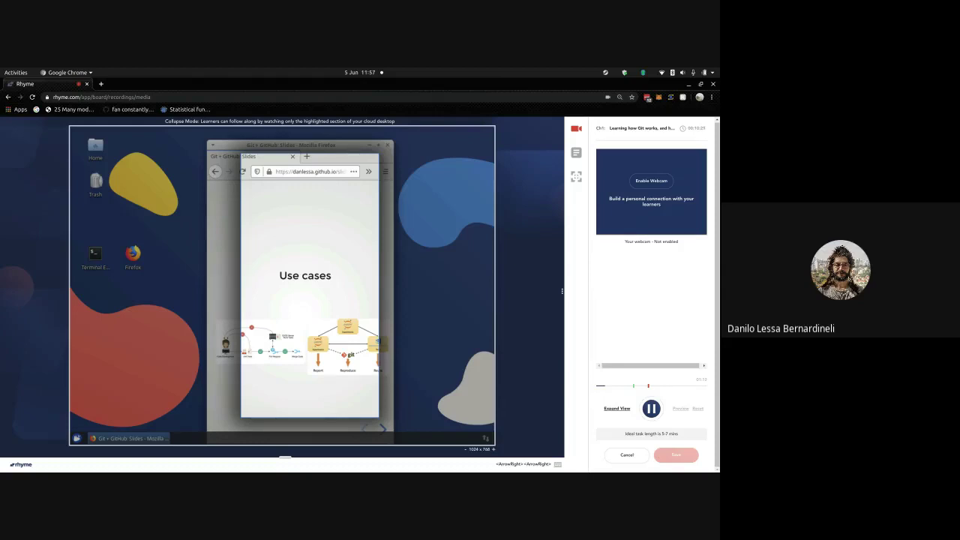
key(Right)
key(Right)
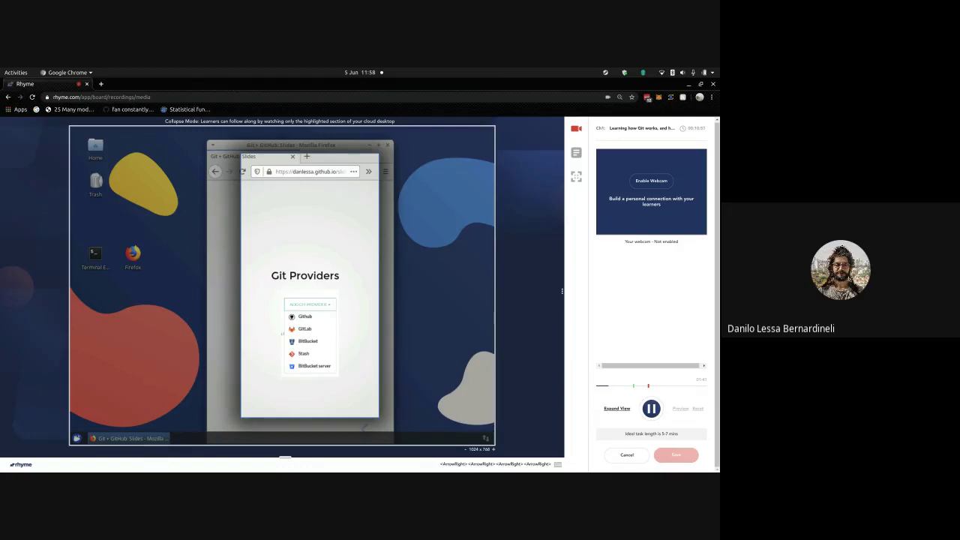
- Pause the recording with Alt+Shift+R on the Git Providers slide
key(alt+shift+r)
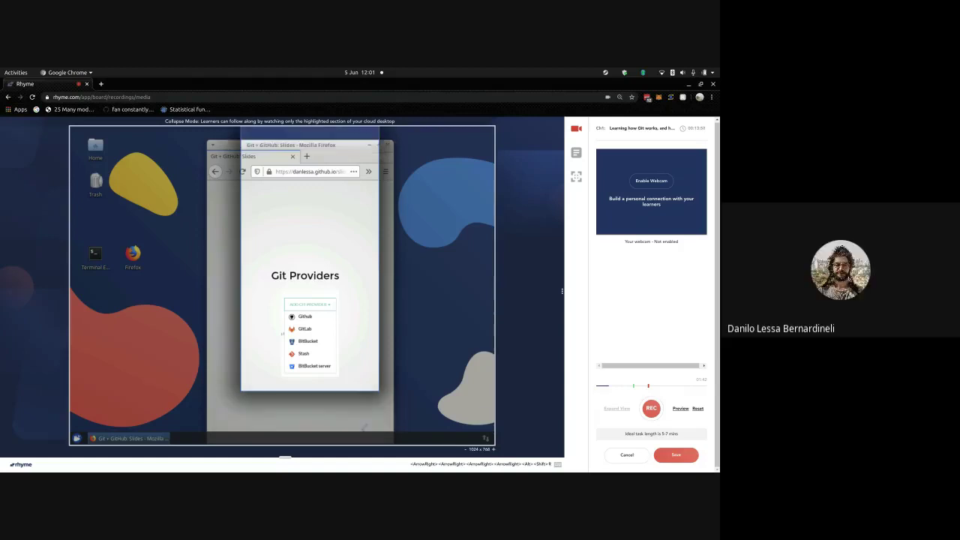
- Shift the browser window right, start typing 'github' over the slides address, then dismiss it
drag(296, 224, 351, 199)
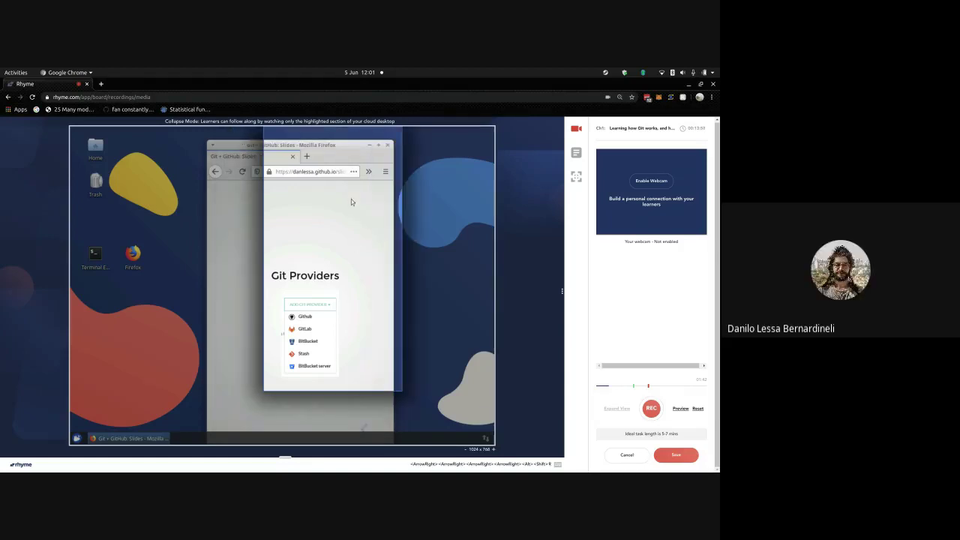
click(311, 173)
text(github)
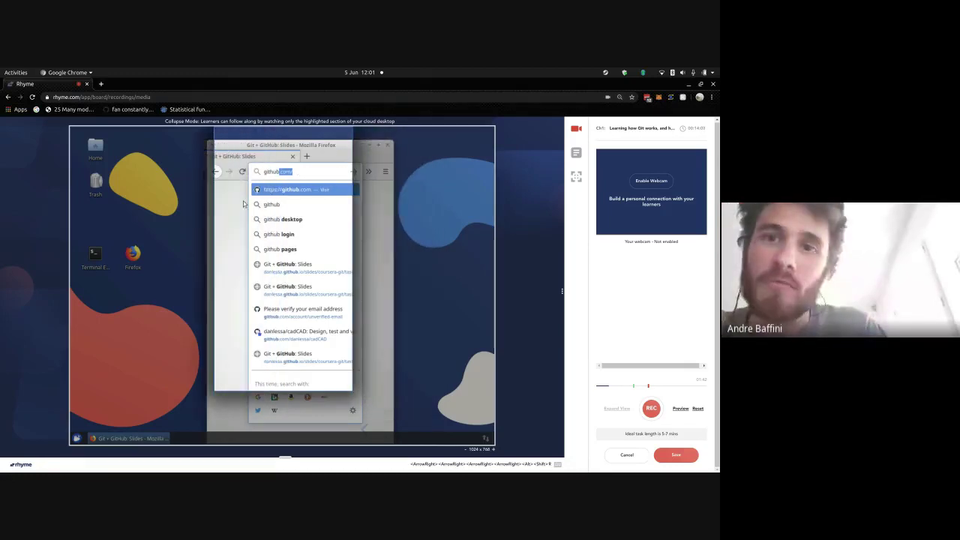
key(Escape)
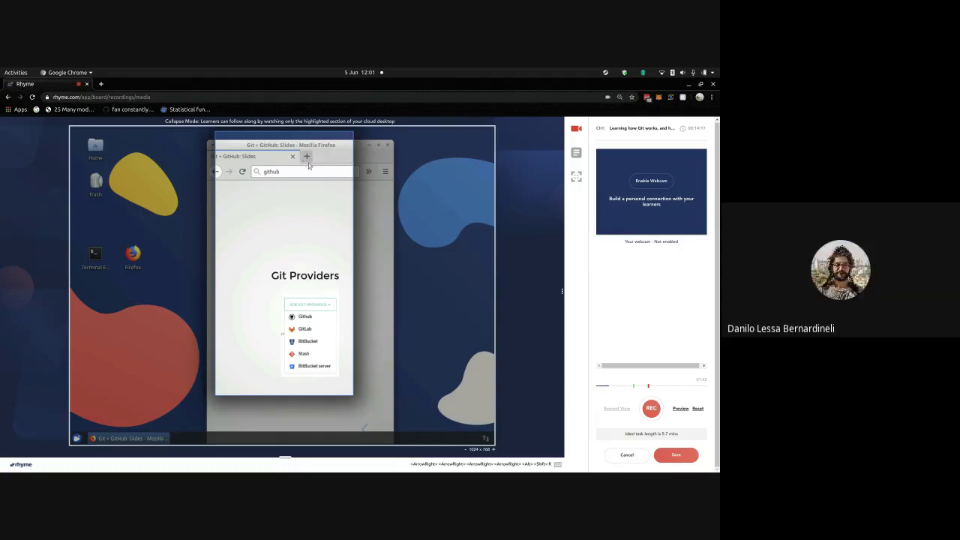
- Open github.com in a new tab and sign out from the account menu
click(306, 159)
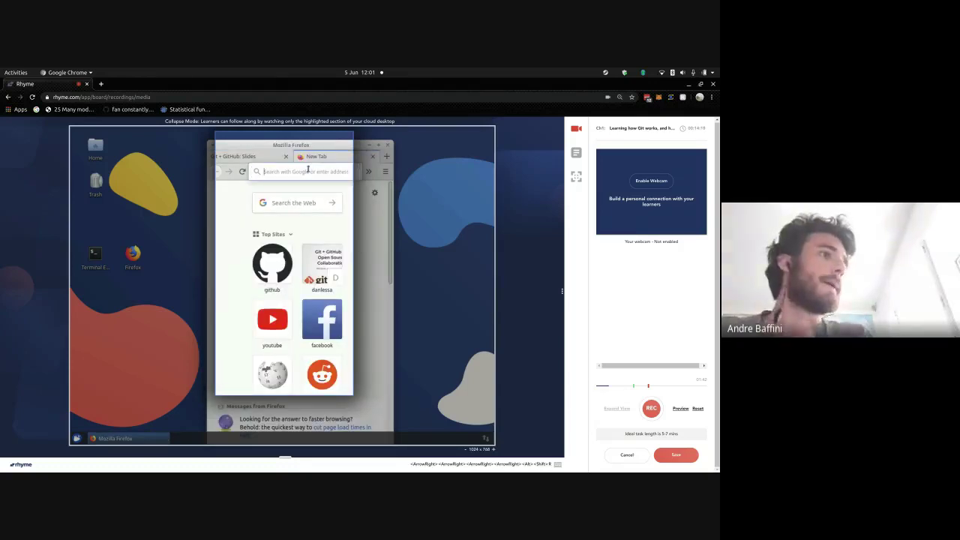
text(github.com)
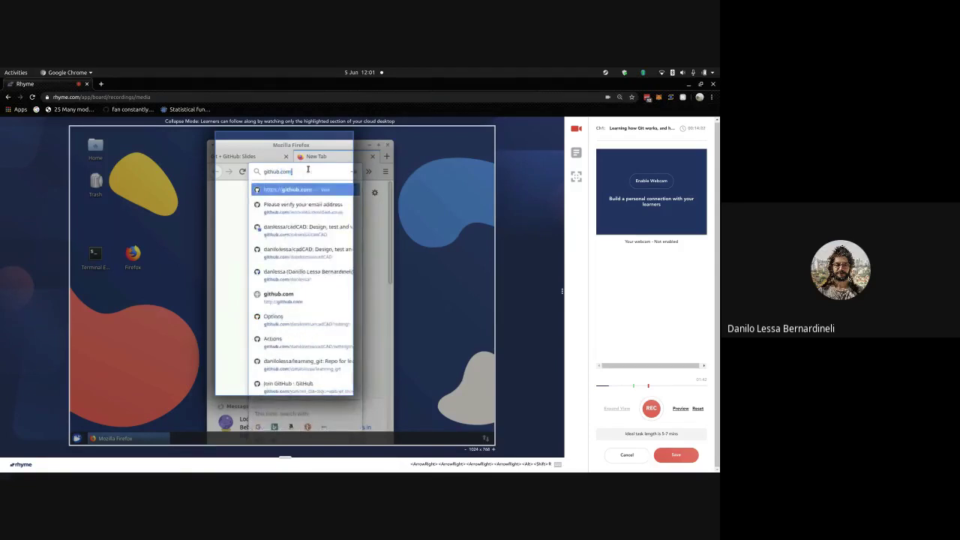
key(Return)
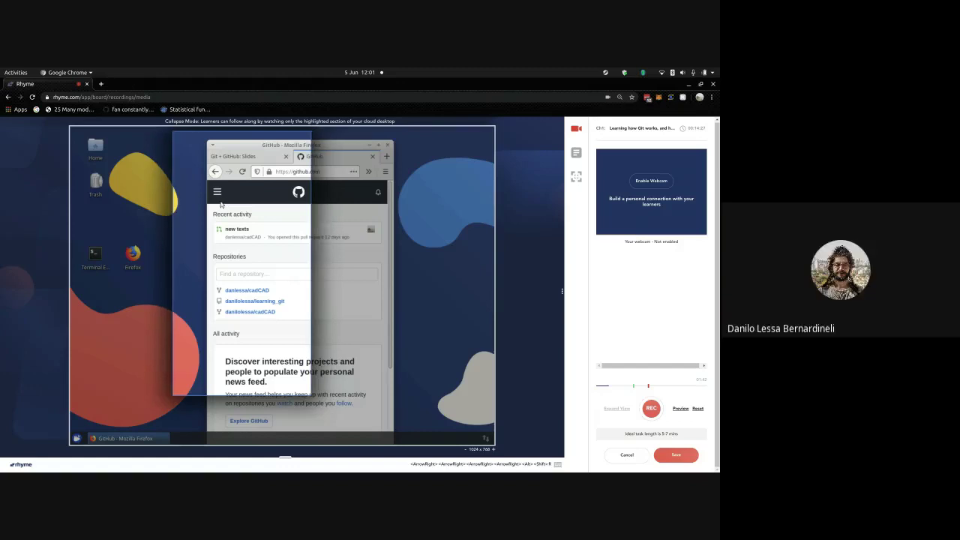
click(217, 192)
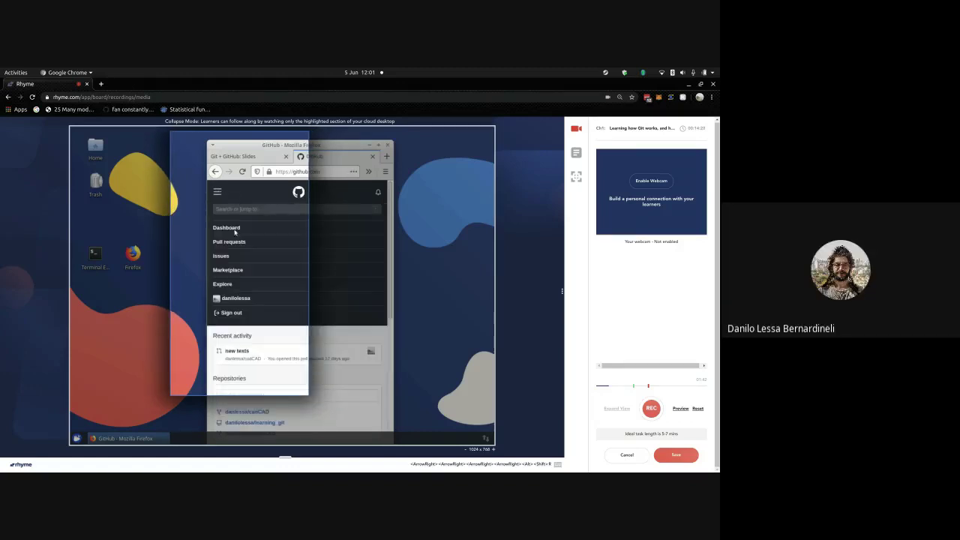
click(234, 313)
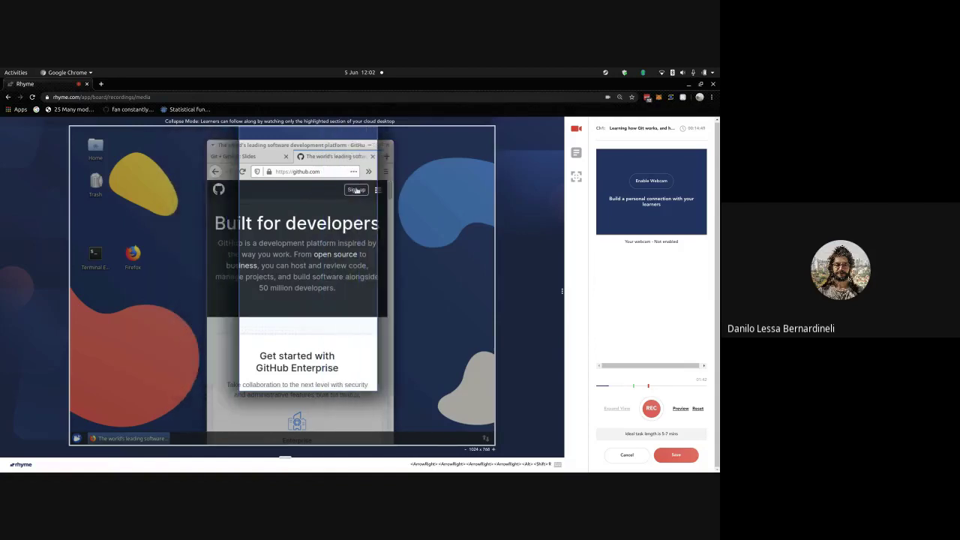
- Open the Join GitHub sign-up form from the page header's Sign up link
click(355, 190)
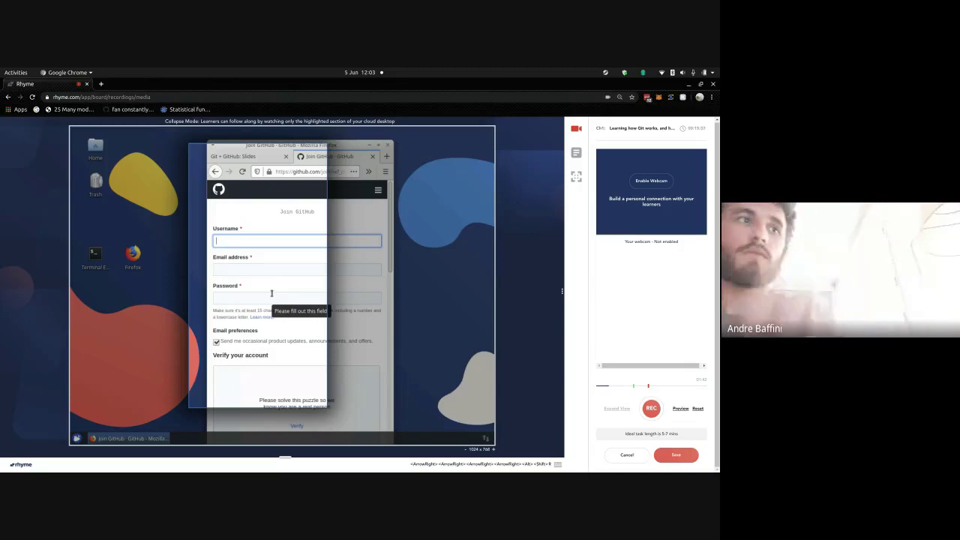
- Focus the Password field and scroll the Join GitHub form down and back up
click(271, 296)
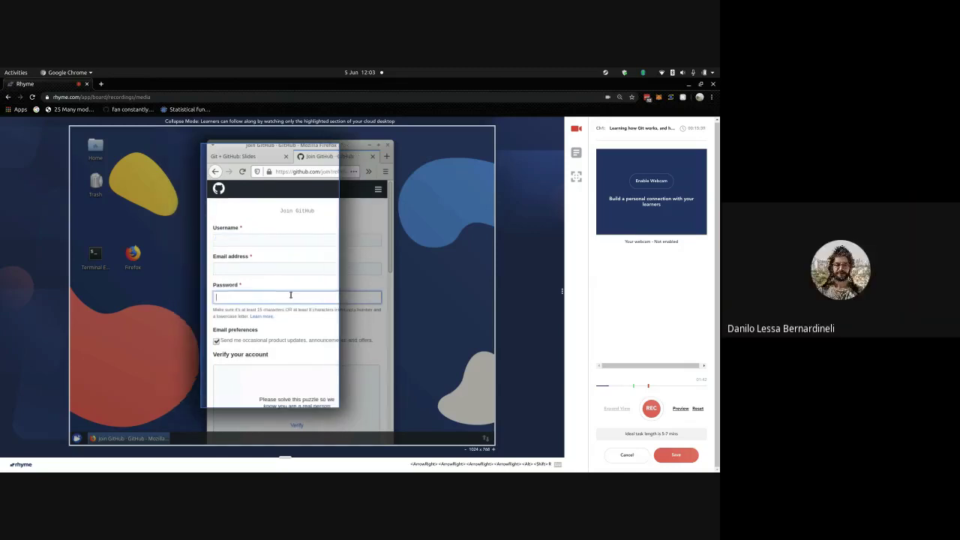
scroll(291, 296, down, 2)
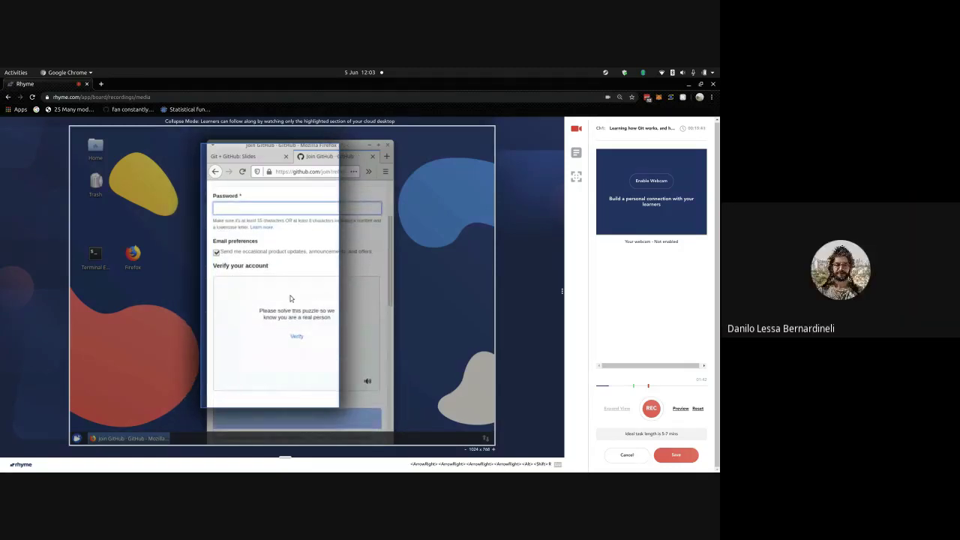
scroll(290, 296, down, 2)
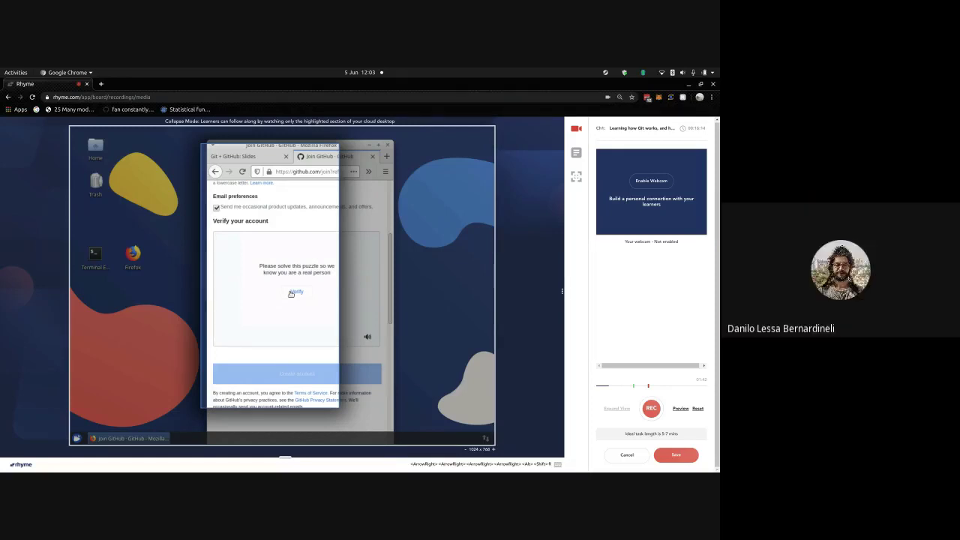
scroll(291, 293, up, 3)
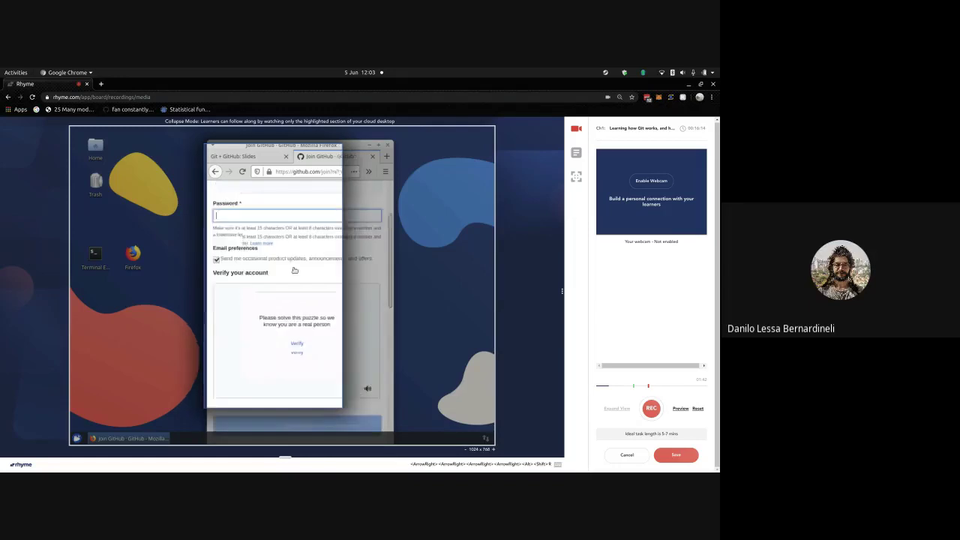
- Close the Join GitHub tab and the Firefox window during a recording pause, then resume recording
click(375, 159)
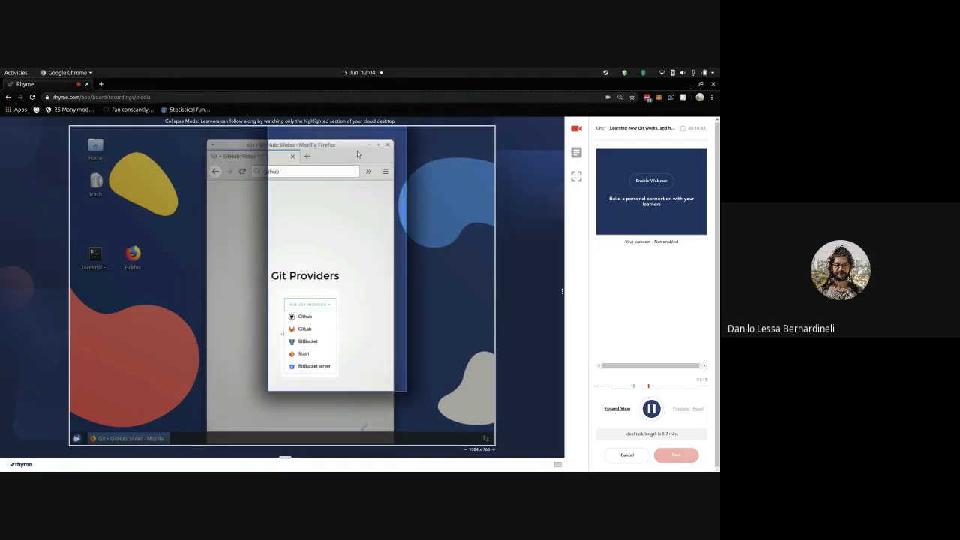
key(alt+shift+r)
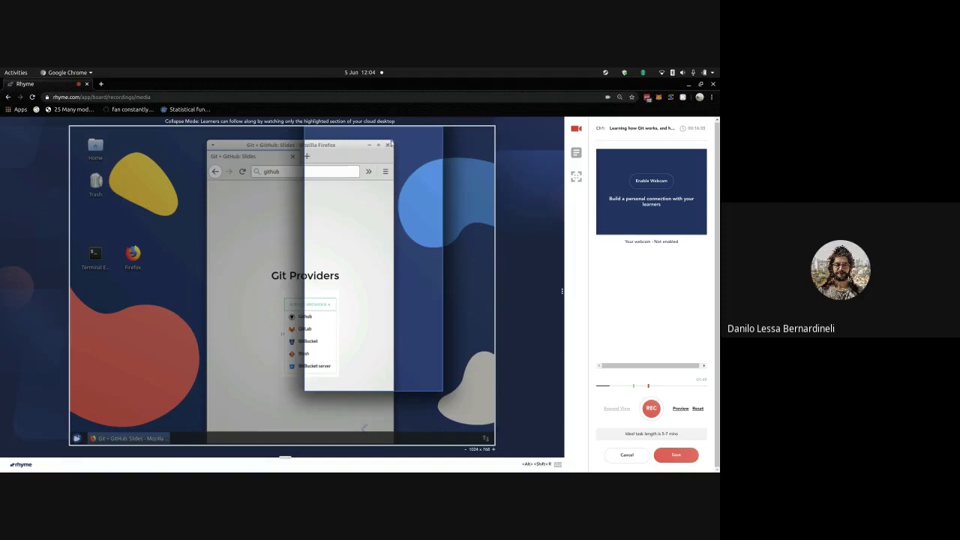
click(389, 145)
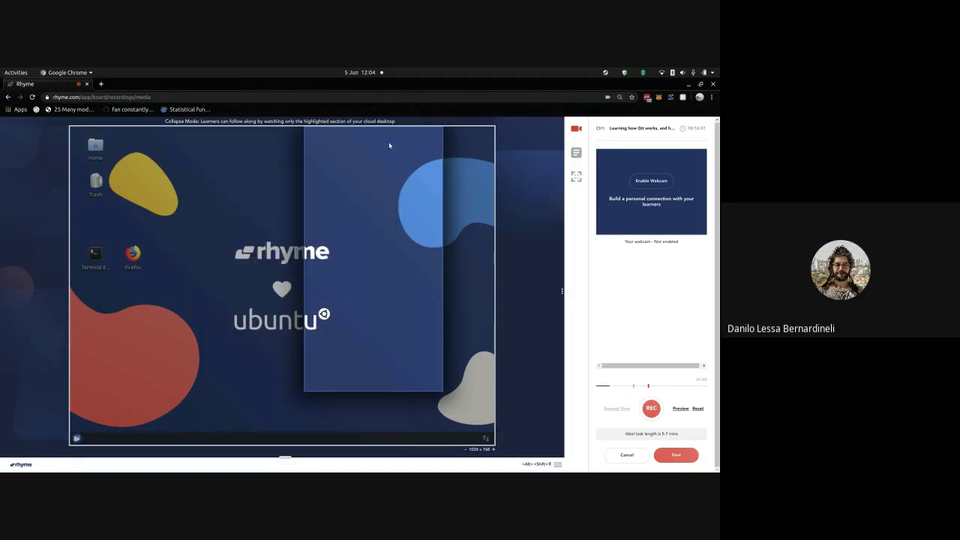
key(alt+shift+r)
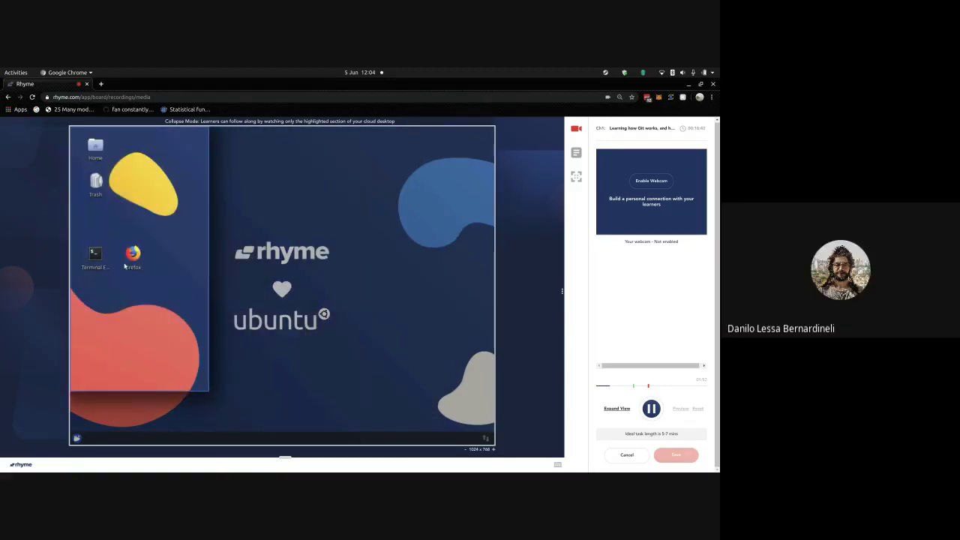
- Launch Firefox, load github.com and bring up the Join GitHub sign-up form
double_click(132, 256)
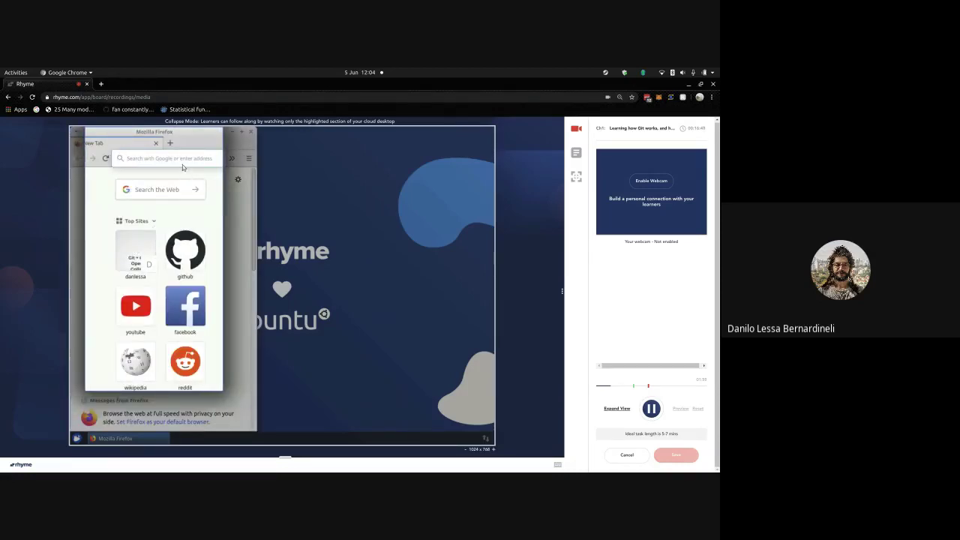
text(g)
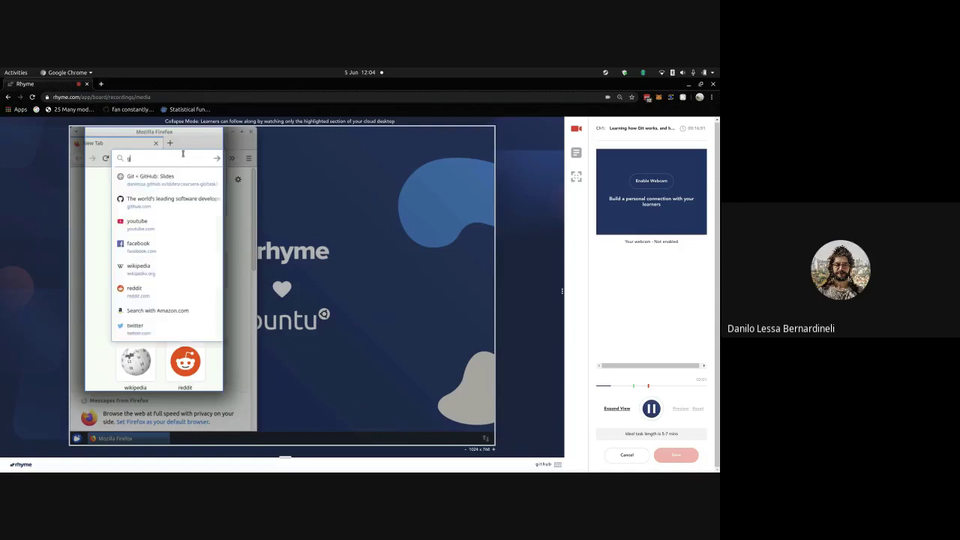
text(ithub.com)
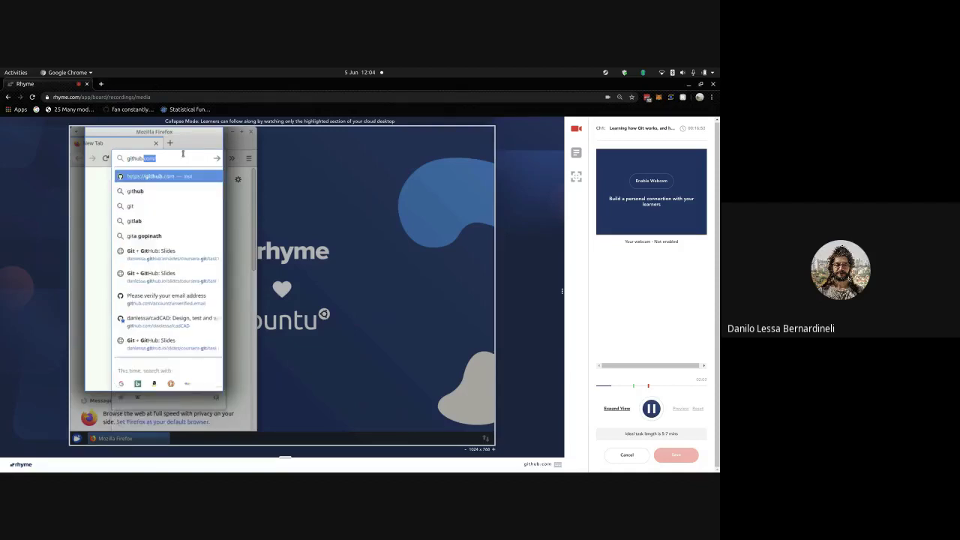
key(Return)
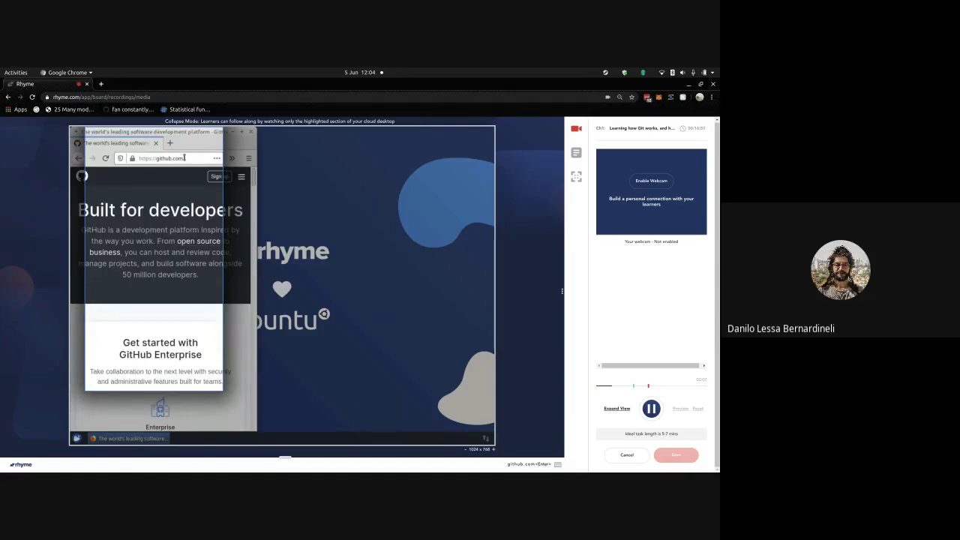
click(219, 178)
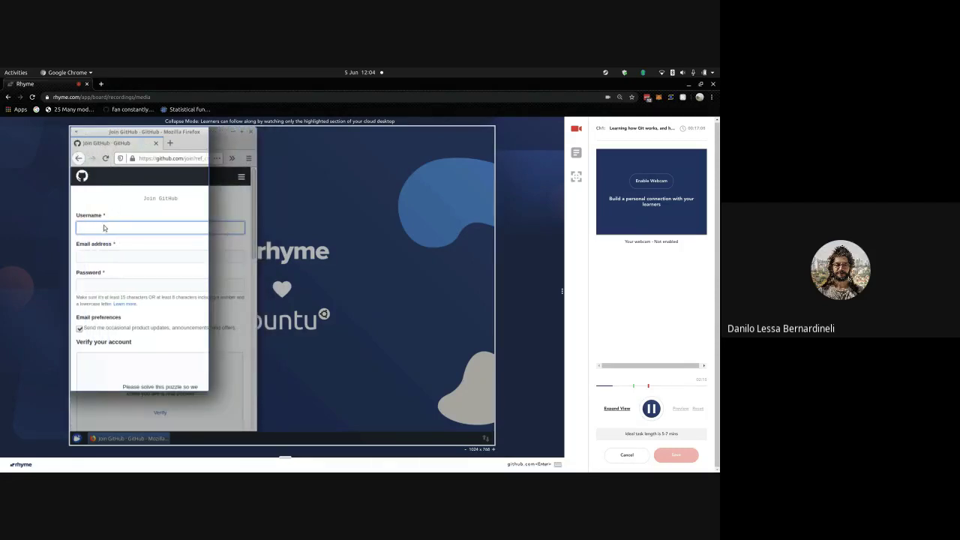
- Try several usernames in the Username field until GitHub reports one as available
text(1qaqz)
key(alt+shift)
key(alt+shift+r)
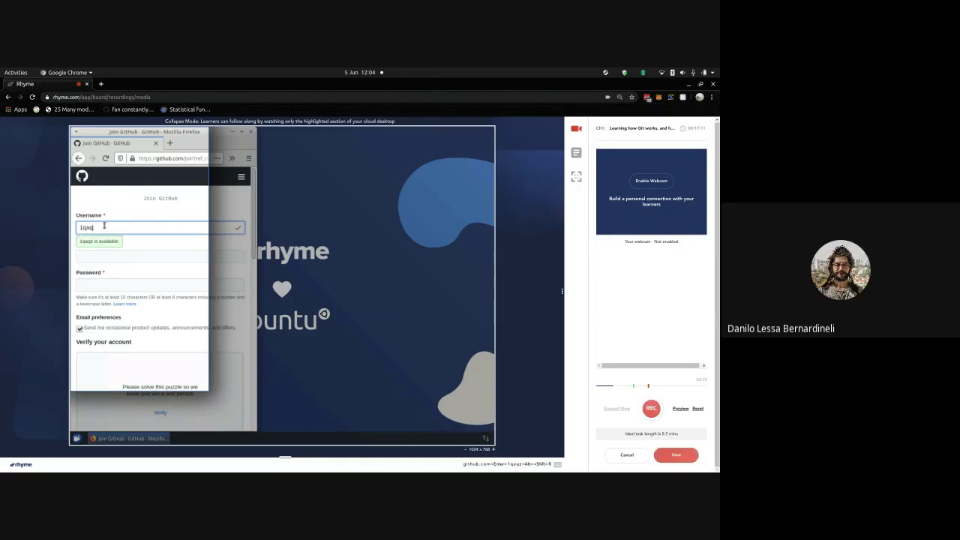
key(BackSpace)
key(BackSpace)
key(BackSpace)
key(BackSpace)
key(BackSpace)
text(sampl)
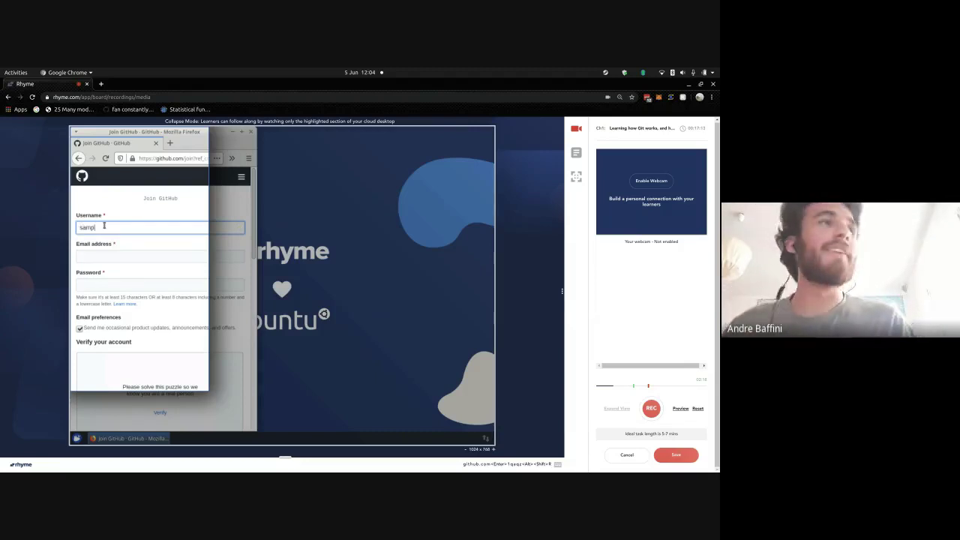
text(e_username)
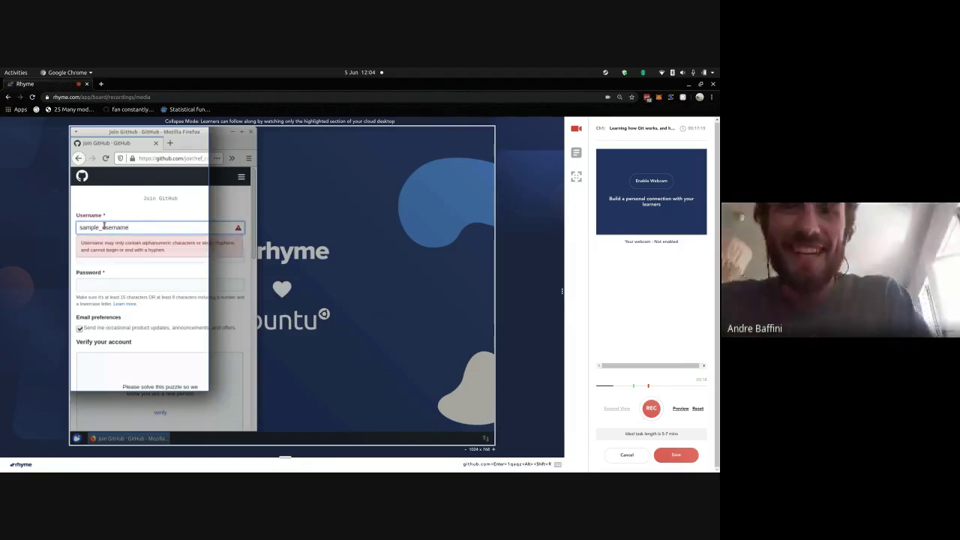
key(BackSpace)
key(BackSpace)
key(BackSpace)
key(BackSpace)
key(BackSpace)
key(BackSpace)
key(BackSpace)
key(BackSpace)
key(BackSpace)
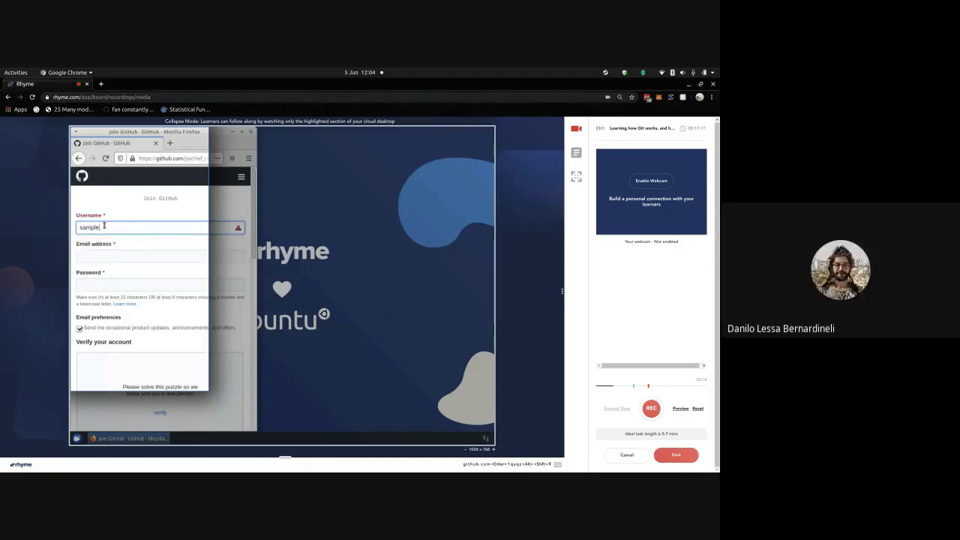
text(u)
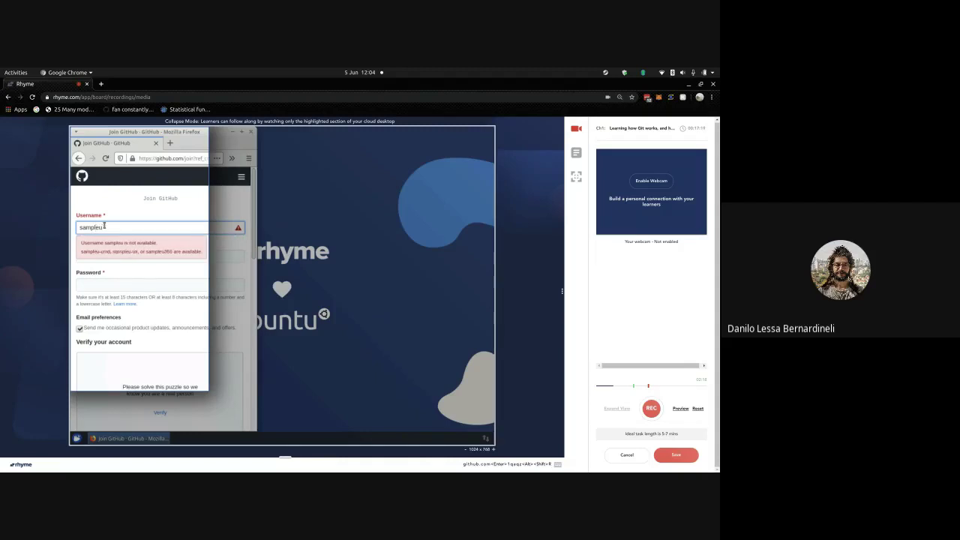
text(sername1234)
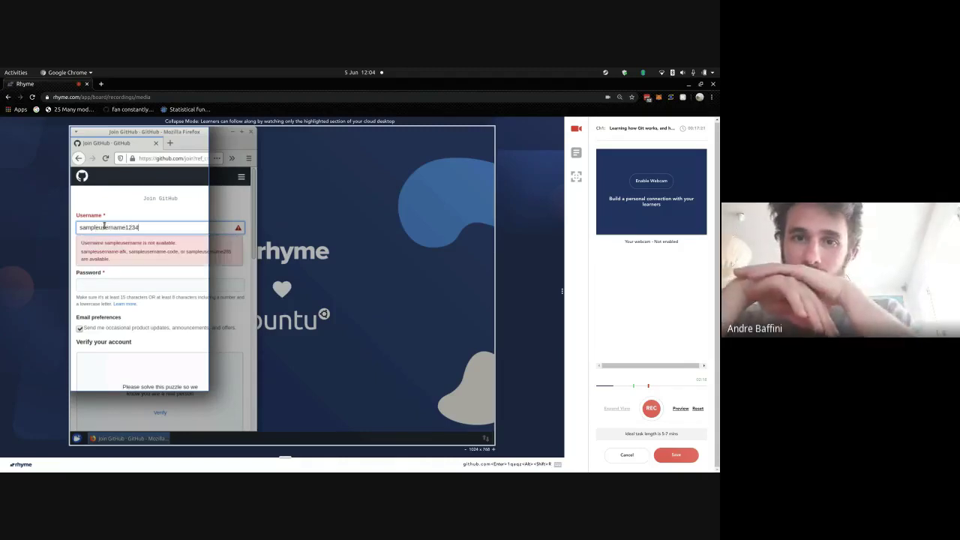
text(567890)
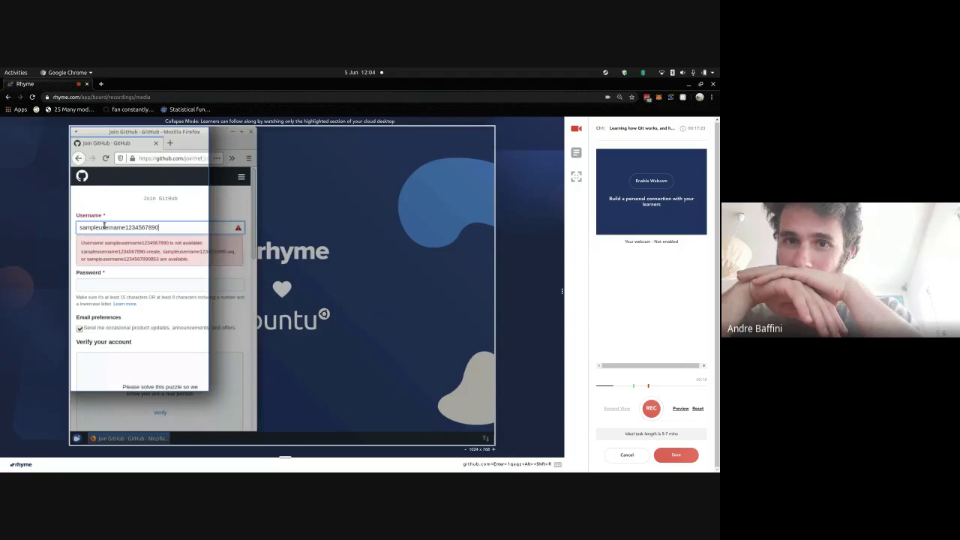
key(BackSpace)
key(BackSpace)
key(BackSpace)
key(BackSpace)
key(BackSpace)
key(BackSpace)
key(BackSpace)
key(BackSpace)
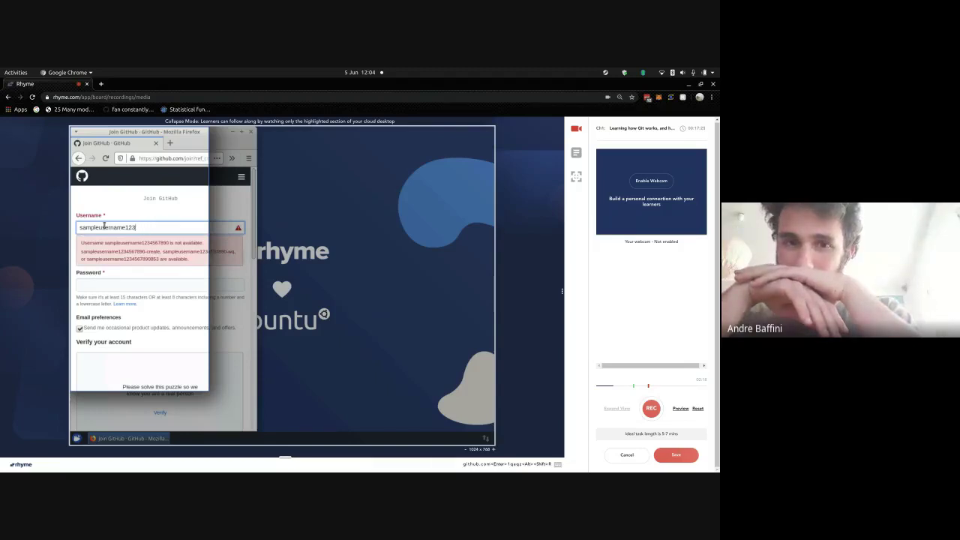
key(BackSpace)
key(BackSpace)
text(qw)
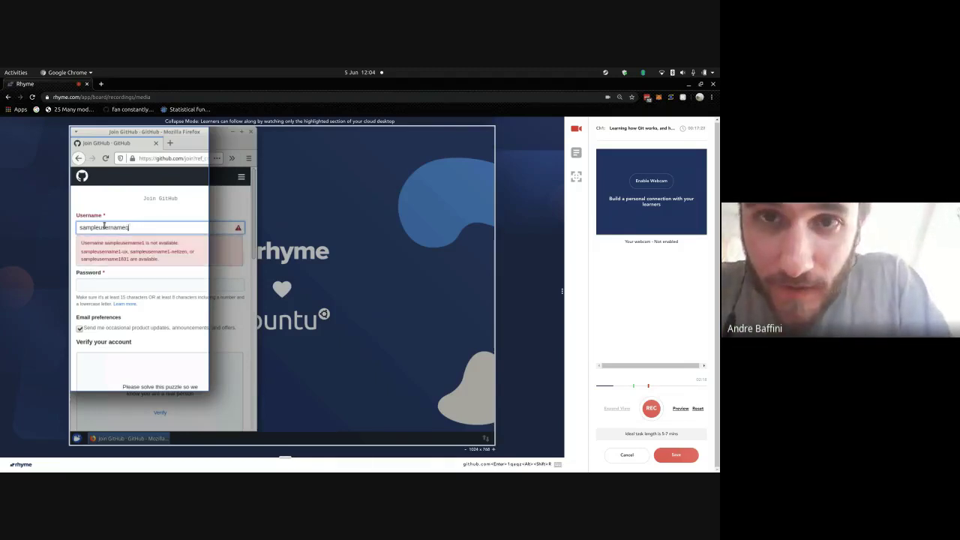
key(BackSpace)
key(BackSpace)
text(1q)
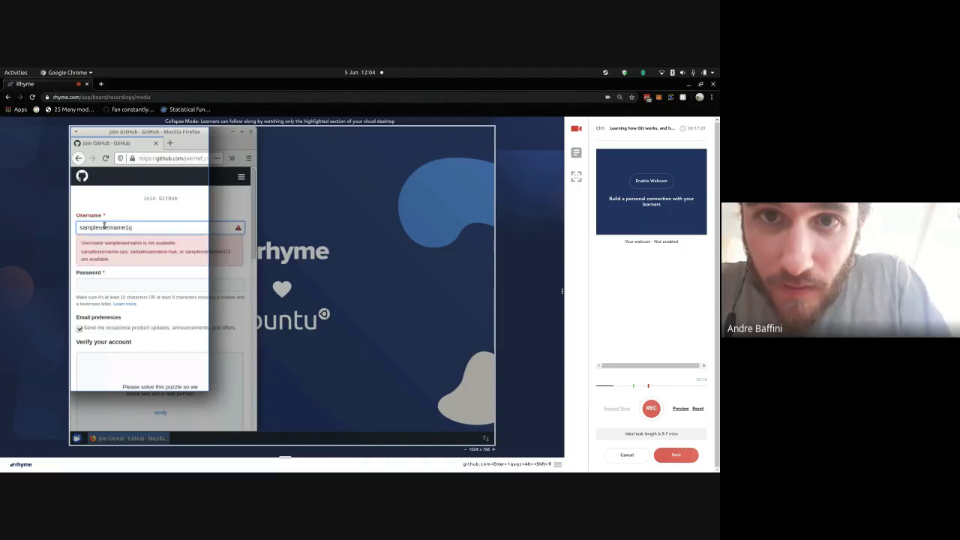
text(az2ws)
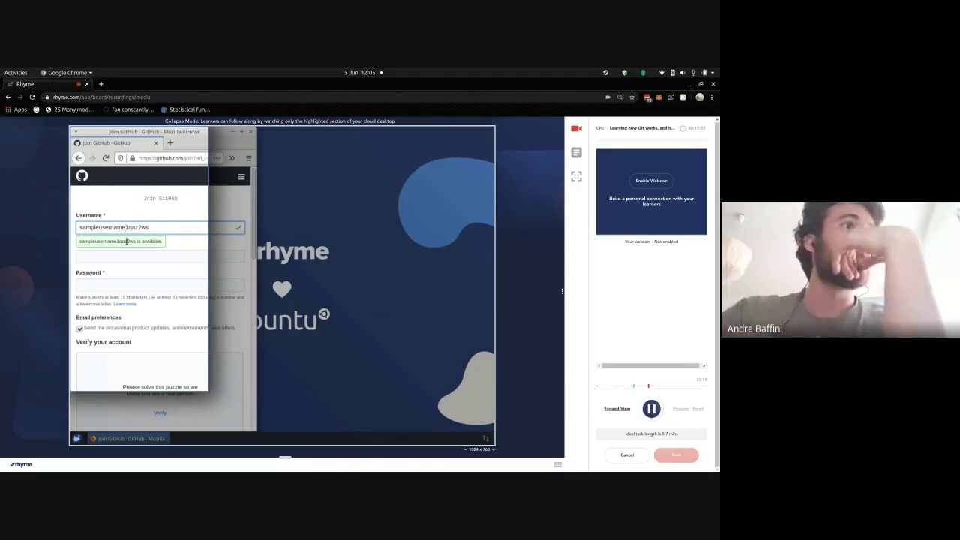
- Enter the account e-mail address and a password on the sign-up form
click(126, 254)
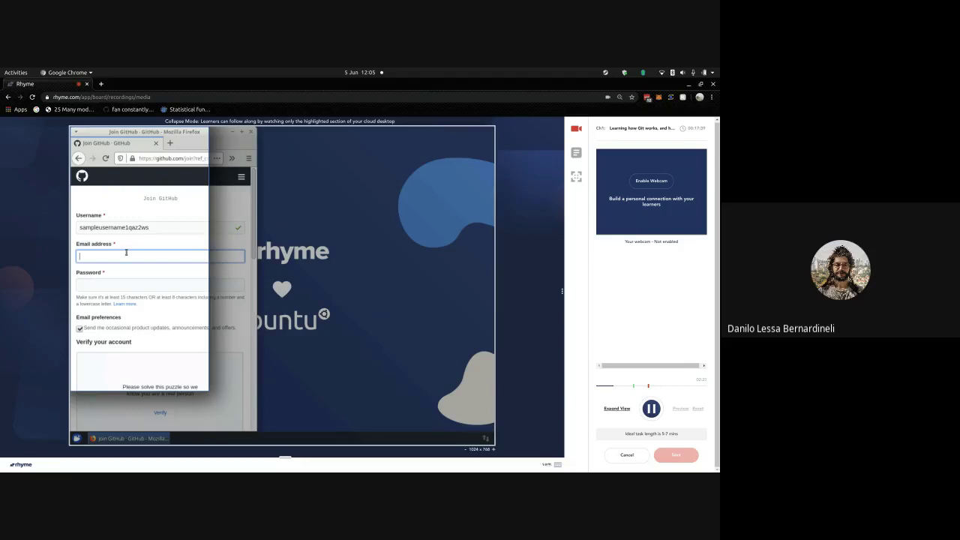
text(sampleuser)
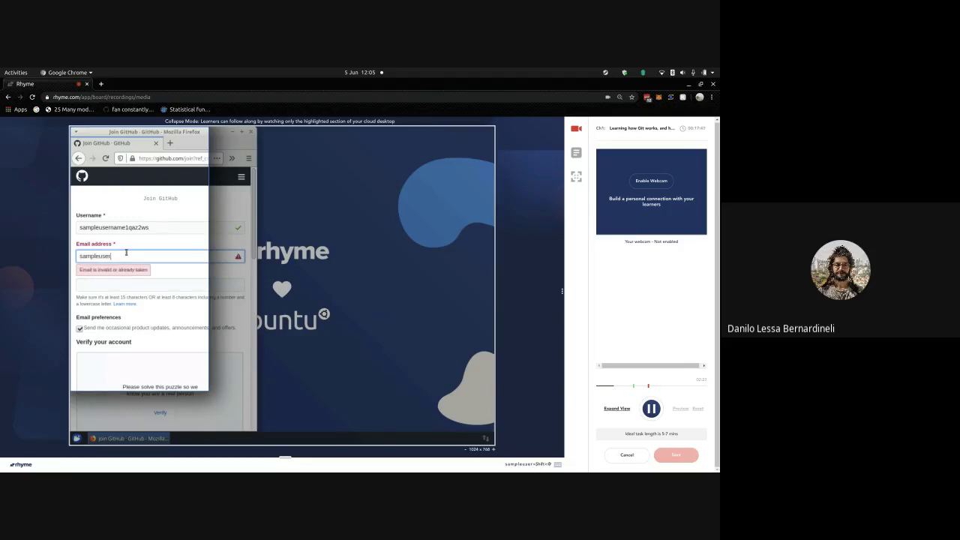
text(@samplewebsite.com)
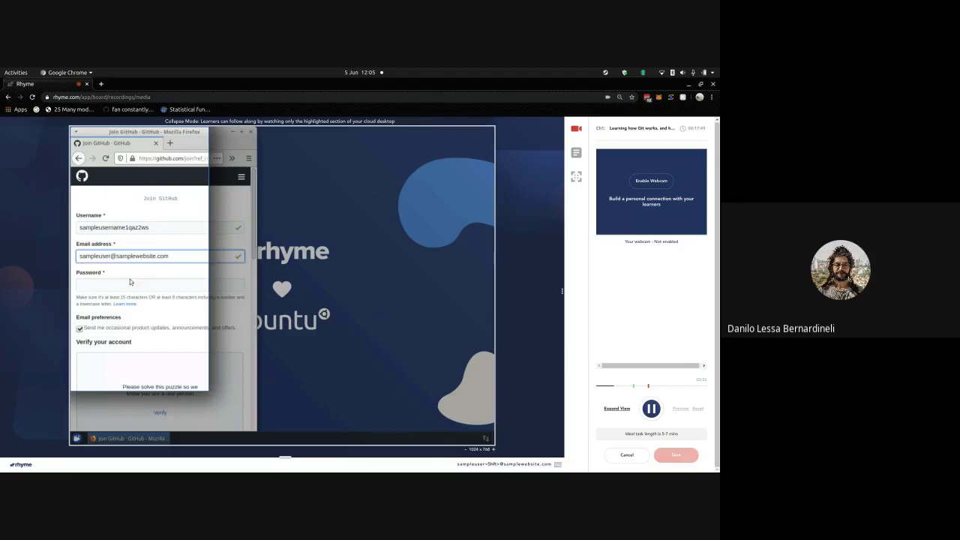
click(133, 283)
key(shift)
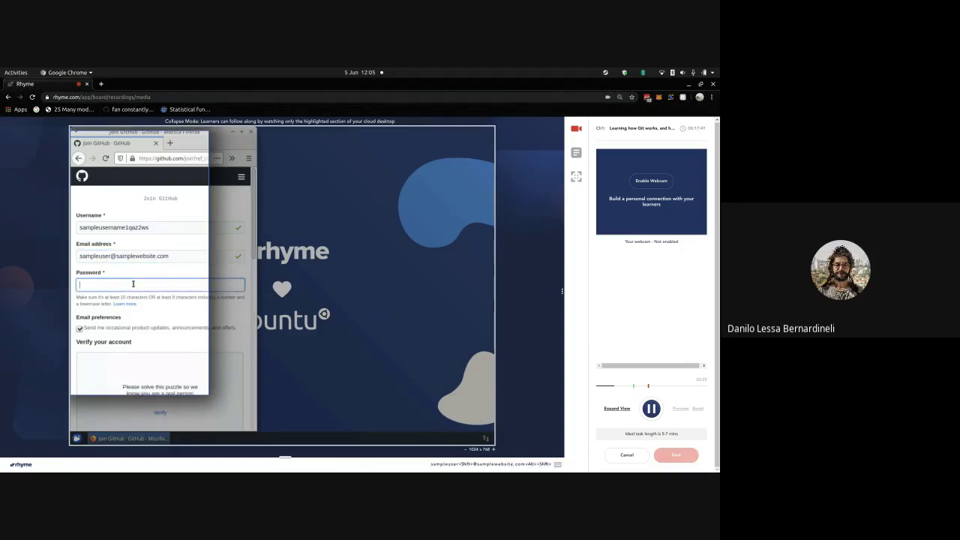
key(alt+shift+r)
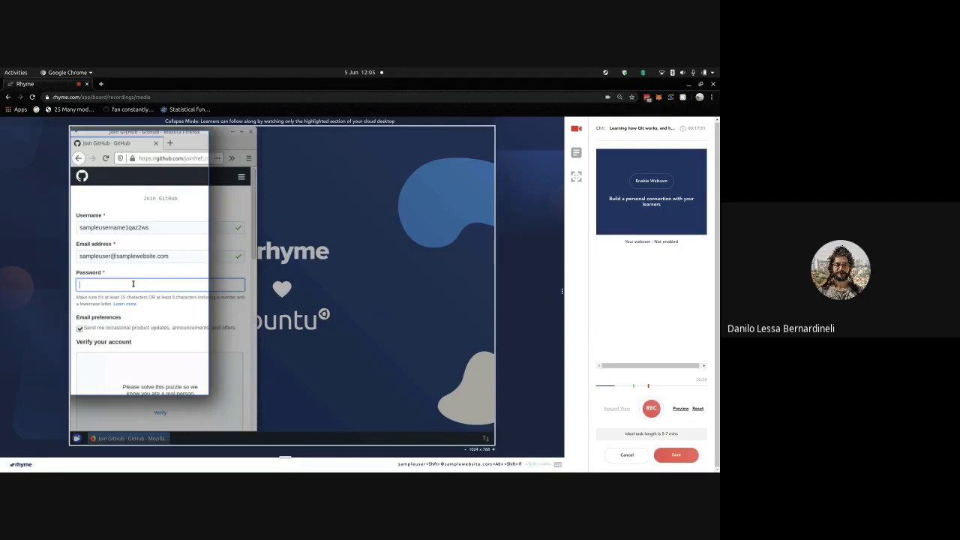
text(•••)
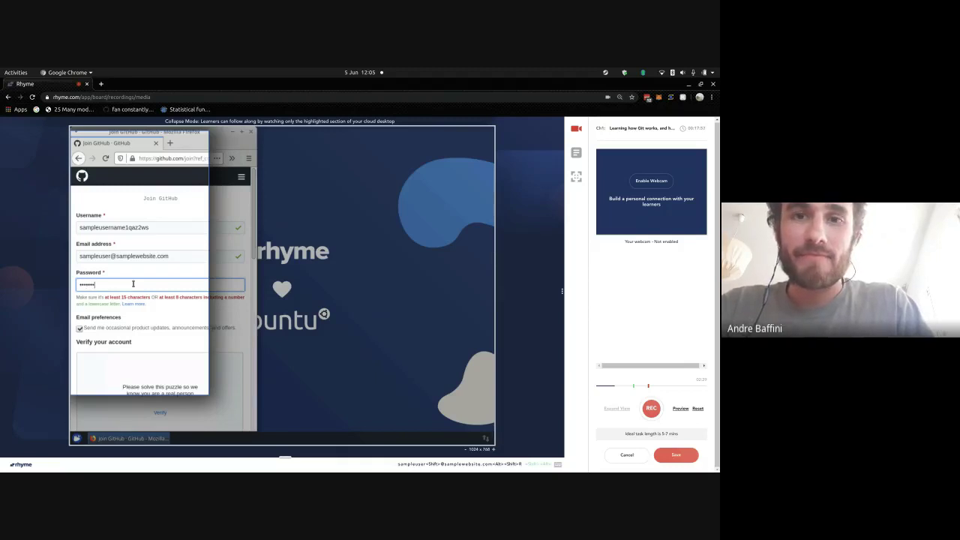
text(•••••••)
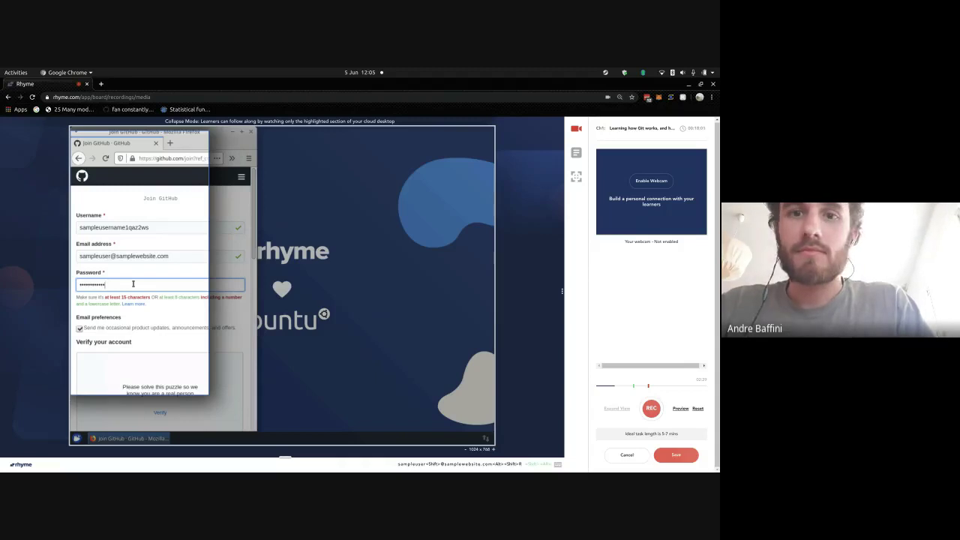
key(BackSpace)
key(BackSpace)
key(BackSpace)
key(BackSpace)
key(BackSpace)
key(BackSpace)
key(BackSpace)
key(BackSpace)
key(BackSpace)
key(BackSpace)
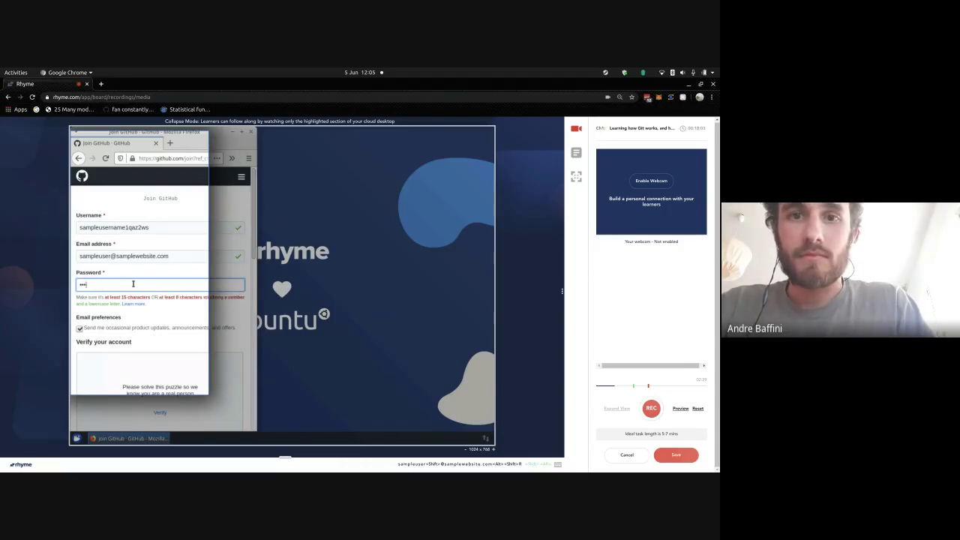
text(1qaz2wsx3)
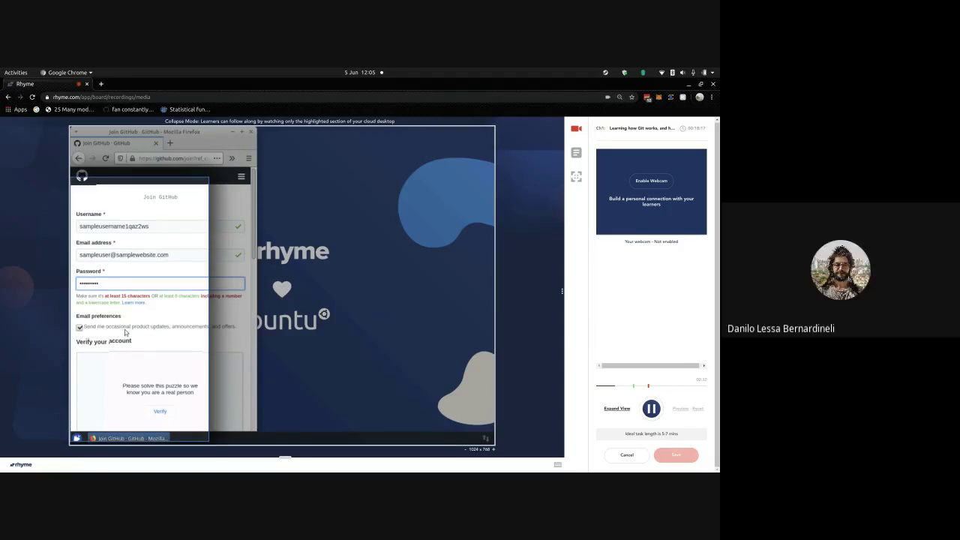
- Solve the Verify puzzle by rotating the animal image upright and confirming it
scroll(124, 331, down, 3)
scroll(125, 329, down, 2)
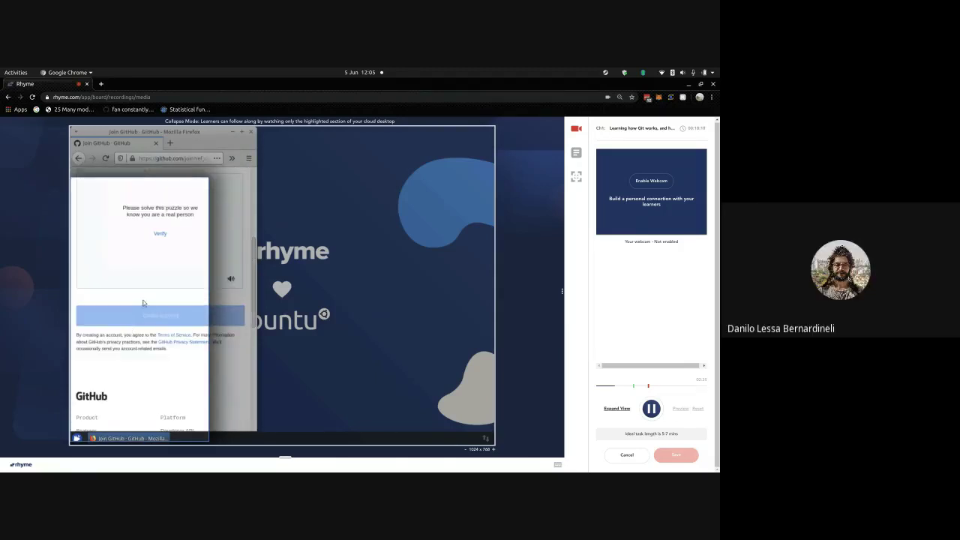
click(162, 237)
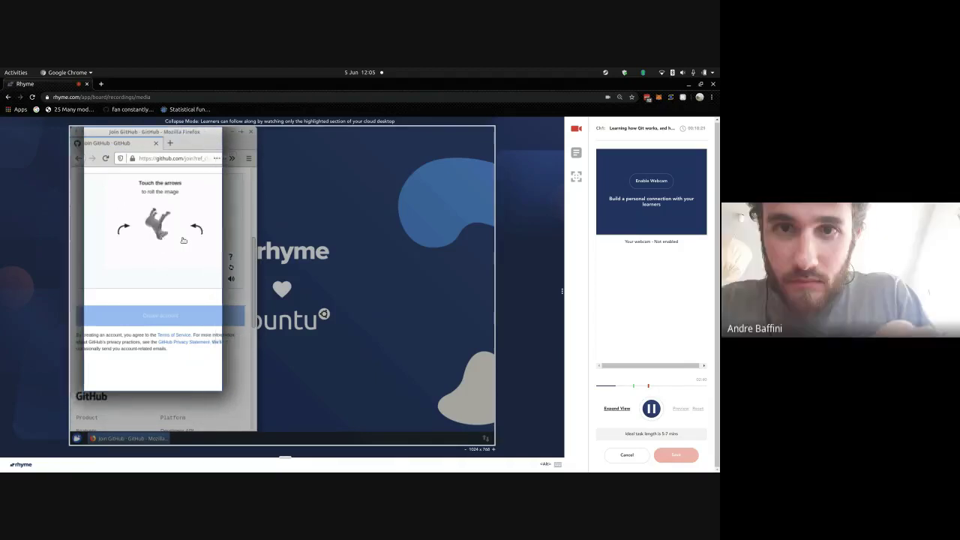
click(197, 237)
click(196, 229)
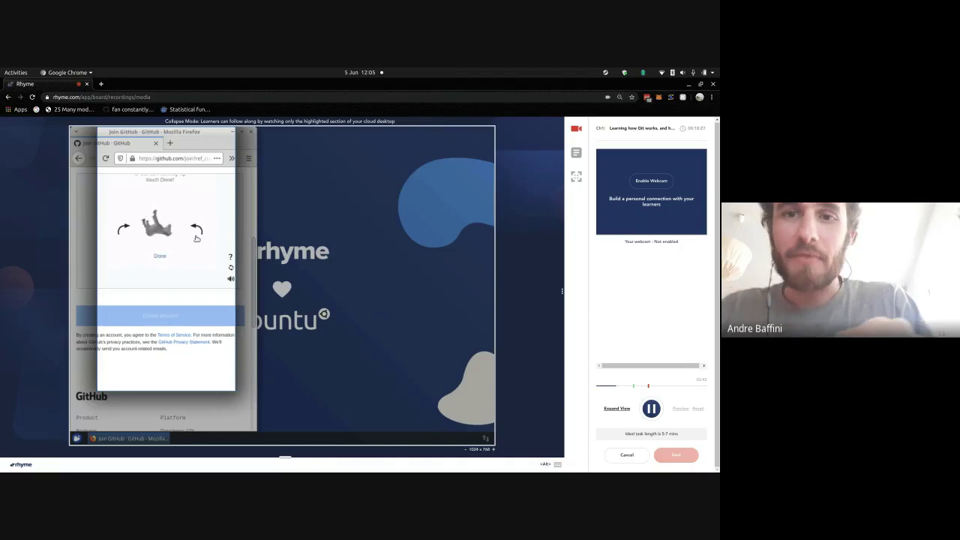
click(197, 229)
click(197, 230)
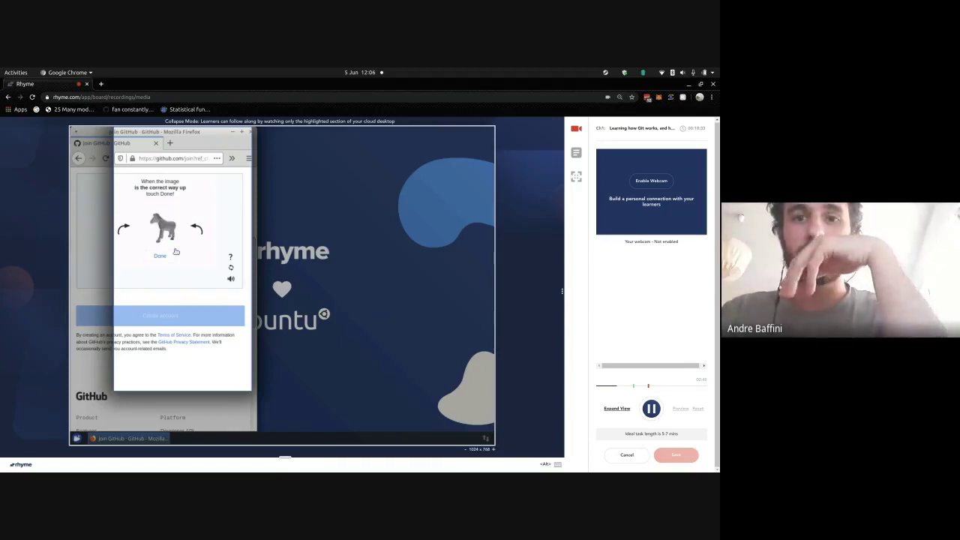
click(174, 253)
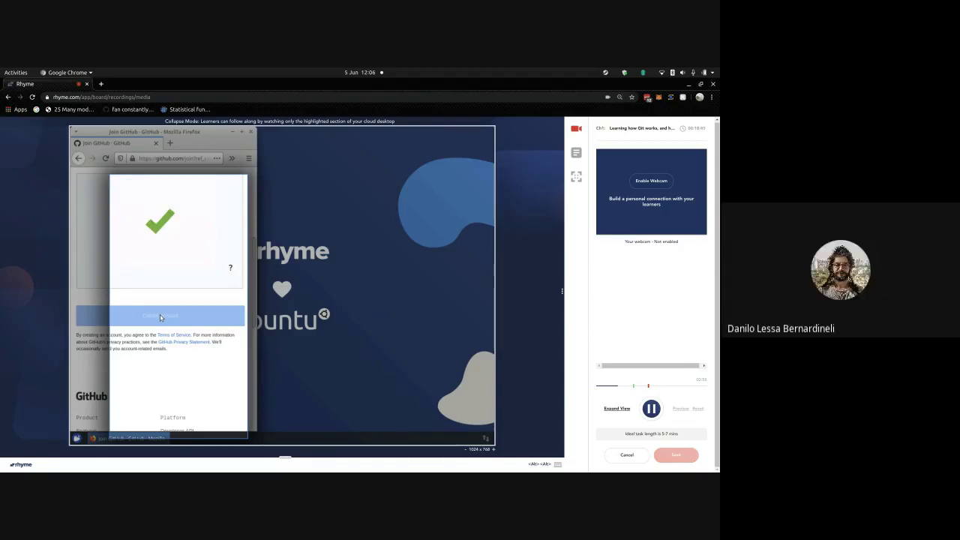
key(shift+r)
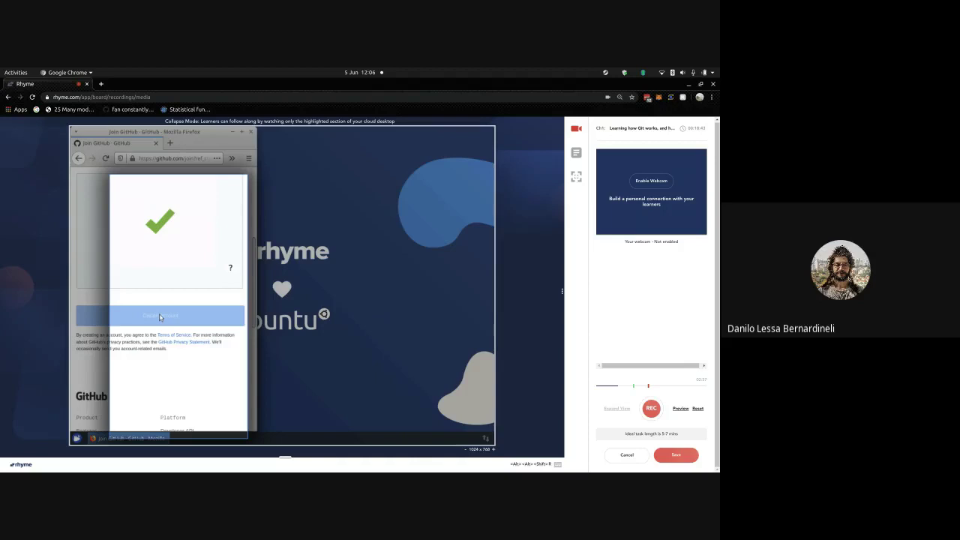
scroll(141, 296, up, 5)
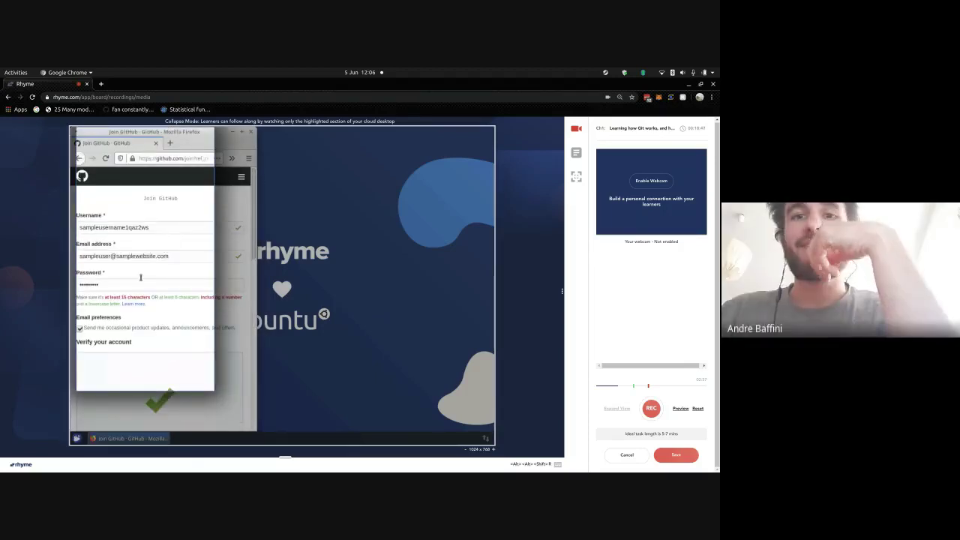
- Replace the password with a longer one that meets the length and number requirements
double_click(137, 283)
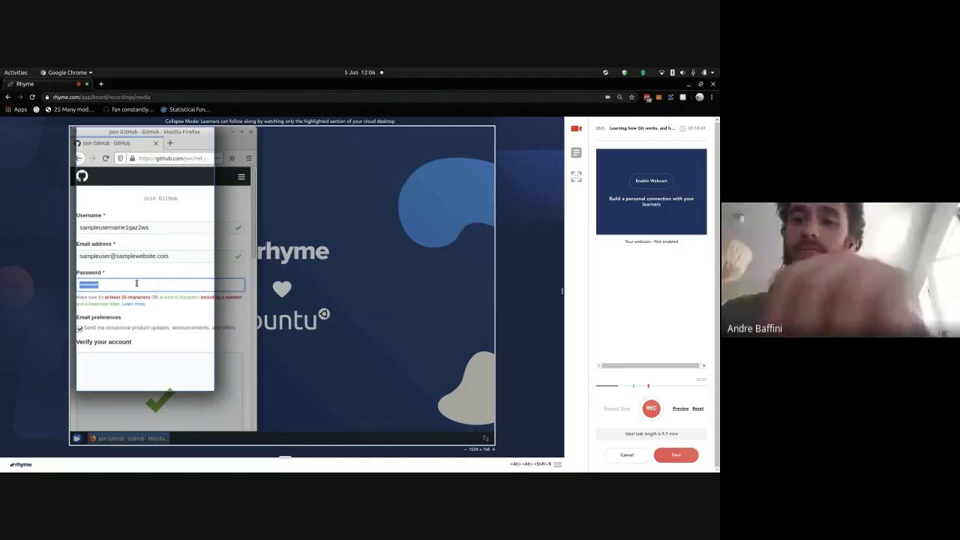
key(BackSpace)
text(•)
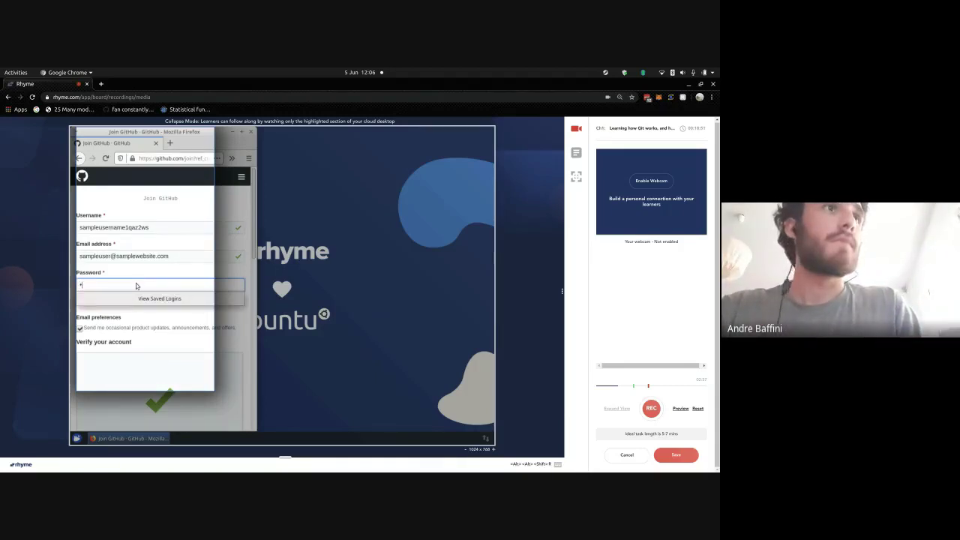
text(•••••)
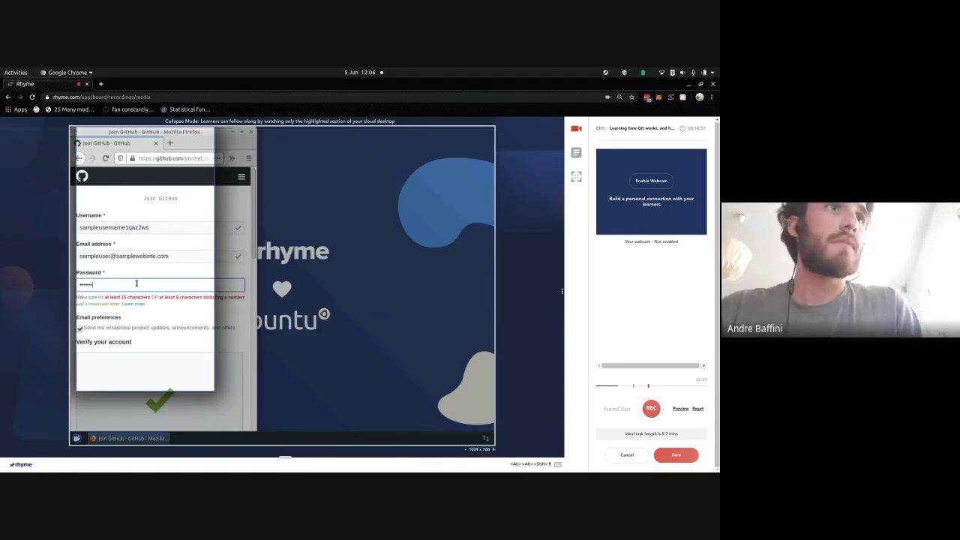
text(•••••••)
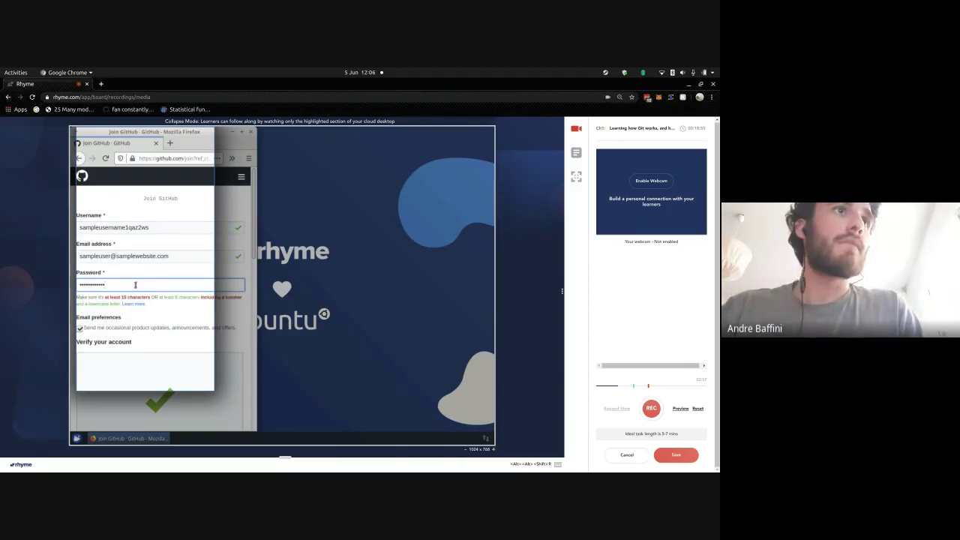
click(162, 271)
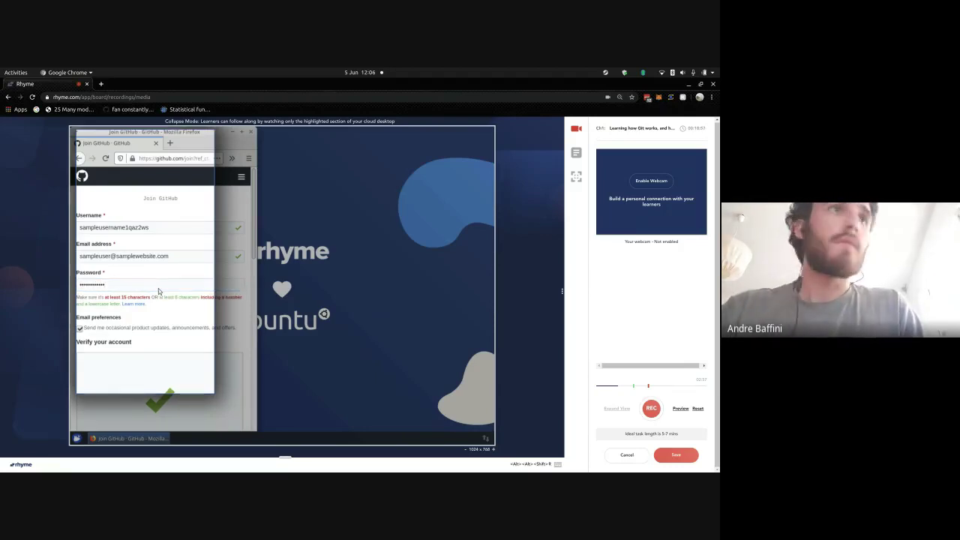
click(158, 288)
text(••)
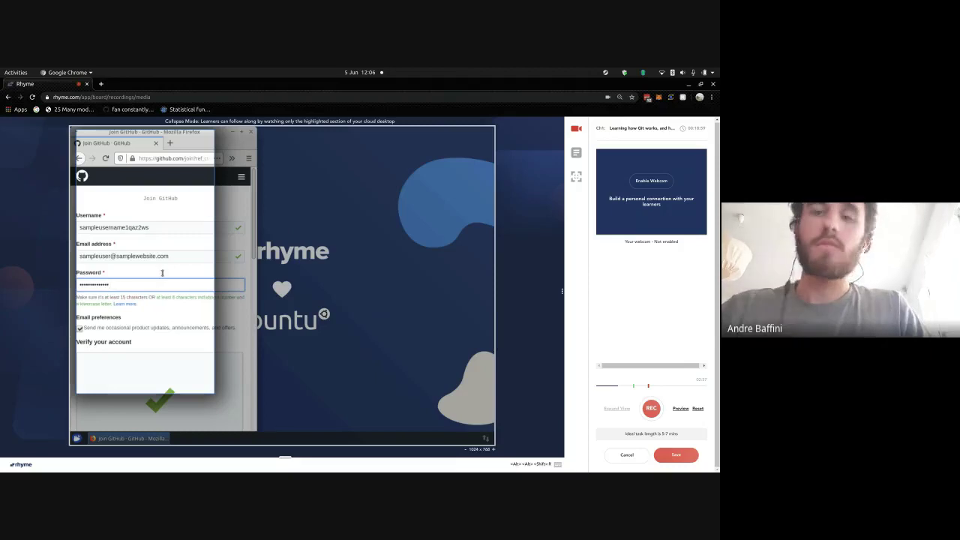
click(162, 273)
- Create the account and decline Firefox's offer to save the login
scroll(163, 274, down, 10)
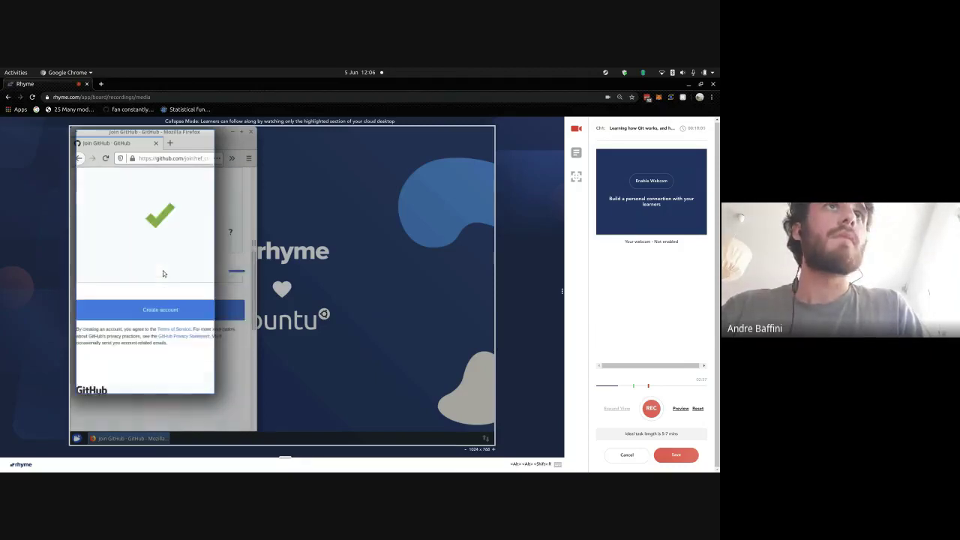
scroll(164, 277, up, 8)
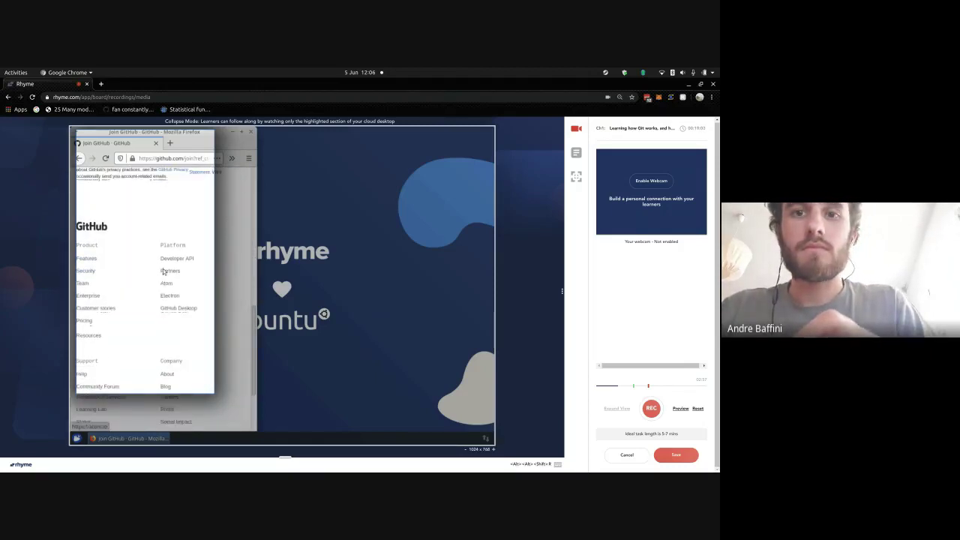
click(139, 358)
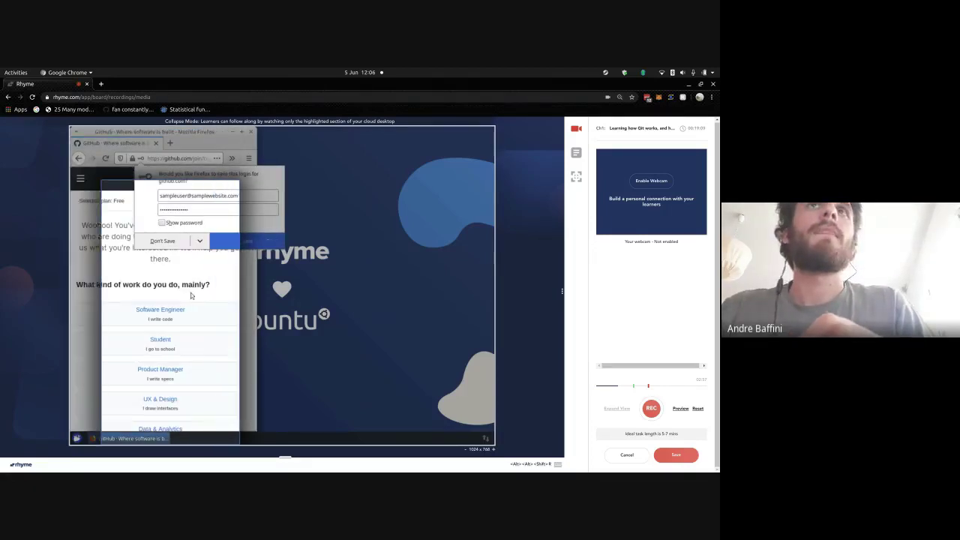
click(172, 242)
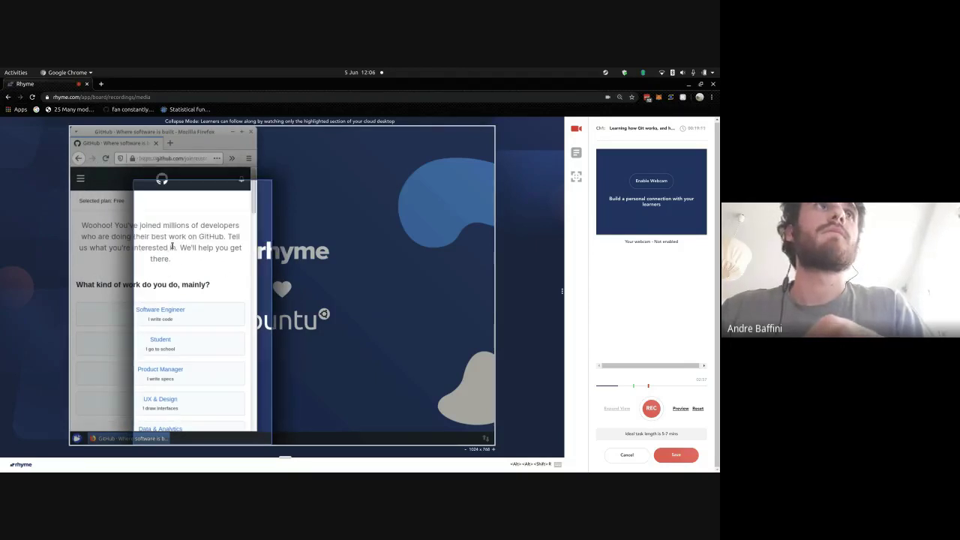
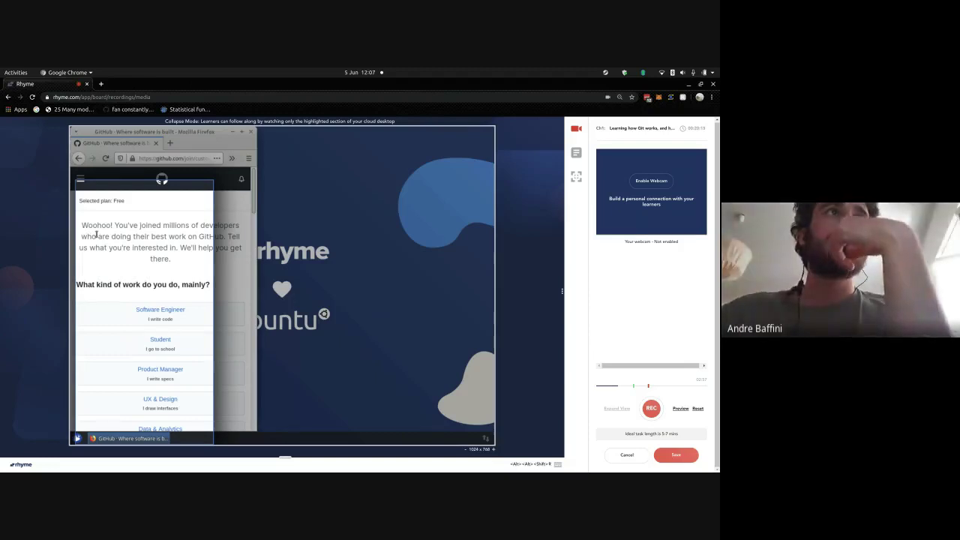
- Scroll to the bottom of the GitHub welcome survey and submit it with Complete setup
key(alt+shift+r)
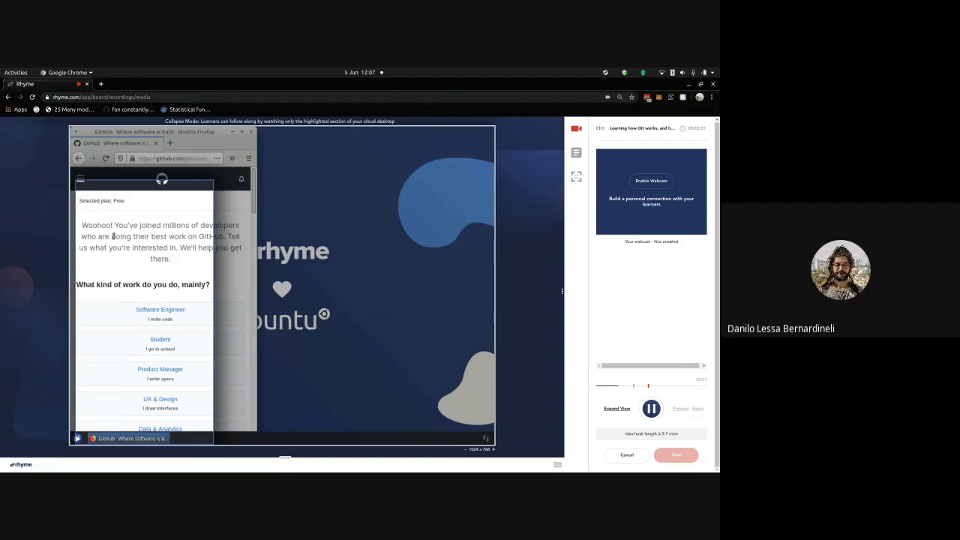
scroll(116, 248, down, 3)
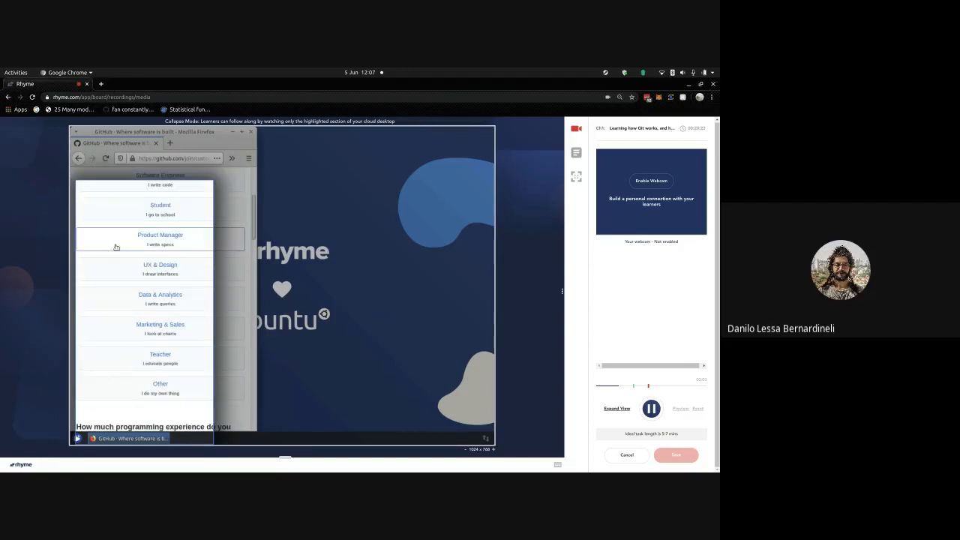
scroll(117, 247, down, 1)
scroll(116, 248, down, 1)
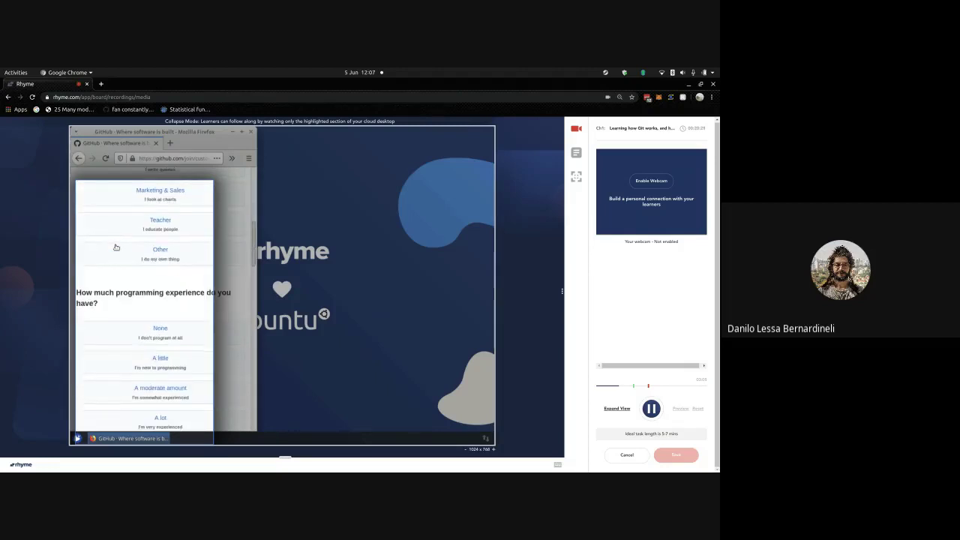
scroll(117, 248, down, 2)
scroll(116, 247, down, 1)
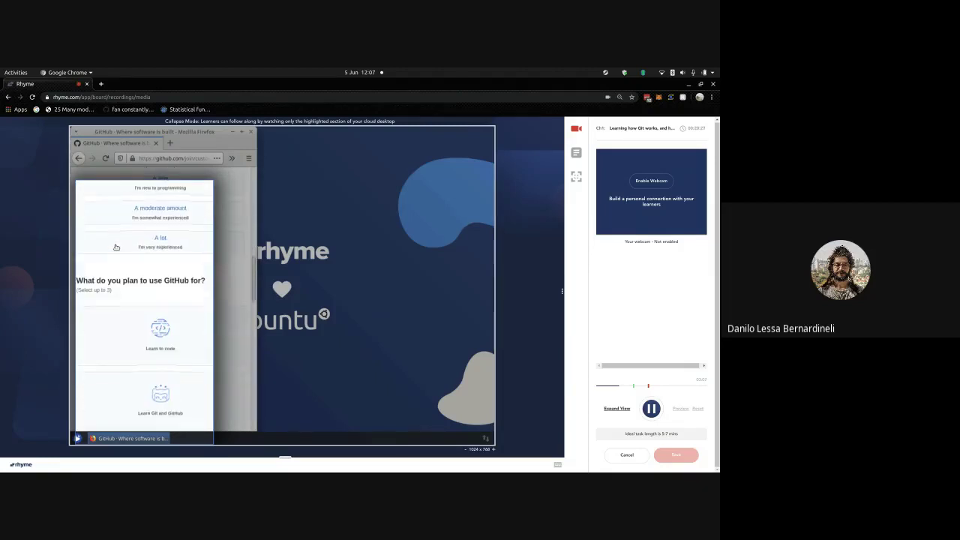
scroll(117, 248, down, 3)
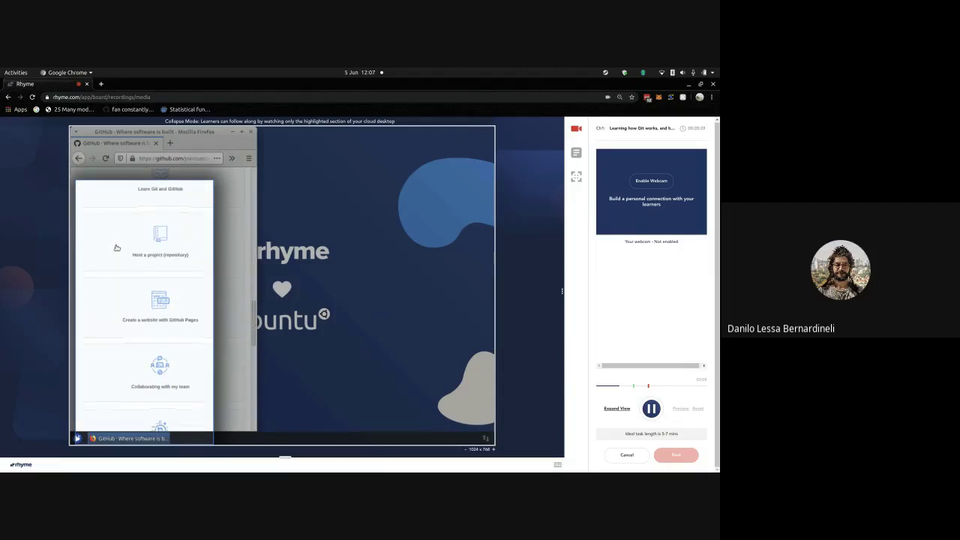
scroll(116, 247, down, 4)
scroll(116, 247, down, 2)
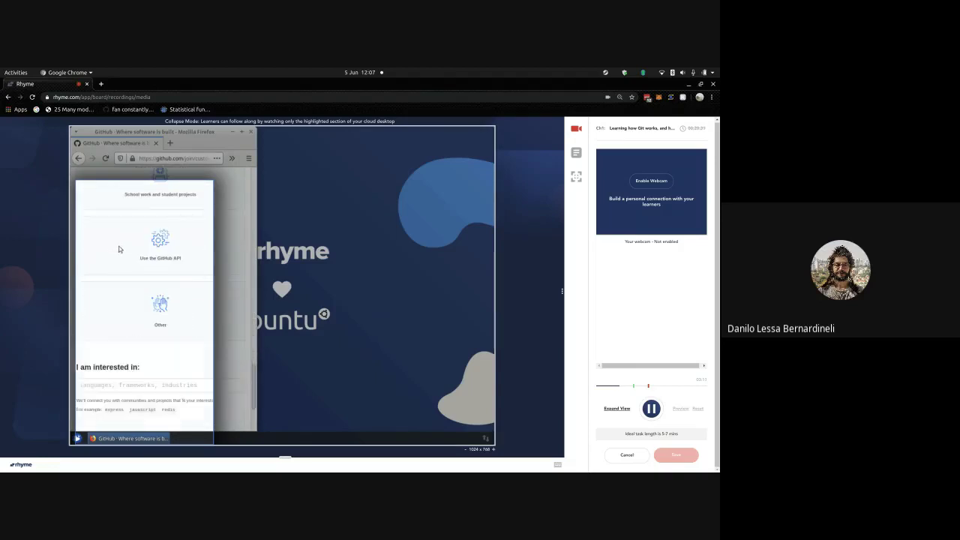
scroll(118, 249, down, 2)
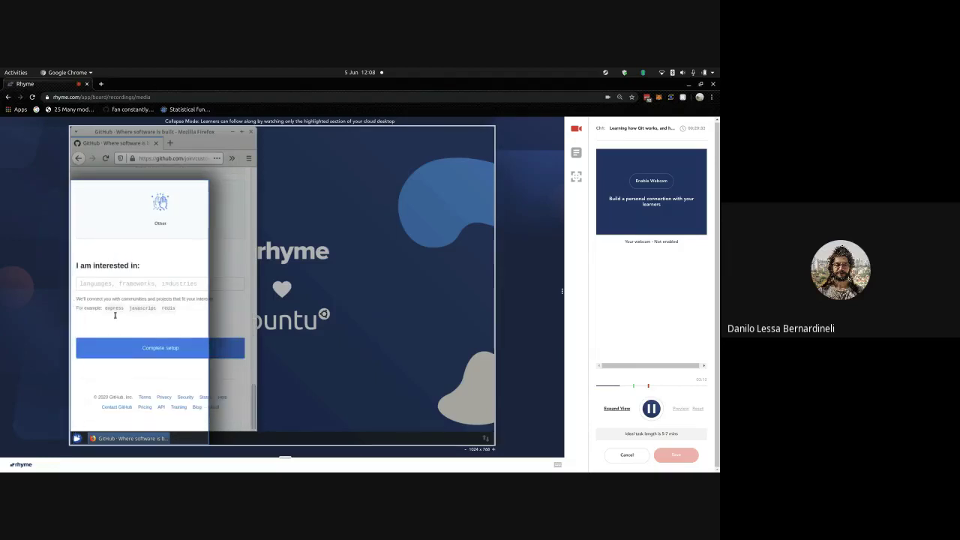
key(alt+shift+r)
click(136, 349)
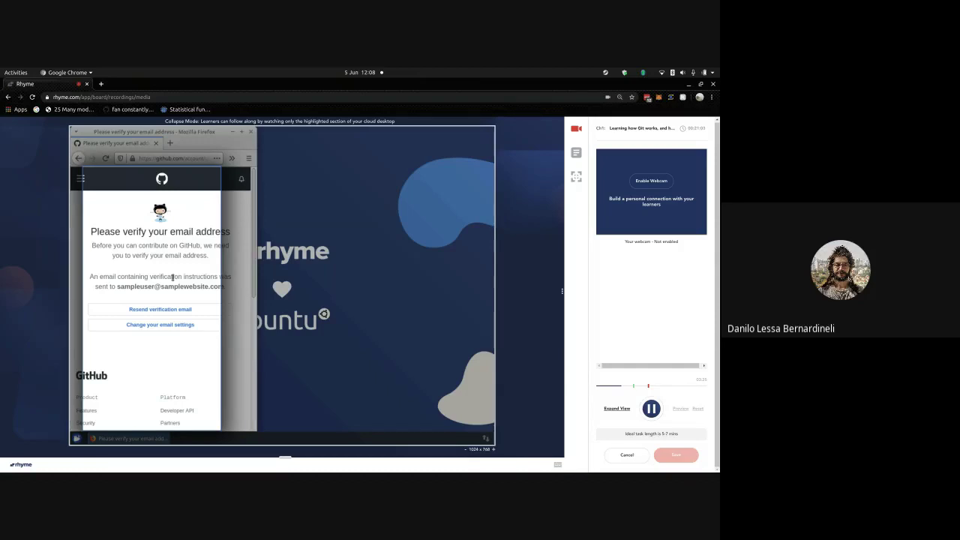
- Resume the lesson recording on the email verification page and open GitHub's navigation menu
key(alt+shift+r)
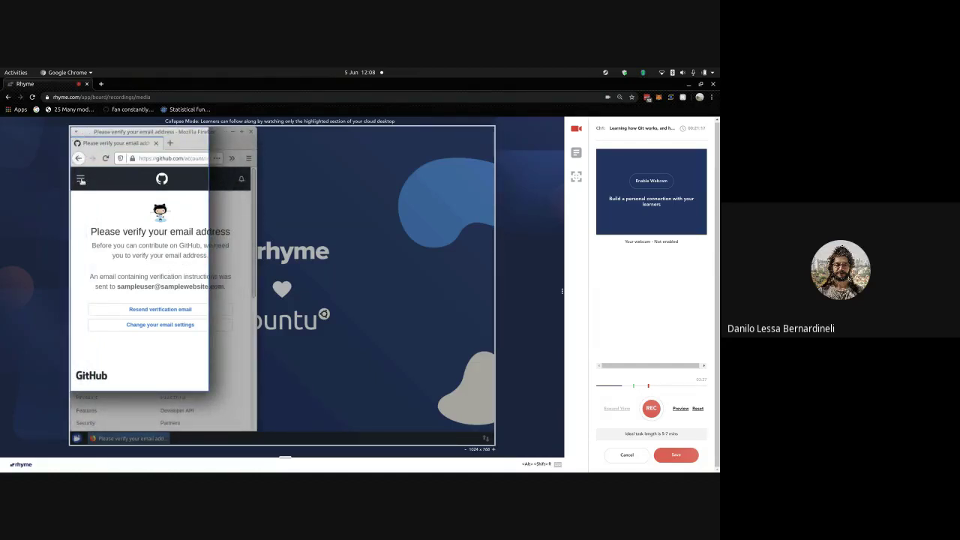
click(81, 180)
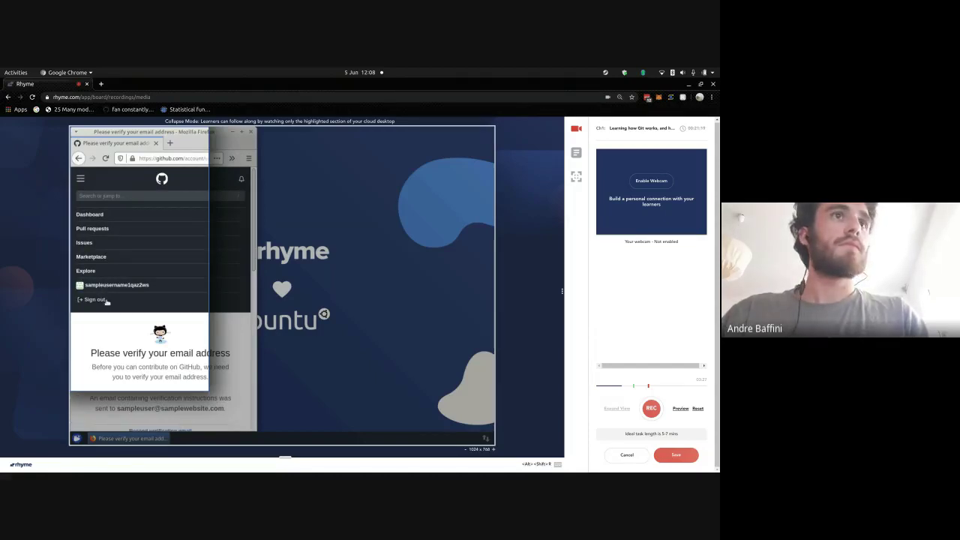
- Sign out of the new GitHub account and go to the sign-in page
click(107, 301)
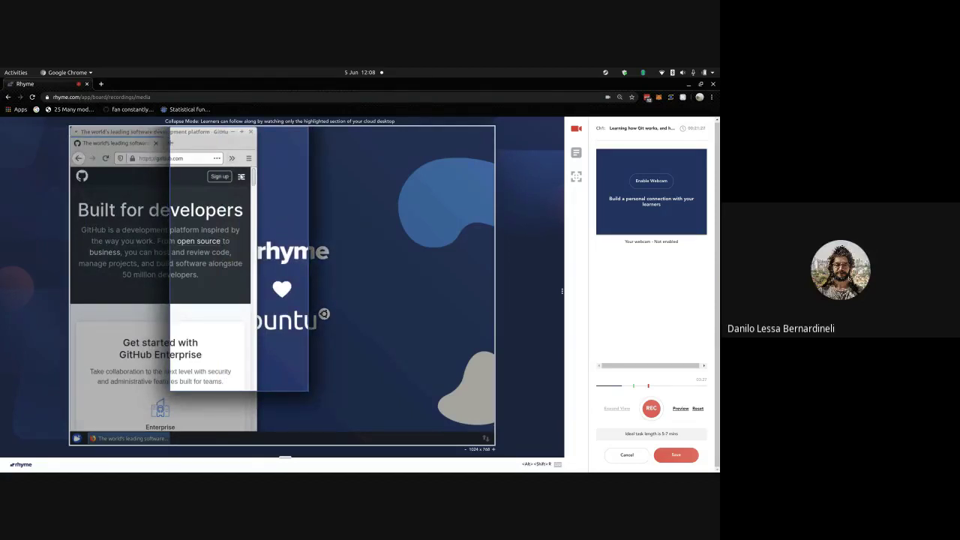
click(241, 176)
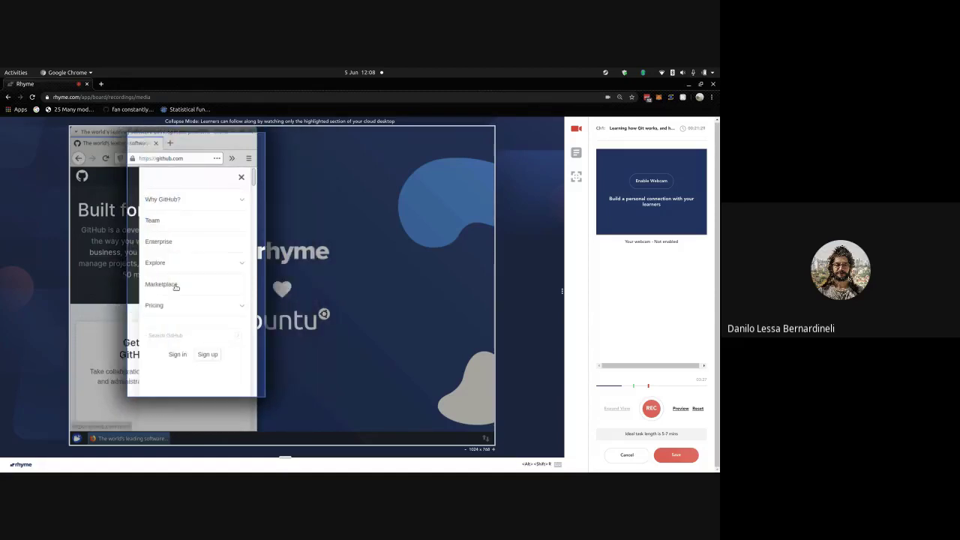
click(173, 355)
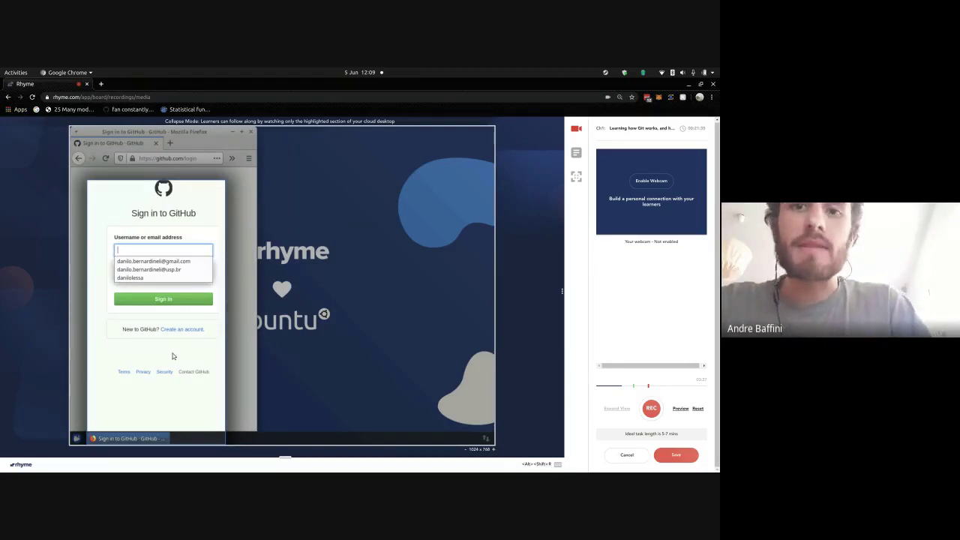
- Enter the existing account's username in the sign-in form and move to the password field
key(Down)
key(Down)
key(Return)
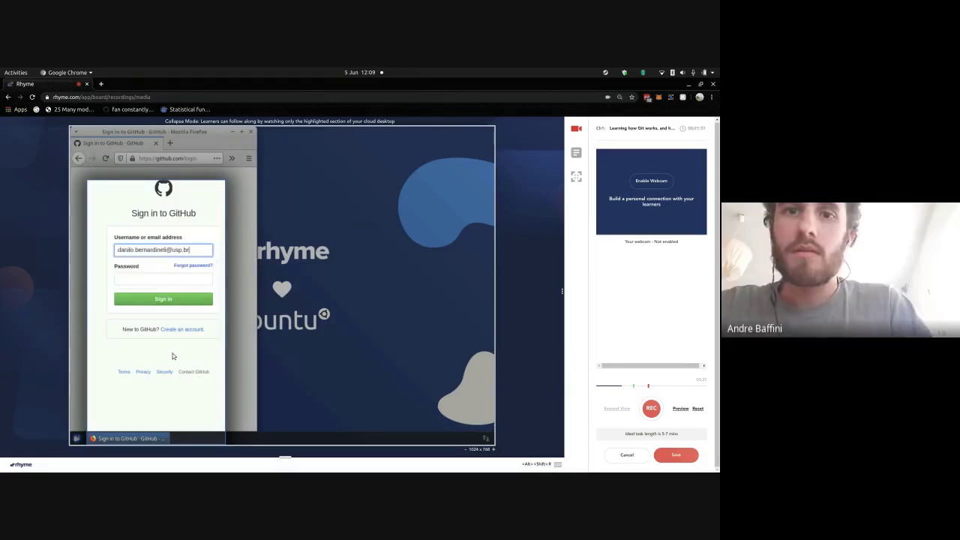
key(BackSpace)
key(BackSpace)
key(BackSpace)
key(BackSpace)
key(BackSpace)
key(BackSpace)
key(BackSpace)
key(BackSpace)
key(BackSpace)
key(BackSpace)
key(BackSpace)
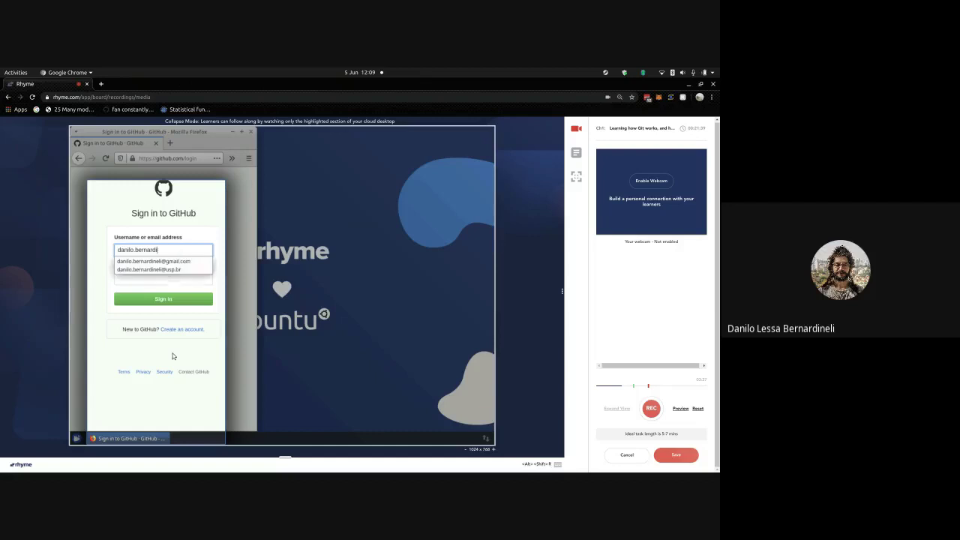
key(BackSpace)
key(BackSpace)
key(BackSpace)
key(BackSpace)
key(BackSpace)
key(BackSpace)
key(BackSpace)
key(BackSpace)
key(BackSpace)
key(BackSpace)
key(BackSpace)
text(danil)
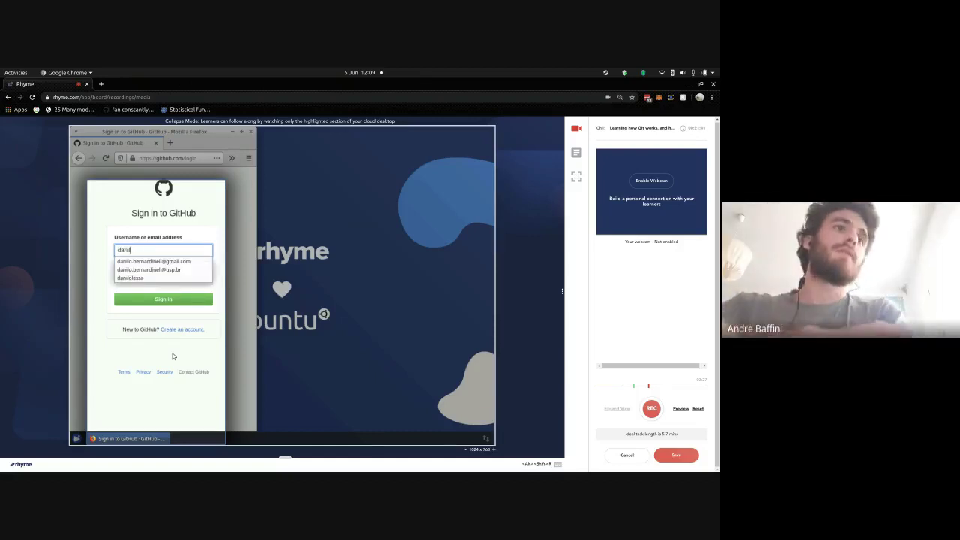
text(olessa)
key(Tab)
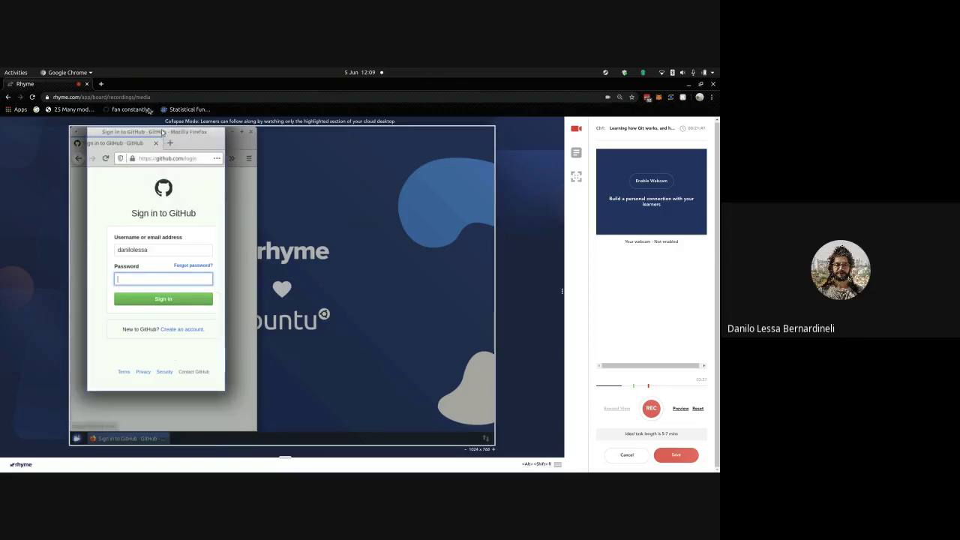
- Search LastPass for 'github' and copy the third entry's password
click(103, 84)
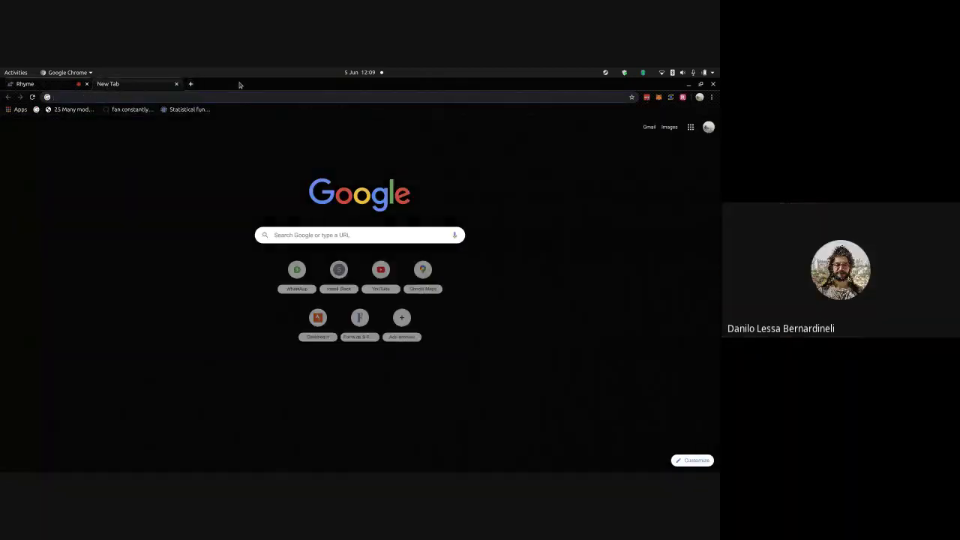
click(646, 98)
text(g)
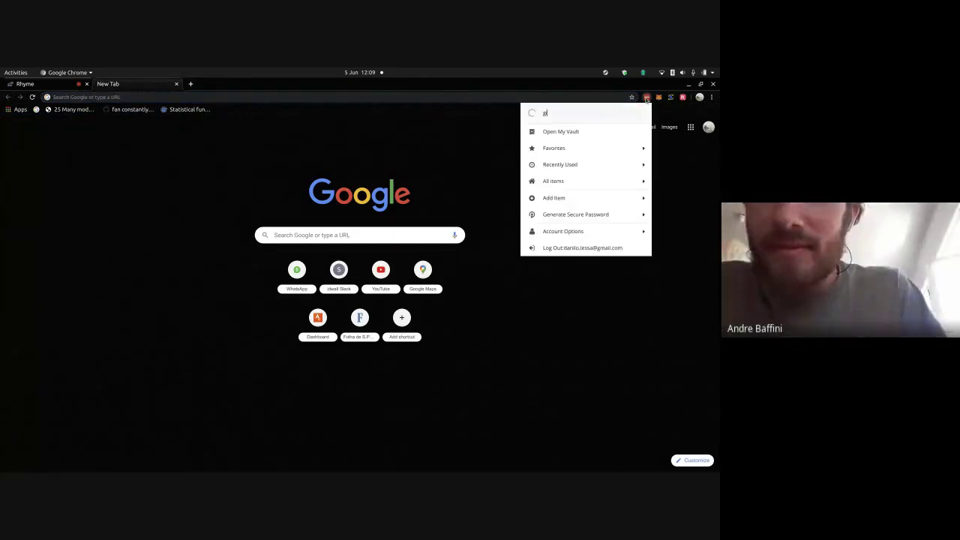
text(ithub)
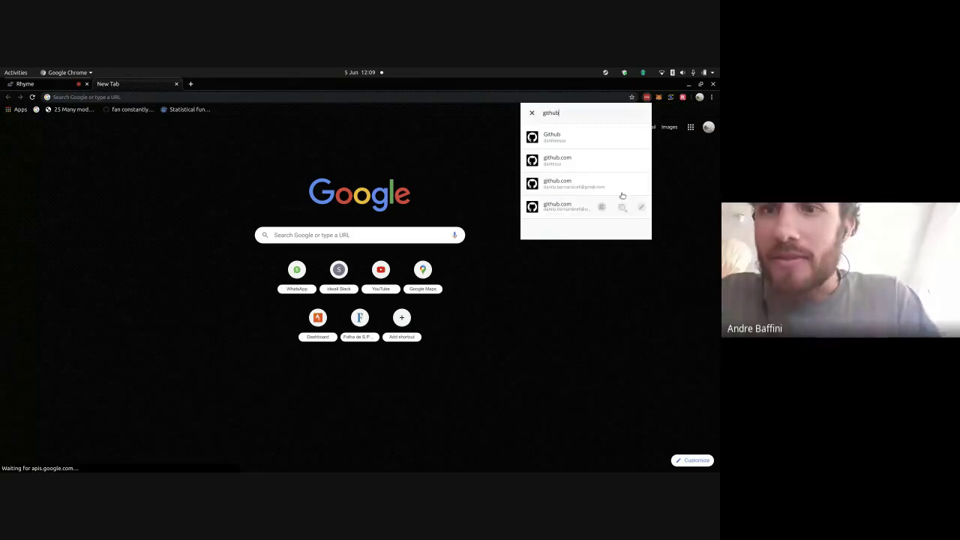
click(622, 183)
click(600, 216)
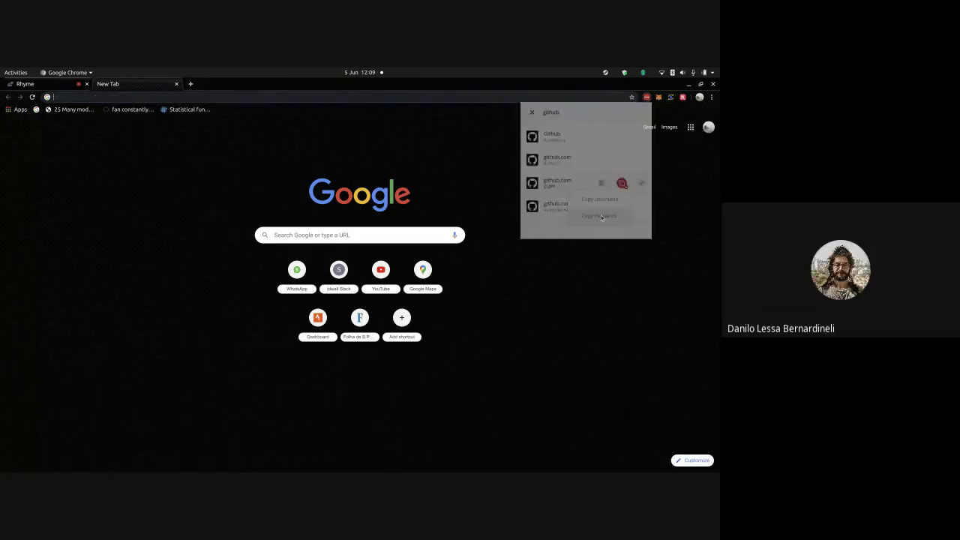
- Test-paste the copied password in the address bar, clear it, and close the tab
click(311, 96)
key(ctrl+v)
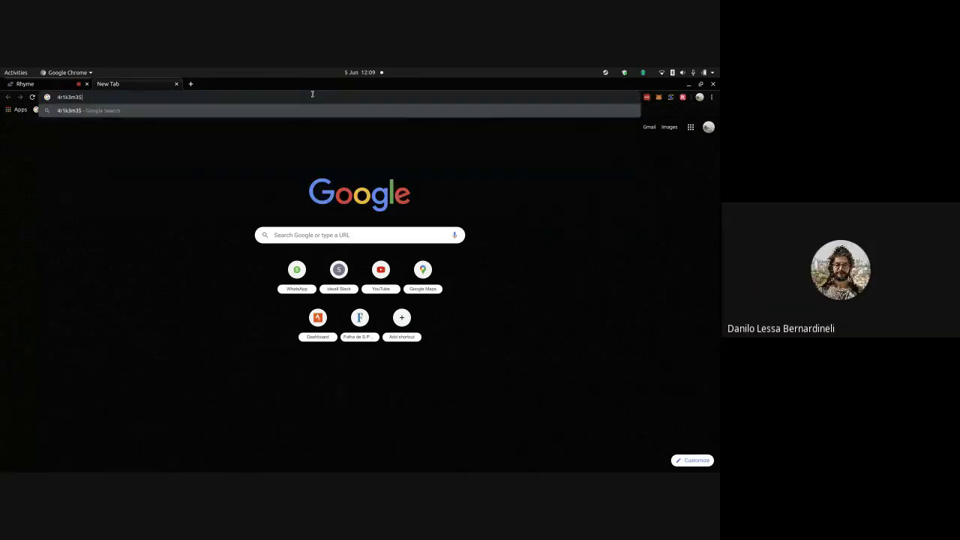
key(Escape)
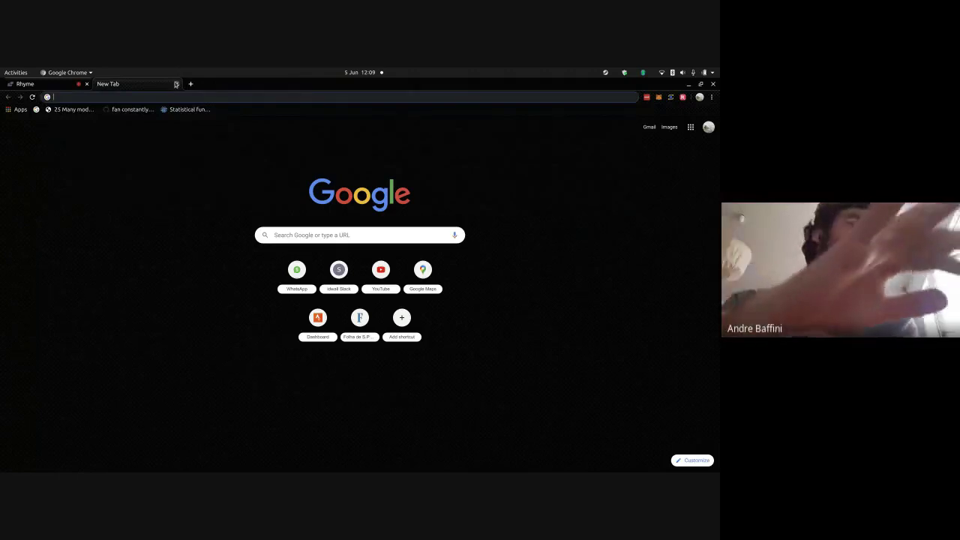
click(176, 83)
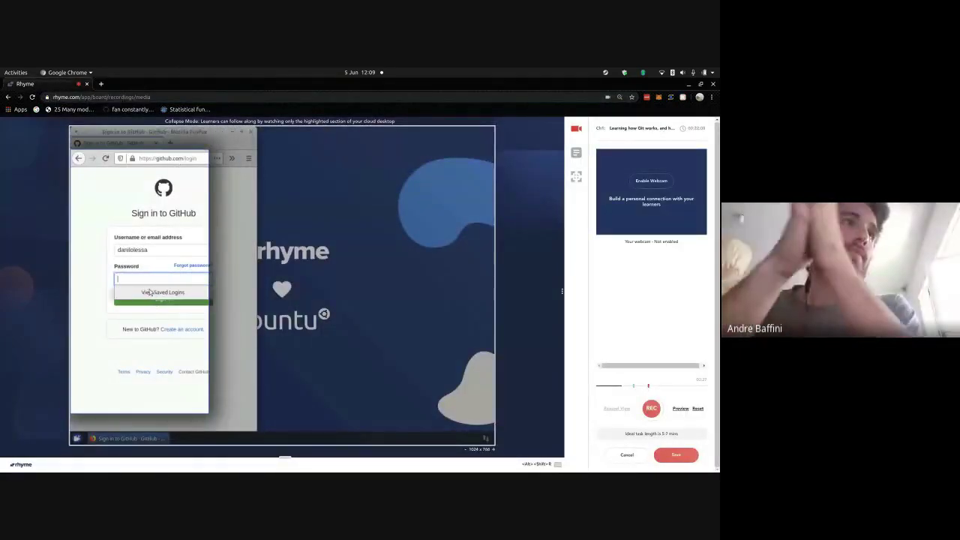
- Sign in to GitHub with the pasted password and decline Firefox's save-login prompt
click(150, 277)
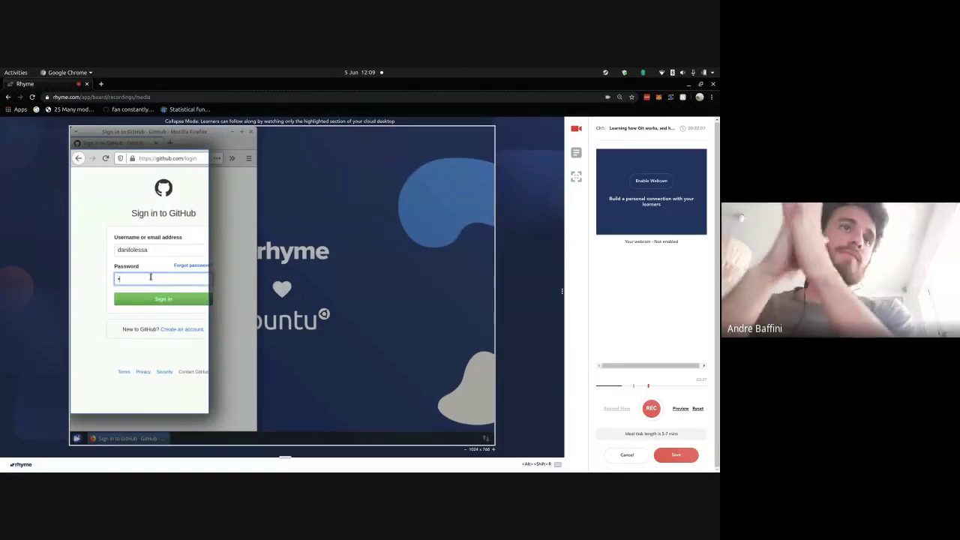
text(••••••••)
key(Return)
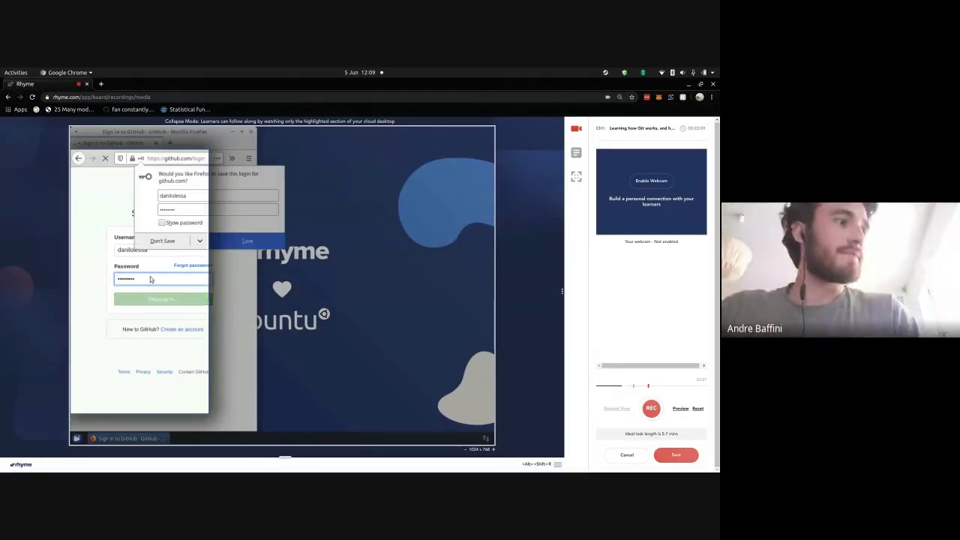
click(176, 240)
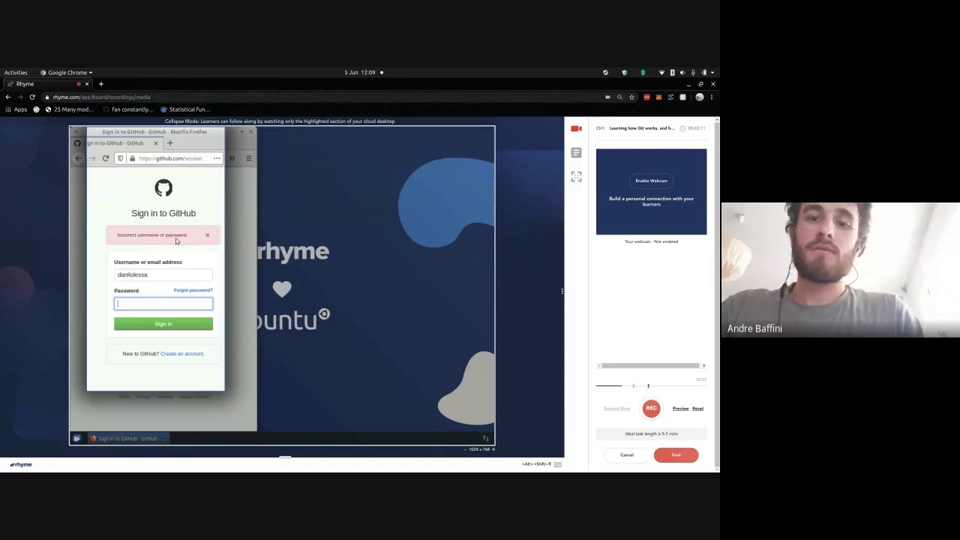
click(101, 84)
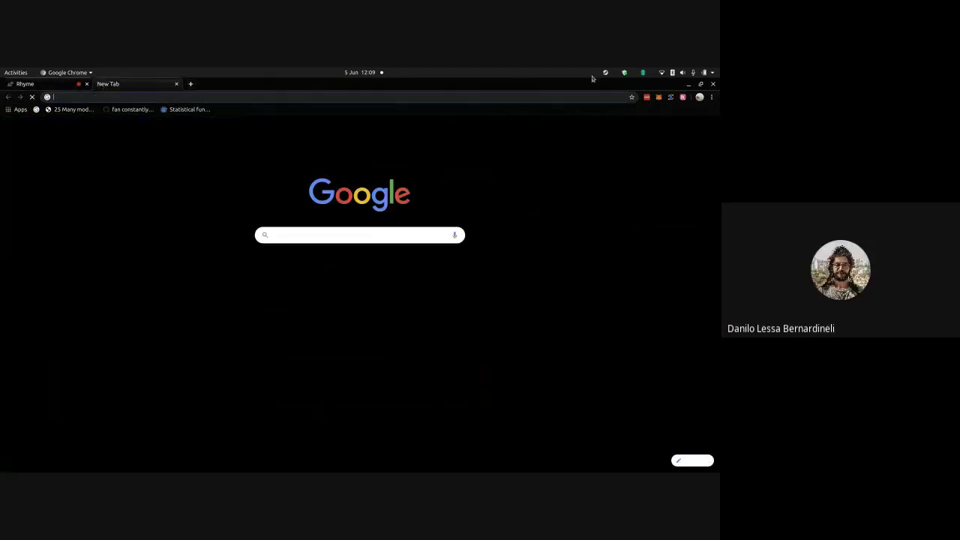
- Search LastPass by the account's username and copy that GitHub login's password
click(647, 97)
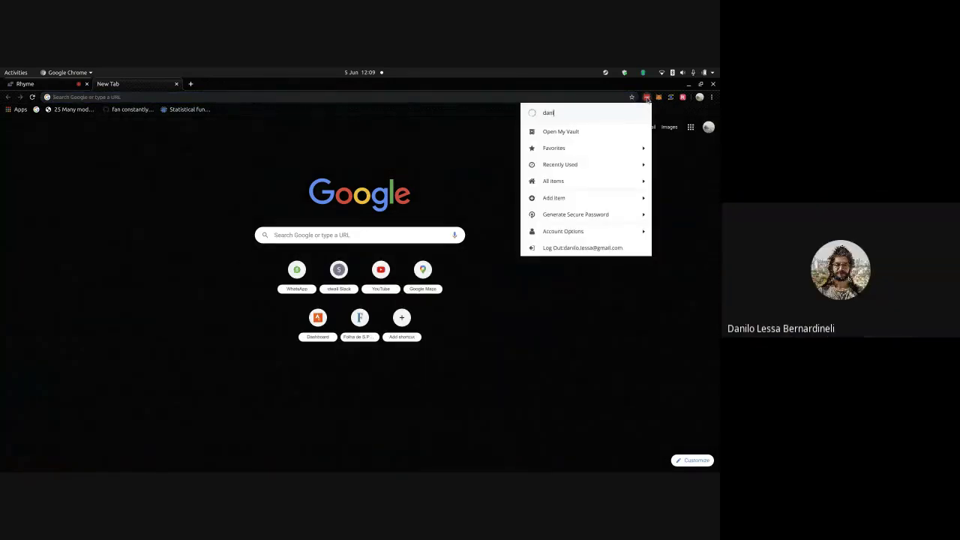
text(danilo)
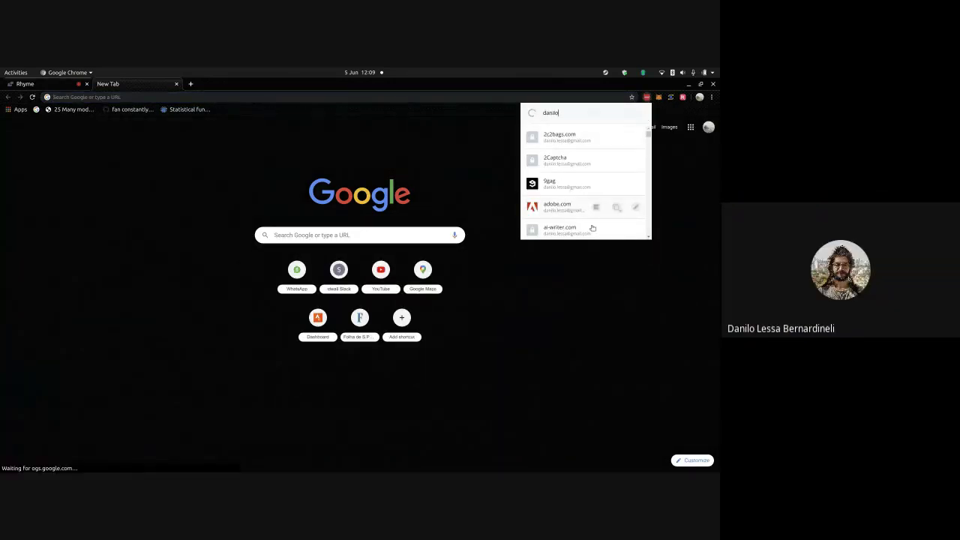
text(.)
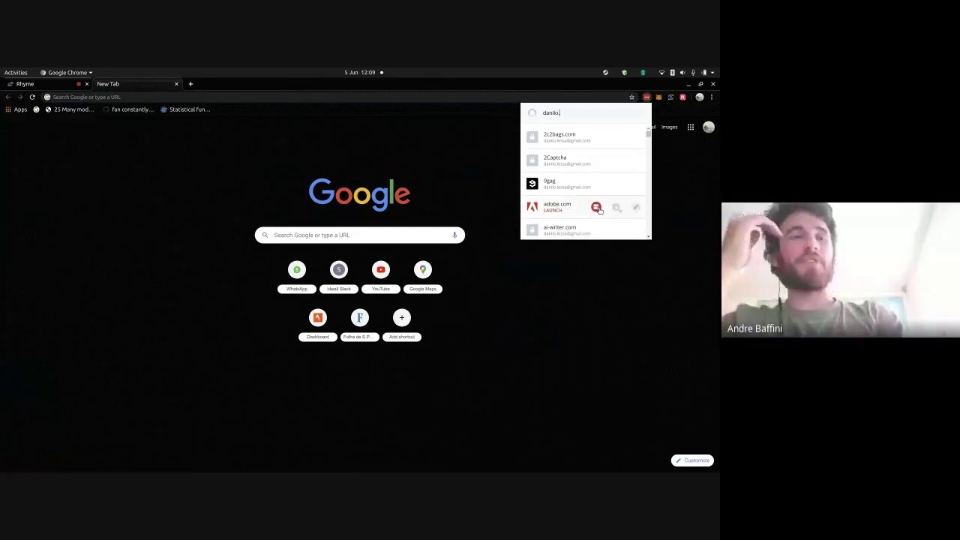
text(bern)
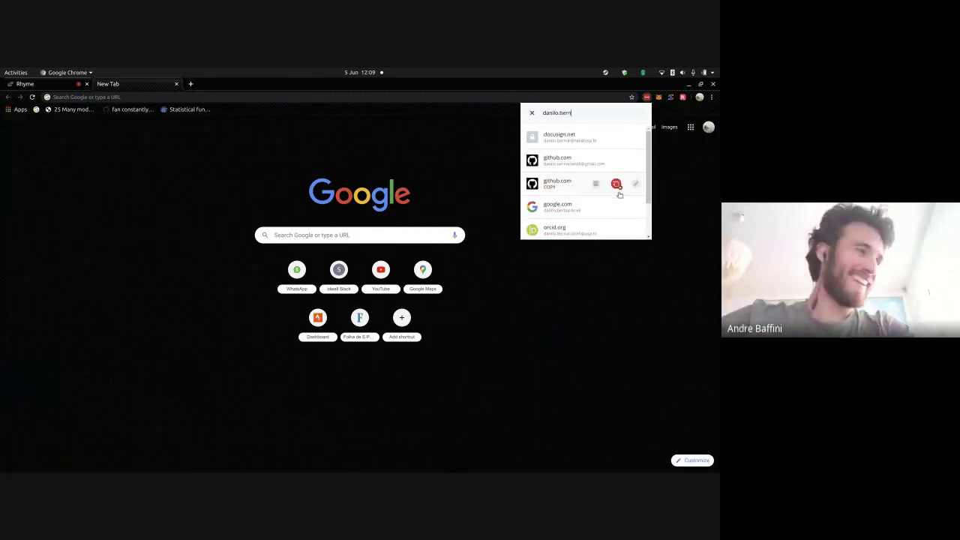
click(616, 162)
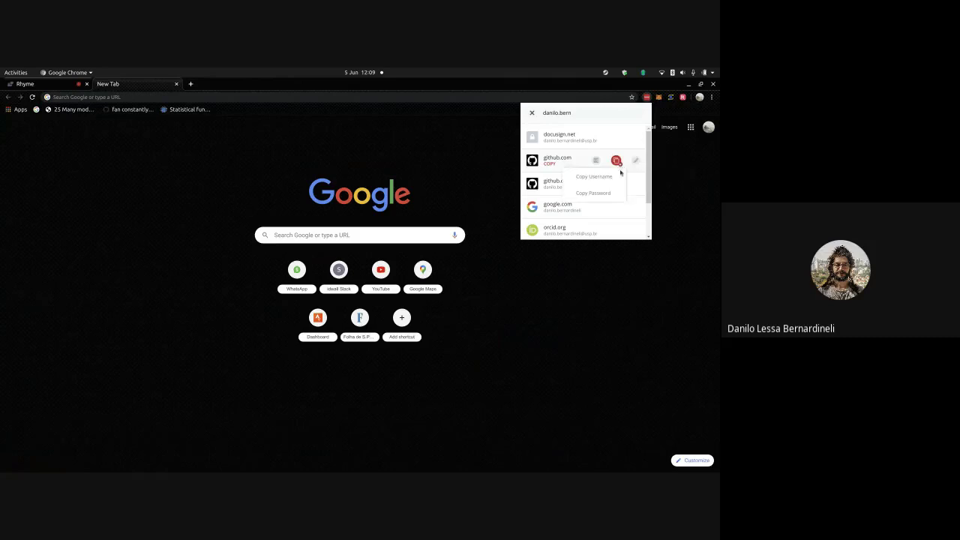
click(611, 192)
click(388, 99)
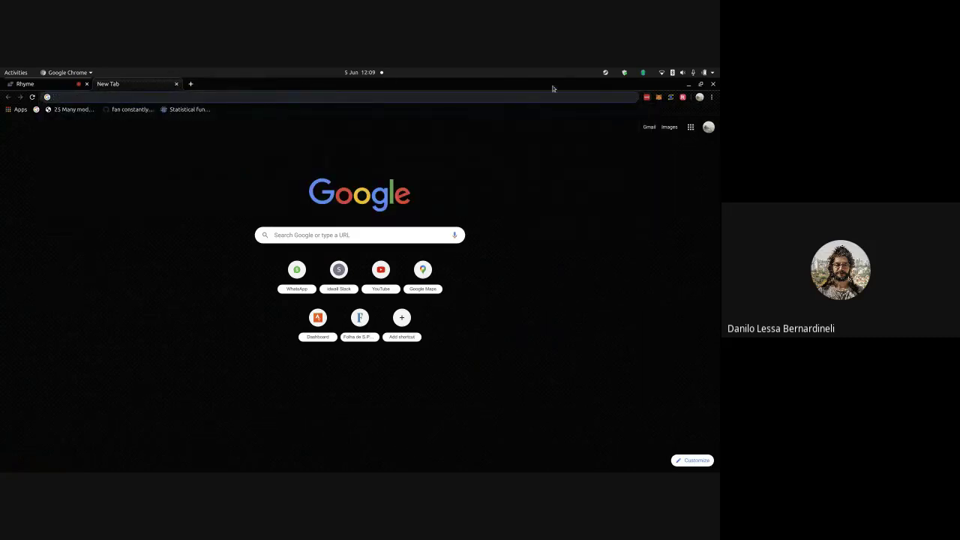
- Copy another GitHub login's password from LastPass, test-paste it, and return to the sign-in page
click(646, 97)
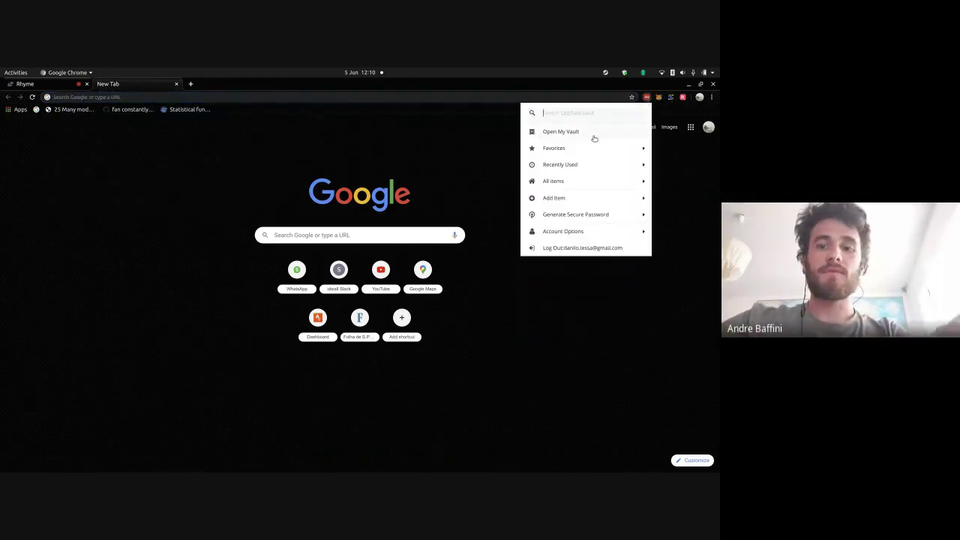
text(github)
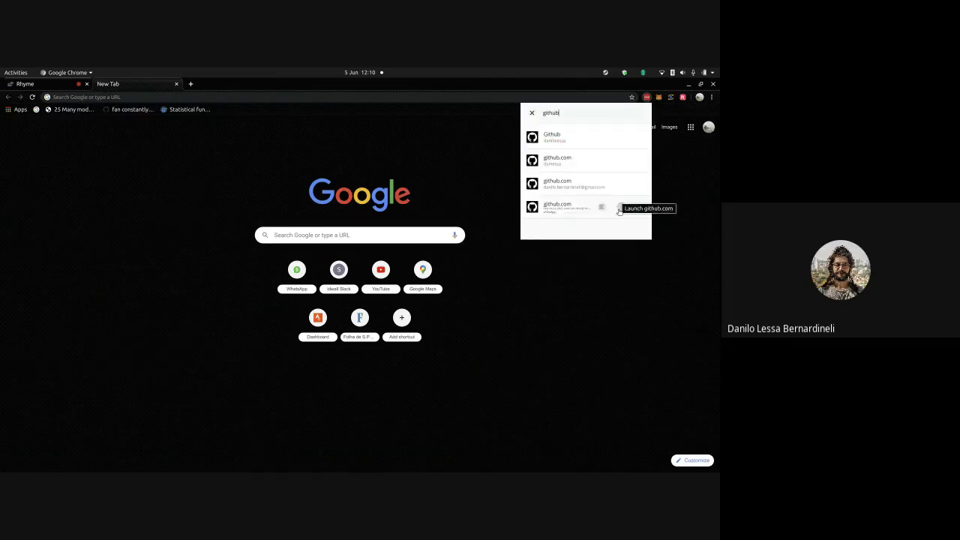
click(619, 214)
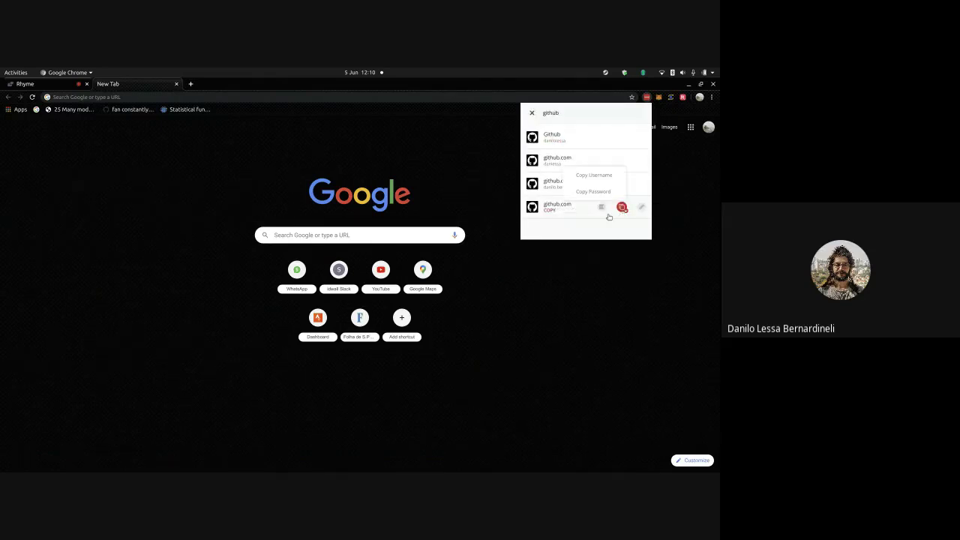
click(594, 191)
key(ctrl+v)
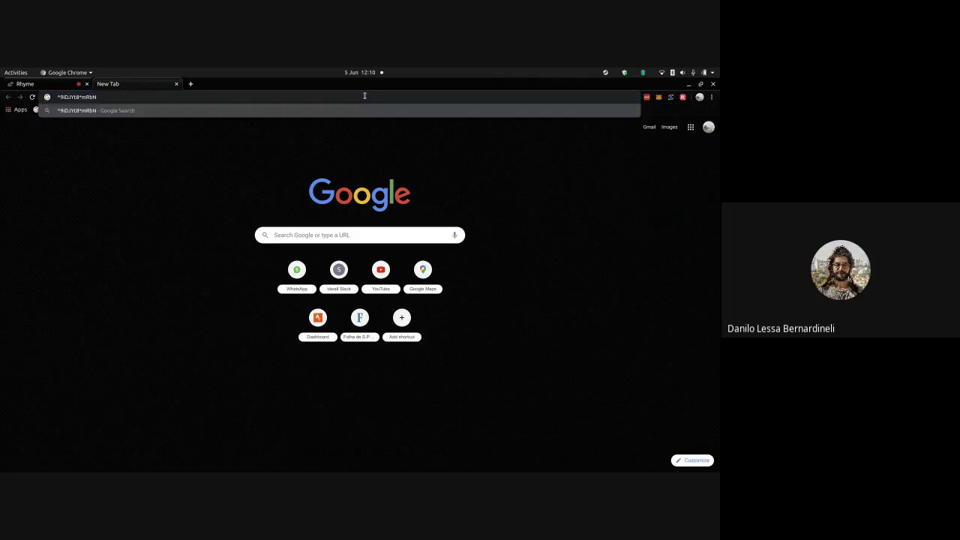
key(ctrl+a)
key(BackSpace)
click(33, 85)
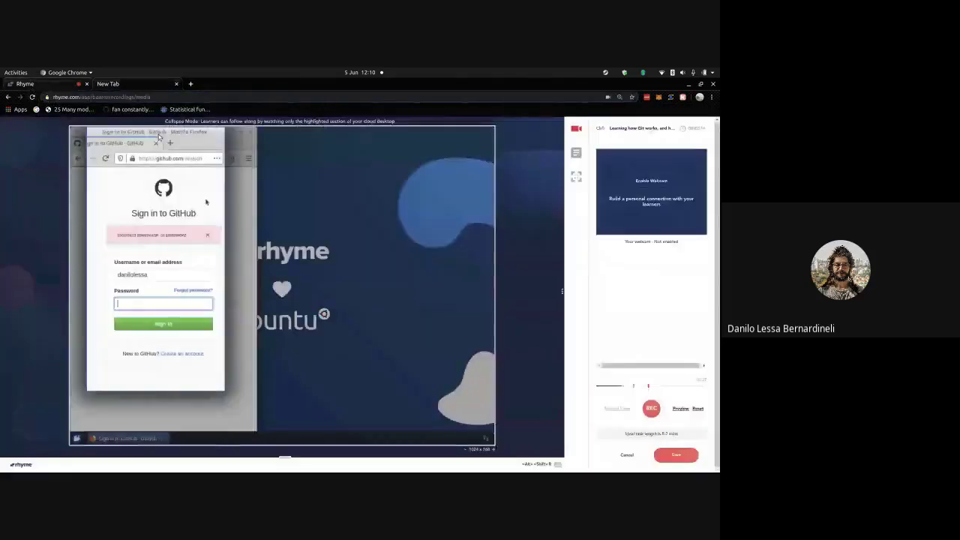
- Retry the GitHub sign-in with the copied password and decline saving the login
click(157, 304)
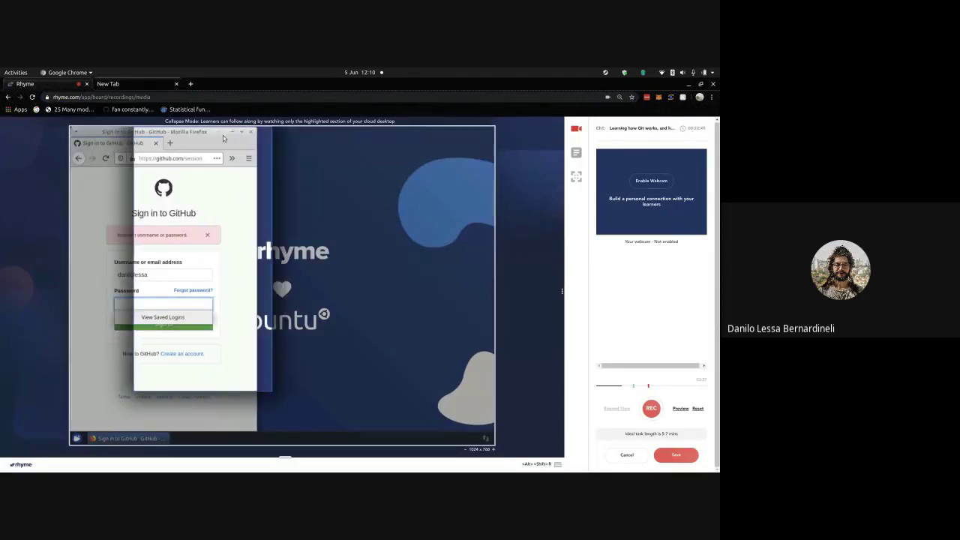
click(228, 98)
key(ctrl+v)
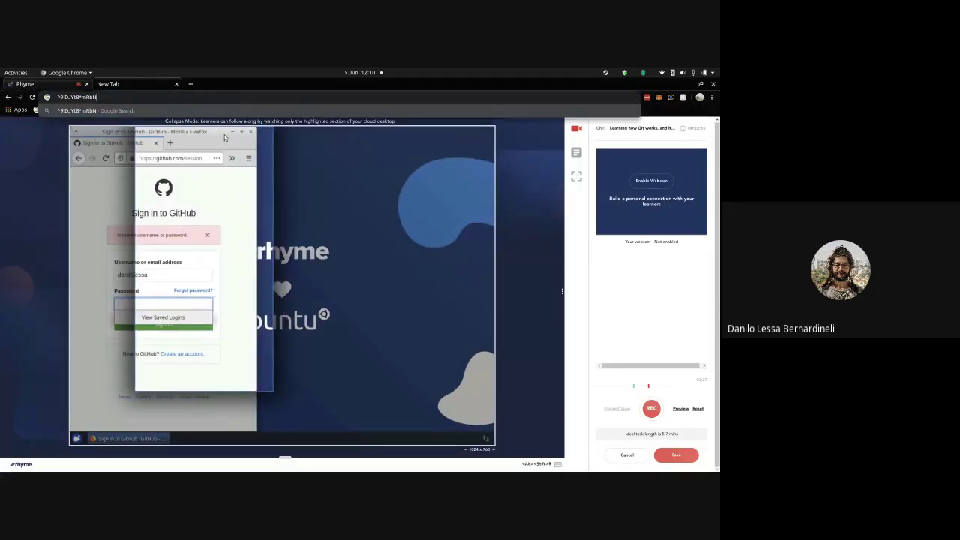
click(126, 307)
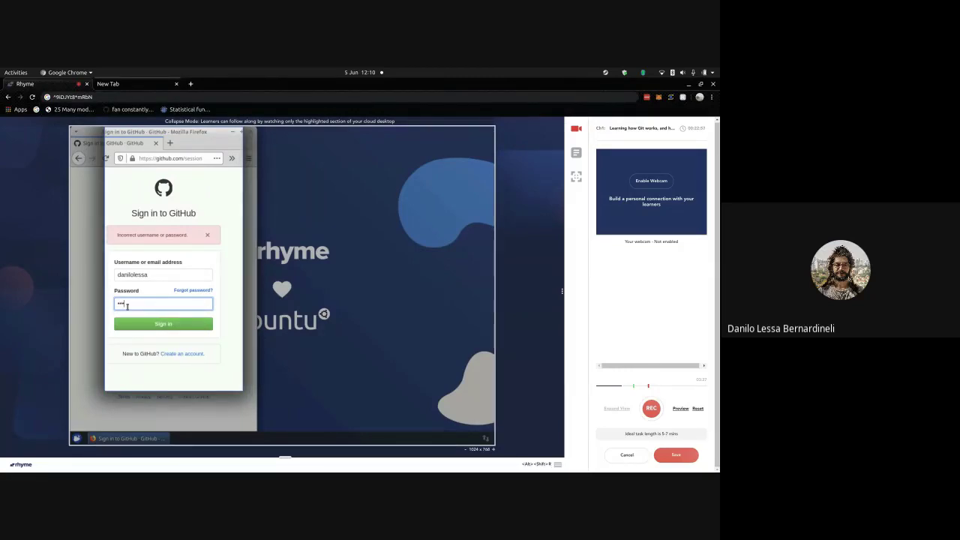
text(••)
text(•)
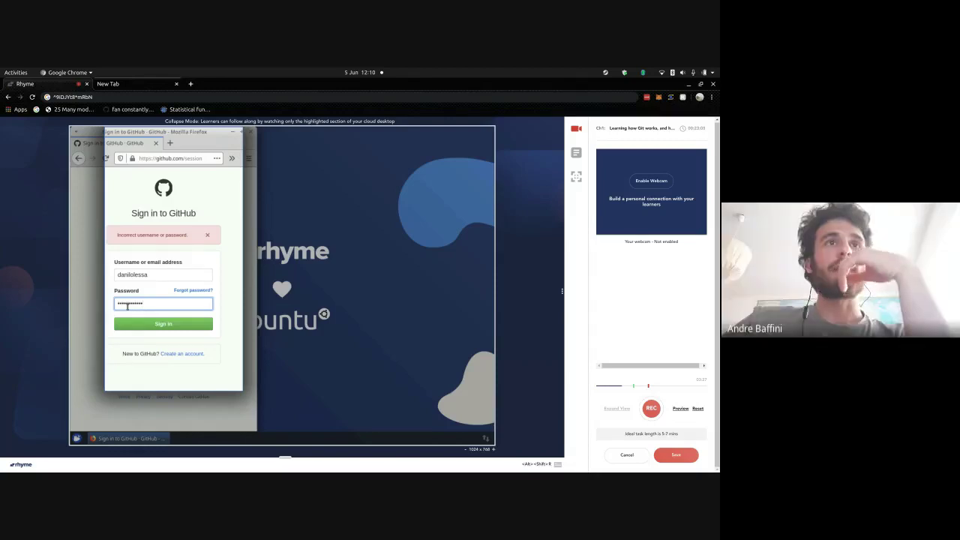
click(136, 325)
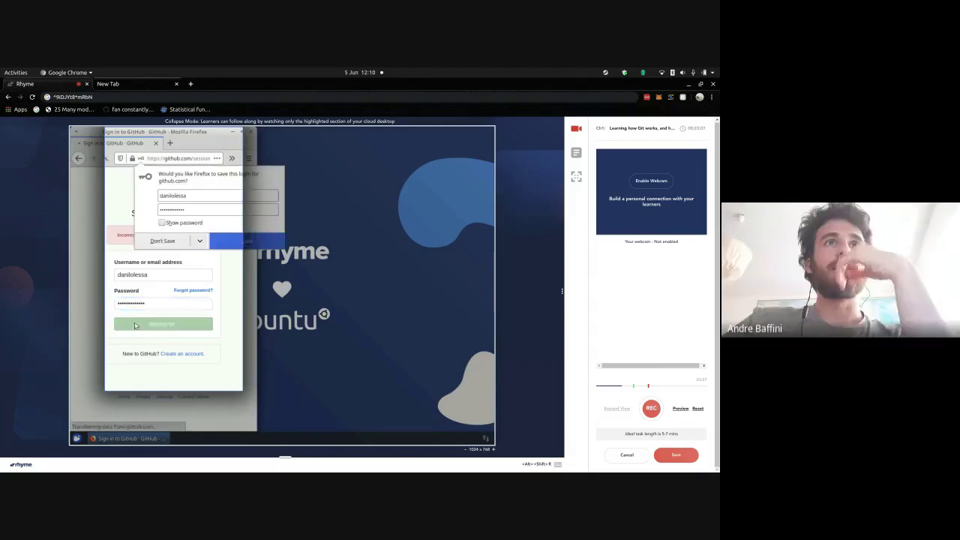
click(162, 243)
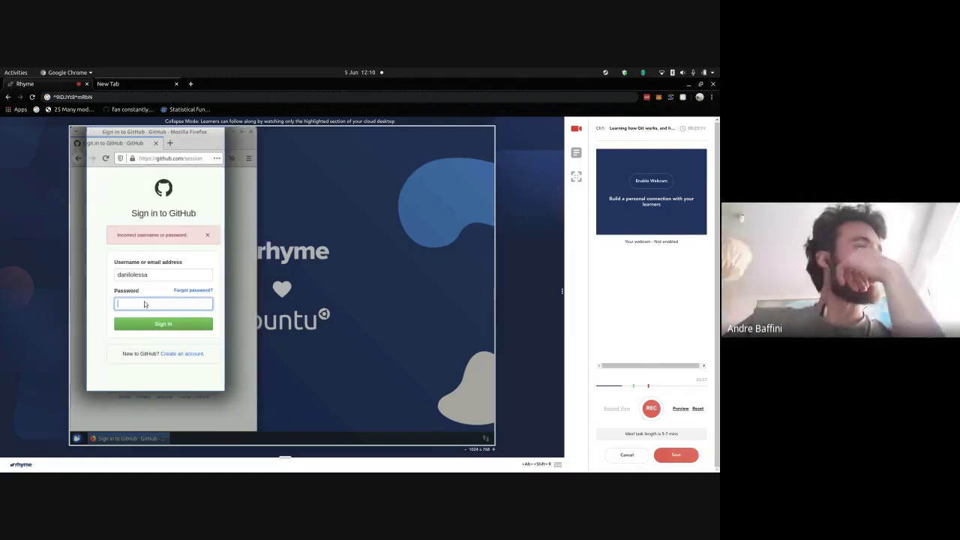
- Replace the username with the university e-mail address, resubmit, and decline saving the login
text(•)
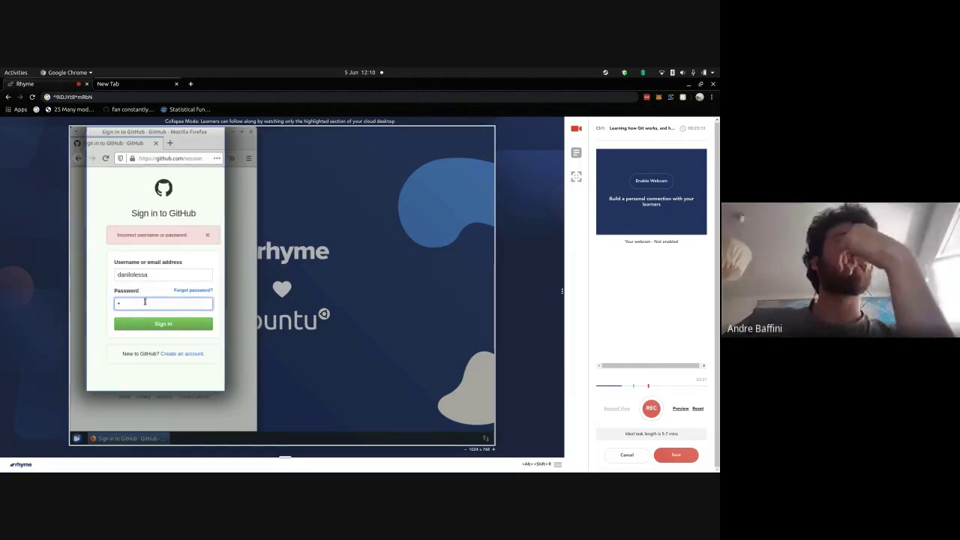
text(••)
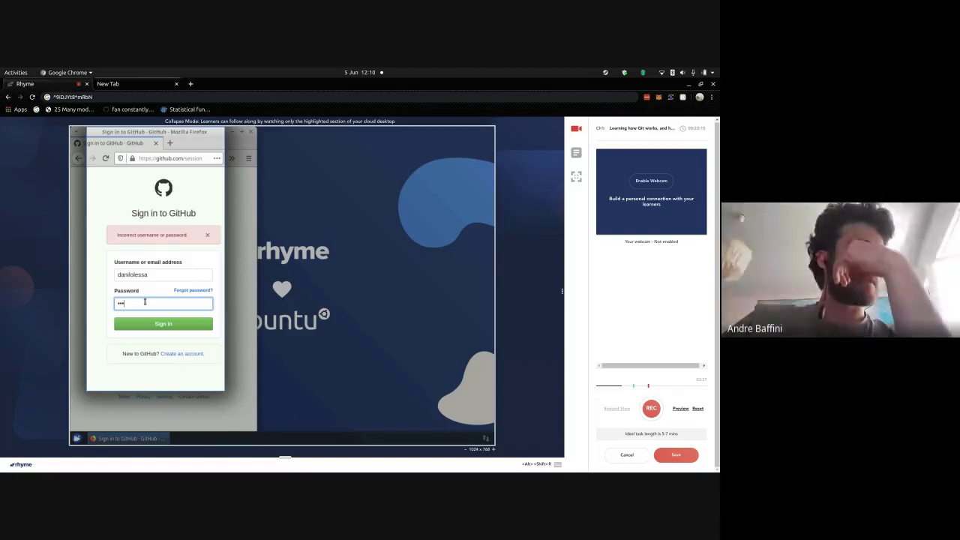
text(•)
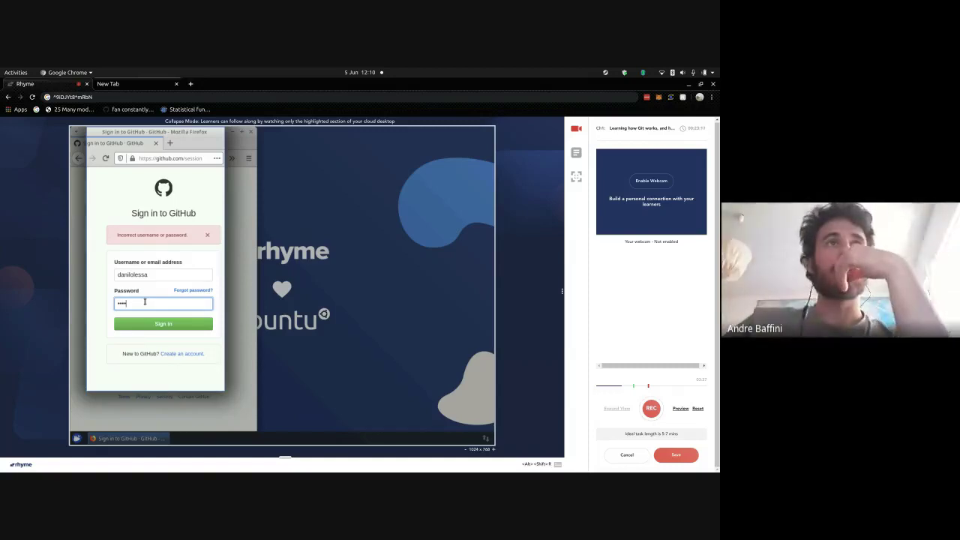
text(•••••)
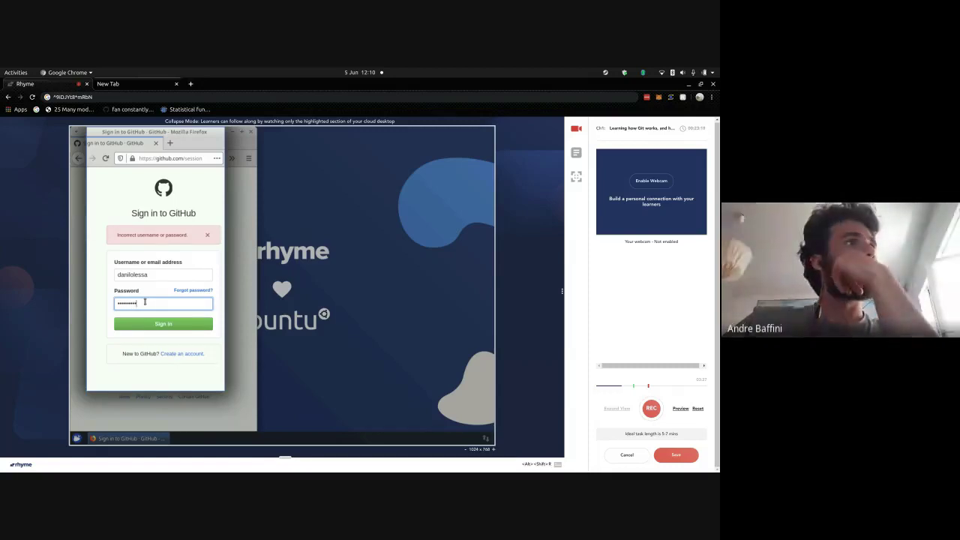
text(••)
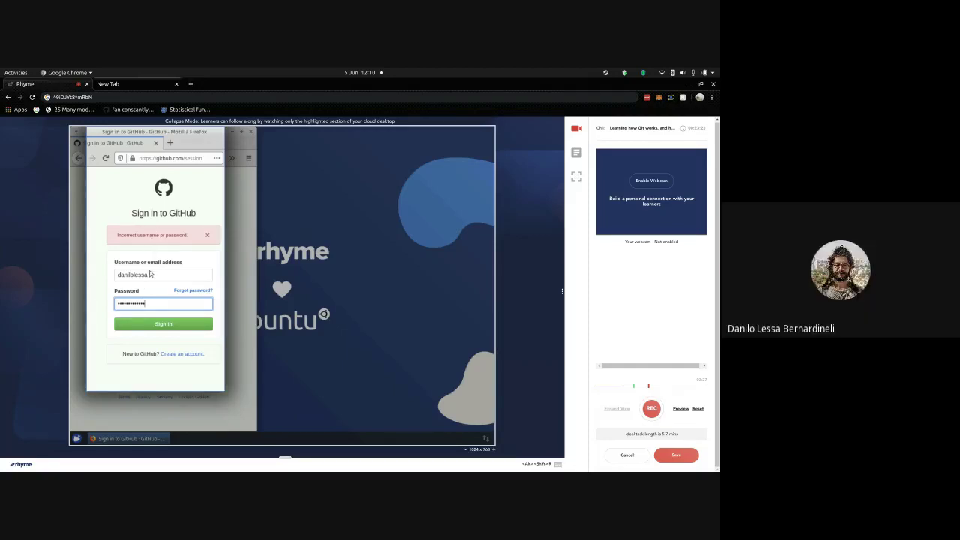
click(151, 274)
double_click(151, 274)
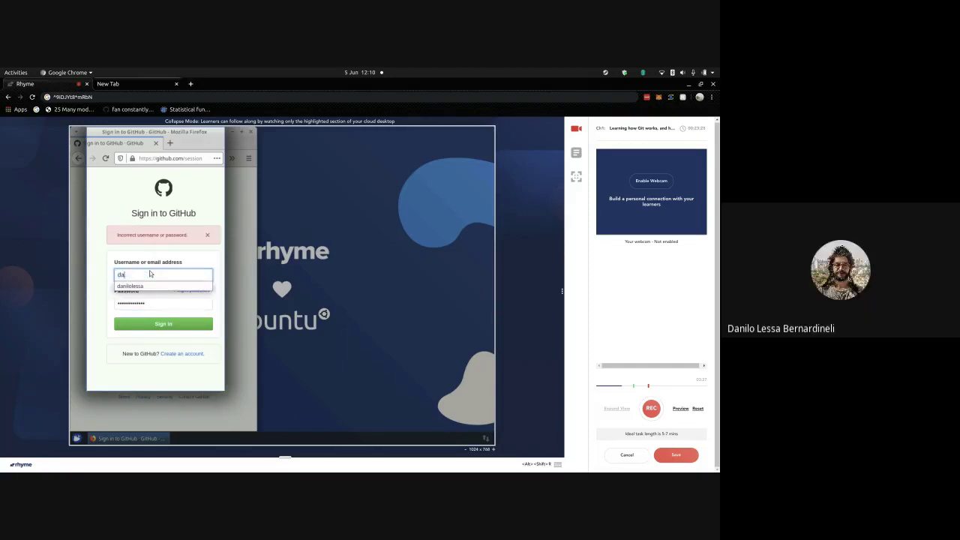
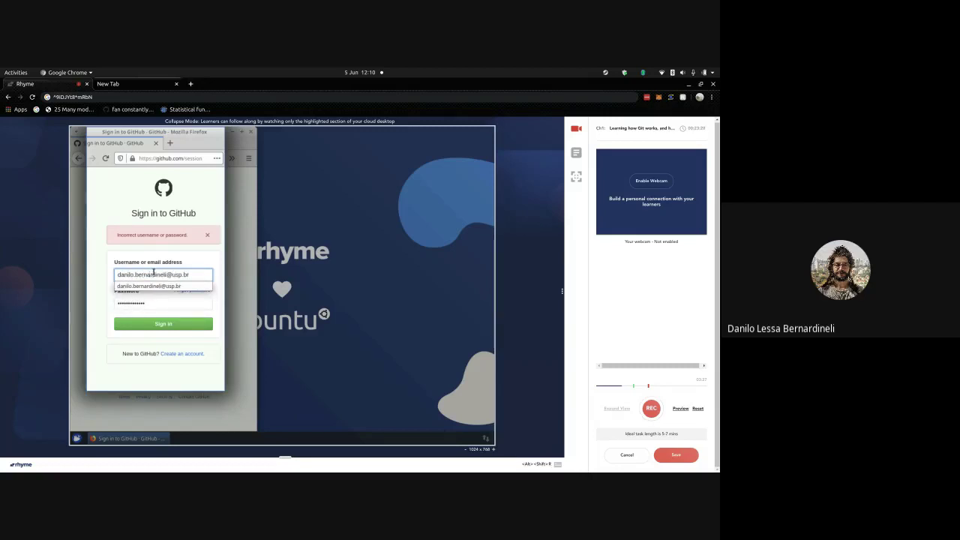
key(Return)
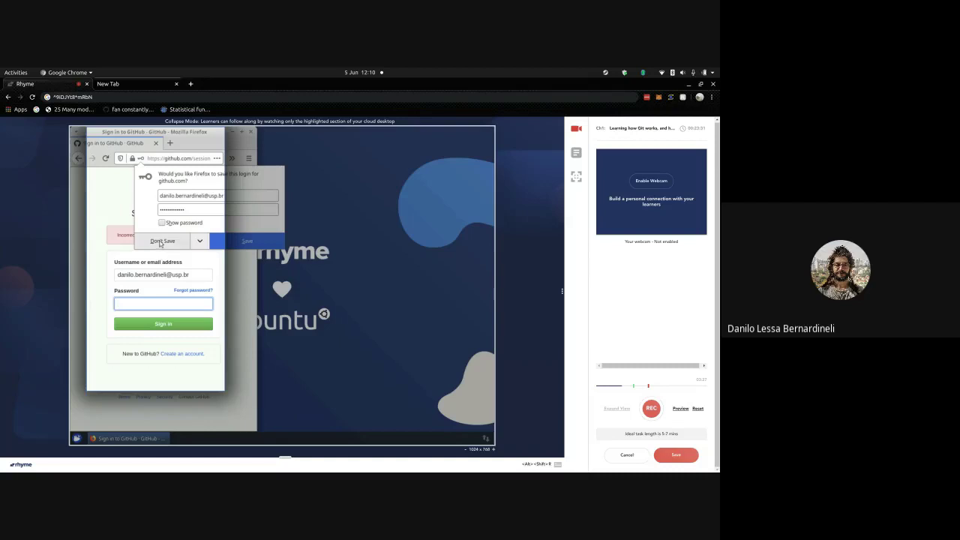
click(159, 241)
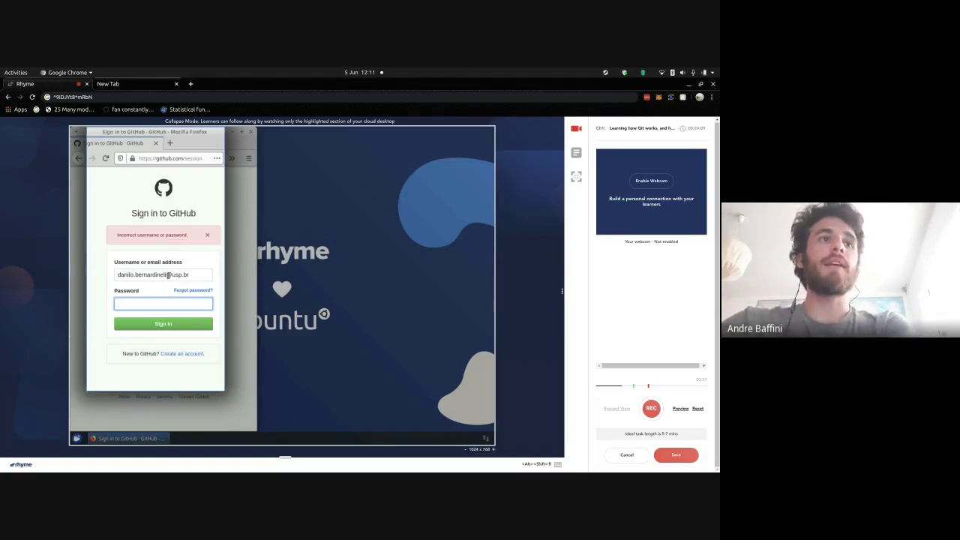
- Re-enter the account username and password until GitHub signs in to the dashboard
triple_click(169, 276)
text(danilolessa)
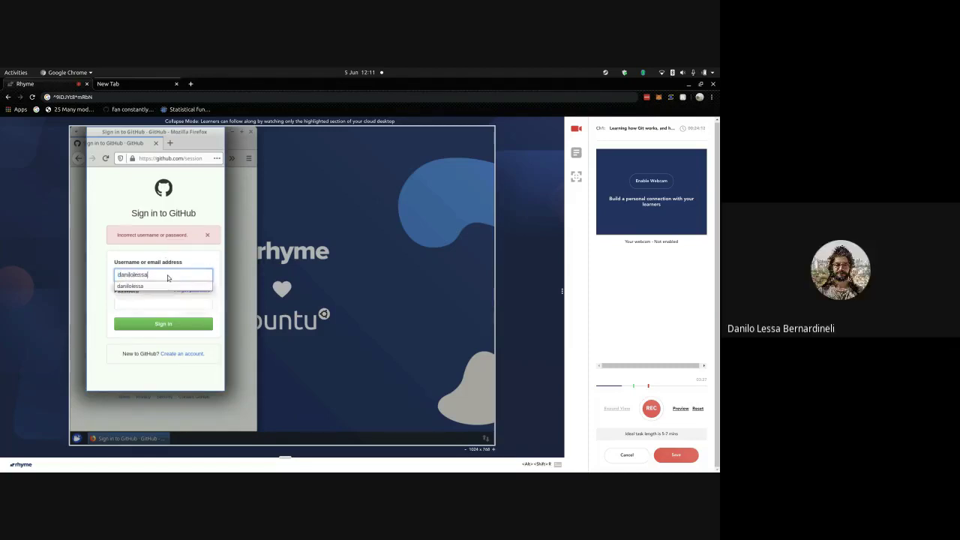
key(Tab)
text(••••••••)
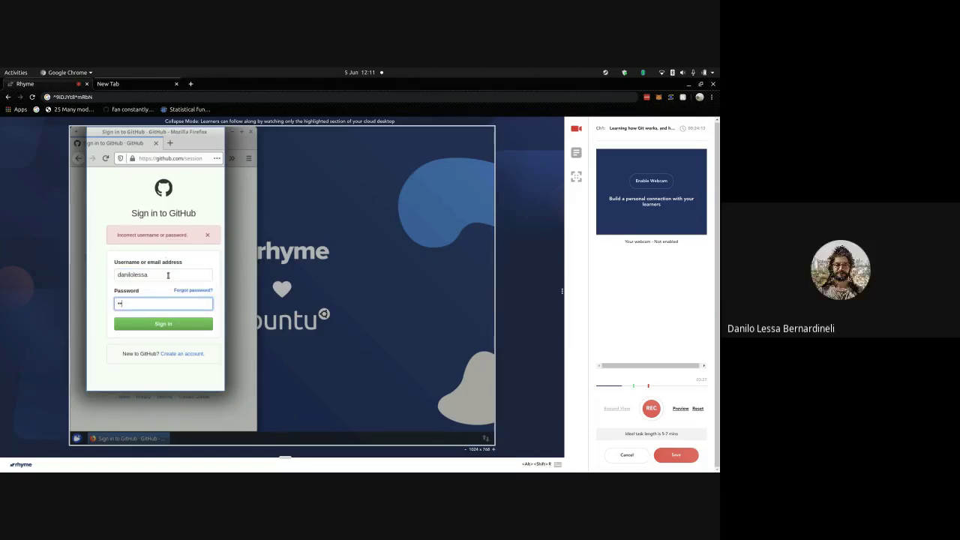
key(Return)
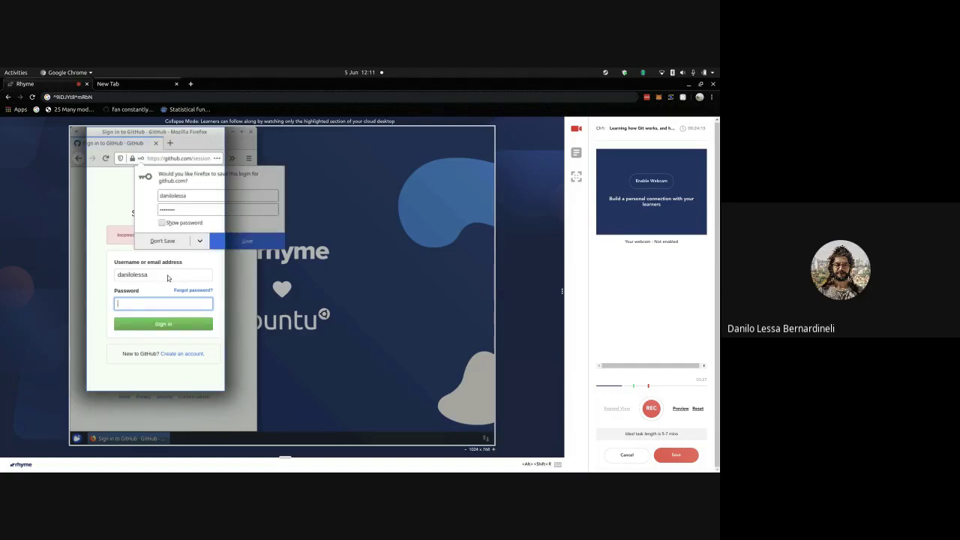
click(169, 243)
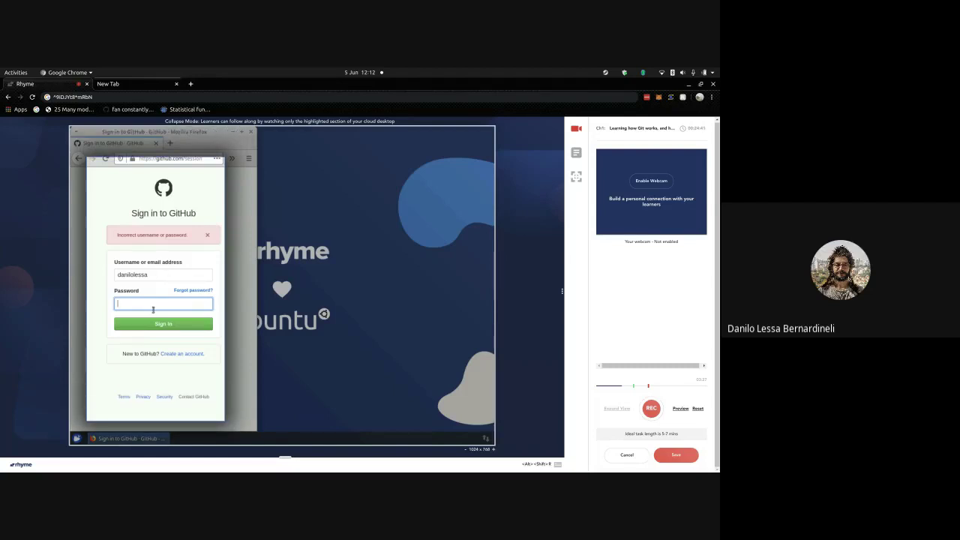
text(******)
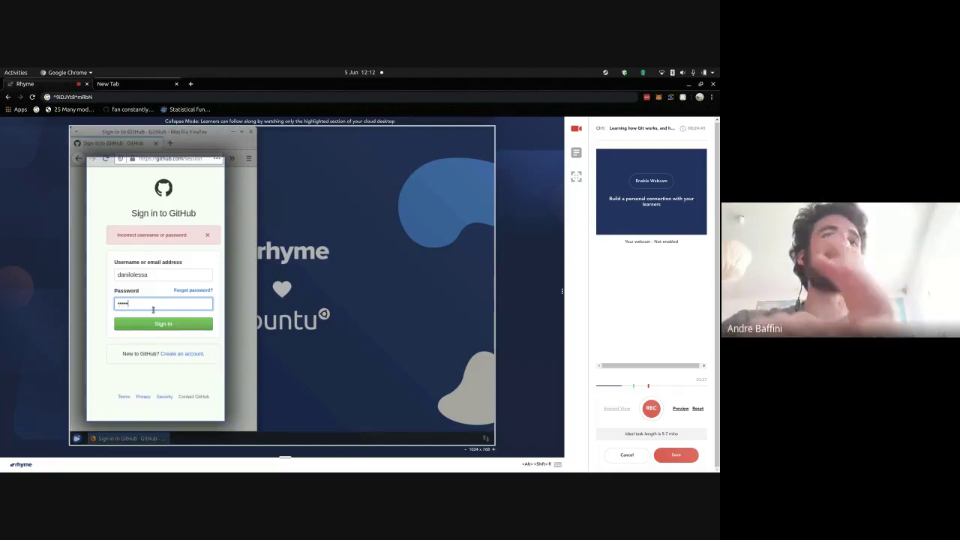
text(*)
key(Return)
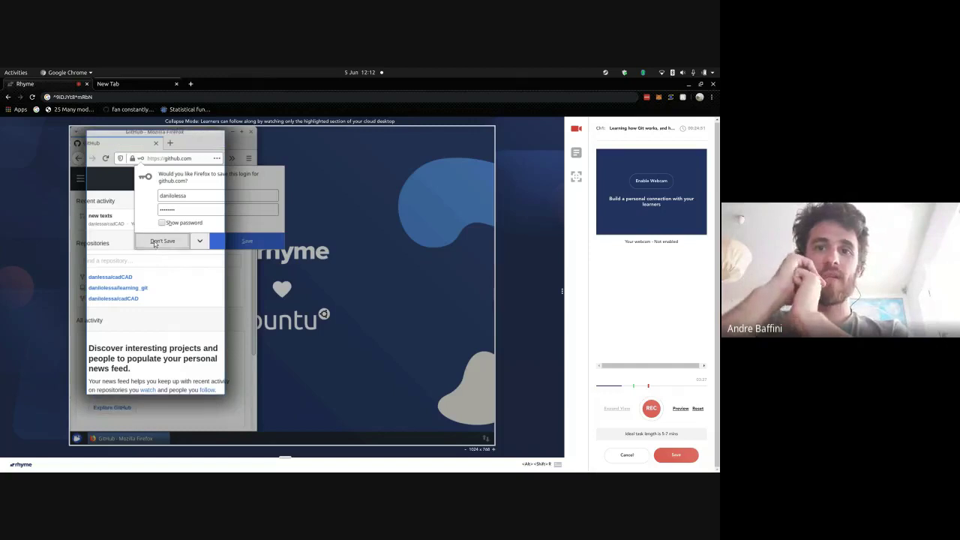
- Decline saving the login and open the learning_git repository, which shows a 404 page
click(160, 241)
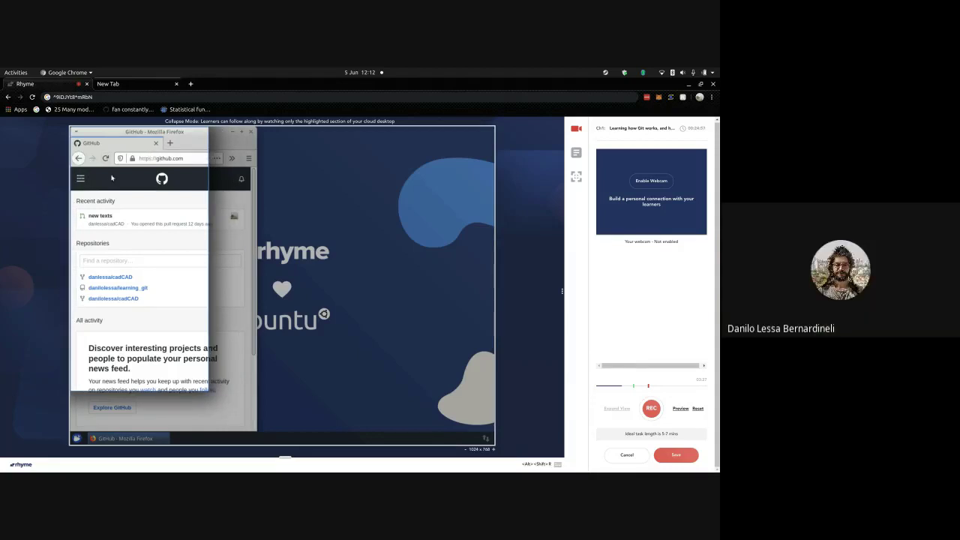
click(81, 180)
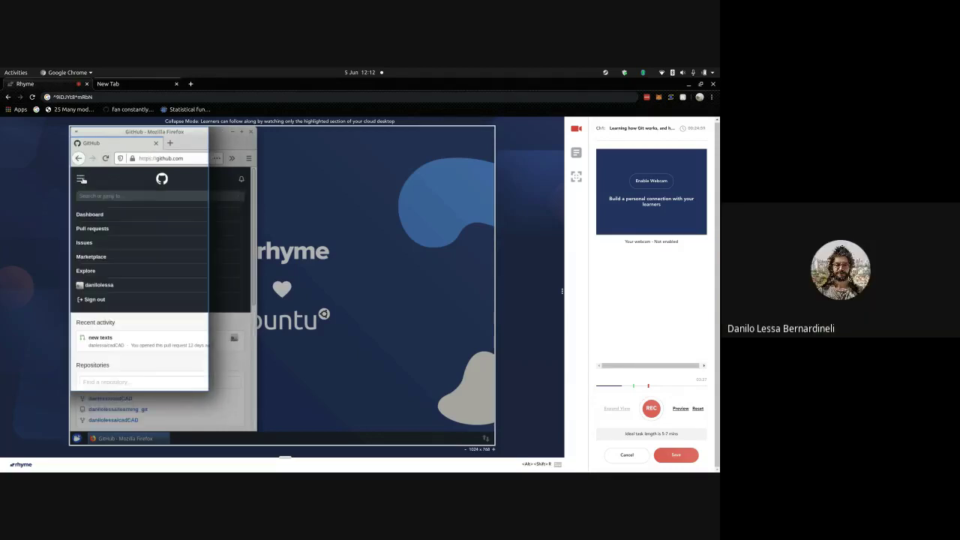
click(81, 179)
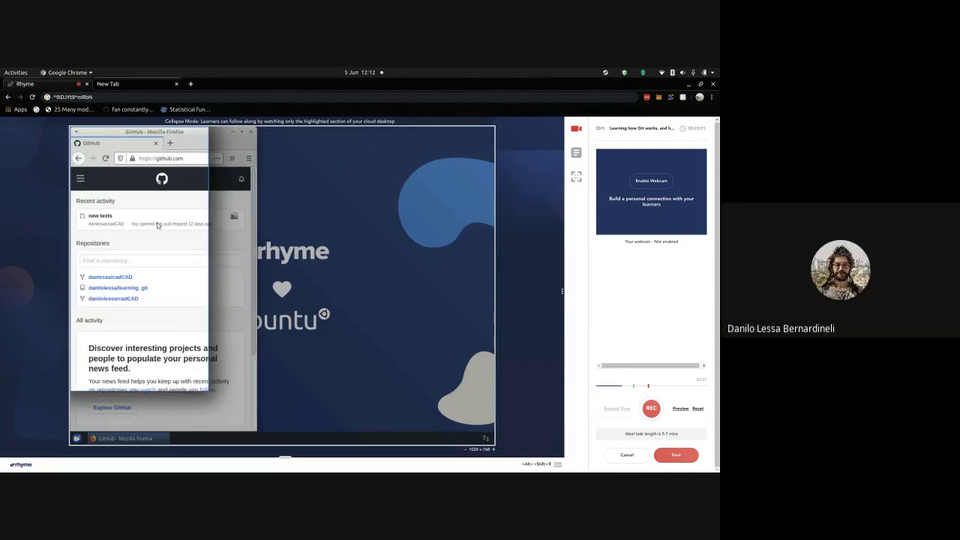
click(133, 288)
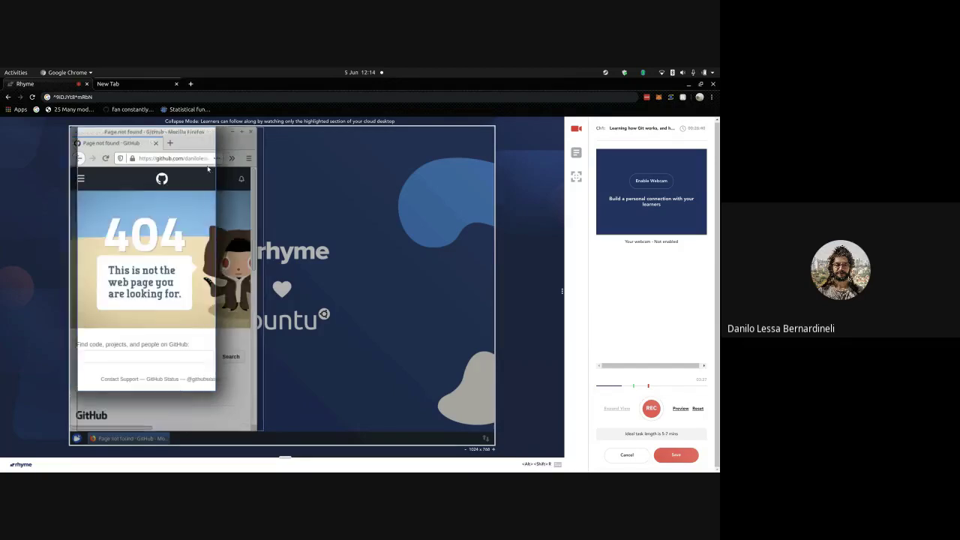
- Move Firefox toward the desktop centre and reload to get back to the GitHub dashboard
drag(208, 168, 341, 152)
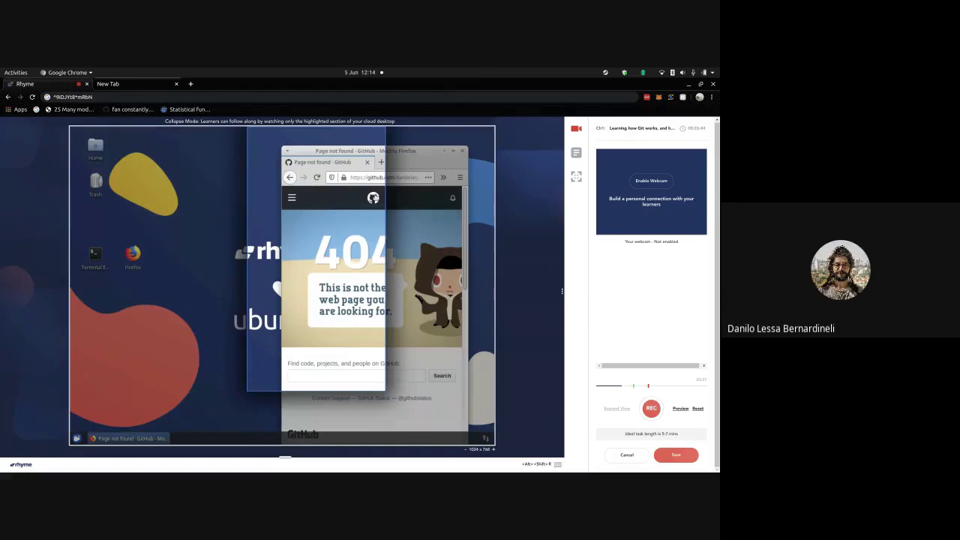
key(F5)
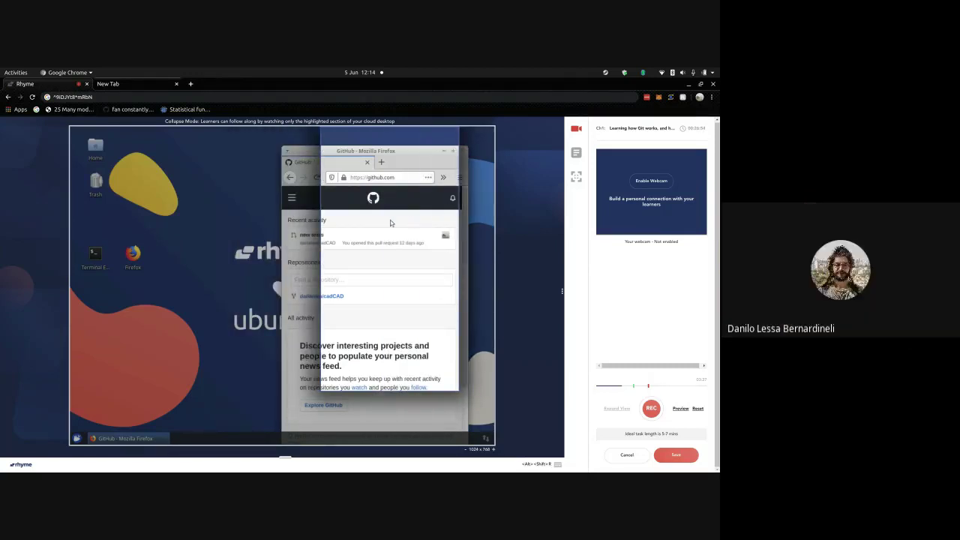
scroll(390, 220, down, 2)
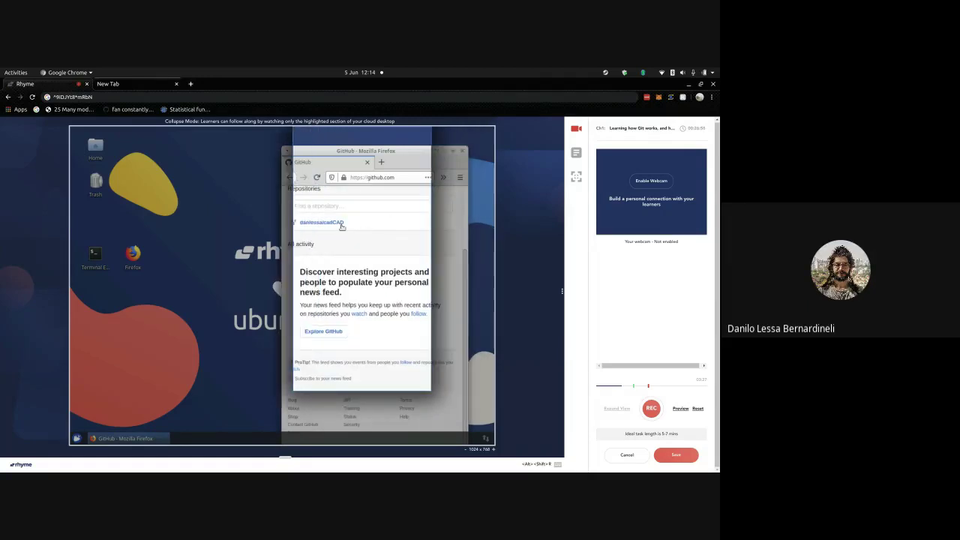
scroll(312, 201, up, 2)
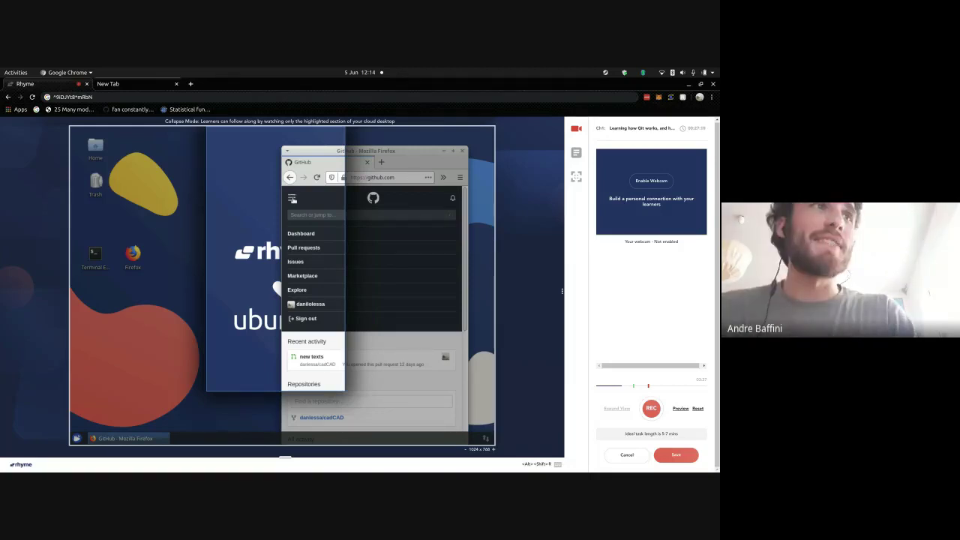
click(294, 198)
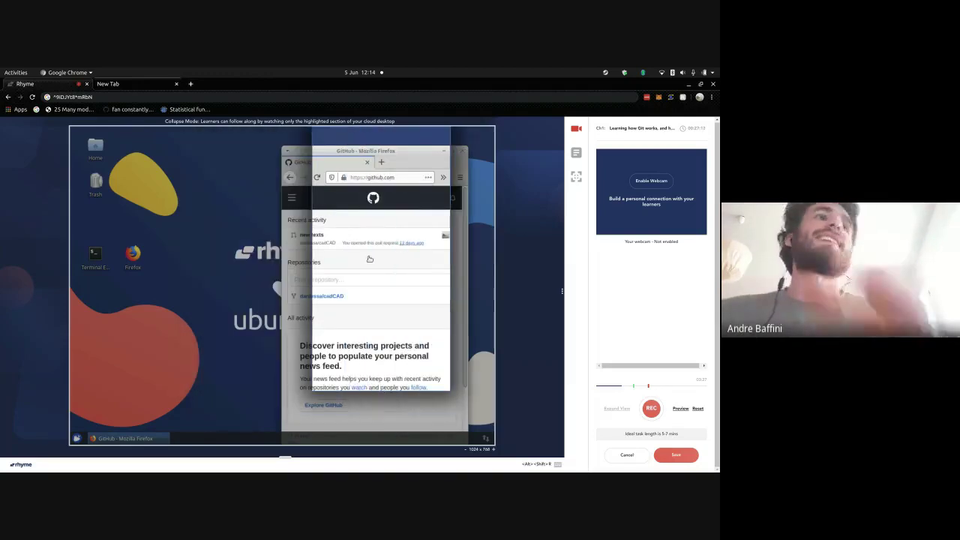
scroll(373, 273, down, 3)
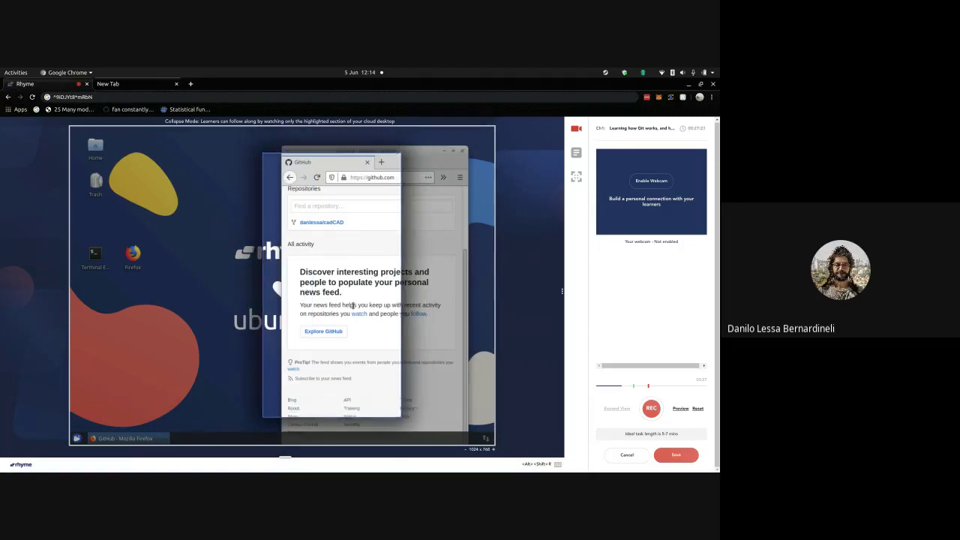
scroll(353, 305, up, 3)
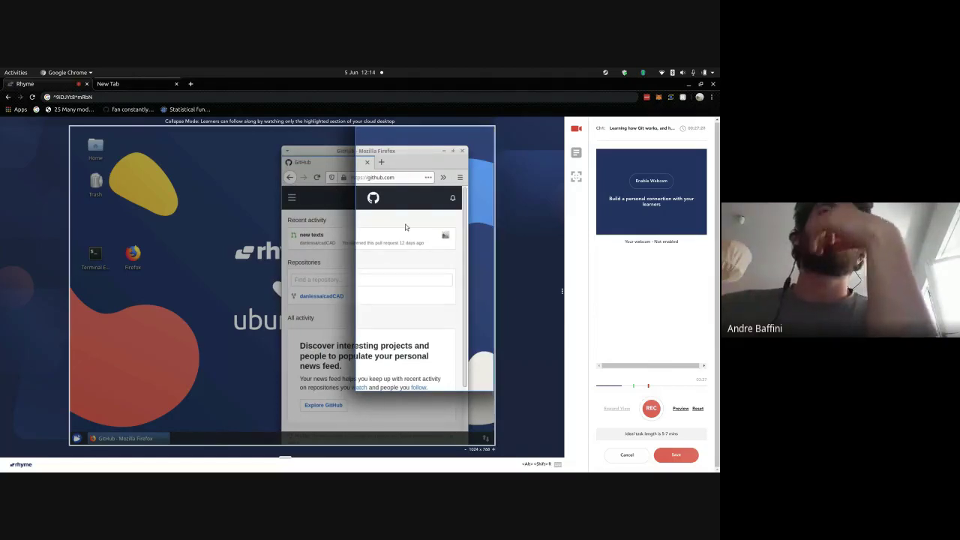
- Zoom the GitHub page out and back in, then open a fresh browser tab
key(ctrl+minus)
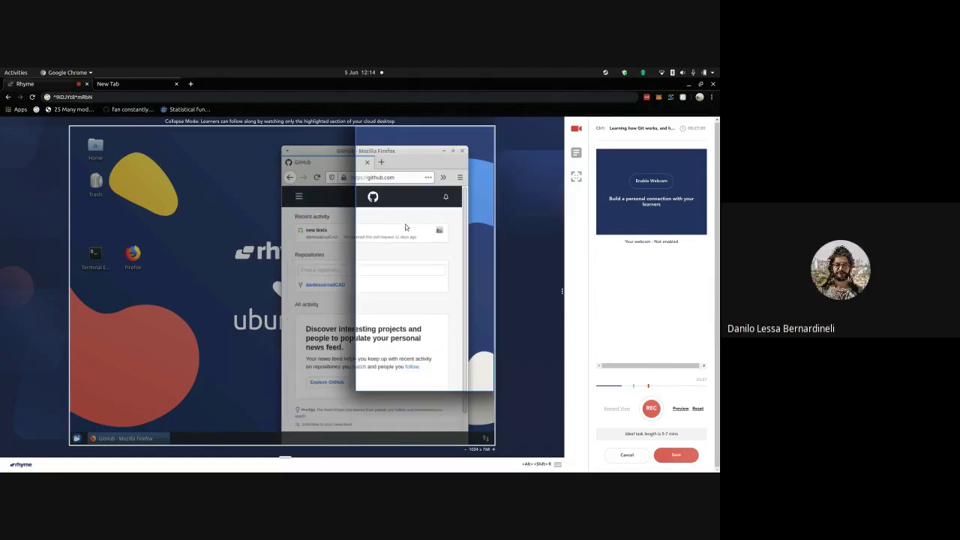
key(ctrl+minus)
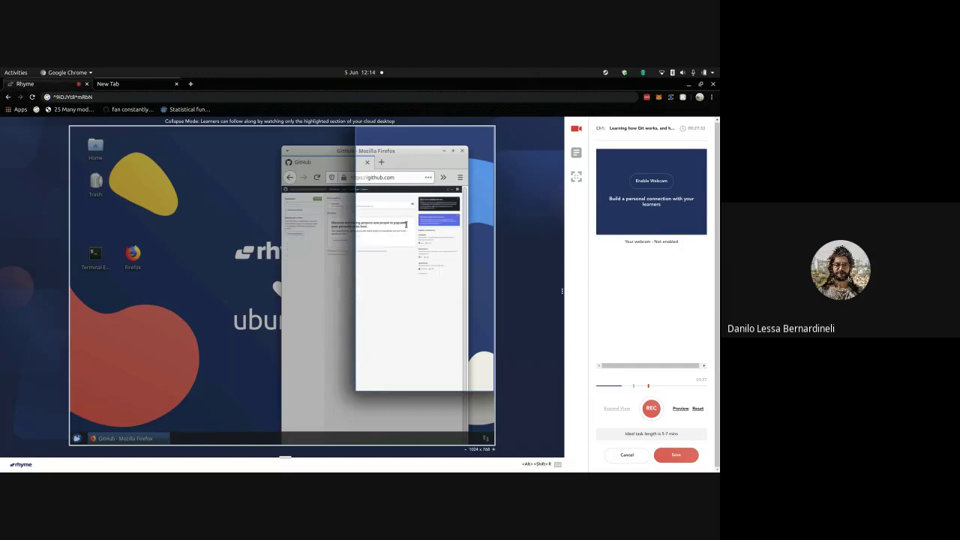
key(ctrl+plus)
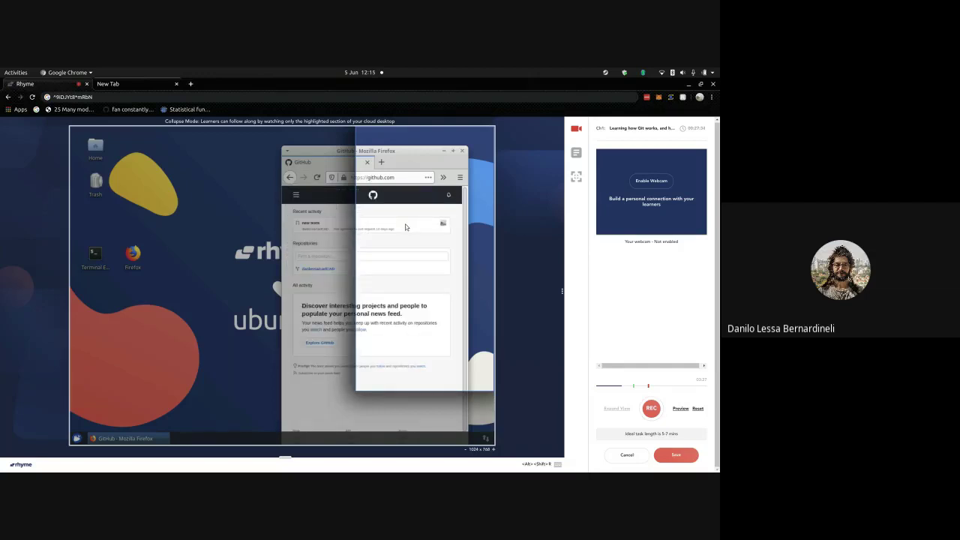
key(ctrl+minus)
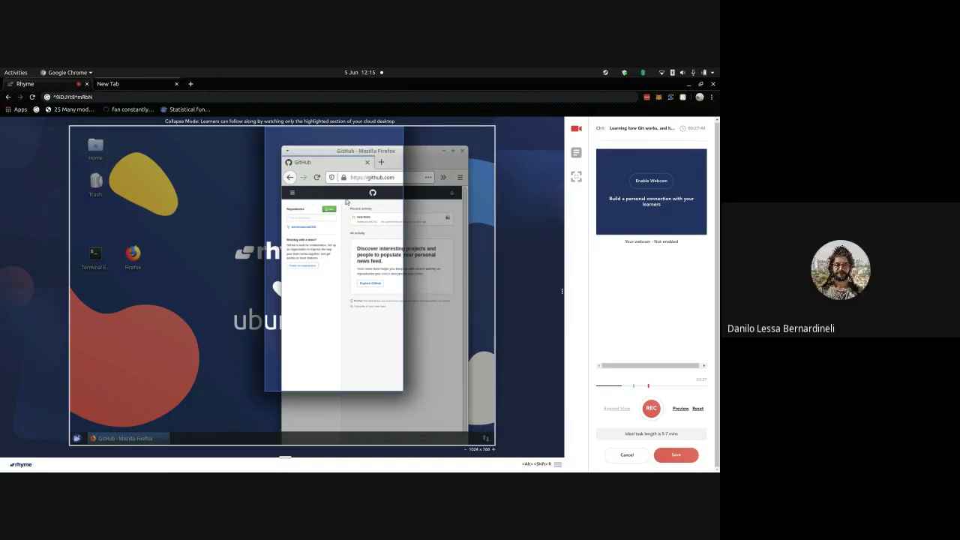
key(ctrl+plus)
key(ctrl+plus)
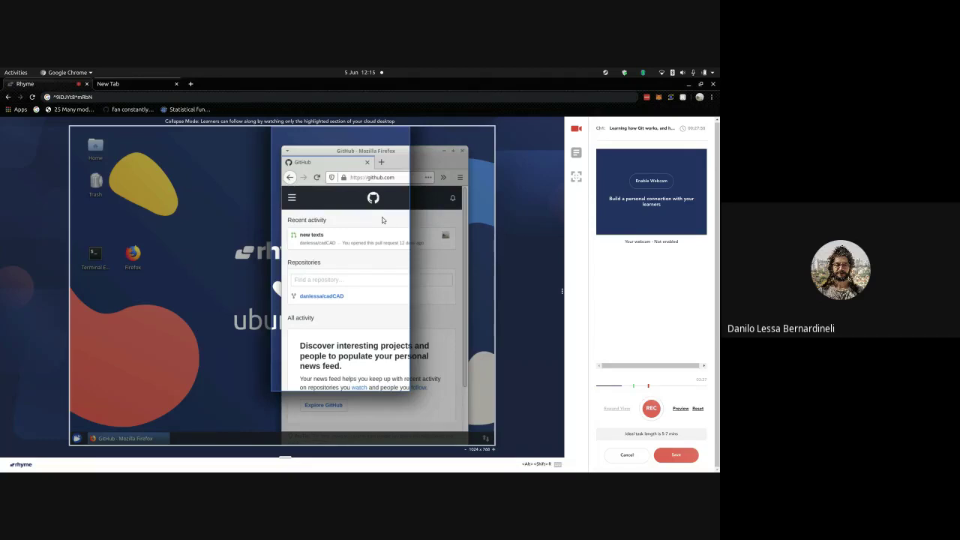
click(381, 166)
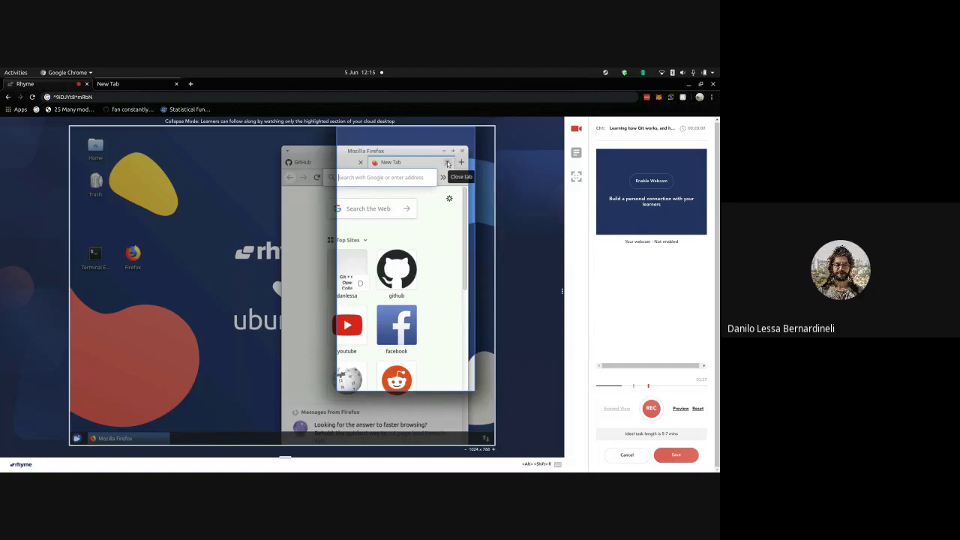
- Close the extra tab, maximize Firefox, and replace the GitHub tab with a blank new tab
click(448, 163)
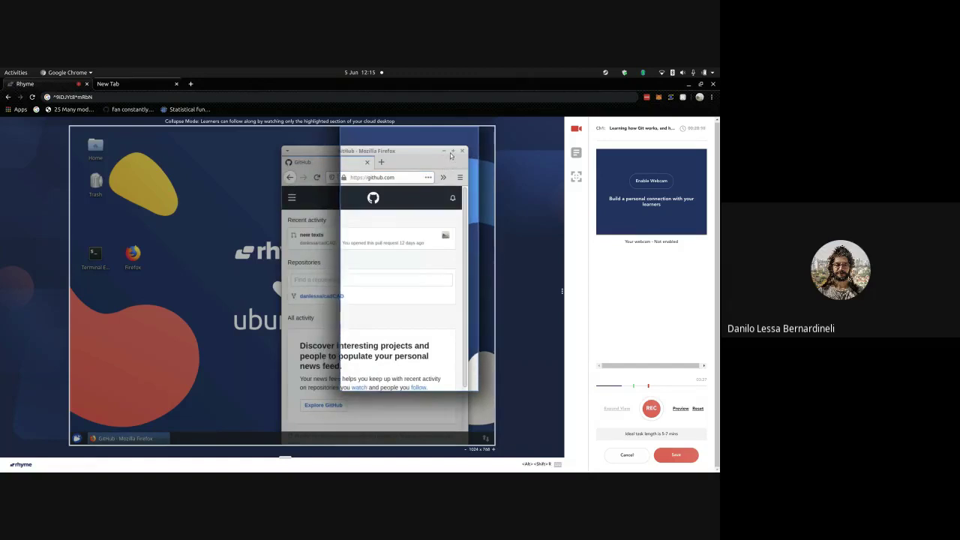
double_click(404, 166)
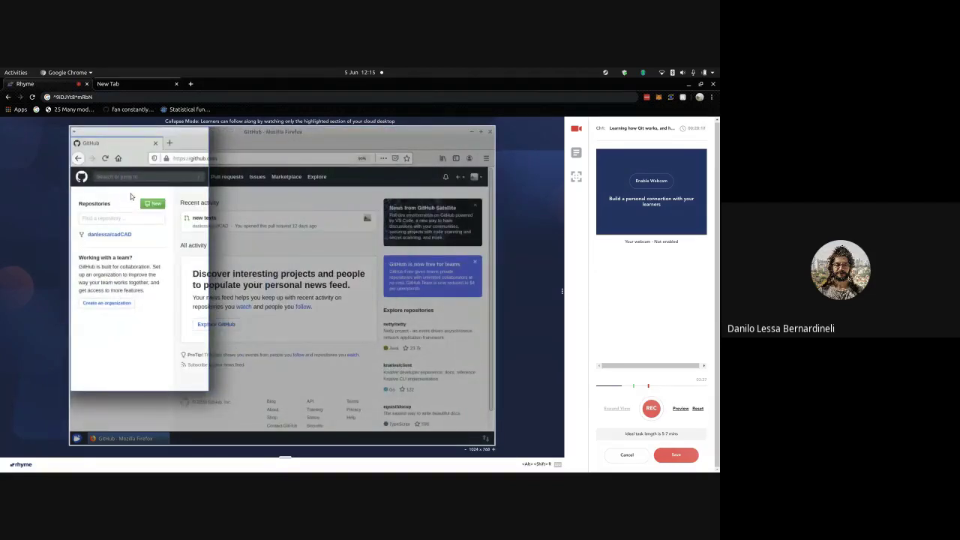
click(169, 144)
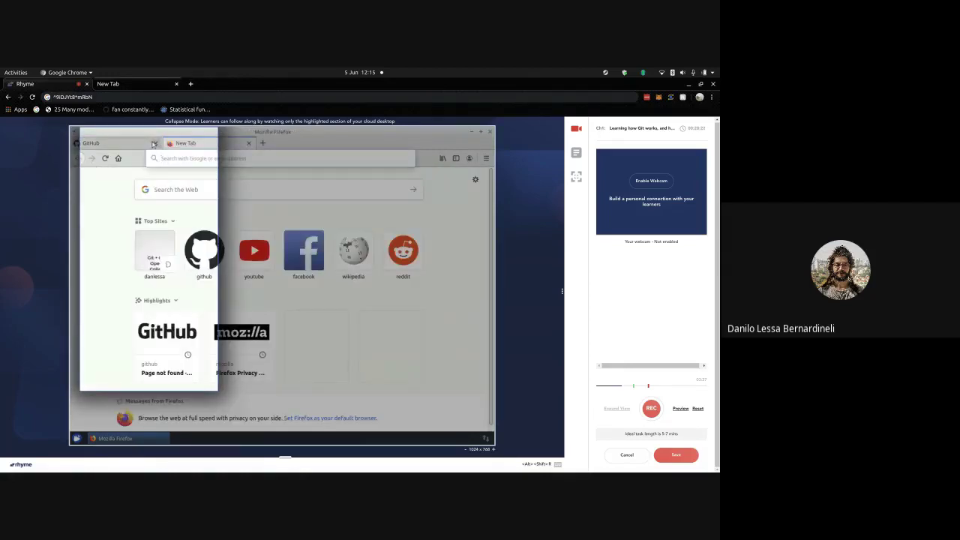
click(153, 143)
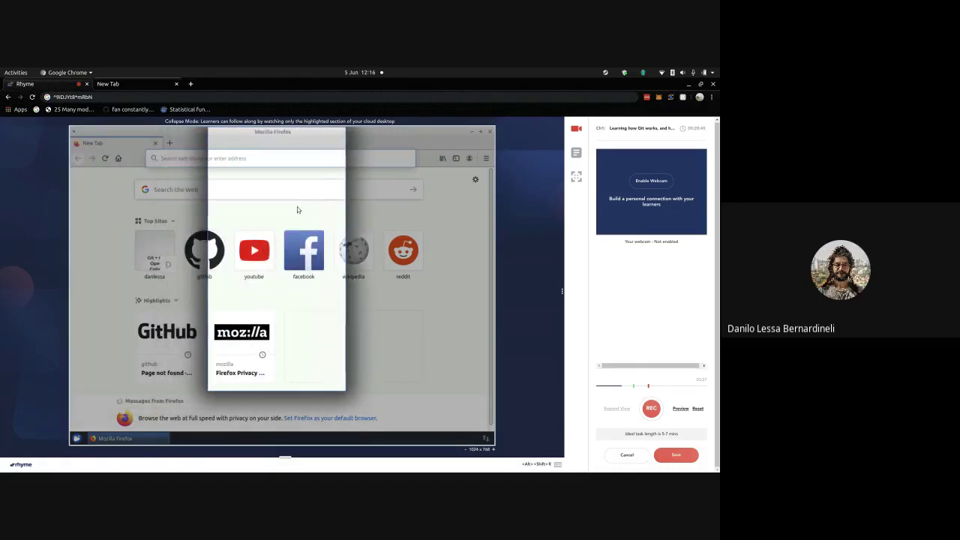
- Start the lesson recording, load github.com after fixing a typo, and begin a new repository
key(alt+shift+r)
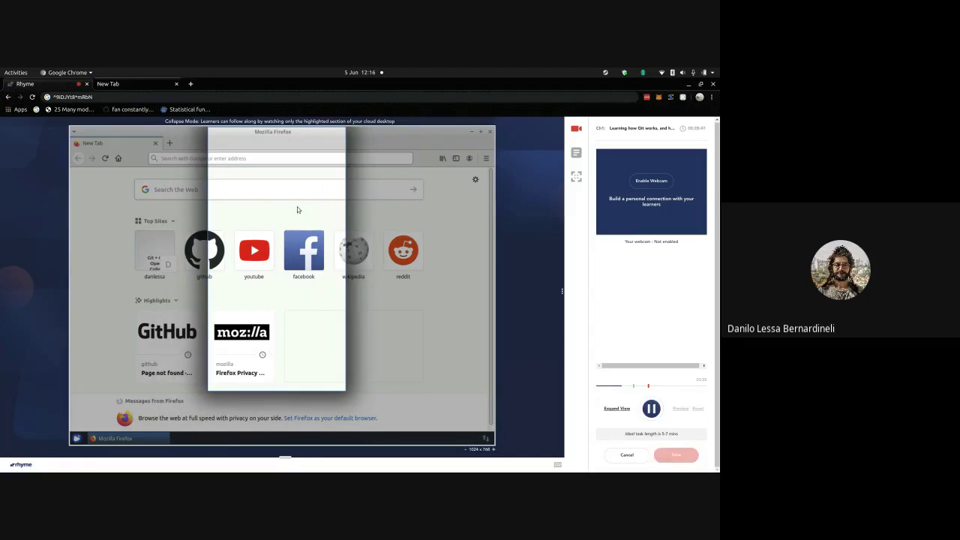
click(296, 159)
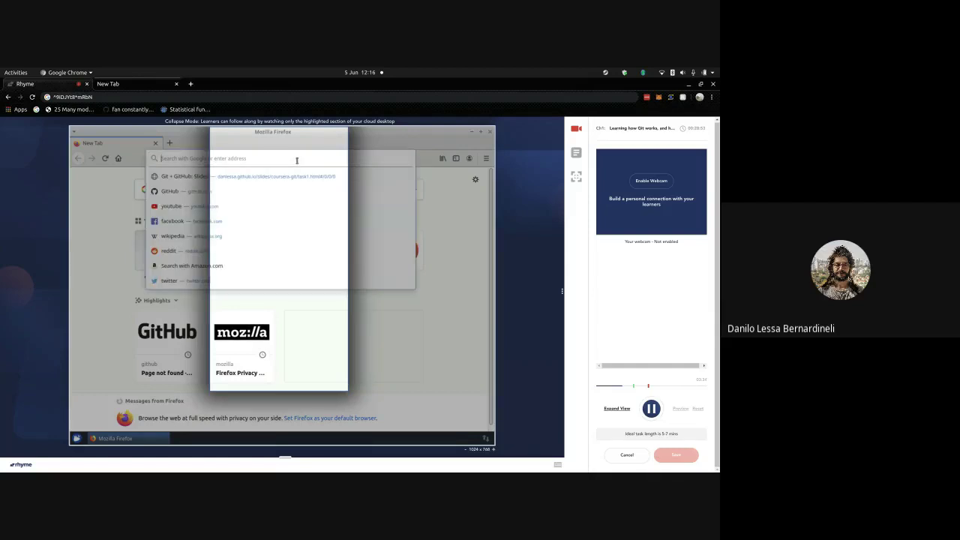
text(github.com)
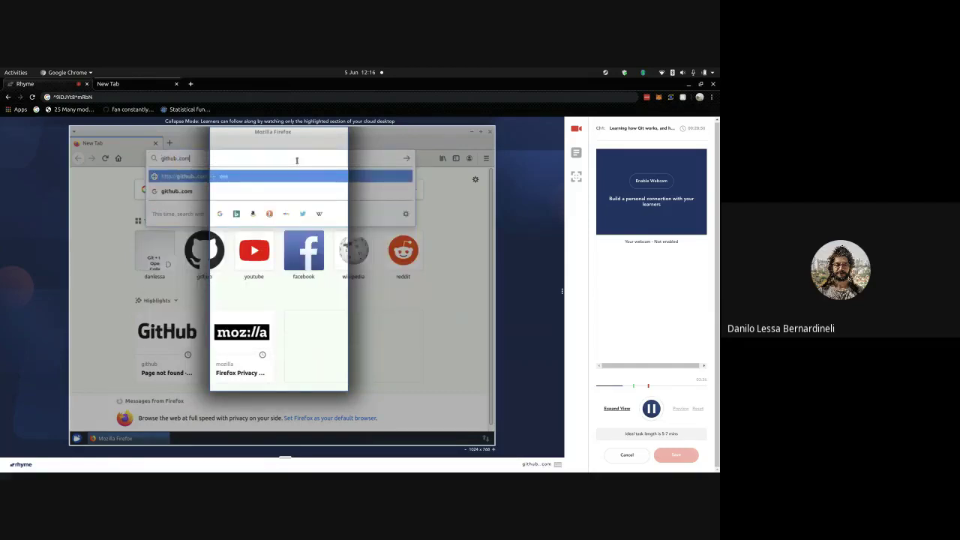
key(Return)
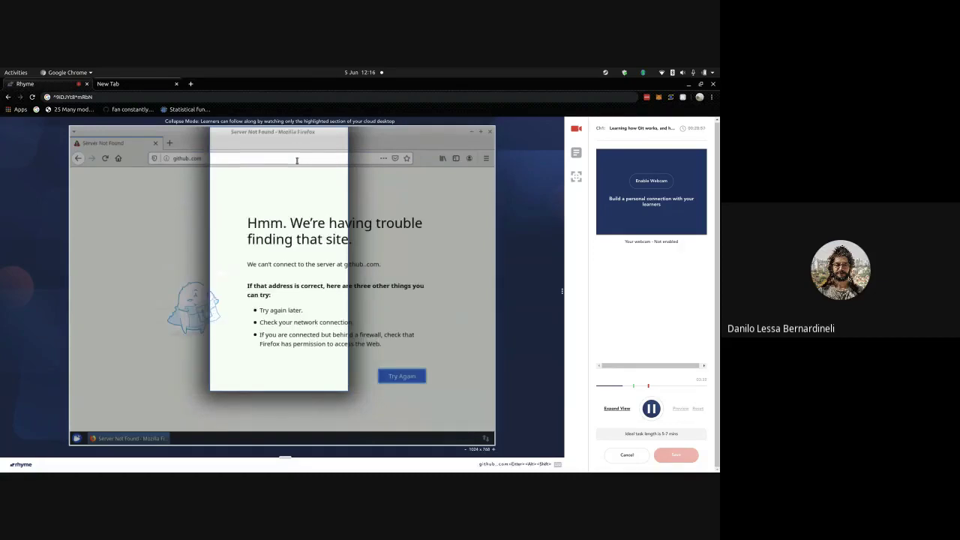
key(alt+shift+r)
click(296, 159)
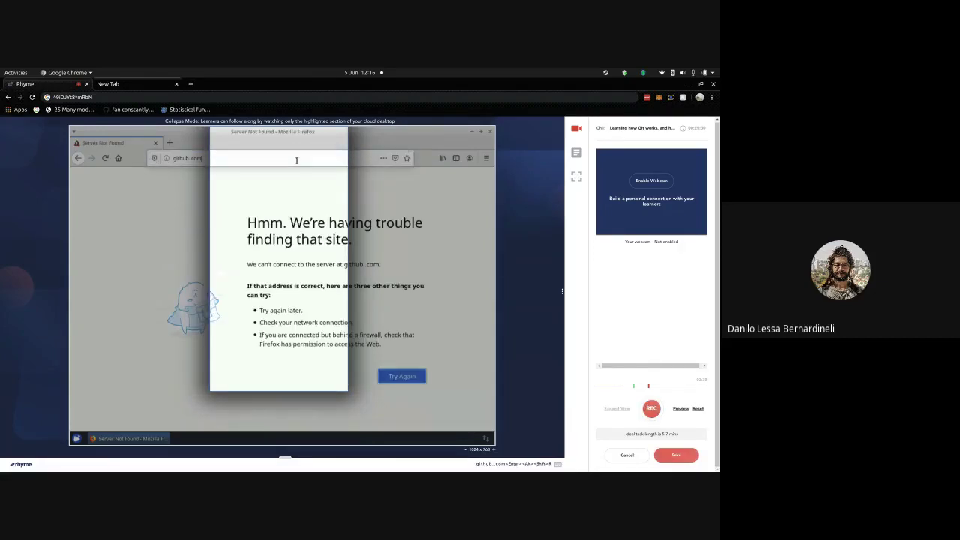
text(githu)
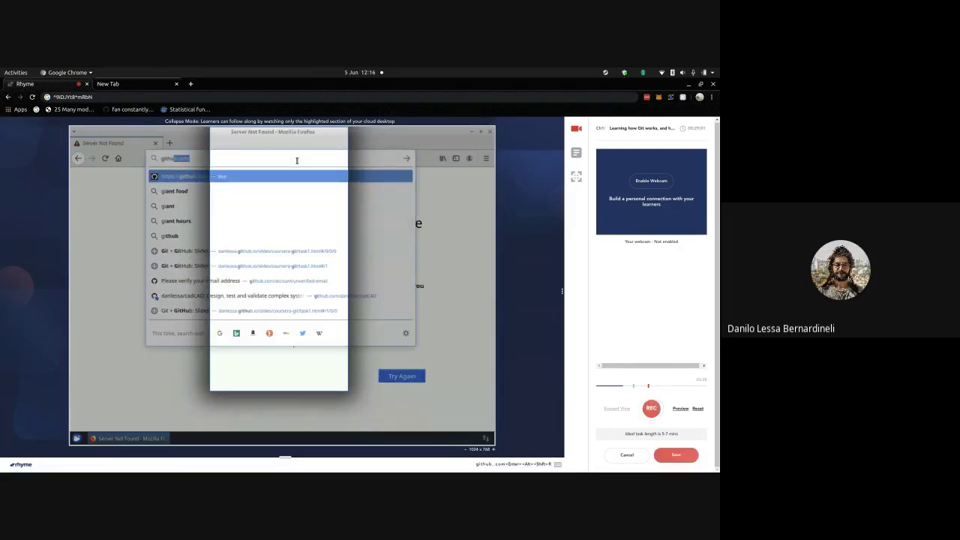
key(Return)
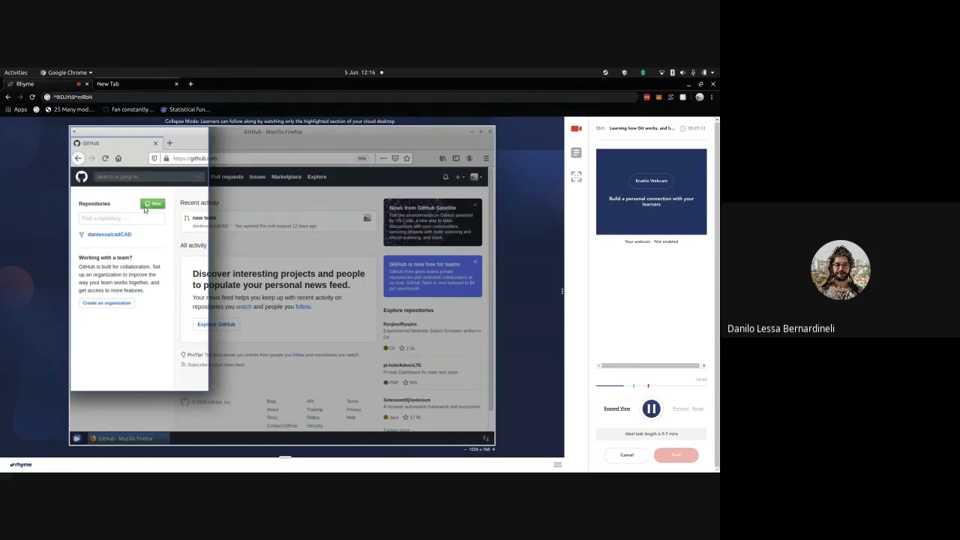
click(150, 205)
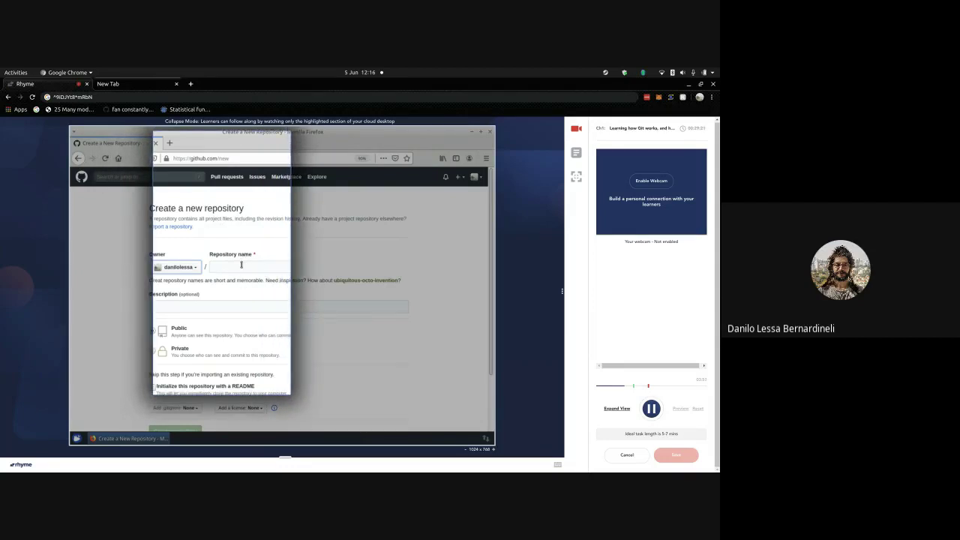
- Name the repository learning_git with description 'repo for learning how to use git'
click(241, 265)
text(learning_git)
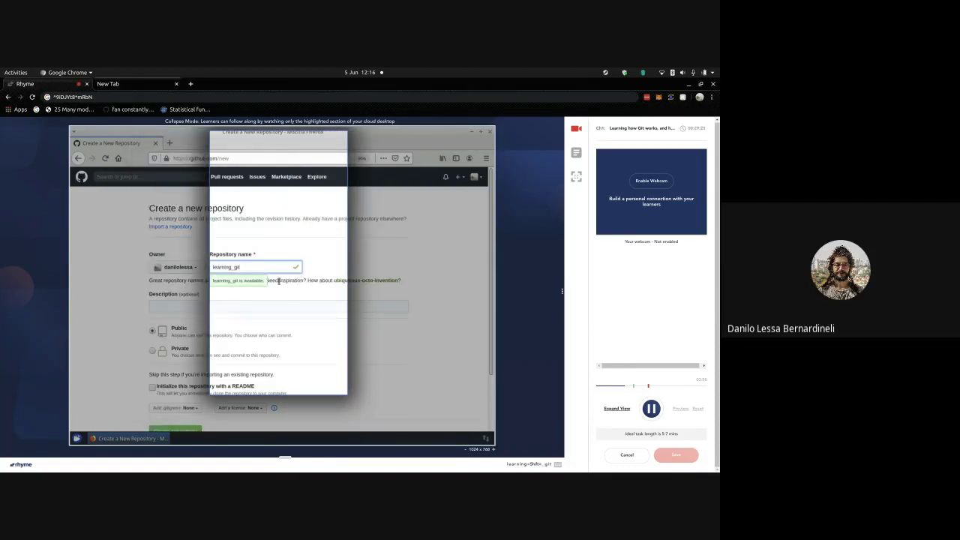
click(221, 303)
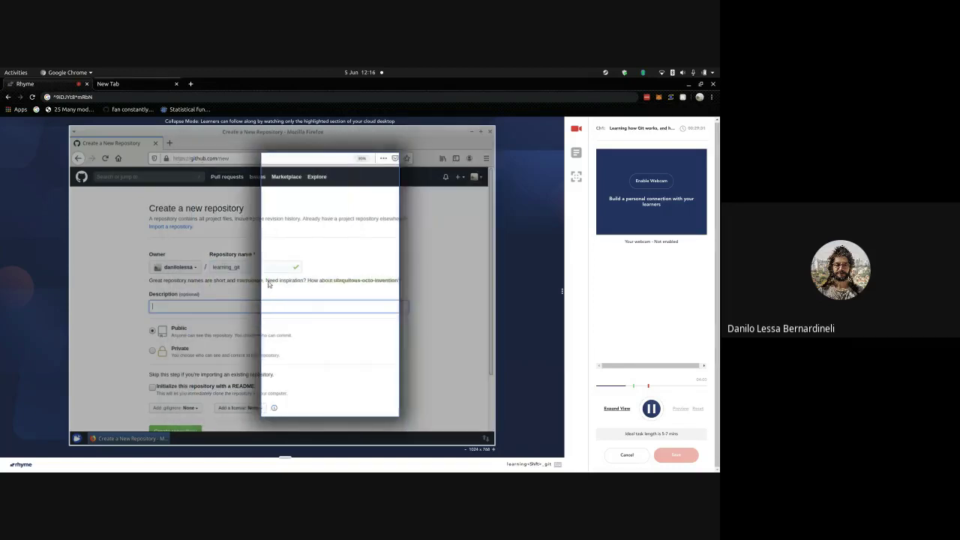
text(repo)
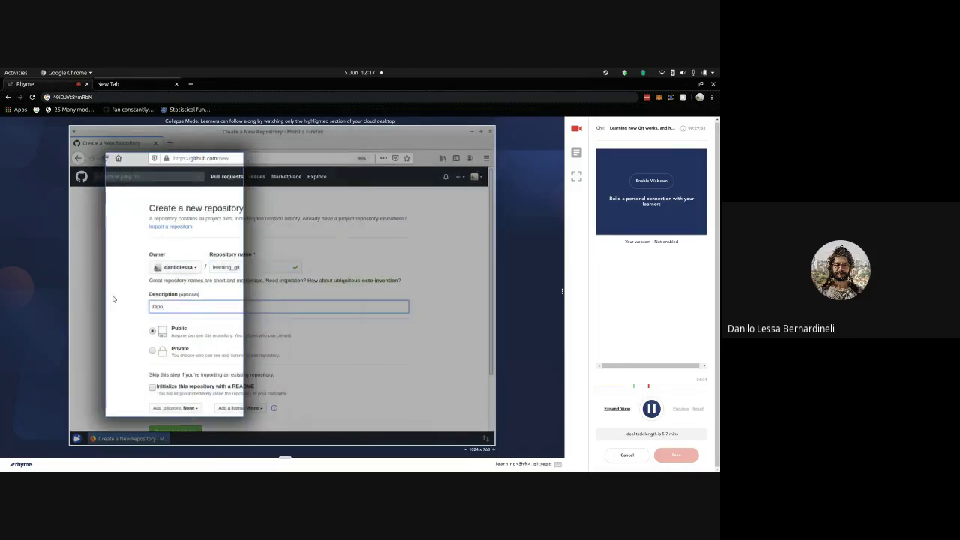
text( for learning t)
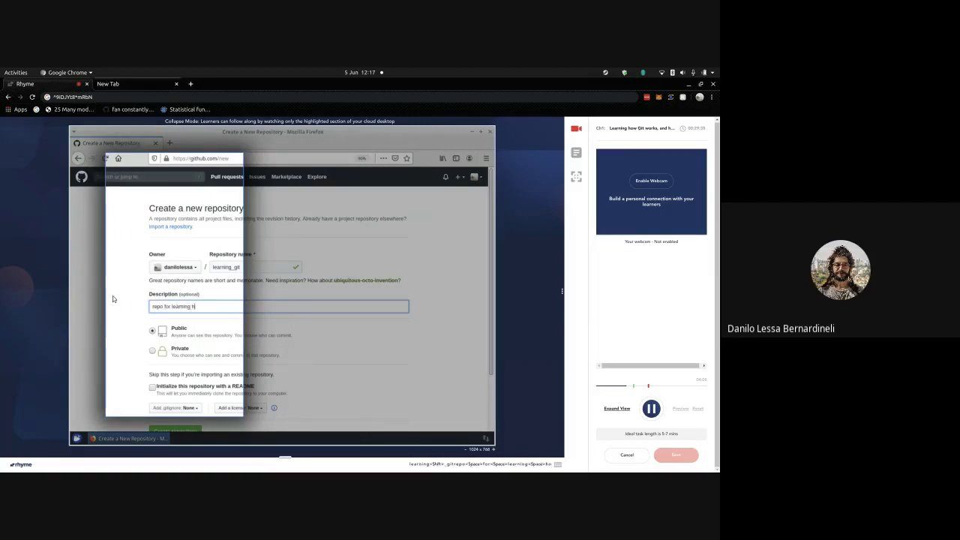
text(ow to use git)
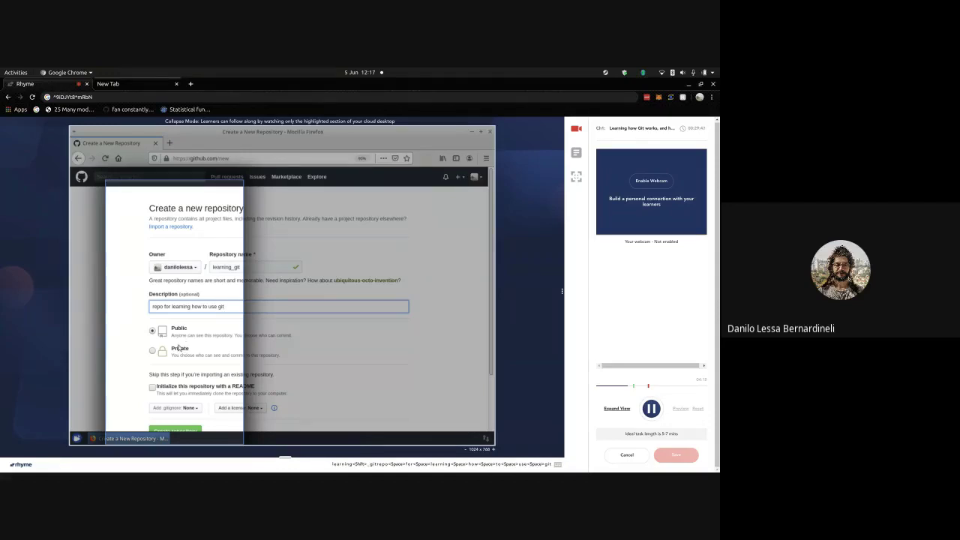
- Initialize with a README, leave the license at None, and create the repository
scroll(198, 345, down, 2)
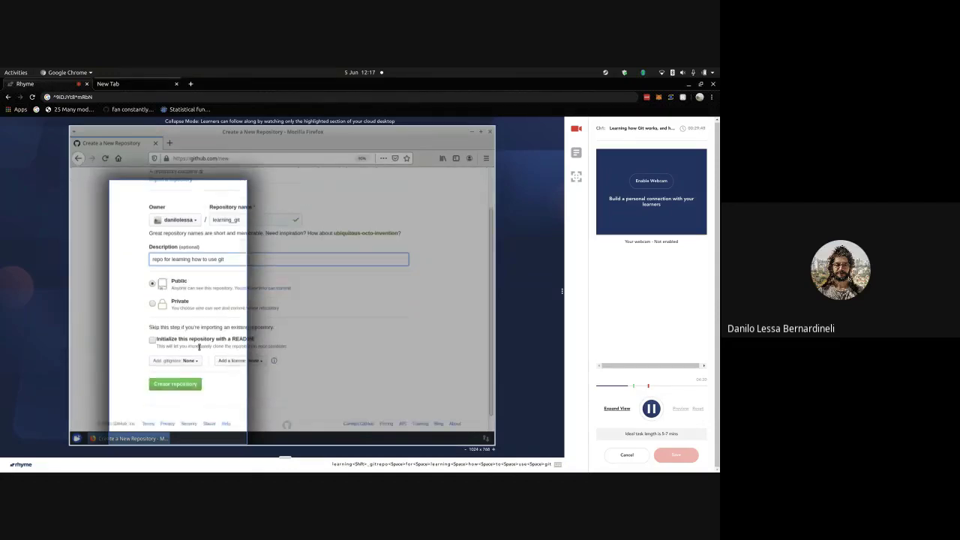
scroll(198, 345, down, 1)
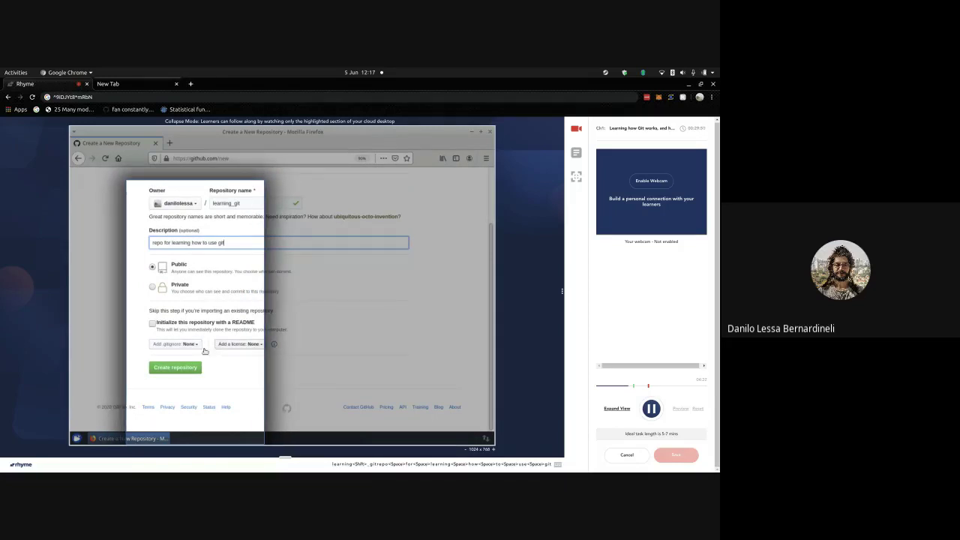
click(152, 323)
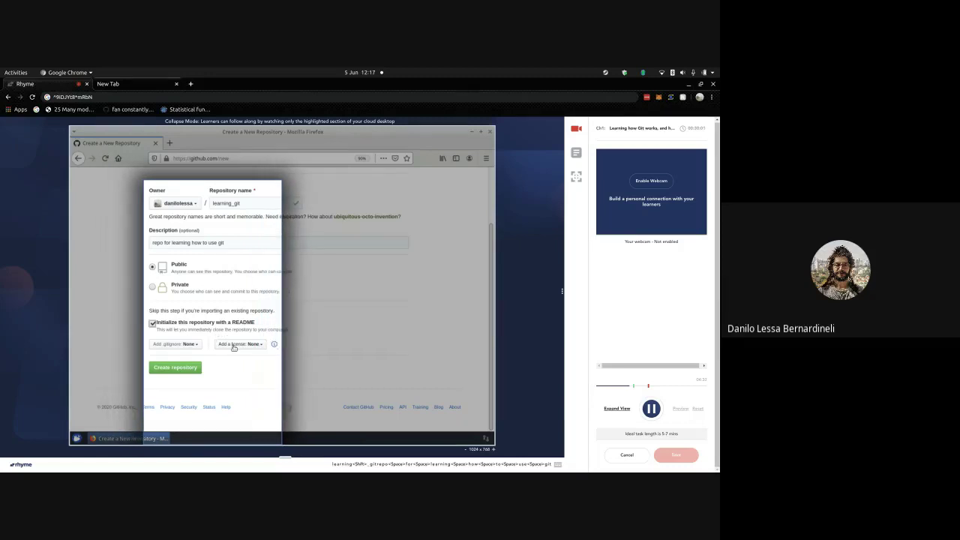
click(234, 347)
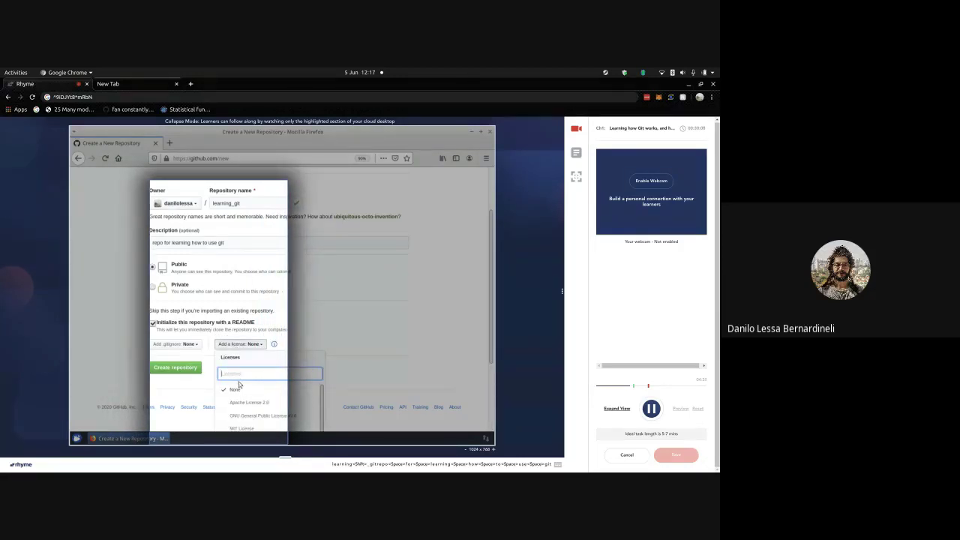
click(219, 344)
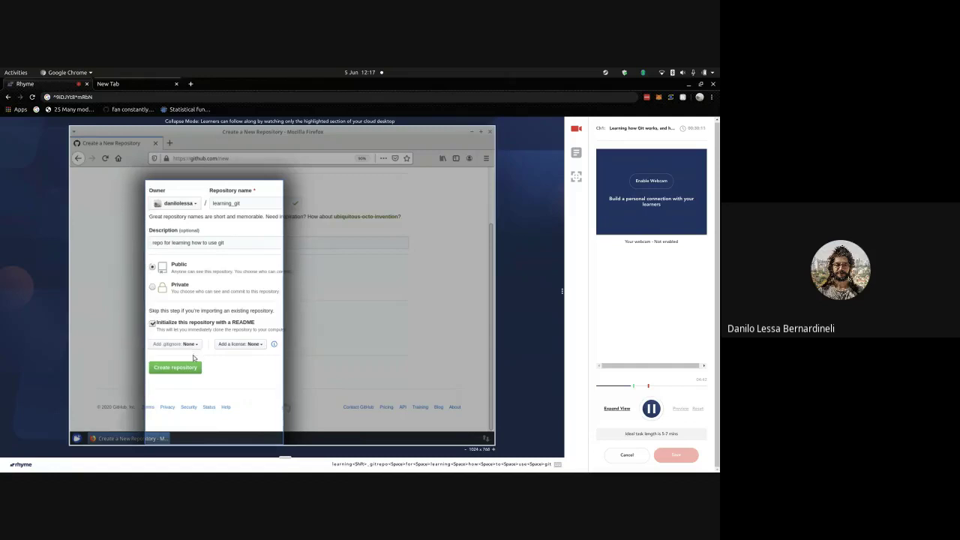
click(184, 365)
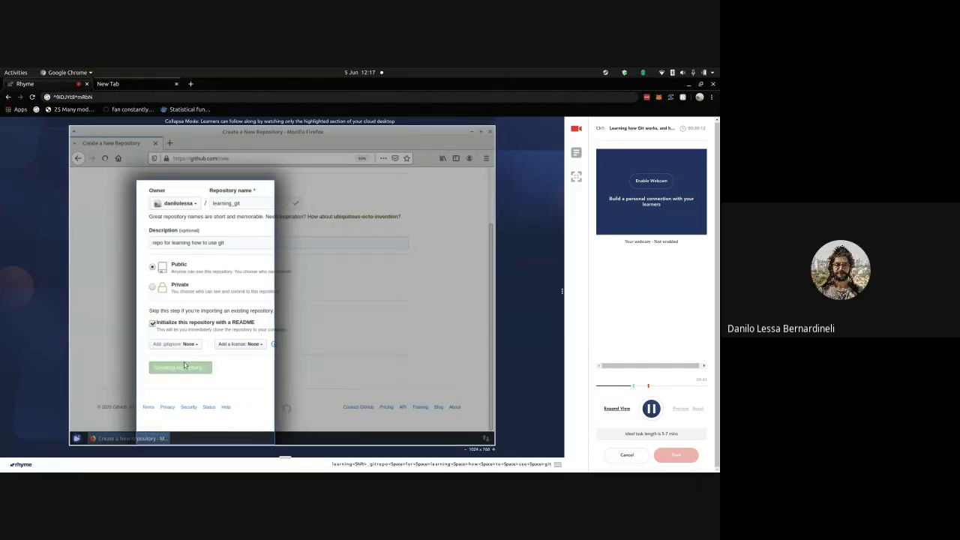
key(alt+shift+r)
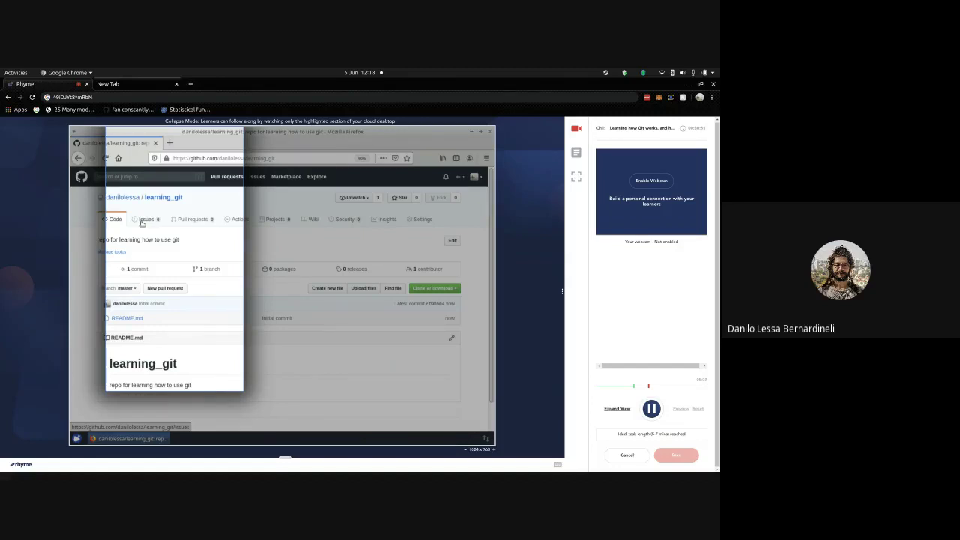
- Toggle the task recording with Alt+Shift while narrating over the learning_git repository page
key(alt+shift)
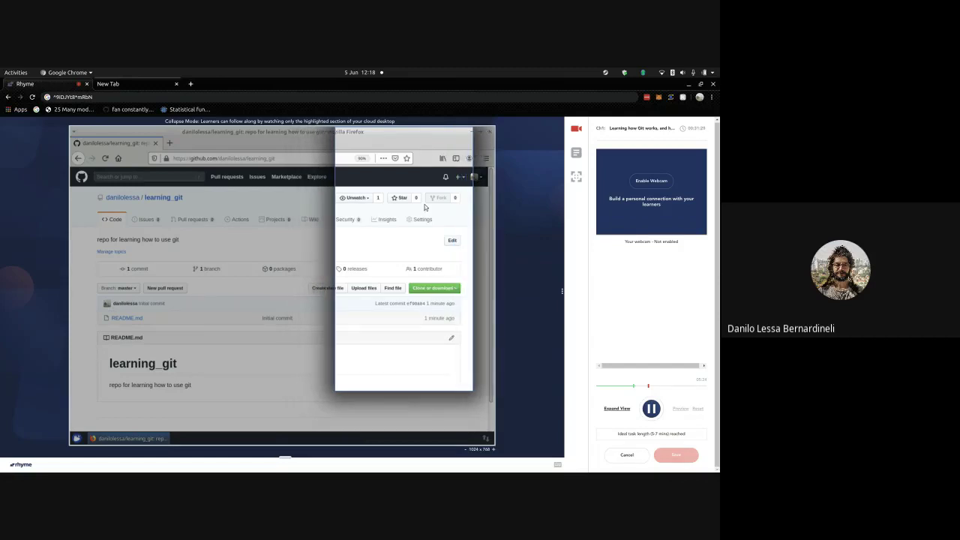
key(alt+shift)
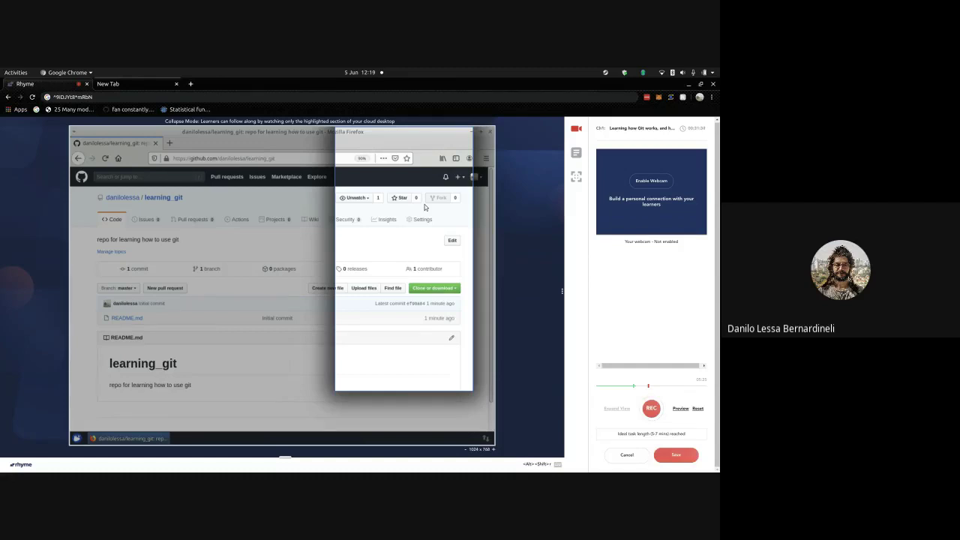
key(alt+shift)
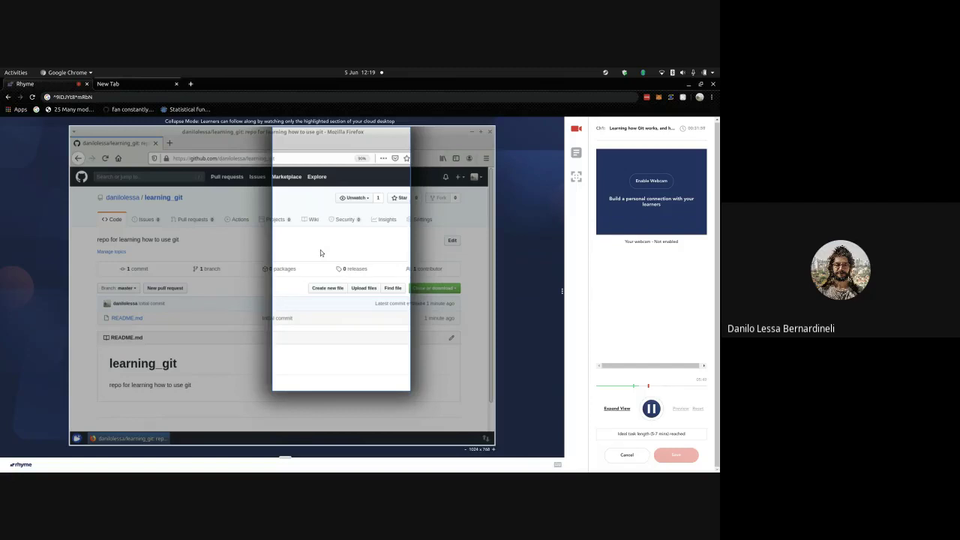
key(alt+shift)
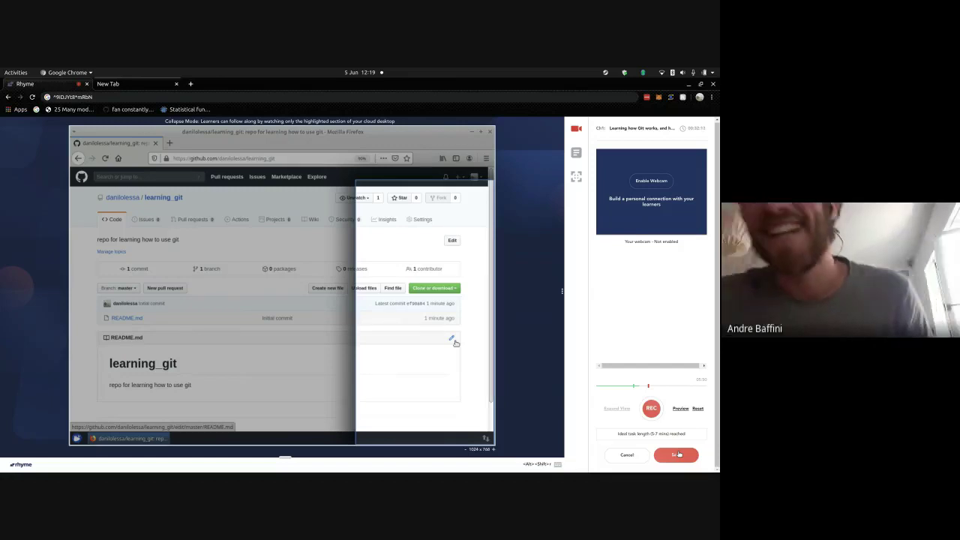
- Save the 'Git + GitHub for Open Source Collaboration' recording and close its Recording Details
click(677, 454)
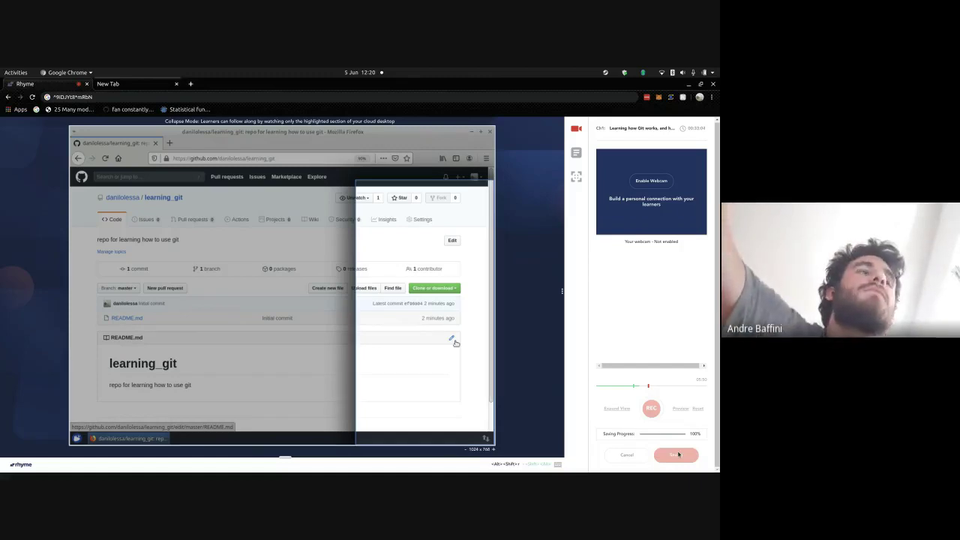
click(678, 455)
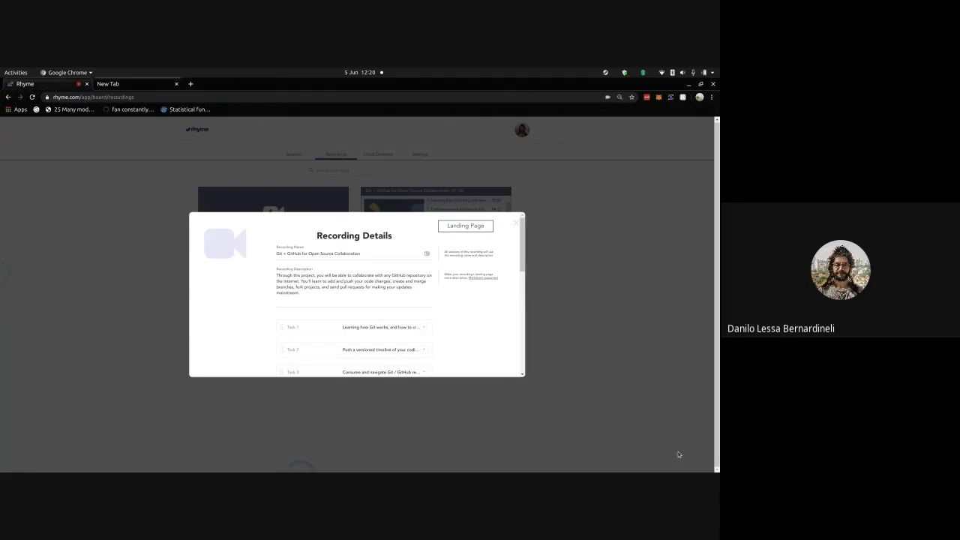
click(519, 223)
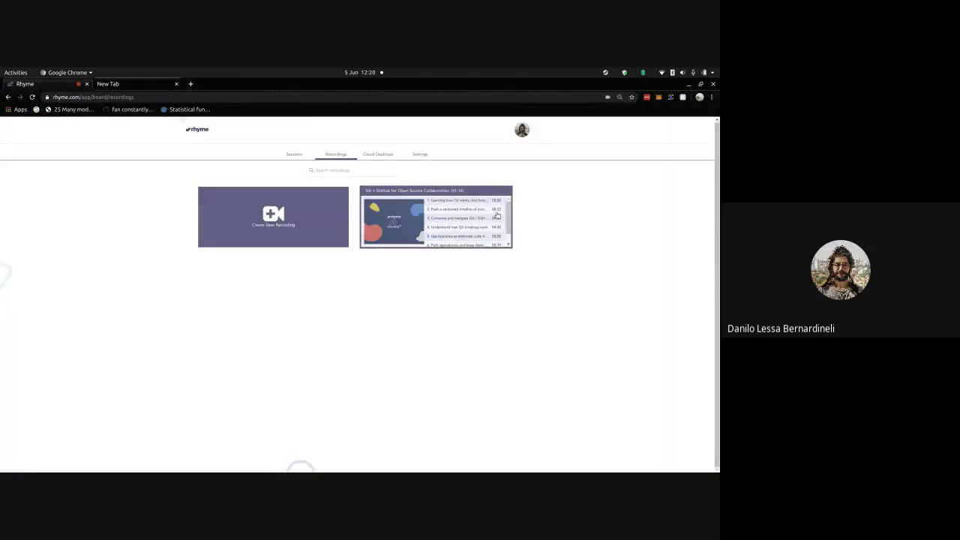
- Go to Dropbox Paper in a new tab and open the Network Data Science with NetworkX doc
click(132, 83)
text(p)
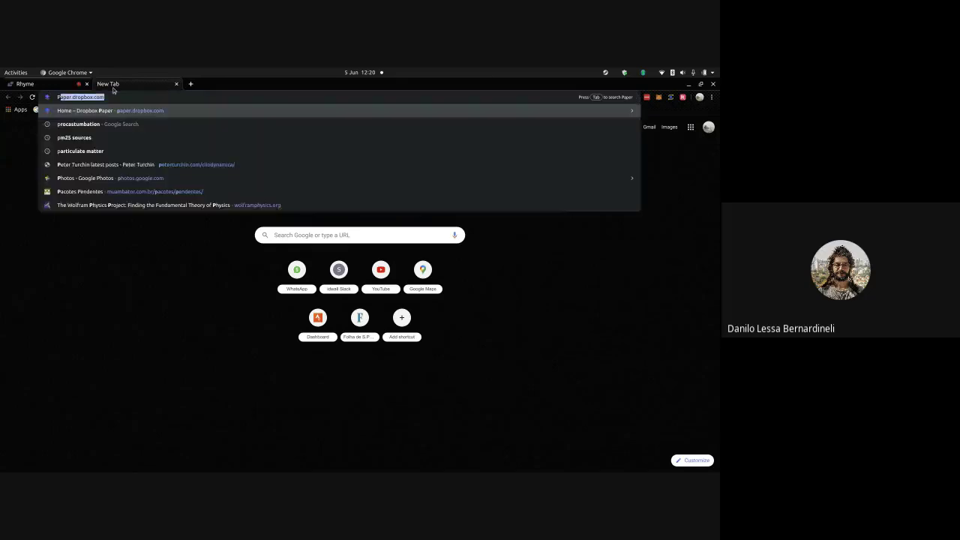
key(Return)
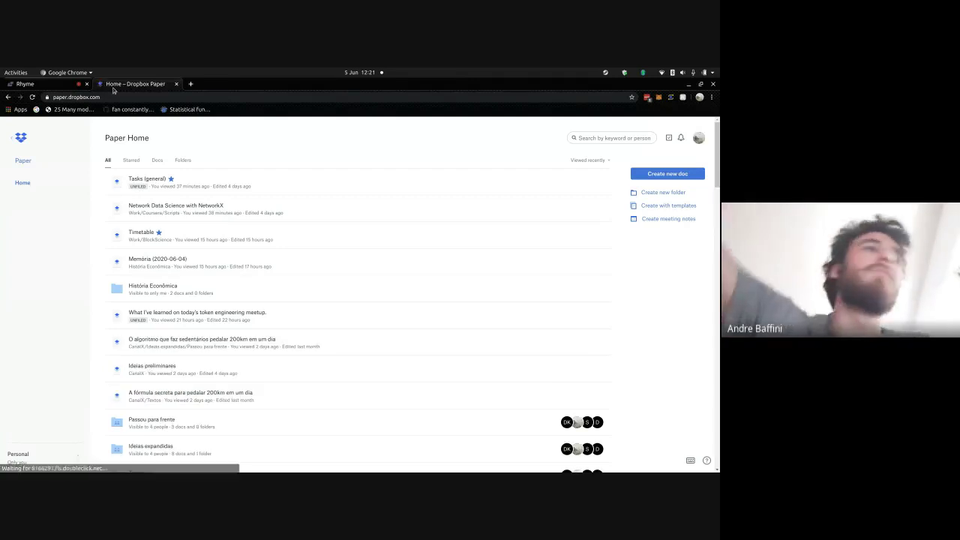
click(153, 208)
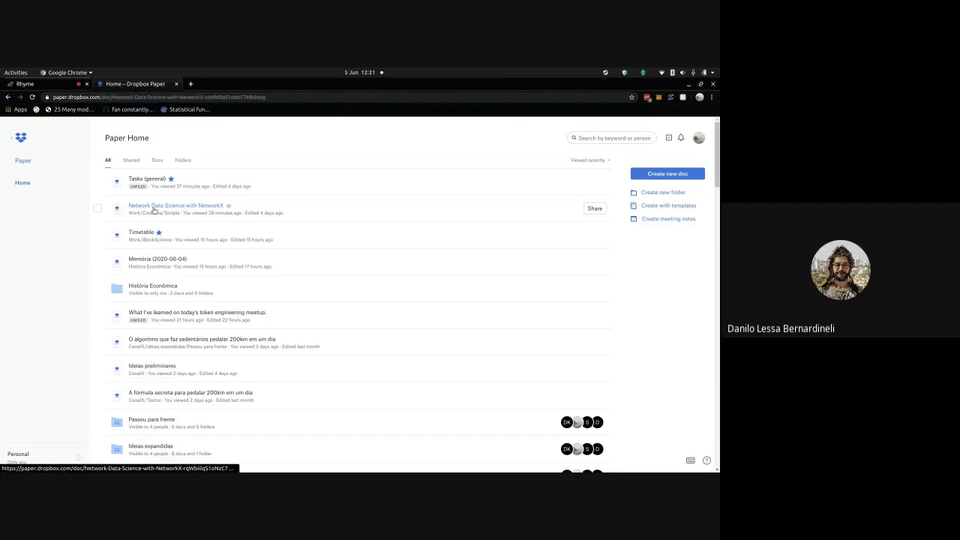
- Start a new Rhyme recording, then return to the Paper doc and select its title
click(21, 83)
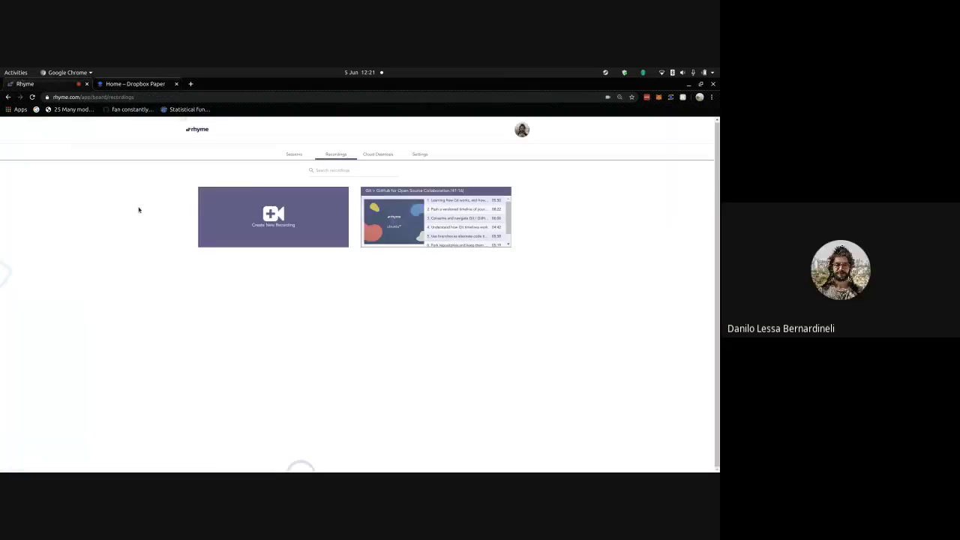
click(262, 205)
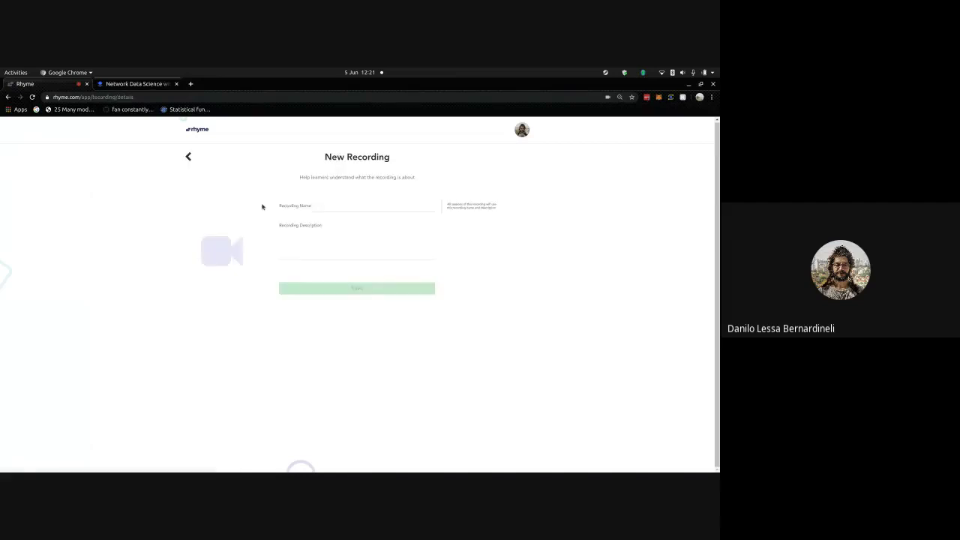
click(141, 83)
triple_click(393, 185)
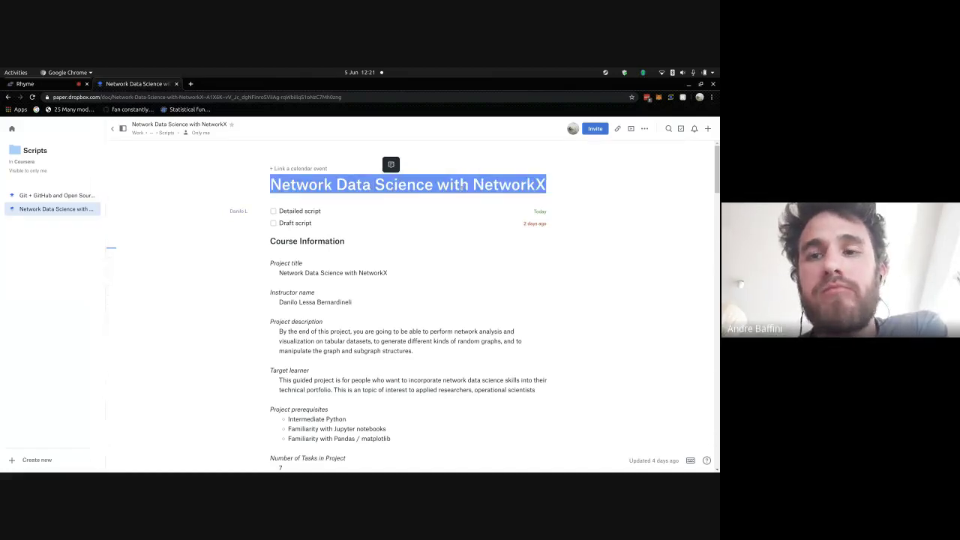
- Append 'and Python' to the document heading and select the full heading text
click(448, 184)
key(Left)
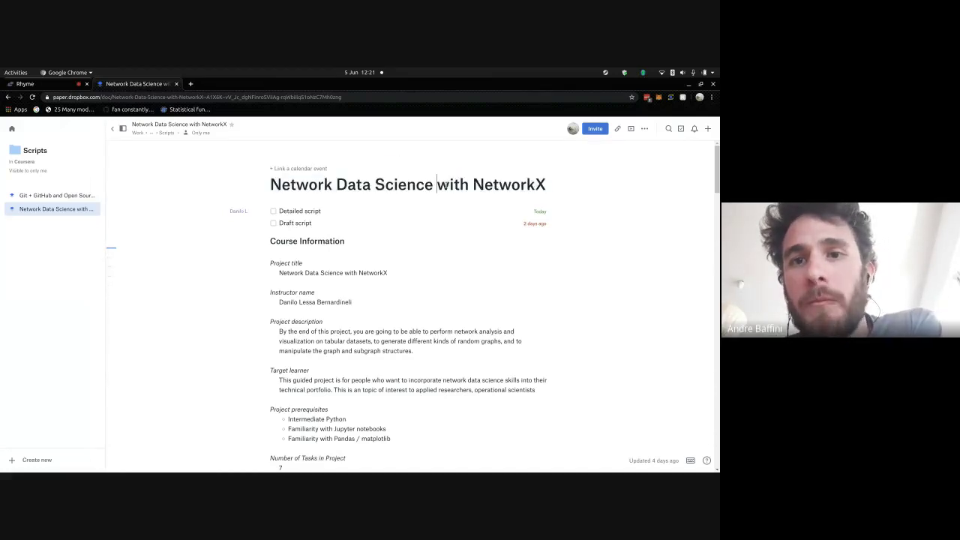
text(on Python)
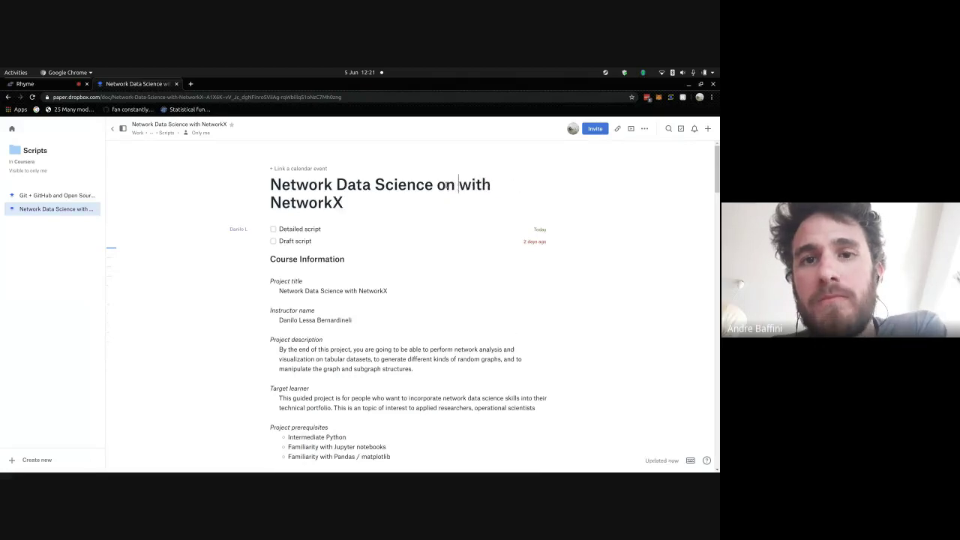
key(BackSpace)
key(BackSpace)
key(BackSpace)
key(BackSpace)
key(BackSpace)
key(BackSpace)
key(BackSpace)
key(BackSpace)
key(BackSpace)
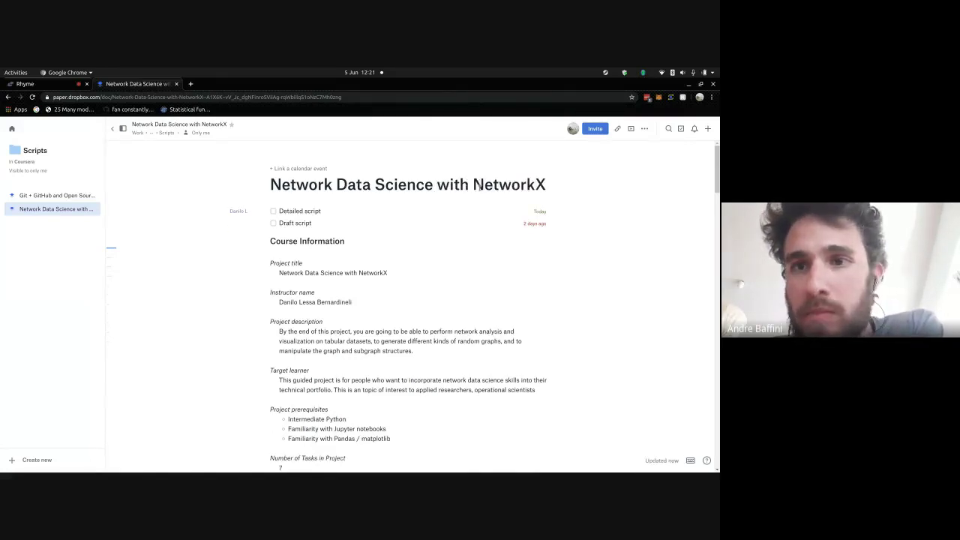
click(535, 184)
key(Right)
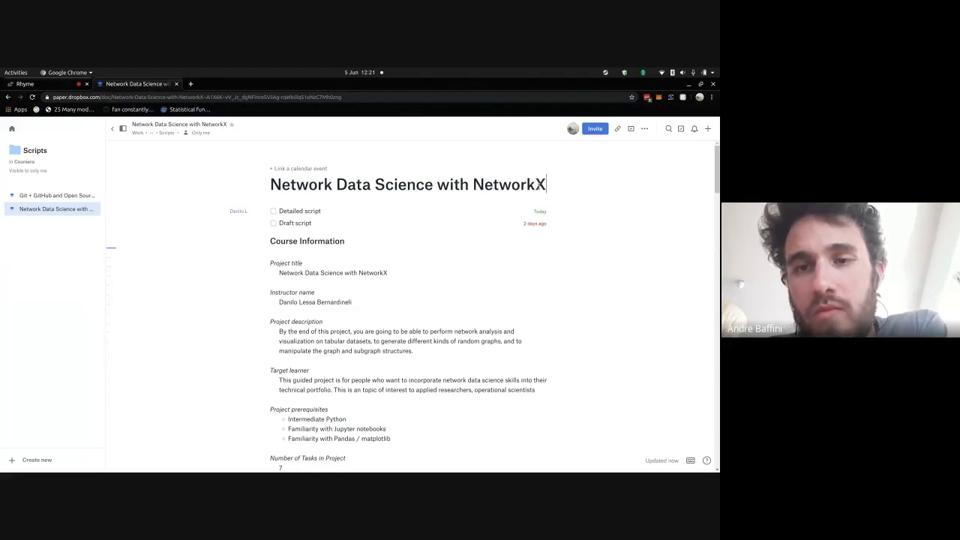
text(and Python)
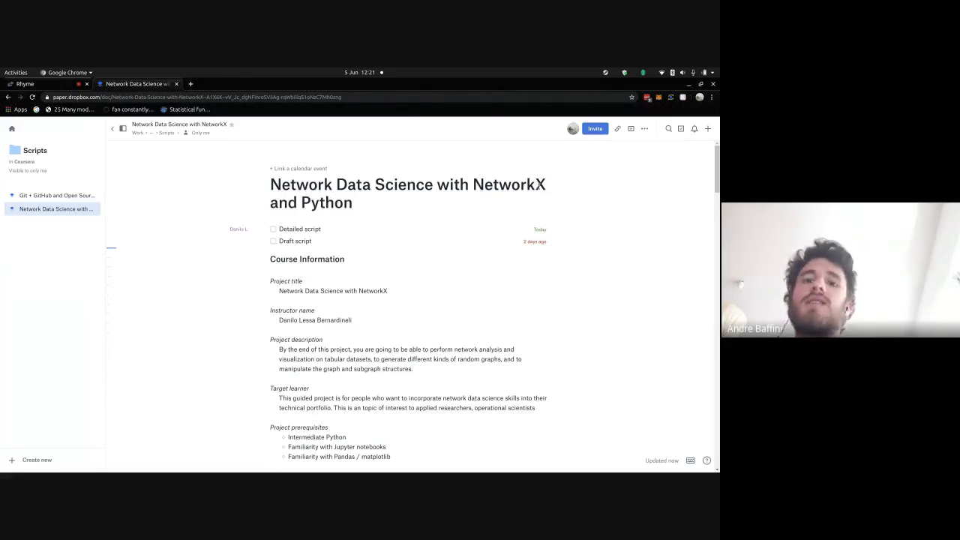
key(shift+Up)
key(shift+Left)
key(shift+Left)
key(shift+Left)
key(shift+Left)
key(shift+Left)
key(shift+Left)
key(shift+Left)
key(shift+Left)
key(shift+Left)
key(ctrl+c)
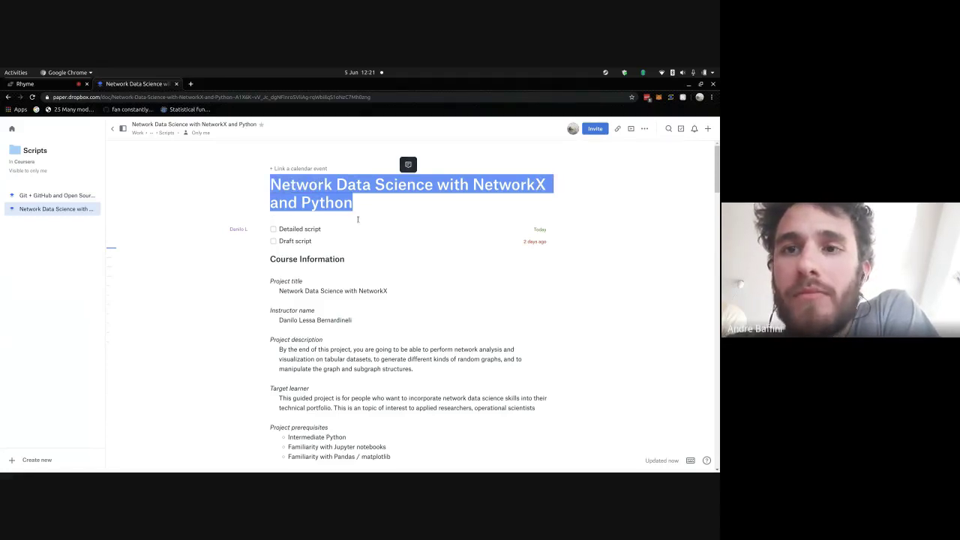
- Add 'and Python' to the end of the Project title line, then return to Rhyme's form
click(359, 291)
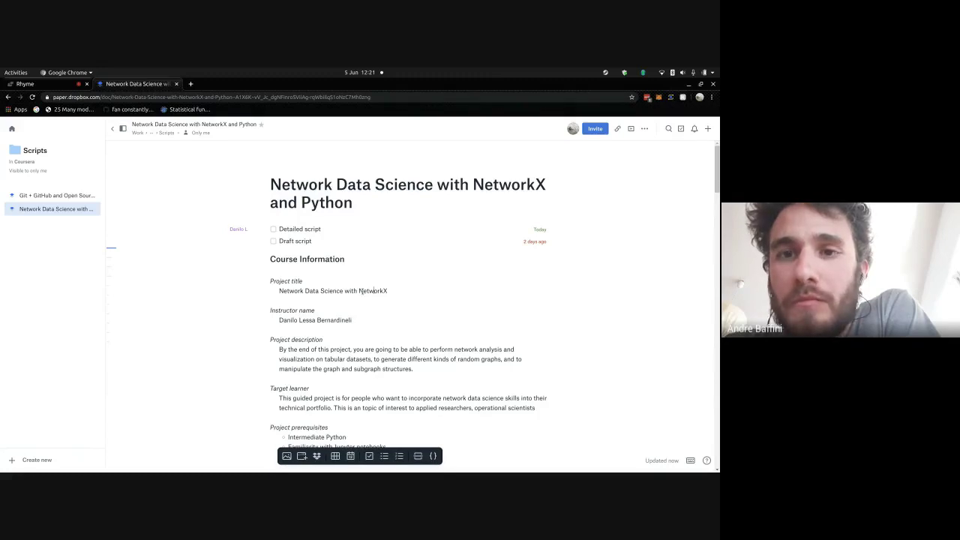
text(and Python)
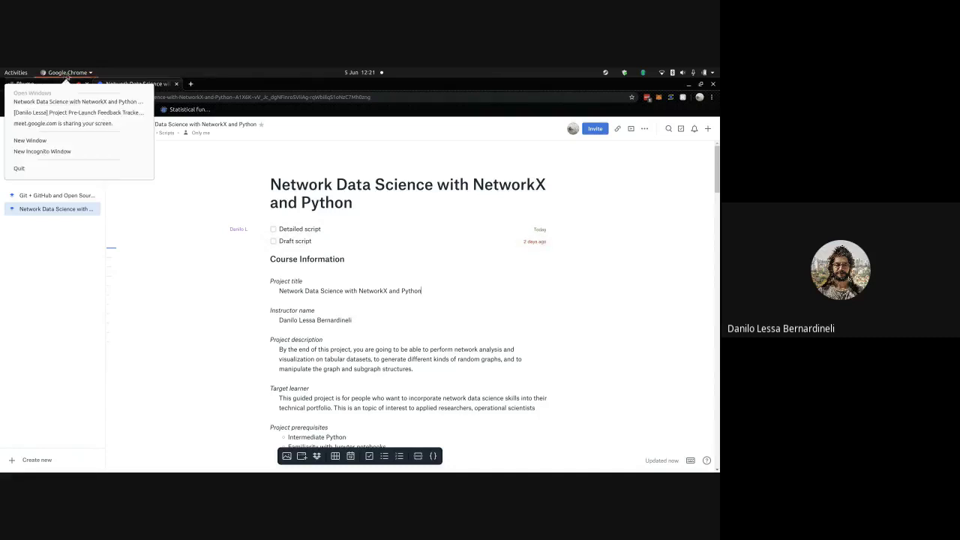
click(66, 82)
click(300, 205)
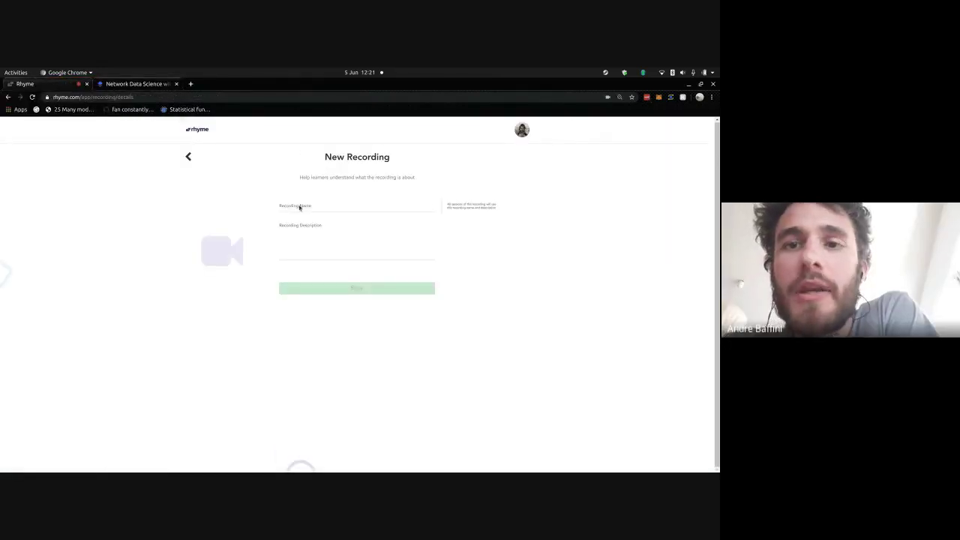
- Paste the course title as Recording Name and copy the Project description and Target learner paragraphs
key(ctrl+v)
click(307, 243)
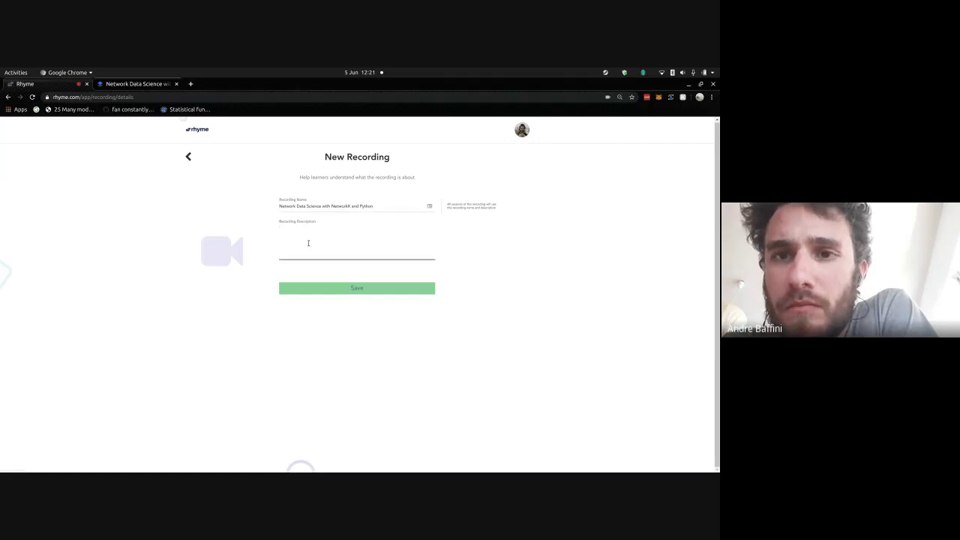
click(154, 84)
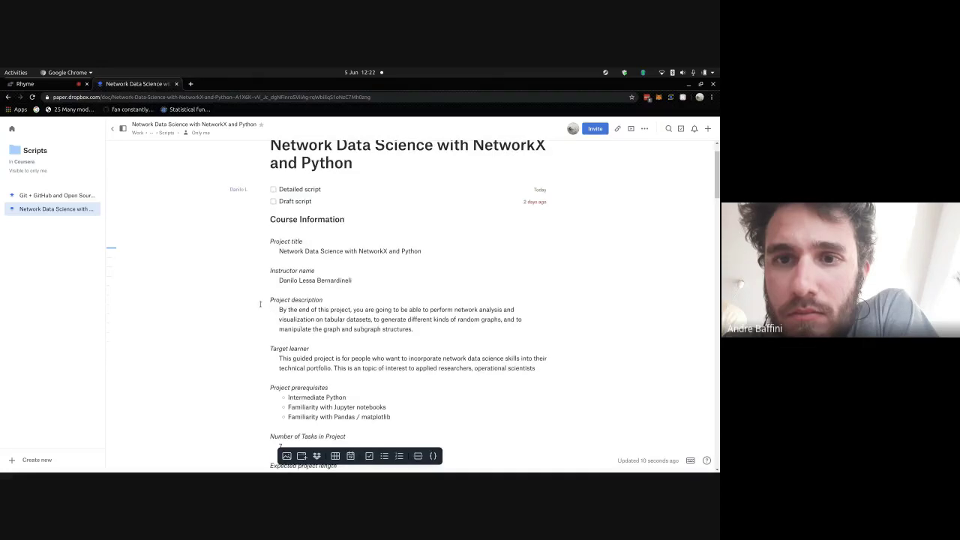
click(559, 365)
text(.)
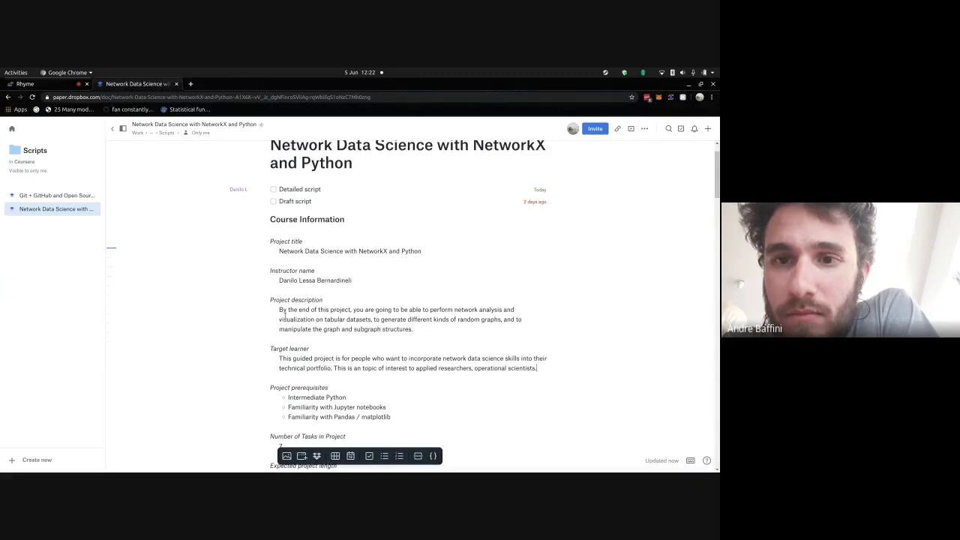
drag(279, 310, 537, 368)
key(ctrl+c)
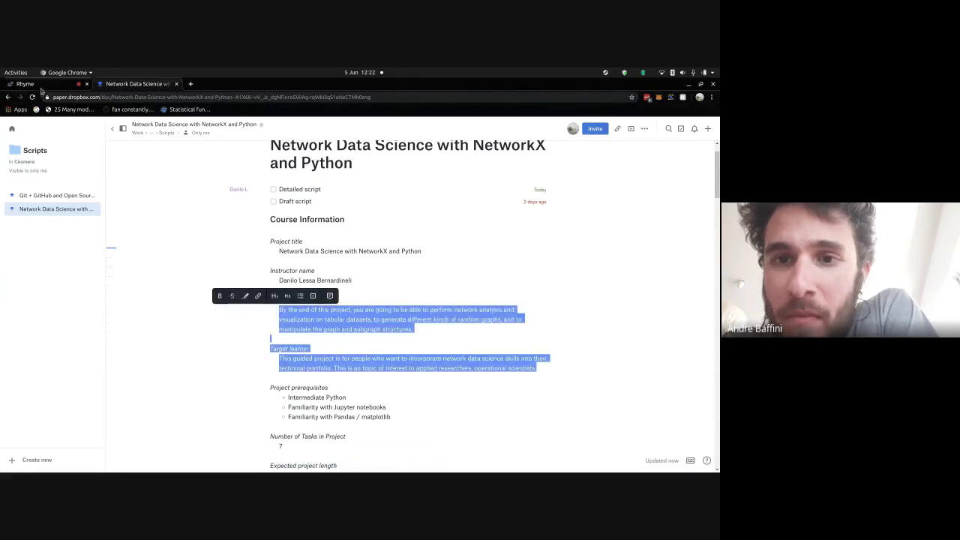
- Paste the paragraphs into Recording Description and delete the Target learner label
click(45, 84)
click(328, 248)
key(ctrl+v)
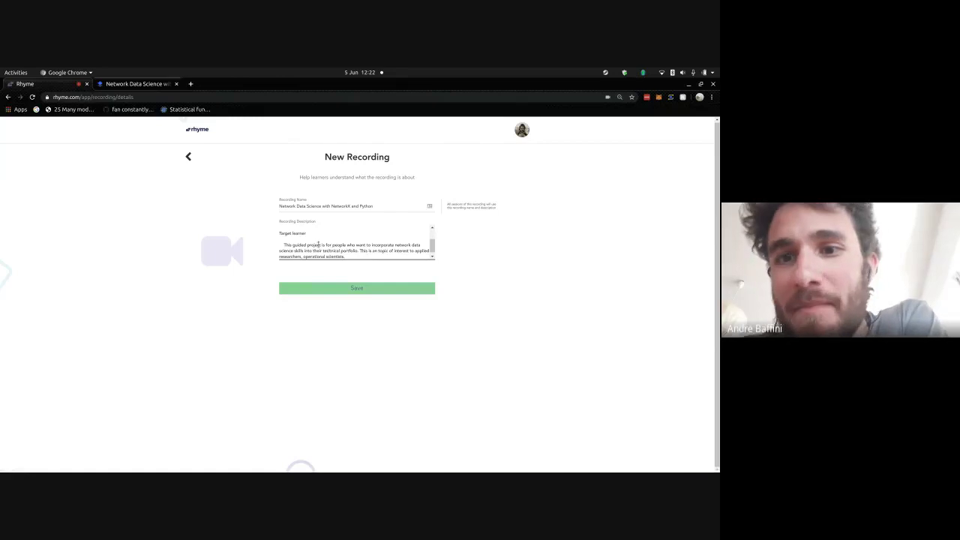
click(317, 236)
key(shift+Up)
scroll(317, 236, up, 1)
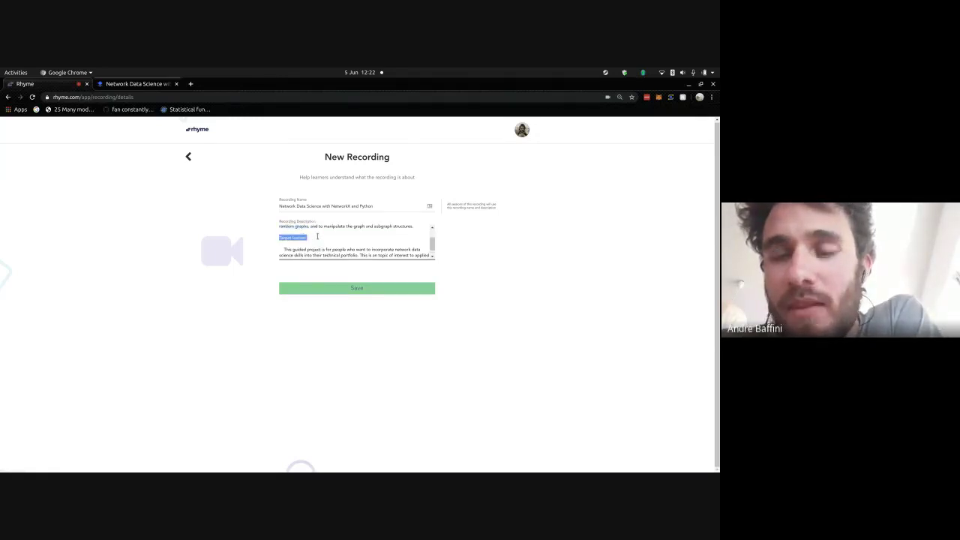
key(BackSpace)
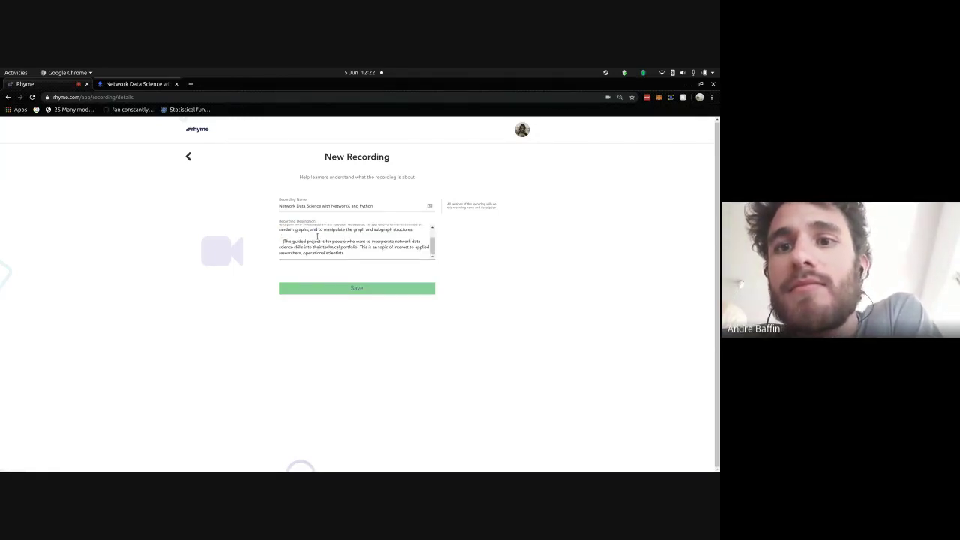
- Remove the leading spaces, keep the paragraph break, and save the name and description
key(Delete)
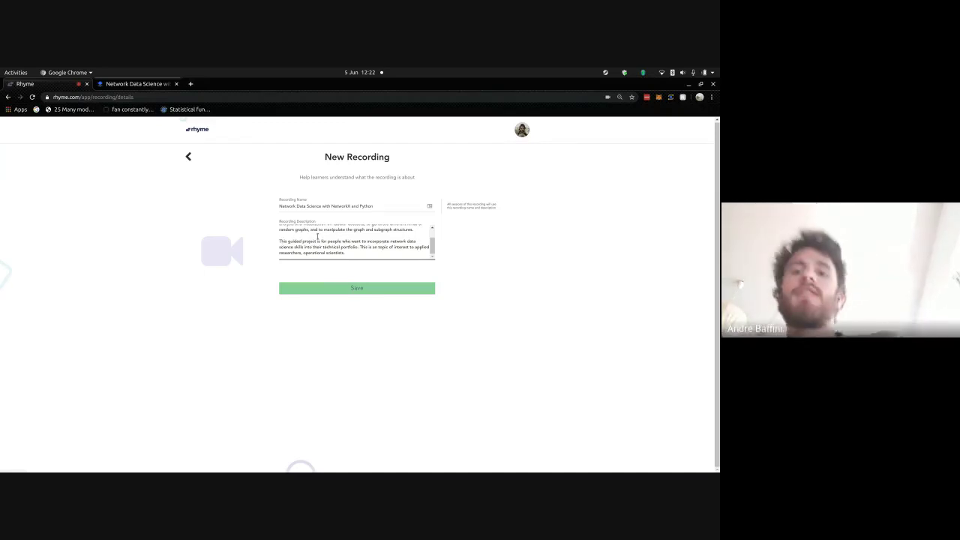
key(BackSpace)
key(BackSpace)
key(Return)
scroll(317, 236, up, 2)
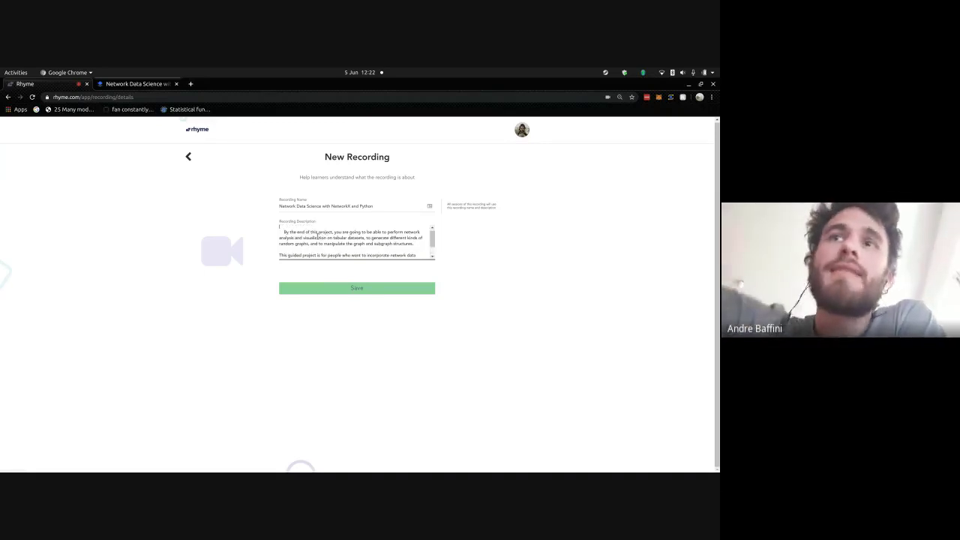
key(shift+Right)
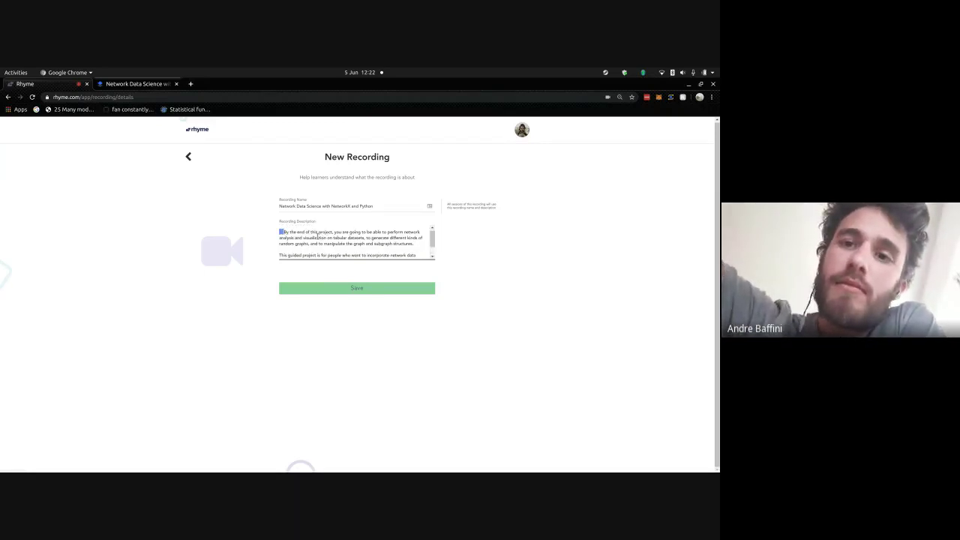
key(Delete)
key(Delete)
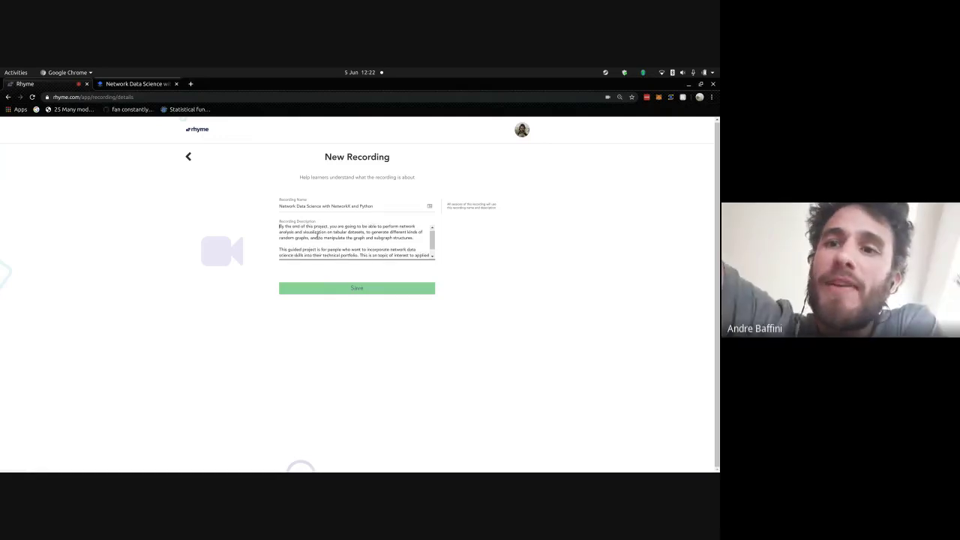
click(343, 292)
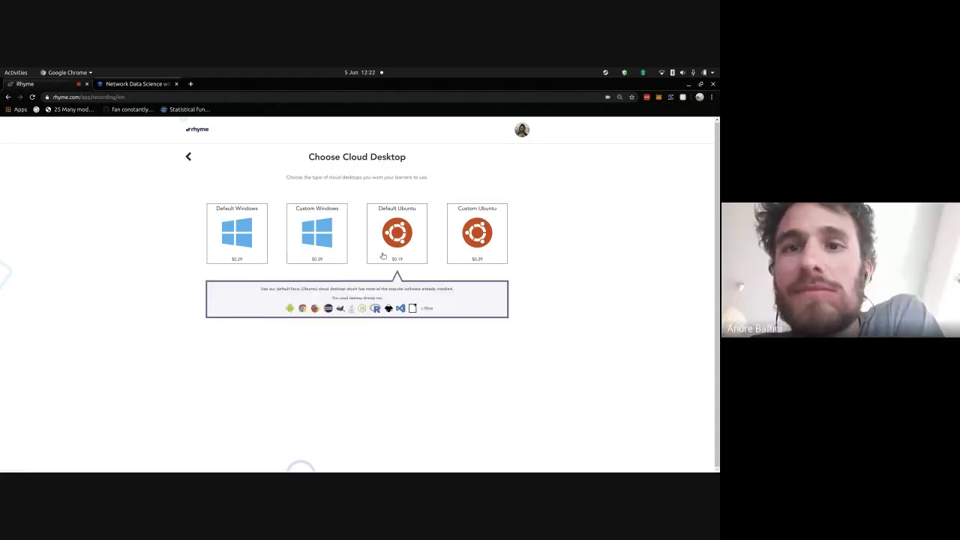
- Choose the Default Ubuntu cloud desktop and open forms for Task 1 and Task 2
mouse_move(469, 249)
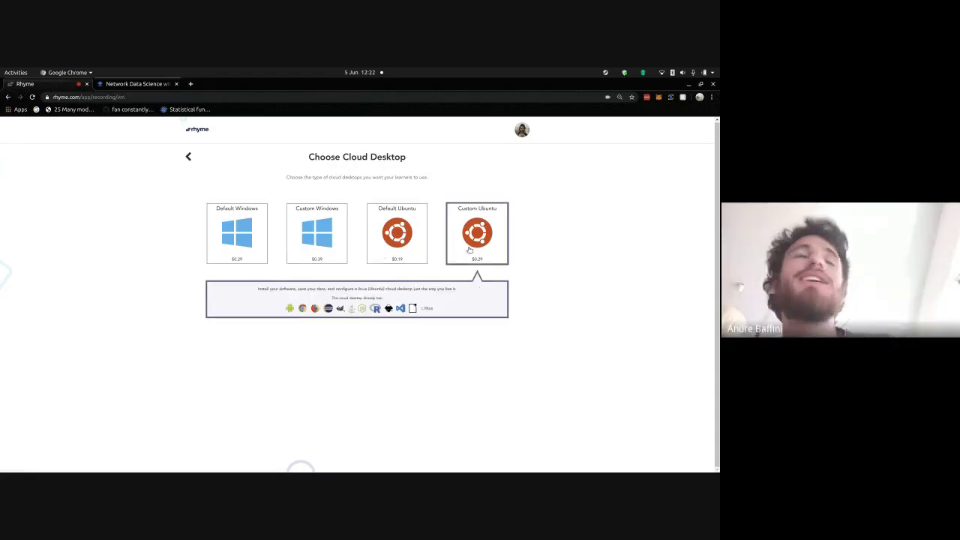
click(403, 248)
click(400, 207)
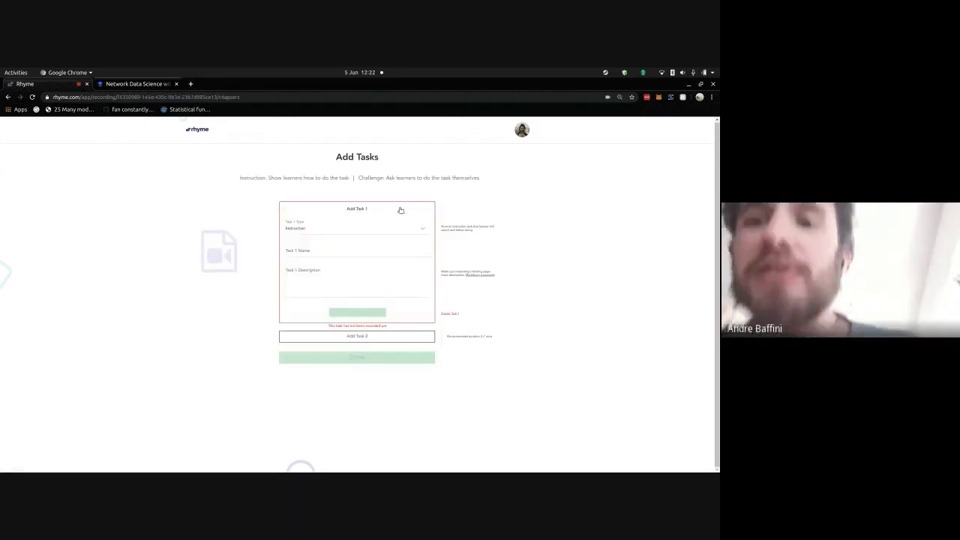
click(346, 336)
- Return to the NetworkX course script and clear the selection in it
scroll(346, 339, up, 1)
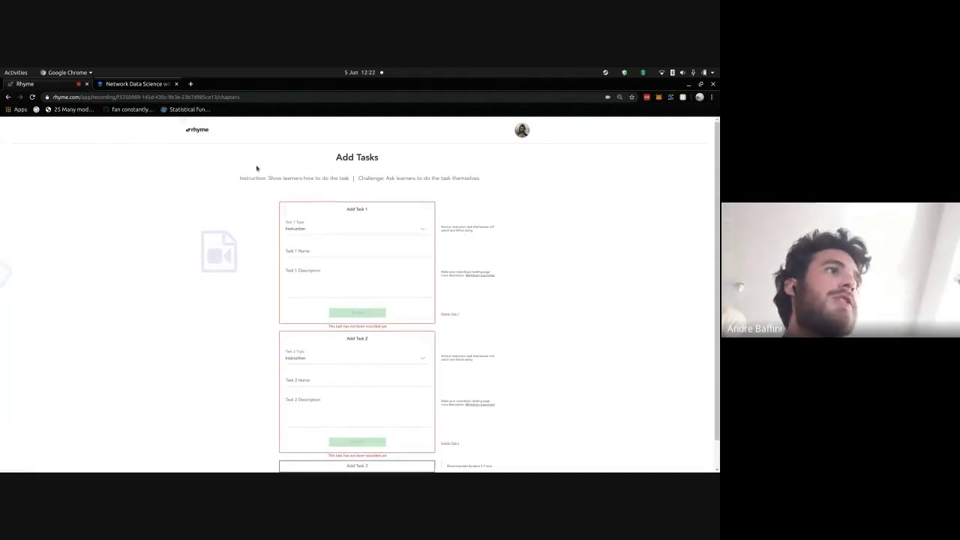
click(140, 84)
scroll(386, 234, down, 5)
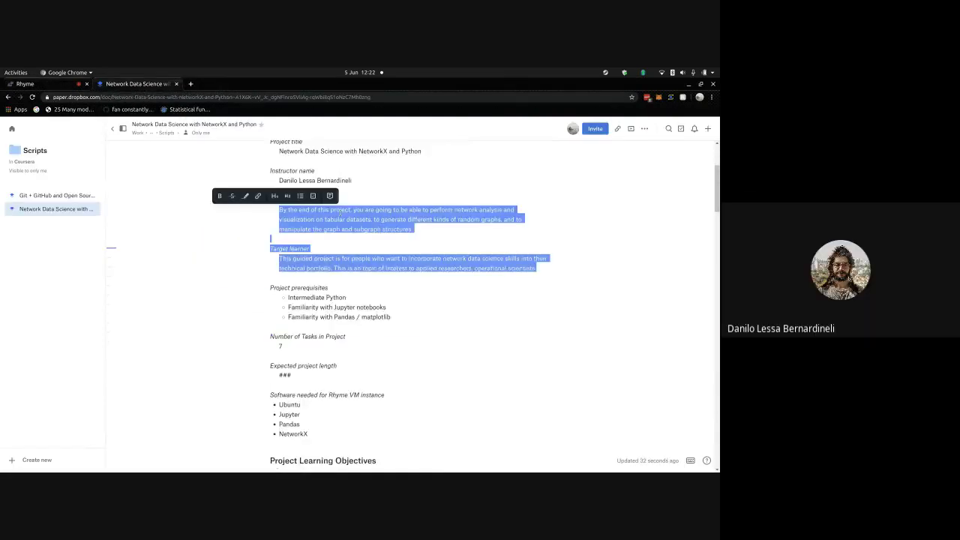
click(386, 235)
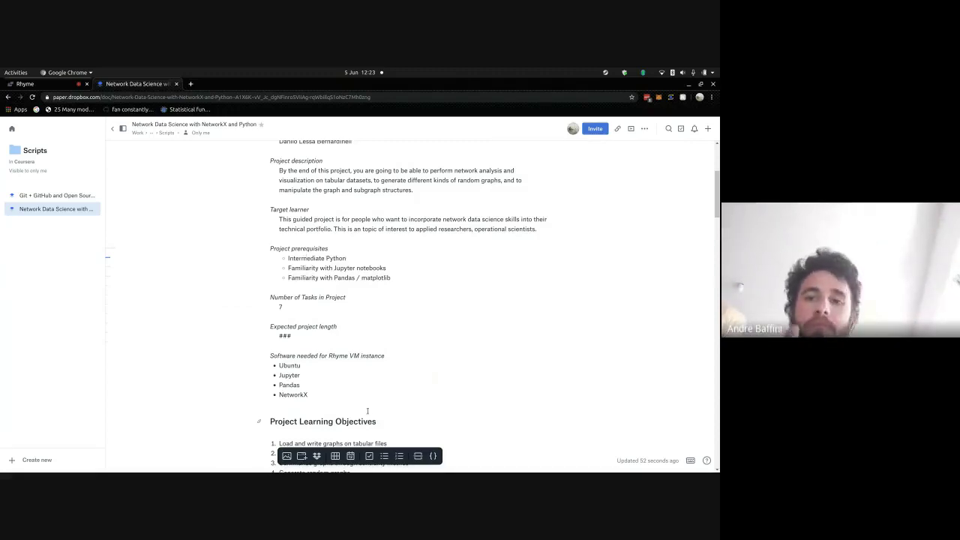
- Scroll to the seven Project Learning Objectives and click into the list
scroll(353, 333, down, 5)
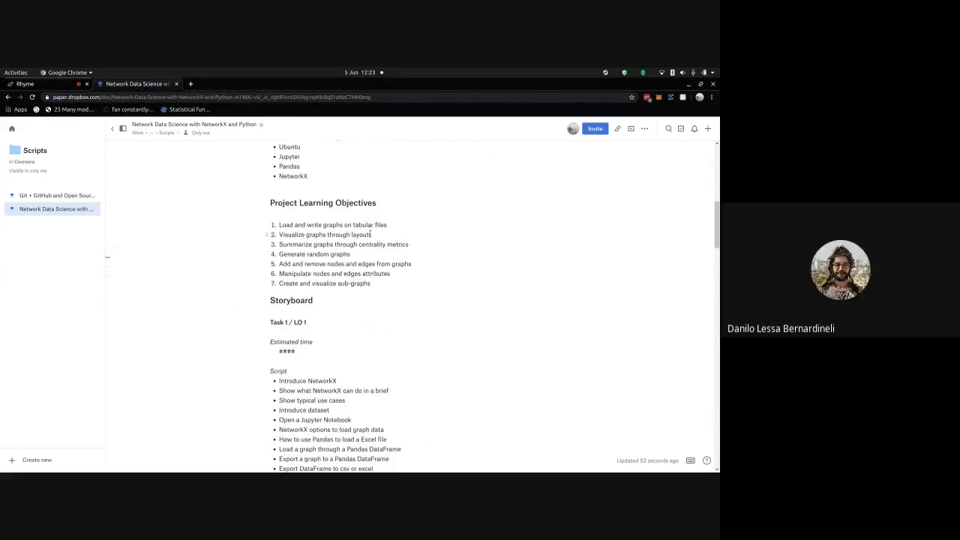
shift+click(373, 202)
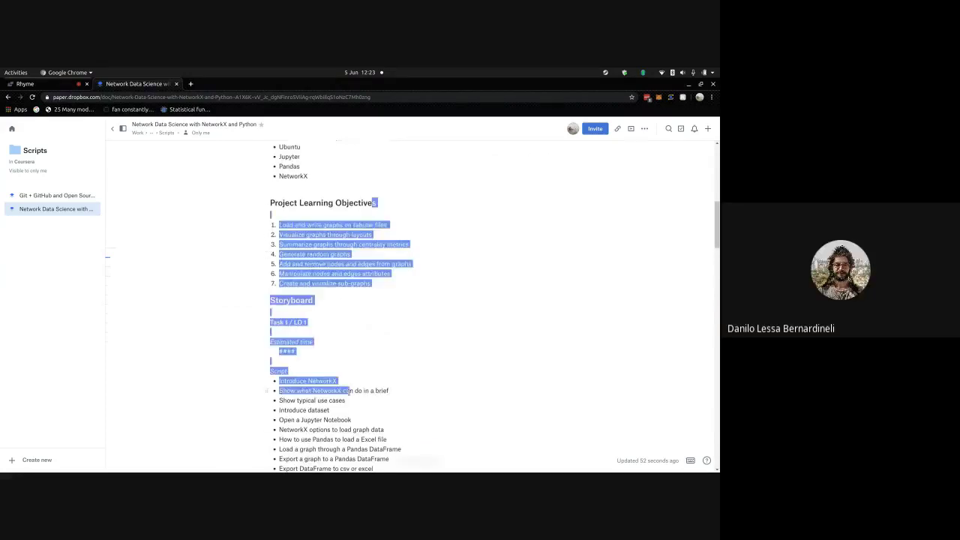
click(400, 268)
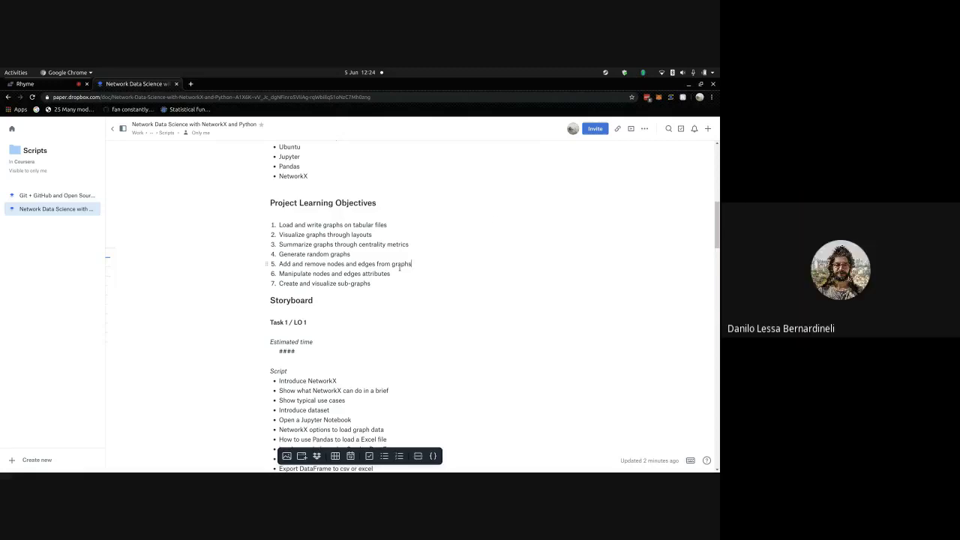
scroll(423, 283, down, 3)
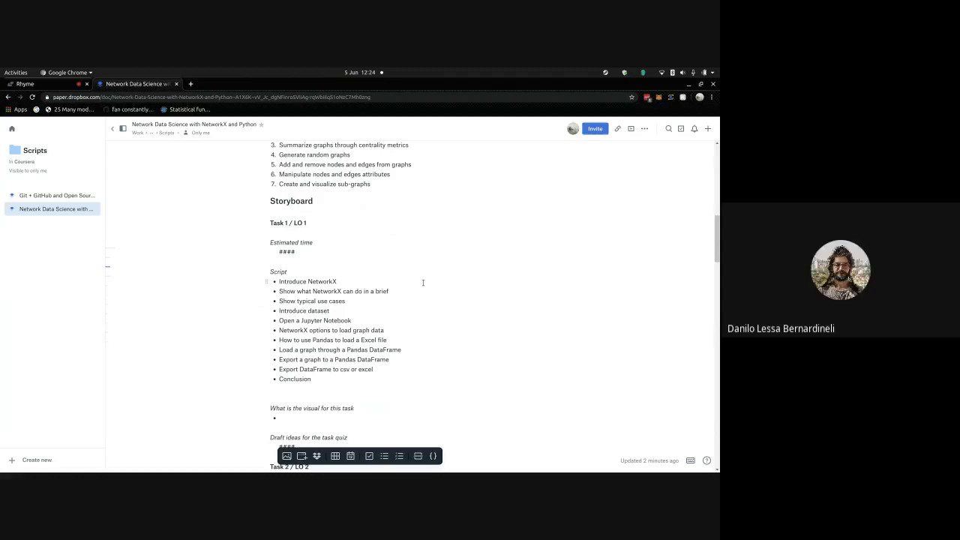
scroll(423, 283, up, 2)
scroll(423, 283, up, 1)
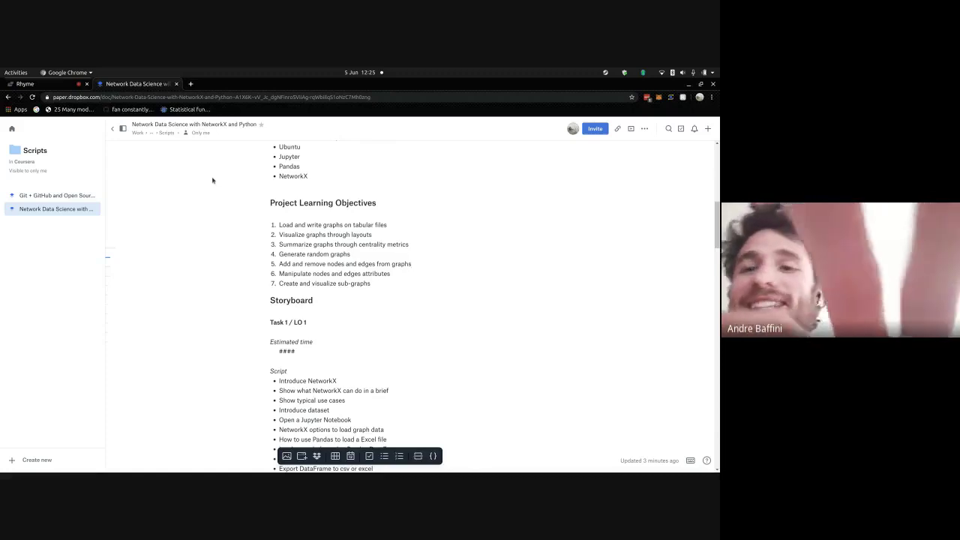
key(Up)
key(Up)
key(Up)
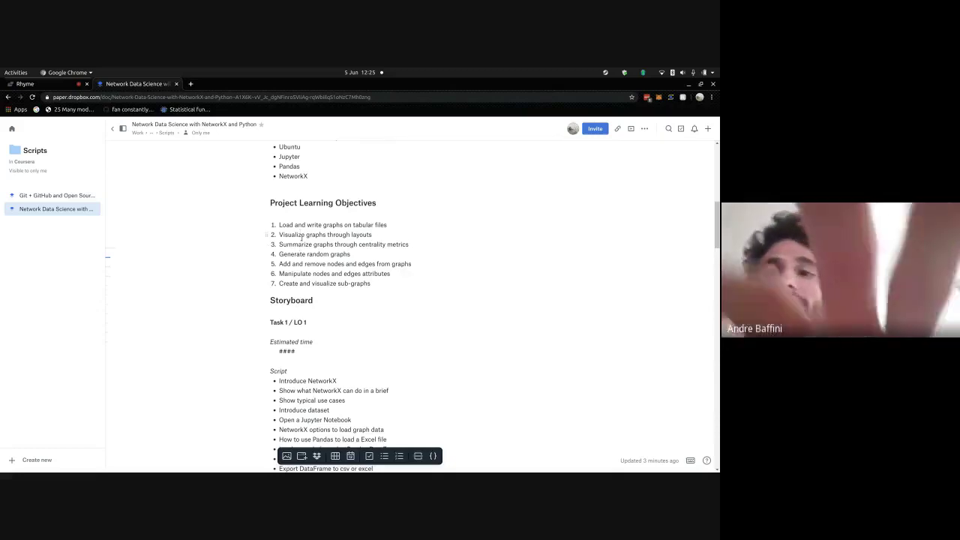
drag(324, 251, 353, 273)
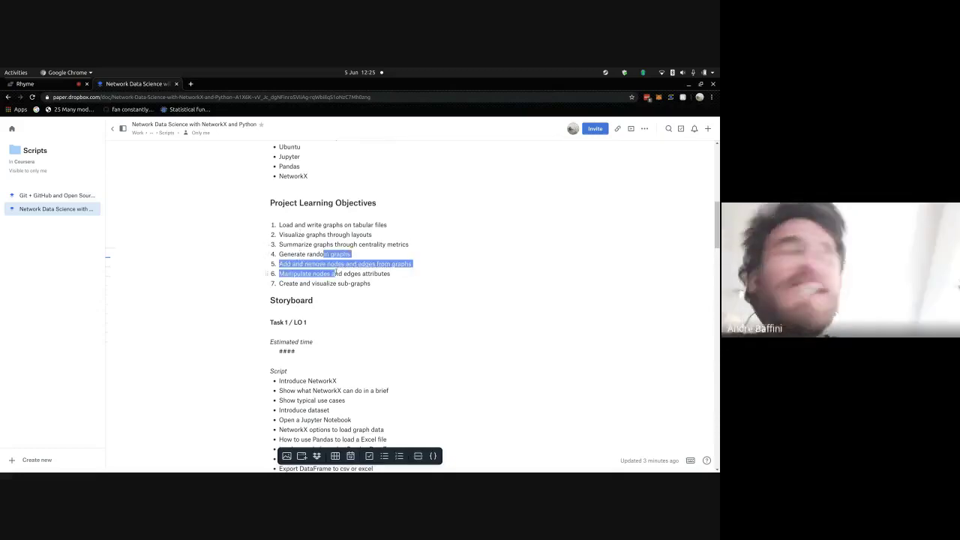
click(336, 272)
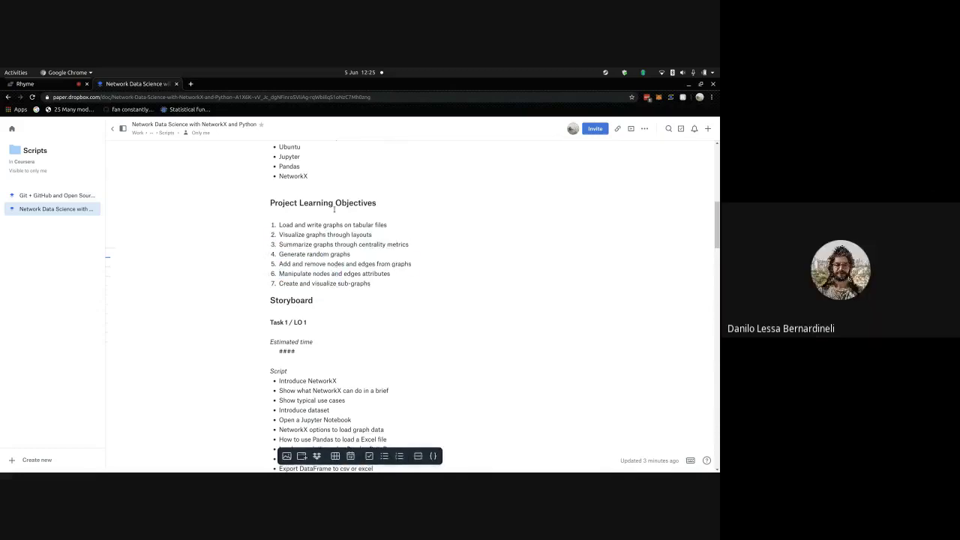
double_click(332, 224)
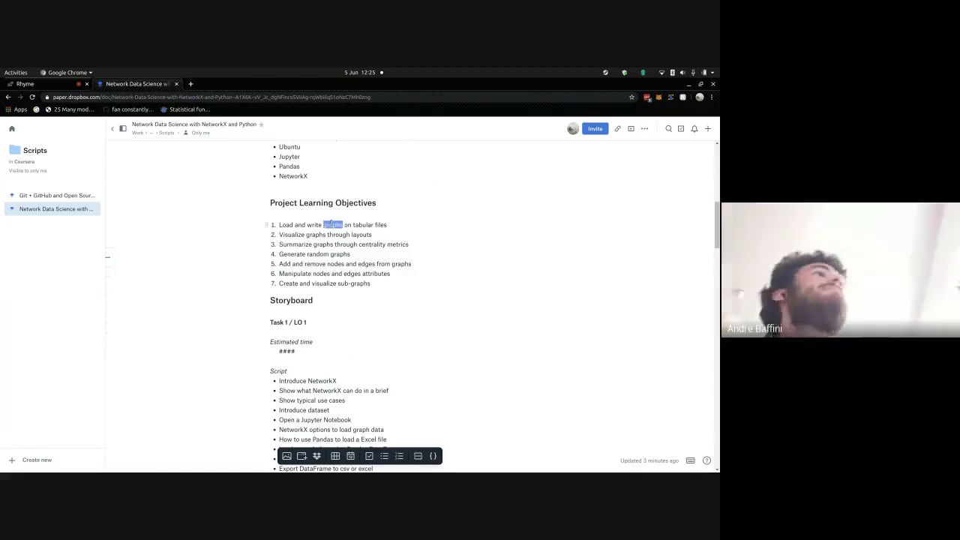
double_click(338, 234)
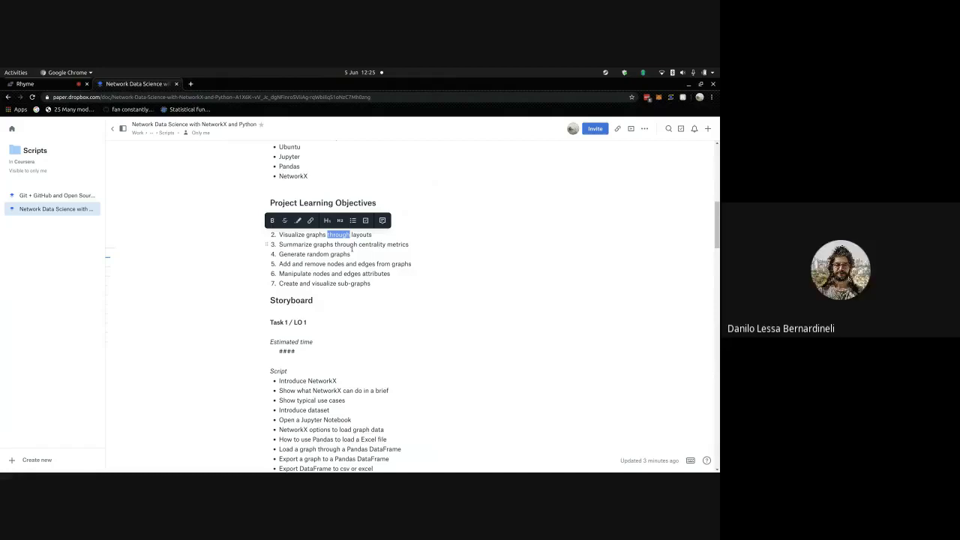
click(319, 269)
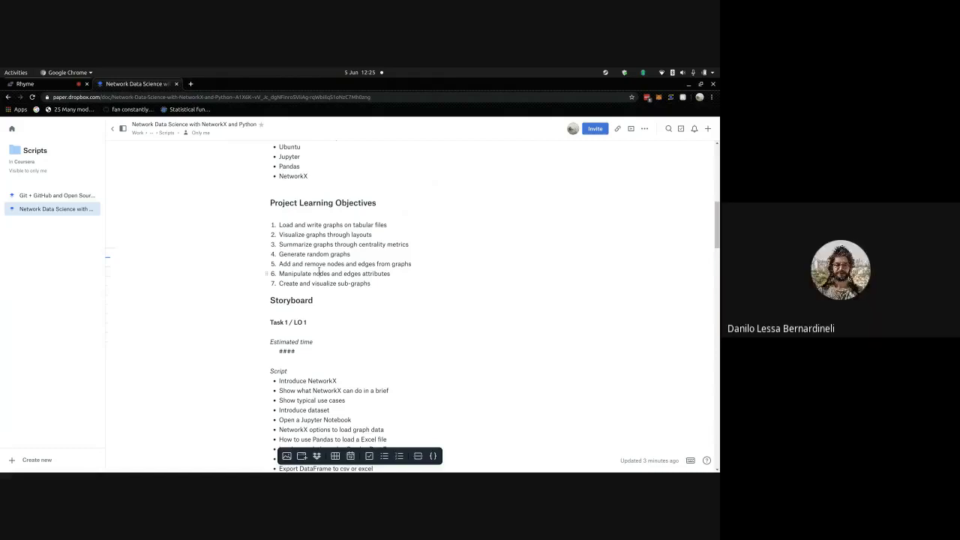
double_click(323, 244)
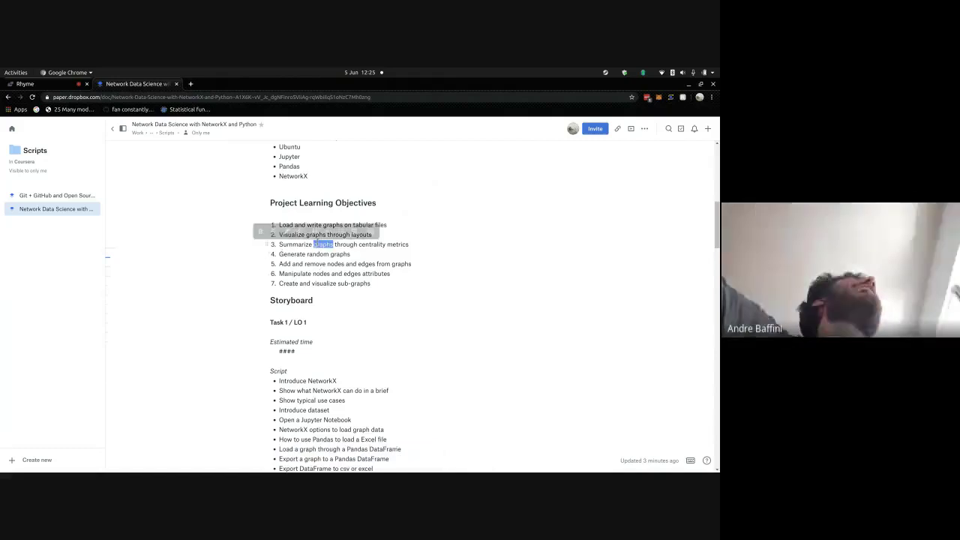
click(290, 189)
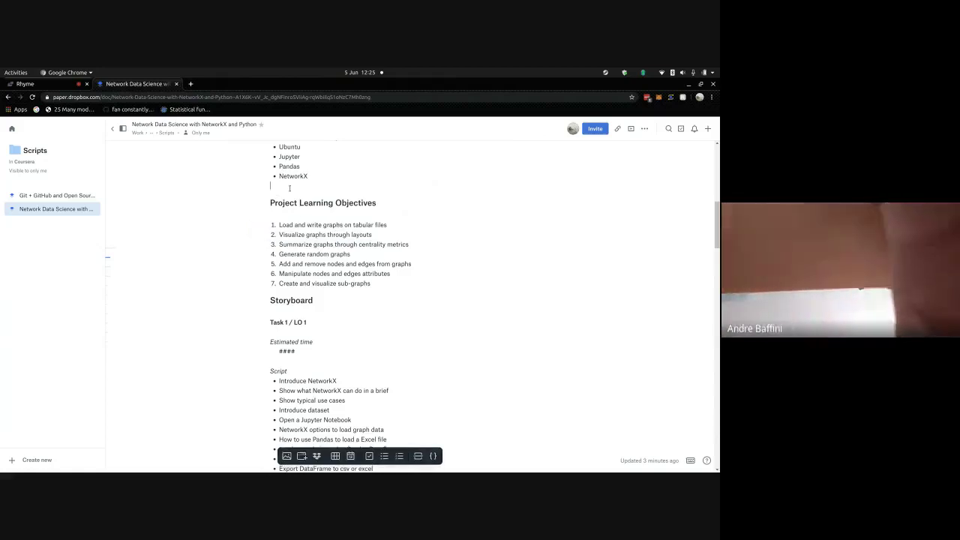
click(328, 202)
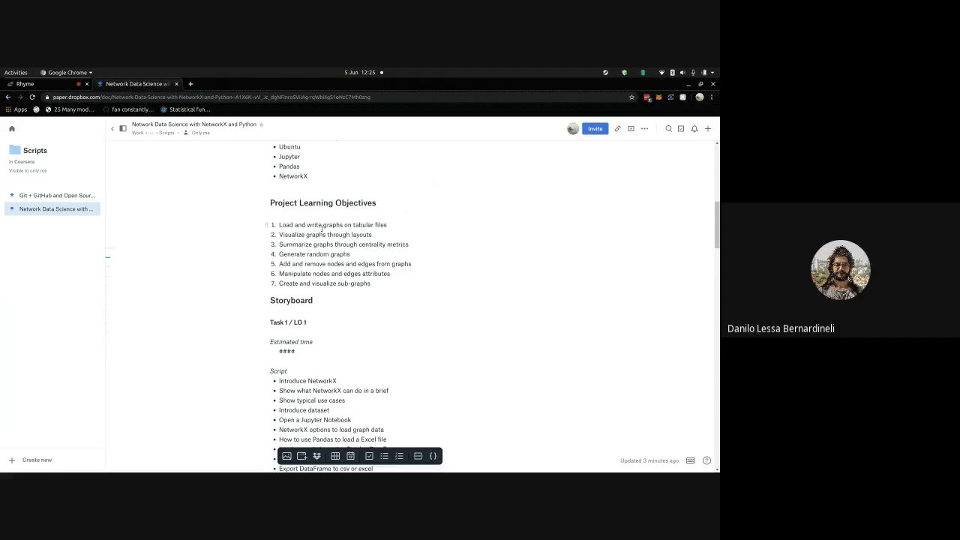
scroll(323, 228, down, 1)
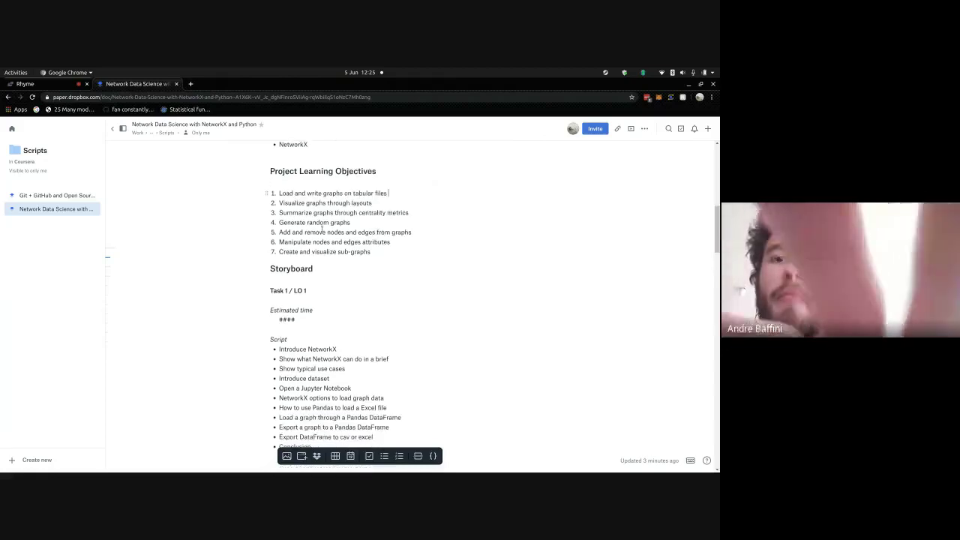
- Open a new tab and start typing the github.com address of the dataset repository
click(193, 86)
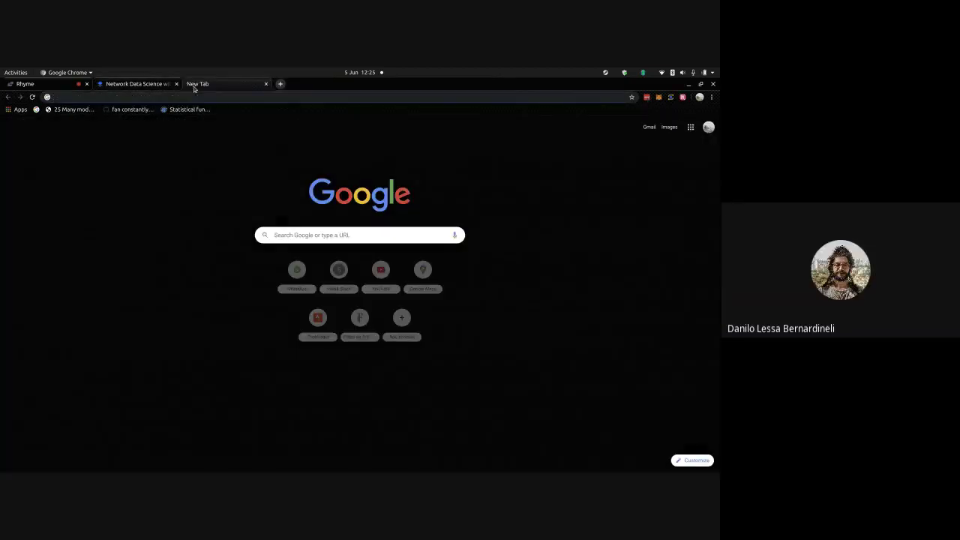
text(github.com)
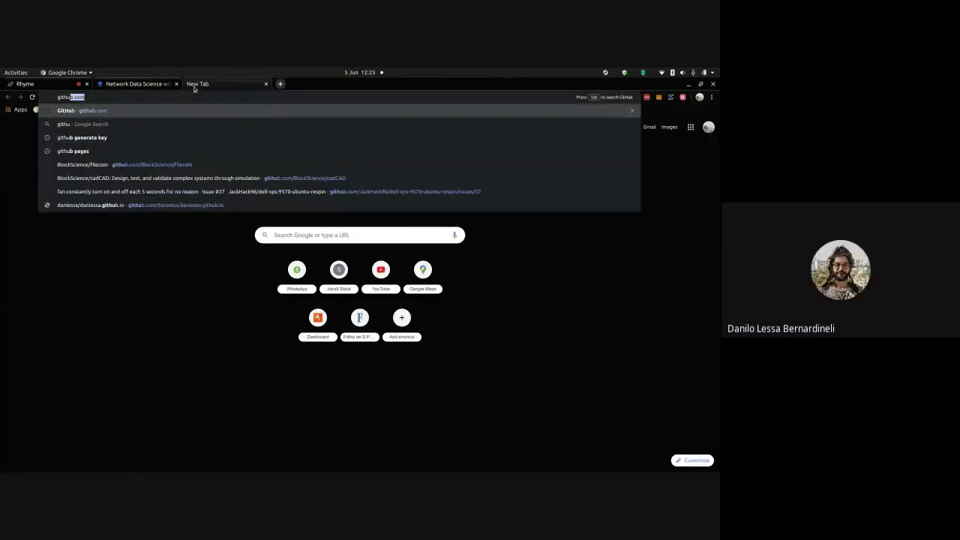
text(/dnlv)
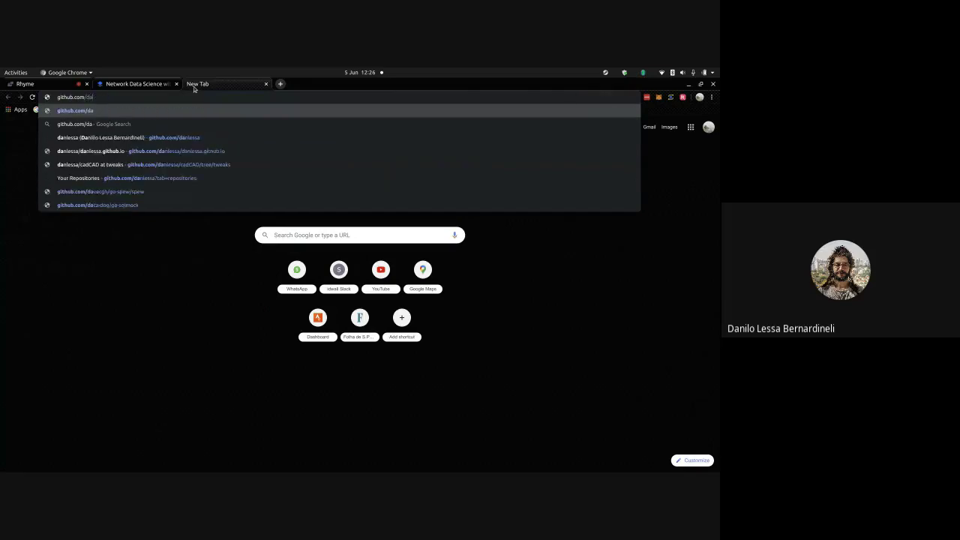
key(BackSpace)
key(BackSpace)
key(BackSpace)
key(BackSpace)
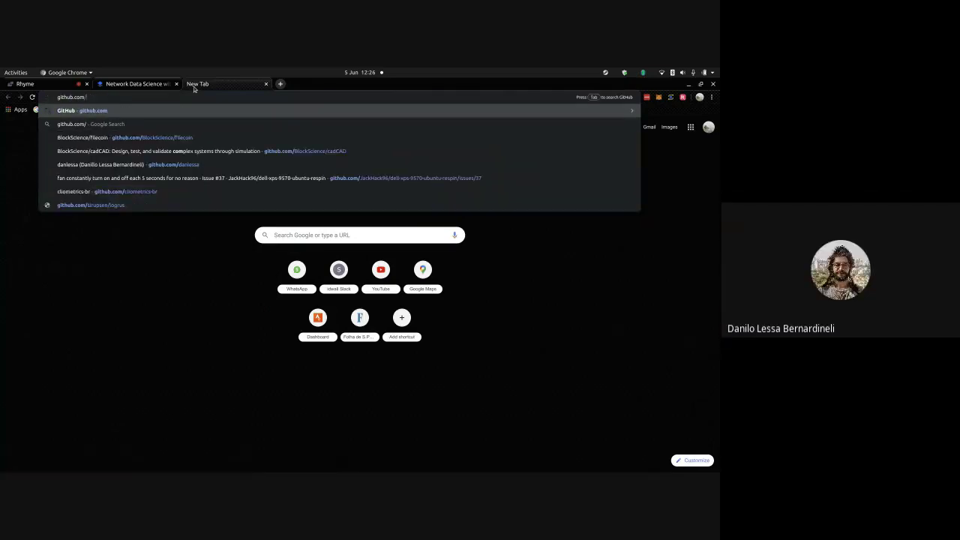
text(dnlv)
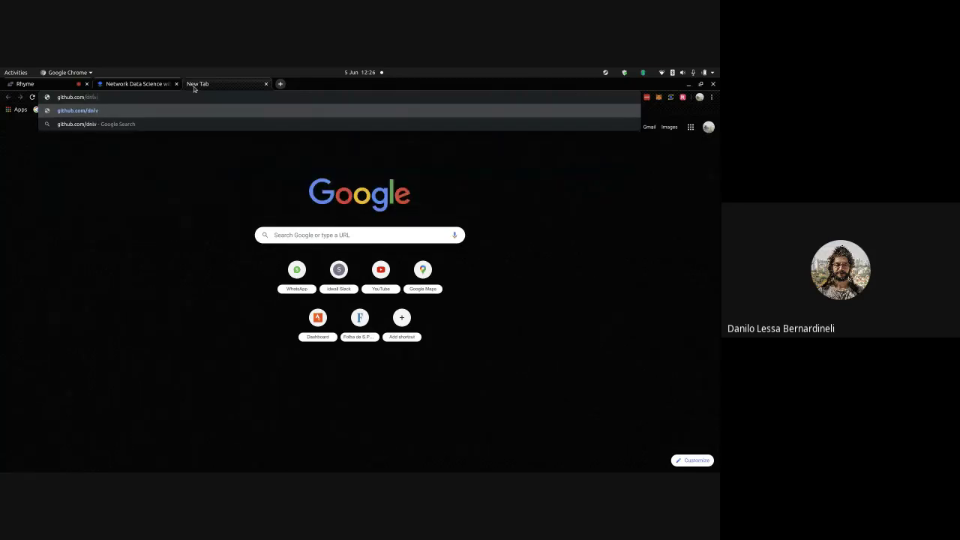
click(135, 84)
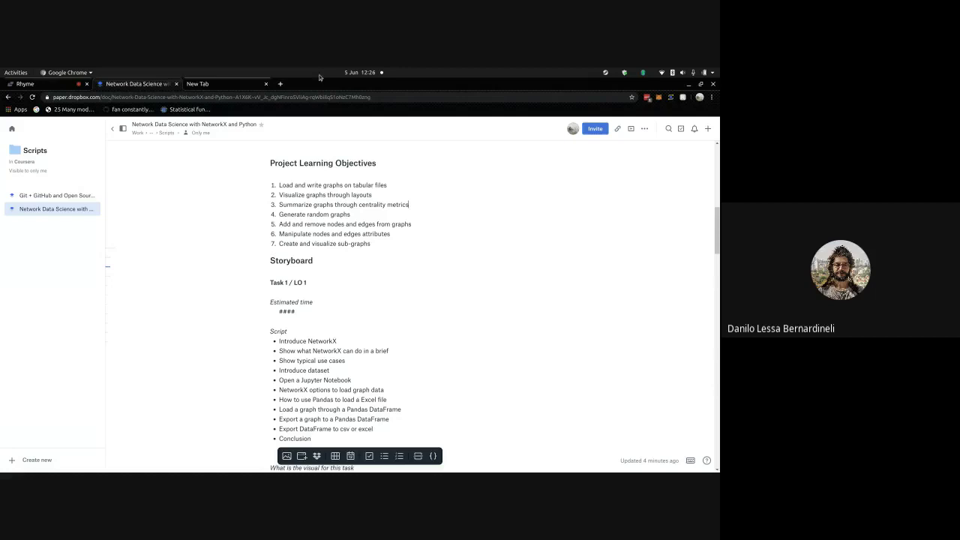
click(199, 84)
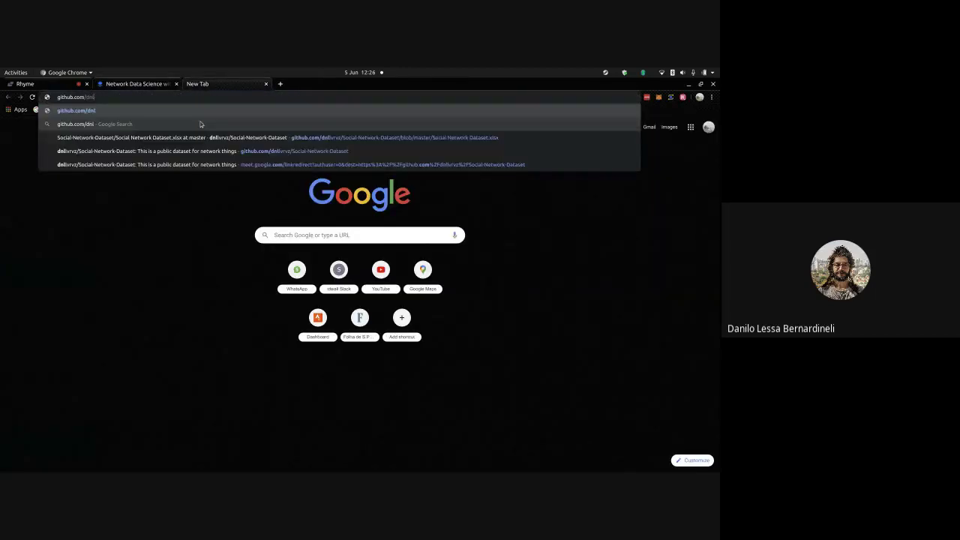
- From the Social-Network-Dataset repo, download Social Network Dataset.xlsx to Downloads and open it
key(Down)
key(Down)
key(Down)
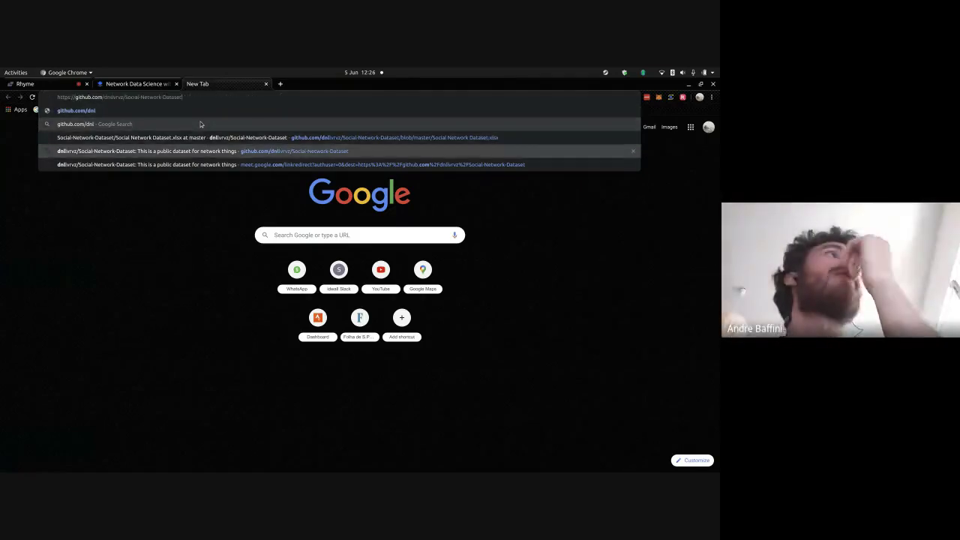
key(Return)
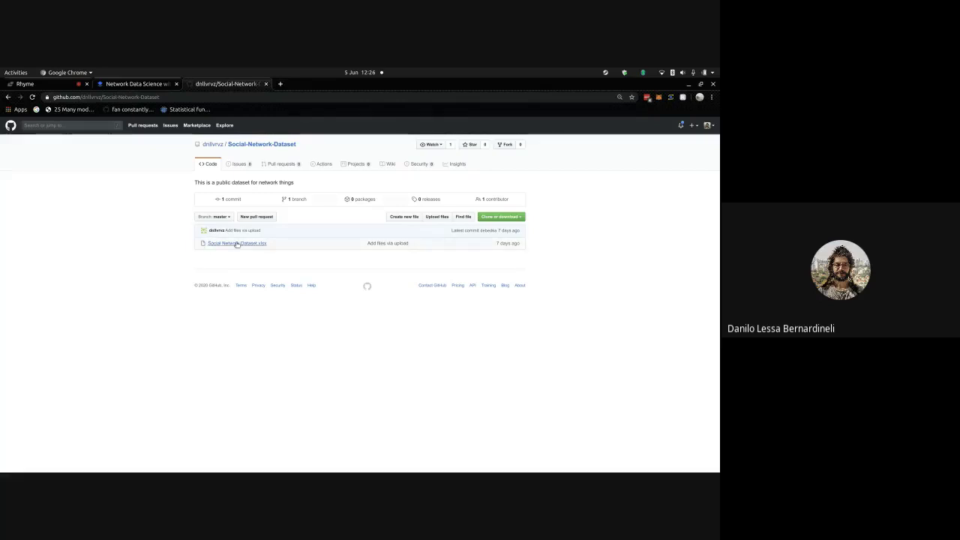
click(236, 243)
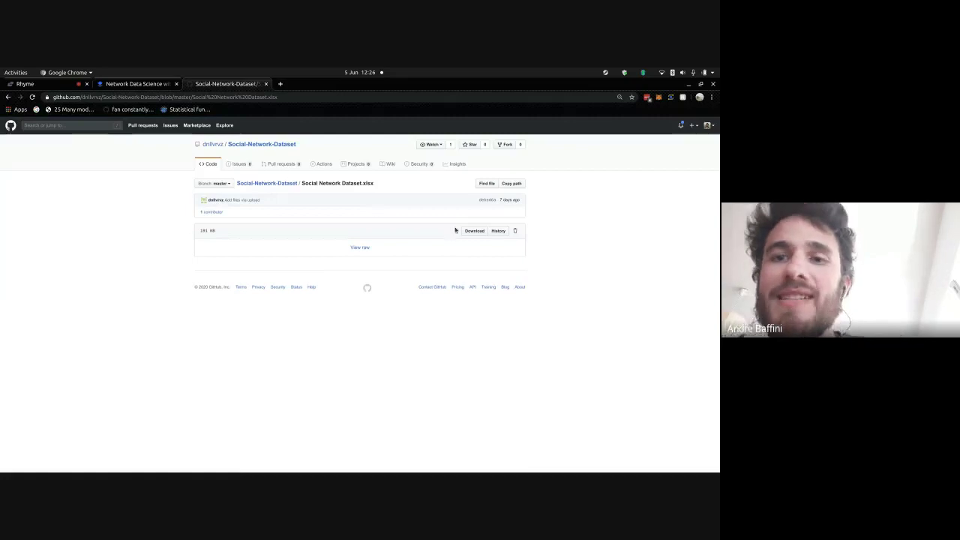
click(473, 231)
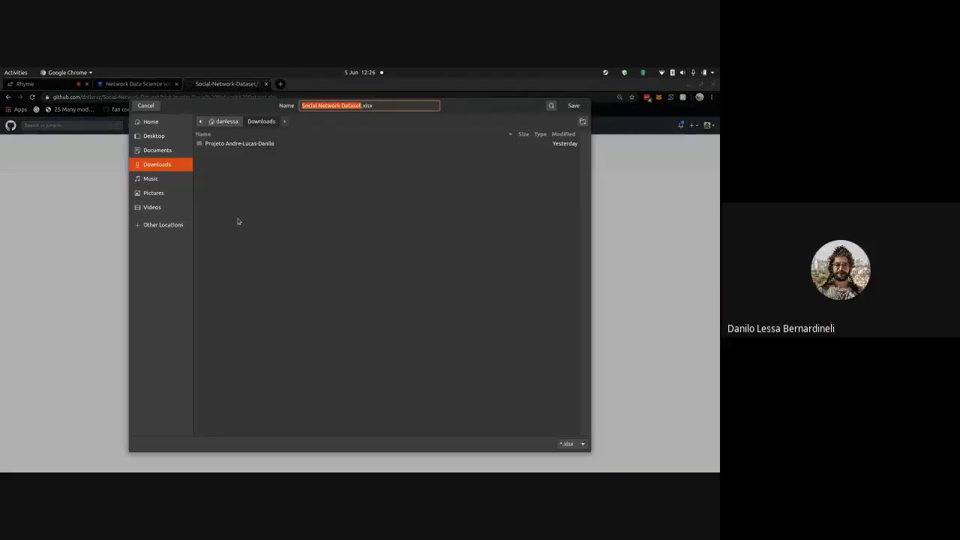
key(Return)
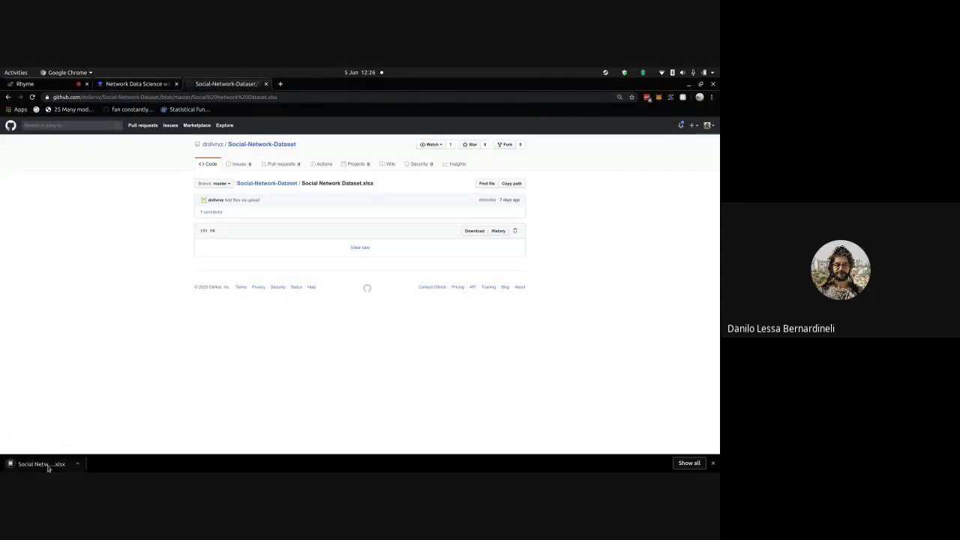
click(42, 463)
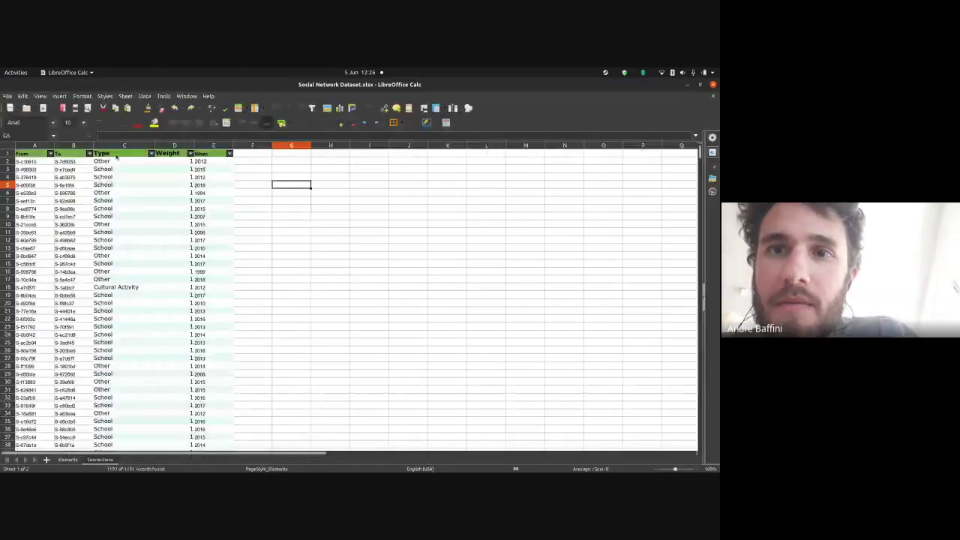
- Review the Elements sheet, highlighting rows 10–29 and selecting cell C25 (School value 67)
click(68, 460)
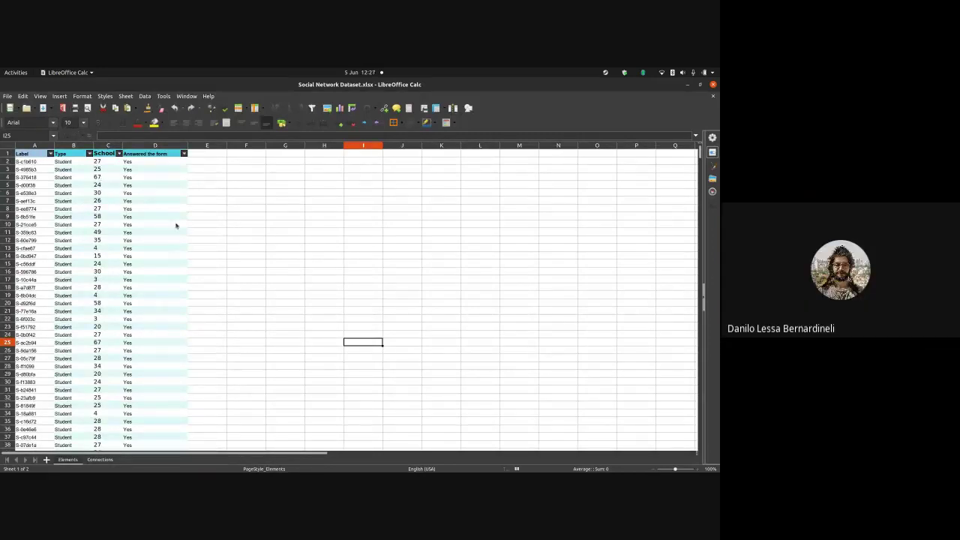
drag(176, 225, 34, 375)
click(113, 342)
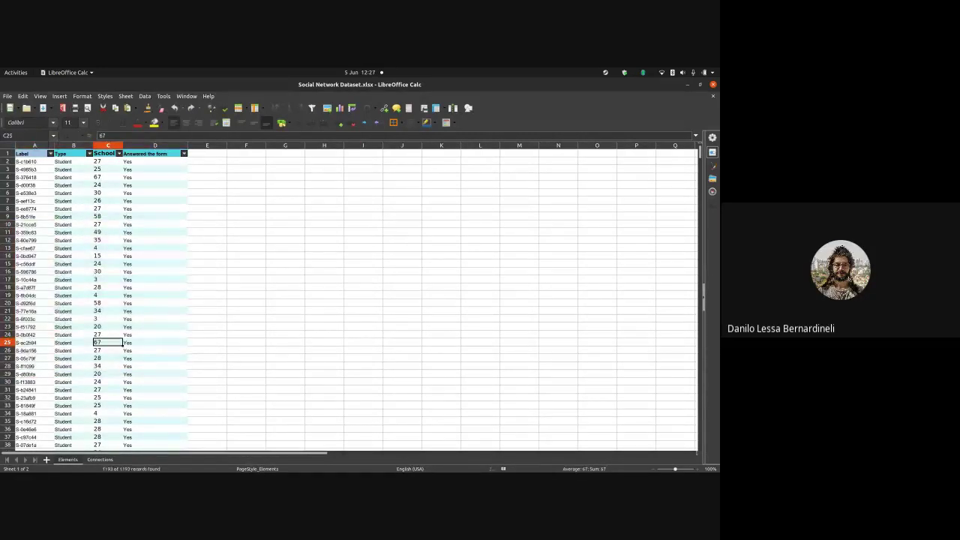
- Review connection rows 5–13 on the Connections sheet, then close the Calc window
click(96, 460)
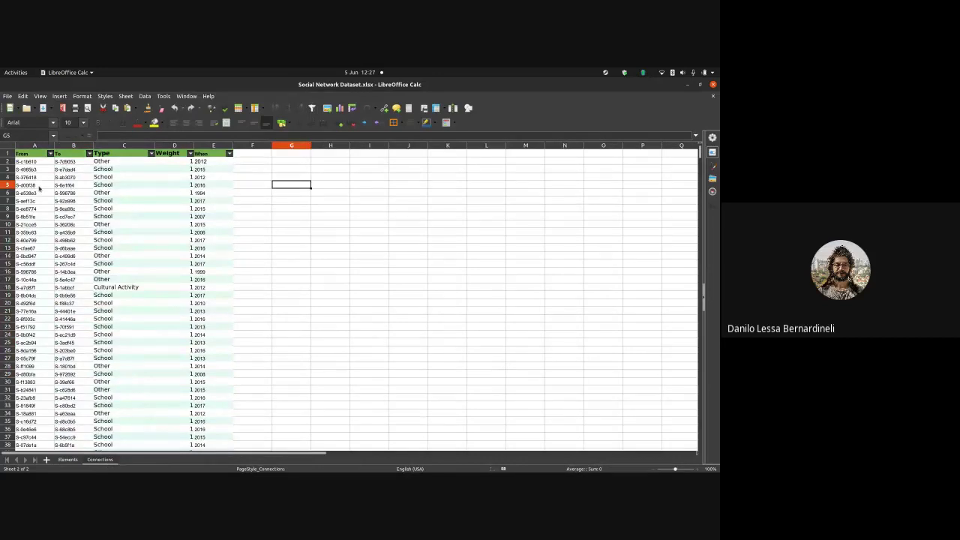
drag(39, 188, 228, 251)
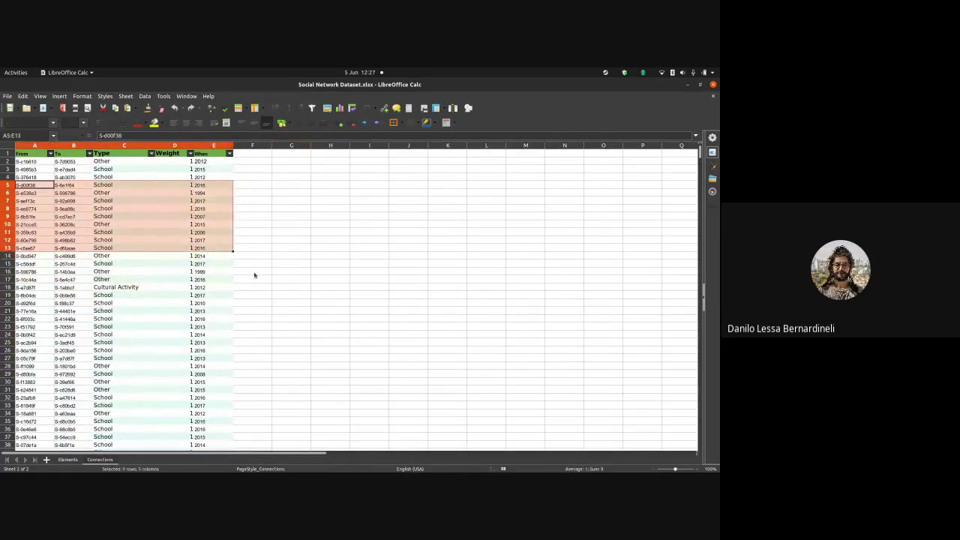
click(369, 287)
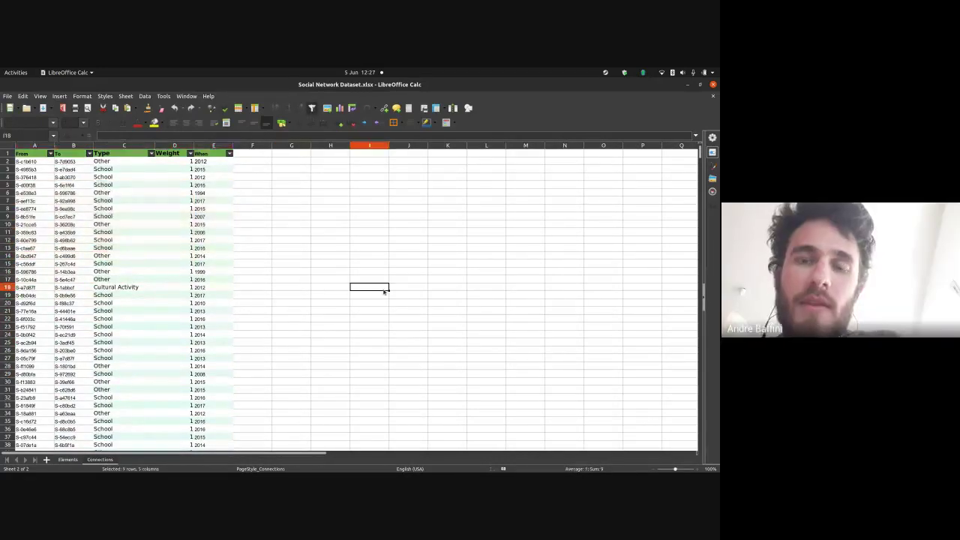
click(714, 86)
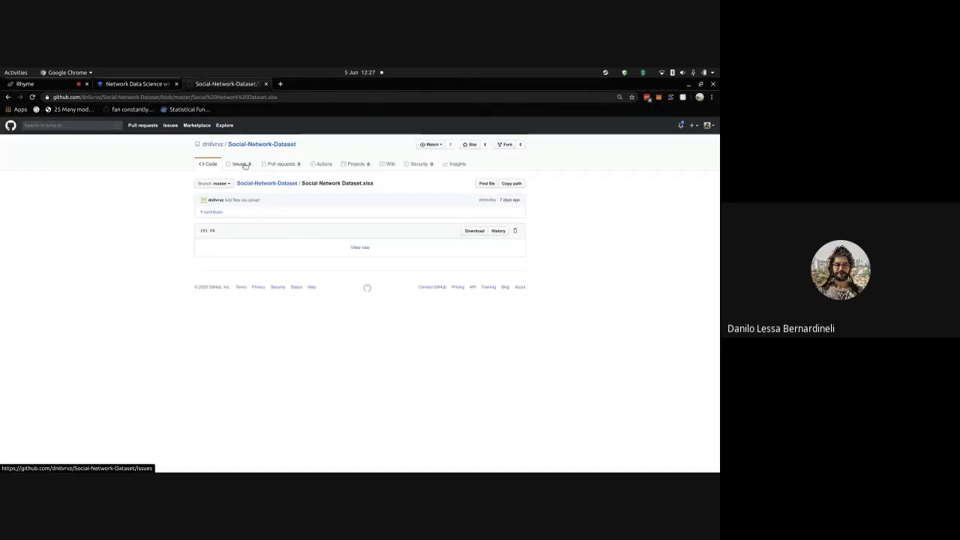
- Exit the IPython session in Terminator with Ctrl+D and 'y', then return to Chrome
key(super)
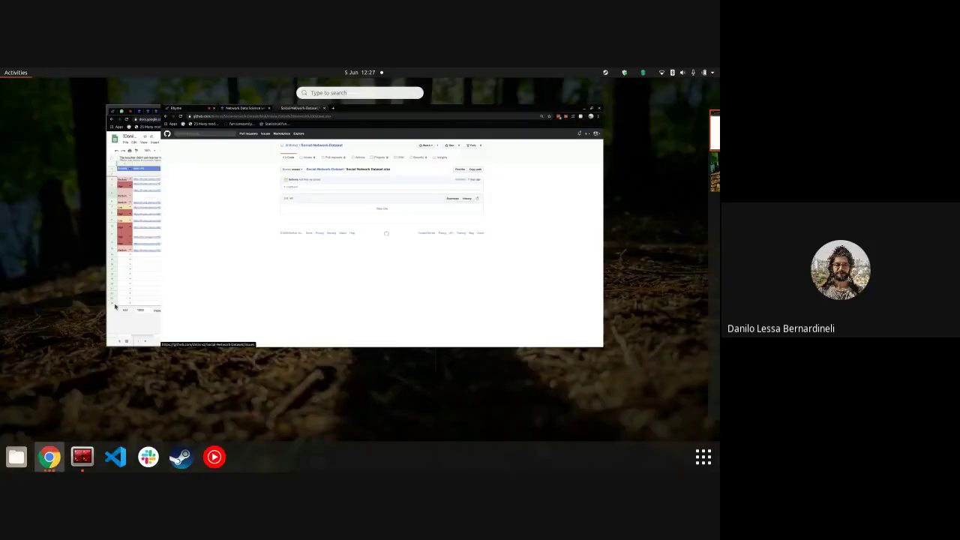
click(82, 456)
key(ctrl+d)
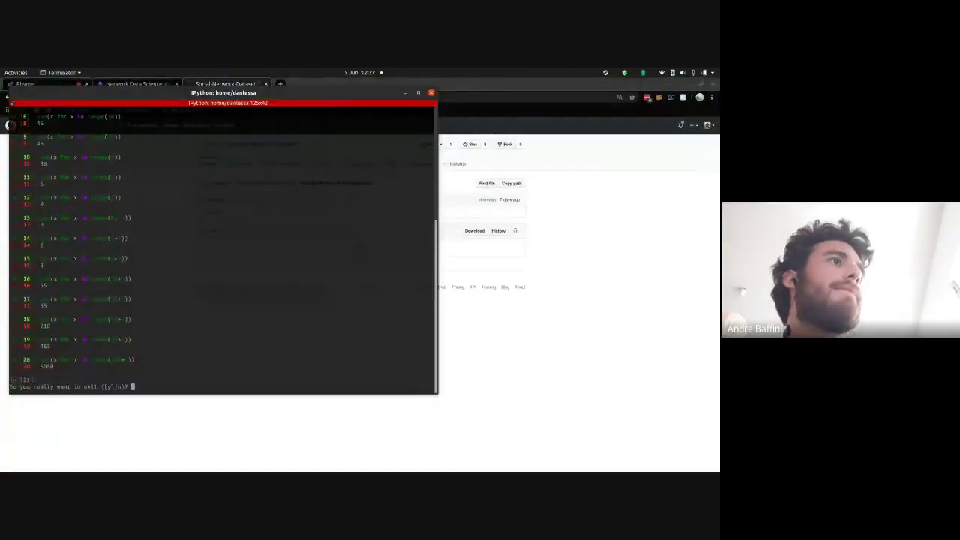
text(y)
key(Return)
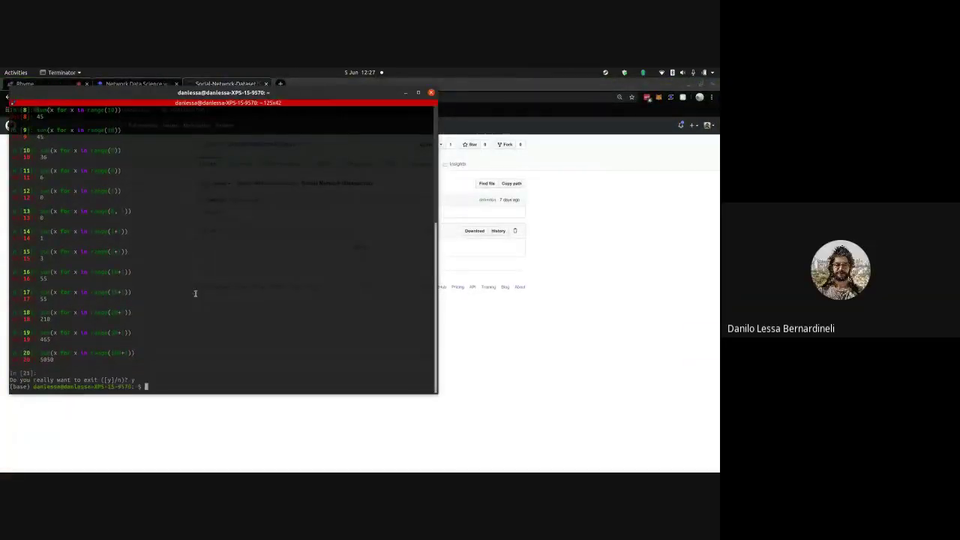
click(510, 354)
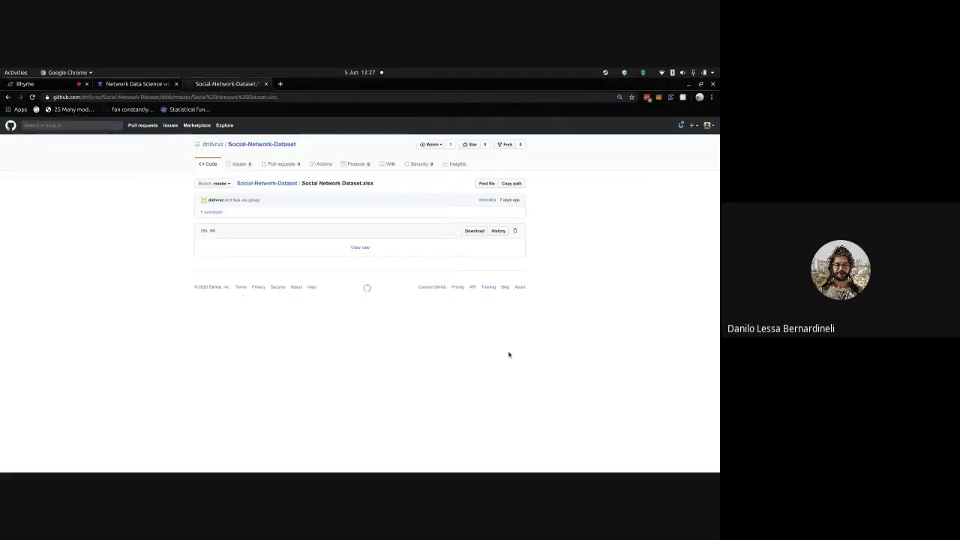
click(280, 83)
- Search Google for the author's name plus 'kumu' instead of a direct kumu.io address
text(kumu)
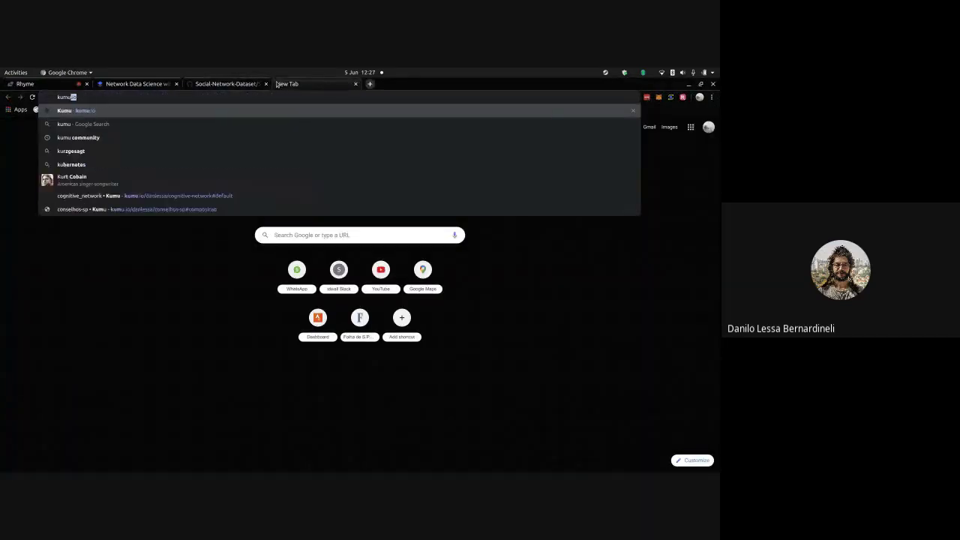
text(.io/dnlv)
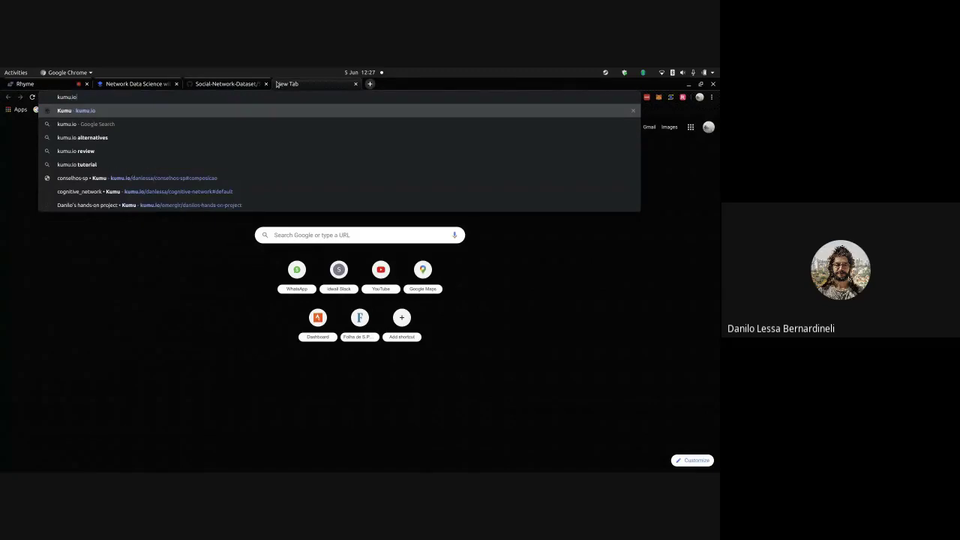
key(BackSpace)
key(BackSpace)
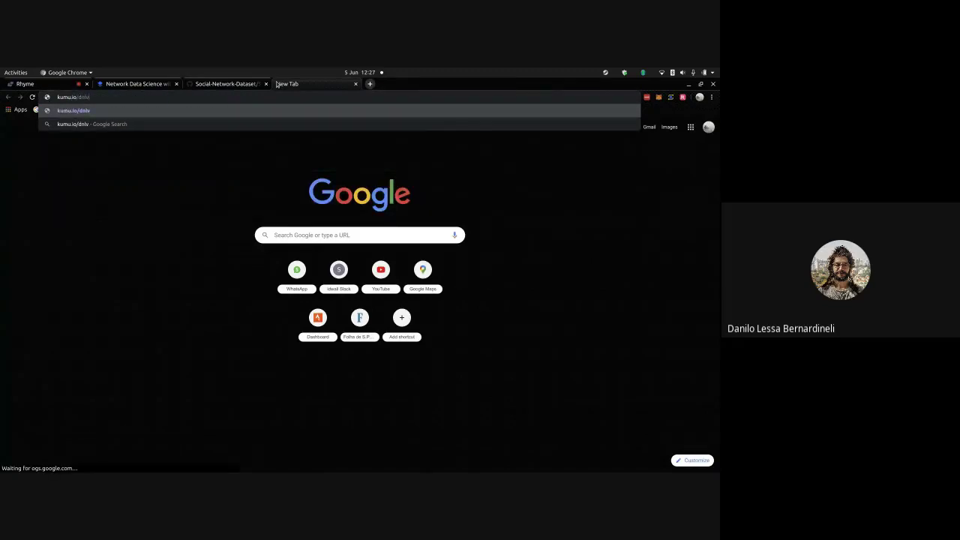
key(BackSpace)
key(BackSpace)
key(BackSpace)
key(BackSpace)
key(BackSpace)
key(BackSpace)
key(BackSpace)
key(BackSpace)
key(BackSpace)
key(BackSpace)
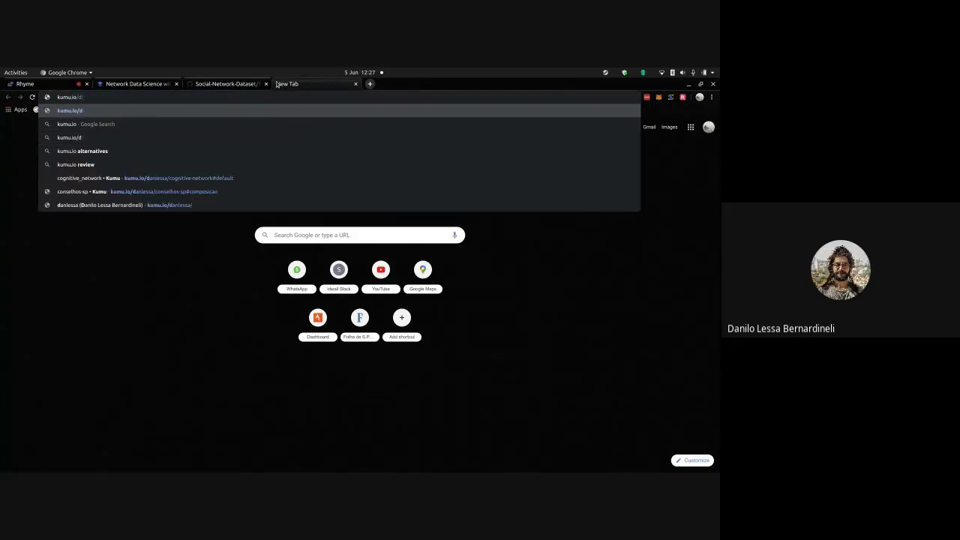
text(danilol vaz kumu)
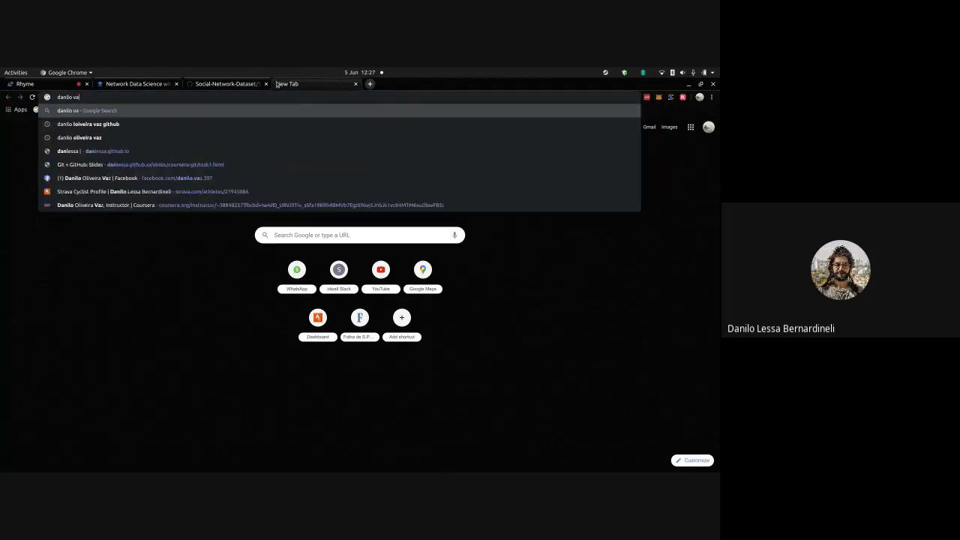
key(Return)
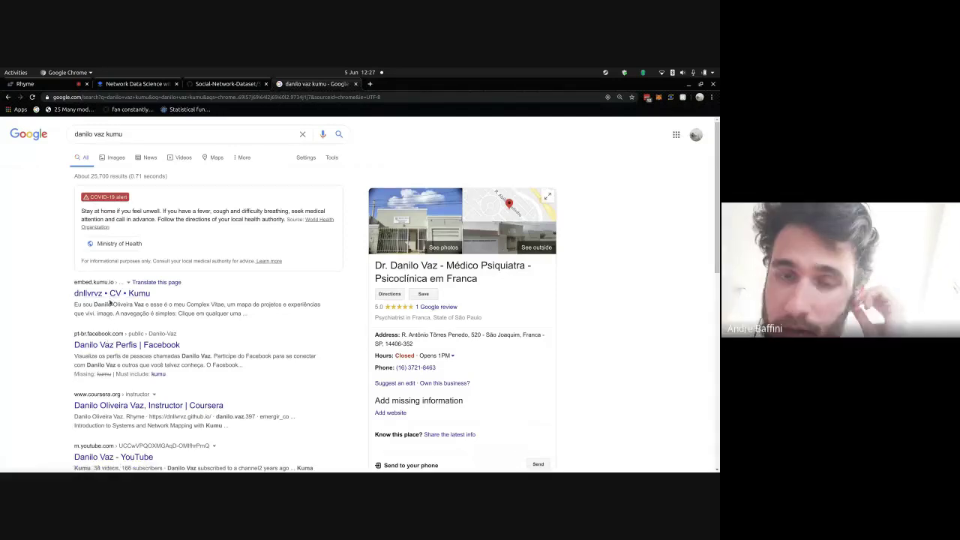
- Open the 'CV • Kumu' result in a new tab and switch to it
click(110, 299)
right_click(111, 298)
click(140, 302)
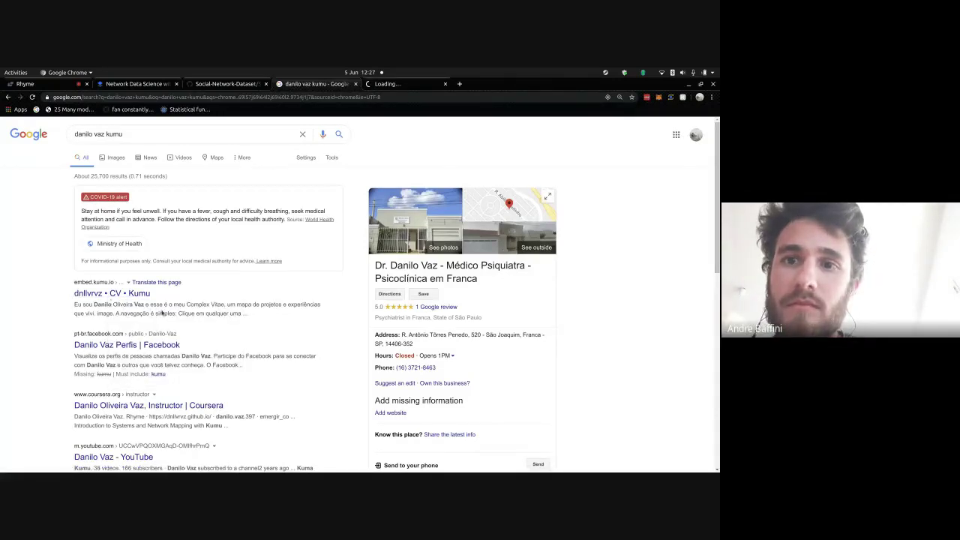
scroll(199, 314, down, 3)
scroll(199, 313, down, 1)
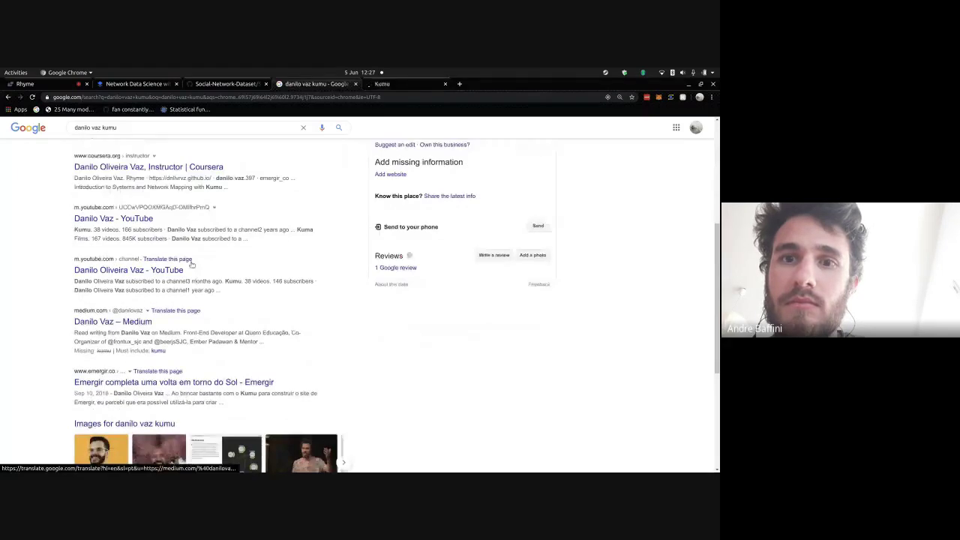
click(377, 83)
- Close the Google search results tab, keeping the Kumu CV map open
click(315, 84)
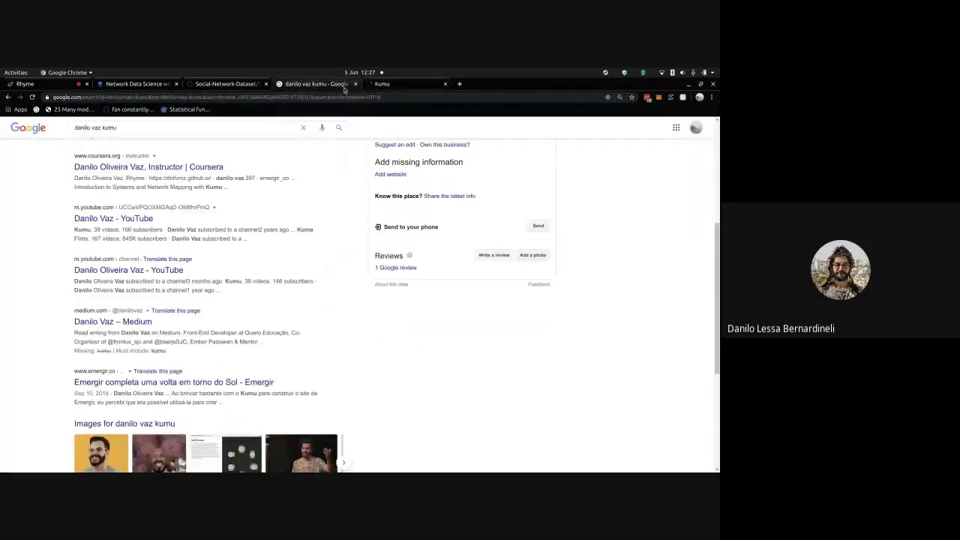
scroll(362, 238, up, 2)
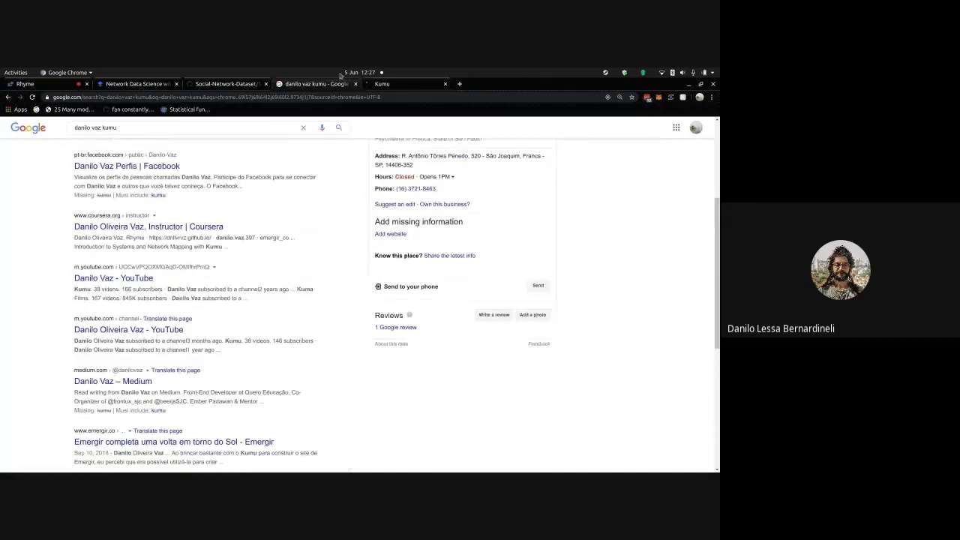
click(392, 84)
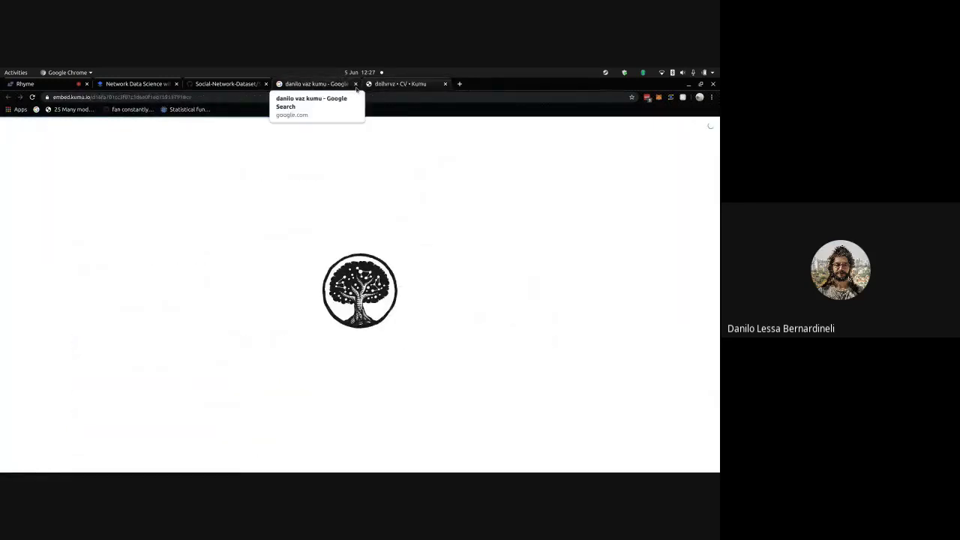
click(355, 84)
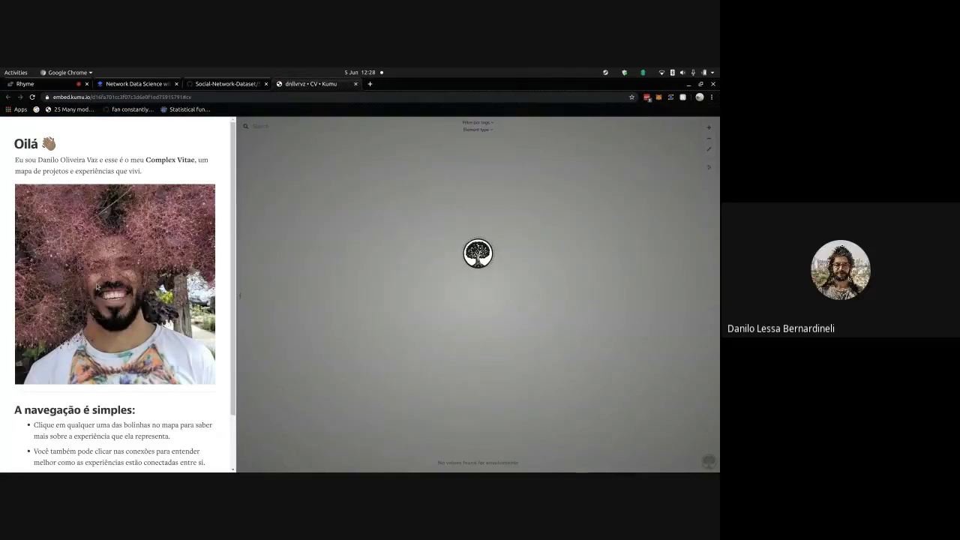
- Show the ISMART element's details, an 8-year student involvement starting in 2010
scroll(96, 286, down, 2)
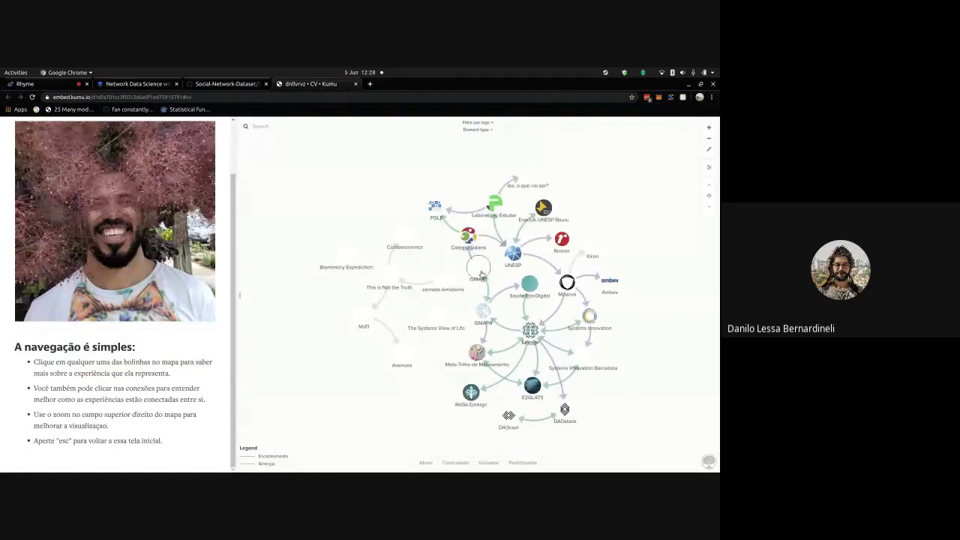
click(477, 270)
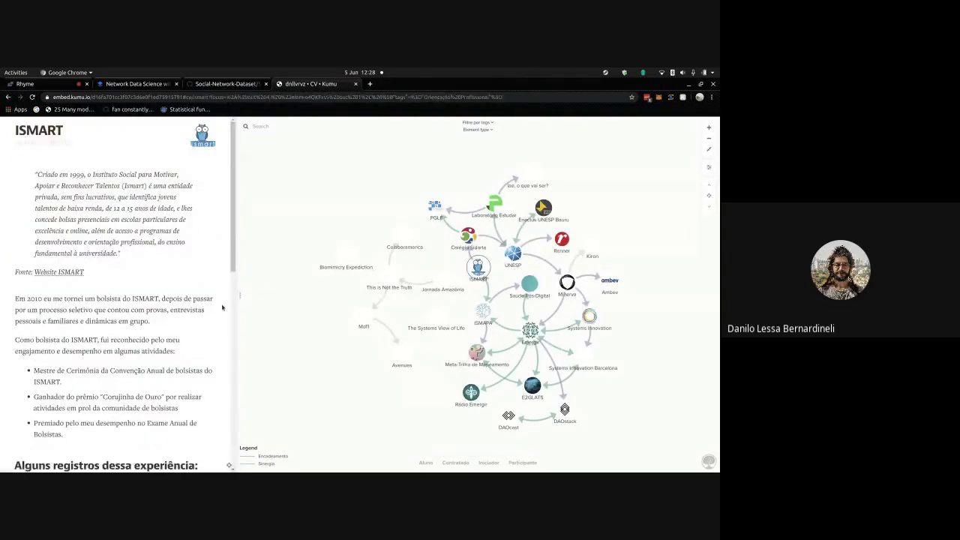
scroll(222, 308, down, 1)
scroll(221, 307, down, 8)
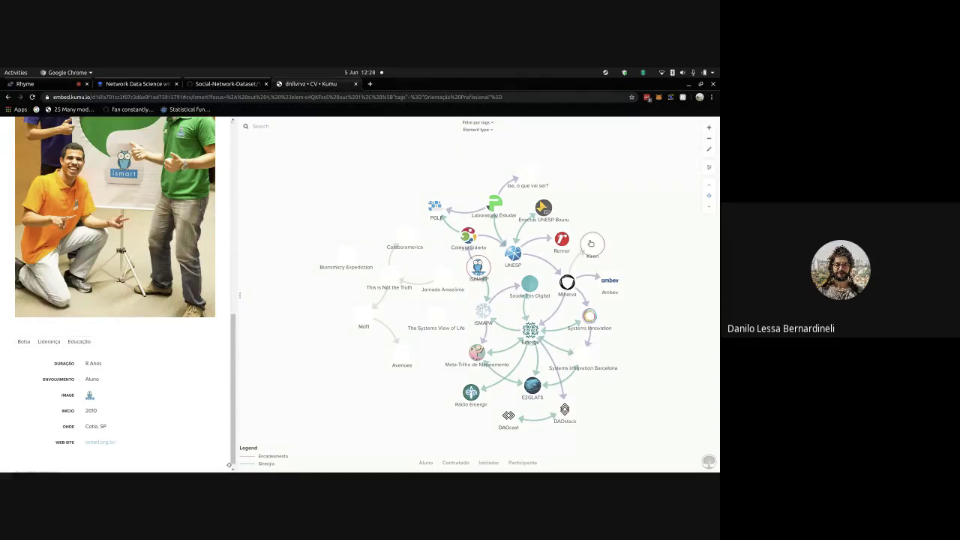
scroll(543, 281, down, 3)
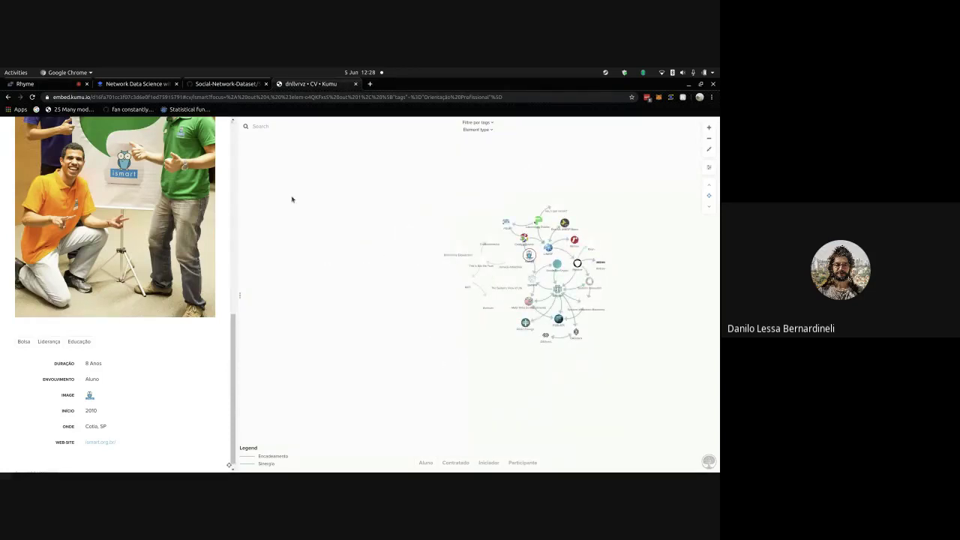
click(296, 96)
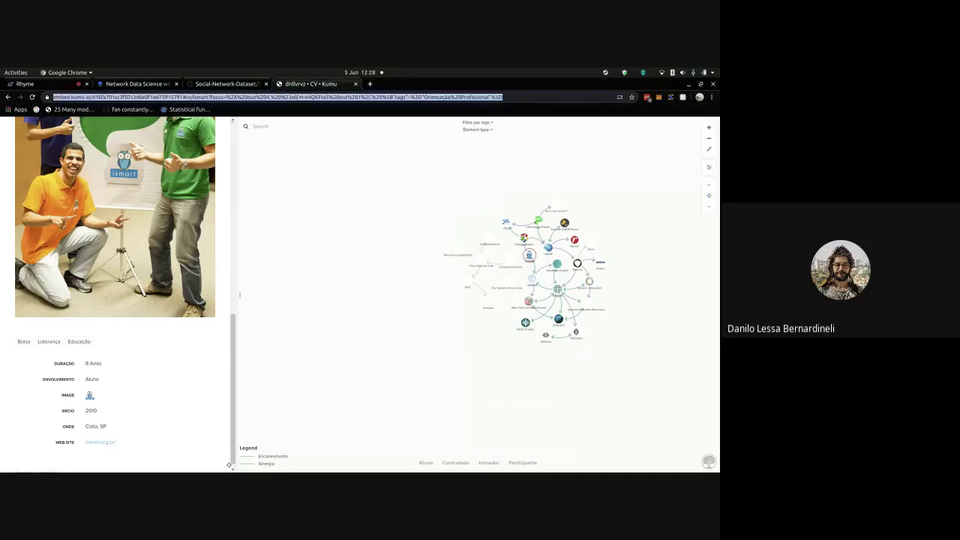
- Load the author's kumu.io profile, listing project 'moda' and presentation 'Ecomodas'
text(dnl)
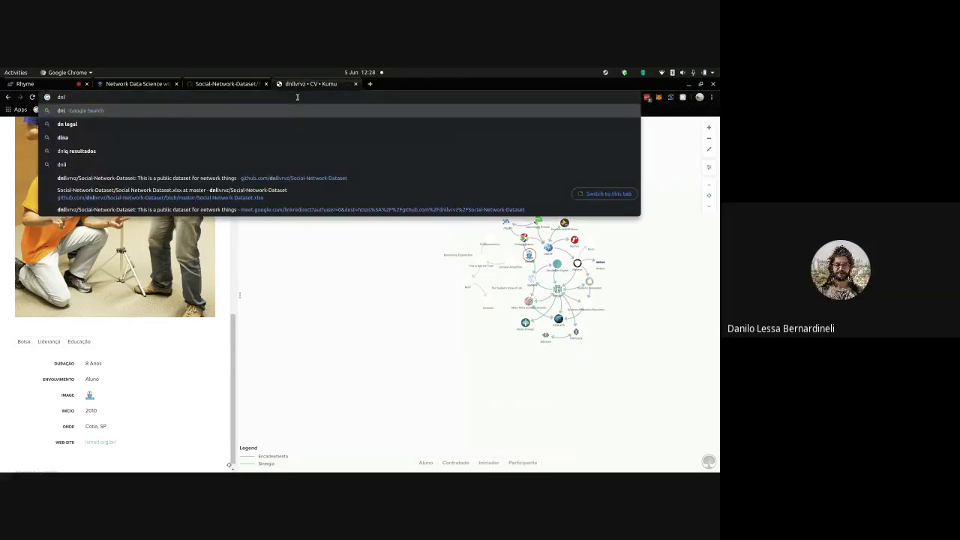
text(lvrvz)
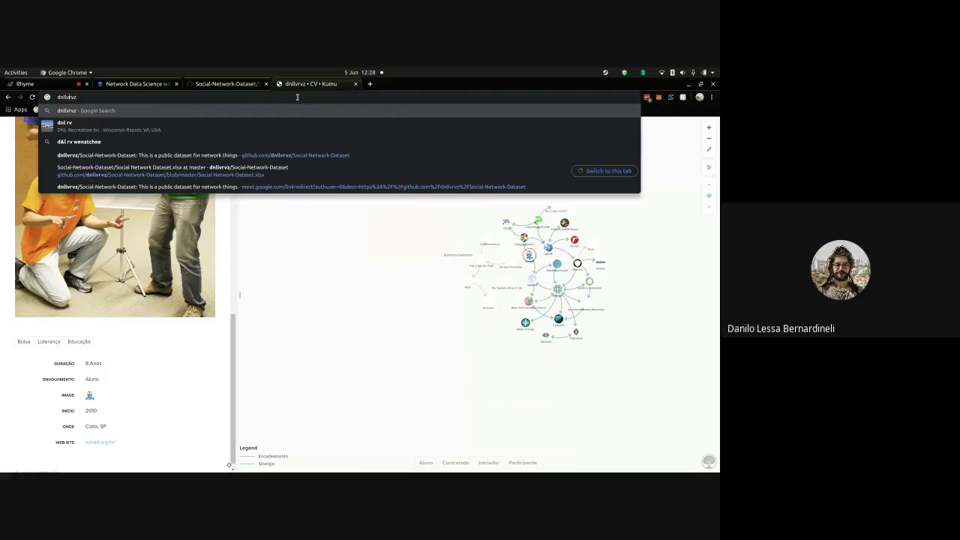
click(300, 155)
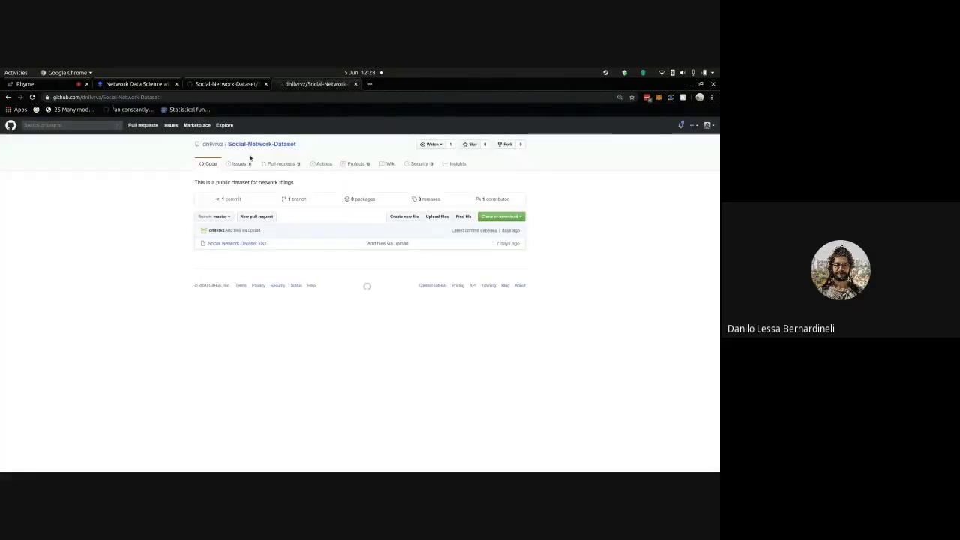
click(256, 94)
text(dnllv)
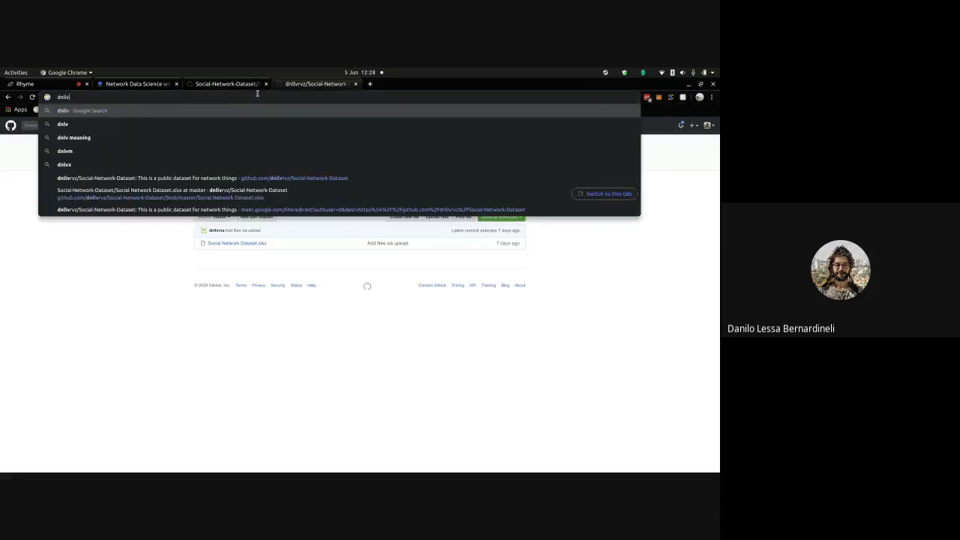
text(rvz)
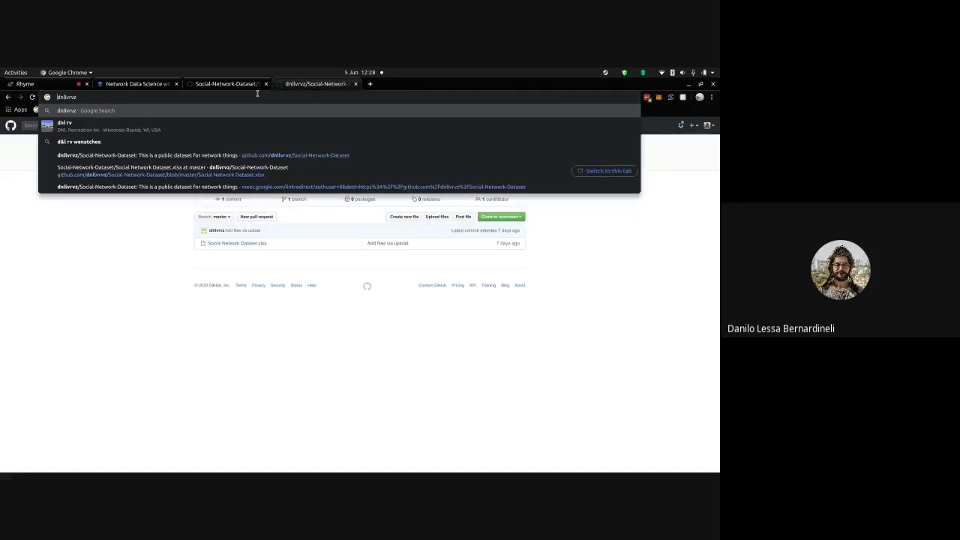
text(kumu.d)
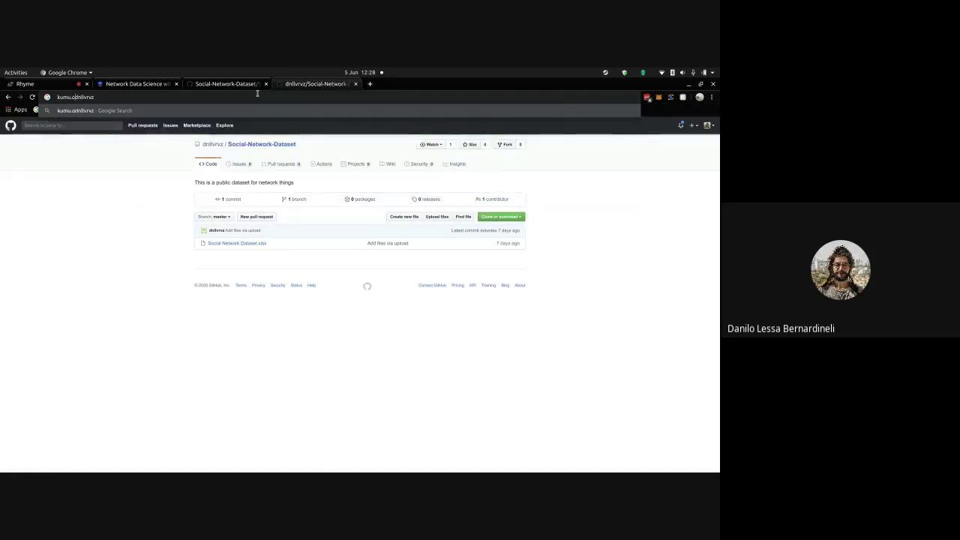
text(/)
key(Return)
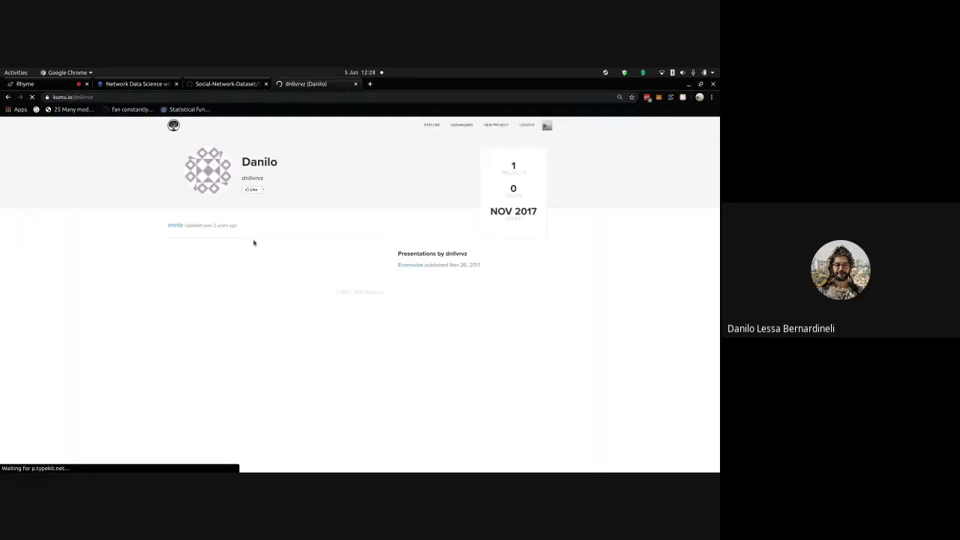
double_click(88, 98)
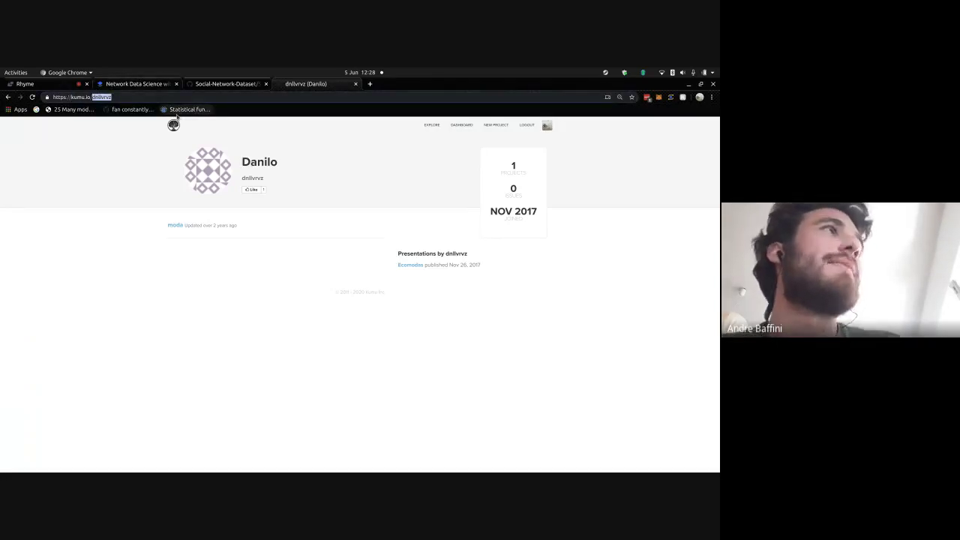
key(BackSpace)
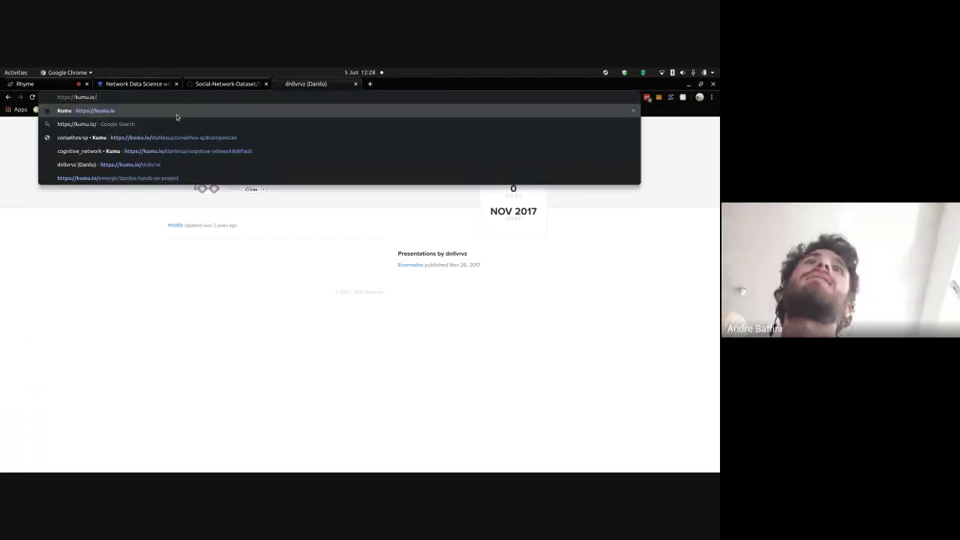
- Open the Emergir hands-on project, then trim the address to load Kumu's Emergir organization page
click(194, 182)
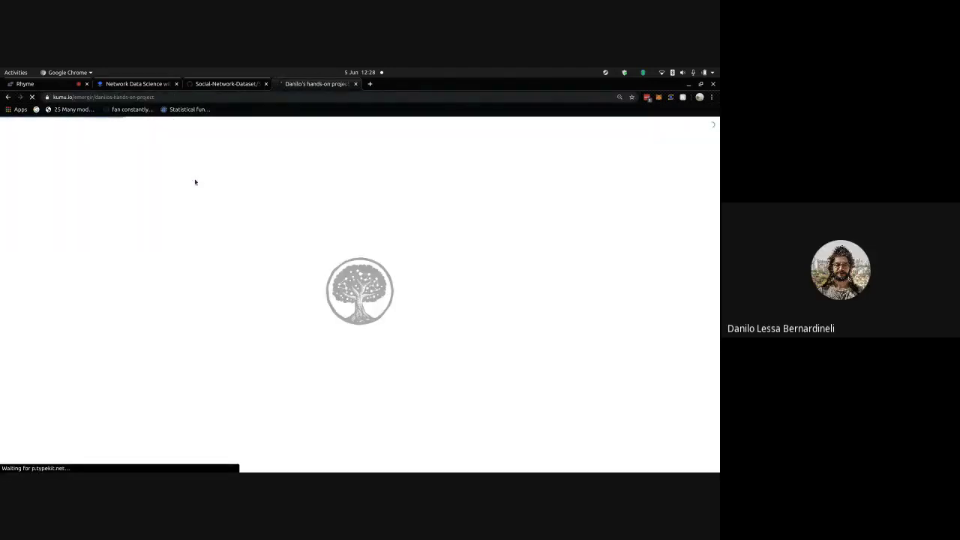
drag(97, 97, 217, 112)
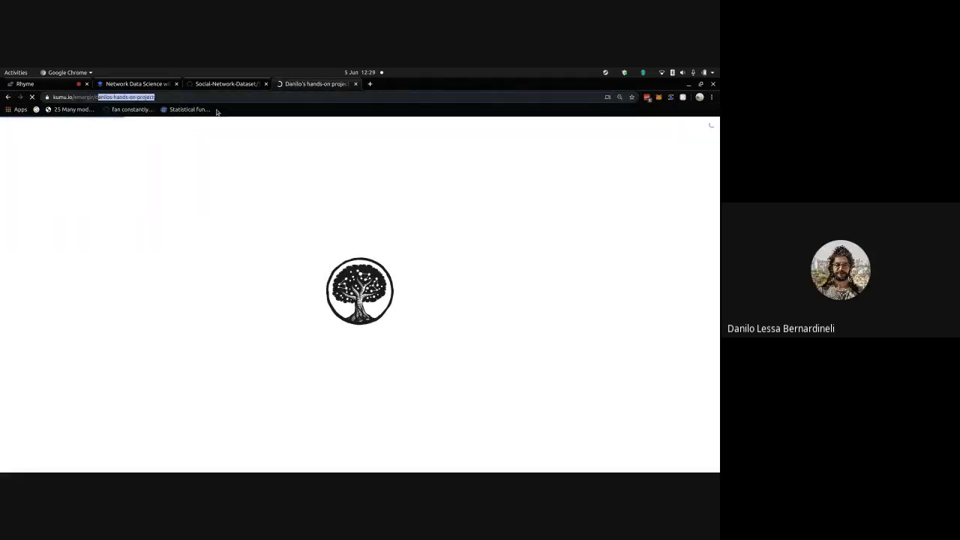
key(BackSpace)
key(Return)
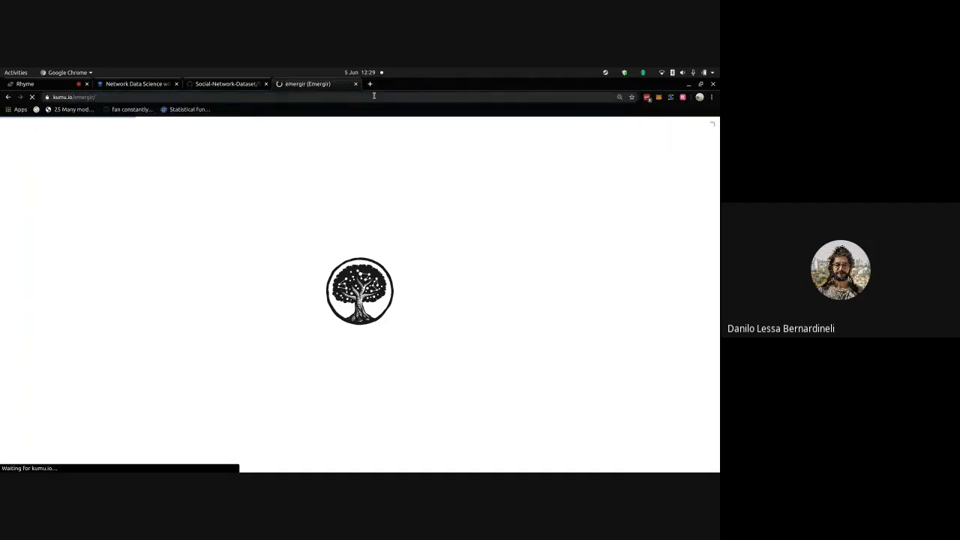
- Load slides.com in a new tab and open its Log in page, then return to Emergir
click(370, 84)
text(s)
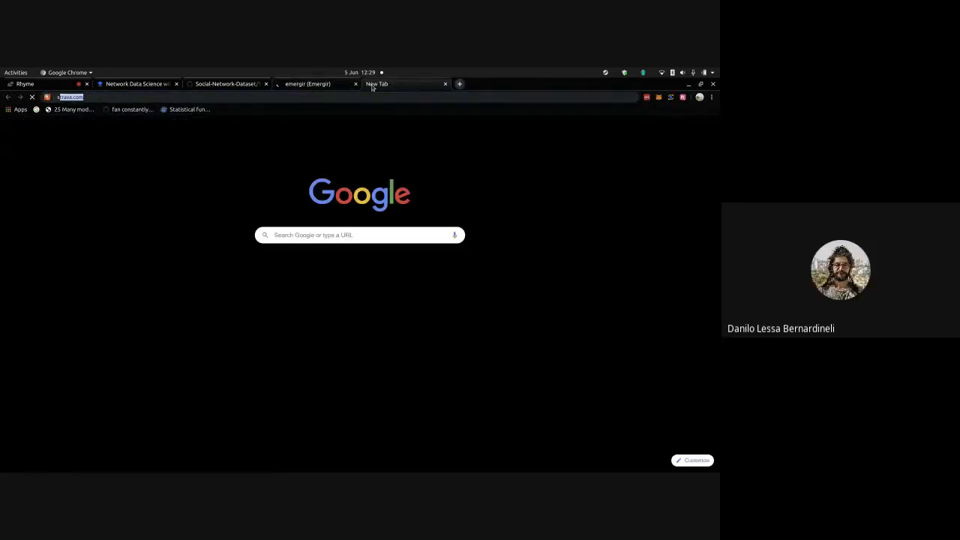
text(lides)
key(Return)
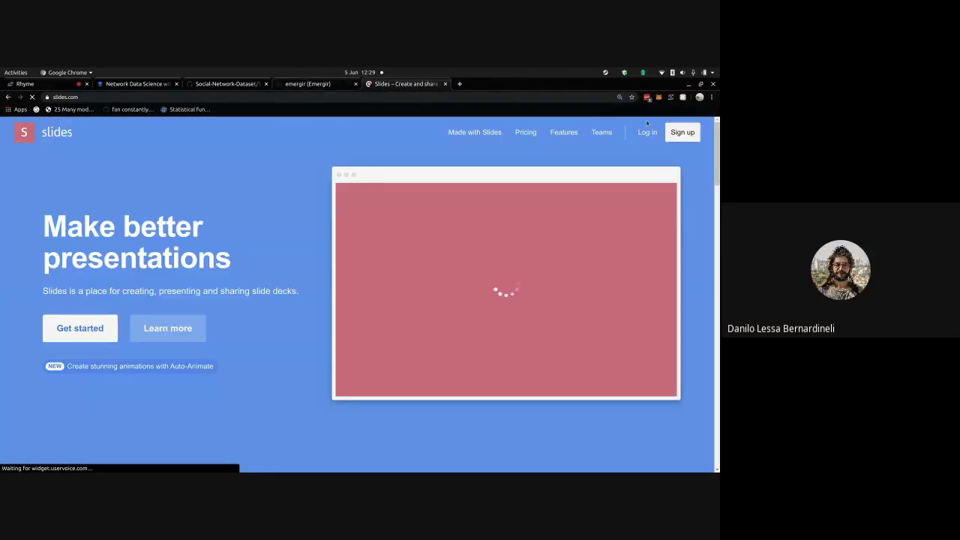
click(635, 139)
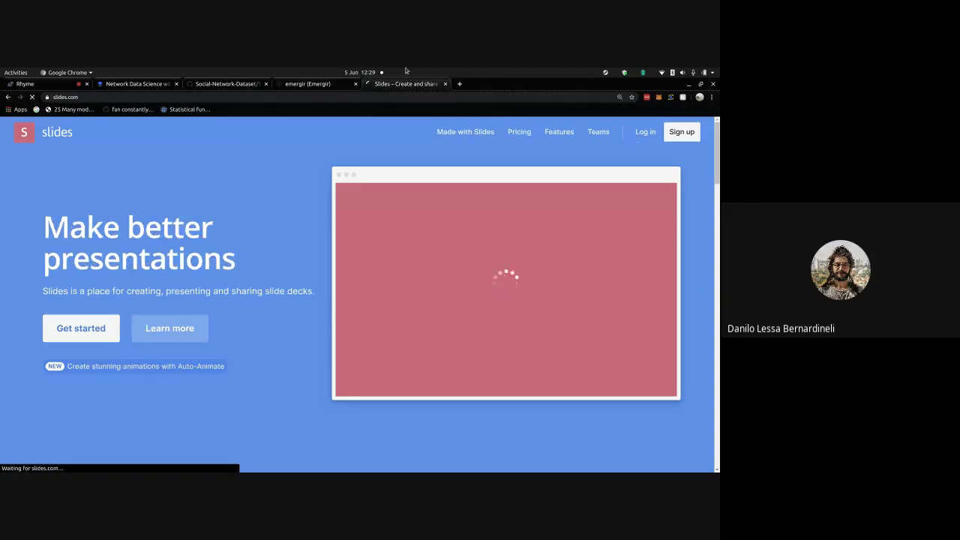
click(324, 86)
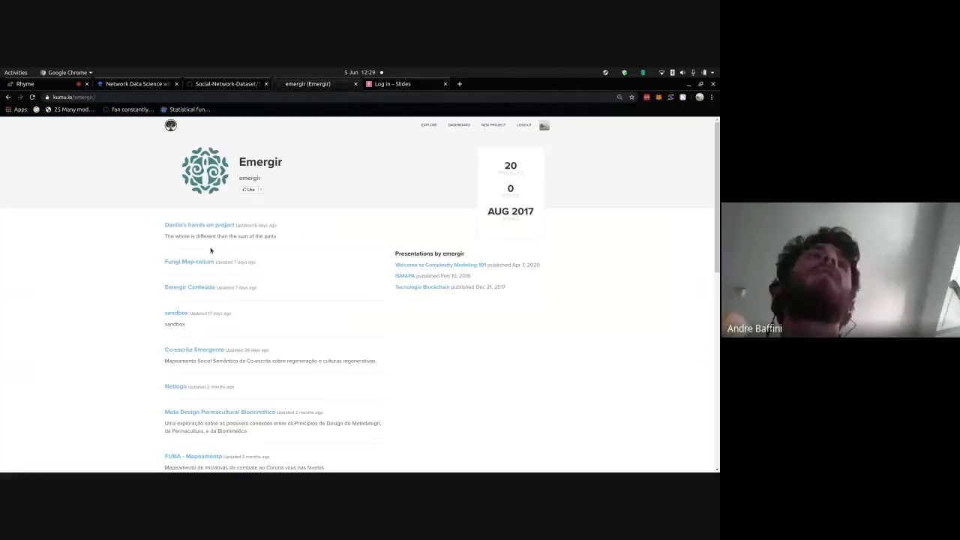
- Open the author's hands-on project from the Emergir list in a new tab
scroll(210, 250, down, 1)
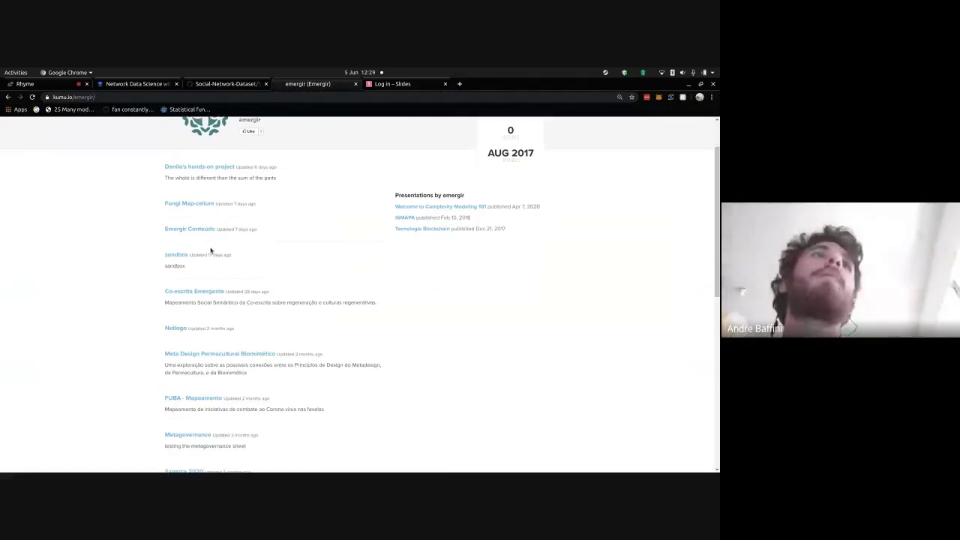
right_click(215, 166)
click(216, 173)
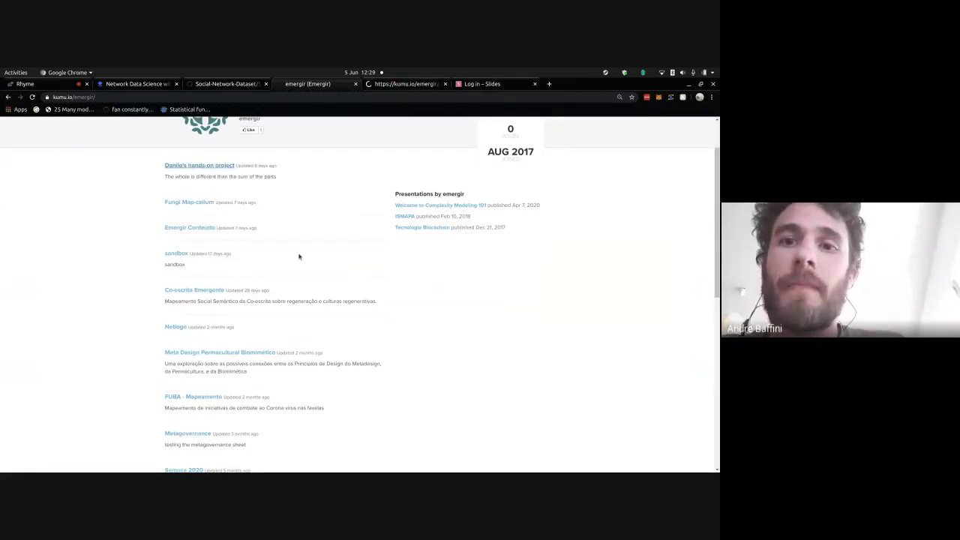
scroll(297, 255, down, 1)
scroll(298, 257, down, 8)
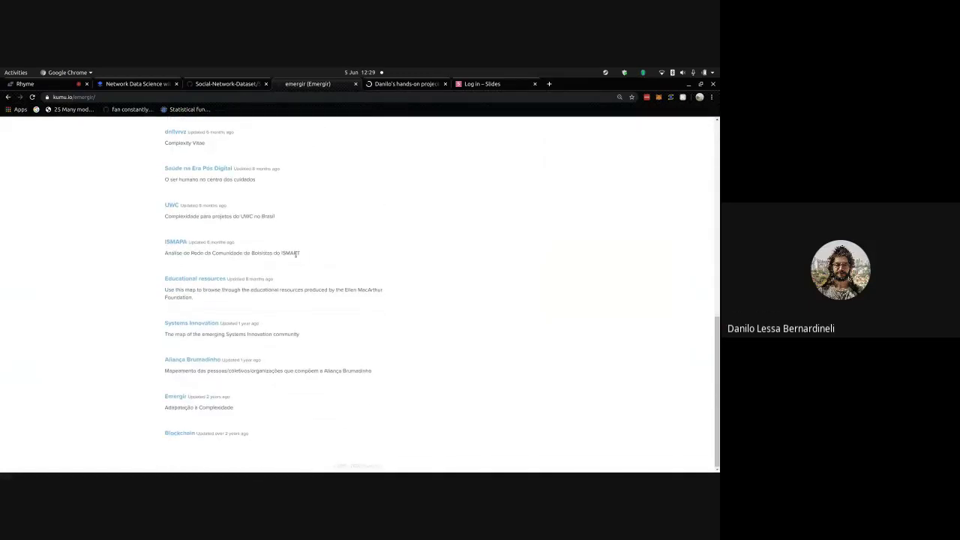
scroll(368, 323, up, 3)
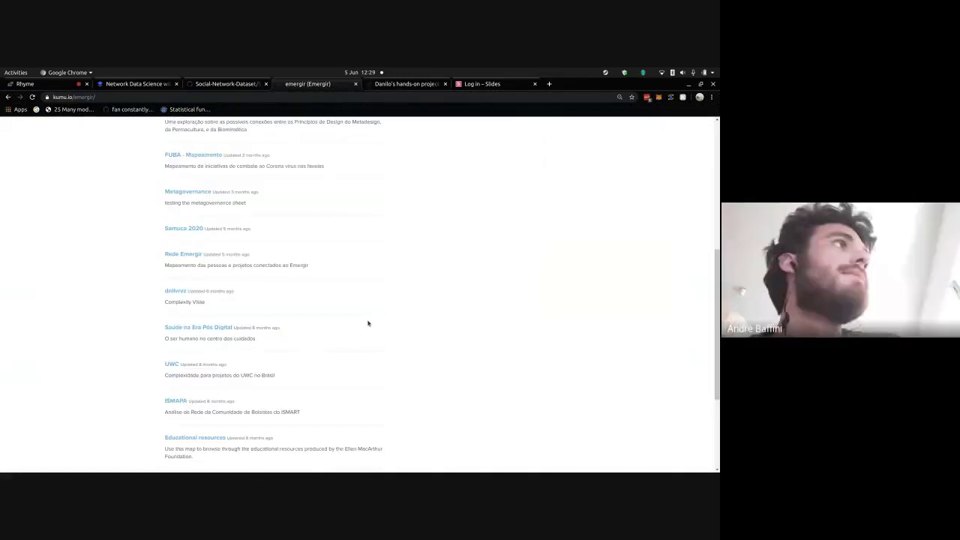
click(394, 87)
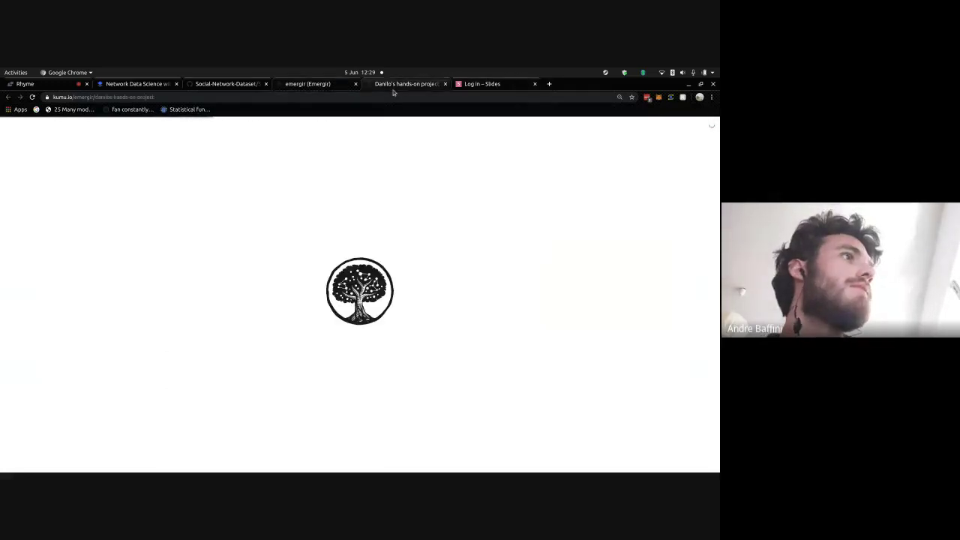
- Close the Slides log-in and Emergir profile tabs, returning to the hands-on project map
click(535, 85)
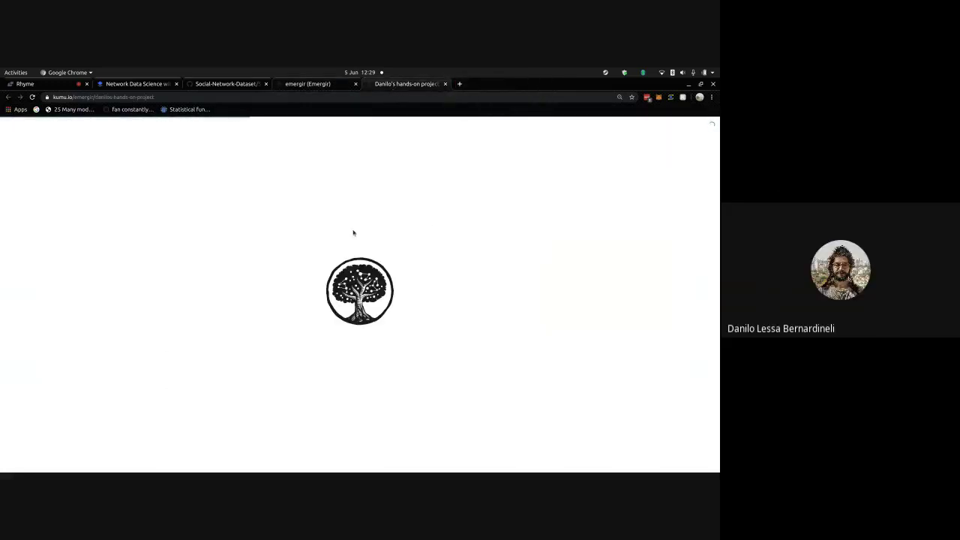
click(241, 83)
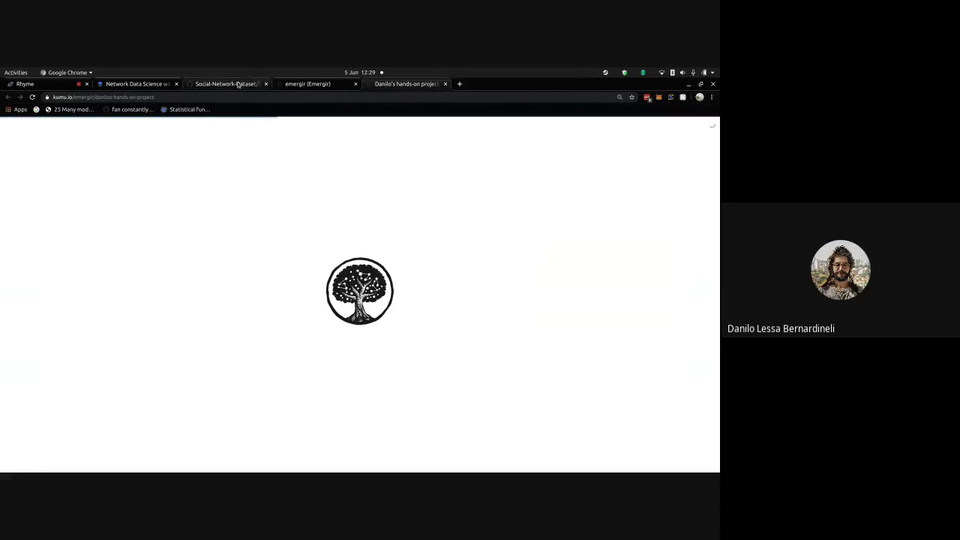
click(356, 84)
click(328, 89)
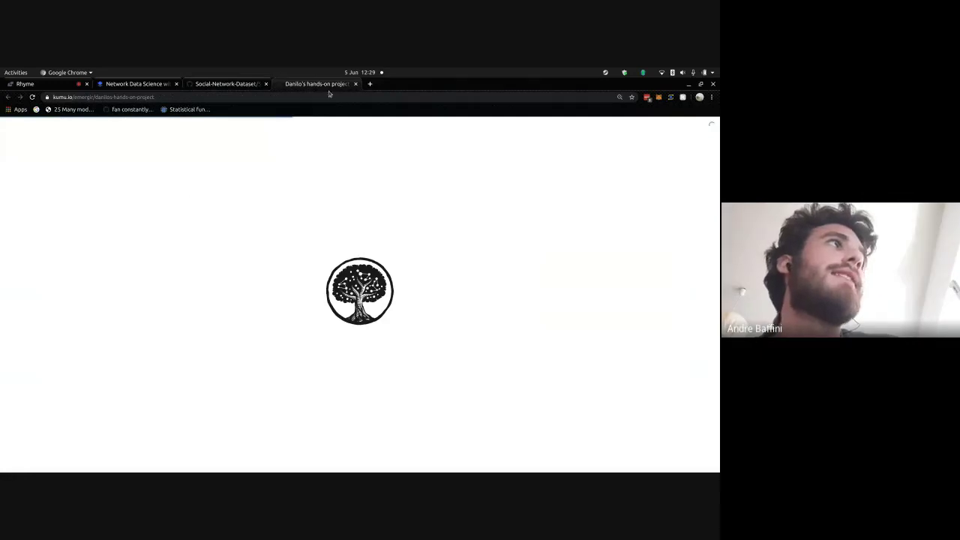
click(265, 84)
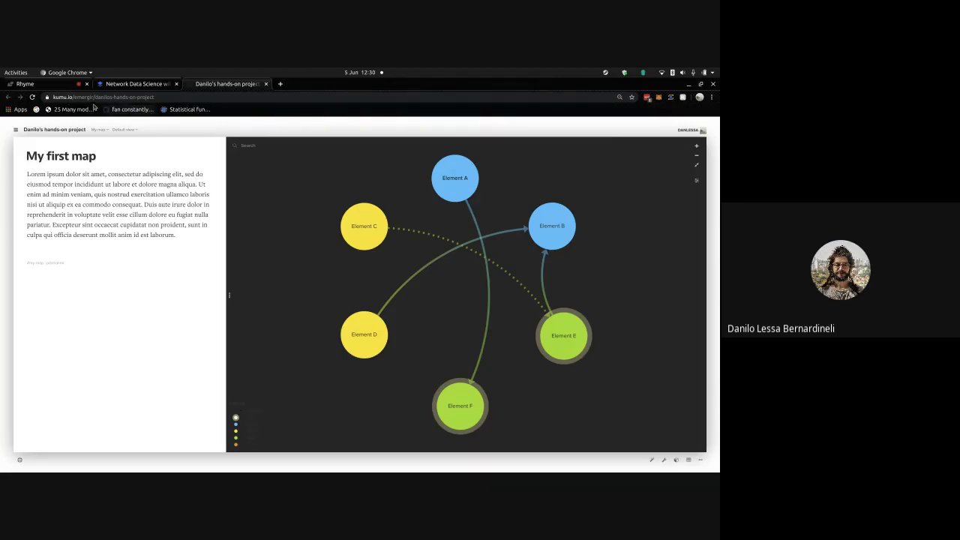
drag(113, 96, 282, 128)
key(BackSpace)
key(Return)
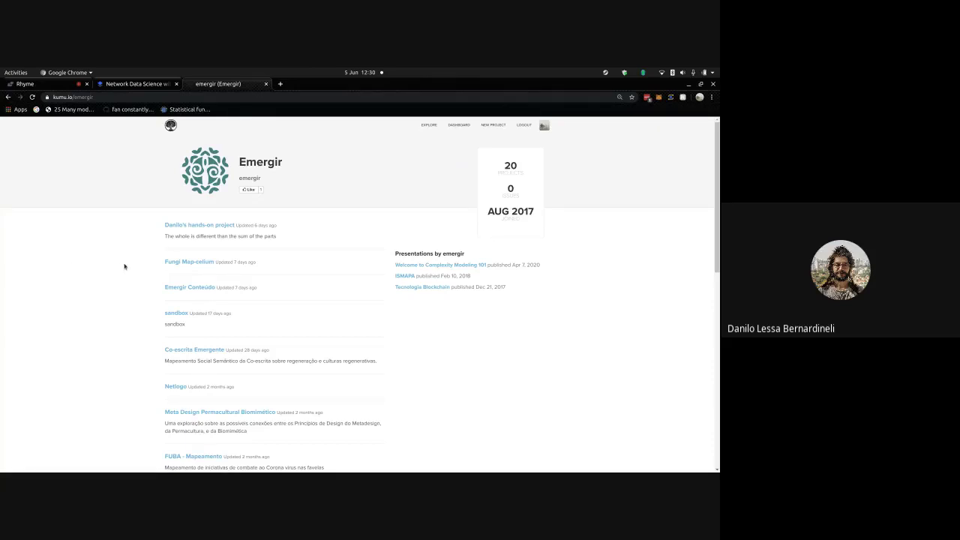
- Find ISMAPA in the Emergir project list, open it in a new tab, and switch to the ISMAPA • Kumu tab
scroll(163, 278, down, 3)
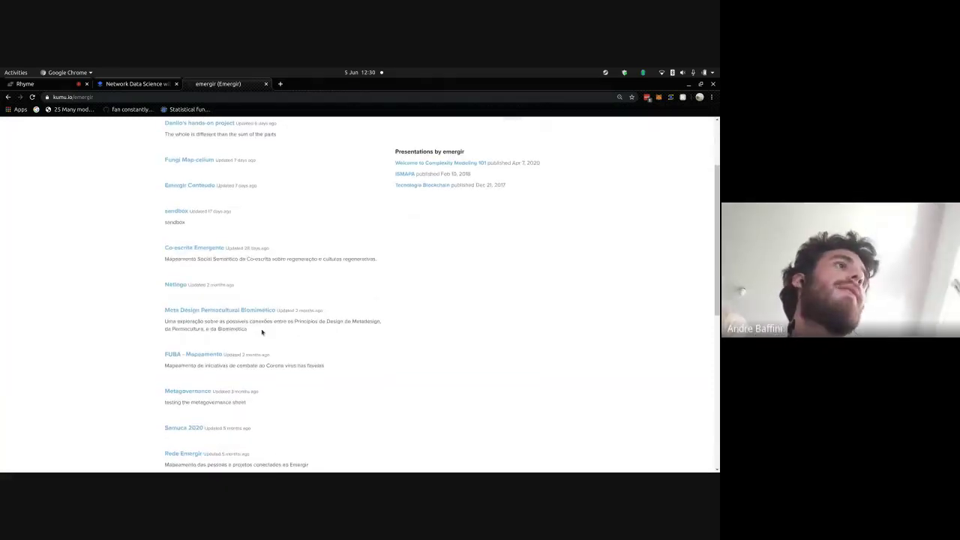
scroll(261, 333, down, 2)
scroll(263, 333, down, 2)
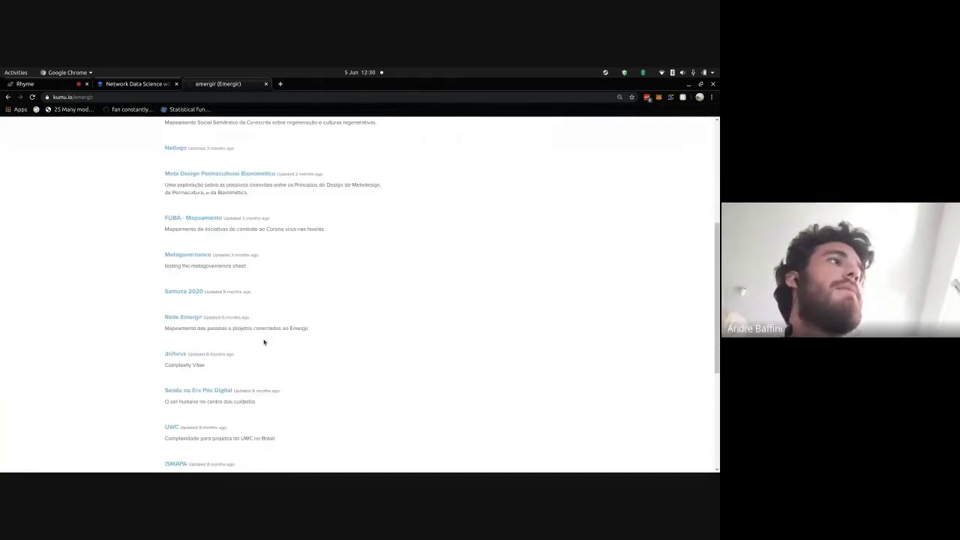
scroll(263, 342, down, 1)
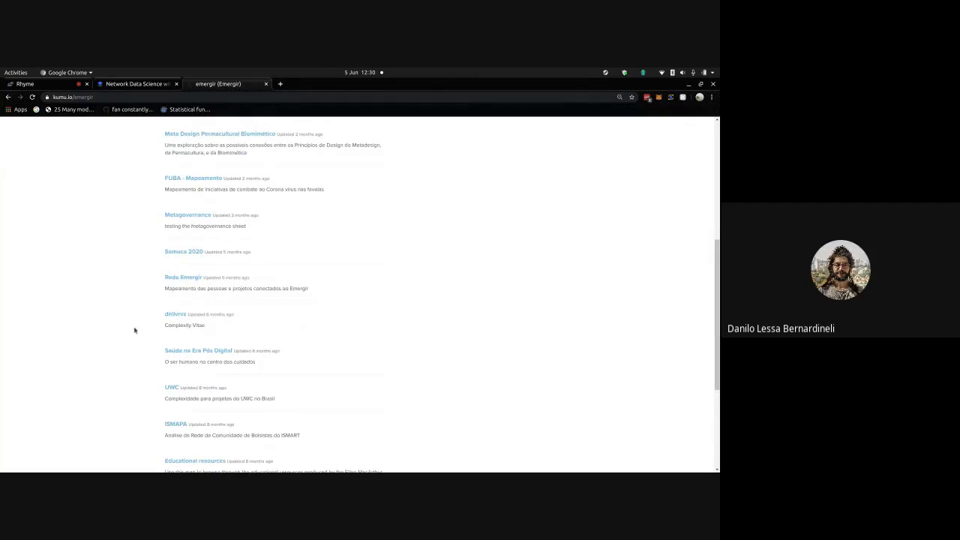
scroll(164, 318, up, 6)
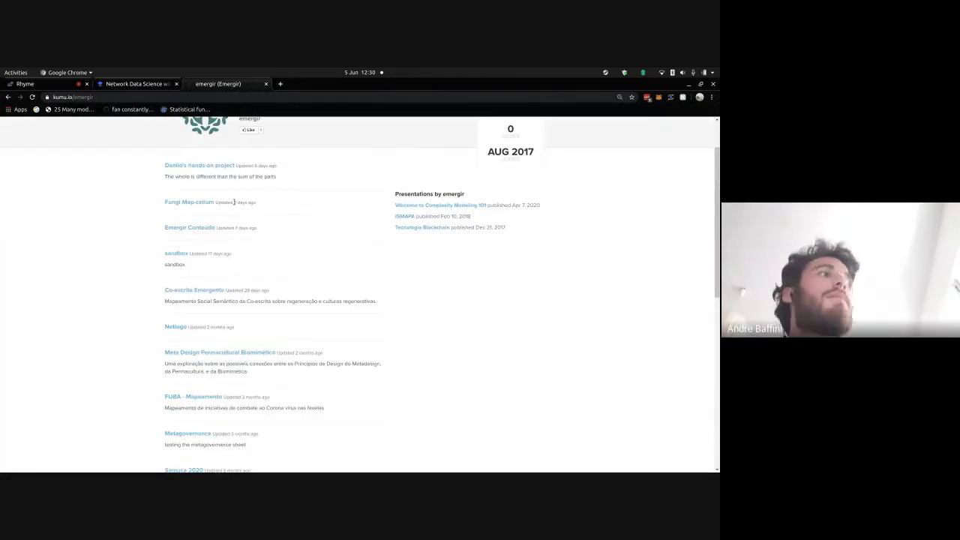
scroll(234, 205, down, 1)
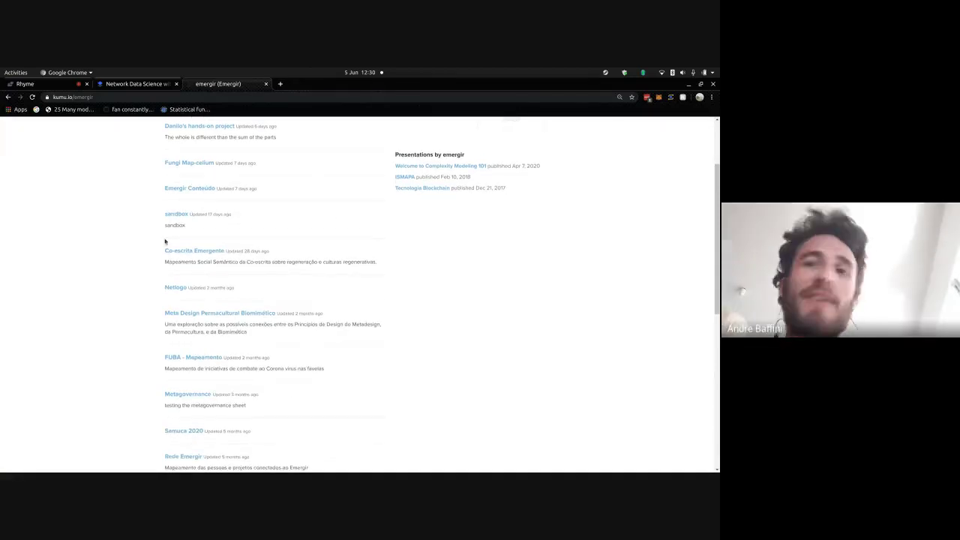
scroll(165, 241, up, 3)
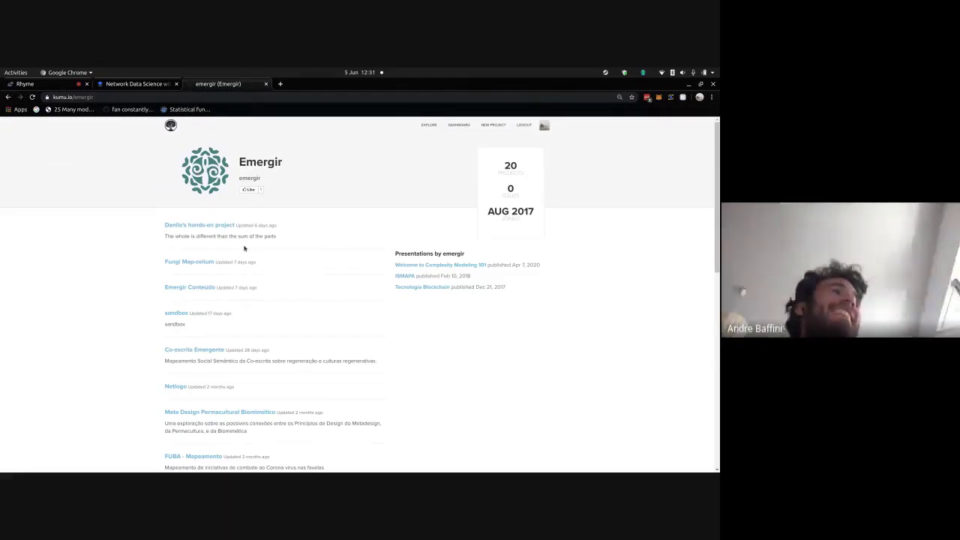
scroll(244, 248, down, 5)
scroll(243, 248, down, 2)
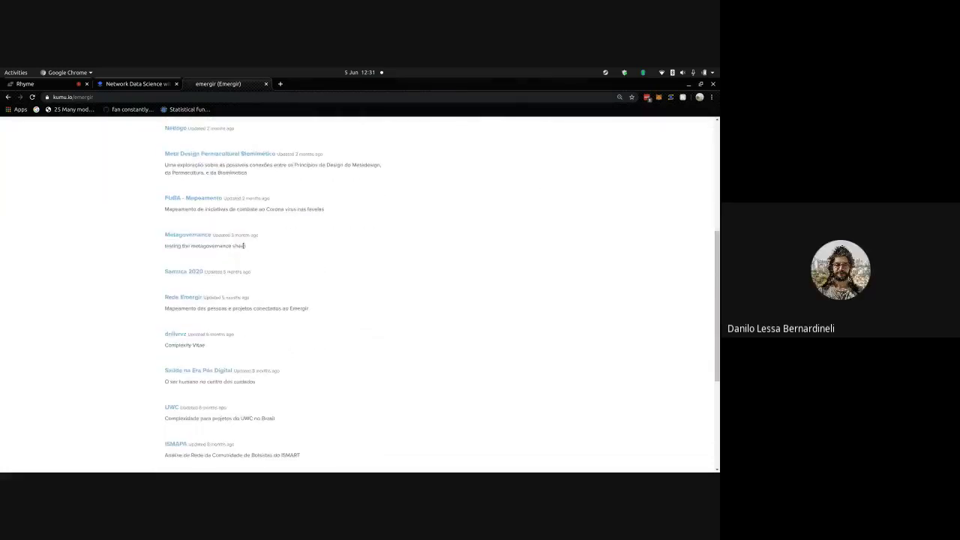
scroll(183, 300, down, 3)
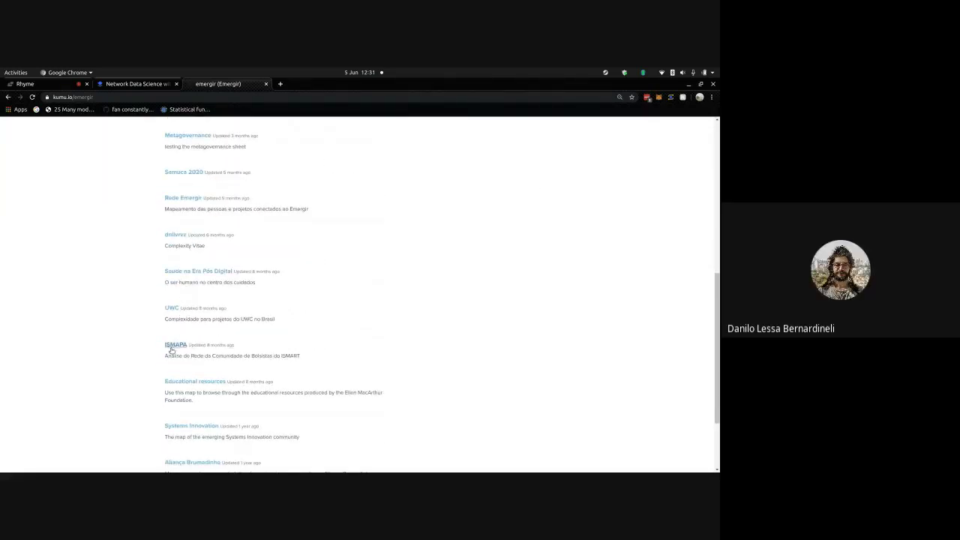
right_click(173, 345)
click(196, 352)
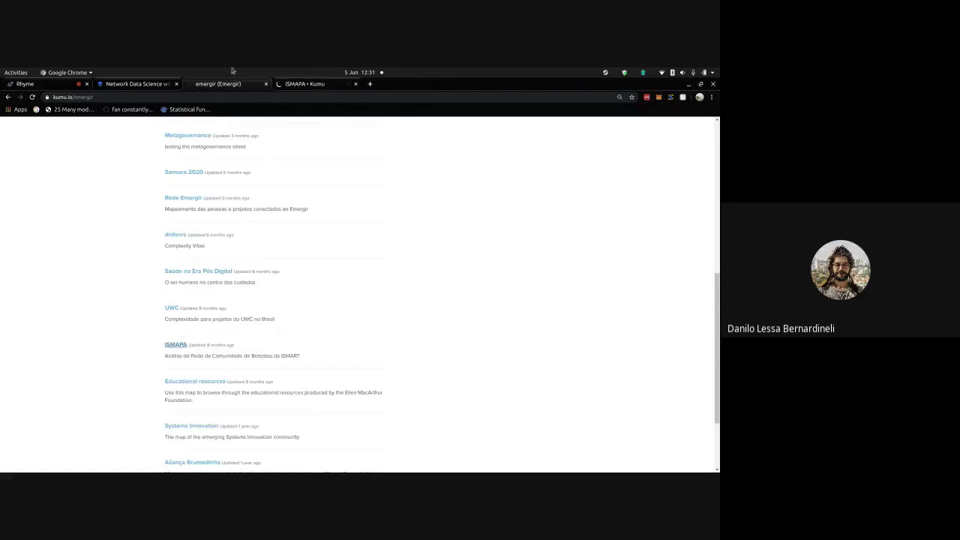
click(337, 87)
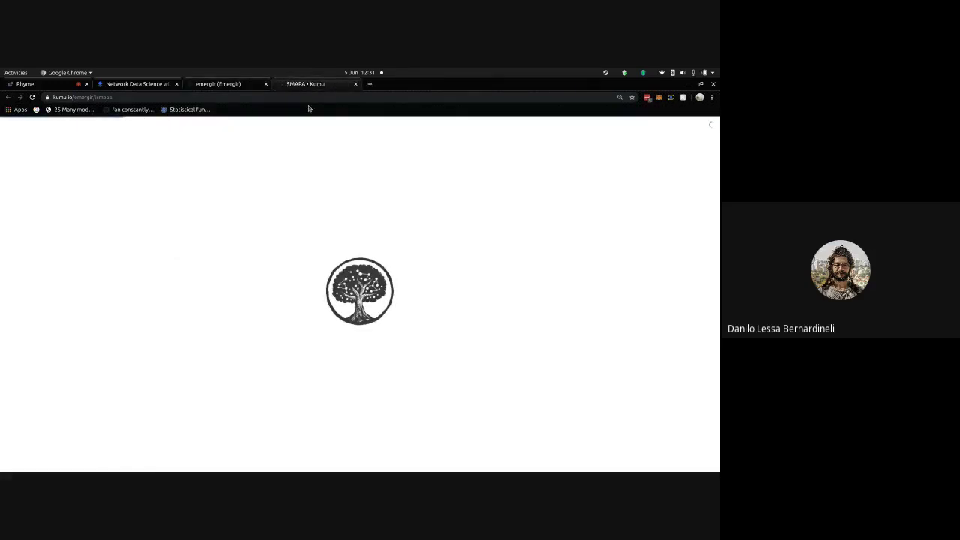
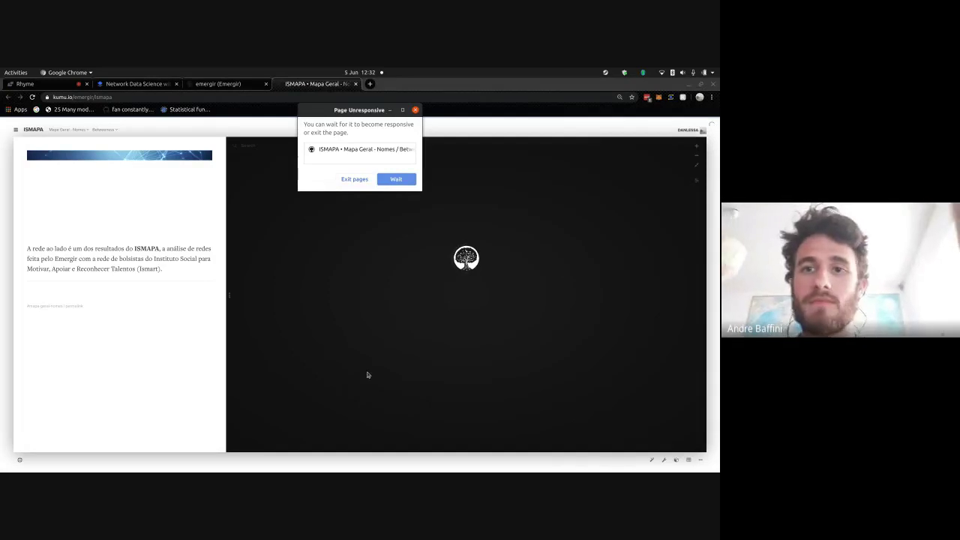
- Let the unresponsive ISMAPA map page keep loading, glance at the Rhyme tab, then open the objectives doc
click(399, 179)
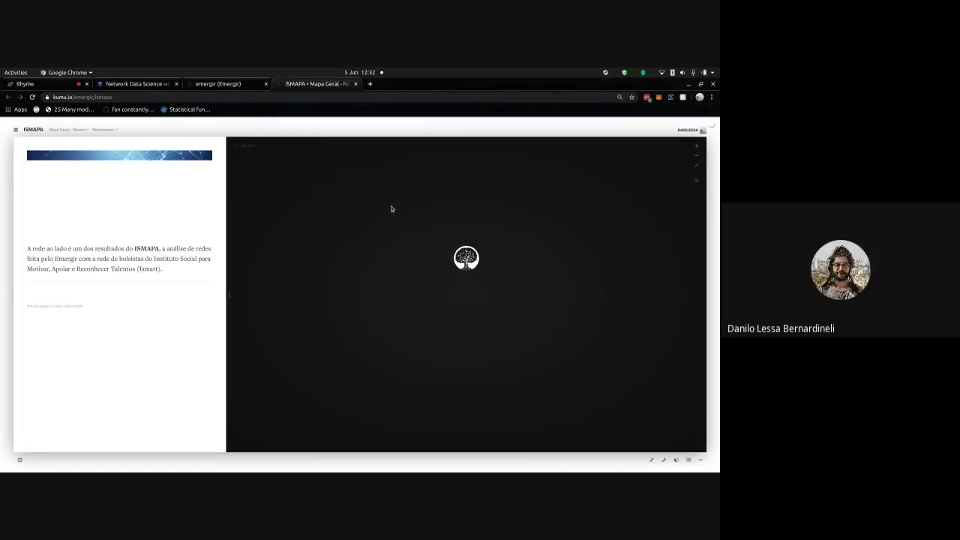
click(71, 83)
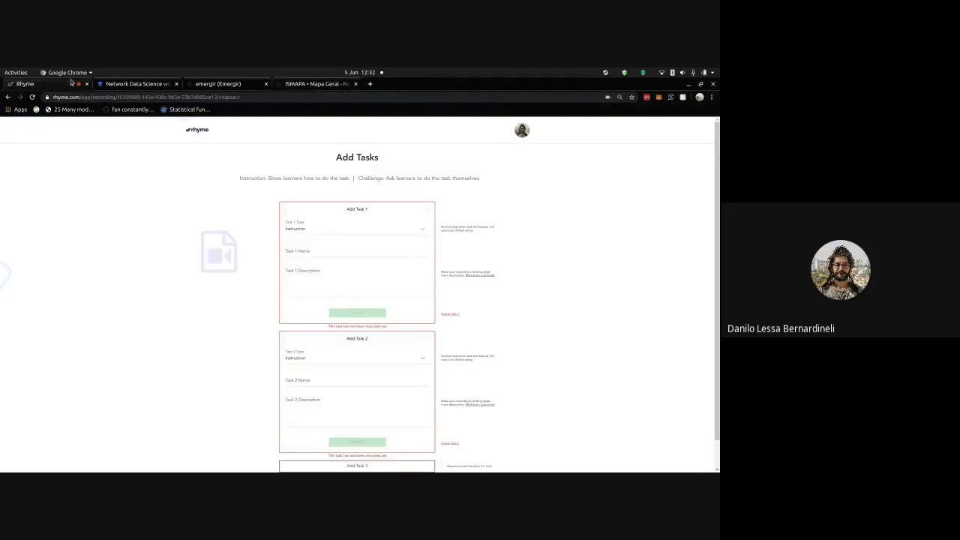
click(303, 84)
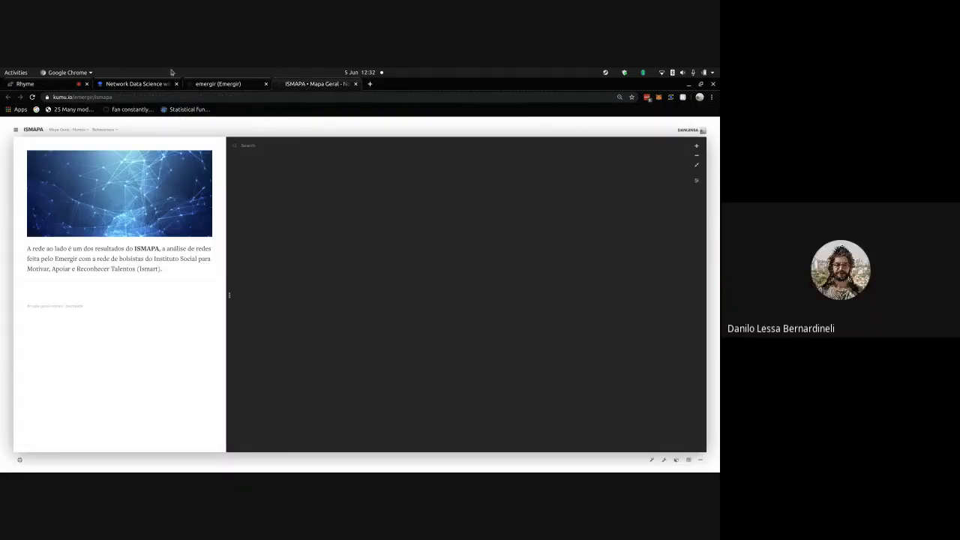
key(ctrl+2)
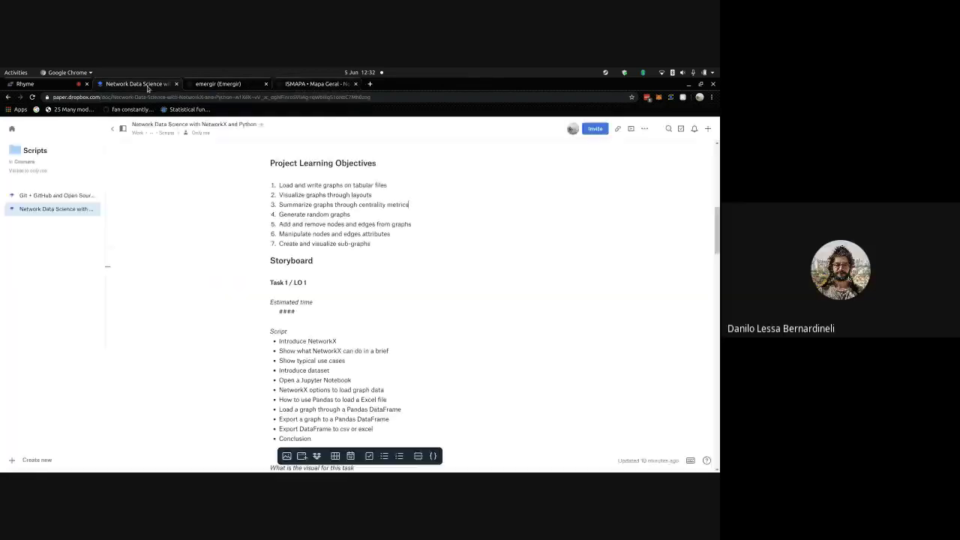
- In Terminator, list the home folder and move into repositories/
click(327, 83)
key(alt+Tab)
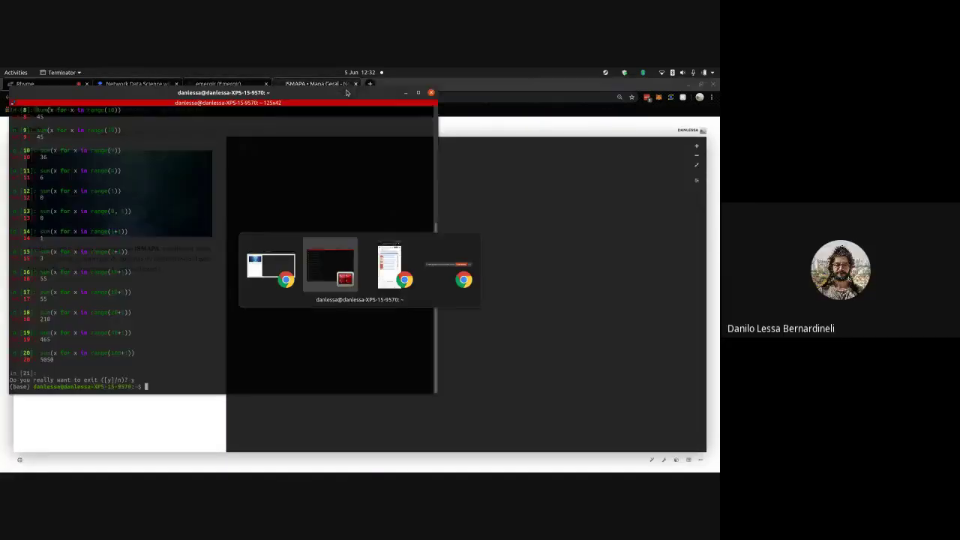
text(ls)
key(Return)
text(cd repositories/)
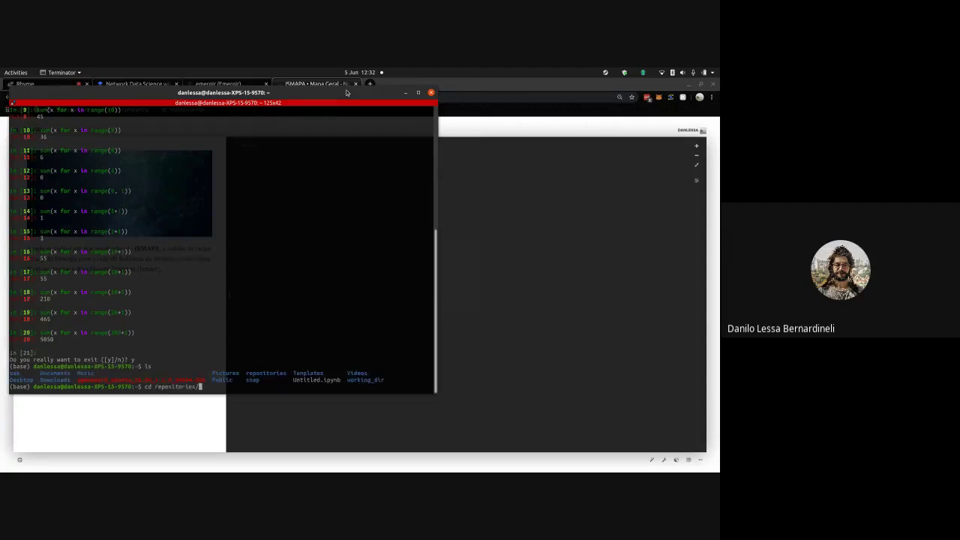
key(Return)
- List the repositories folder, cancel the partial command, and launch jupyter lab
text(ls)
key(Return)
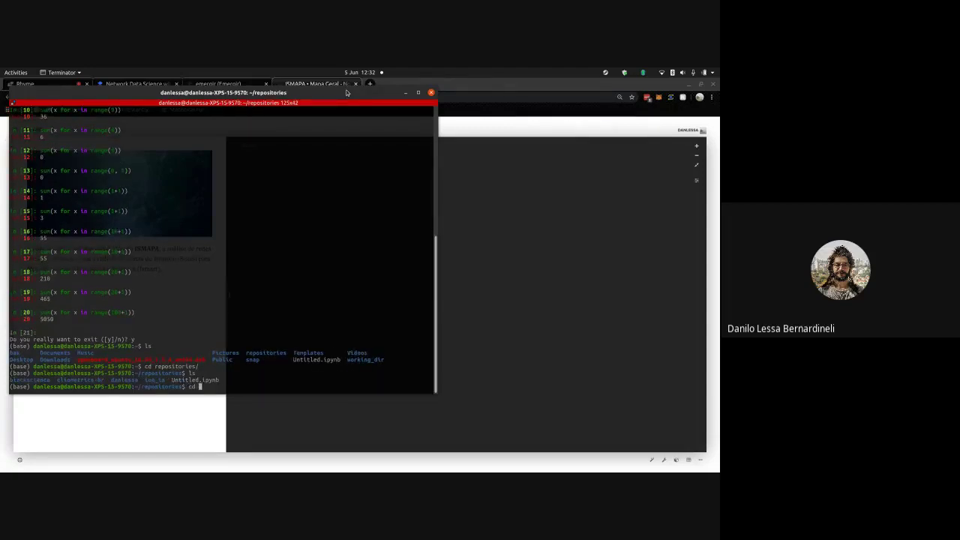
key(ctrl+c)
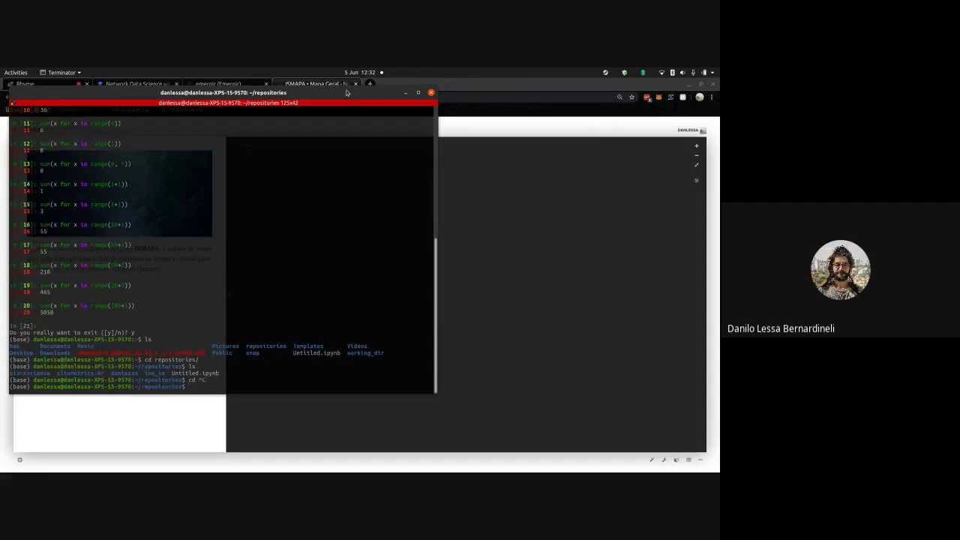
text(jupyter lab)
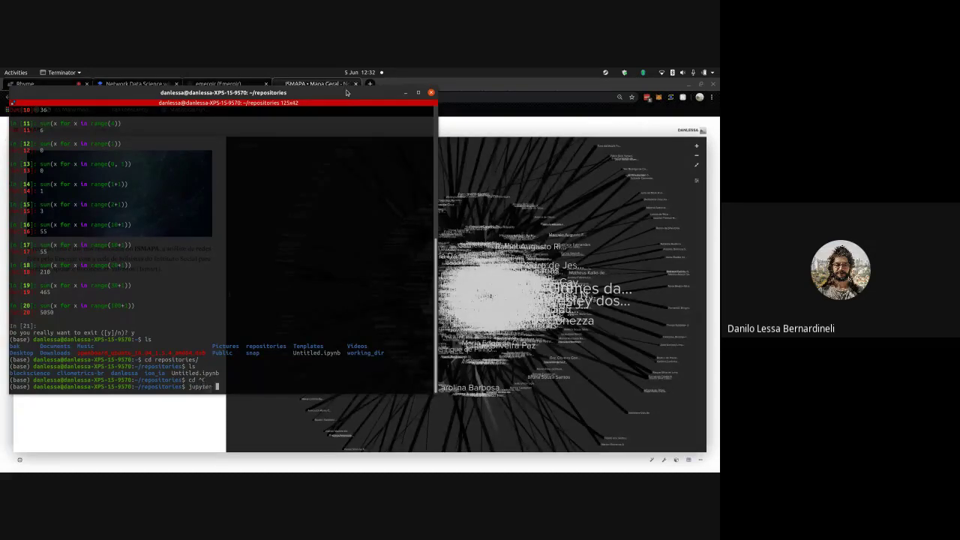
key(Return)
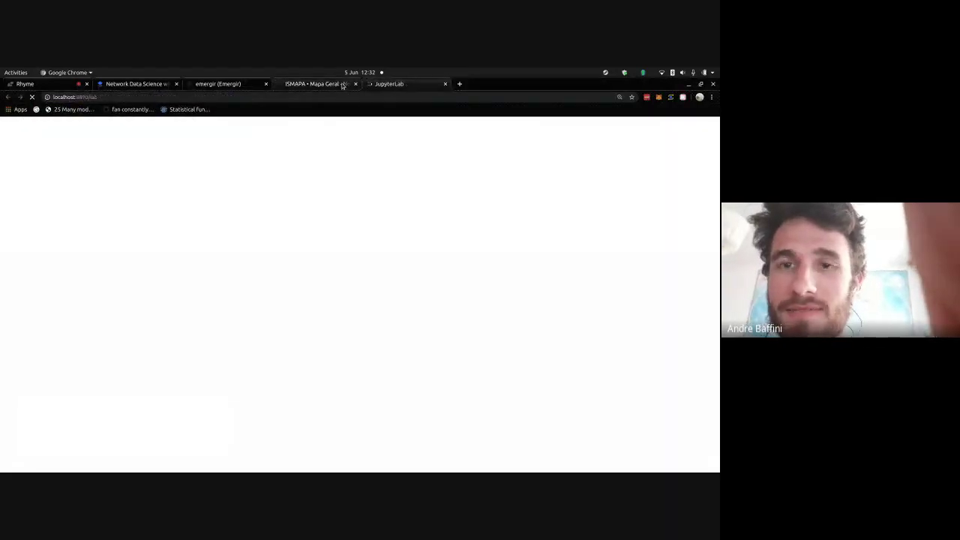
- Zoom around the ISMAPA map and colour its nodes by Instituição de Ensino, then go to JupyterLab
click(343, 86)
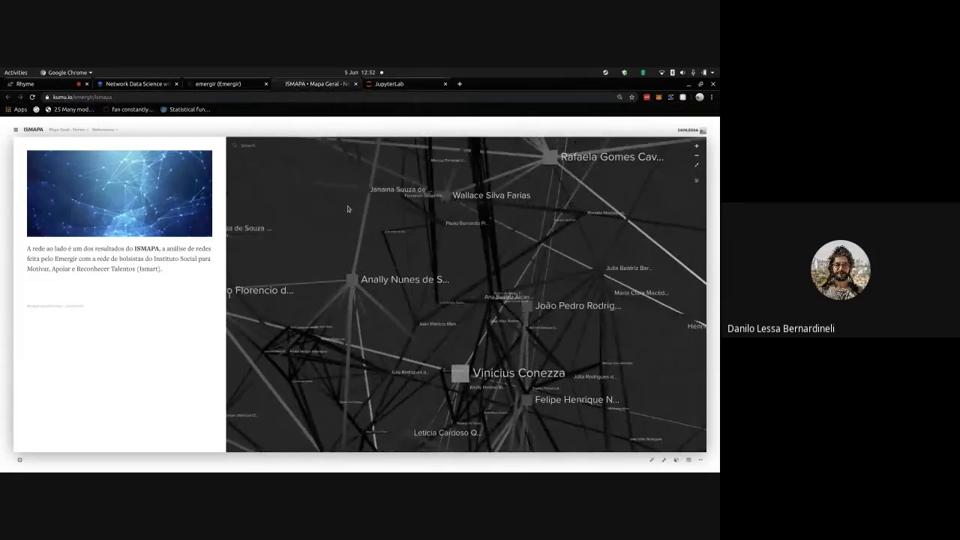
scroll(348, 206, up, 5)
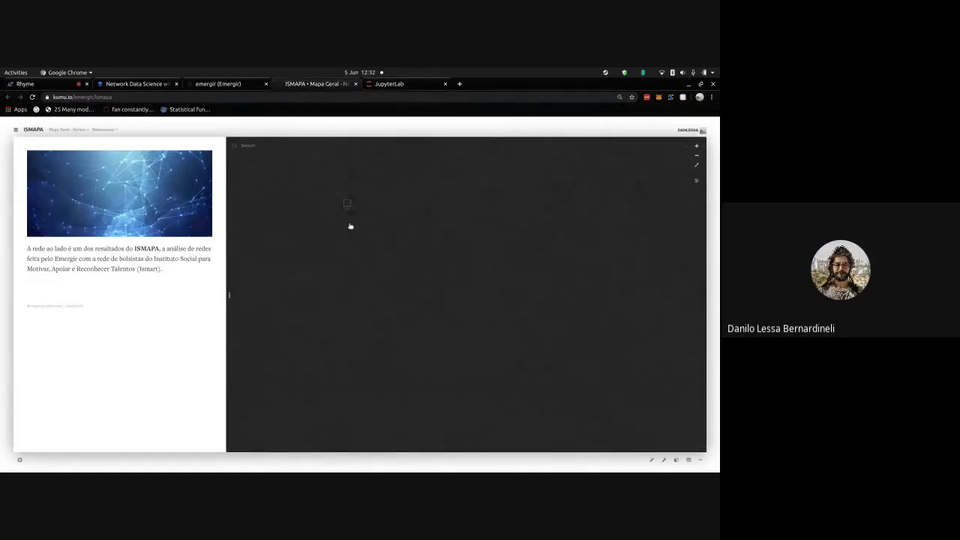
scroll(348, 199, down, 5)
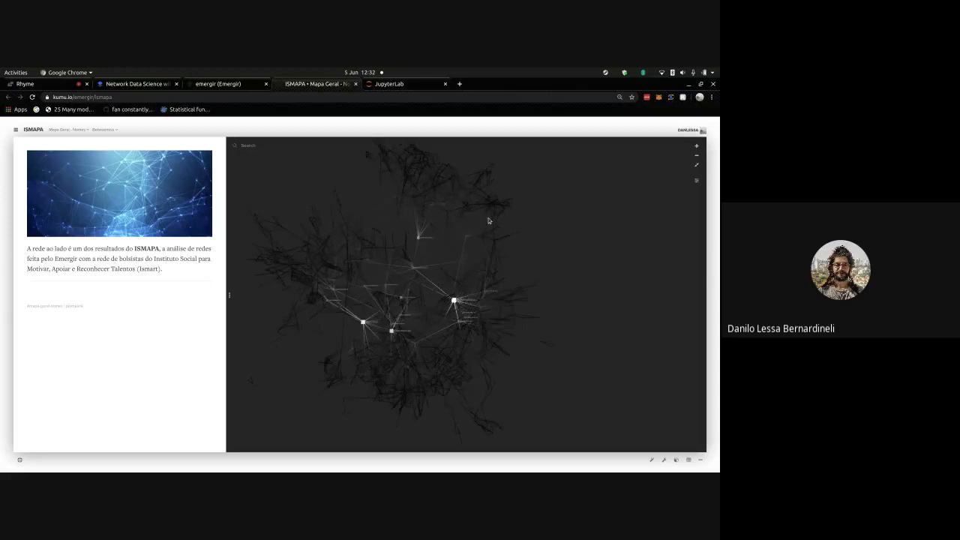
click(698, 180)
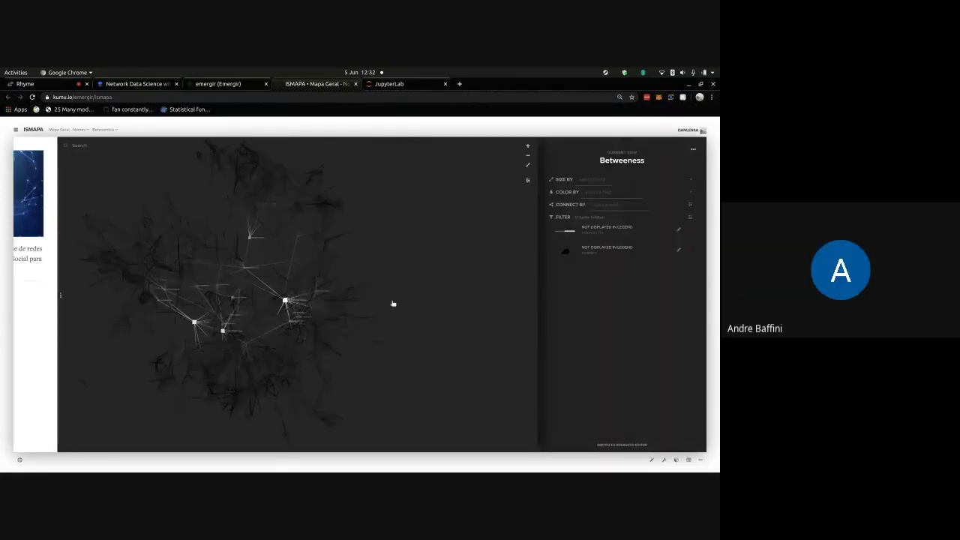
click(599, 193)
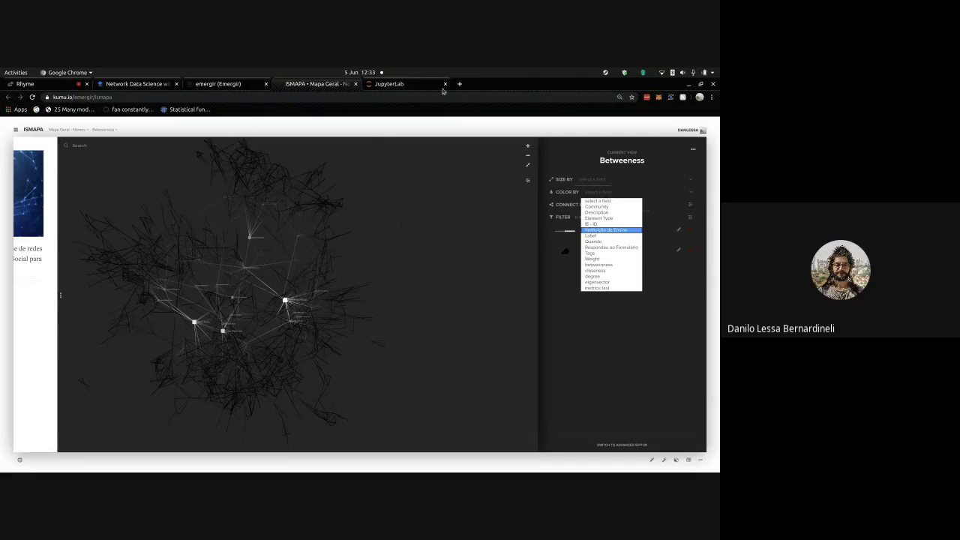
key(Return)
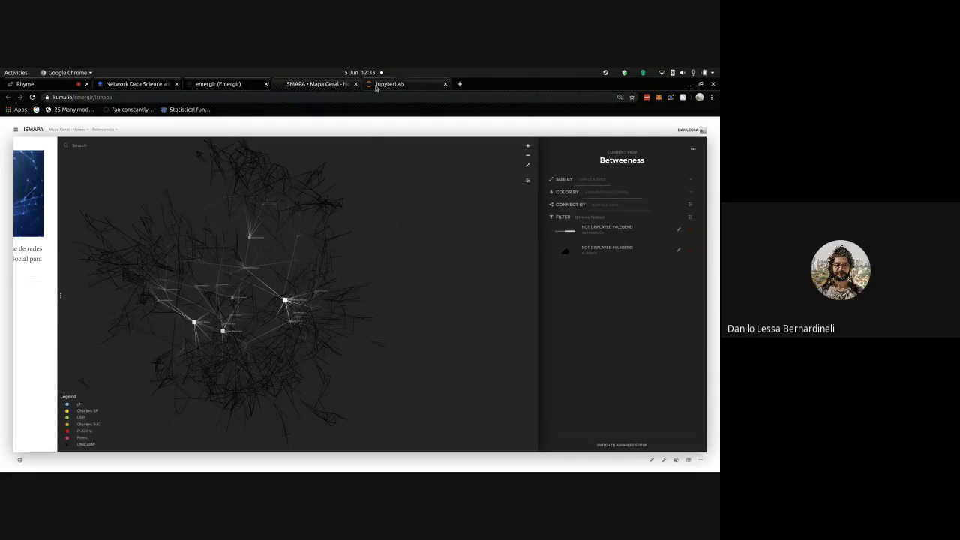
click(398, 86)
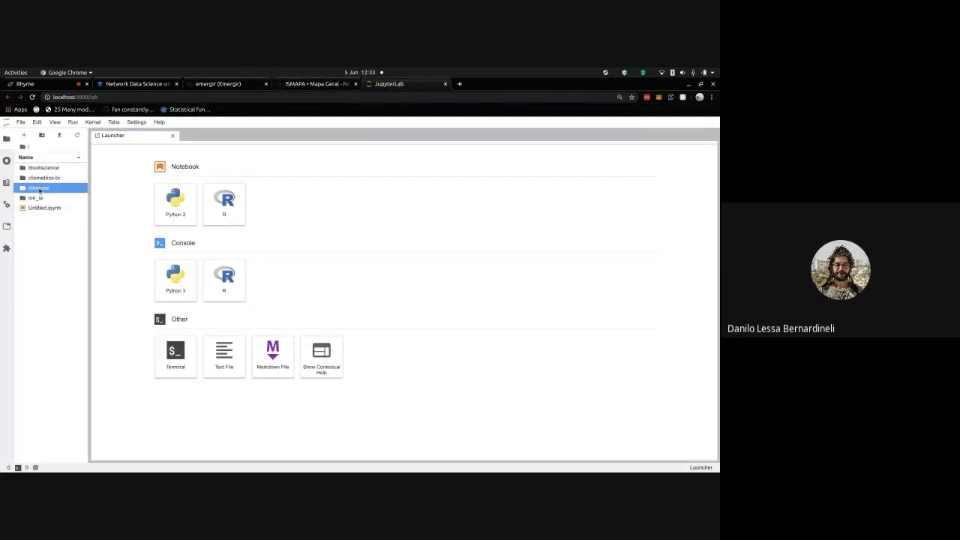
- Open networkx.ipynb and networkx_intro.ipynb from danlessa/learning_networkx
double_click(39, 189)
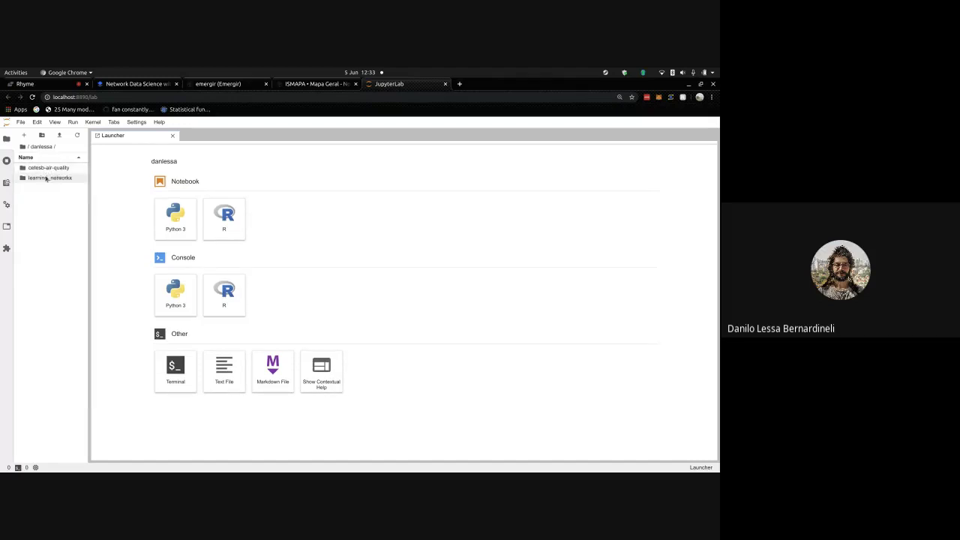
click(45, 178)
double_click(46, 177)
click(54, 185)
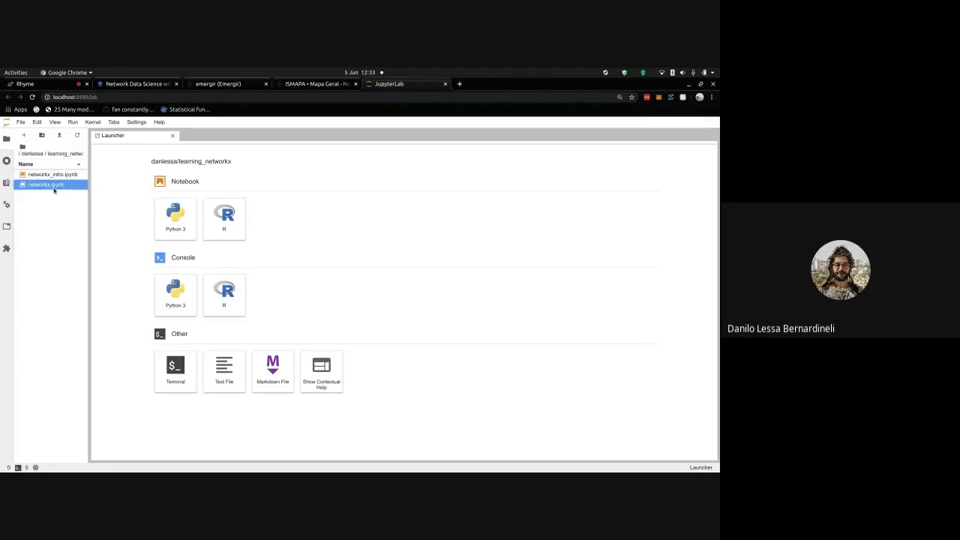
double_click(54, 190)
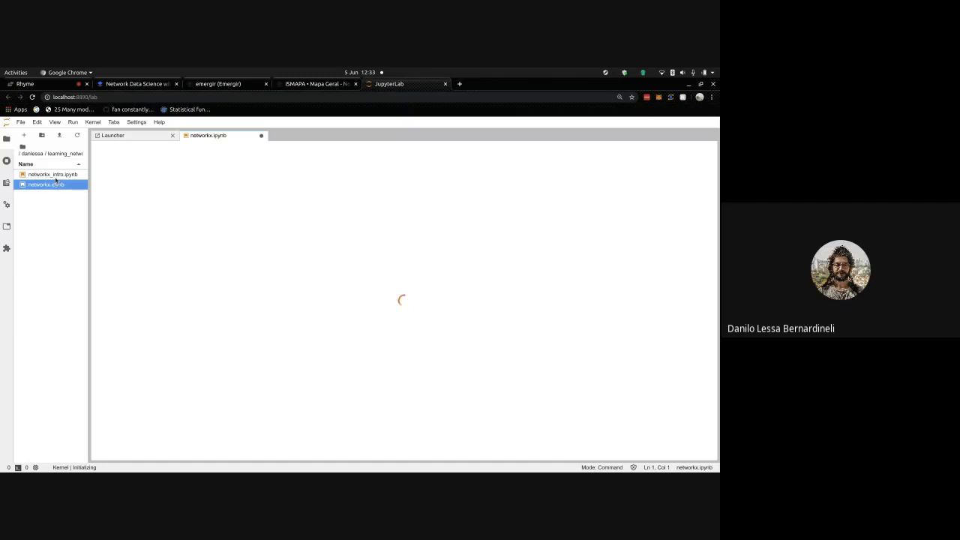
double_click(52, 174)
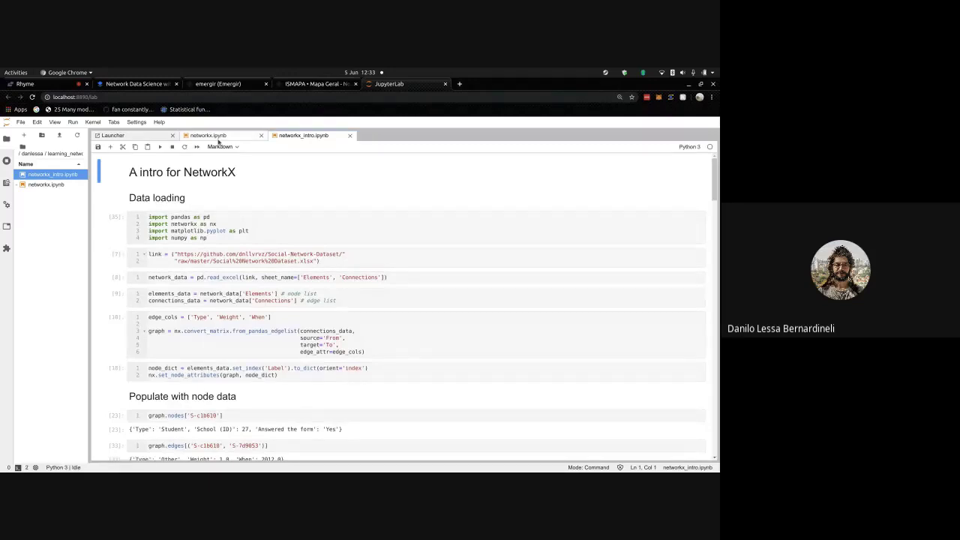
- Scroll through both NetworkX notebooks, then return to the ISMAPA map
click(218, 138)
scroll(321, 268, down, 3)
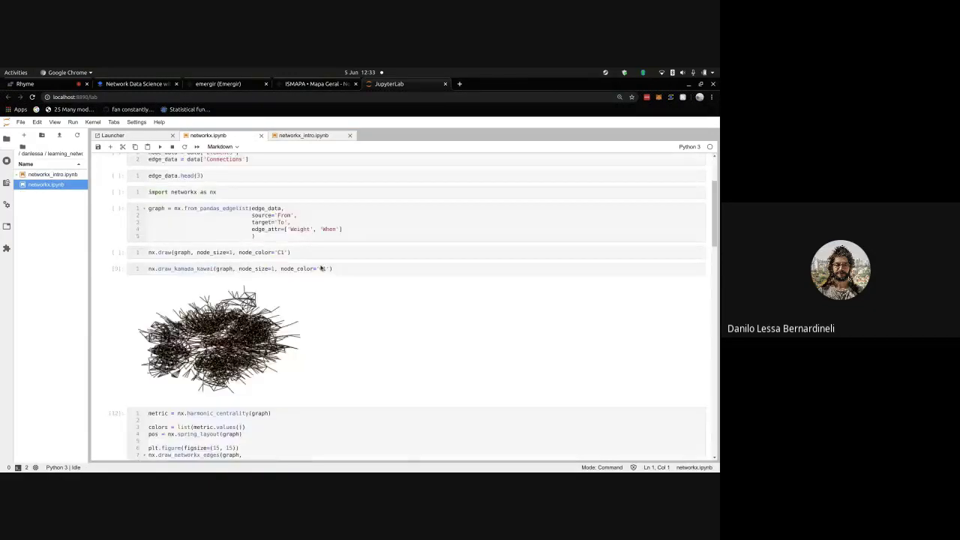
scroll(305, 251, down, 10)
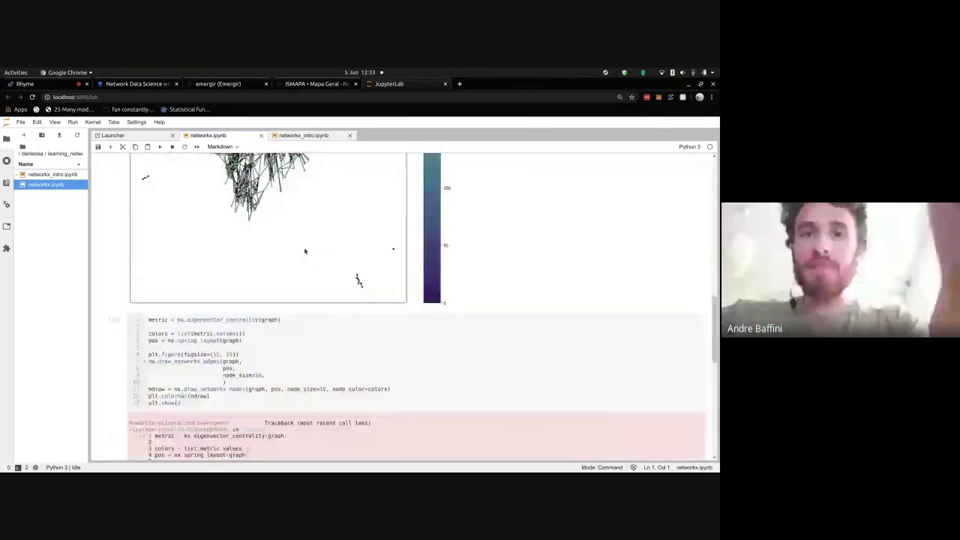
scroll(304, 251, up, 15)
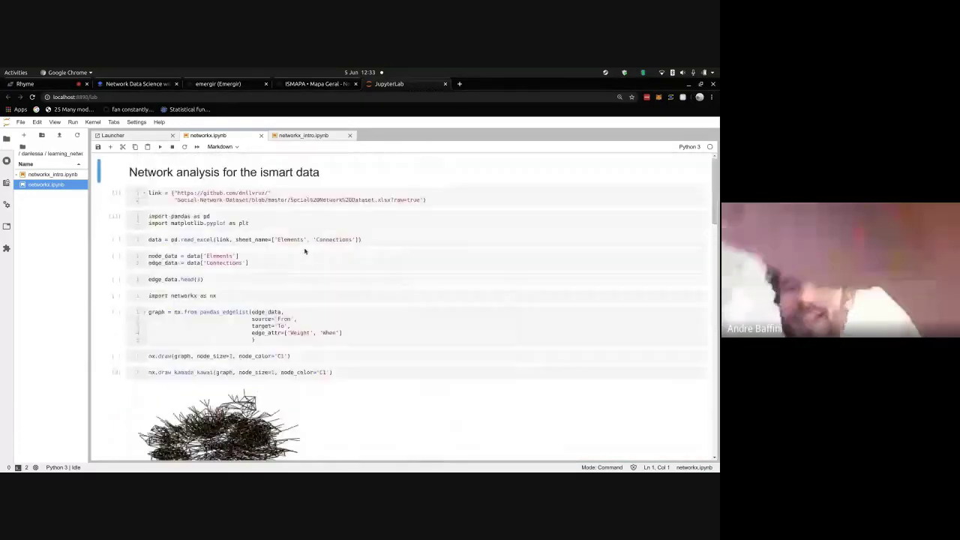
click(308, 137)
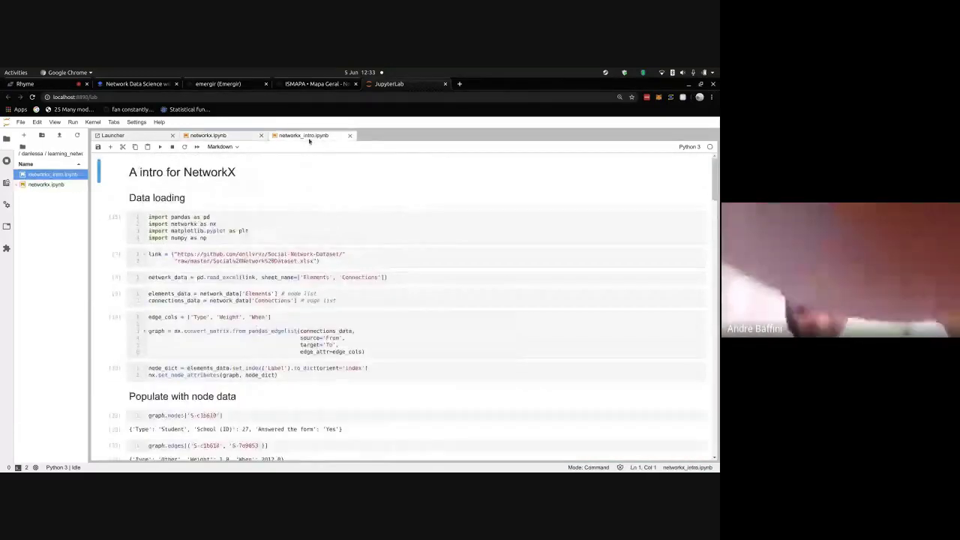
scroll(358, 259, down, 10)
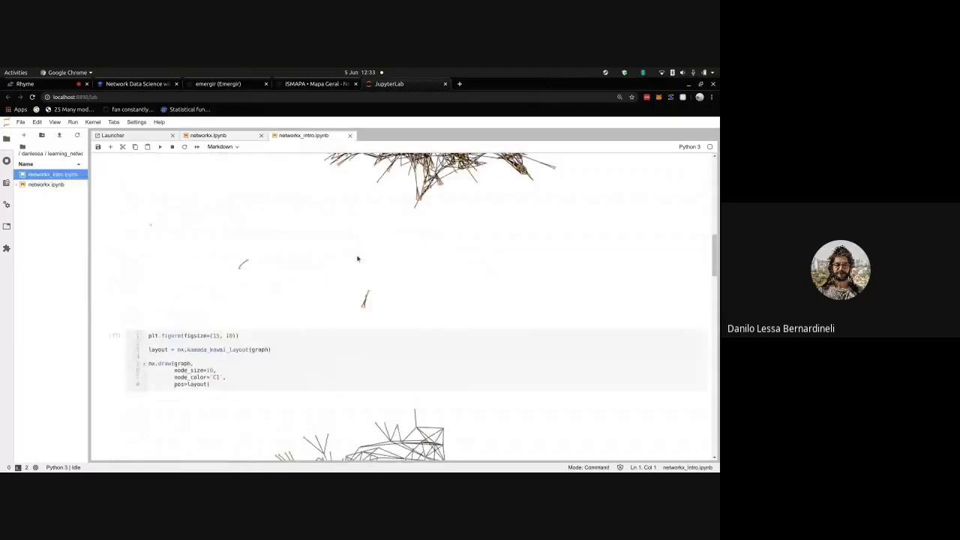
scroll(357, 258, up, 10)
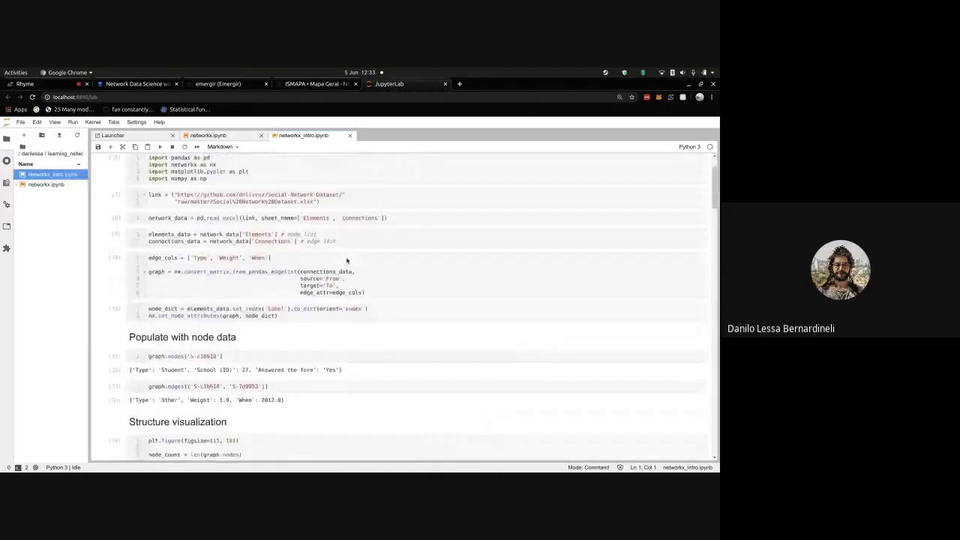
scroll(347, 261, up, 2)
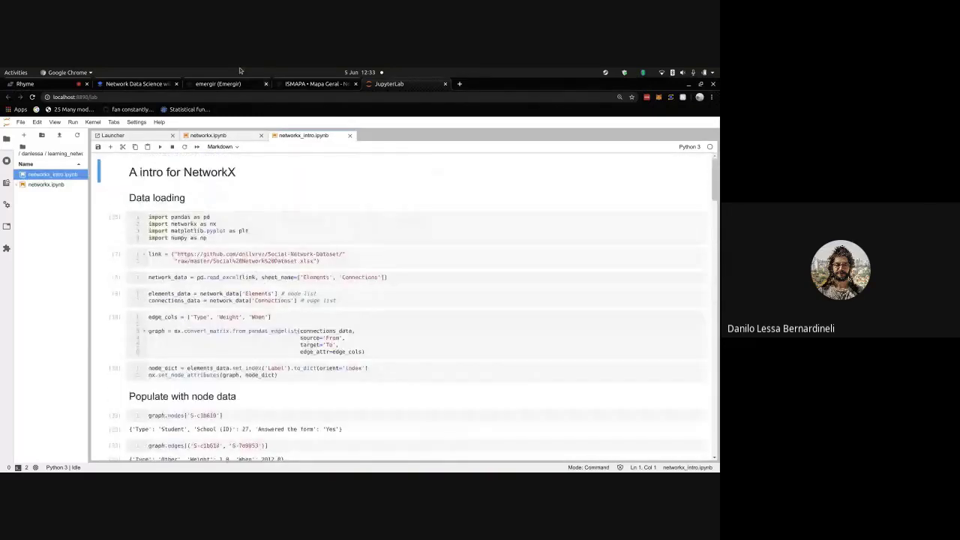
click(299, 85)
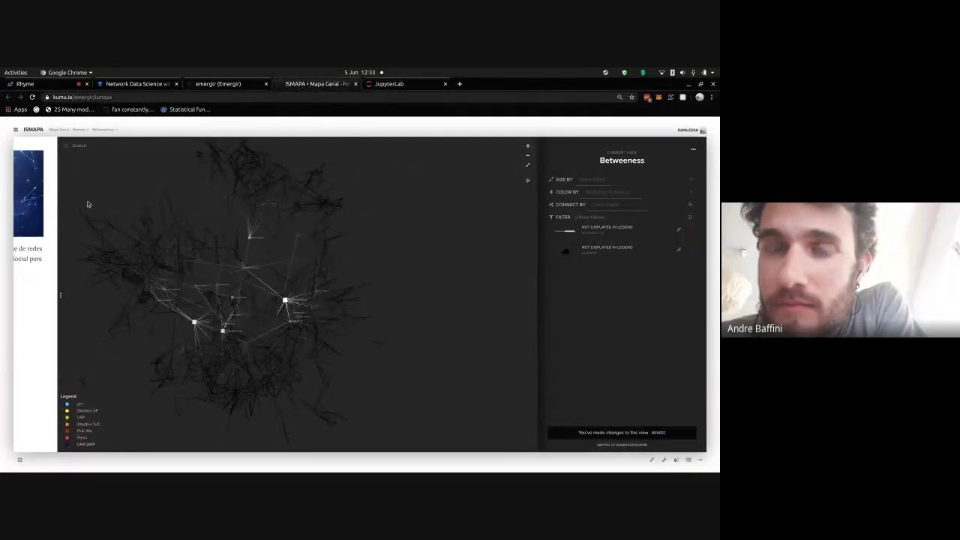
- Pan the ISMAPA graph, expand its description panel, select its web address, and close the map tab
drag(118, 197, 134, 203)
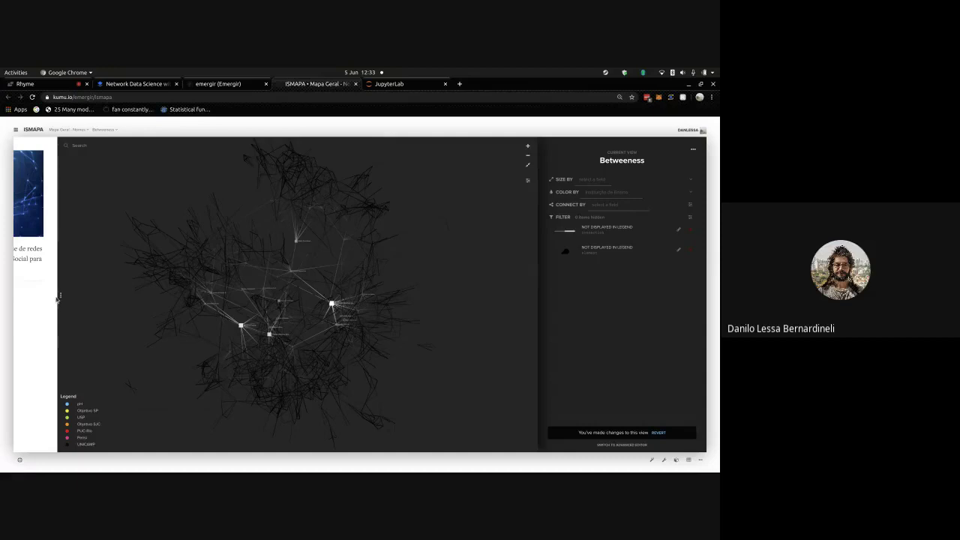
click(103, 301)
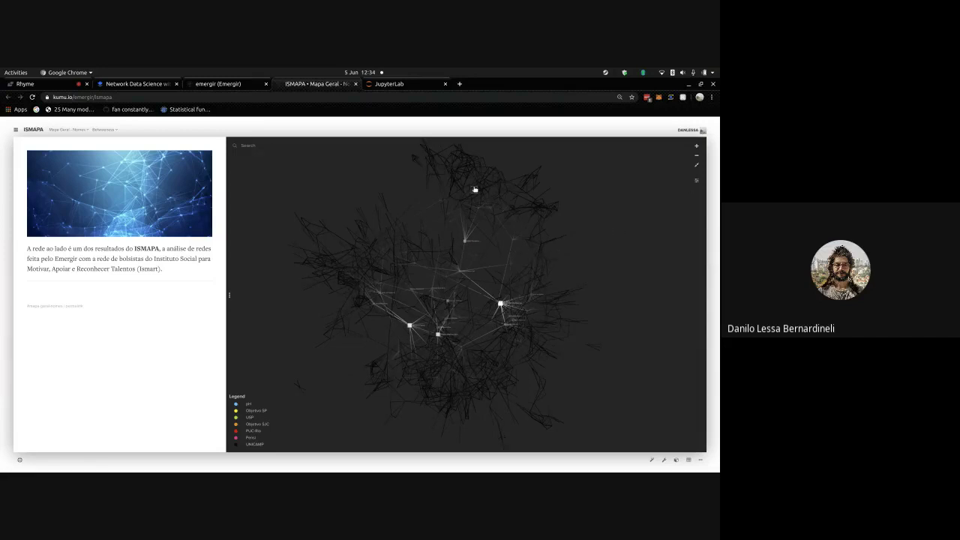
click(338, 96)
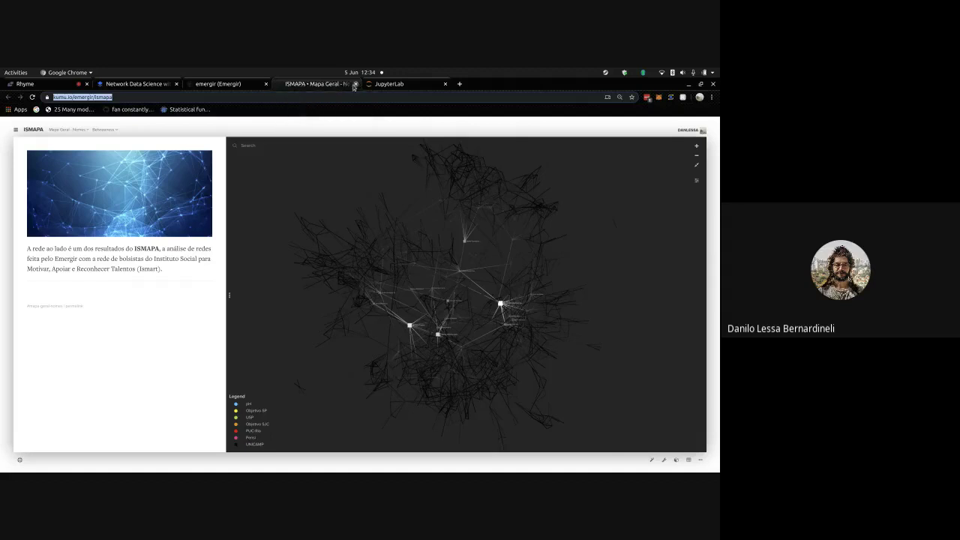
click(356, 83)
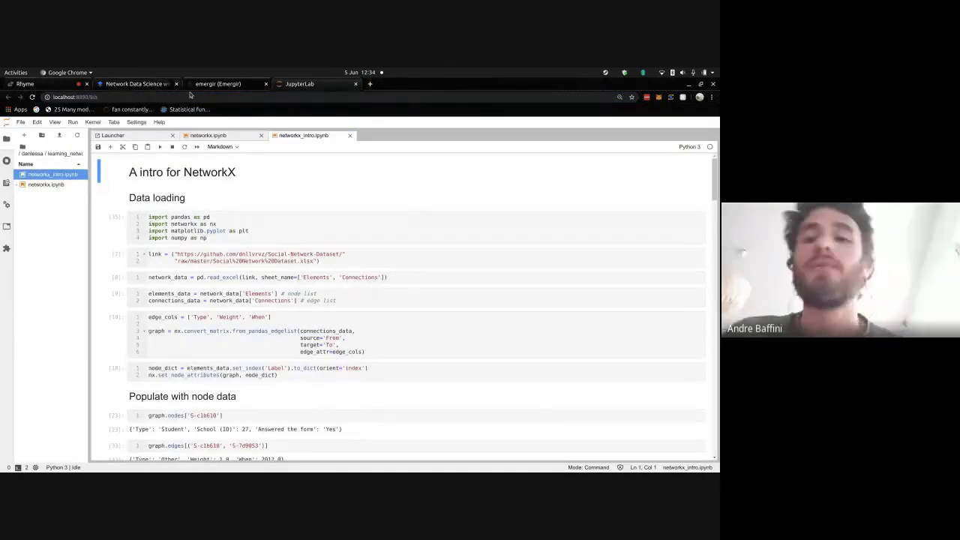
- Paste the Kumu ISMAPA map link into the Meet call chat and send it
key(alt+Tab)
key(alt+Tab)
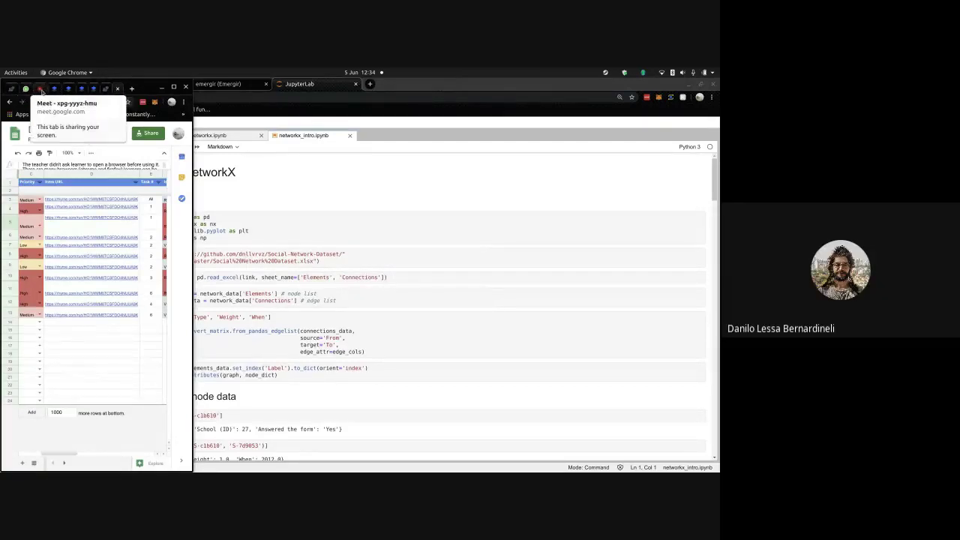
click(39, 88)
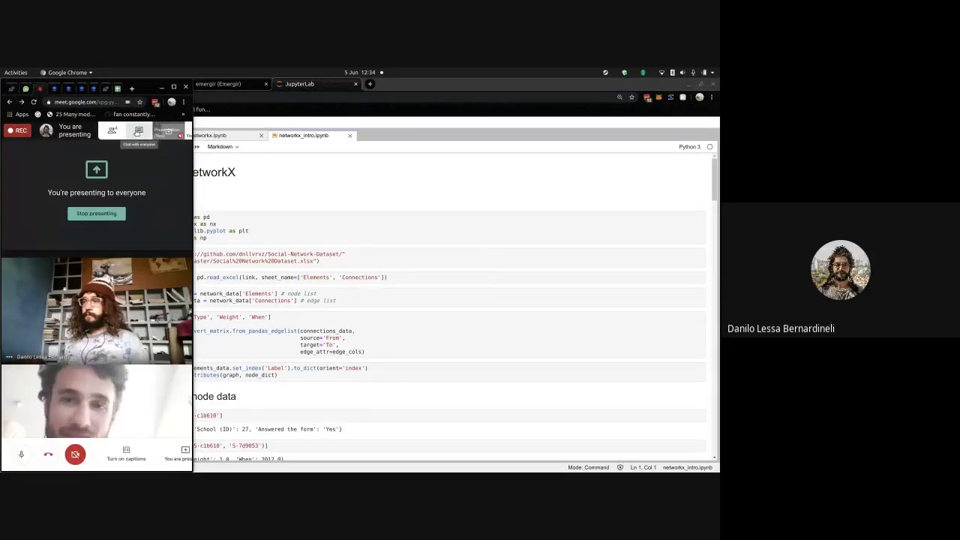
click(139, 130)
text(https://kumu.io/emergir/ismaps)
key(Return)
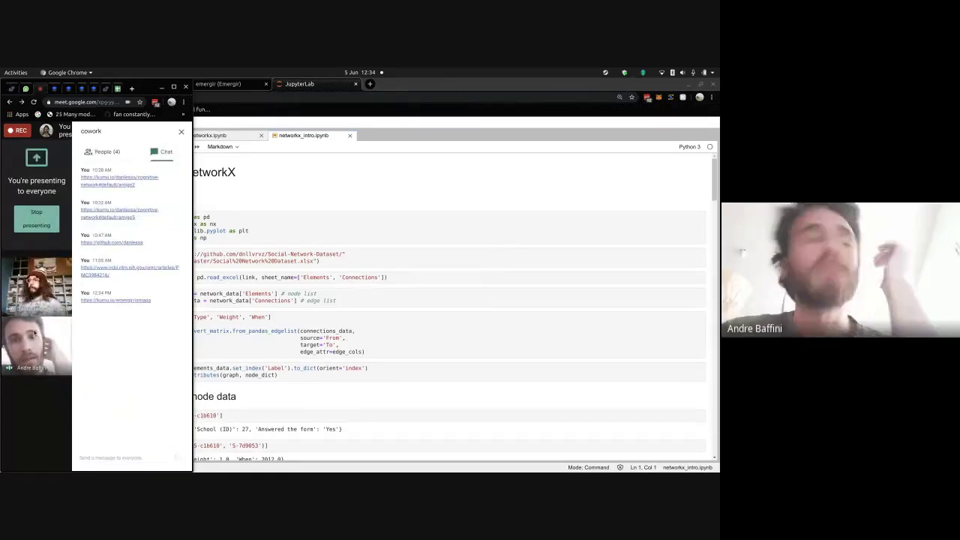
- Dismiss the mute prompt without muting, return to the notebook, and close the screen-sharing notification
click(43, 287)
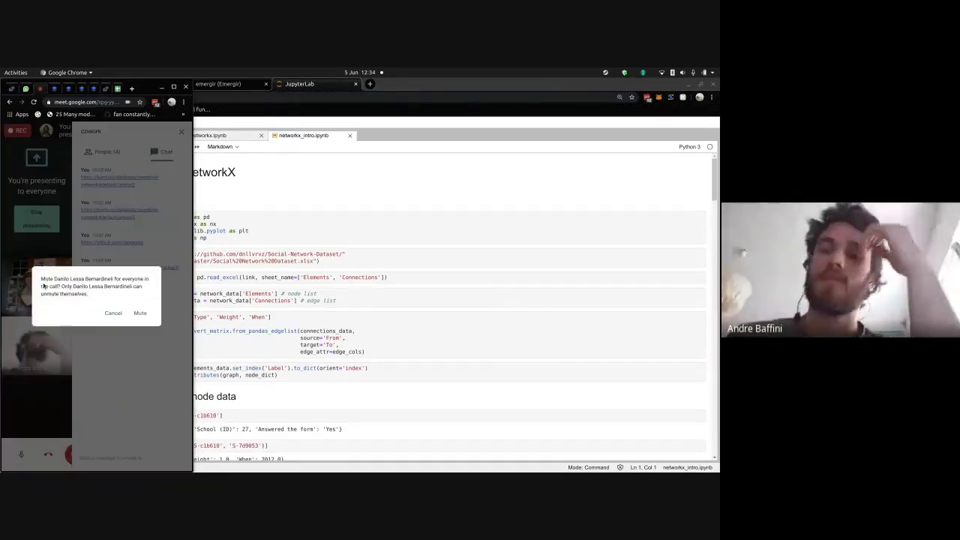
click(113, 313)
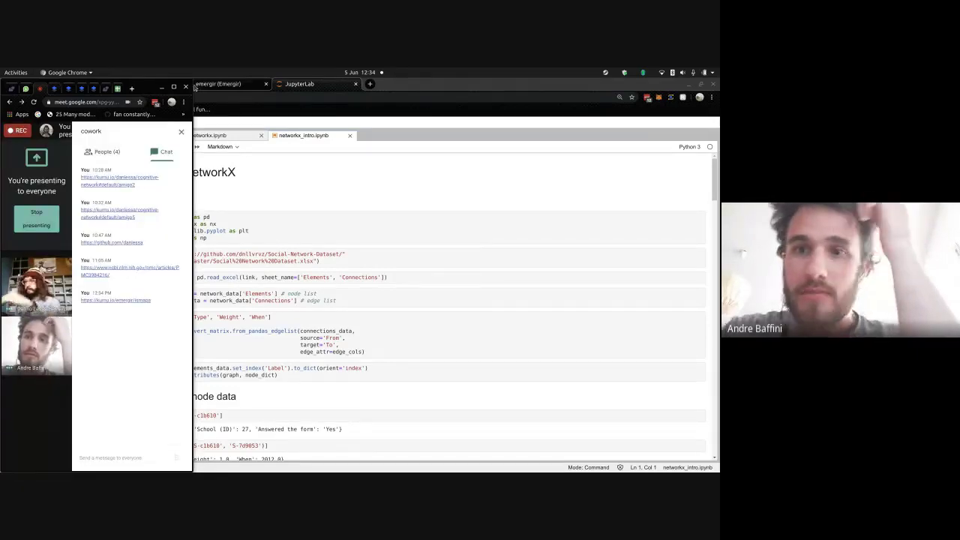
click(237, 159)
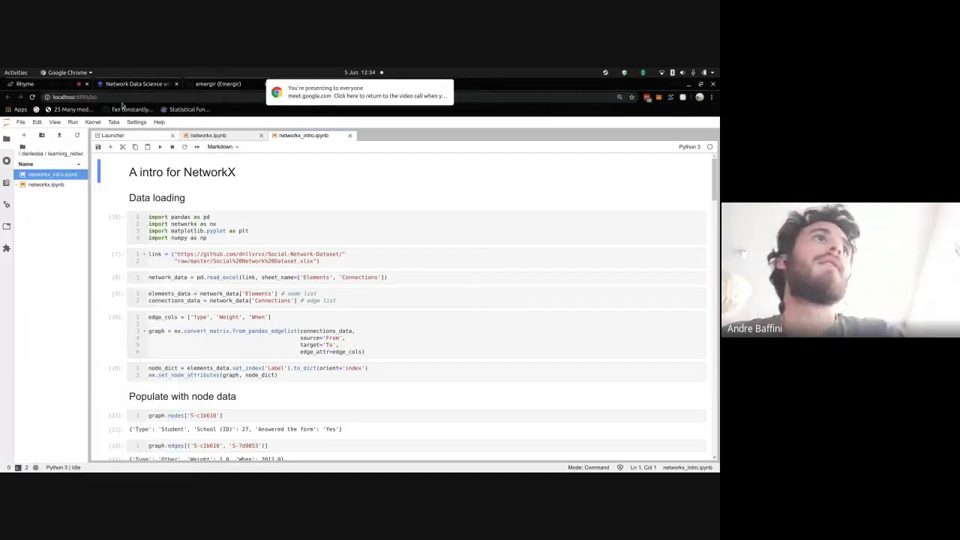
mouse_move(330, 93)
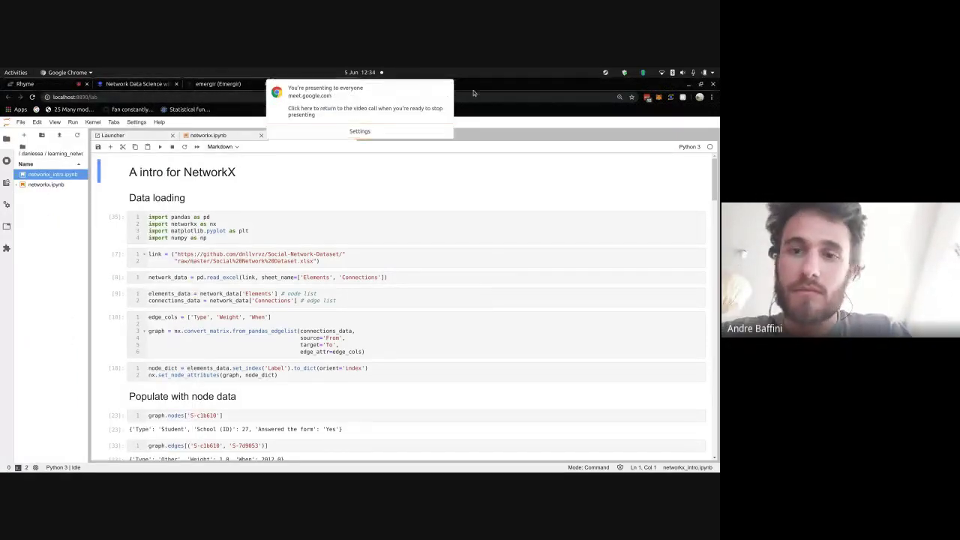
click(447, 87)
- Snap the objectives doc into its own left window and the NetworkX notebook right, file browser hidden
key(super+Right)
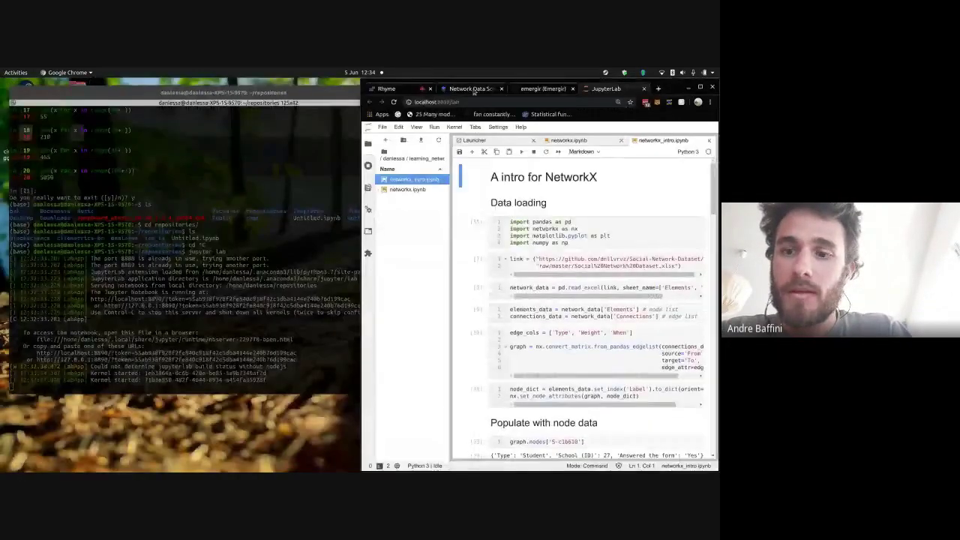
click(451, 88)
drag(450, 89, 100, 110)
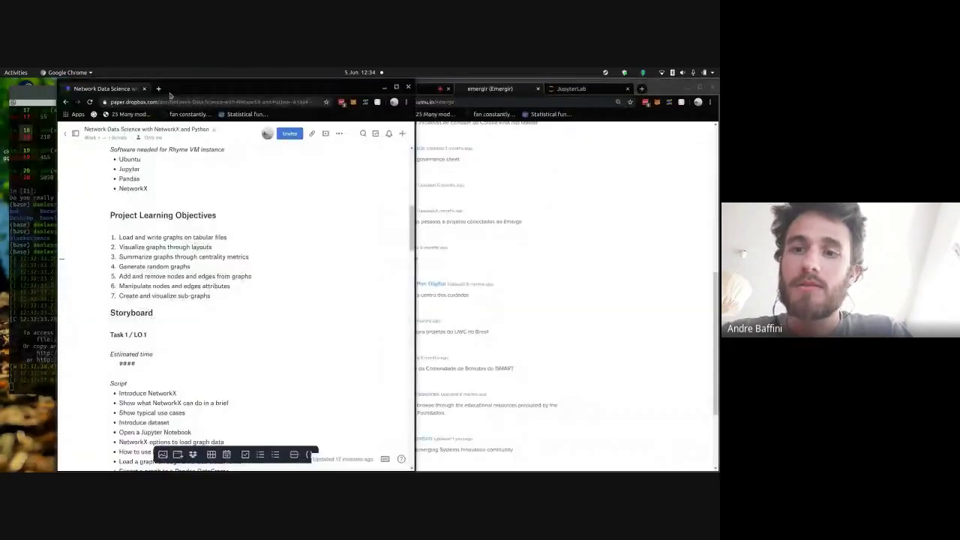
drag(198, 83, 2, 85)
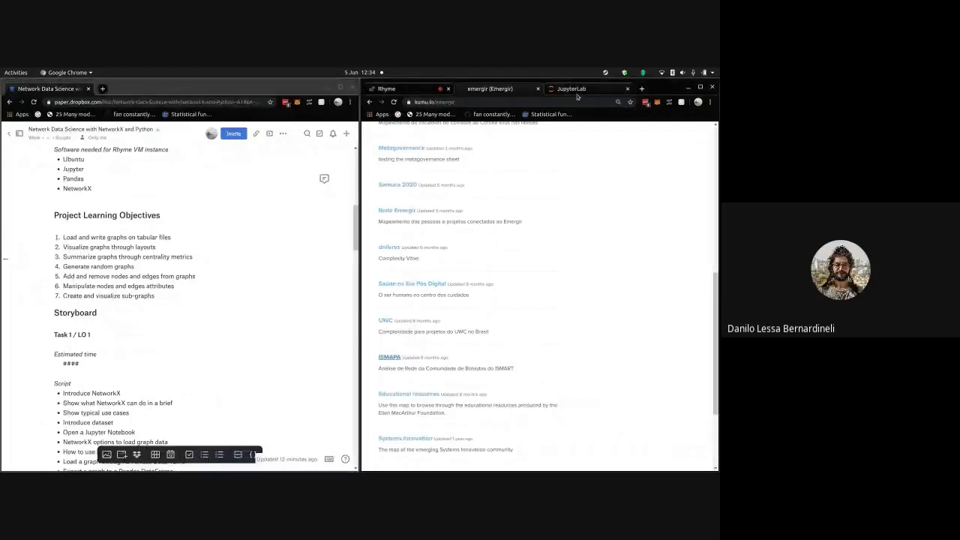
click(570, 89)
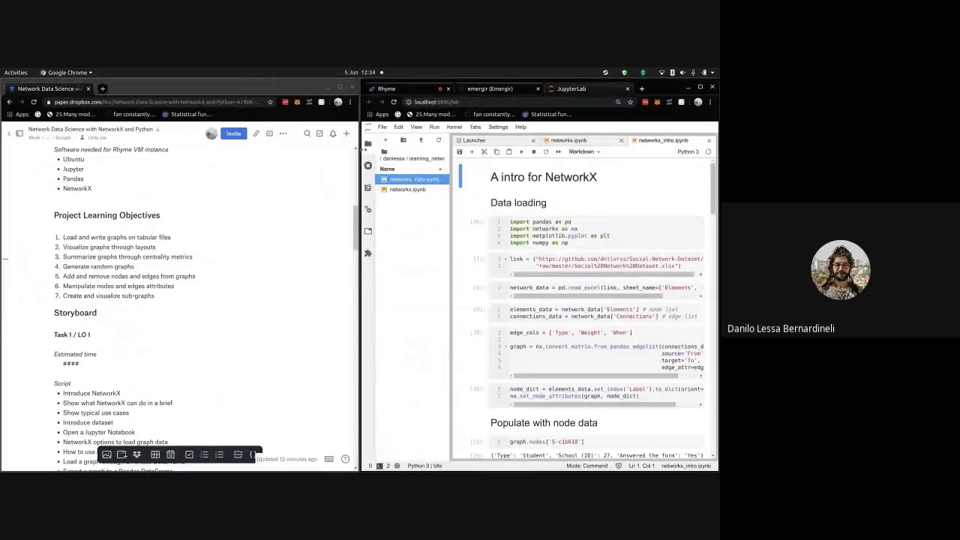
click(367, 144)
click(570, 257)
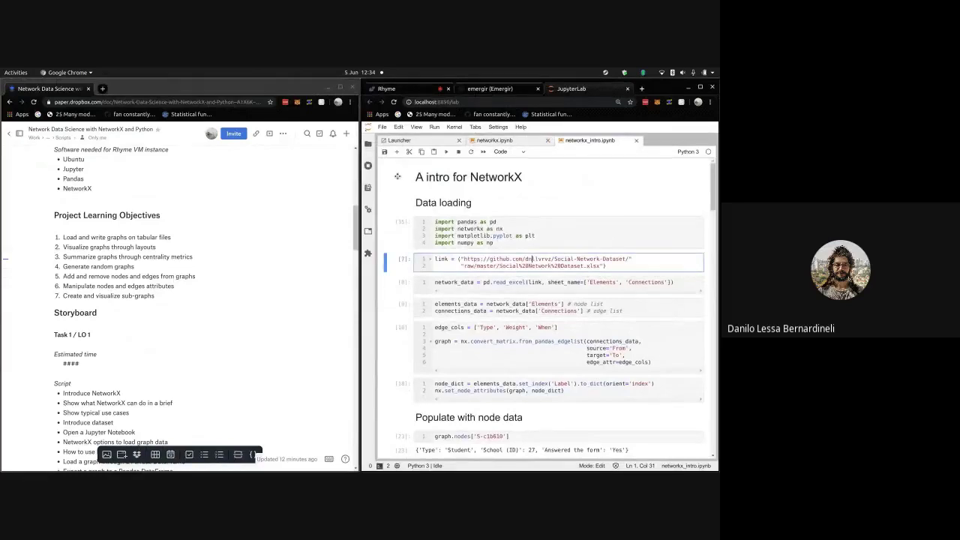
- Review the learning objectives by highlighting objective 1, objectives 1–5, 'metrics' in objective 3, and objective 2
scroll(458, 282, down, 1)
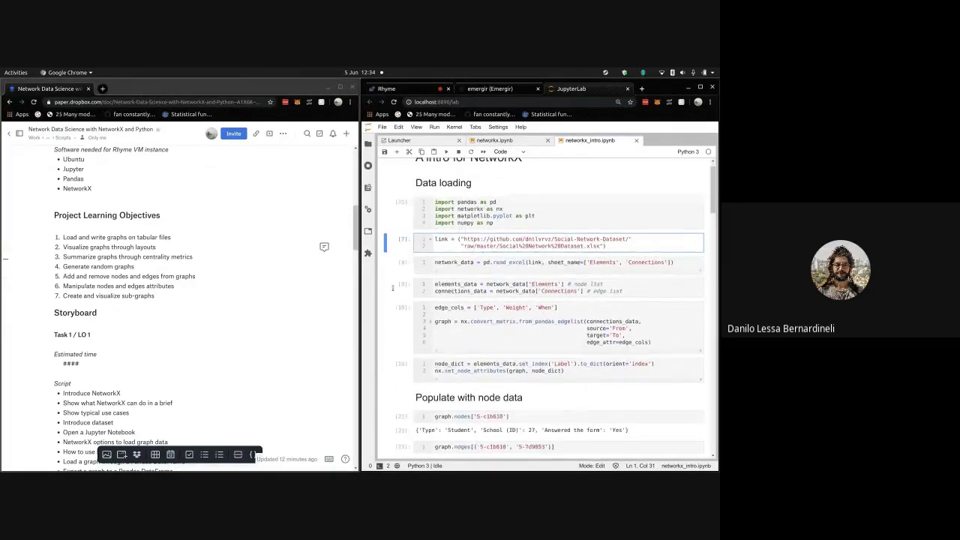
triple_click(121, 237)
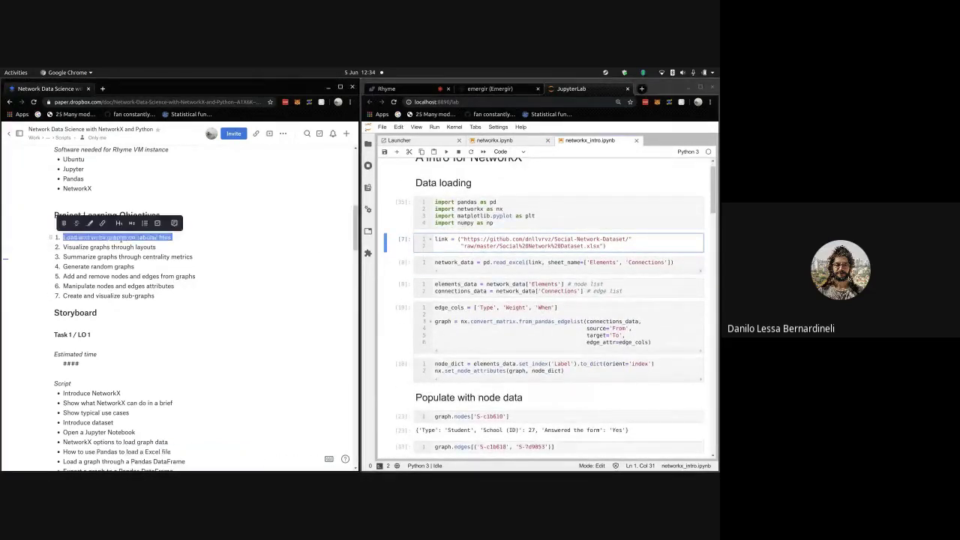
drag(58, 215, 56, 293)
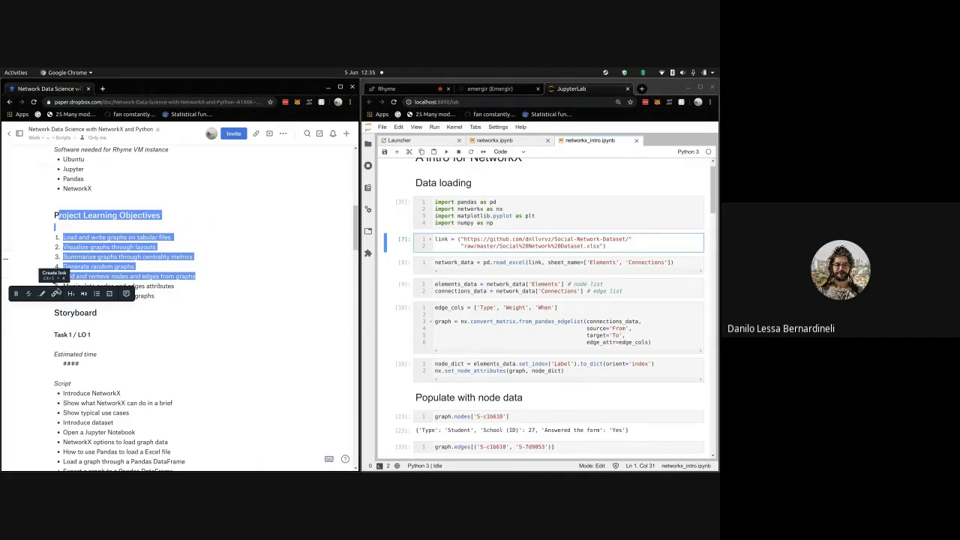
click(170, 248)
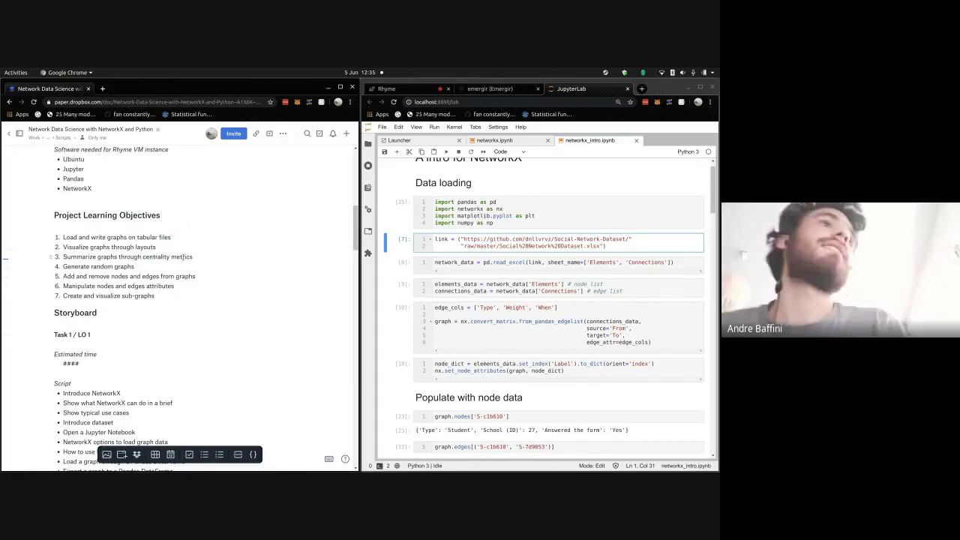
double_click(181, 257)
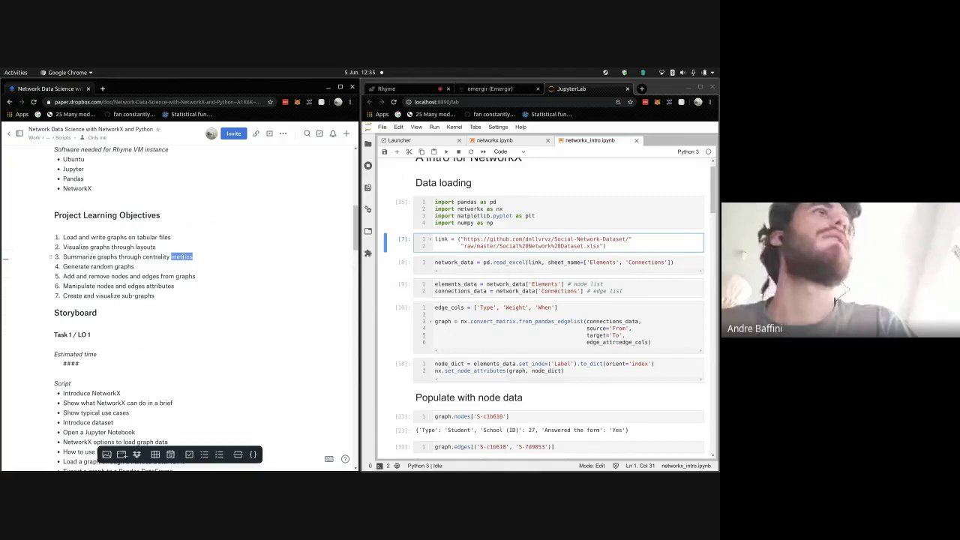
click(182, 256)
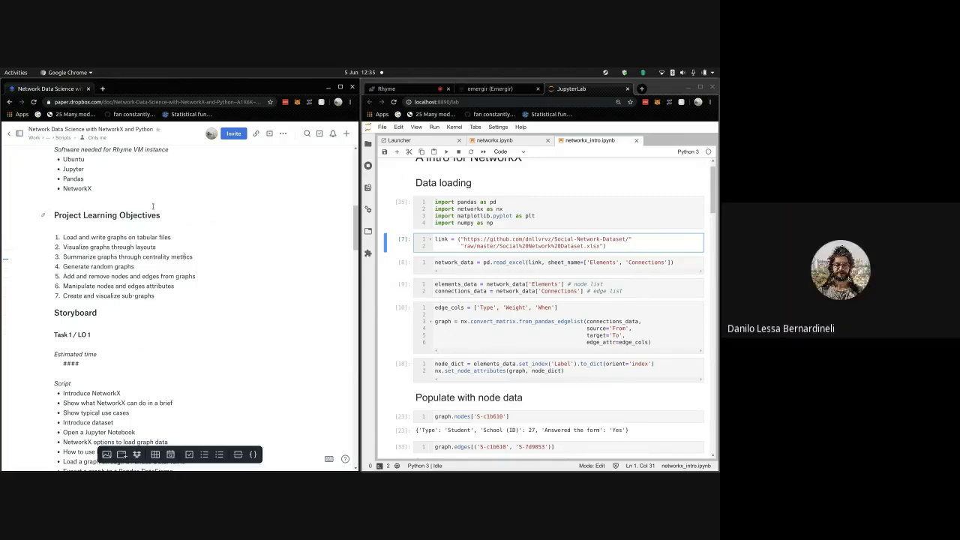
scroll(153, 206, up, 1)
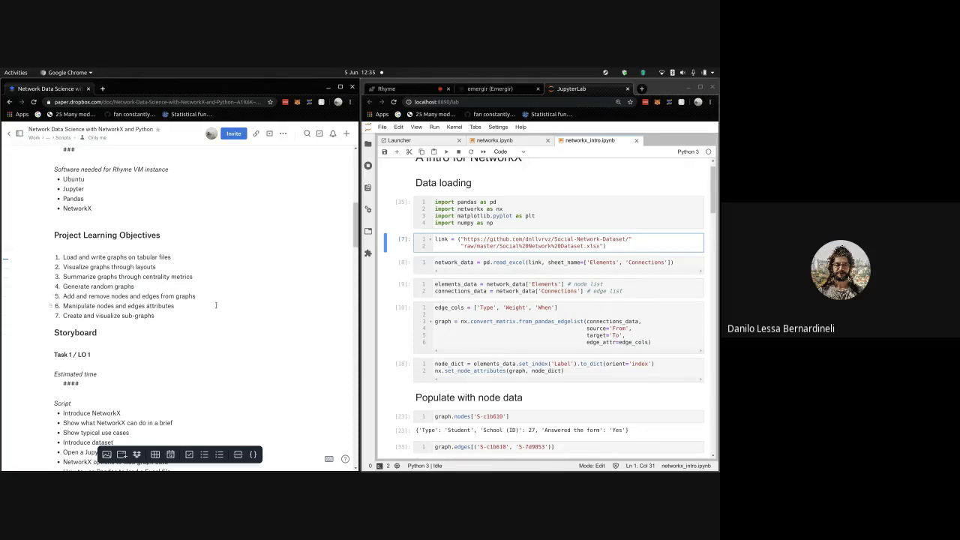
scroll(105, 300, down, 2)
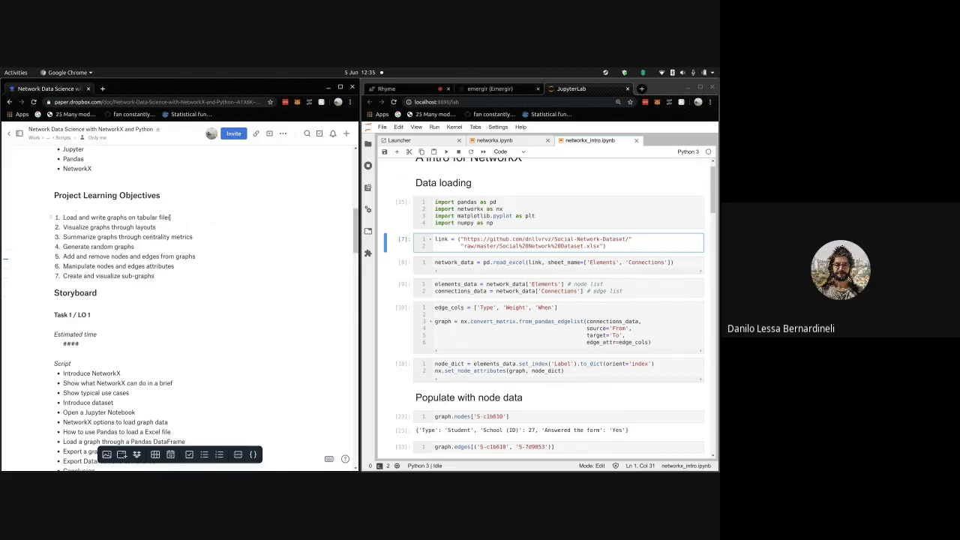
drag(171, 217, 169, 226)
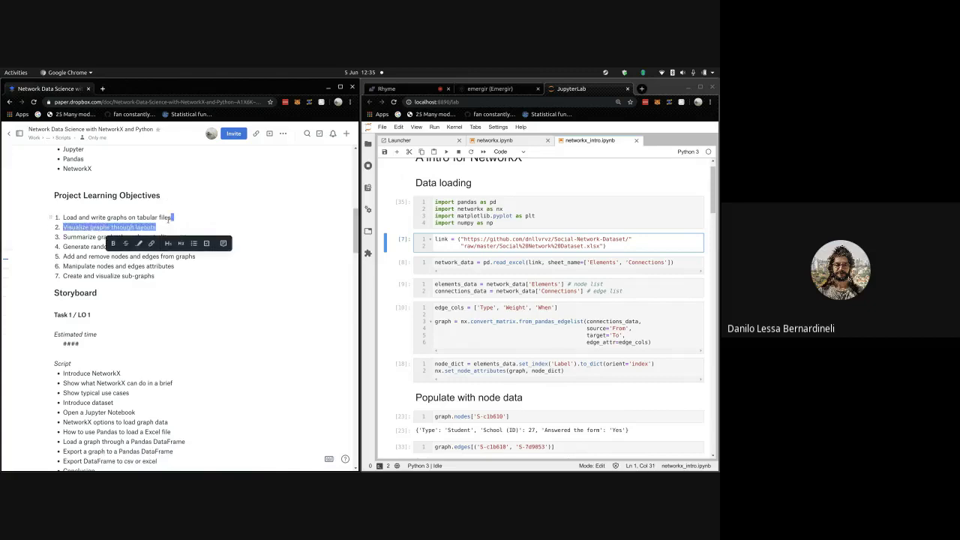
click(169, 216)
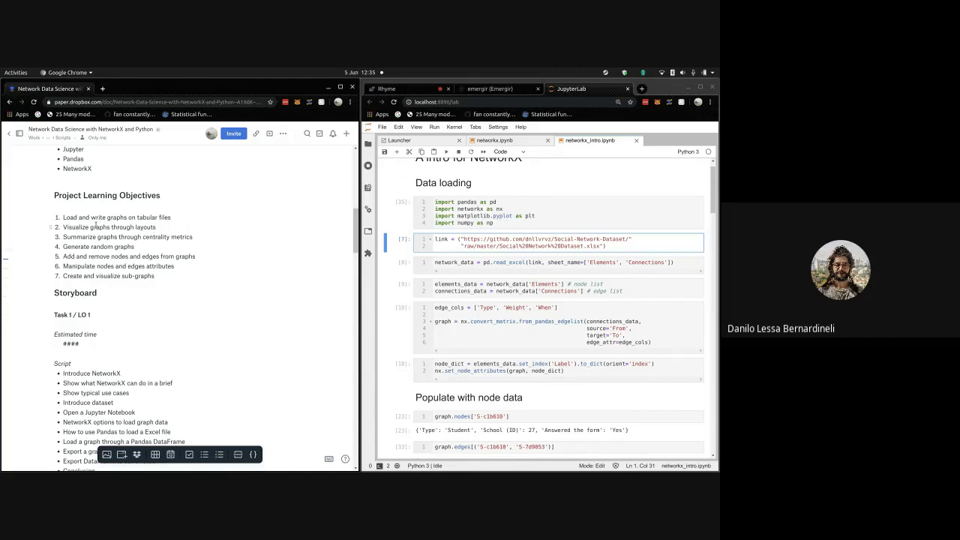
scroll(628, 337, down, 15)
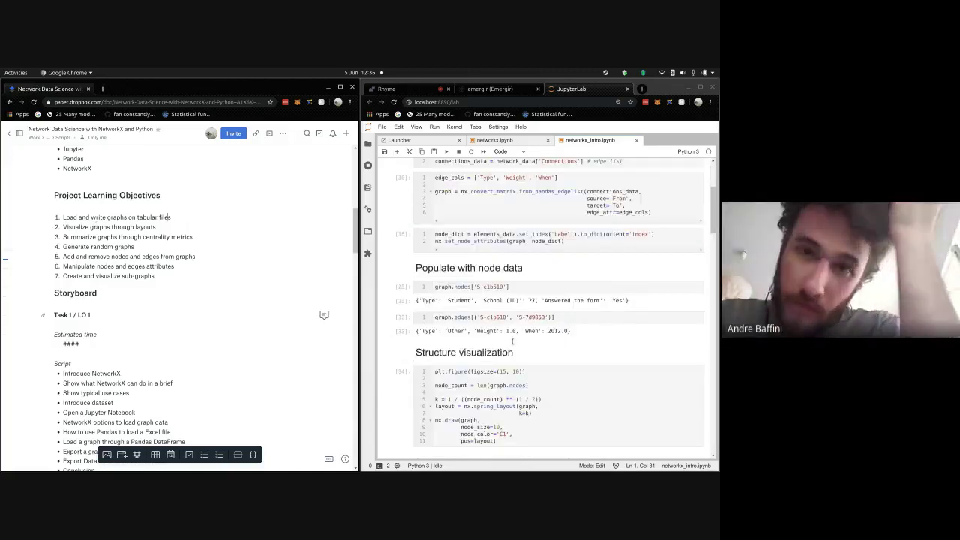
scroll(629, 337, down, 10)
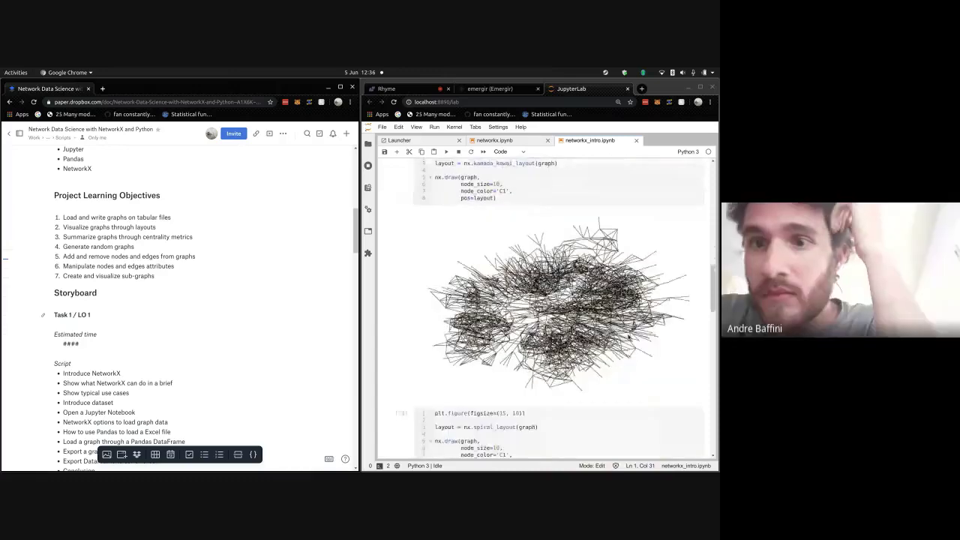
scroll(628, 337, up, 10)
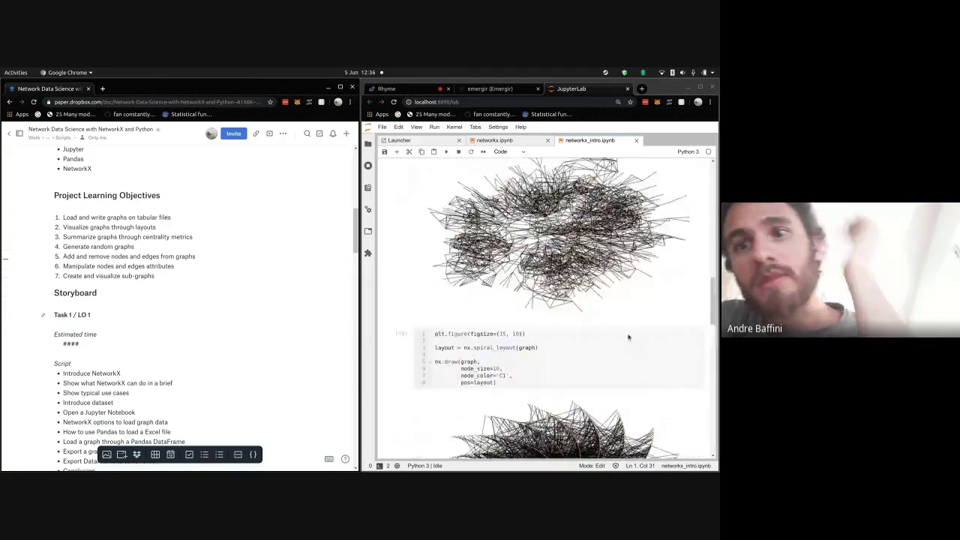
scroll(628, 337, up, 4)
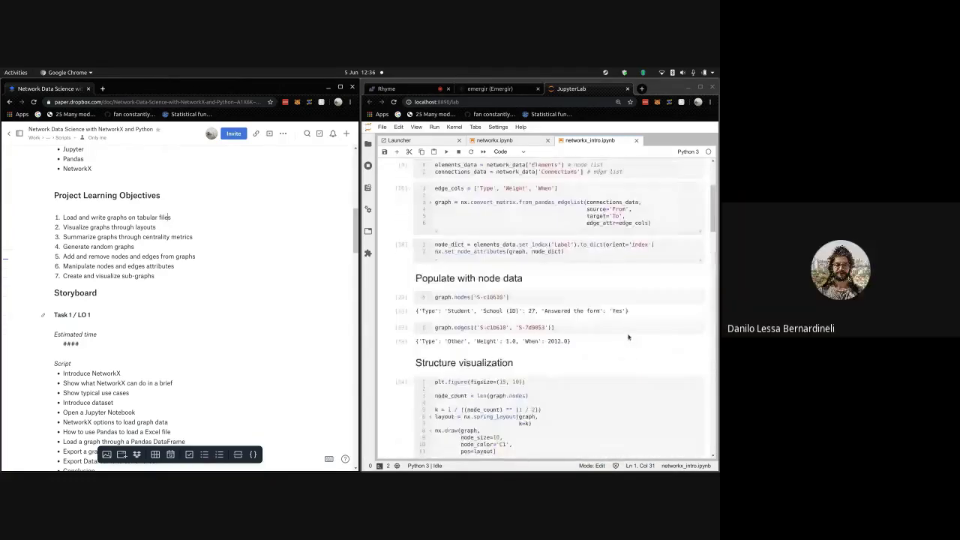
scroll(628, 336, down, 12)
scroll(628, 337, down, 15)
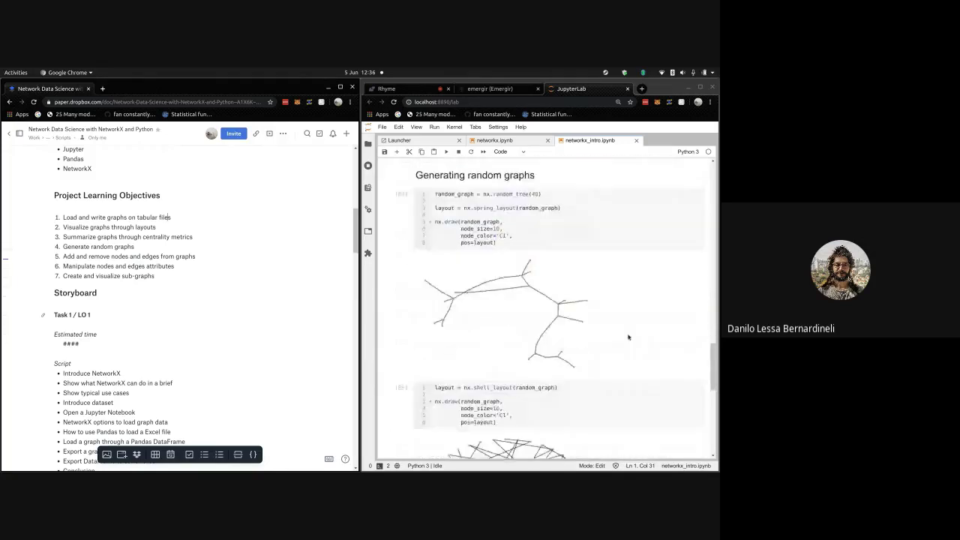
scroll(411, 266, down, 5)
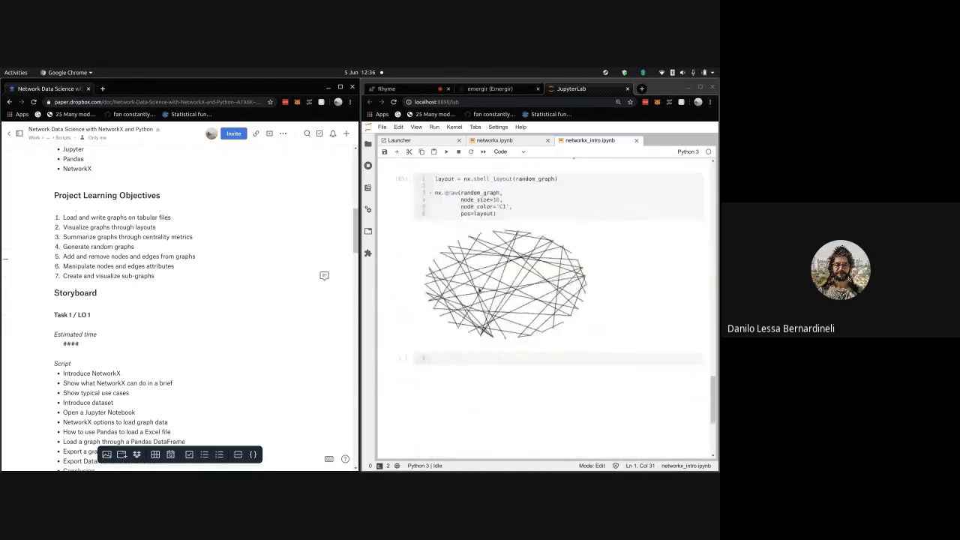
scroll(478, 290, up, 7)
scroll(478, 291, up, 15)
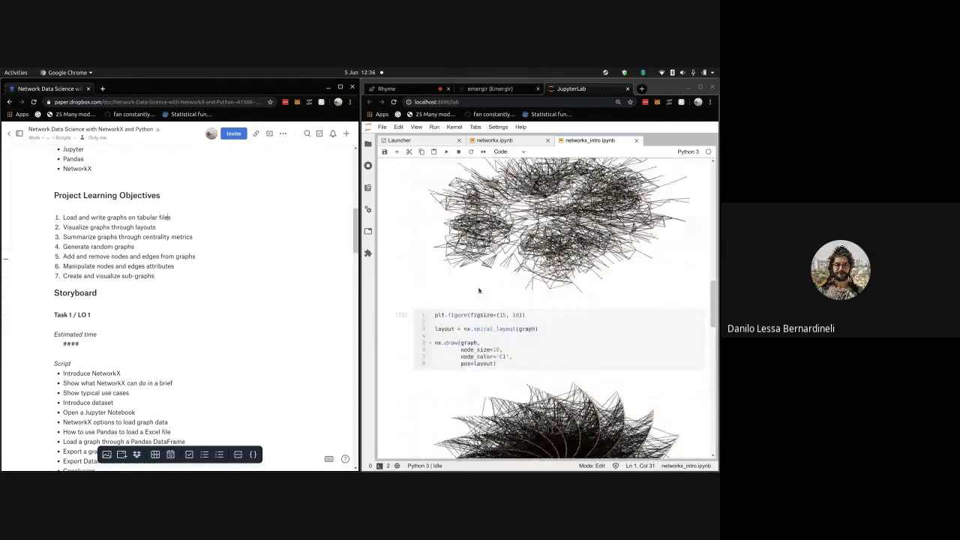
scroll(478, 290, up, 6)
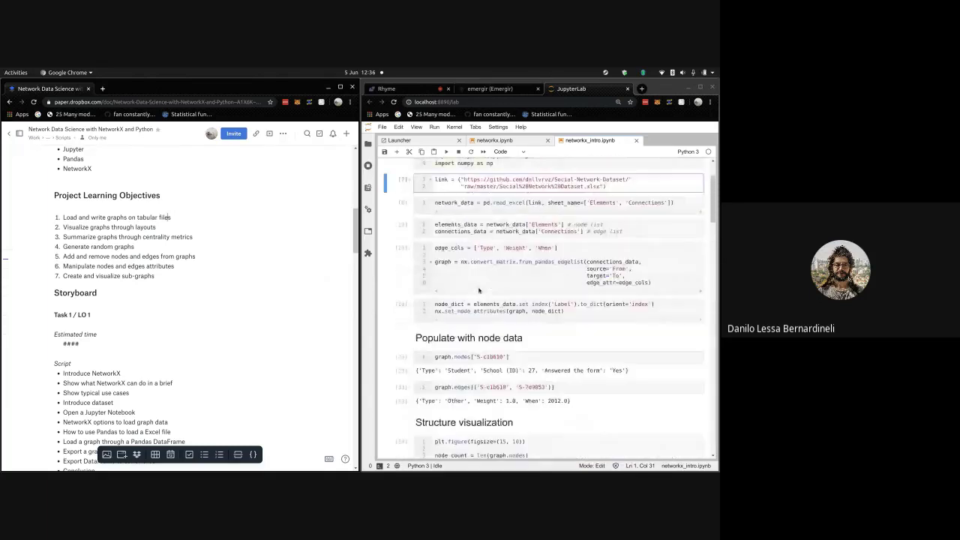
- Highlight the Generate random graphs line, the first three and later objectives, then show Rhyme's Add Tasks page
triple_click(120, 246)
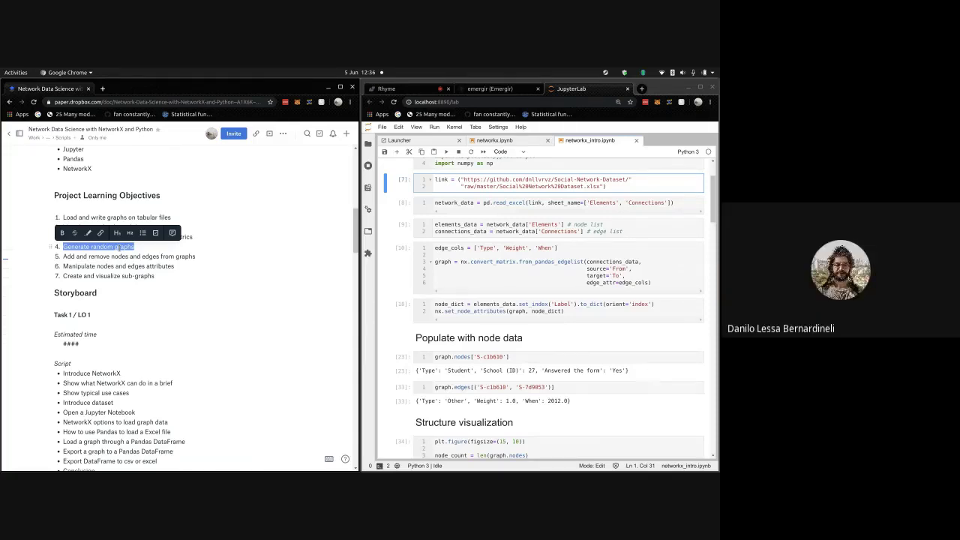
click(194, 236)
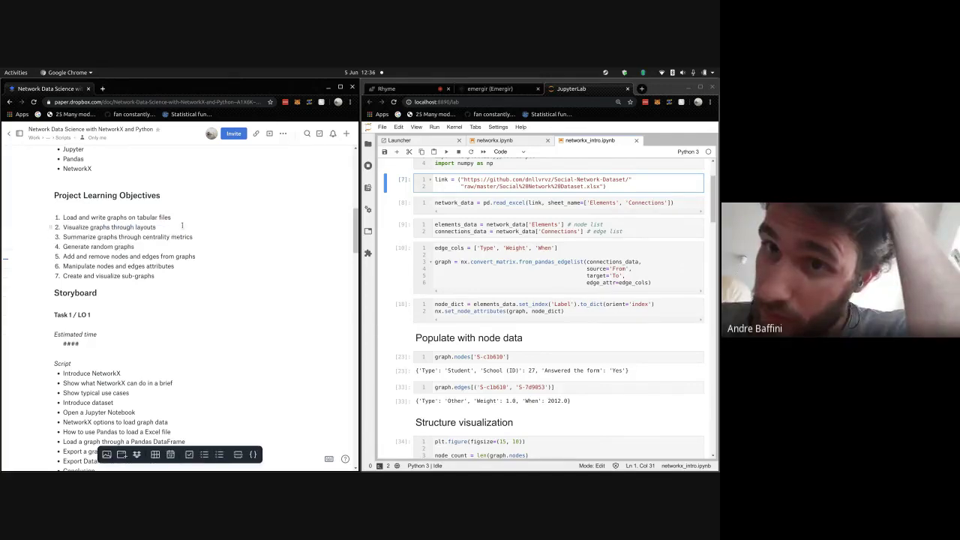
drag(194, 237, 23, 208)
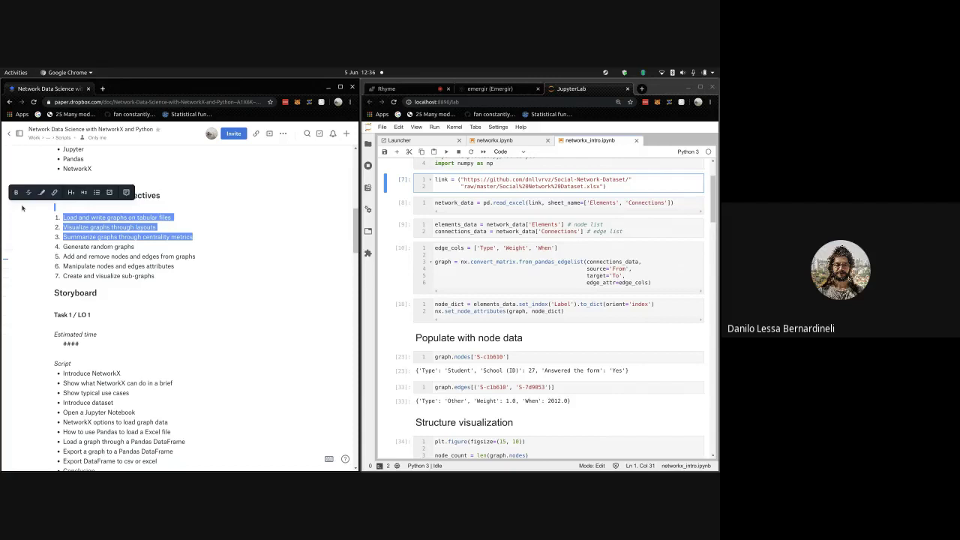
click(101, 247)
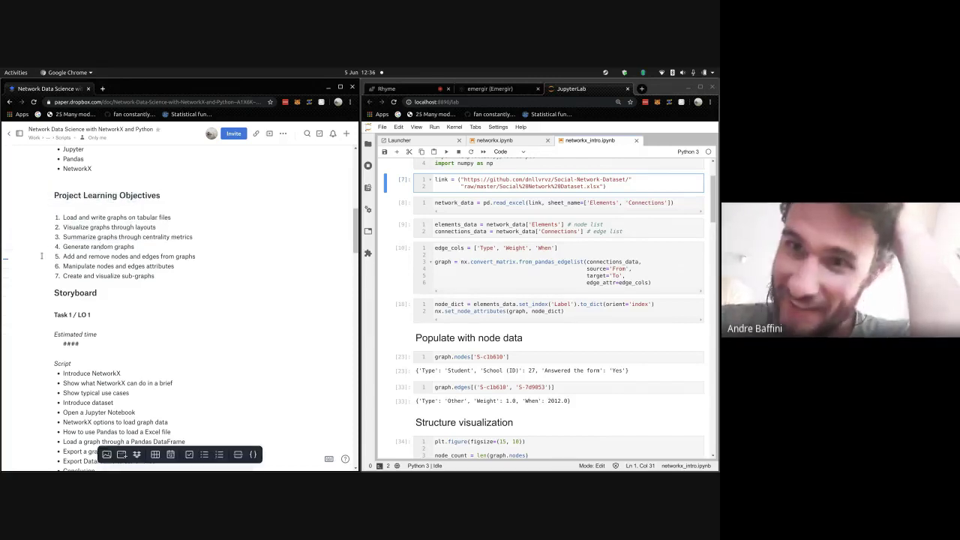
drag(100, 246, 152, 276)
click(122, 256)
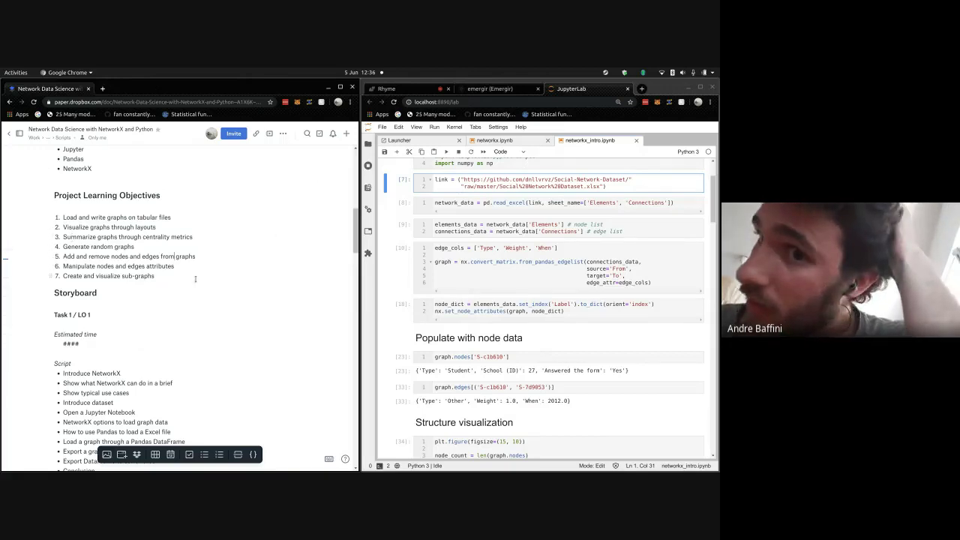
scroll(163, 288, down, 1)
scroll(504, 215, up, 2)
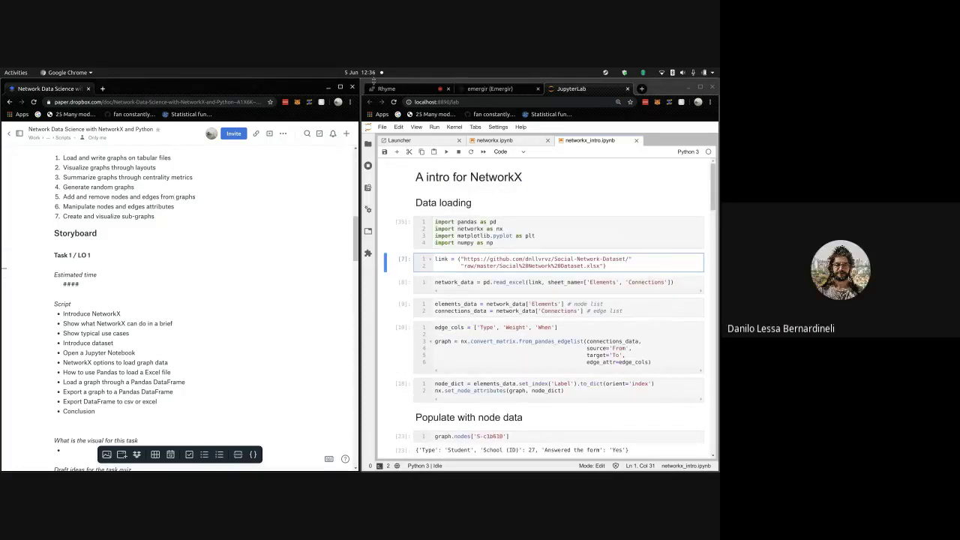
click(380, 89)
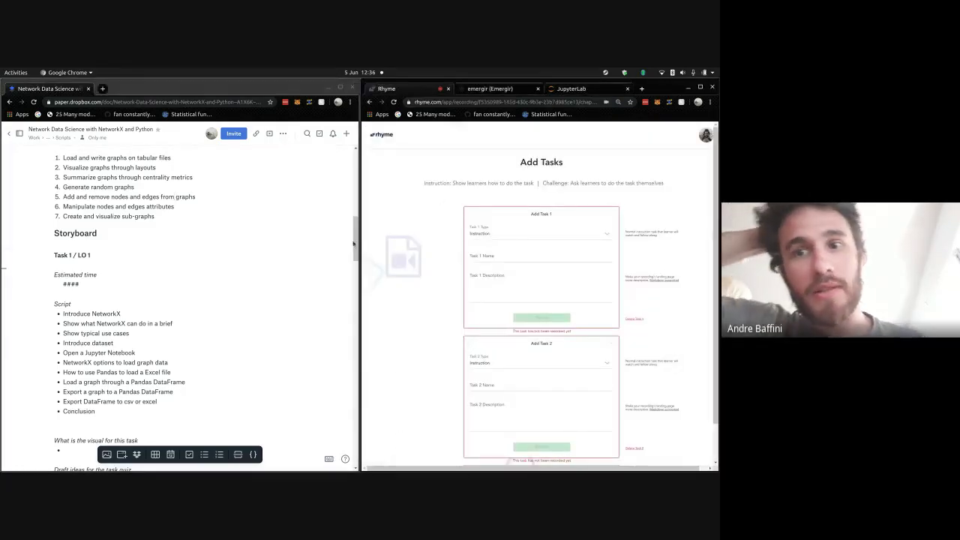
- Change 'on' to 'through' in objective 1 and select its line to copy into Task 1
scroll(156, 311, down, 2)
scroll(156, 311, down, 1)
scroll(156, 311, up, 4)
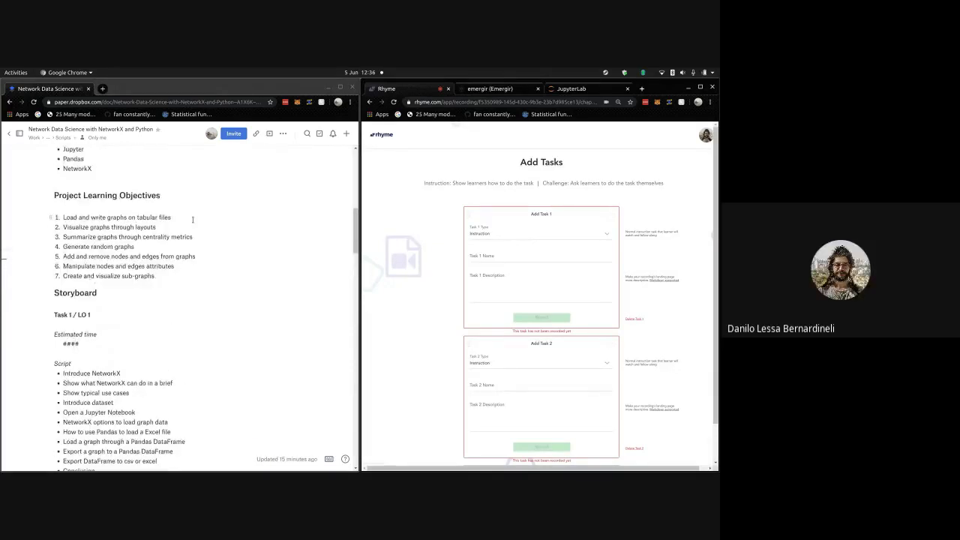
click(193, 220)
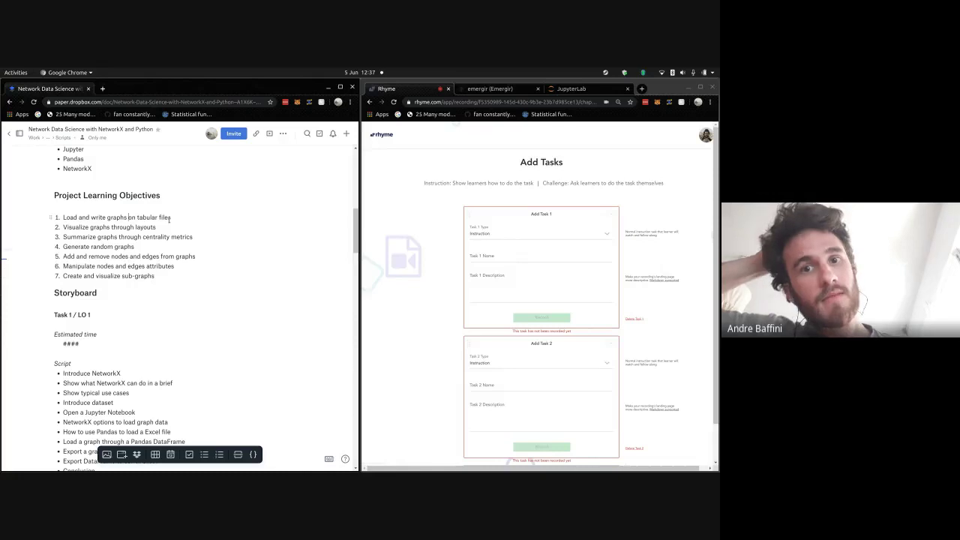
key(Delete)
key(Delete)
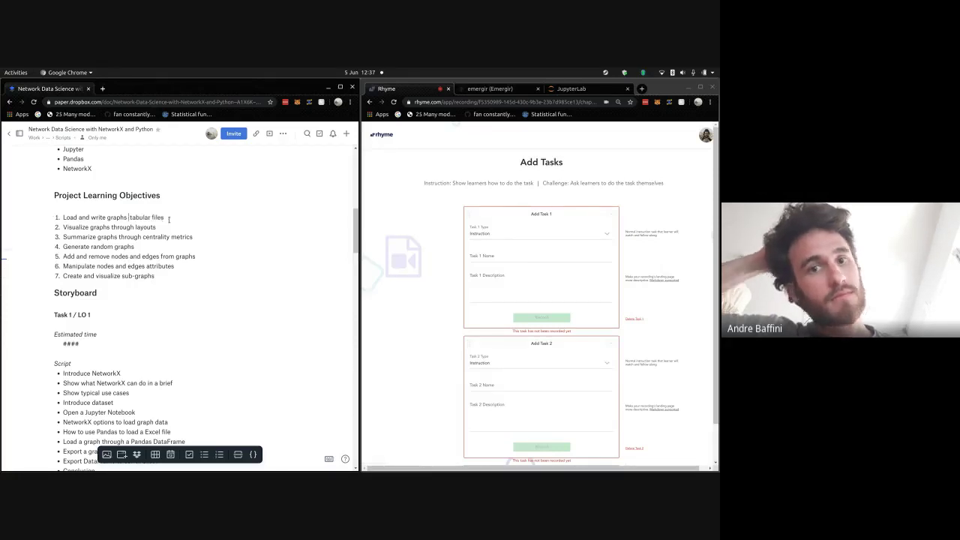
text(through t)
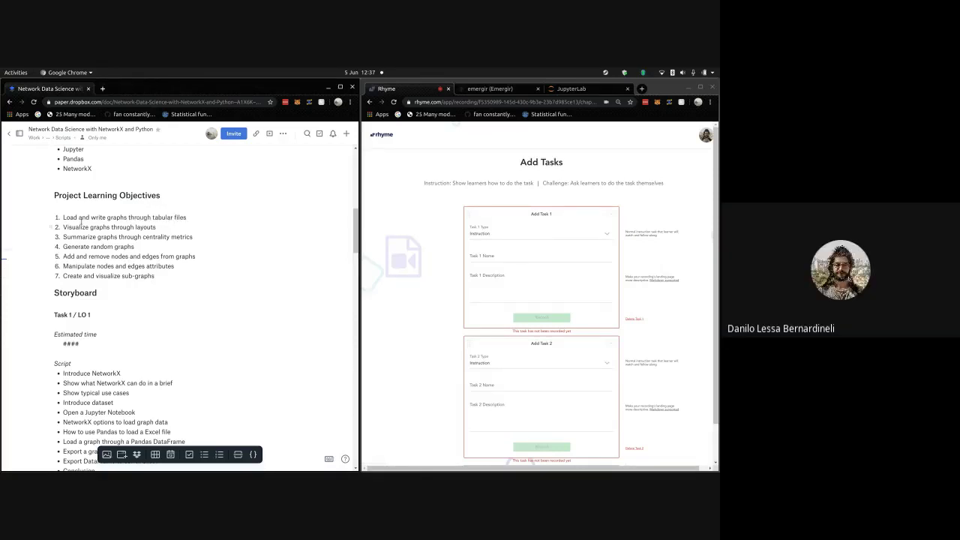
key(shift+End)
key(ctrl+c)
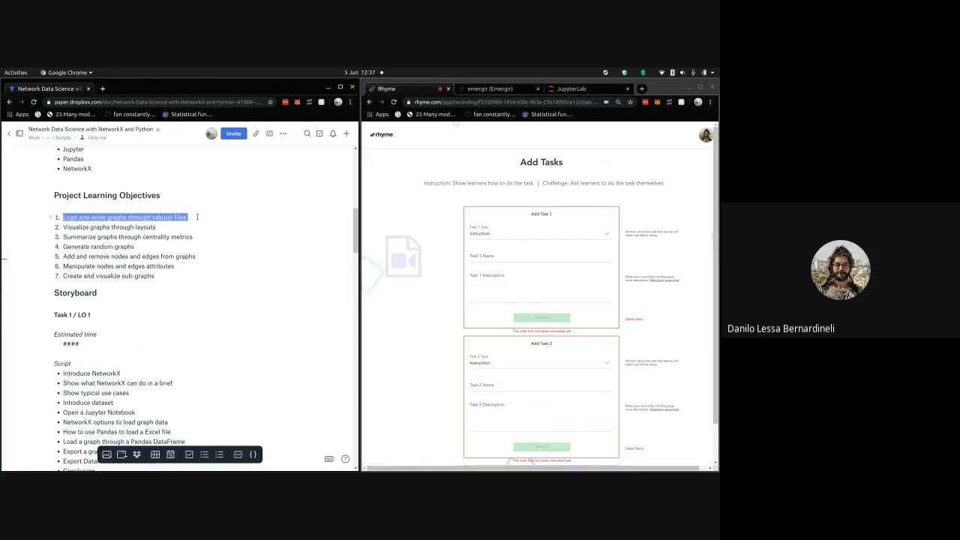
click(507, 256)
- Paste objective 1's text as the Task 1 name and highlight objective 2 in the doc
key(ctrl+v)
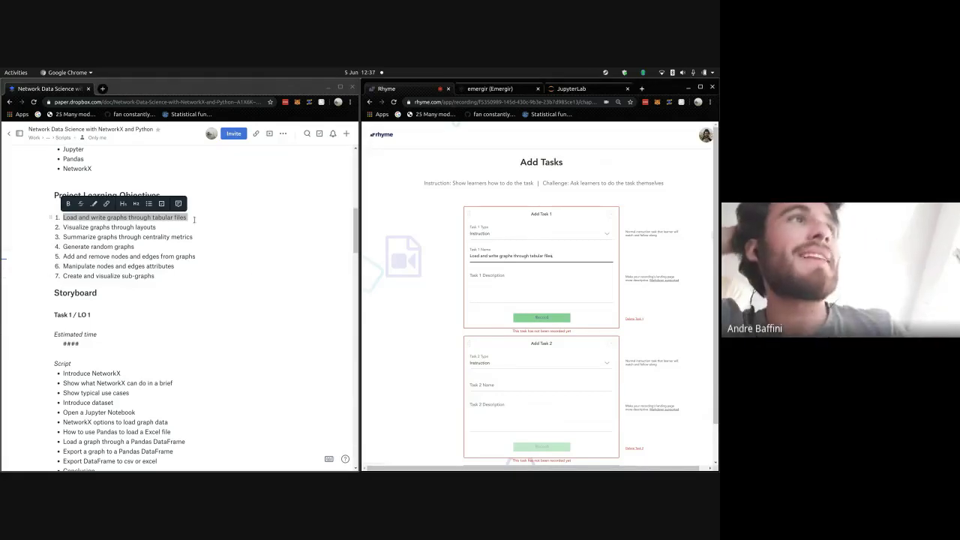
click(157, 226)
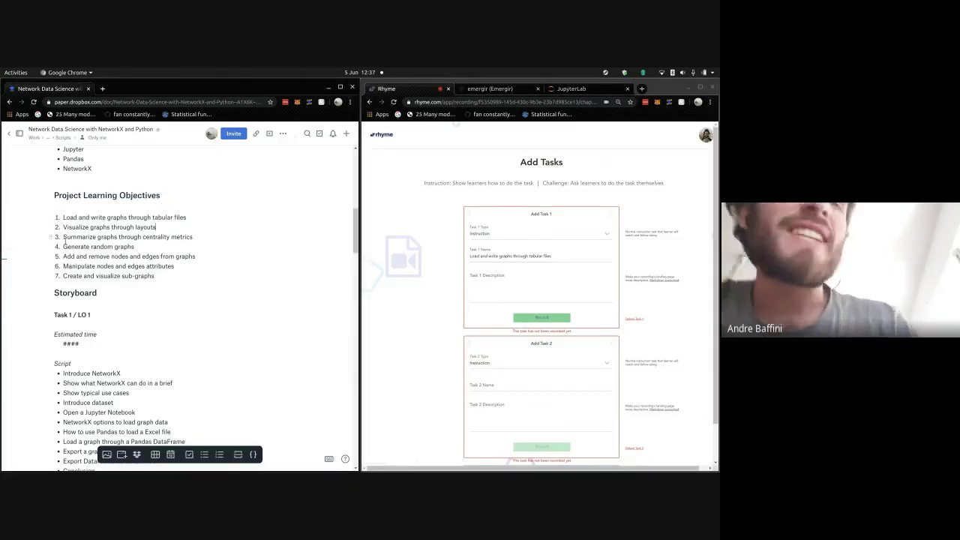
drag(63, 227, 156, 227)
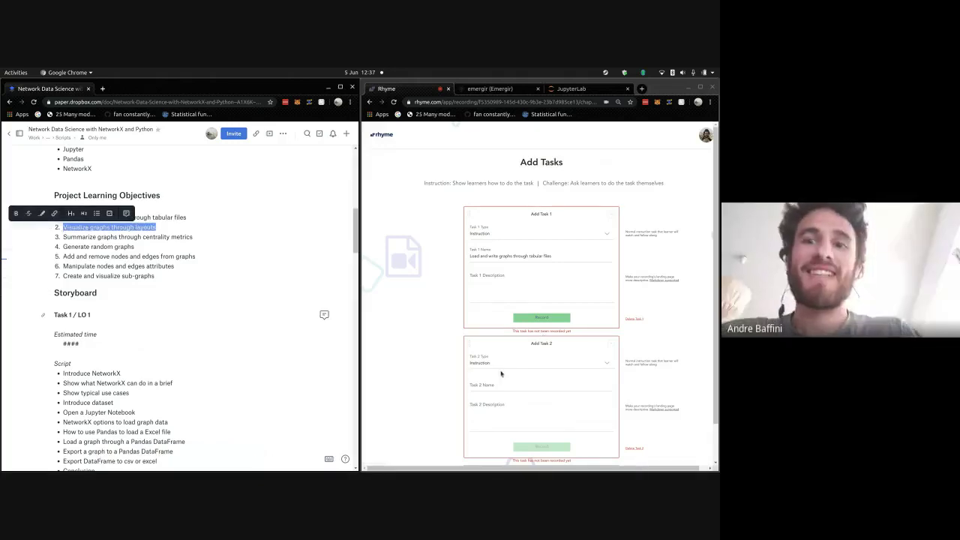
click(278, 314)
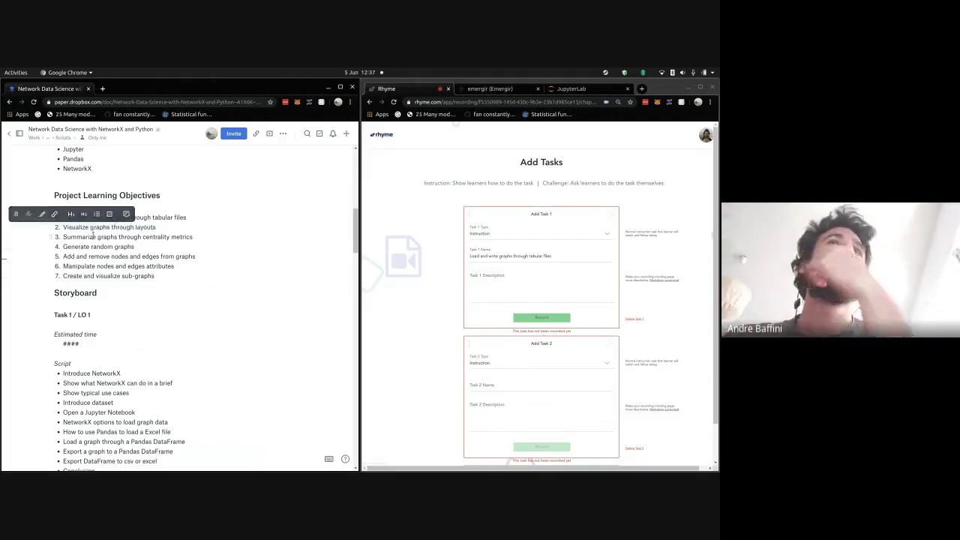
- Place the caret in objective 2 to reword it as 'Visualize graphs with options and layouts'
scroll(93, 235, up, 3)
scroll(93, 235, up, 1)
scroll(93, 235, down, 5)
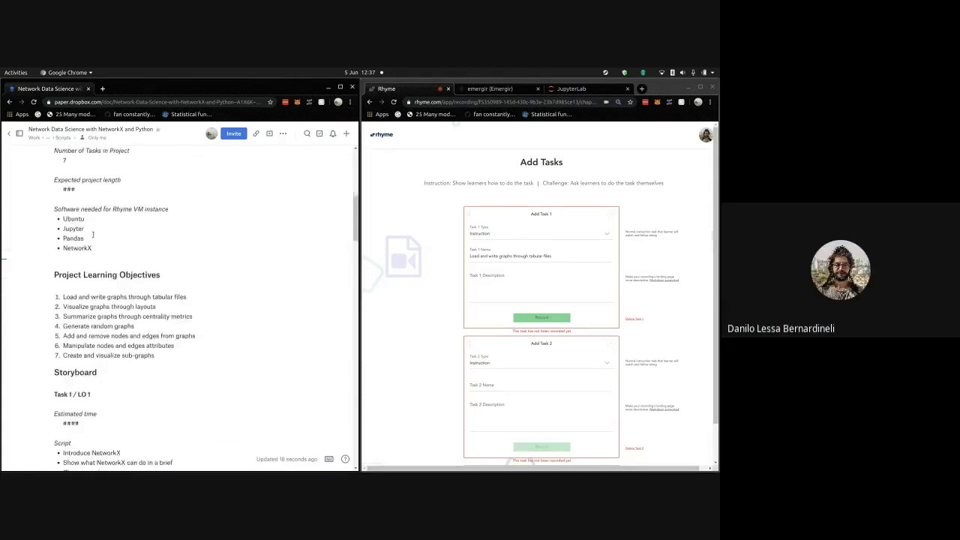
scroll(93, 235, up, 3)
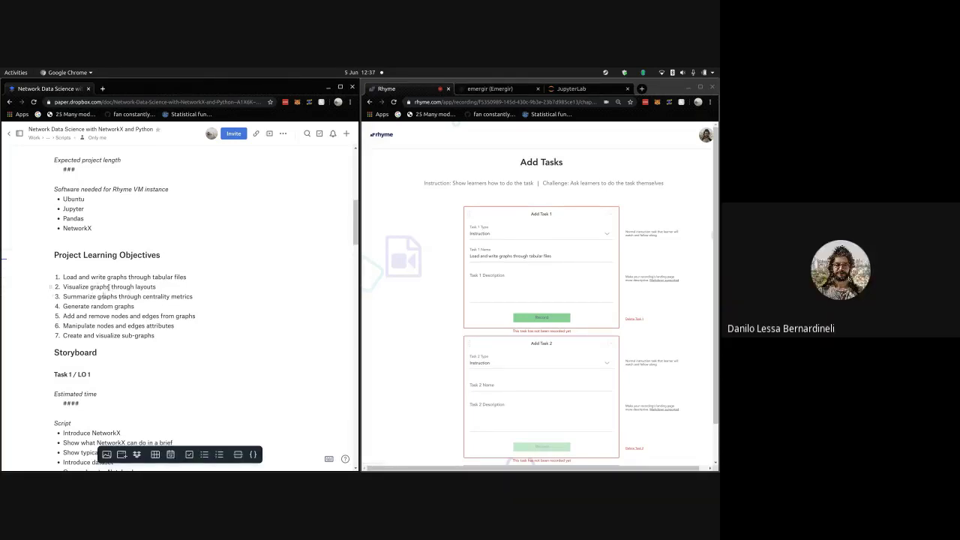
click(172, 289)
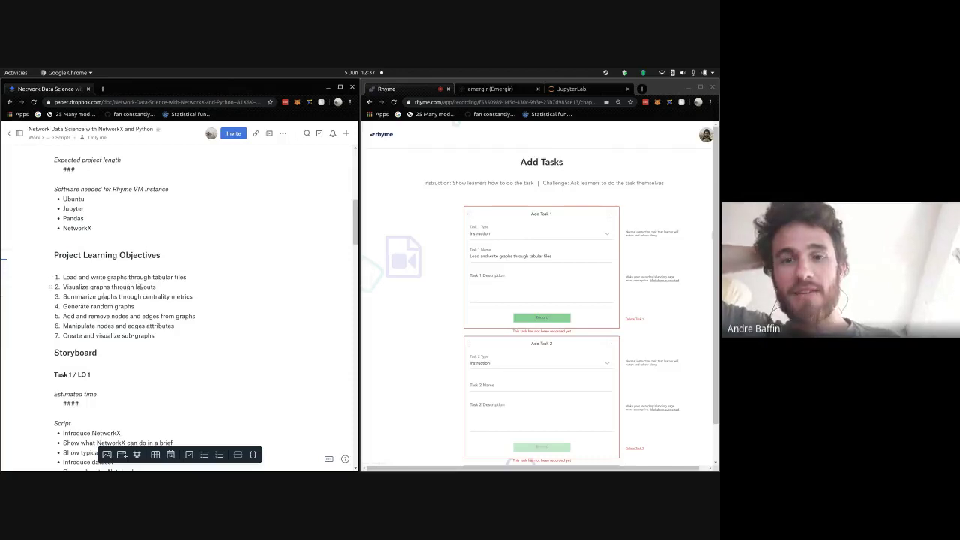
drag(173, 290, 63, 287)
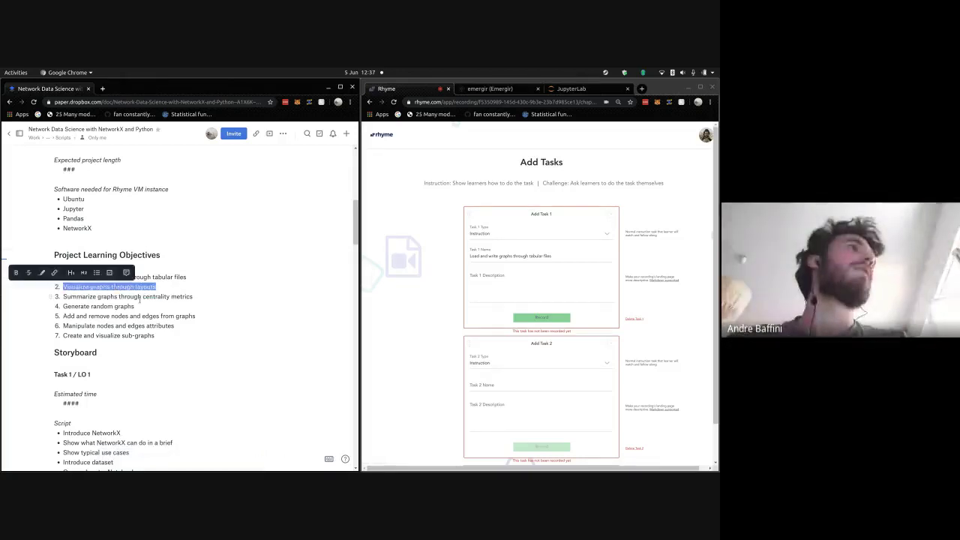
click(124, 284)
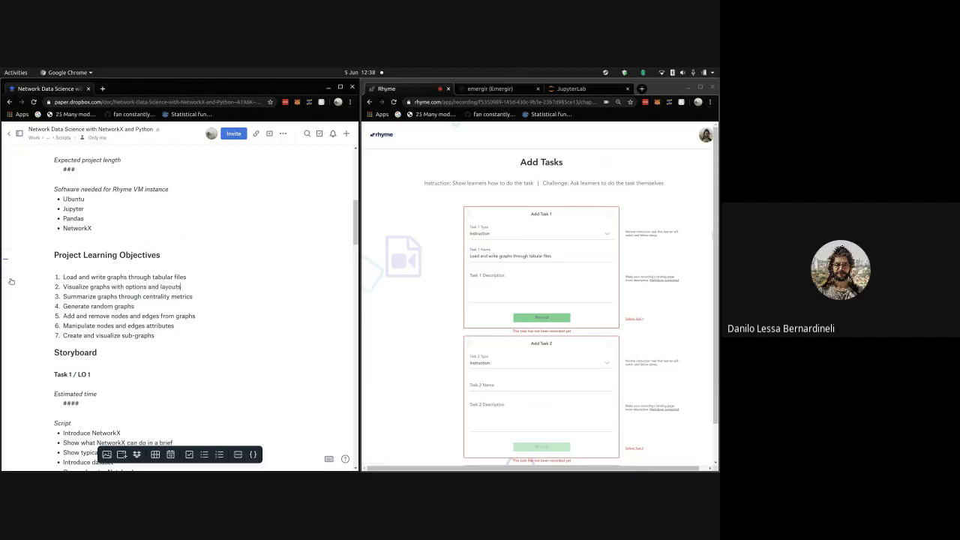
- Copy the reworded objective 2 from the Paper doc into the Task 2 name
key(shift+Home)
key(ctrl+c)
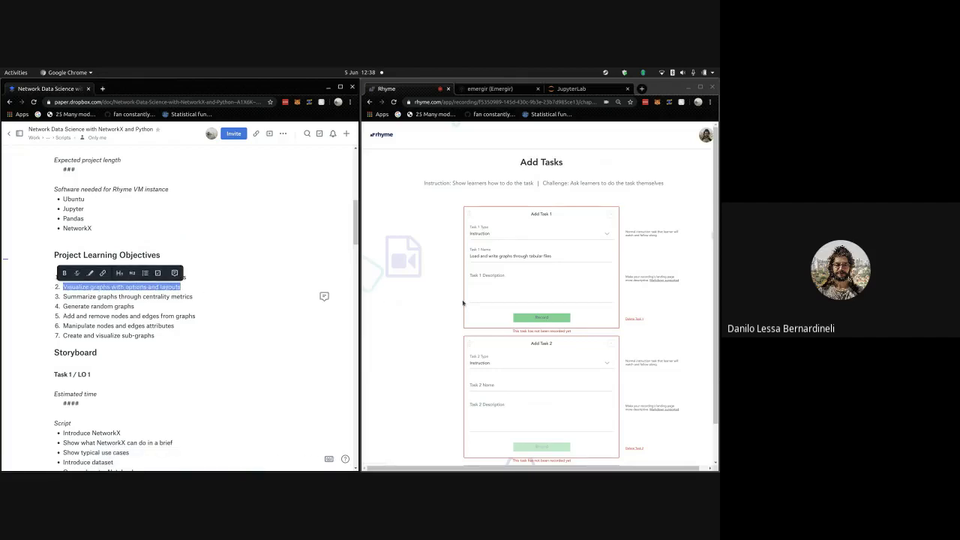
scroll(462, 303, down, 1)
click(513, 360)
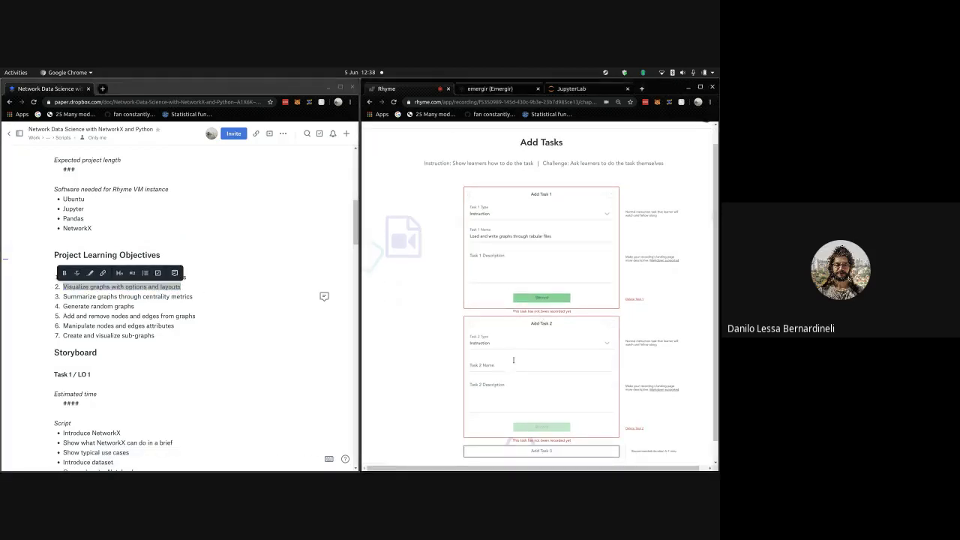
key(ctrl+v)
scroll(488, 338, down, 1)
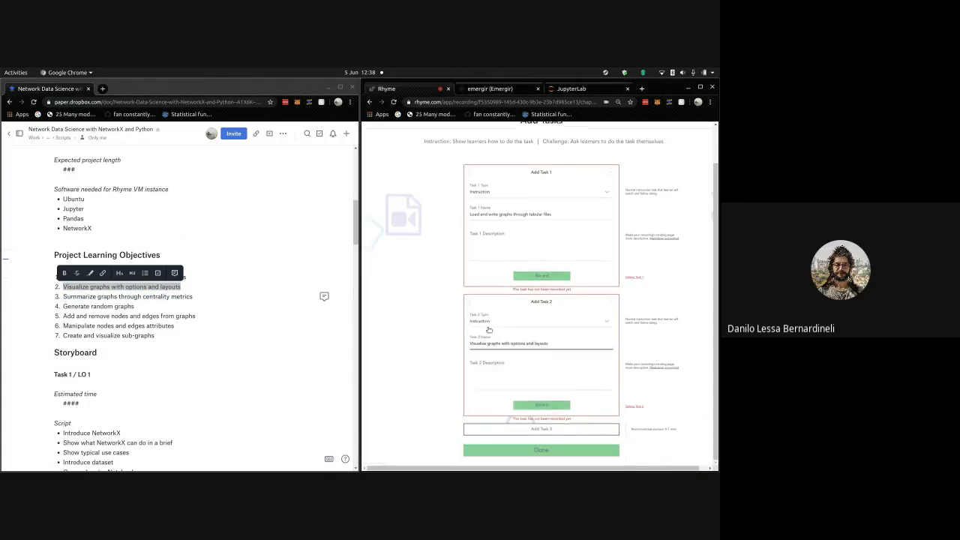
- Add Task 3 named with objective 3 from the doc
click(214, 296)
shift+click(60, 296)
key(ctrl+c)
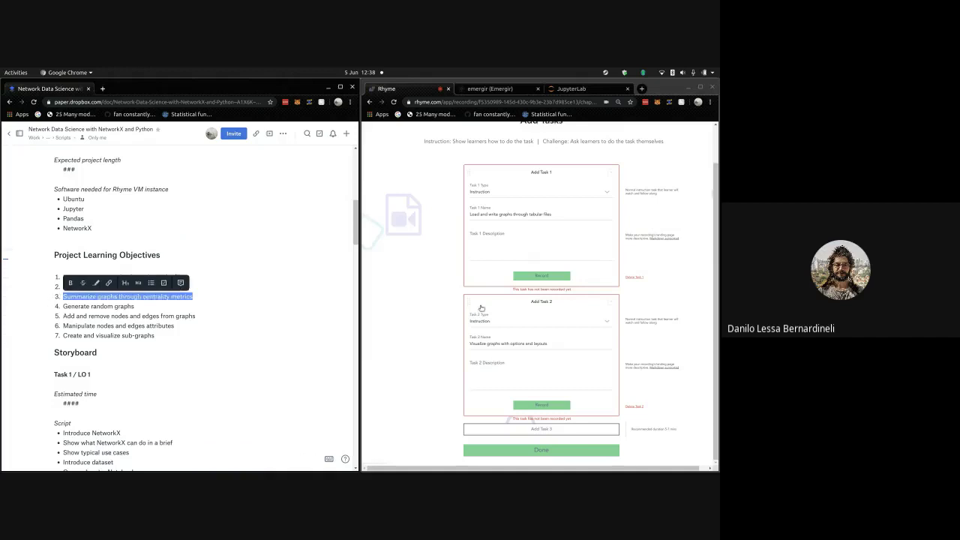
click(558, 426)
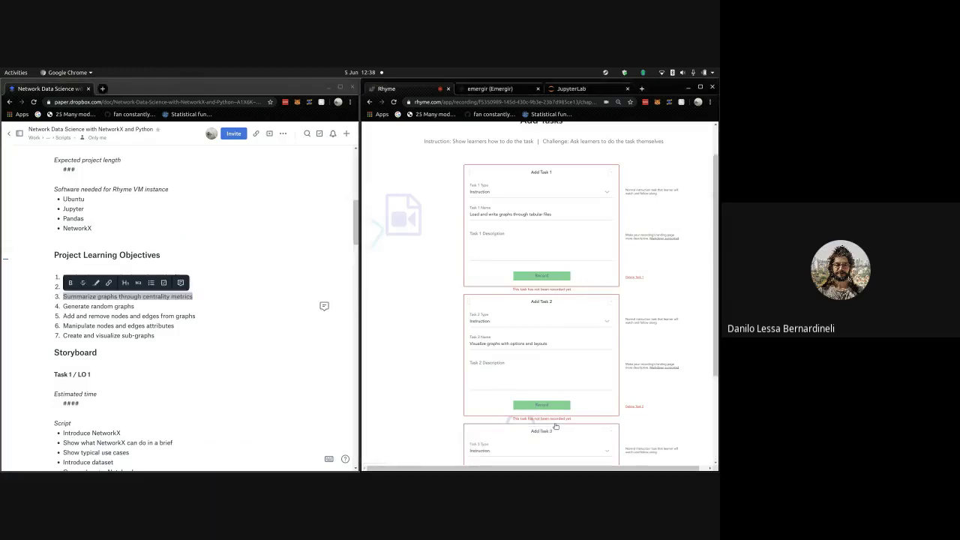
click(539, 344)
key(ctrl+v)
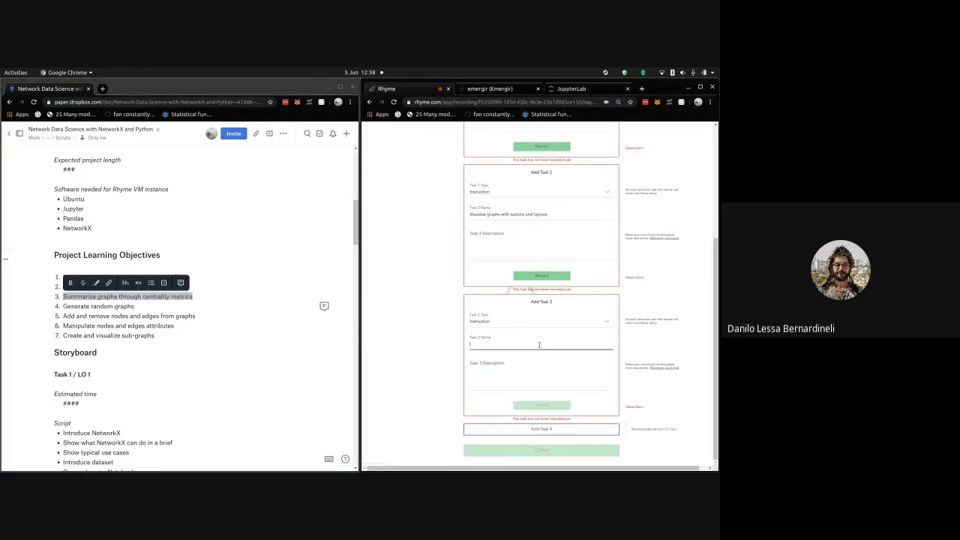
- Add Task 4 named 'Generate random graphs'
click(147, 306)
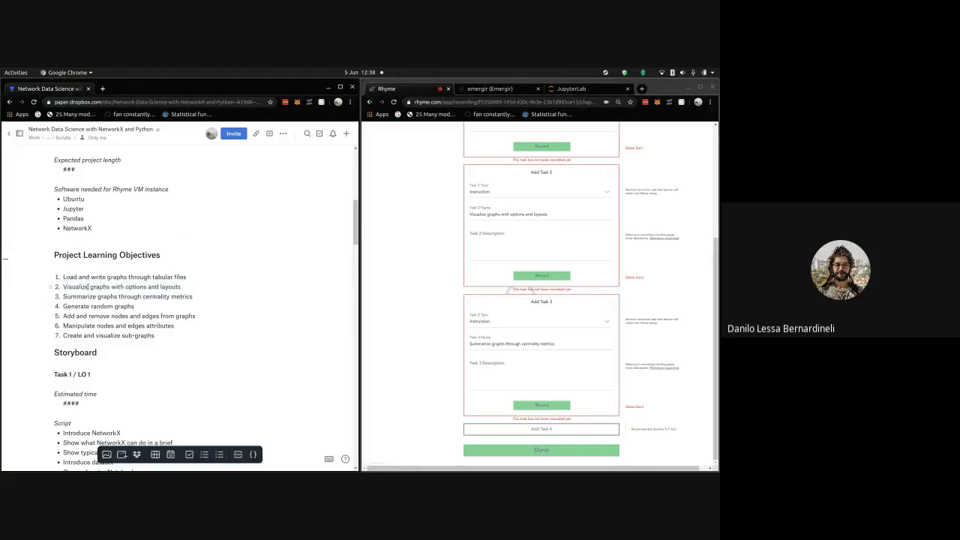
drag(135, 306, 60, 306)
key(ctrl+c)
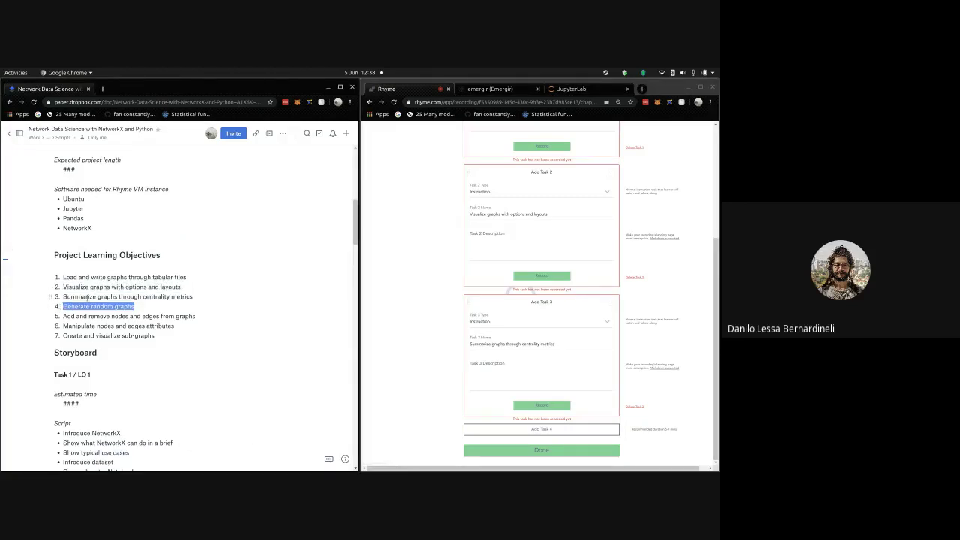
click(535, 430)
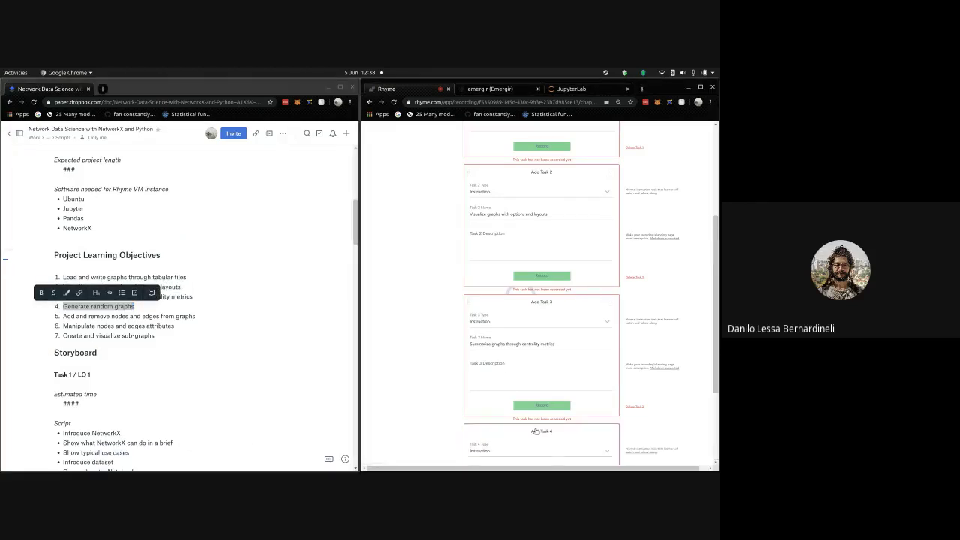
click(502, 345)
key(ctrl+v)
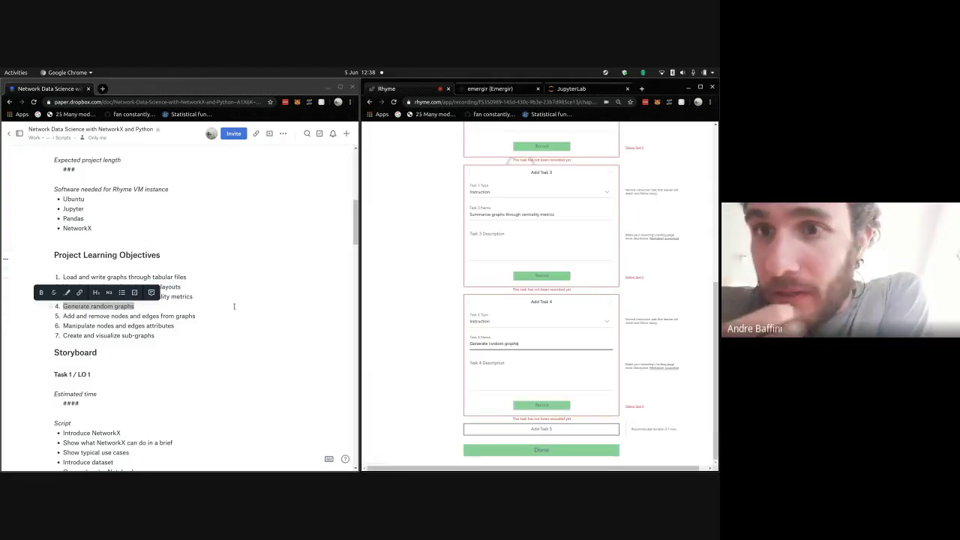
- Add Task 5 named 'Add and remove nodes and edges from graphs'
click(175, 316)
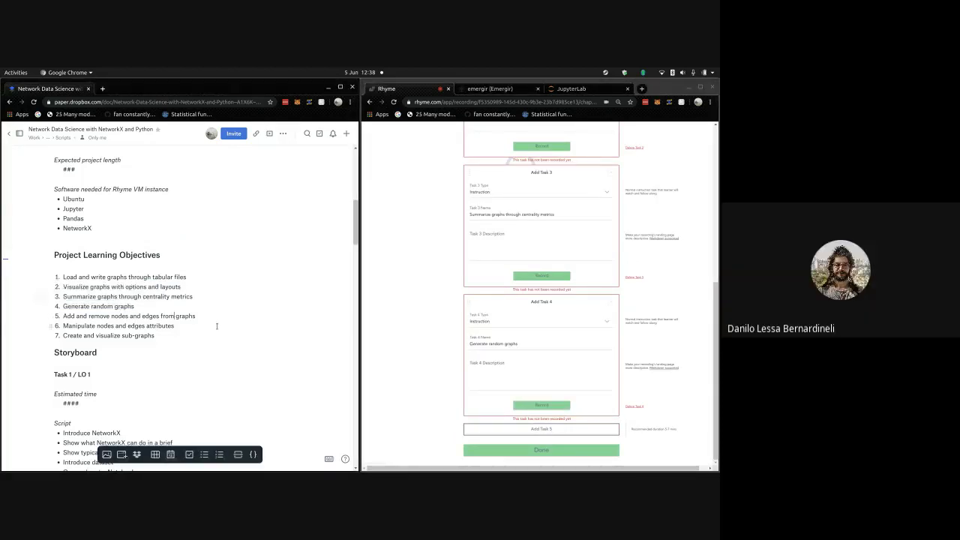
shift+click(63, 316)
key(ctrl+c)
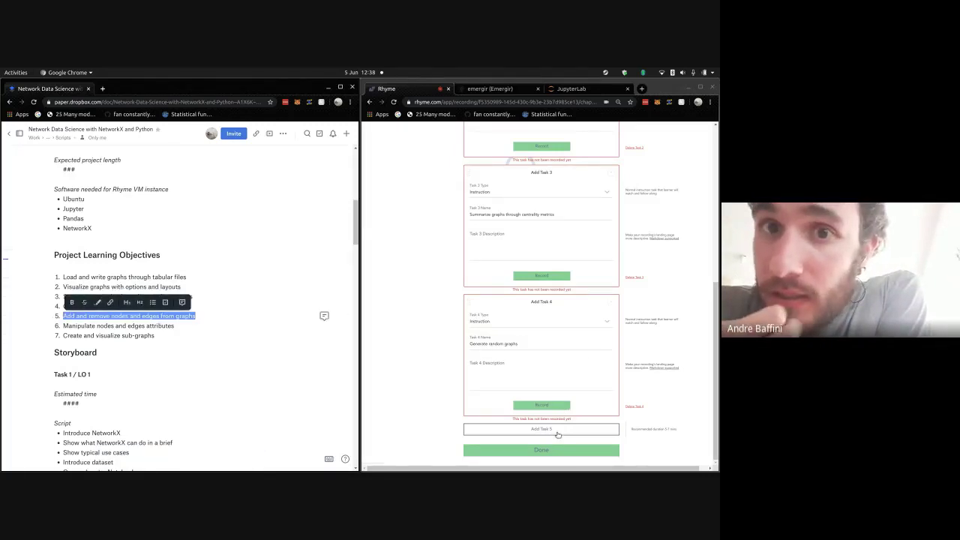
click(557, 429)
click(512, 340)
key(ctrl+v)
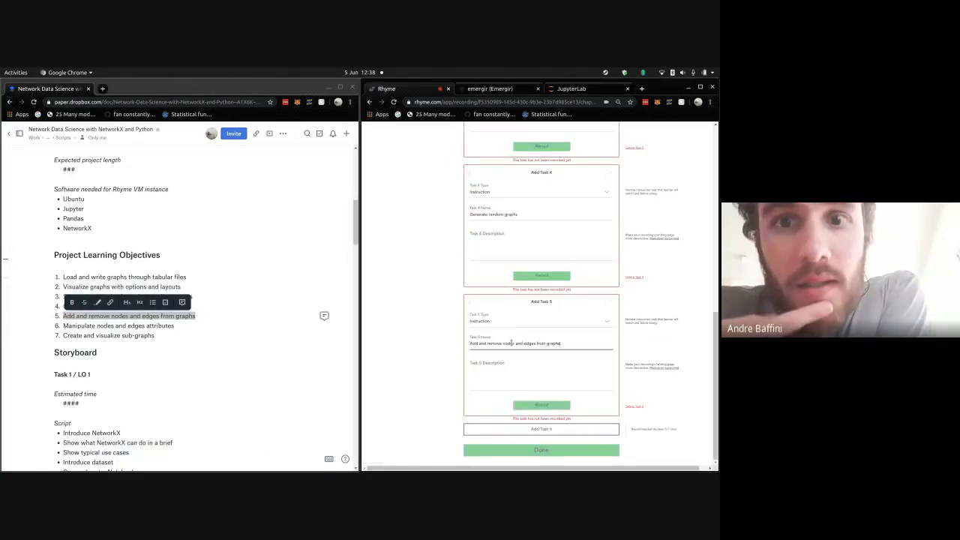
- Add Task 6 named 'Manipulate nodes and edges attributes'
click(72, 326)
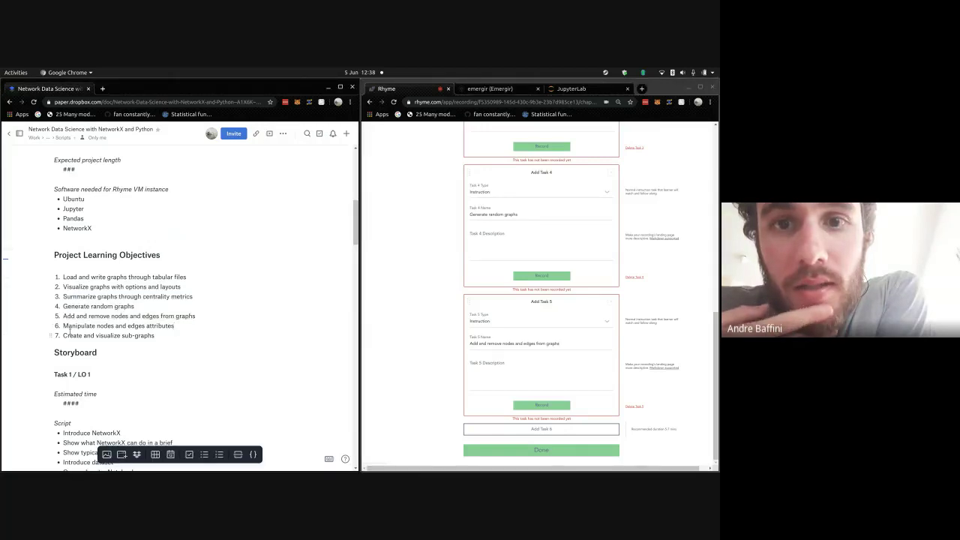
shift+click(63, 325)
key(ctrl+c)
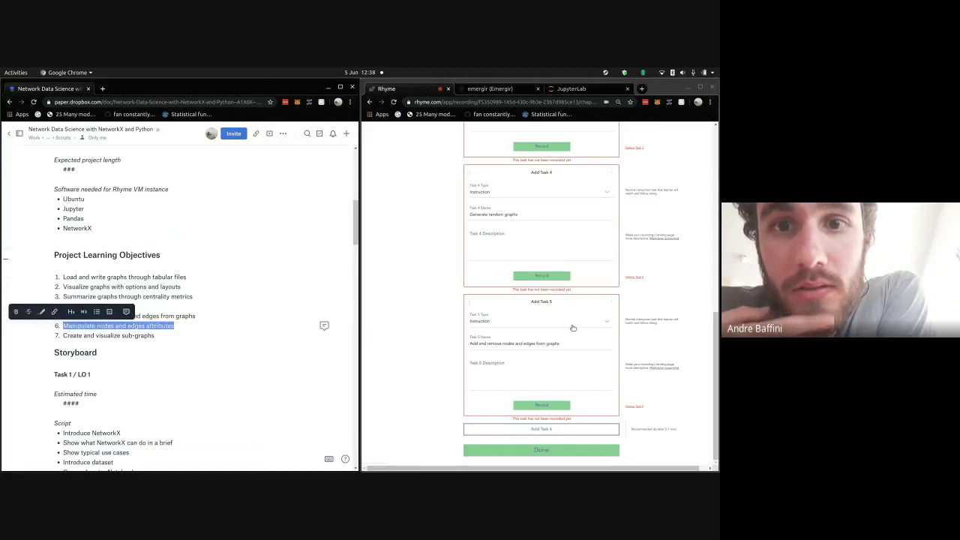
click(533, 428)
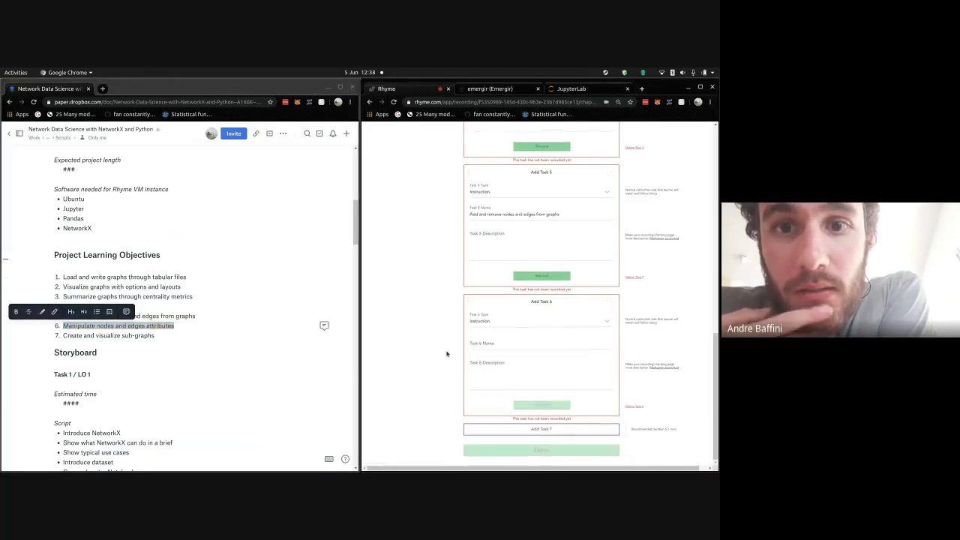
click(475, 347)
key(ctrl+v)
- Add Task 7 named 'Create and visualize sub-graphs' and submit the task list
click(223, 309)
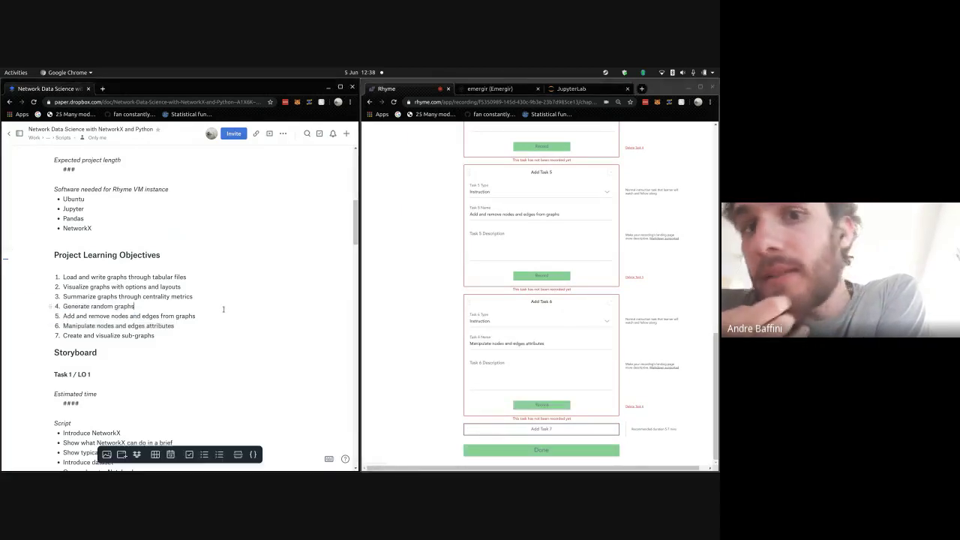
shift+click(63, 335)
key(ctrl+c)
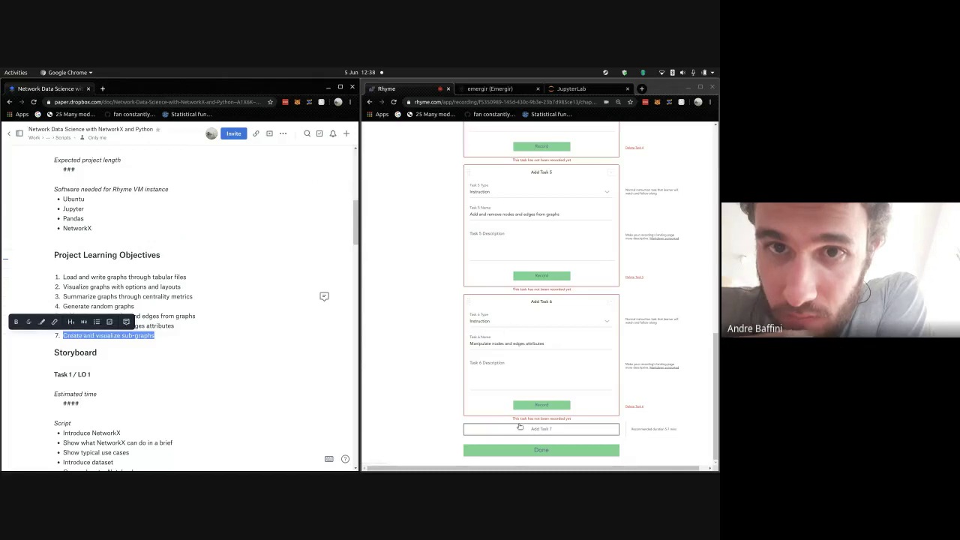
click(520, 426)
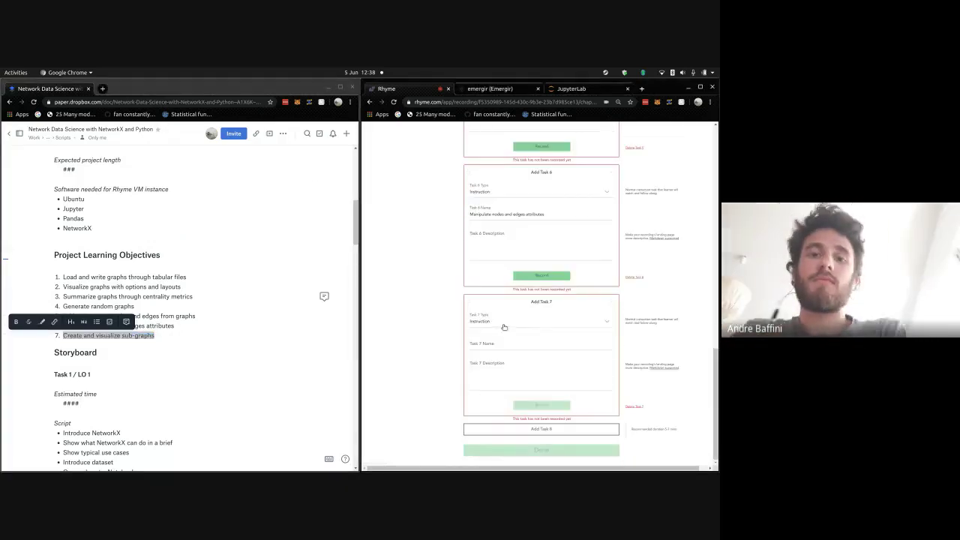
click(496, 340)
key(ctrl+v)
click(456, 292)
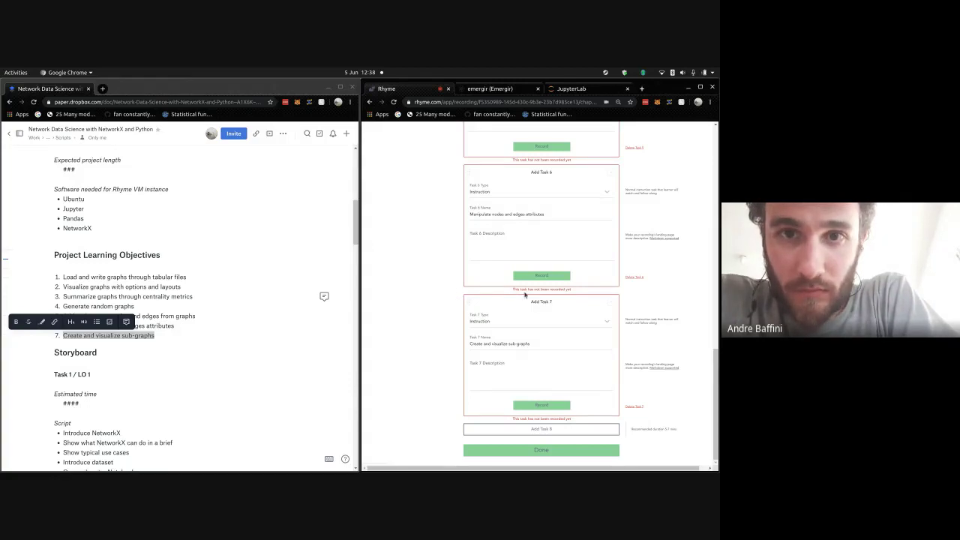
click(205, 320)
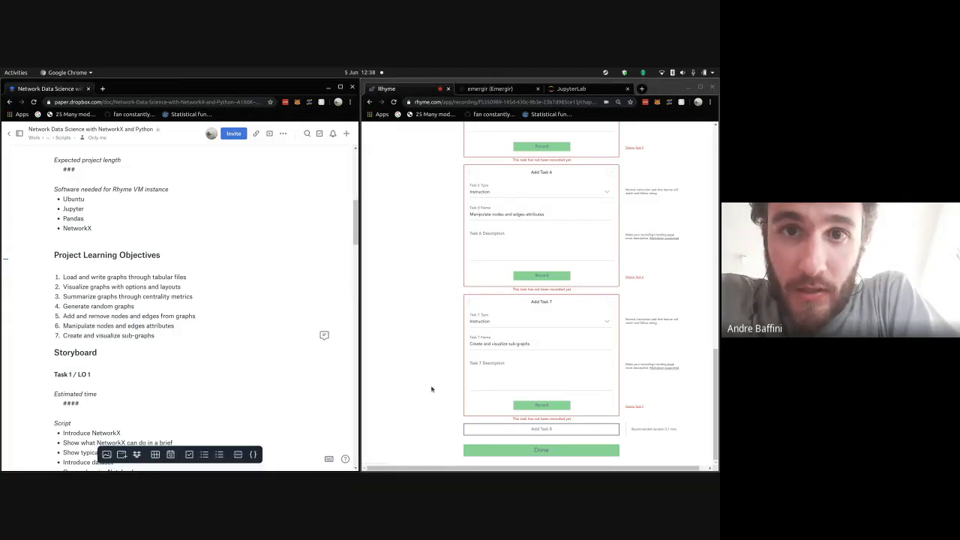
click(539, 448)
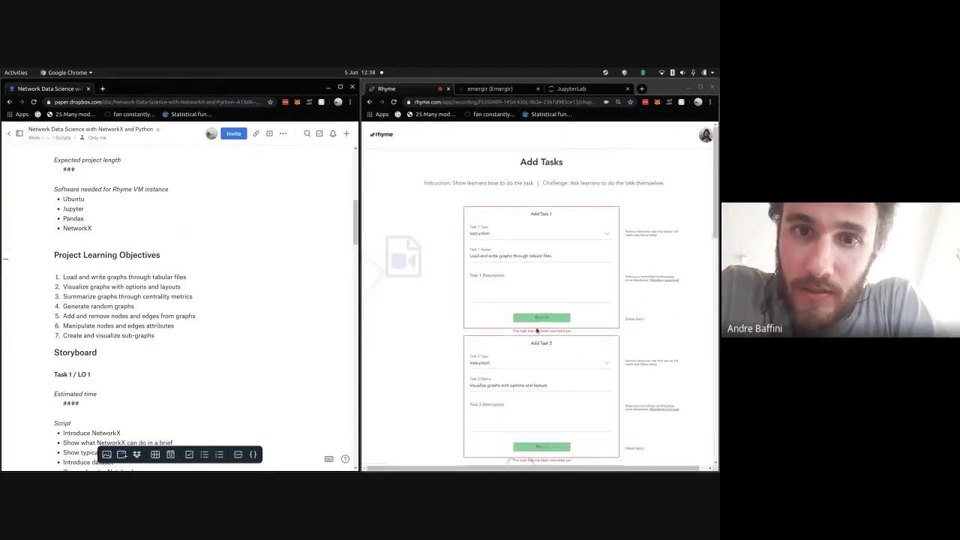
- Save the completed task list with Done
scroll(537, 375, down, 7)
scroll(536, 335, down, 5)
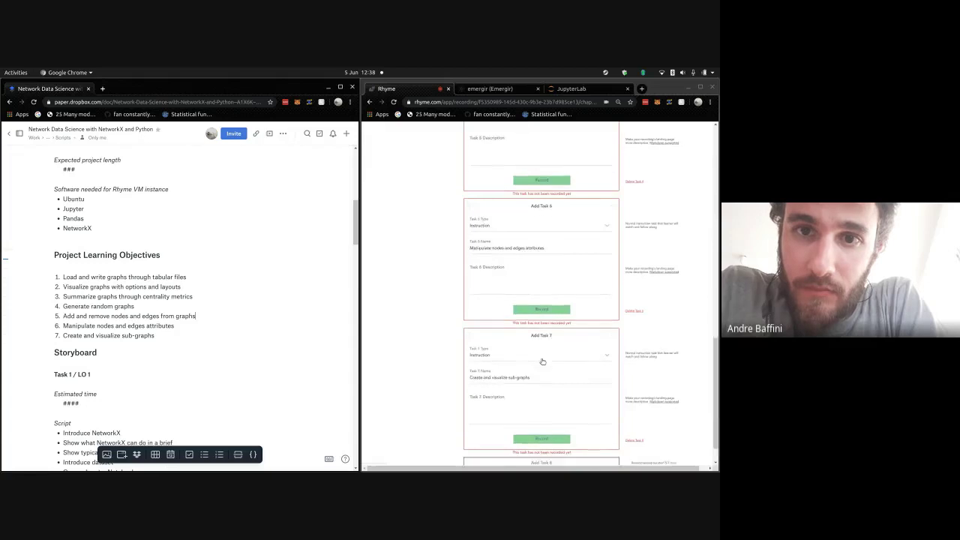
click(542, 452)
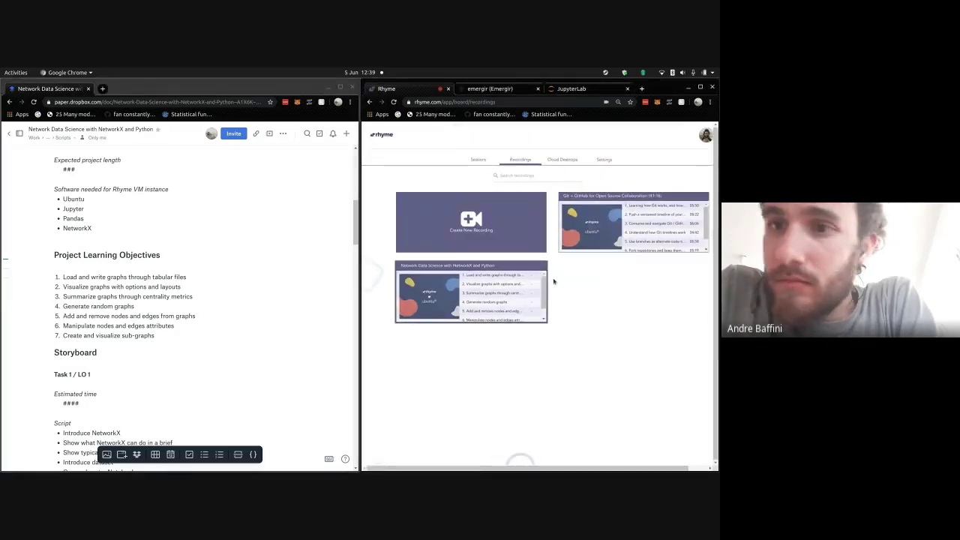
- Reopen the Network Data Science recording's details, sending its Landing Page to a new tab
click(499, 267)
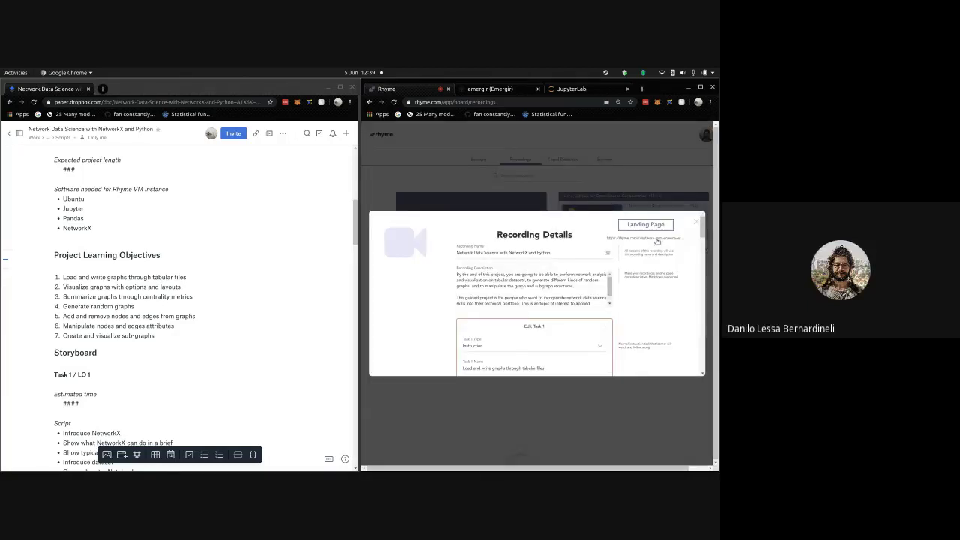
right_click(656, 238)
click(656, 243)
scroll(655, 243, down, 8)
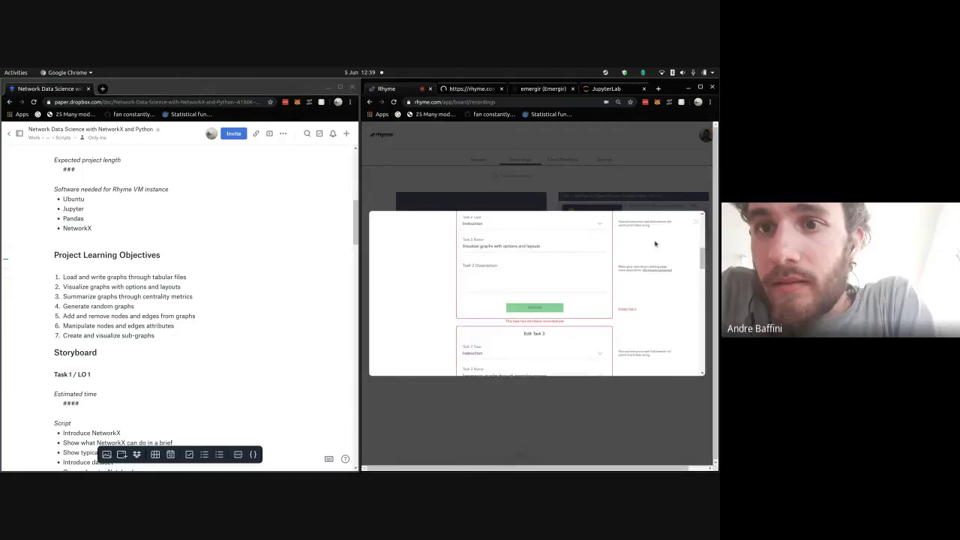
scroll(655, 244, down, 10)
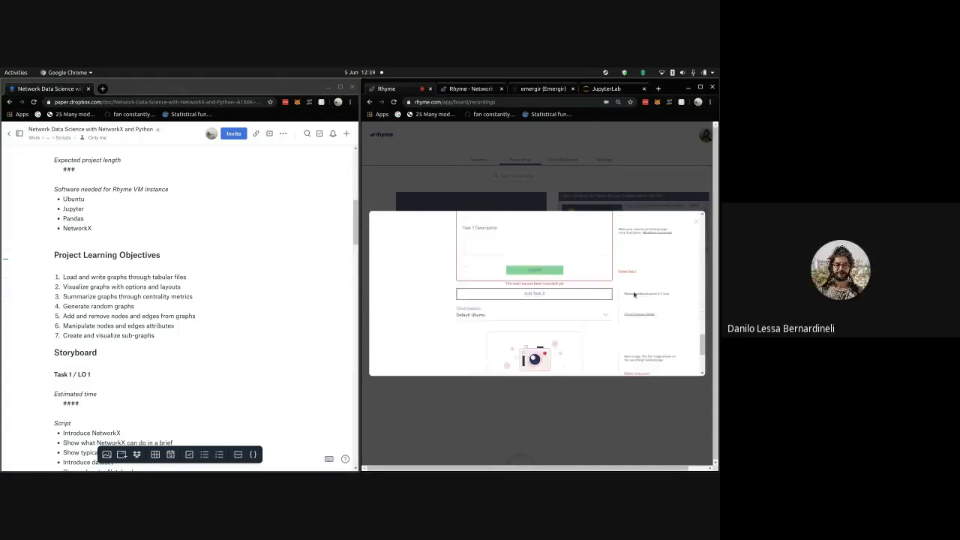
scroll(446, 236, up, 2)
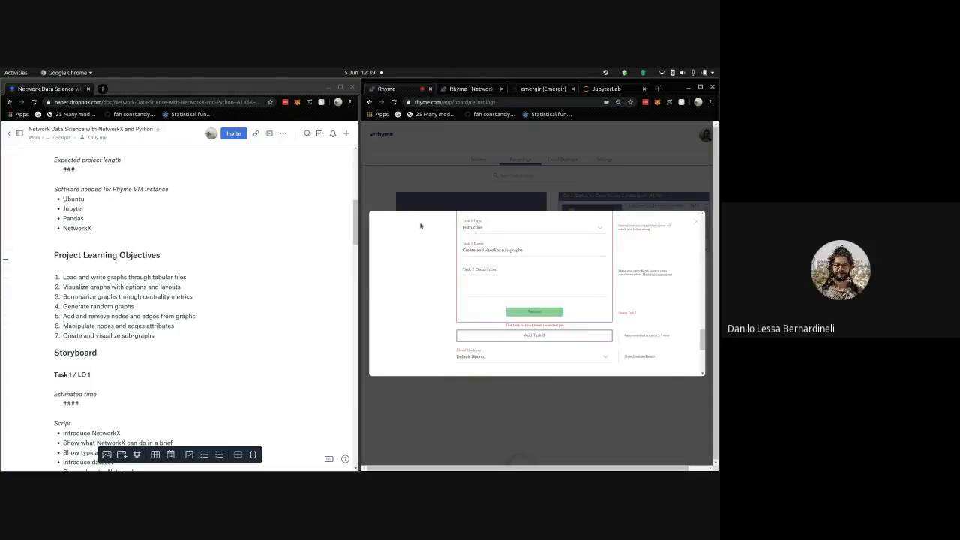
scroll(420, 225, up, 2)
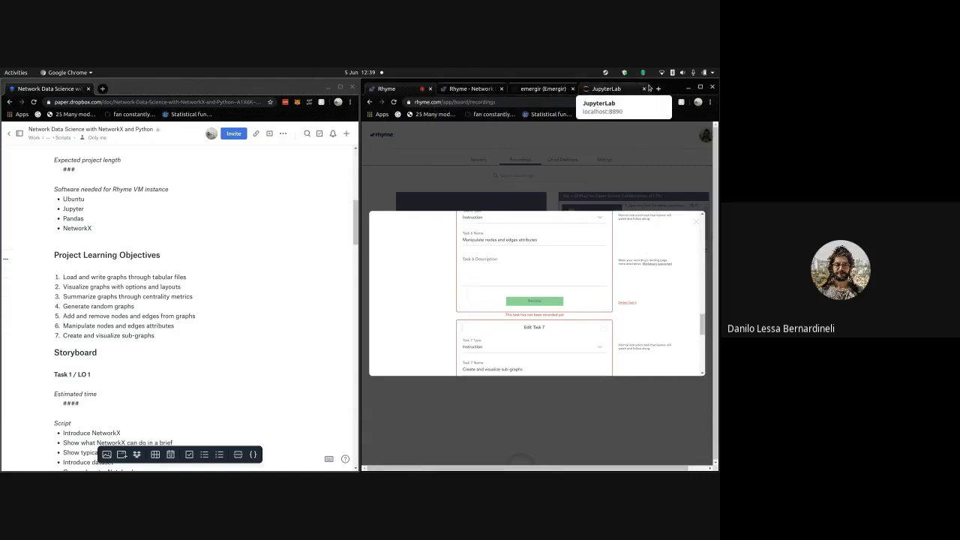
click(663, 90)
- Go to photos.google.com and search the photo library for 'network'
text(phot)
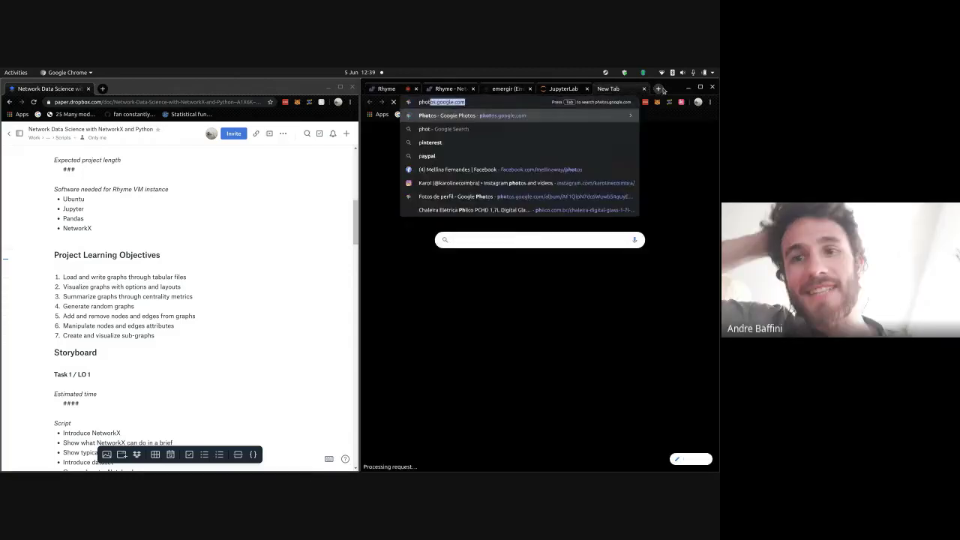
key(Return)
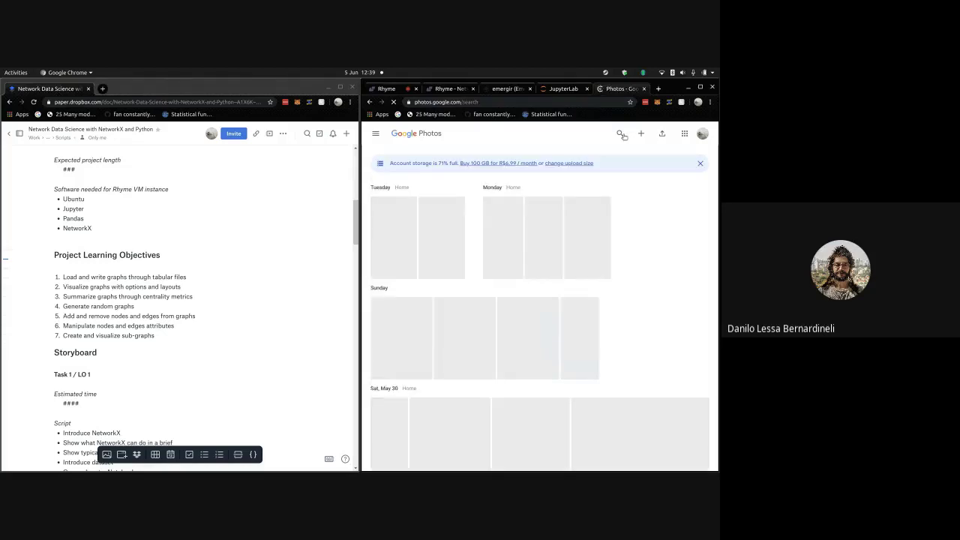
click(484, 145)
text(network)
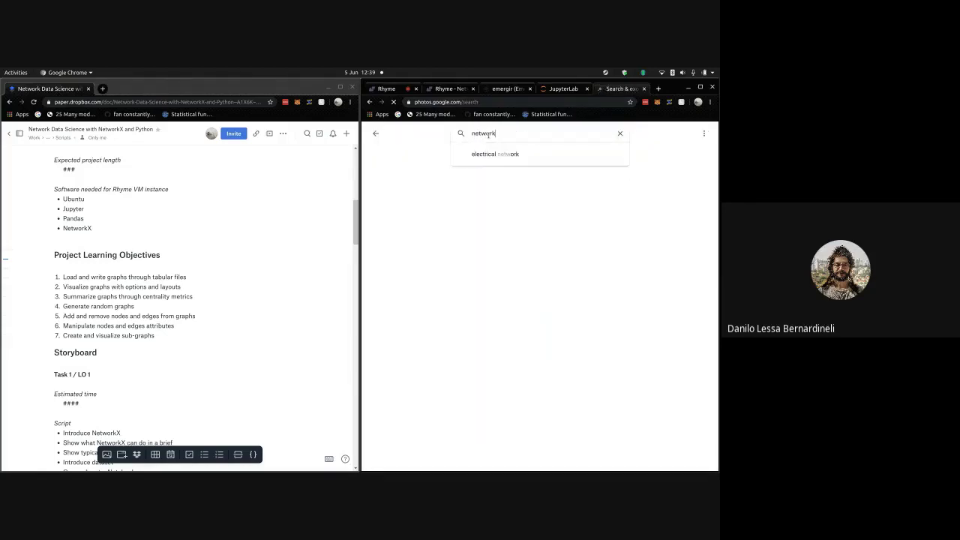
key(Return)
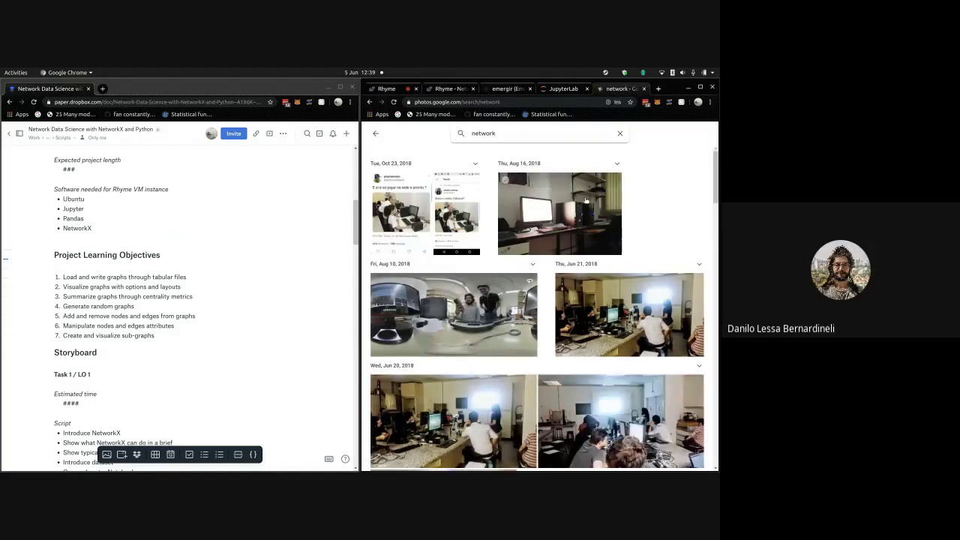
scroll(586, 200, down, 3)
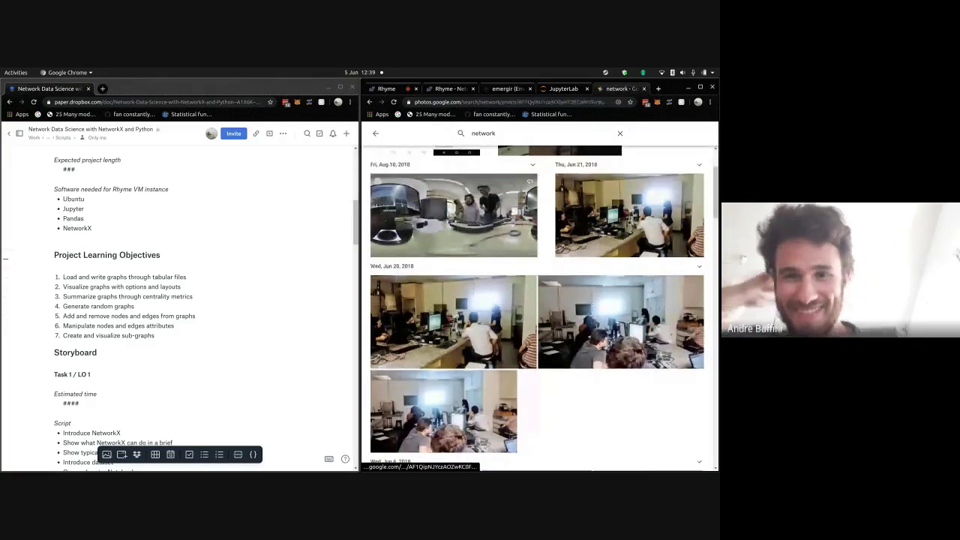
- Open the Fri, Aug 10, 2018 360° panorama from the network results in the viewer
click(482, 228)
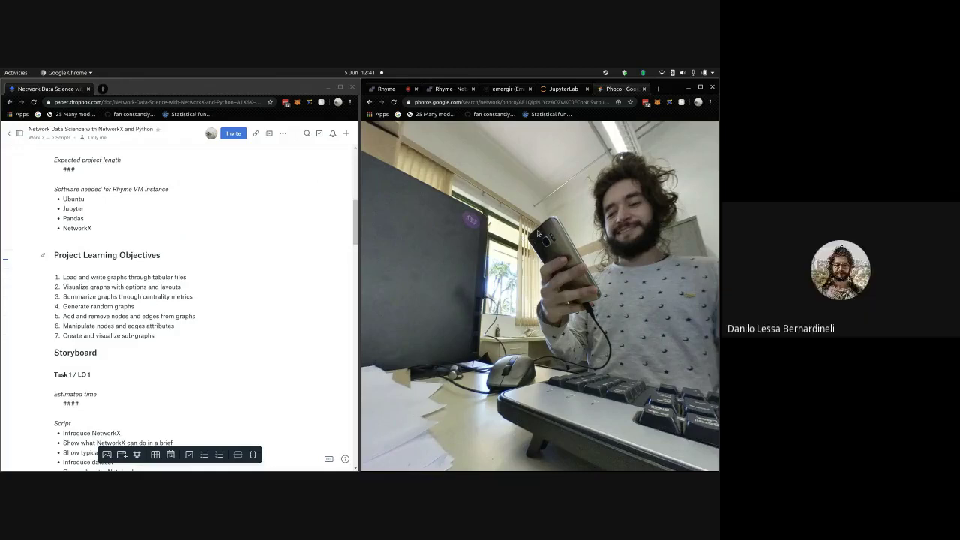
- Step forward through eight following office burst photos, then go back to the network results
key(Right)
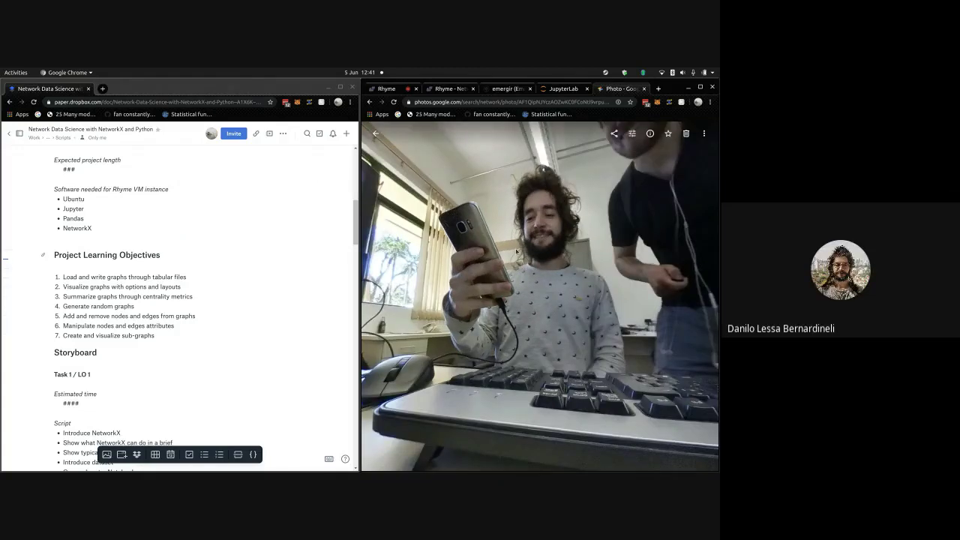
key(Right)
key(Right)
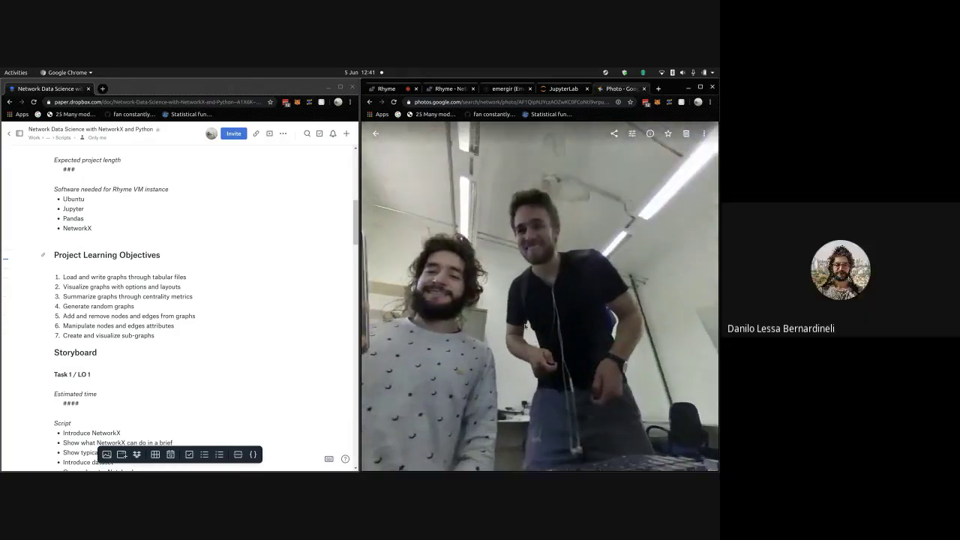
key(Right)
key(Right)
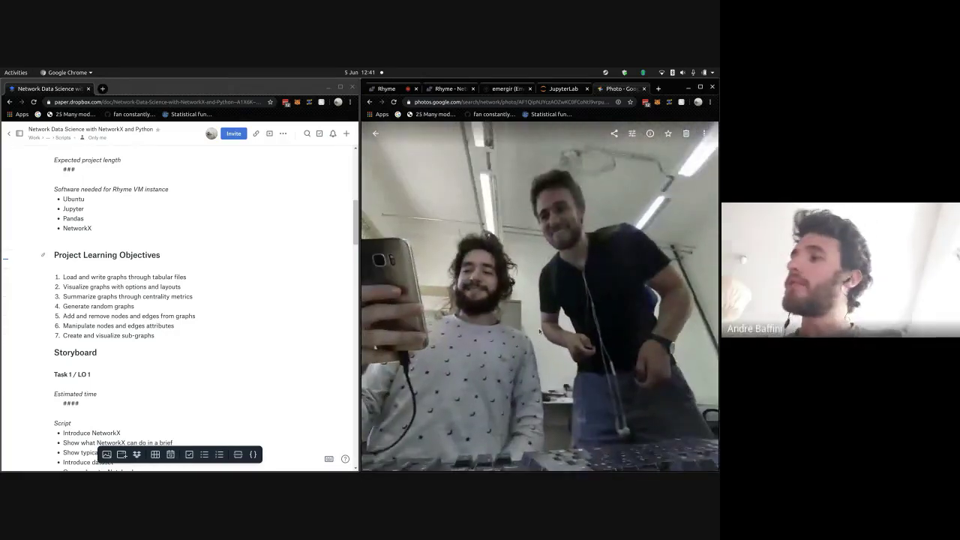
key(Right)
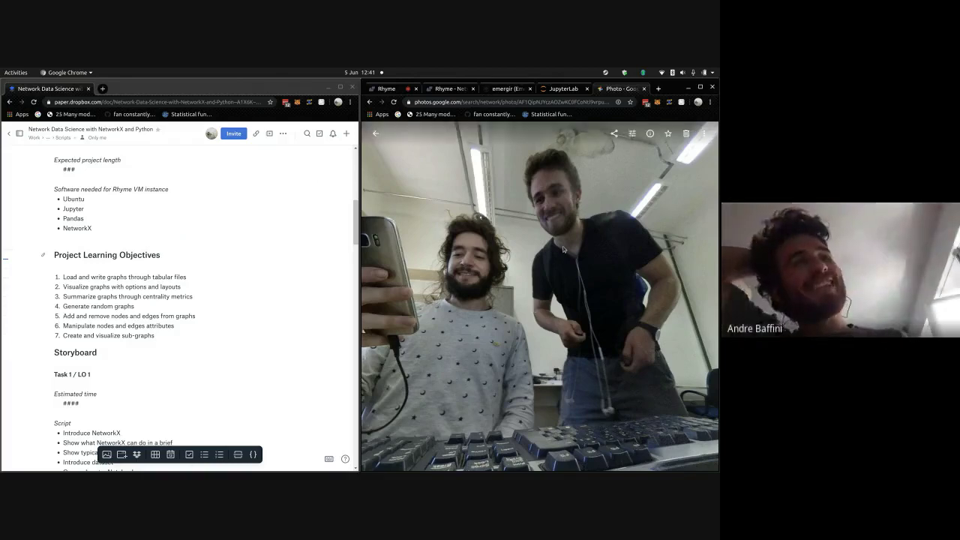
key(Right)
key(Right)
key(Right)
key(Right)
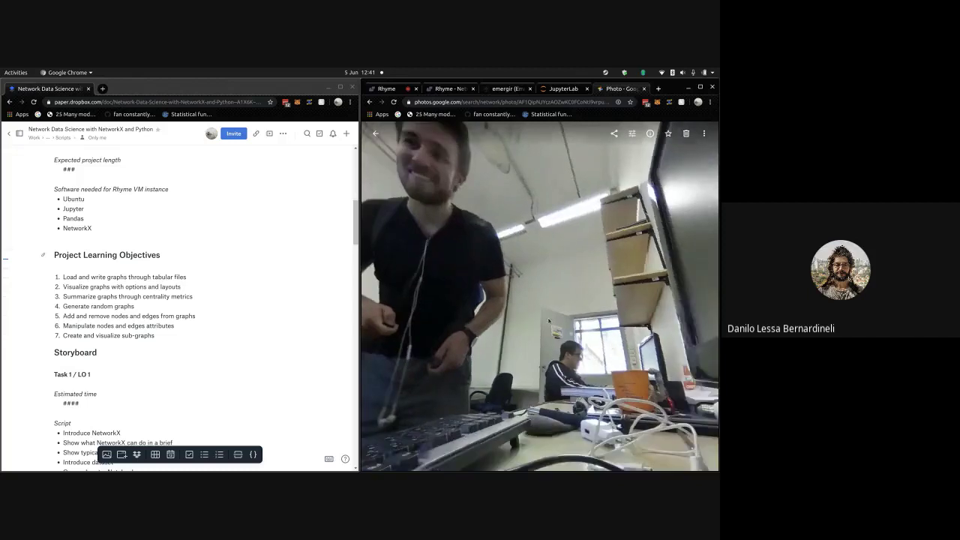
key(Right)
key(Right)
key(Right)
key(Right)
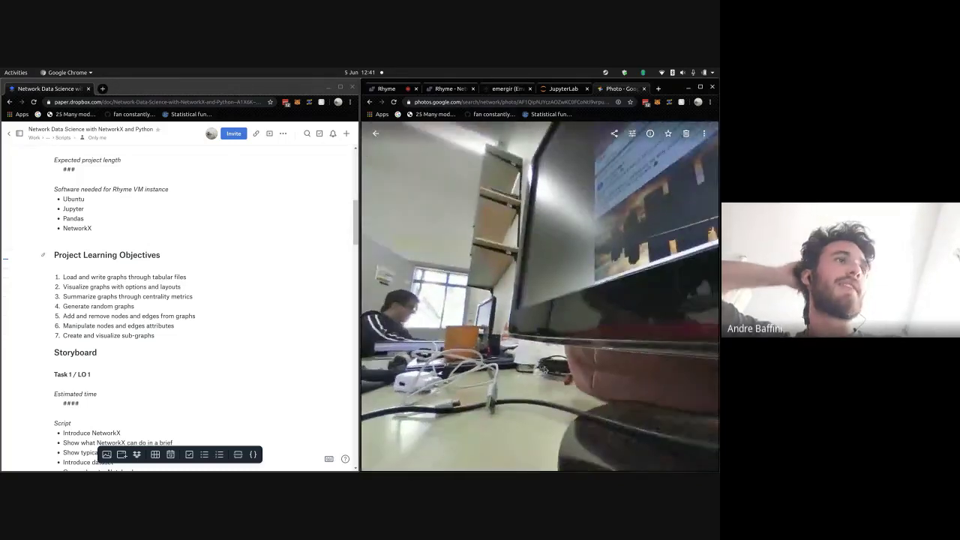
key(Right)
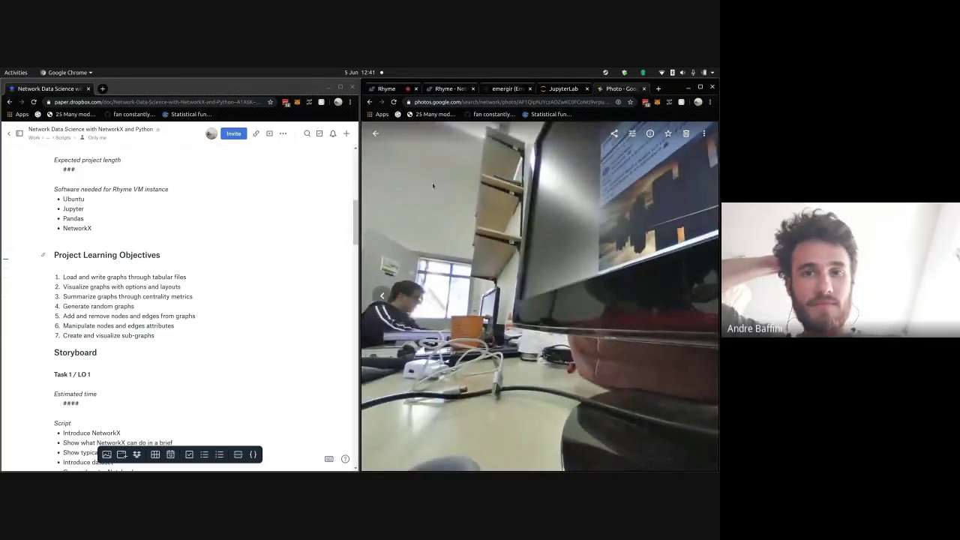
key(Right)
click(378, 134)
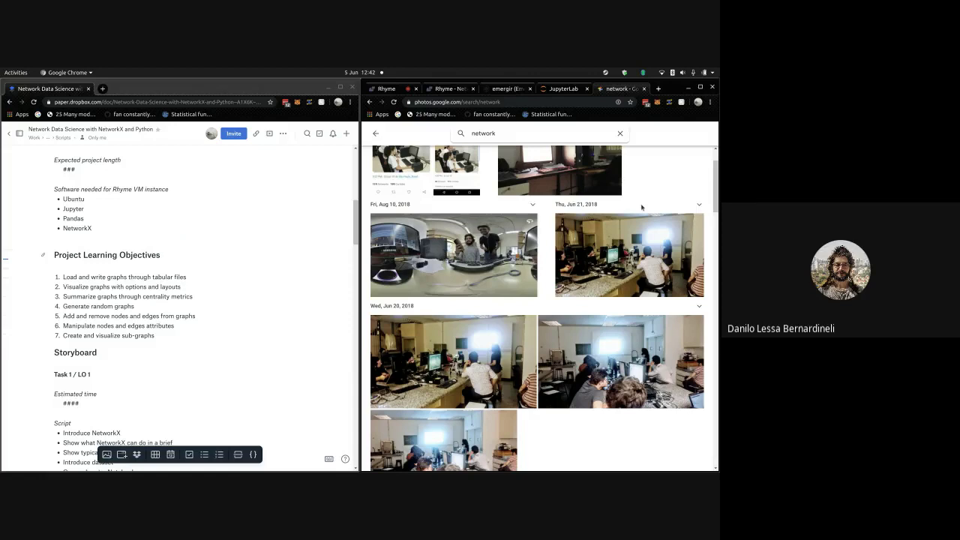
scroll(649, 413, down, 1)
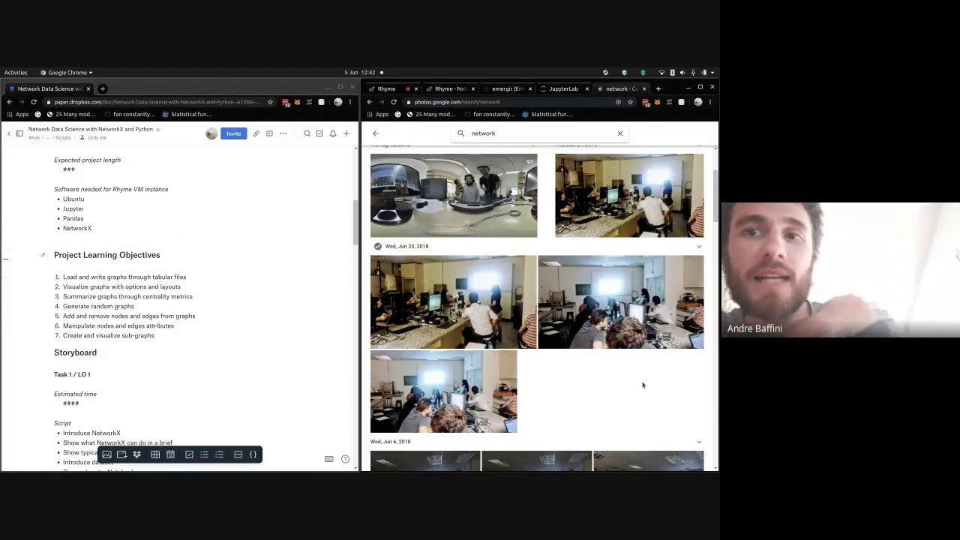
scroll(642, 384, down, 2)
scroll(642, 385, down, 4)
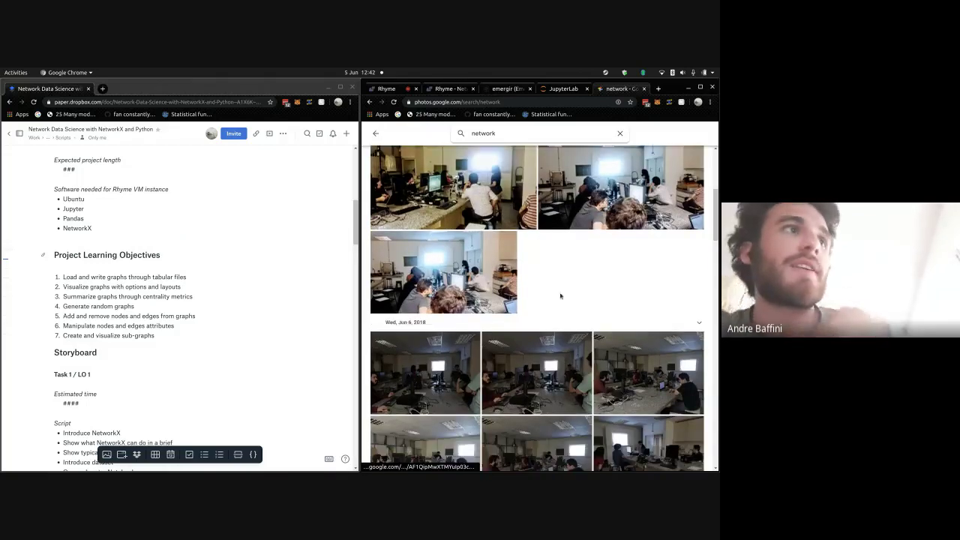
scroll(560, 295, up, 7)
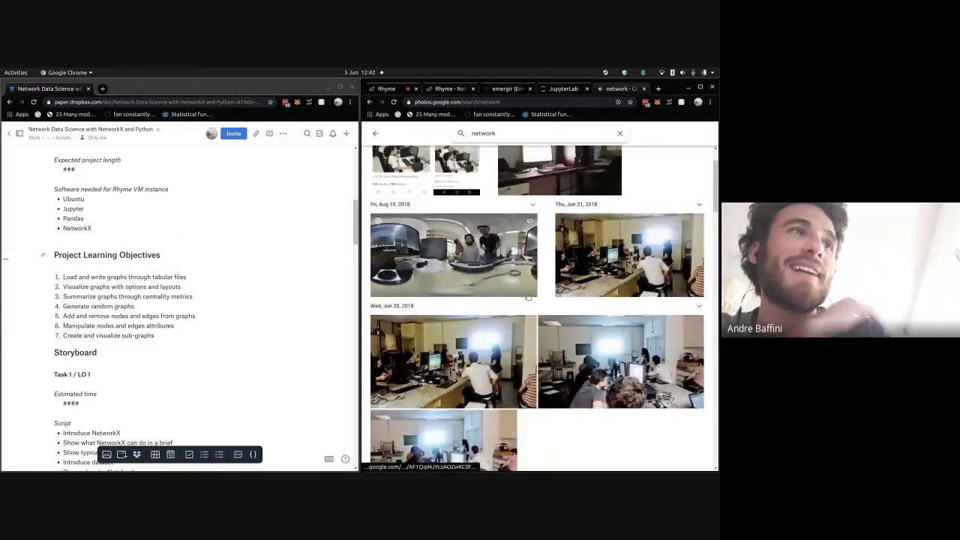
scroll(548, 309, up, 1)
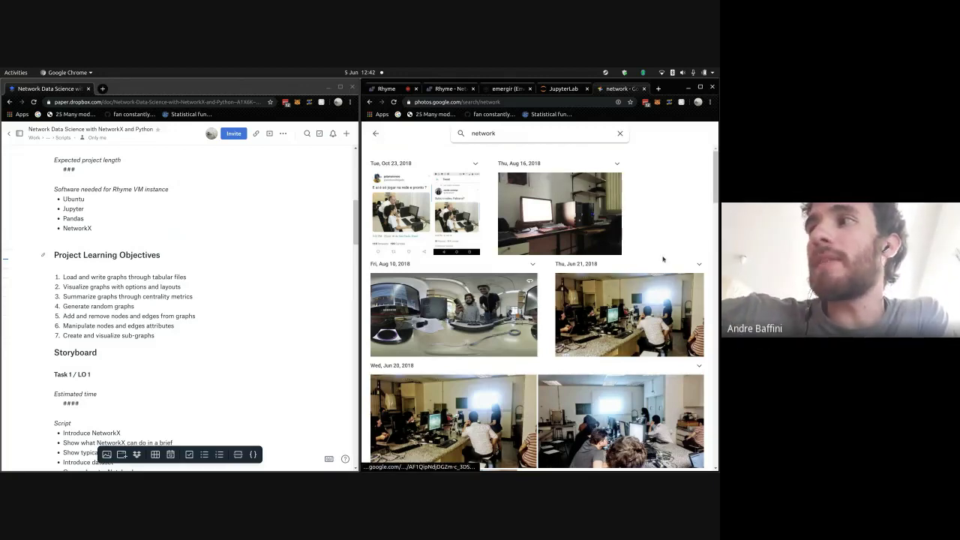
- Scroll the network results down to 2011 and open the Mar 19, 2011 desk photo
scroll(675, 285, down, 2)
scroll(657, 289, down, 2)
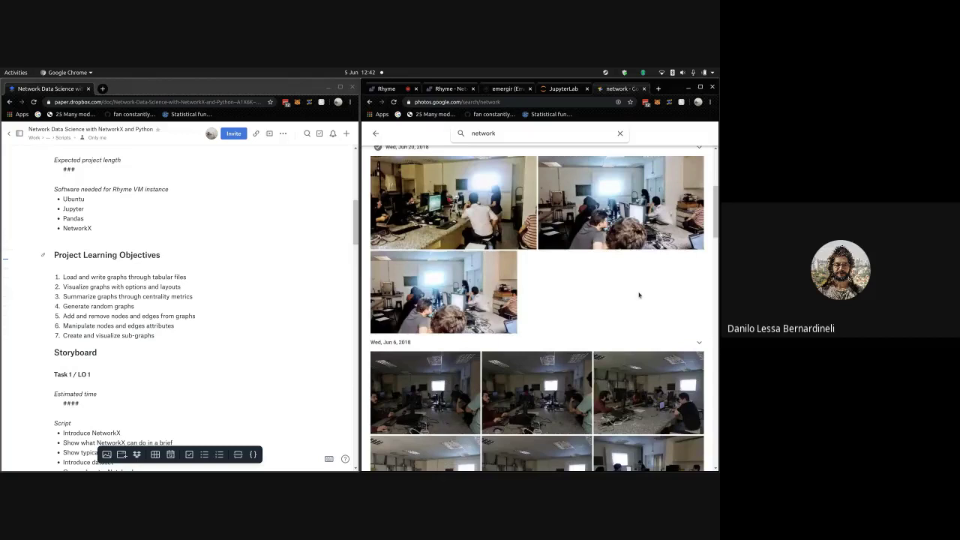
scroll(639, 295, down, 1)
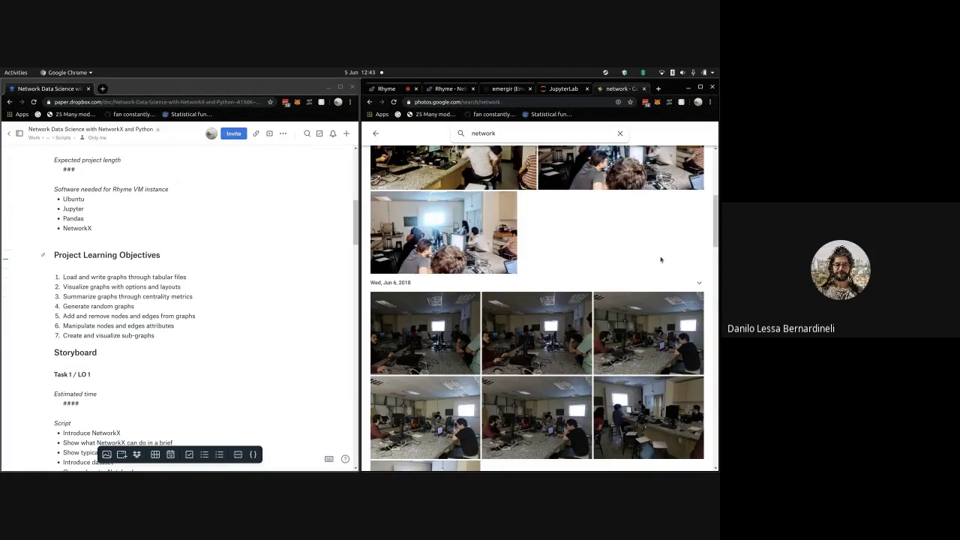
scroll(661, 259, down, 2)
scroll(668, 262, down, 2)
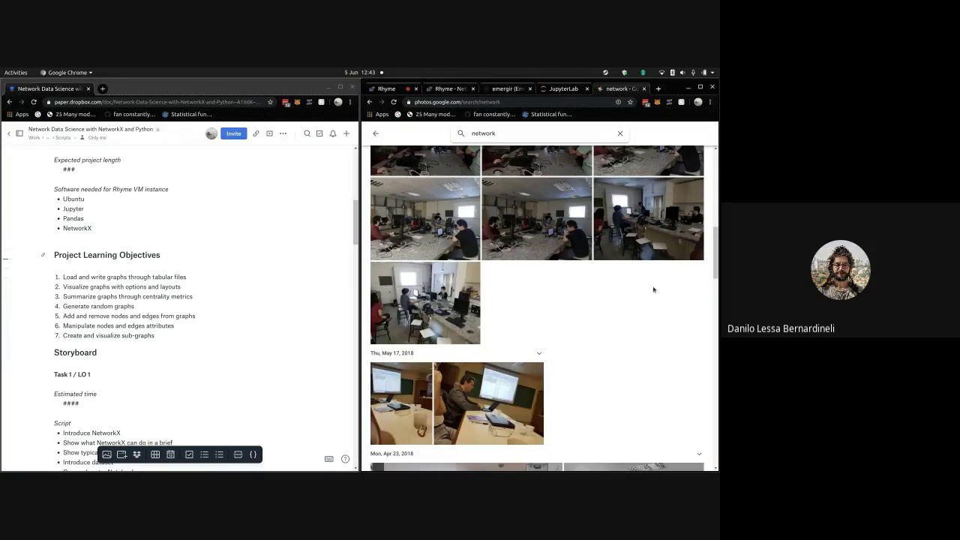
scroll(653, 295, down, 2)
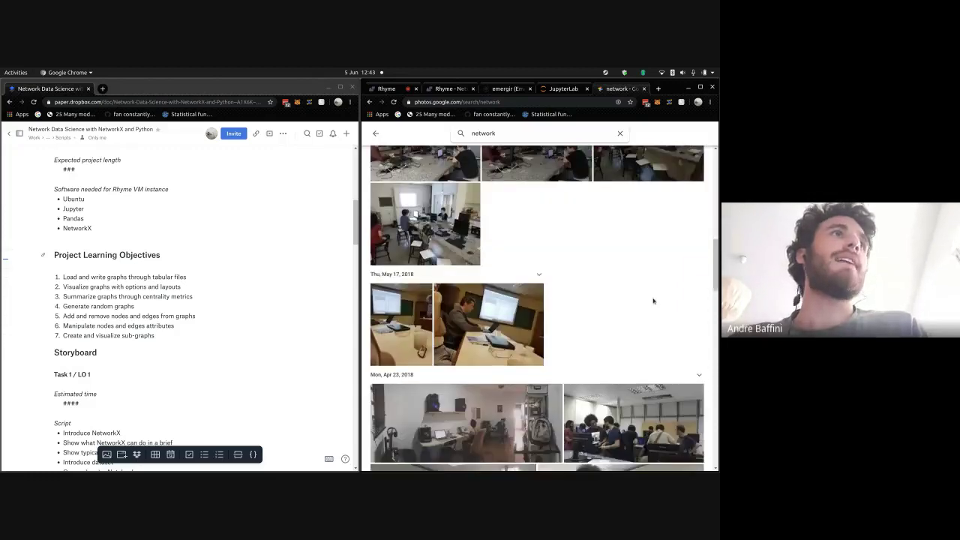
scroll(653, 300, down, 2)
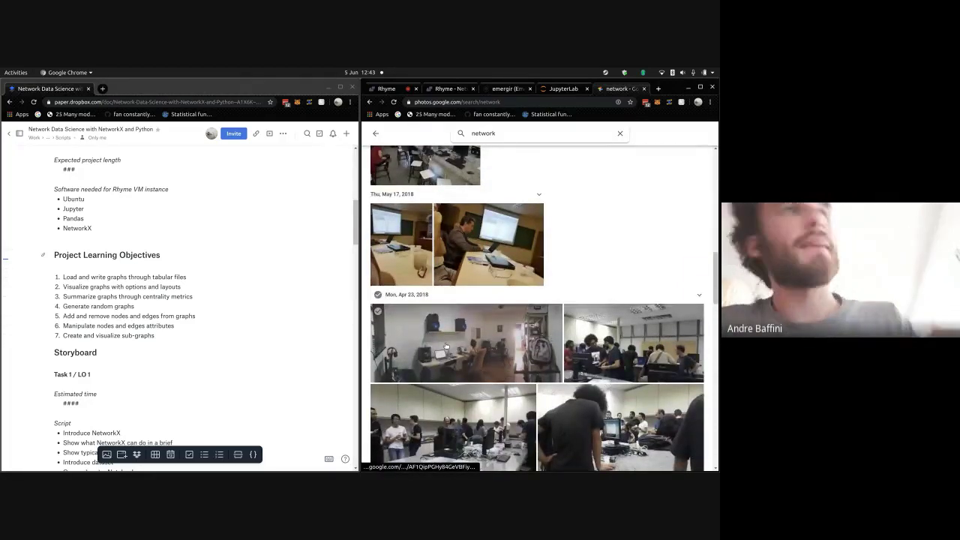
scroll(470, 343, down, 1)
scroll(567, 352, down, 10)
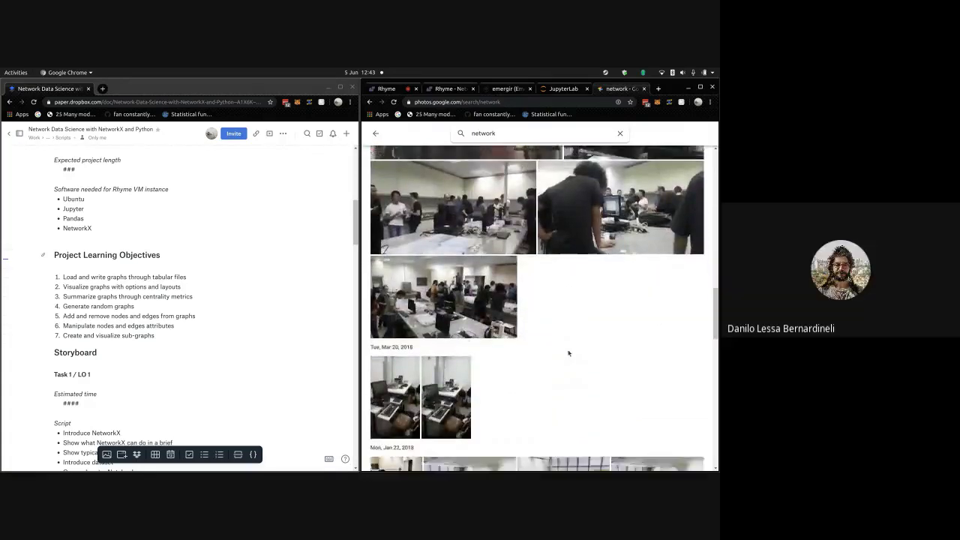
scroll(568, 353, down, 5)
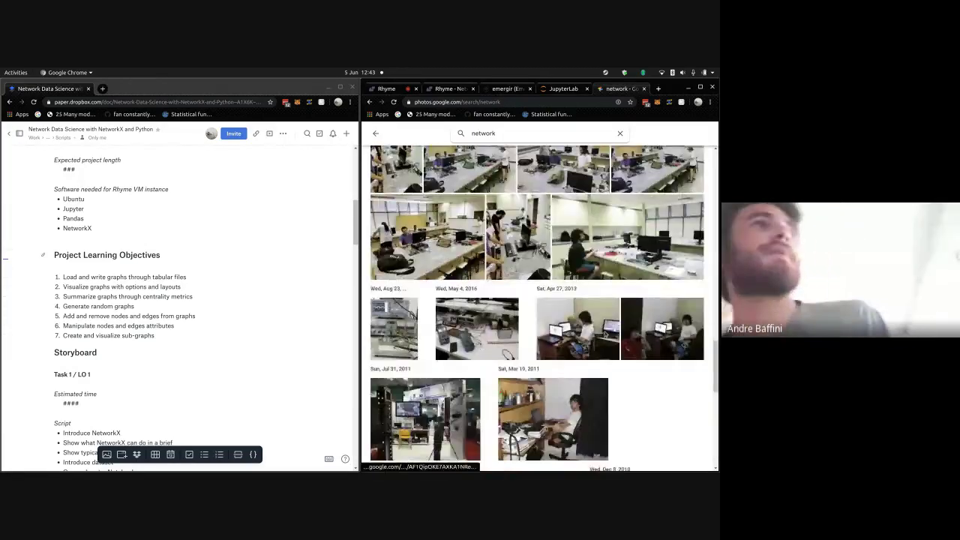
scroll(653, 411, down, 1)
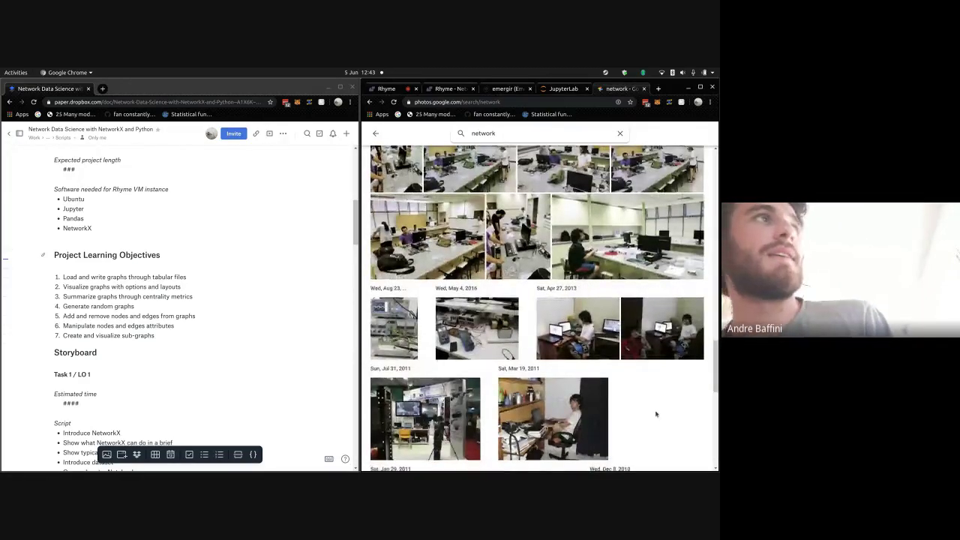
click(555, 334)
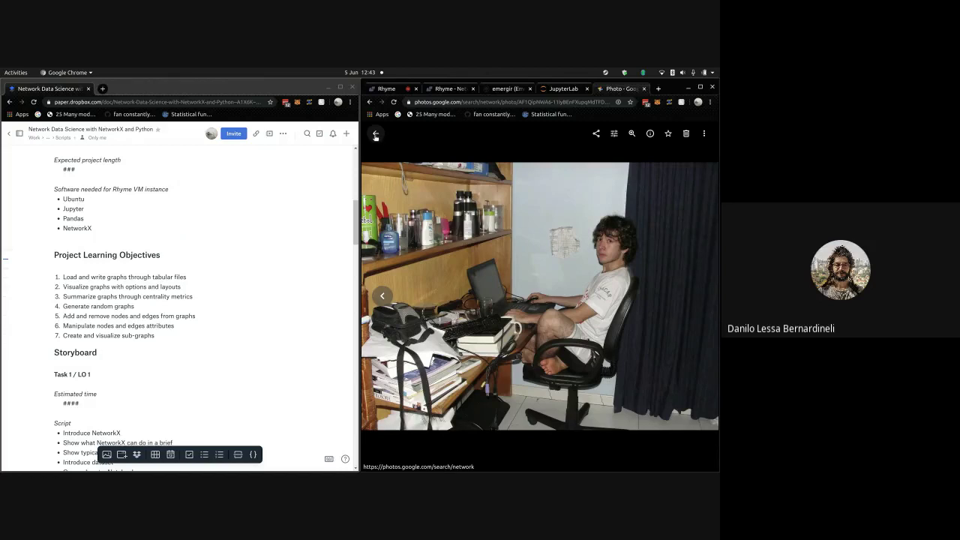
- Go back and reopen the Mar 19, 2011 desk photo twice, returning to the results
click(375, 136)
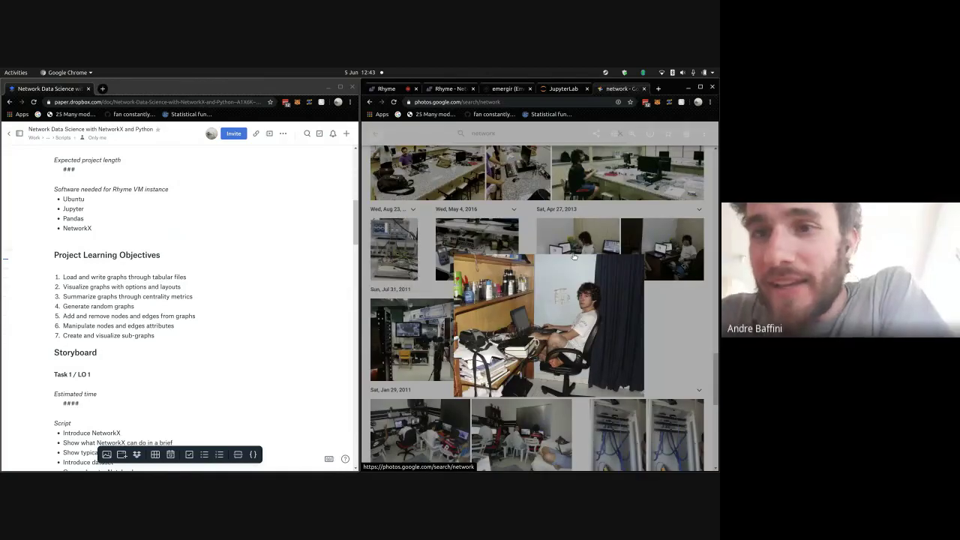
scroll(592, 338, down, 3)
scroll(592, 337, up, 2)
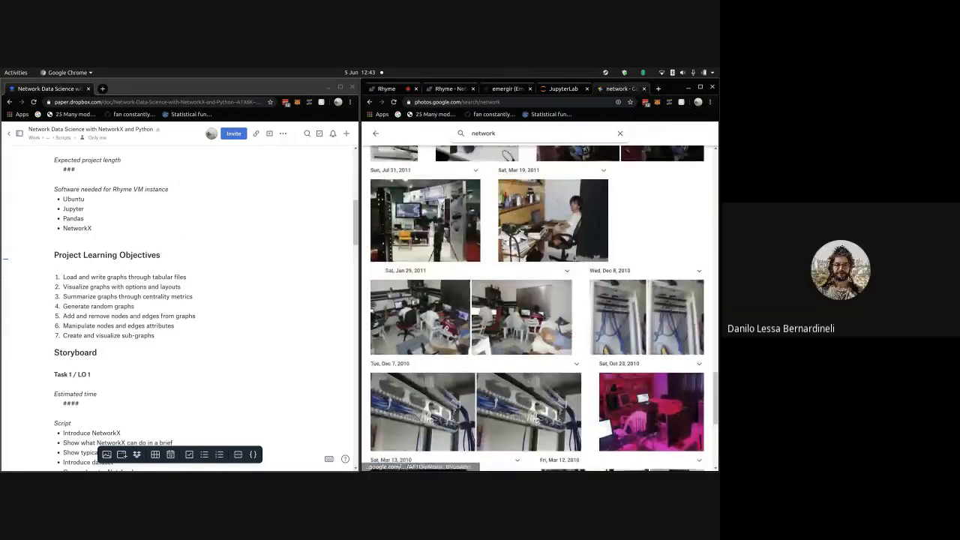
click(576, 257)
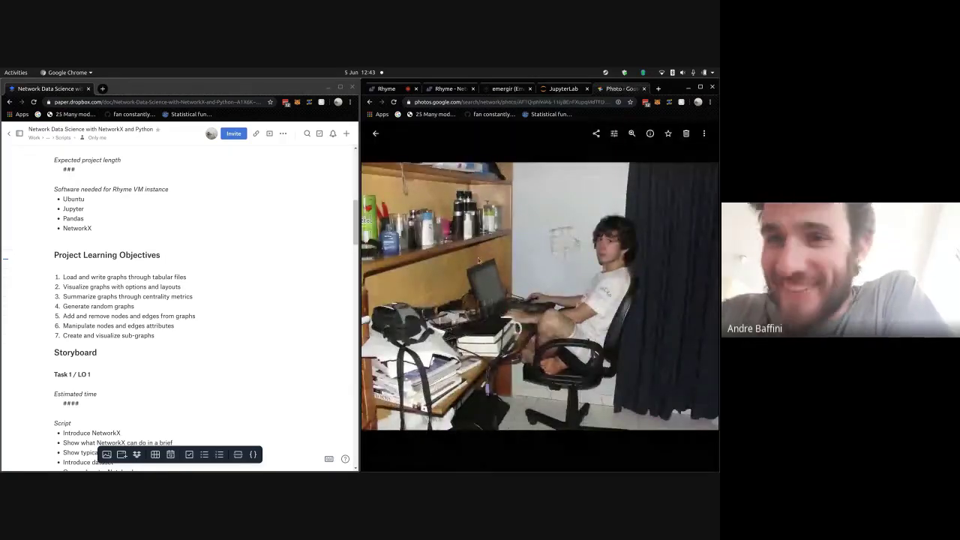
click(374, 133)
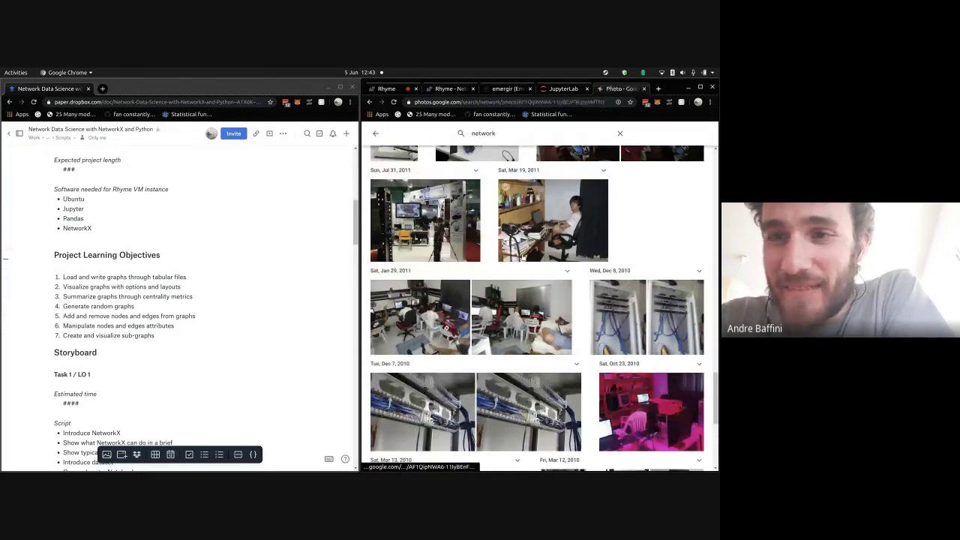
click(552, 222)
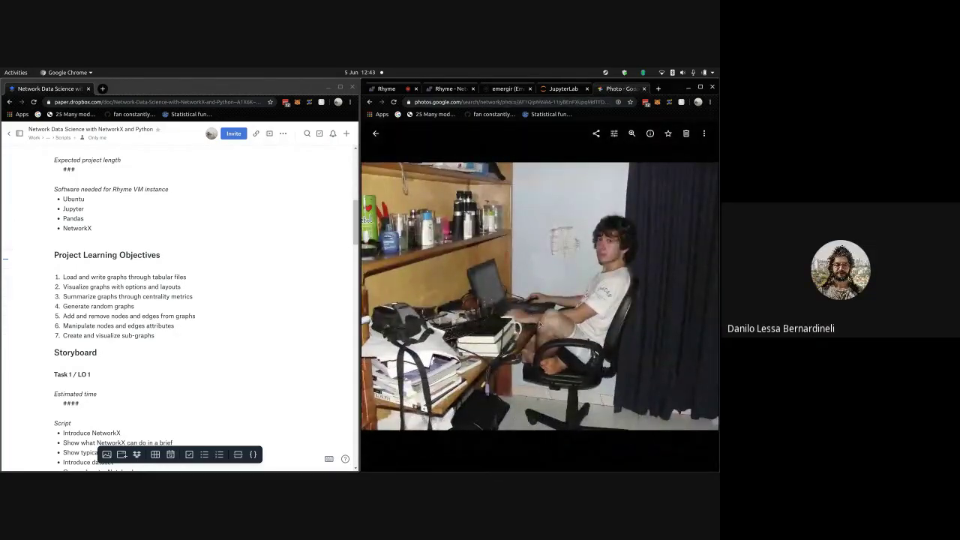
click(375, 134)
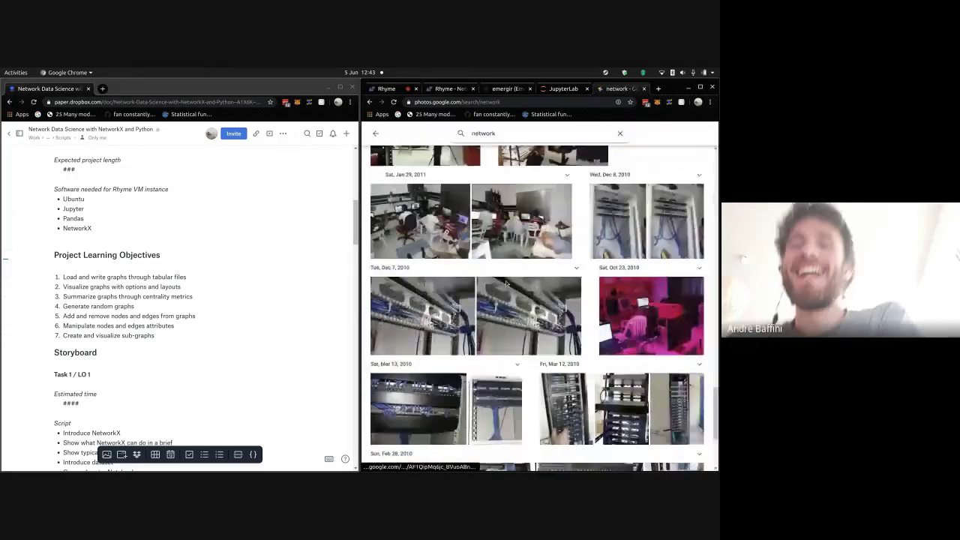
- View the Apr 27, 2013 laptop photo, then open the second Jan 29, 2011 photo full size
scroll(412, 204, up, 3)
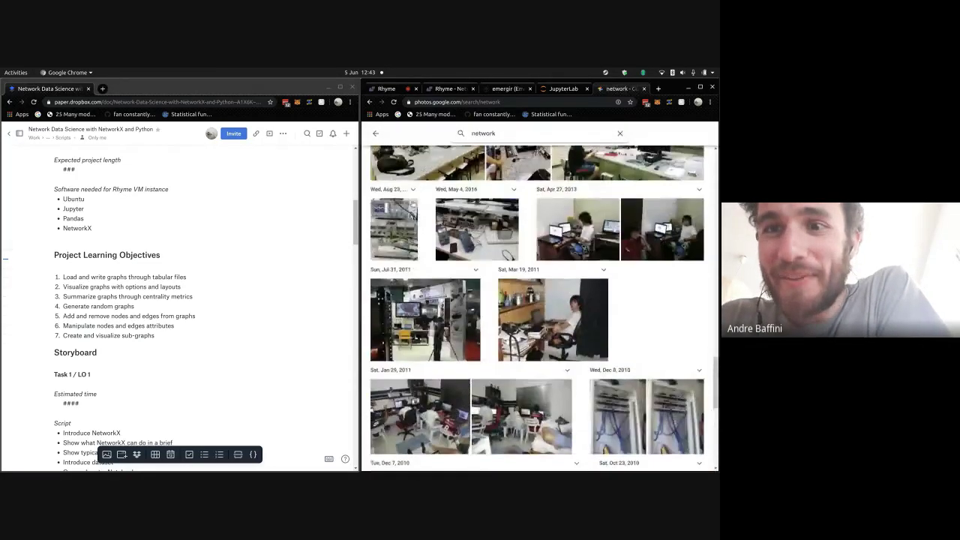
scroll(663, 267, up, 3)
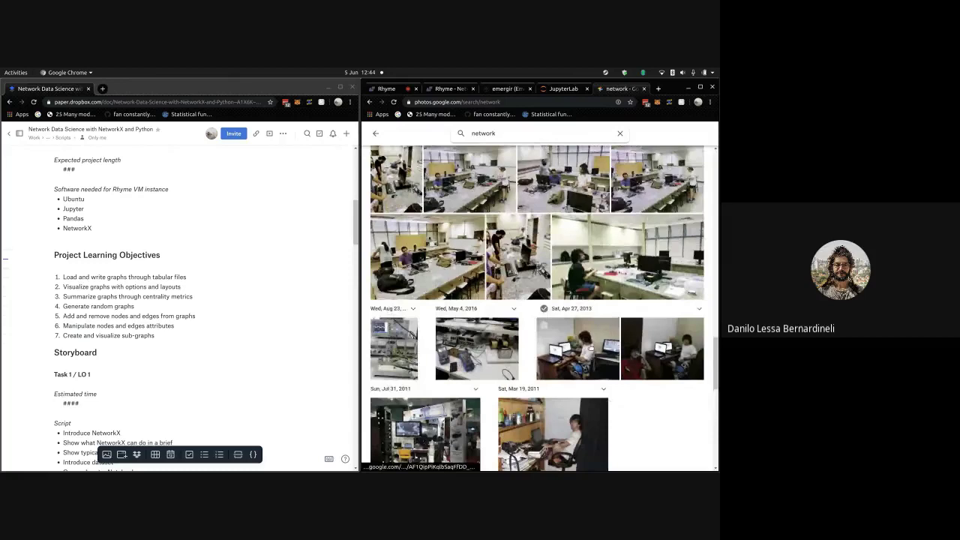
click(590, 348)
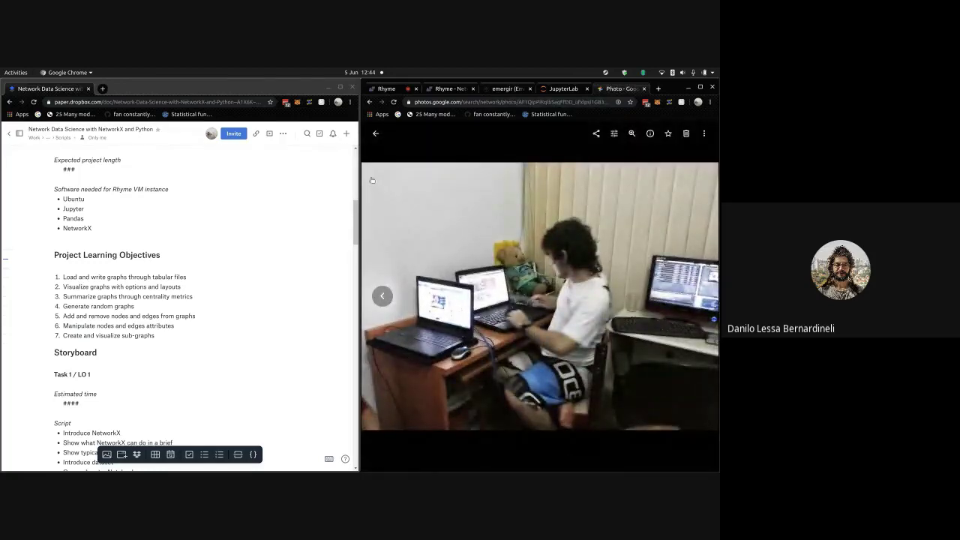
click(375, 133)
scroll(523, 249, down, 5)
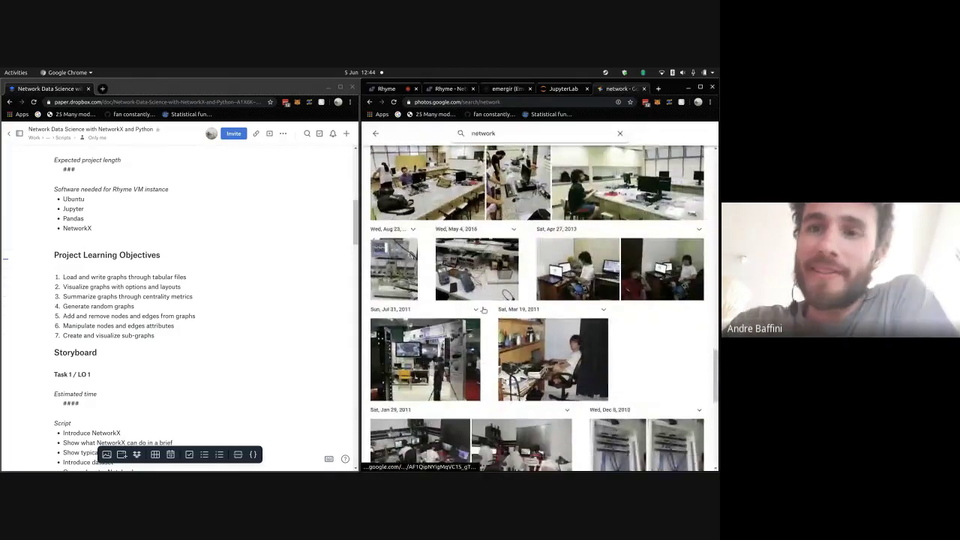
click(484, 315)
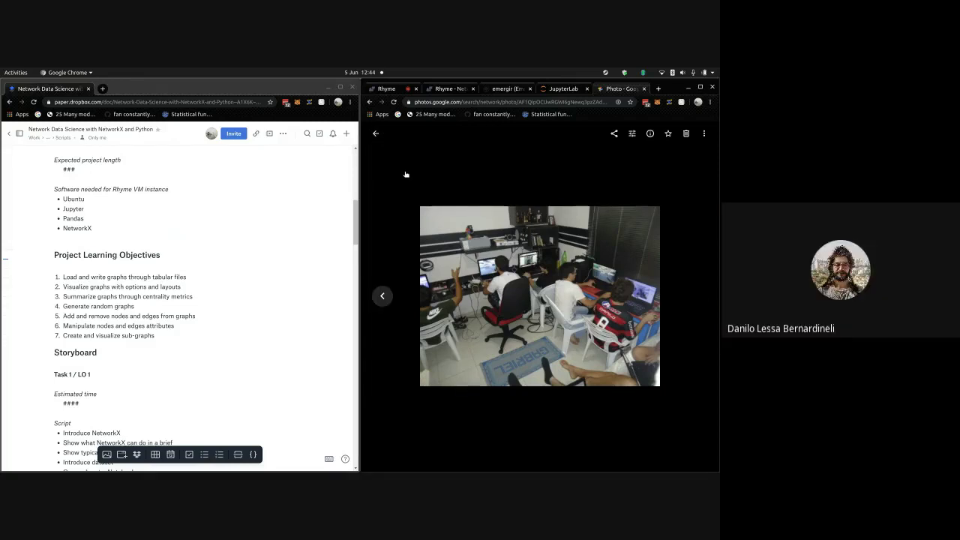
- Go back and view another Jan 29, 2011 photo from the network results
click(375, 133)
scroll(537, 308, down, 1)
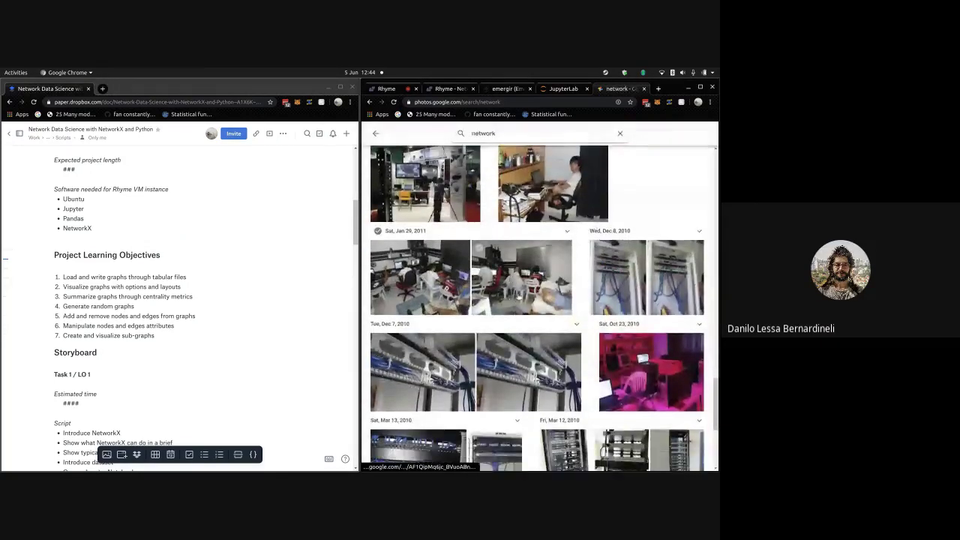
click(521, 278)
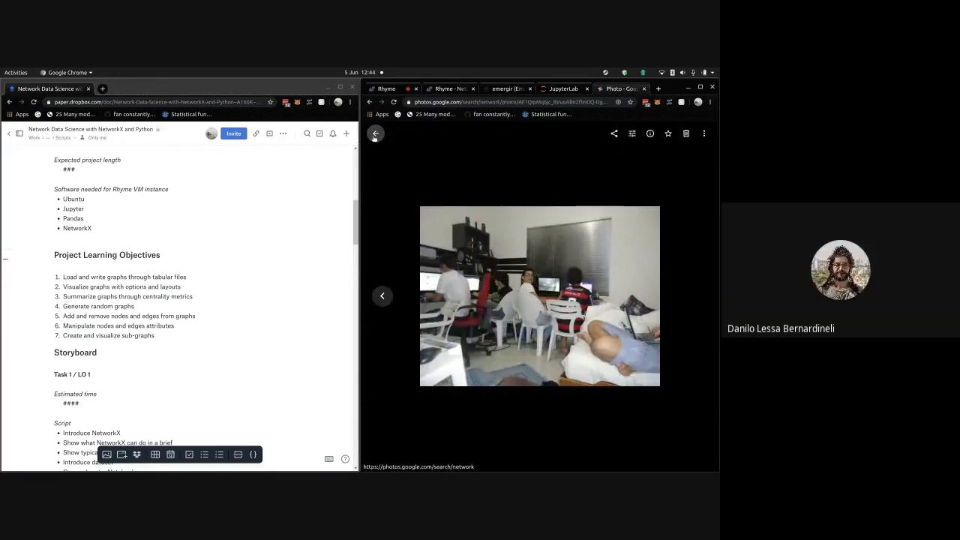
click(380, 140)
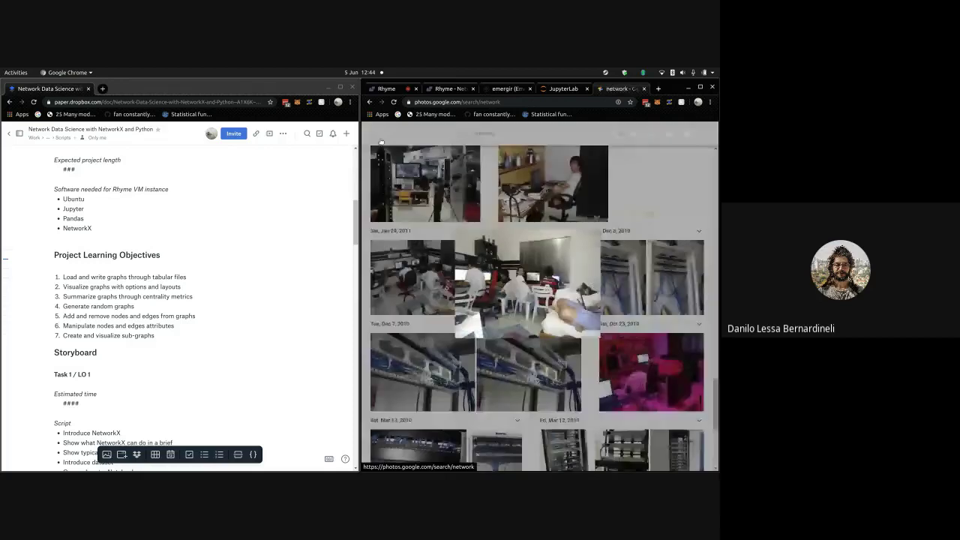
- View the pink Oct 23, 2010 photo, then leave the search for the main timeline
scroll(545, 285, down, 3)
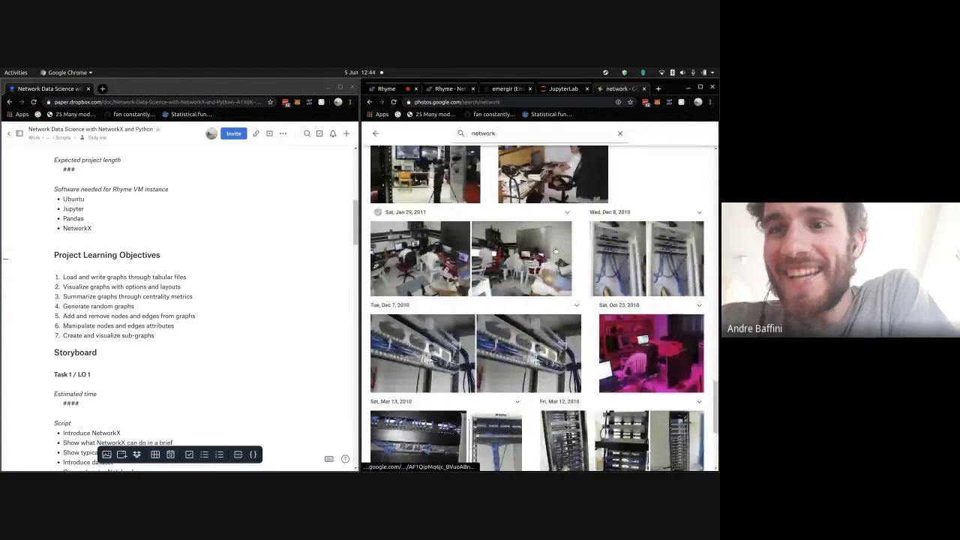
click(606, 247)
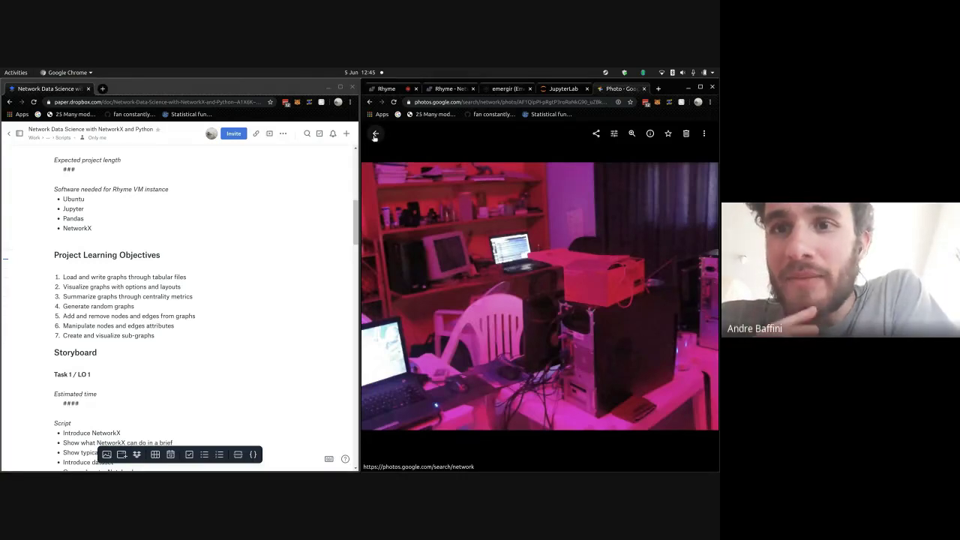
click(375, 137)
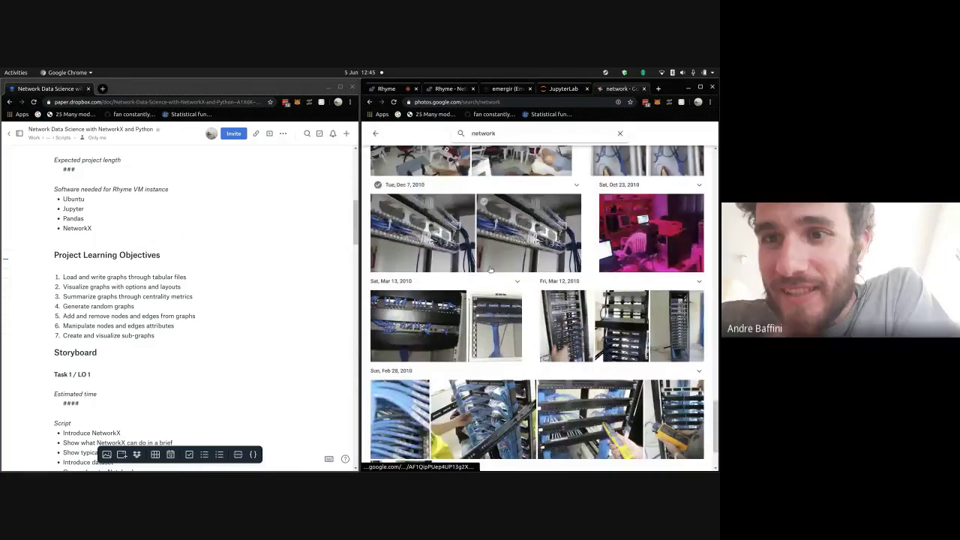
scroll(491, 270, down, 1)
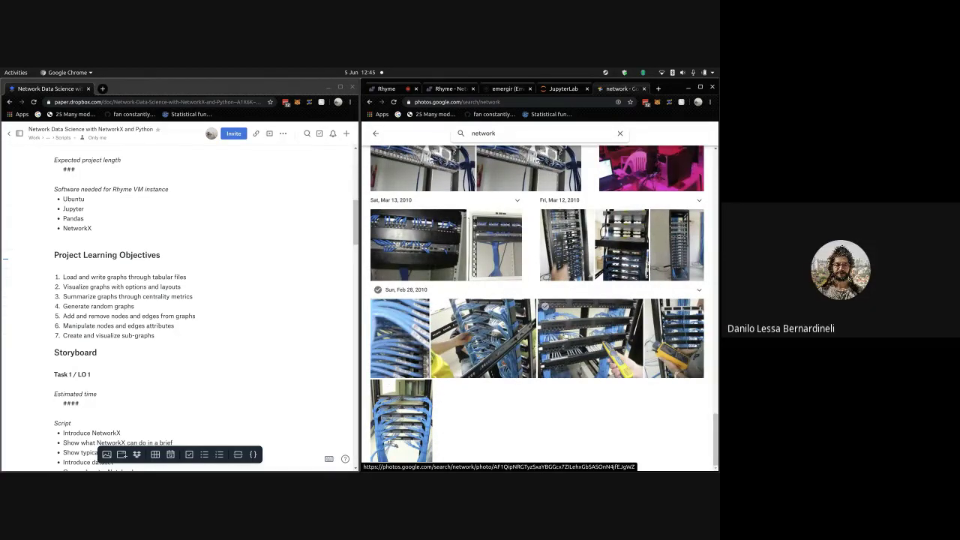
scroll(548, 326, up, 1)
scroll(524, 292, up, 1)
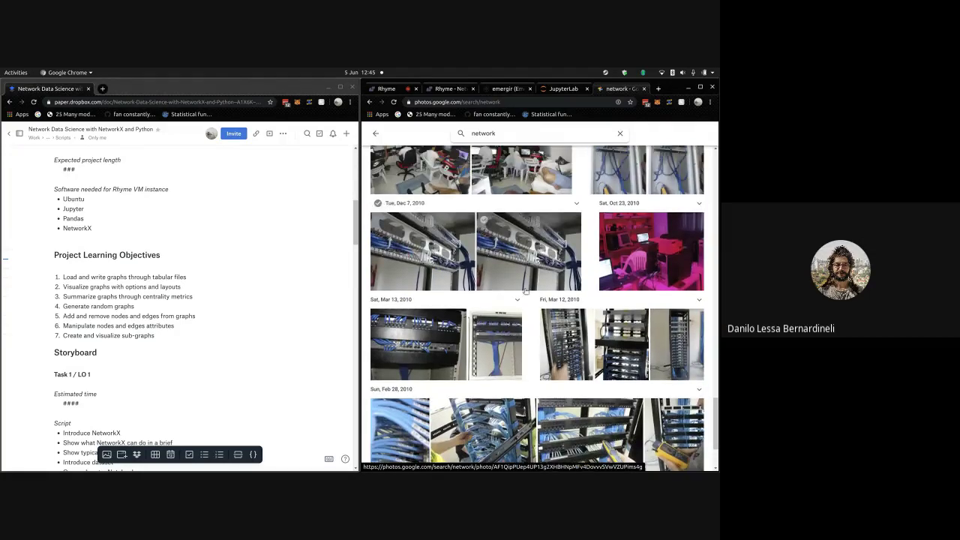
click(371, 132)
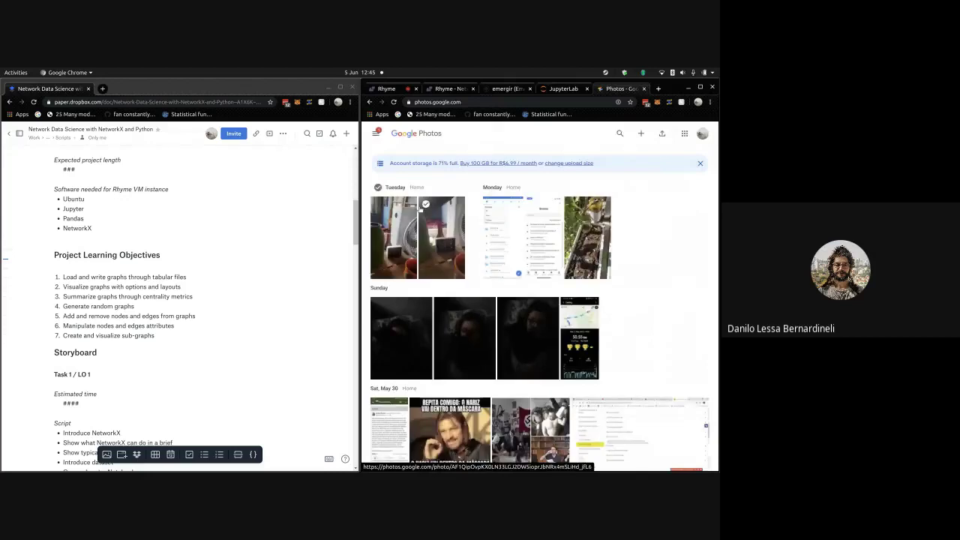
- Visit the Albums page, return to Photos, and jump the timeline to August 2010
click(375, 132)
click(404, 192)
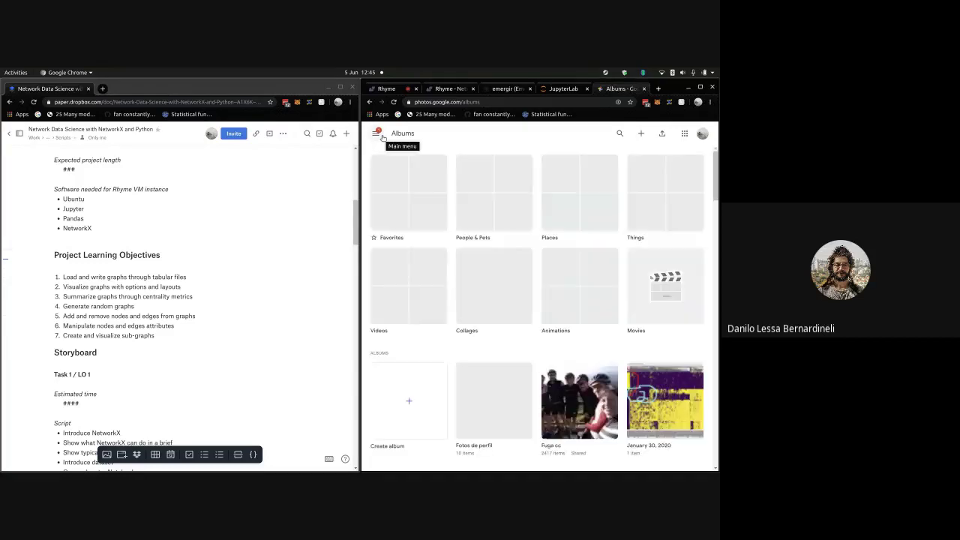
click(380, 135)
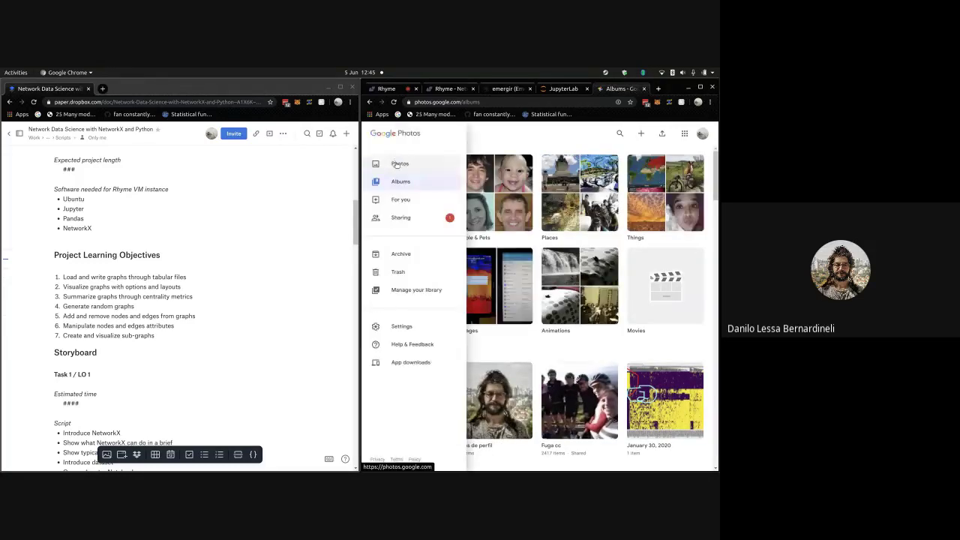
click(397, 164)
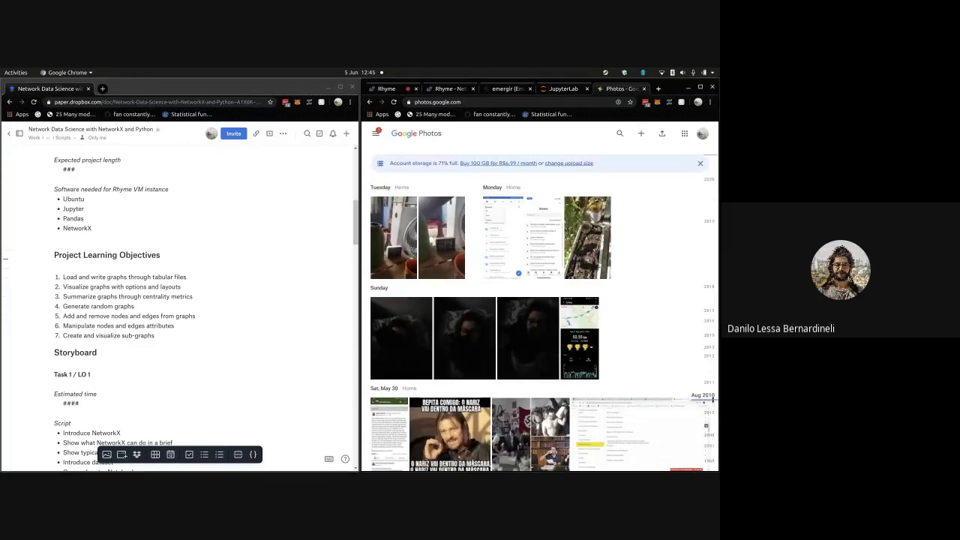
click(706, 400)
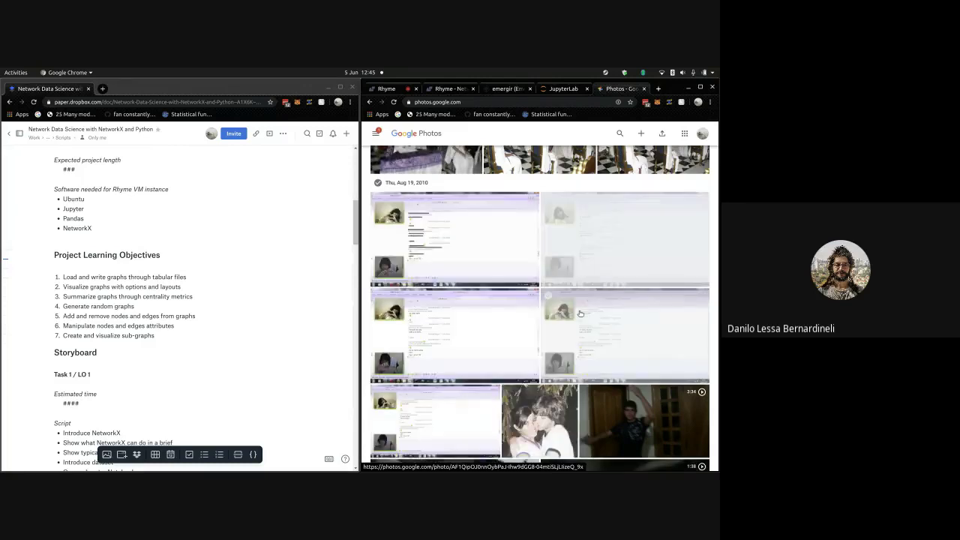
- Scroll the timeline from August 2010 toward March 2011 and open the ceremony table photo beside flags
scroll(579, 313, up, 5)
scroll(580, 314, up, 10)
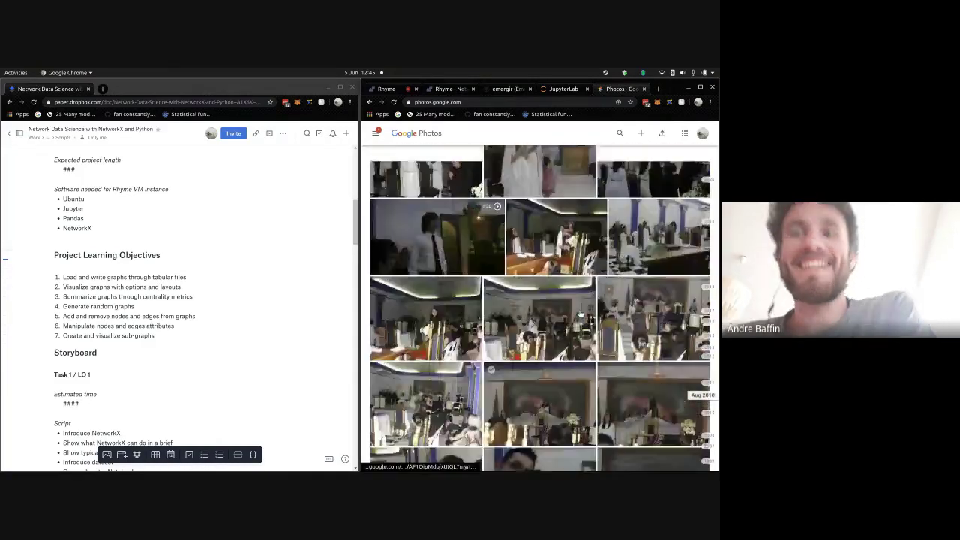
scroll(580, 314, up, 1)
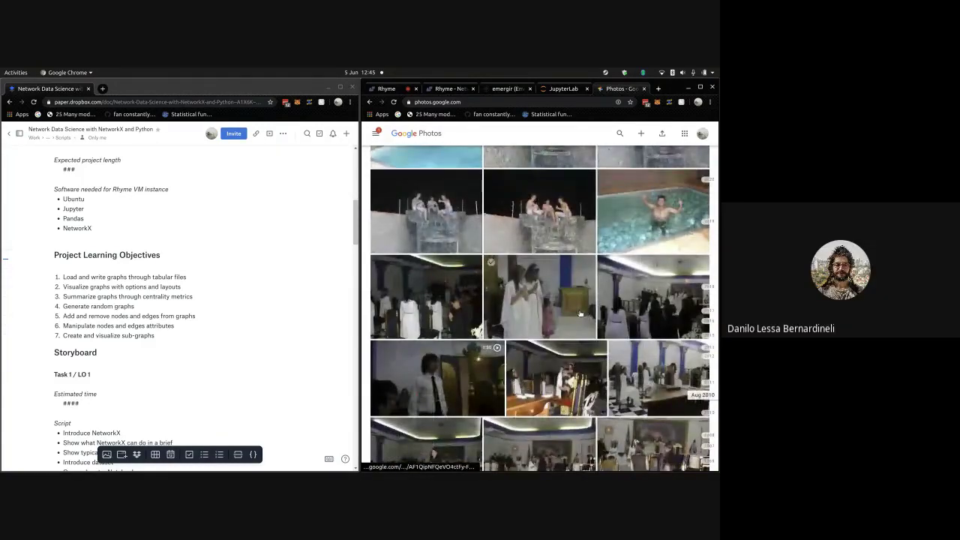
scroll(579, 314, up, 10)
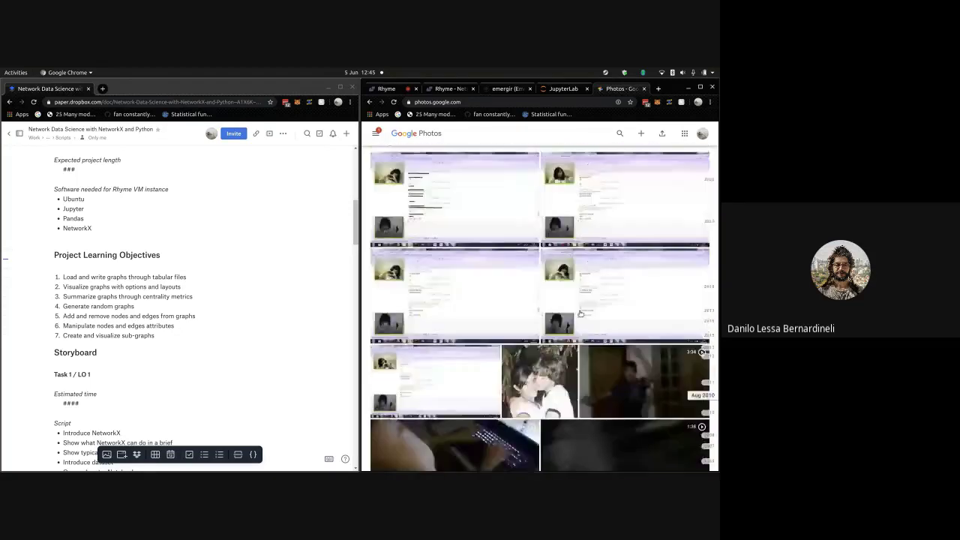
scroll(580, 313, up, 10)
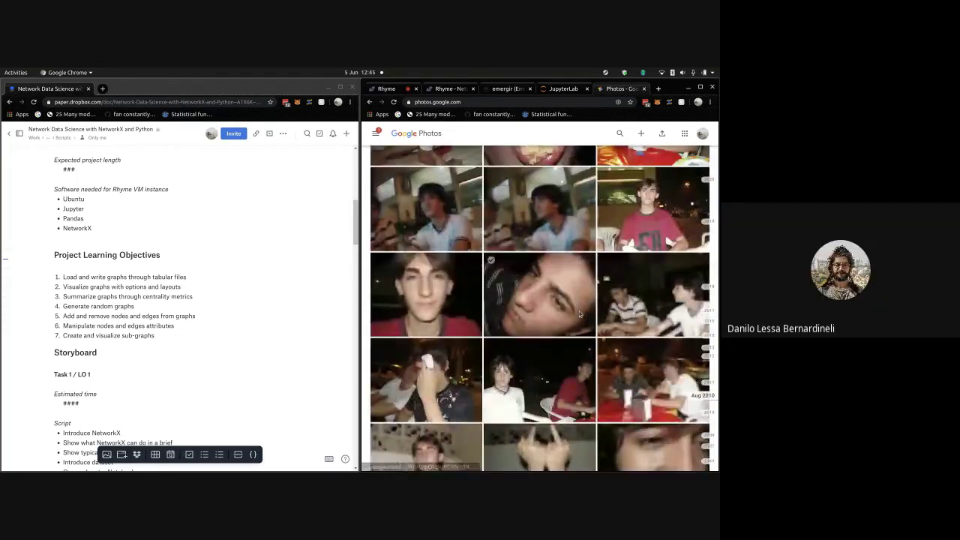
scroll(579, 313, down, 2)
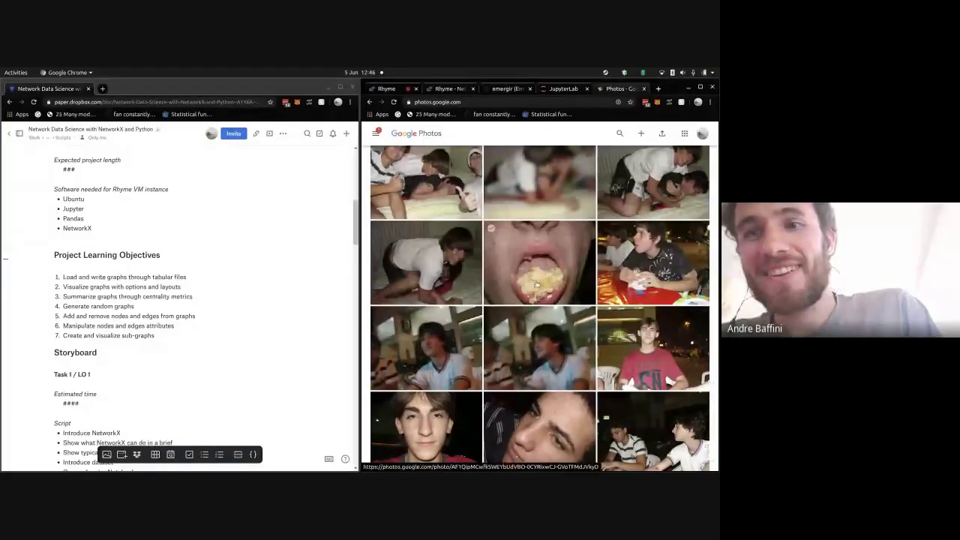
scroll(555, 293, up, 3)
scroll(536, 285, up, 5)
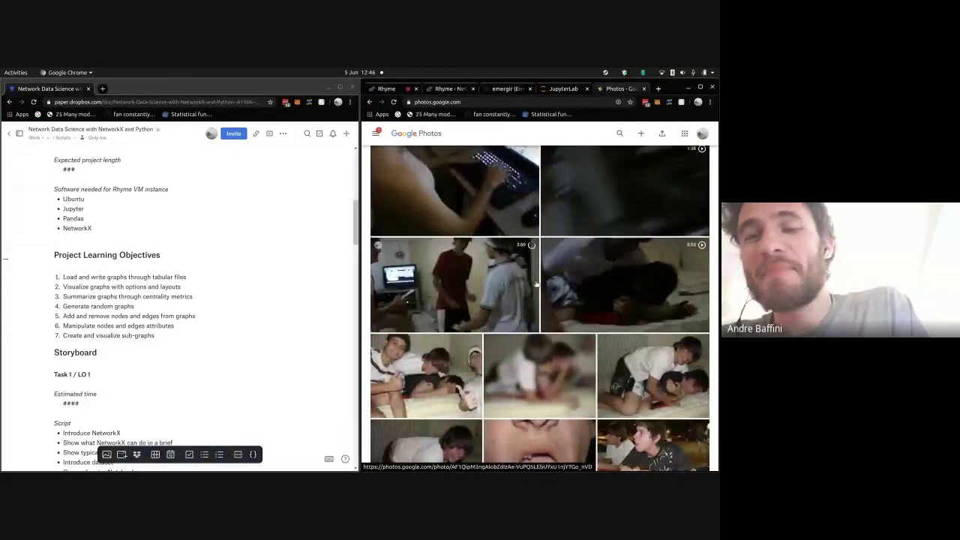
scroll(551, 292, up, 10)
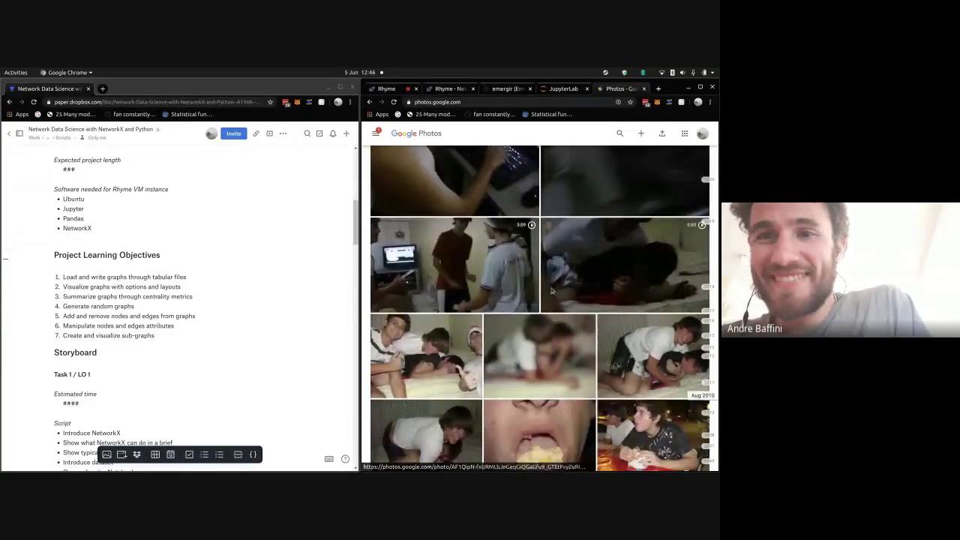
scroll(551, 292, up, 5)
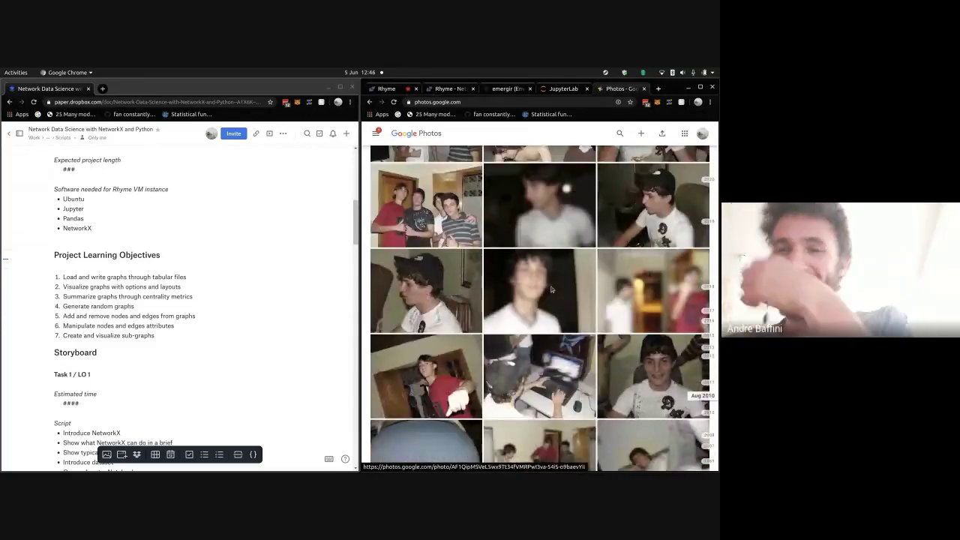
scroll(551, 289, up, 5)
scroll(552, 288, down, 5)
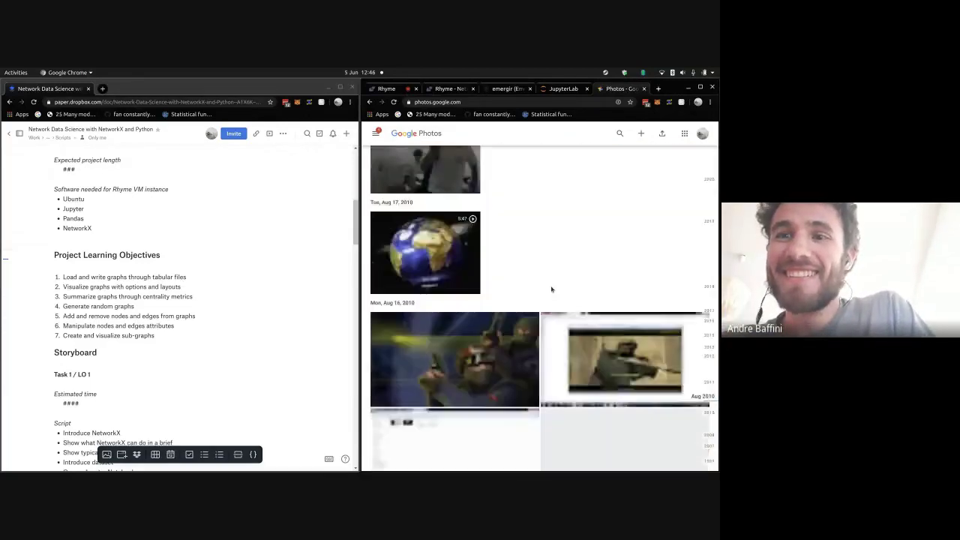
scroll(552, 289, down, 5)
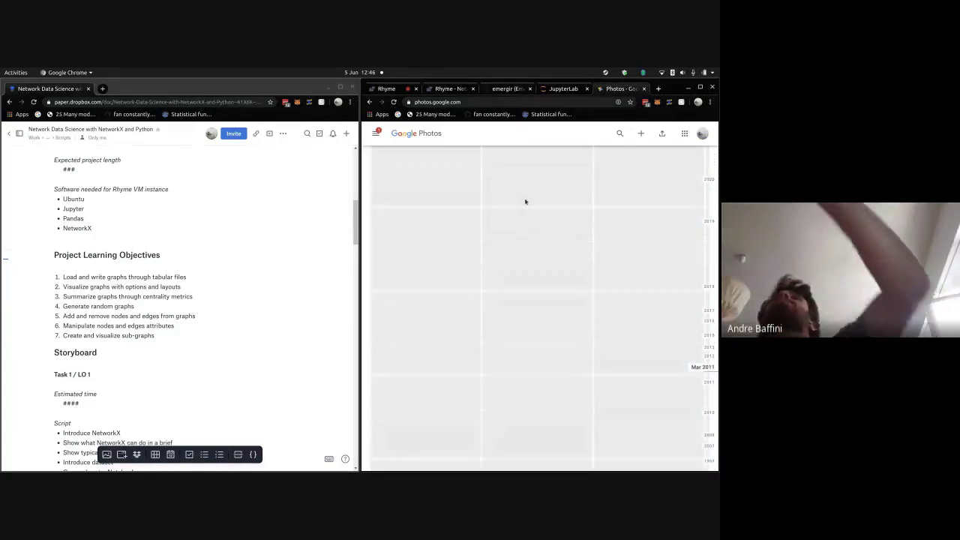
click(517, 210)
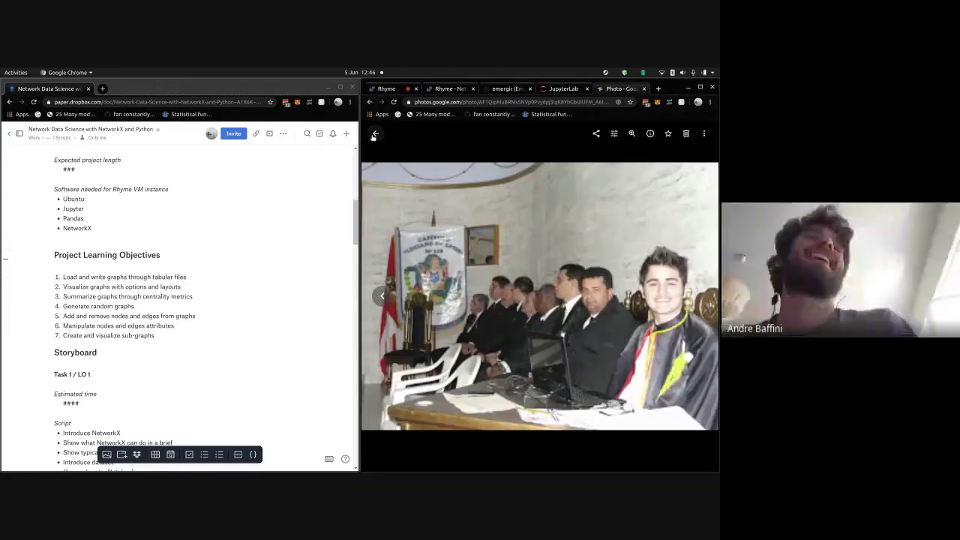
- Close the current photo, then view the certificate presentation photo full size and return to the grid
click(374, 135)
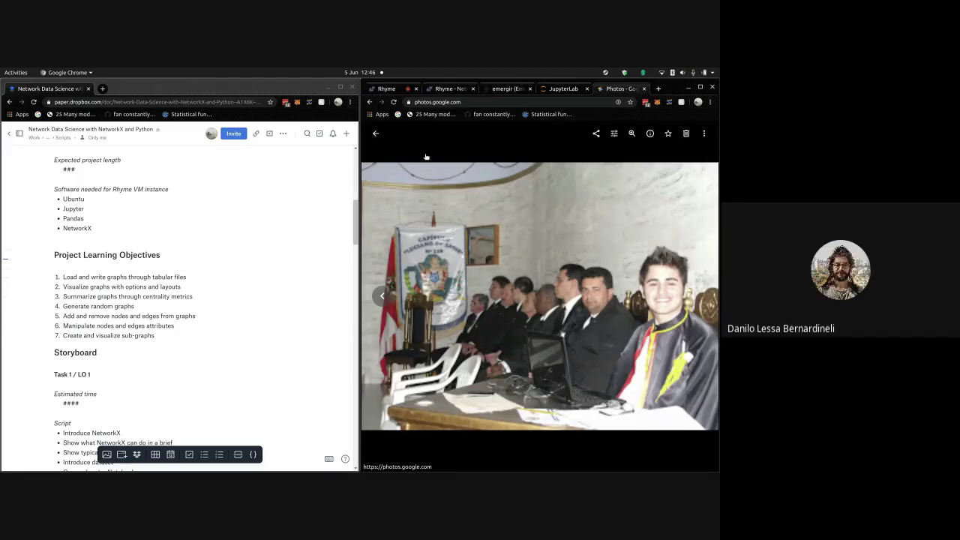
scroll(426, 225, down, 3)
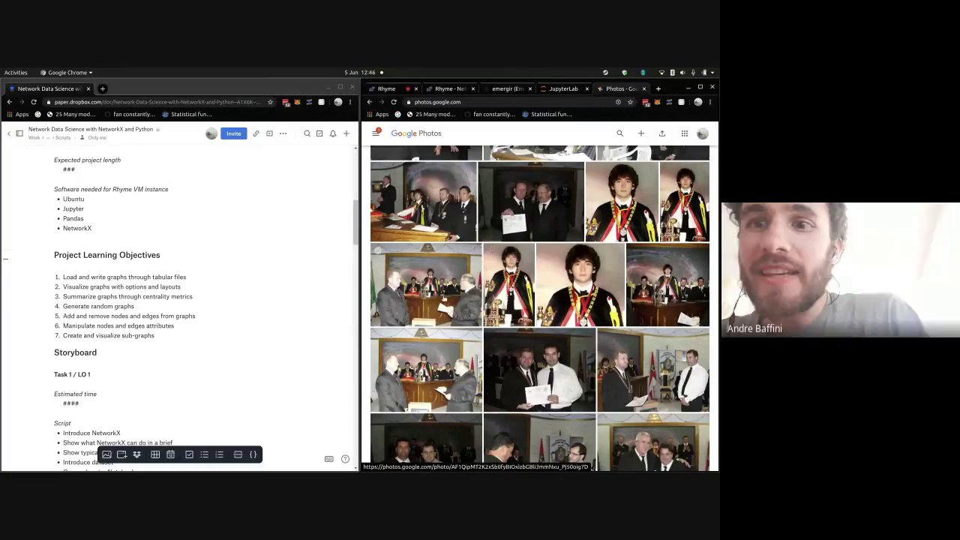
click(465, 296)
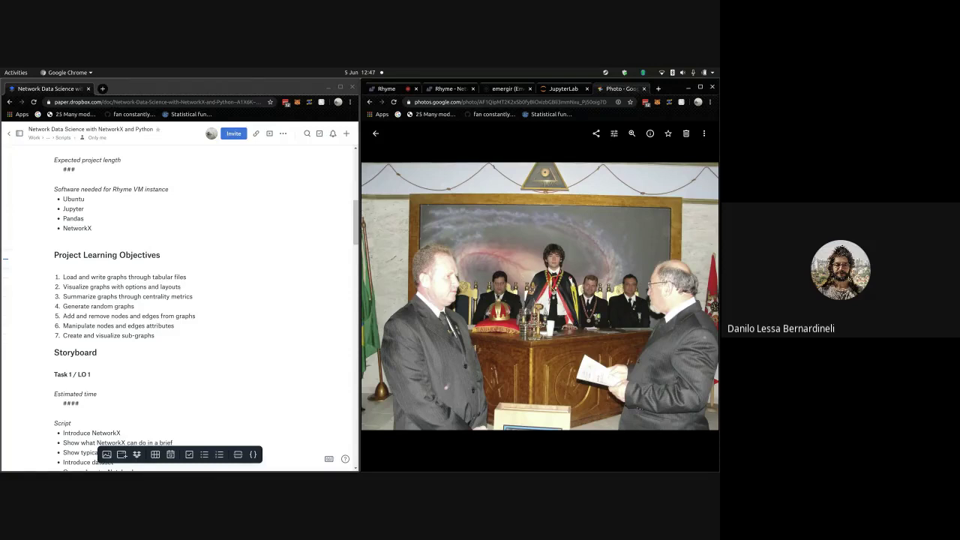
click(376, 135)
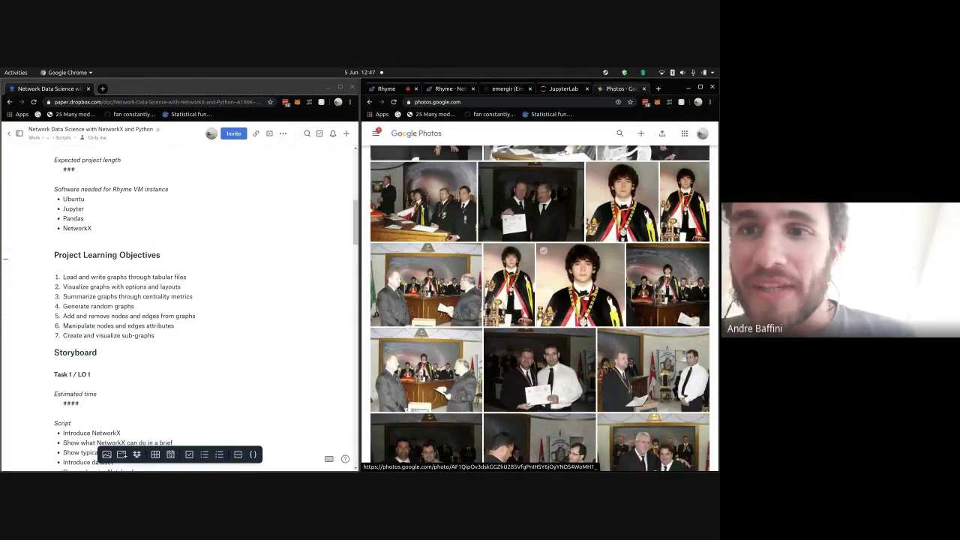
- Scroll the timeline up toward April 2011, reaching the March 2011 event photos
scroll(600, 315, up, 3)
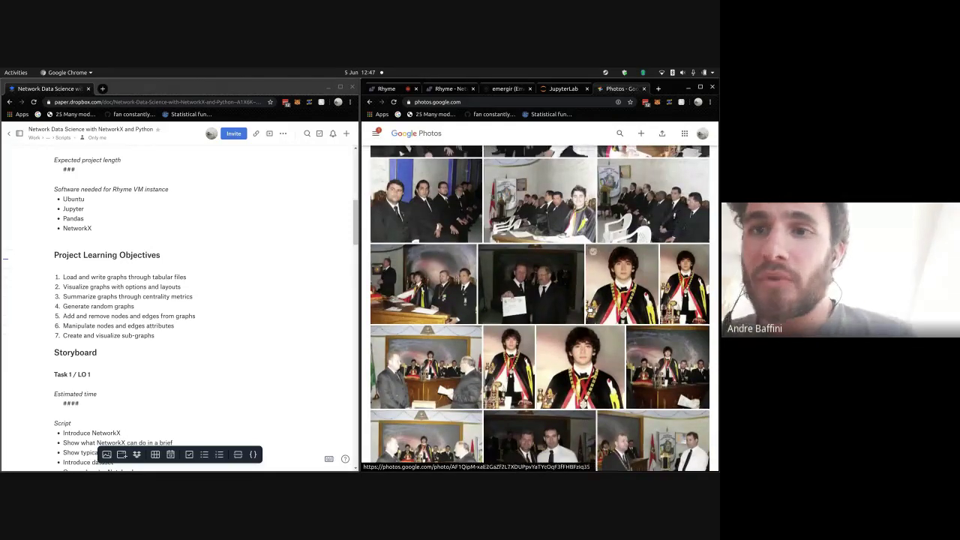
scroll(591, 307, up, 10)
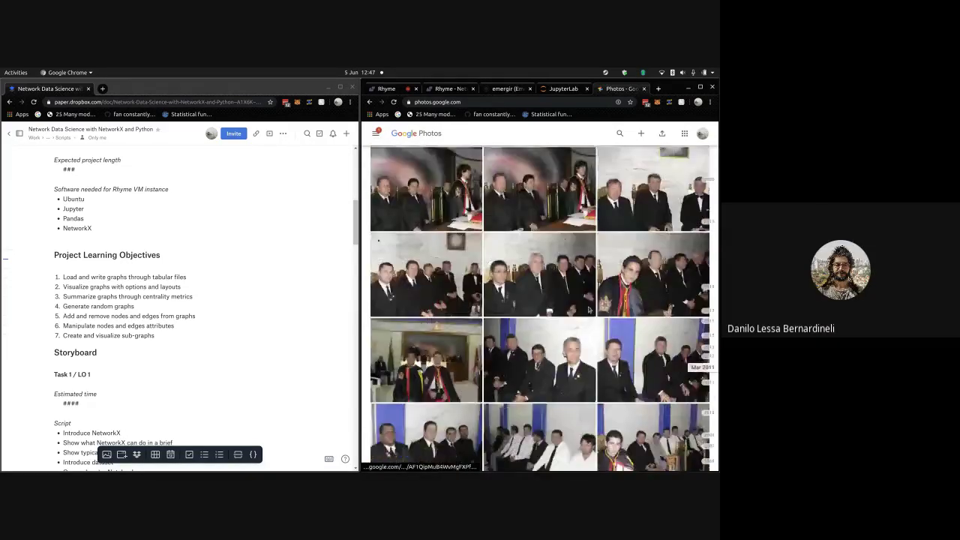
scroll(590, 308, up, 2)
scroll(589, 308, up, 4)
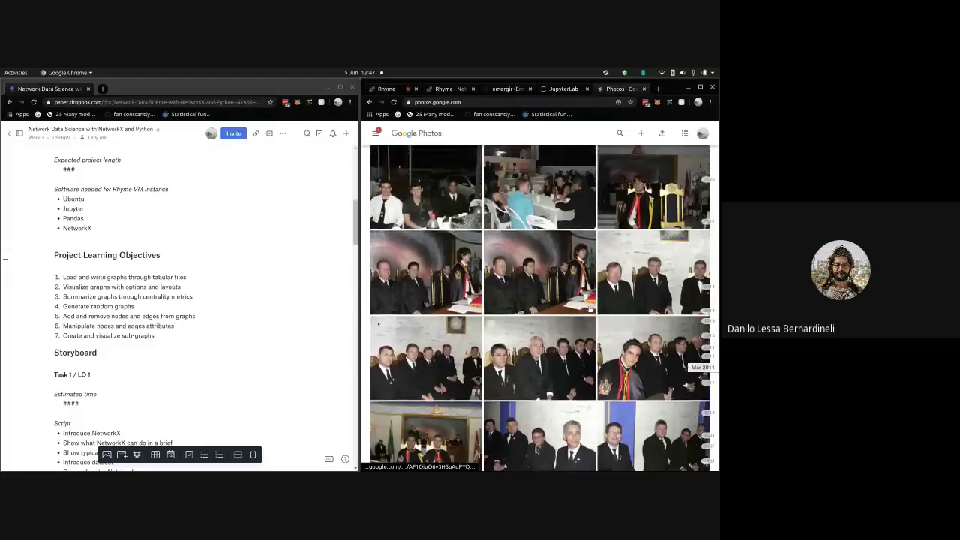
scroll(589, 308, up, 5)
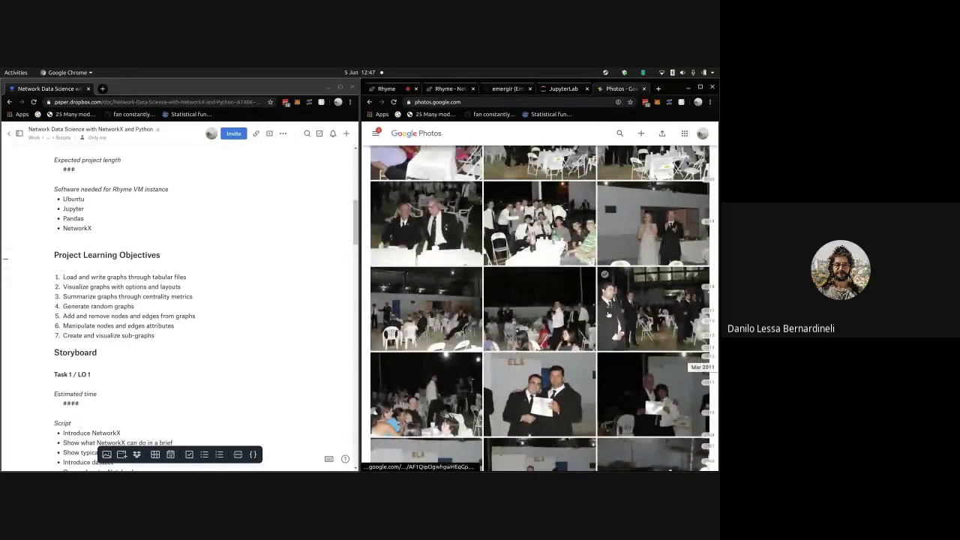
scroll(608, 315, up, 5)
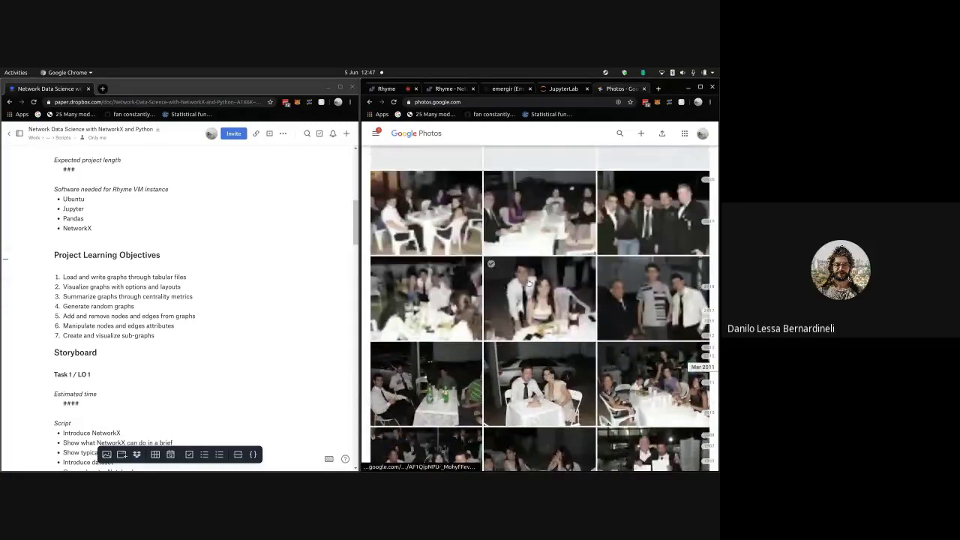
scroll(529, 283, up, 3)
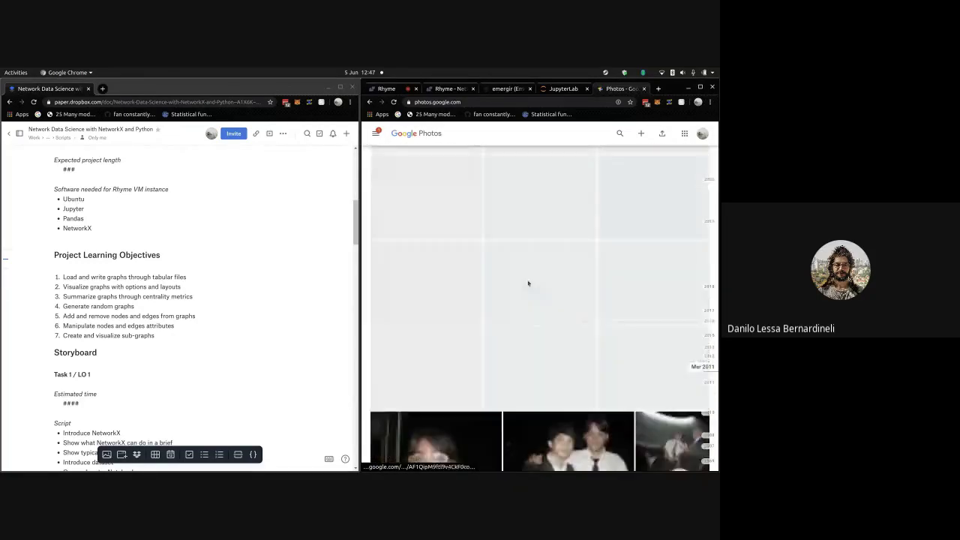
- View the photo of the two men posing together full size, then return to the grid
scroll(528, 283, up, 3)
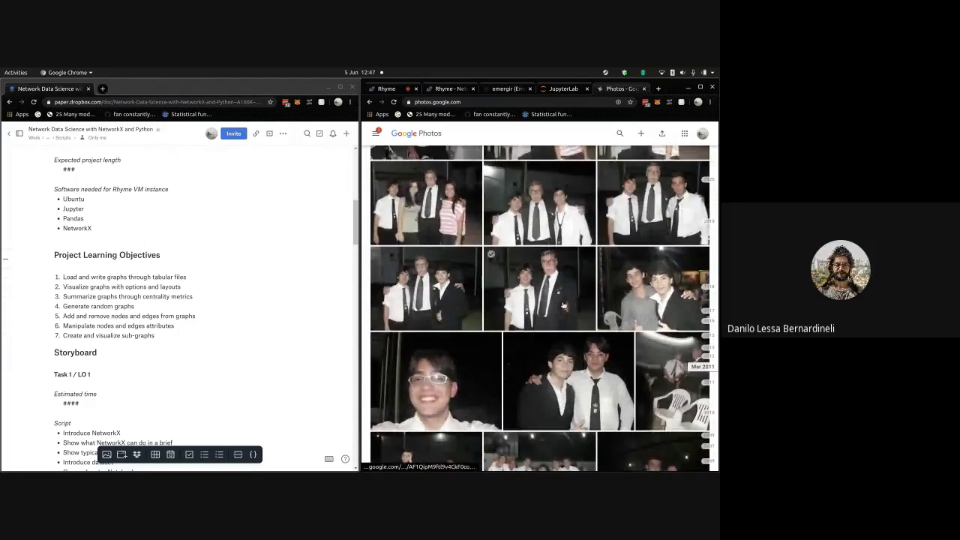
click(563, 305)
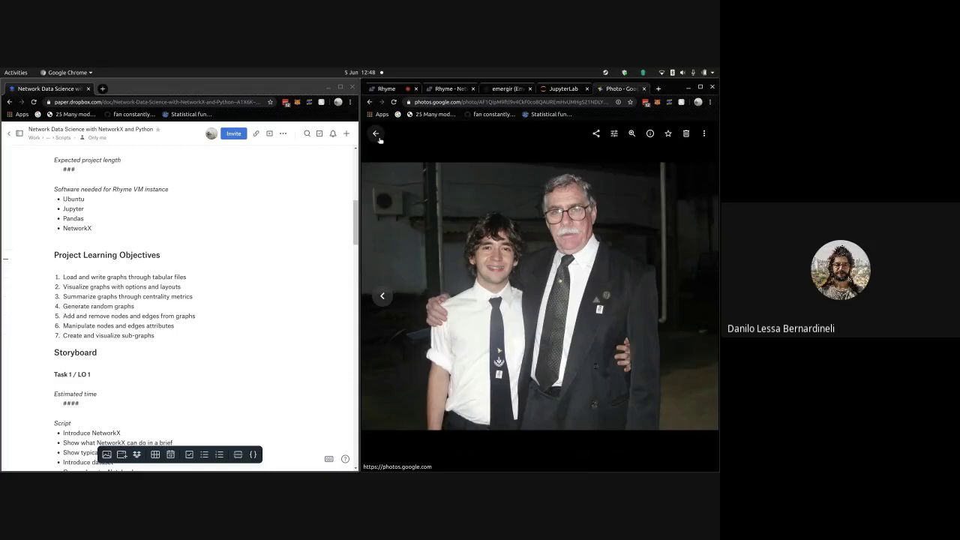
click(377, 135)
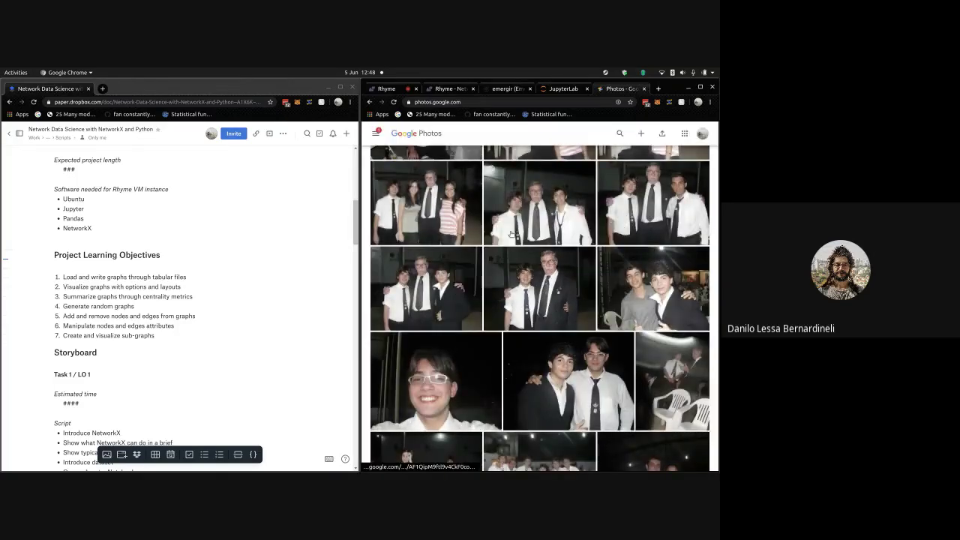
- Find the Sun, Mar 27, 2011 photos and open the football video full view
scroll(542, 266, down, 5)
scroll(543, 267, up, 5)
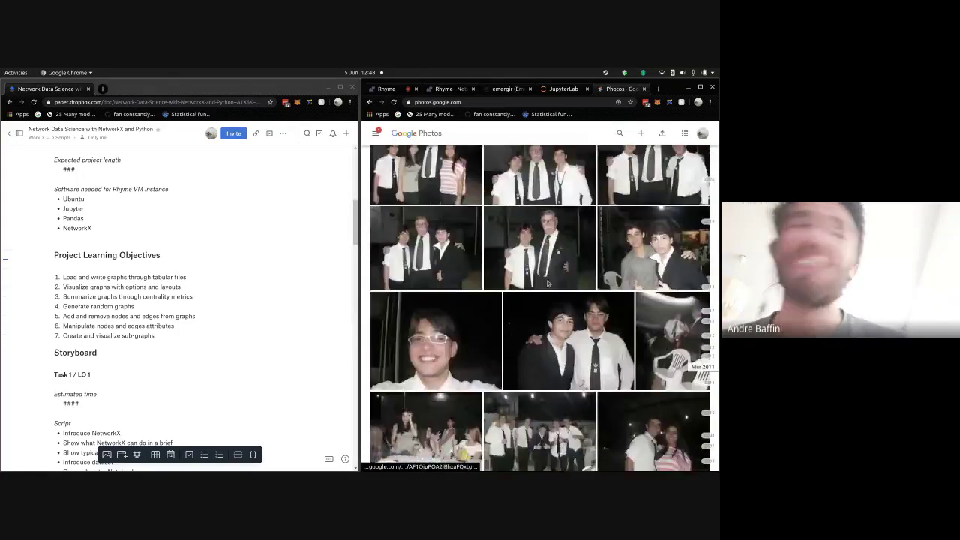
scroll(548, 283, up, 3)
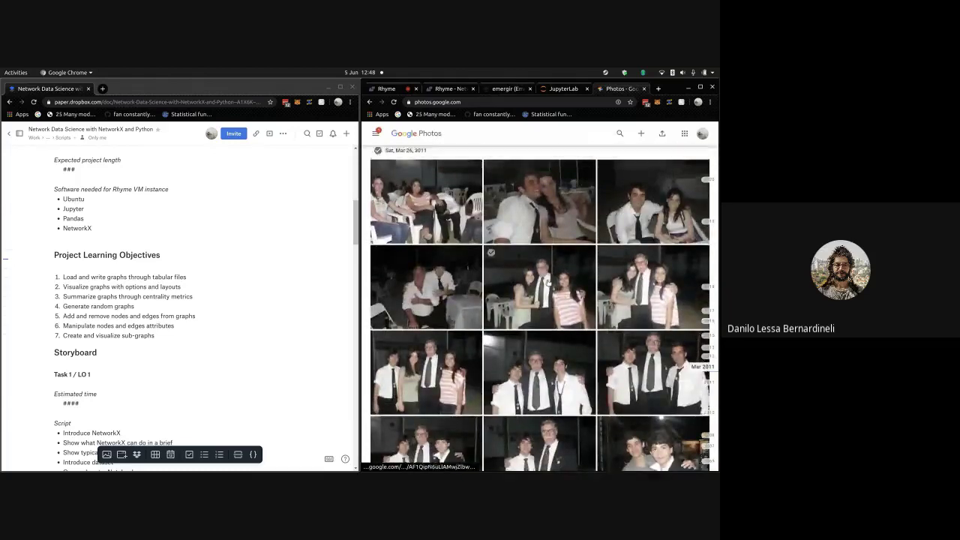
scroll(548, 283, up, 5)
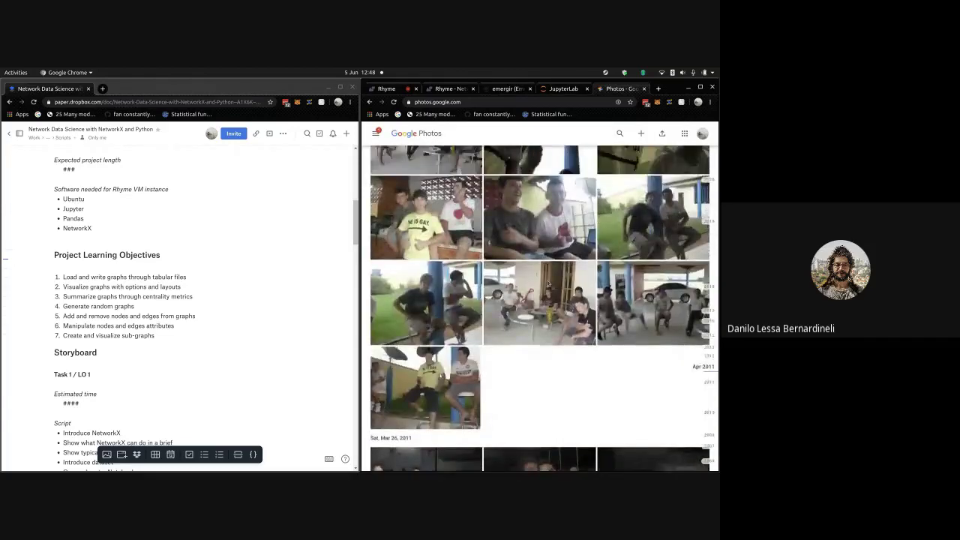
scroll(548, 283, up, 4)
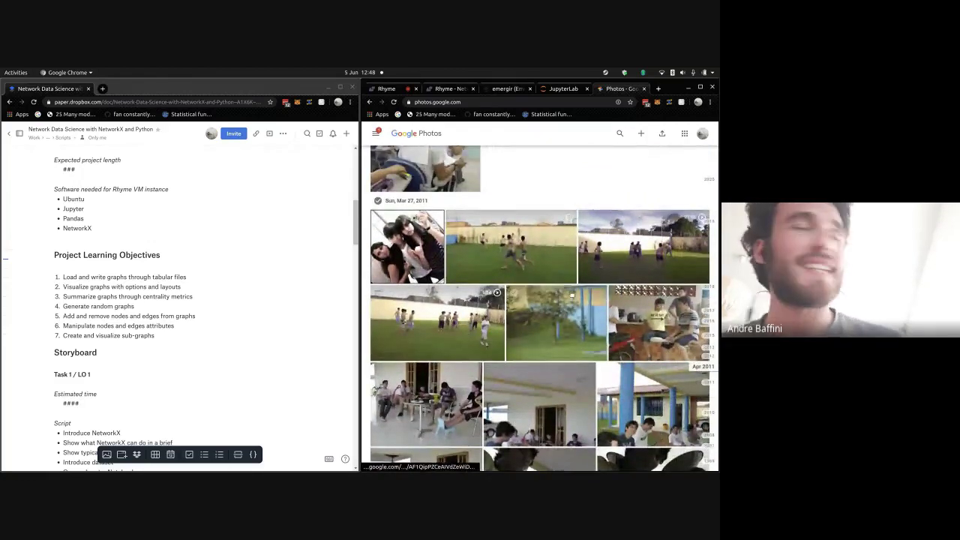
scroll(572, 296, down, 2)
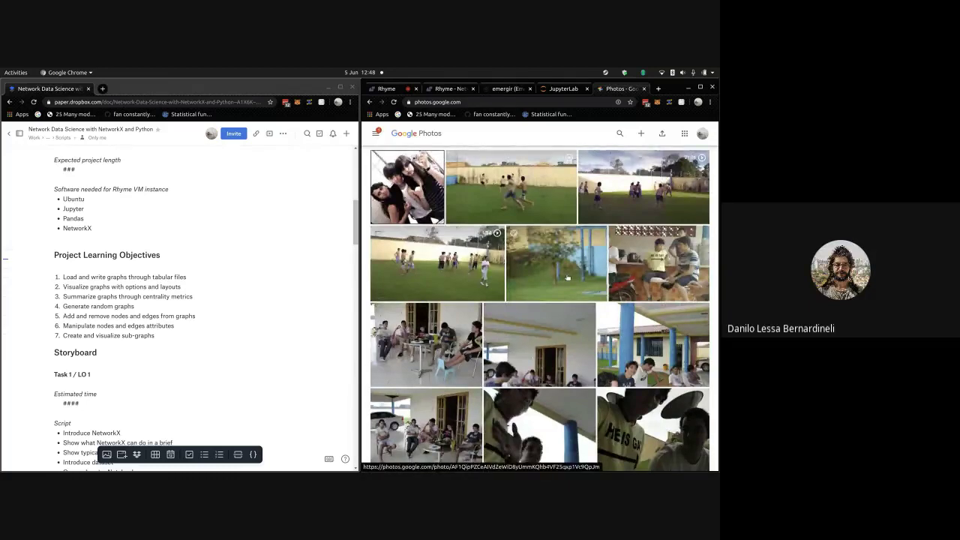
scroll(568, 278, down, 2)
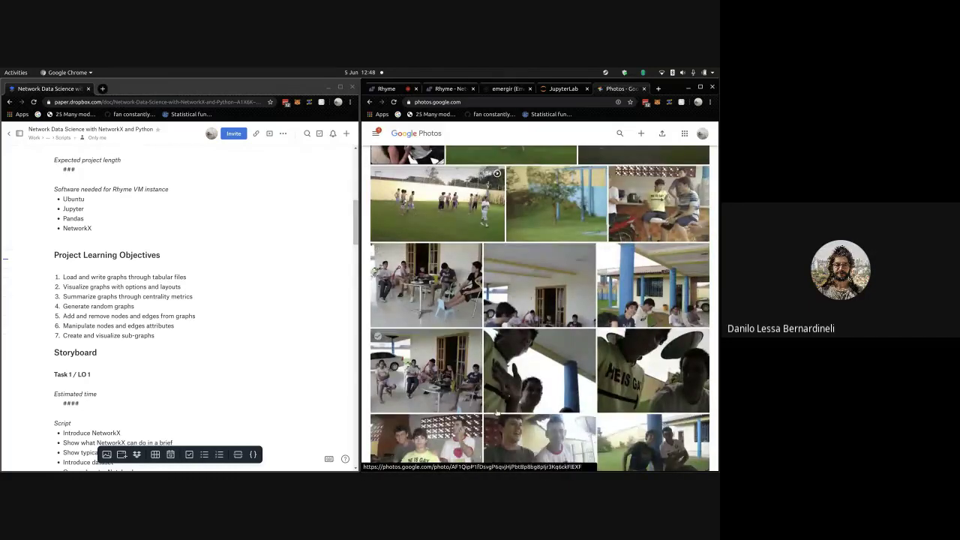
scroll(544, 299, down, 3)
scroll(544, 299, down, 3)
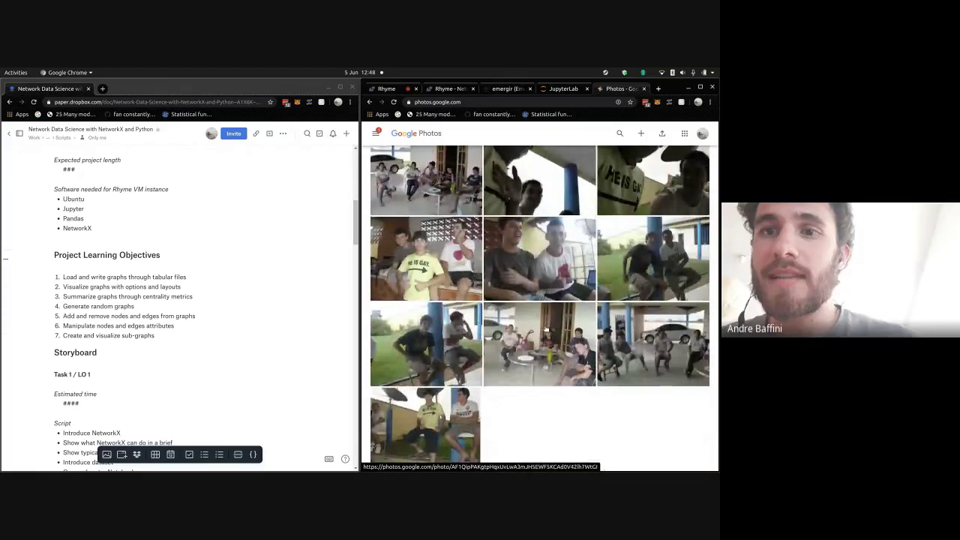
scroll(540, 329, up, 3)
scroll(546, 329, up, 4)
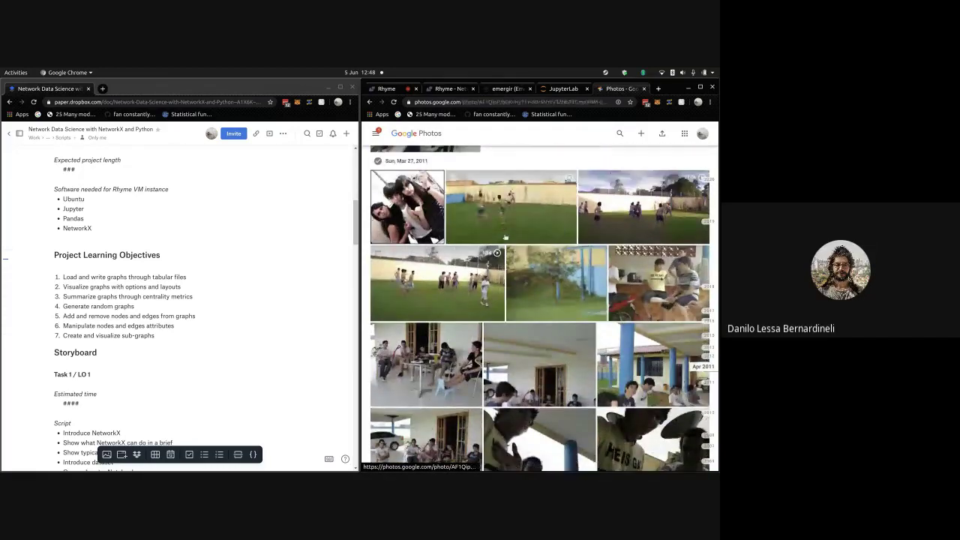
click(505, 237)
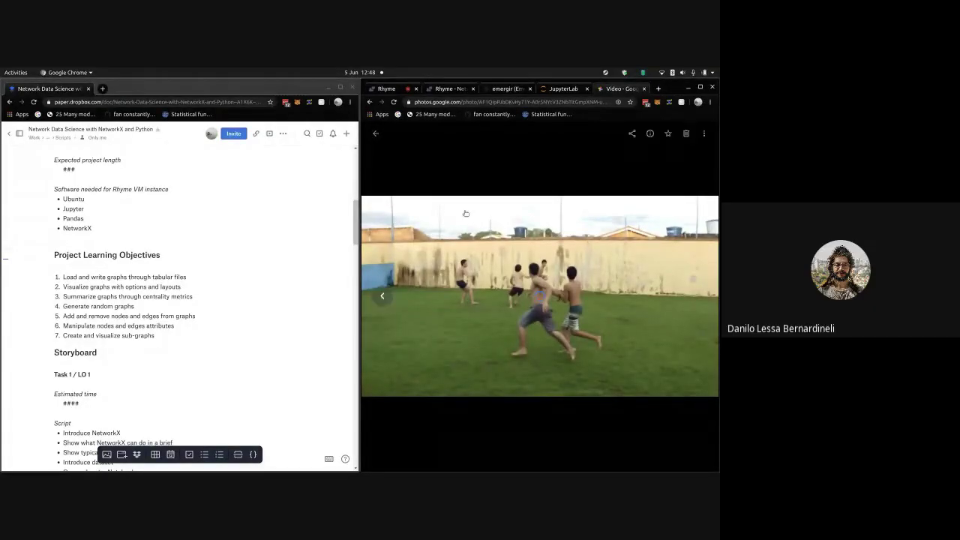
- Leave the football video, reopen it once more, then go back to the Mar 27, 2011 grid
click(377, 133)
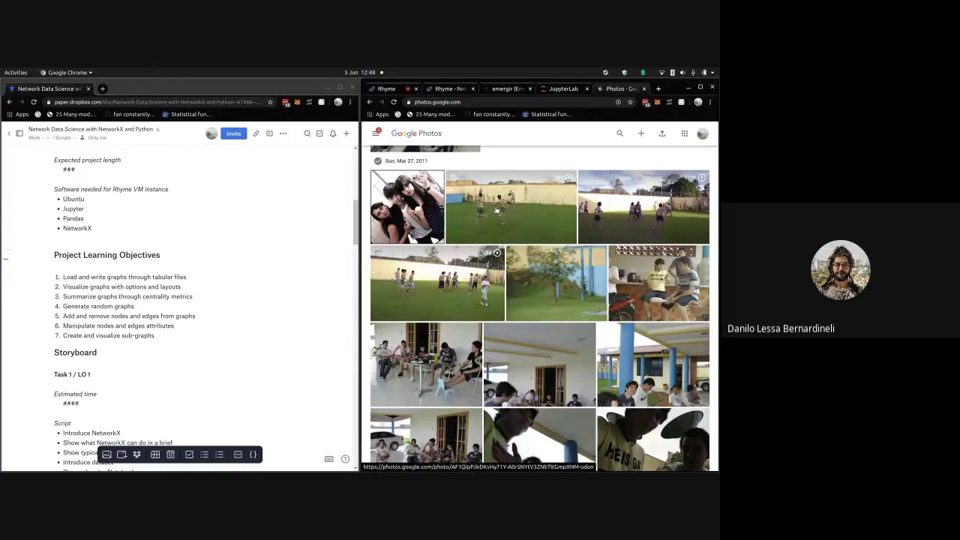
click(496, 210)
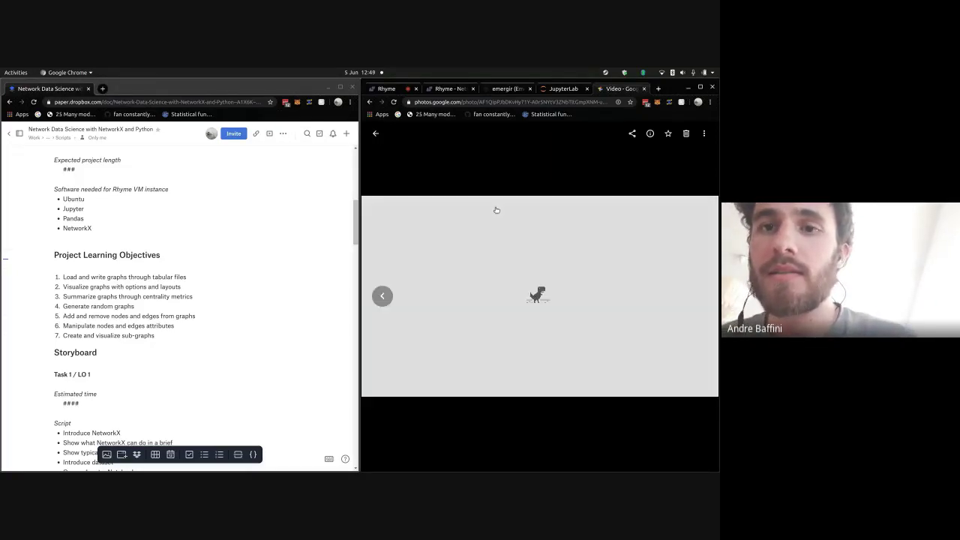
click(374, 132)
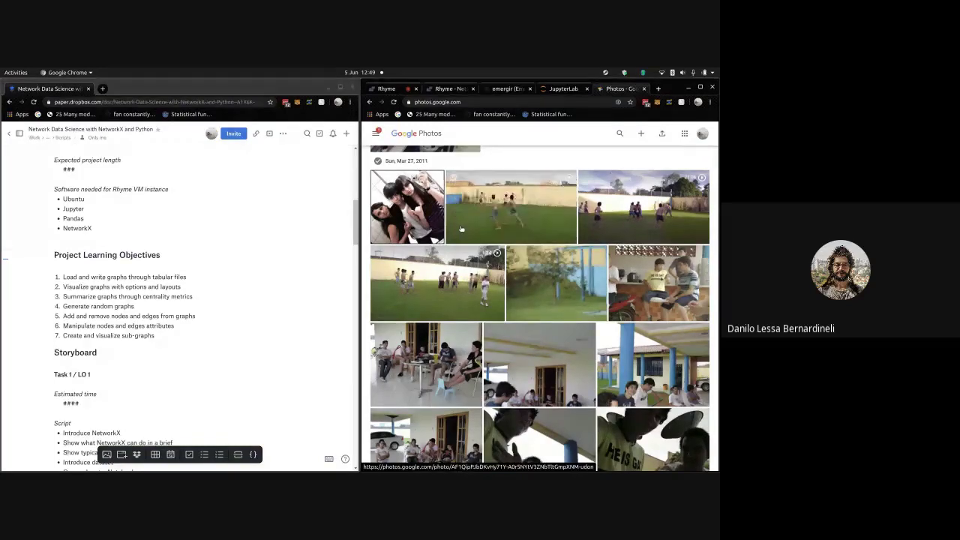
- Scroll past the Mar 31, Apr 2 and Apr 3 sections to the Thu, Apr 7, 2011 header
scroll(527, 235, up, 1)
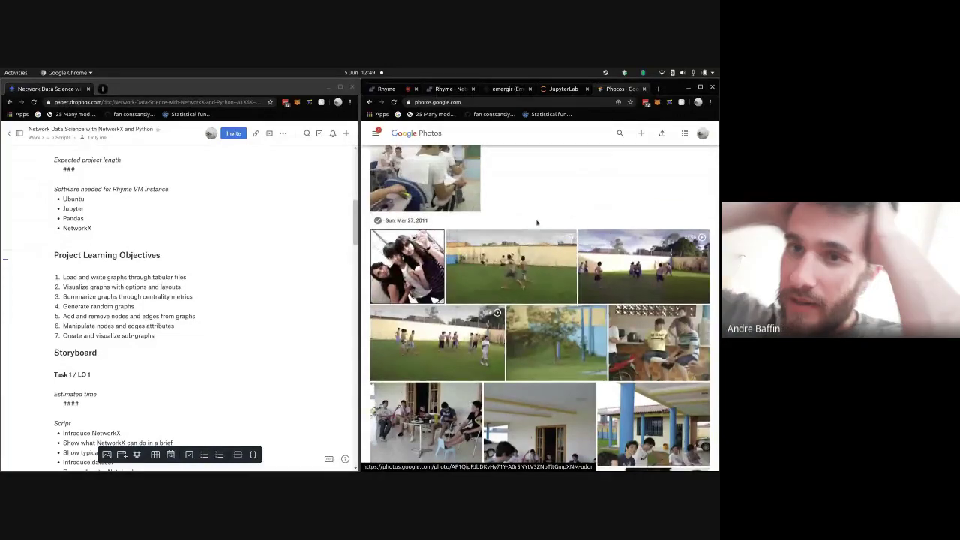
scroll(530, 218, up, 2)
scroll(530, 214, up, 4)
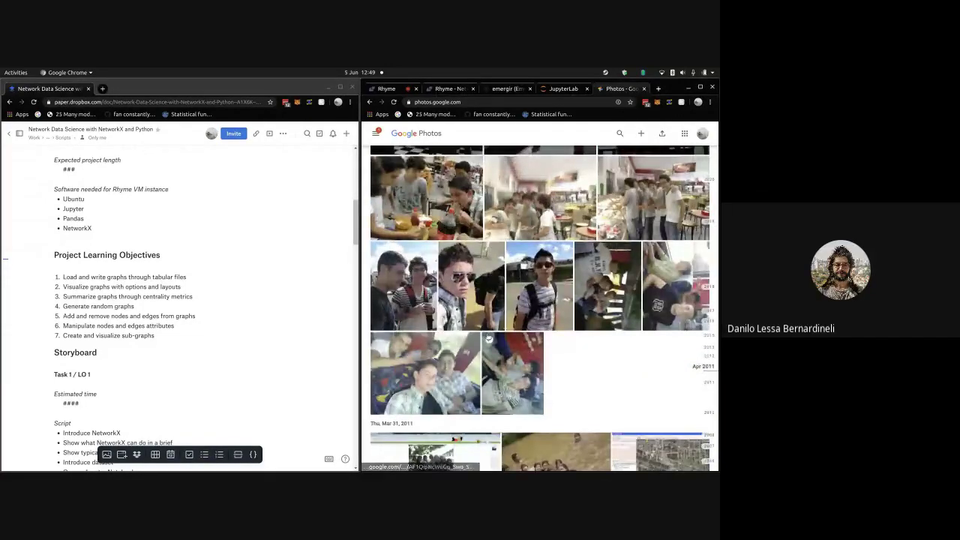
scroll(494, 292, up, 1)
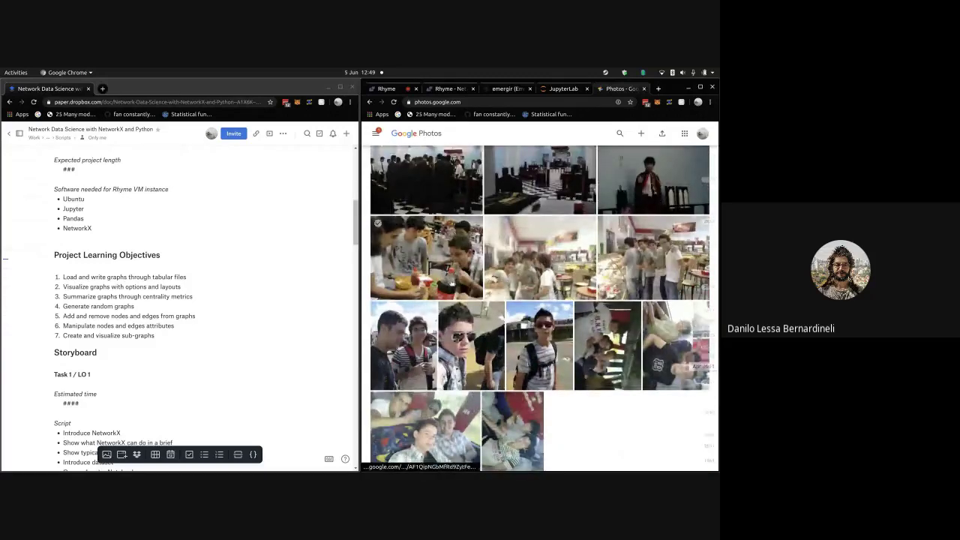
scroll(451, 284, up, 2)
scroll(450, 284, up, 4)
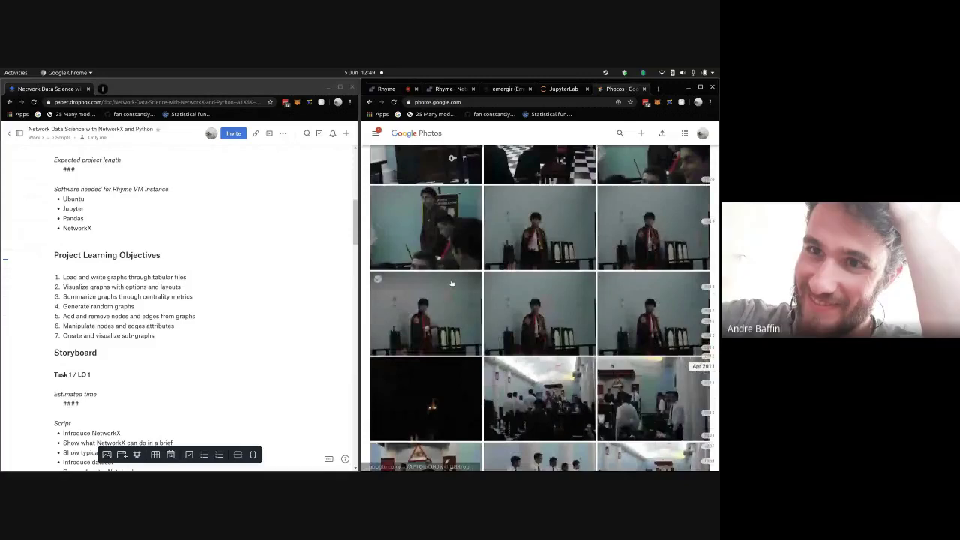
scroll(452, 283, up, 5)
scroll(452, 284, up, 2)
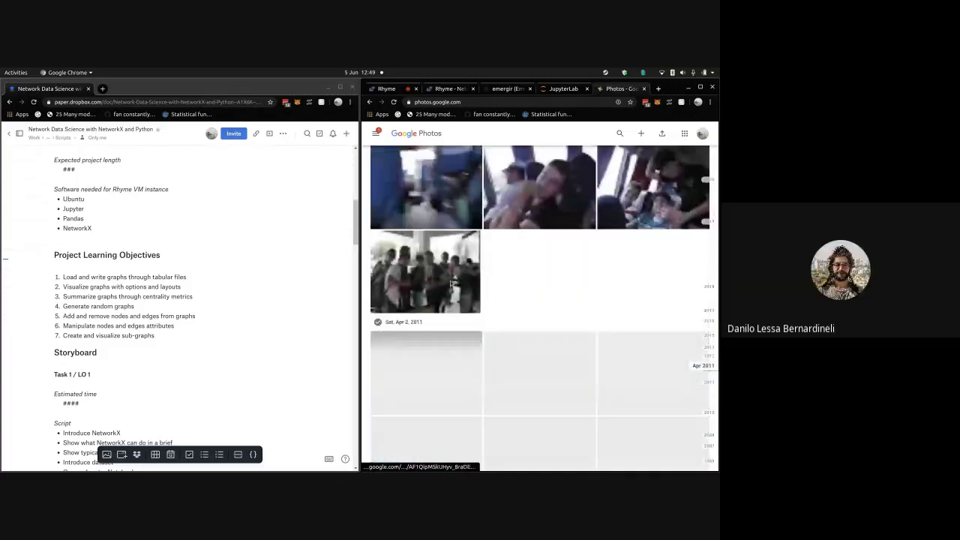
scroll(451, 283, up, 2)
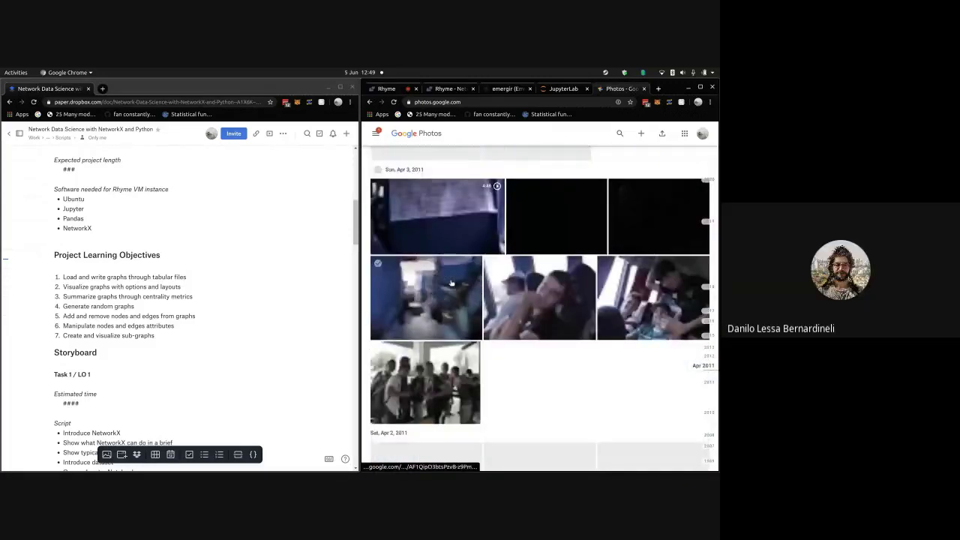
scroll(524, 322, down, 2)
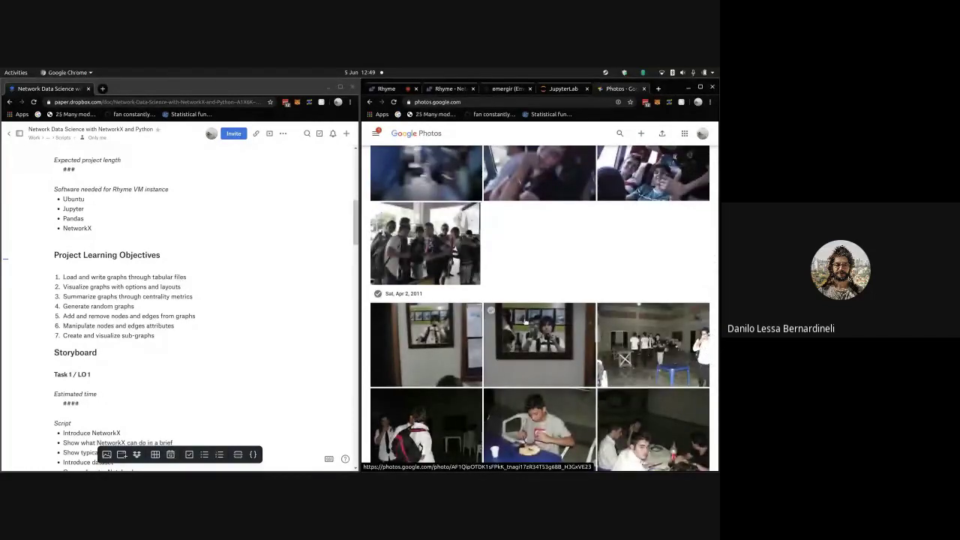
scroll(525, 322, down, 3)
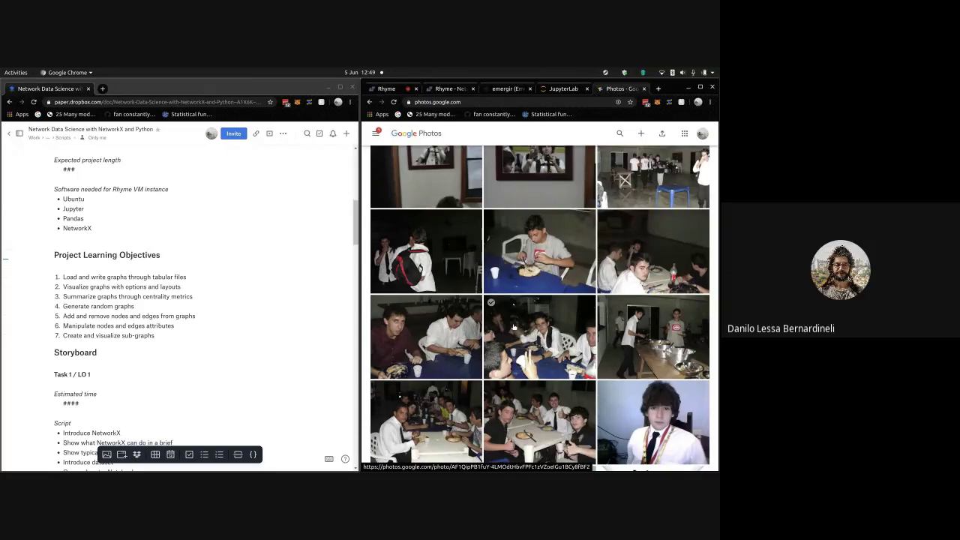
scroll(513, 327, down, 2)
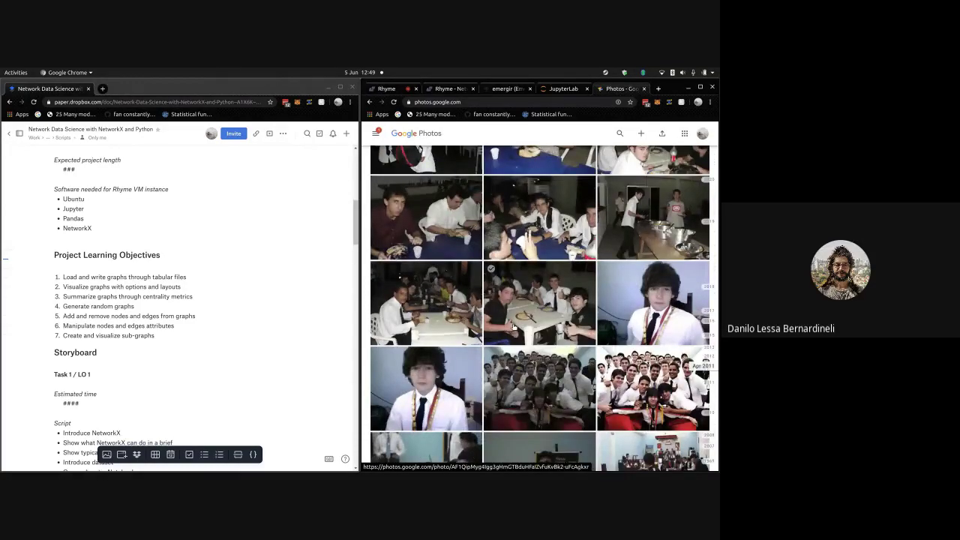
scroll(514, 327, down, 1)
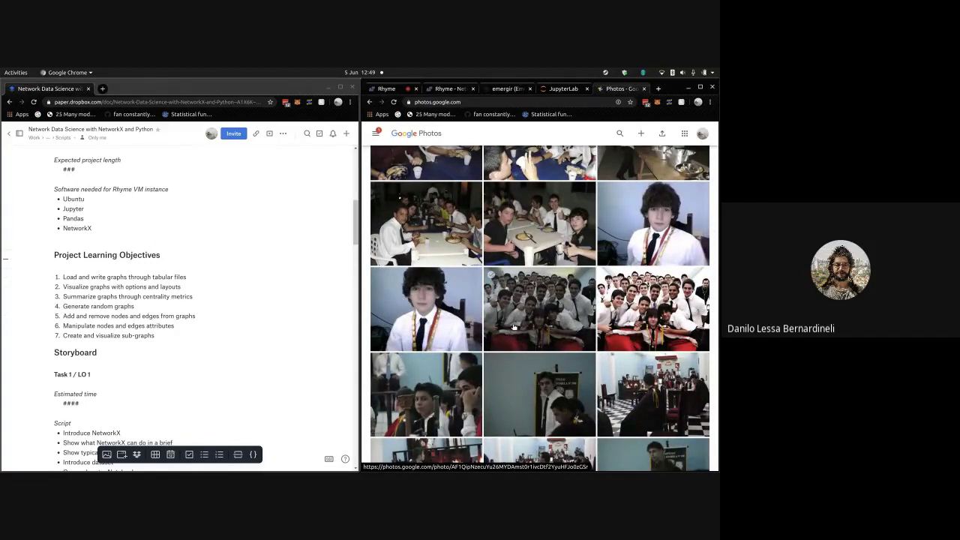
scroll(587, 297, down, 2)
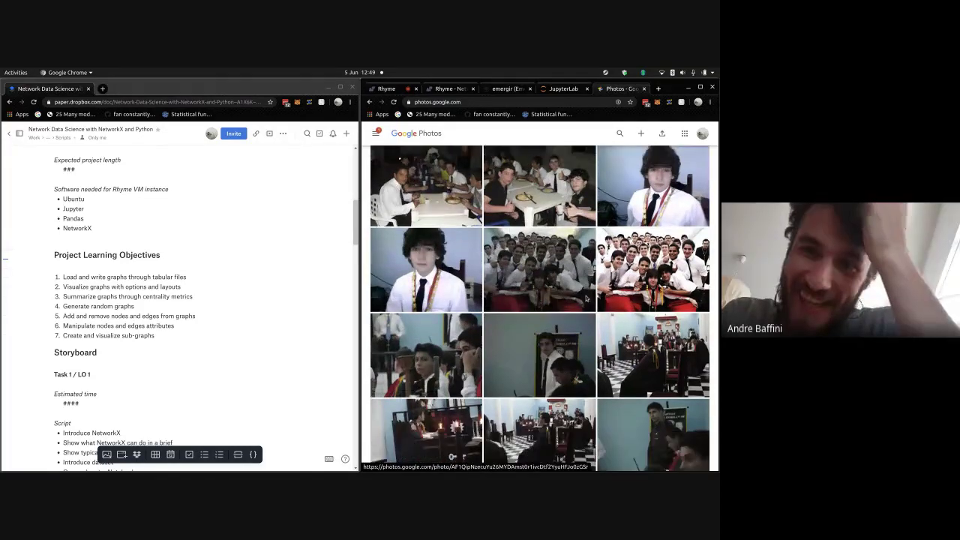
scroll(587, 298, up, 2)
scroll(587, 297, down, 10)
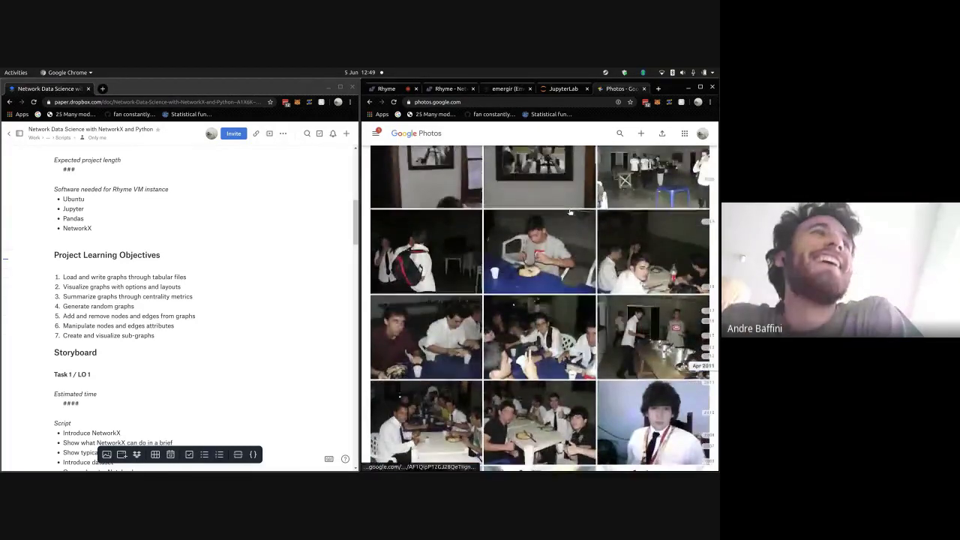
scroll(569, 213, down, 10)
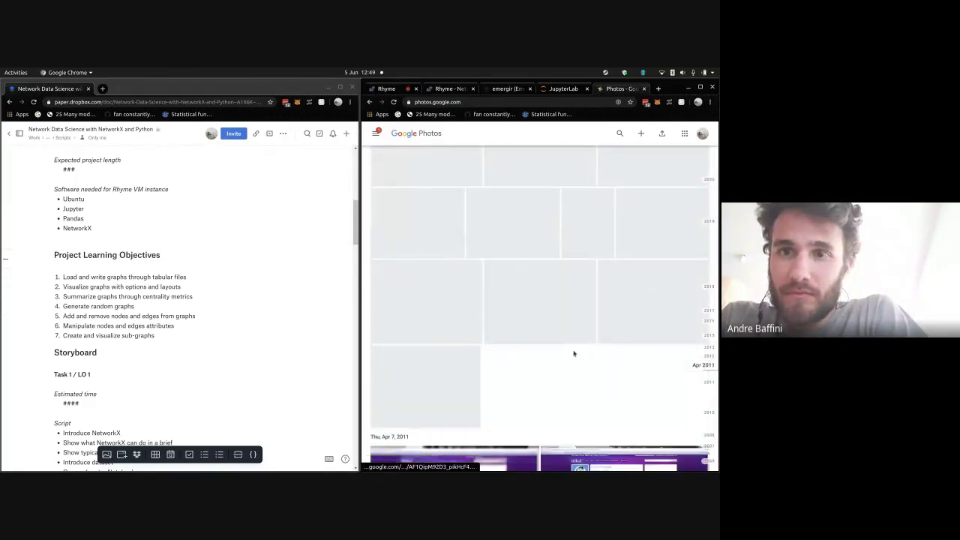
- Scroll past the Apr 13–21, 2011 sections until the Fri, Apr 22 TV-room photos load
scroll(574, 349, down, 2)
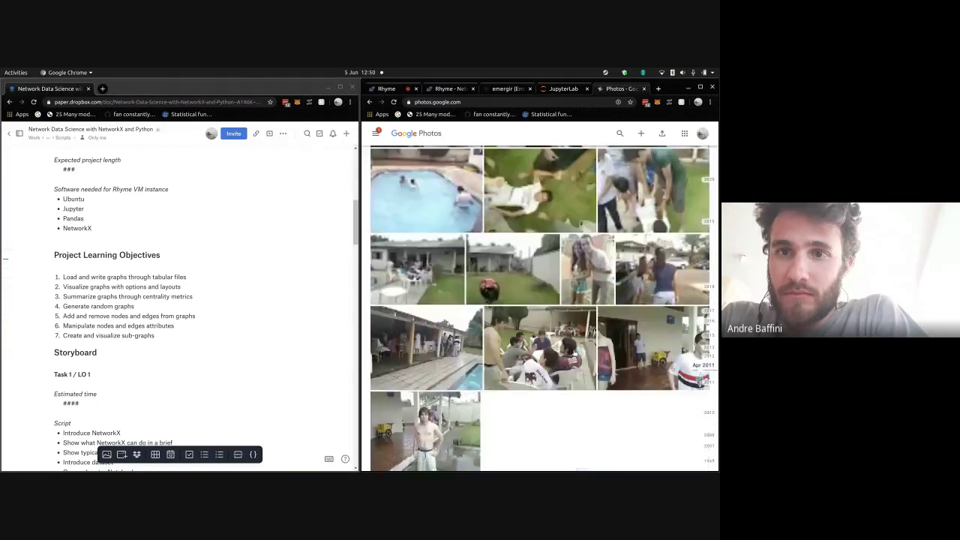
scroll(574, 351, up, 3)
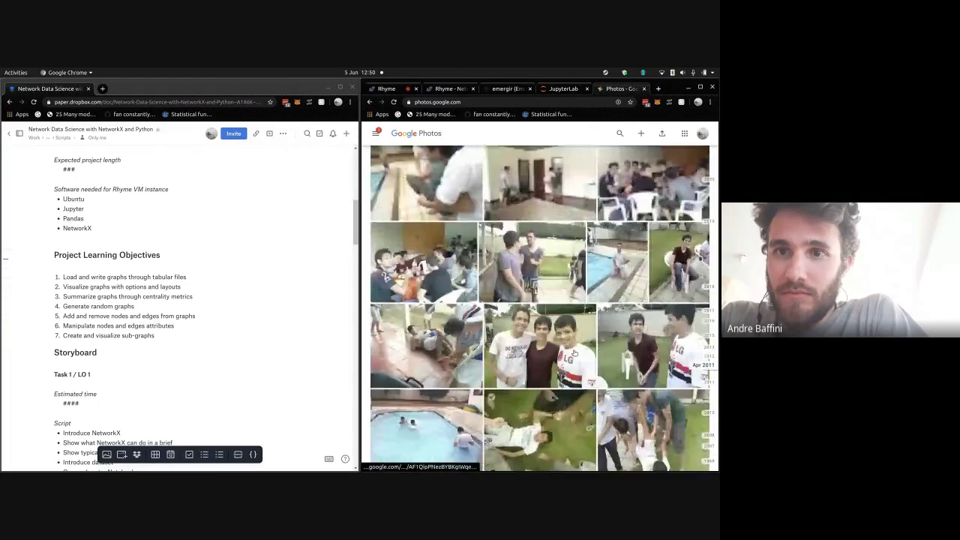
scroll(670, 338, up, 3)
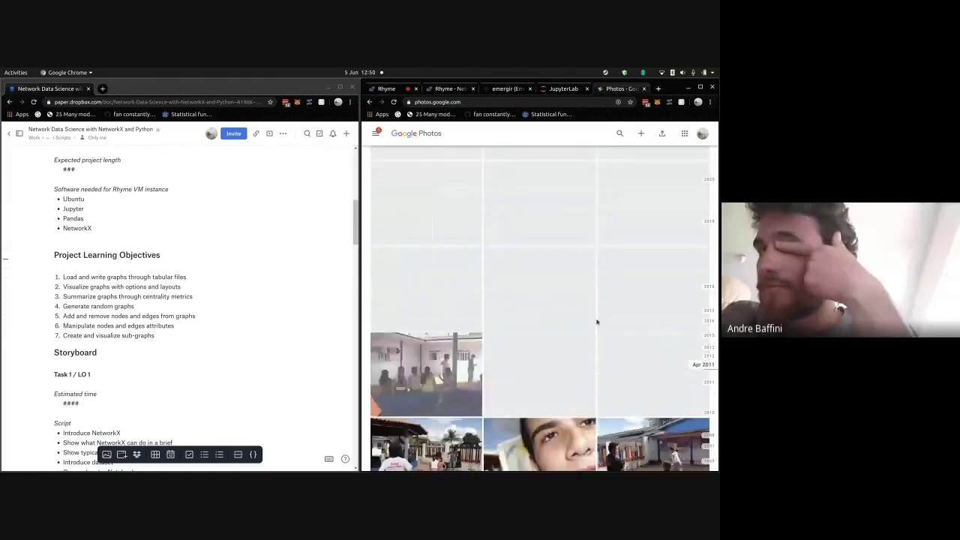
scroll(597, 320, up, 3)
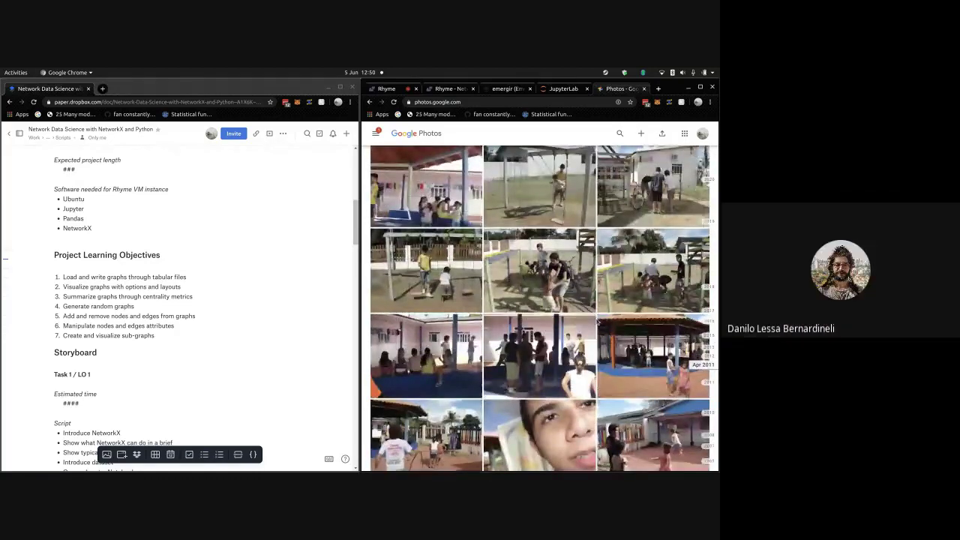
scroll(543, 280, up, 1)
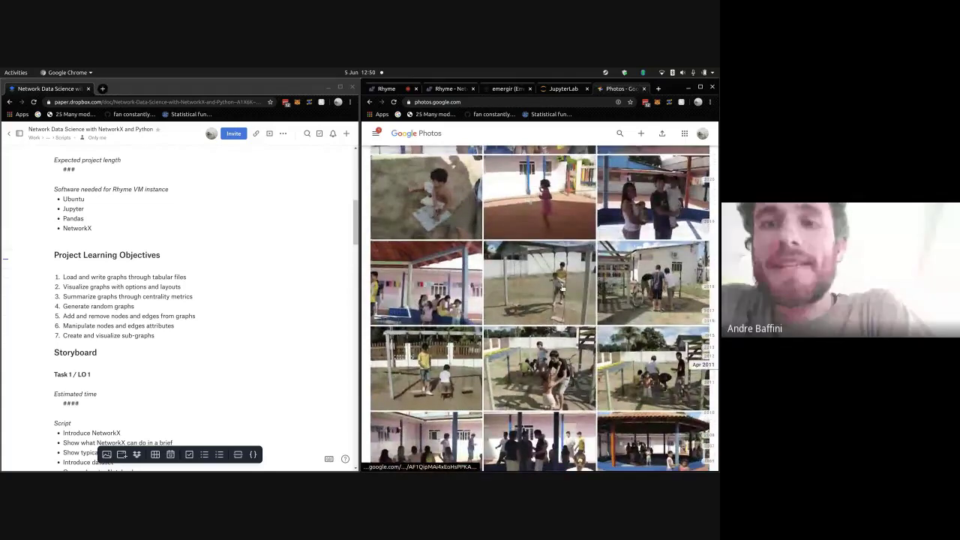
scroll(561, 288, up, 2)
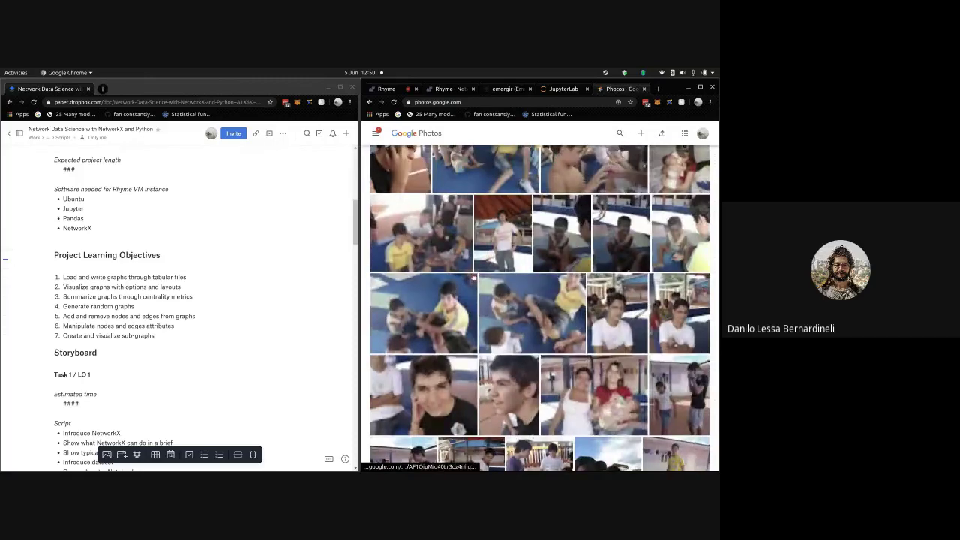
scroll(473, 277, up, 3)
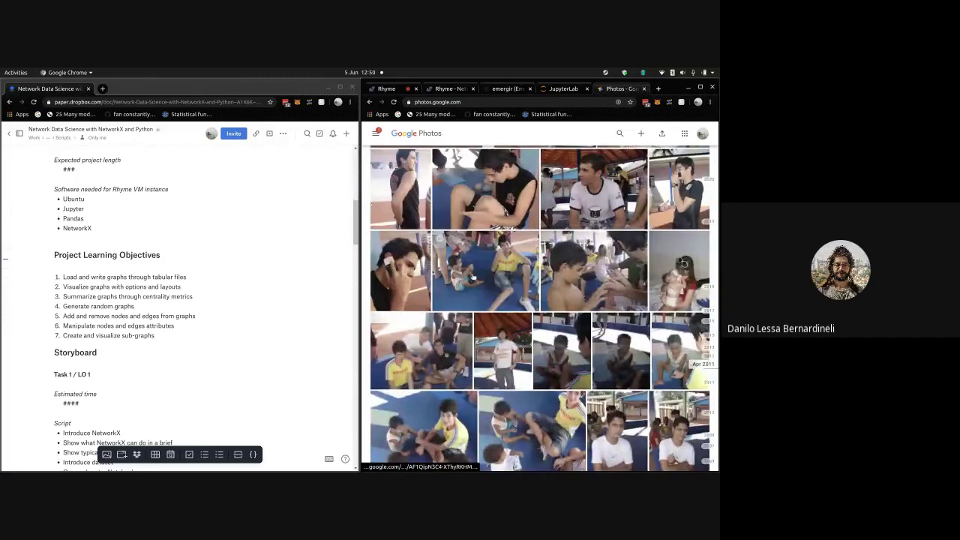
scroll(473, 276, up, 5)
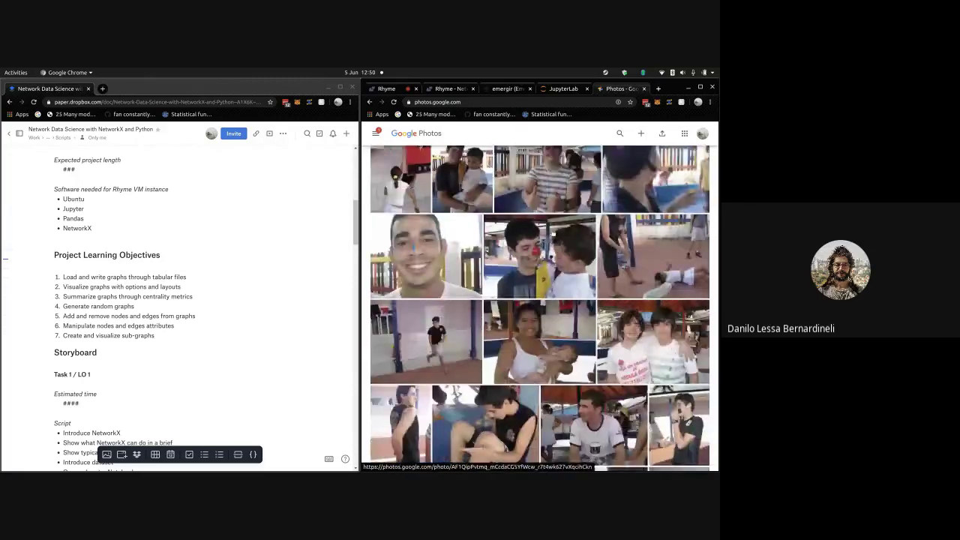
scroll(552, 234, up, 10)
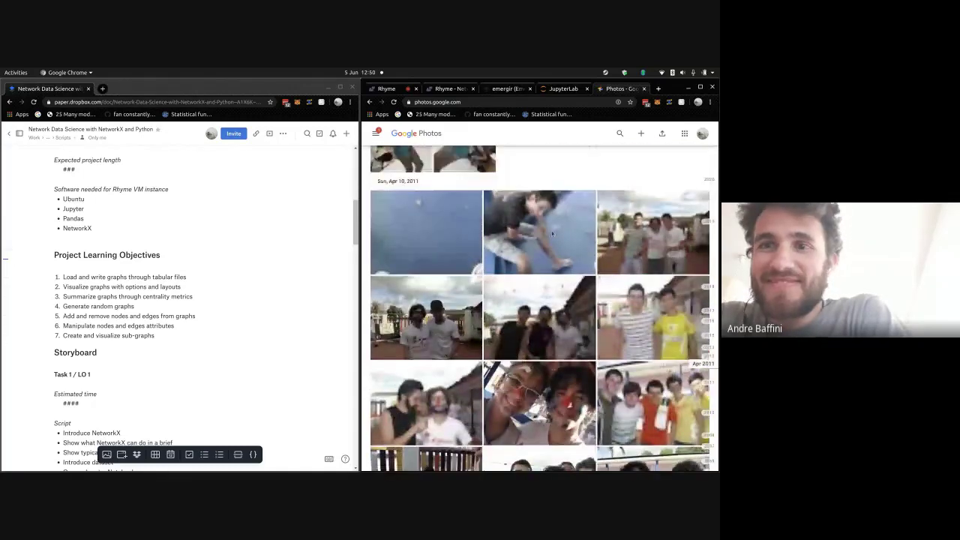
scroll(551, 234, up, 5)
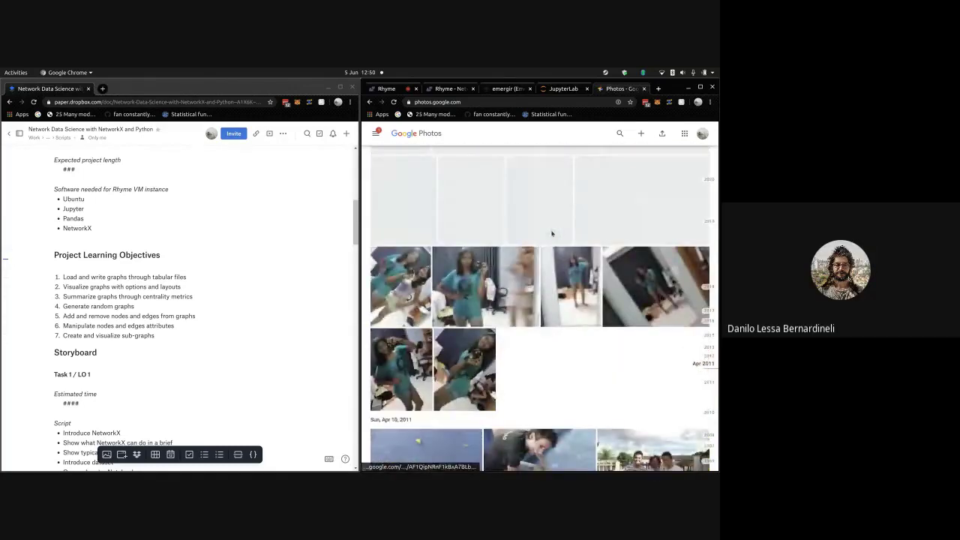
scroll(552, 234, up, 5)
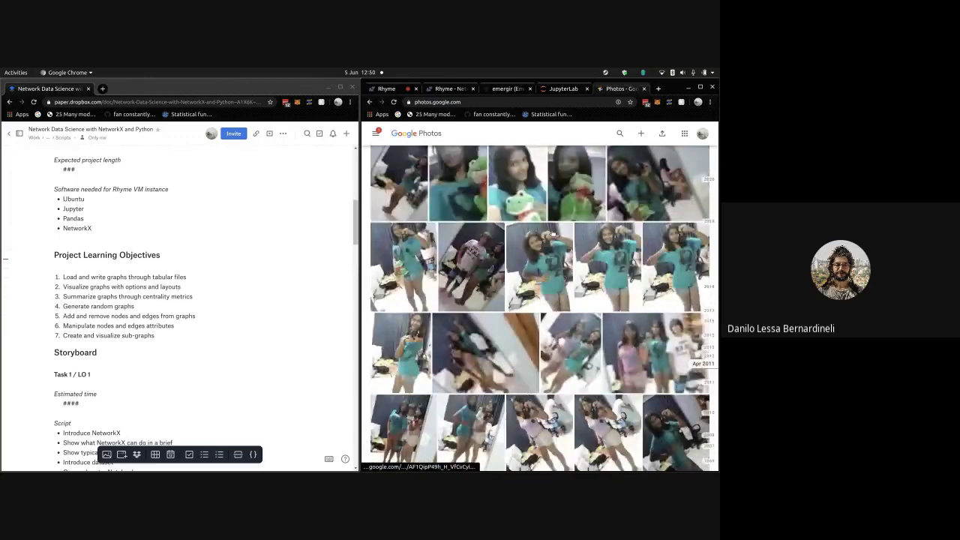
scroll(552, 234, up, 5)
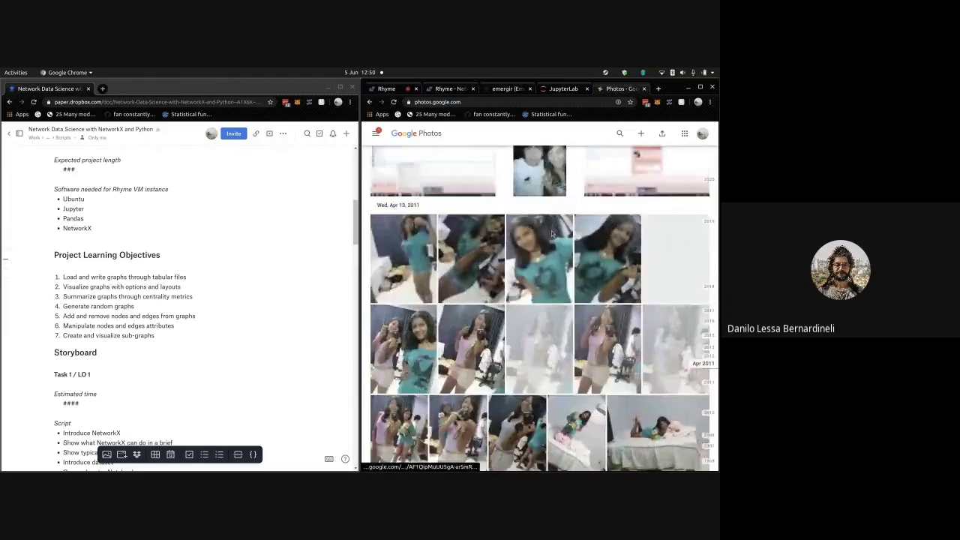
scroll(552, 233, up, 3)
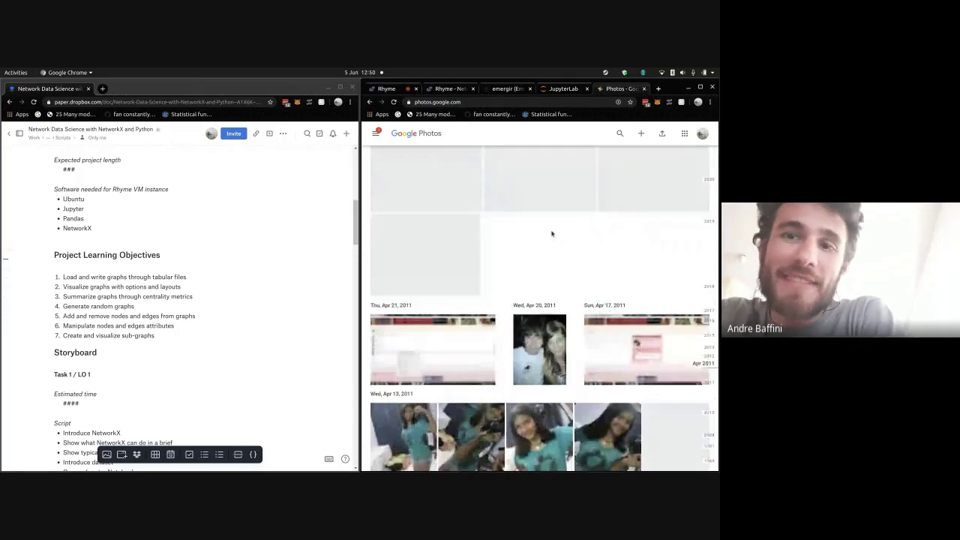
scroll(552, 234, up, 5)
scroll(428, 281, up, 3)
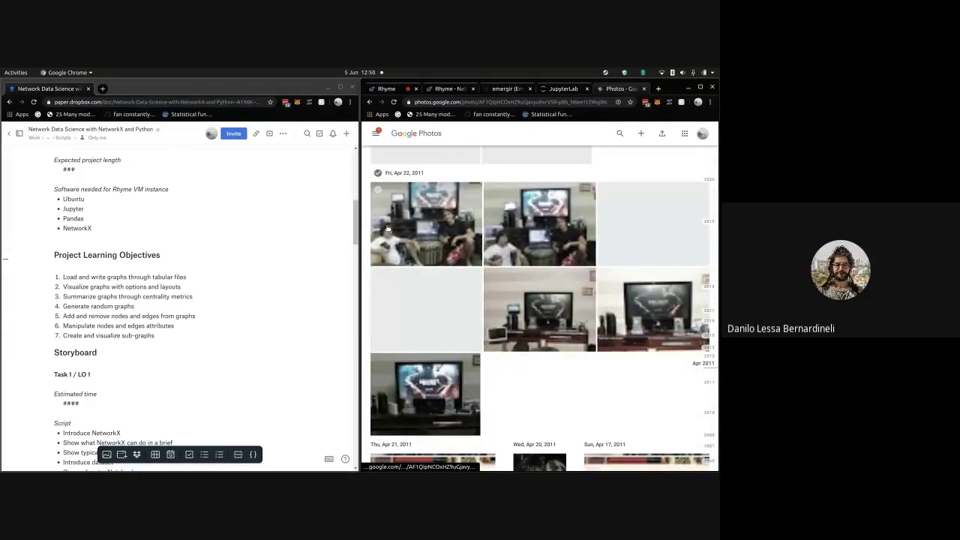
- View the first Apr 22 TV-room photo full size, then move on past Wed, May 4, 2011
click(387, 228)
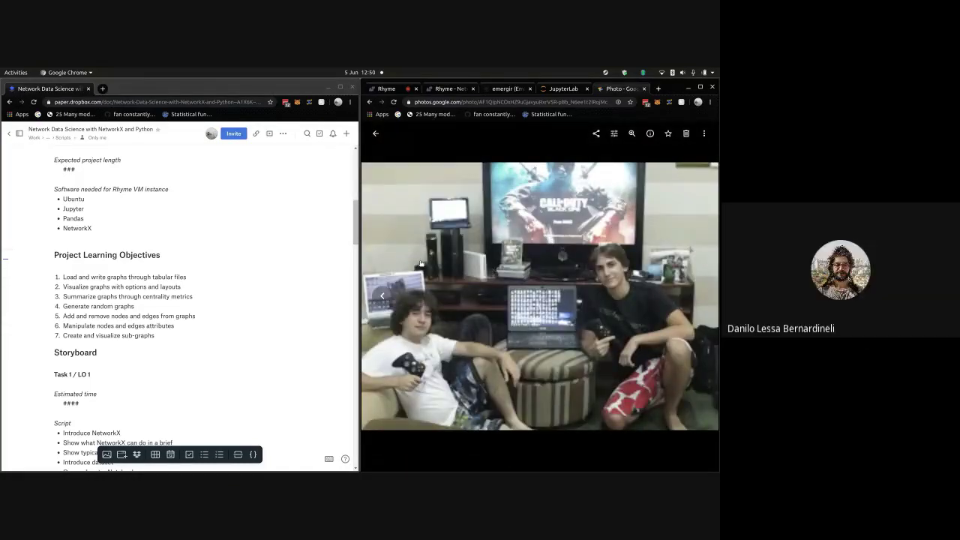
click(378, 137)
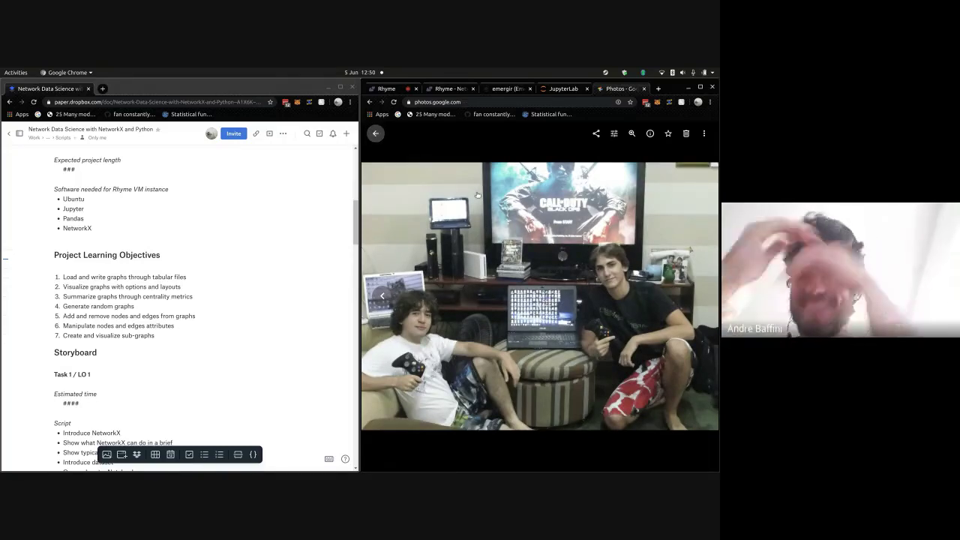
scroll(551, 236, down, 10)
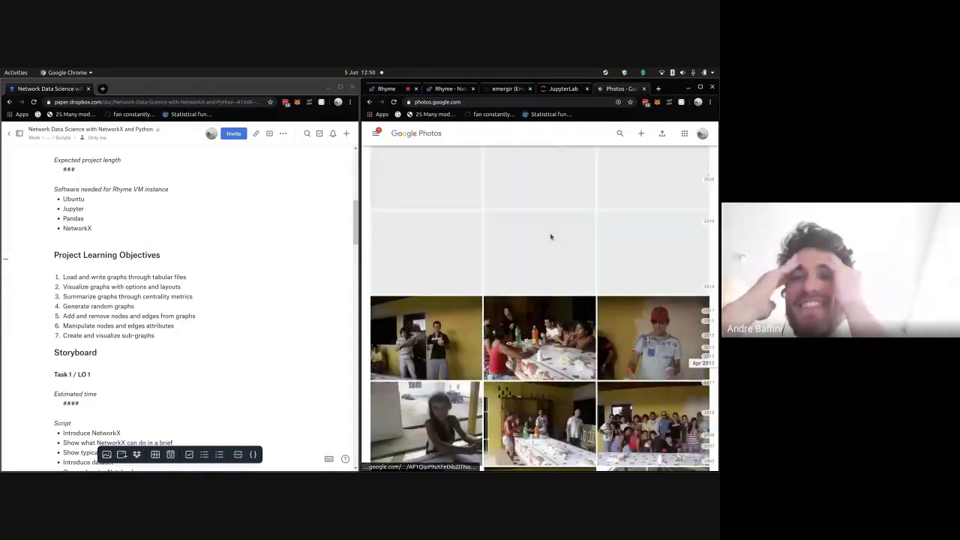
scroll(551, 236, down, 2)
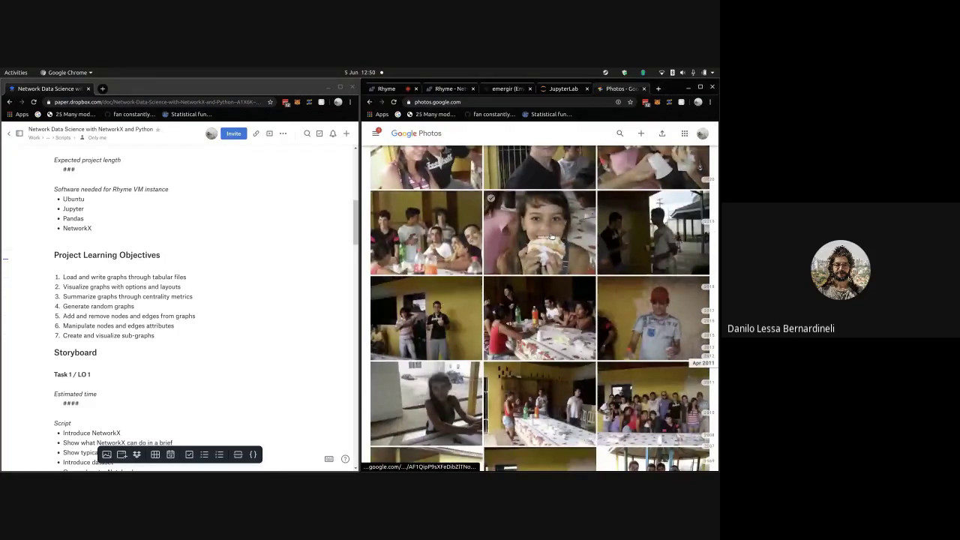
scroll(552, 236, down, 6)
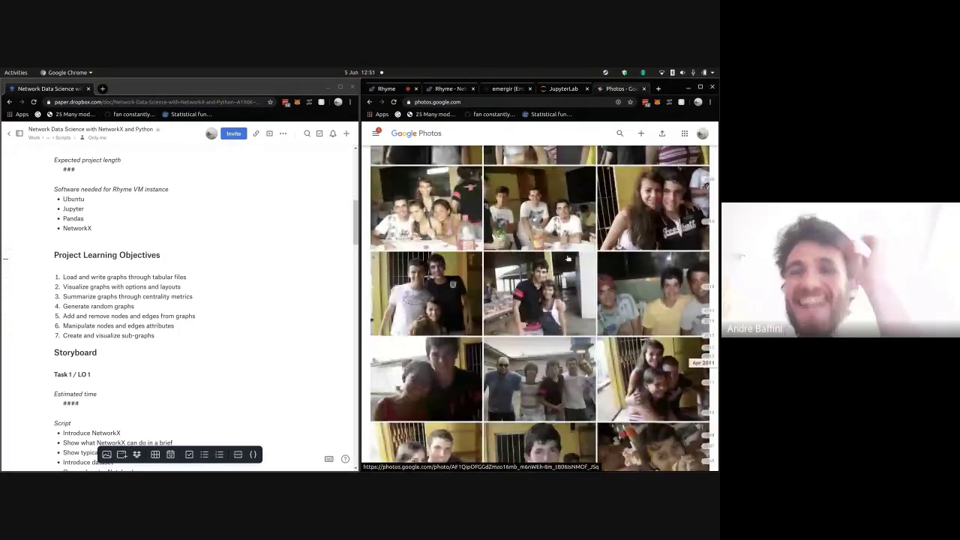
scroll(568, 258, up, 6)
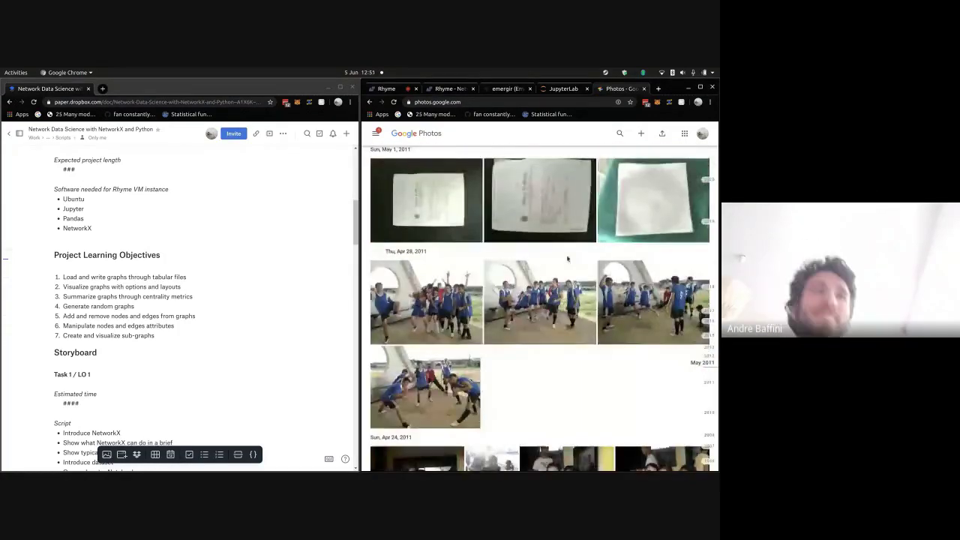
scroll(568, 258, up, 5)
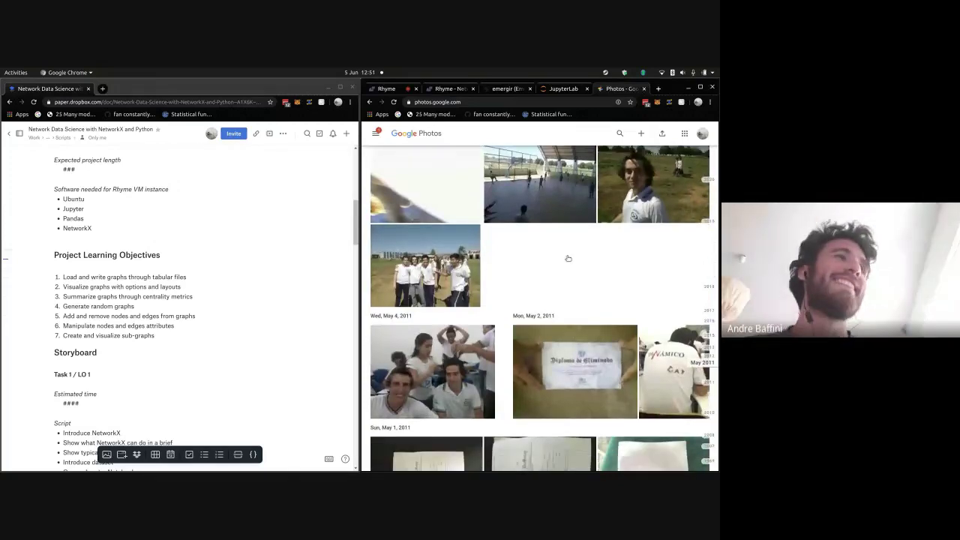
scroll(568, 258, up, 3)
scroll(568, 258, down, 3)
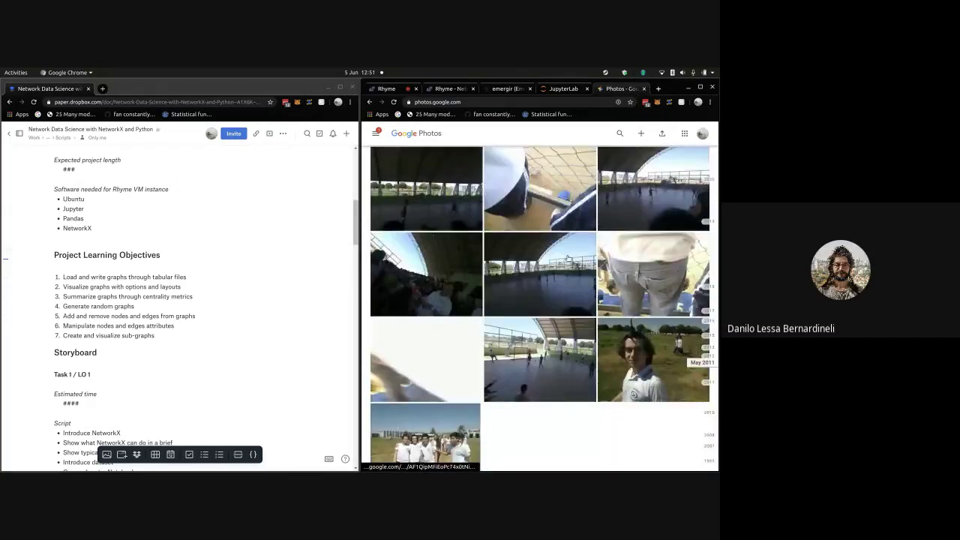
scroll(567, 259, down, 2)
- View the photo of the boy on the field full size and return to the timeline
click(612, 285)
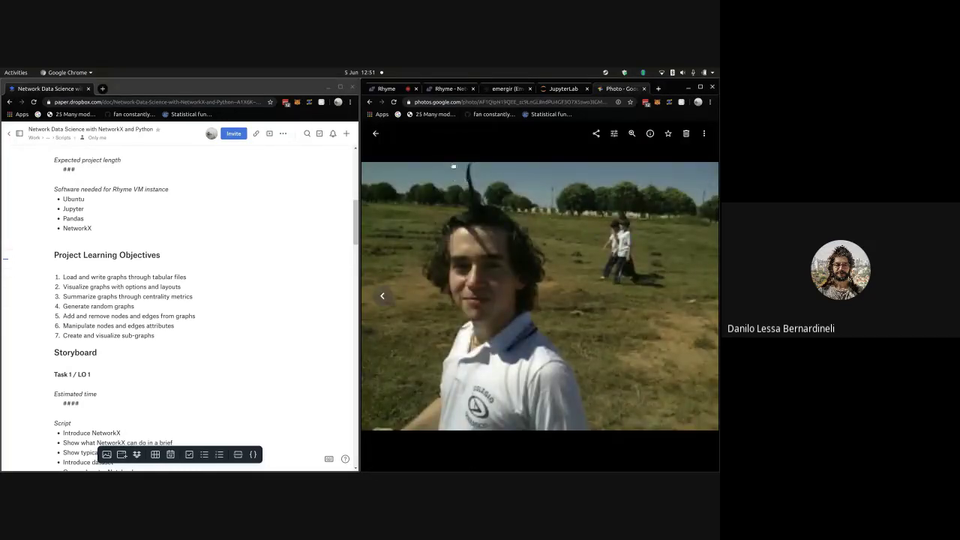
click(379, 130)
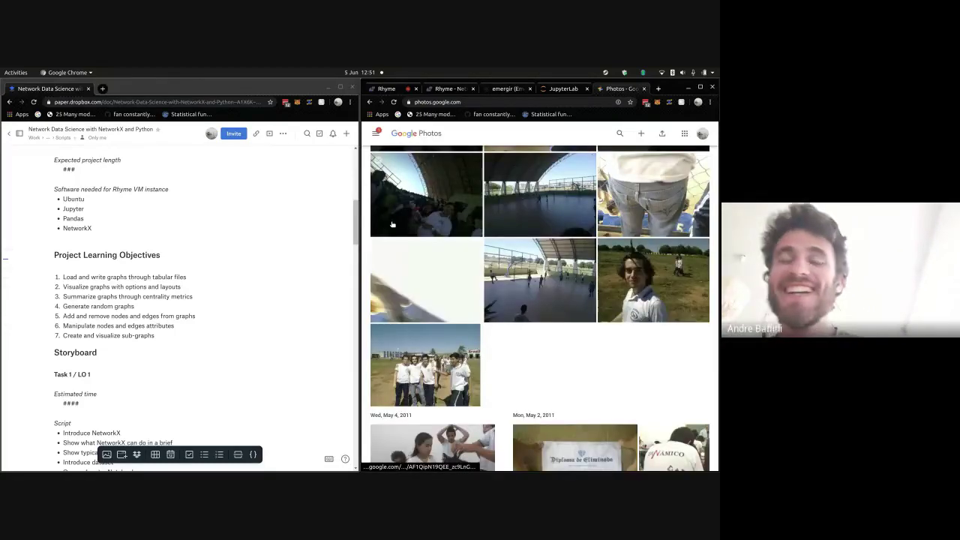
scroll(472, 296, down, 10)
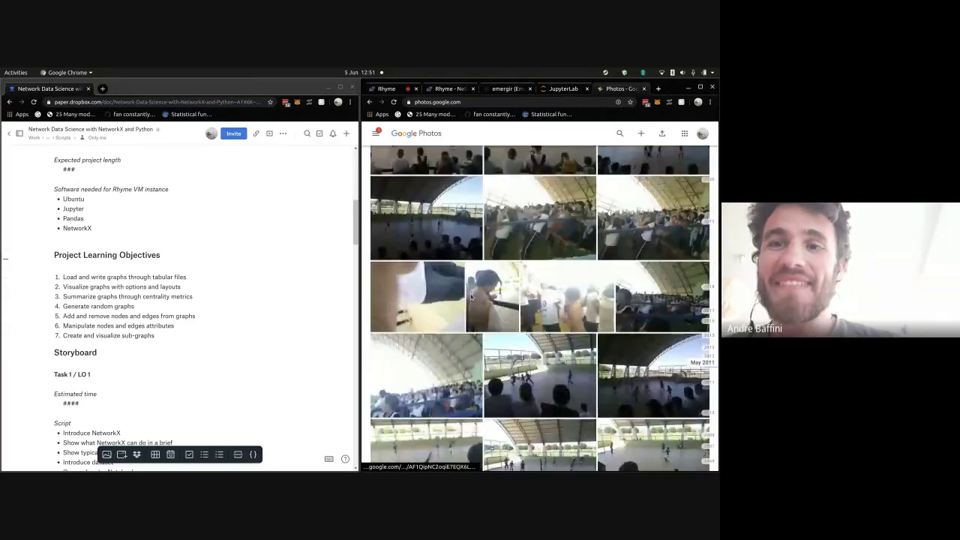
scroll(507, 291, down, 10)
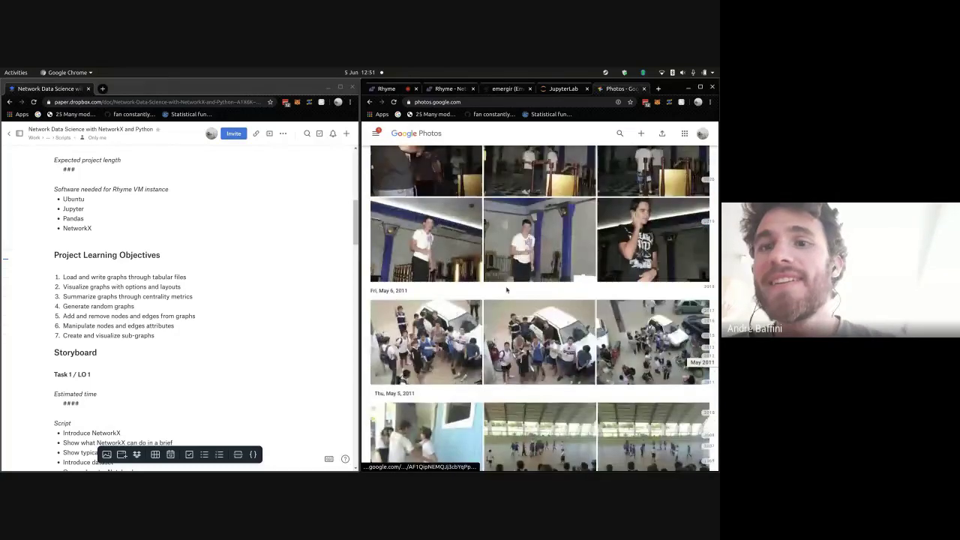
scroll(506, 289, down, 10)
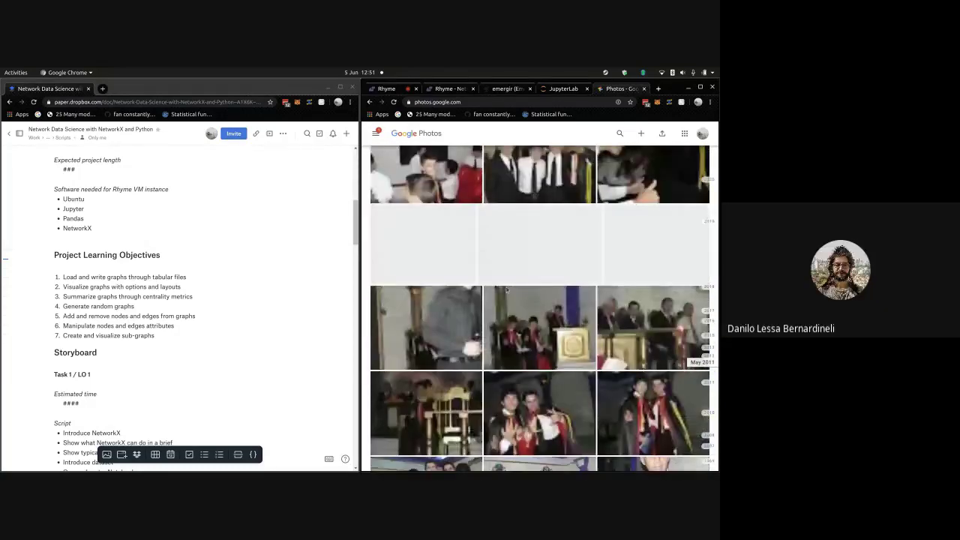
- Scroll to early June 2011 until the bus photos with red-and-white flags appear before Thu, Jun 9
scroll(506, 290, up, 5)
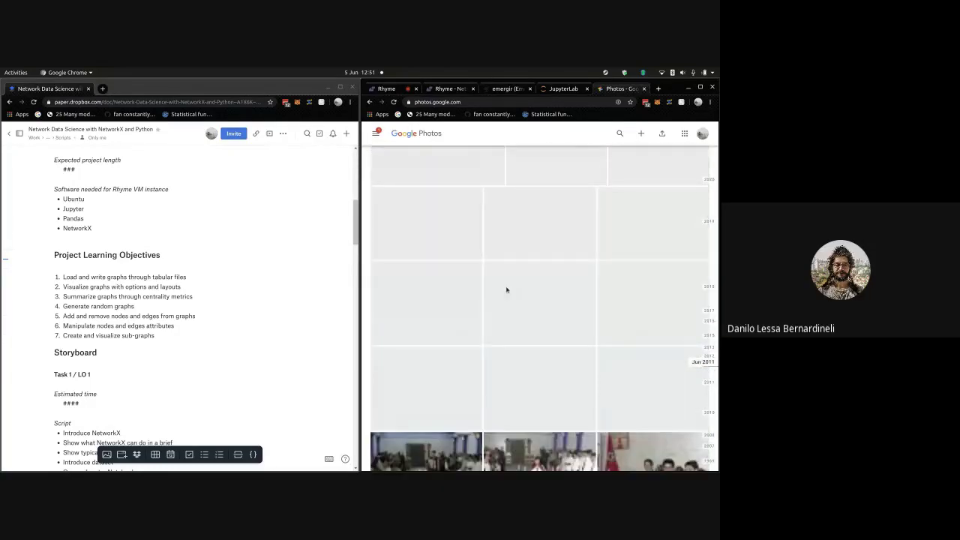
scroll(536, 313, down, 2)
scroll(536, 314, up, 5)
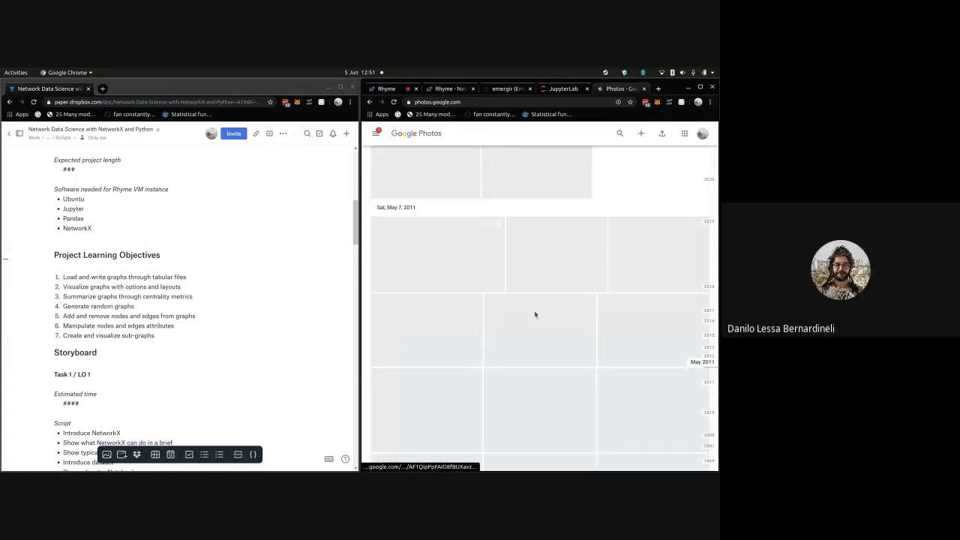
scroll(535, 314, up, 3)
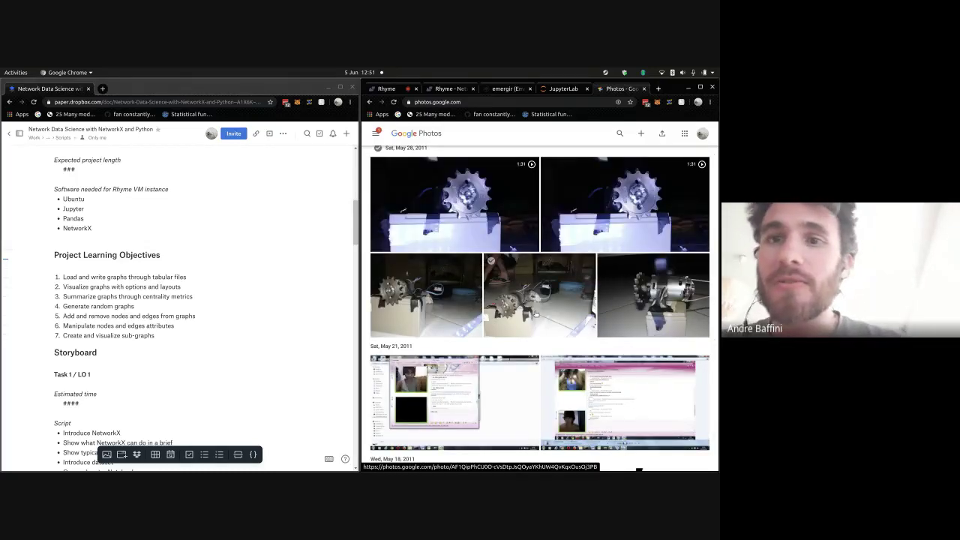
scroll(535, 313, up, 2)
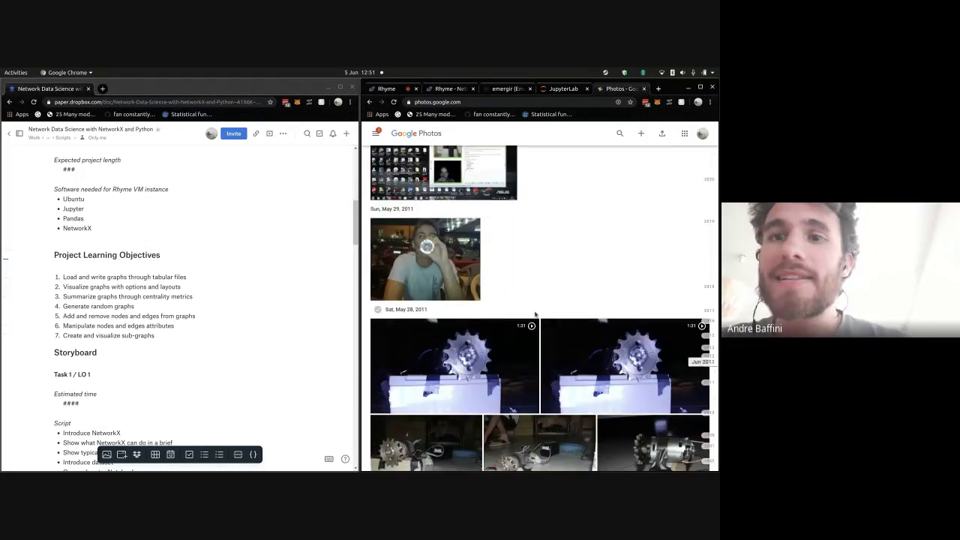
scroll(536, 313, up, 2)
scroll(537, 319, up, 10)
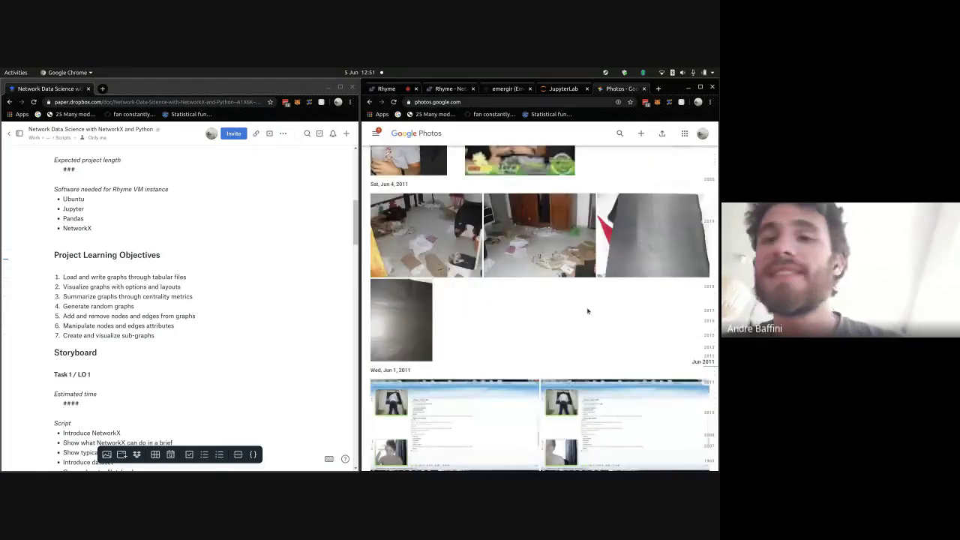
scroll(587, 310, down, 5)
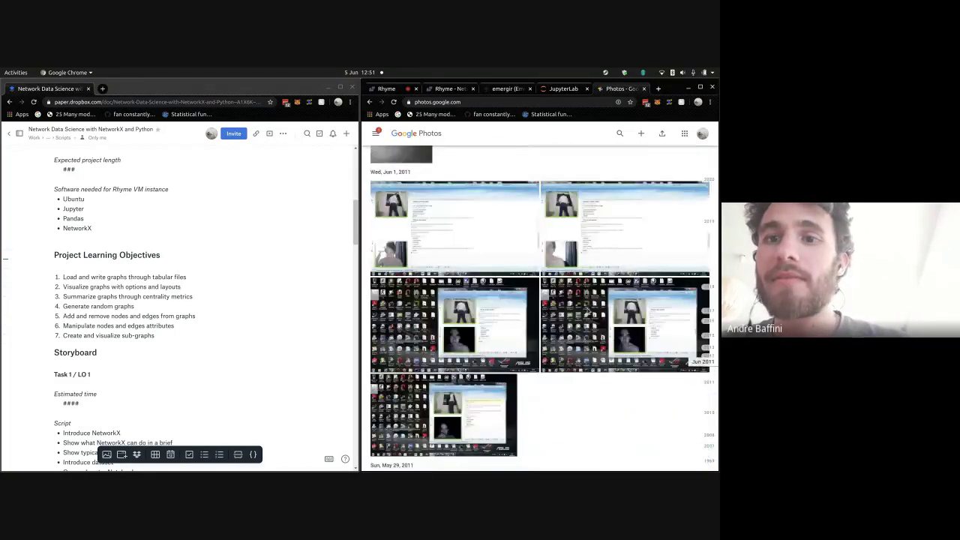
scroll(587, 312, down, 5)
scroll(587, 312, down, 1)
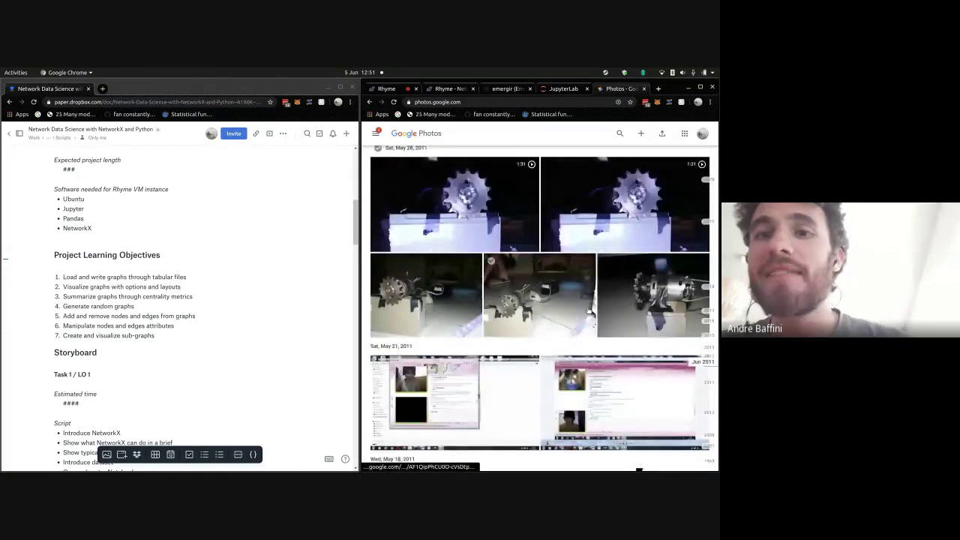
scroll(588, 311, up, 2)
scroll(588, 311, up, 10)
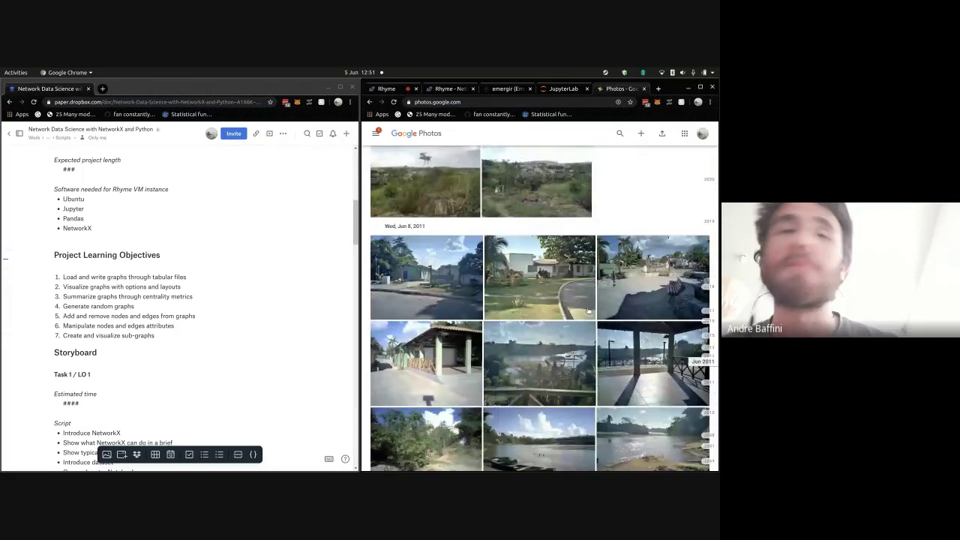
scroll(588, 311, up, 10)
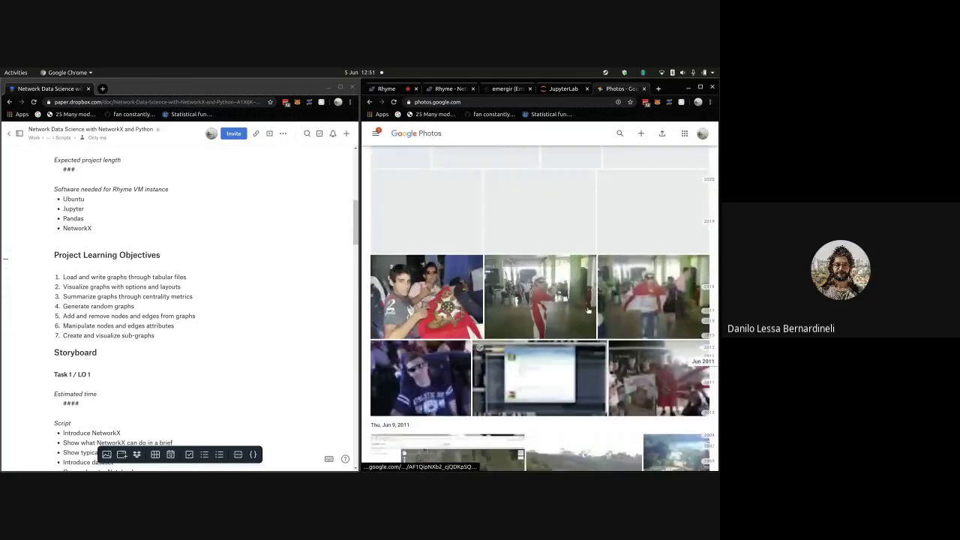
scroll(588, 312, down, 4)
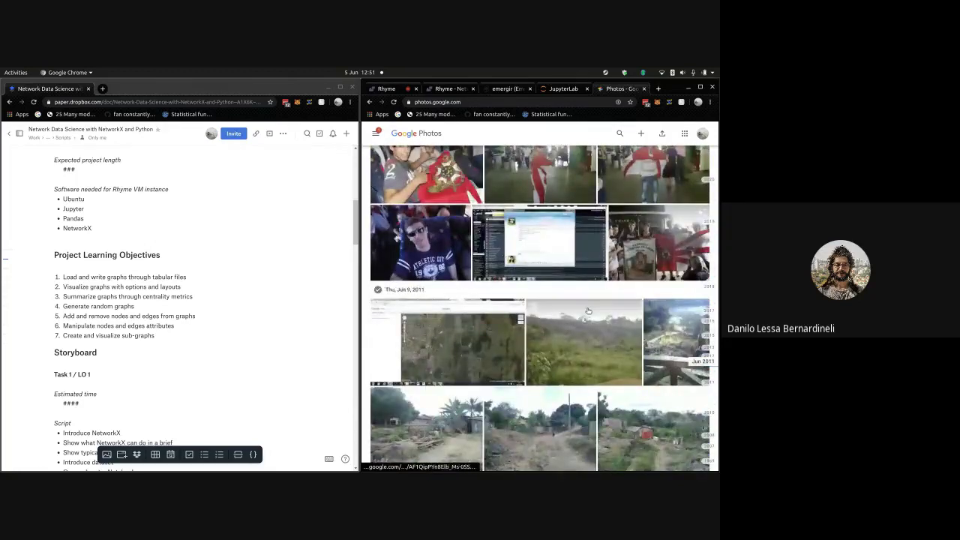
scroll(588, 311, up, 2)
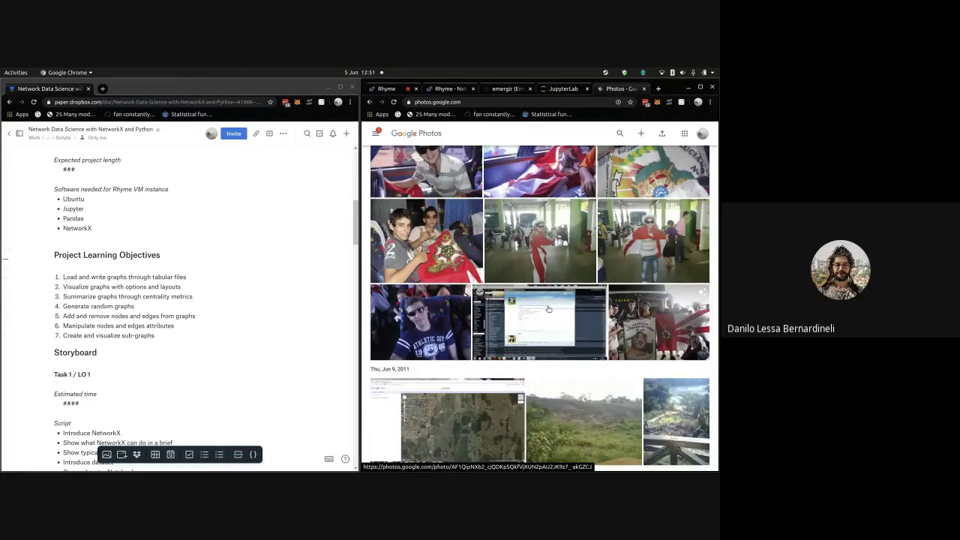
scroll(548, 309, up, 2)
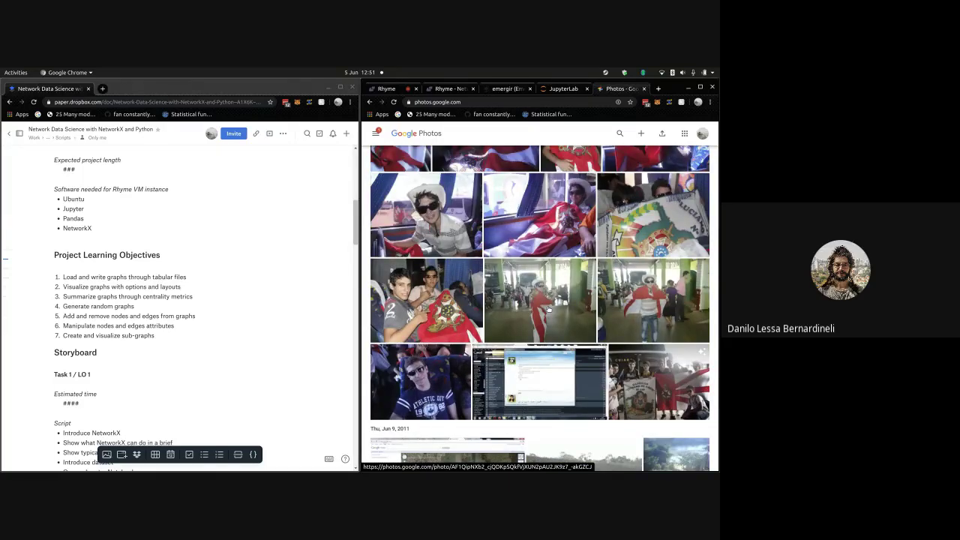
scroll(548, 309, up, 4)
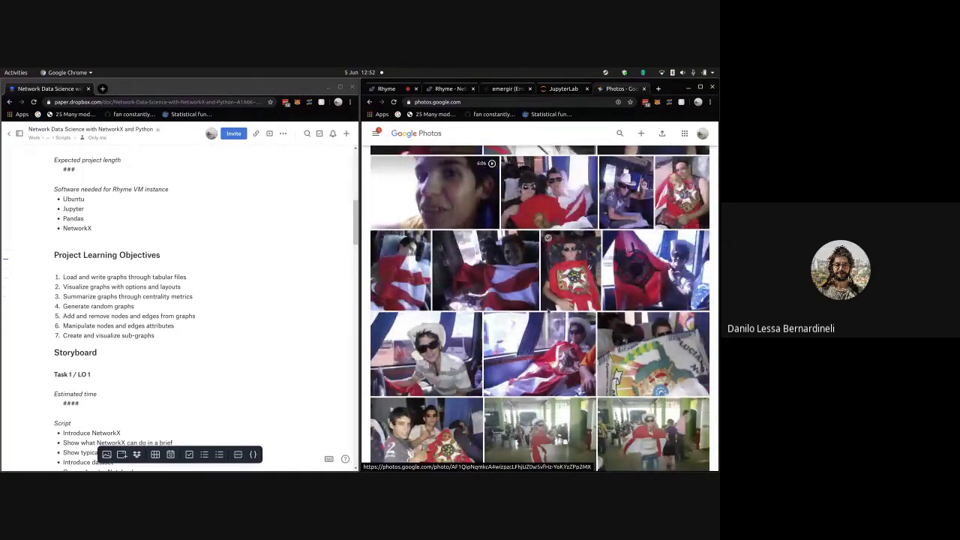
scroll(547, 309, up, 2)
scroll(530, 345, down, 2)
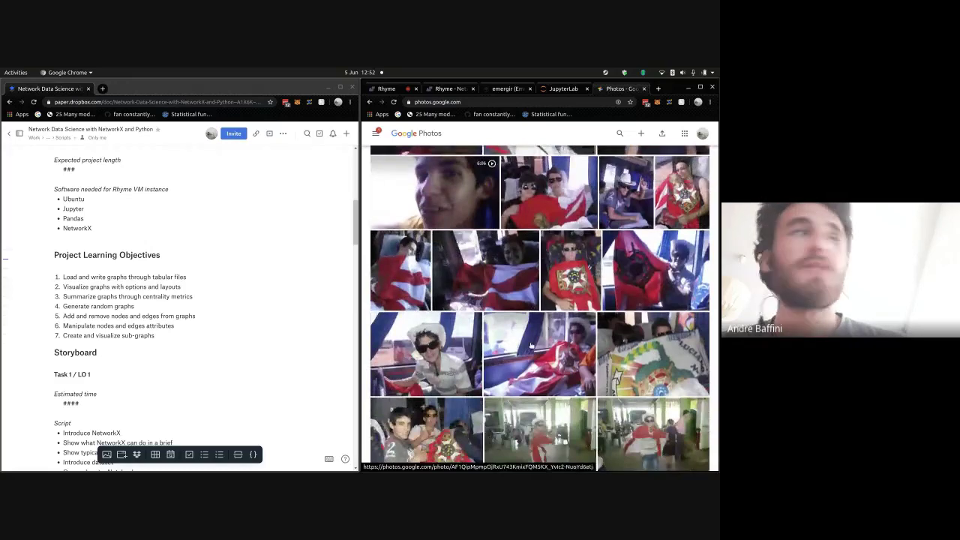
scroll(531, 345, up, 1)
scroll(510, 348, down, 4)
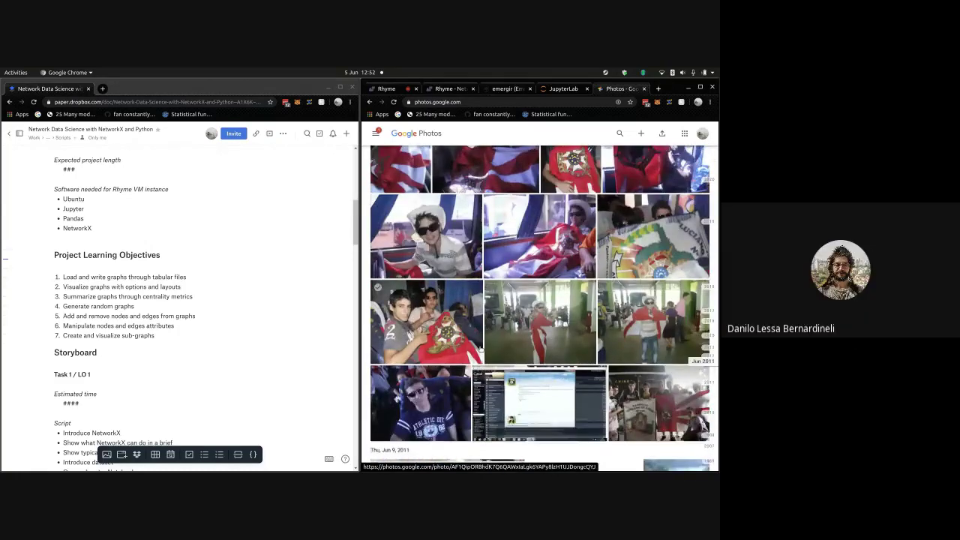
scroll(481, 351, up, 1)
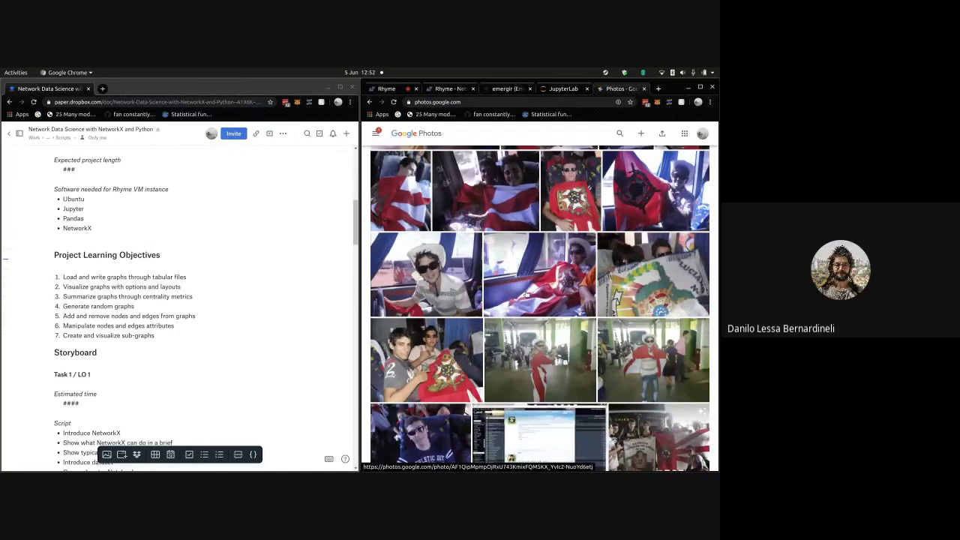
scroll(526, 294, up, 1)
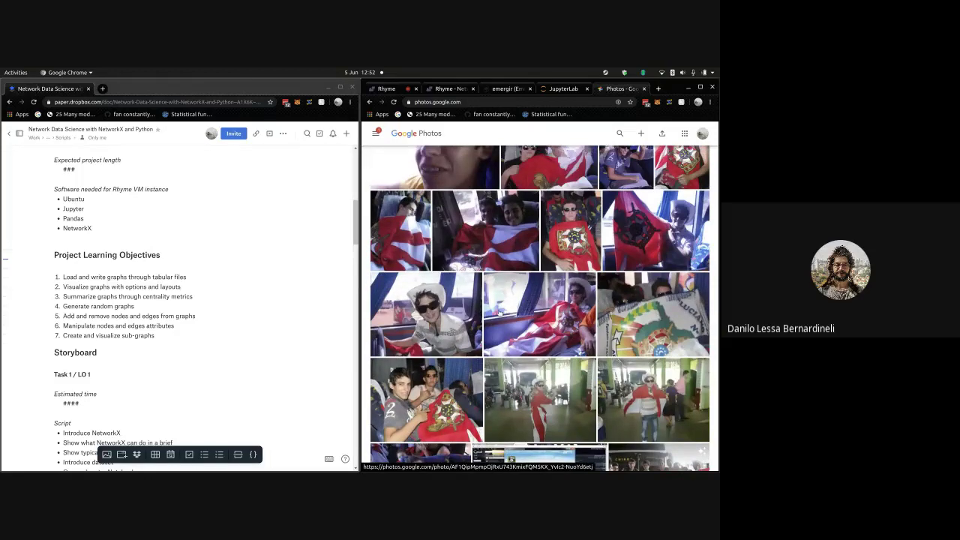
- Open a bus flag photo full size and step through the next two photos before closing
click(509, 313)
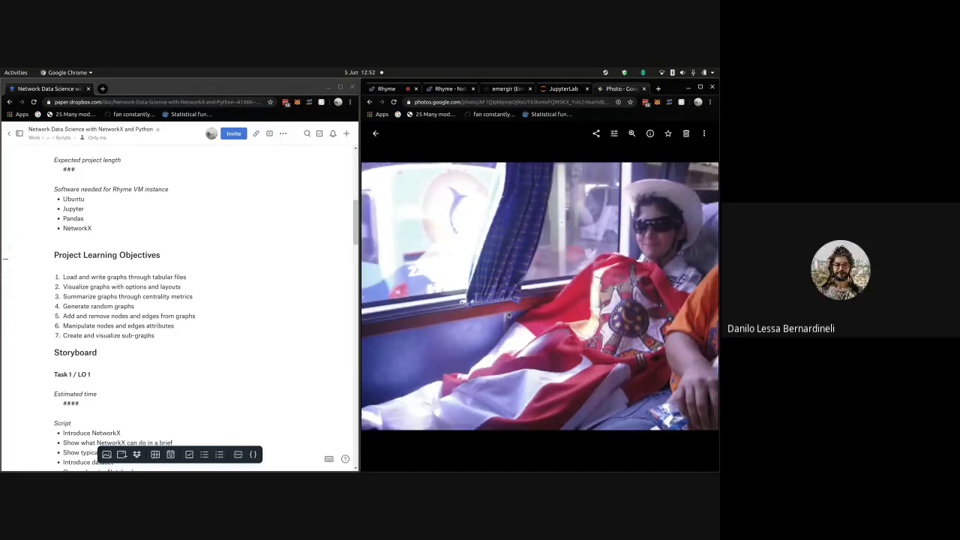
key(Right)
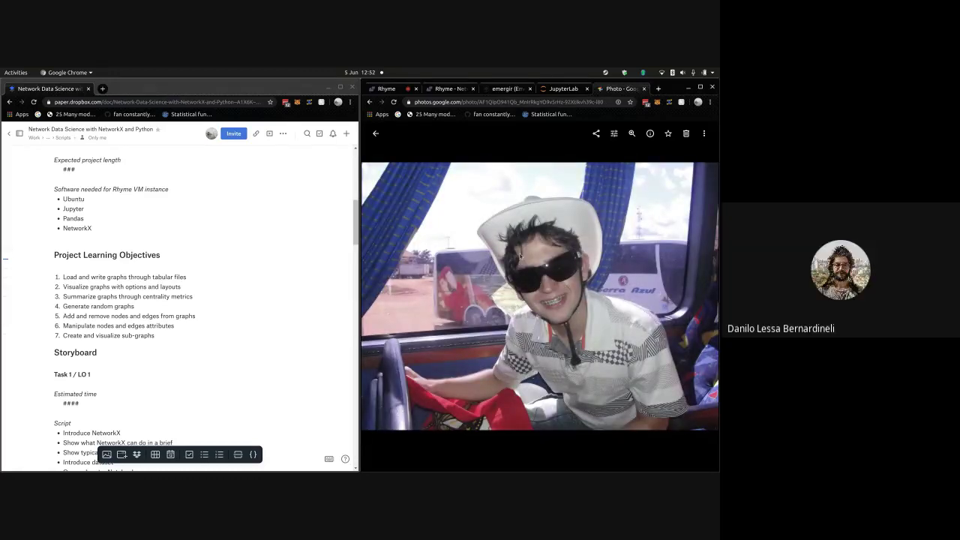
key(Right)
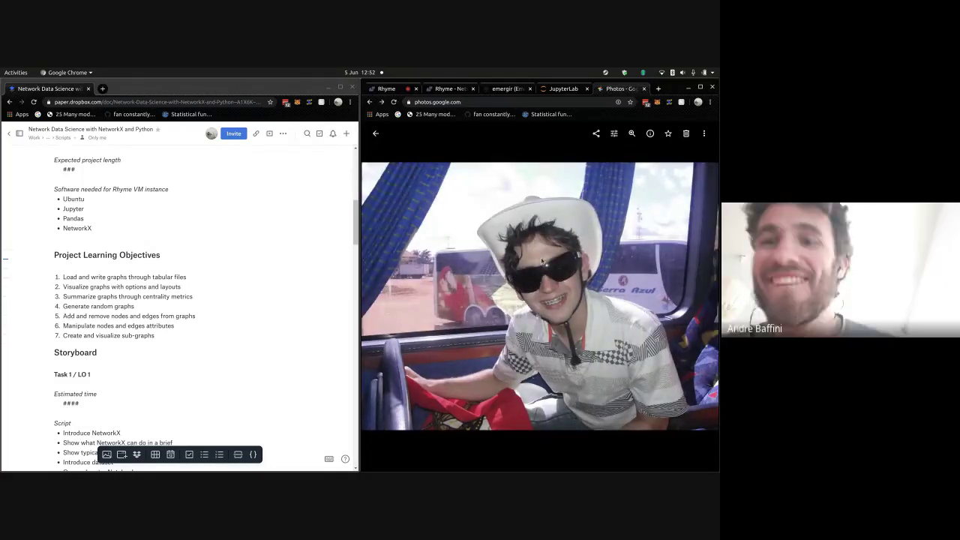
key(Escape)
- Scroll further into June 2011 to the street photos of people draped in flags
scroll(551, 264, up, 3)
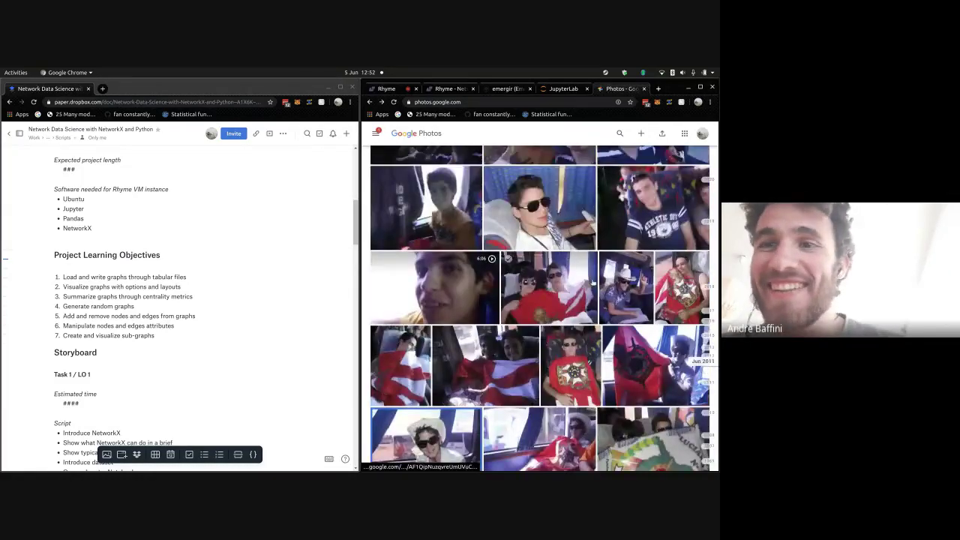
scroll(615, 321, up, 10)
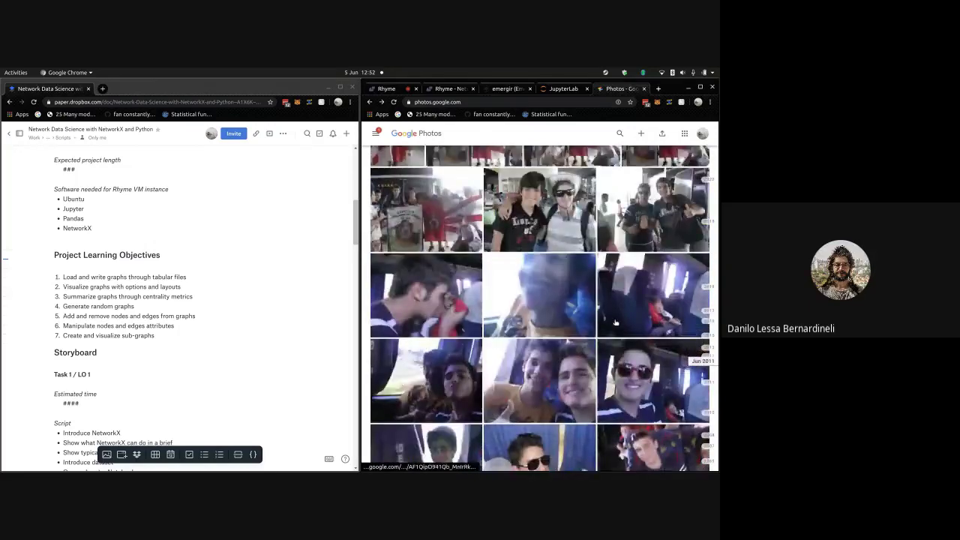
scroll(614, 323, up, 6)
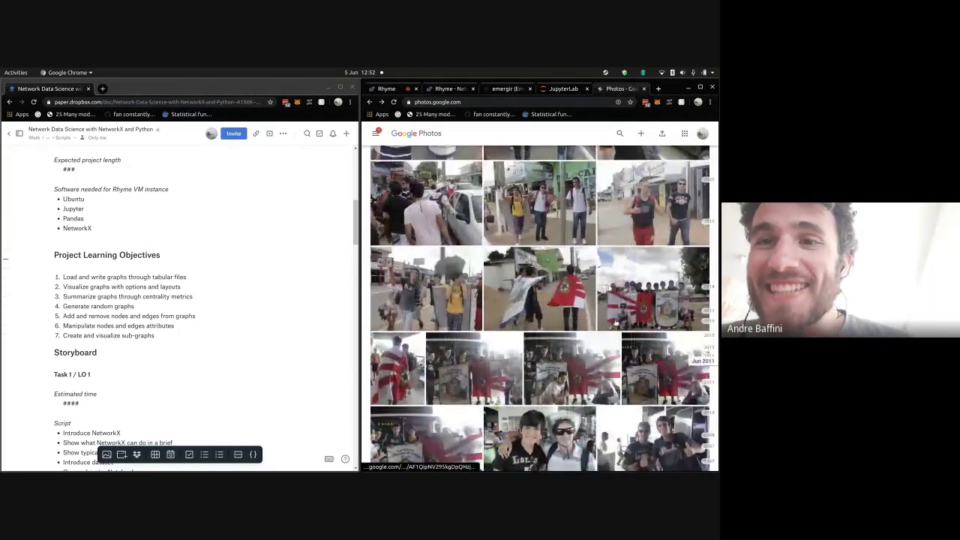
scroll(560, 296, up, 8)
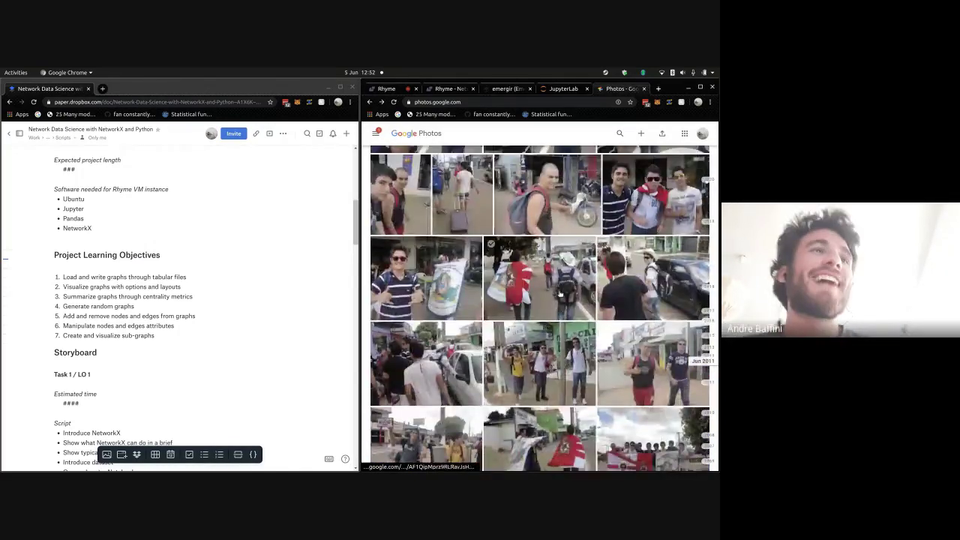
scroll(560, 296, up, 5)
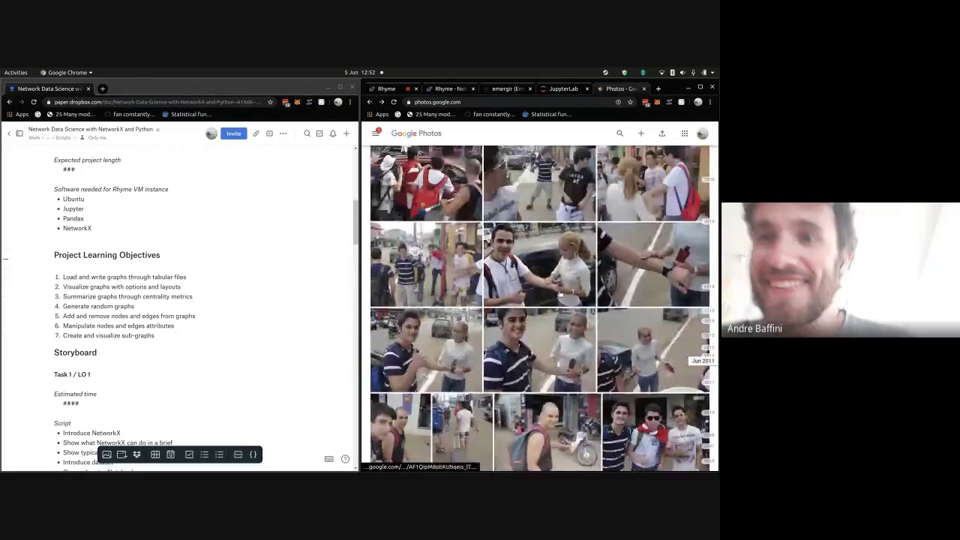
scroll(560, 295, up, 5)
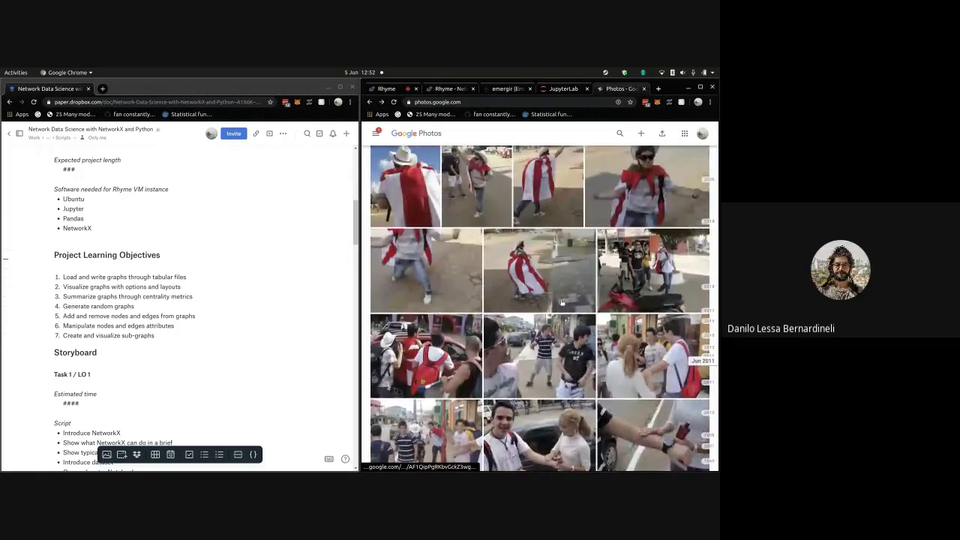
- Open a flag-cape street photo full size and browse the next two photos before closing
click(505, 235)
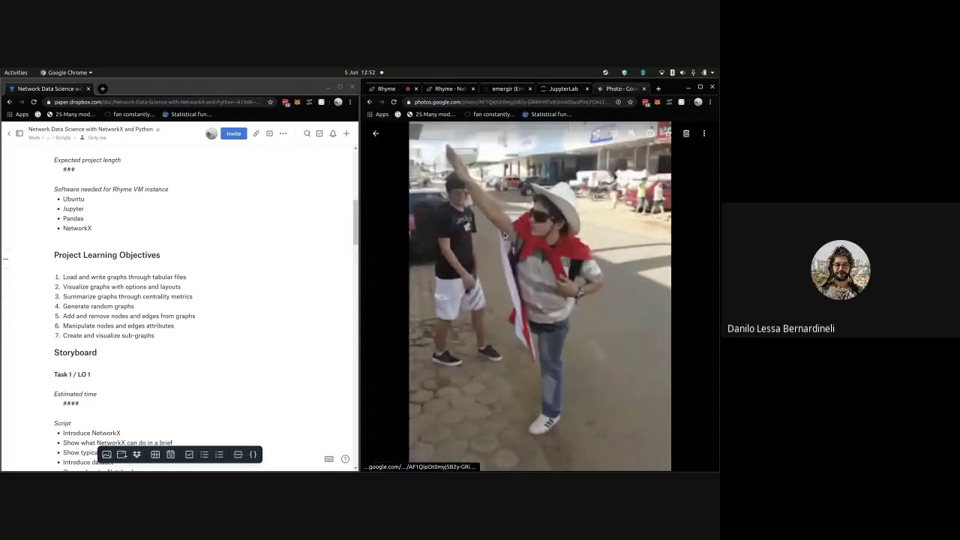
key(Right)
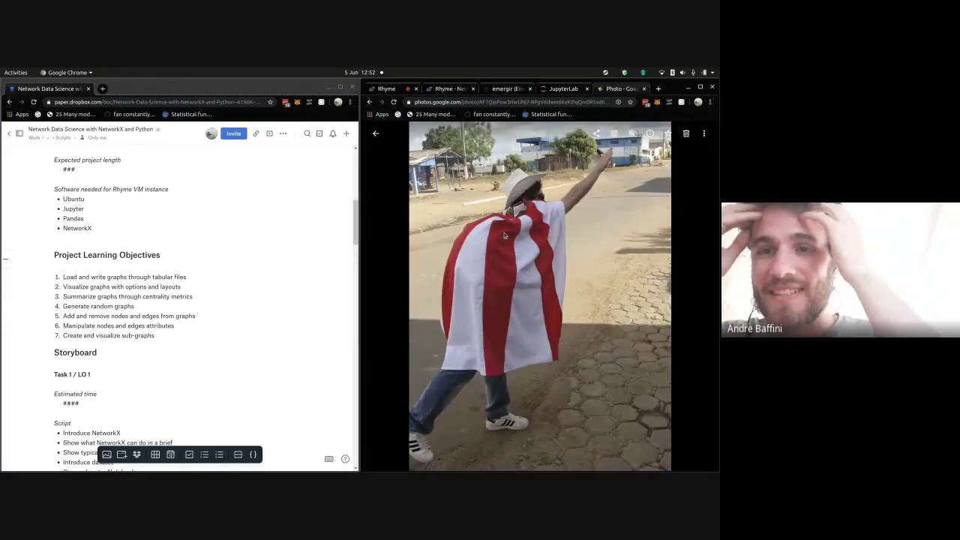
key(Right)
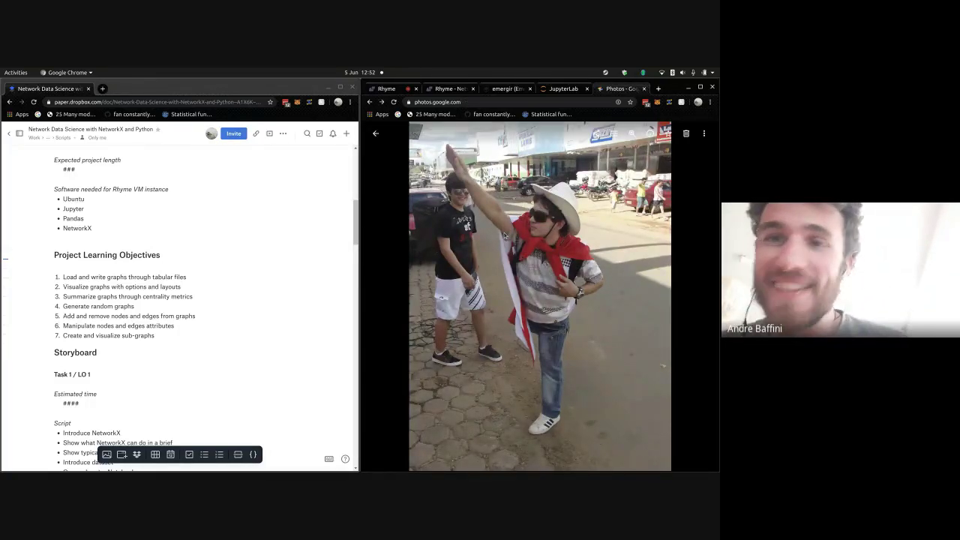
key(Escape)
- Scroll on to Fri, Jun 17, 2011, with yellow web-page screenshots and a helmeted child
scroll(504, 236, down, 5)
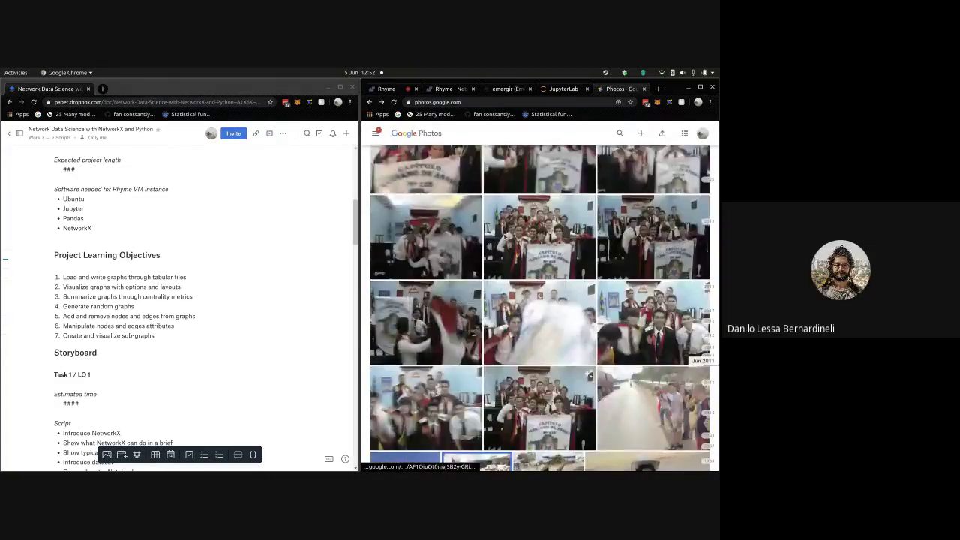
scroll(518, 238, up, 1)
scroll(527, 240, up, 5)
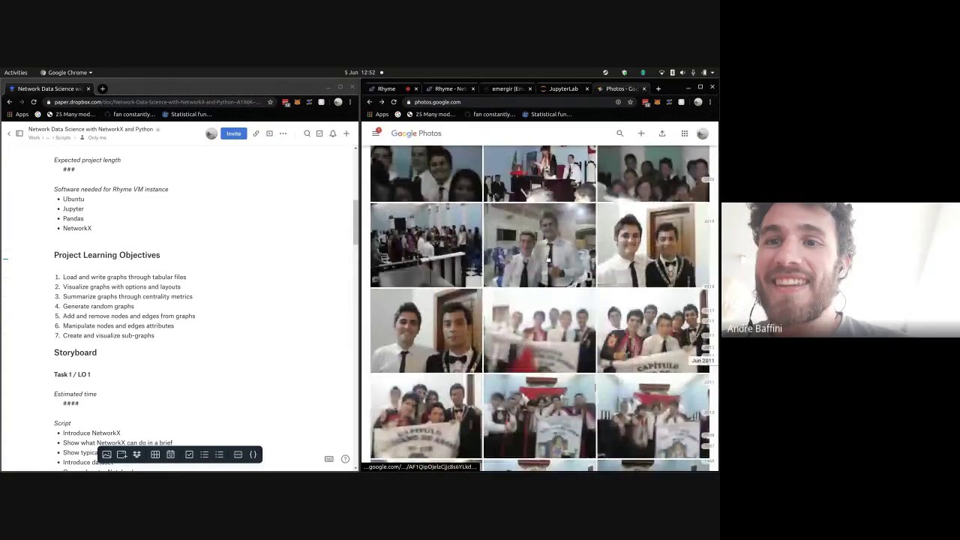
scroll(547, 259, up, 5)
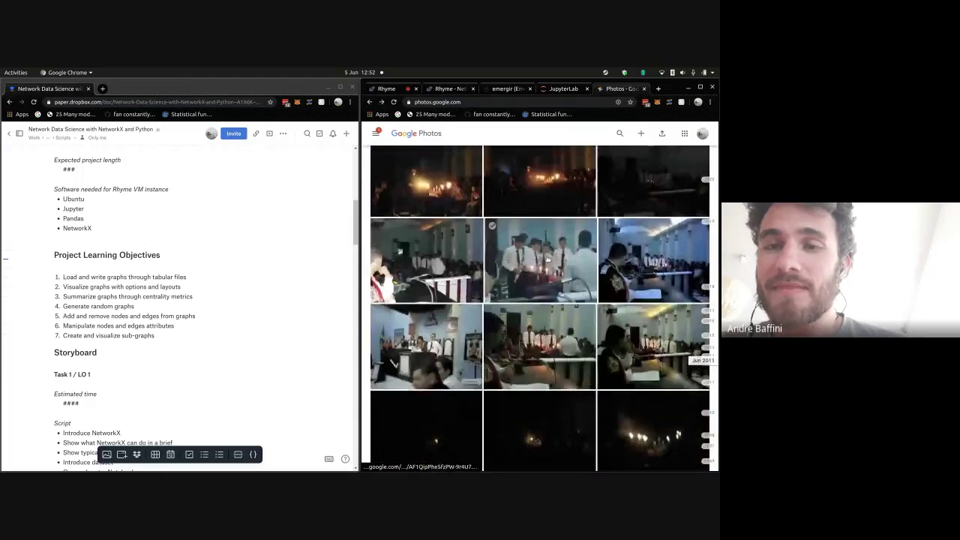
scroll(546, 260, up, 3)
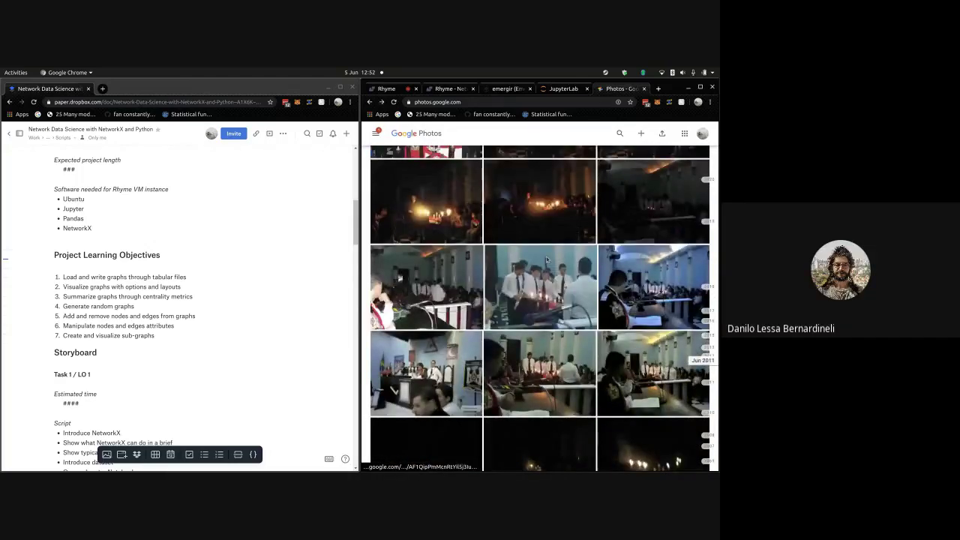
scroll(547, 259, up, 10)
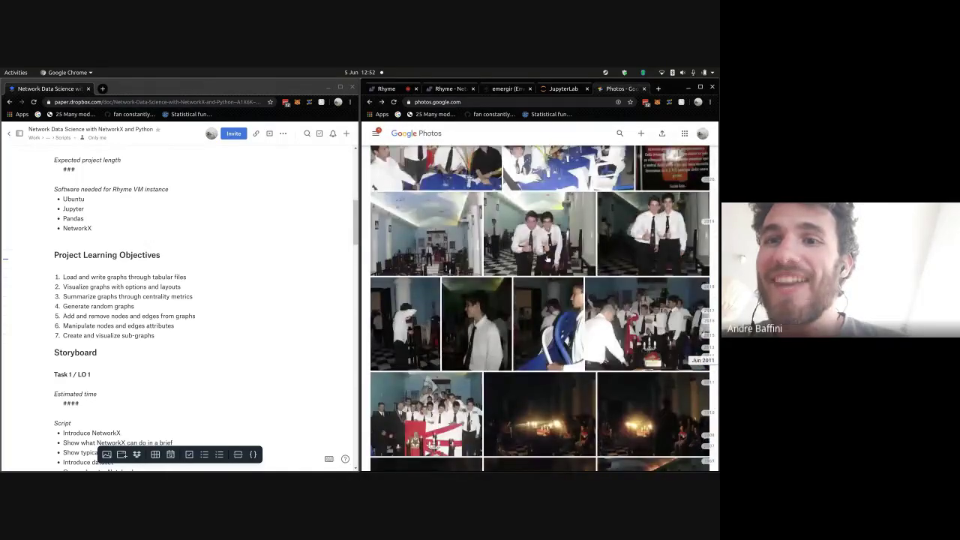
scroll(547, 259, up, 10)
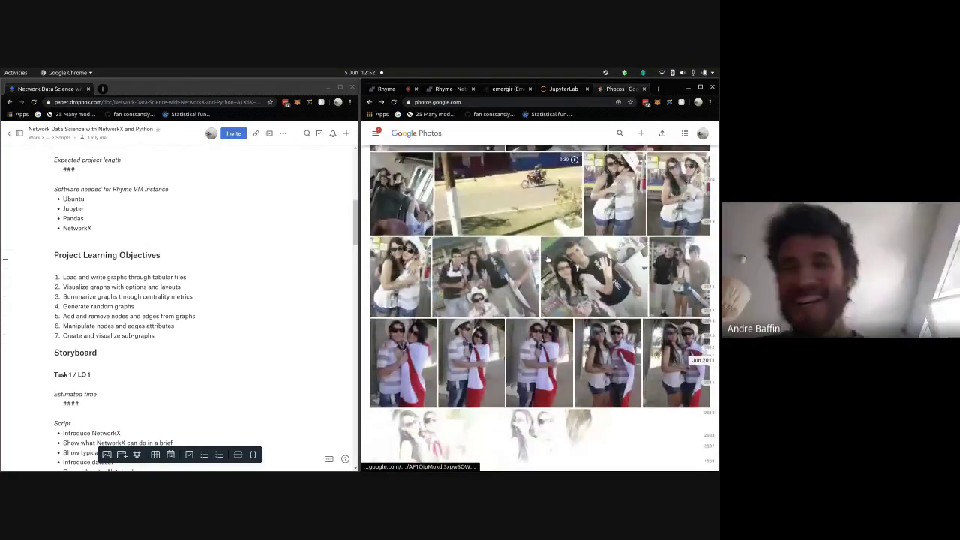
scroll(547, 259, up, 3)
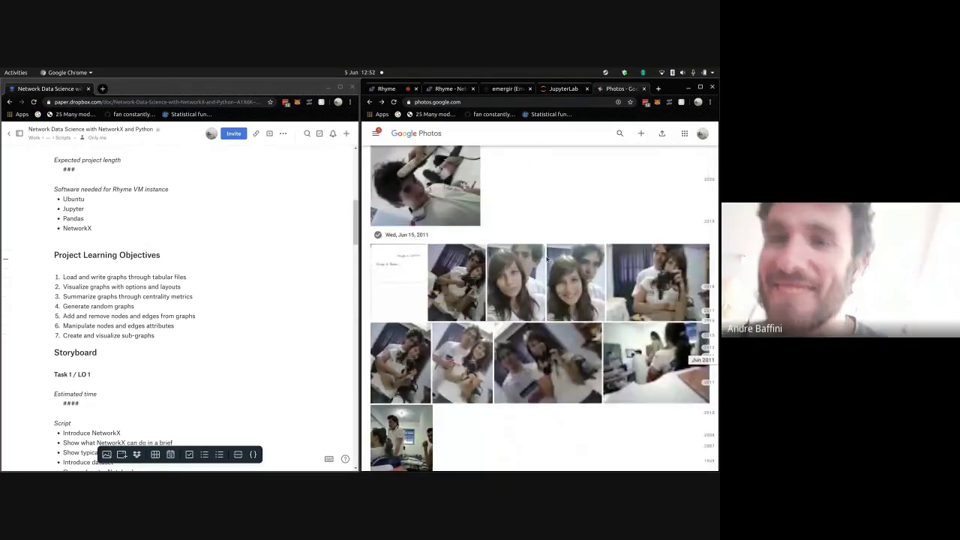
scroll(547, 260, up, 10)
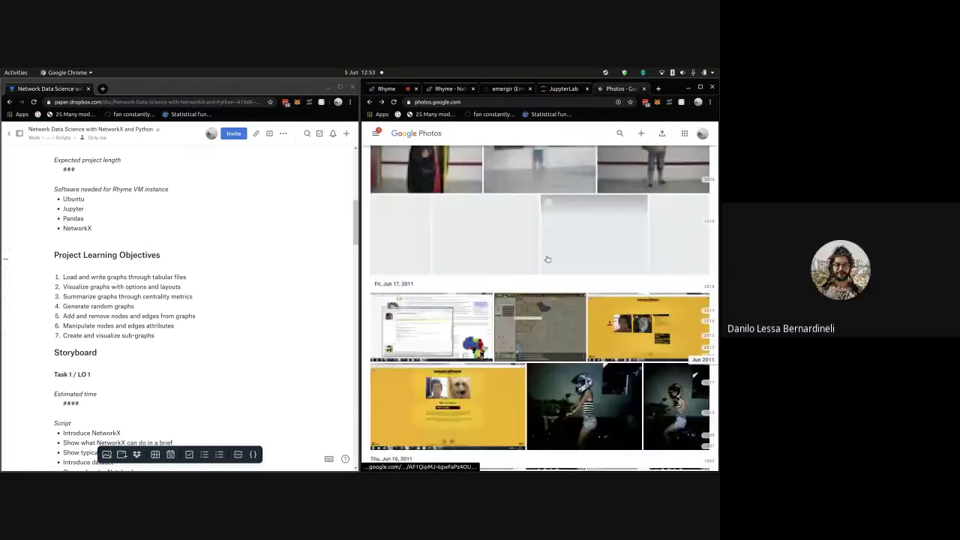
scroll(547, 260, up, 10)
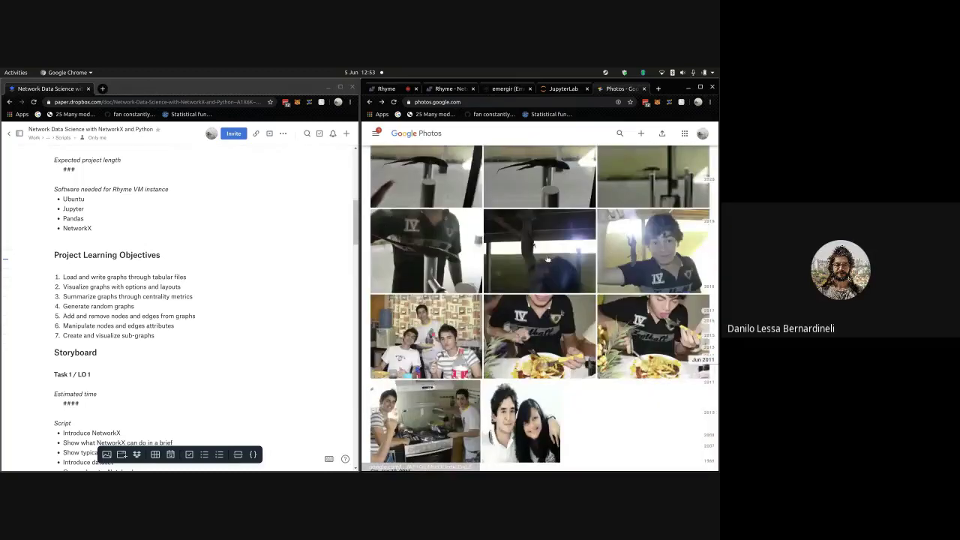
- Glance at the meal photo and the photo of the person resting, full size
click(568, 349)
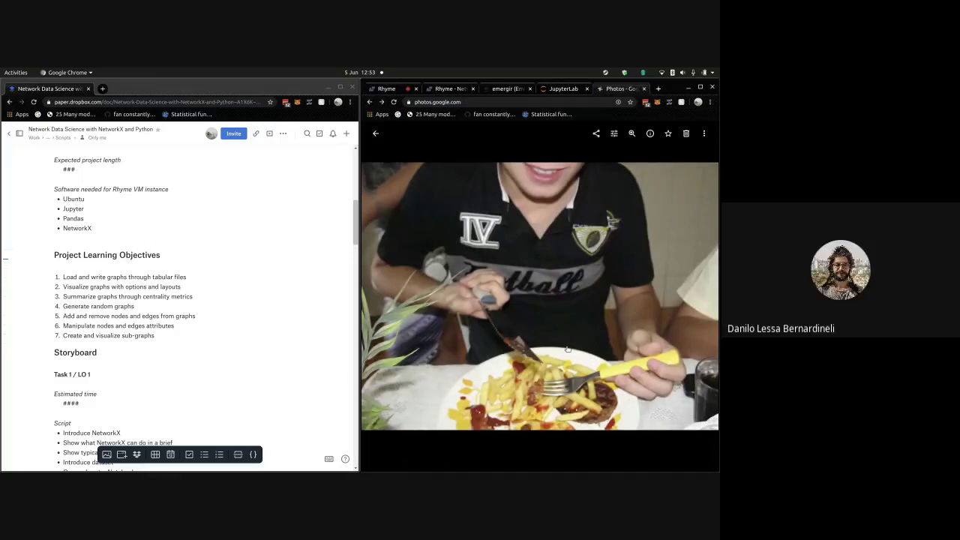
key(Escape)
scroll(567, 350, down, 3)
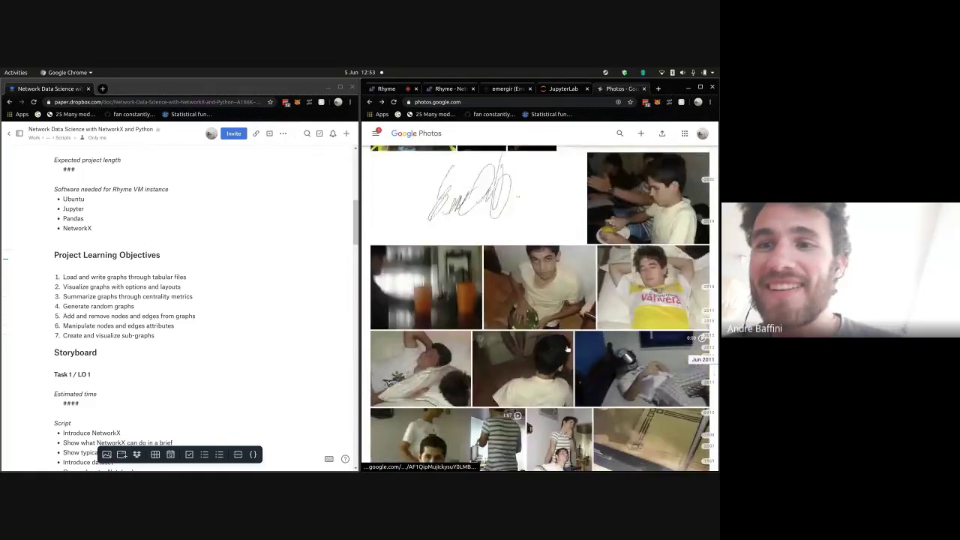
scroll(568, 350, up, 3)
scroll(567, 350, down, 1)
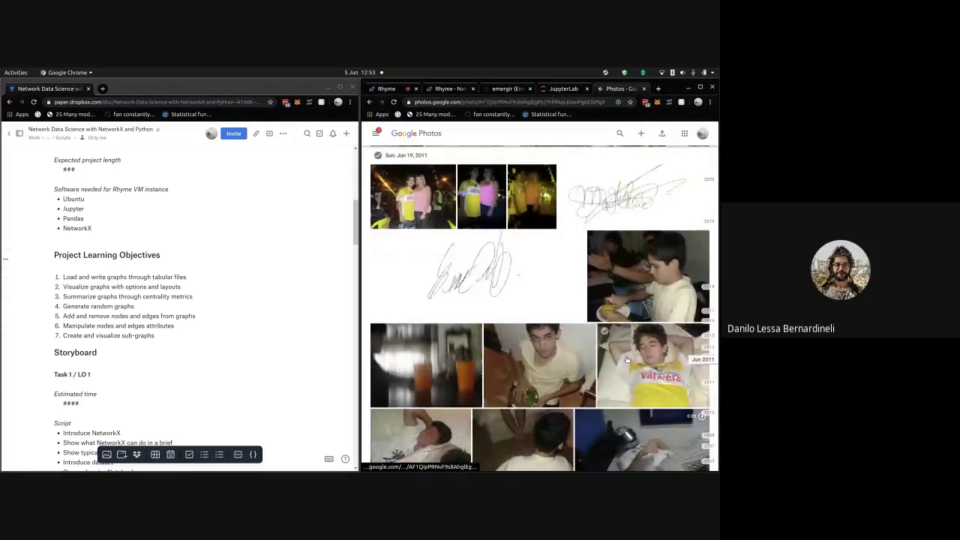
click(626, 360)
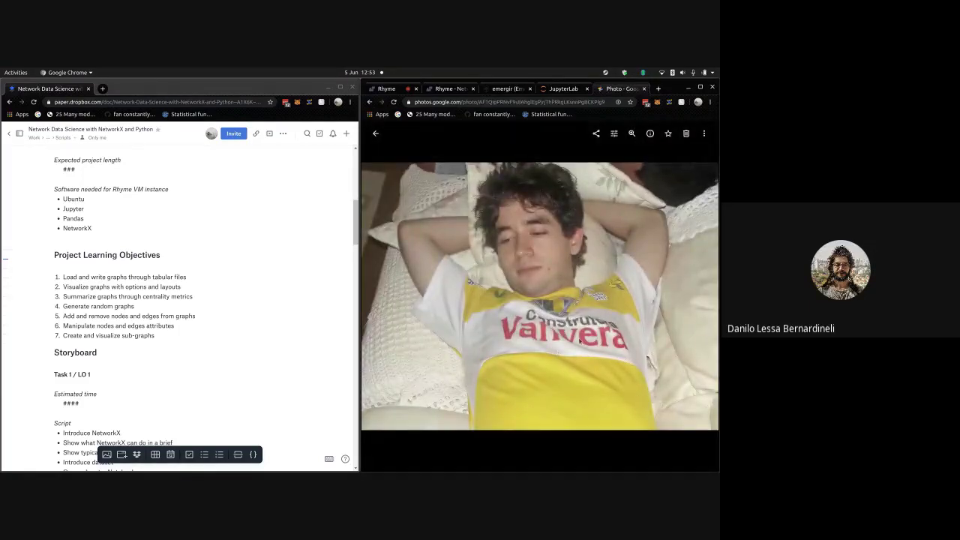
key(Escape)
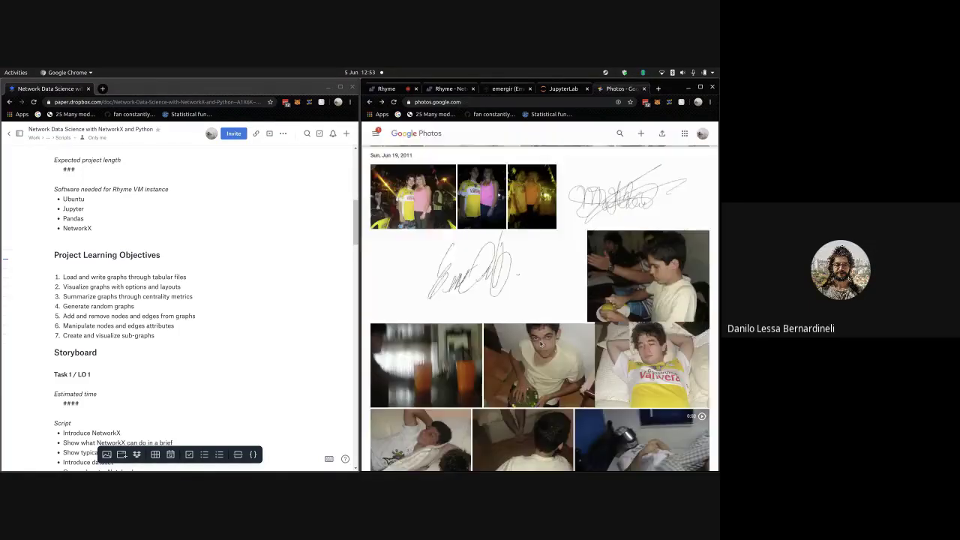
- Open the third motorcycle photo from Fri, Jun 24, 2011 full size
scroll(541, 343, up, 3)
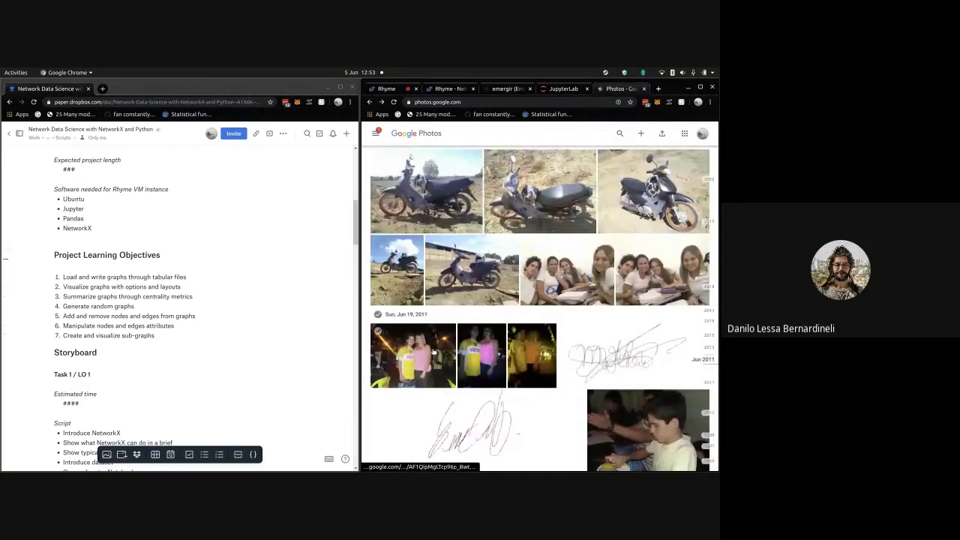
scroll(433, 352, up, 5)
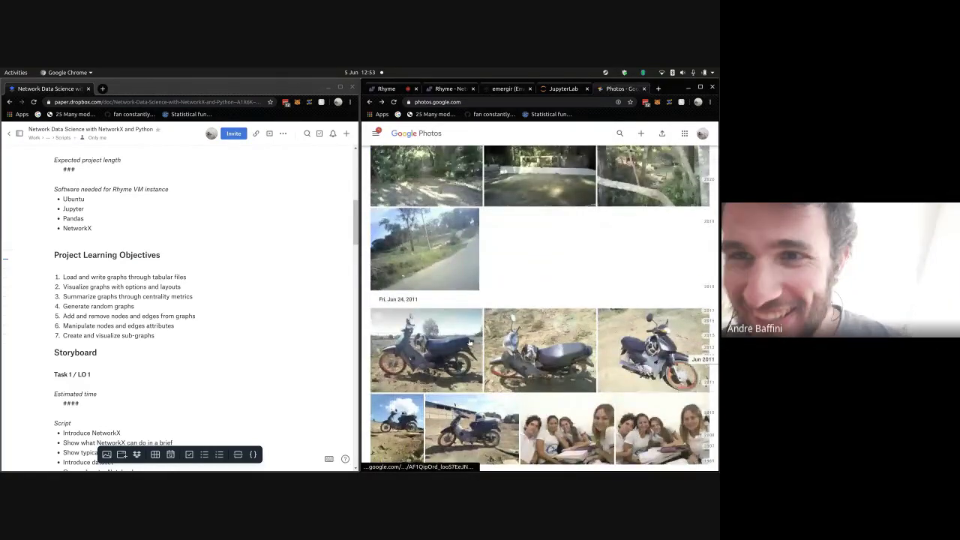
scroll(471, 347, down, 2)
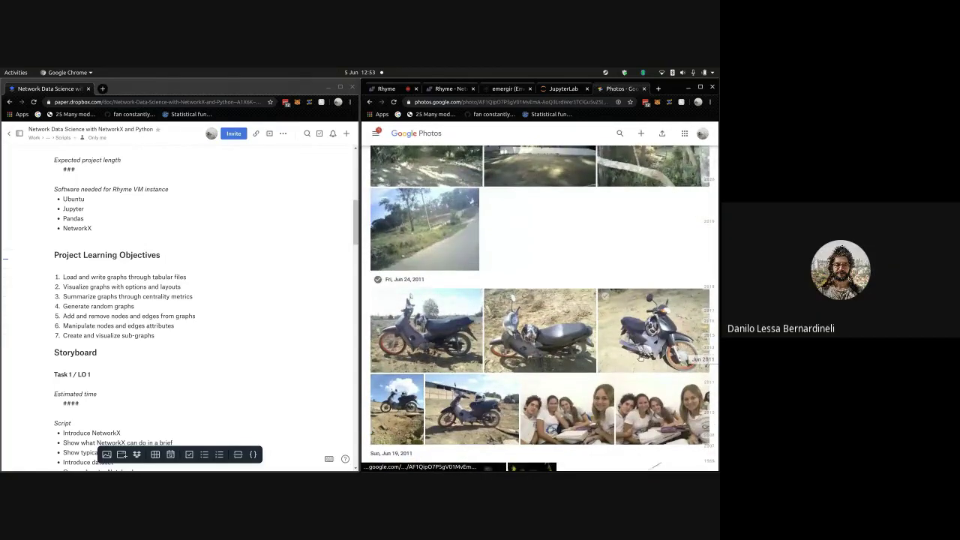
click(640, 359)
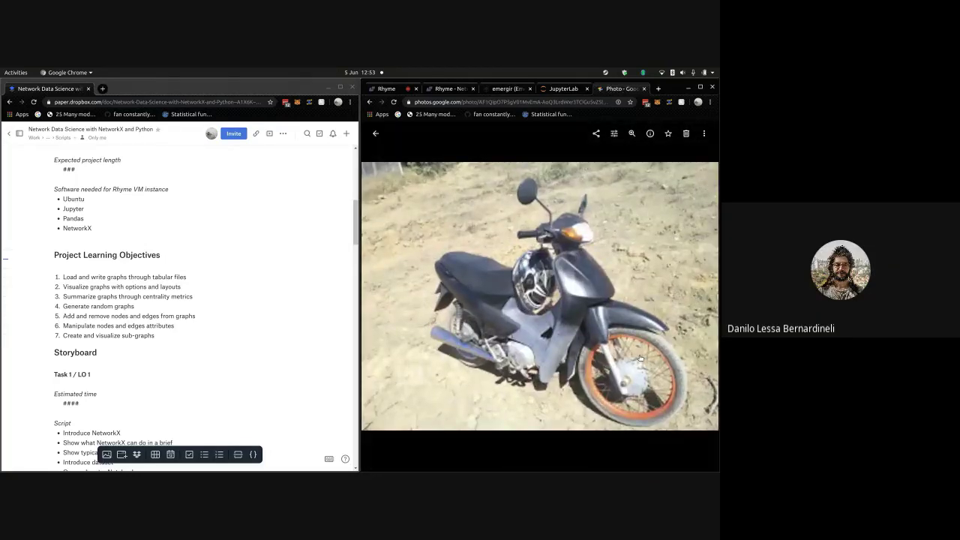
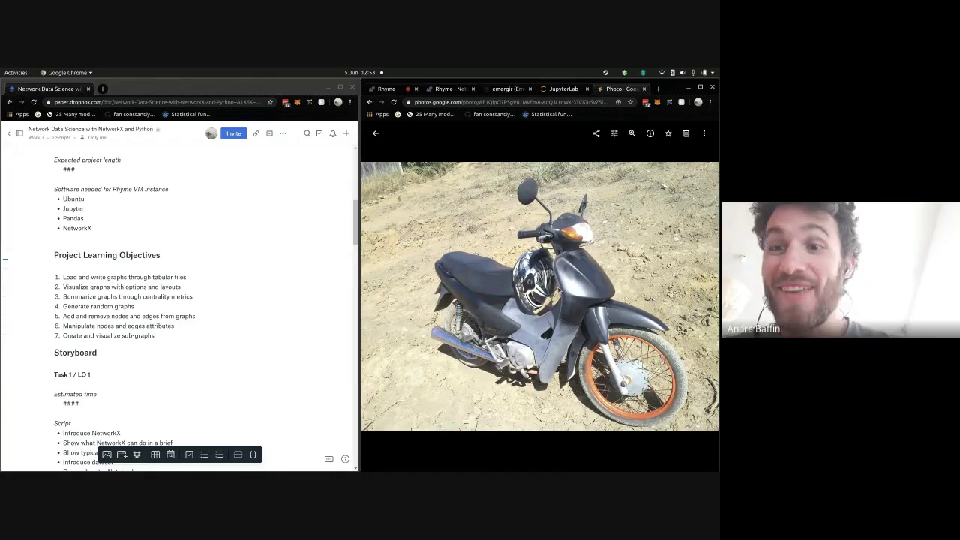
- View the next two Jun 24, 2011 motorcycle photos, then close the viewer back to the grid
key(Right)
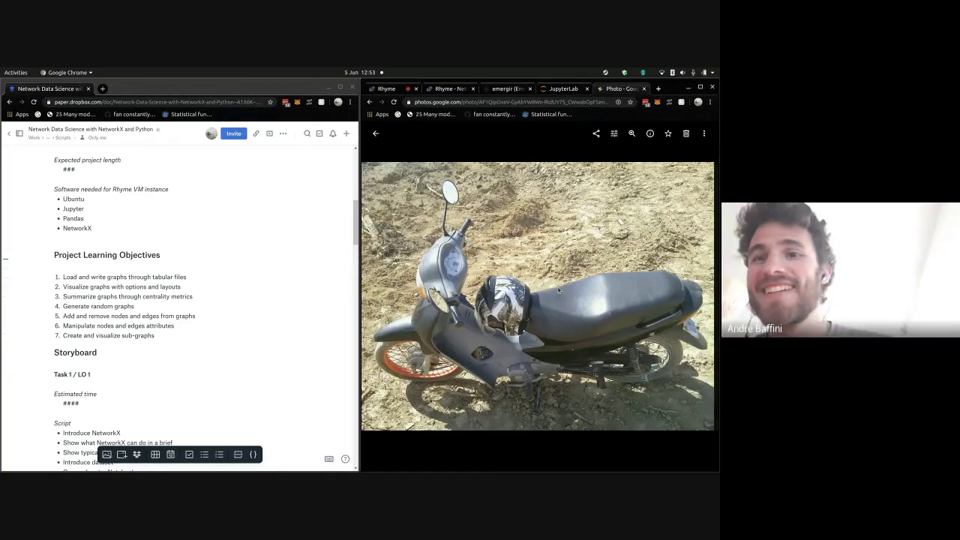
key(Right)
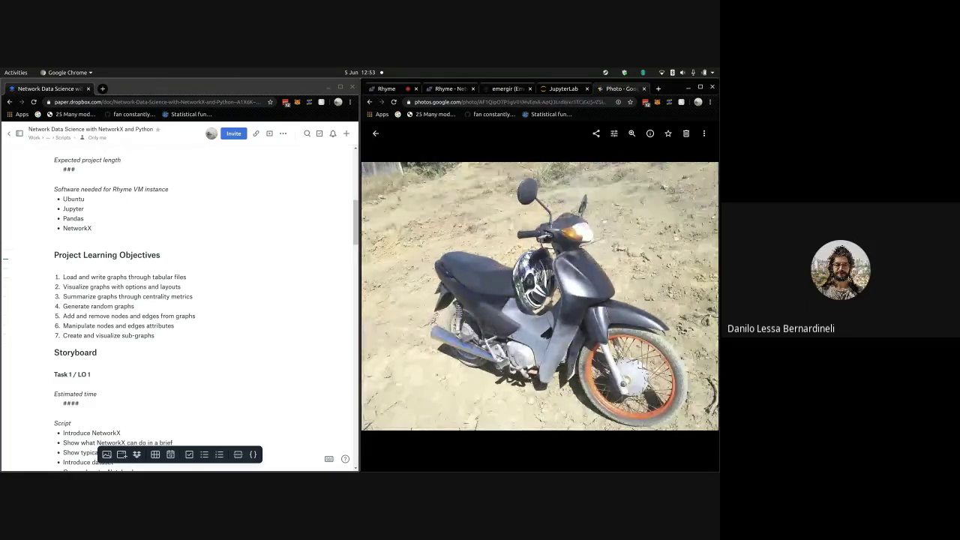
key(Escape)
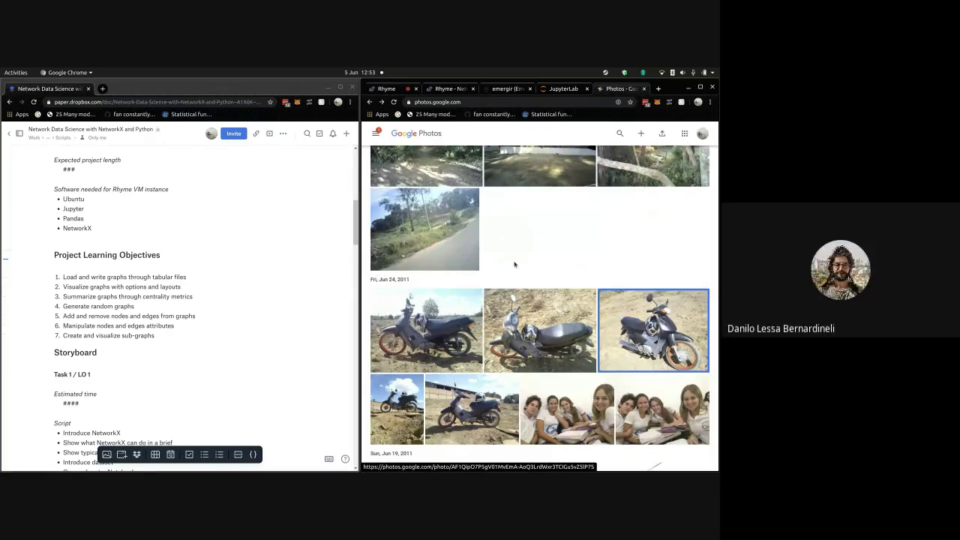
- Open the first Tue, Jun 28, 2011 red bicycle photo, view the next one, then return to the grid
scroll(525, 281, up, 1)
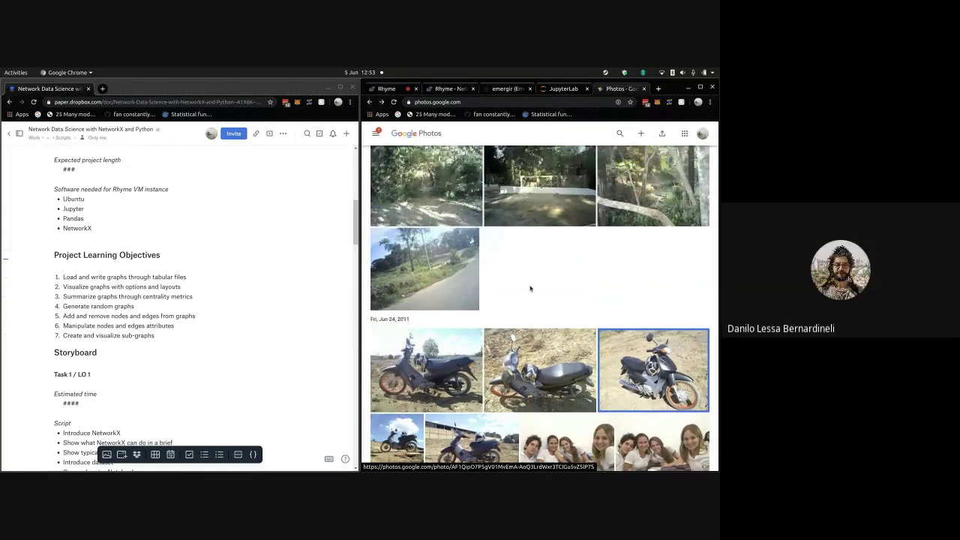
scroll(529, 287, up, 5)
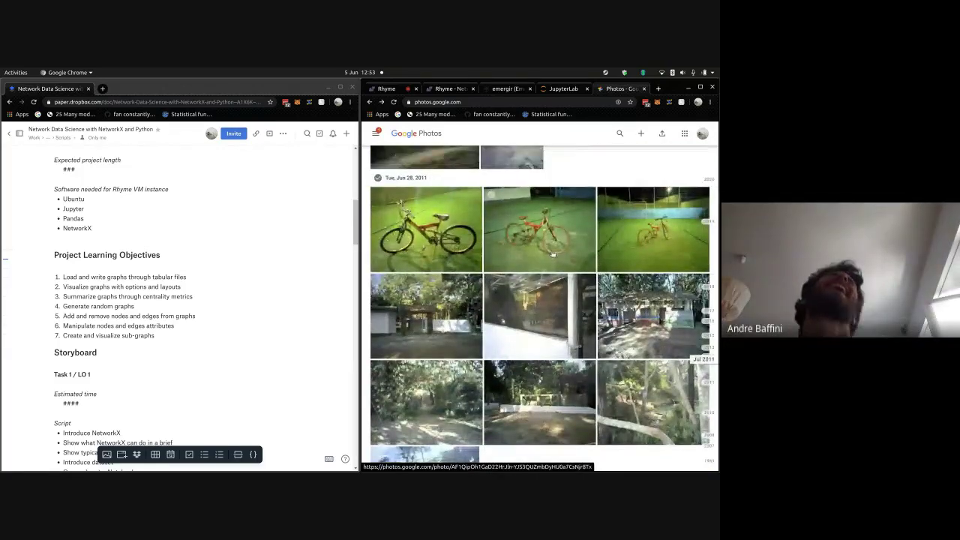
scroll(544, 270, down, 2)
scroll(552, 255, up, 3)
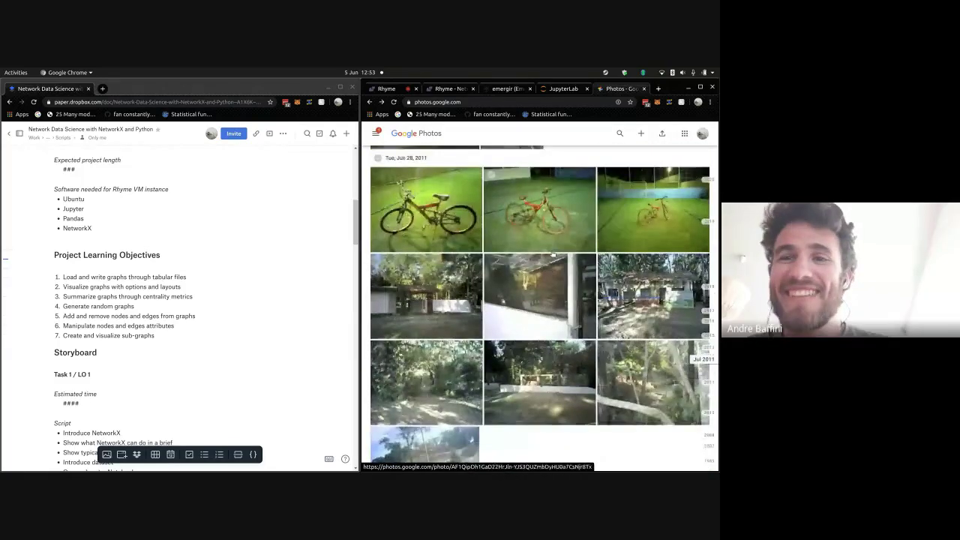
click(465, 266)
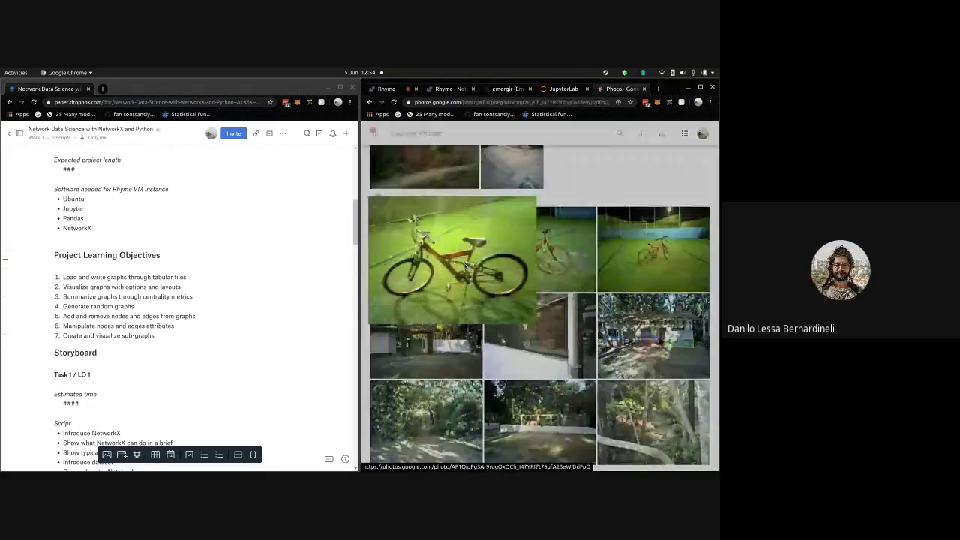
key(Right)
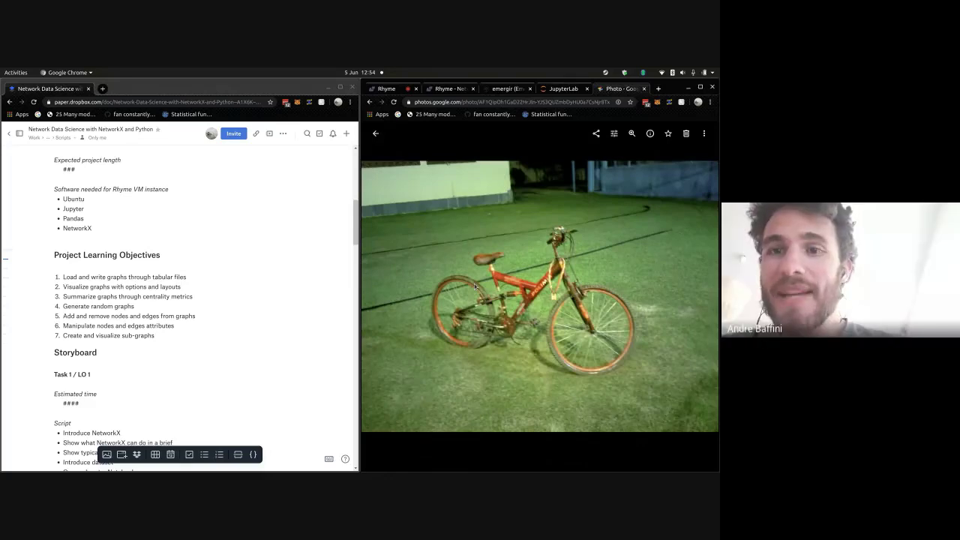
key(Escape)
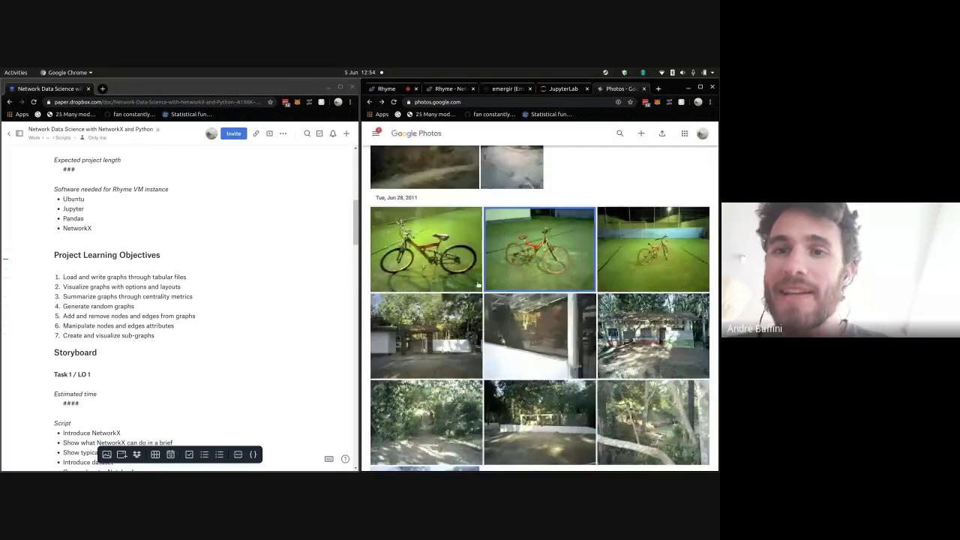
- Scroll the grid past the July 2011 soccer photos to the bus and group shots
scroll(477, 284, up, 10)
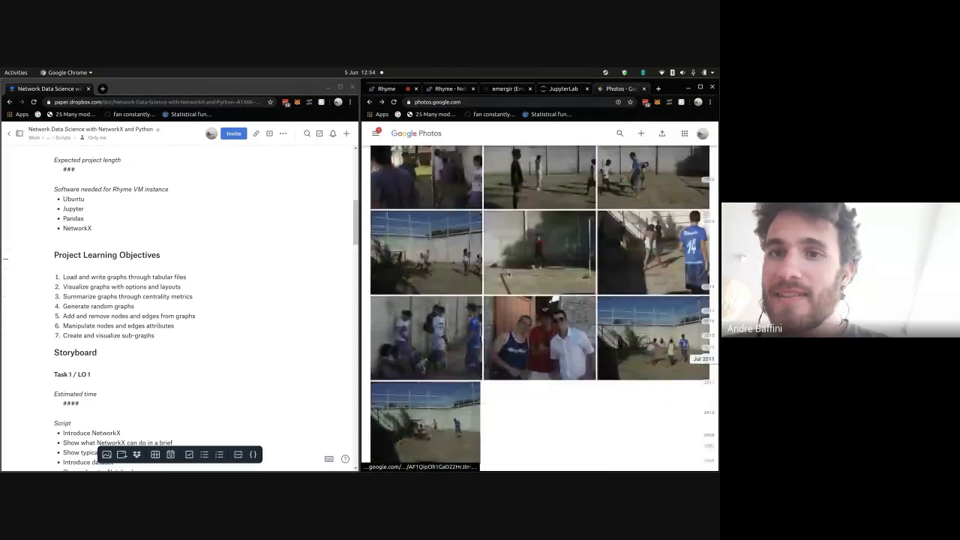
scroll(508, 274, up, 10)
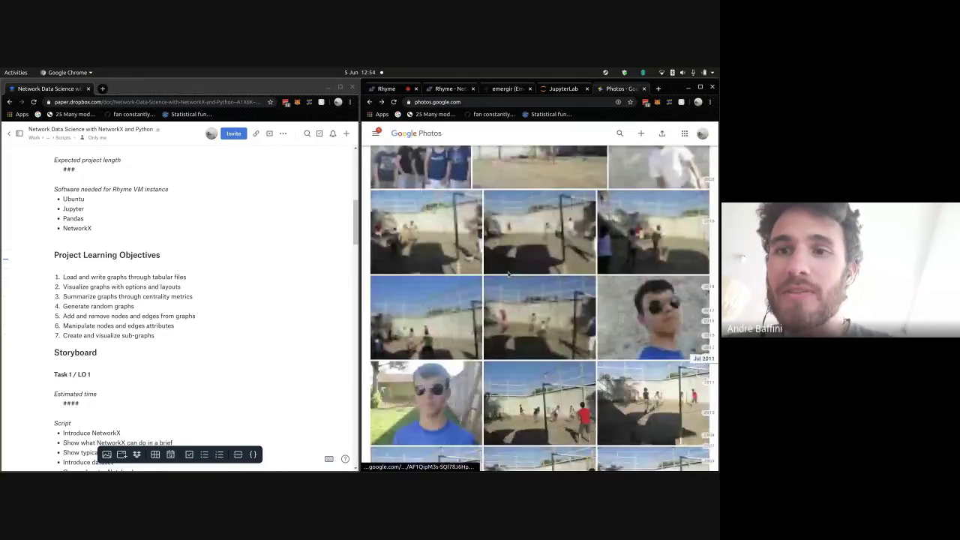
scroll(508, 274, up, 10)
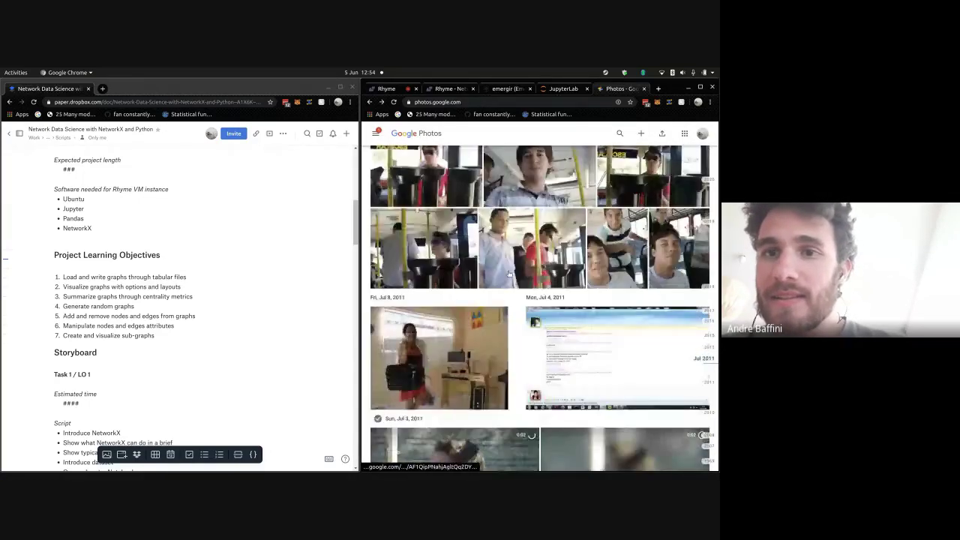
scroll(540, 268, down, 1)
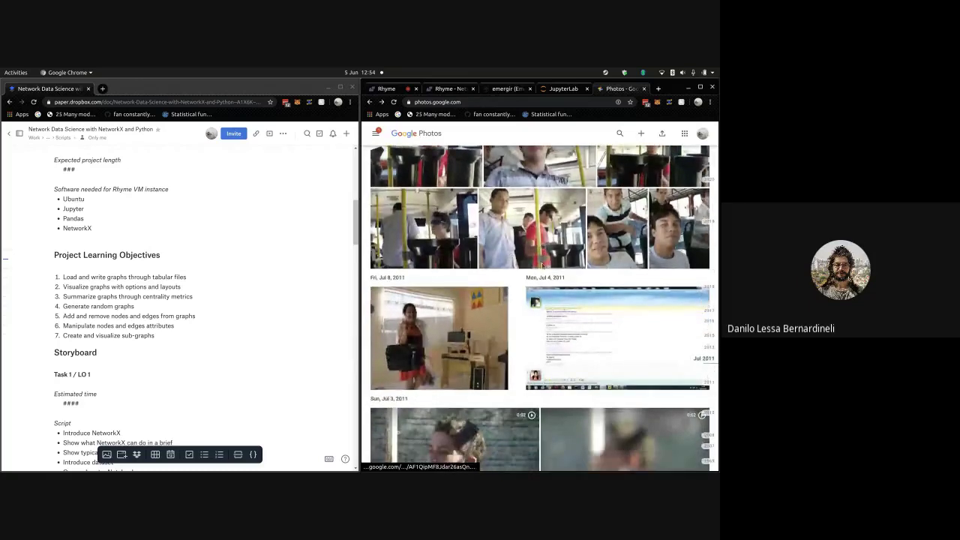
scroll(542, 265, down, 1)
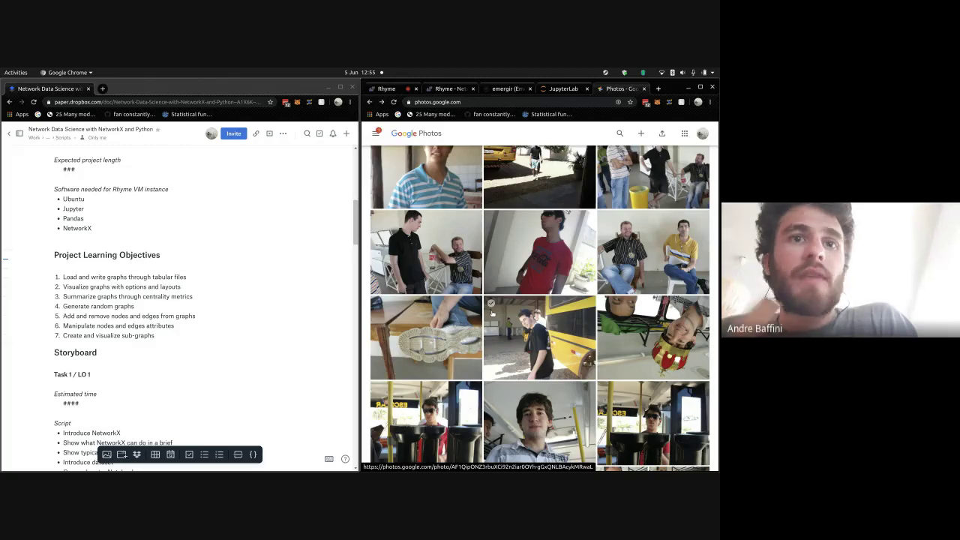
- Scroll past the selfies and Sat, Jul 9, 2011 groups to the Jul 10–13 computer-shop photos
scroll(525, 300, up, 3)
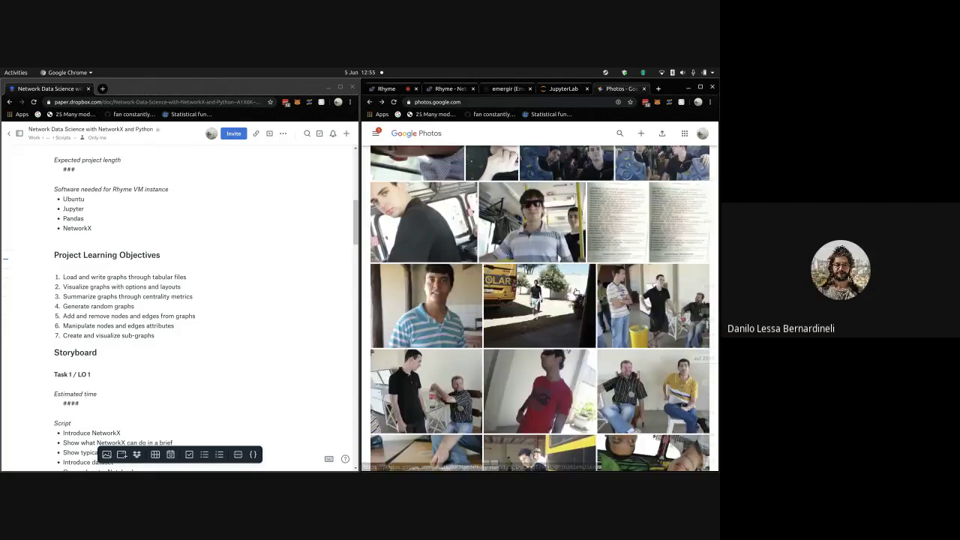
scroll(575, 292, up, 2)
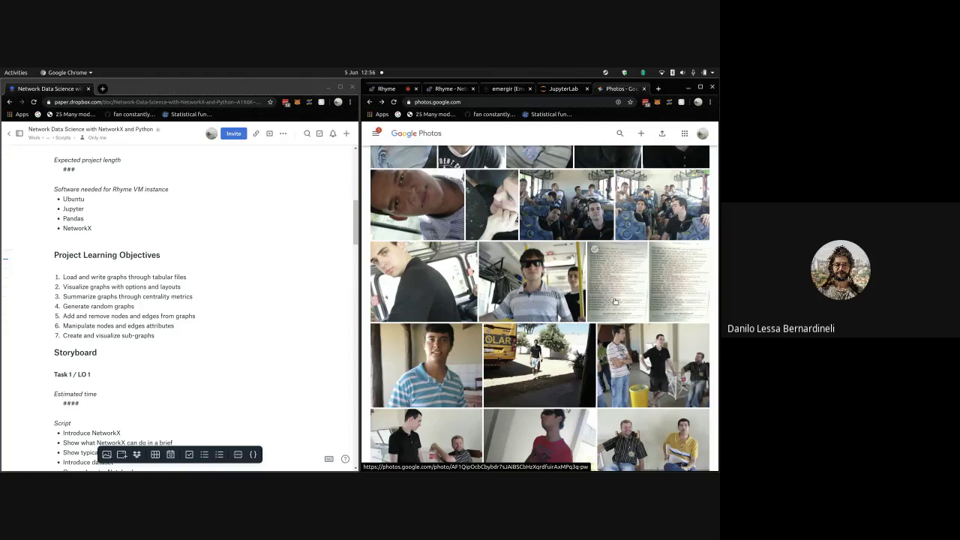
scroll(614, 301, up, 2)
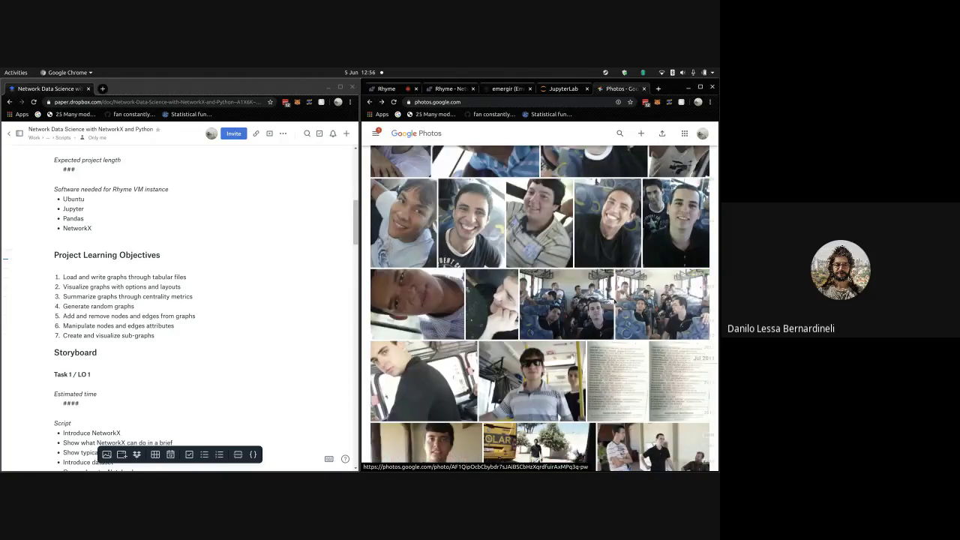
scroll(615, 301, up, 2)
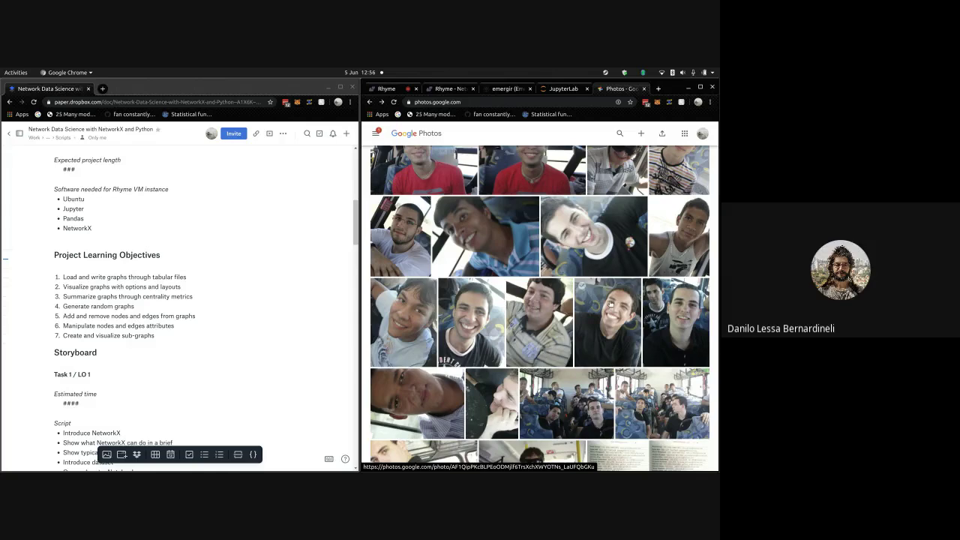
scroll(540, 307, up, 3)
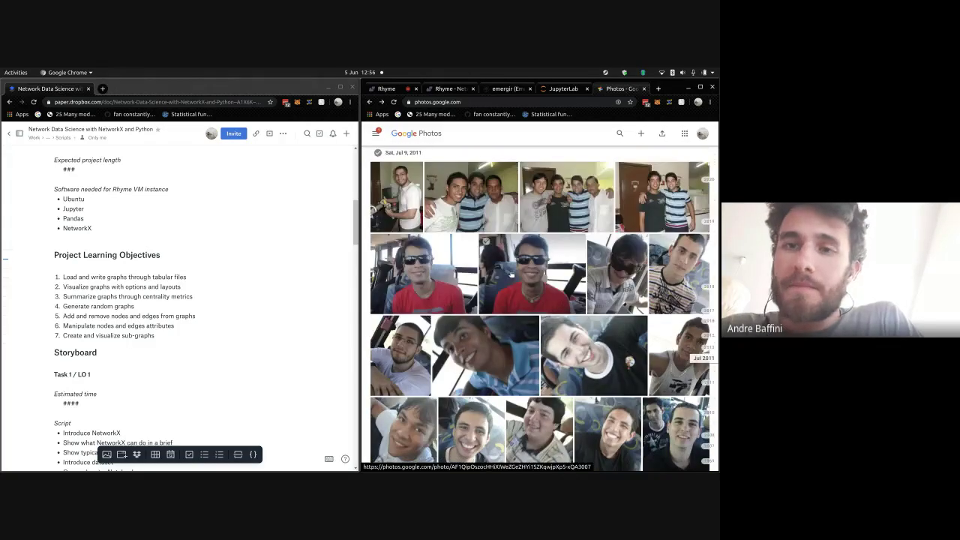
scroll(540, 307, up, 3)
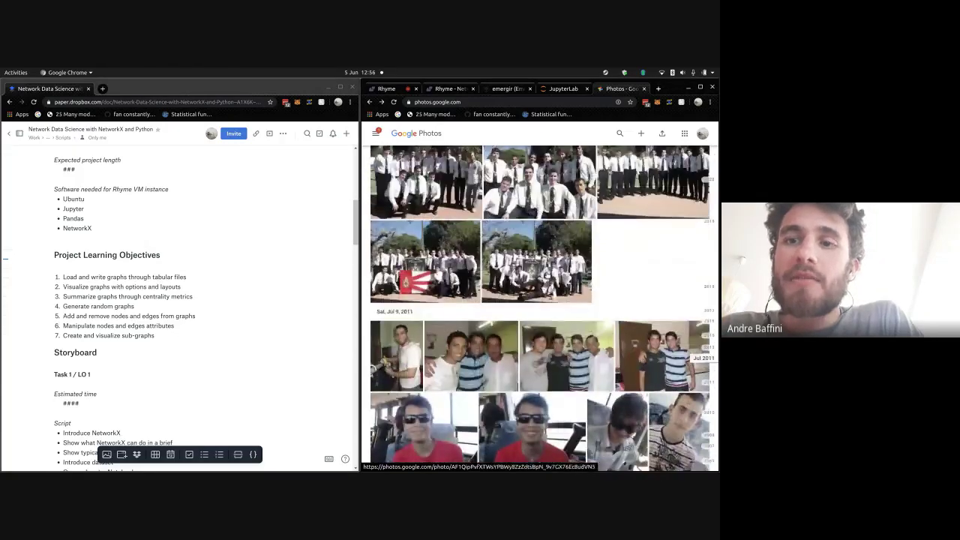
scroll(540, 308, up, 6)
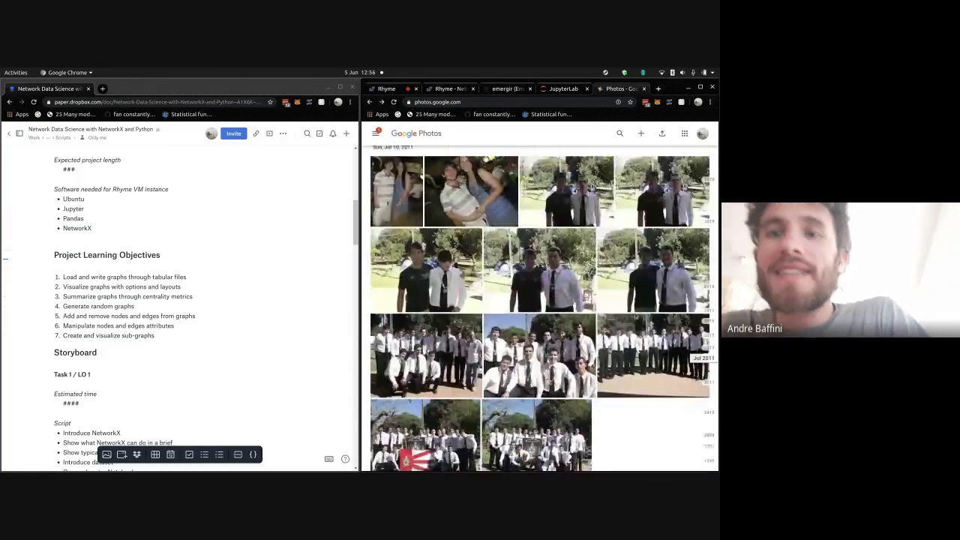
scroll(540, 307, up, 3)
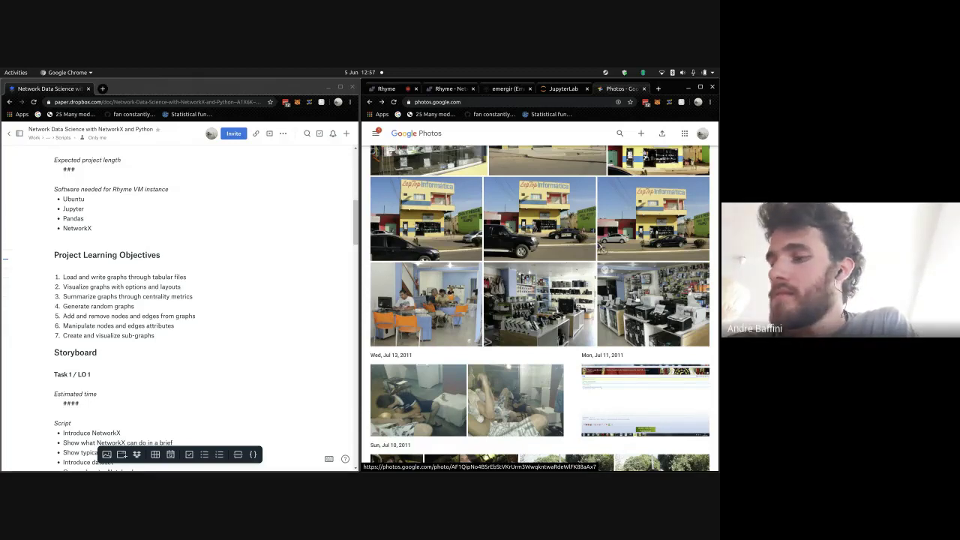
- Scroll past the Jul 15–16 graduation photos to the Jul 23–24, 2011 night fair shots
scroll(635, 297, up, 1)
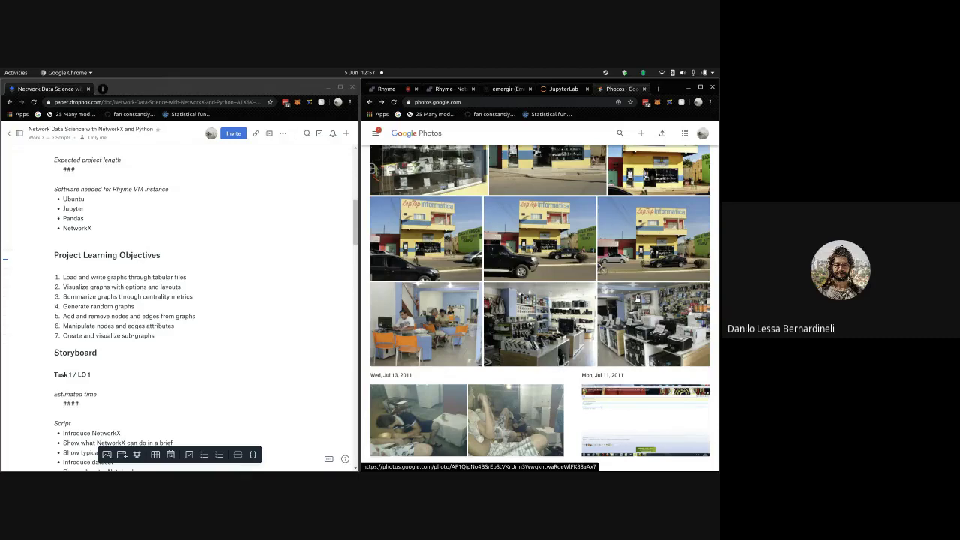
scroll(636, 298, up, 6)
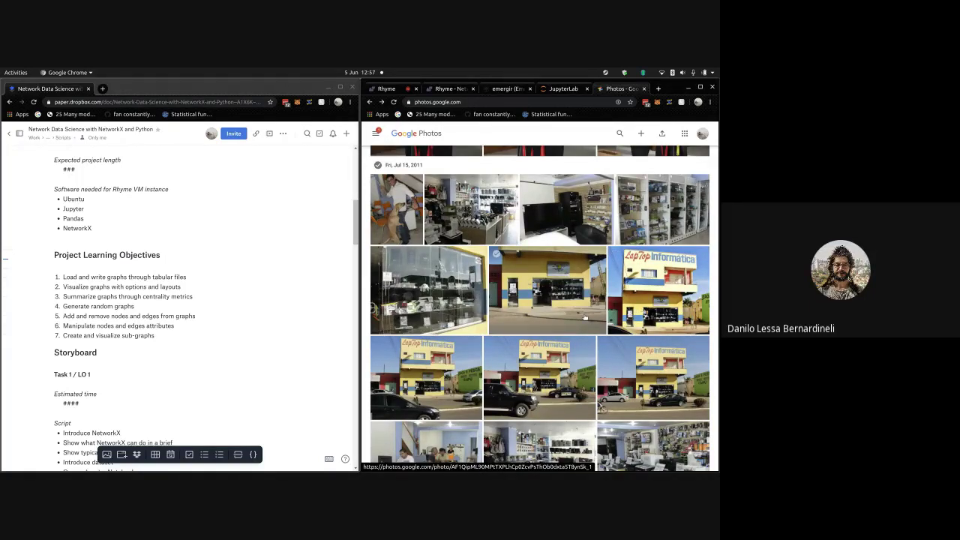
scroll(584, 318, up, 2)
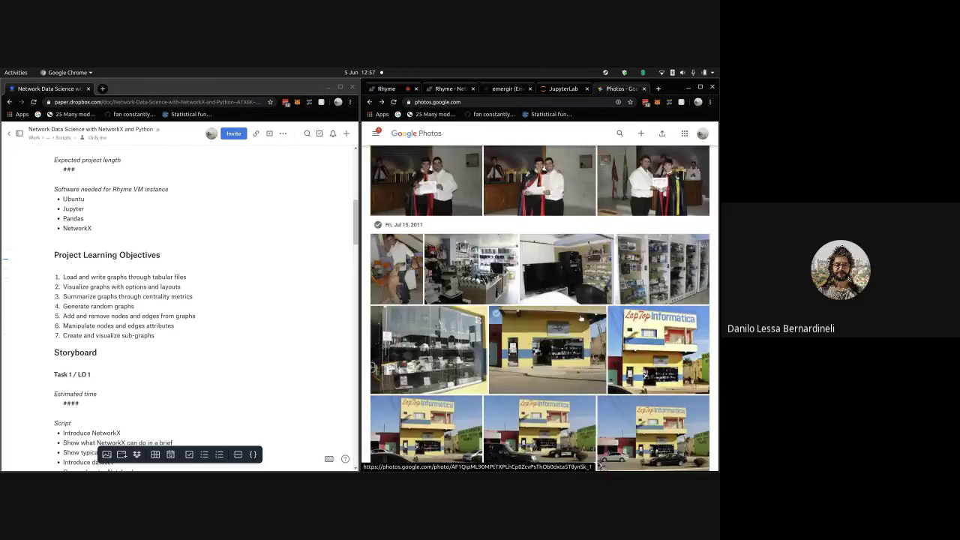
scroll(570, 315, up, 4)
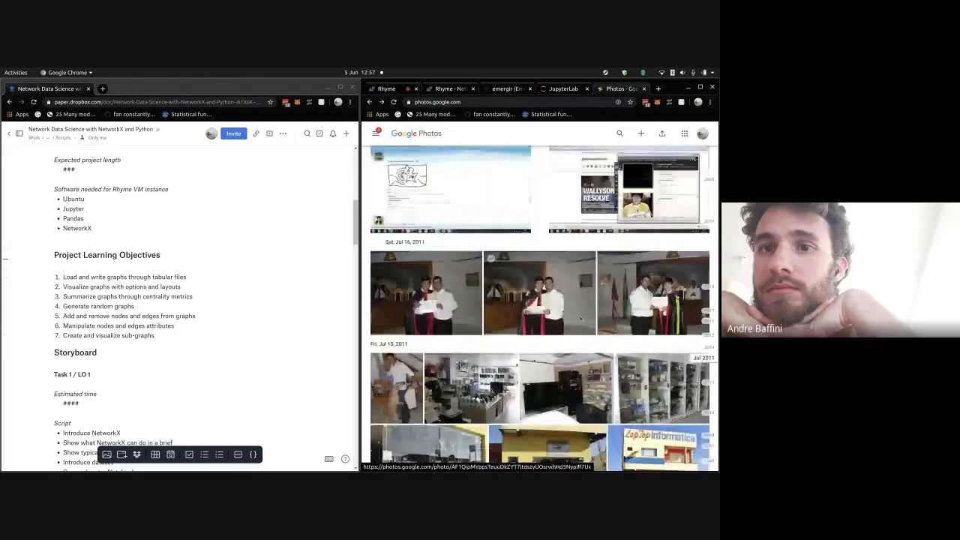
scroll(540, 309, up, 6)
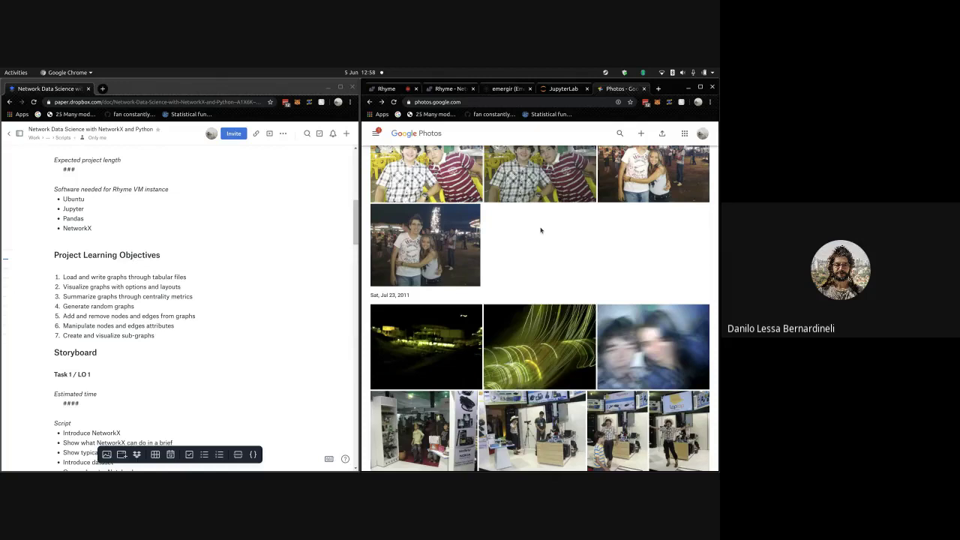
- Scroll past the Jul 23 exhibition-stand photos to the Sun, Jul 24, 2011 cowboy-hat portraits
scroll(544, 236, up, 1)
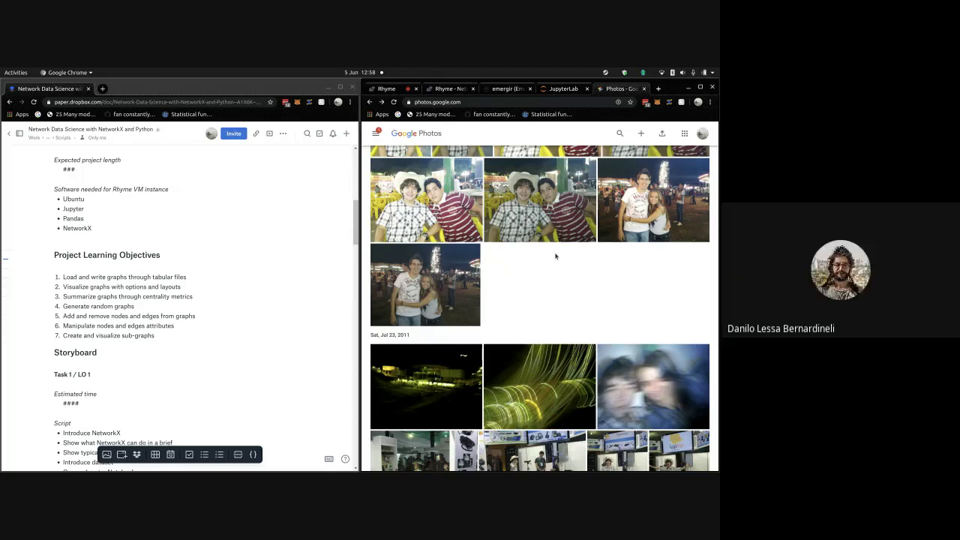
scroll(555, 257, down, 1)
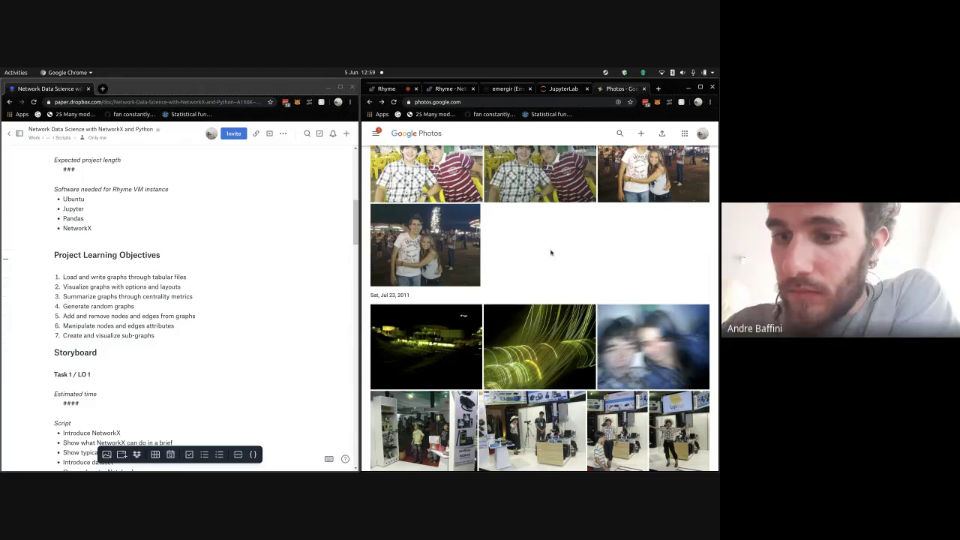
scroll(567, 264, down, 1)
scroll(568, 264, down, 1)
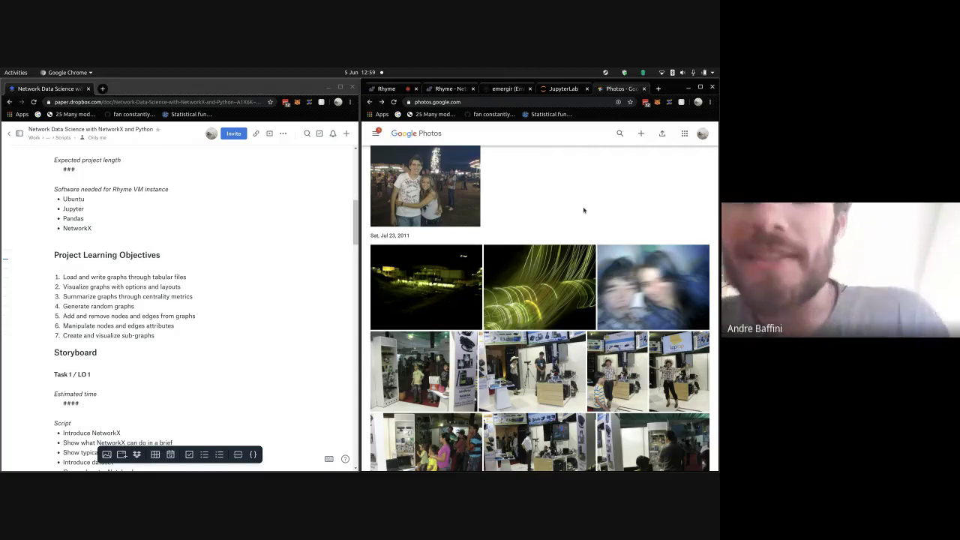
scroll(584, 210, down, 1)
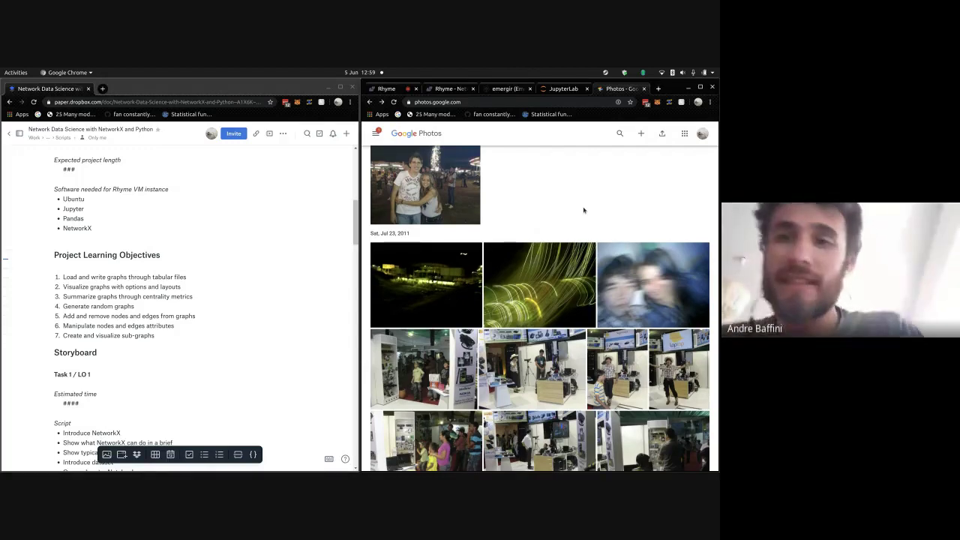
scroll(583, 210, down, 1)
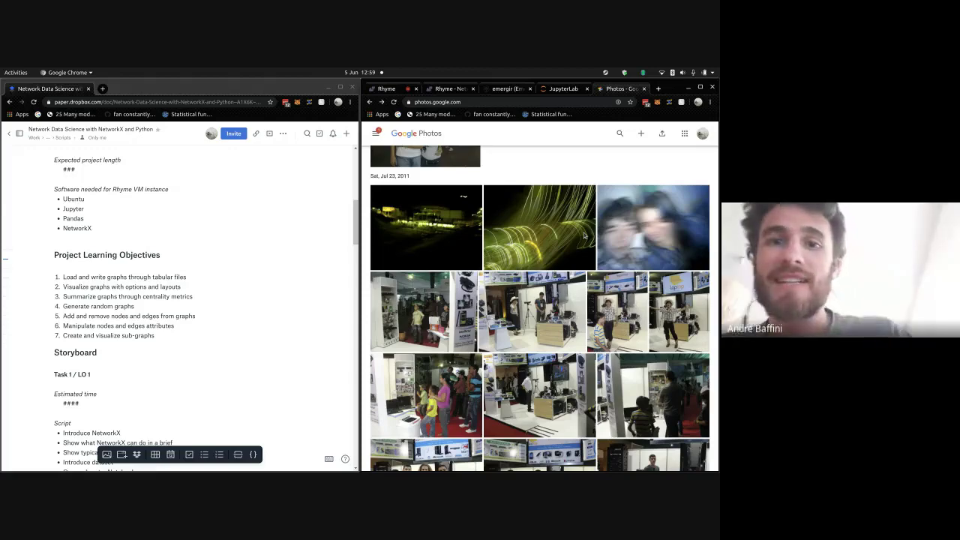
scroll(645, 277, down, 5)
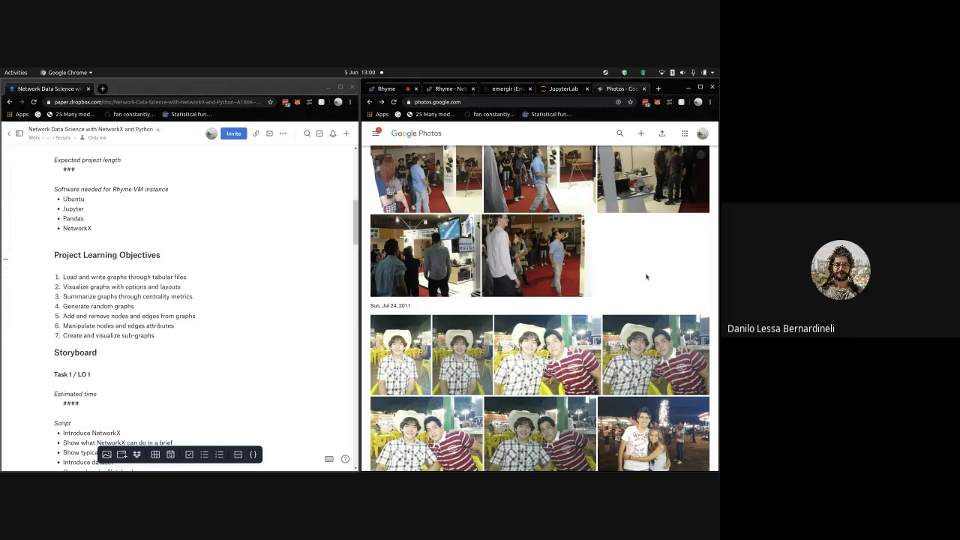
- Adjust the grid so all eight Sun, Jul 24, 2011 portraits, including the night couple photo, fit
scroll(647, 278, down, 1)
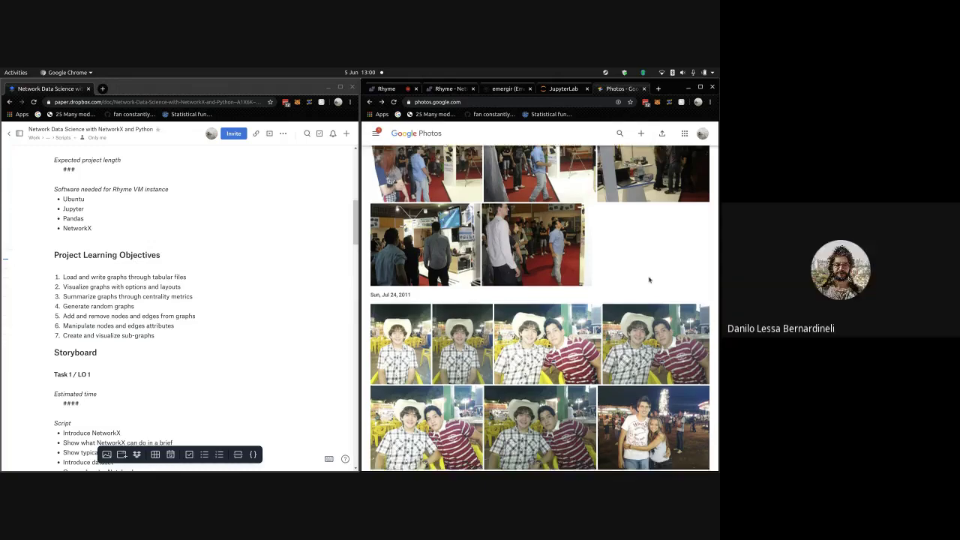
scroll(649, 280, down, 1)
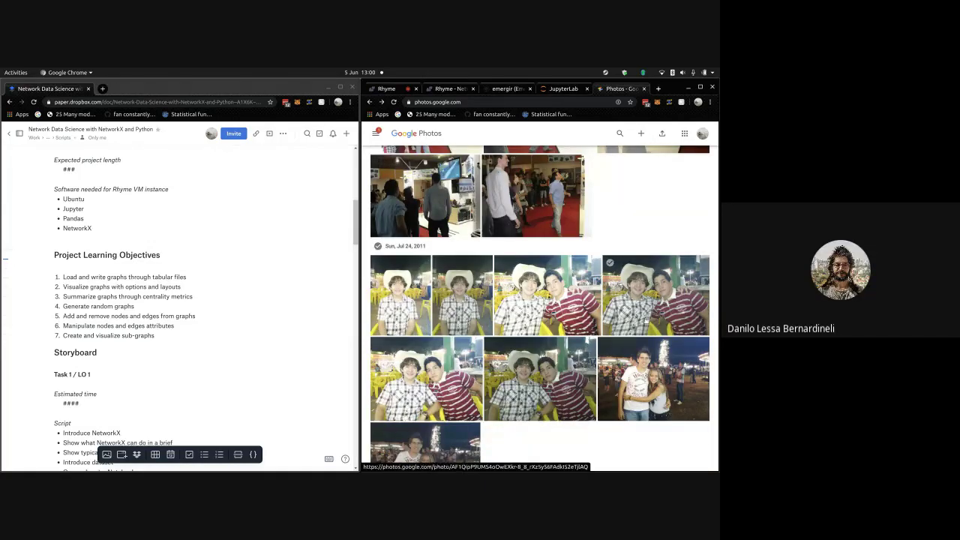
scroll(649, 279, down, 1)
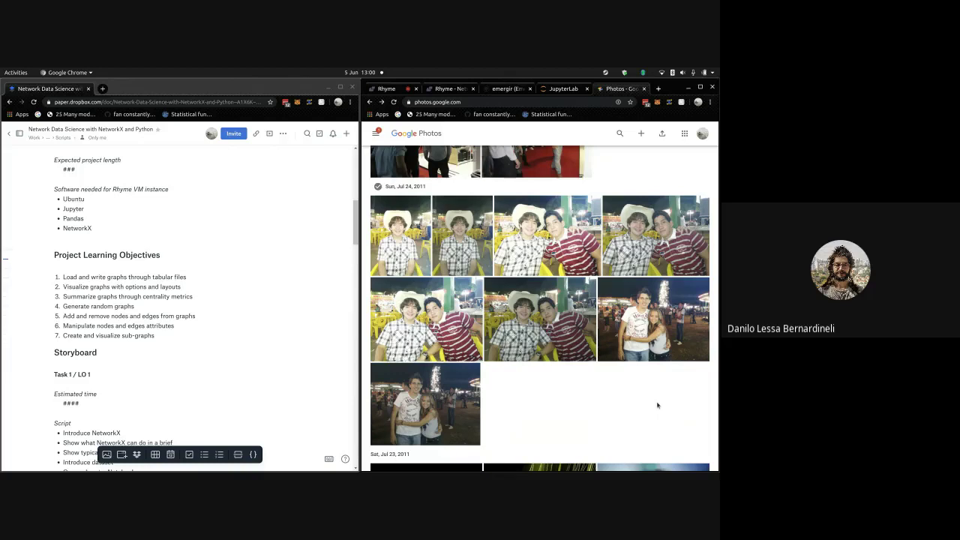
scroll(657, 405, up, 1)
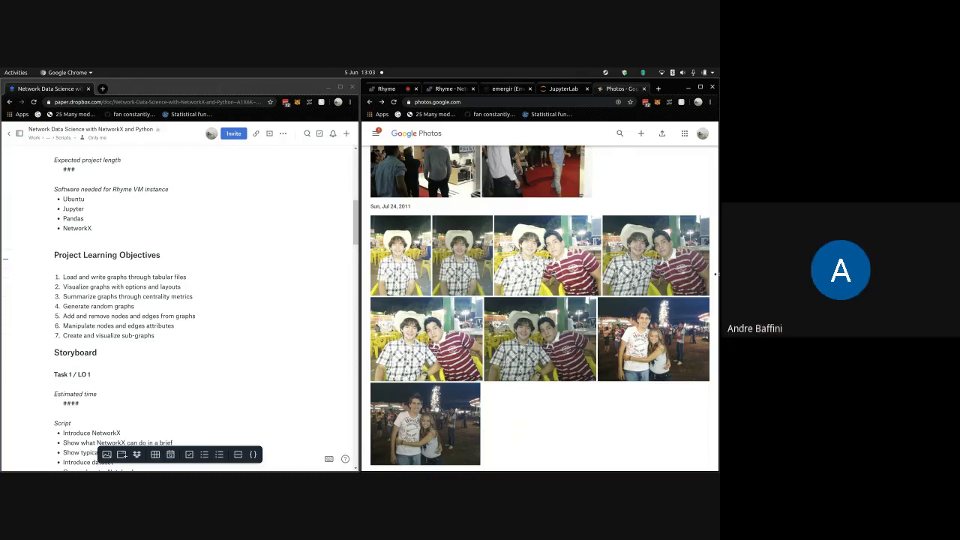
click(705, 72)
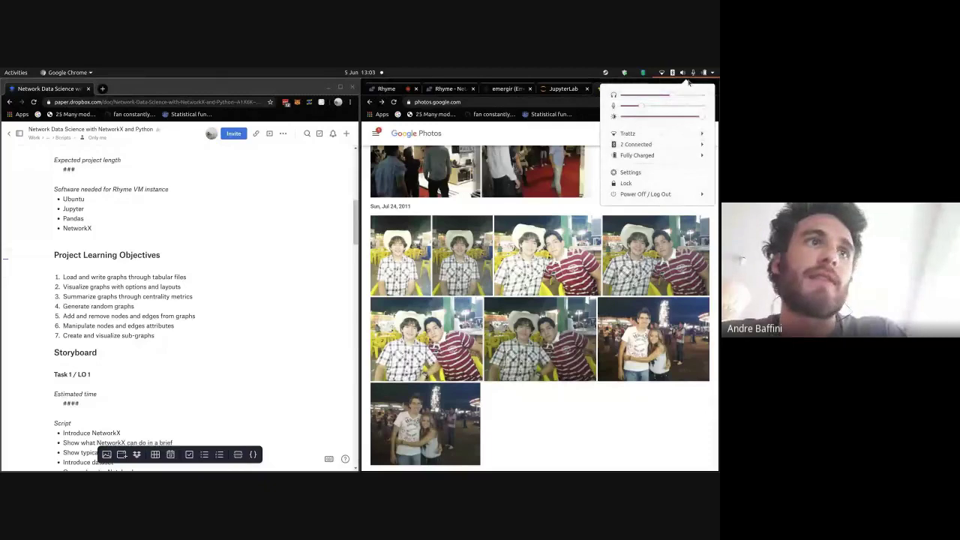
click(690, 83)
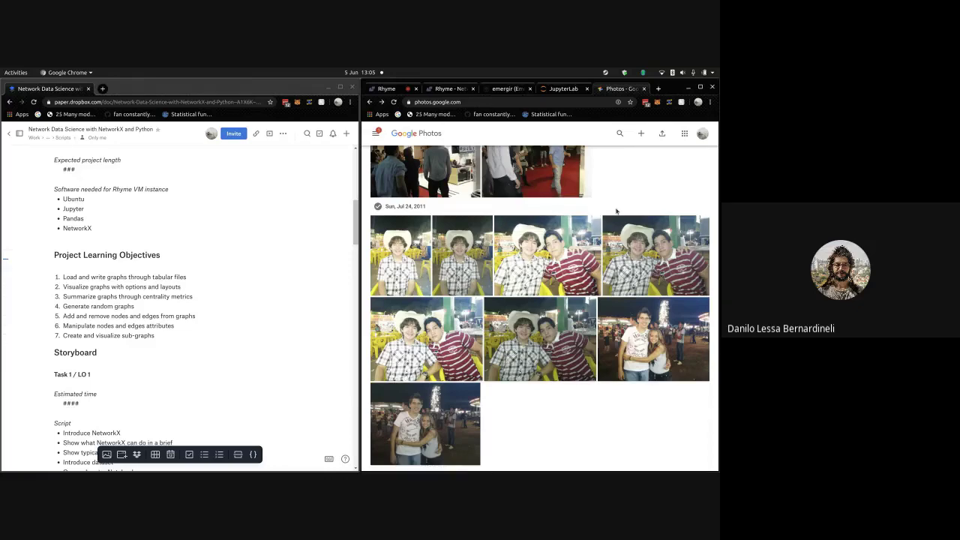
scroll(619, 217, up, 3)
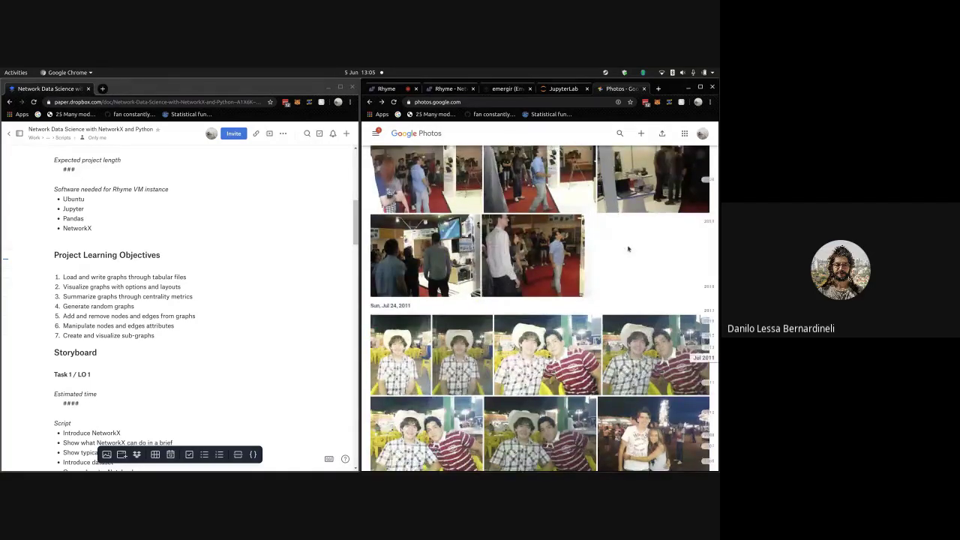
scroll(628, 249, up, 10)
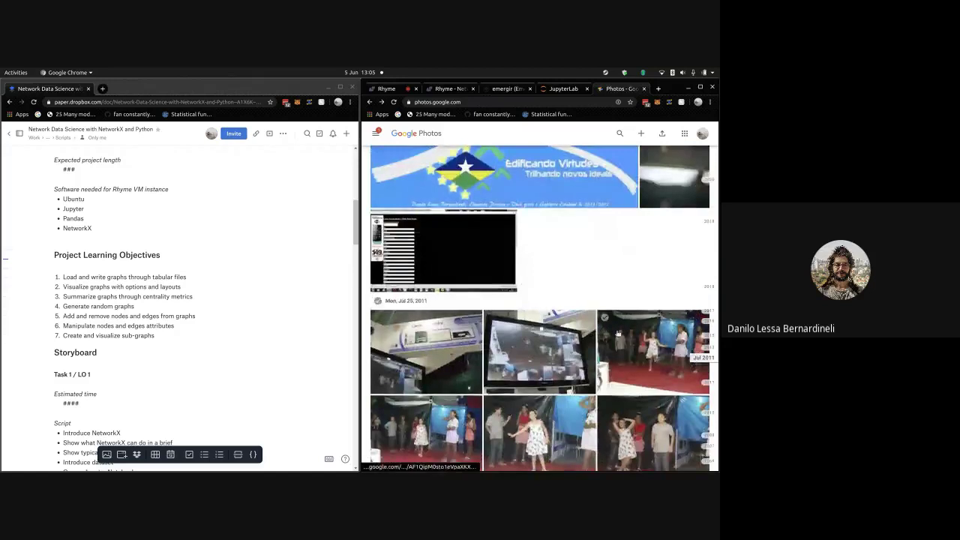
scroll(614, 420, up, 5)
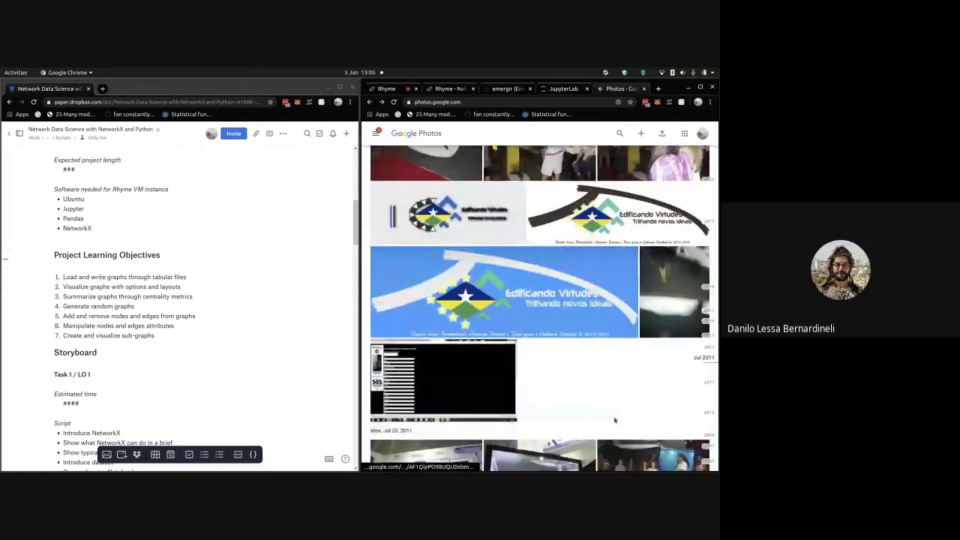
scroll(614, 420, down, 3)
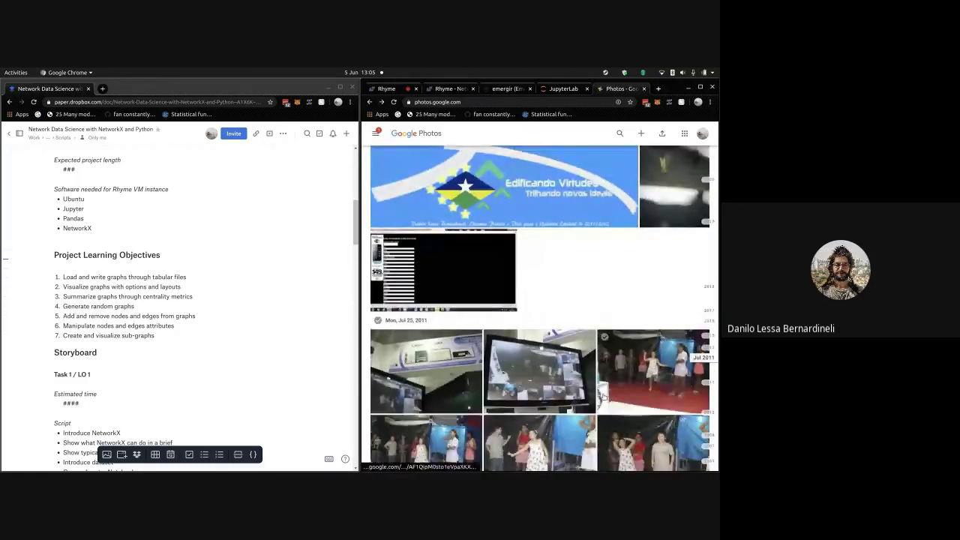
scroll(608, 337, down, 1)
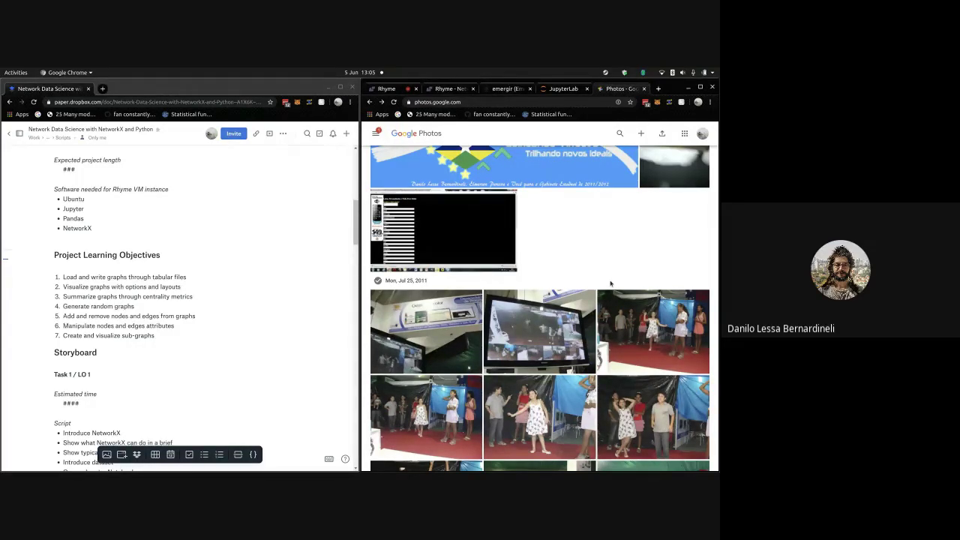
scroll(610, 283, down, 2)
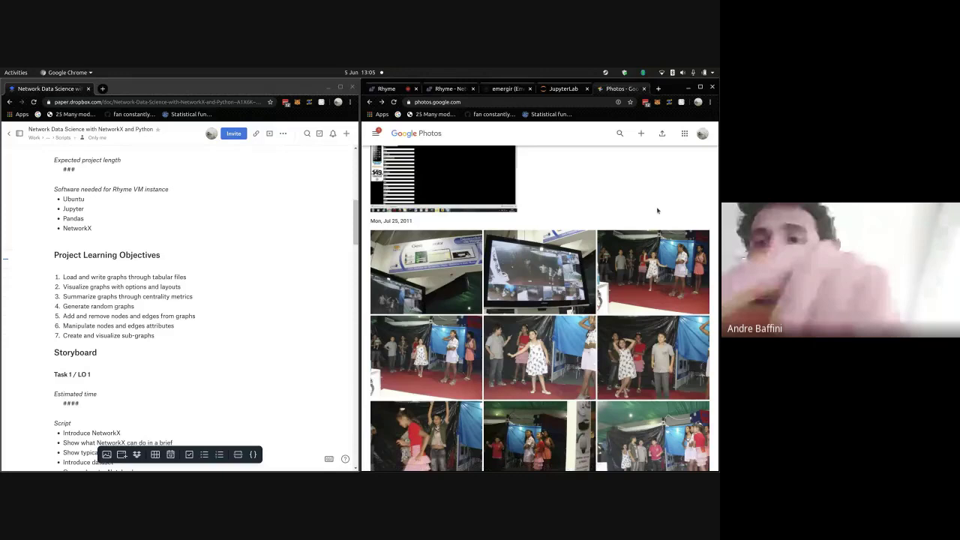
scroll(657, 211, down, 1)
scroll(657, 211, down, 3)
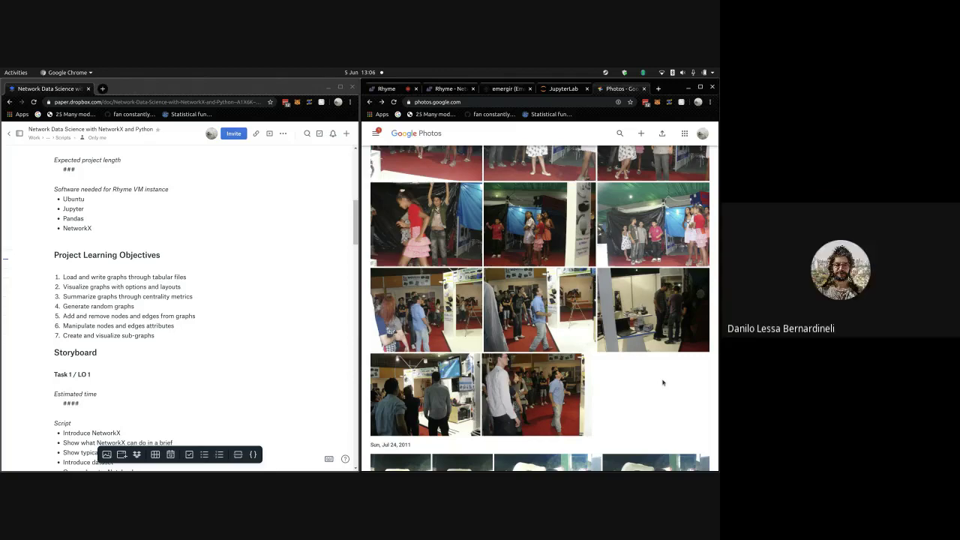
scroll(662, 382, down, 3)
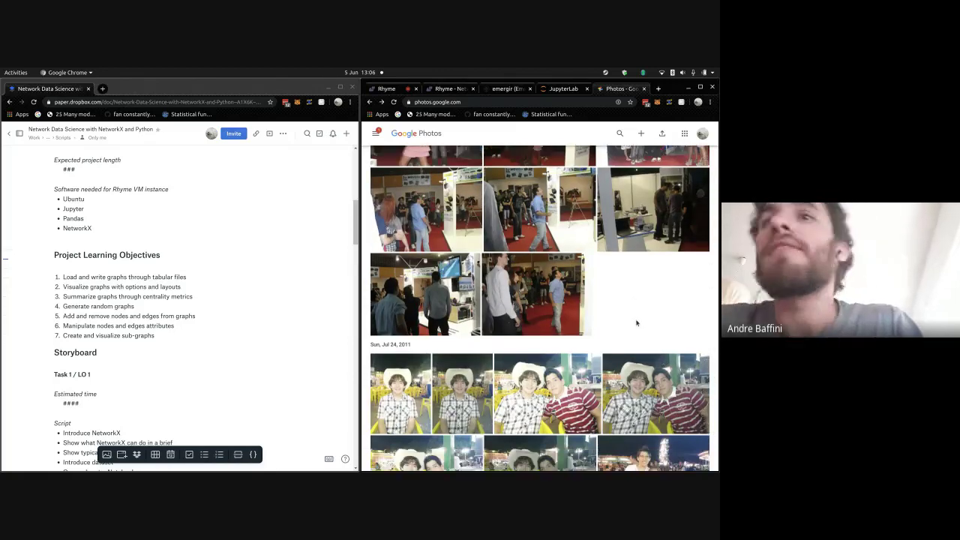
scroll(634, 315, down, 2)
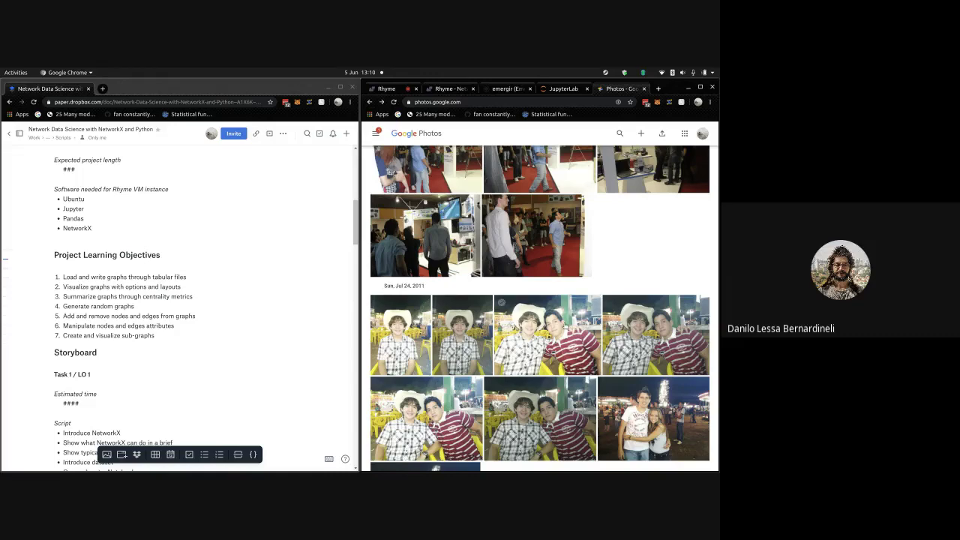
- Scroll down past the Jul 2 and Jun 29 sections to the Fri, Jun 24, 2011 motorcycle photos
scroll(564, 326, down, 3)
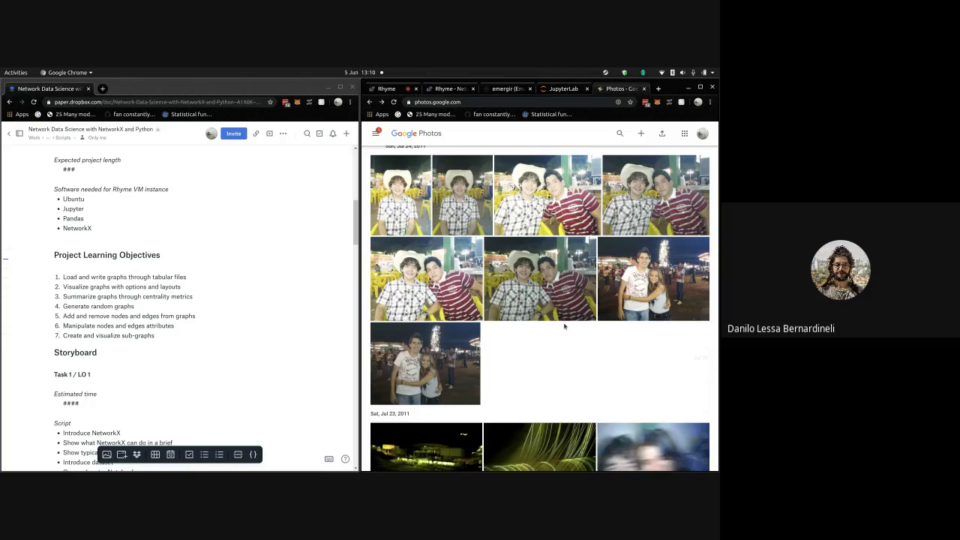
scroll(564, 326, down, 10)
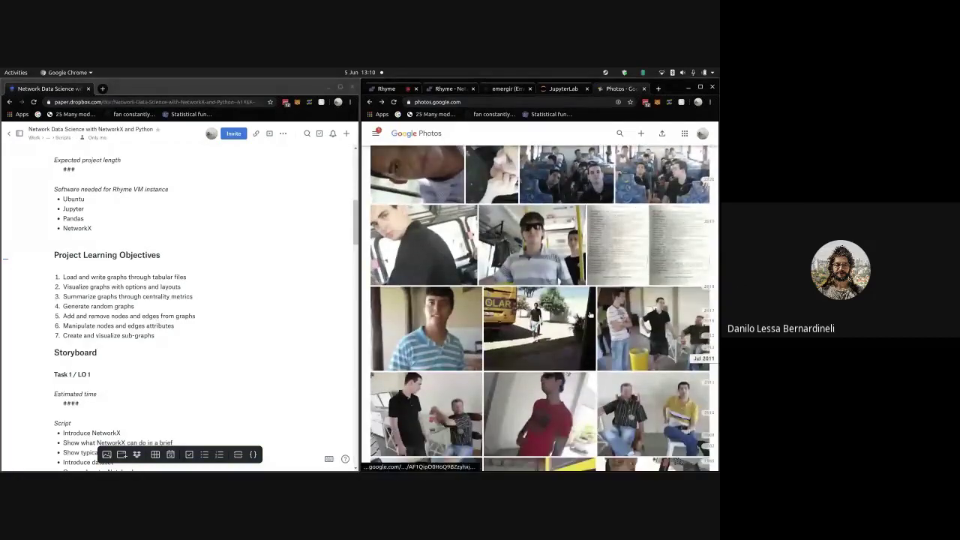
scroll(590, 315, down, 10)
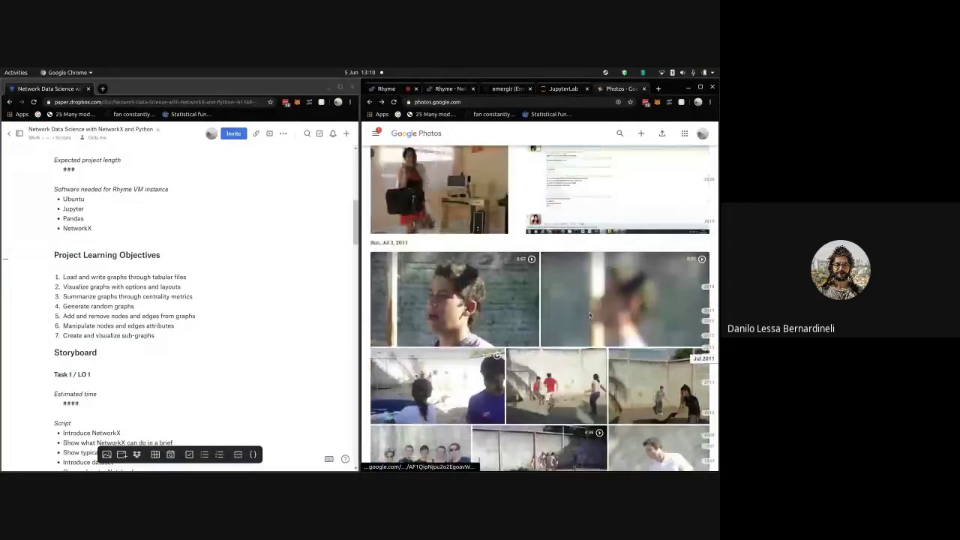
scroll(590, 315, down, 10)
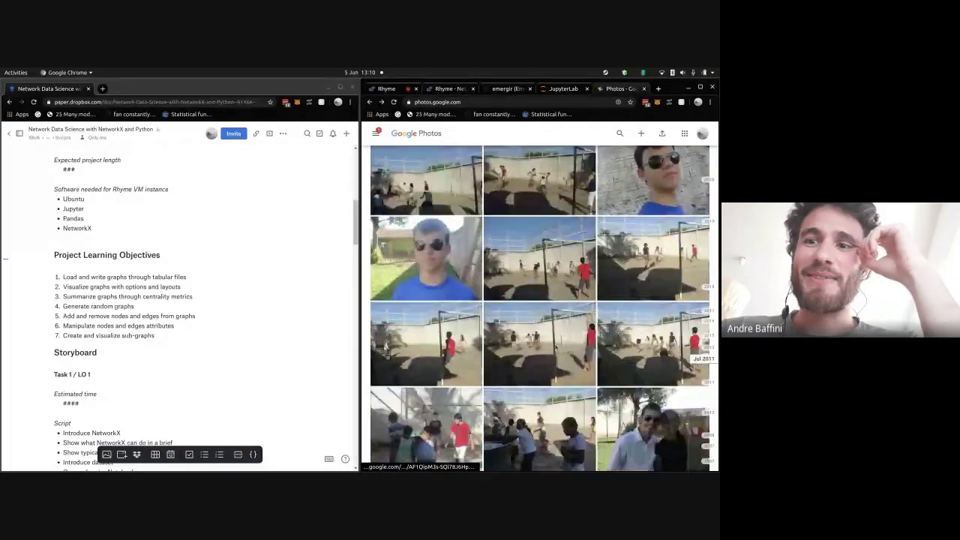
scroll(556, 347, down, 10)
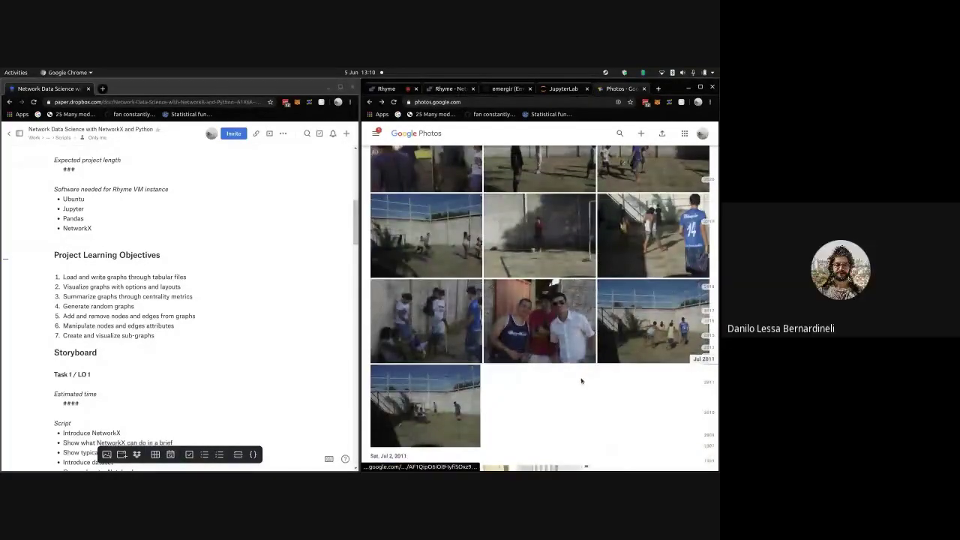
scroll(578, 368, down, 1)
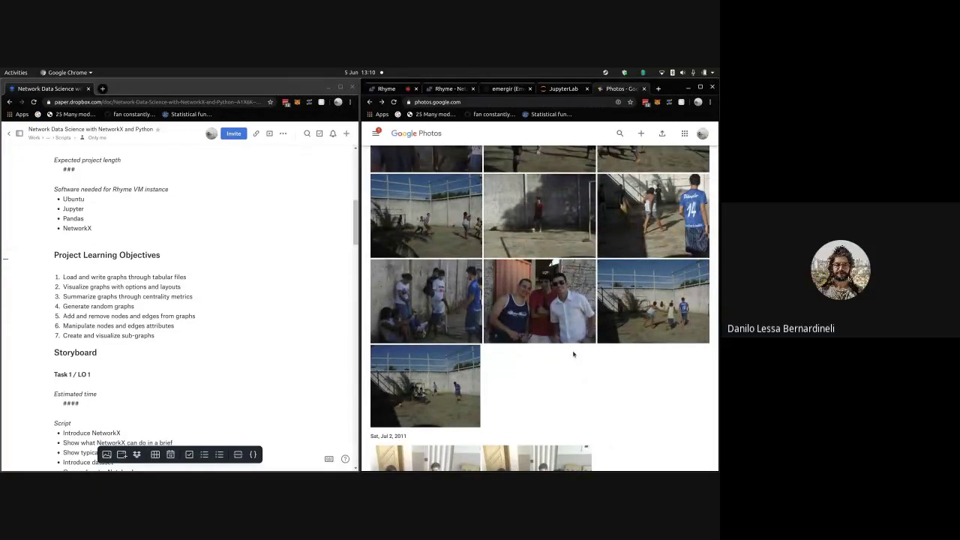
scroll(573, 354, down, 5)
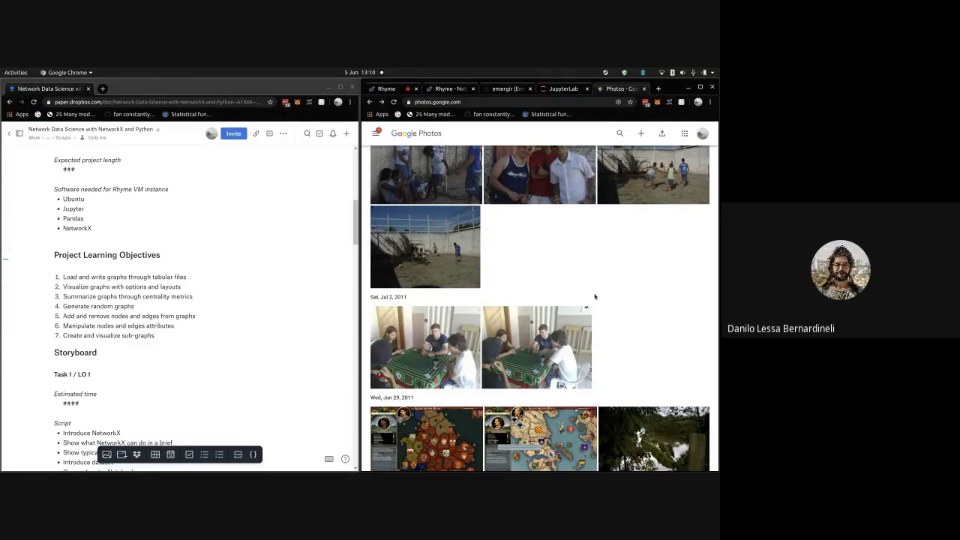
scroll(595, 297, down, 8)
scroll(595, 297, down, 10)
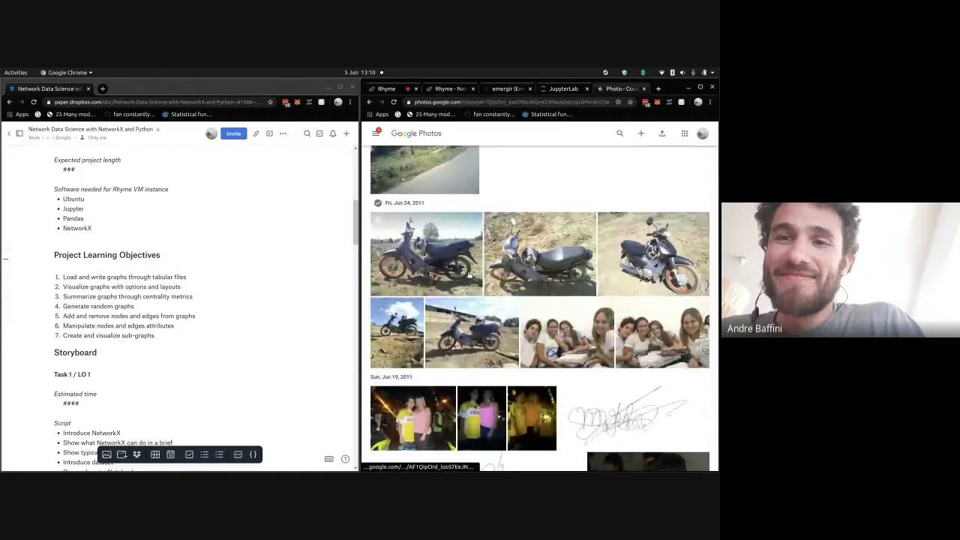
click(467, 275)
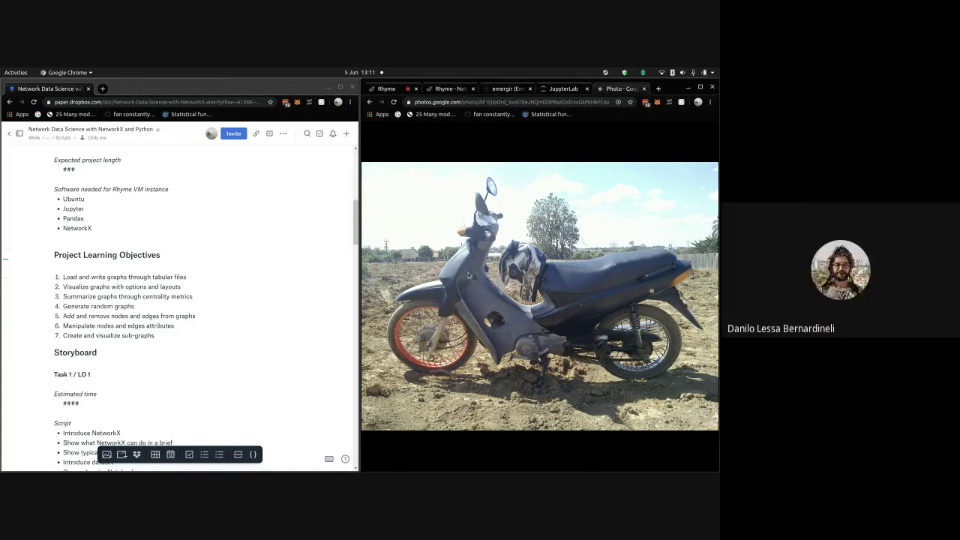
mouse_move(446, 244)
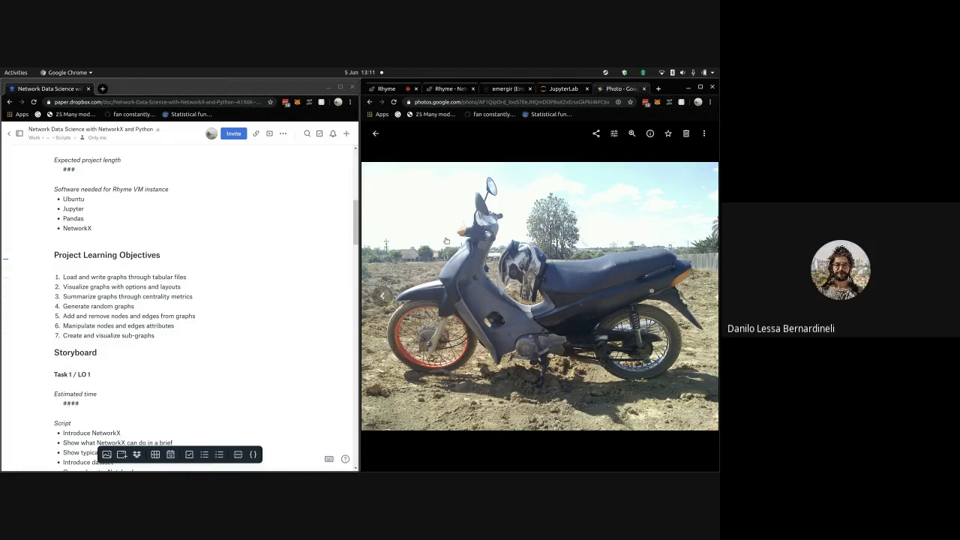
click(377, 134)
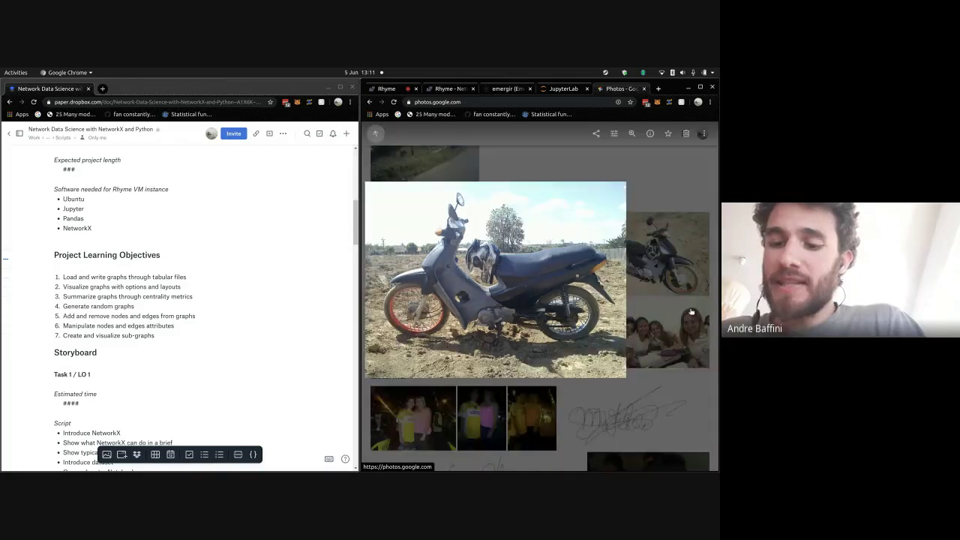
- Use the date scrubber to jump back to the Fri, Oct 22, 2010 gaming photos
scroll(713, 345, up, 2)
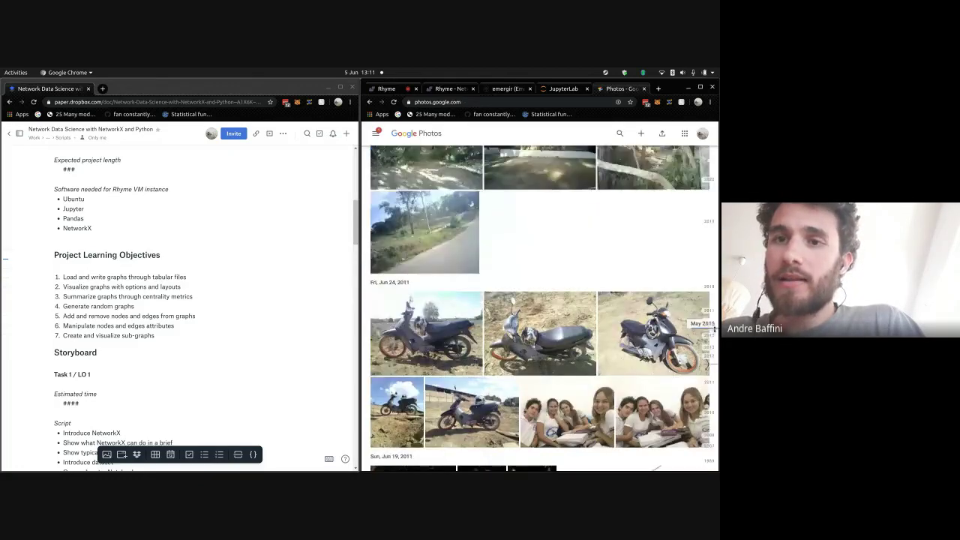
drag(718, 343, 716, 321)
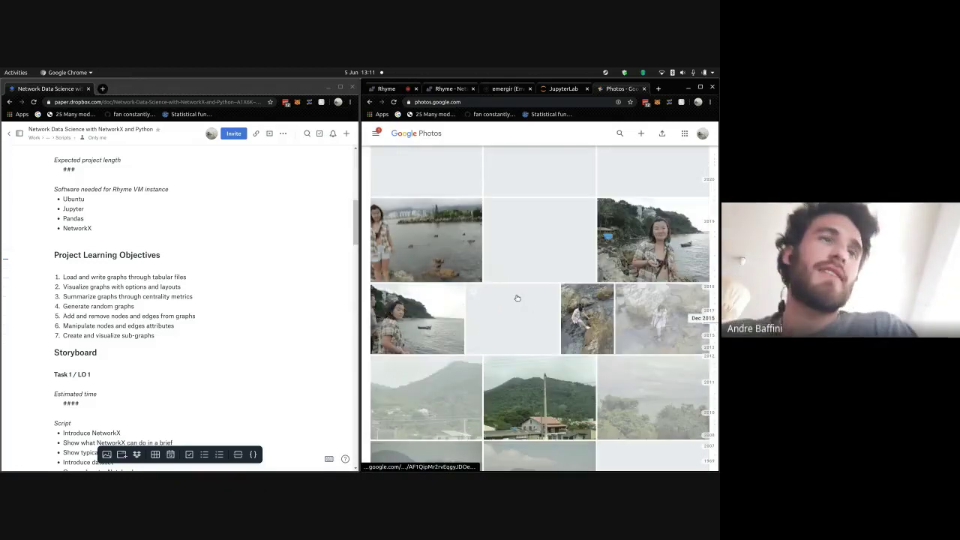
scroll(642, 290, up, 5)
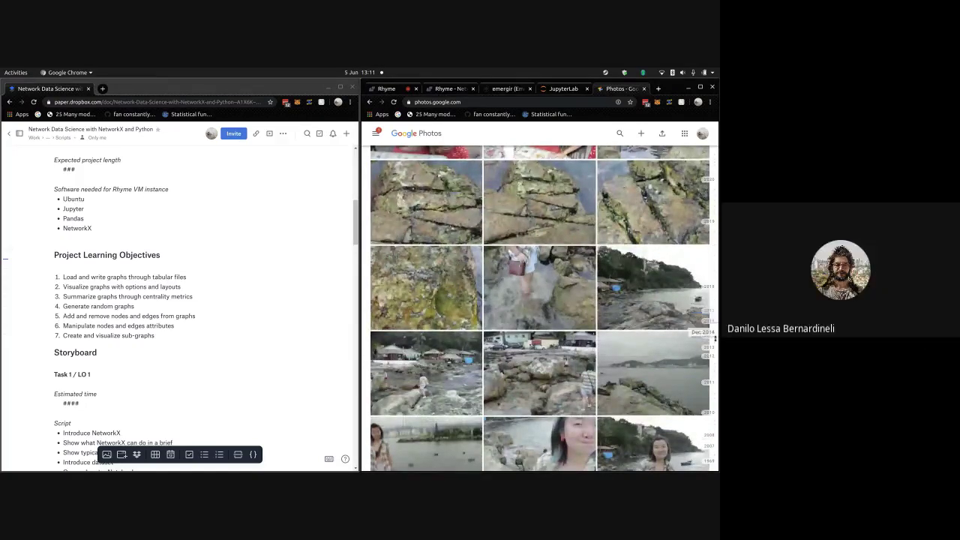
click(711, 390)
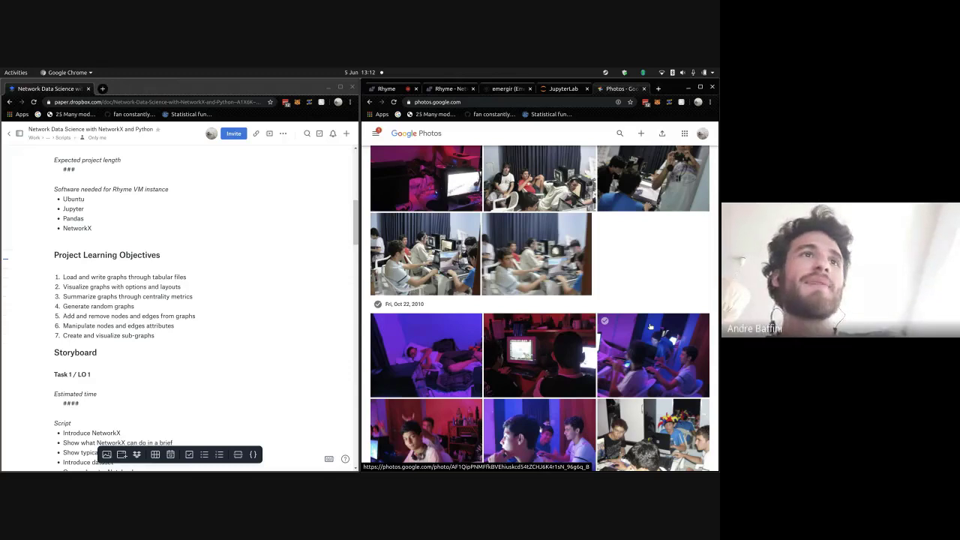
mouse_move(702, 294)
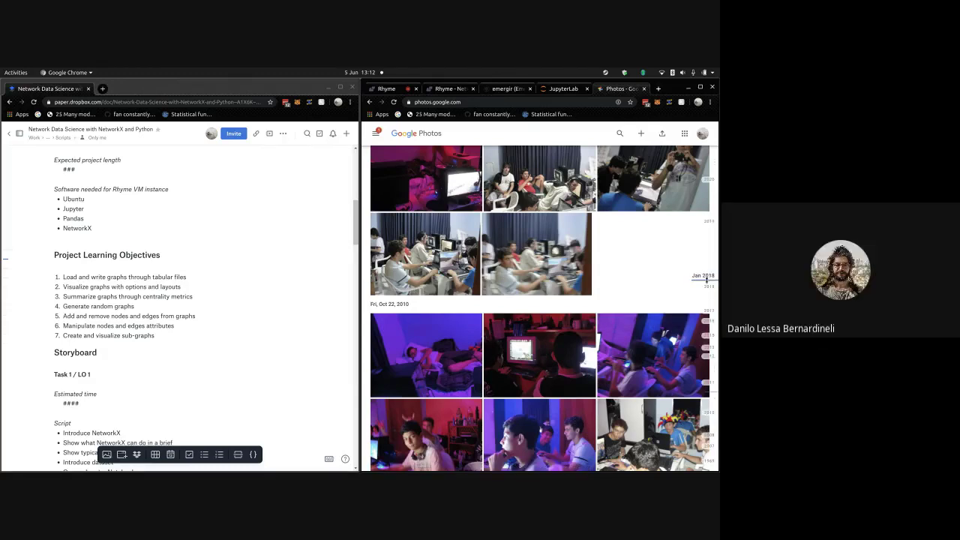
- Jump the grid to January 2018, then to March 2017 with the date scrubber
click(703, 279)
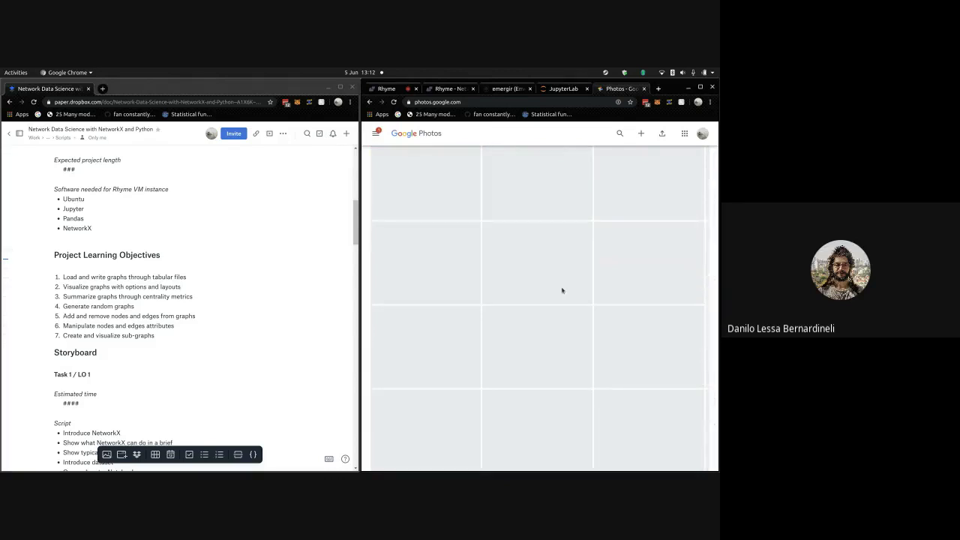
scroll(562, 290, down, 1)
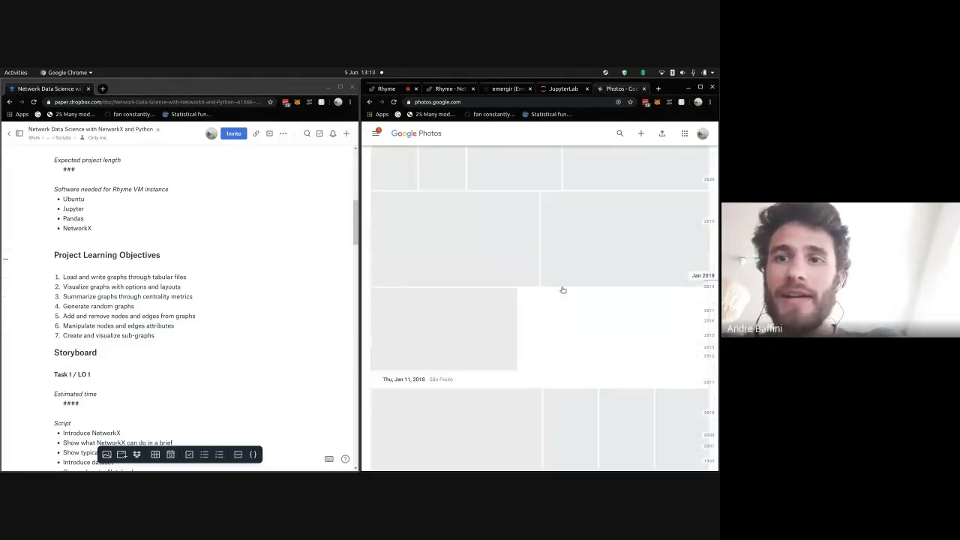
scroll(578, 300, down, 2)
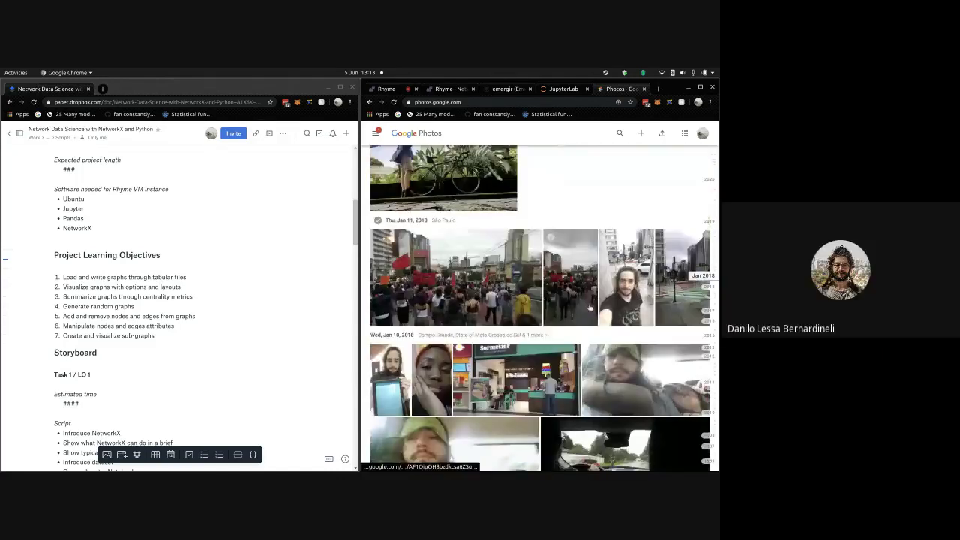
scroll(590, 308, down, 2)
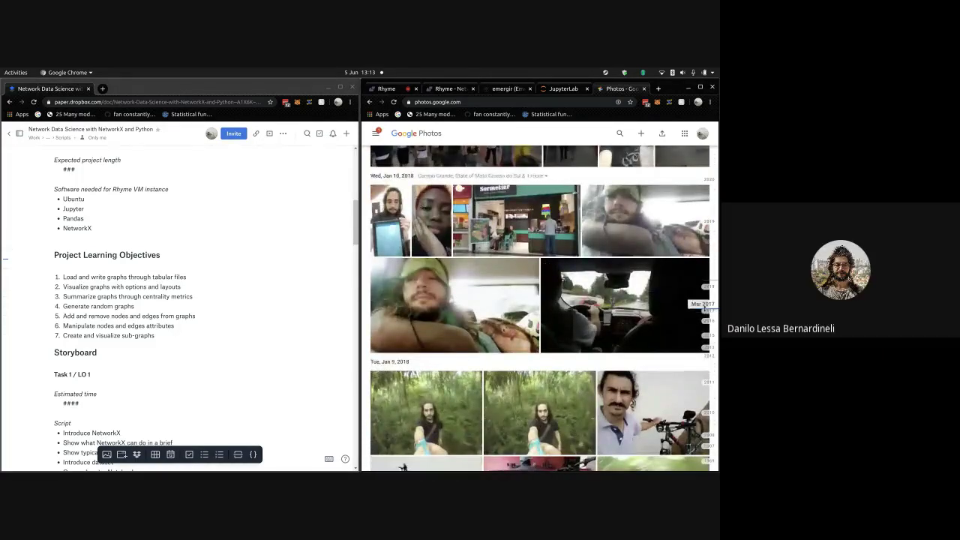
click(703, 306)
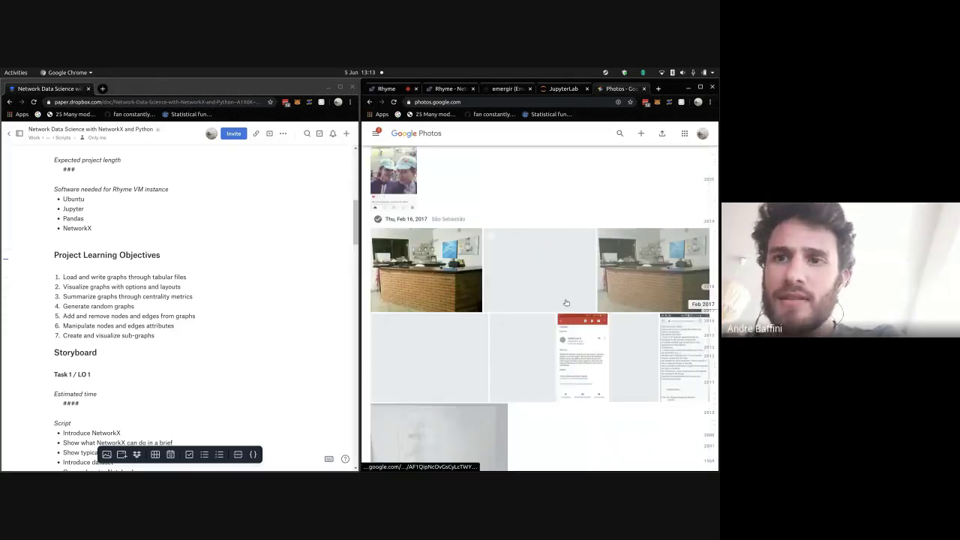
- Scroll up to the Wed, Mar 29 guinea pig and Mon, Mar 27, 2017 bicycle photos
scroll(567, 302, up, 4)
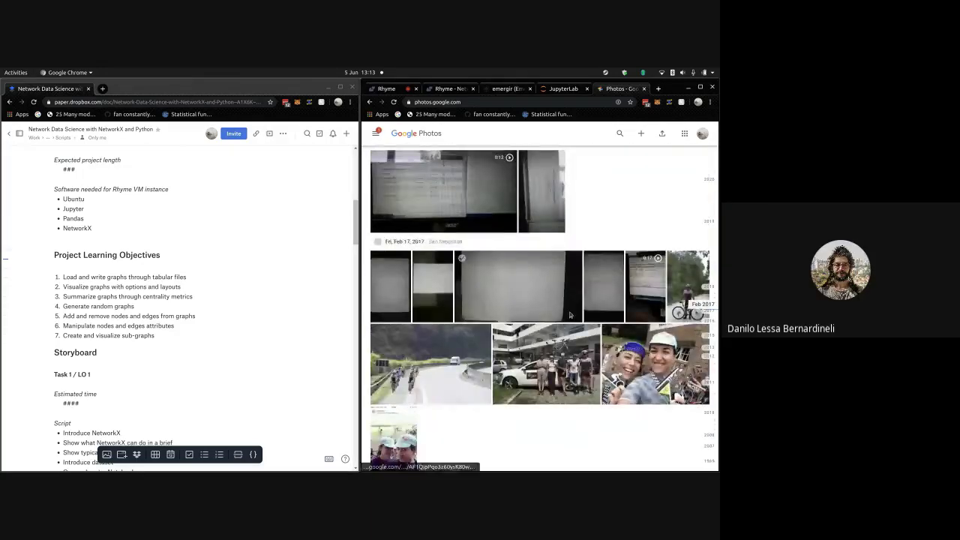
scroll(570, 313, up, 10)
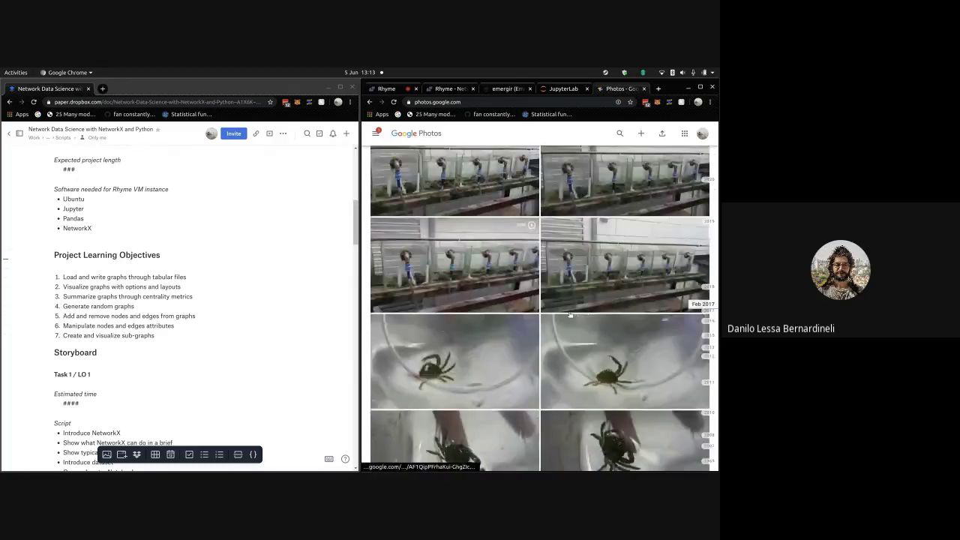
scroll(570, 313, up, 10)
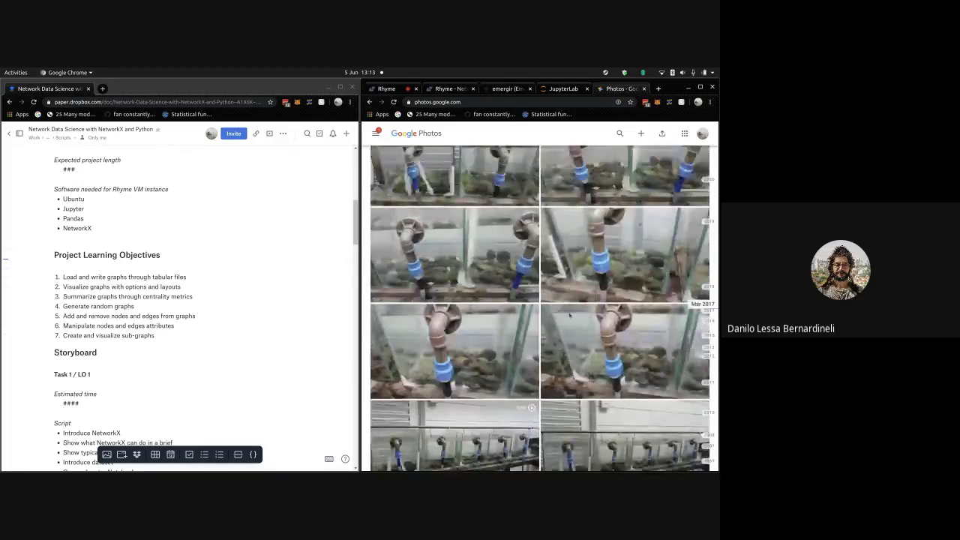
scroll(570, 314, up, 10)
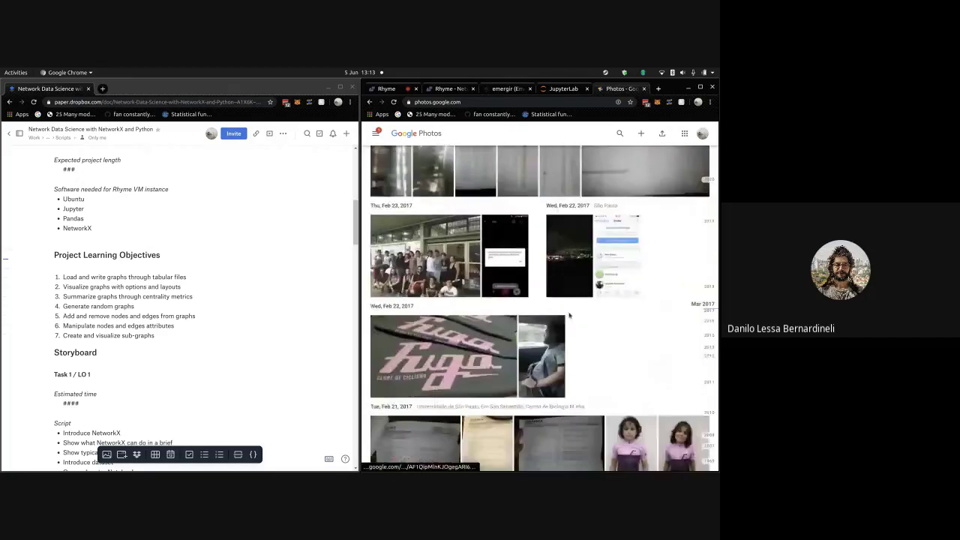
scroll(570, 313, up, 10)
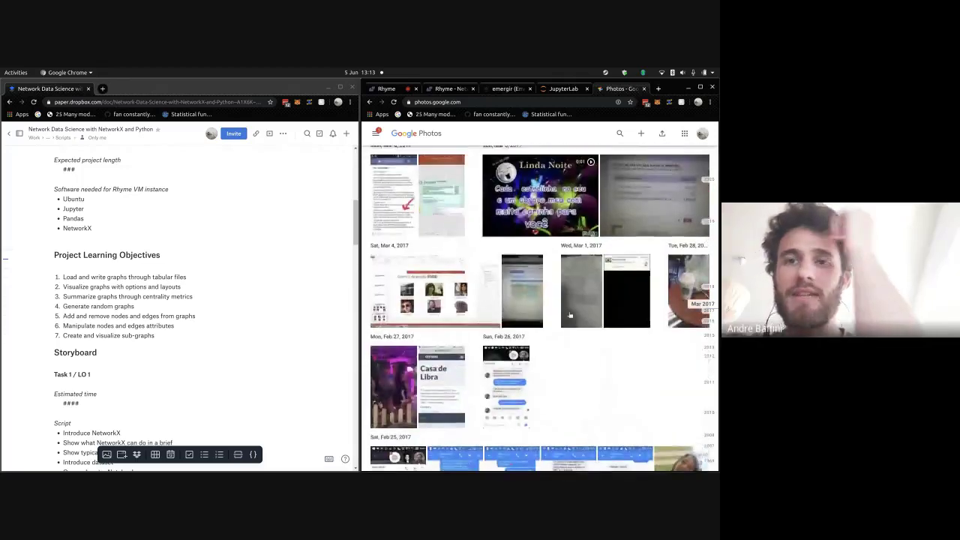
scroll(569, 315, up, 10)
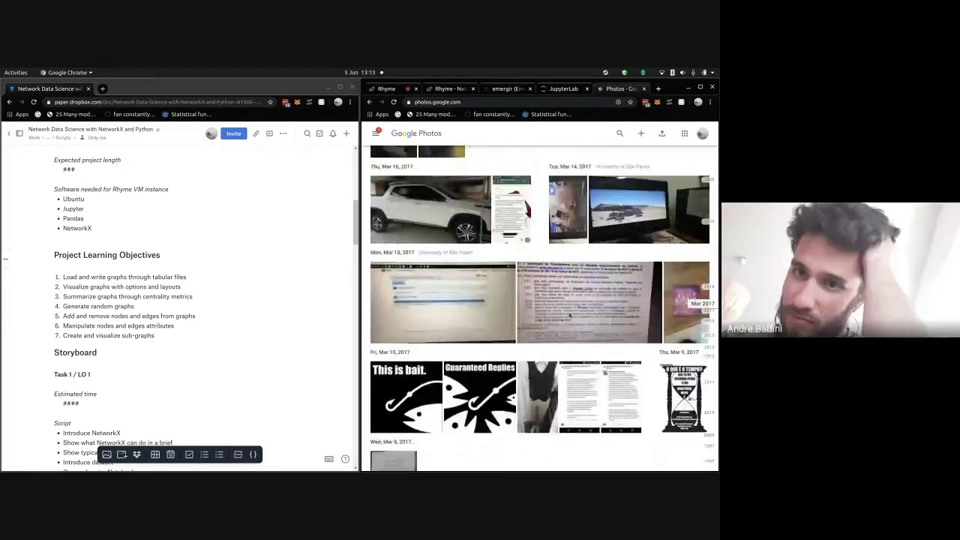
scroll(569, 315, up, 10)
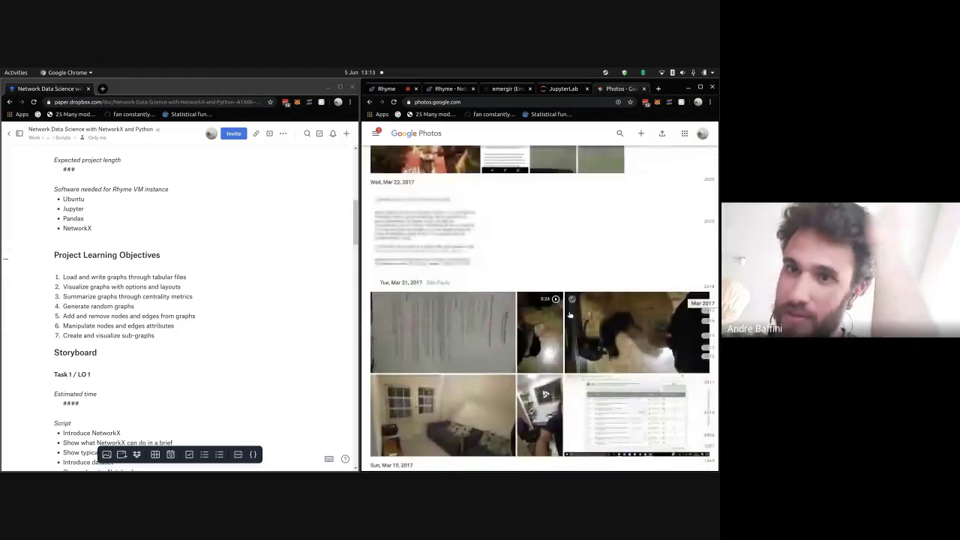
scroll(570, 315, up, 10)
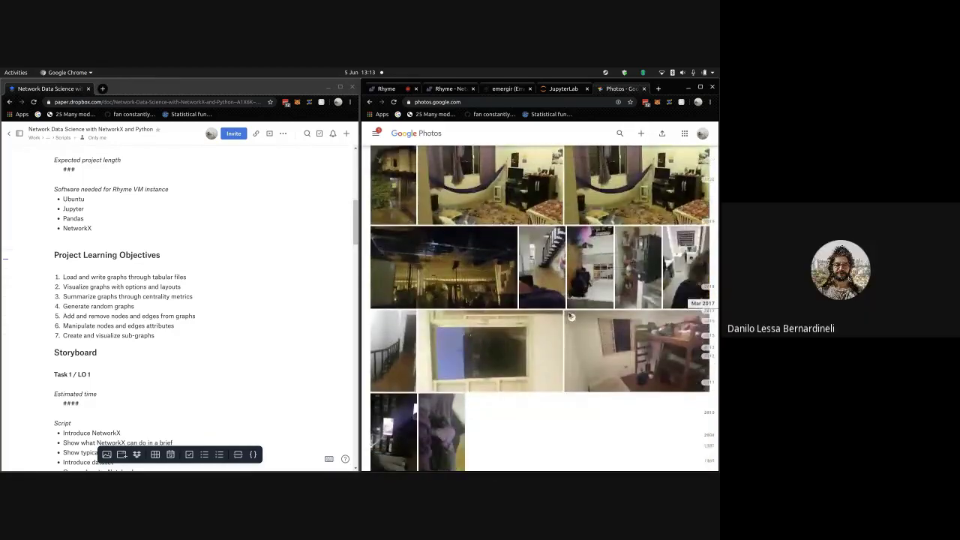
scroll(584, 333, up, 5)
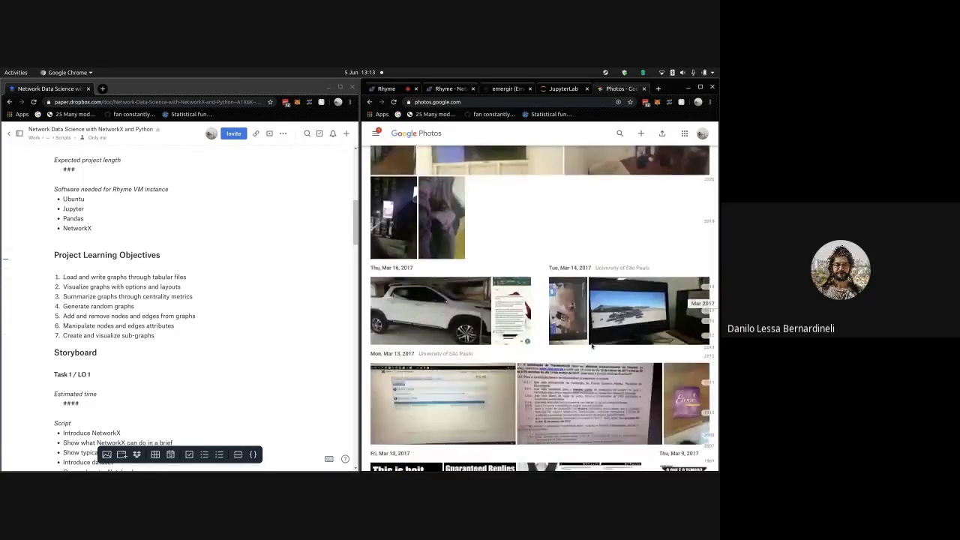
scroll(592, 346, up, 10)
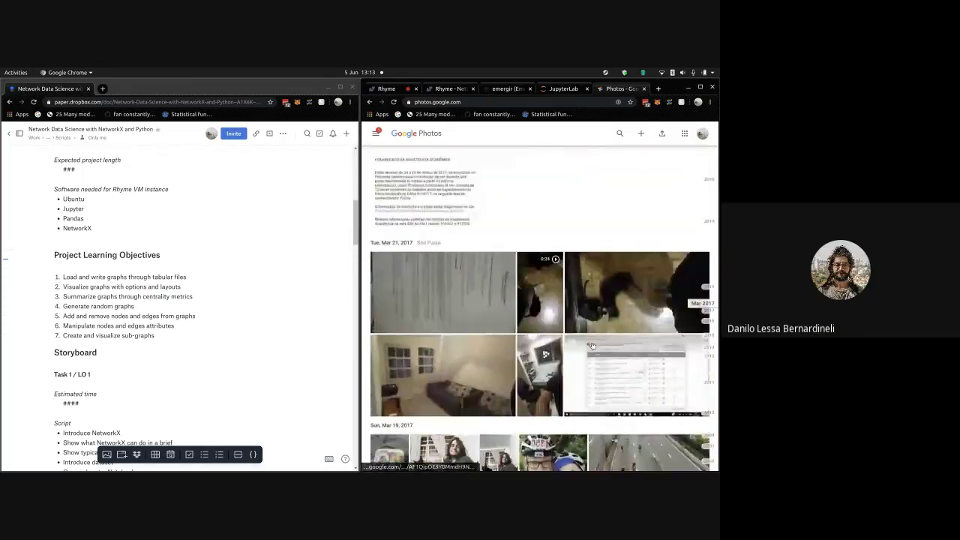
scroll(591, 345, up, 10)
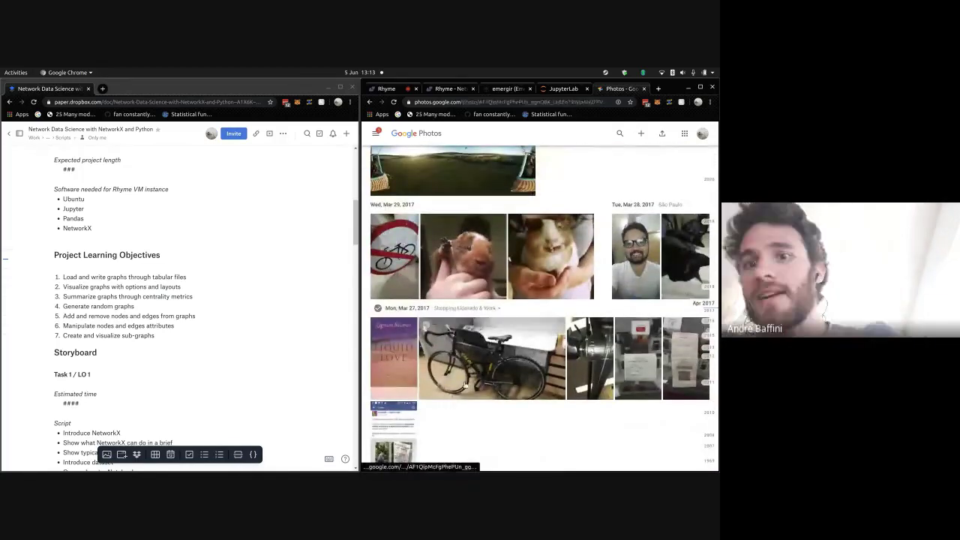
- View the Mon, Mar 27, 2017 bicycle photo full-size twice, returning to the grid each time
click(461, 386)
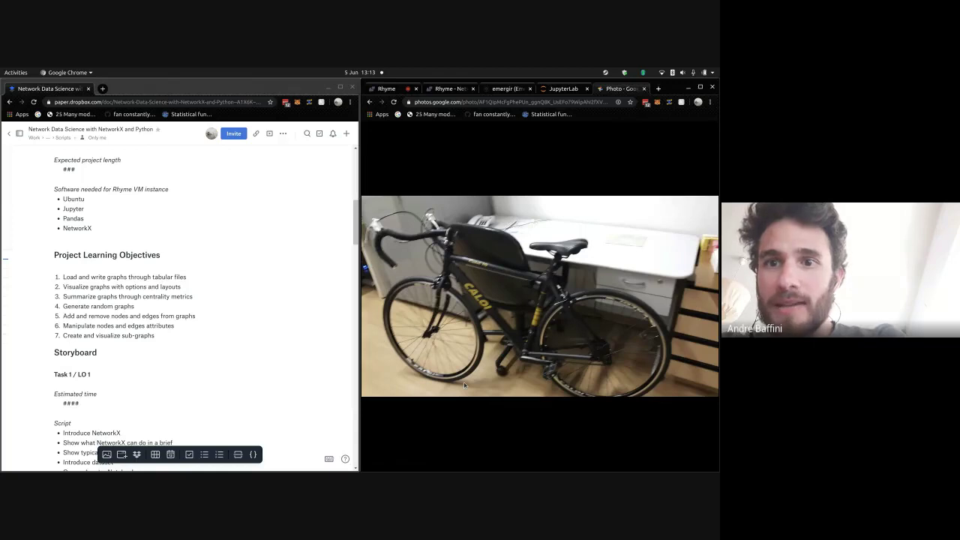
key(Escape)
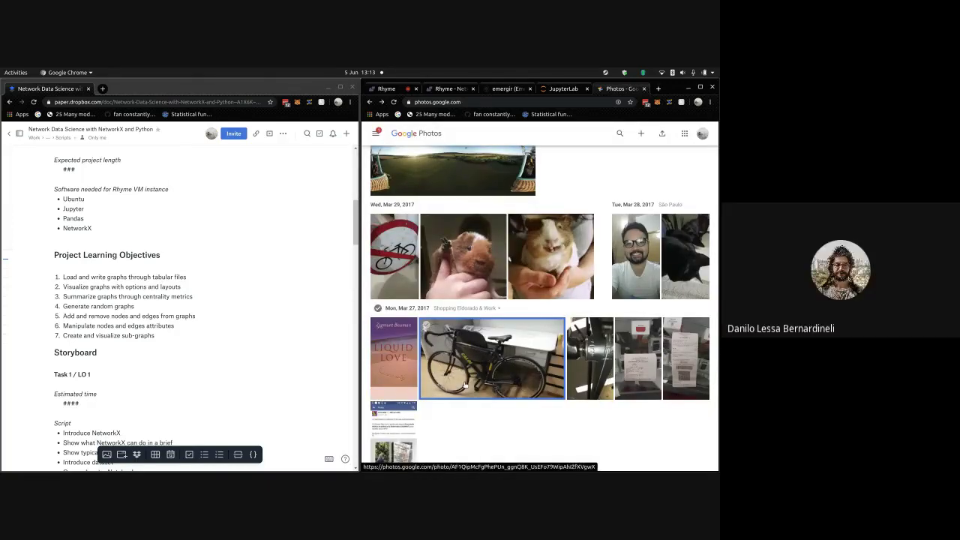
click(494, 379)
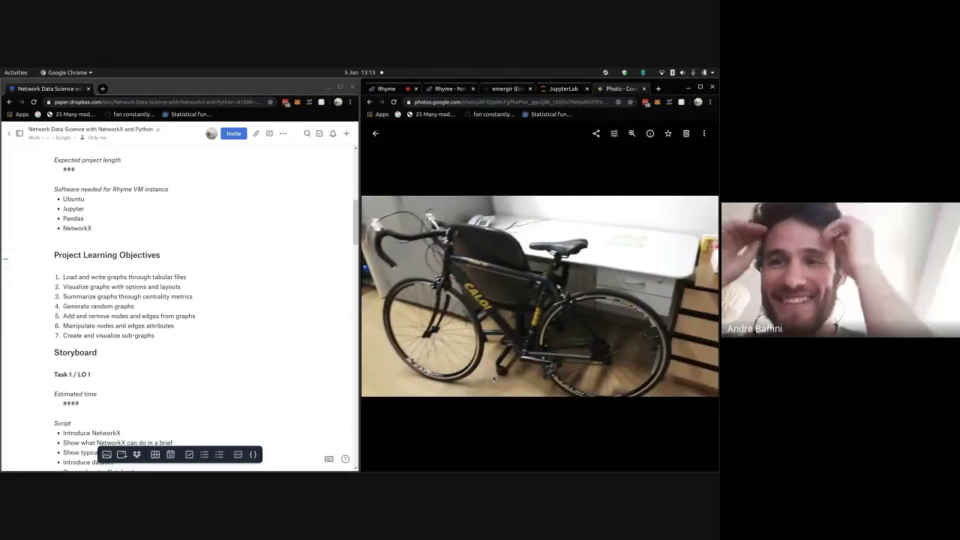
key(Escape)
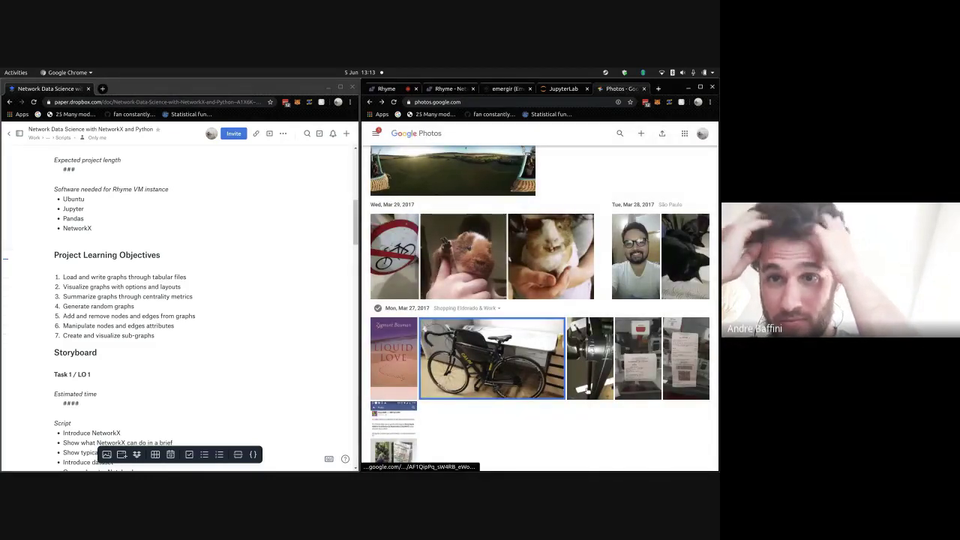
- Jump the timeline from the Mar 27, 2017 row ahead to December 2019 and January 2020
scroll(558, 387, up, 2)
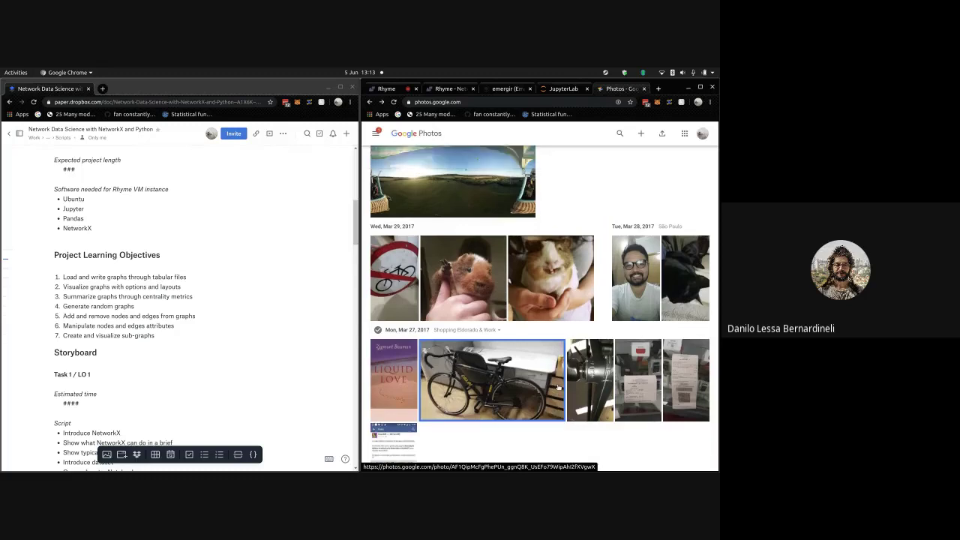
scroll(558, 387, down, 2)
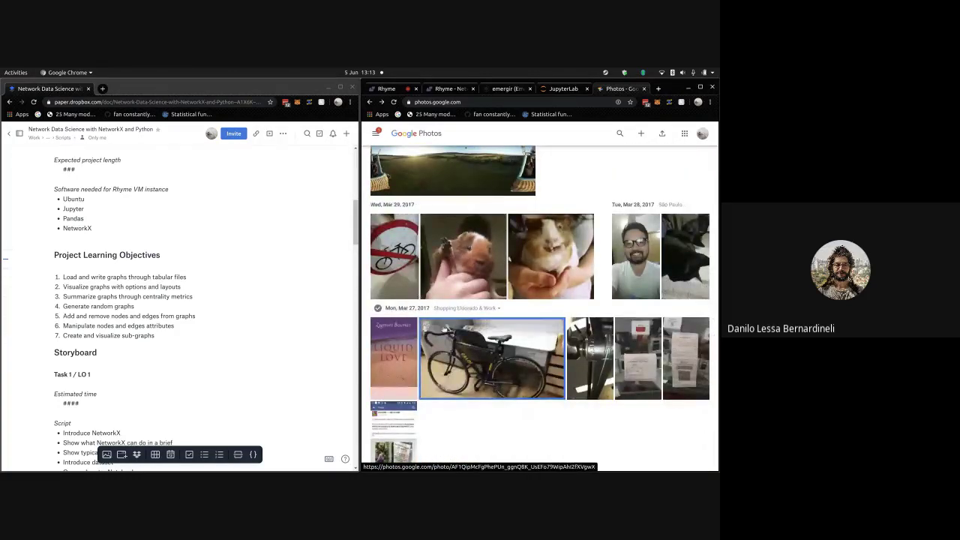
scroll(510, 379, down, 1)
scroll(510, 379, down, 1)
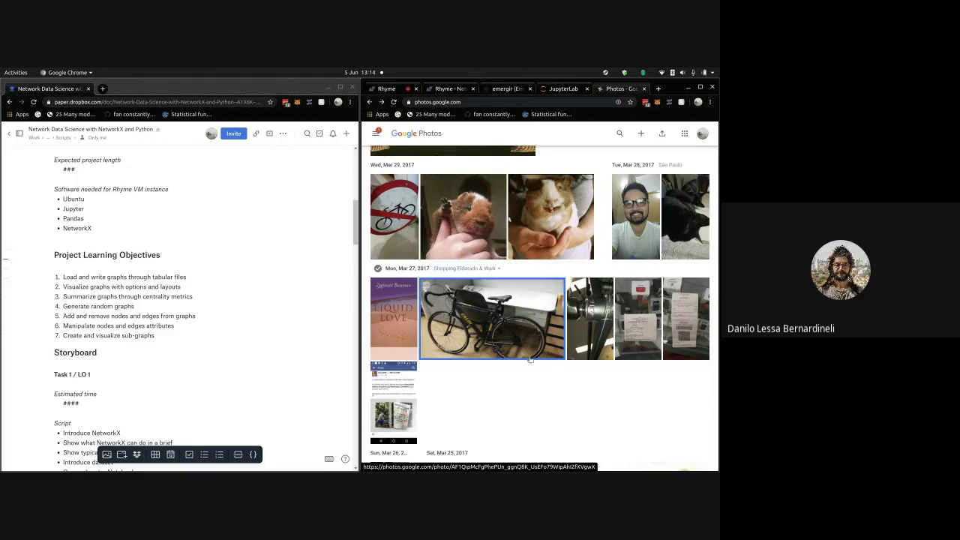
scroll(528, 371, up, 2)
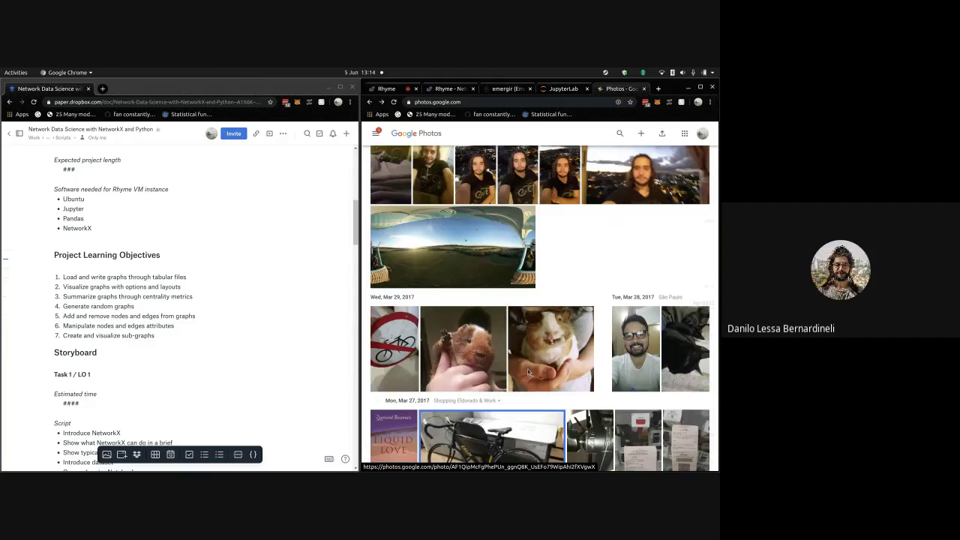
scroll(528, 372, down, 1)
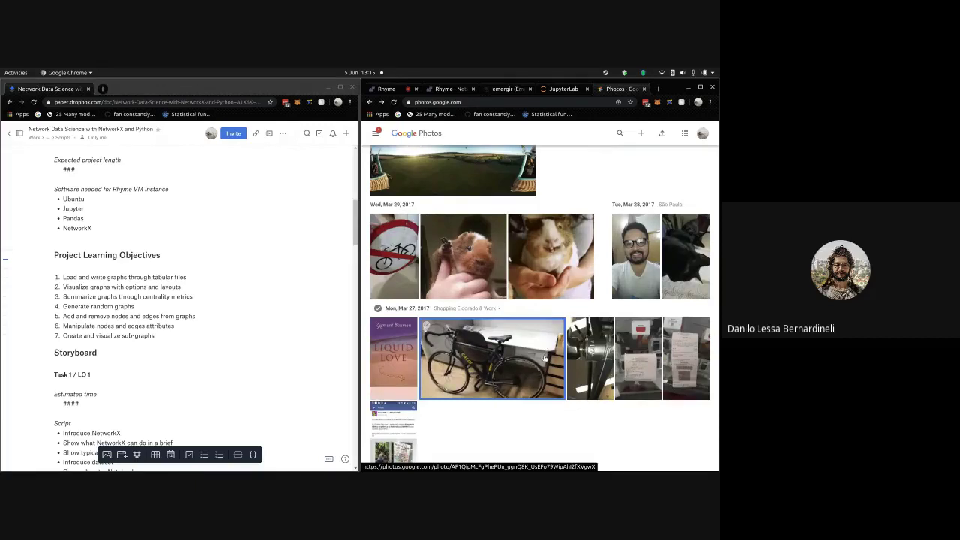
scroll(545, 360, down, 1)
scroll(546, 360, up, 1)
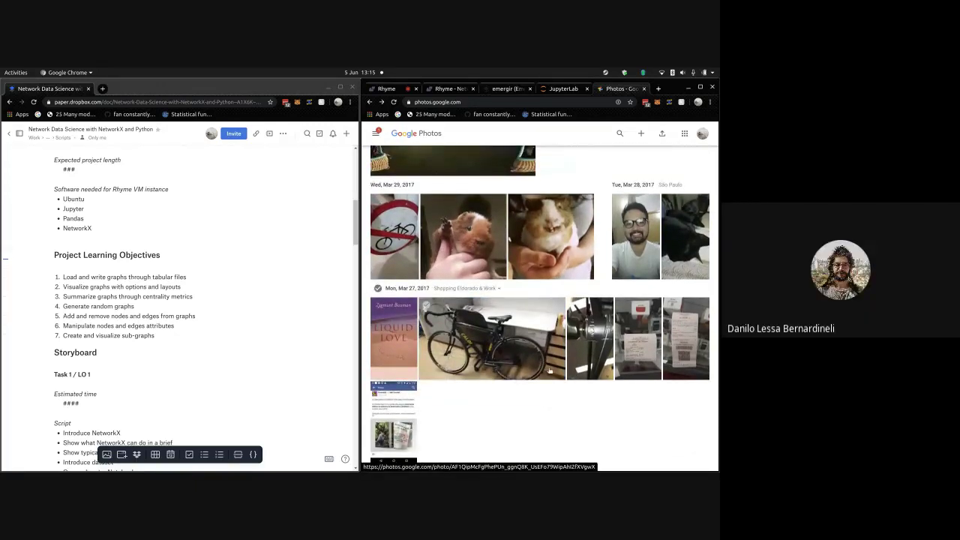
scroll(565, 393, up, 6)
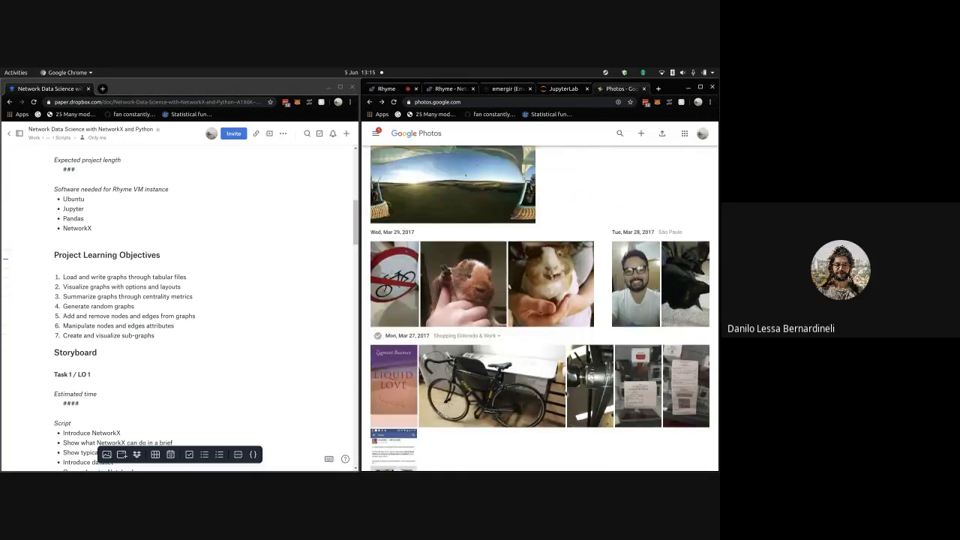
scroll(565, 393, up, 5)
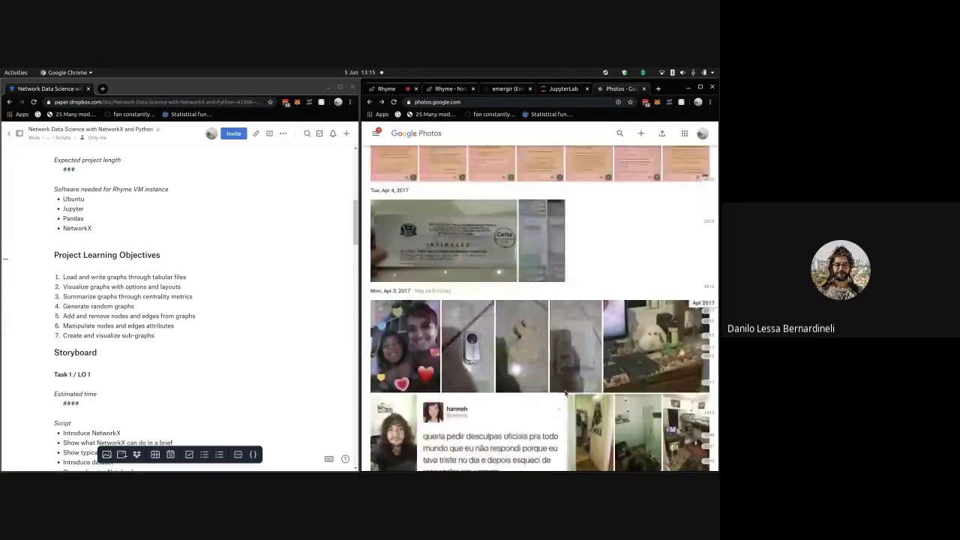
scroll(681, 361, down, 6)
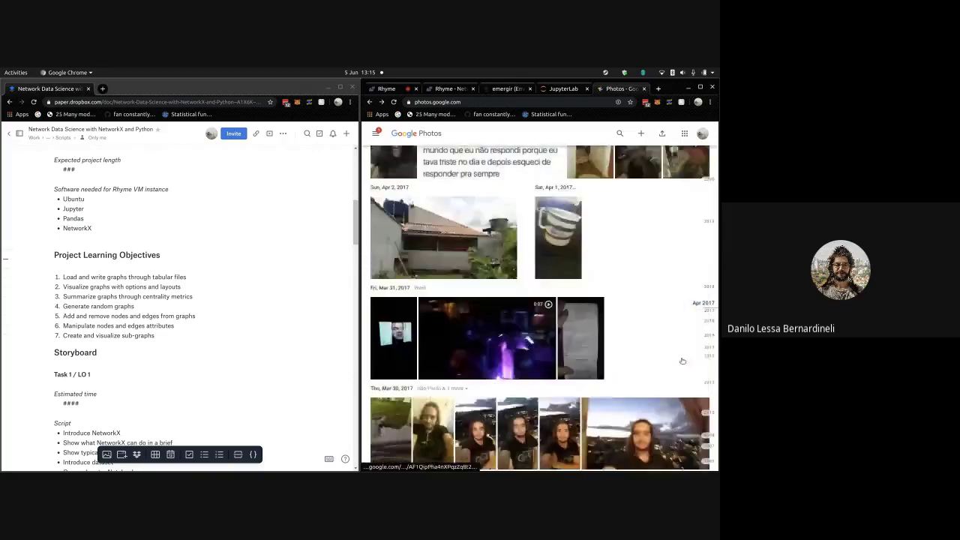
scroll(600, 267, up, 3)
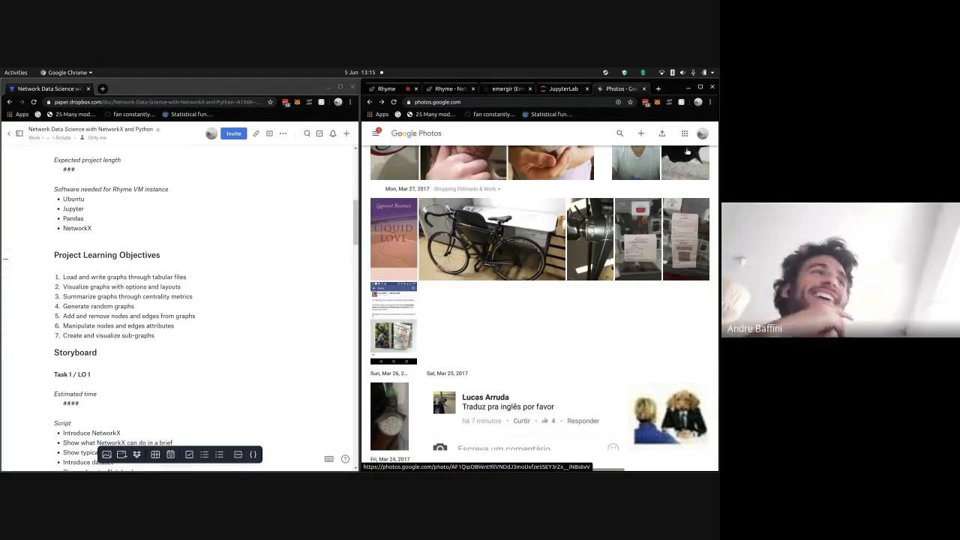
click(715, 182)
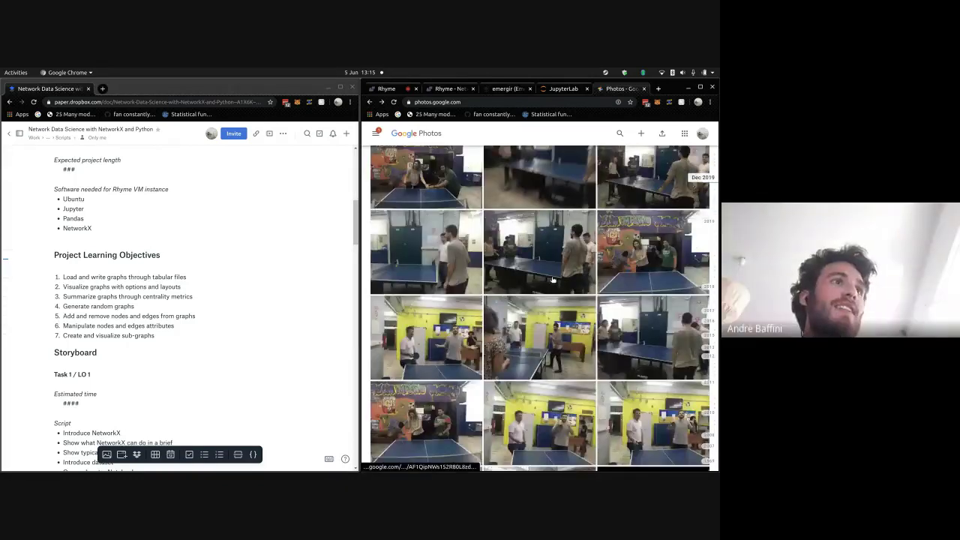
click(708, 168)
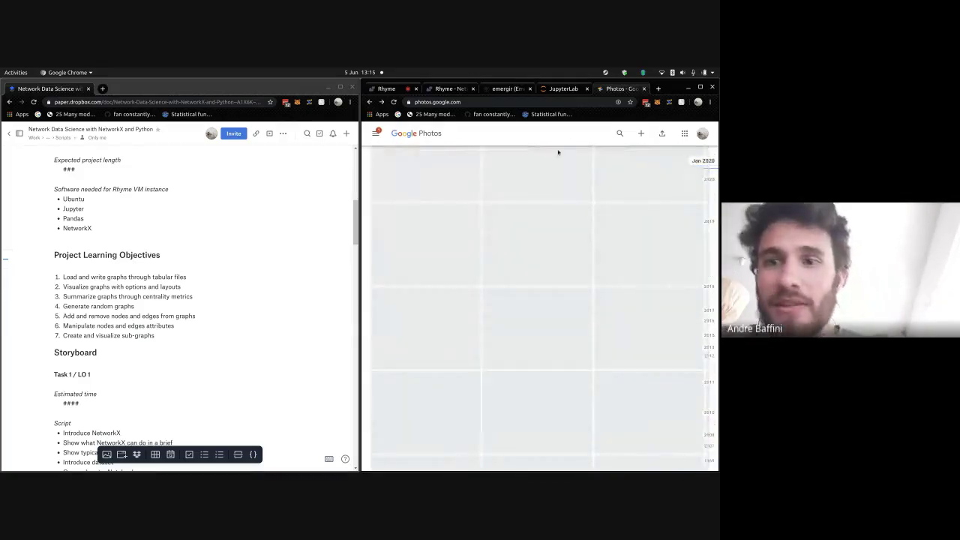
- Search the photo library for 'bike' and open the first result full-size
click(617, 140)
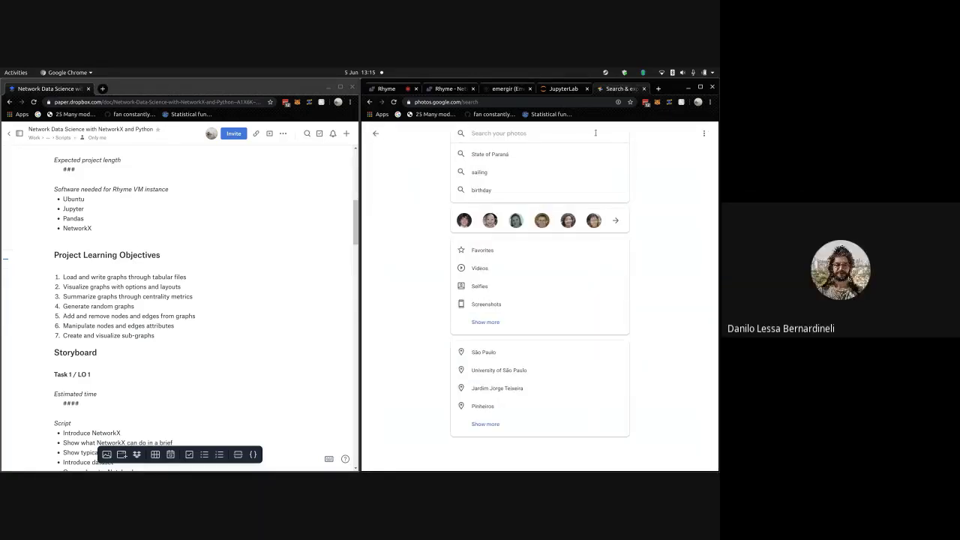
text(bike)
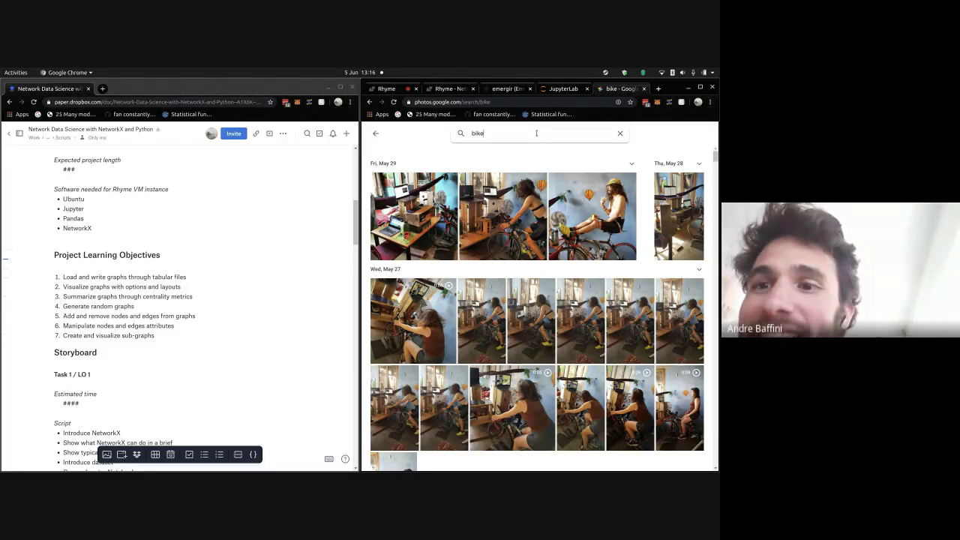
click(422, 248)
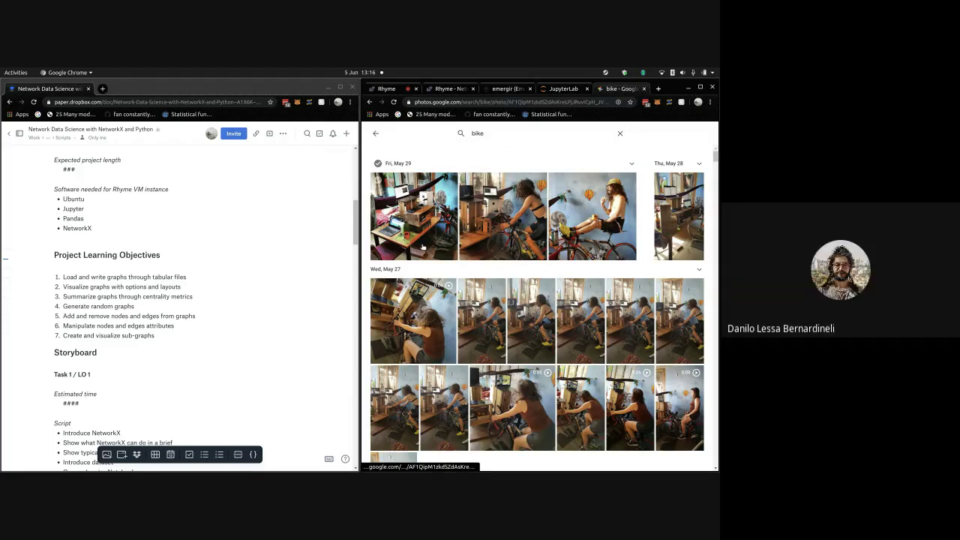
- Step through the next three matching photos, then return to the bike results
key(Right)
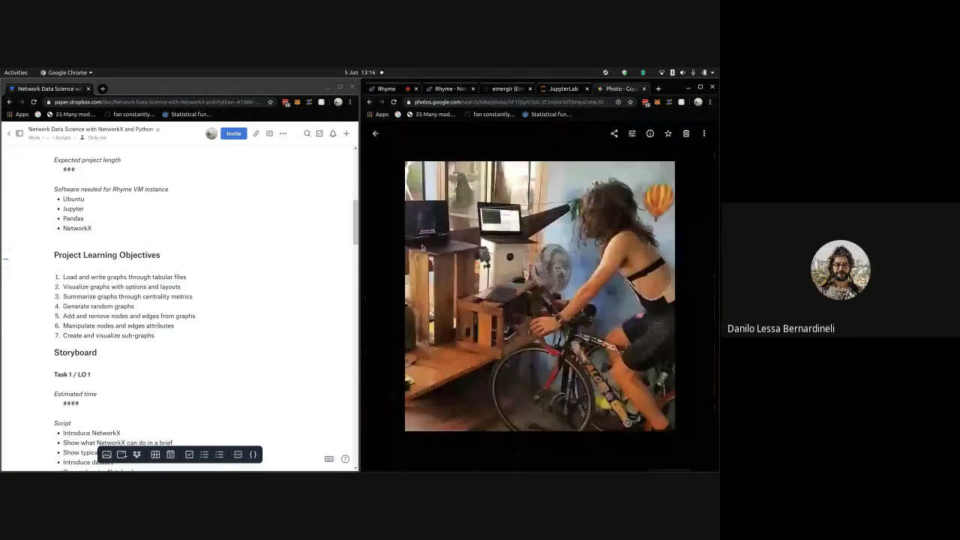
key(Right)
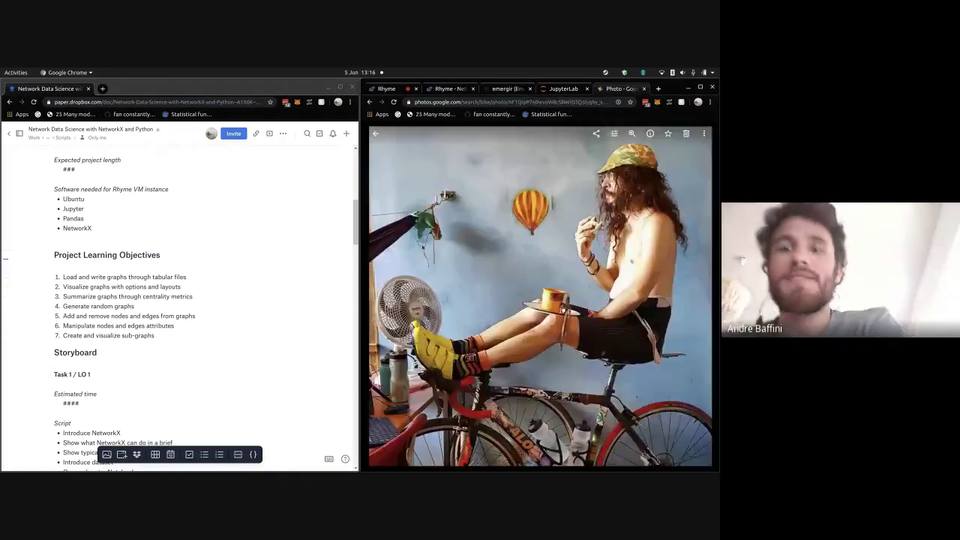
key(Right)
key(Escape)
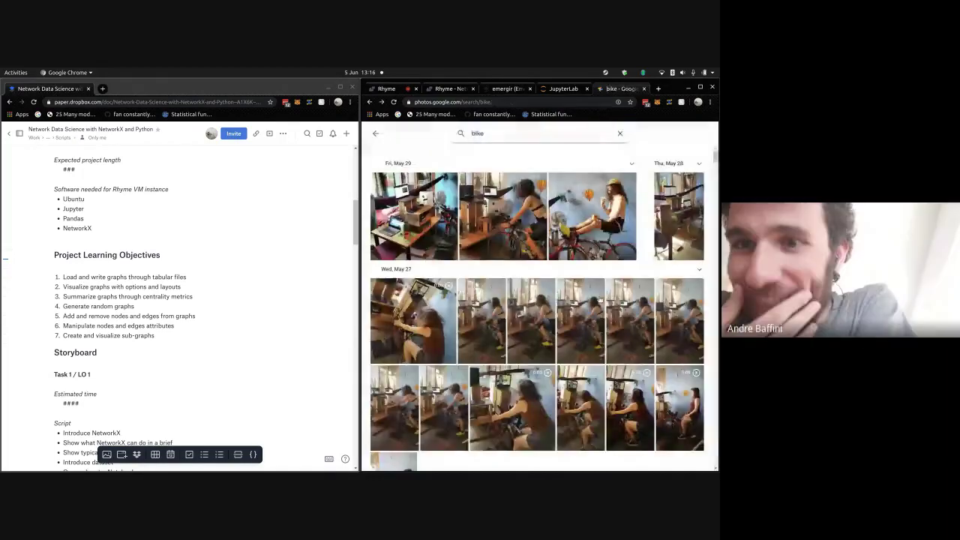
scroll(599, 299, down, 5)
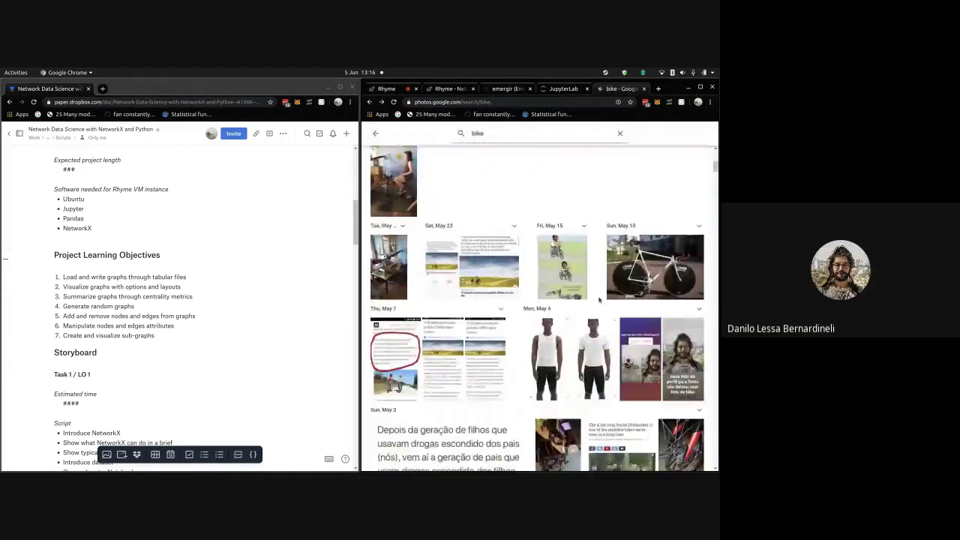
scroll(599, 300, down, 5)
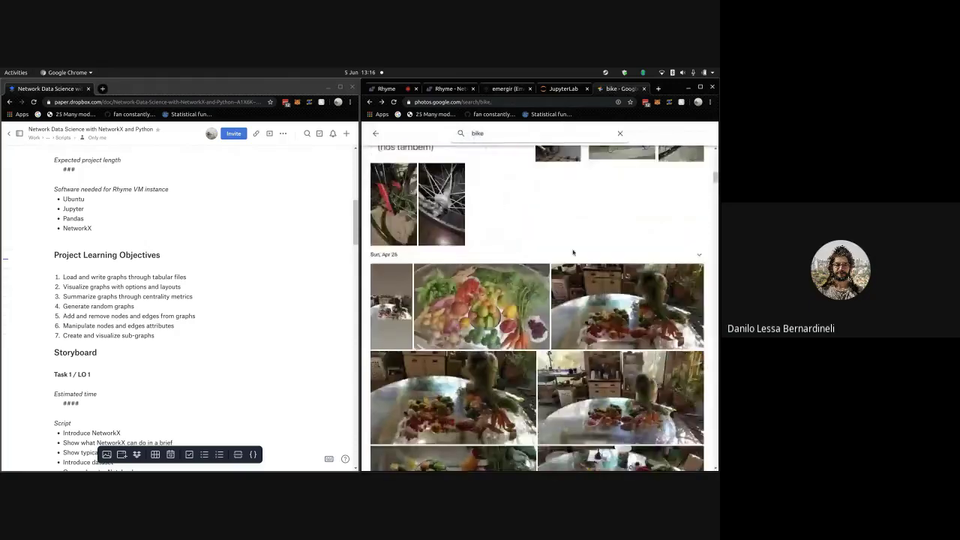
scroll(573, 252, down, 10)
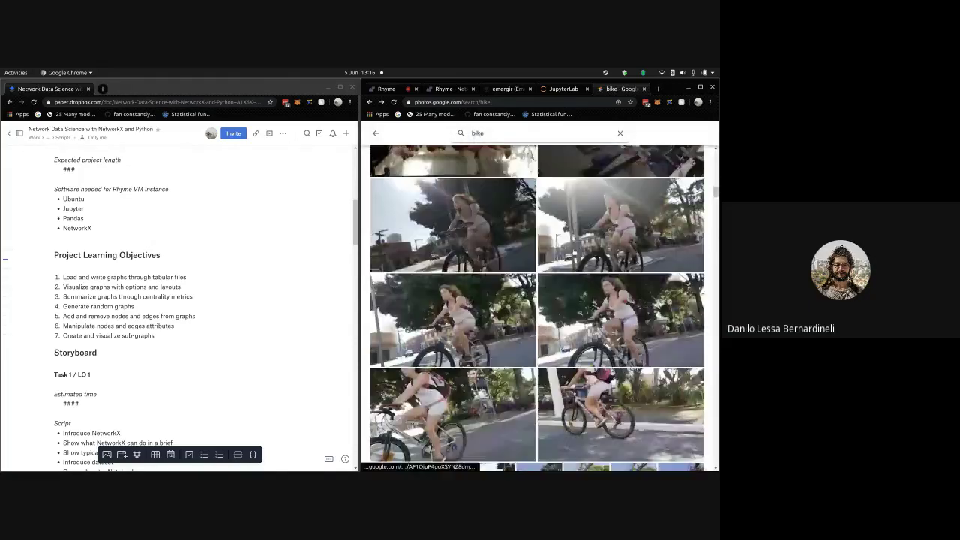
scroll(572, 252, down, 10)
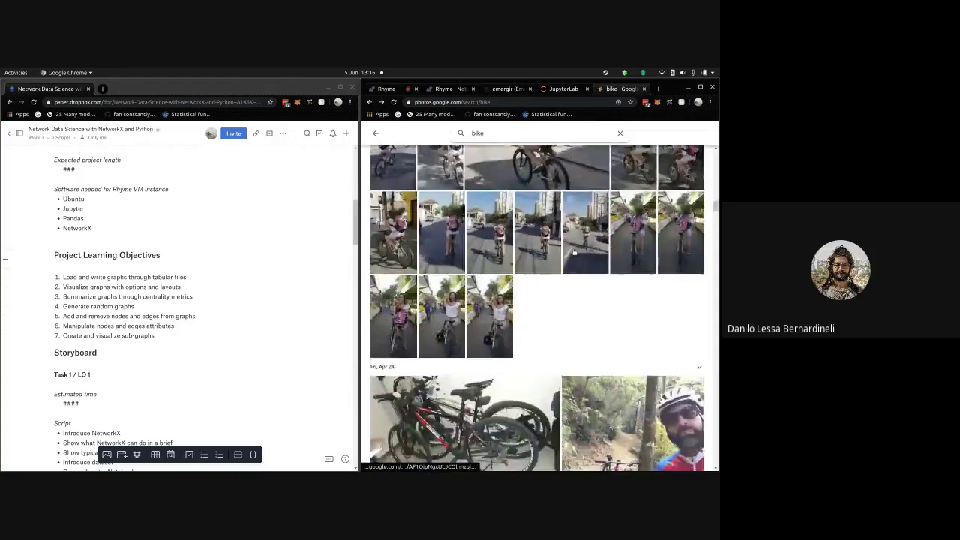
scroll(573, 252, down, 10)
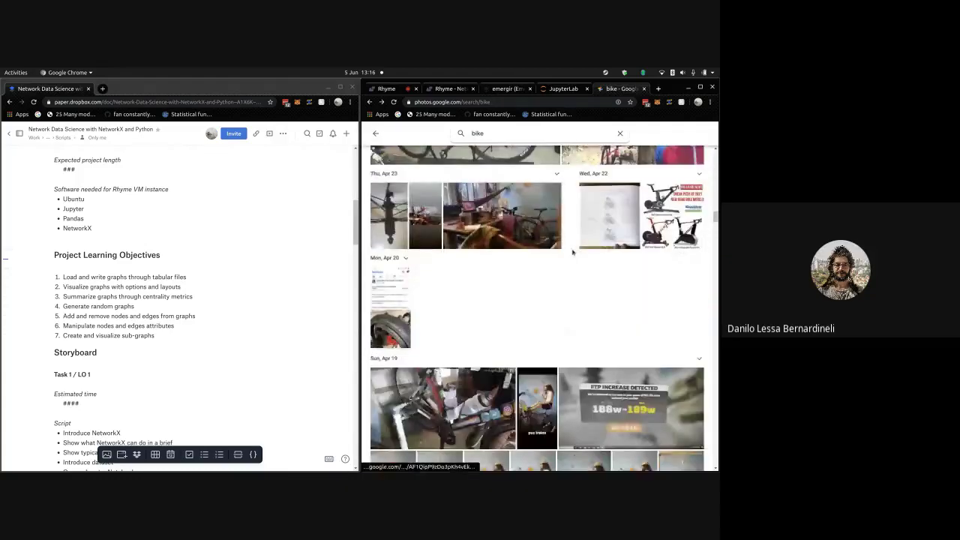
scroll(573, 252, down, 10)
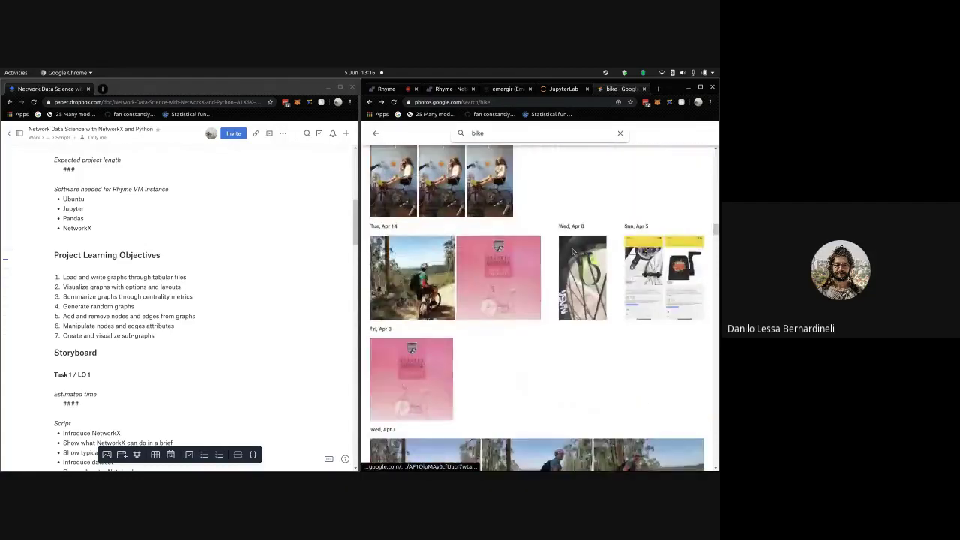
scroll(573, 252, down, 10)
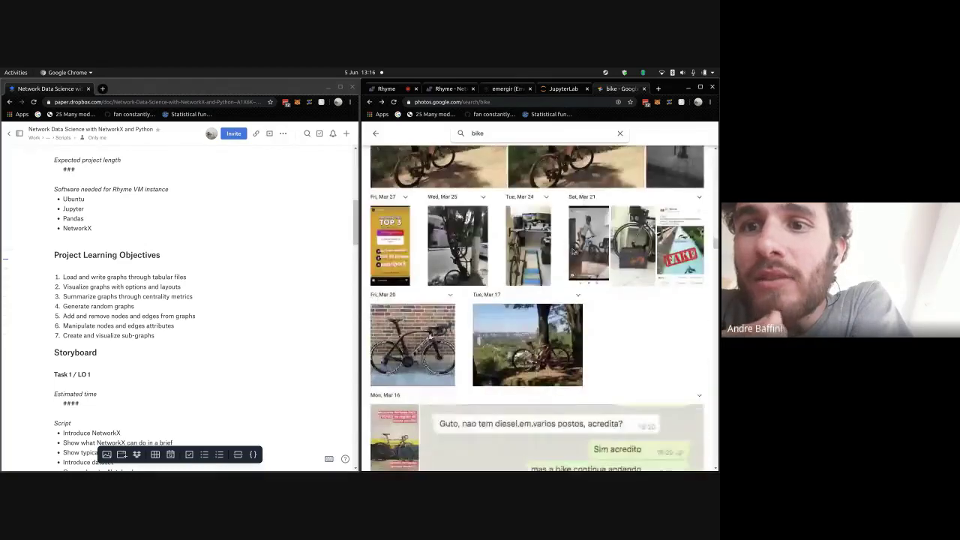
scroll(552, 246, down, 2)
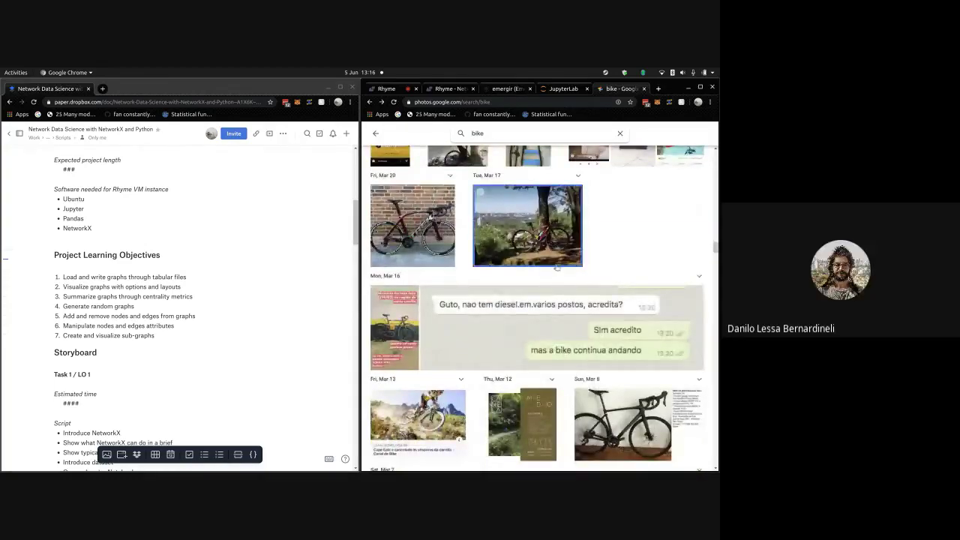
click(553, 263)
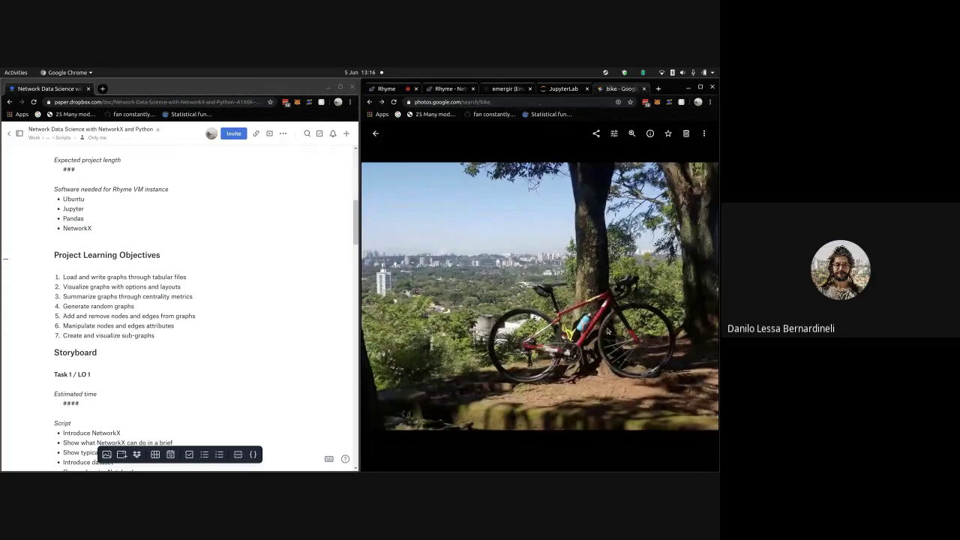
key(Escape)
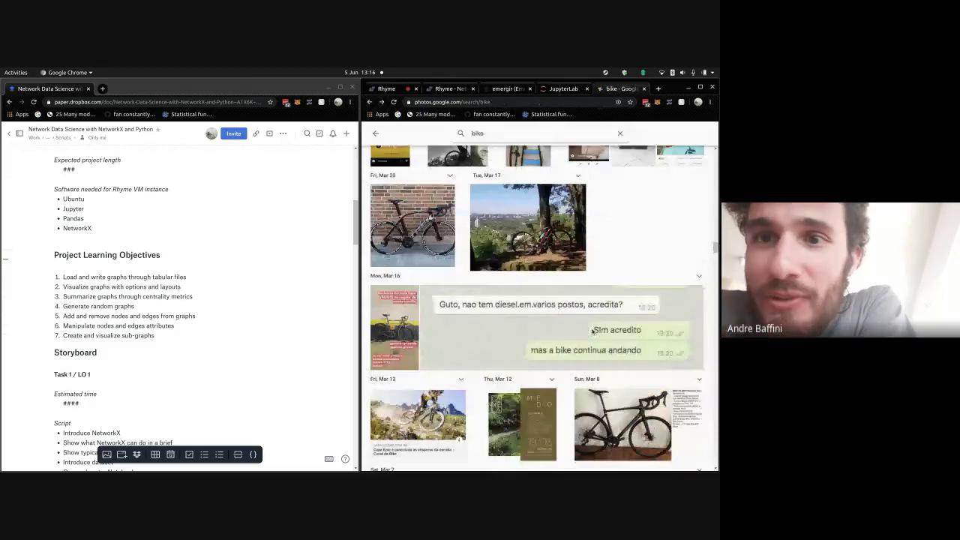
- Browse the bike search results, then open a new blank browser tab
scroll(593, 330, down, 10)
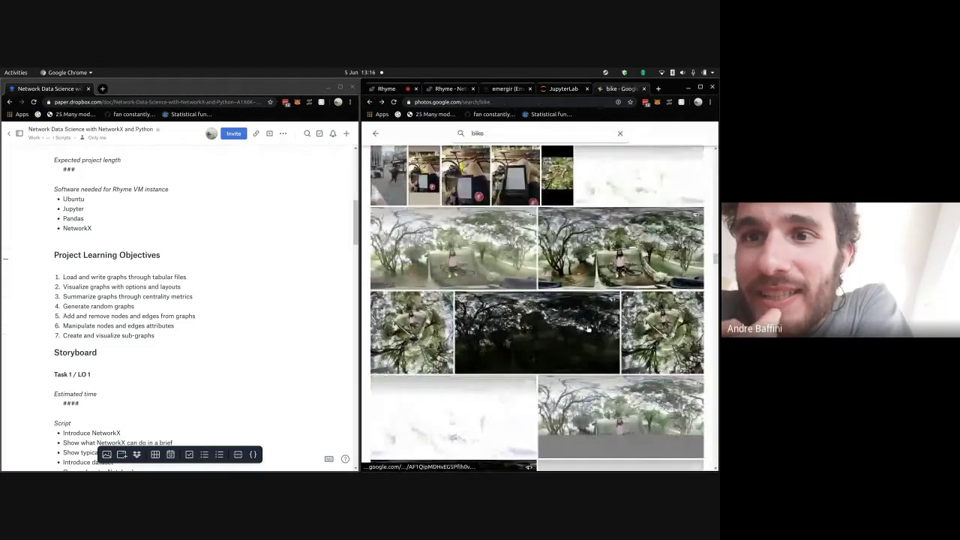
scroll(588, 330, down, 3)
scroll(589, 330, up, 5)
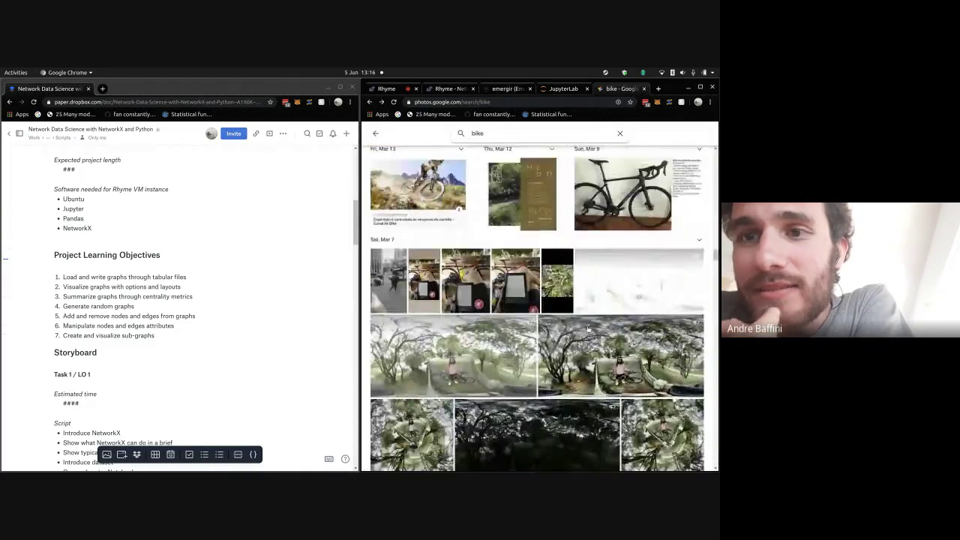
scroll(588, 330, up, 5)
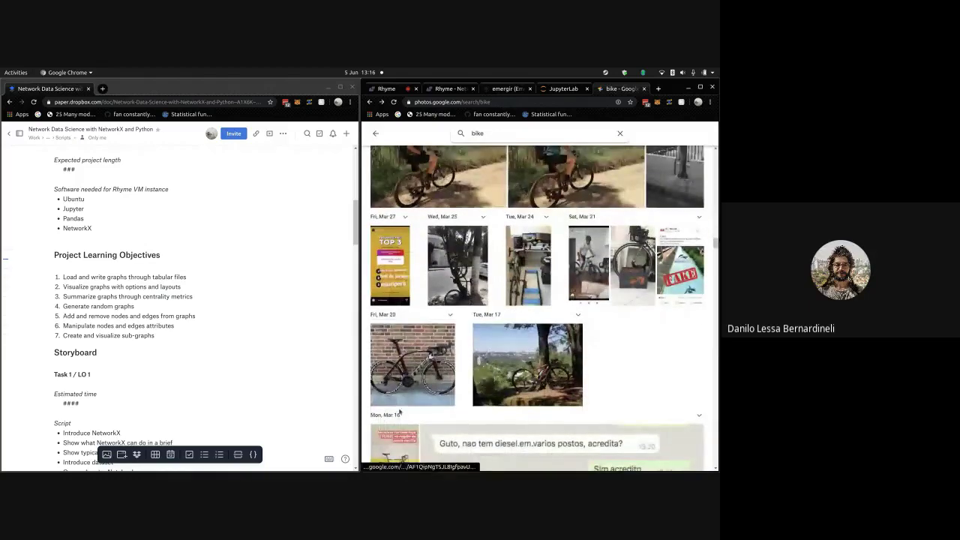
scroll(481, 312, down, 3)
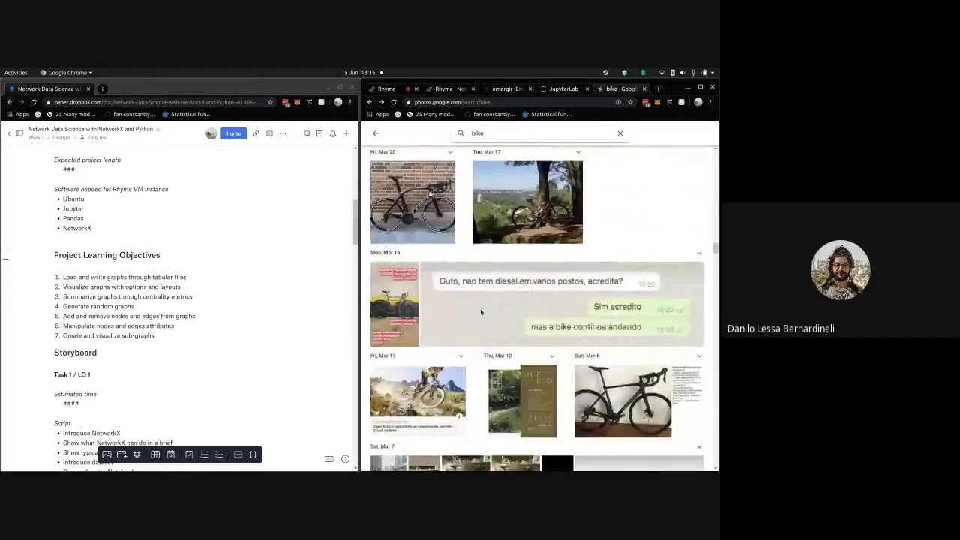
scroll(481, 312, down, 10)
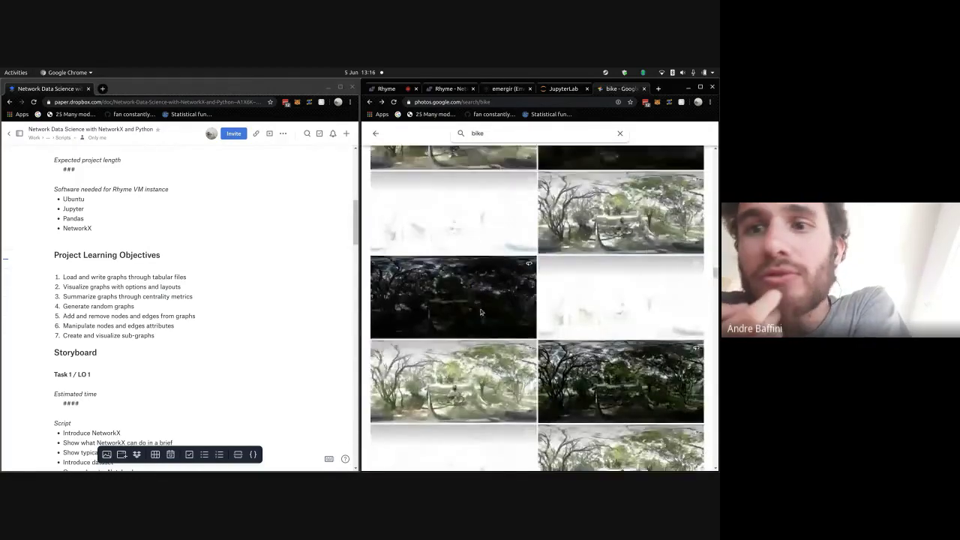
scroll(481, 312, down, 8)
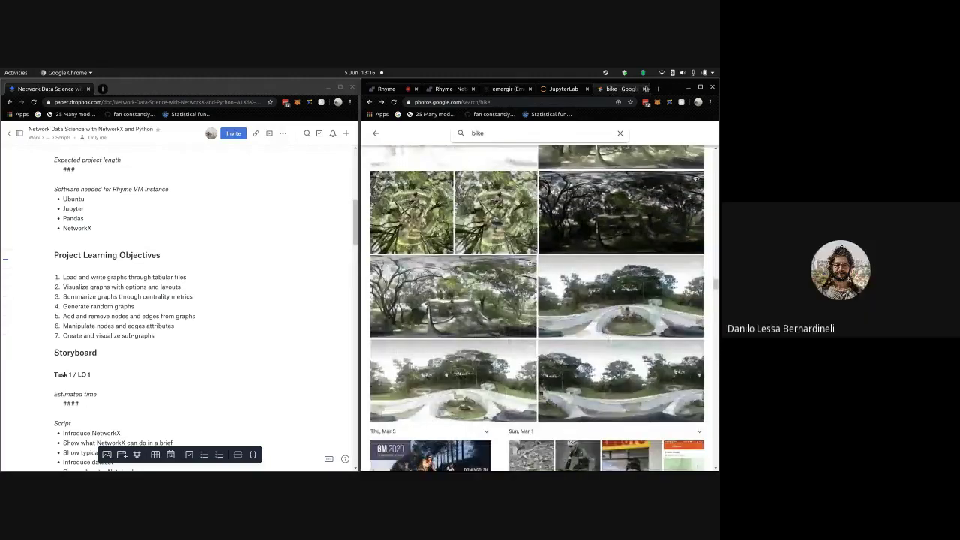
click(657, 89)
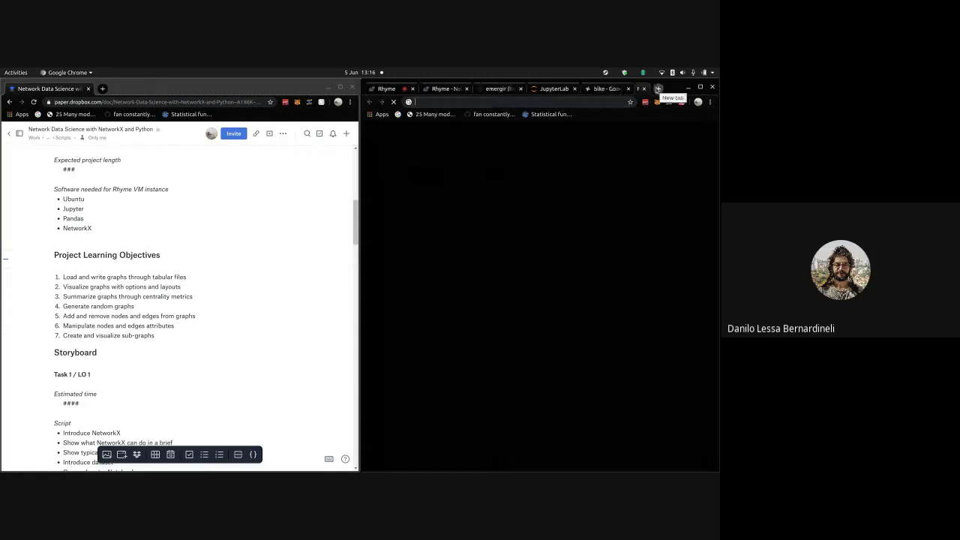
- Load web.whatsapp.com in the new tab, then return to the 'bike - Google Photos' tab
text(web)
key(Return)
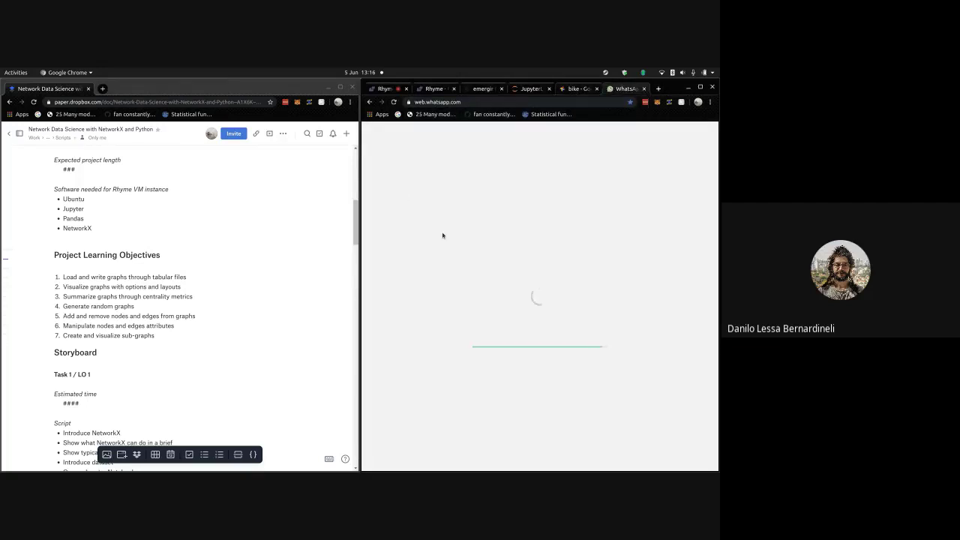
click(575, 90)
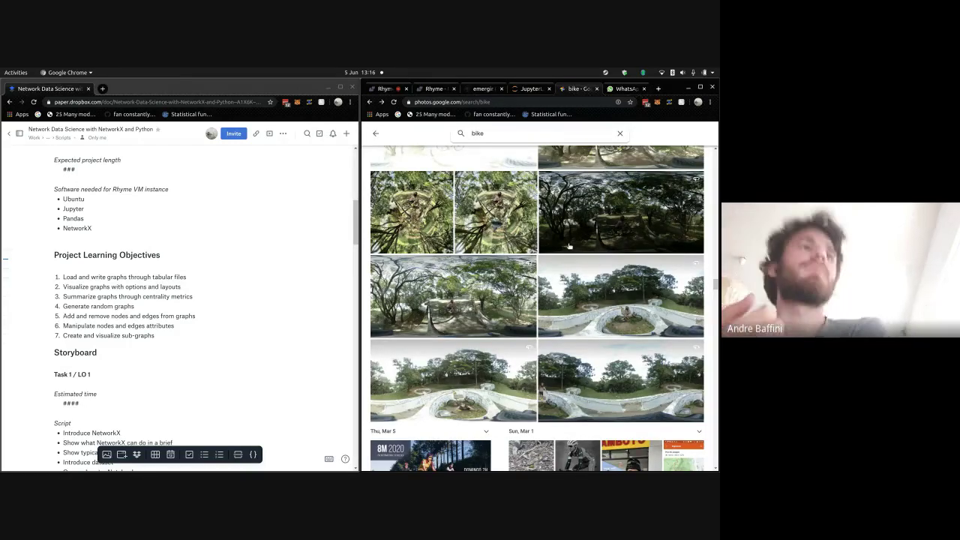
- Scroll the bike results a little, then switch to the WhatsApp Web tab
scroll(568, 245, down, 1)
scroll(568, 246, down, 5)
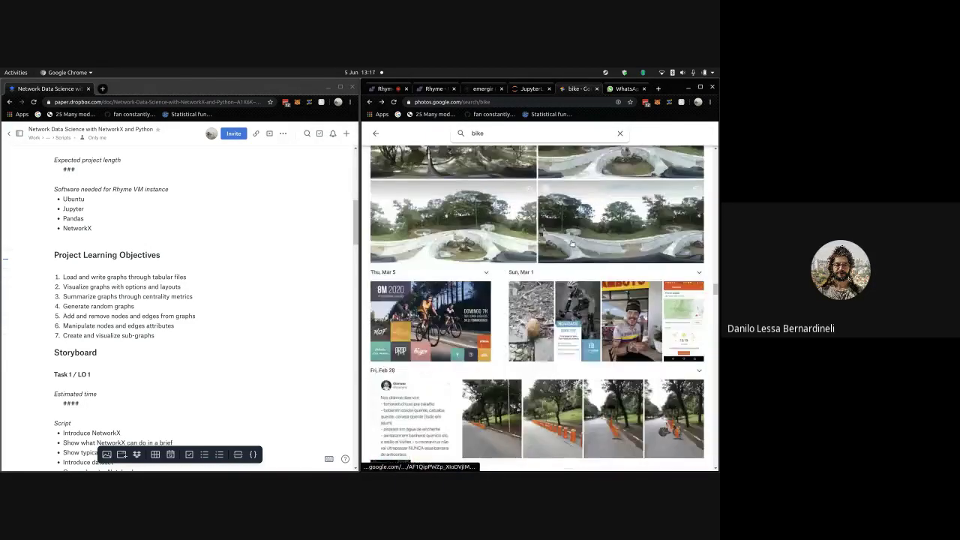
click(616, 89)
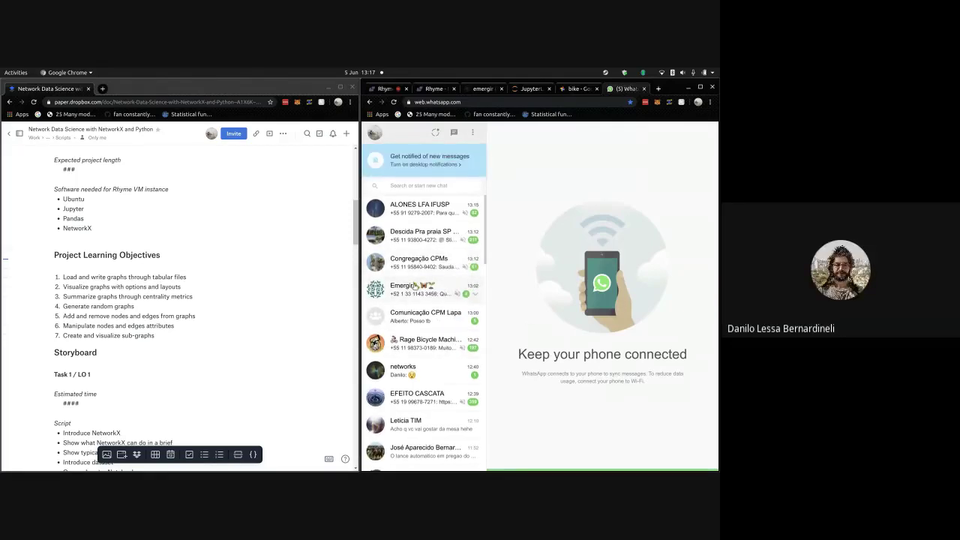
- Open the 'Fuga CC - Associados' chat, then go back to the 'bike - Google Photos' tab
scroll(409, 315, down, 3)
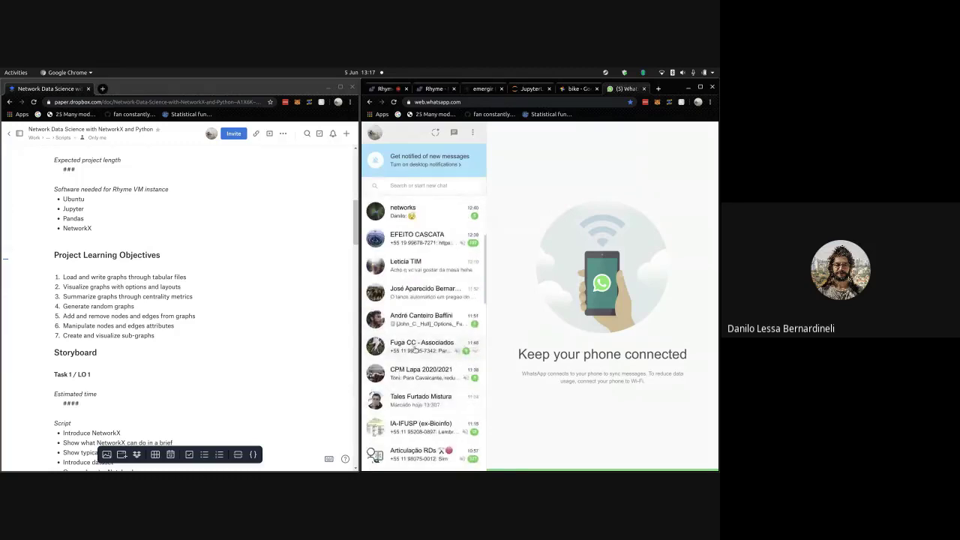
click(424, 347)
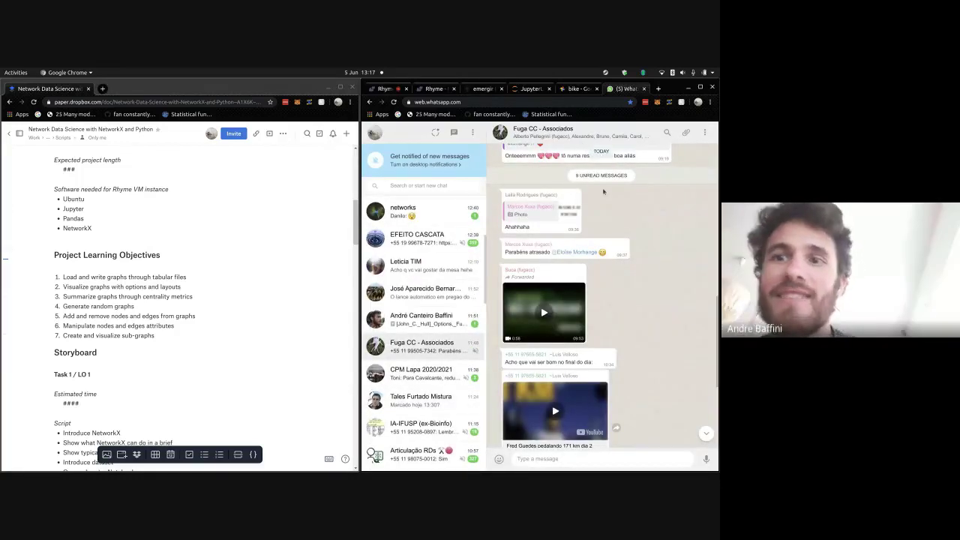
click(573, 89)
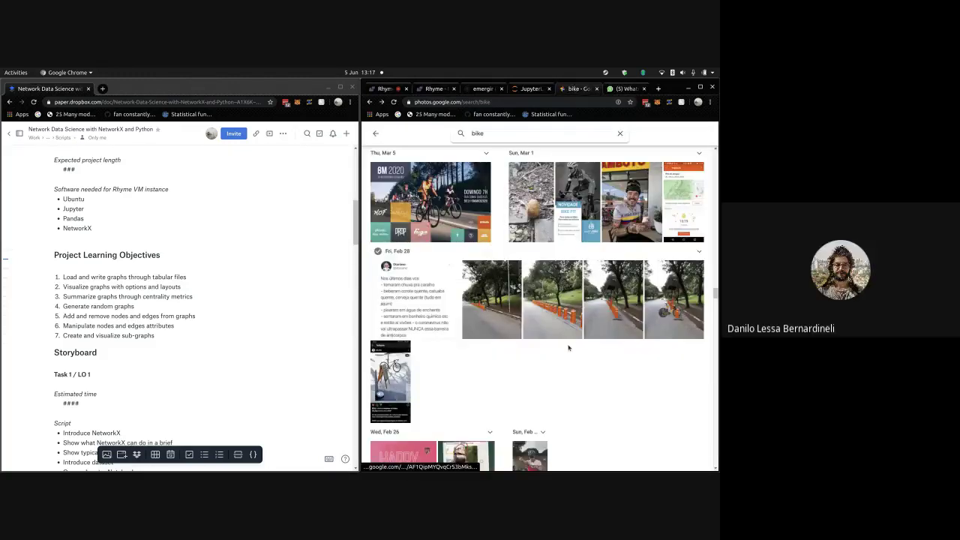
- Open the Sat, Feb 22 bike photo, zoom in and out, then close it
scroll(578, 372, down, 3)
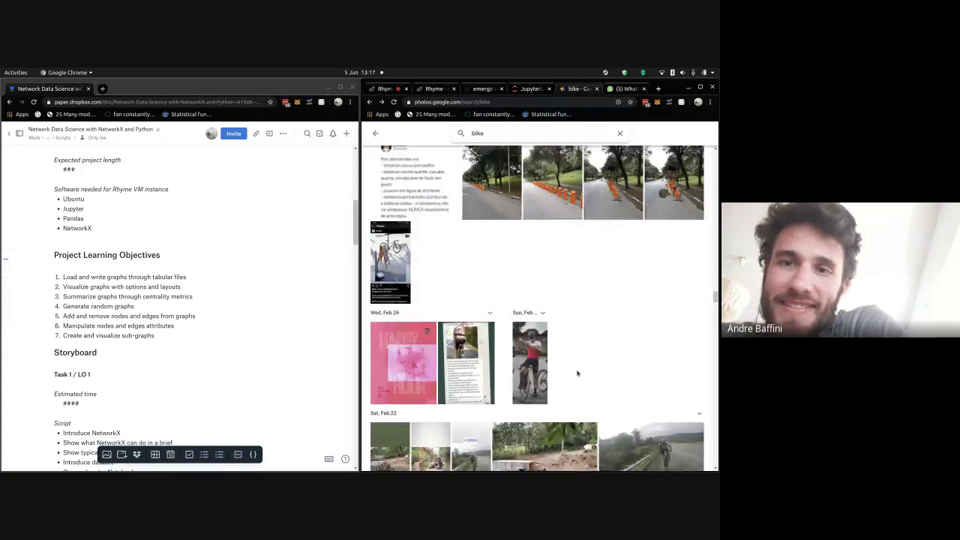
scroll(617, 274, down, 1)
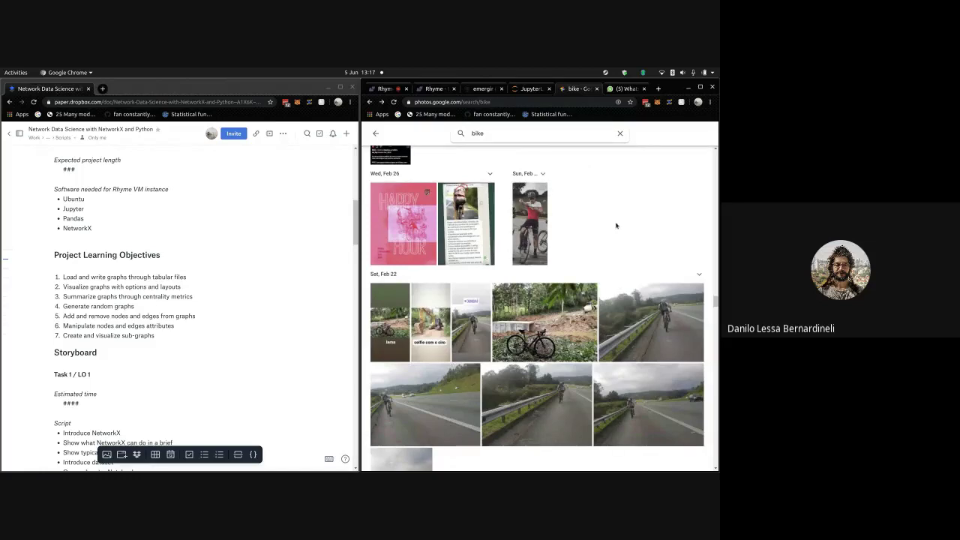
click(563, 336)
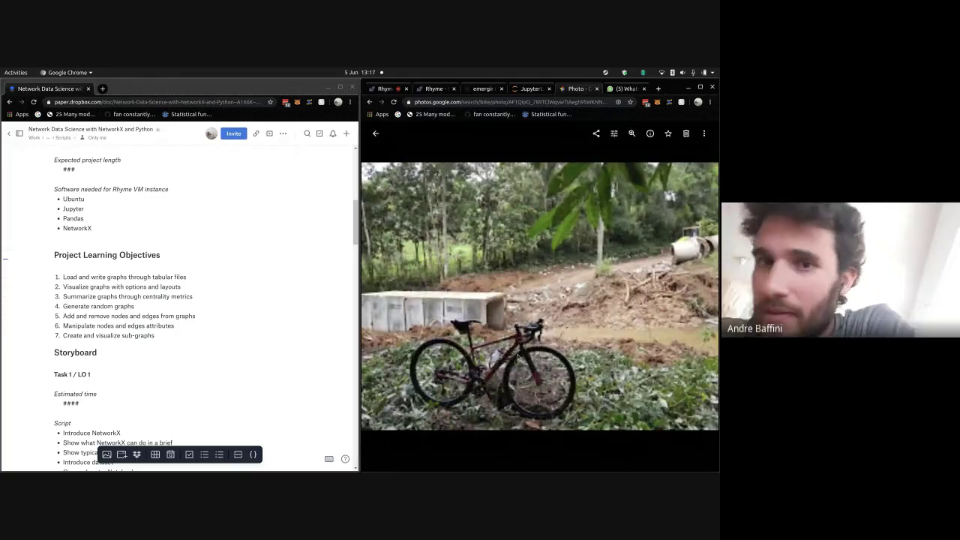
scroll(539, 296, up, 3)
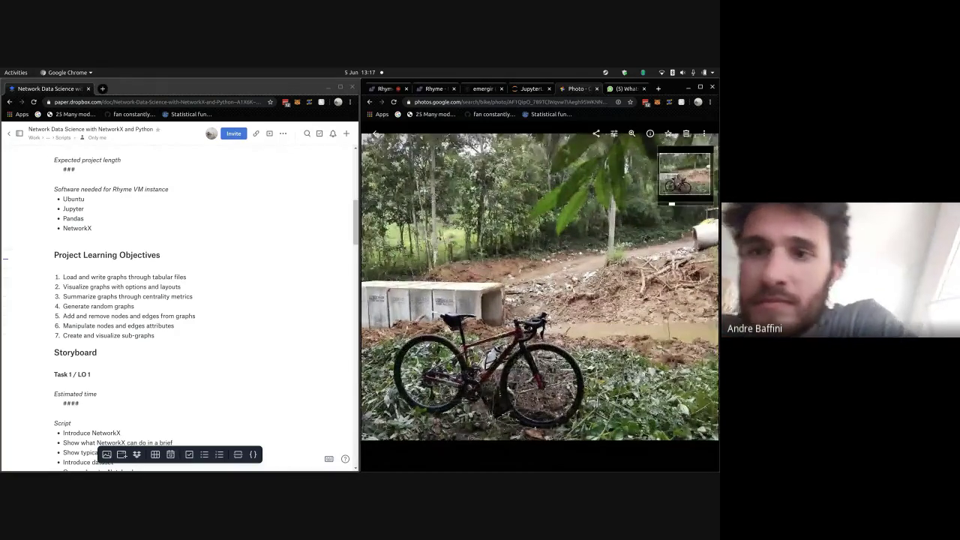
scroll(476, 279, up, 2)
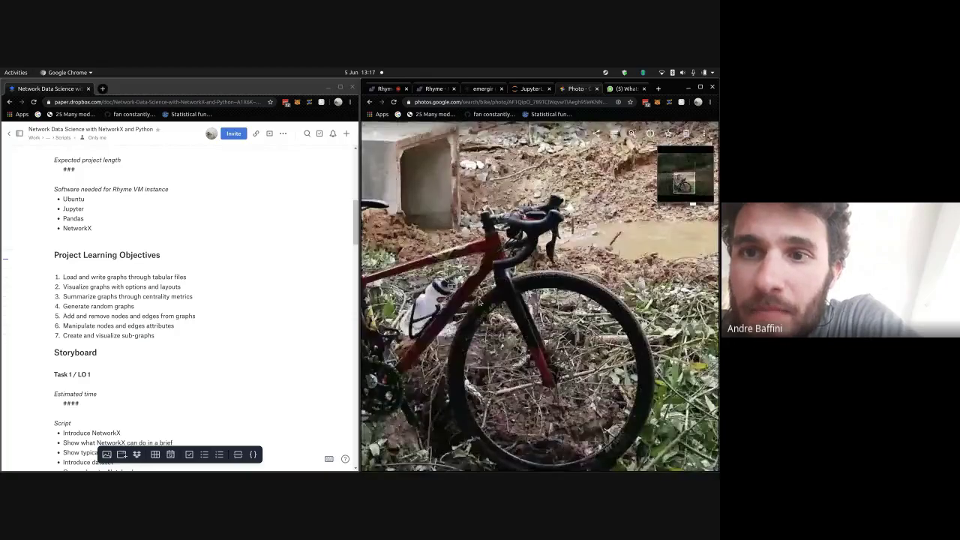
scroll(475, 278, down, 3)
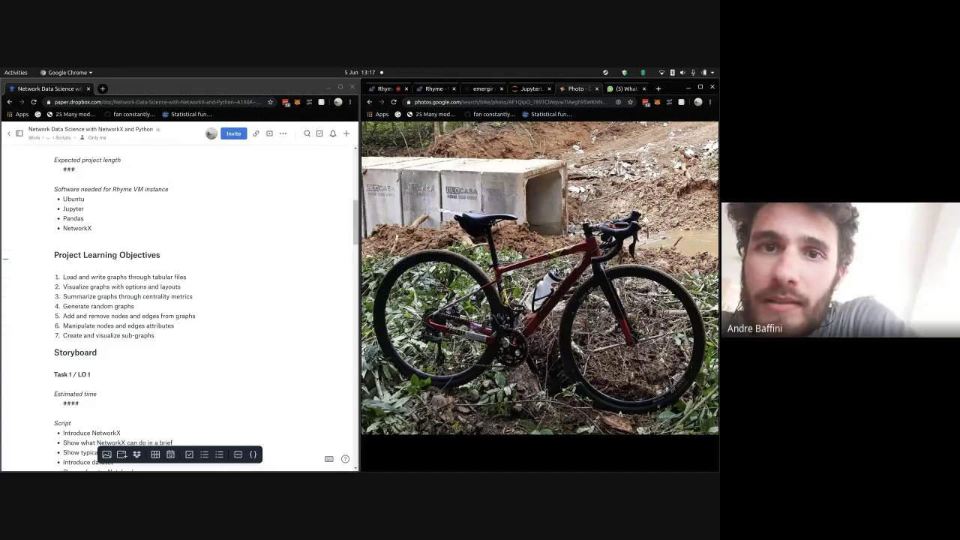
click(616, 270)
key(Escape)
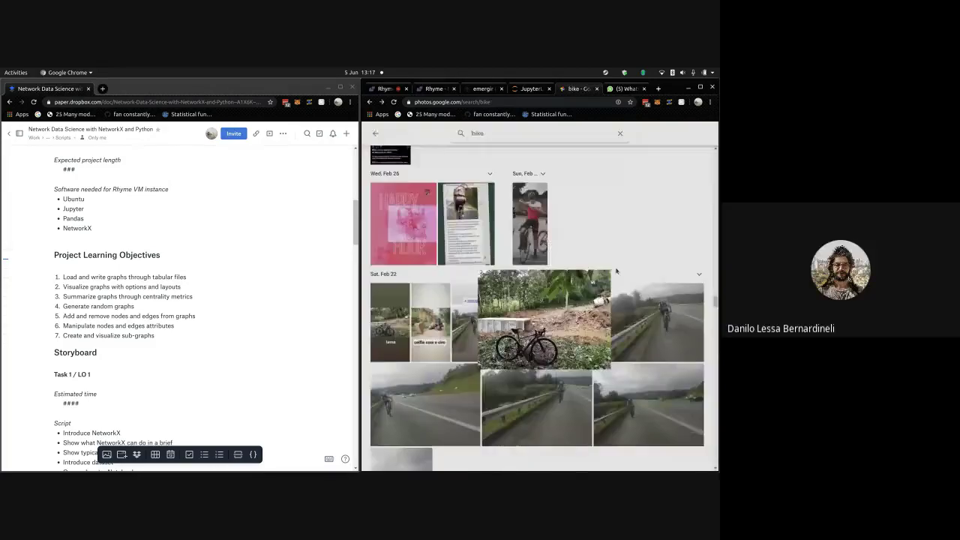
- Scroll the results on into mid-February and open another new browser tab
scroll(597, 297, down, 3)
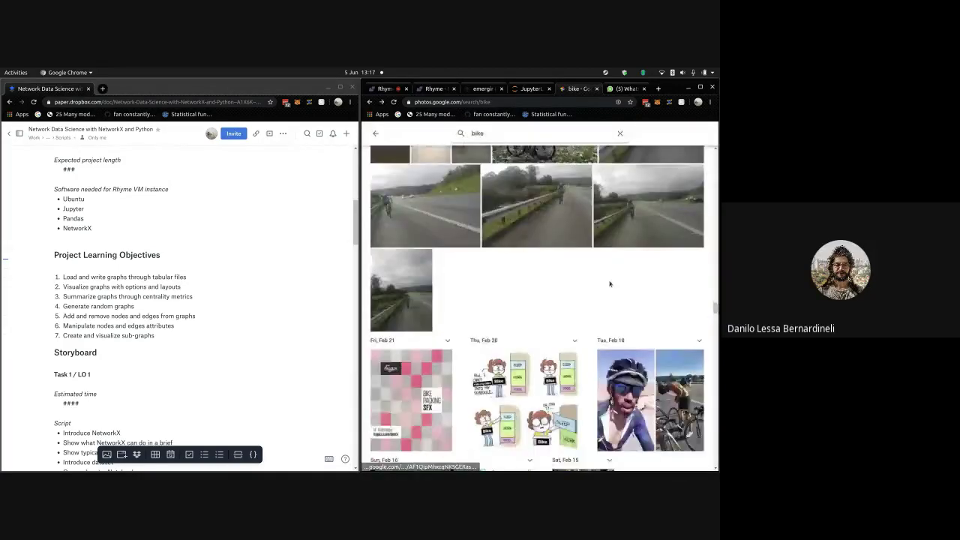
scroll(609, 283, down, 3)
click(659, 89)
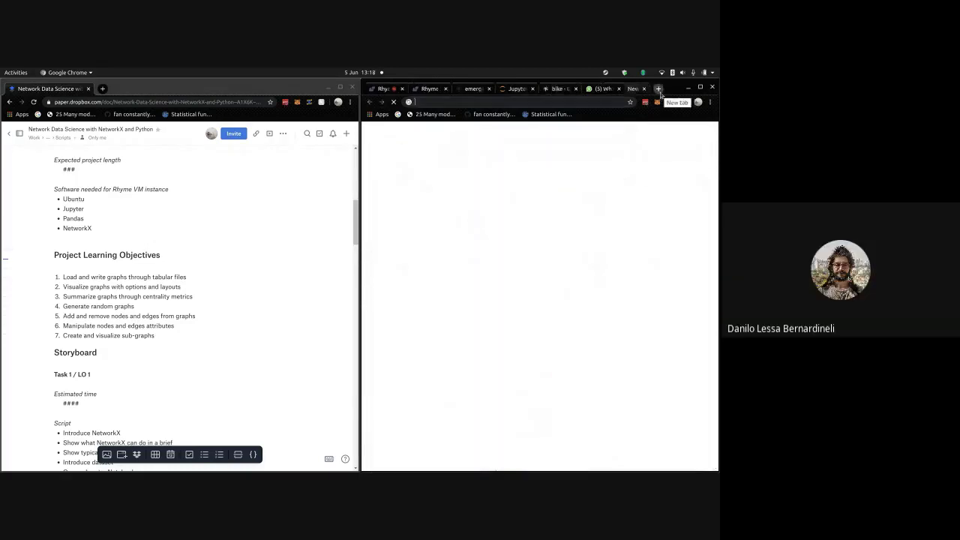
- Search Google for 'specialized diverge e5' and browse its Shopping results
text(specialized)
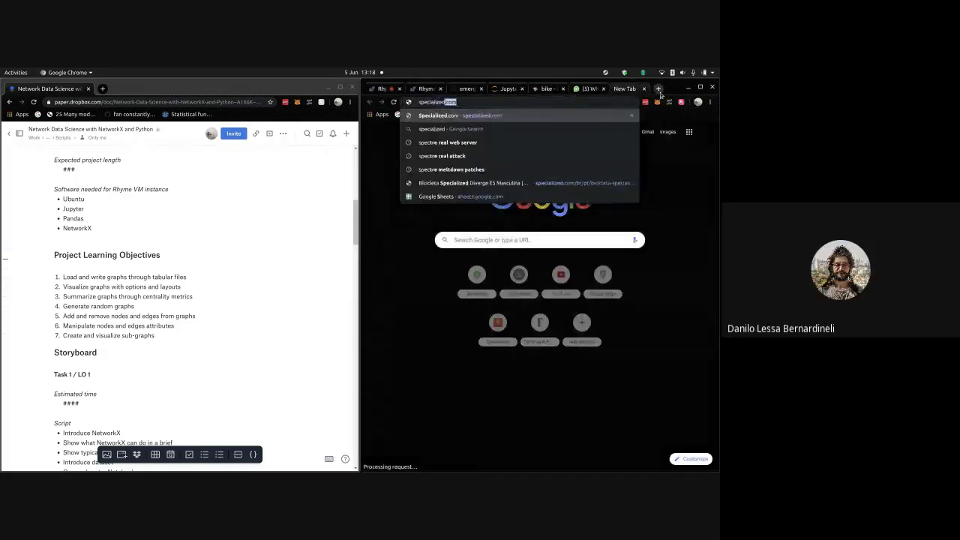
text( diverge e5)
key(Return)
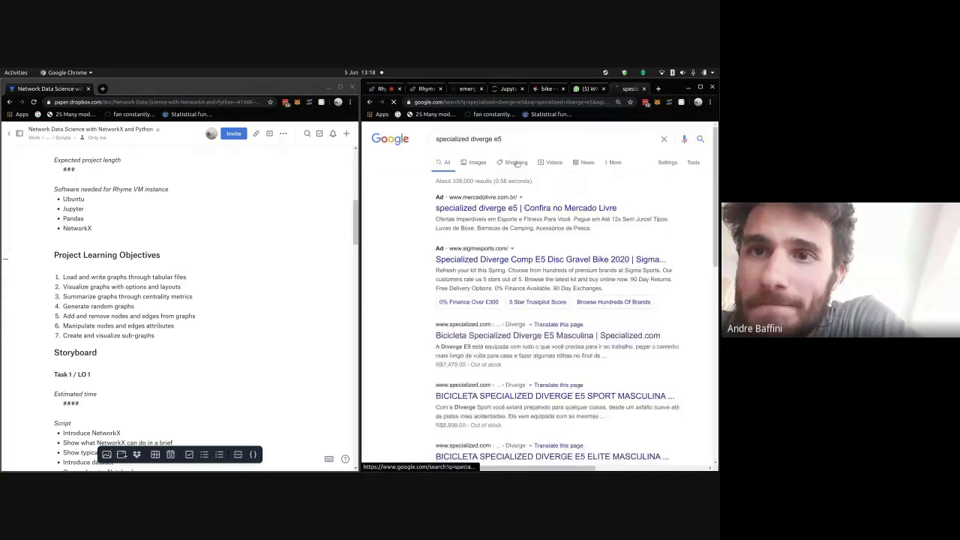
click(516, 162)
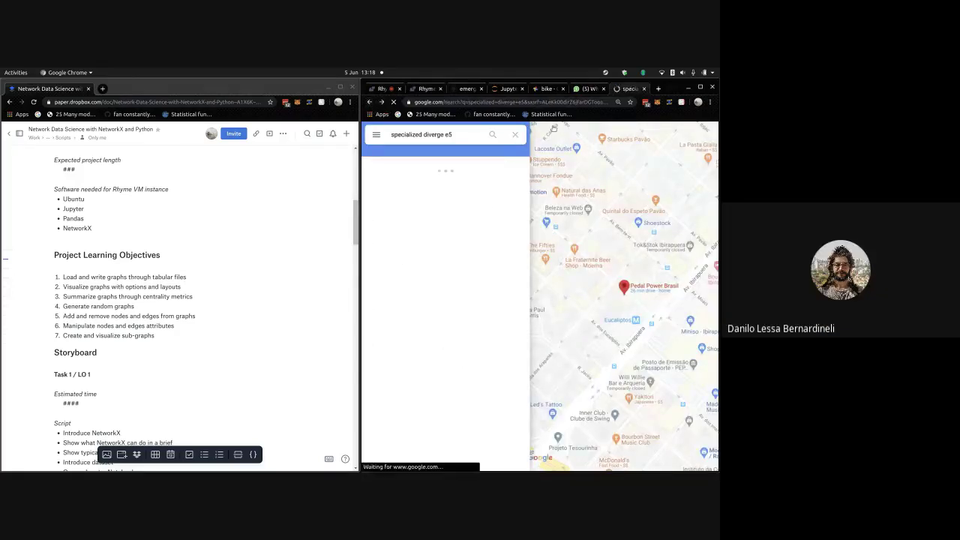
ctrl+scroll(638, 258, up, 3)
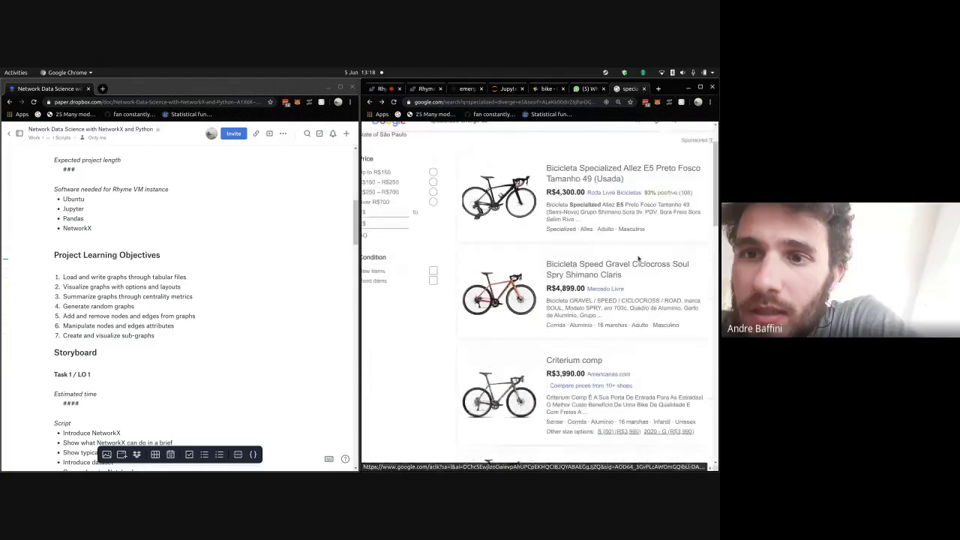
scroll(480, 140, up, 2)
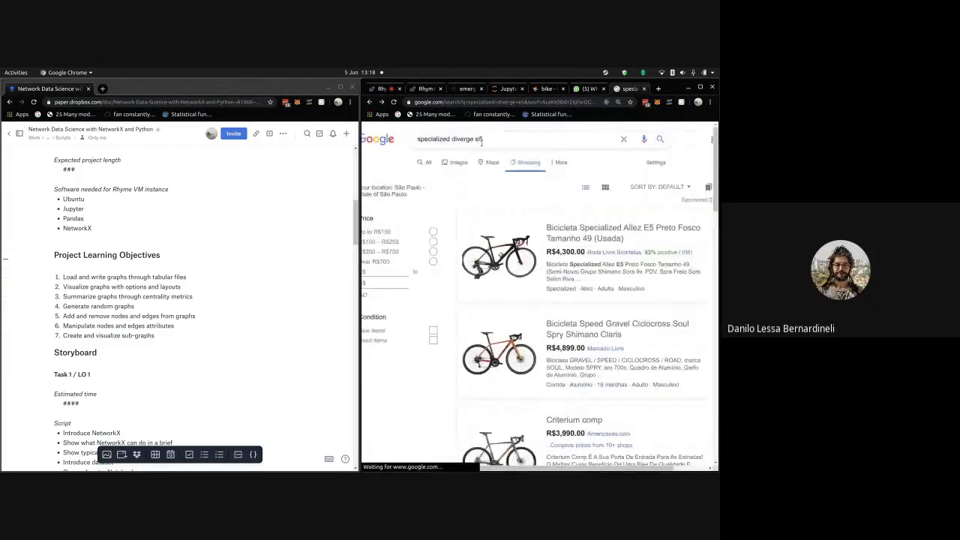
scroll(597, 253, down, 4)
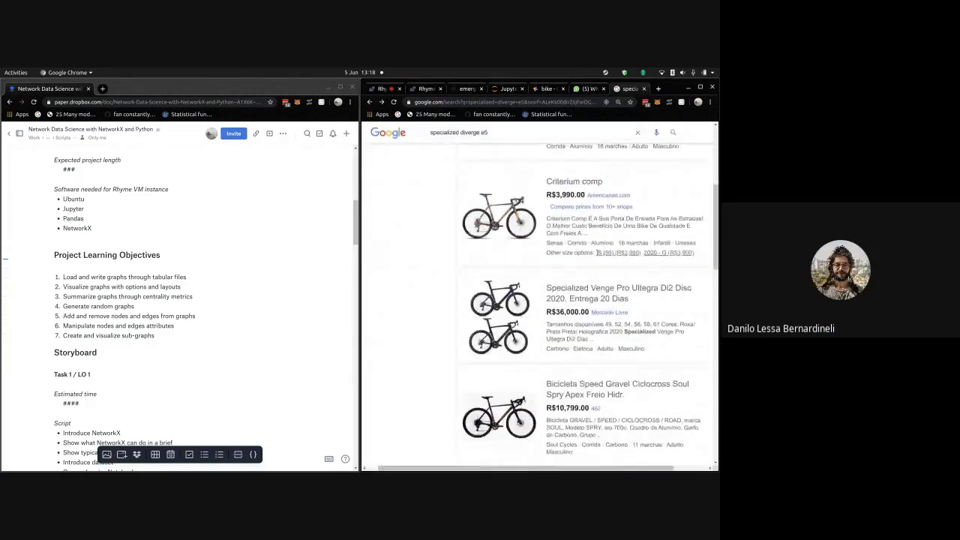
scroll(597, 253, down, 3)
scroll(584, 179, down, 3)
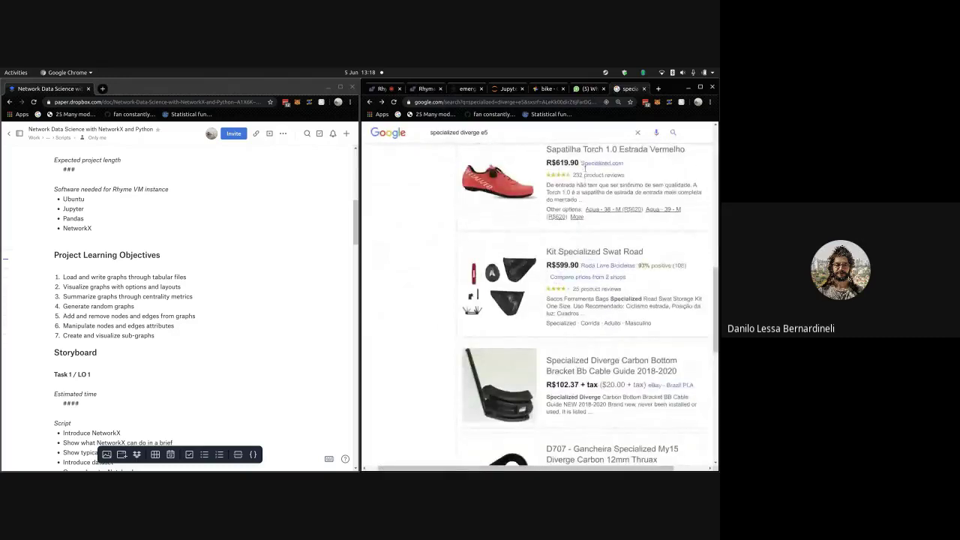
- Load the Mercado Livre homepage (mercadolivre.com.br) in the same tab
click(590, 101)
key(ctrl+v)
key(Return)
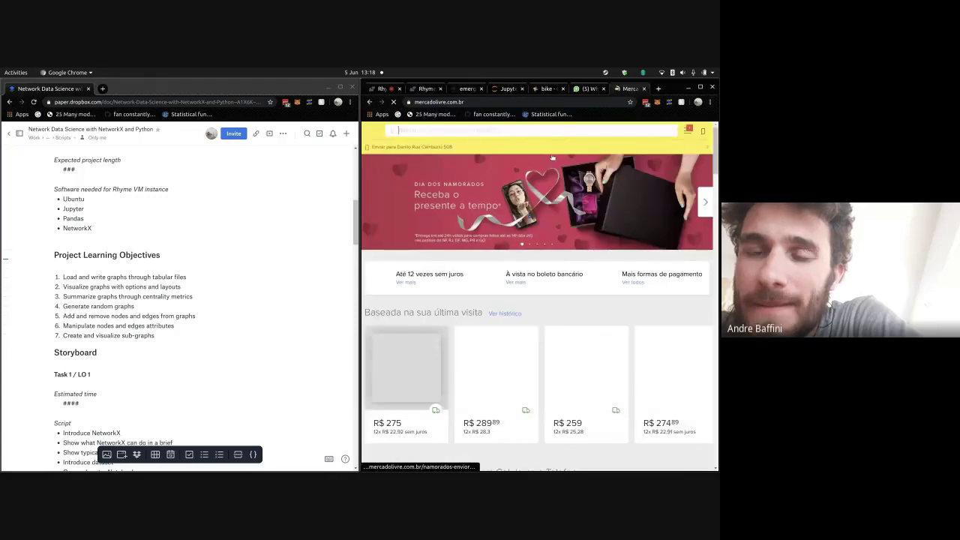
- Search Mercado Livre for 'specialized diverge' using the suggestion after typing 'sp'
text(specialized diverge)
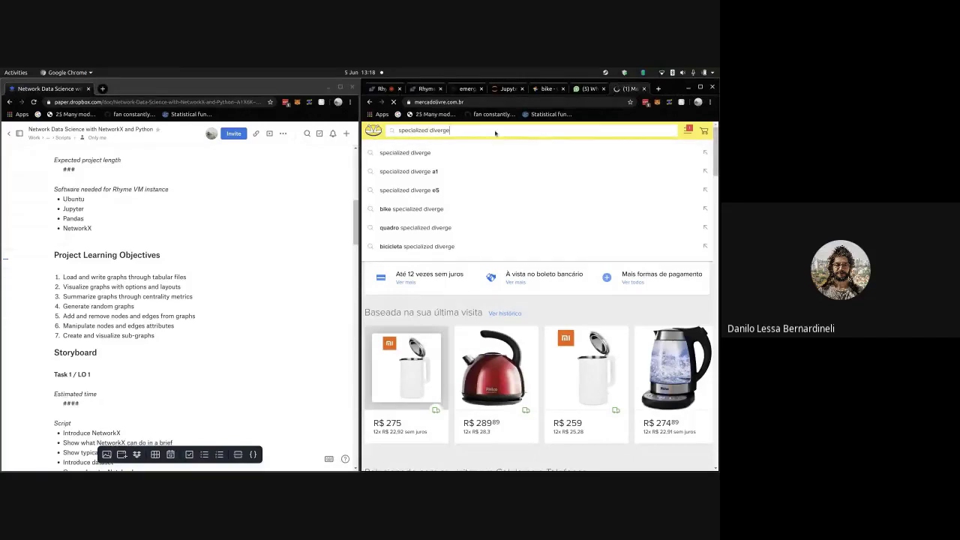
click(490, 153)
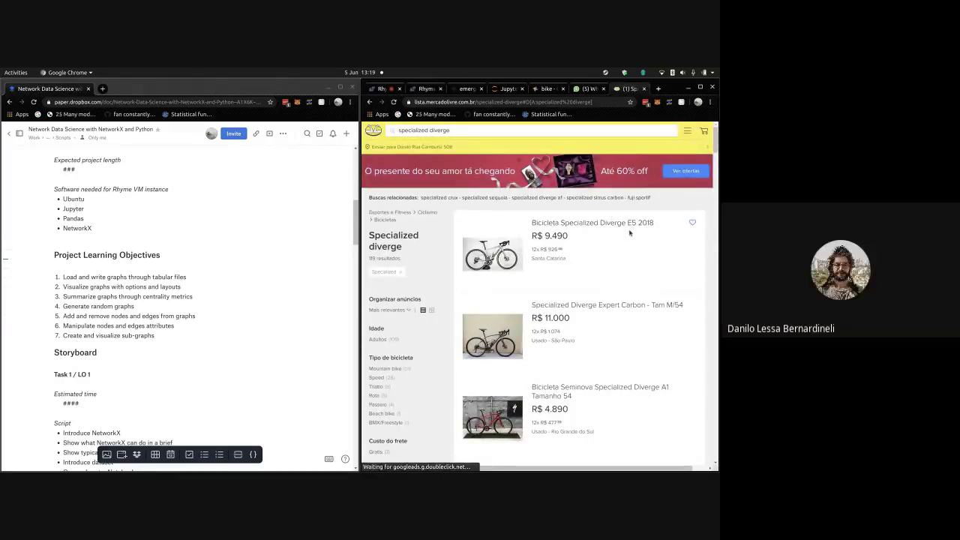
- Browse the 98 'specialized diverge' listings, including the Expert Carbon at R$ 11.000
scroll(629, 233, down, 1)
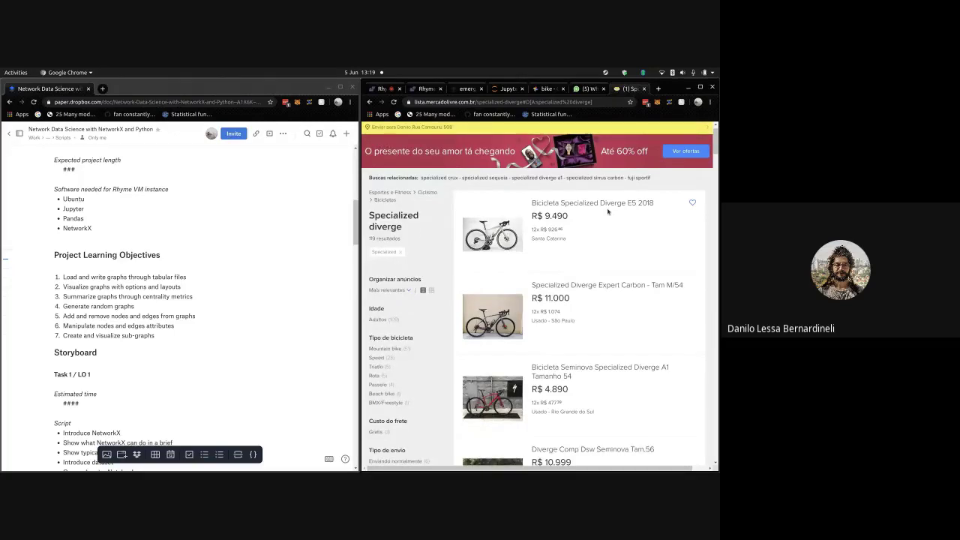
scroll(608, 212, down, 3)
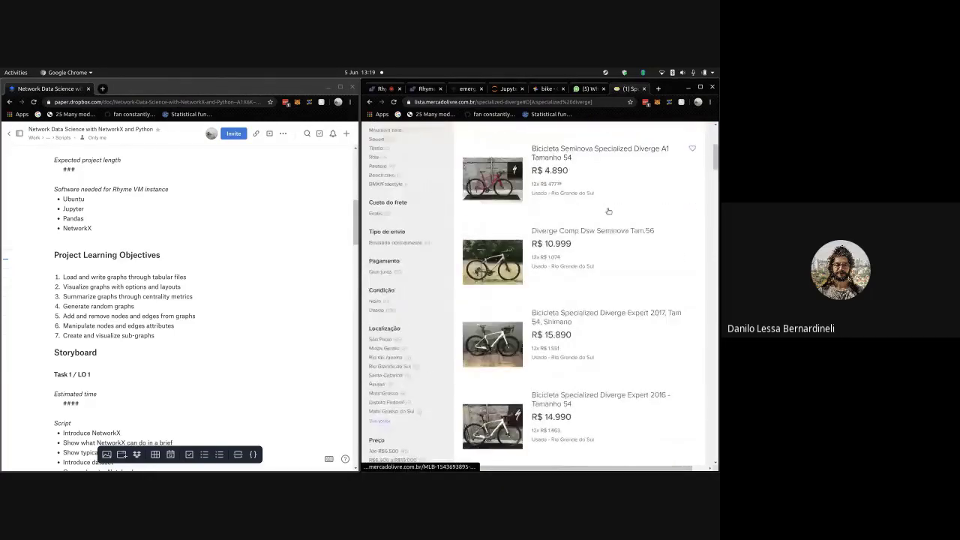
scroll(614, 210, down, 1)
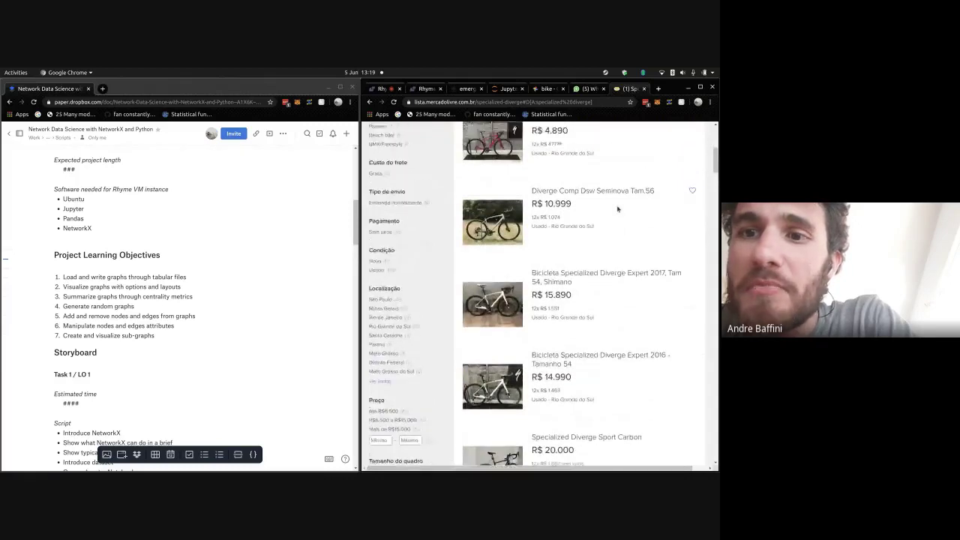
scroll(617, 210, down, 4)
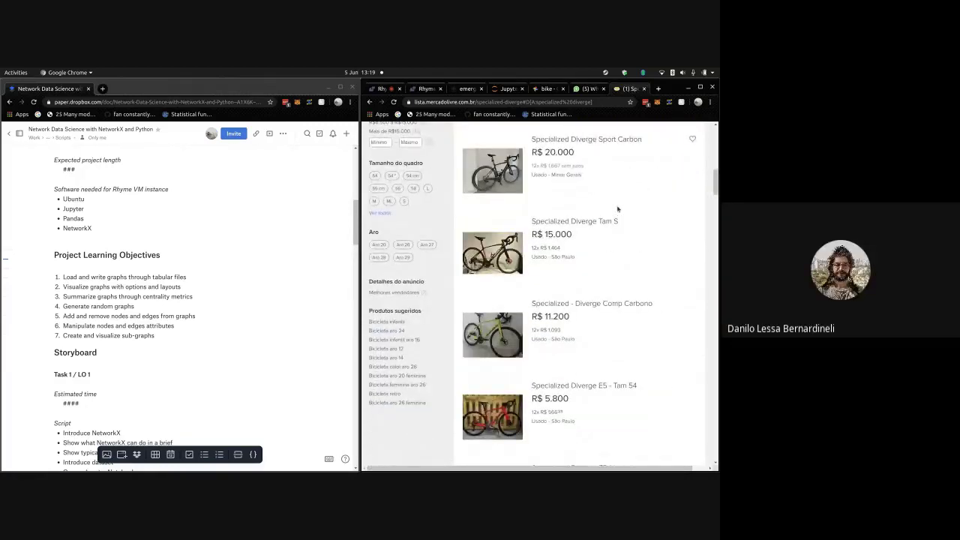
scroll(618, 210, down, 1)
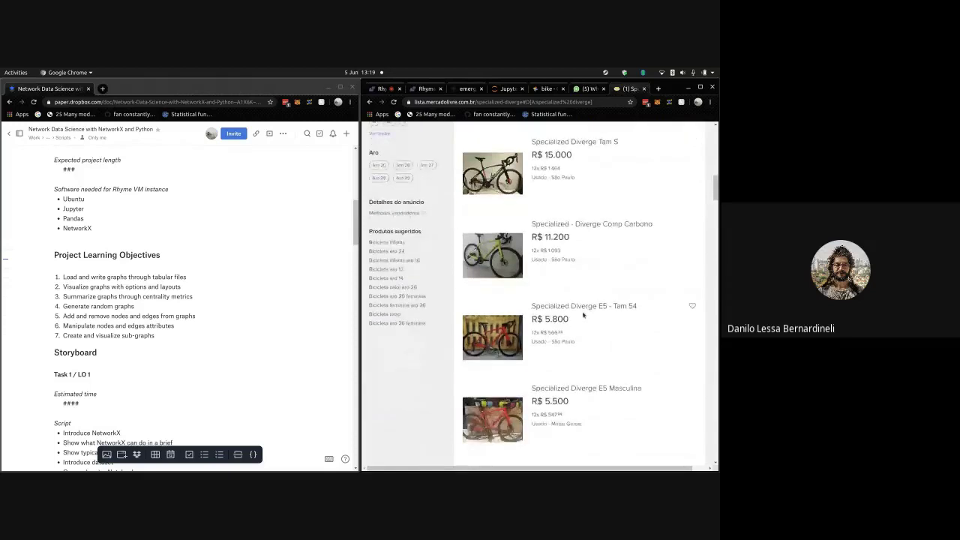
scroll(583, 315, down, 2)
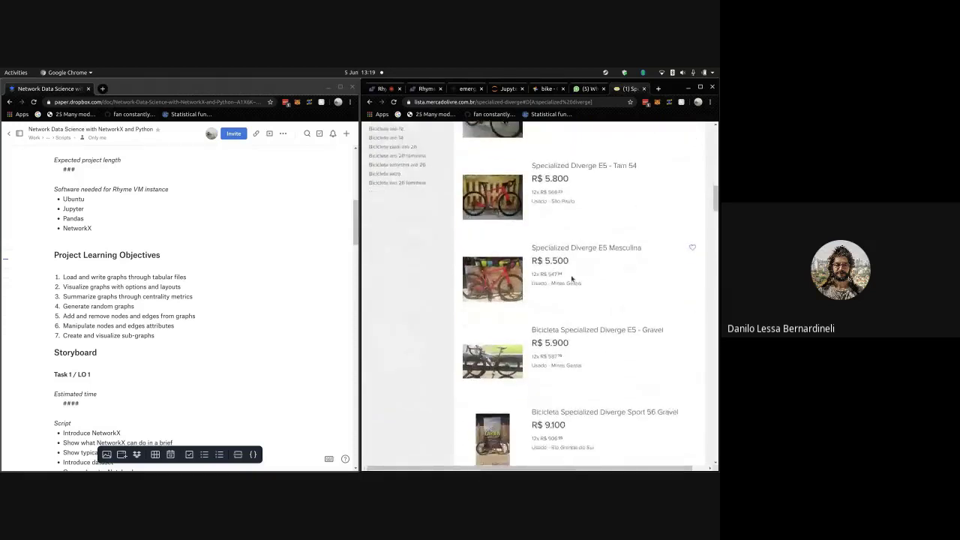
scroll(571, 279, down, 2)
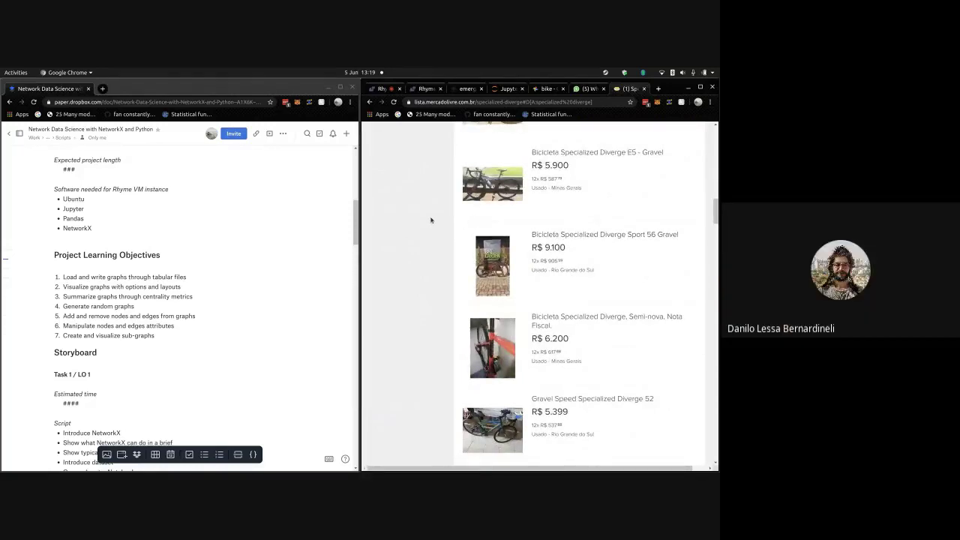
scroll(435, 222, up, 1)
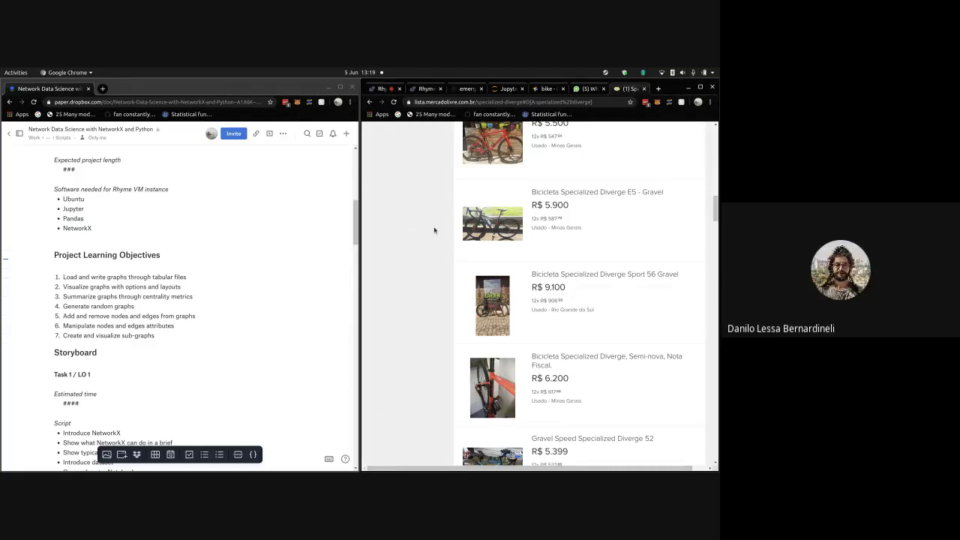
scroll(536, 249, down, 3)
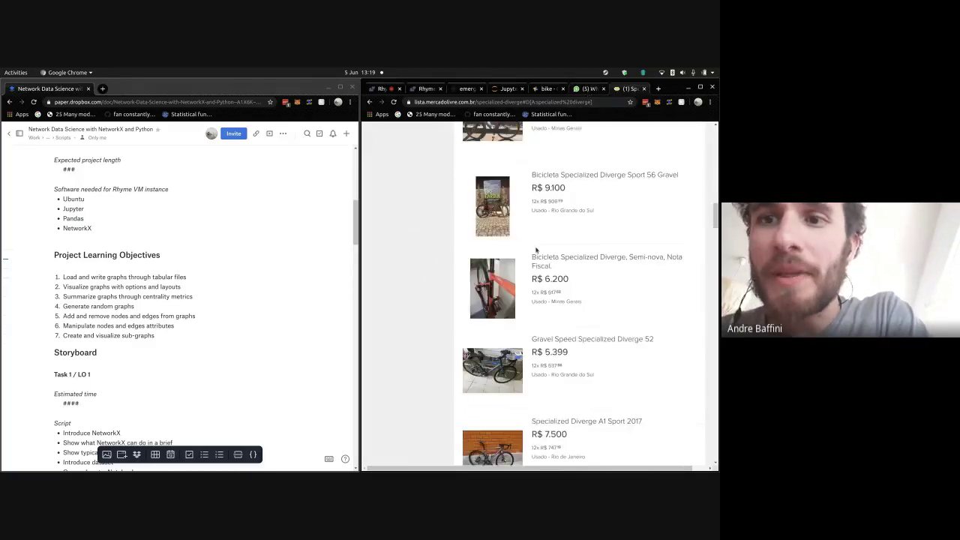
scroll(535, 249, down, 3)
scroll(534, 247, up, 3)
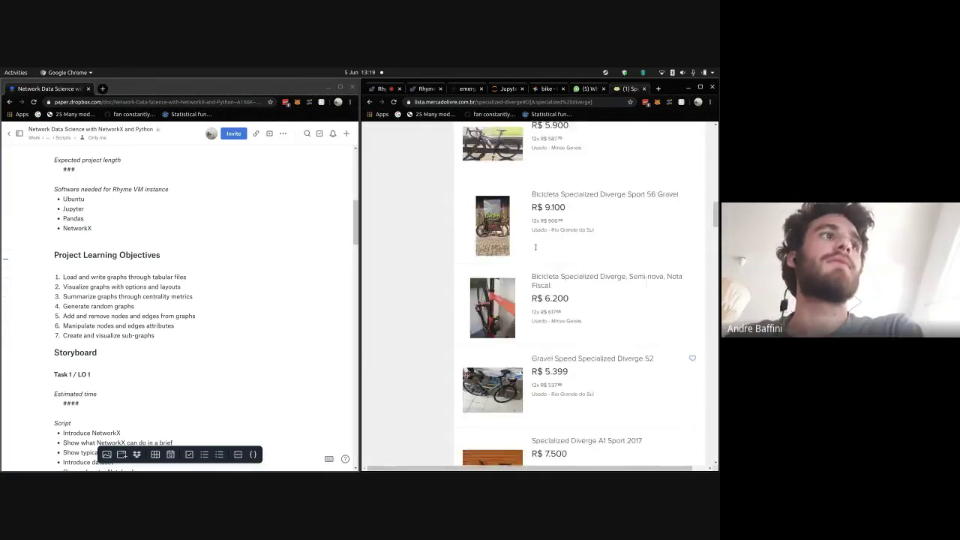
scroll(535, 247, up, 5)
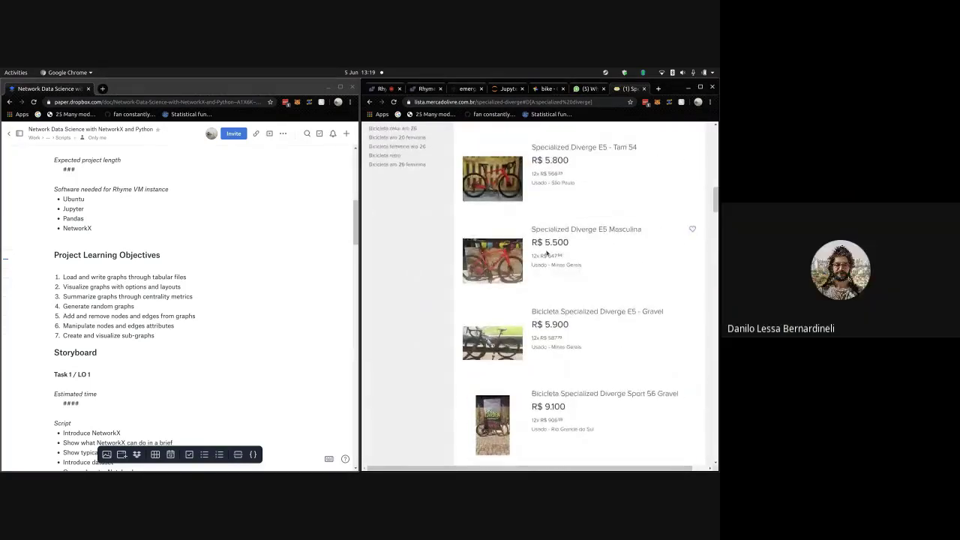
scroll(547, 254, up, 1)
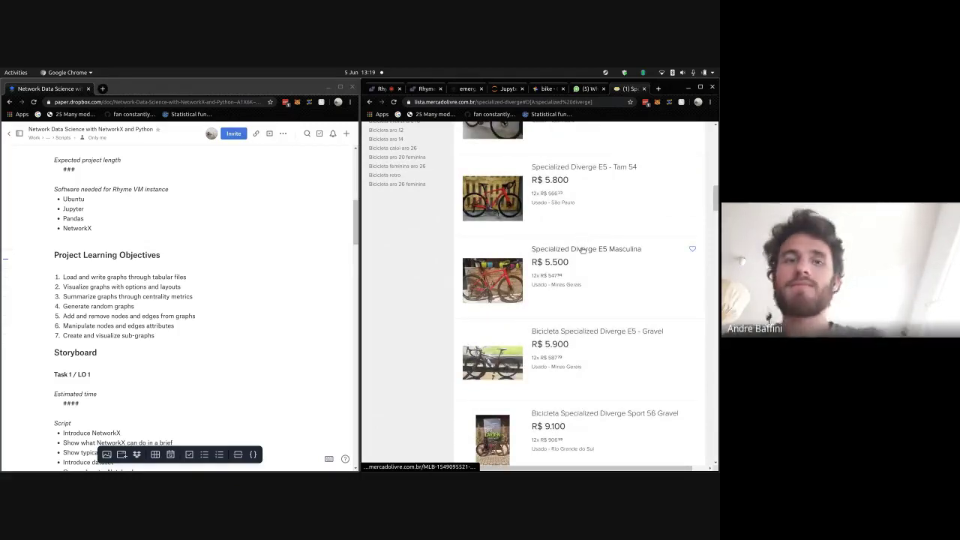
scroll(583, 250, up, 2)
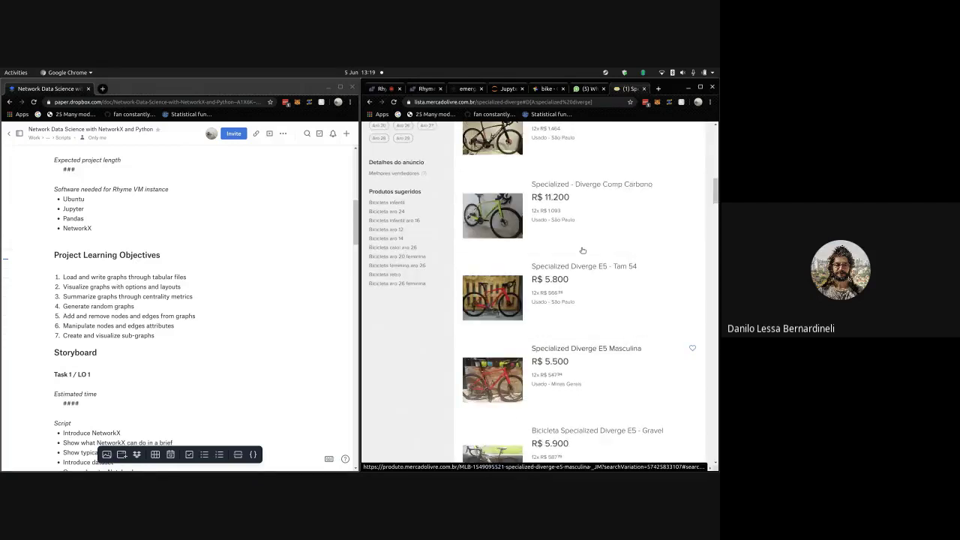
scroll(582, 249, up, 2)
scroll(582, 251, up, 2)
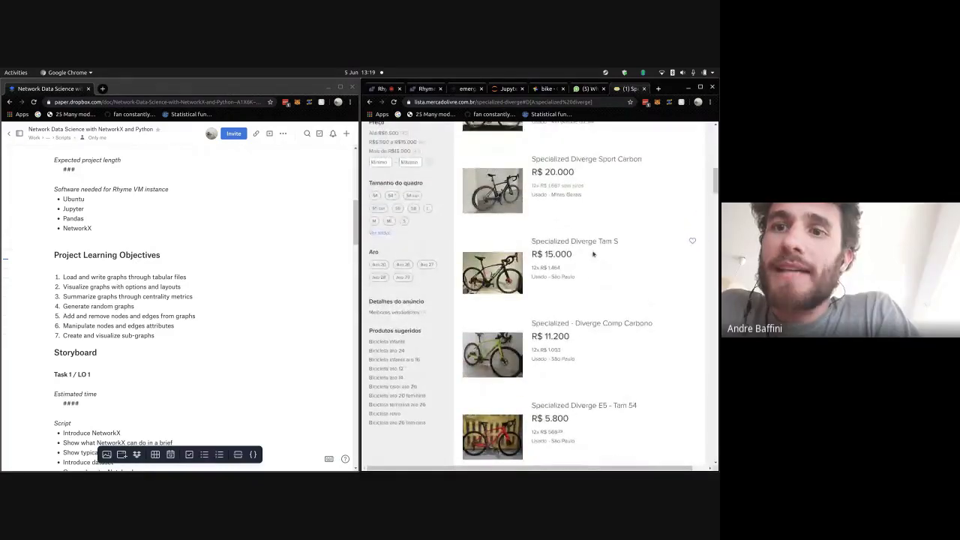
scroll(588, 252, down, 4)
scroll(595, 253, down, 2)
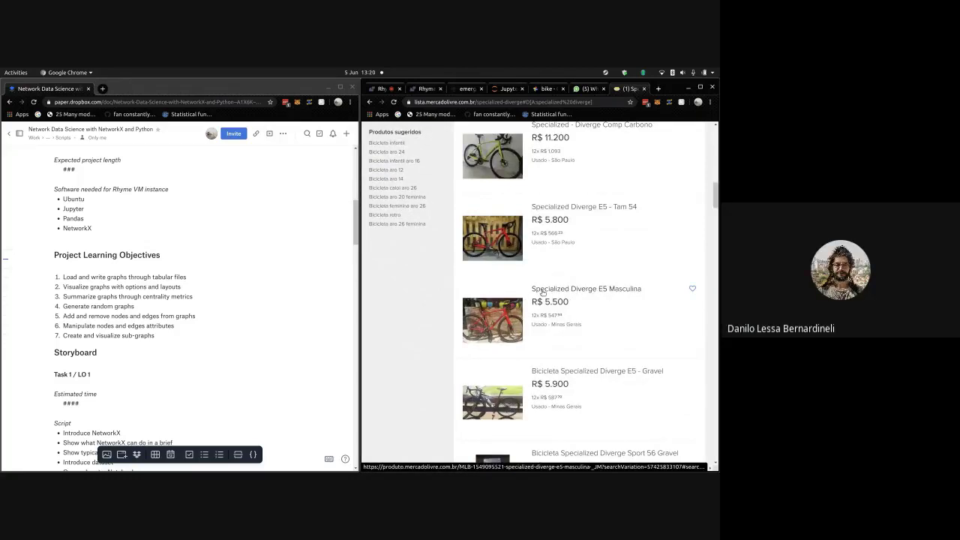
scroll(551, 294, up, 6)
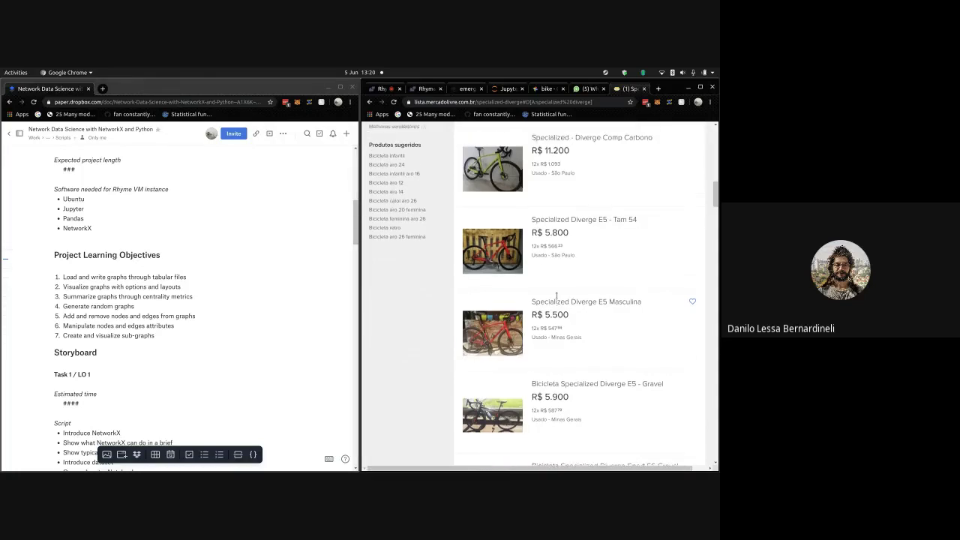
scroll(555, 296, up, 6)
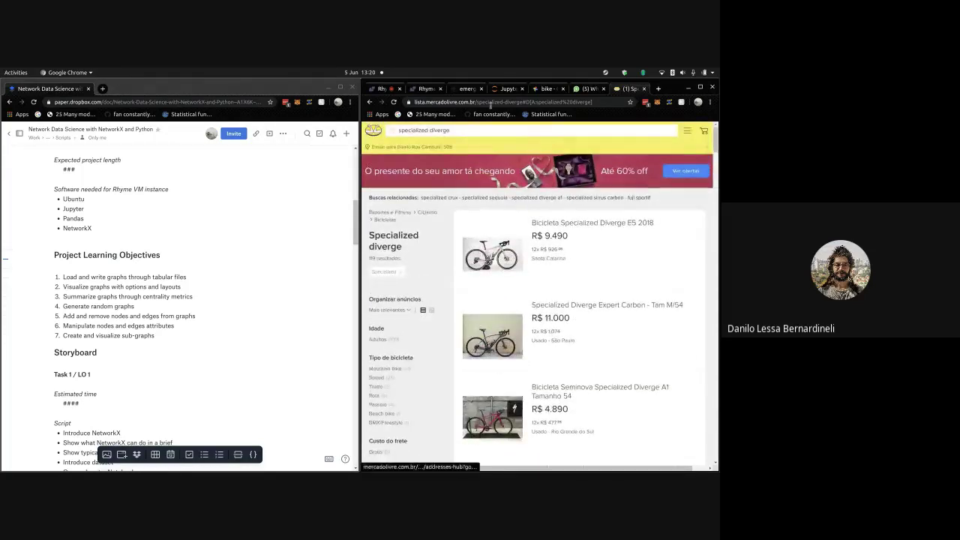
- Replace the query with 'sense versa' and review the four Sense Versa listings
double_click(494, 129)
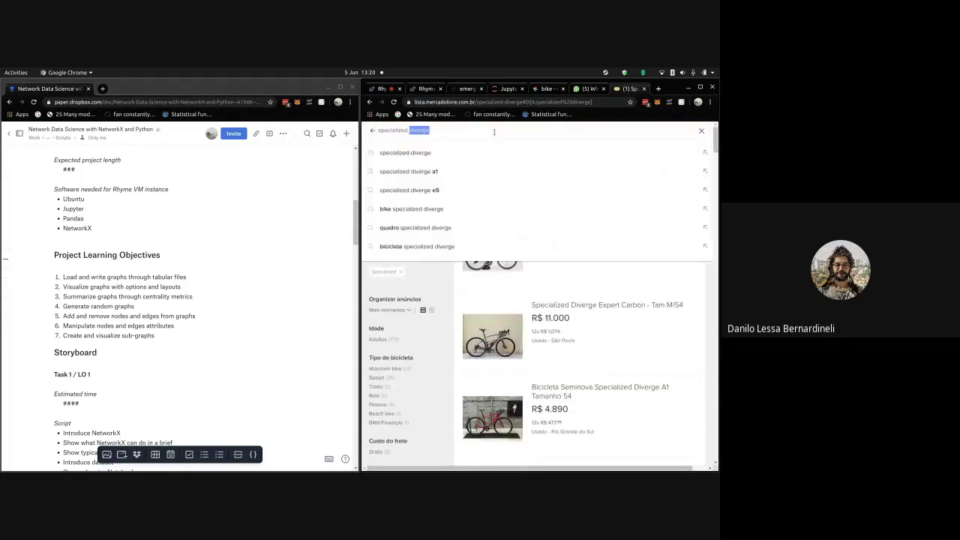
key(ctrl+a)
text(sense versa)
key(Return)
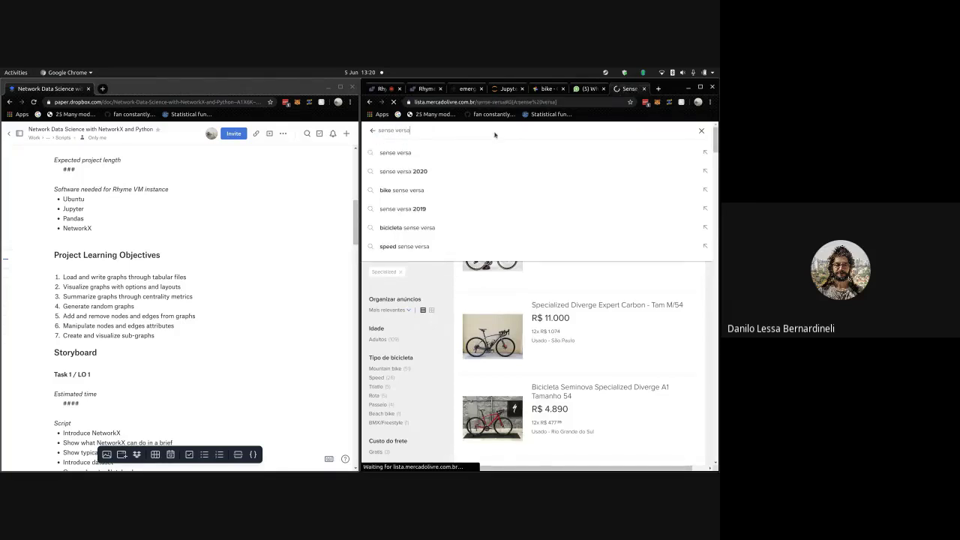
scroll(600, 187, down, 2)
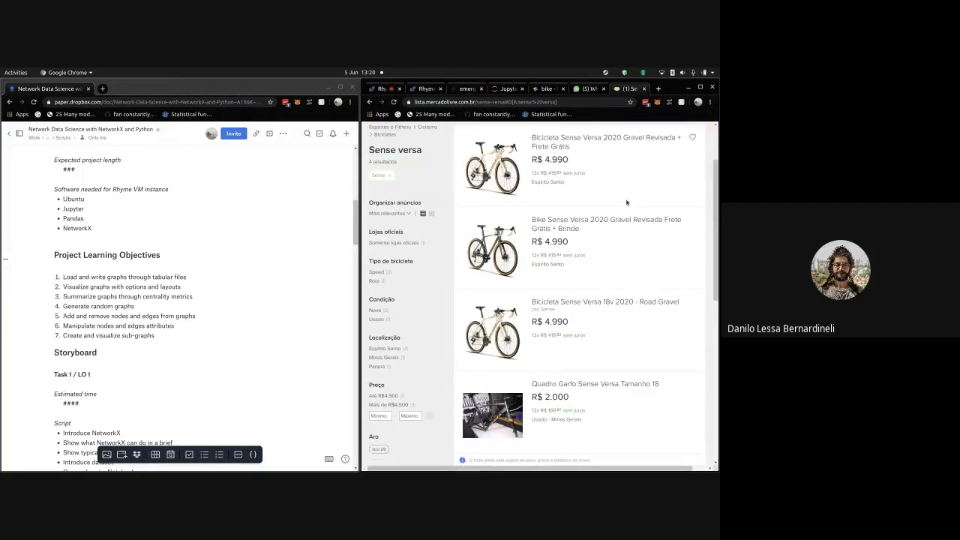
scroll(610, 261, down, 3)
scroll(549, 201, up, 2)
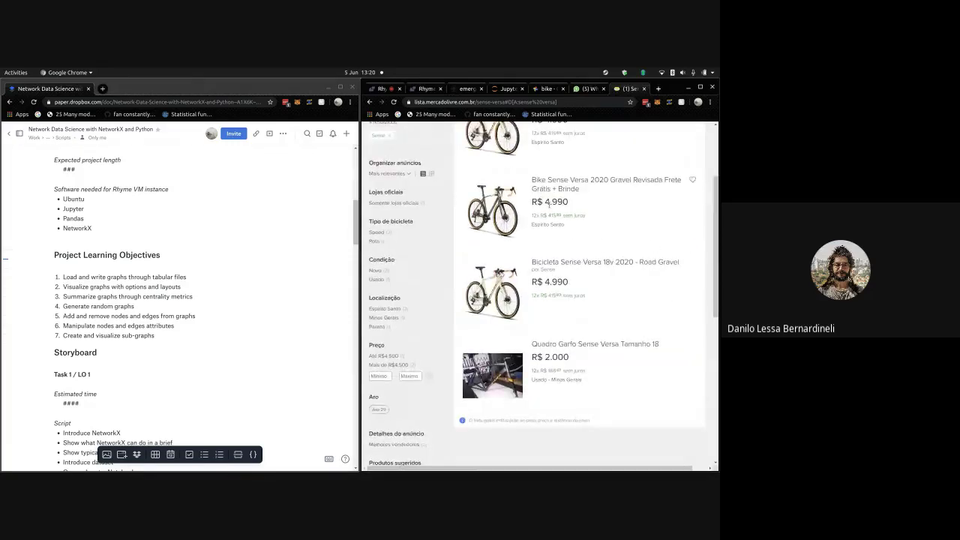
scroll(568, 285, up, 2)
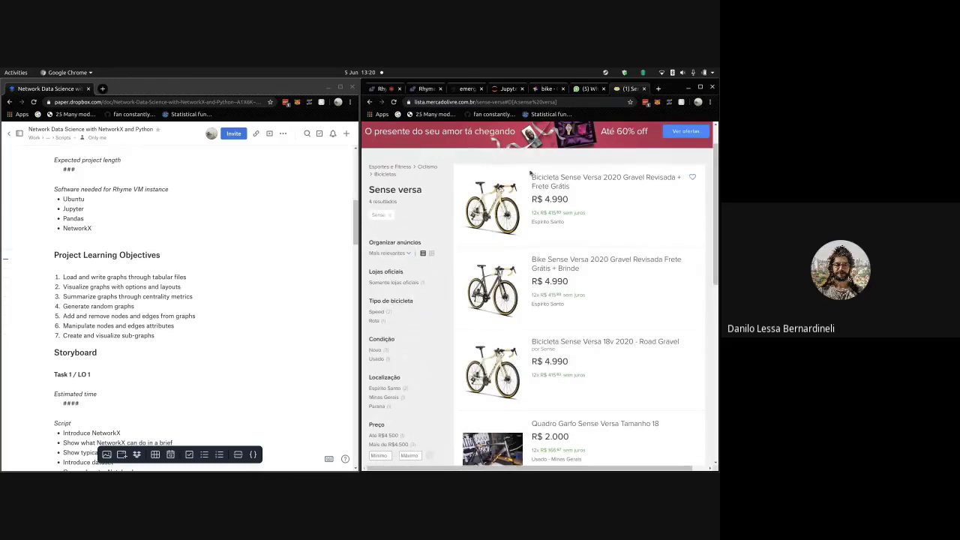
- Glance back at the Google Photos bike results, then close the Sense versa results tab
click(553, 92)
click(626, 89)
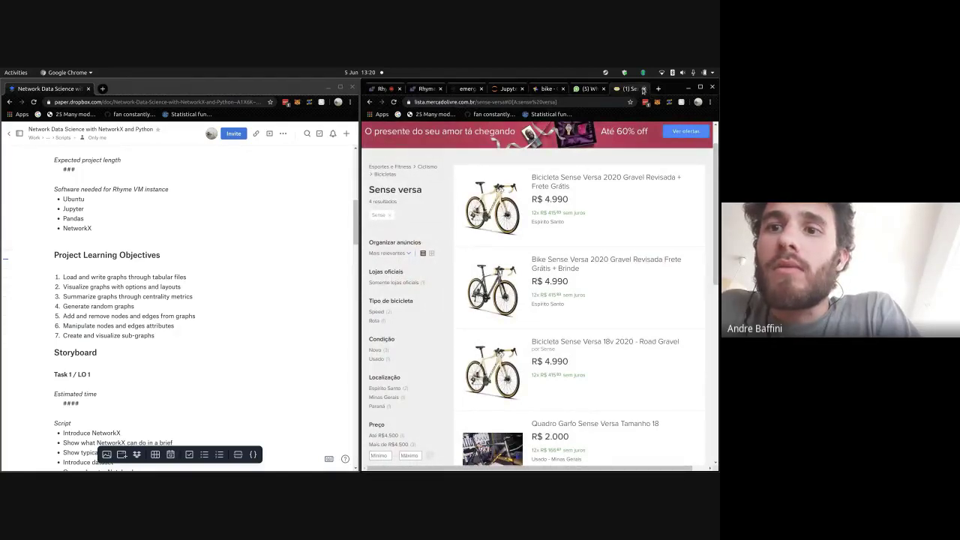
click(645, 89)
- Close WhatsApp to get back to the Google Photos 'bike' search results
click(639, 89)
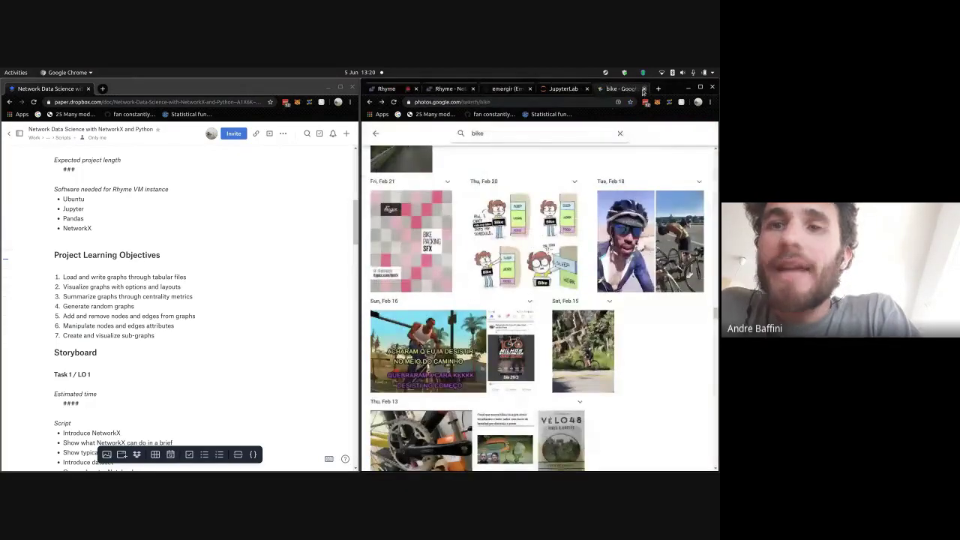
scroll(568, 238, down, 5)
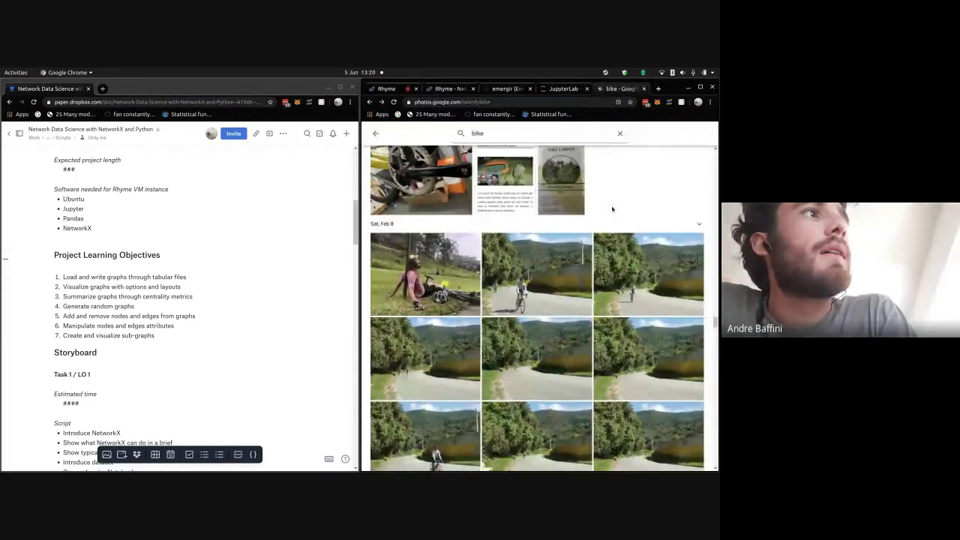
scroll(613, 210, down, 3)
scroll(706, 222, up, 2)
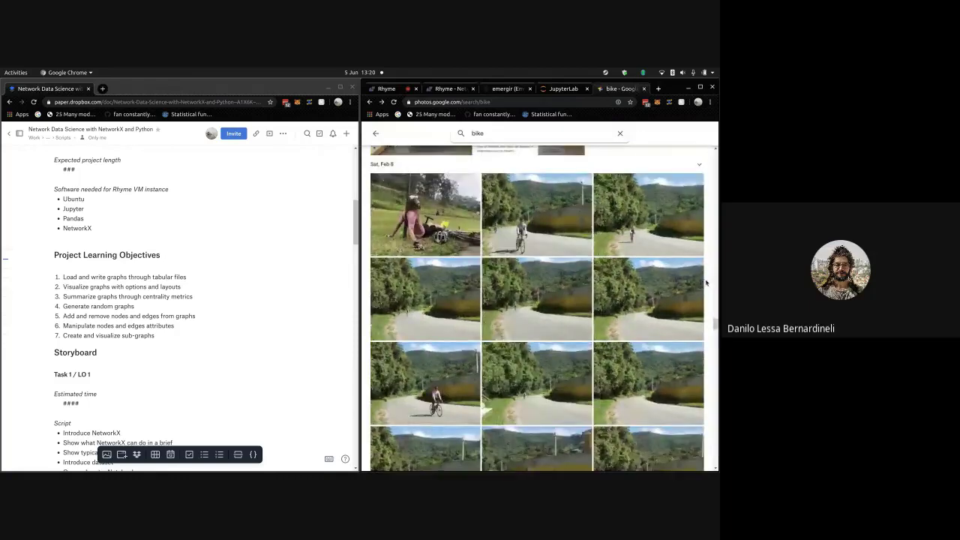
scroll(706, 222, up, 1)
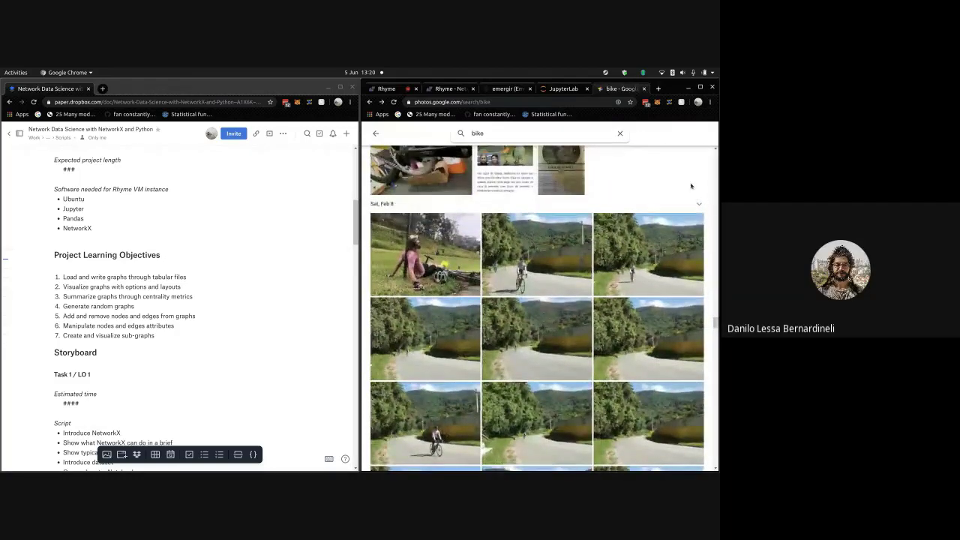
scroll(623, 407, down, 3)
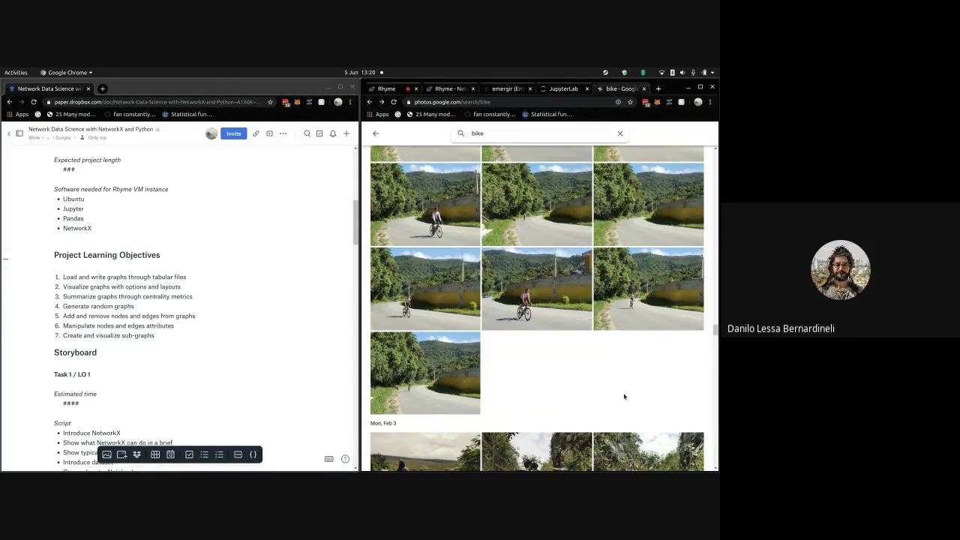
- Scroll the bike results down until the Sat, Nov 30, 2019 photos appear
scroll(624, 396, up, 1)
scroll(600, 387, down, 3)
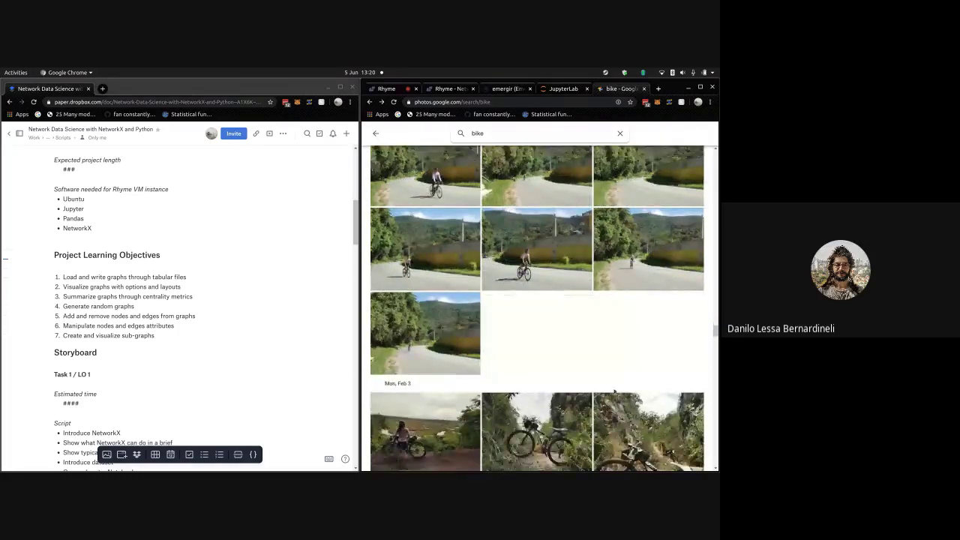
scroll(610, 327, down, 5)
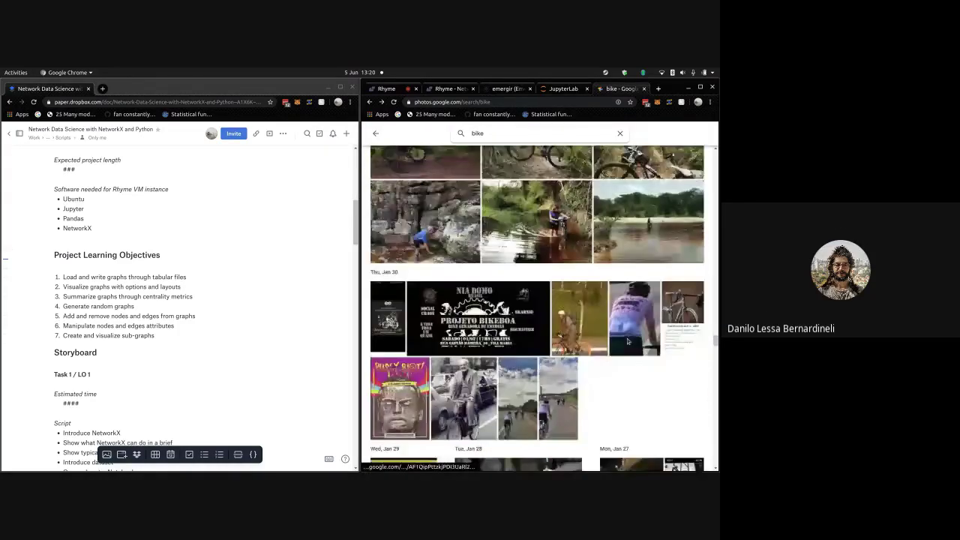
scroll(627, 342, down, 6)
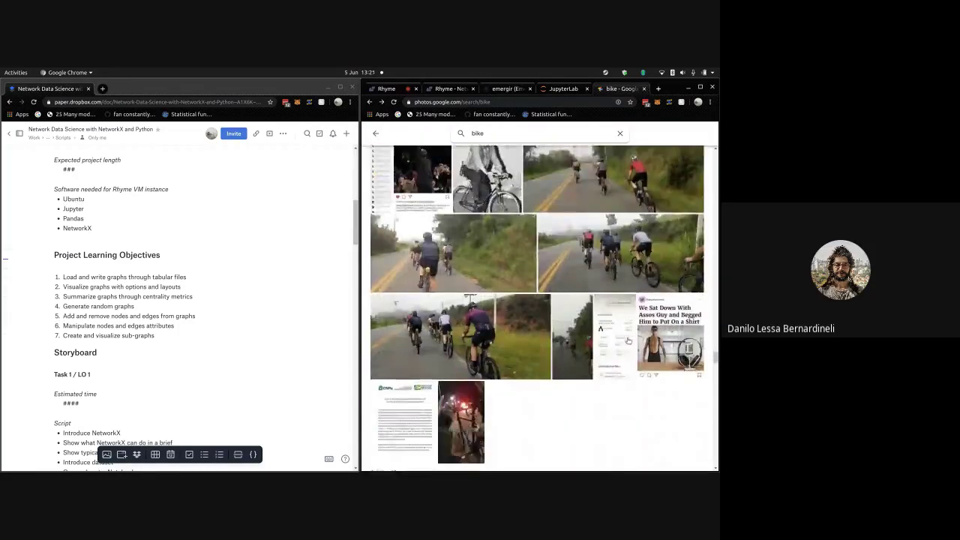
scroll(628, 342, down, 8)
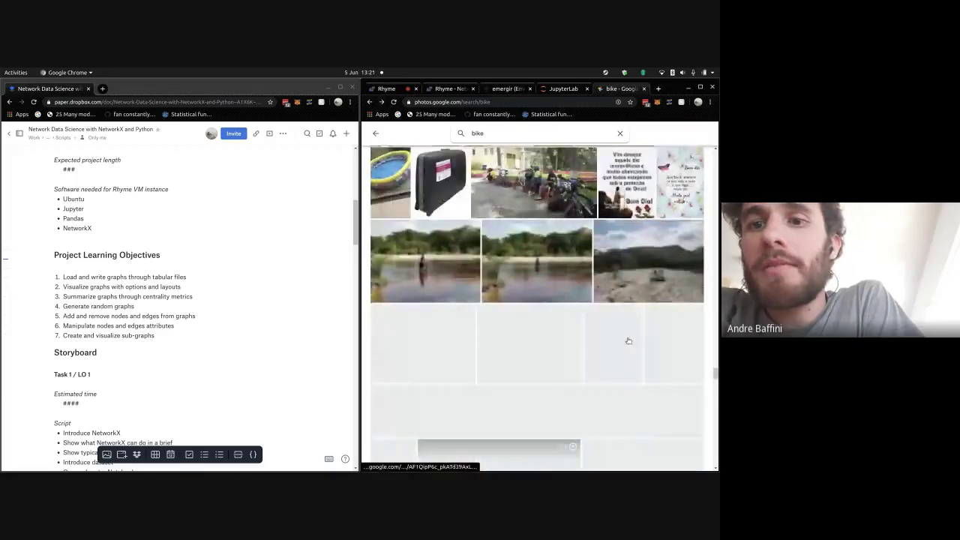
scroll(614, 291, down, 8)
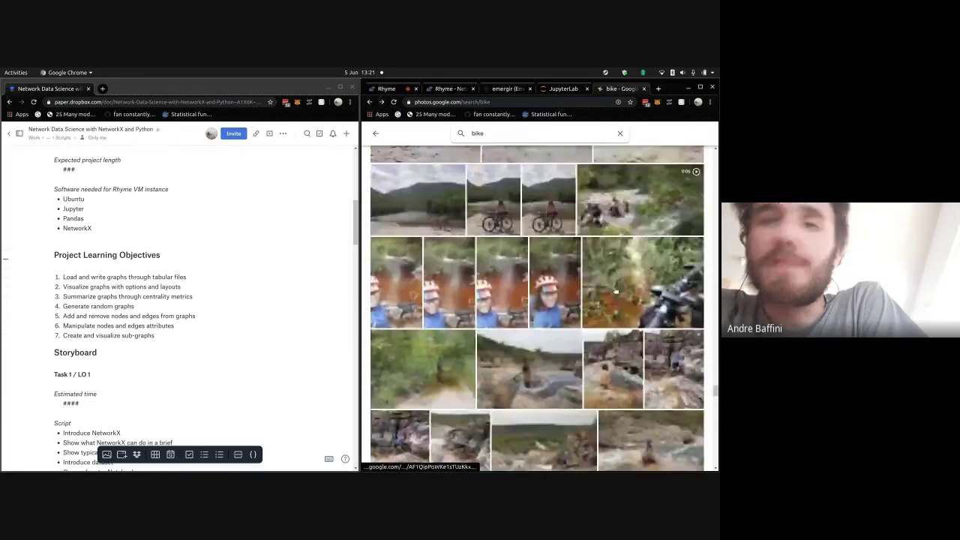
scroll(614, 291, down, 5)
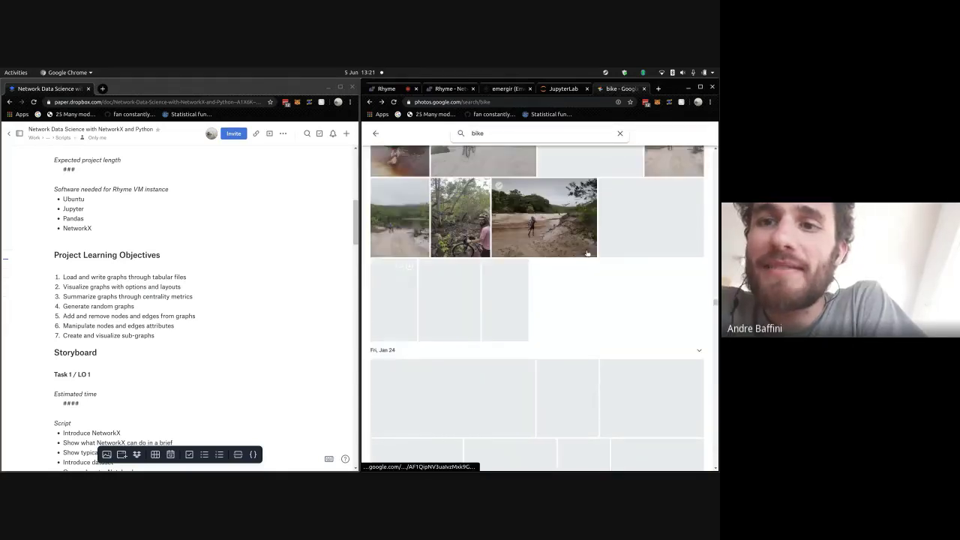
scroll(553, 307, down, 2)
scroll(587, 253, down, 10)
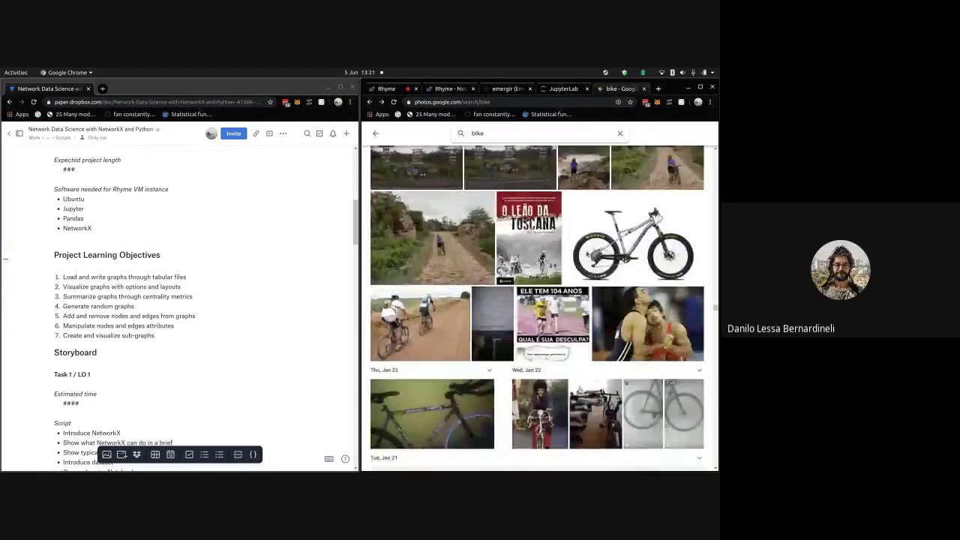
scroll(587, 253, down, 10)
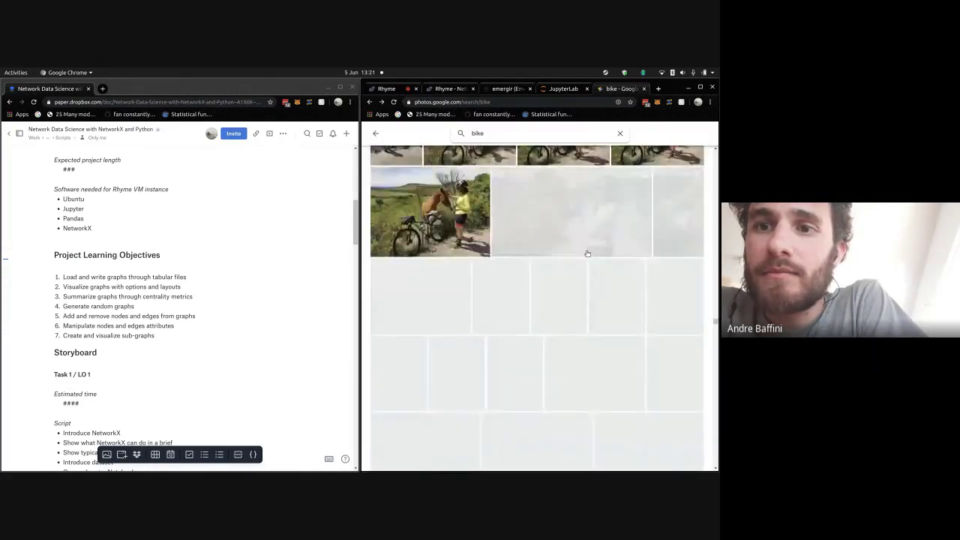
scroll(587, 253, down, 1)
scroll(587, 253, down, 5)
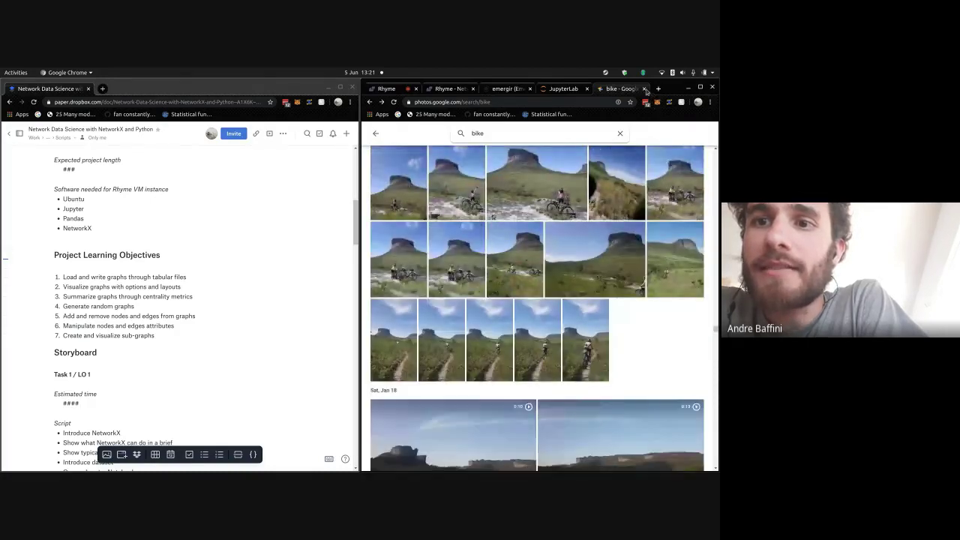
scroll(600, 214, down, 4)
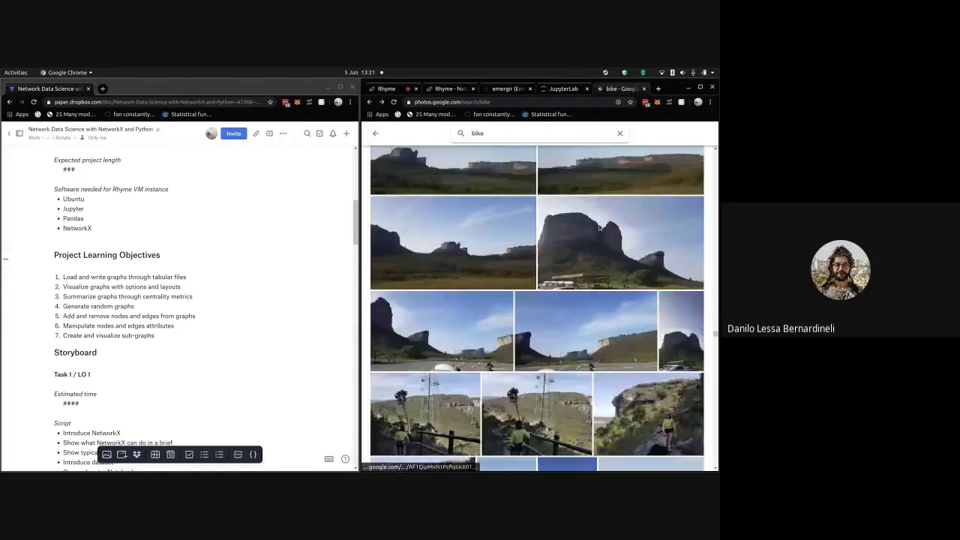
scroll(599, 226, down, 5)
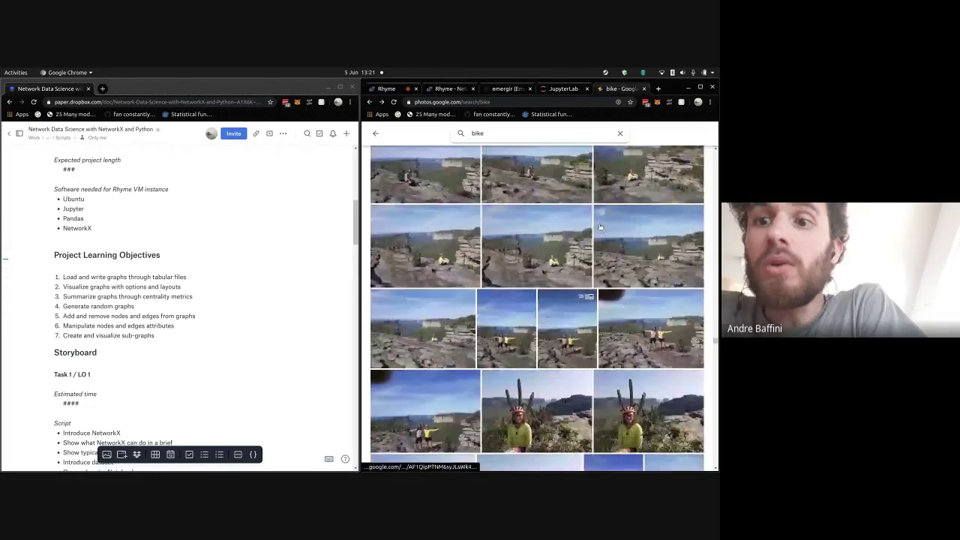
scroll(540, 315, down, 2)
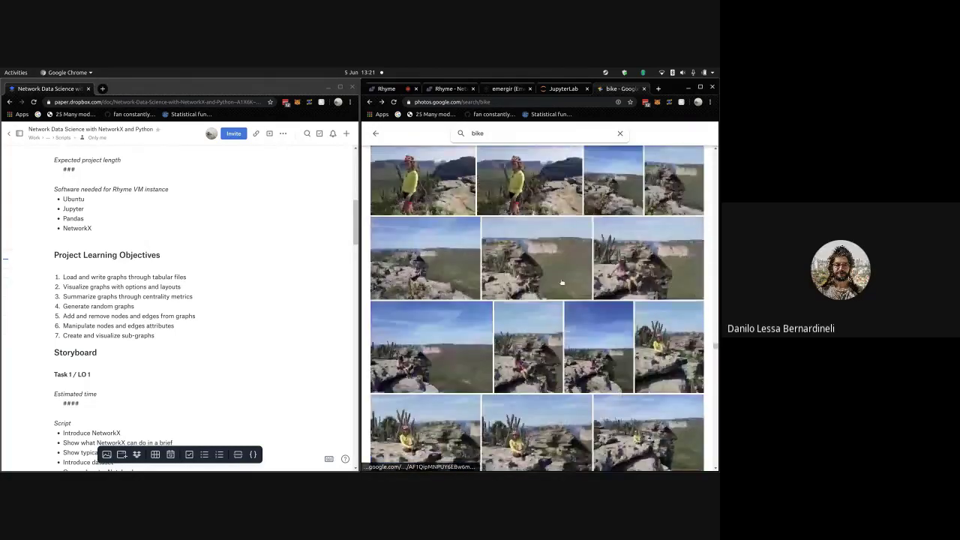
scroll(497, 295, down, 2)
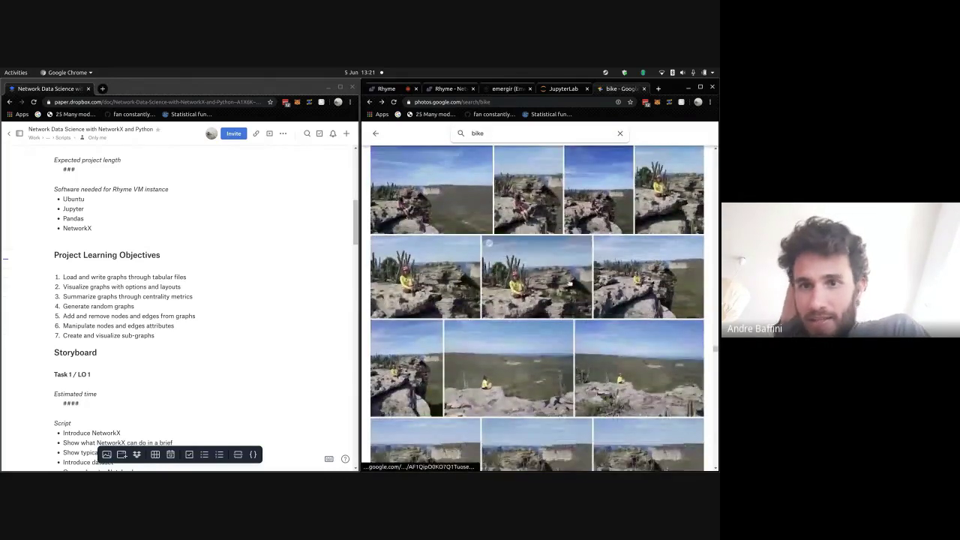
scroll(568, 281, up, 2)
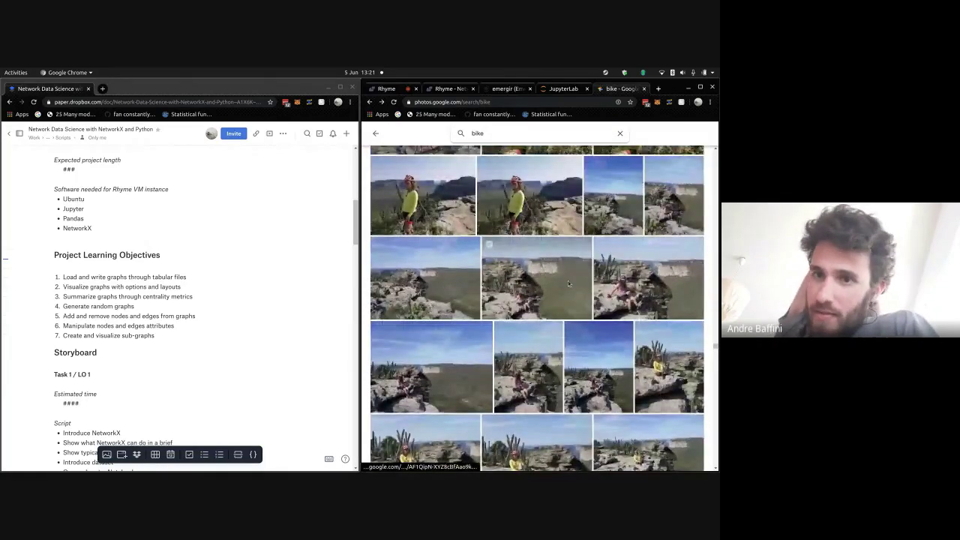
scroll(568, 281, up, 2)
scroll(579, 291, down, 3)
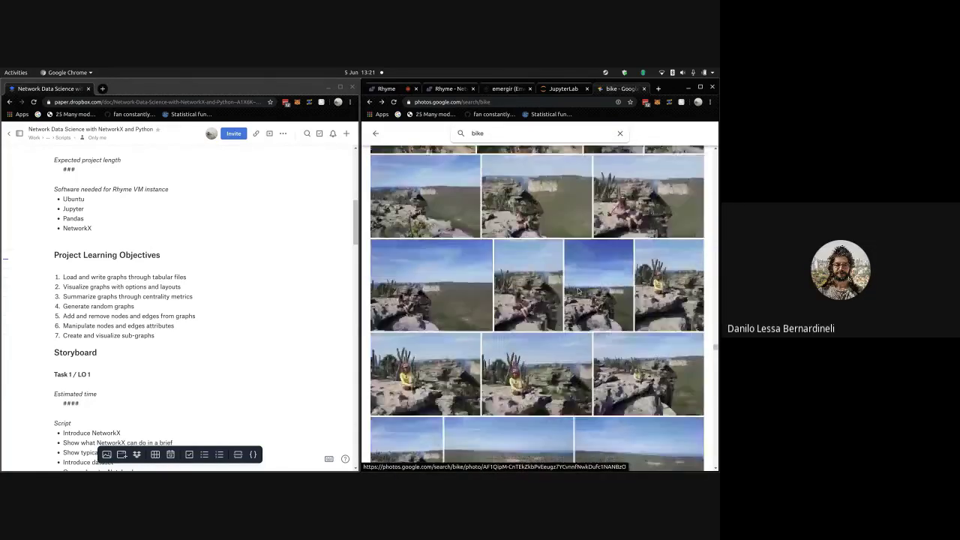
scroll(578, 292, down, 8)
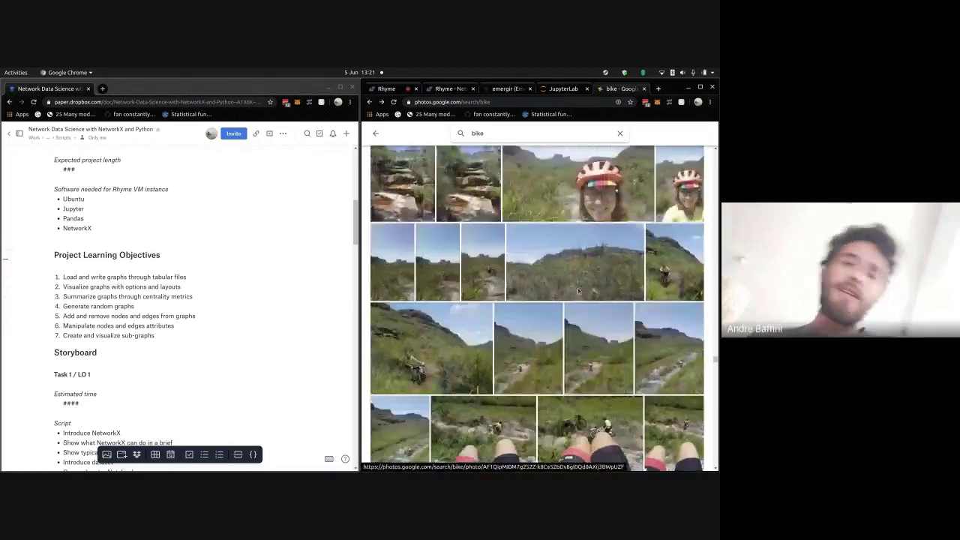
scroll(578, 291, down, 5)
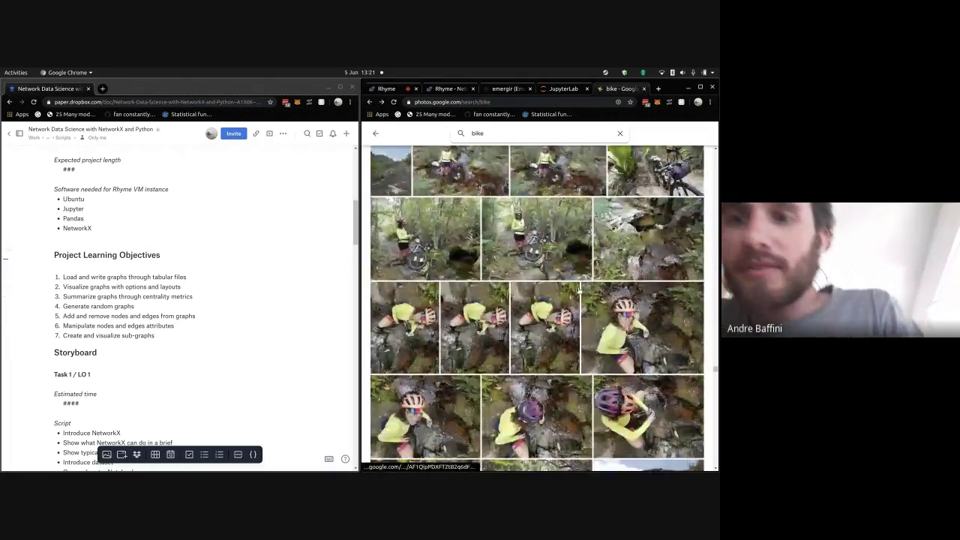
scroll(578, 291, down, 5)
scroll(578, 291, down, 5)
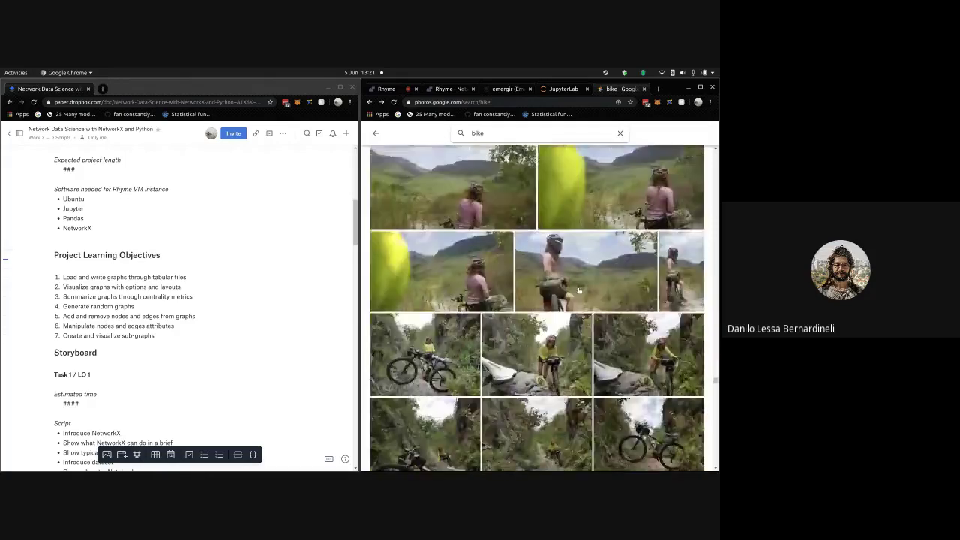
scroll(578, 291, up, 3)
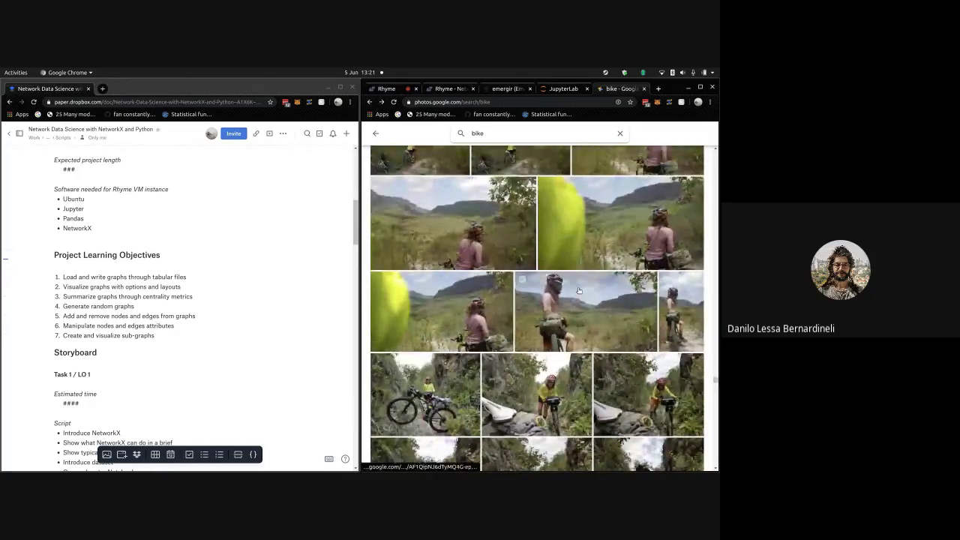
scroll(578, 291, down, 10)
scroll(578, 291, down, 3)
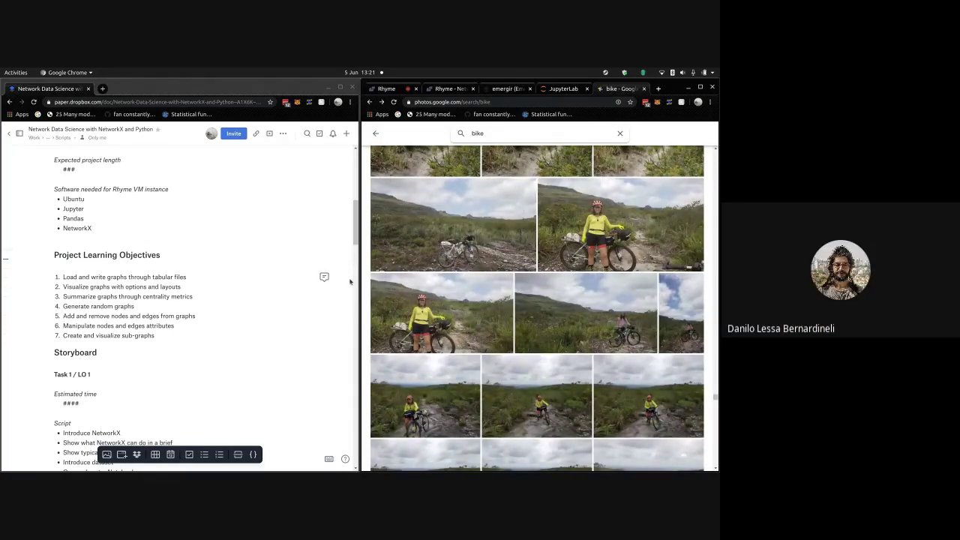
scroll(613, 234, down, 3)
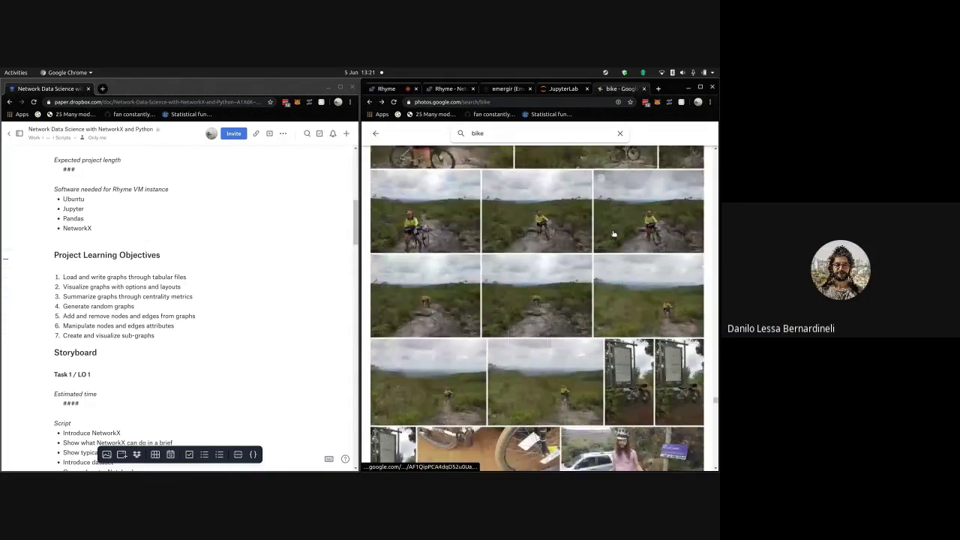
scroll(613, 234, down, 5)
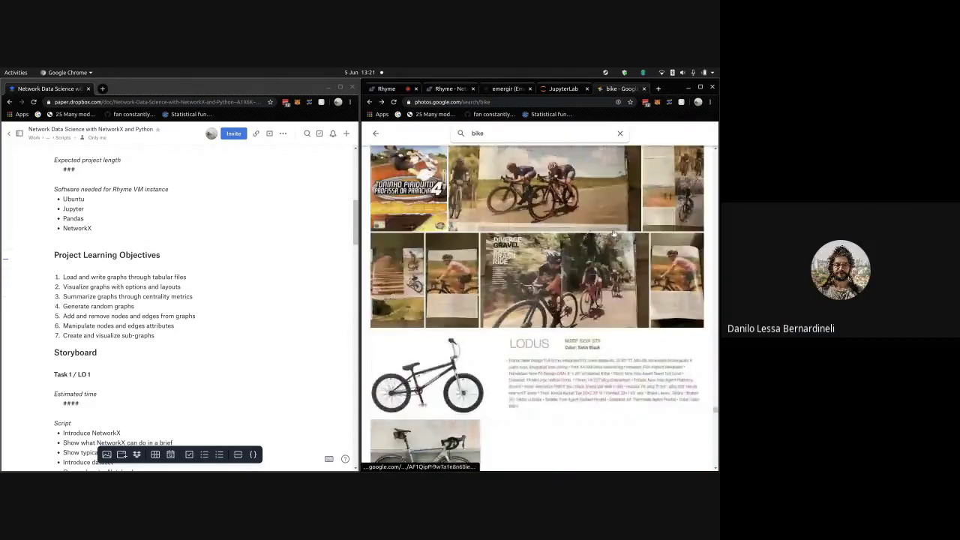
scroll(613, 234, down, 10)
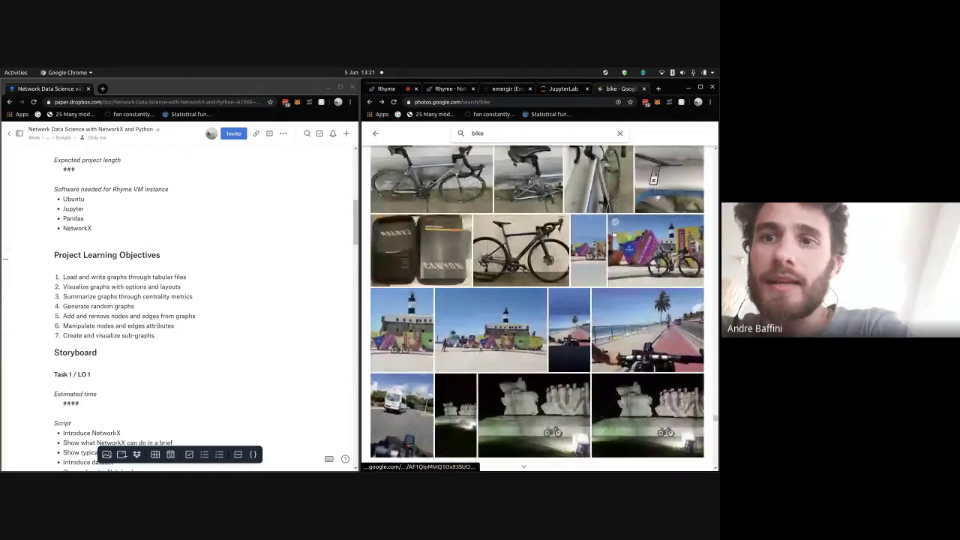
scroll(613, 234, down, 1)
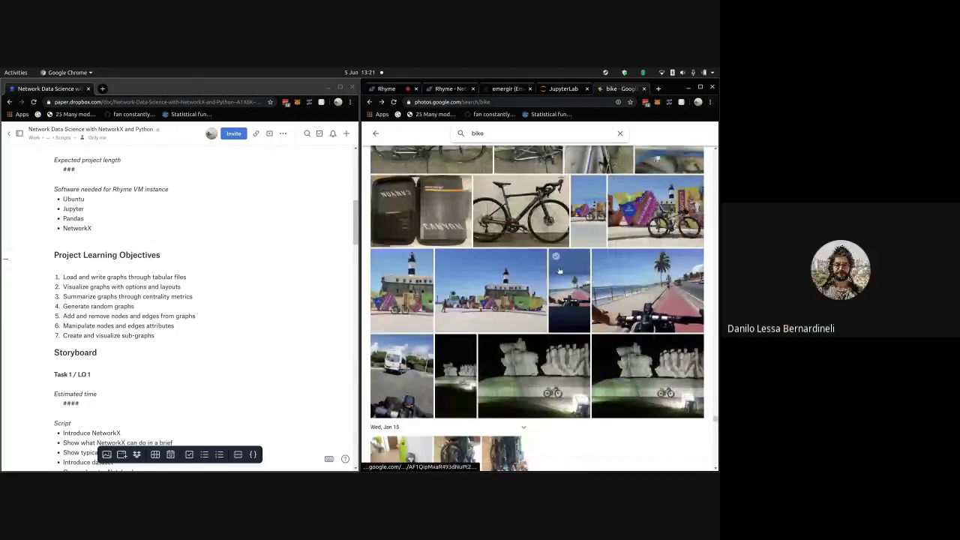
scroll(557, 271, down, 10)
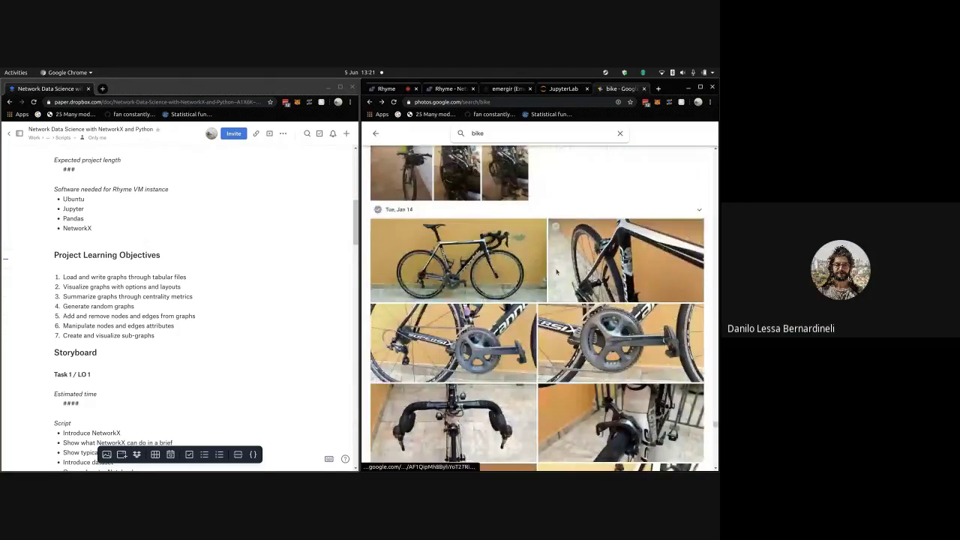
scroll(557, 271, down, 10)
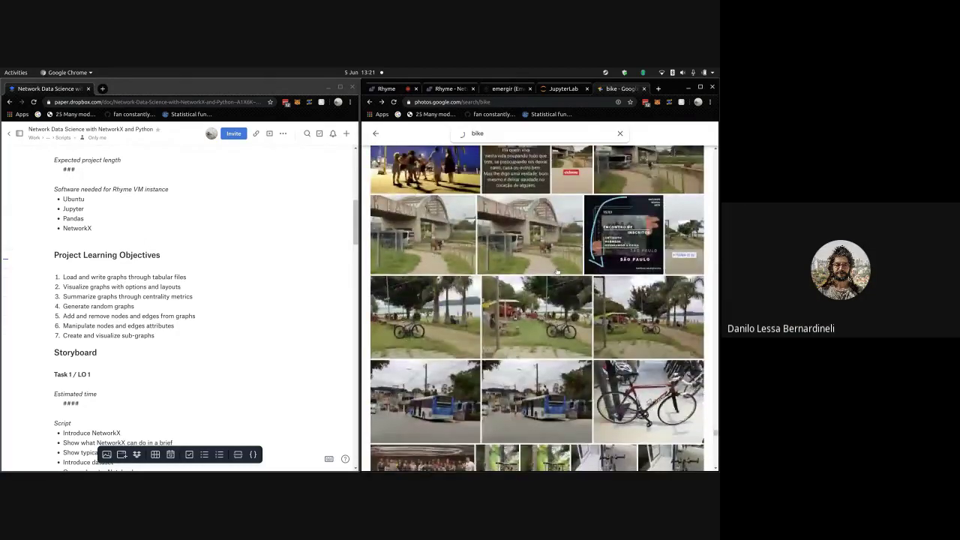
scroll(557, 272, down, 3)
scroll(558, 271, down, 10)
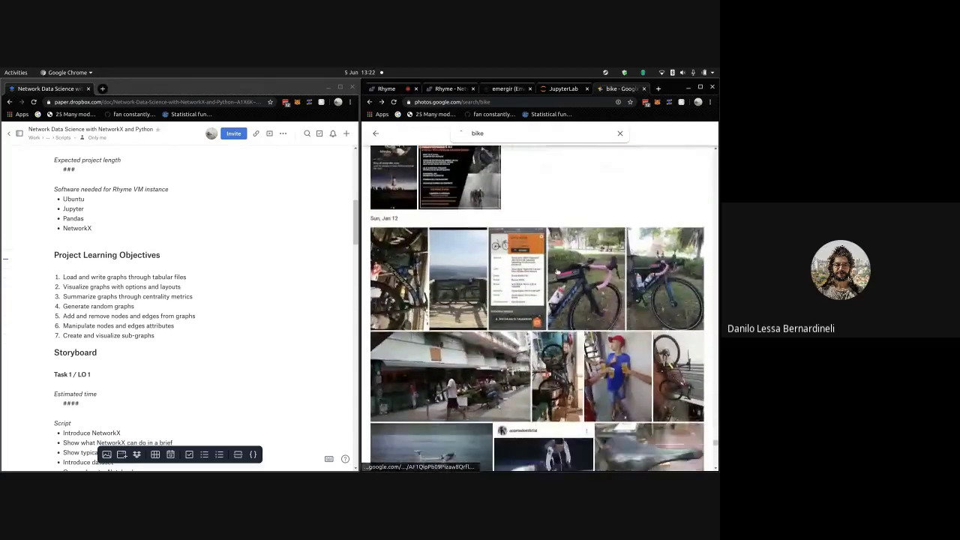
scroll(582, 364, down, 10)
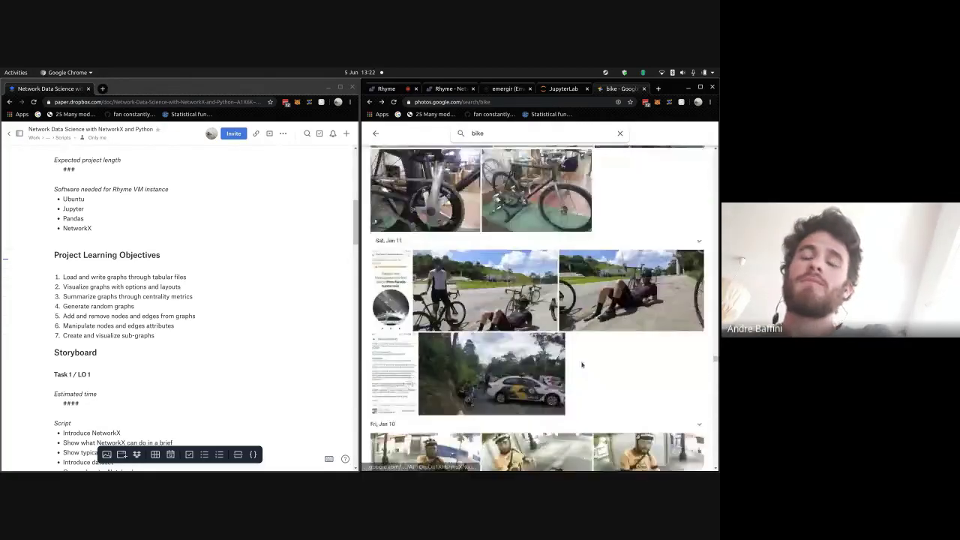
scroll(581, 365, down, 10)
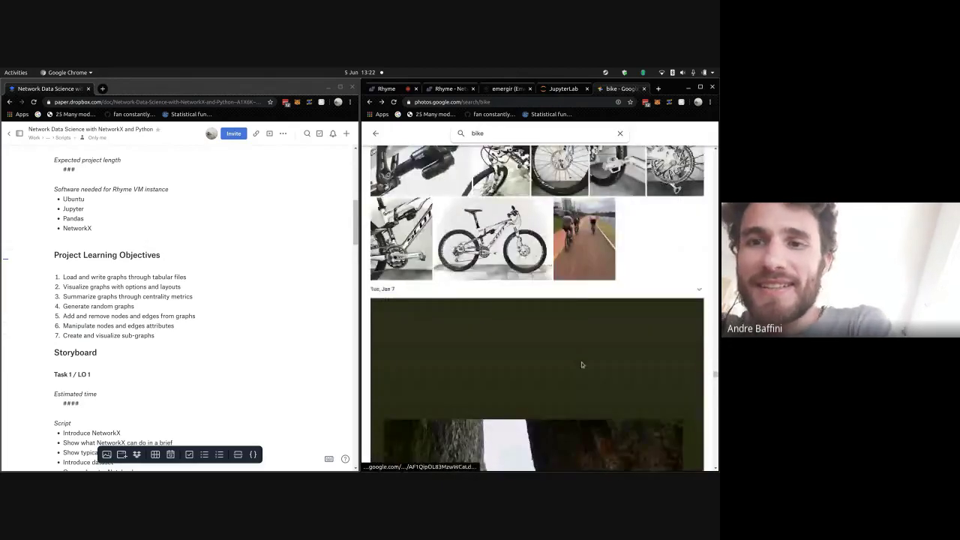
scroll(581, 364, down, 6)
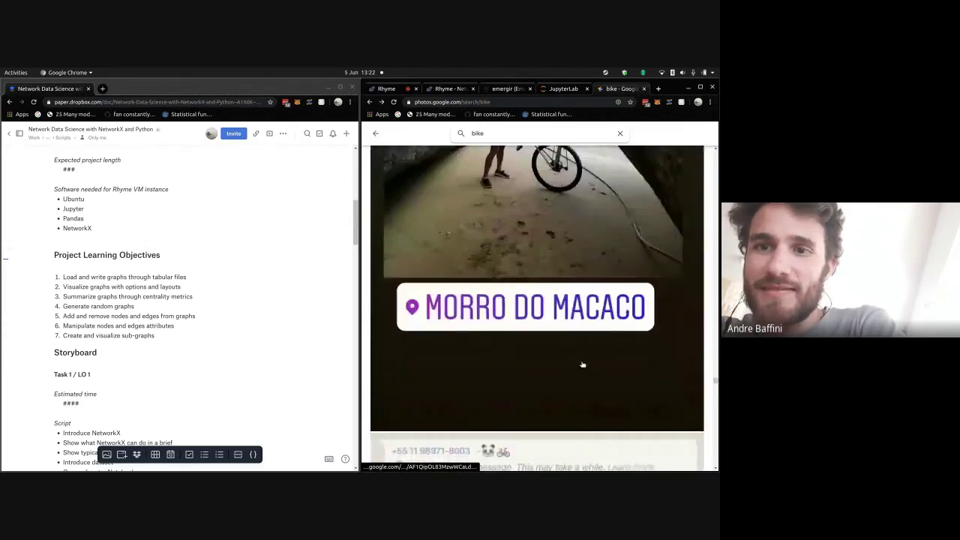
scroll(582, 365, down, 10)
scroll(582, 364, down, 15)
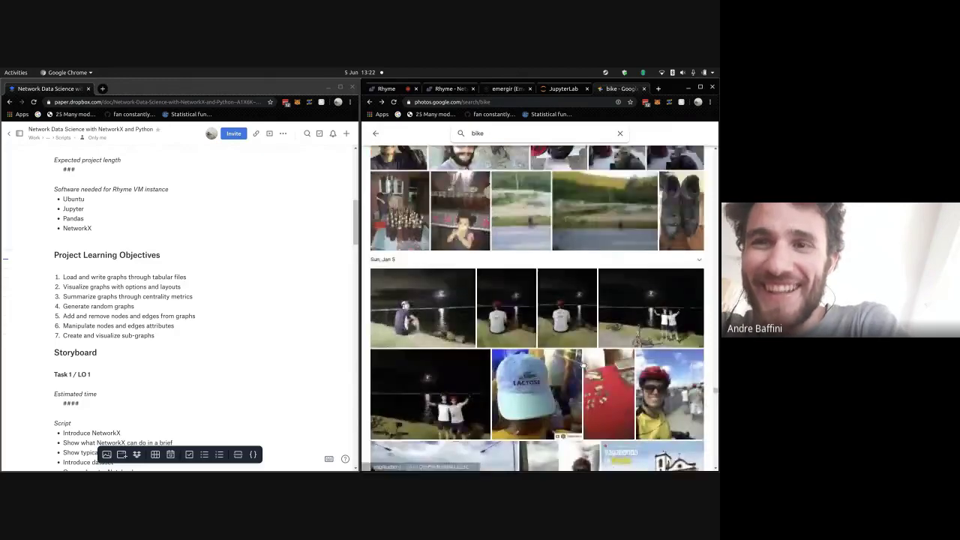
scroll(581, 364, down, 15)
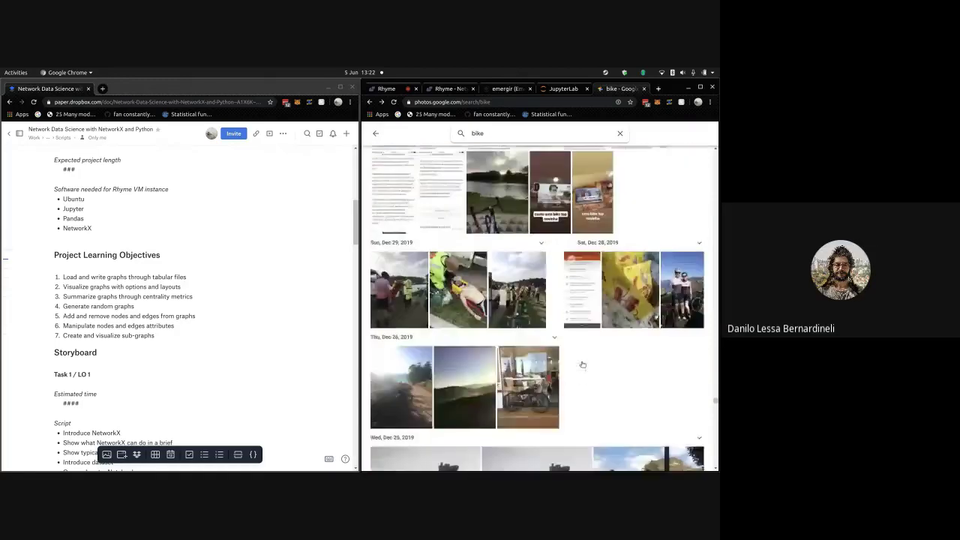
scroll(582, 364, down, 4)
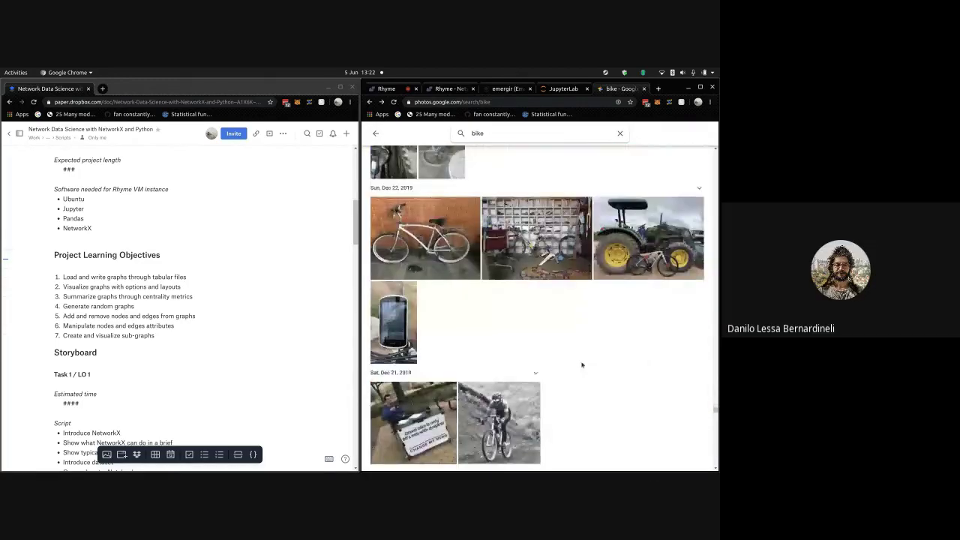
scroll(582, 365, down, 15)
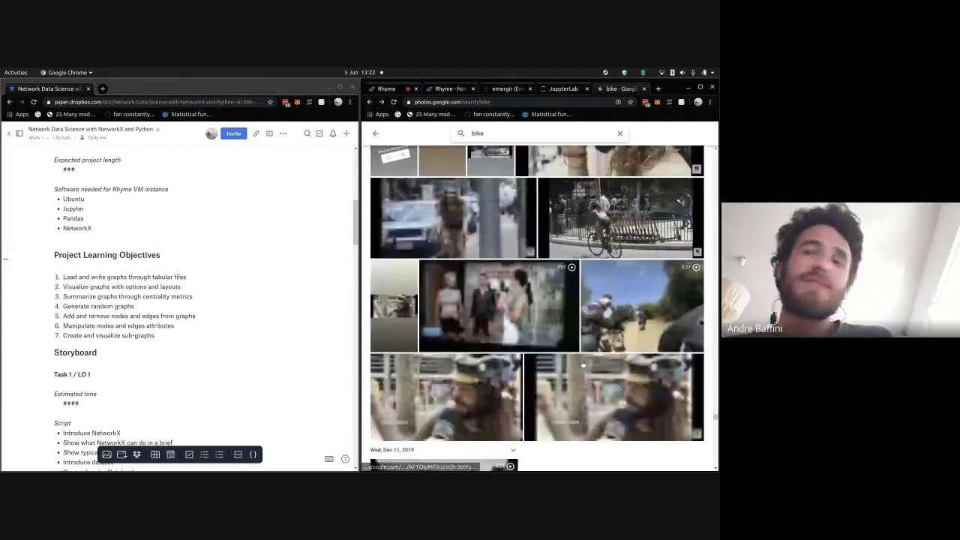
scroll(582, 365, up, 10)
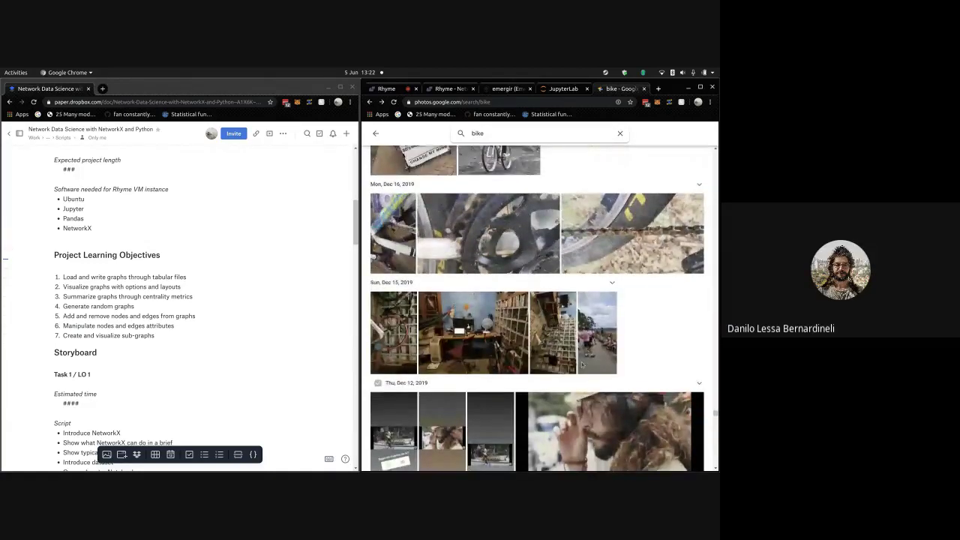
scroll(581, 364, down, 15)
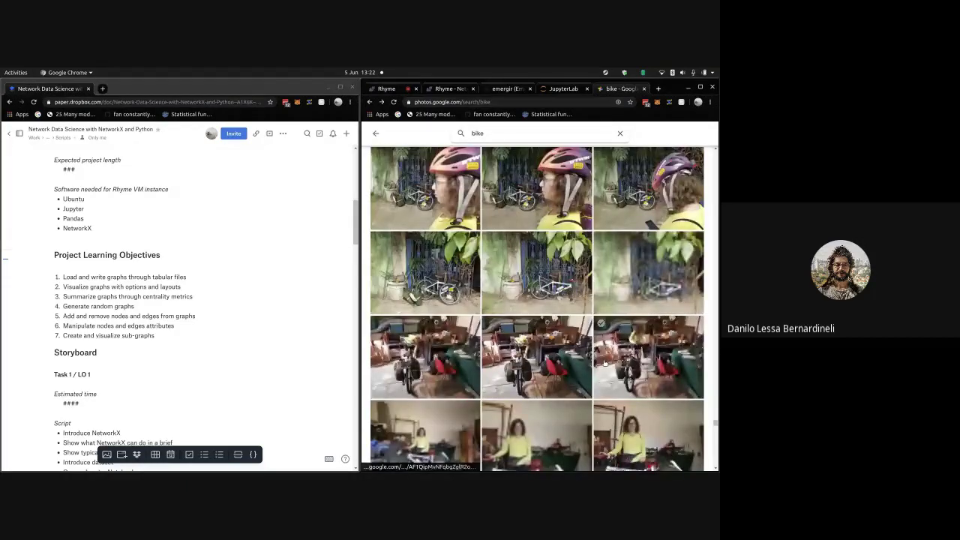
scroll(603, 363, down, 15)
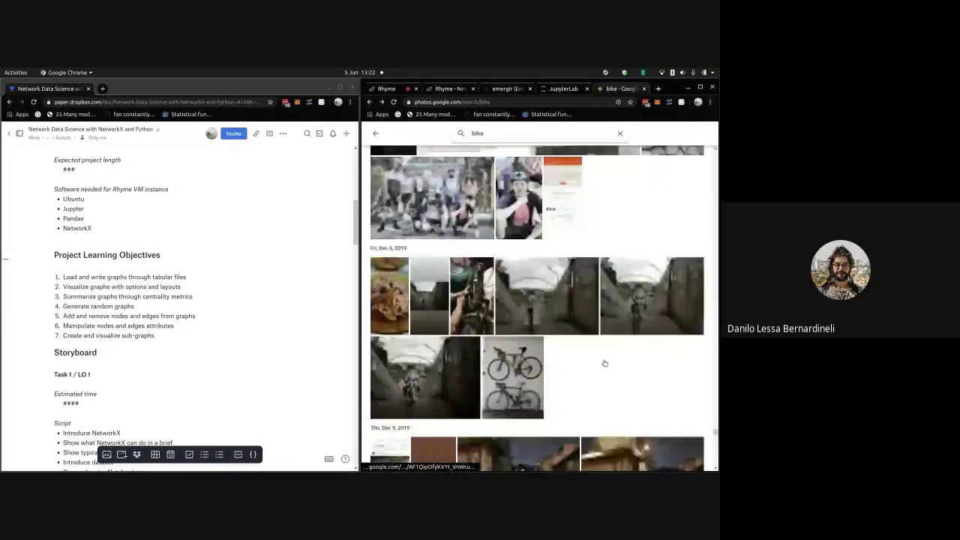
scroll(603, 363, down, 15)
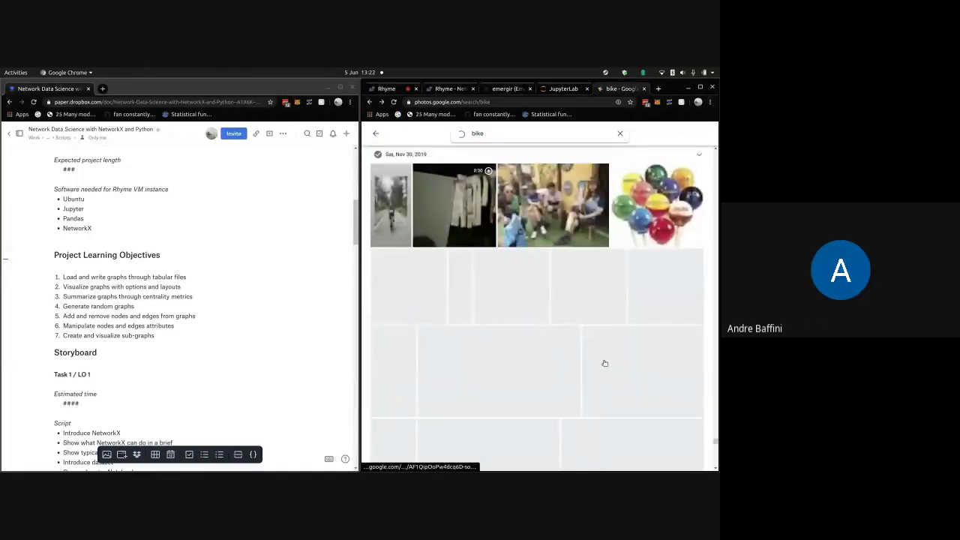
- Open the Nov 30, 2019 photo of four helmeted cyclists in a café, then return to the results
click(549, 206)
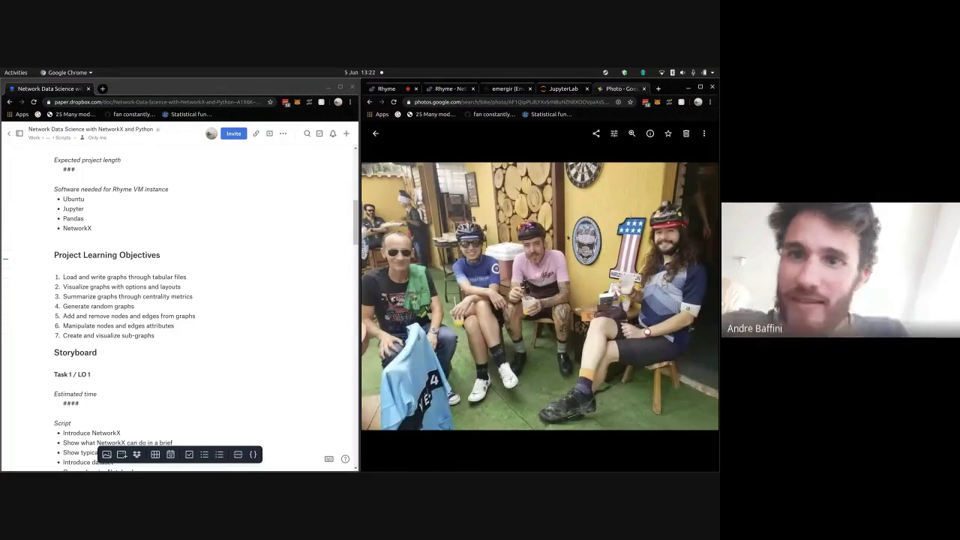
click(375, 133)
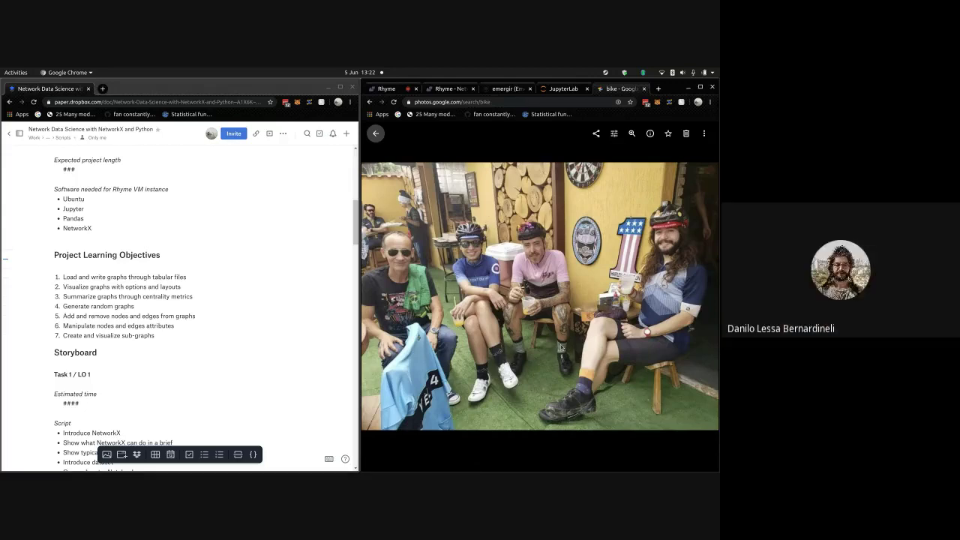
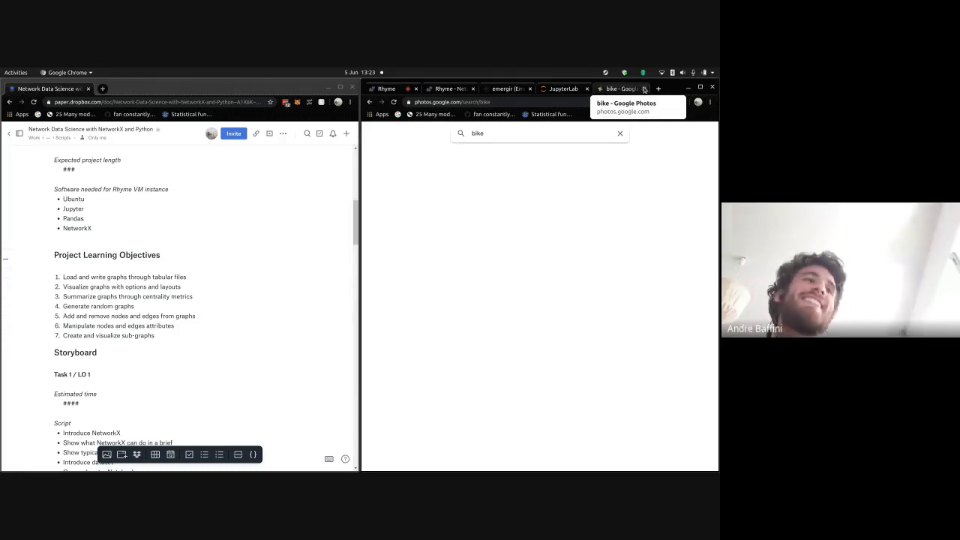
- Close the bike Google Photos tab, select the learning objectives in the script, then switch to Rhyme's editor
click(645, 89)
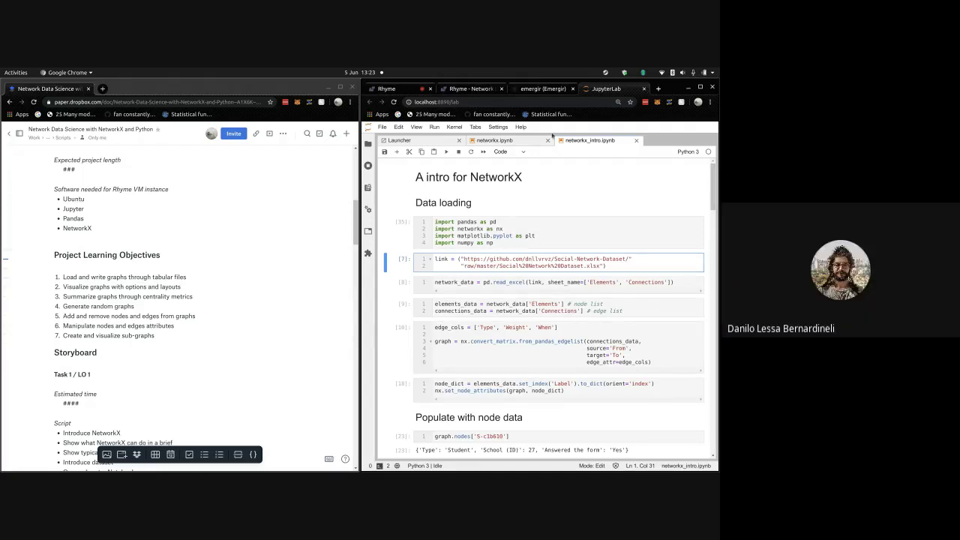
click(154, 314)
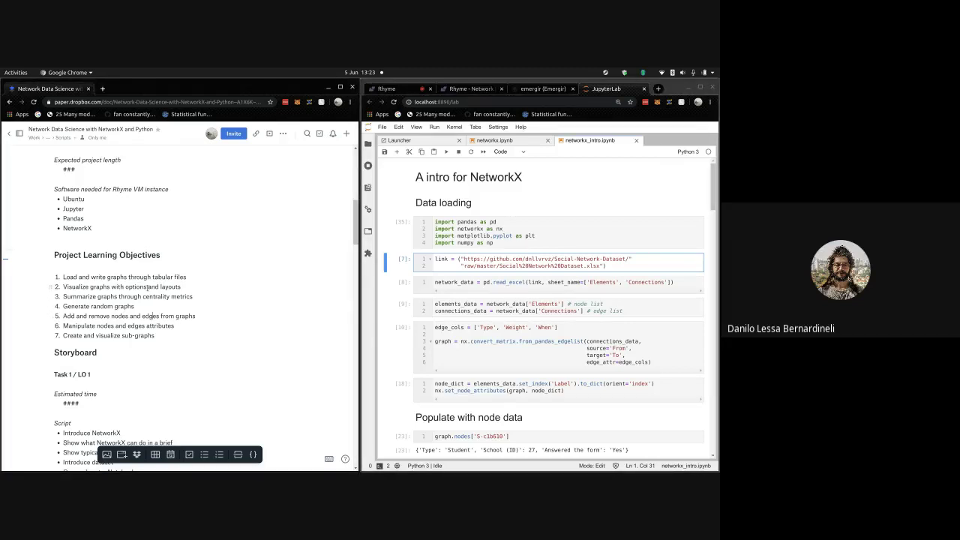
drag(133, 277, 195, 316)
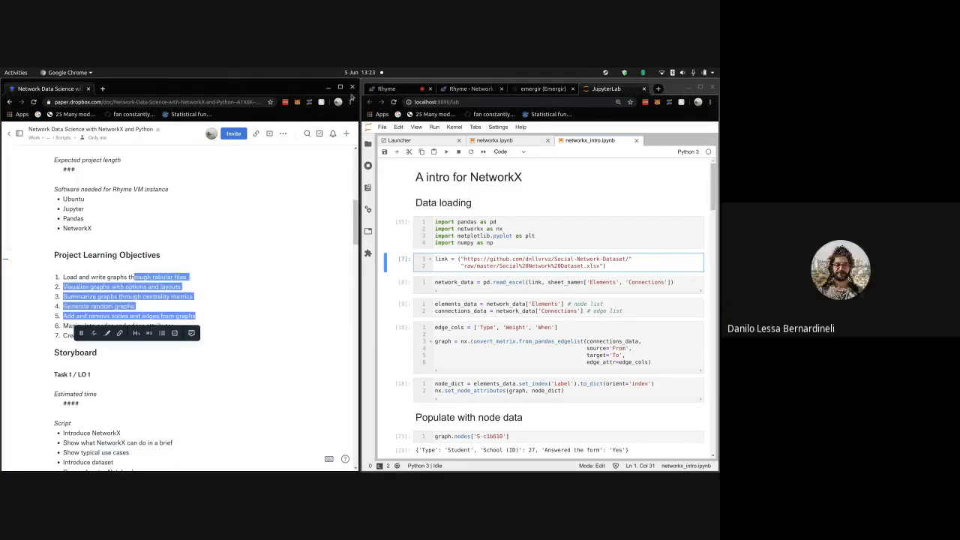
click(384, 90)
- Open the Network Data Science project landing page and dismiss the Learn by Doing popup
scroll(480, 323, down, 3)
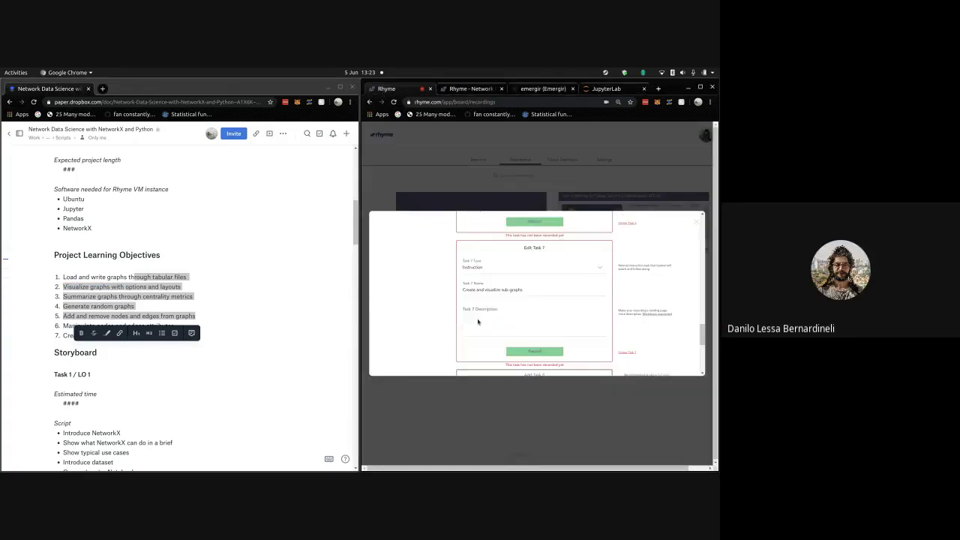
scroll(483, 329, down, 3)
scroll(487, 323, down, 3)
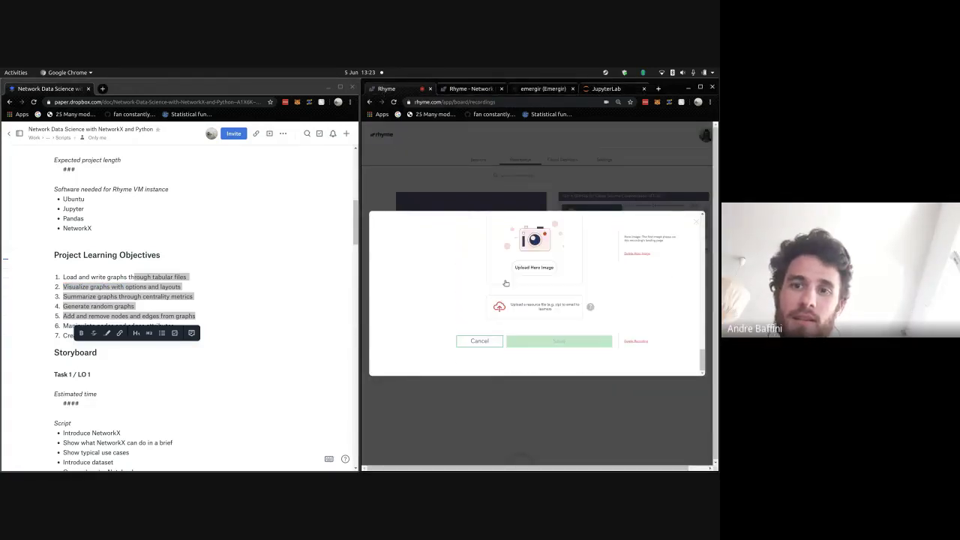
scroll(540, 292, up, 1)
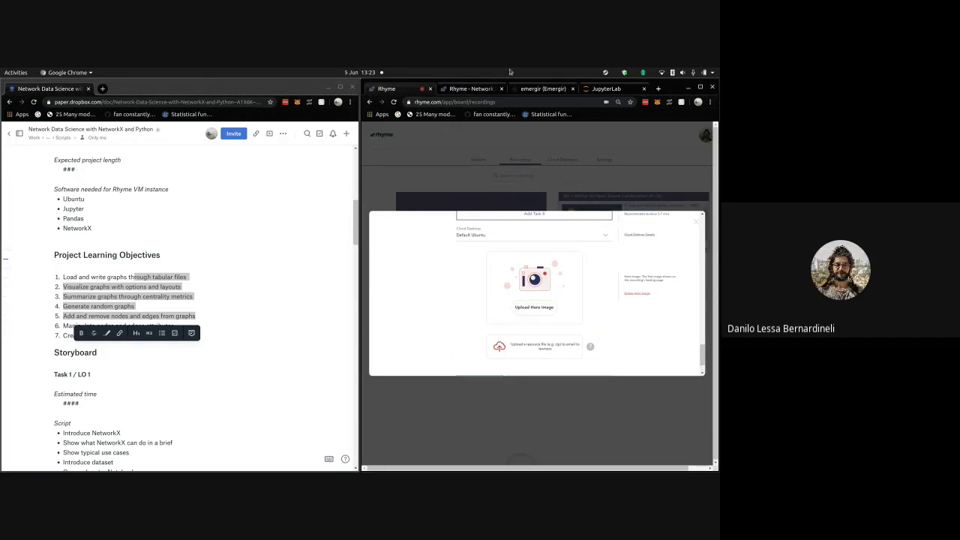
click(471, 88)
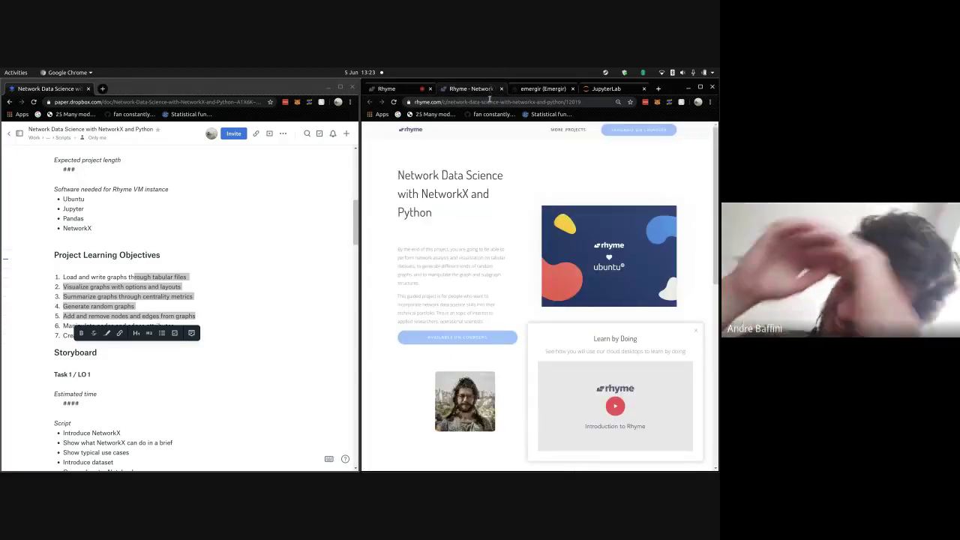
scroll(466, 172, down, 3)
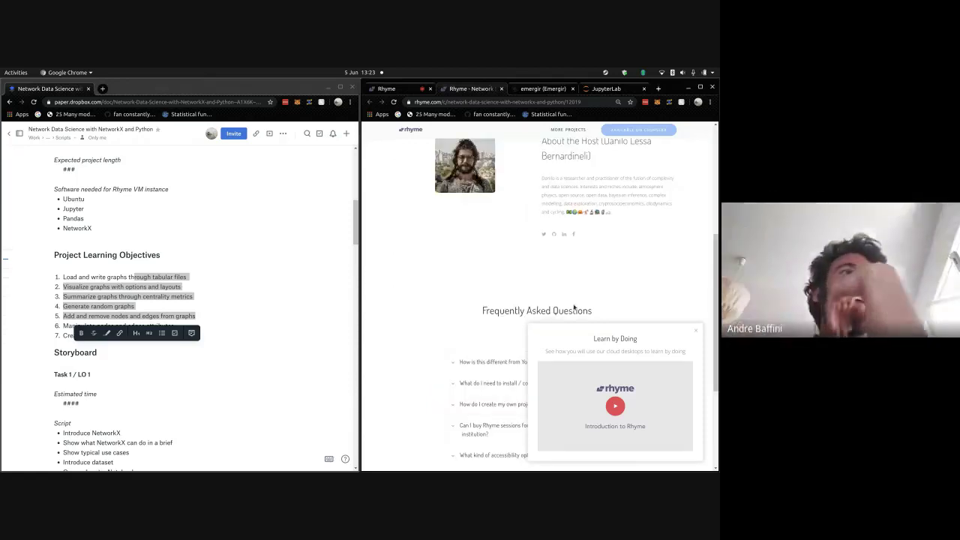
click(698, 334)
scroll(530, 289, up, 3)
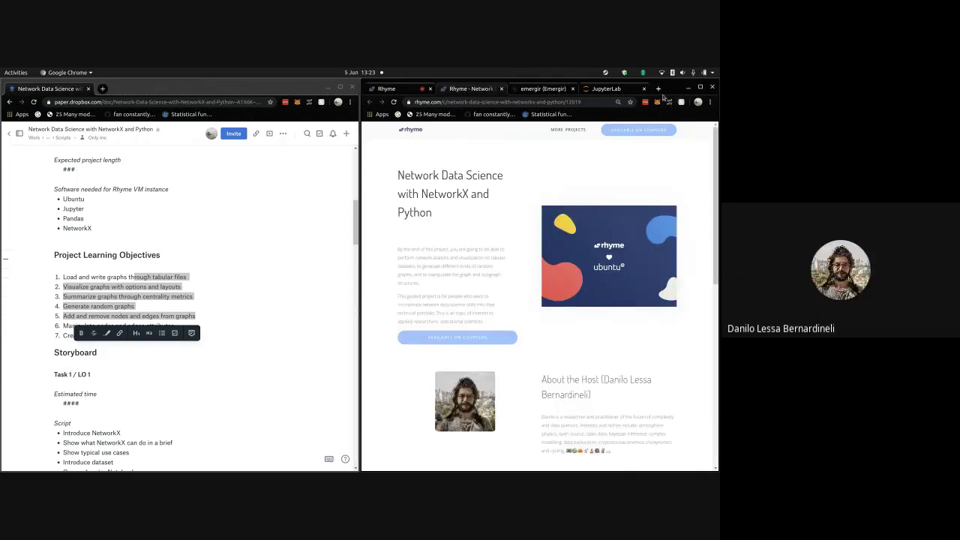
- Add a blank new tab, then go back to the Rhyme project landing page
click(657, 89)
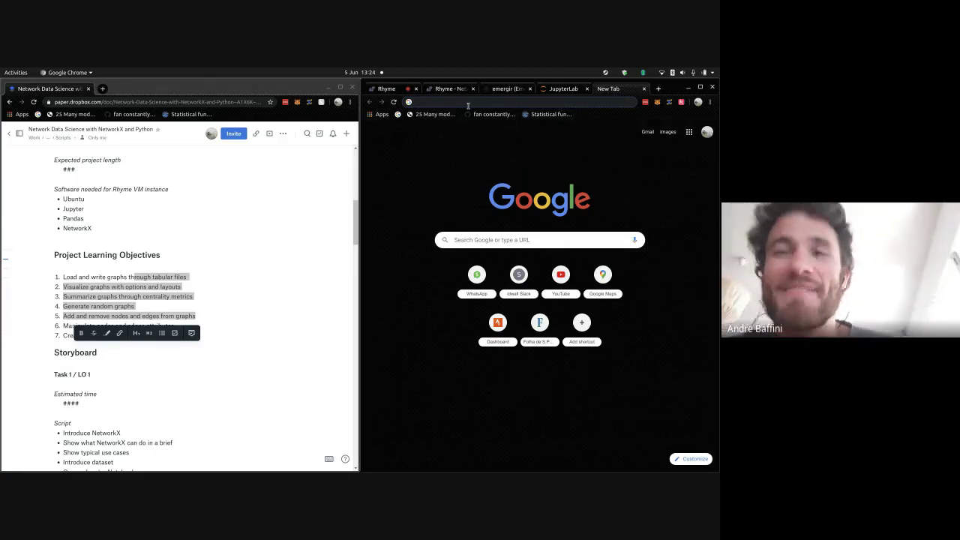
click(390, 89)
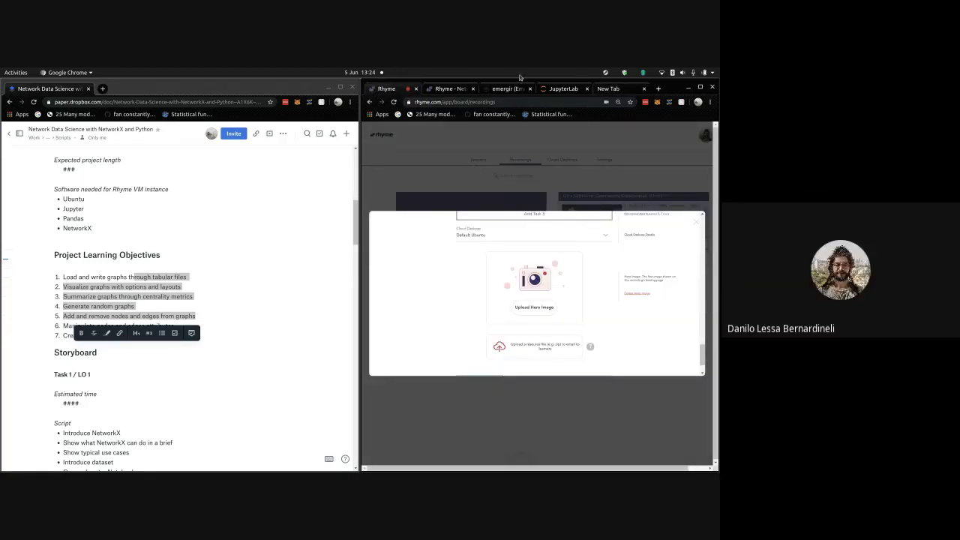
click(432, 90)
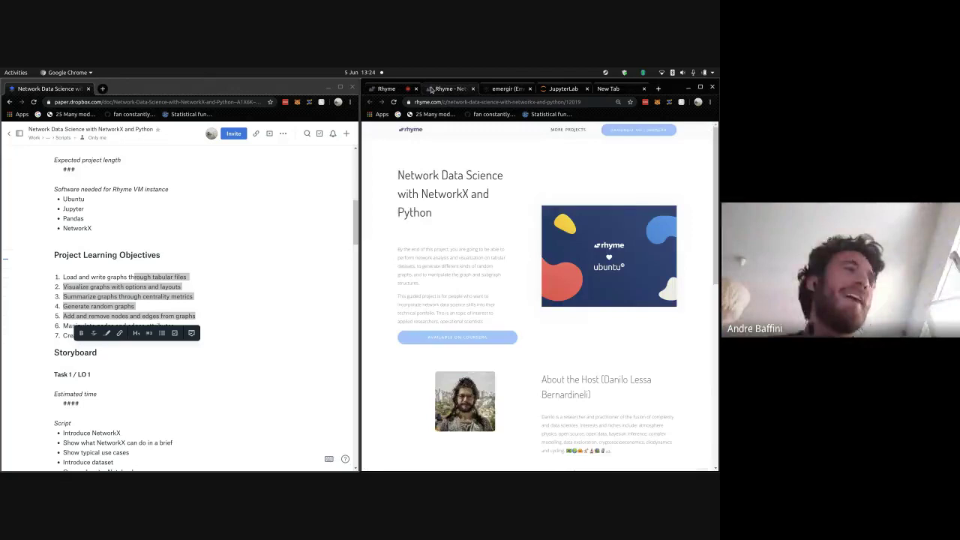
scroll(466, 175, down, 1)
scroll(466, 175, up, 1)
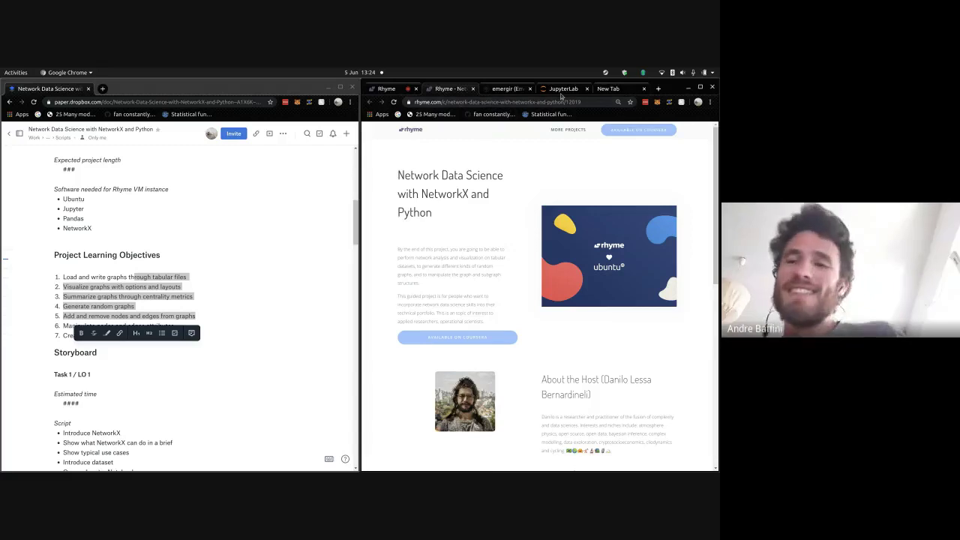
- In the blank tab, search Google for 'networkx'
click(599, 90)
click(590, 103)
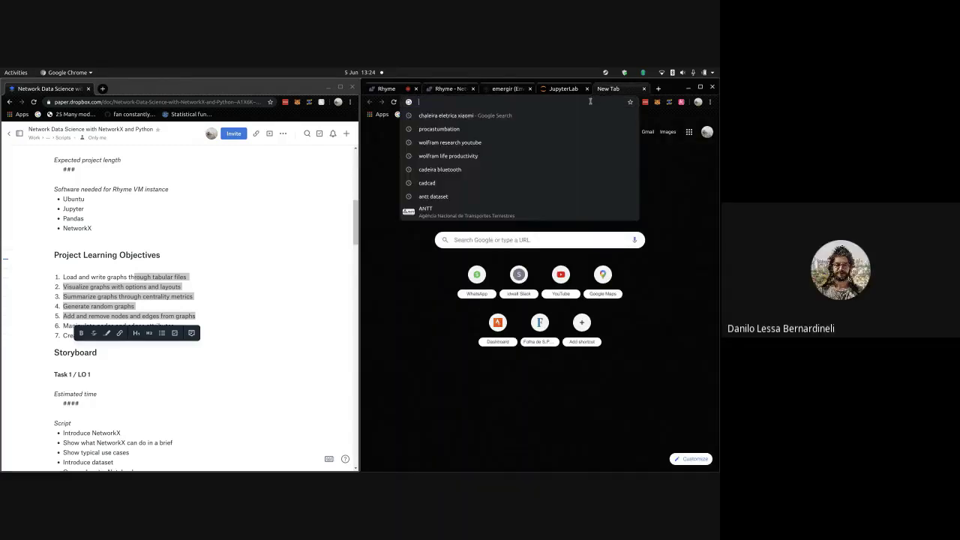
text(networkx)
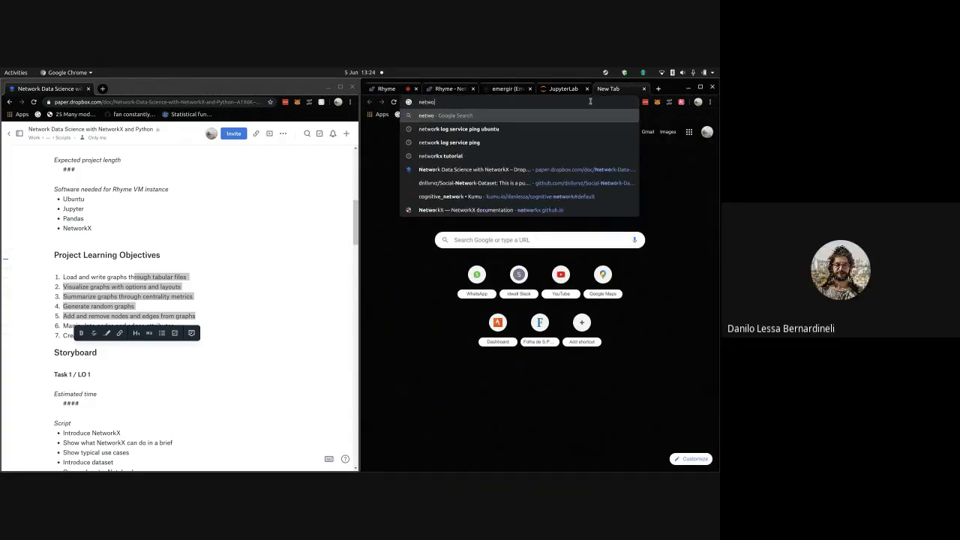
key(Return)
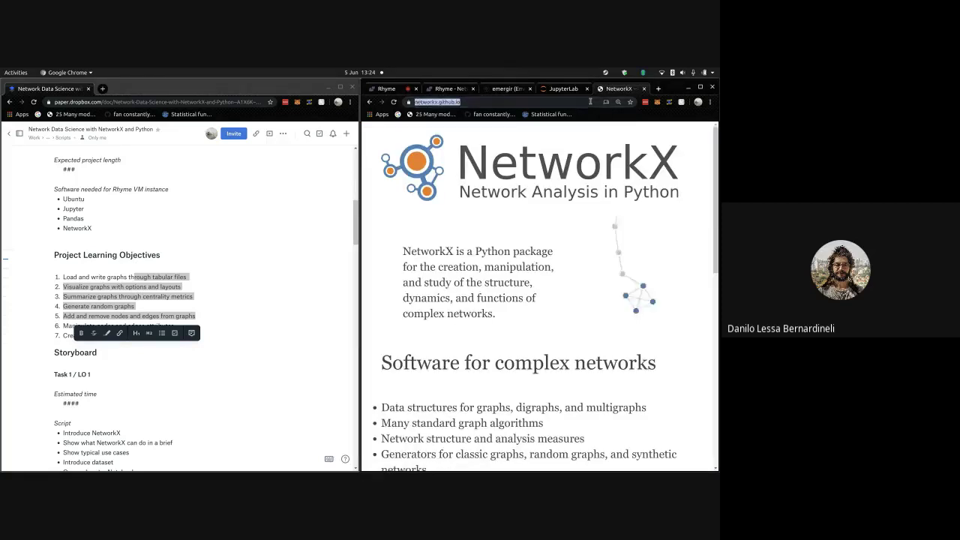
click(591, 102)
text(networkx)
key(Return)
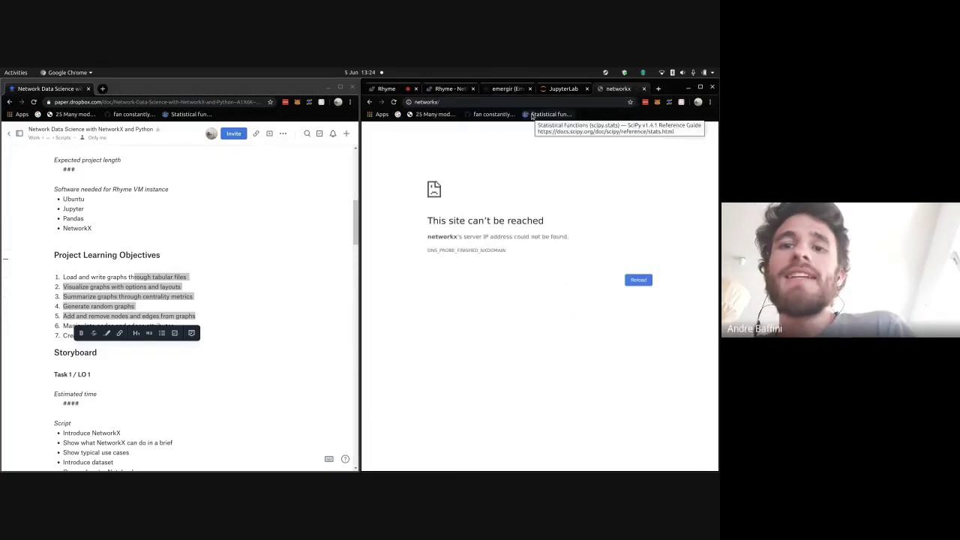
click(531, 102)
text(networkx)
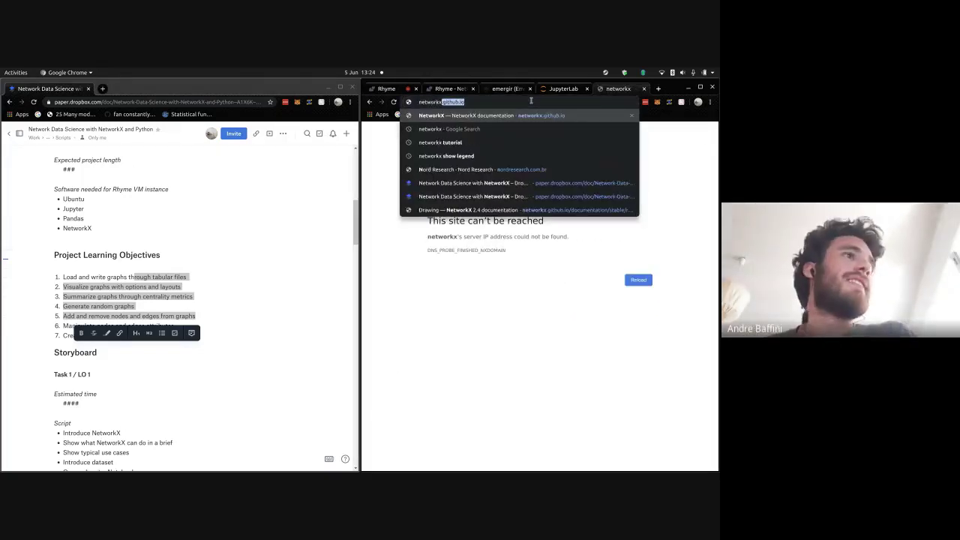
key(Return)
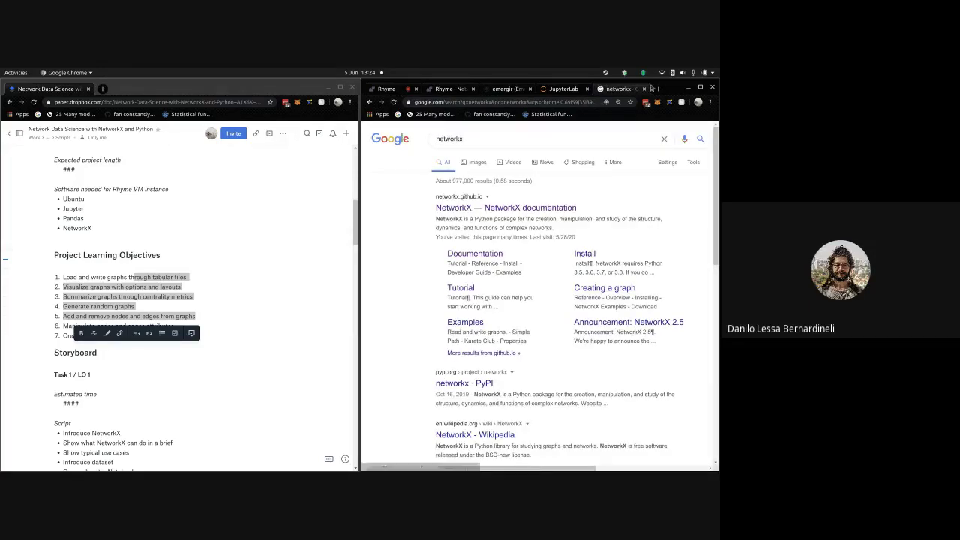
- Open Mercado Livre in another new tab
click(658, 88)
text(m)
key(Return)
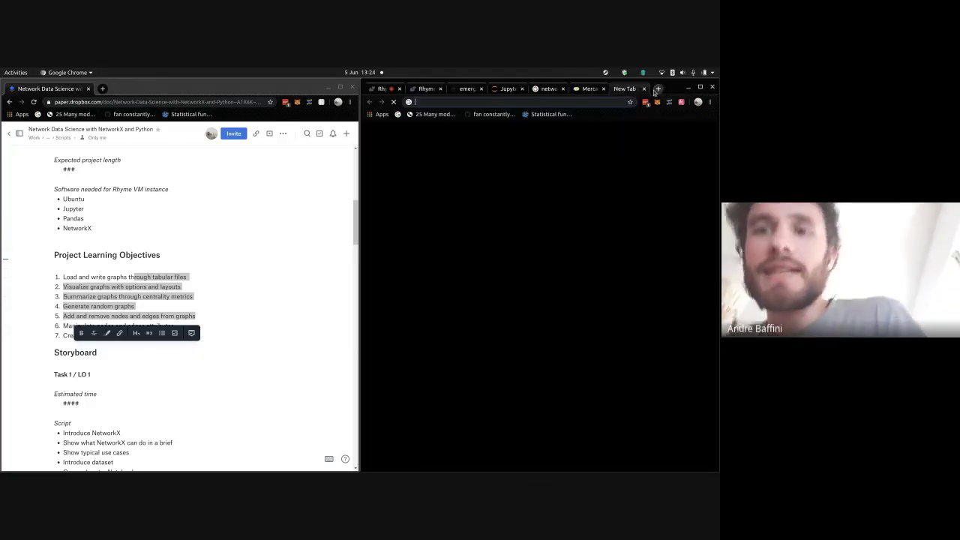
- Load muambator.com.br in a new tab and scroll its pending list: mousepad, fone, notebook
click(657, 88)
text(um)
key(BackSpace)
key(BackSpace)
text(m)
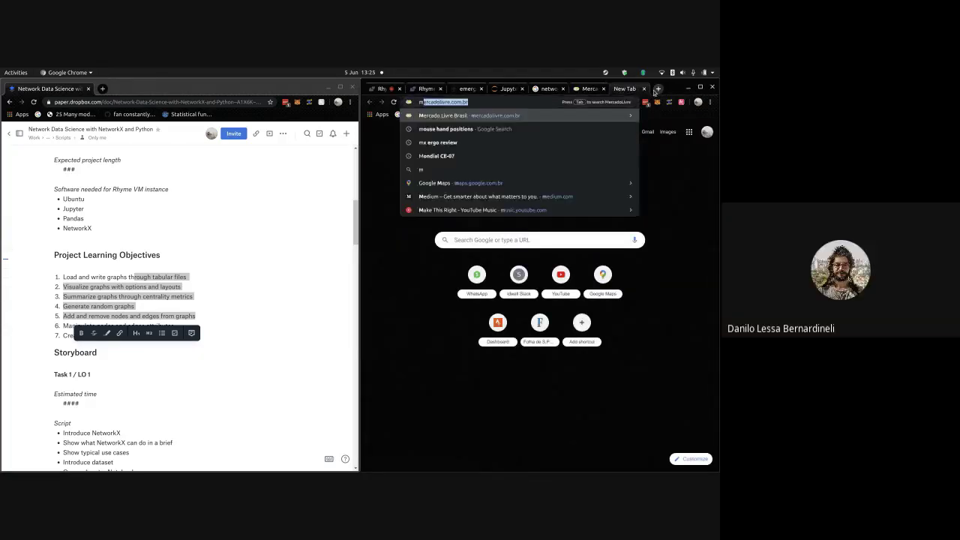
text(uam)
key(Return)
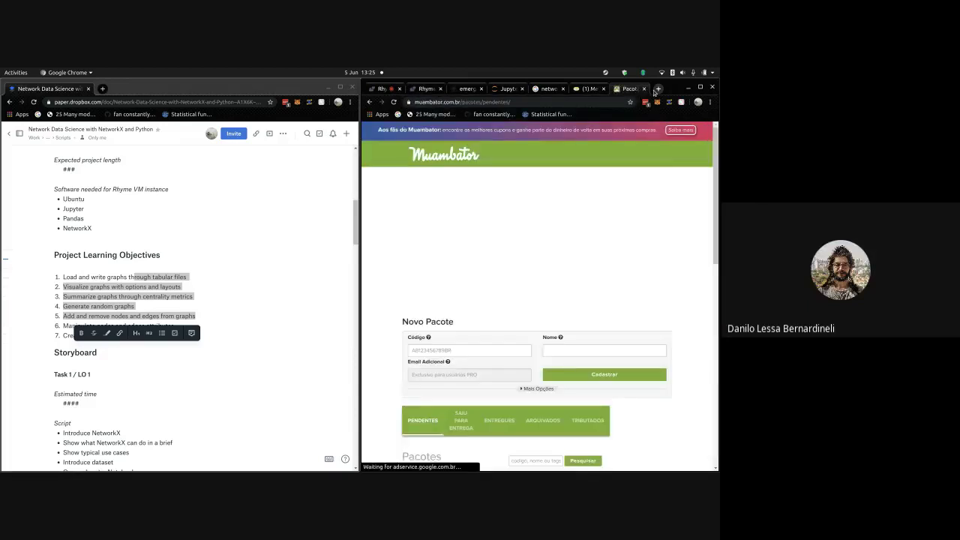
scroll(629, 147, down, 1)
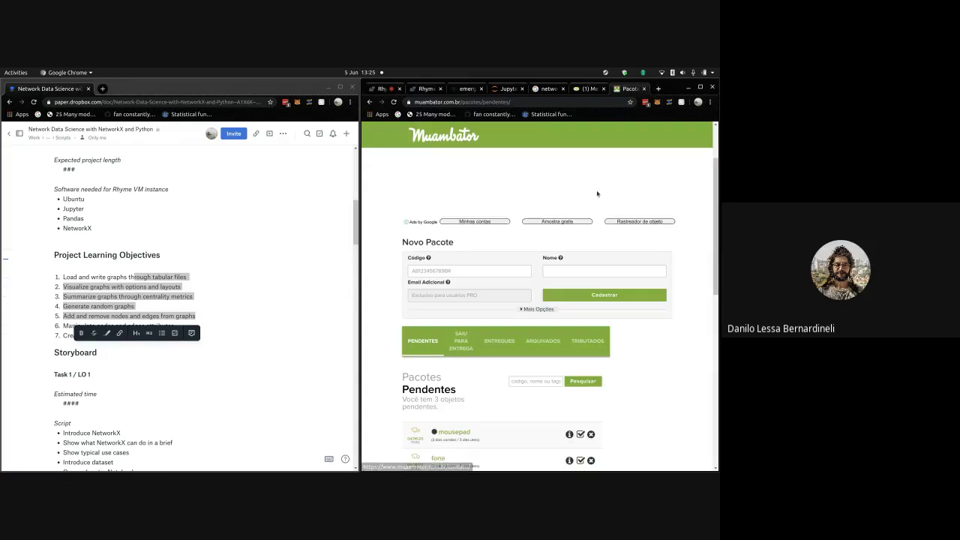
scroll(597, 194, down, 3)
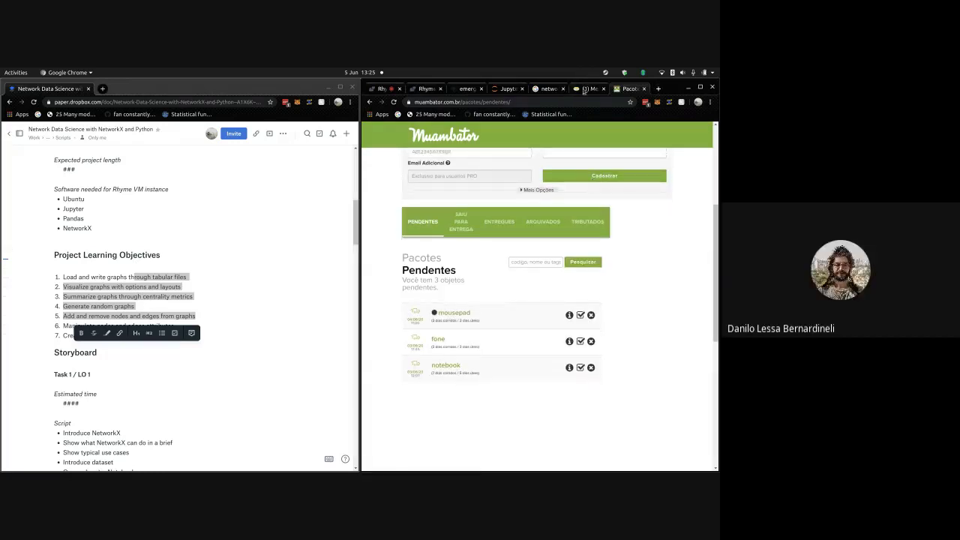
click(587, 88)
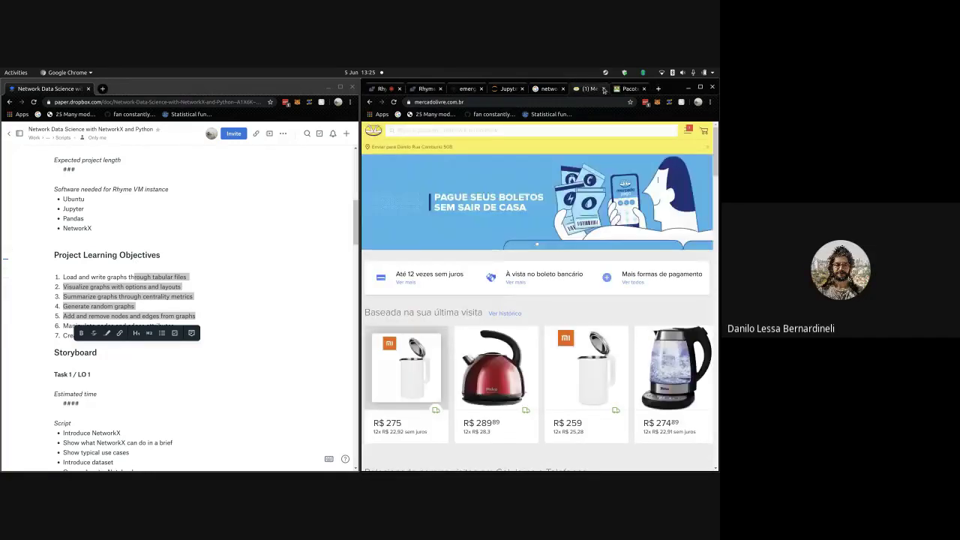
click(628, 89)
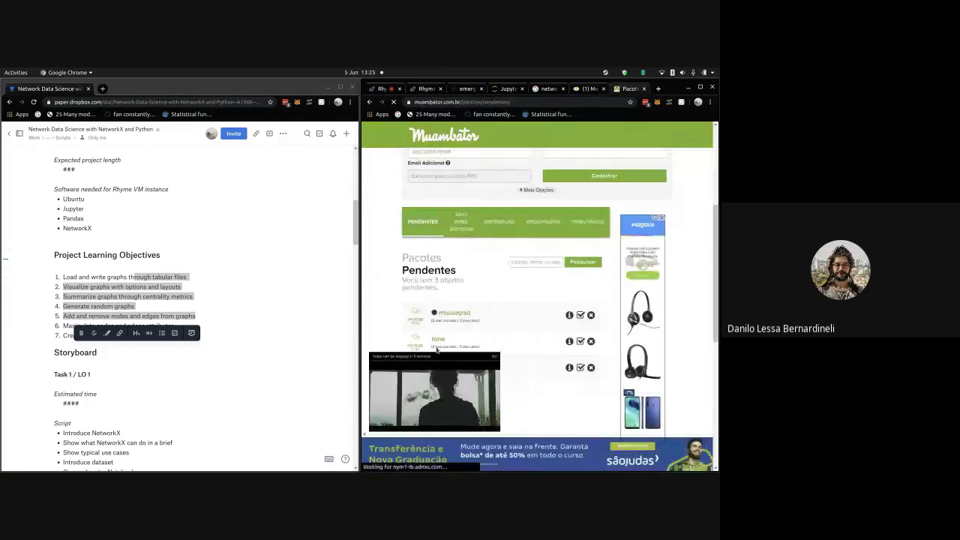
scroll(452, 257, down, 1)
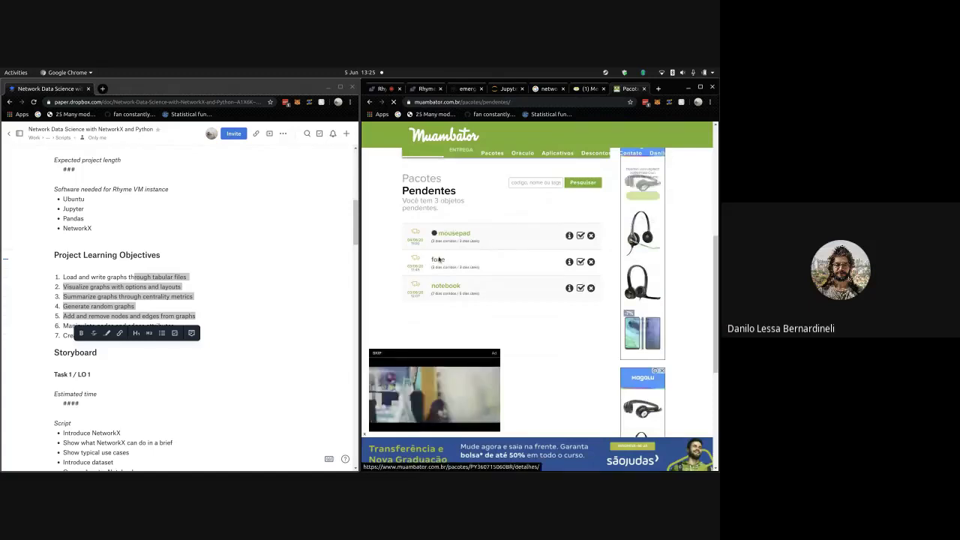
- Search Google Images for 'logitech h390'
click(593, 103)
text(logitech h390)
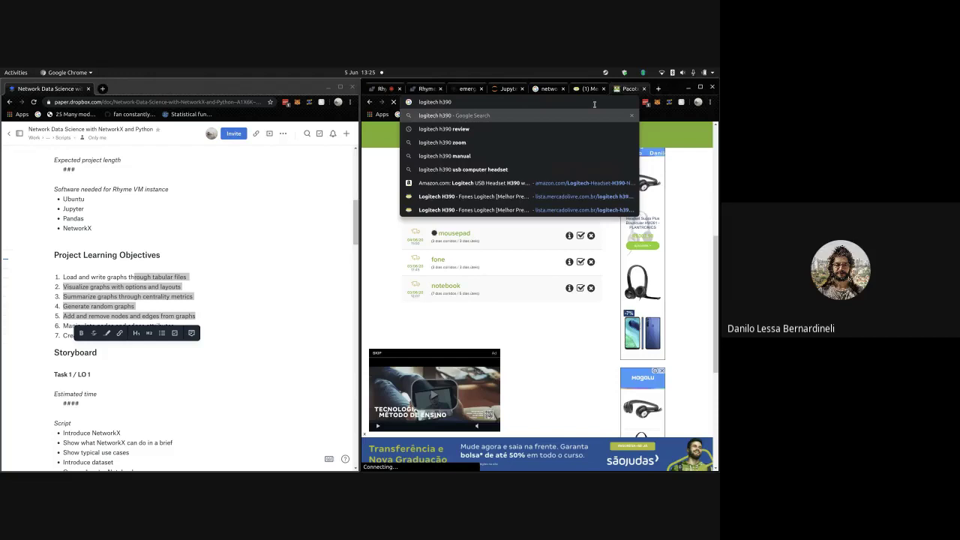
key(Return)
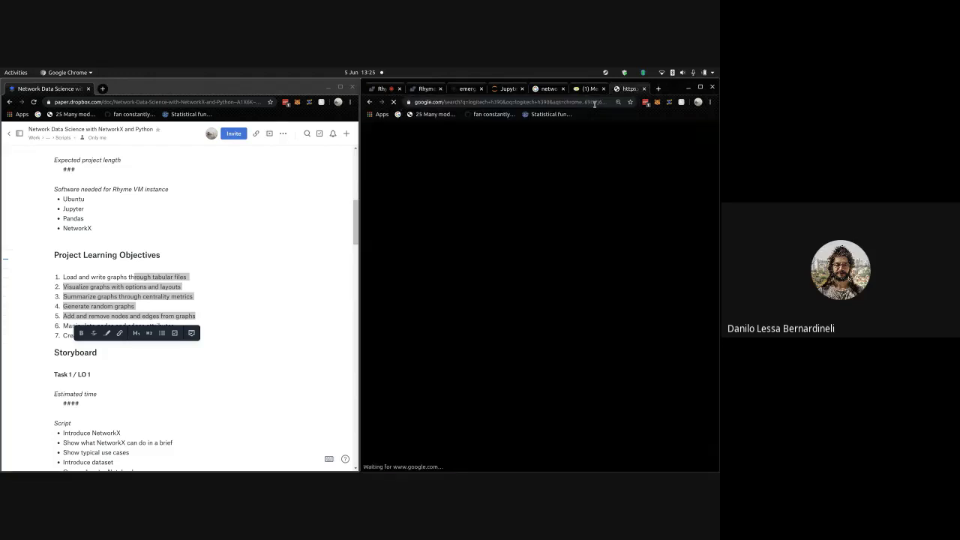
click(473, 162)
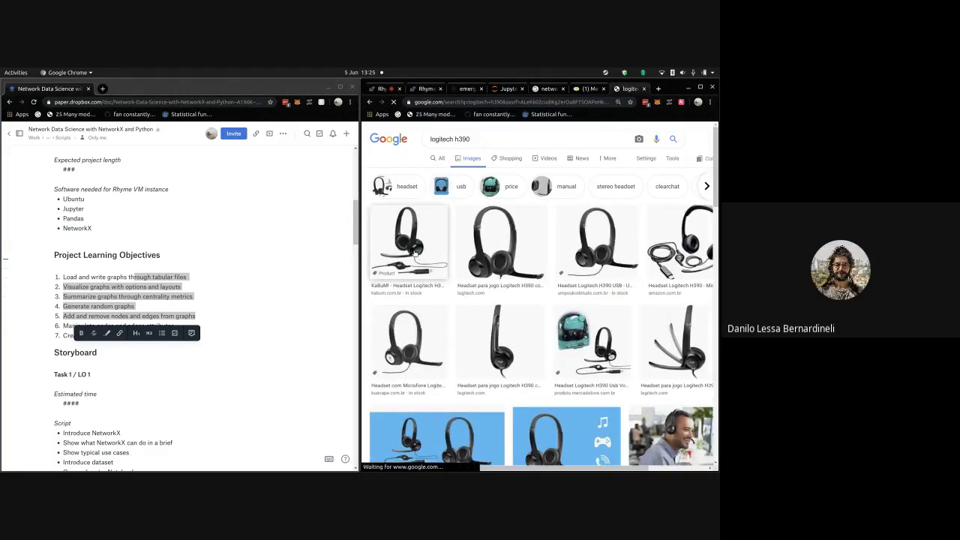
- Step through enlarged headset previews, ending on the 'Headset para jogo Logitech H390' listing
click(415, 253)
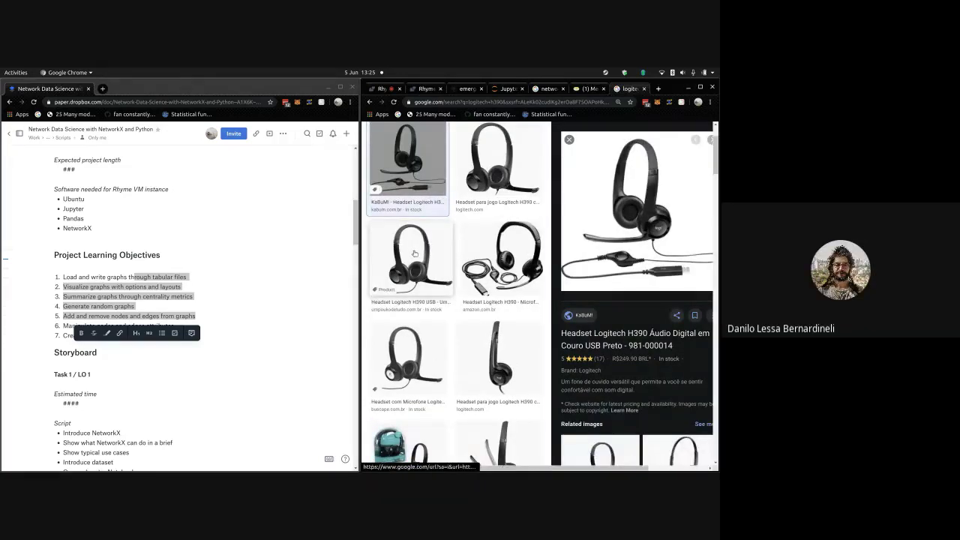
key(Right)
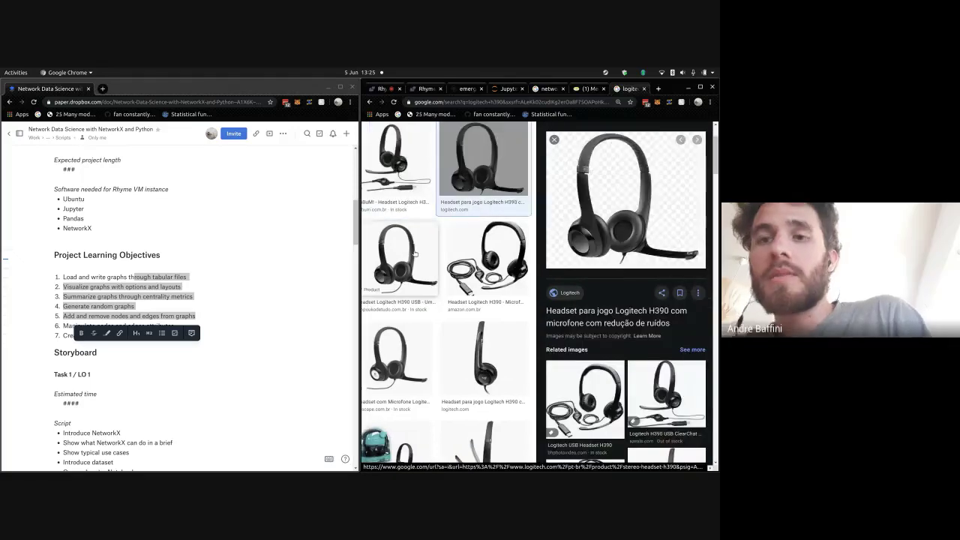
key(Left)
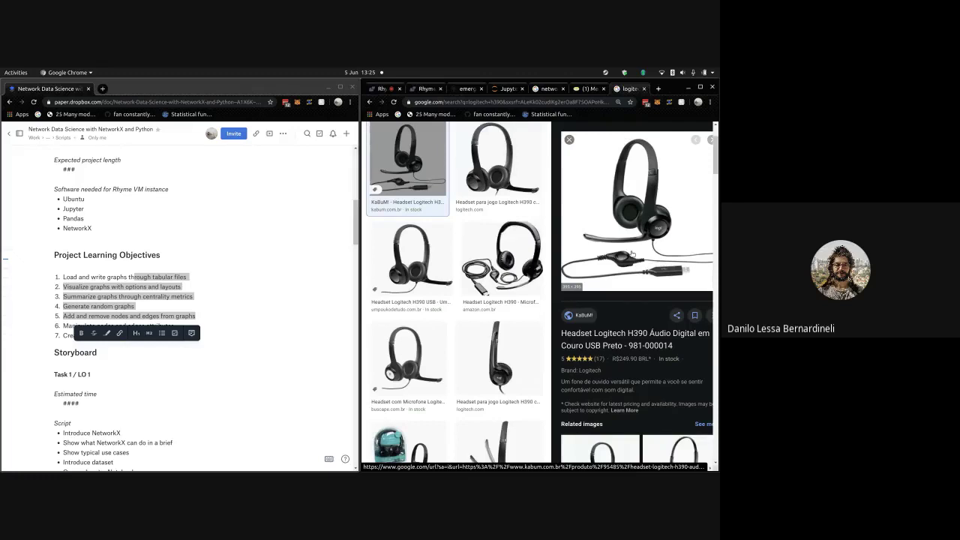
key(Right)
key(Right)
key(Right)
key(Left)
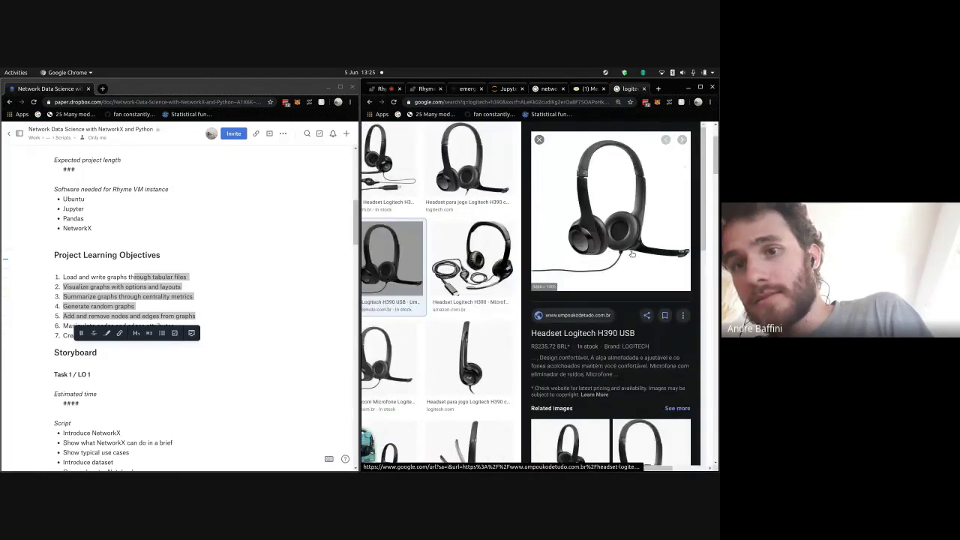
key(Right)
key(Right)
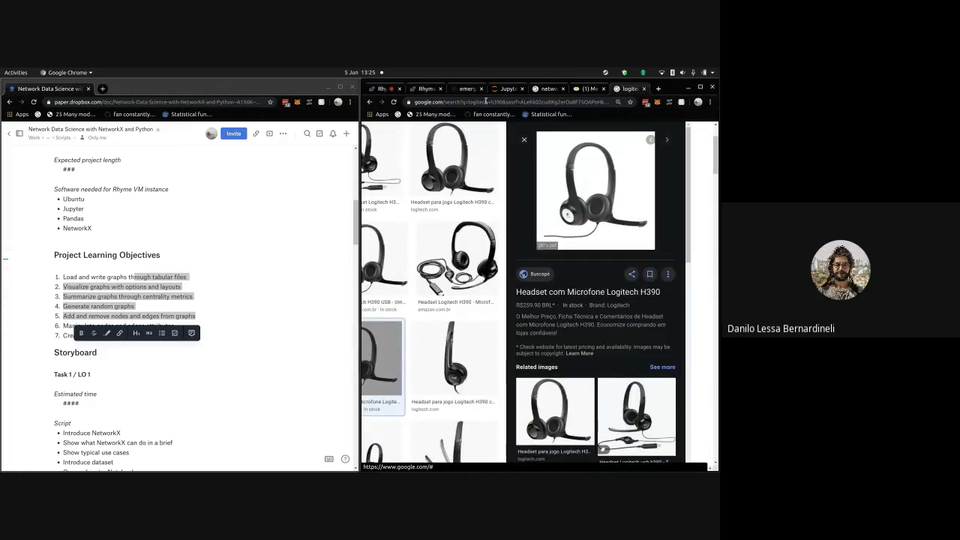
scroll(475, 151, up, 2)
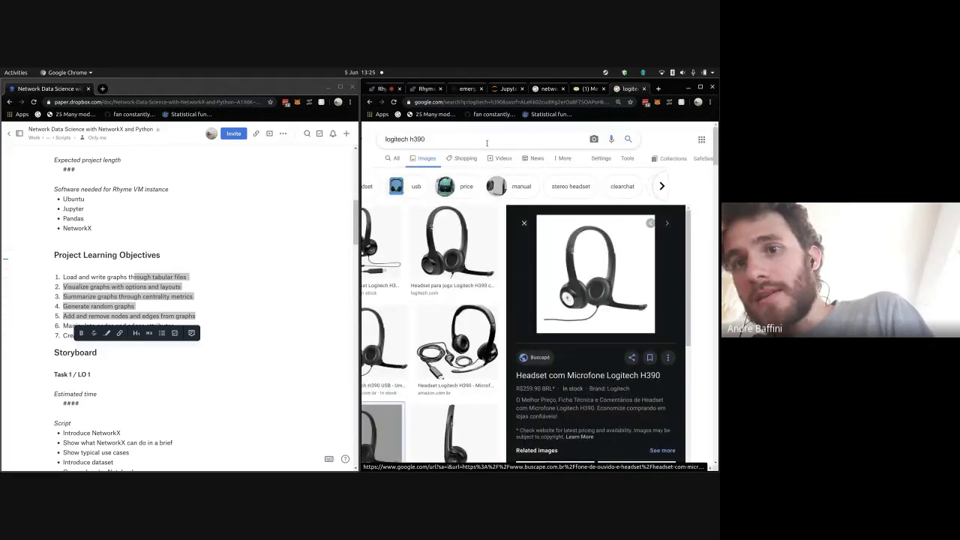
scroll(467, 275, down, 3)
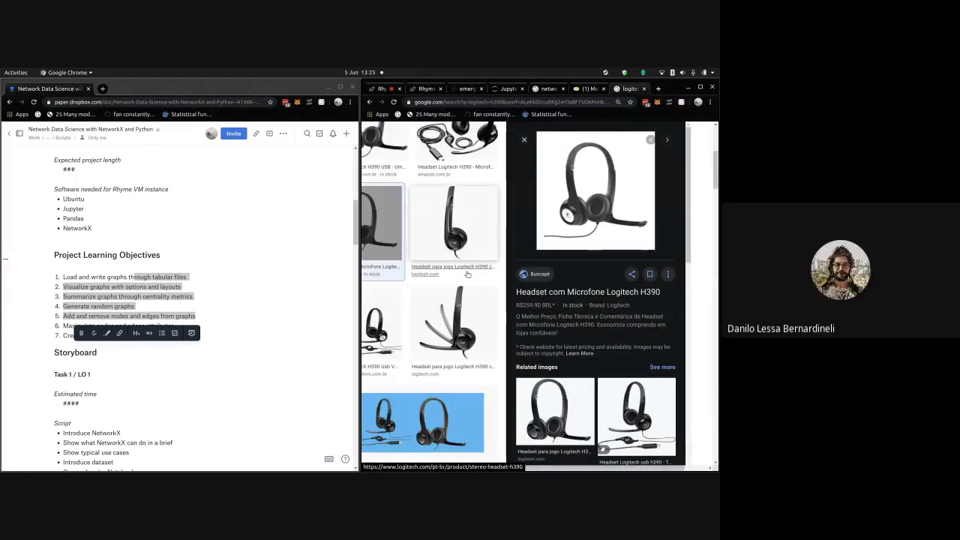
scroll(465, 270, down, 2)
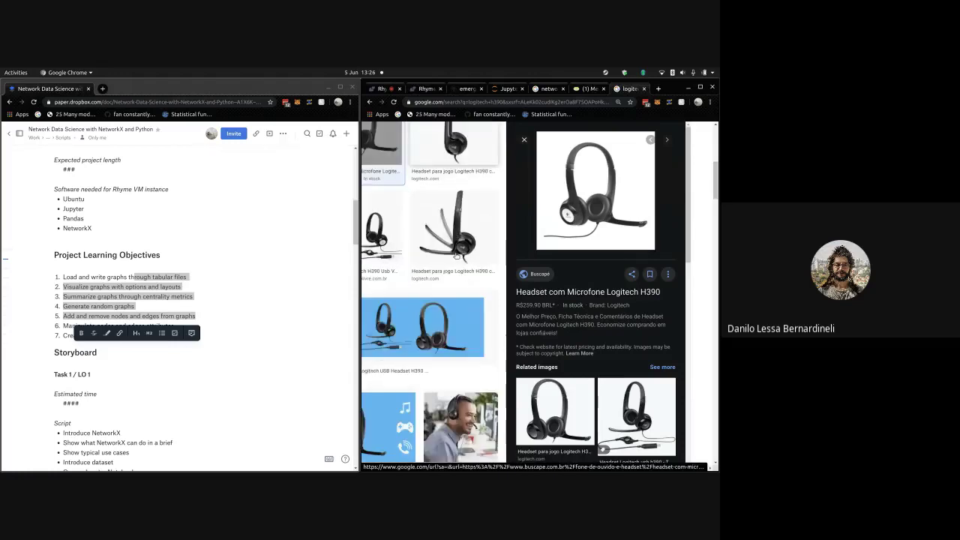
click(456, 256)
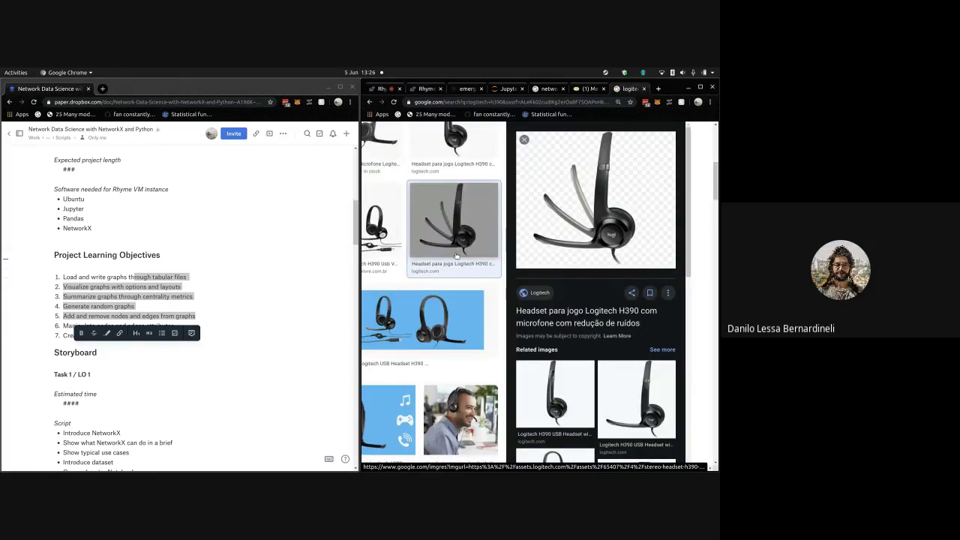
scroll(456, 256, up, 4)
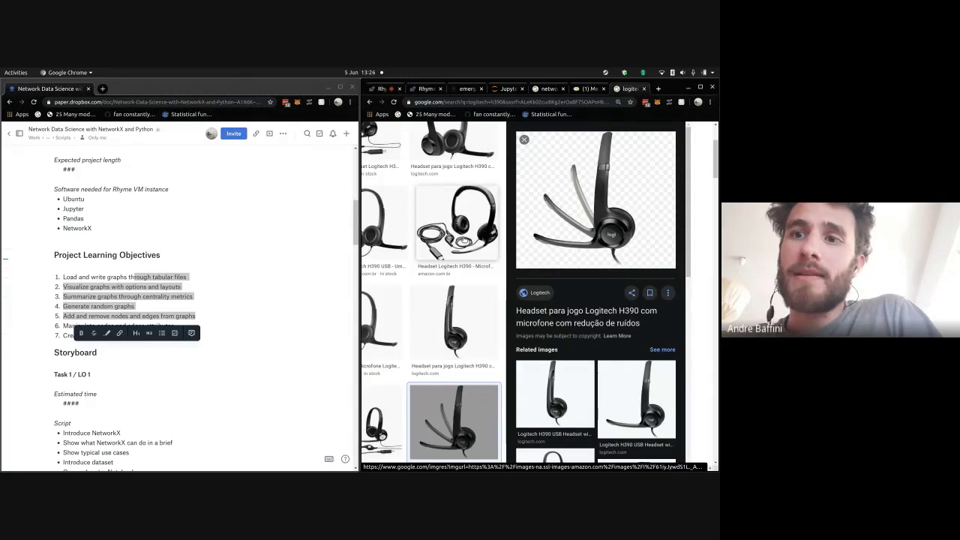
scroll(202, 300, up, 2)
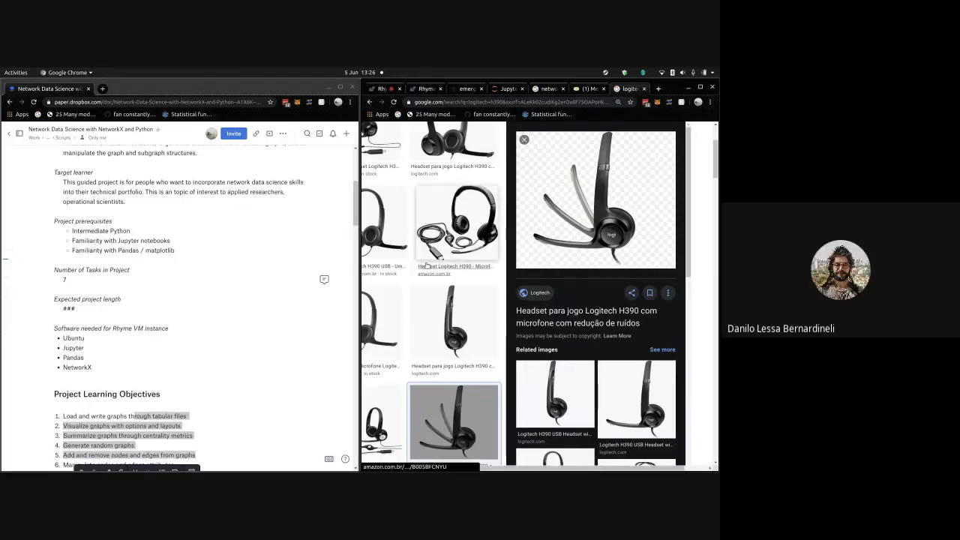
scroll(174, 346, down, 2)
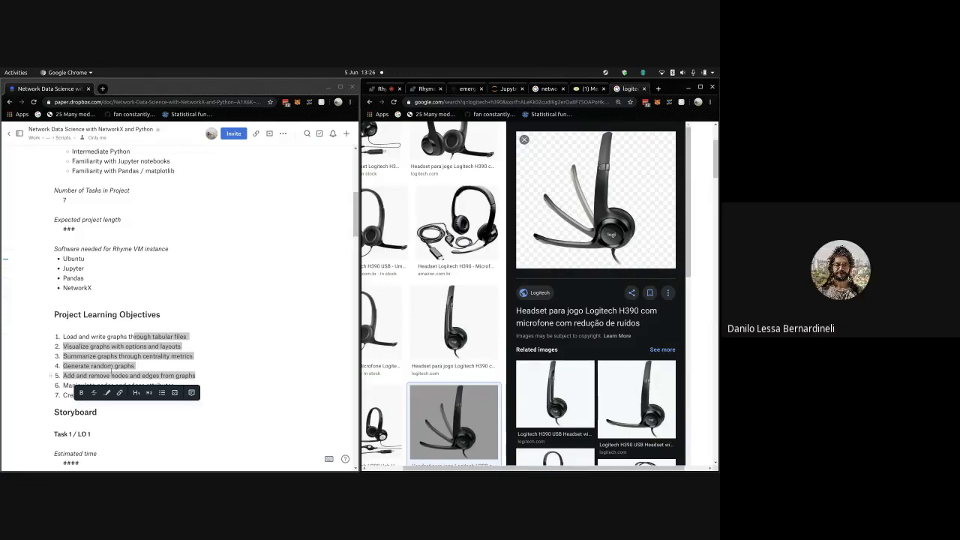
click(111, 371)
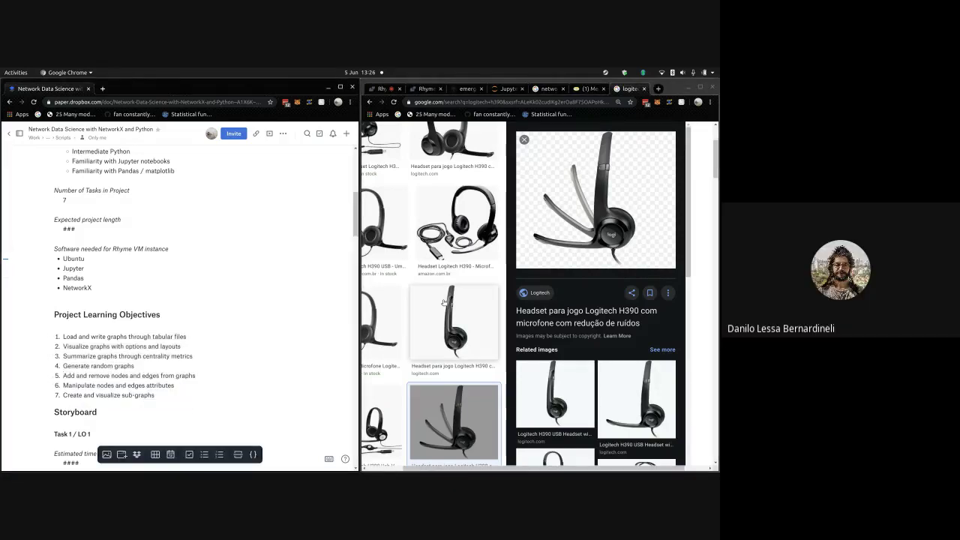
scroll(392, 302, up, 2)
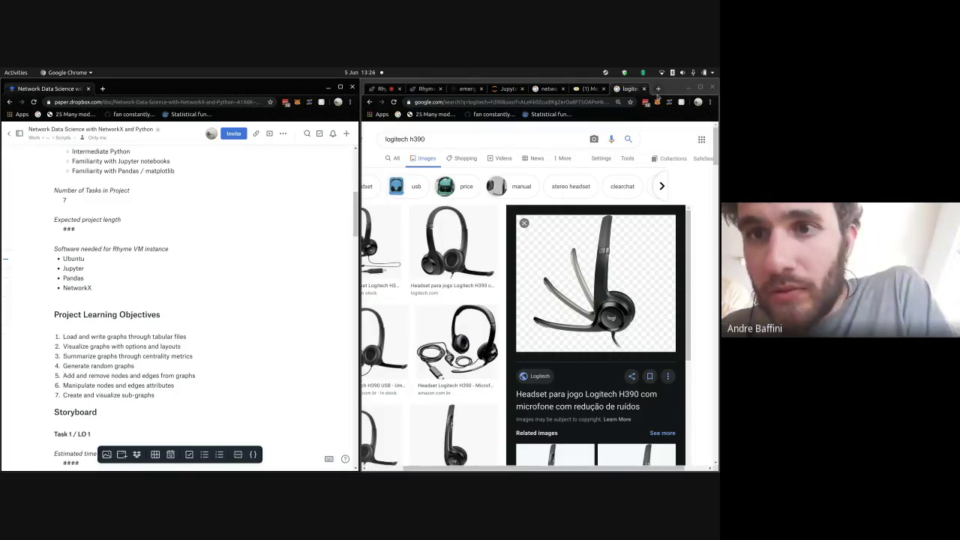
- Scan the Google Shopping prices for the Logitech H390, then return to the Google homepage
click(451, 159)
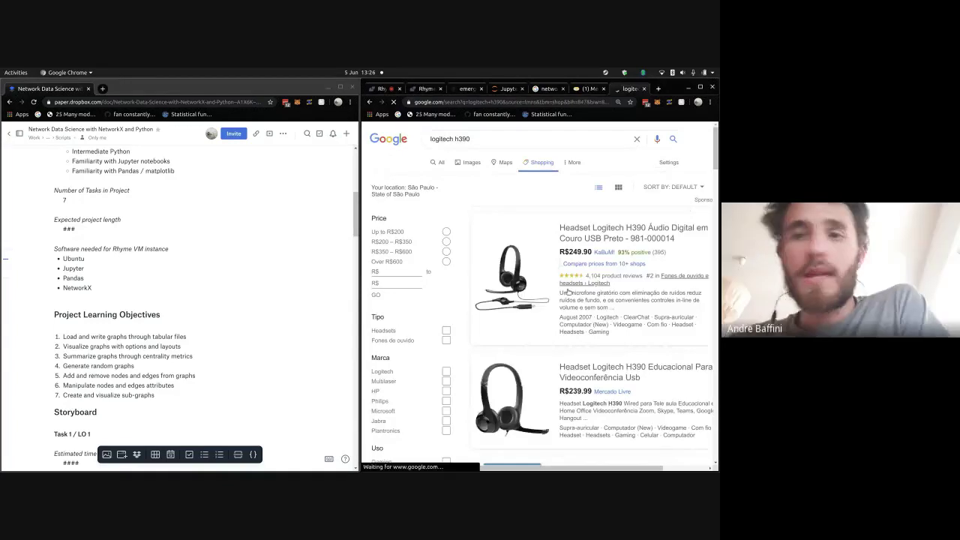
scroll(515, 266, down, 2)
scroll(516, 266, down, 3)
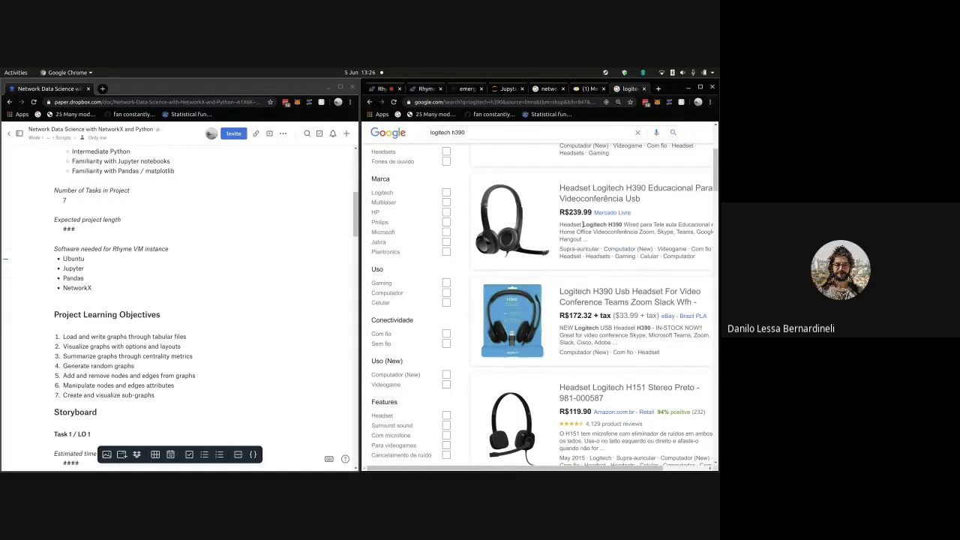
scroll(583, 224, up, 5)
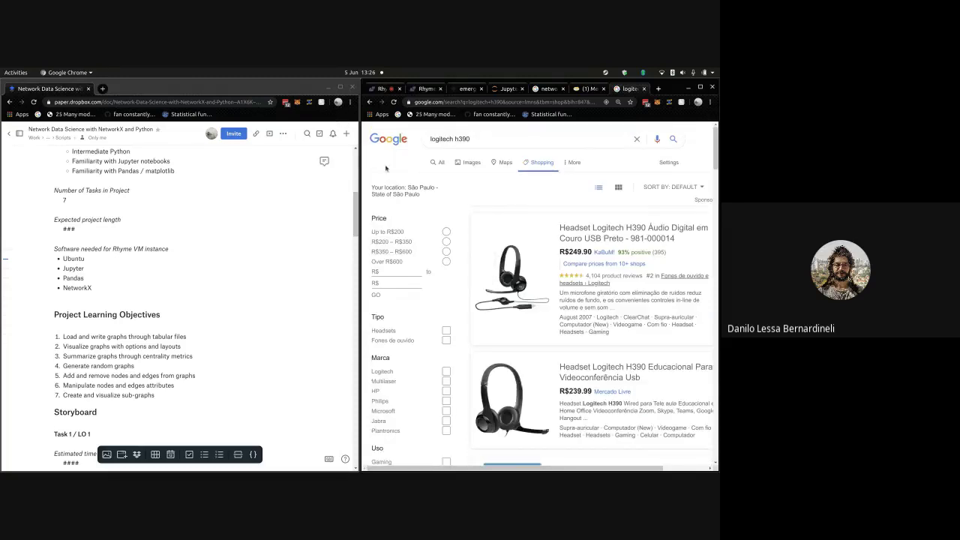
click(383, 141)
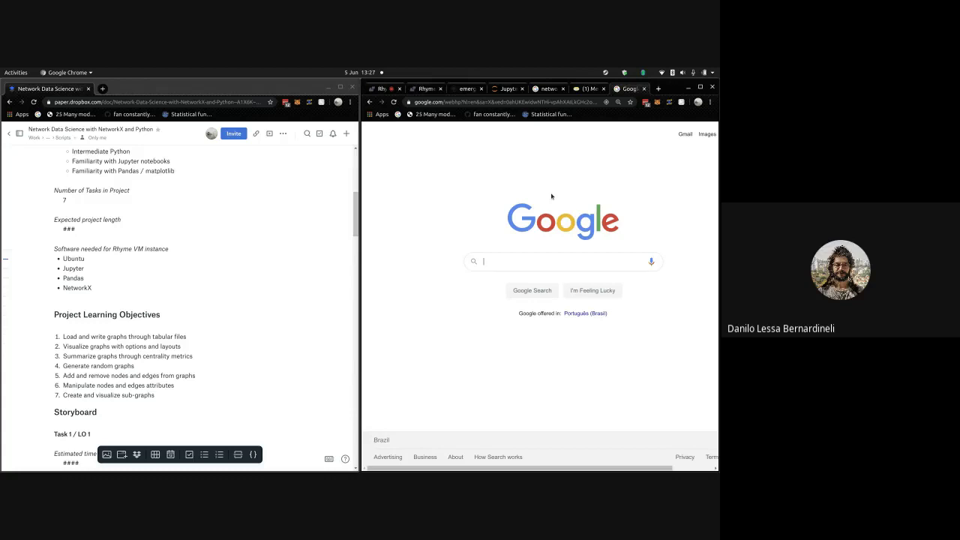
- Close the Google and Mercado Livre tabs and return to the Rhyme project page
click(643, 89)
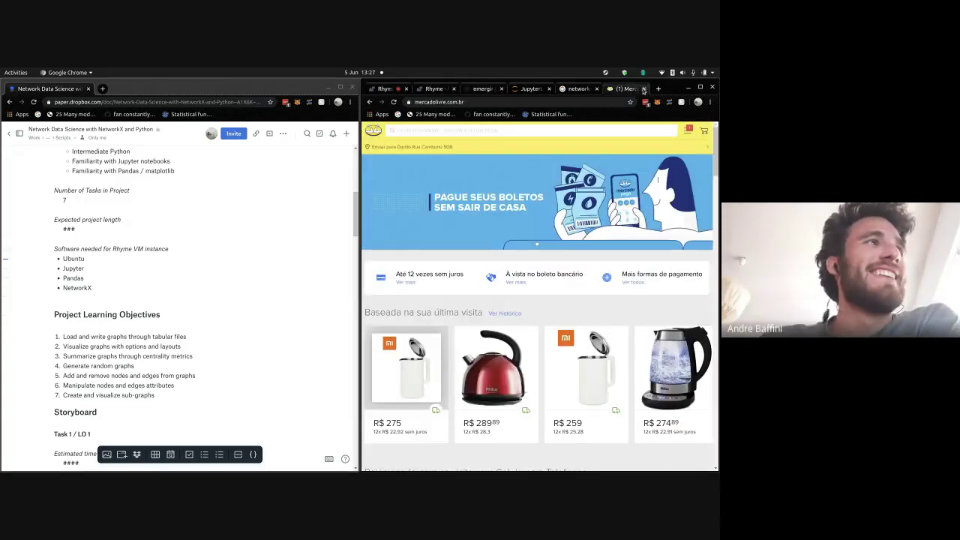
click(643, 89)
click(452, 88)
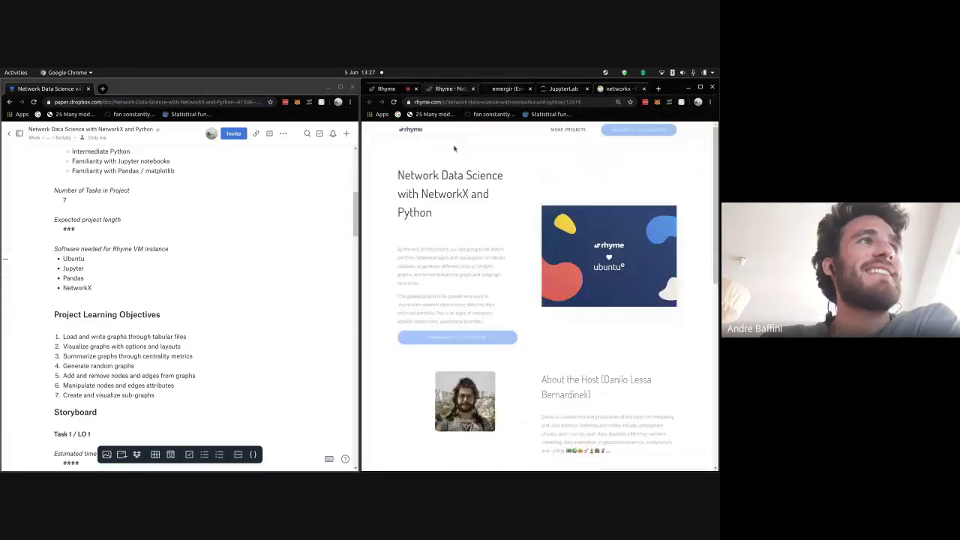
click(604, 101)
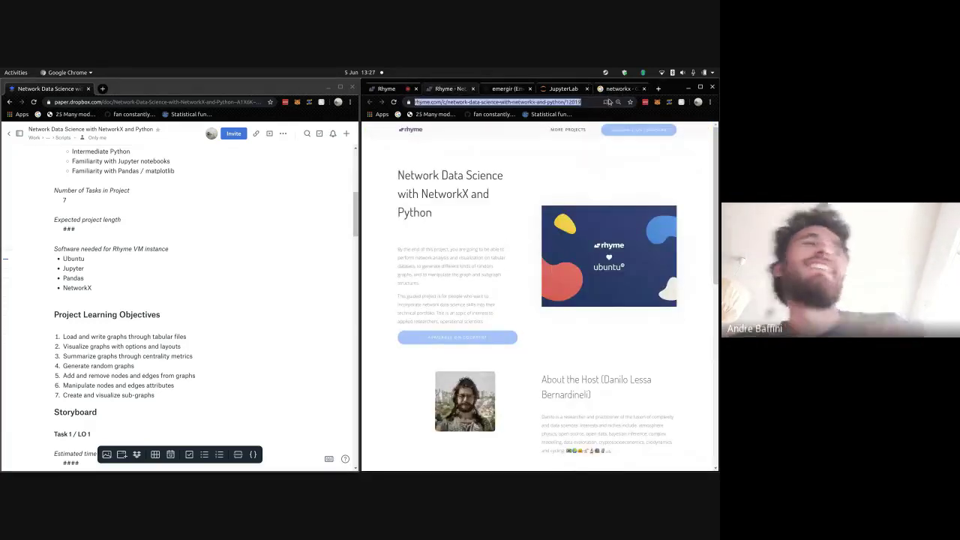
- Browse Google image results for networkx graph drawings, then start a new tab for Google Photos
click(605, 92)
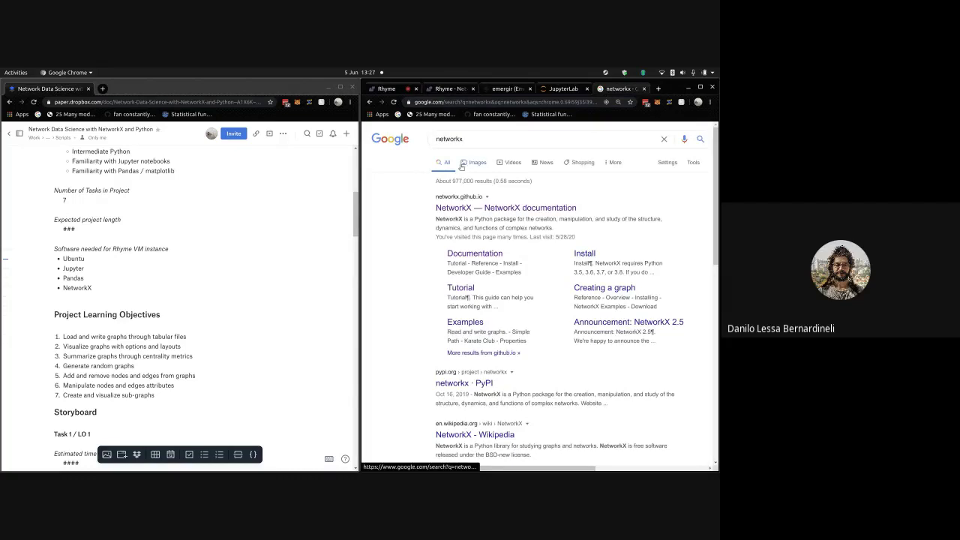
click(542, 156)
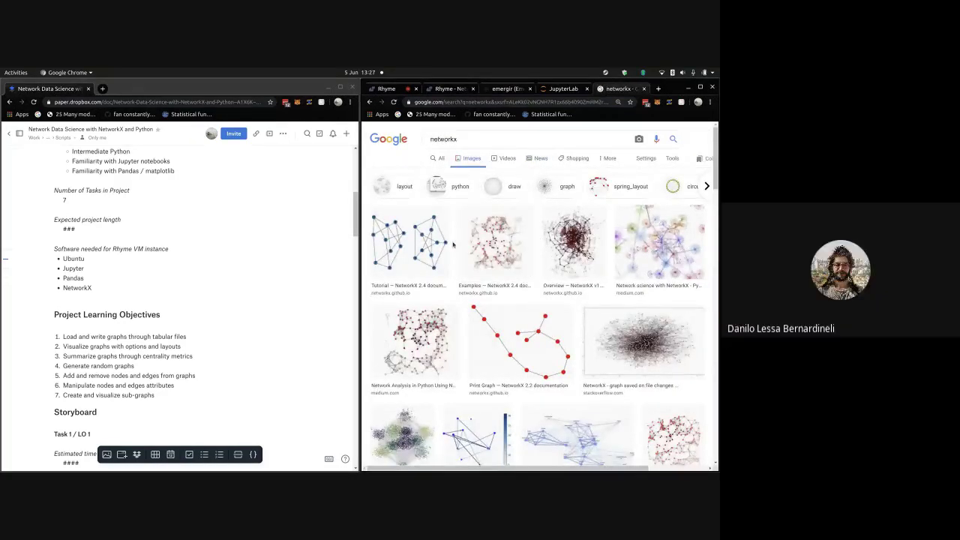
scroll(452, 245, down, 1)
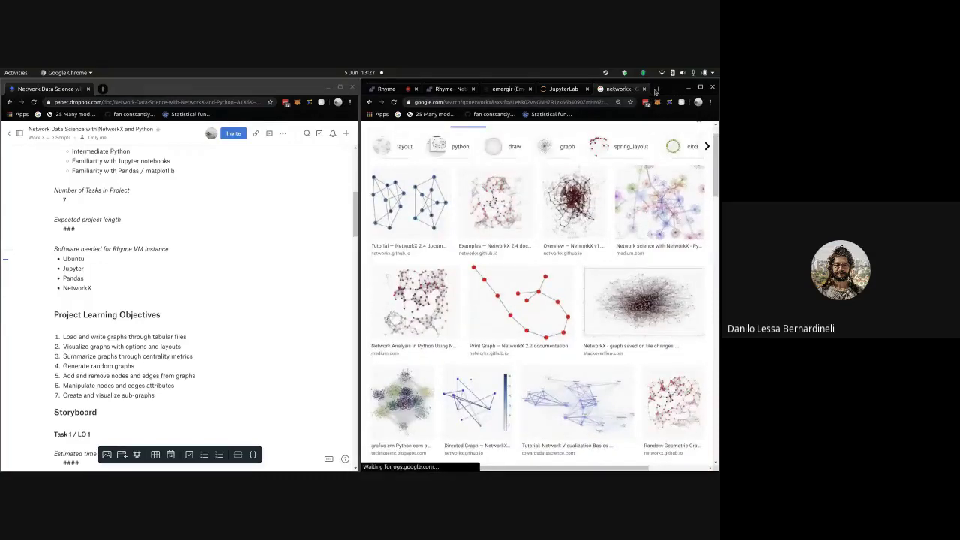
click(656, 90)
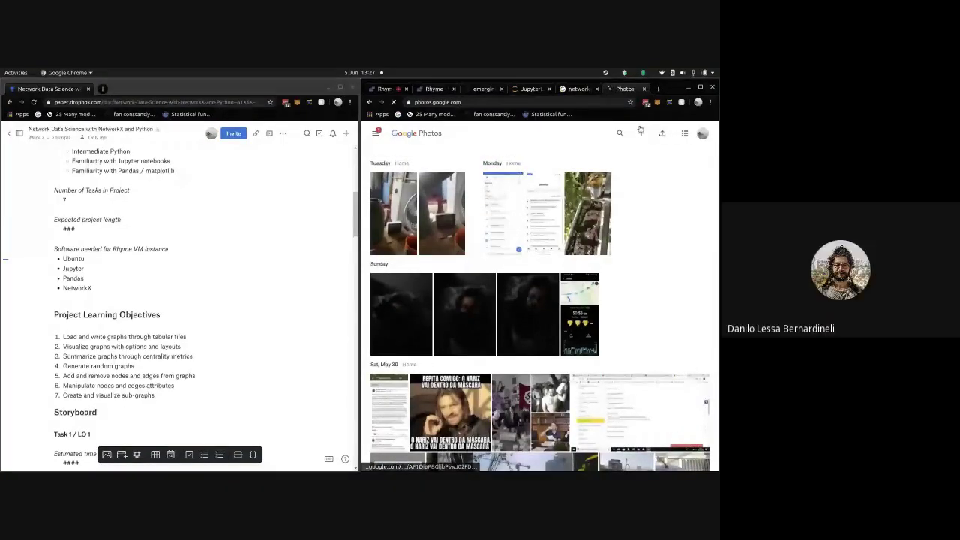
- Search the photo library for 'graph', scroll through the matches, then go back to the timeline
click(620, 134)
text(graph)
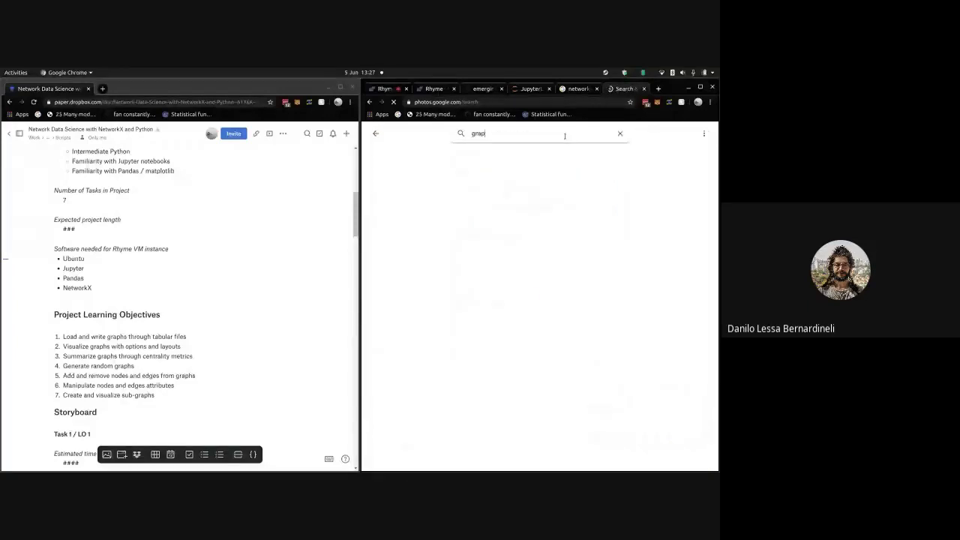
key(Return)
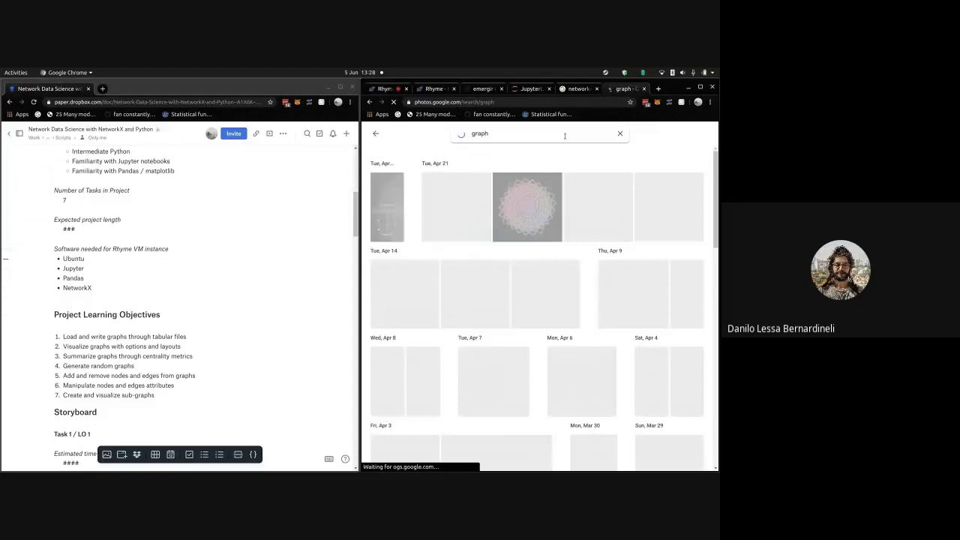
scroll(562, 271, down, 3)
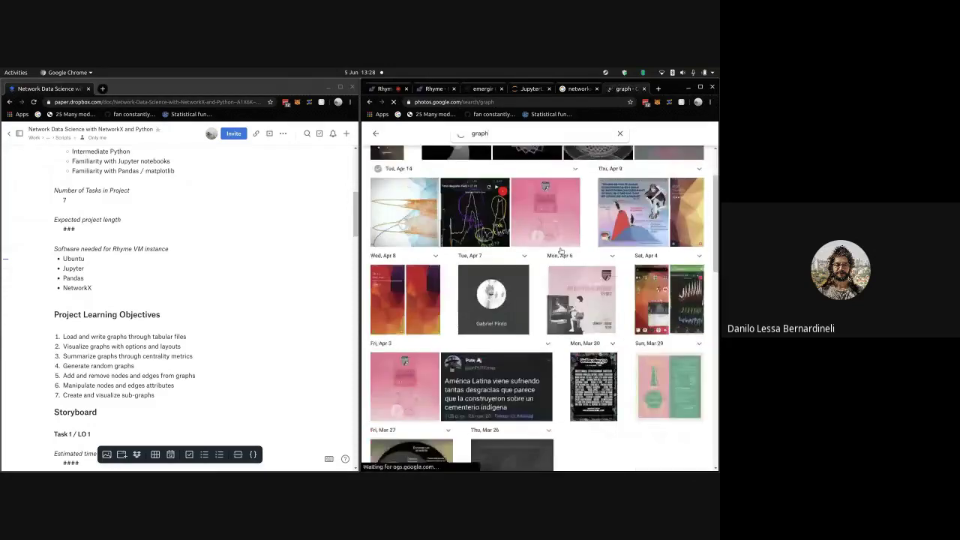
scroll(562, 270, down, 10)
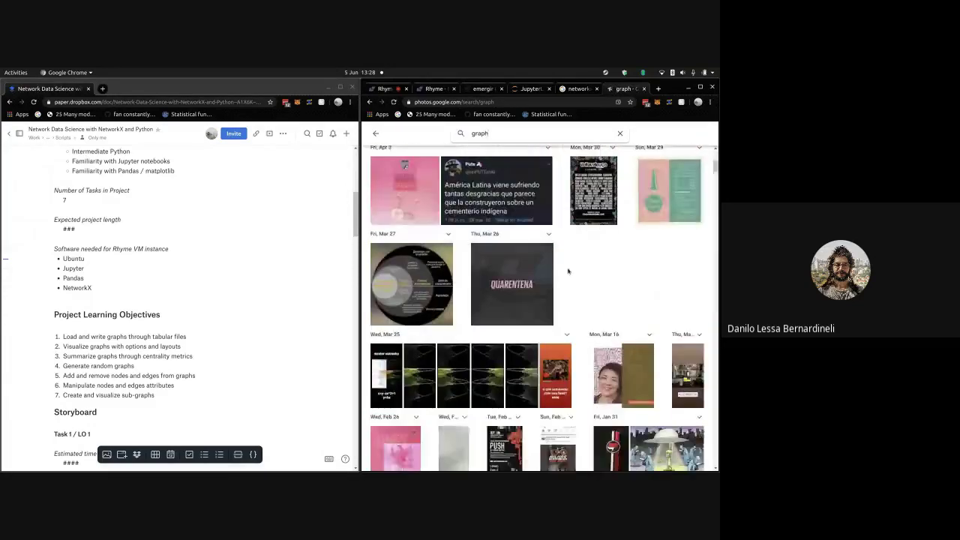
scroll(569, 270, down, 4)
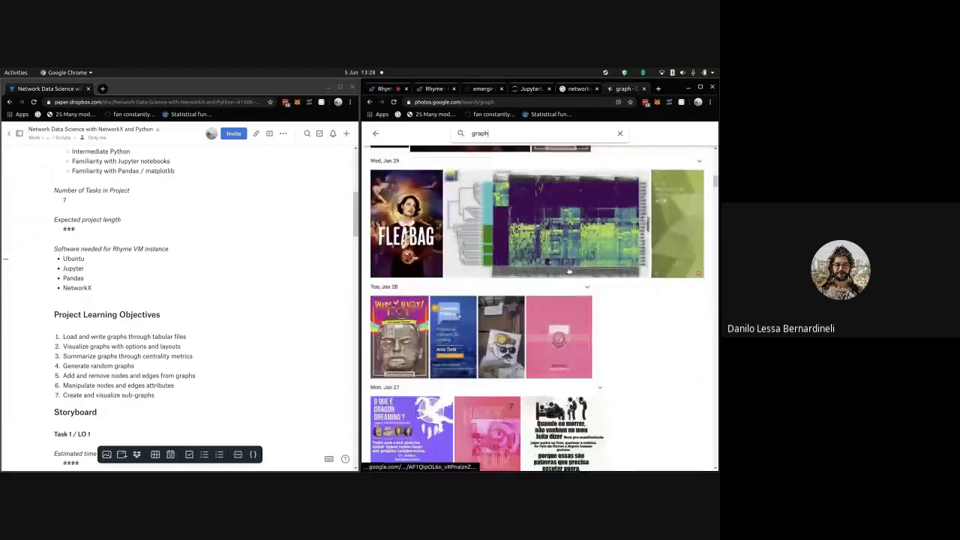
scroll(570, 274, down, 6)
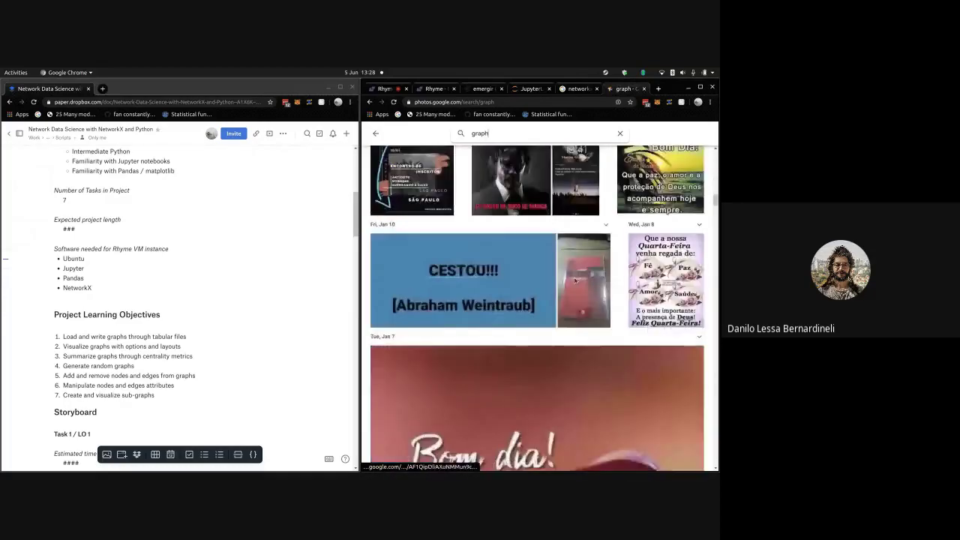
scroll(576, 281, down, 10)
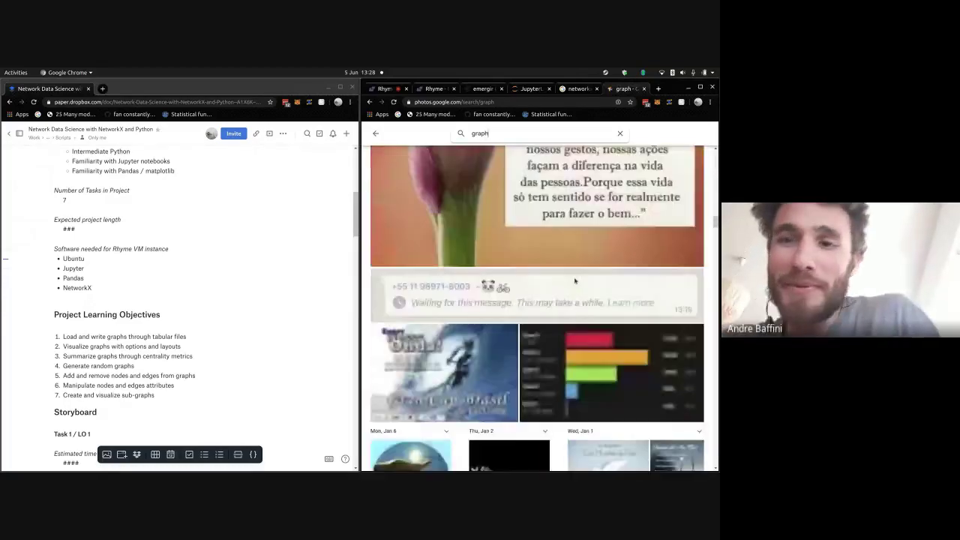
scroll(576, 281, down, 8)
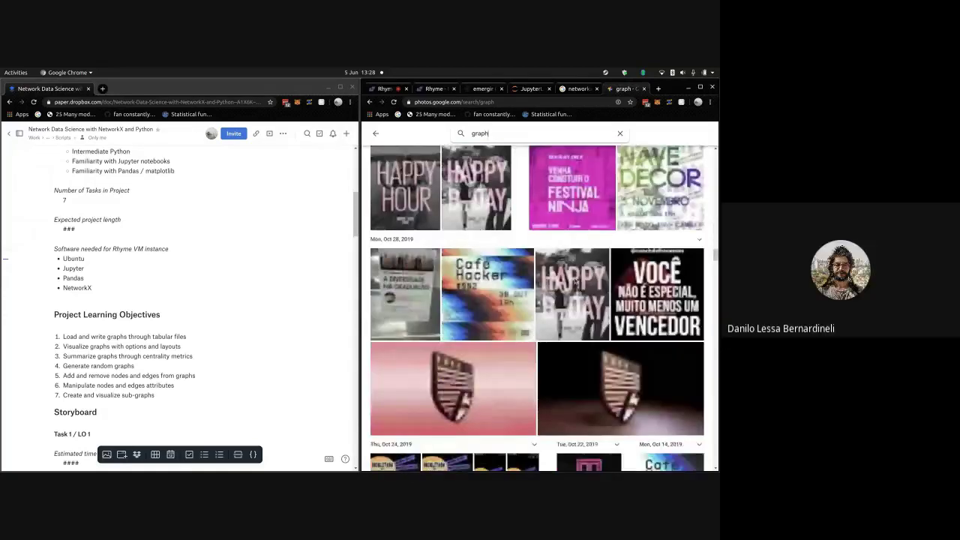
scroll(575, 280, down, 1)
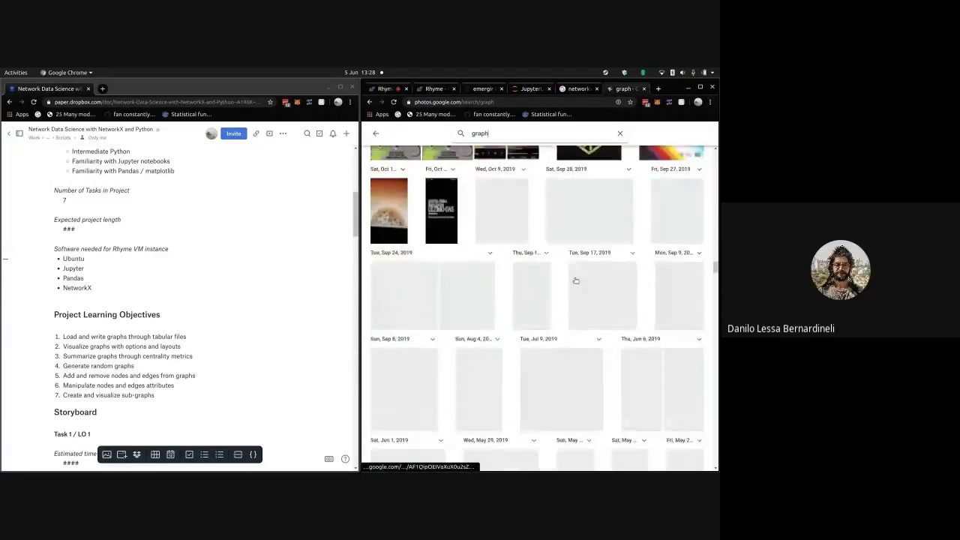
scroll(575, 281, down, 1)
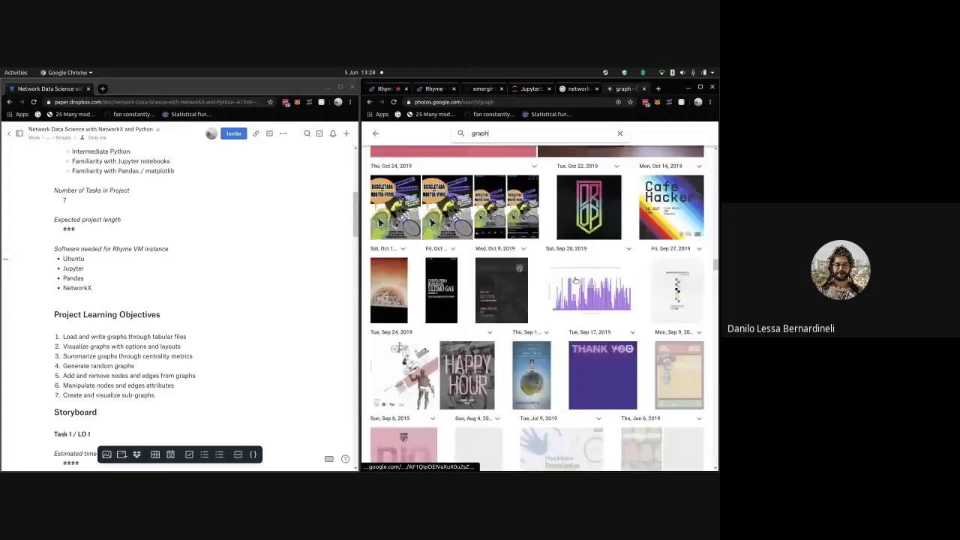
scroll(576, 280, down, 1)
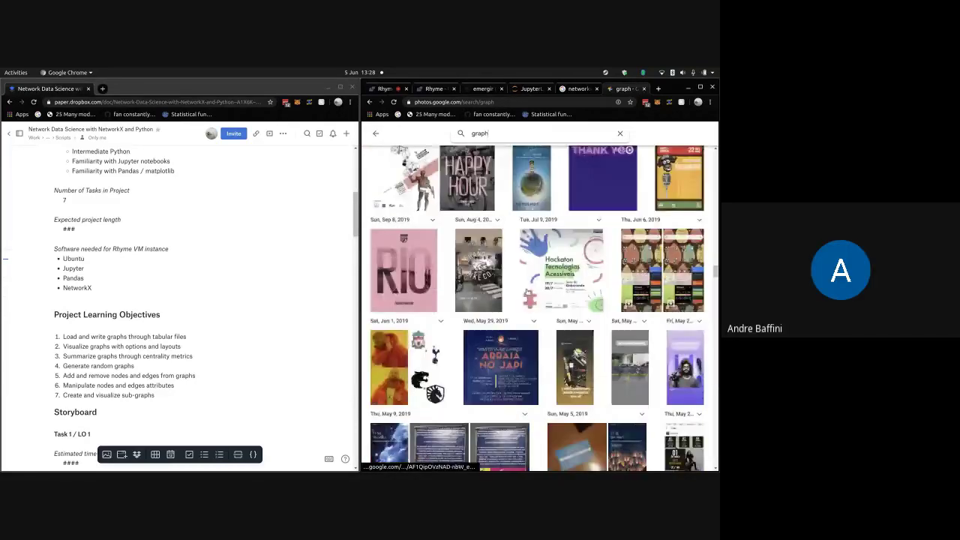
scroll(528, 293, down, 2)
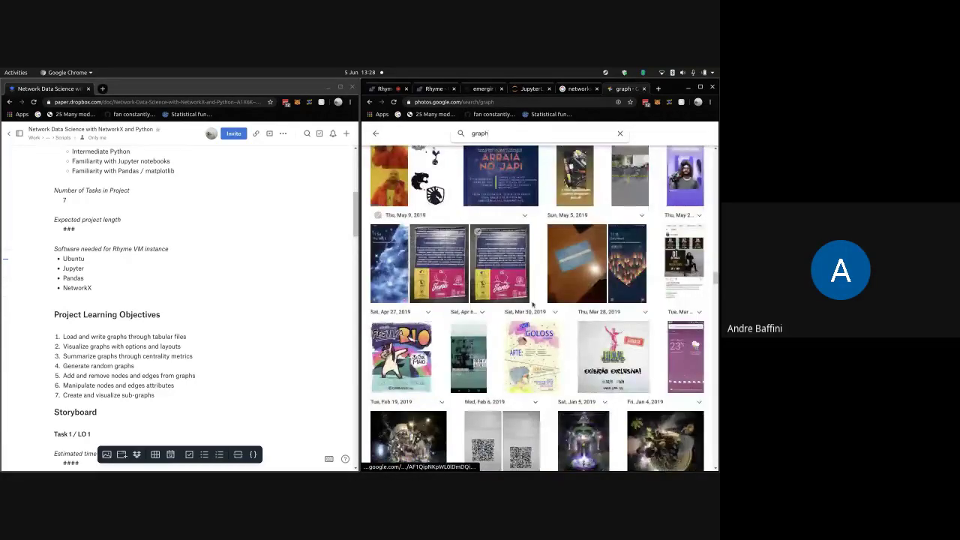
scroll(534, 303, down, 1)
scroll(535, 303, up, 3)
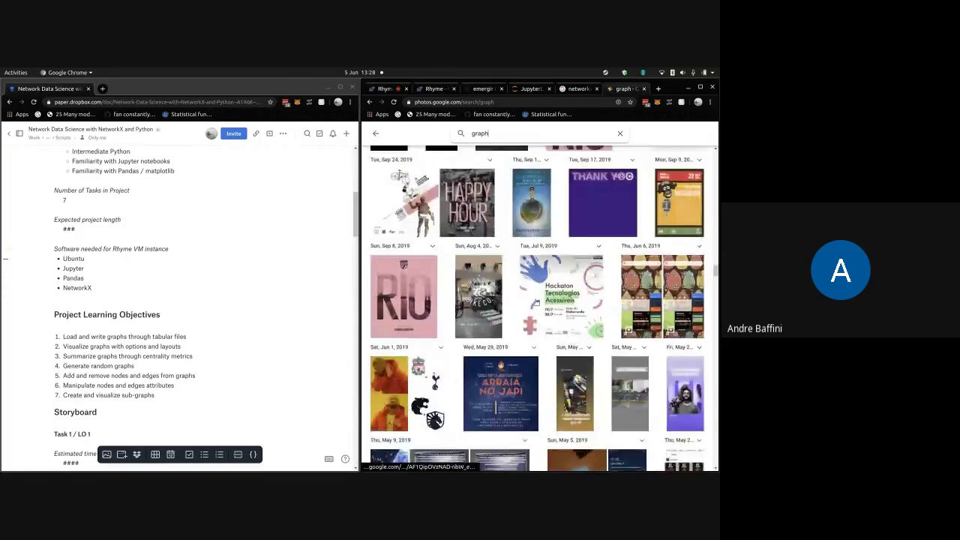
scroll(537, 302, up, 8)
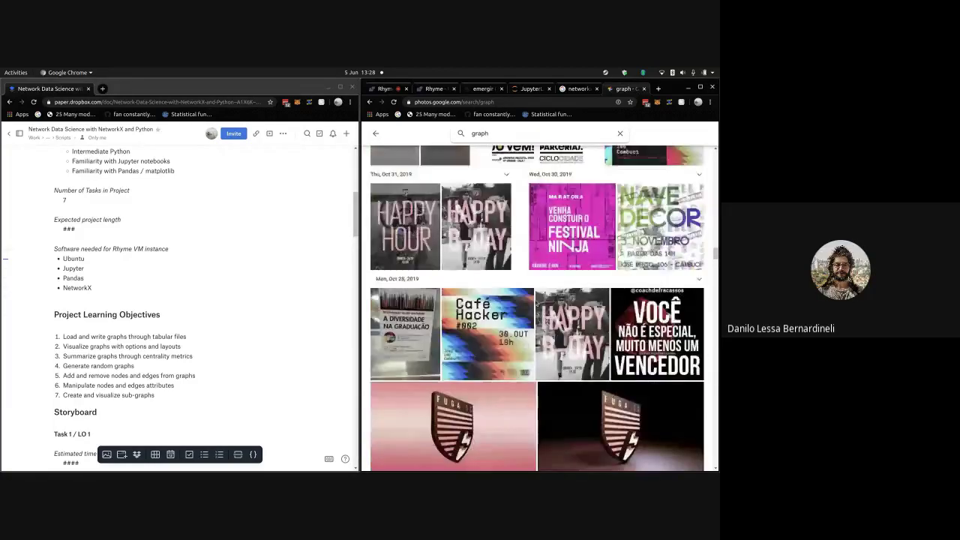
scroll(536, 302, up, 1)
scroll(535, 301, down, 4)
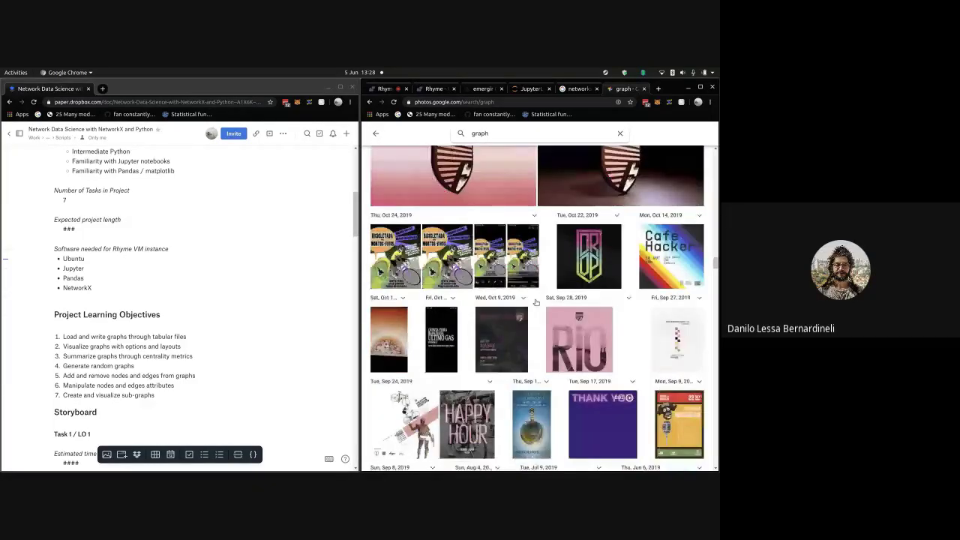
scroll(535, 301, down, 15)
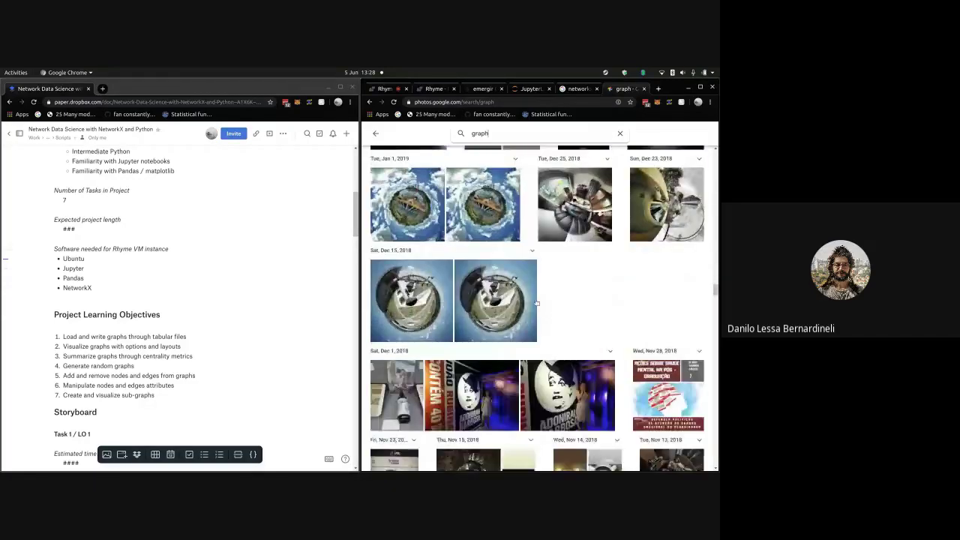
scroll(537, 302, down, 2)
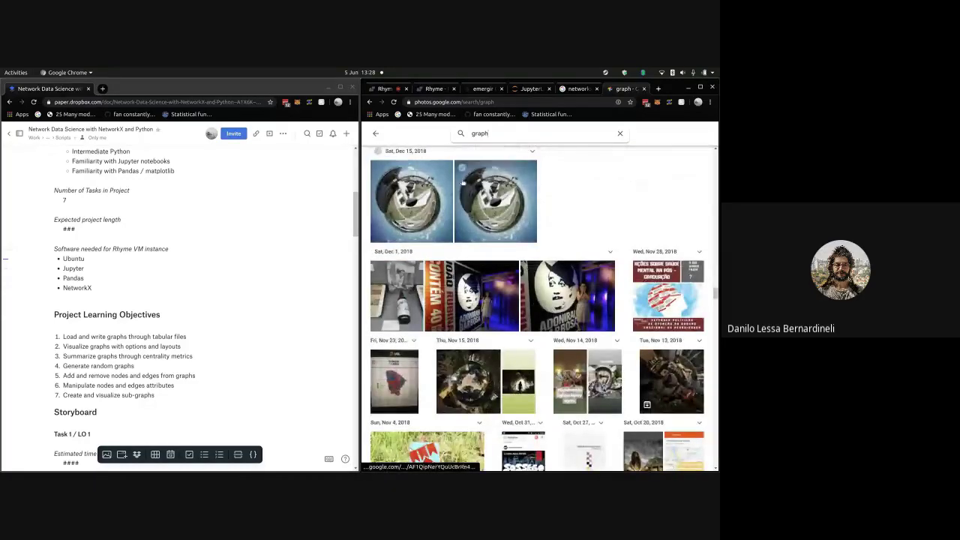
click(377, 135)
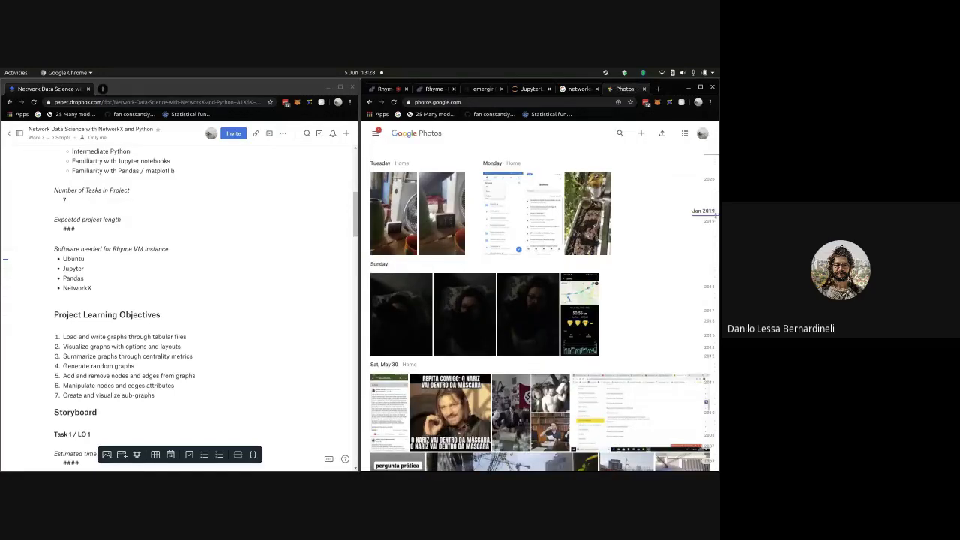
click(713, 195)
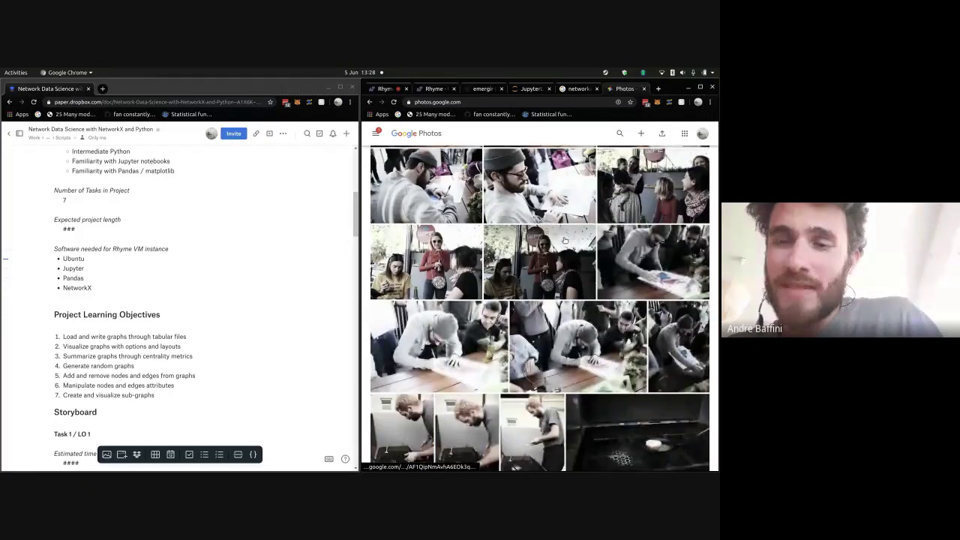
scroll(565, 240, down, 5)
scroll(565, 240, down, 5)
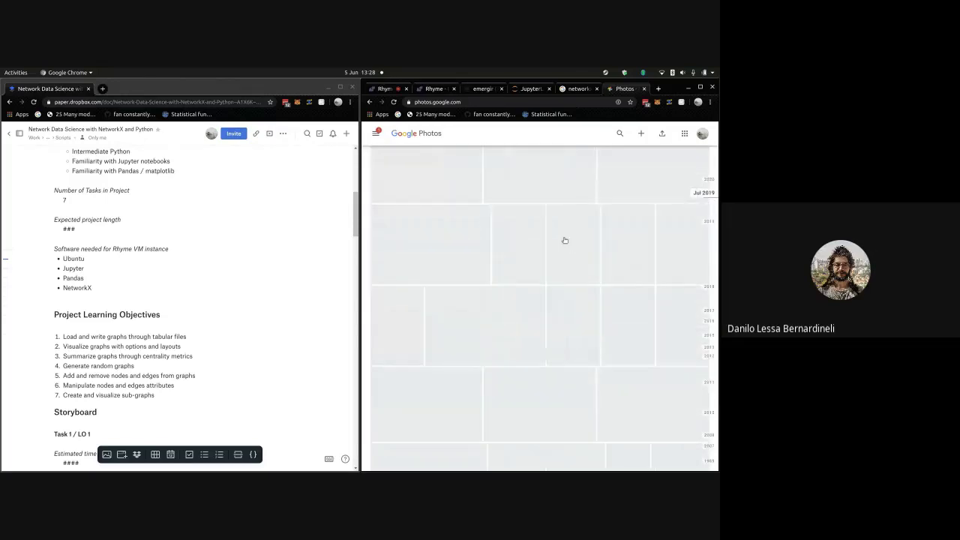
scroll(565, 240, down, 5)
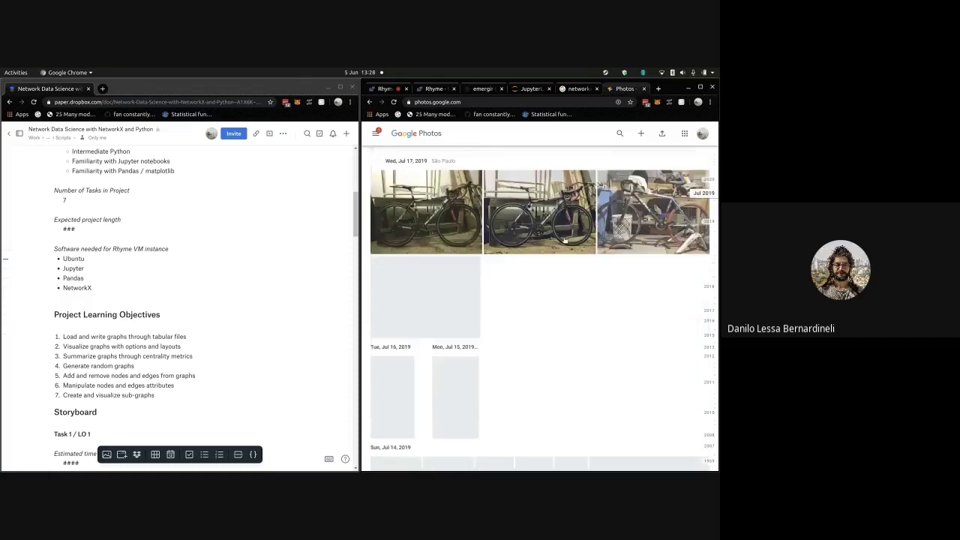
scroll(565, 240, down, 2)
scroll(565, 240, down, 3)
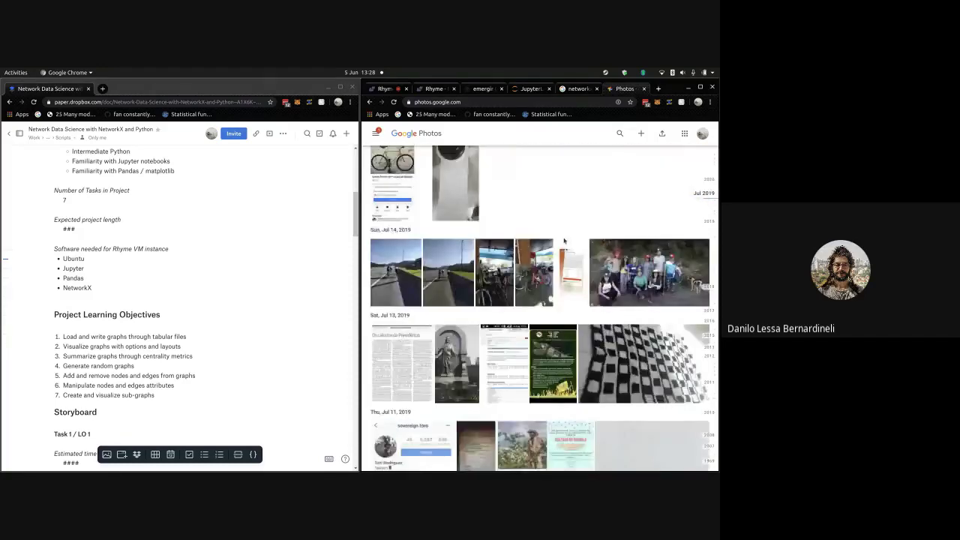
scroll(565, 240, down, 2)
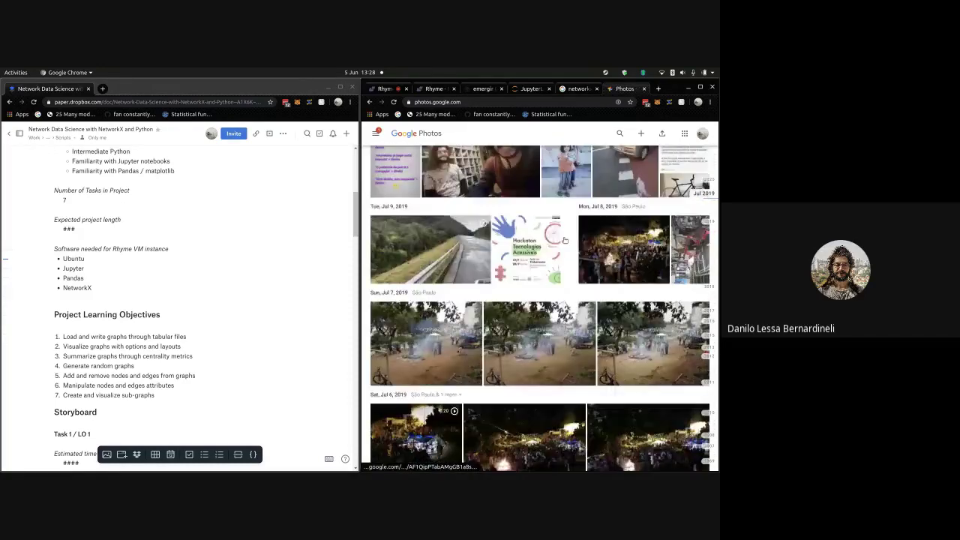
scroll(564, 239, down, 2)
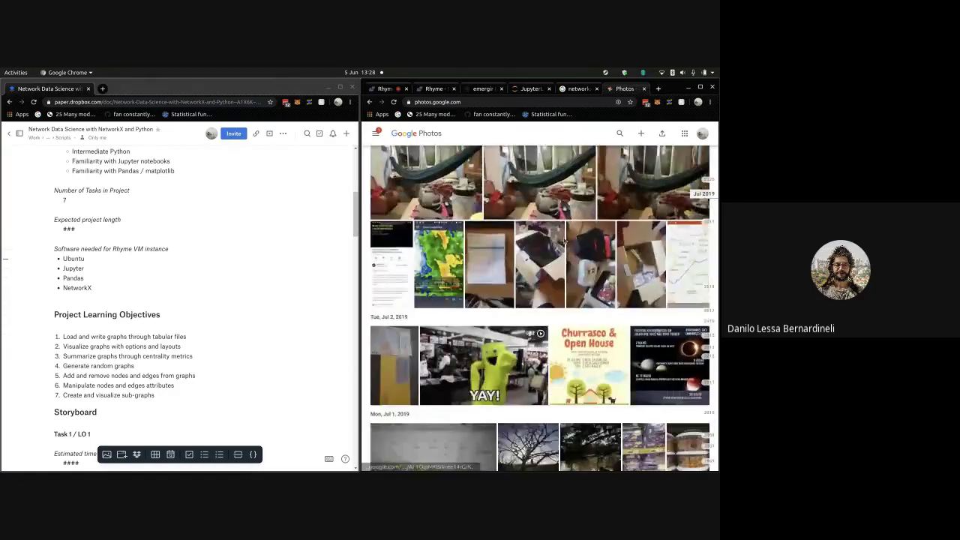
scroll(565, 240, down, 6)
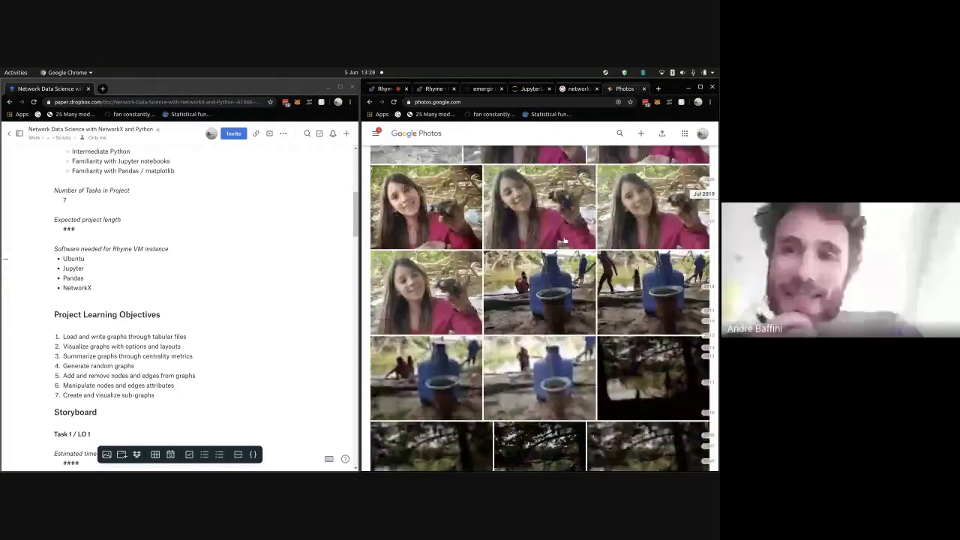
scroll(565, 240, down, 6)
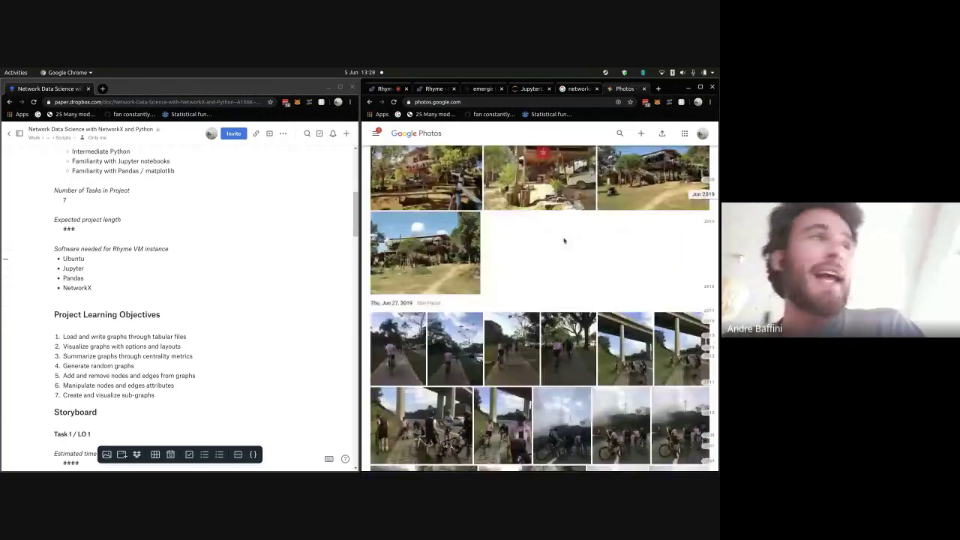
scroll(565, 240, down, 10)
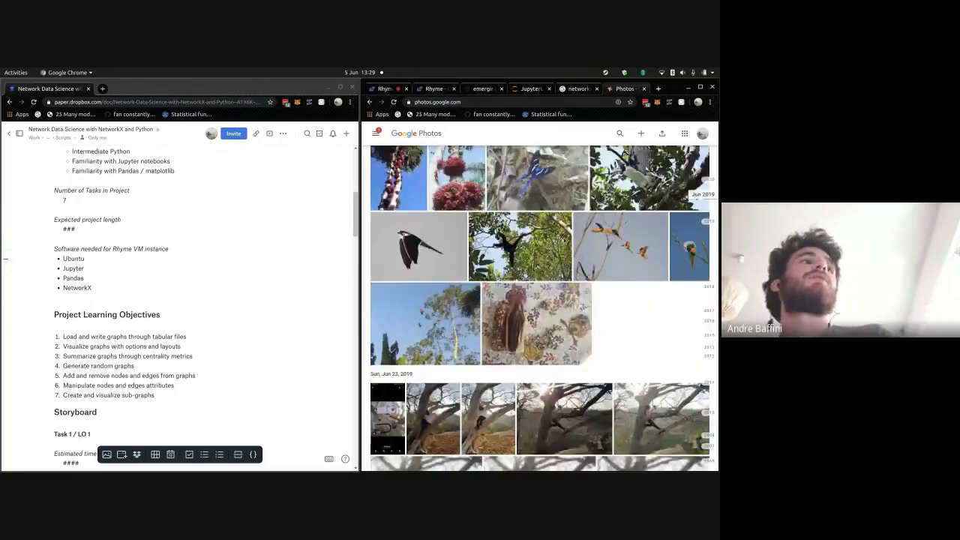
scroll(564, 240, down, 10)
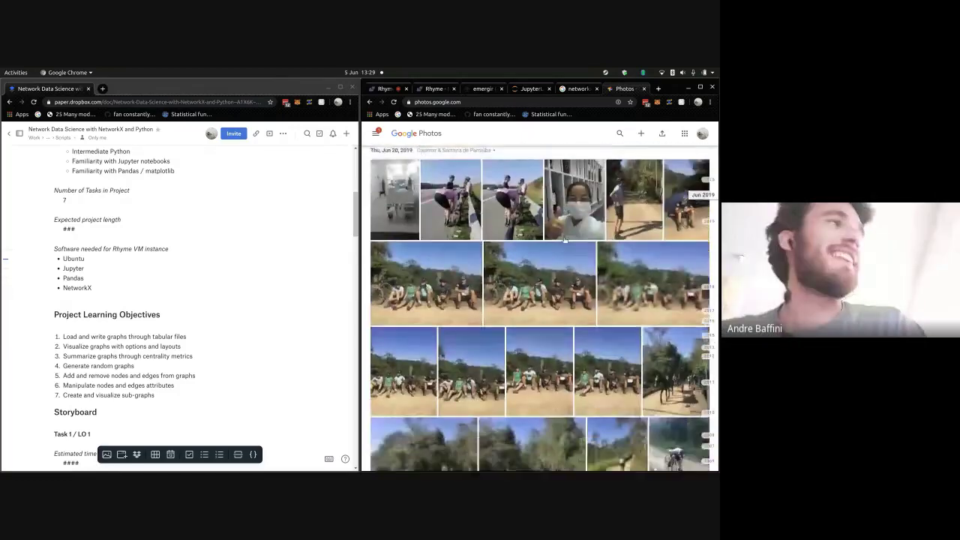
scroll(565, 240, down, 8)
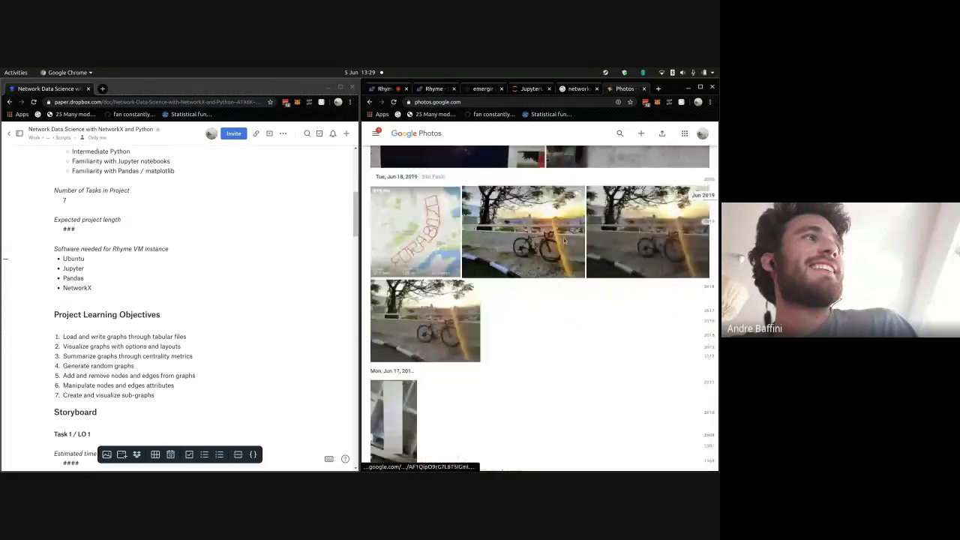
scroll(564, 240, down, 5)
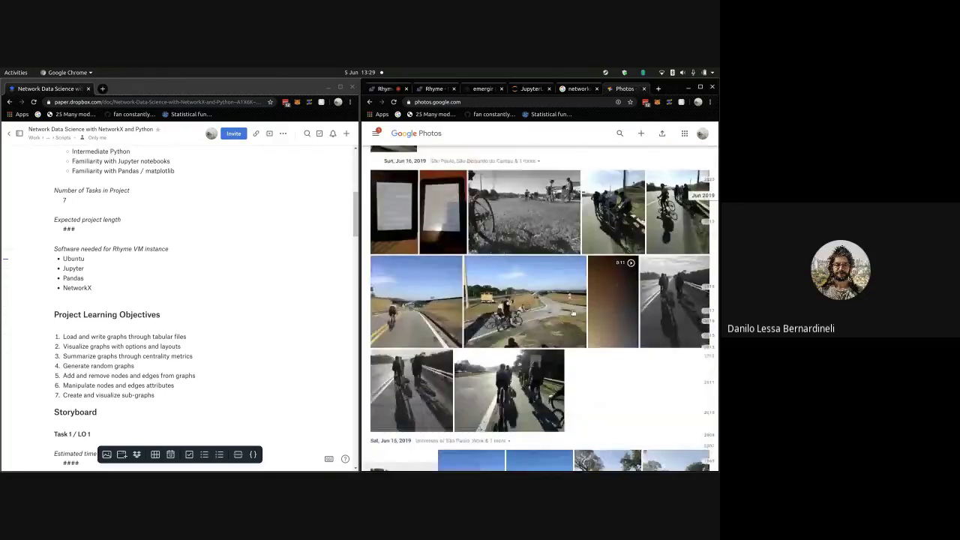
scroll(573, 314, down, 6)
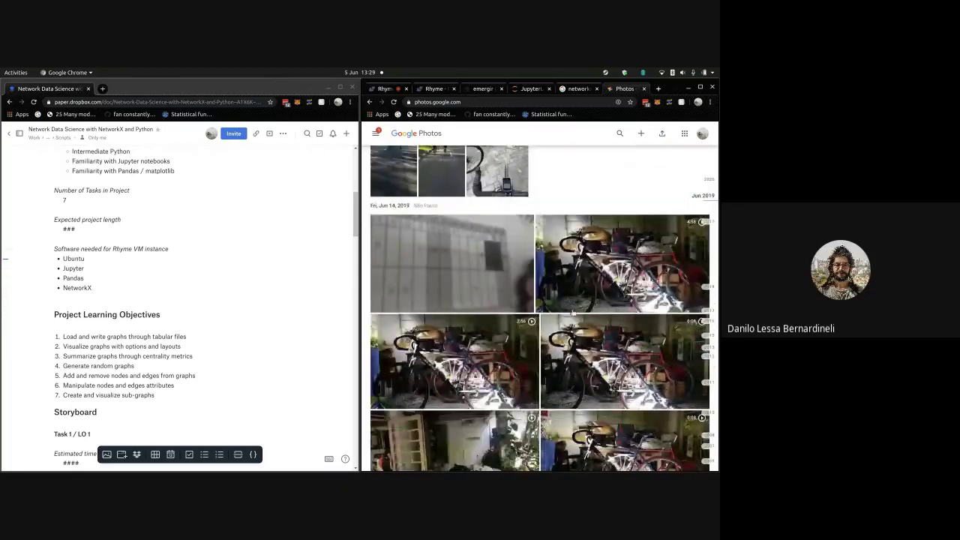
scroll(573, 313, down, 8)
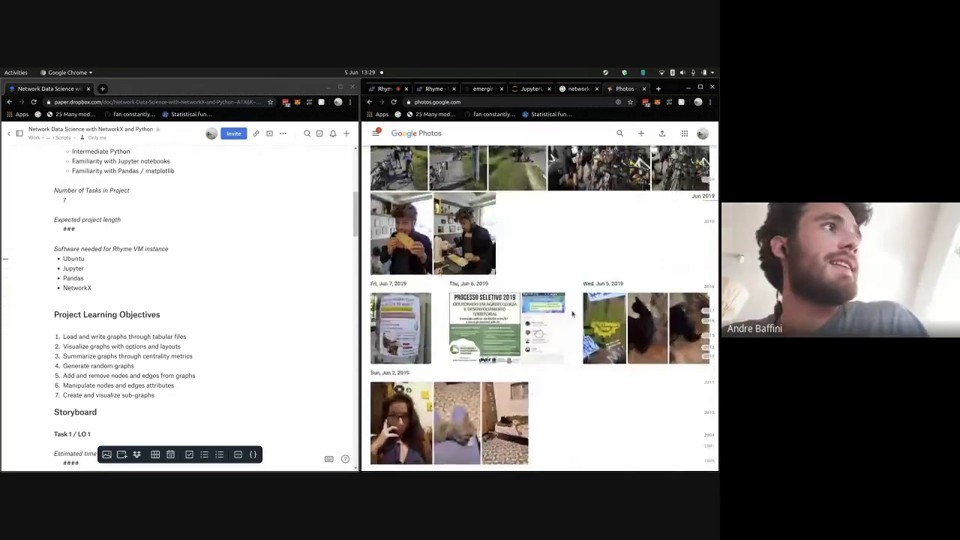
scroll(573, 314, down, 8)
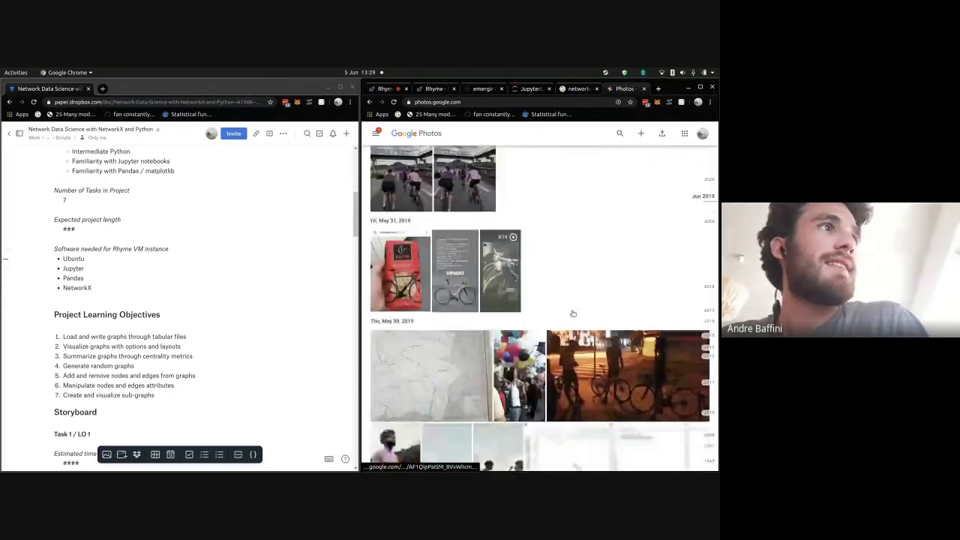
scroll(573, 314, down, 4)
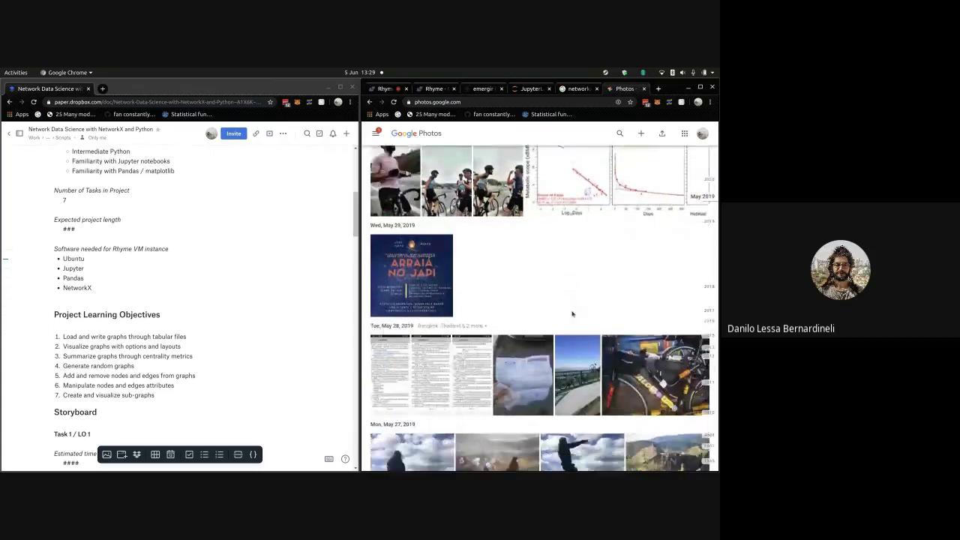
scroll(572, 313, down, 2)
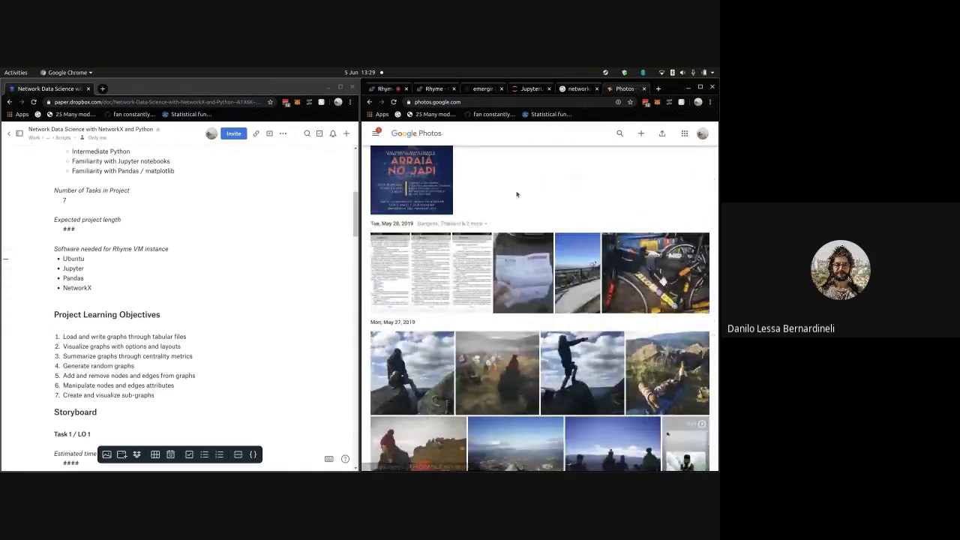
scroll(552, 201, down, 10)
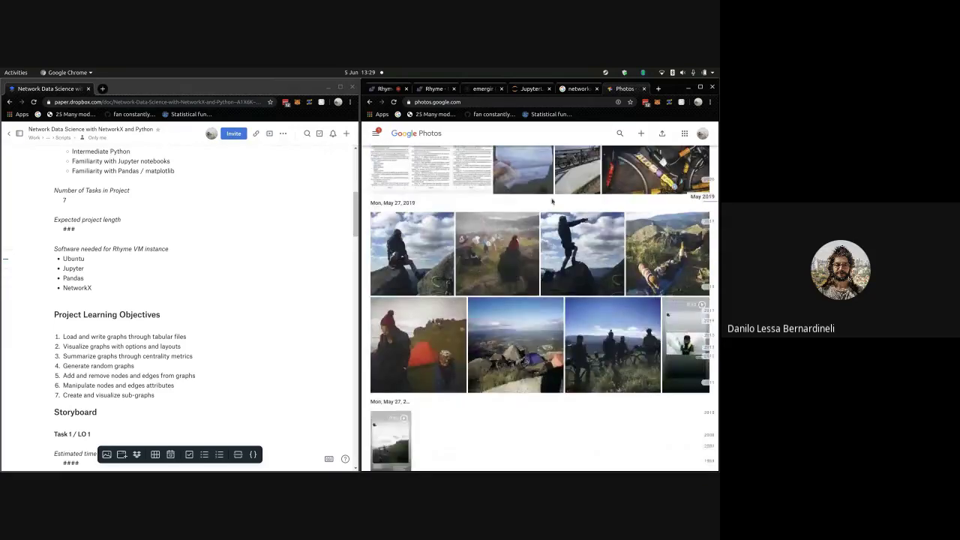
scroll(551, 203, down, 10)
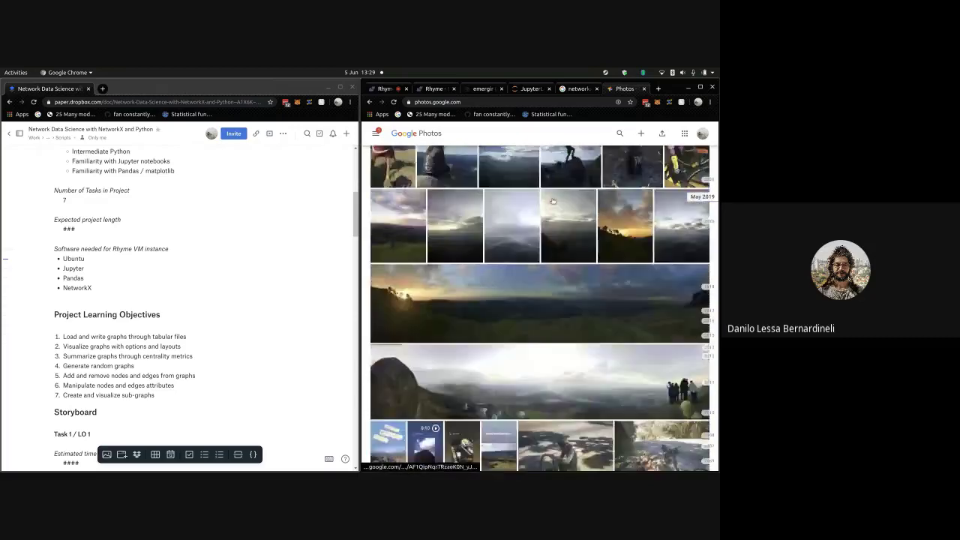
scroll(576, 236, down, 10)
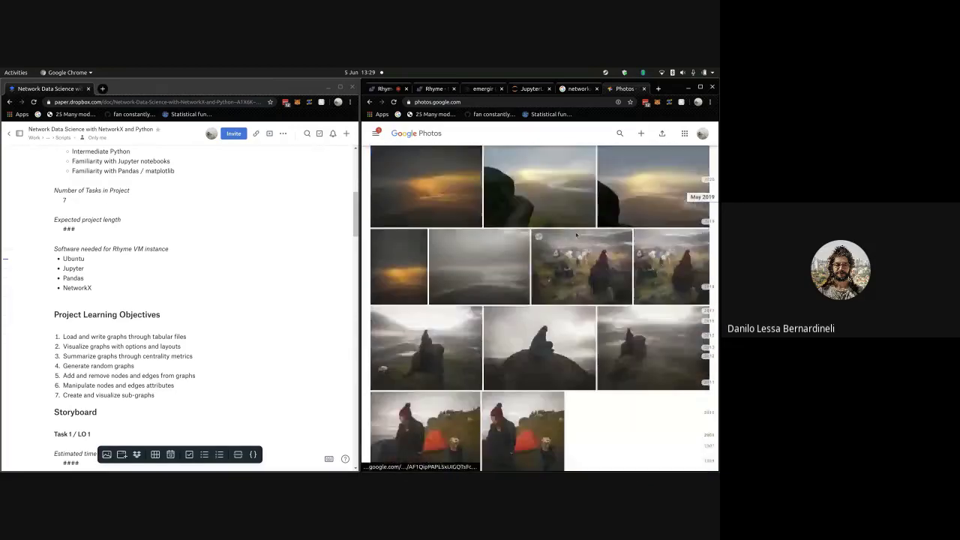
scroll(529, 229, up, 10)
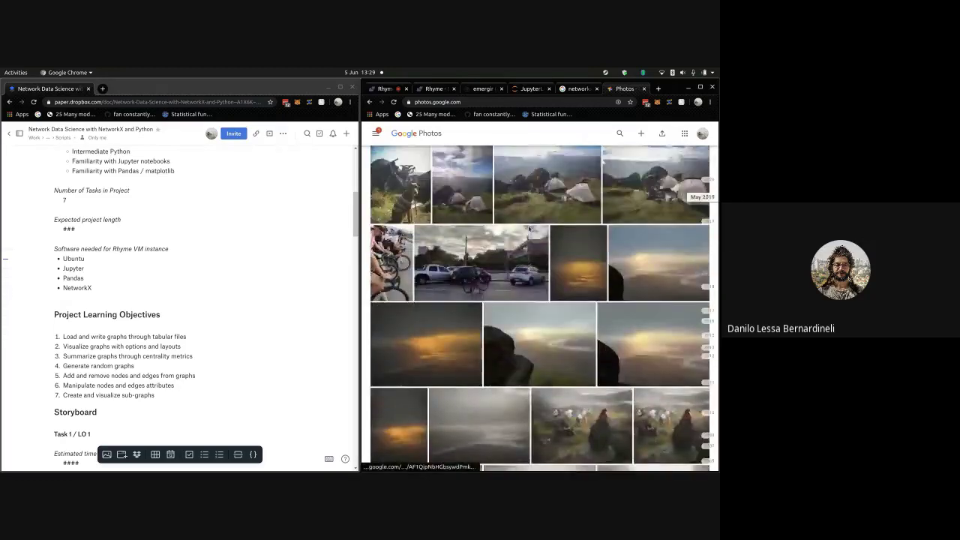
scroll(529, 229, down, 15)
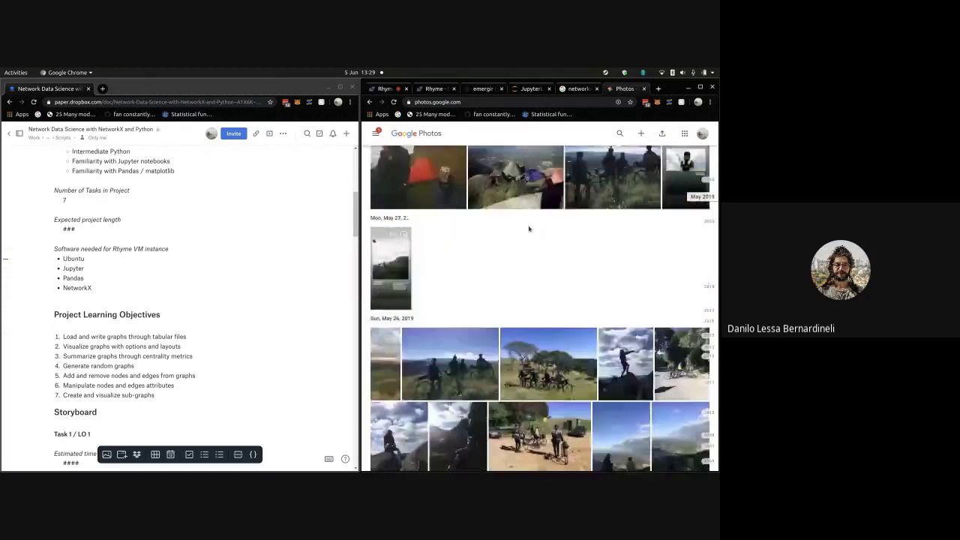
scroll(529, 228, up, 15)
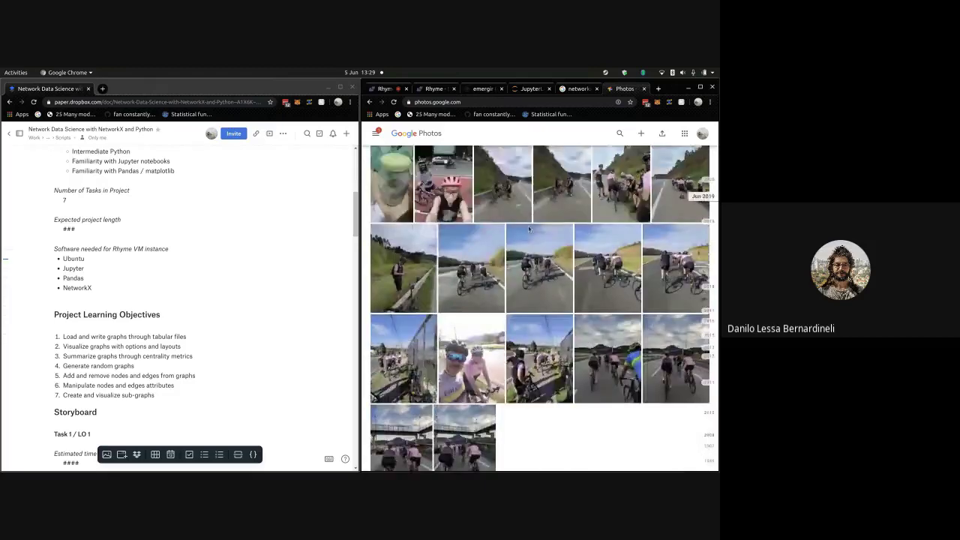
scroll(528, 229, up, 10)
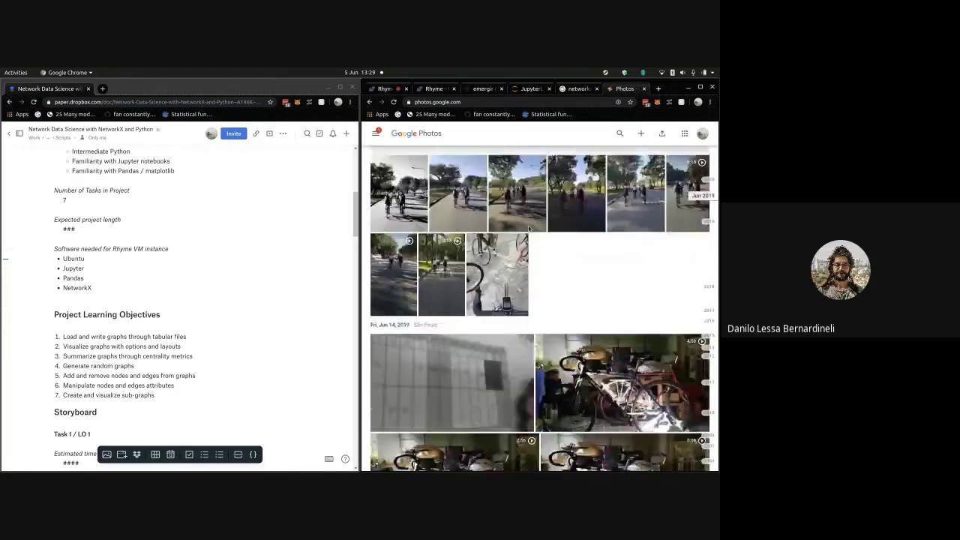
scroll(529, 228, up, 5)
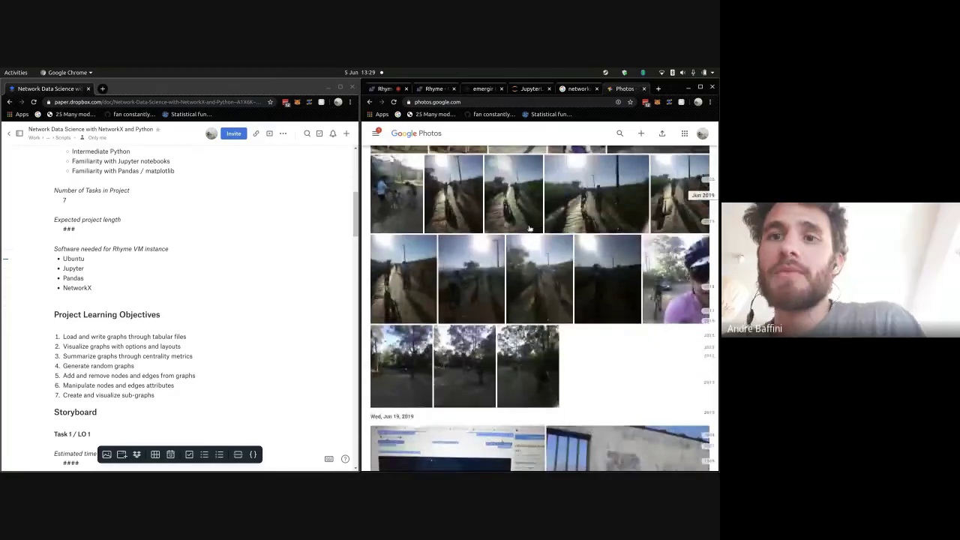
scroll(529, 229, up, 10)
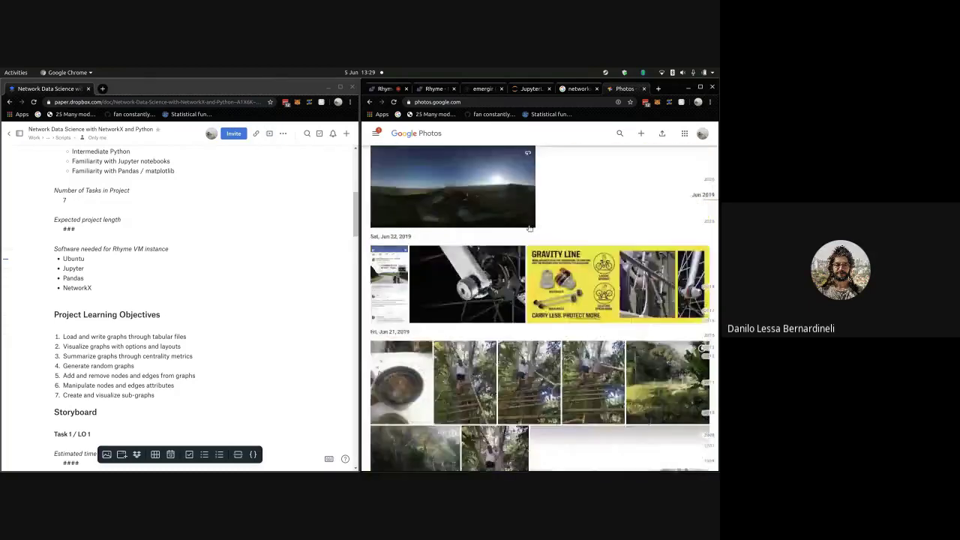
scroll(529, 228, up, 10)
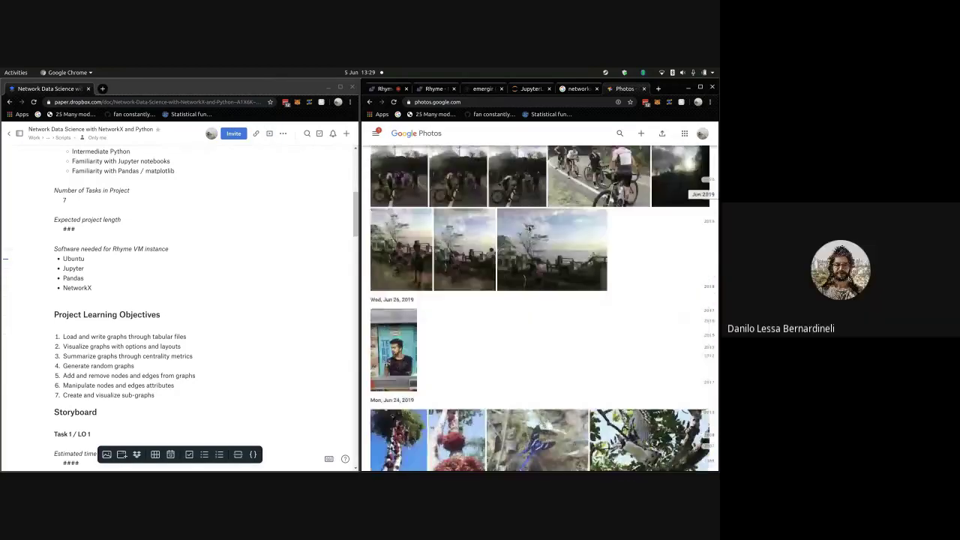
scroll(528, 229, up, 15)
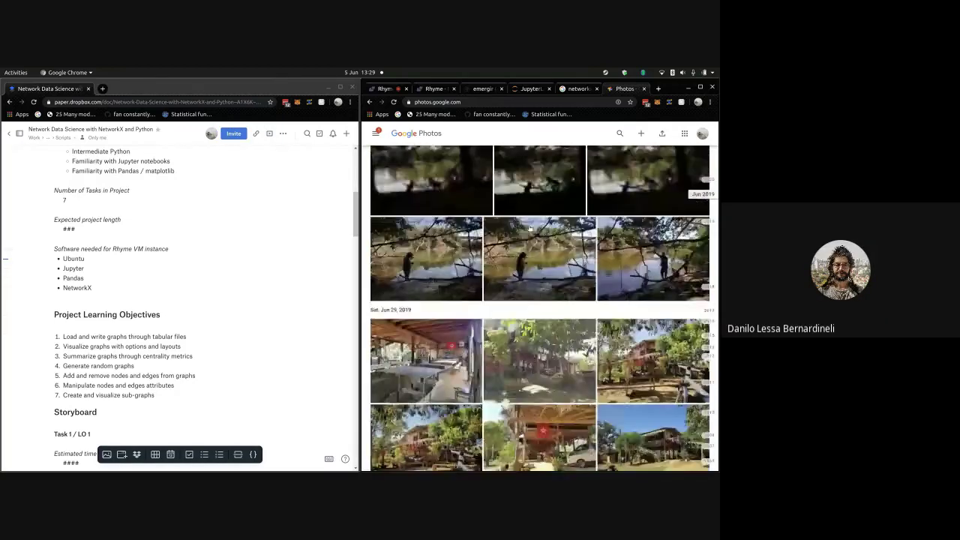
scroll(527, 229, up, 15)
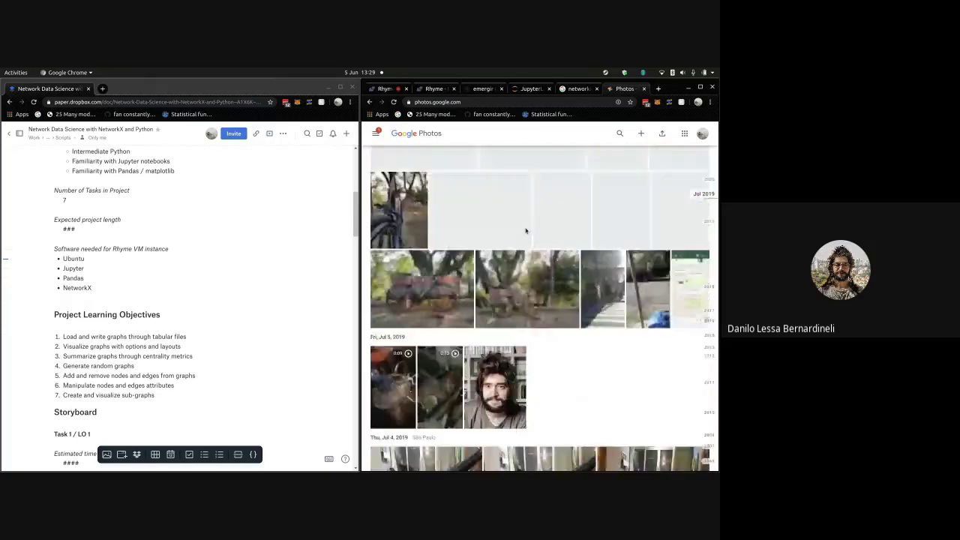
scroll(527, 231, up, 15)
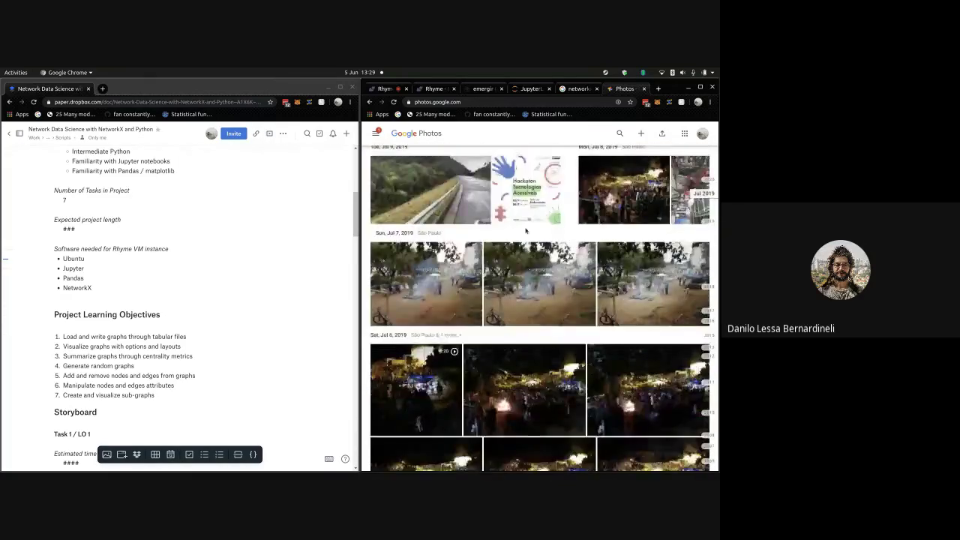
scroll(525, 231, up, 15)
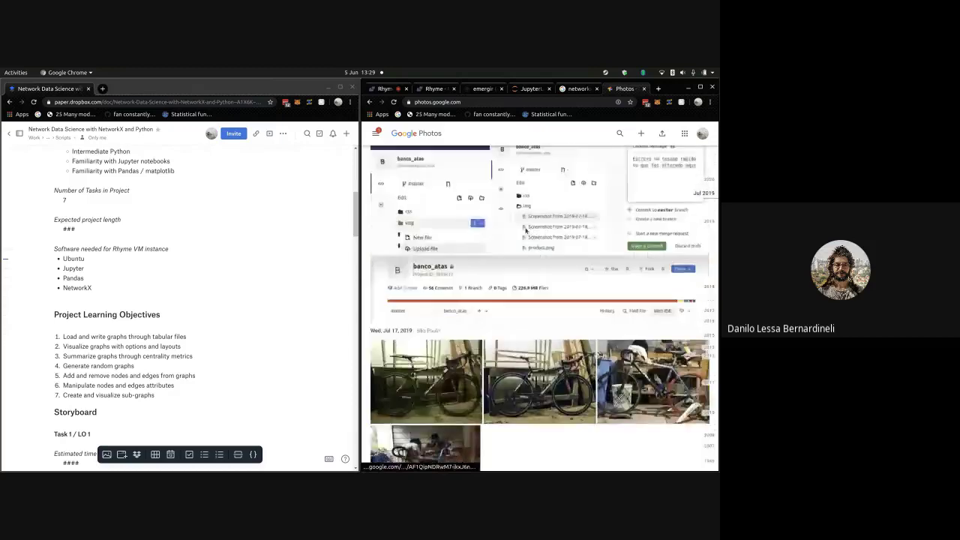
scroll(525, 231, up, 15)
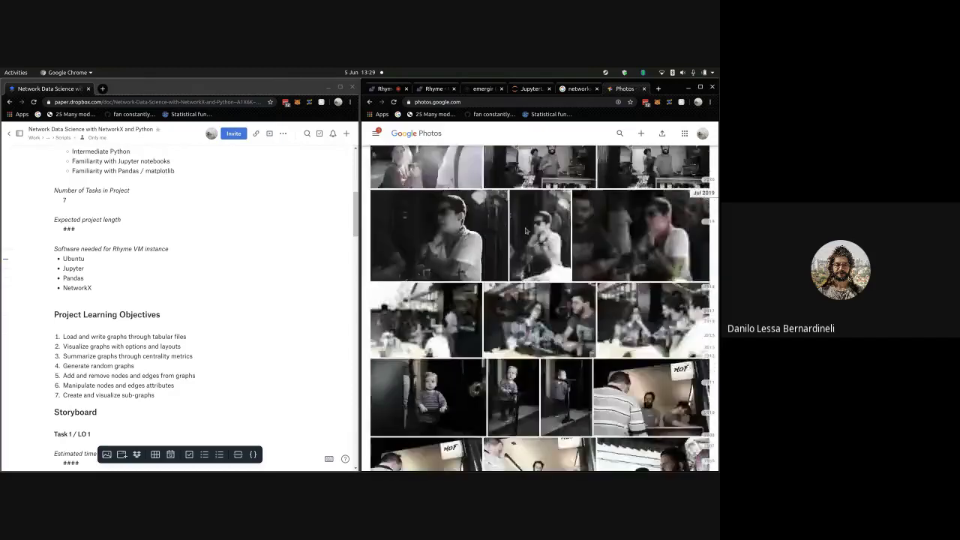
scroll(526, 231, up, 15)
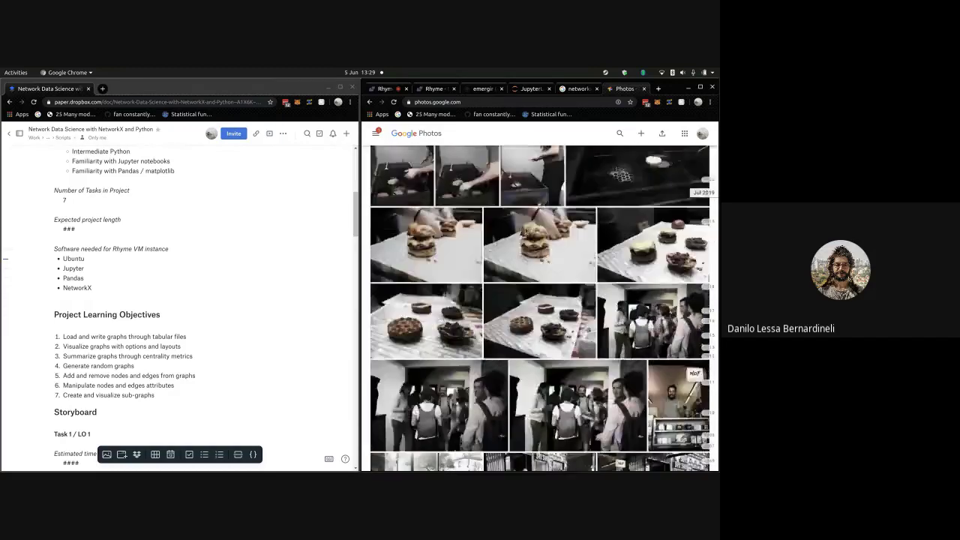
scroll(526, 231, up, 15)
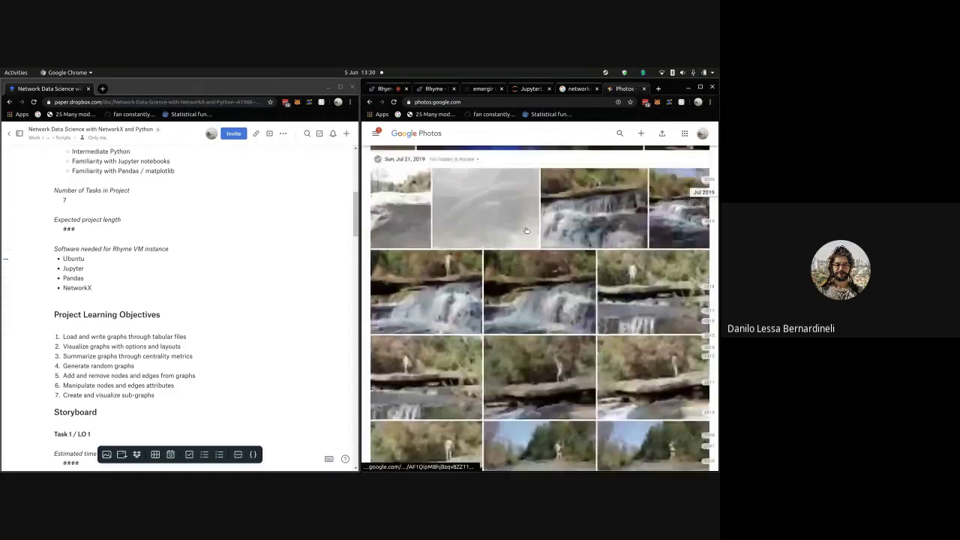
scroll(526, 231, up, 12)
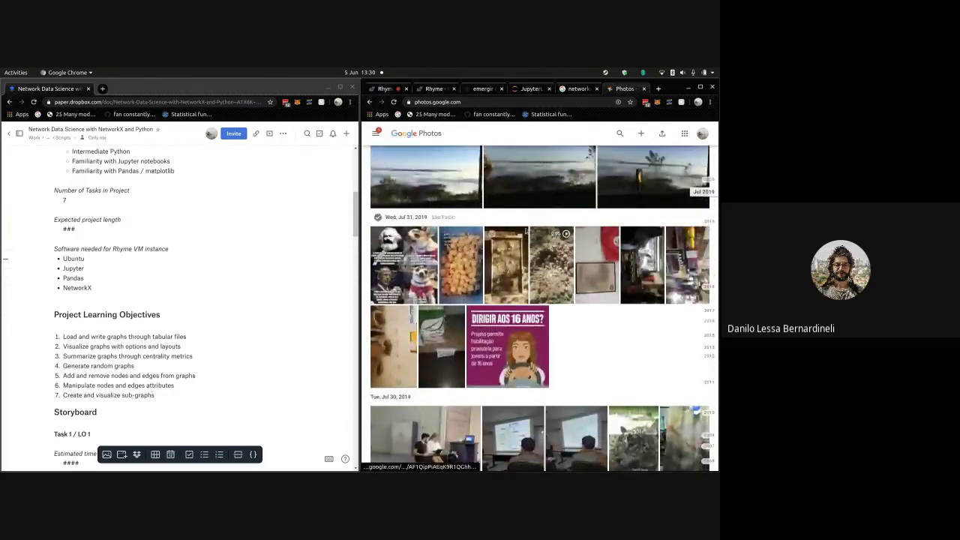
scroll(526, 231, up, 5)
scroll(526, 231, up, 6)
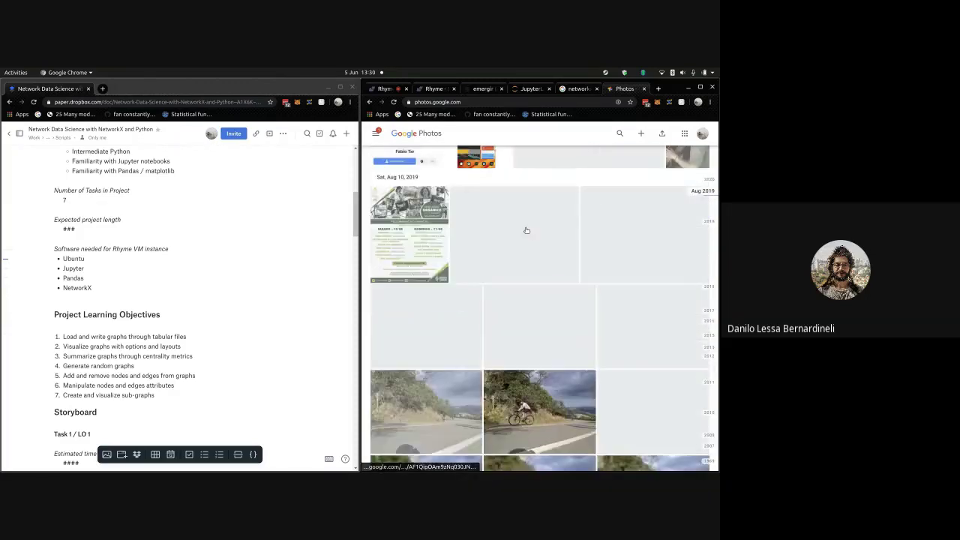
scroll(530, 235, up, 8)
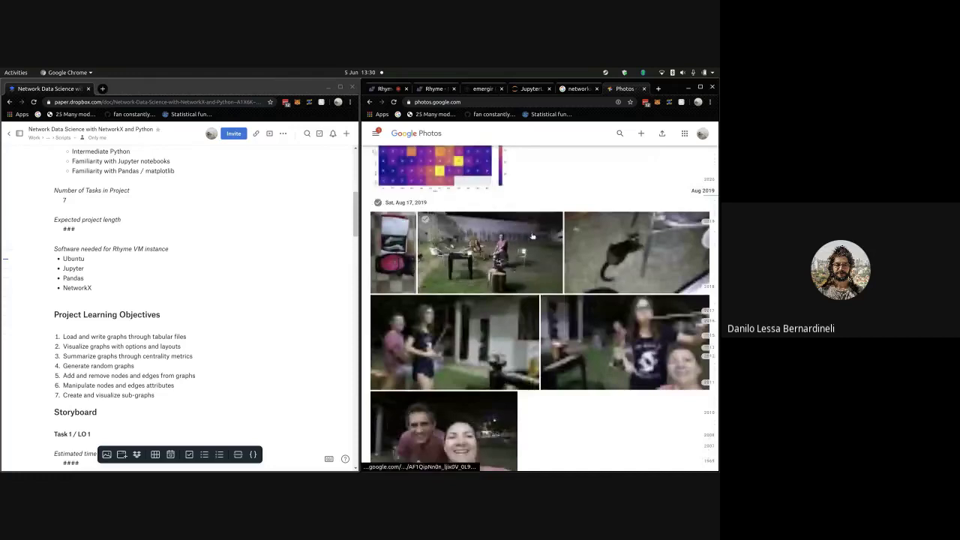
scroll(532, 237, up, 2)
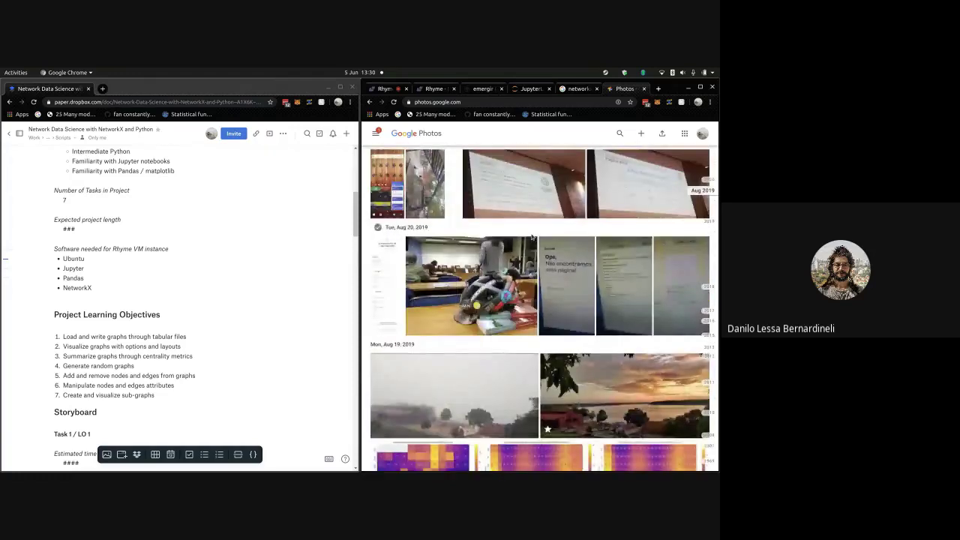
scroll(532, 237, up, 4)
scroll(531, 237, down, 4)
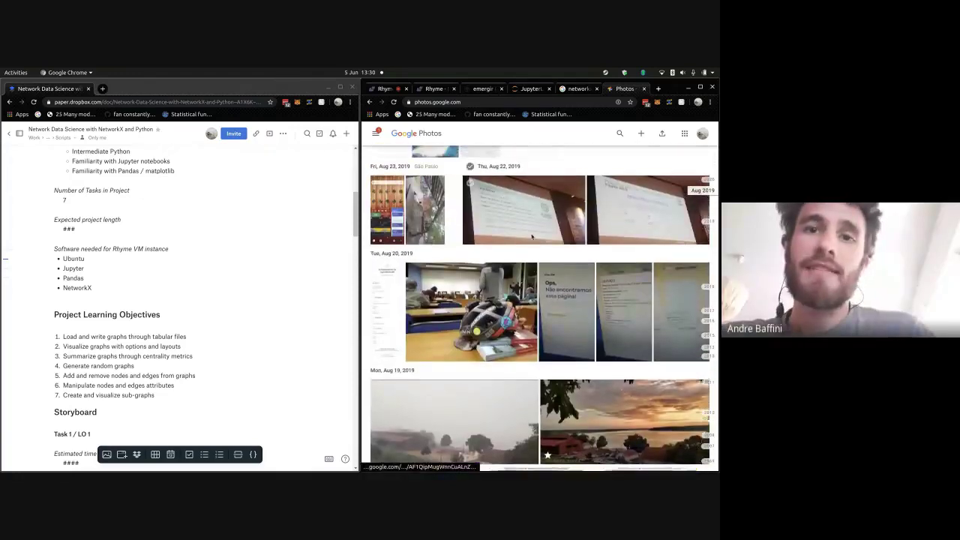
scroll(532, 237, up, 6)
scroll(532, 237, down, 8)
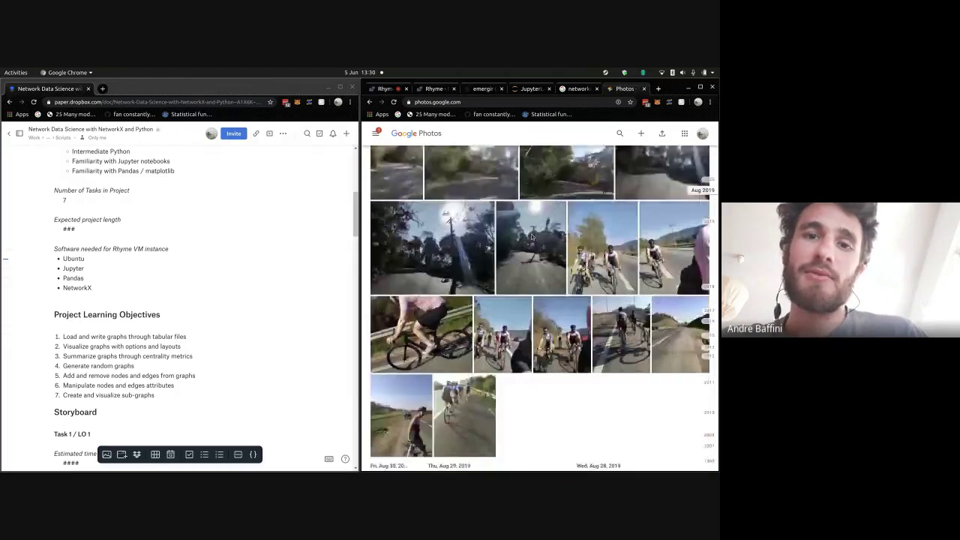
scroll(532, 237, up, 10)
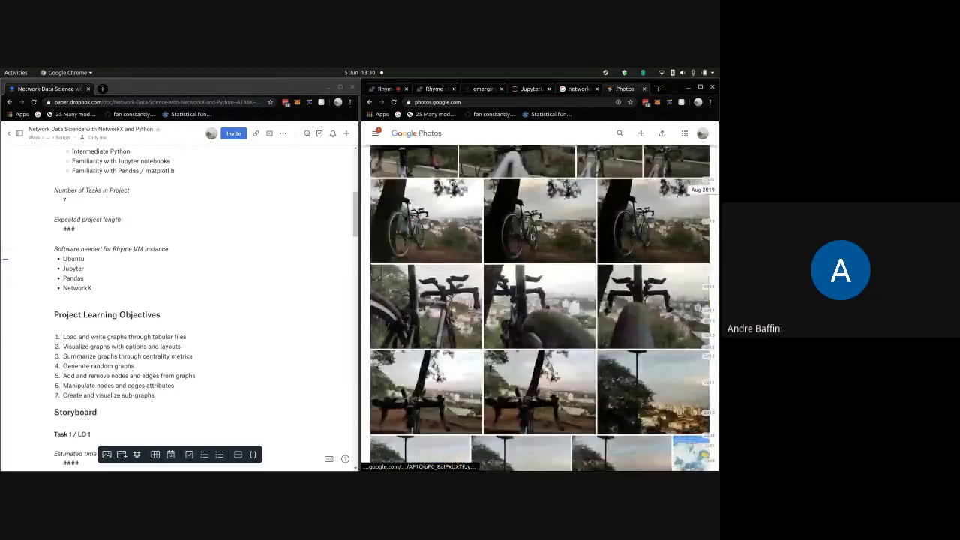
scroll(532, 236, up, 10)
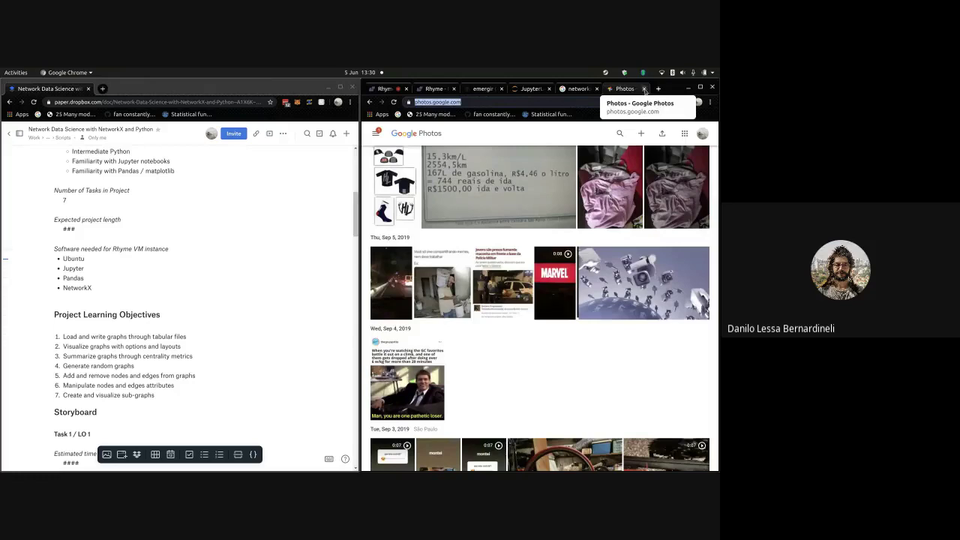
- Close the Google Photos tab and load kaggle.com/ in a new tab
click(643, 88)
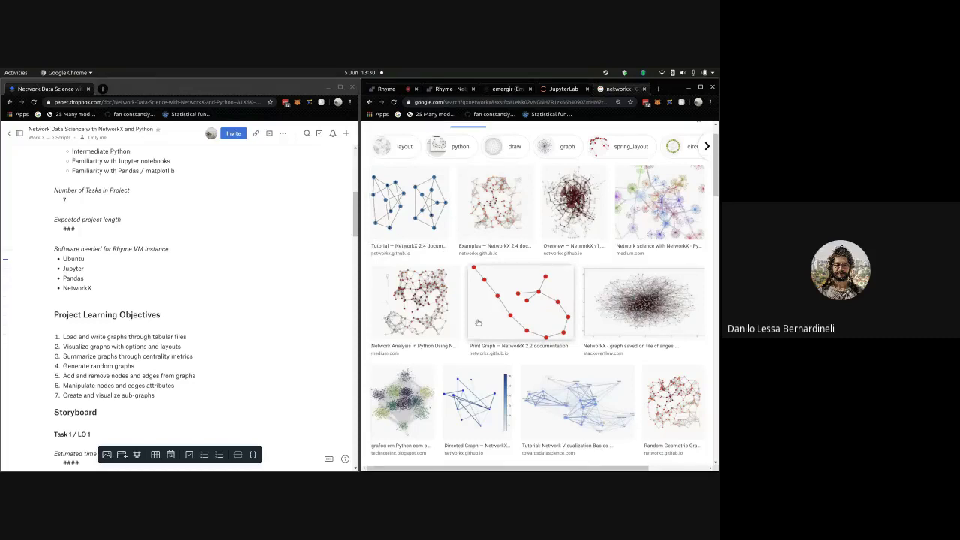
click(656, 88)
text(kaggle.com)
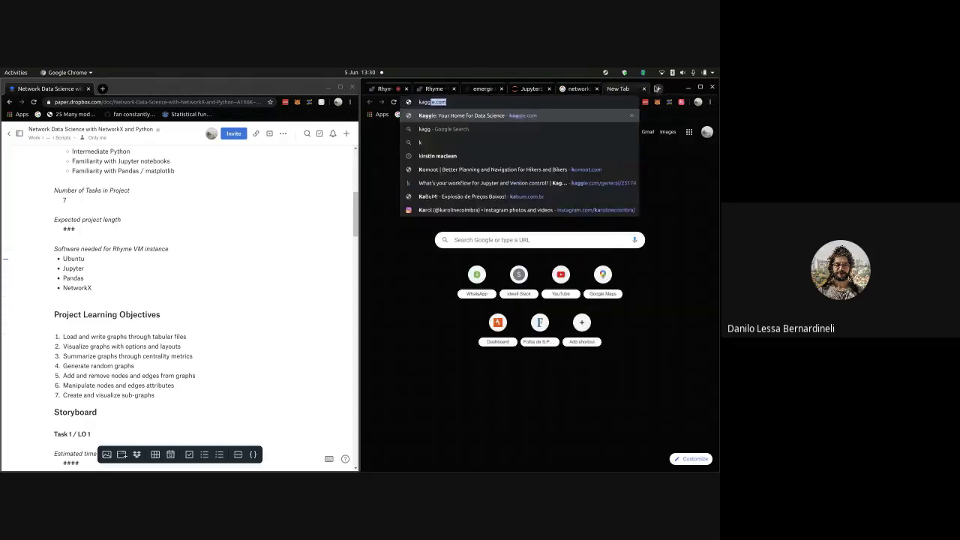
text(/)
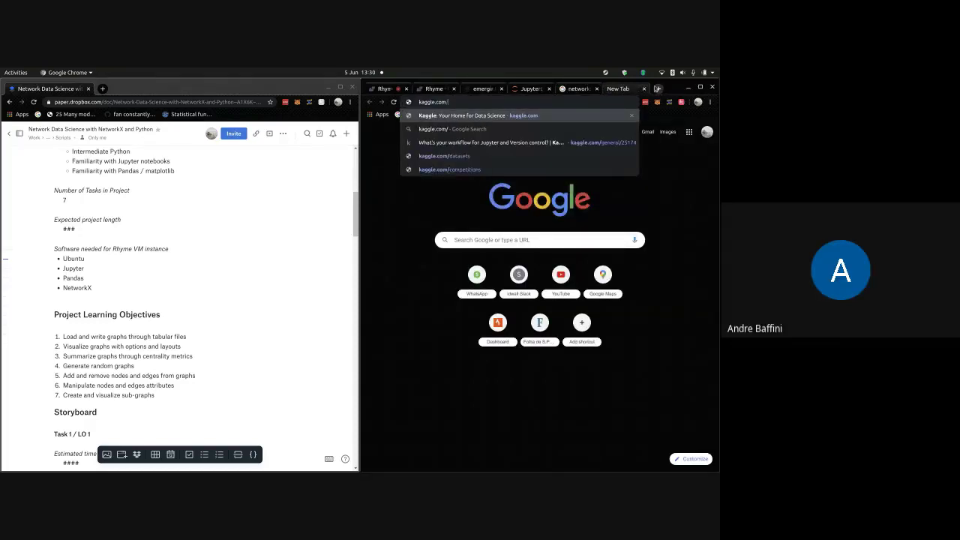
key(Return)
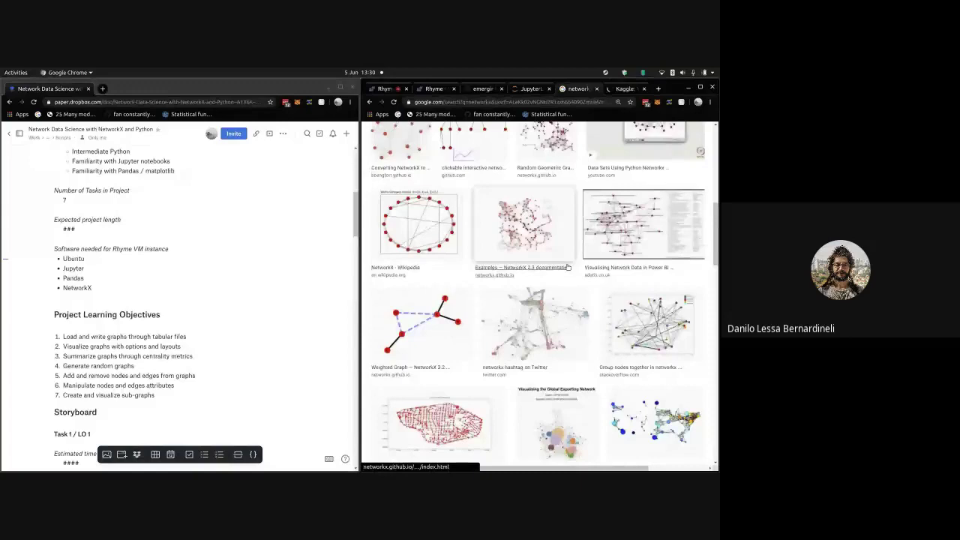
- Glance at Rhyme's upload settings, then return to Kaggle and choose Sign in with Google
scroll(568, 266, down, 3)
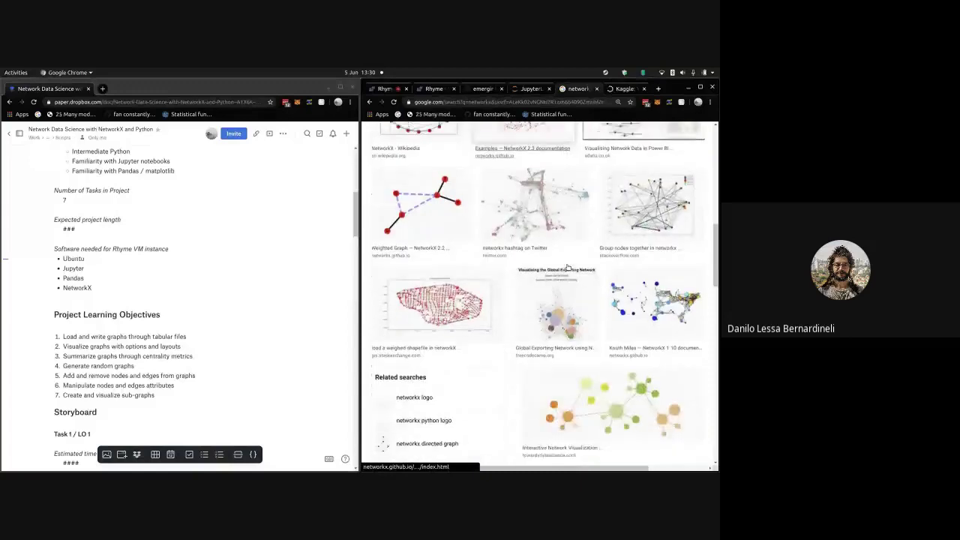
scroll(568, 266, up, 10)
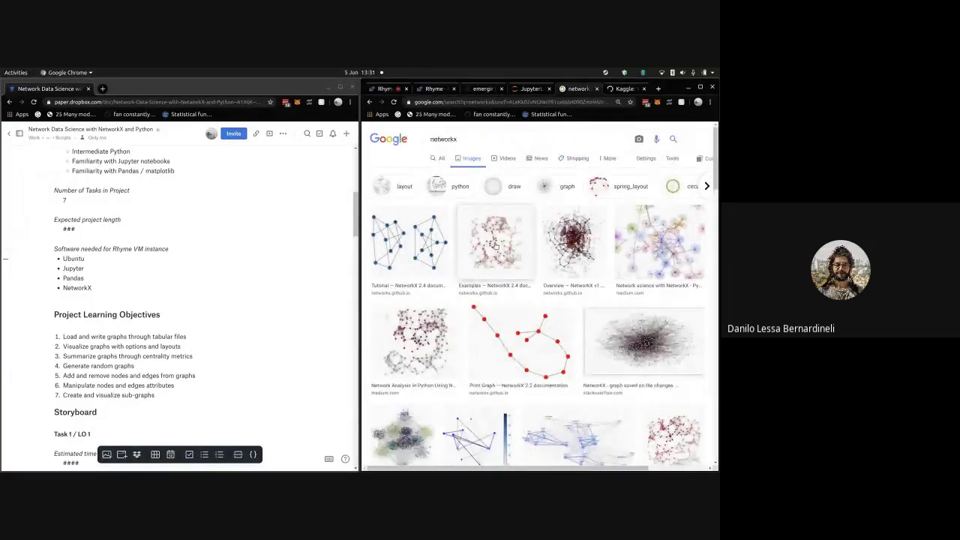
click(629, 92)
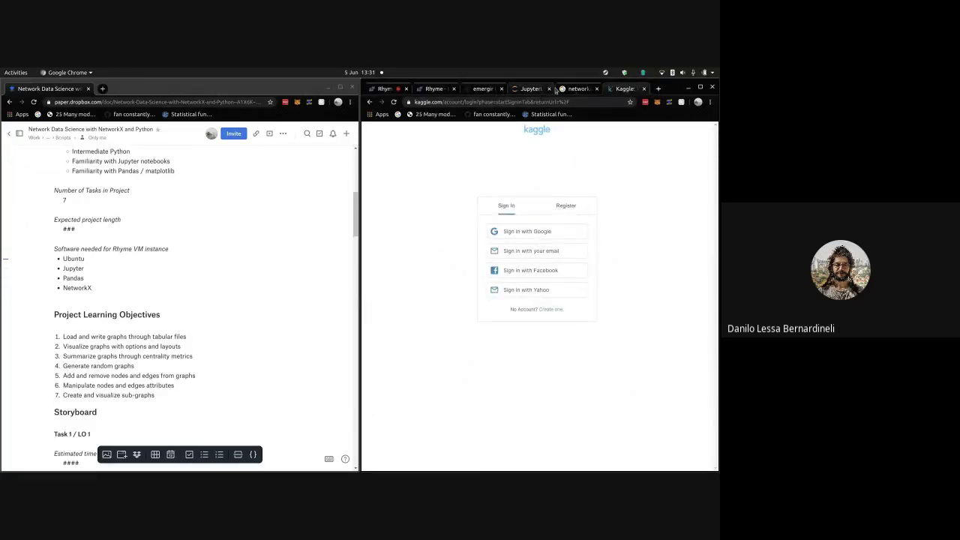
click(397, 88)
scroll(558, 312, down, 1)
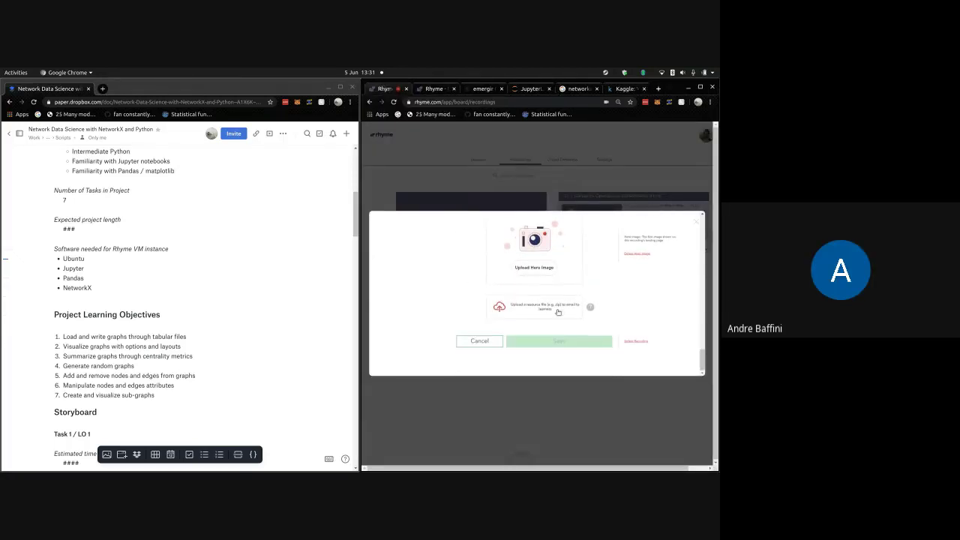
scroll(558, 312, up, 3)
scroll(623, 297, up, 2)
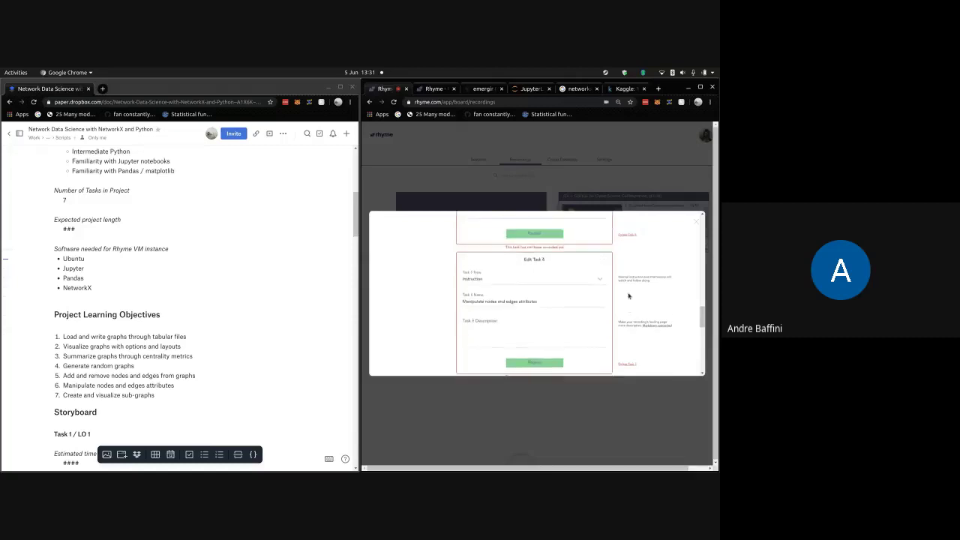
click(621, 89)
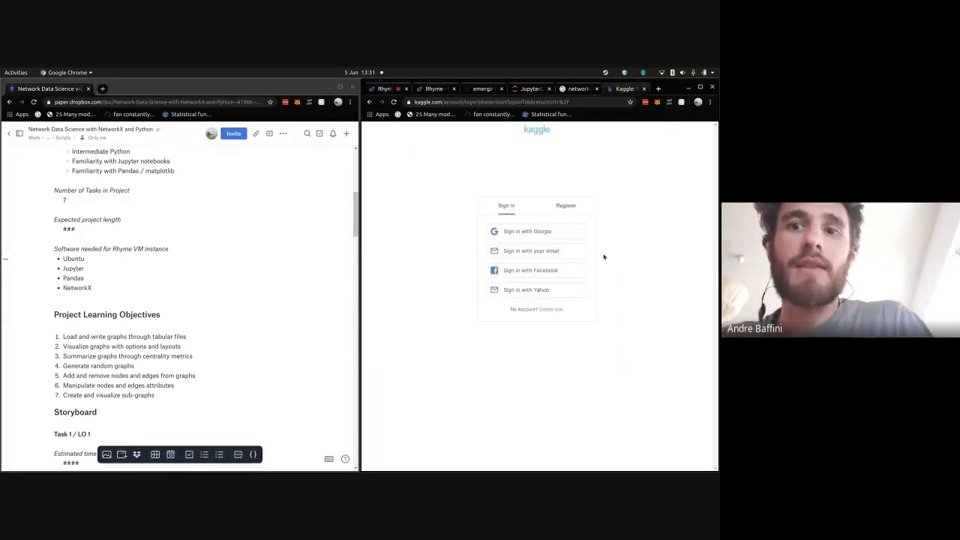
click(573, 234)
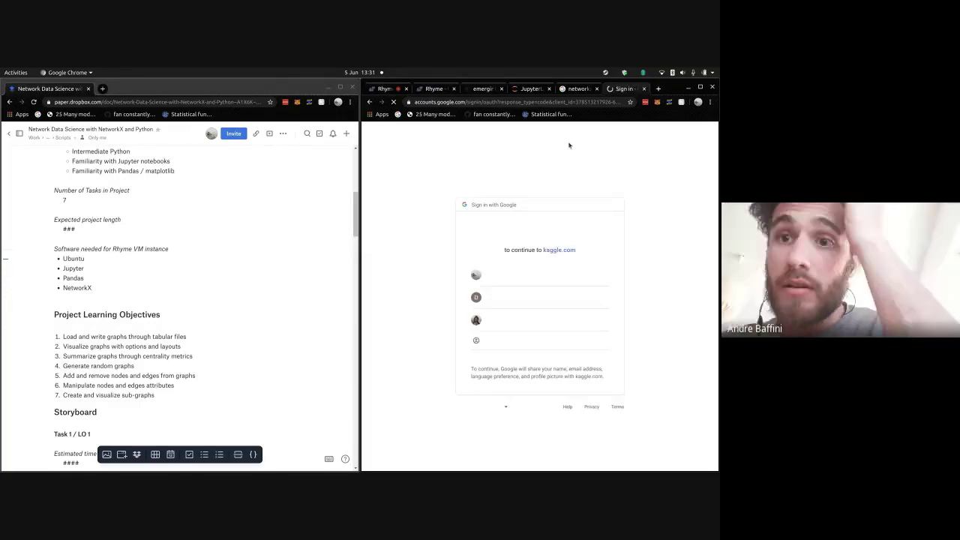
- Sign in to Kaggle with the first Google account and browse the public Datasets page
click(491, 280)
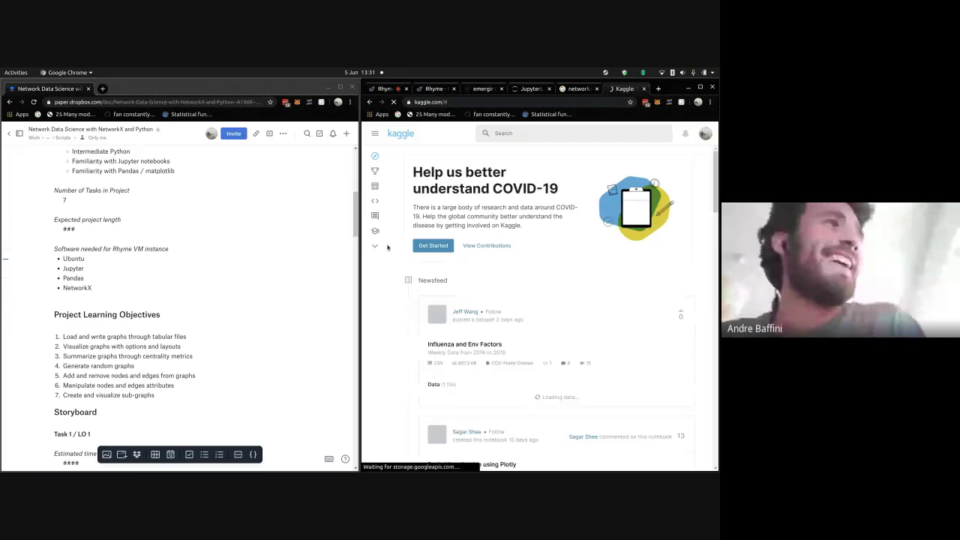
click(373, 134)
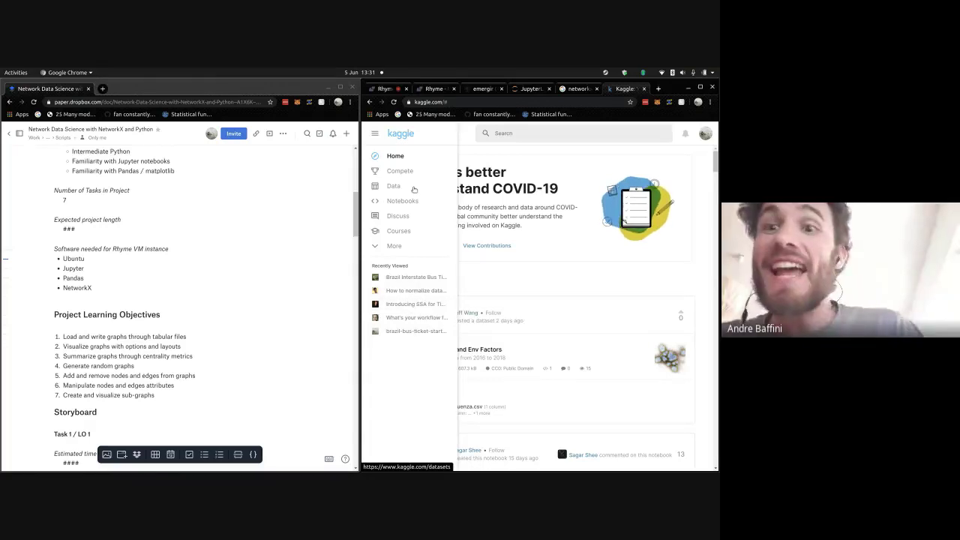
click(705, 133)
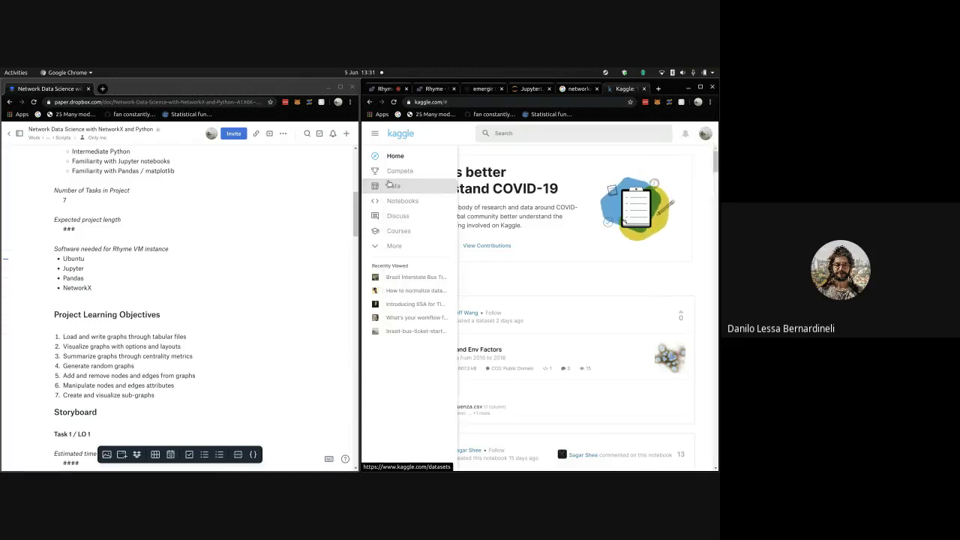
click(392, 185)
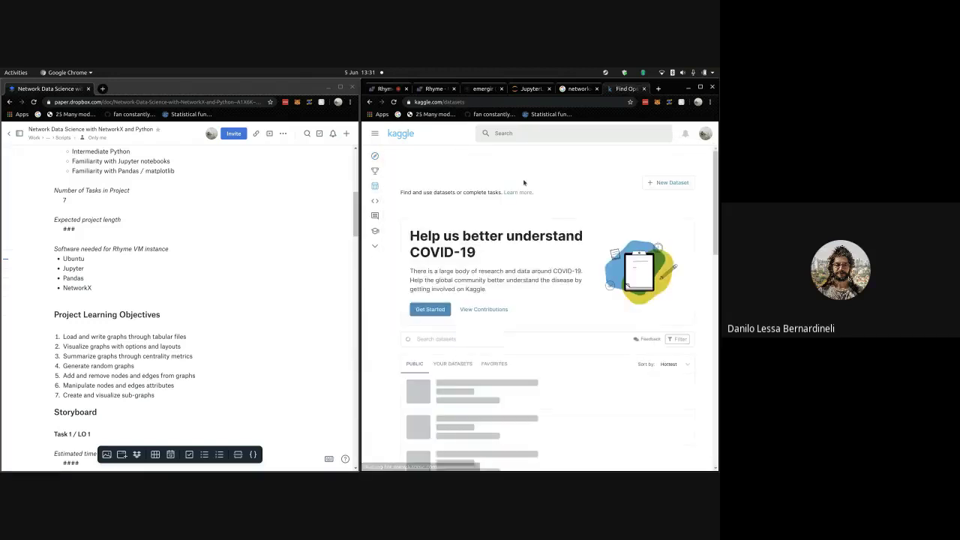
scroll(488, 278, down, 1)
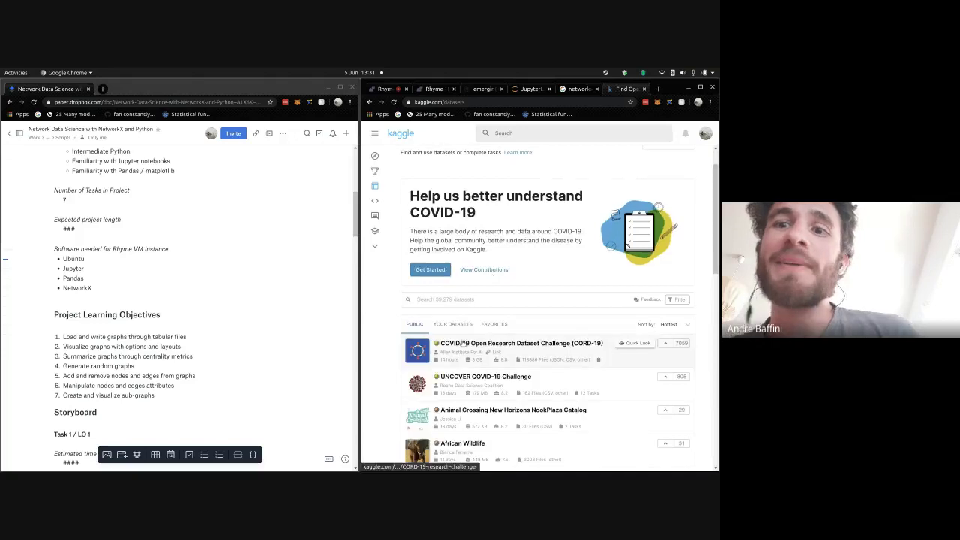
- Filter to Your Datasets and open the Wikiaves bird observation dataset in a new tab
click(452, 328)
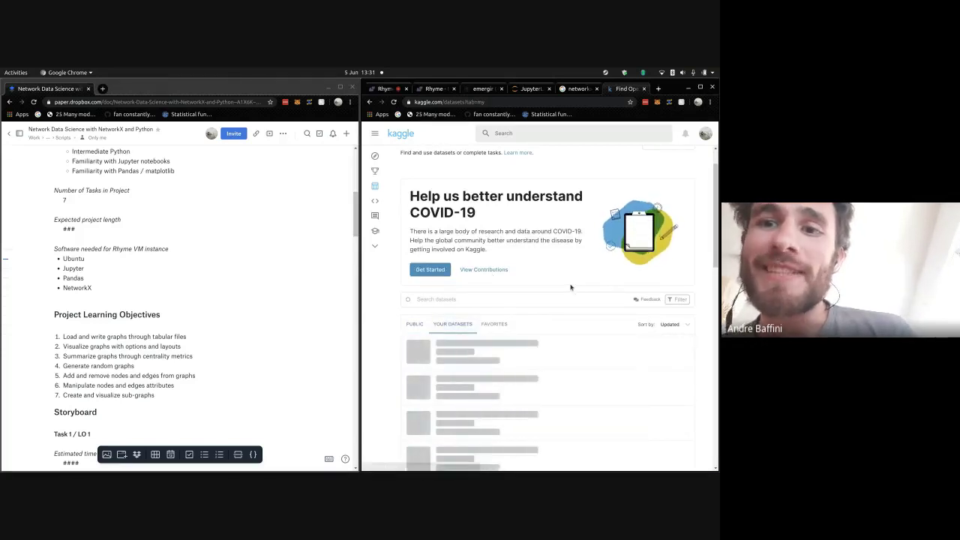
scroll(564, 282, down, 2)
scroll(559, 278, down, 10)
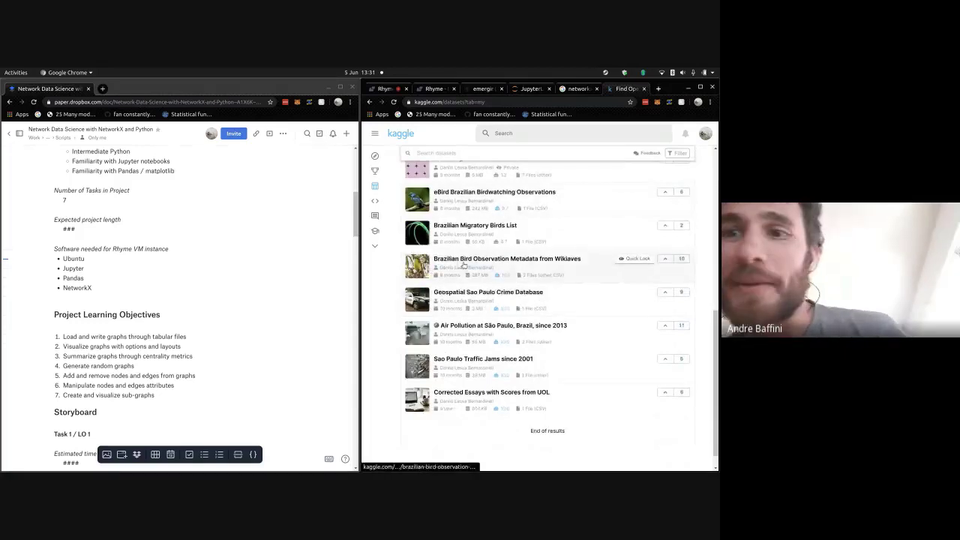
right_click(465, 264)
click(502, 267)
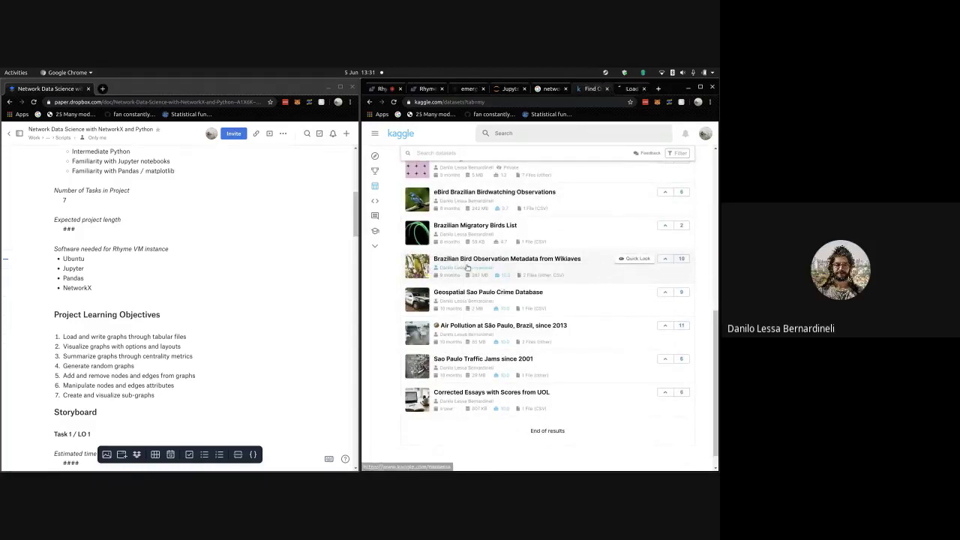
scroll(489, 291, up, 4)
scroll(489, 291, up, 2)
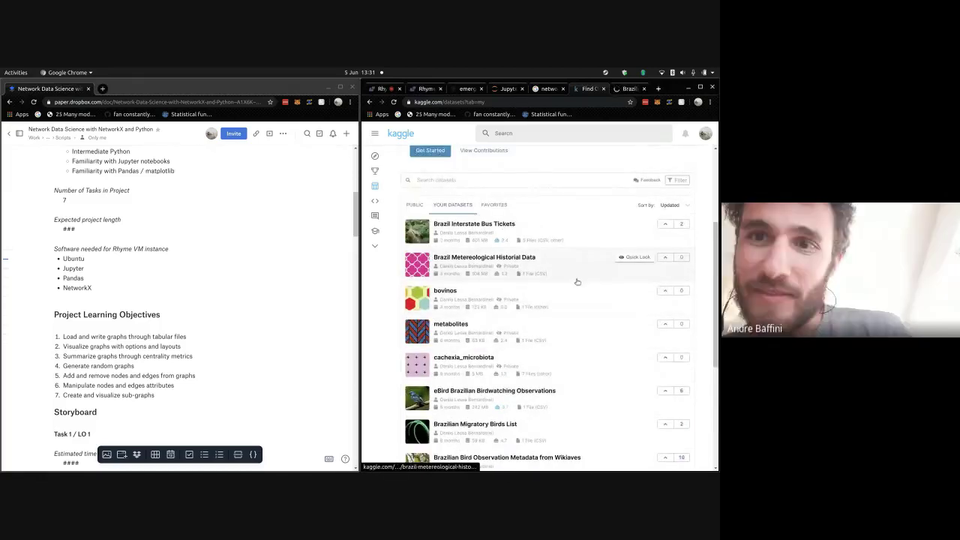
scroll(622, 288, down, 2)
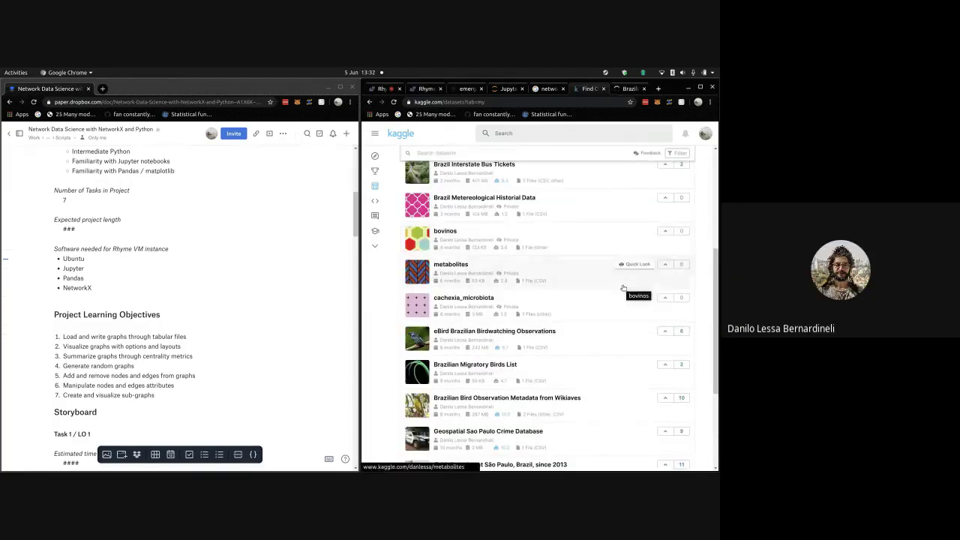
scroll(623, 288, down, 3)
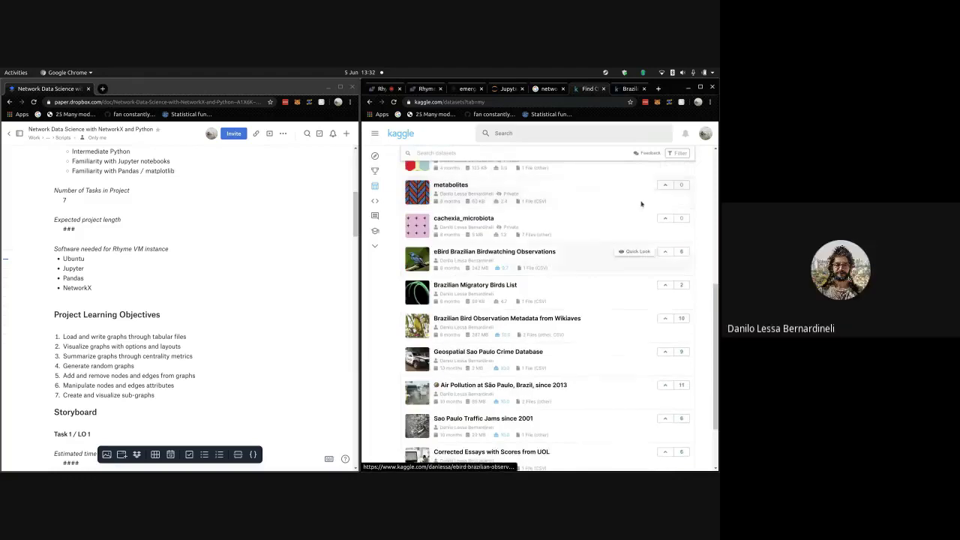
- View the Wikiaves dataset tab, then go to Kaggle's Notebooks section
click(626, 90)
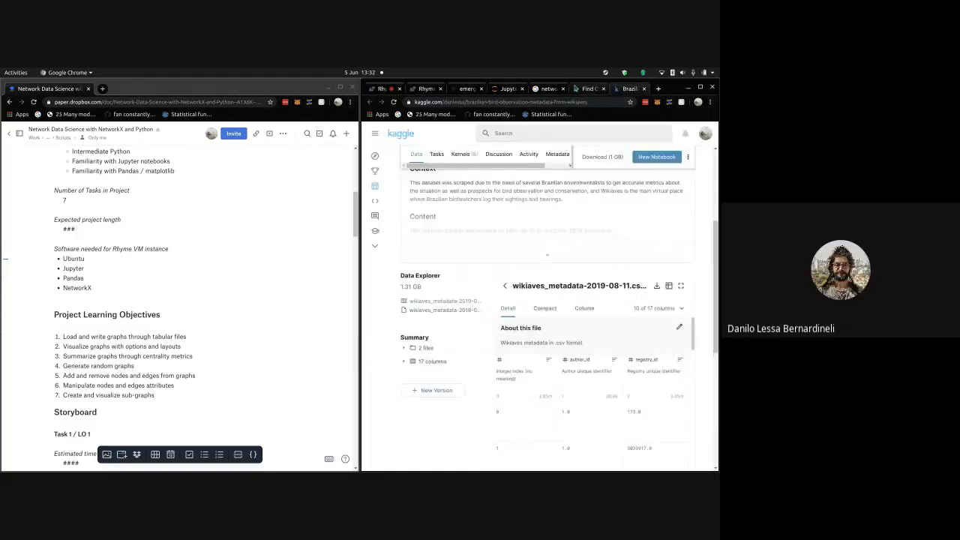
scroll(395, 210, down, 1)
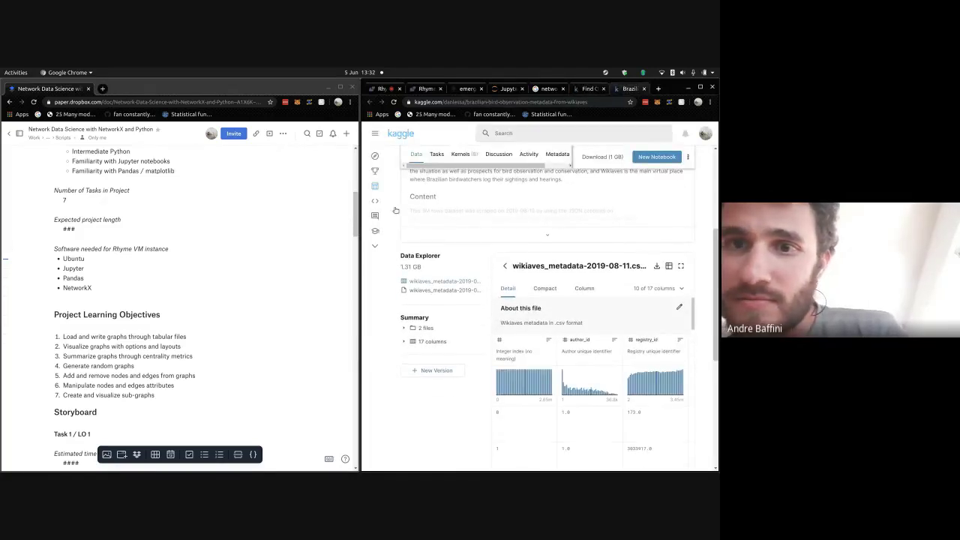
click(398, 202)
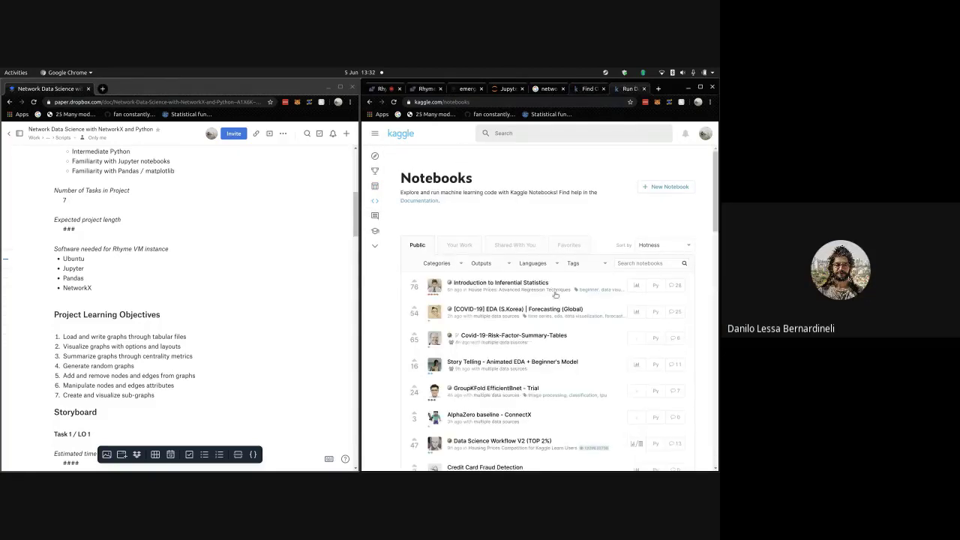
- Open your Brazilian Birdwatching Networking Analysis notebook from Your Work, then return to the datasets list
click(473, 246)
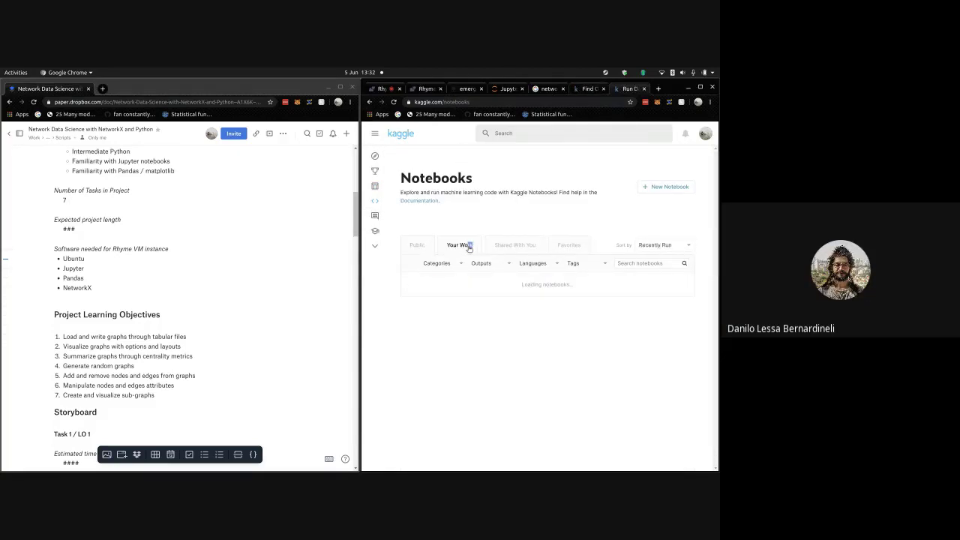
scroll(517, 266, down, 4)
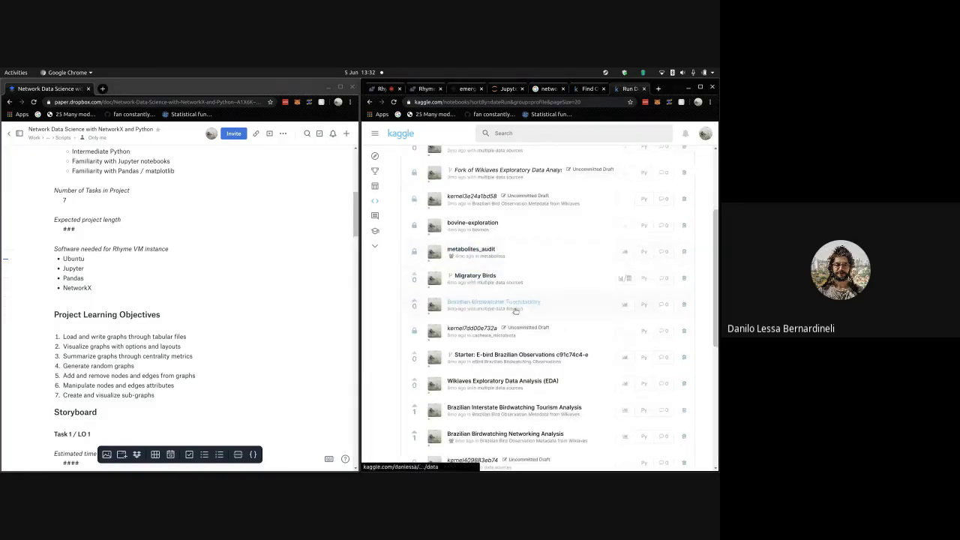
scroll(515, 333, down, 2)
scroll(515, 333, down, 1)
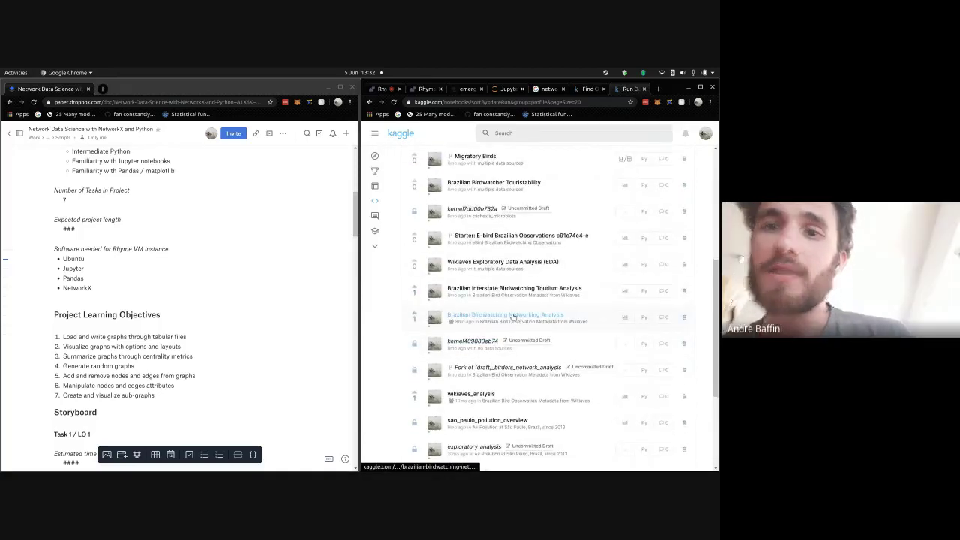
click(511, 317)
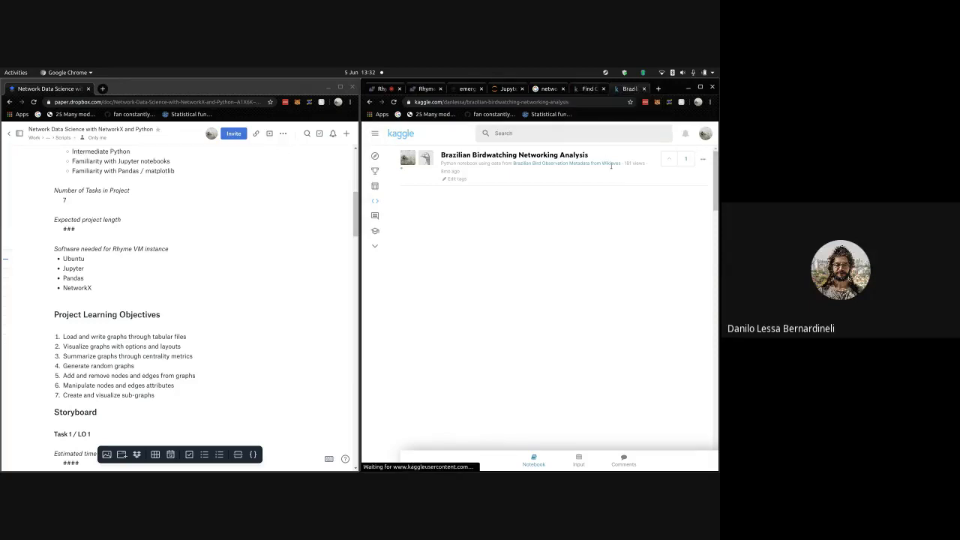
scroll(650, 337, down, 10)
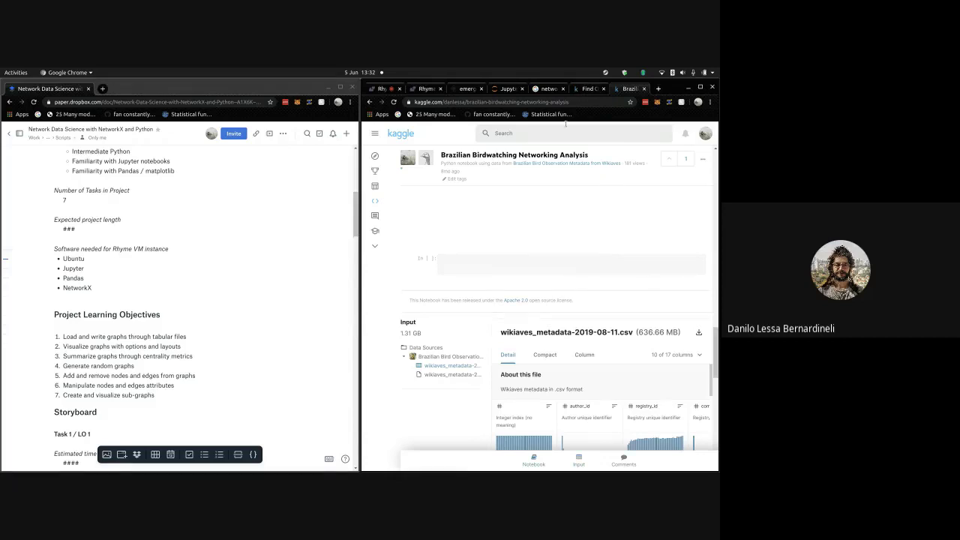
key(alt+Left)
- Load the WikiAves website by entering 'wikiaves' in the address bar
click(572, 103)
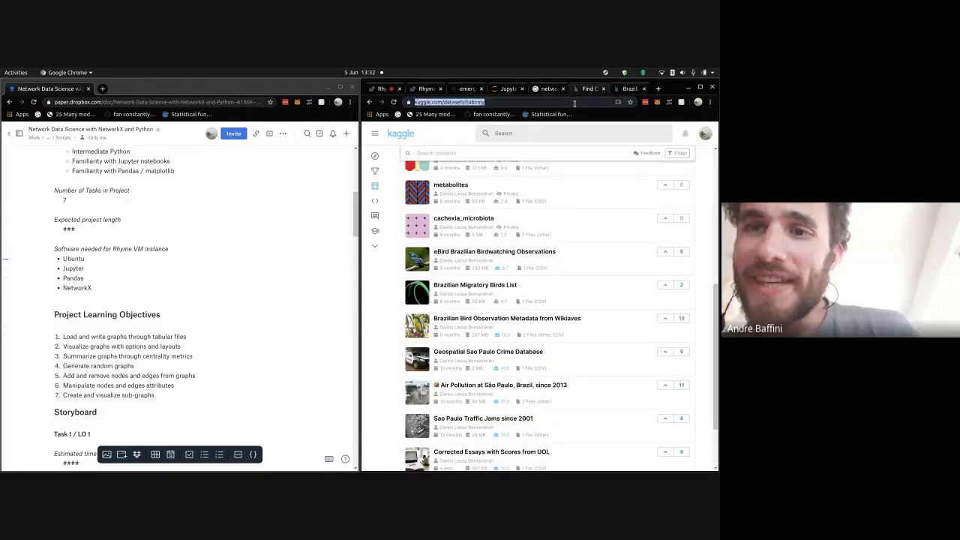
text(wikiaves.com/)
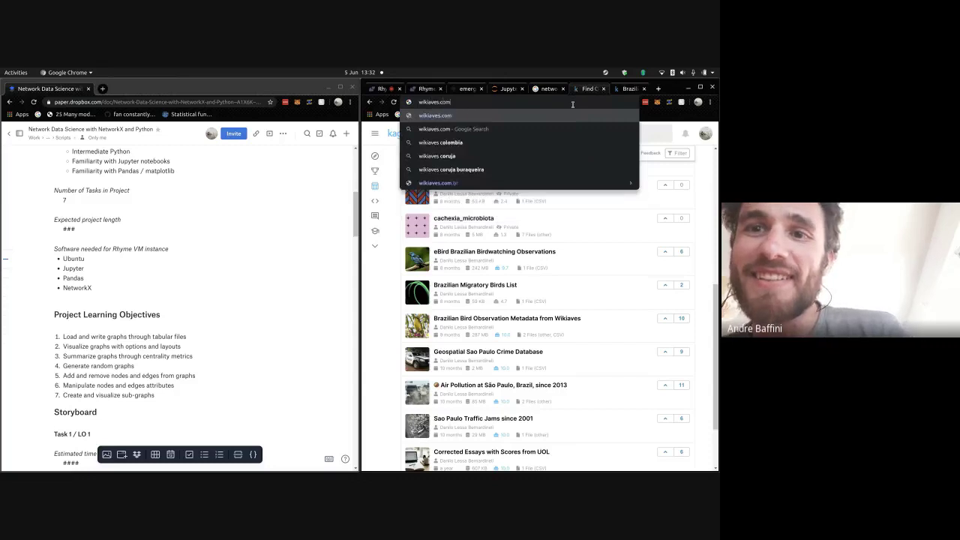
key(Return)
- Save the notebook's network graph image to Downloads as wikiaves.png
click(625, 89)
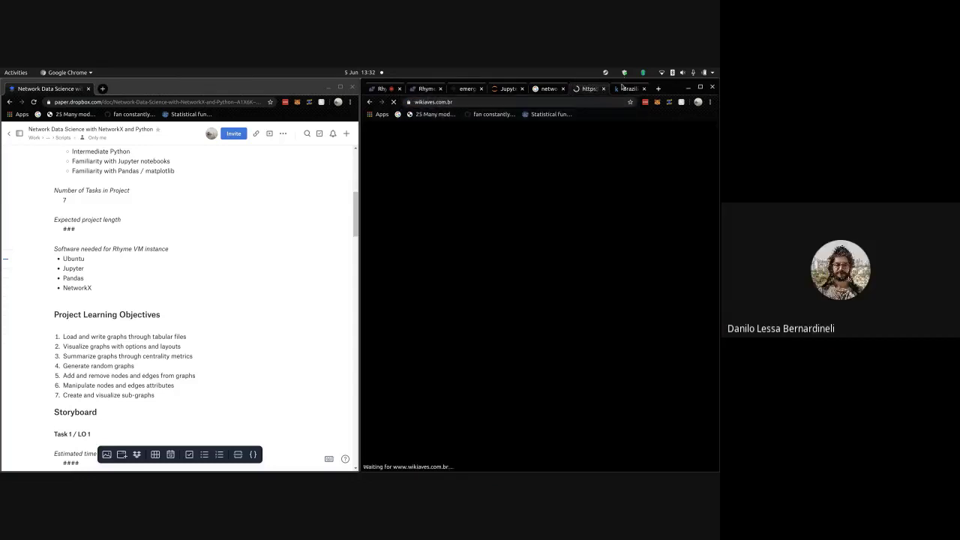
scroll(661, 240, up, 5)
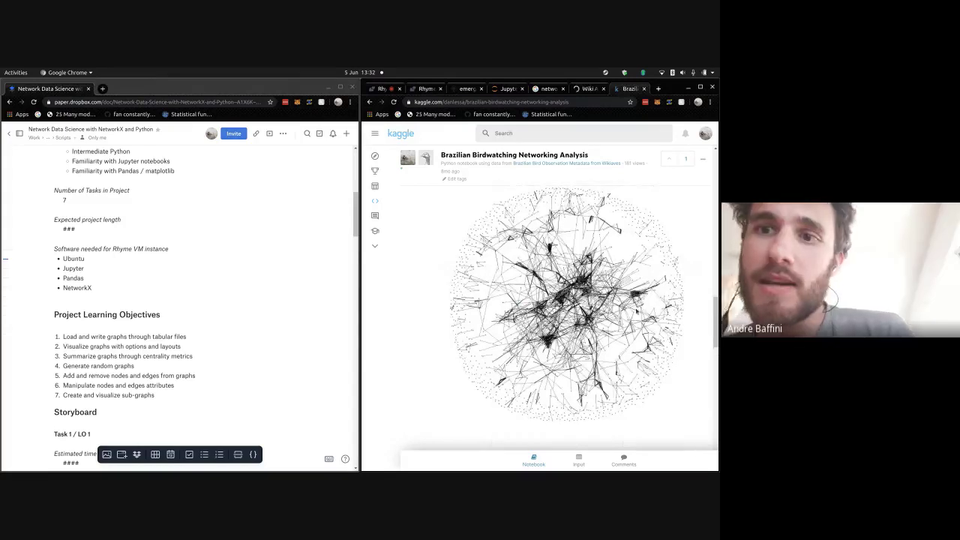
right_click(588, 401)
key(Escape)
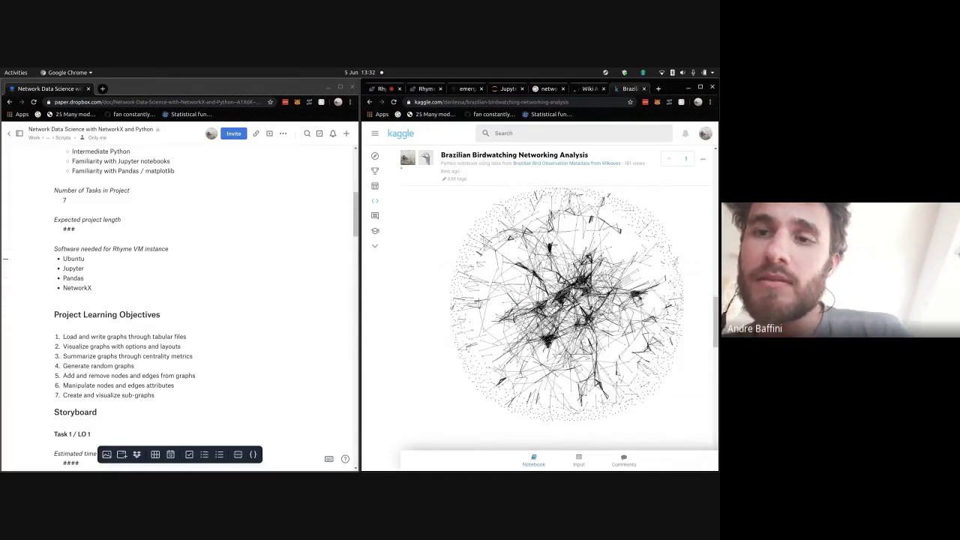
right_click(568, 267)
key(Escape)
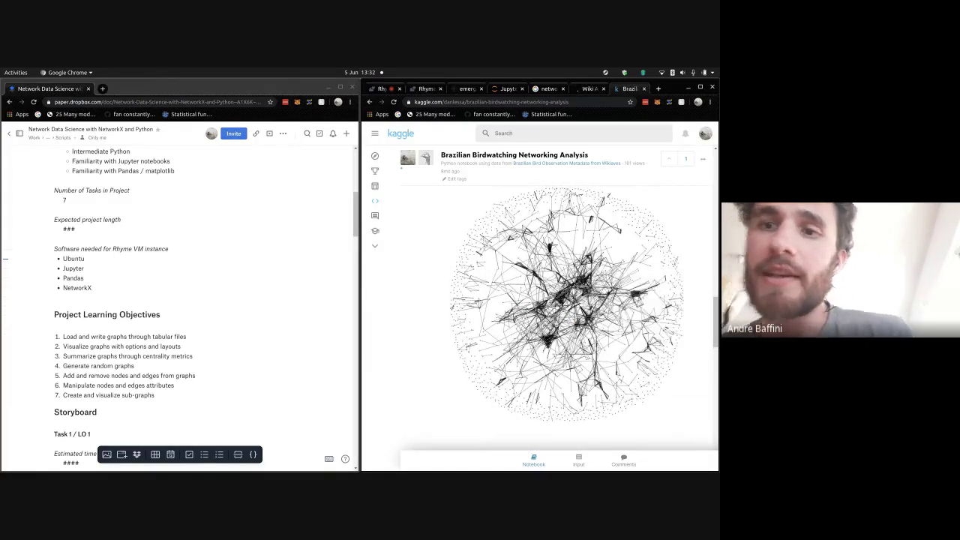
text(wikiaves.png)
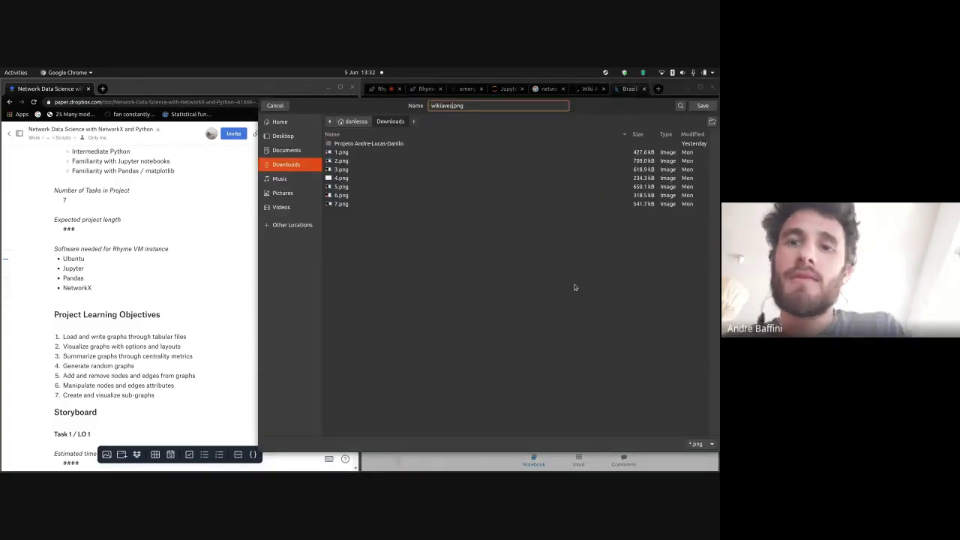
key(Return)
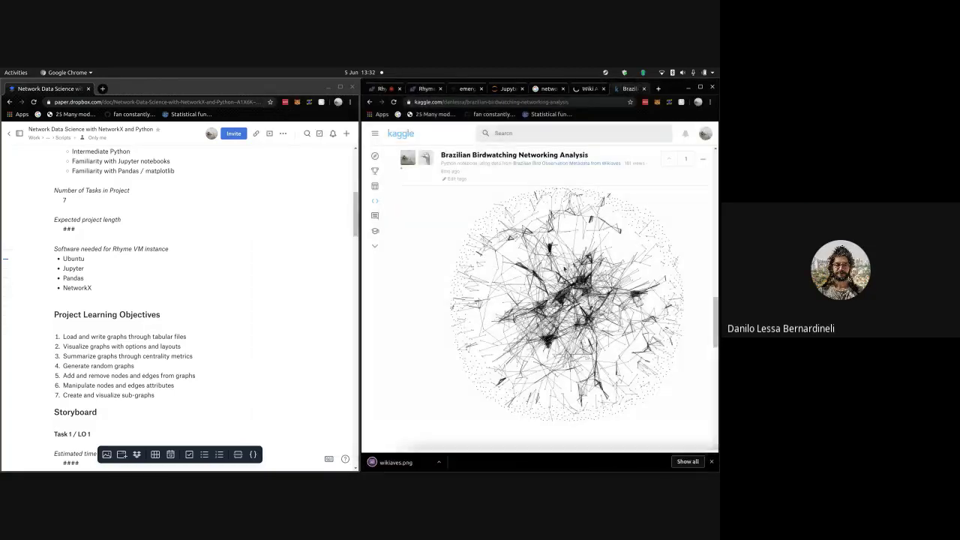
scroll(711, 214, down, 10)
scroll(711, 214, up, 10)
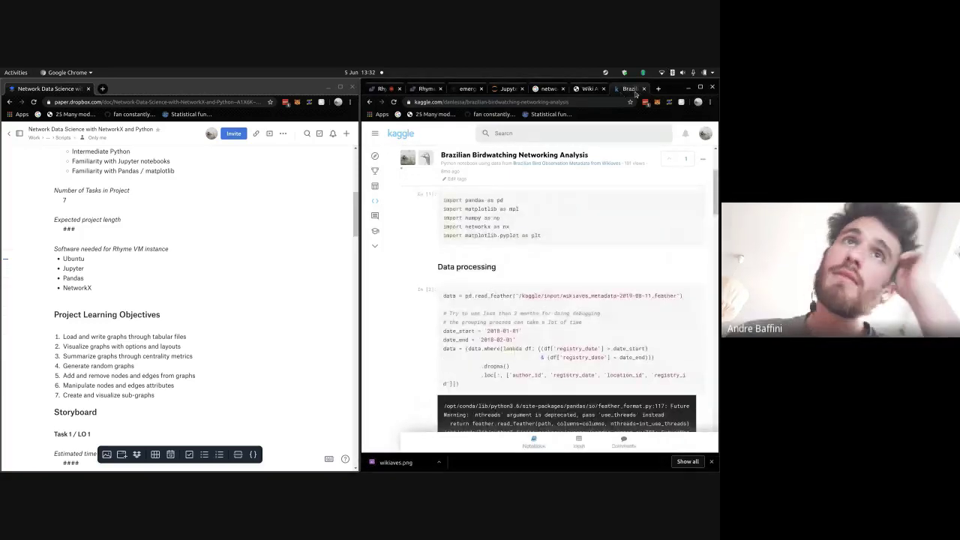
- Close the Kaggle notebook tab and scroll the WikiAves homepage down to its welcome section
click(643, 89)
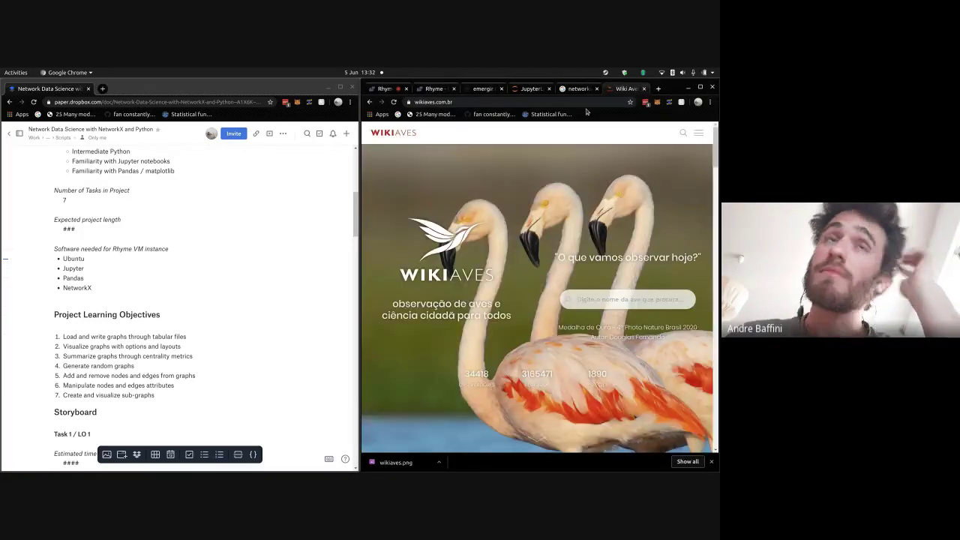
scroll(558, 209, down, 1)
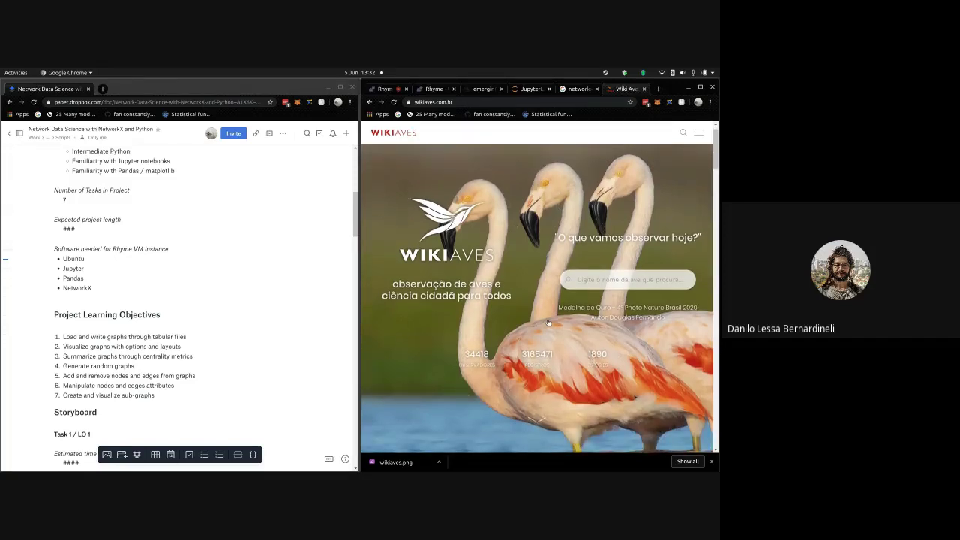
scroll(540, 337, down, 1)
mouse_move(532, 355)
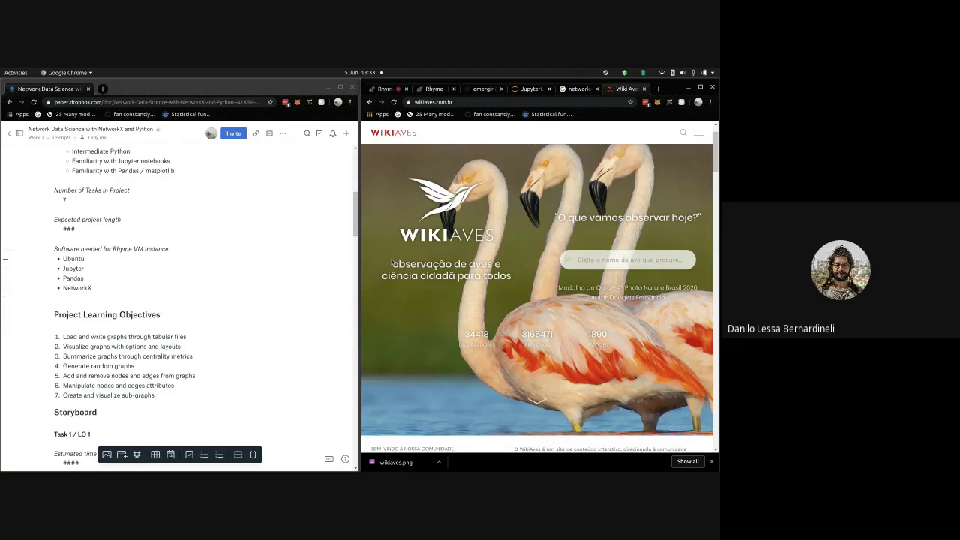
scroll(450, 187, up, 1)
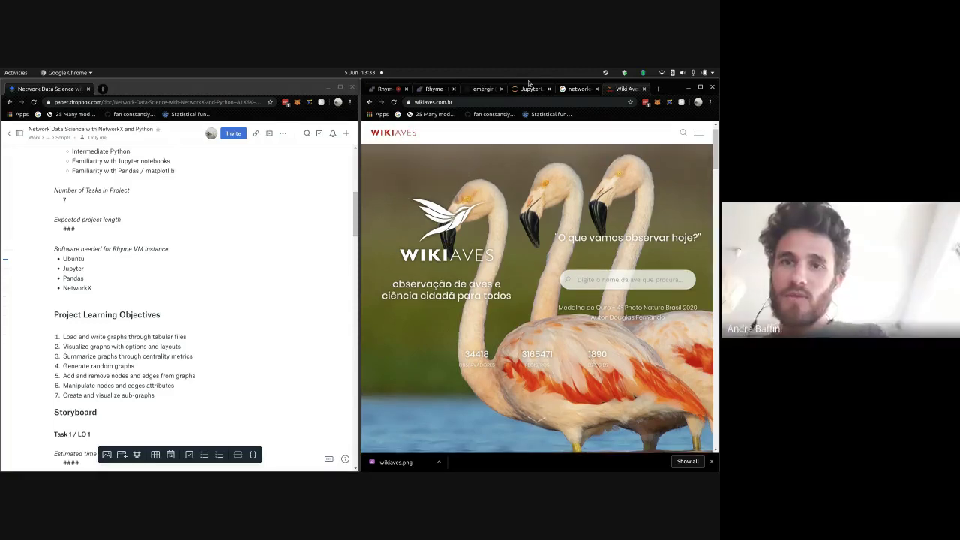
scroll(609, 225, down, 3)
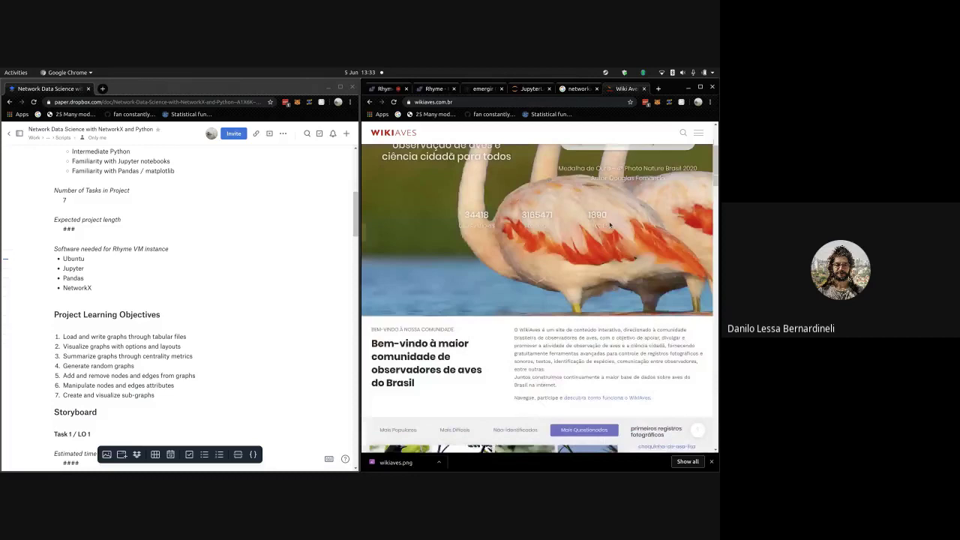
scroll(609, 225, down, 3)
- Switch to the Rhyme recordings board and close the task editing window
click(532, 88)
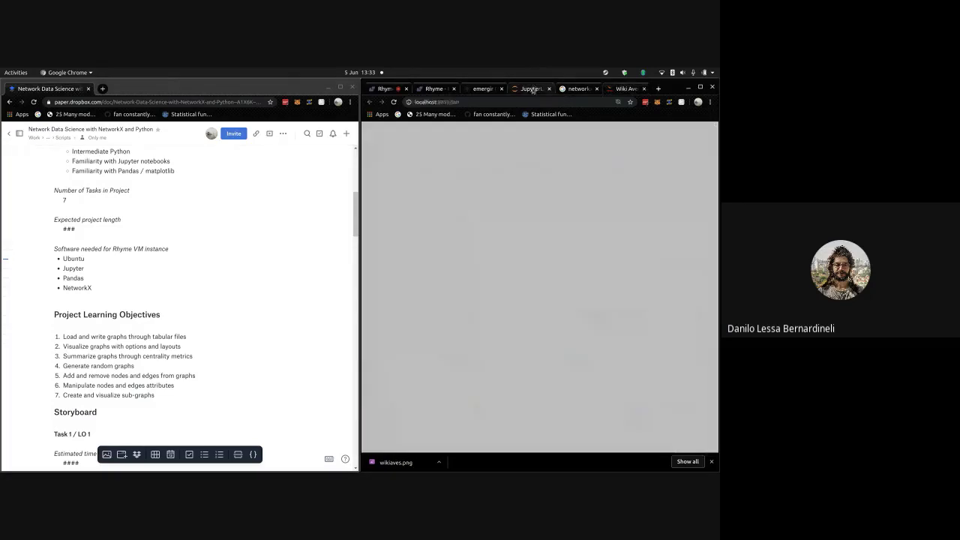
click(484, 88)
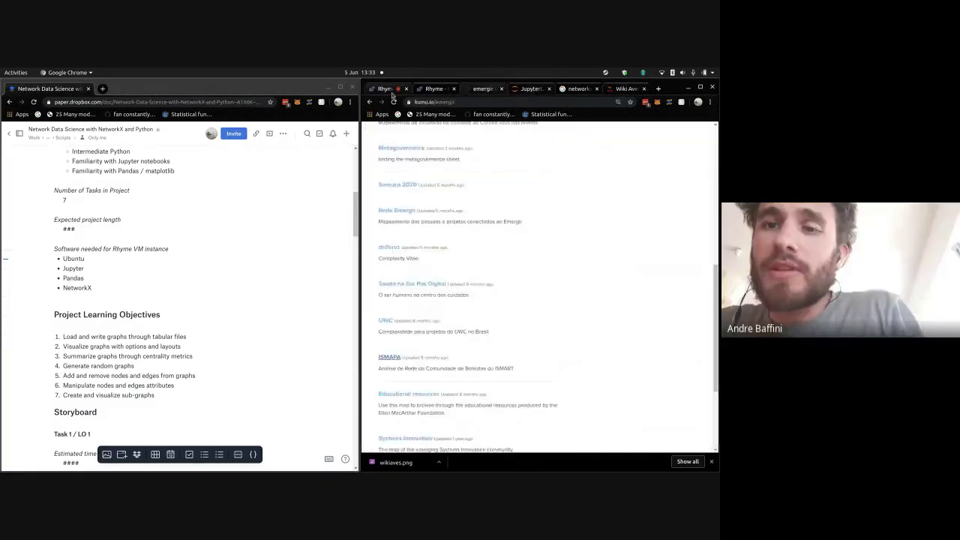
click(391, 90)
scroll(533, 265, down, 5)
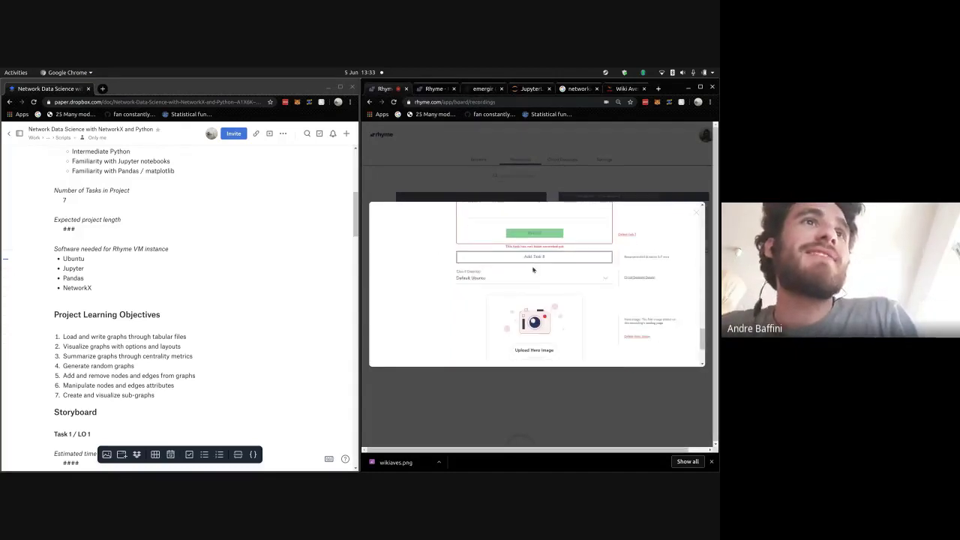
key(Escape)
- Try uploading wikiaves.png as the hero image; it's rejected for exceeding 5 MB
click(533, 266)
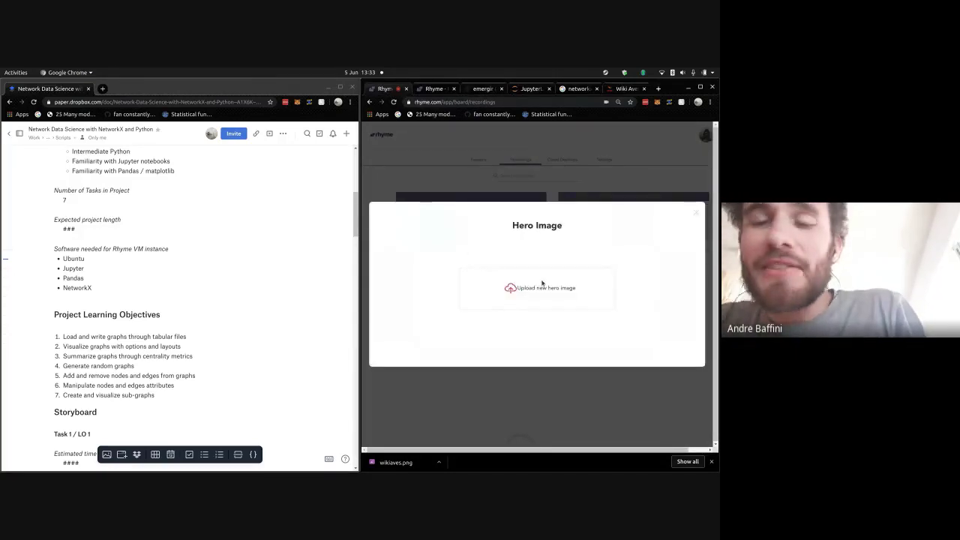
click(514, 285)
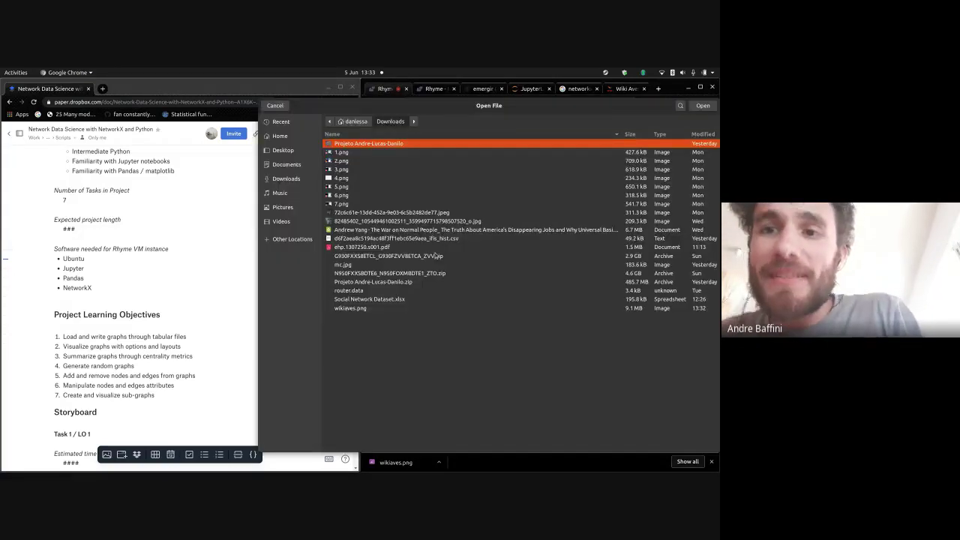
click(427, 307)
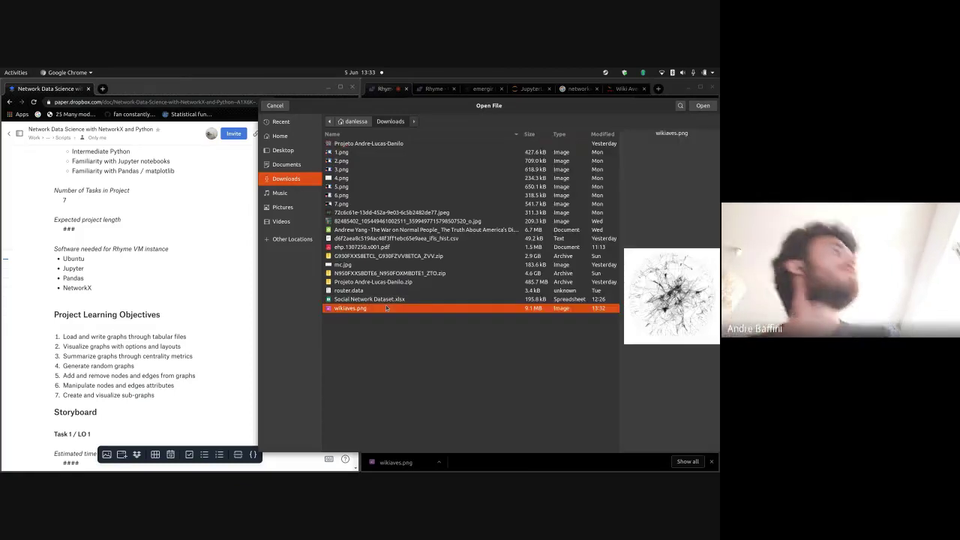
click(697, 107)
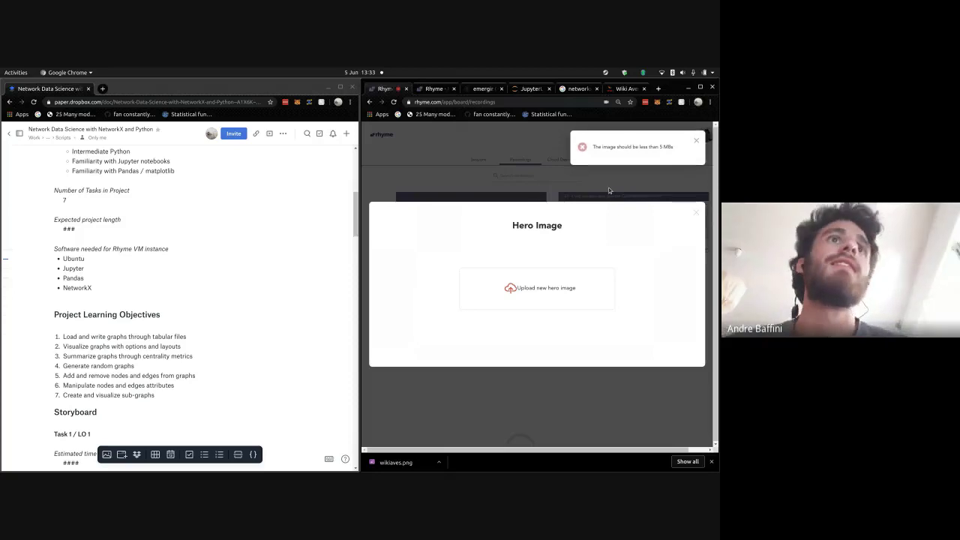
key(alt+Tab)
key(alt+Tab)
key(alt+Tab)
key(alt+Tab)
key(alt+Tab)
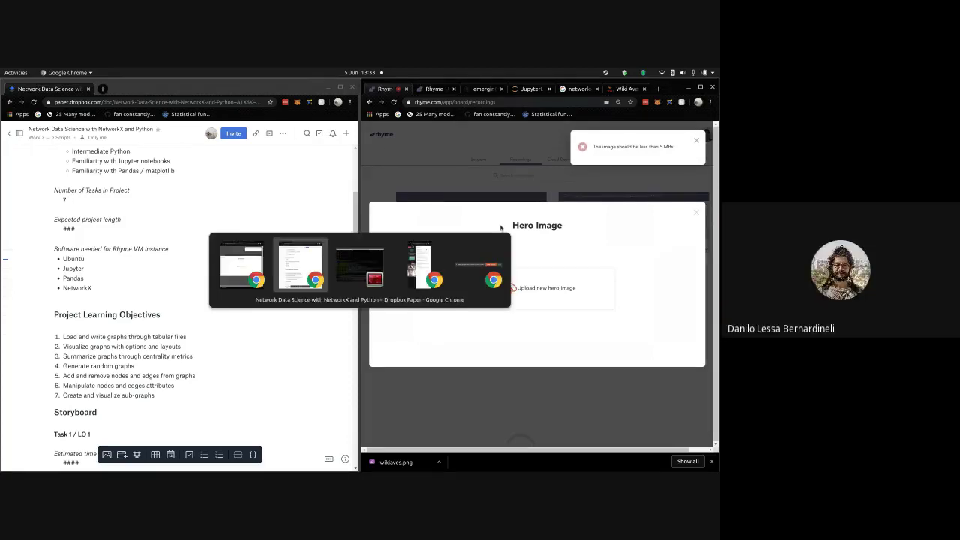
- Open wikiaves.png from the Downloads folder with Shotwell Viewer
key(super)
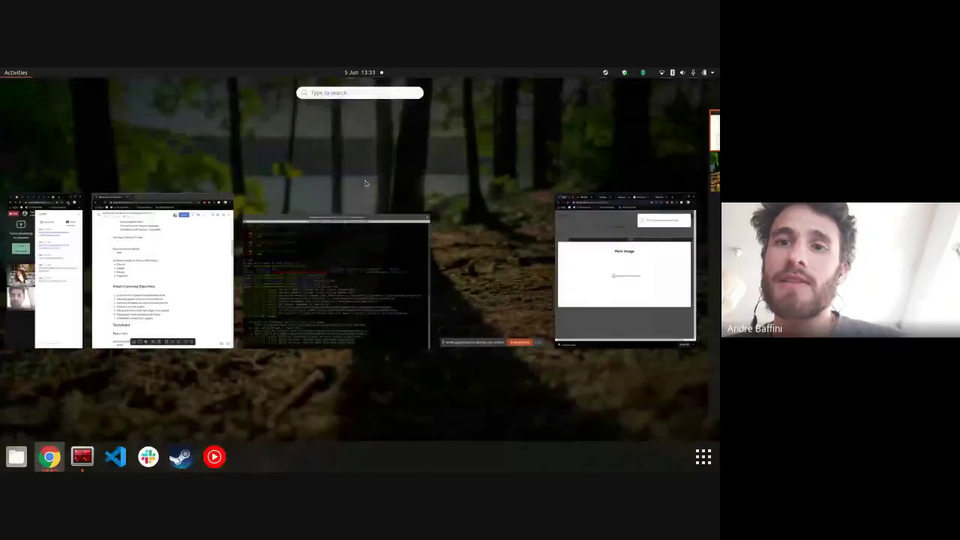
click(7, 463)
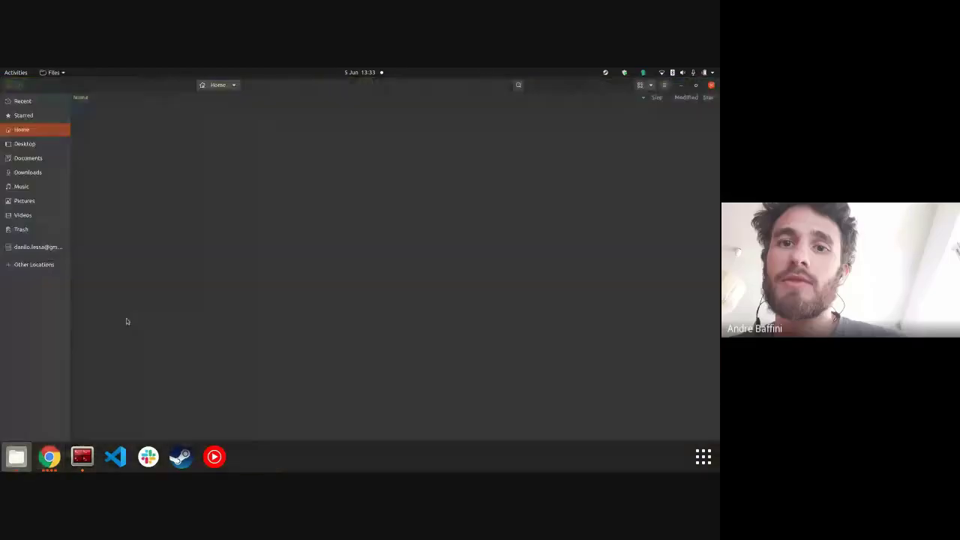
click(42, 172)
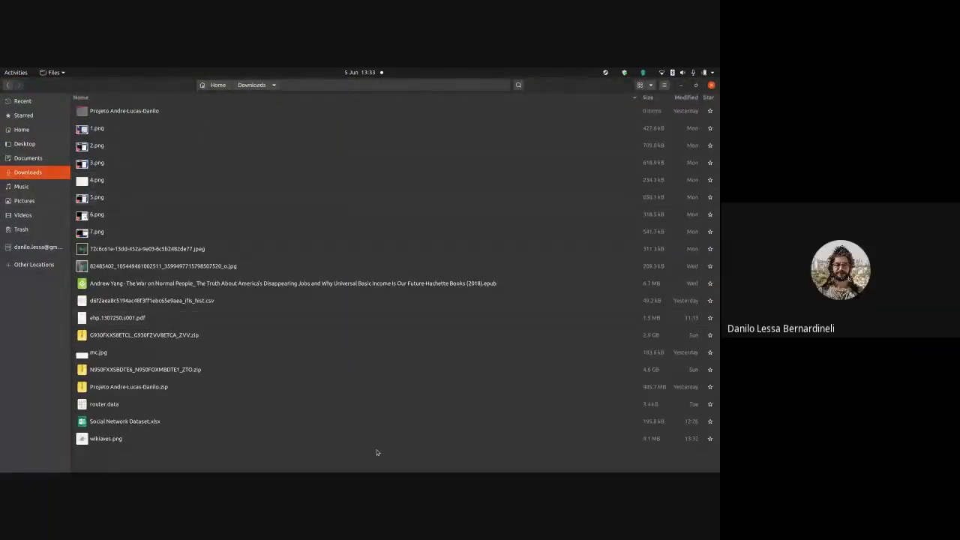
click(363, 448)
right_click(363, 447)
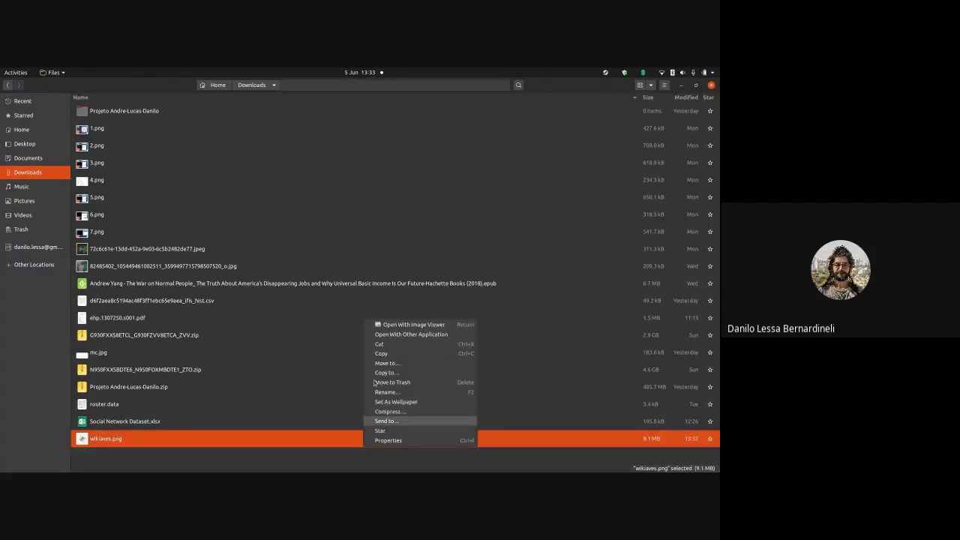
click(411, 334)
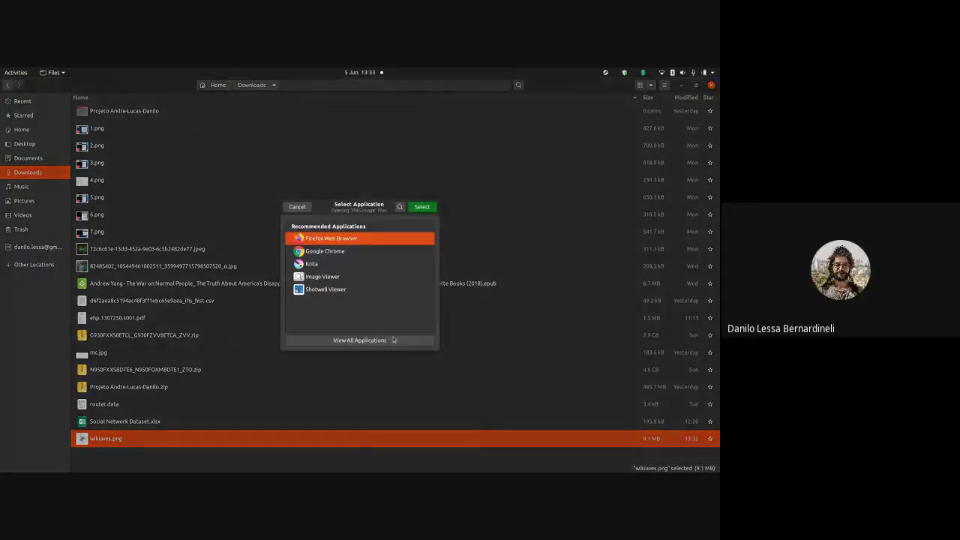
click(374, 289)
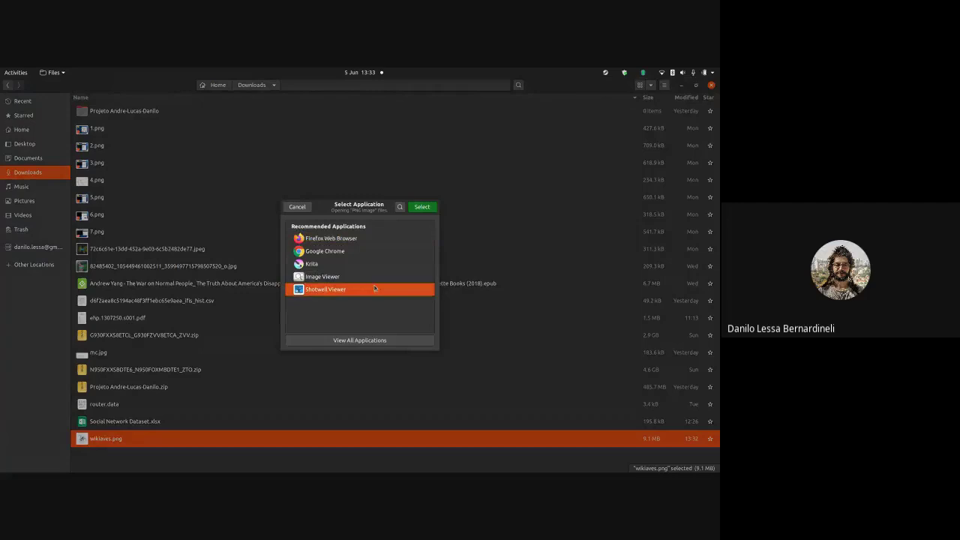
click(422, 207)
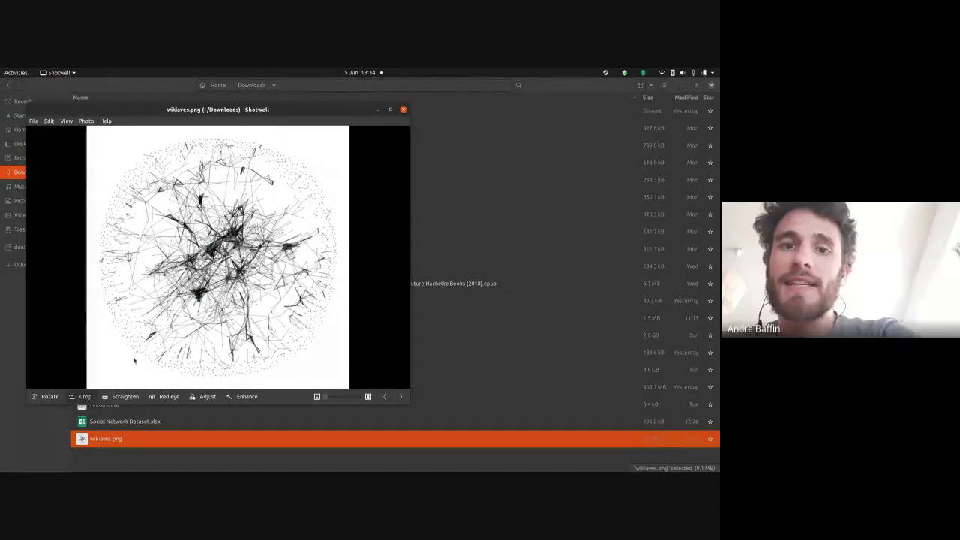
- Try a square crop on the image, then cancel it
key(c)
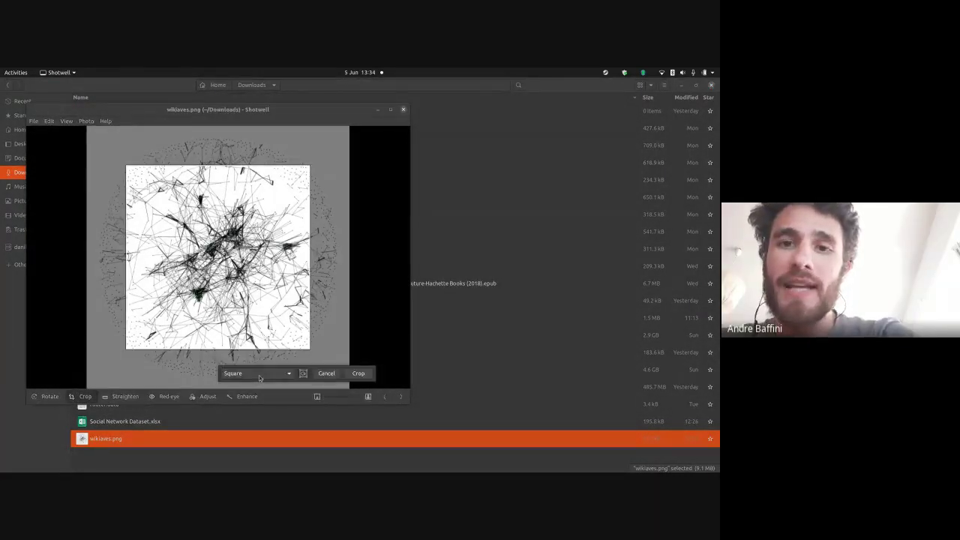
click(259, 378)
click(259, 374)
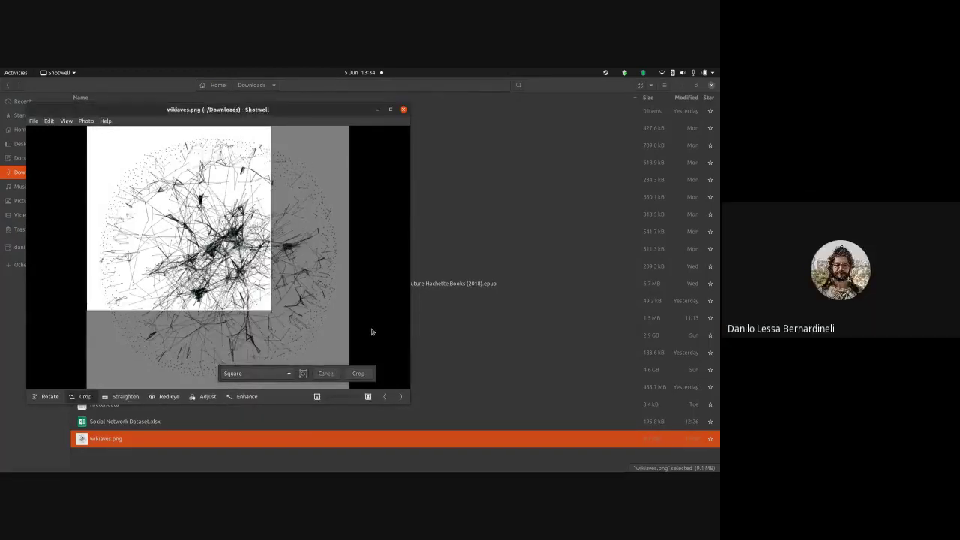
key(Escape)
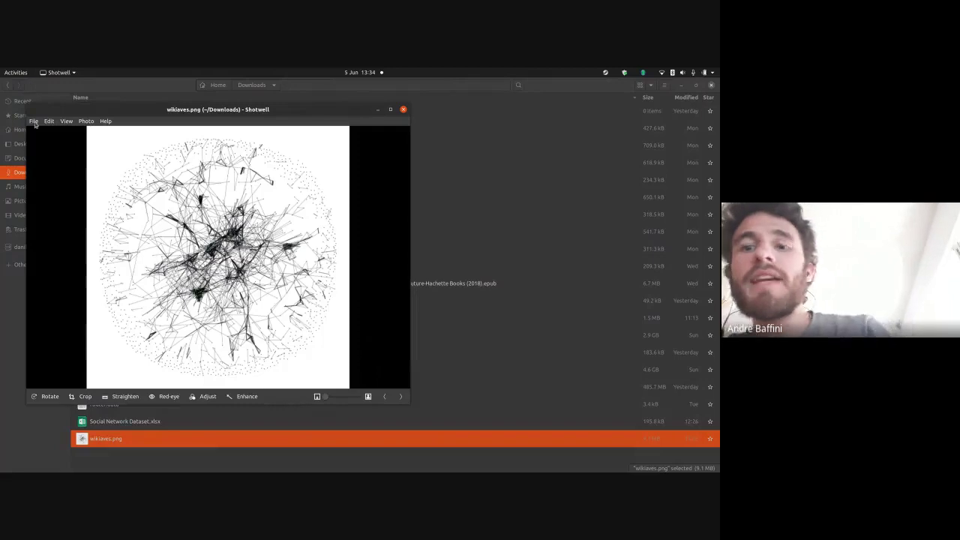
- Export a copy as JPEG at Medium (75%) quality and 1500 pixels wide
click(33, 122)
click(64, 144)
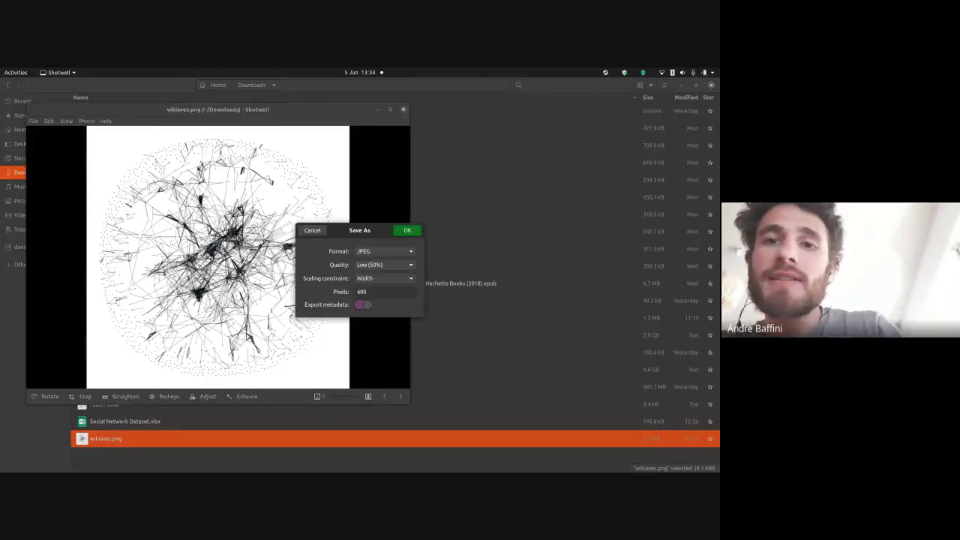
click(411, 266)
click(414, 270)
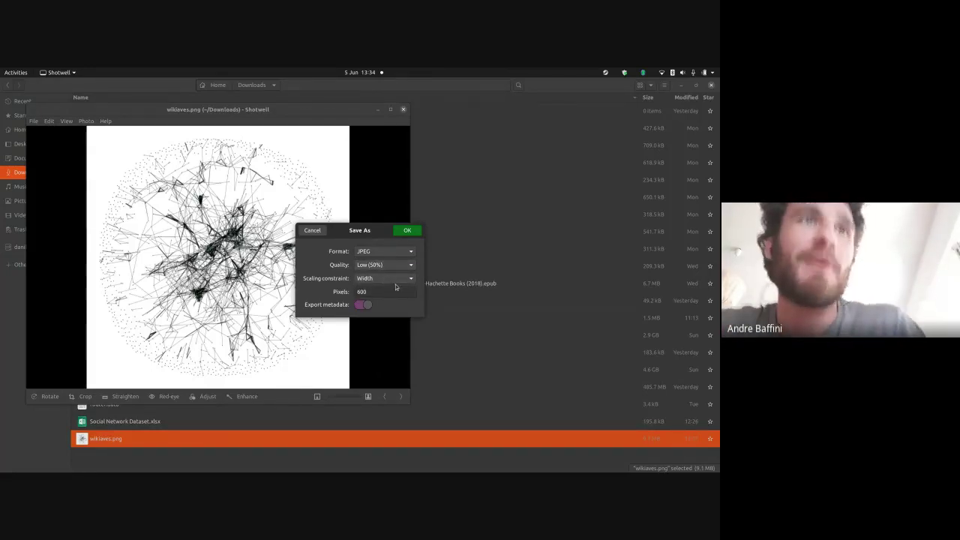
double_click(392, 290)
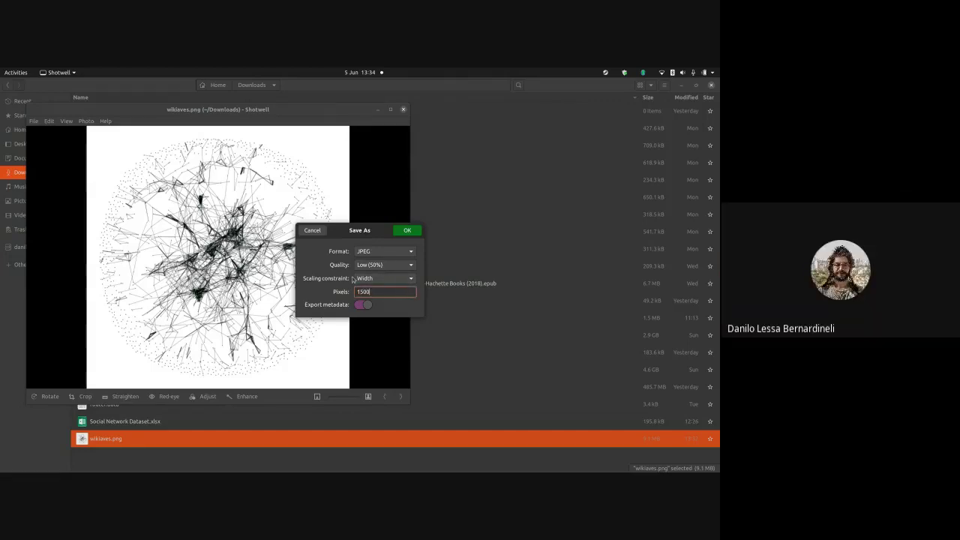
click(363, 268)
click(362, 276)
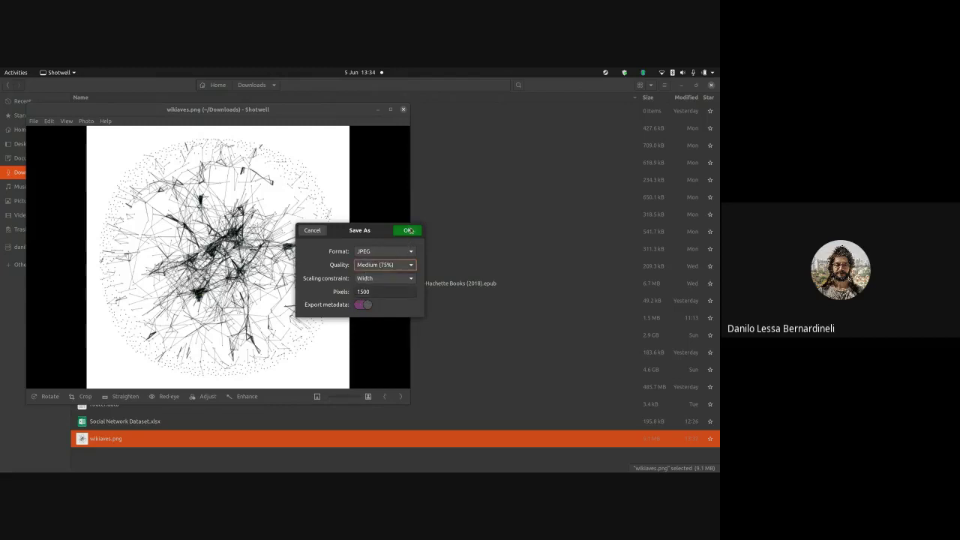
click(408, 230)
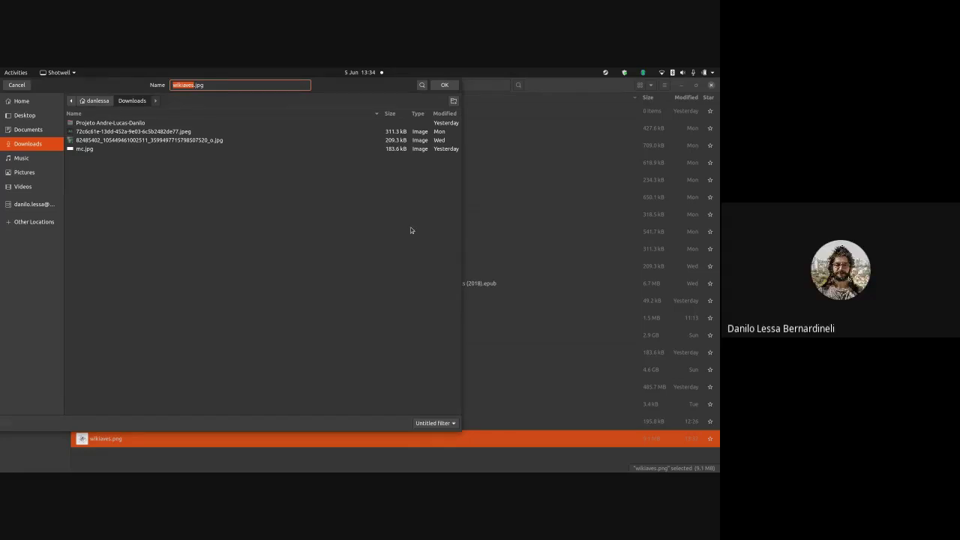
- Save the copy as wikiaves.jpg in Downloads and close Shotwell
text(e)
key(BackSpace)
text(d)
key(BackSpace)
text(wikiaves)
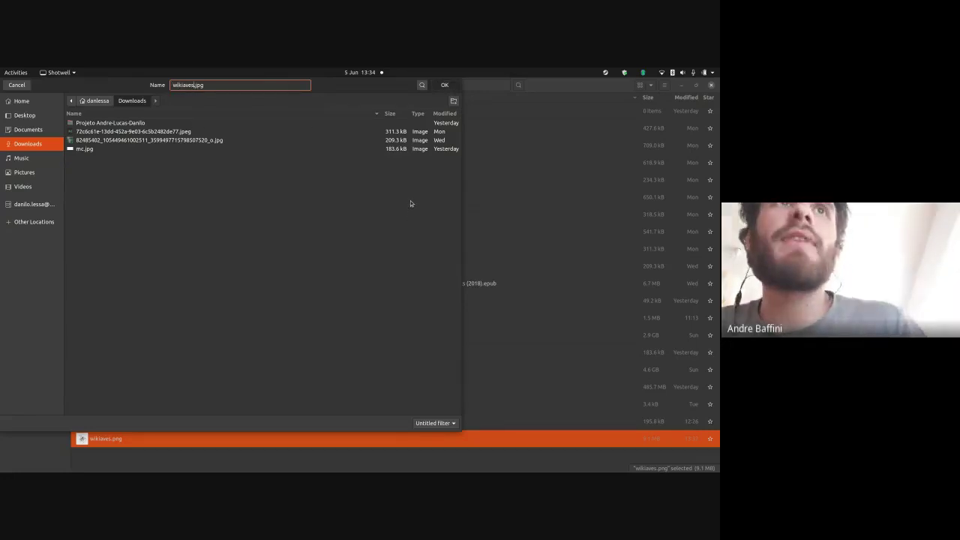
key(Return)
click(402, 108)
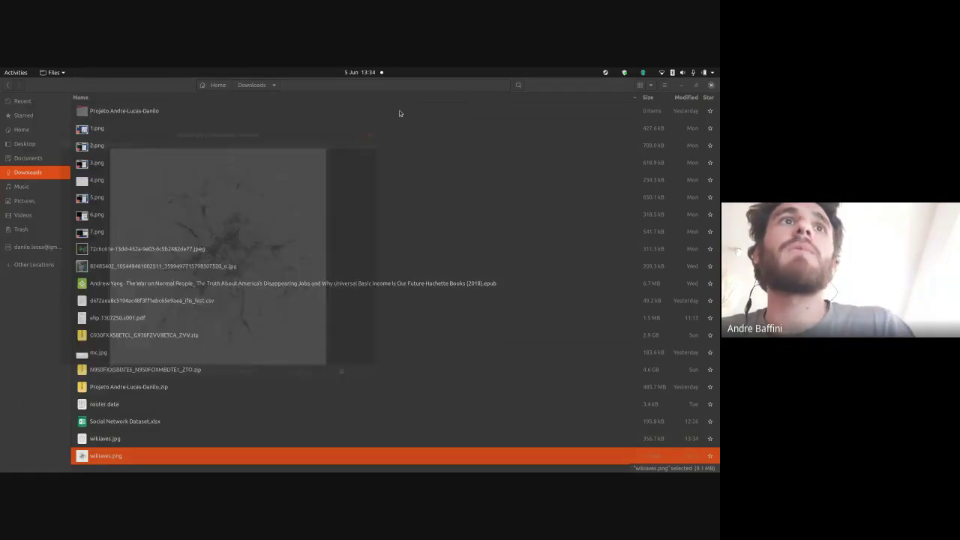
- Return to the Rhyme page in Chrome and dismiss the screen-sharing notice
key(alt+Tab)
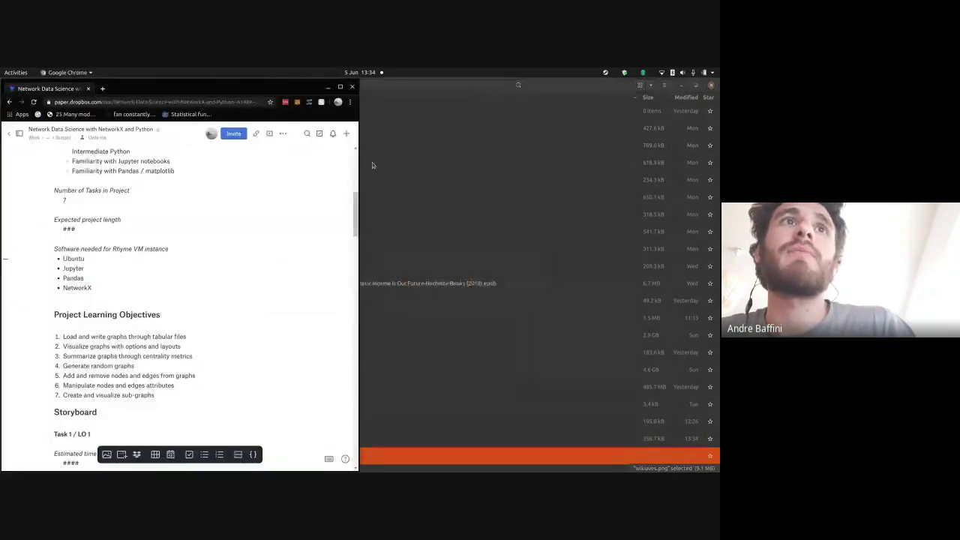
key(alt+Tab)
key(Tab)
key(Tab)
click(257, 199)
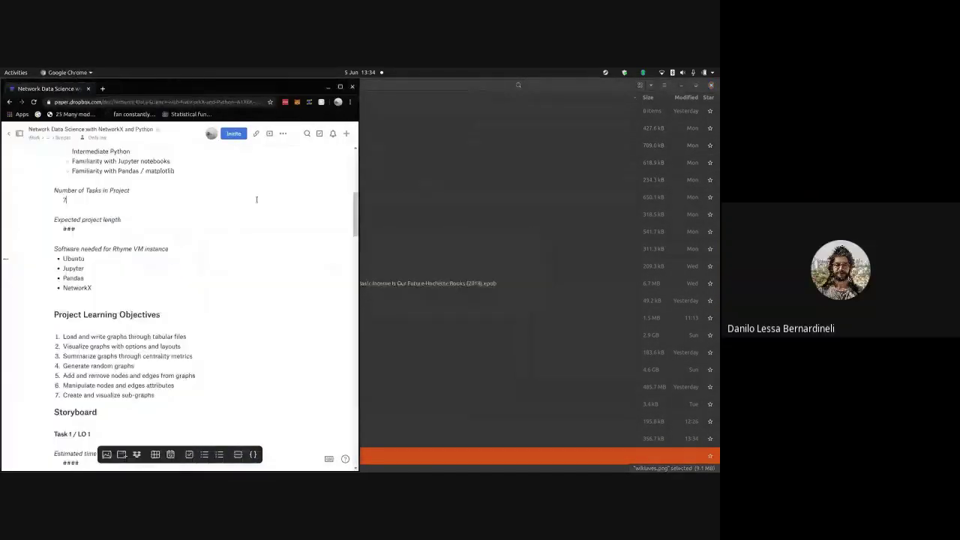
key(alt+Tab)
key(Tab)
key(Tab)
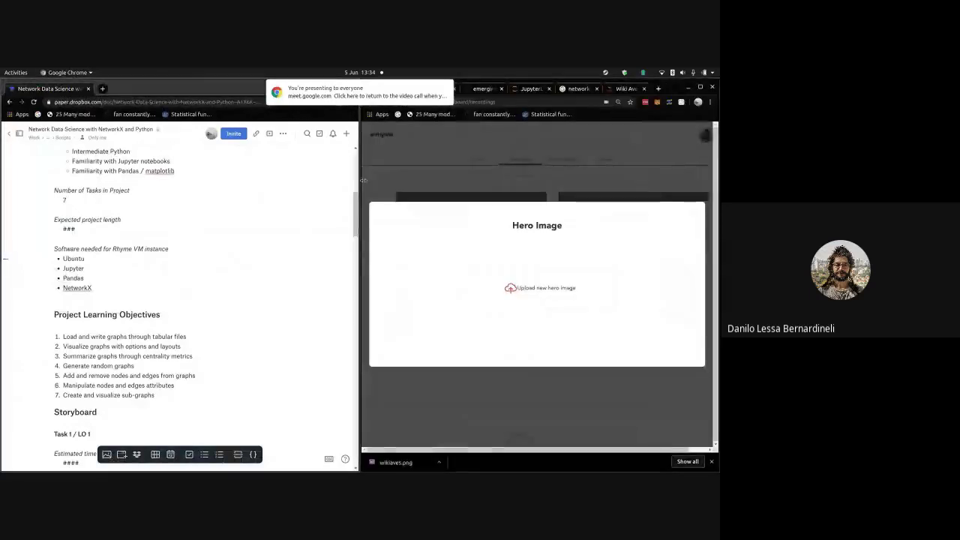
mouse_move(448, 89)
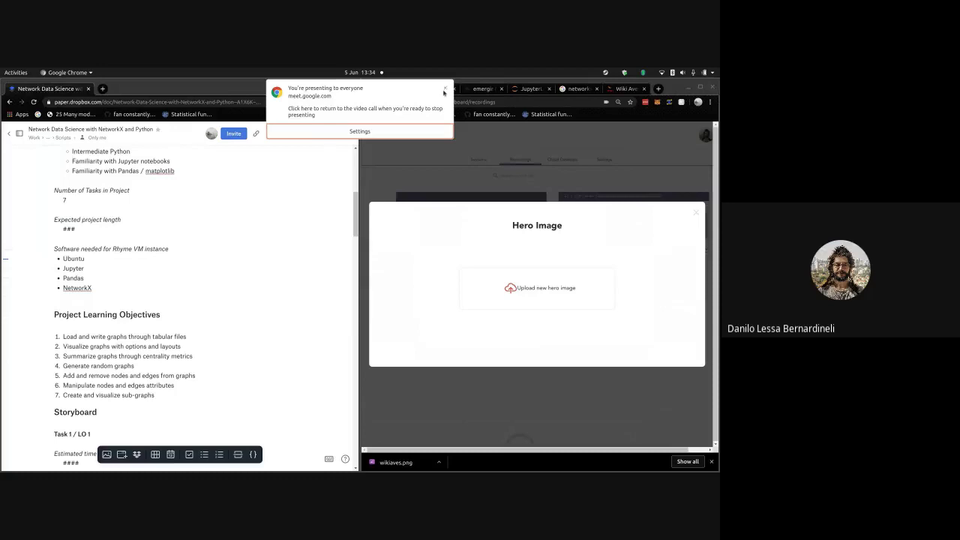
click(445, 90)
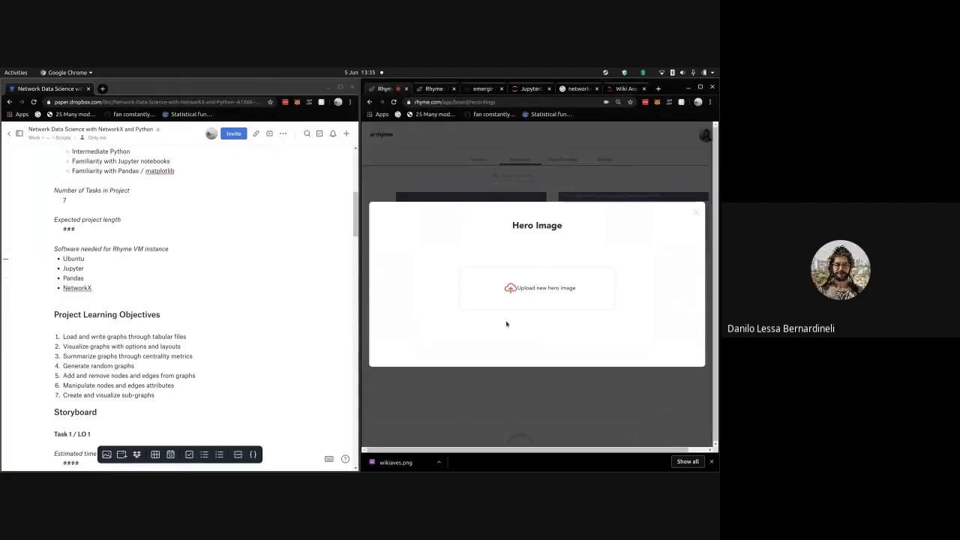
- Upload wikiaves.jpg from Downloads as the new hero image
click(510, 288)
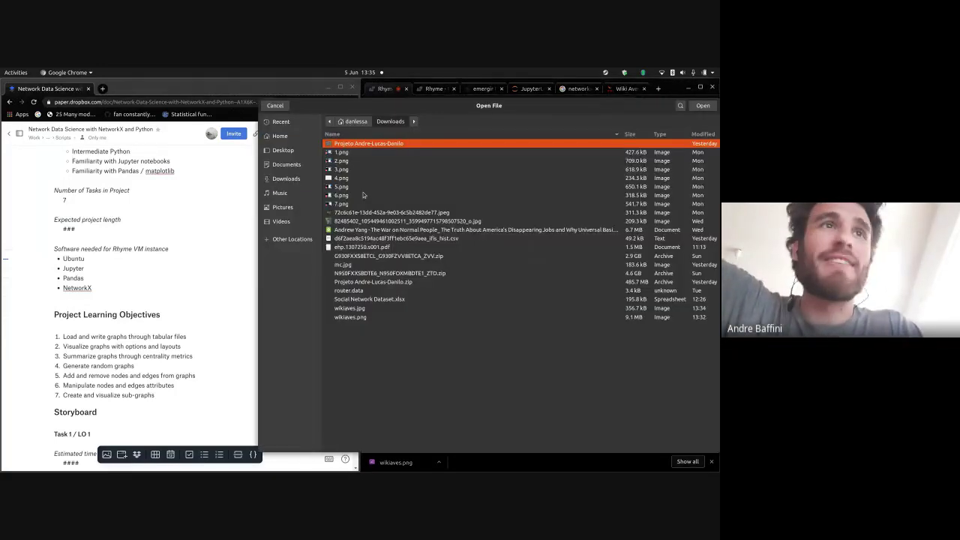
click(370, 307)
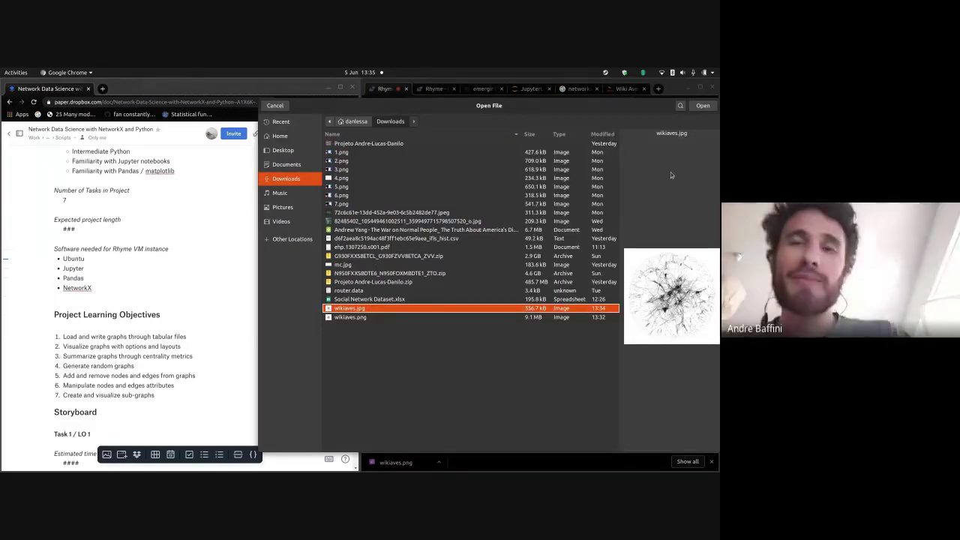
click(702, 106)
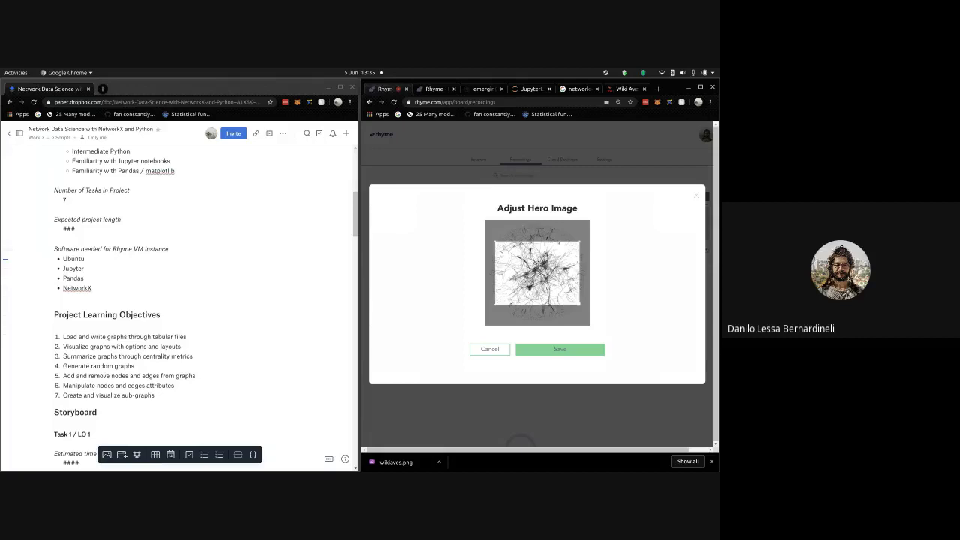
- Move and enlarge the crop frame to centre the network graph, then save the hero image
drag(539, 264, 507, 236)
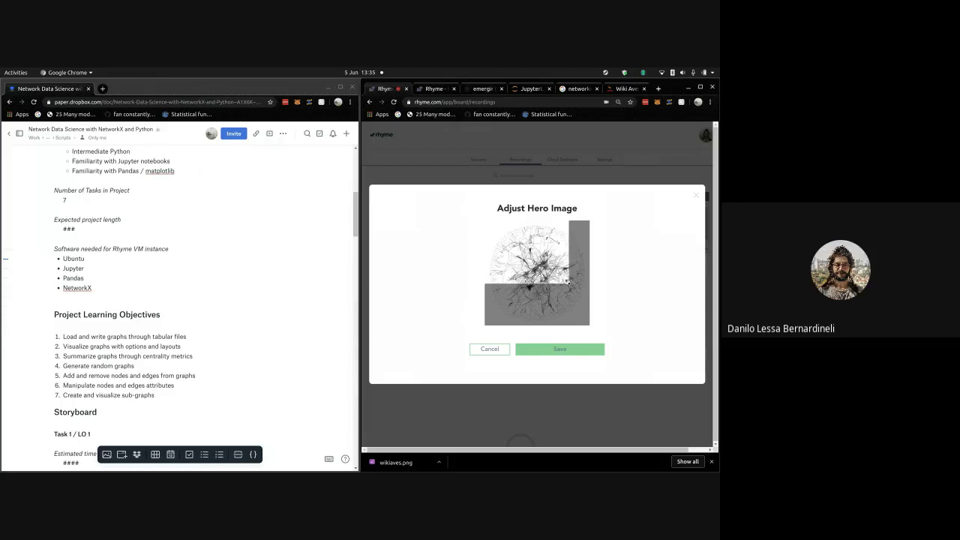
drag(563, 289, 592, 302)
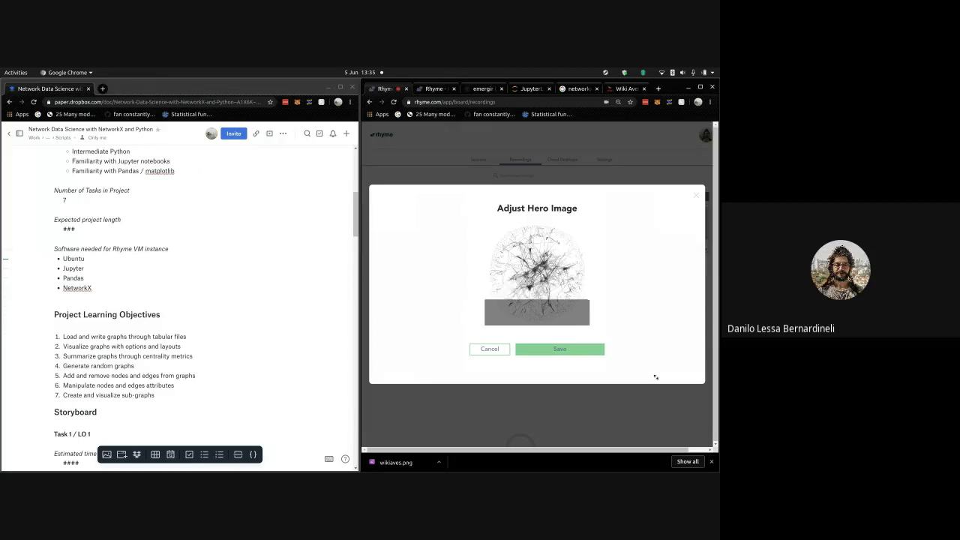
drag(537, 262, 537, 286)
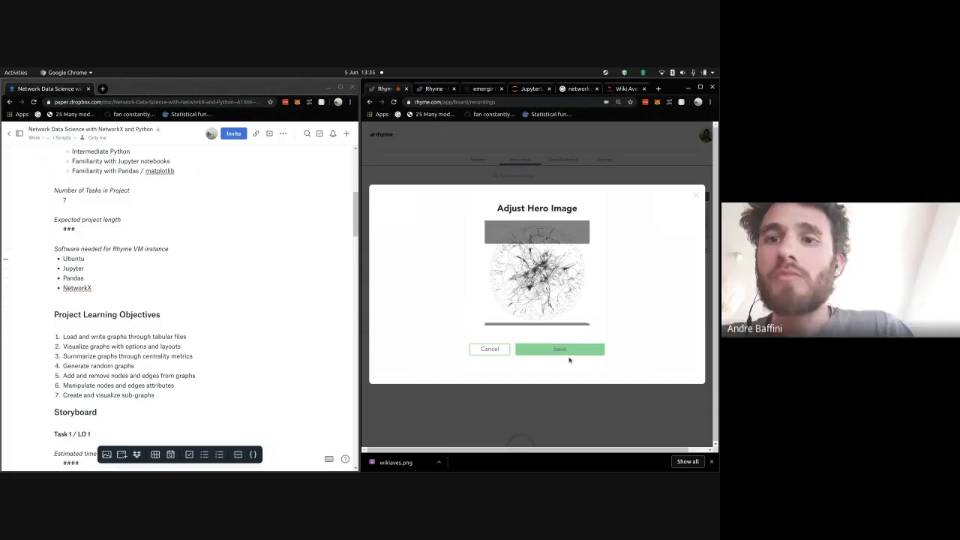
click(568, 350)
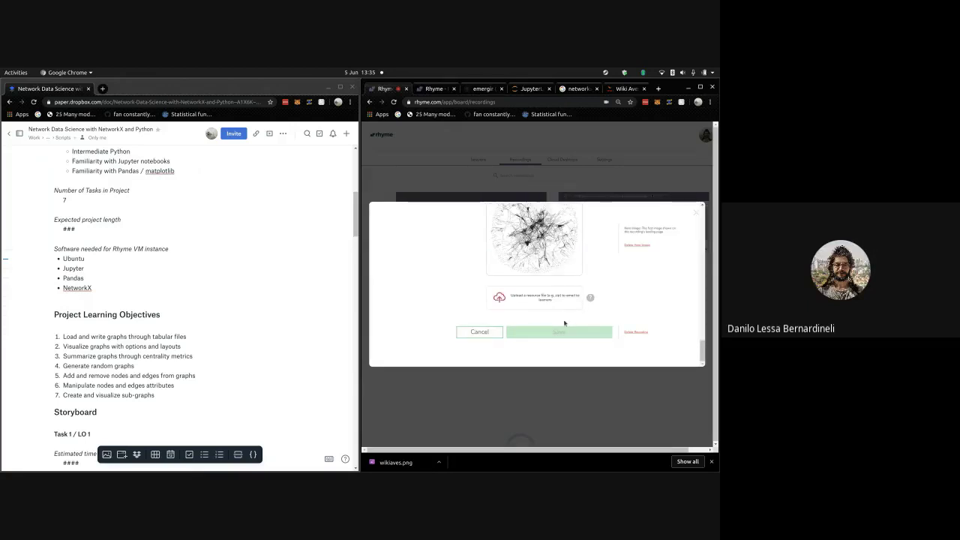
scroll(563, 322, up, 5)
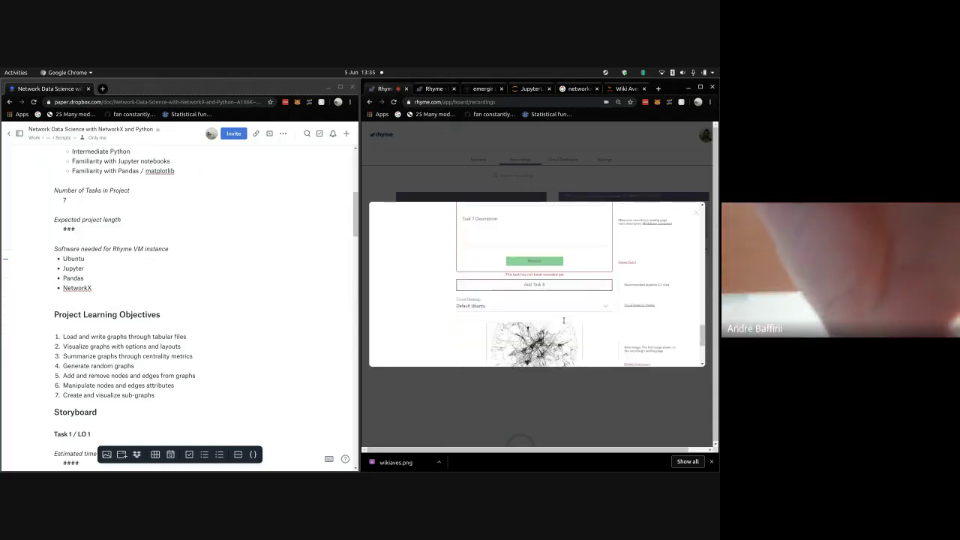
scroll(564, 321, down, 5)
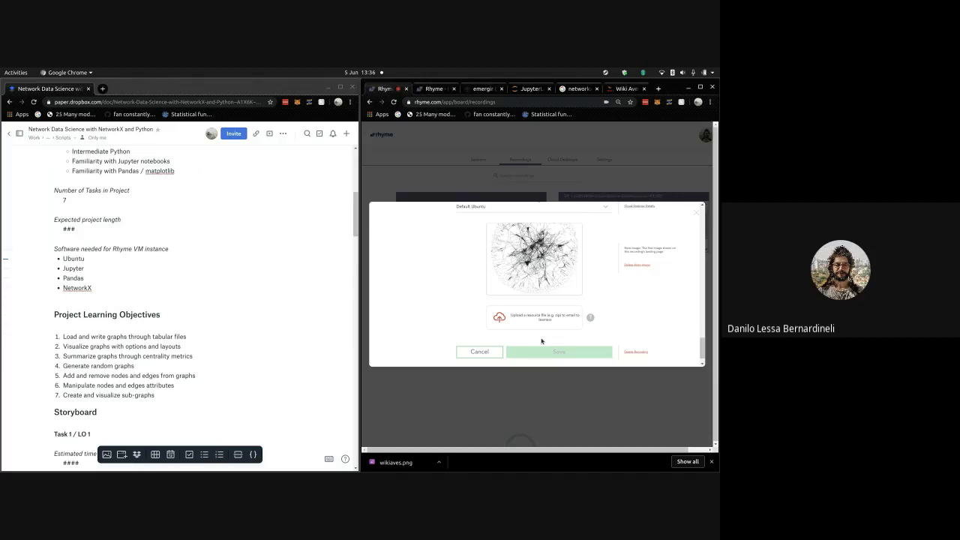
scroll(600, 326, up, 10)
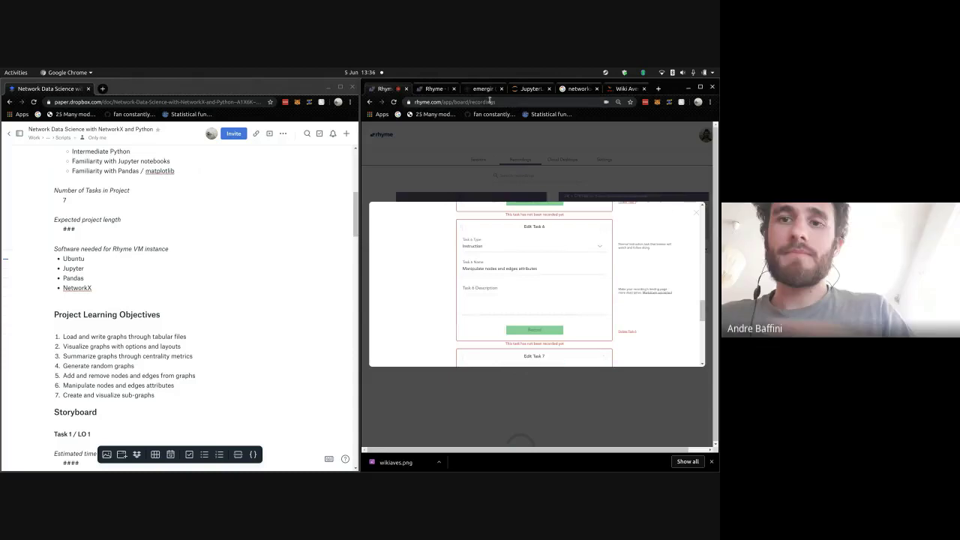
- Reload the Rhyme project's public landing page and check its latest content
click(429, 89)
click(394, 103)
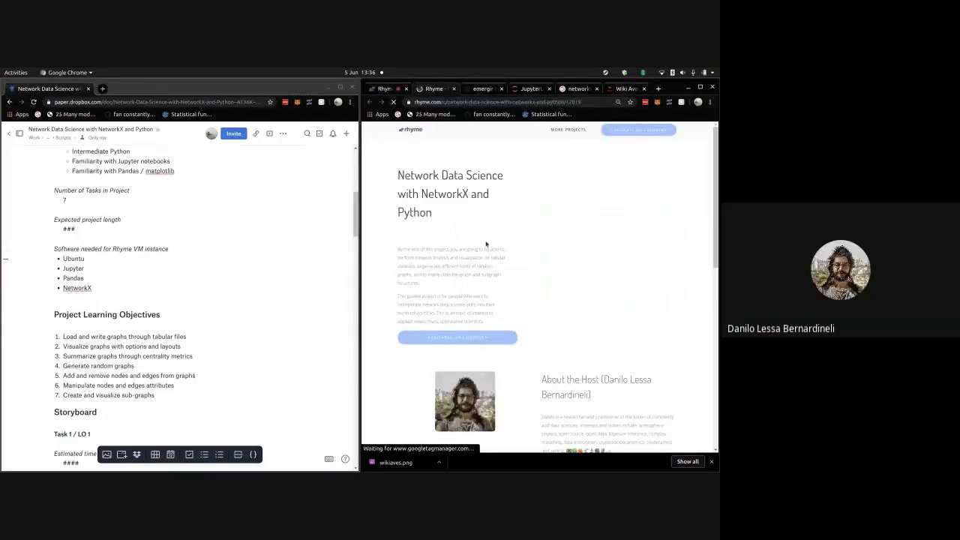
scroll(548, 213, down, 1)
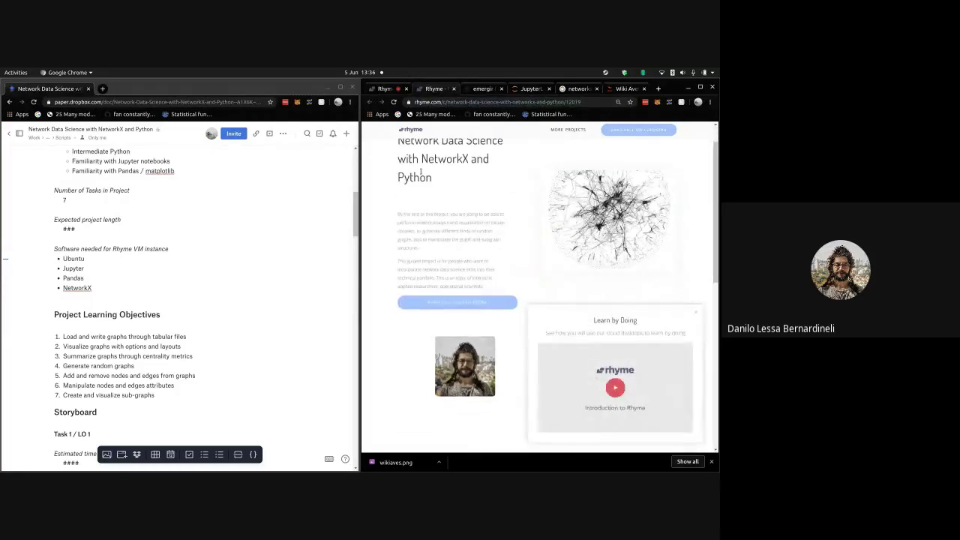
scroll(547, 213, up, 1)
- Cancel the recording editor and reopen the Network Data Science with NetworkX and Python recording's details
click(386, 88)
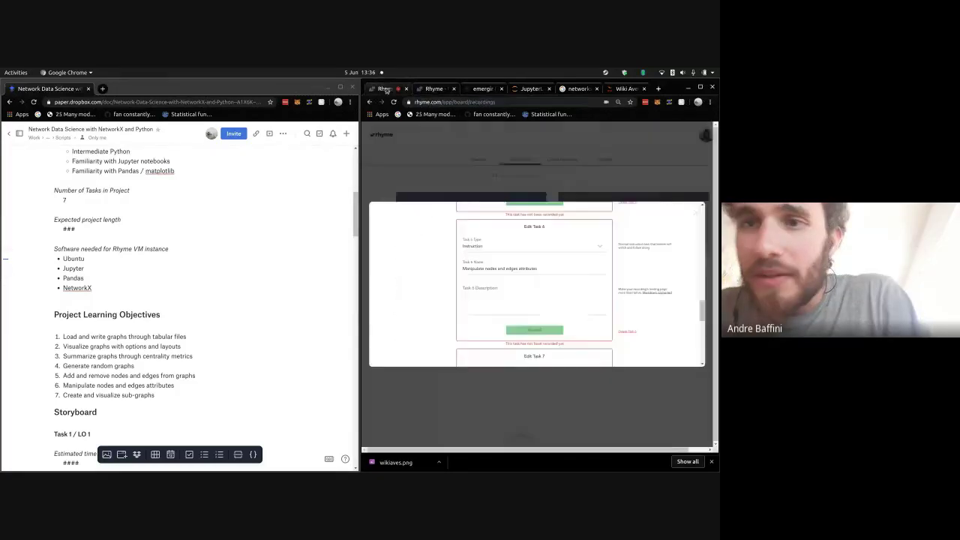
scroll(562, 352, down, 2)
scroll(561, 358, down, 3)
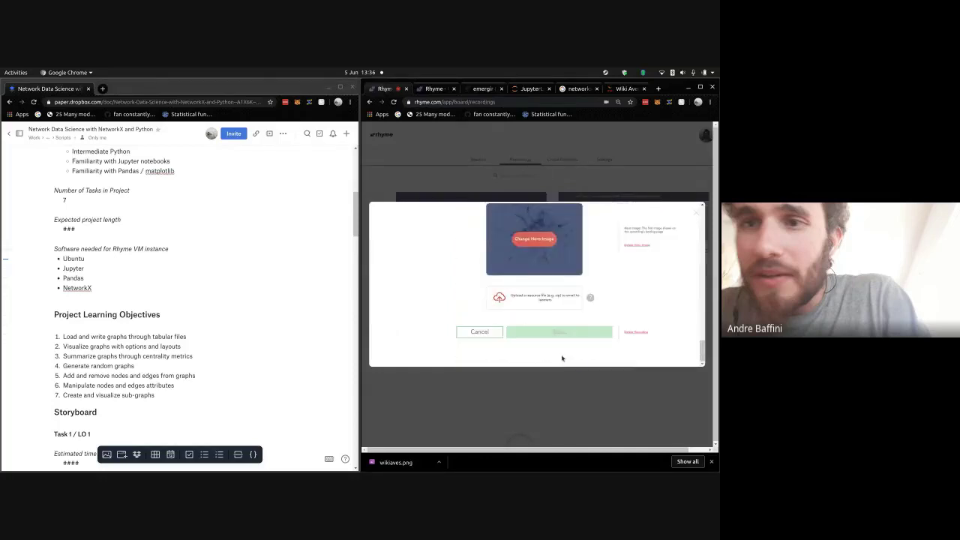
click(487, 331)
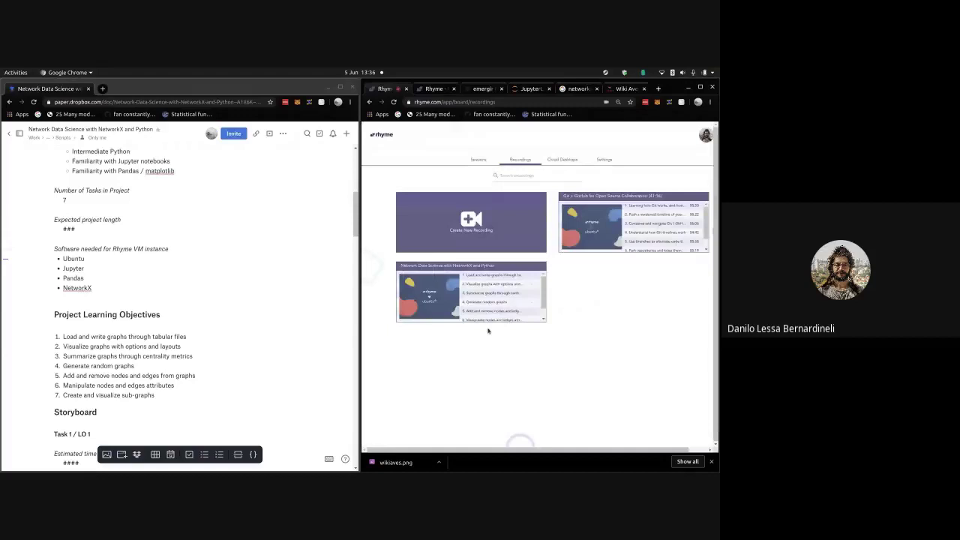
click(485, 266)
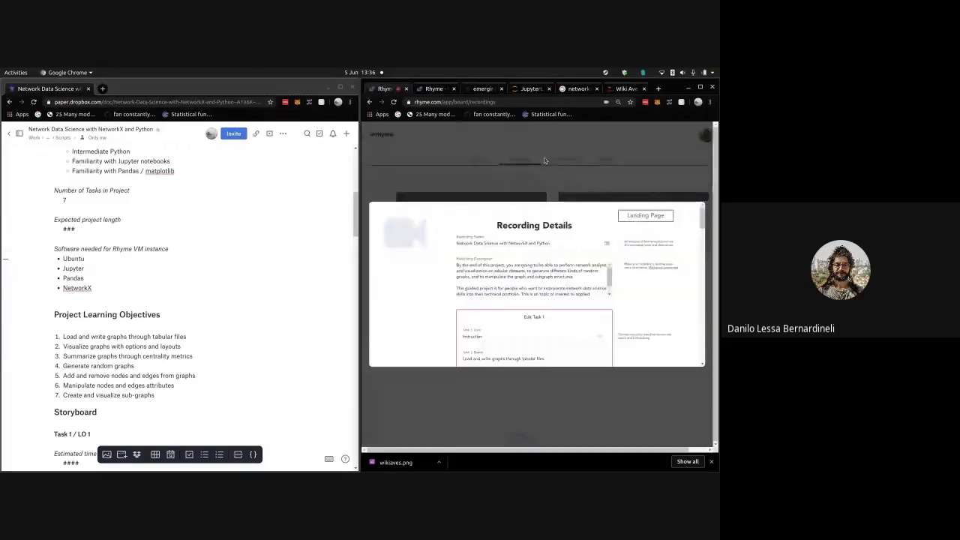
- Name the tasks from the objectives, e.g. 'Load and write graphs through tabular files', 'Generate random graphs', through Task 7
scroll(467, 270, down, 1)
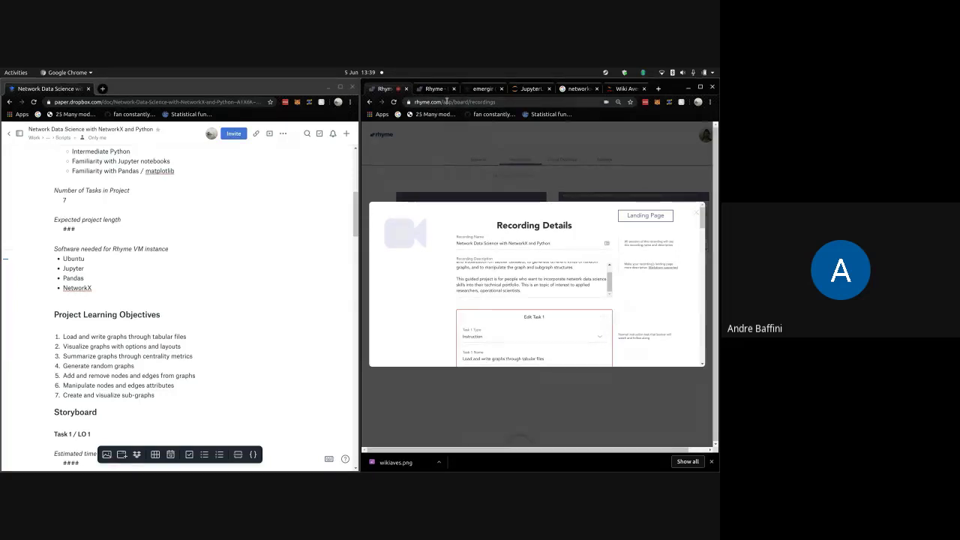
click(187, 337)
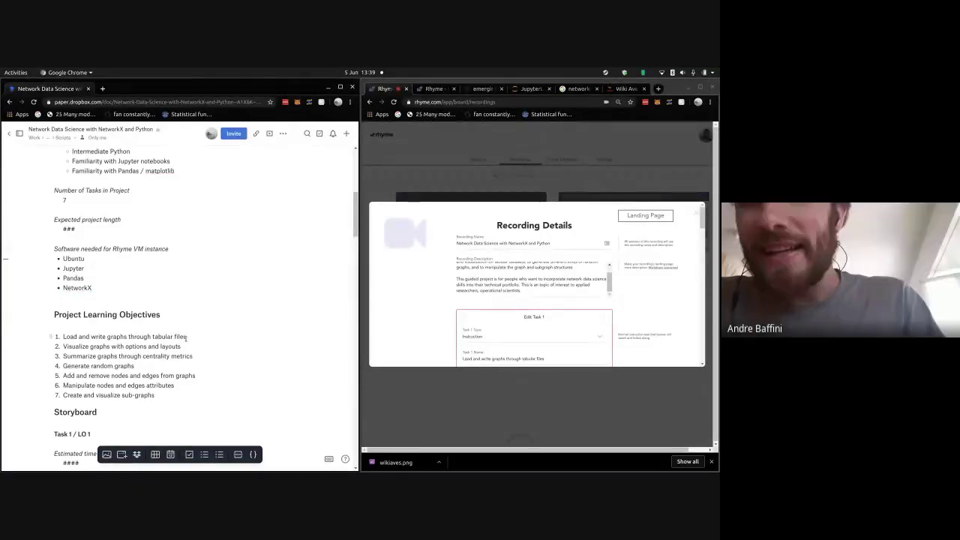
scroll(186, 336, down, 1)
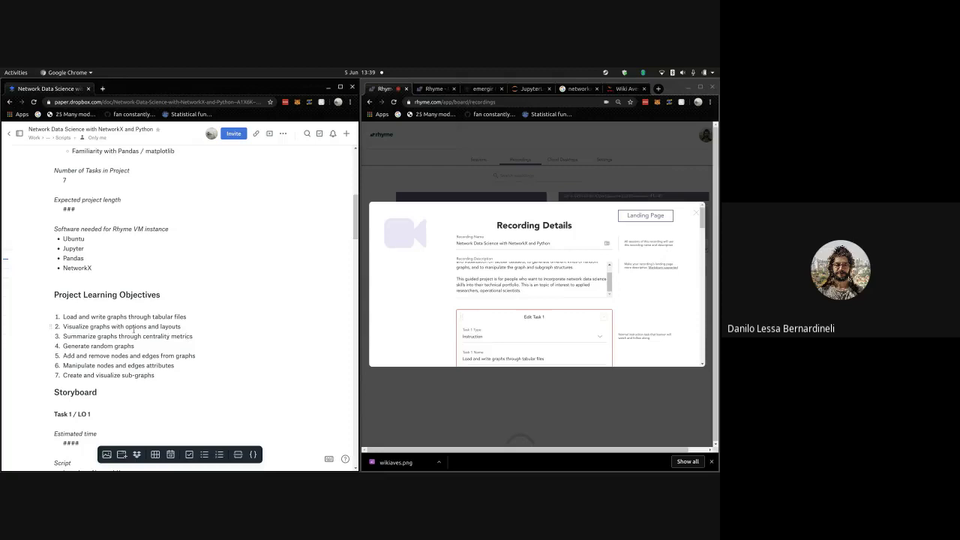
click(194, 347)
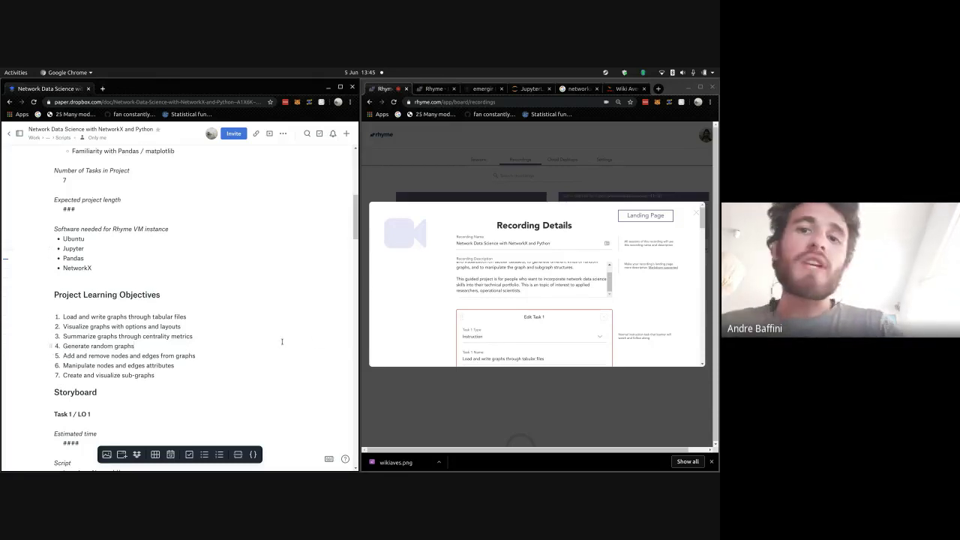
scroll(282, 342, down, 2)
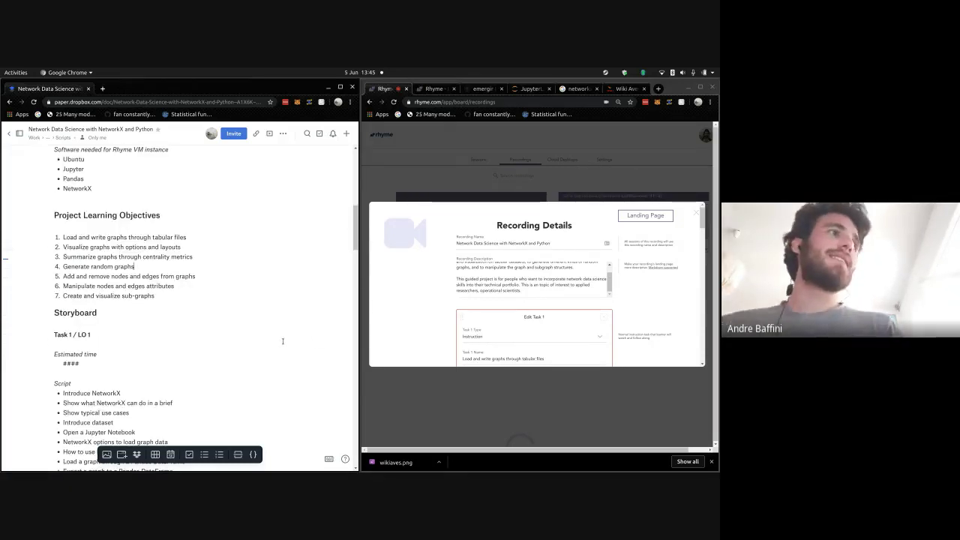
scroll(448, 314, down, 10)
scroll(557, 318, down, 10)
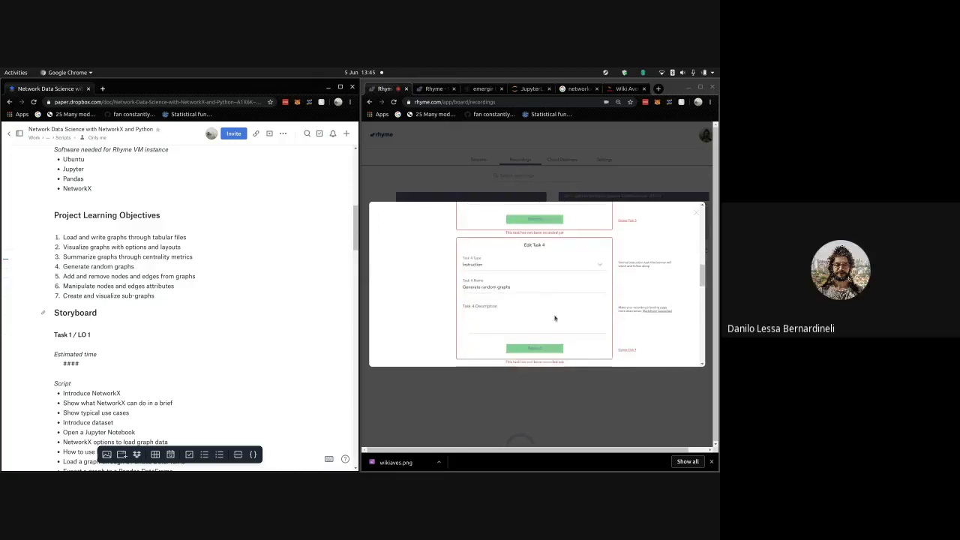
scroll(543, 299, down, 5)
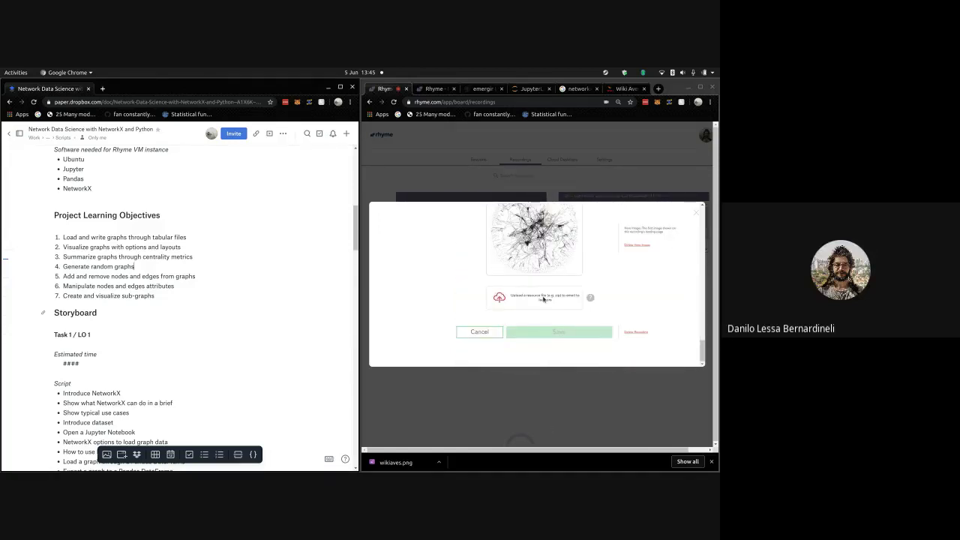
- Cancel the NetworkX recording details, then view and close the Rhyme project landing page
click(487, 335)
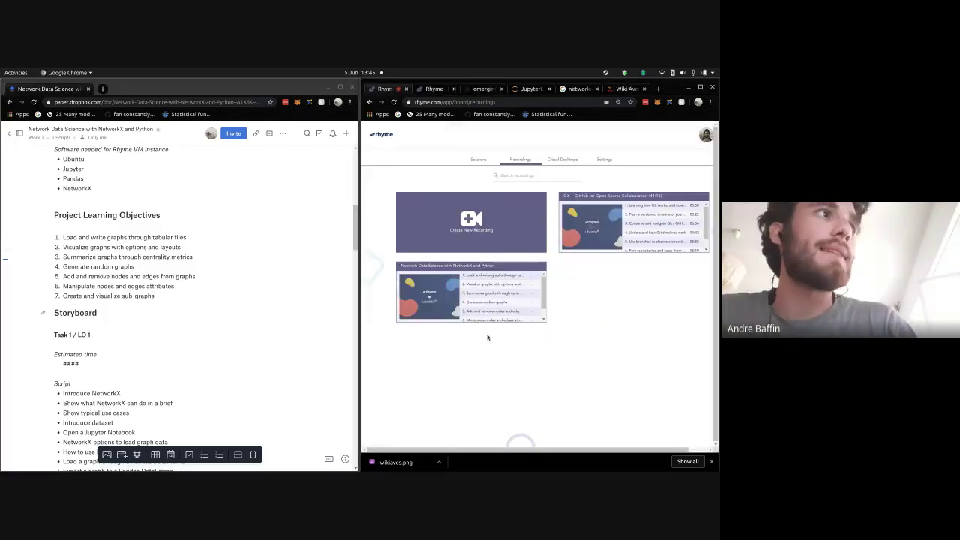
scroll(227, 313, down, 3)
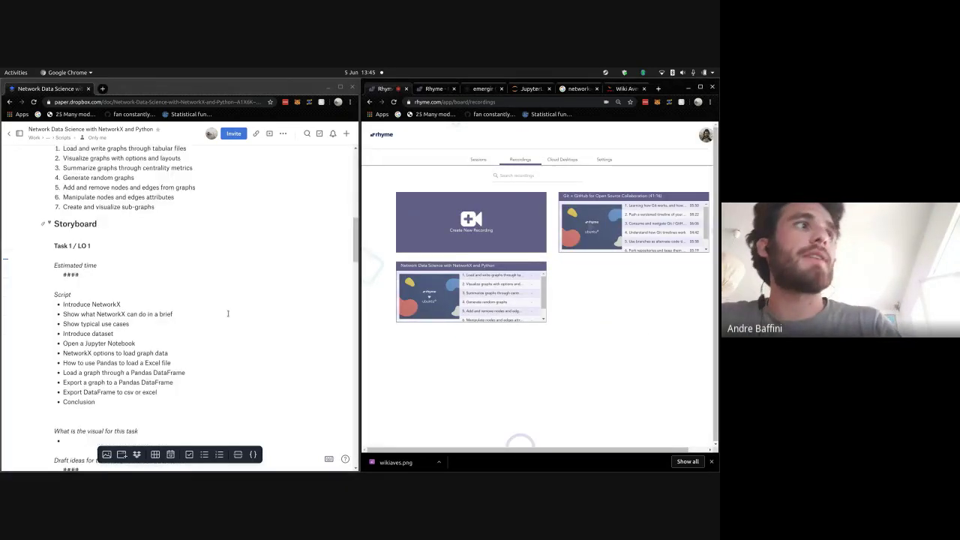
click(457, 94)
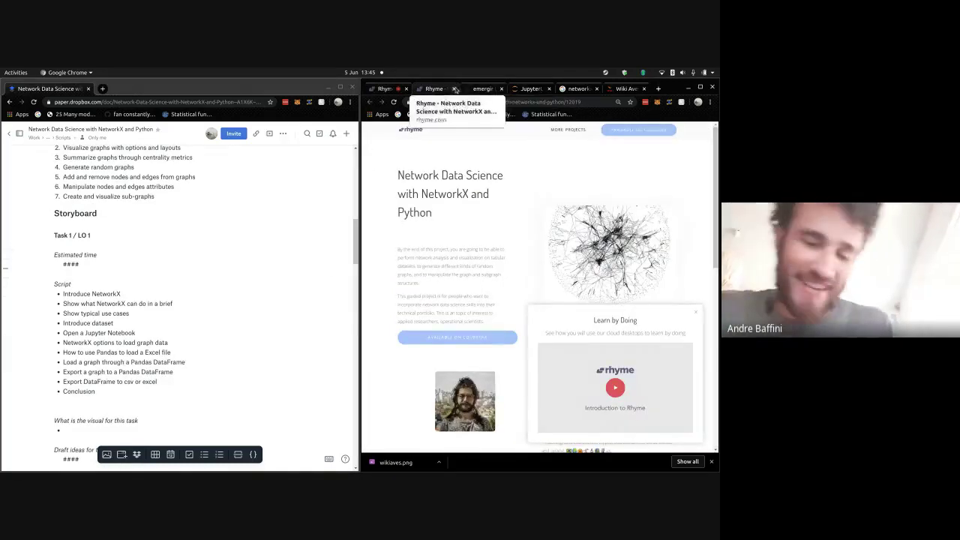
click(454, 89)
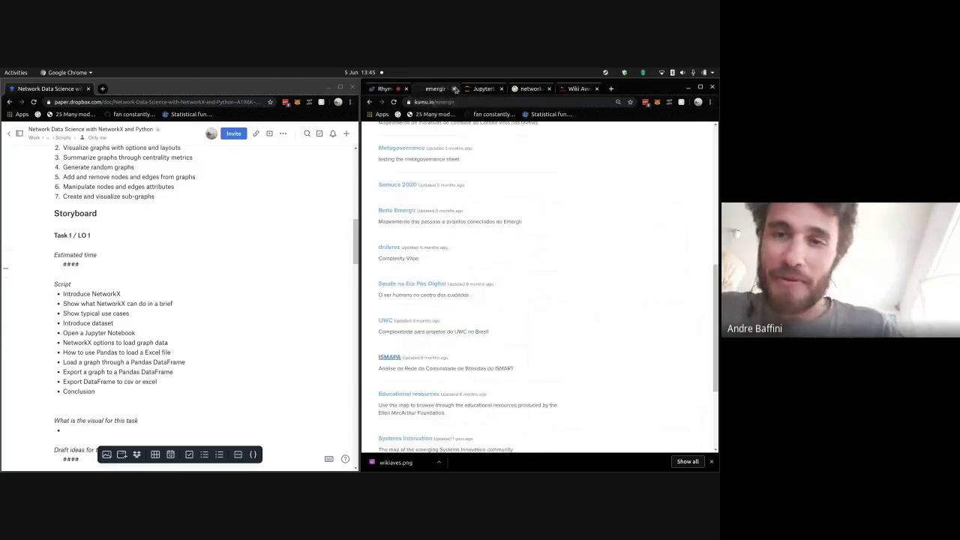
- Close the kumu emergi map tab and review the script below Introduce NetworkX
click(455, 88)
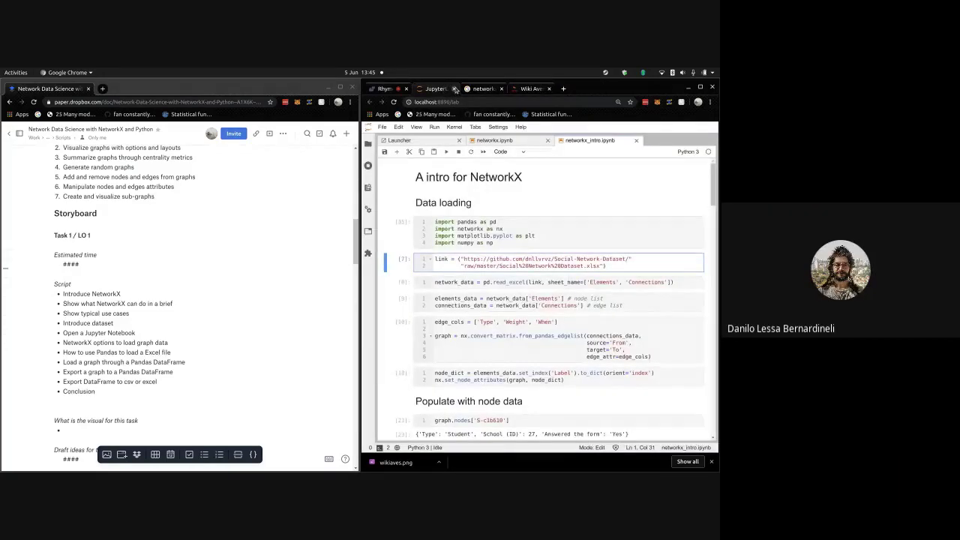
click(156, 297)
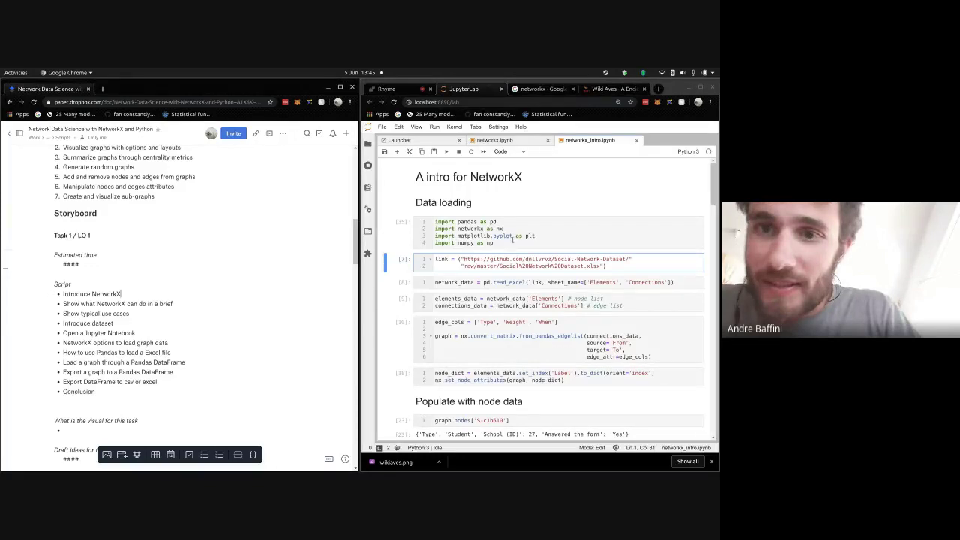
scroll(561, 256, down, 5)
scroll(561, 256, down, 8)
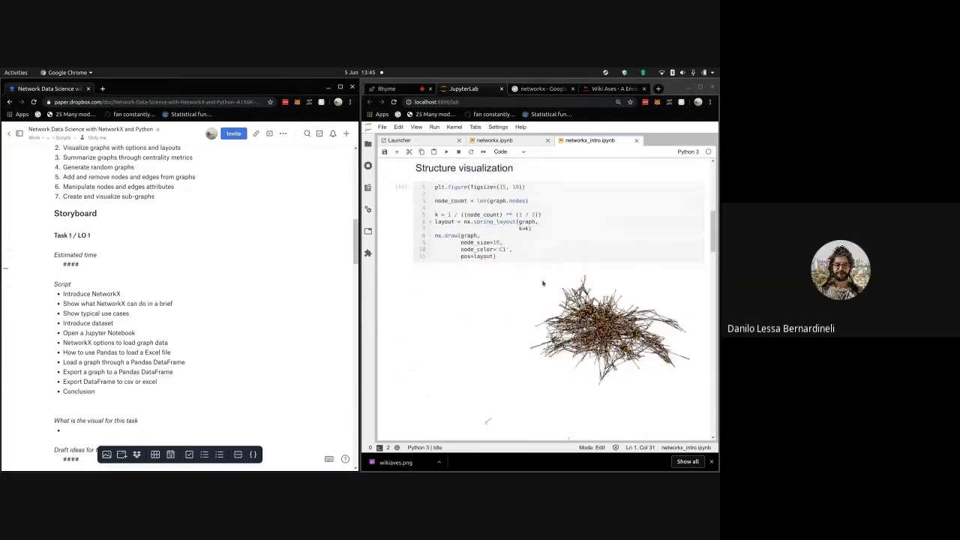
scroll(603, 293, down, 10)
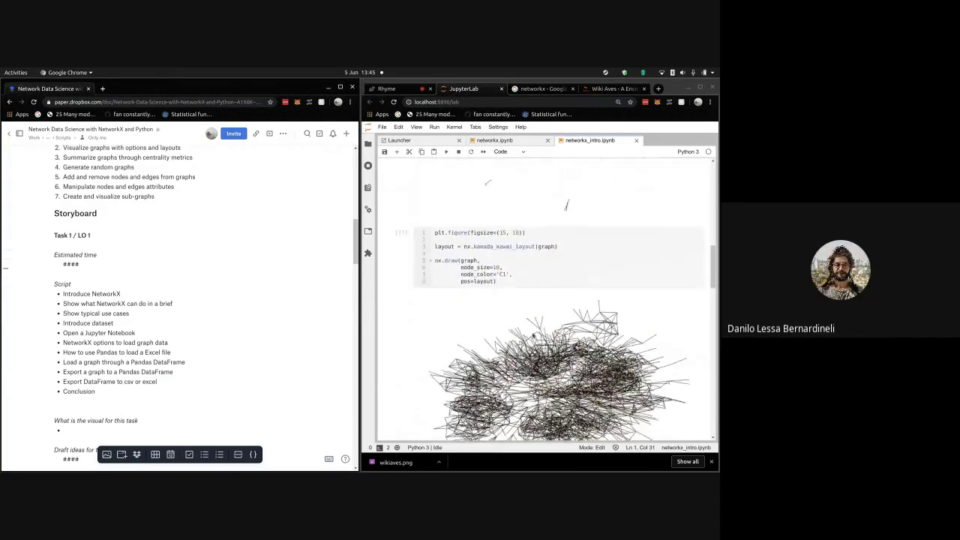
scroll(576, 363, down, 12)
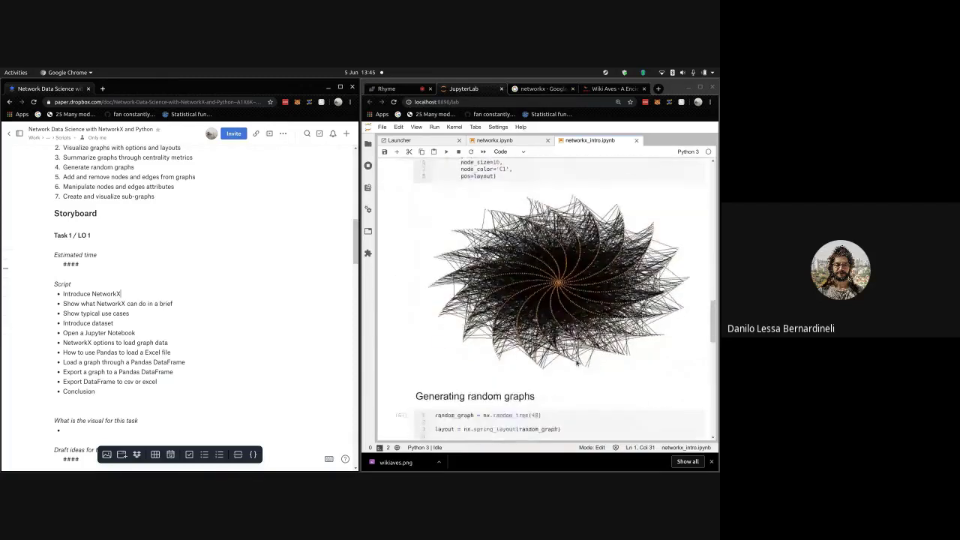
scroll(576, 363, up, 20)
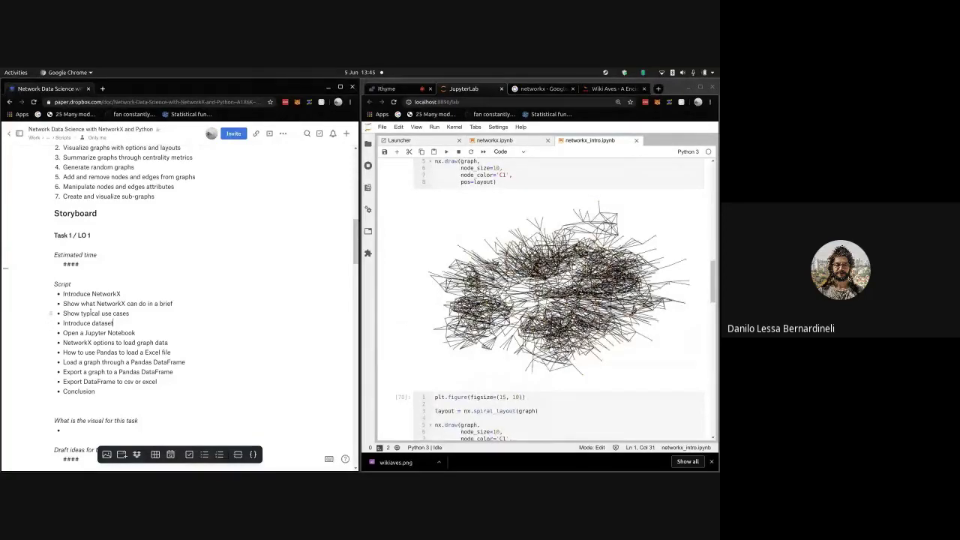
scroll(90, 311, down, 2)
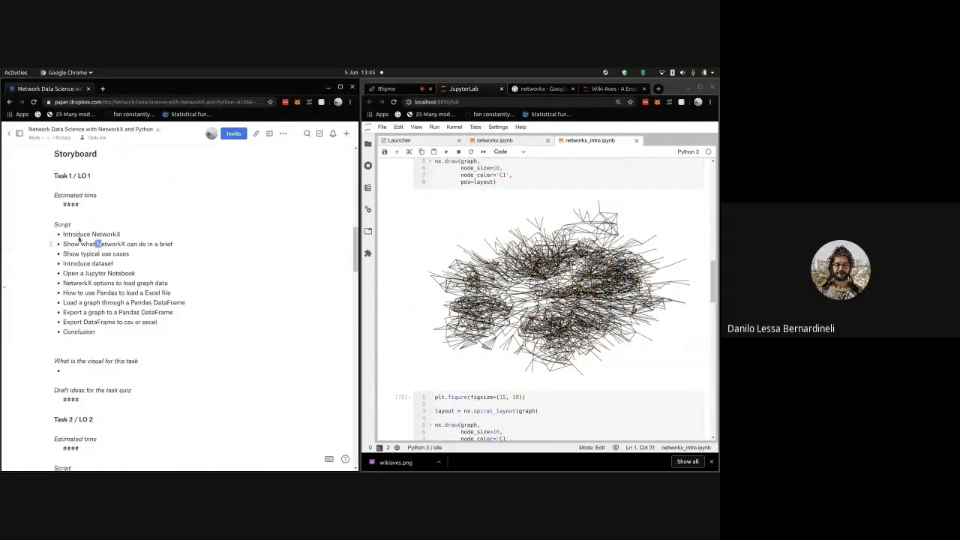
scroll(188, 312, down, 4)
scroll(88, 217, up, 2)
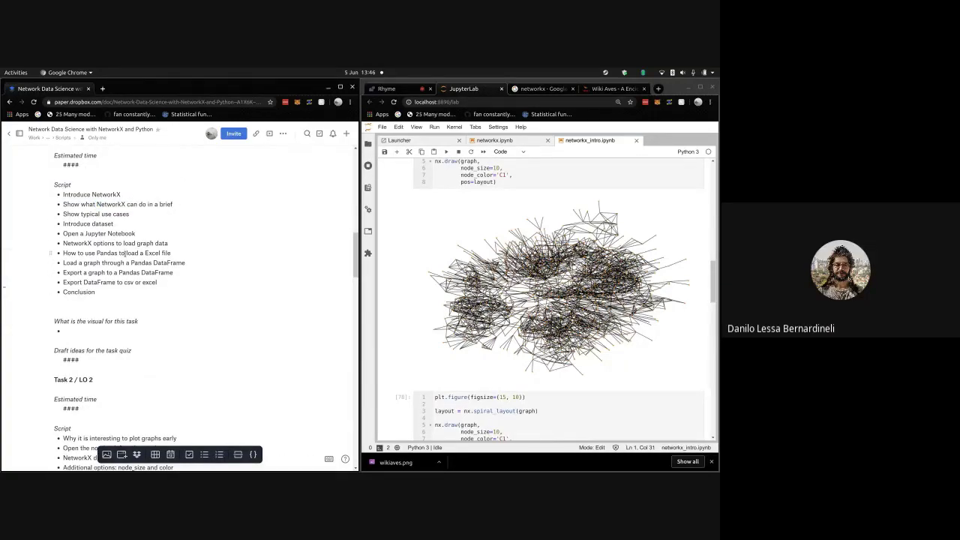
- Close the 'networkx - Google' and 'Wiki Aves' tabs, then scroll back to the script's top
click(572, 88)
click(572, 89)
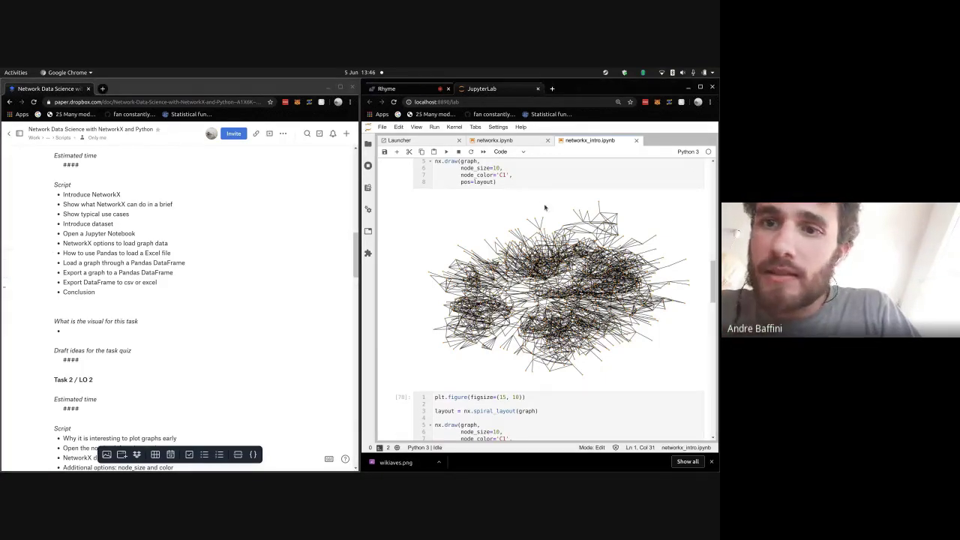
scroll(544, 208, up, 1)
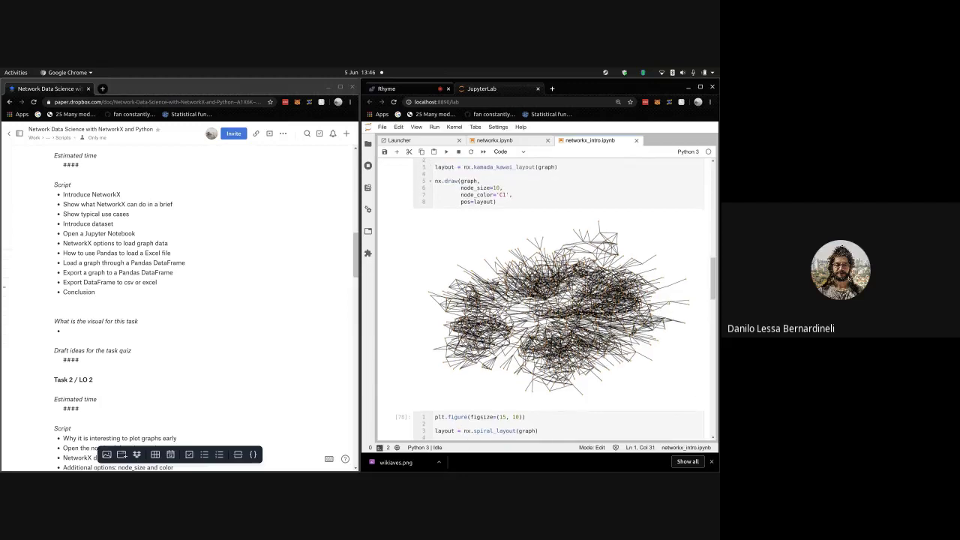
click(213, 238)
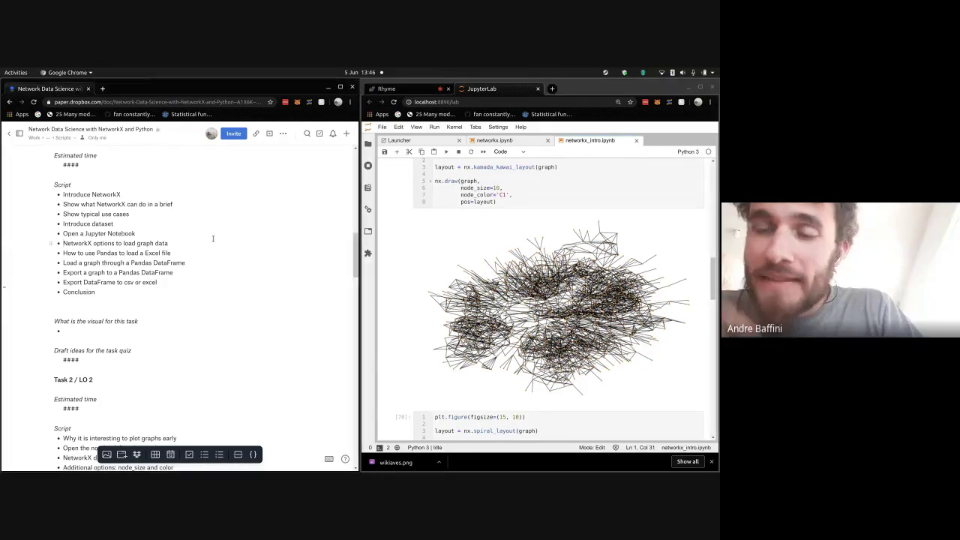
scroll(213, 238, up, 1)
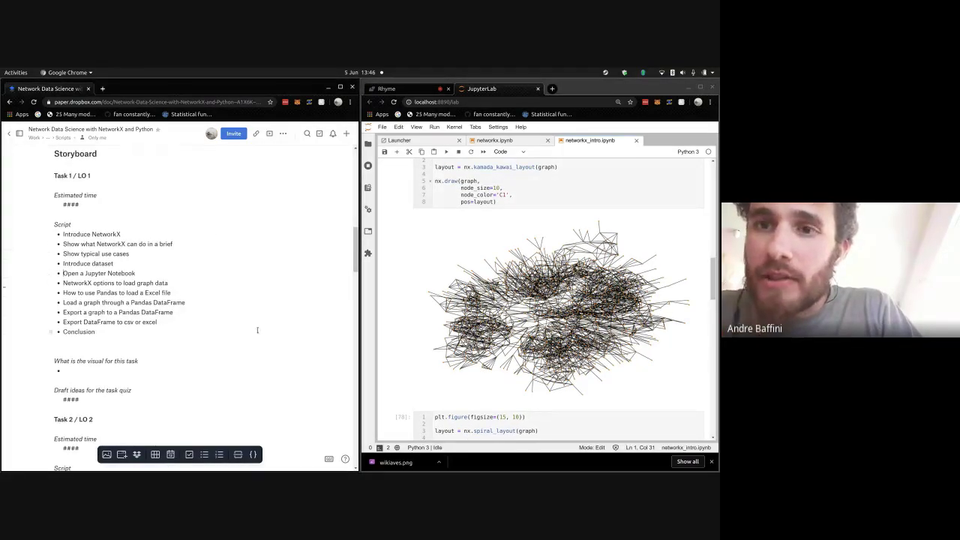
scroll(544, 300, up, 1)
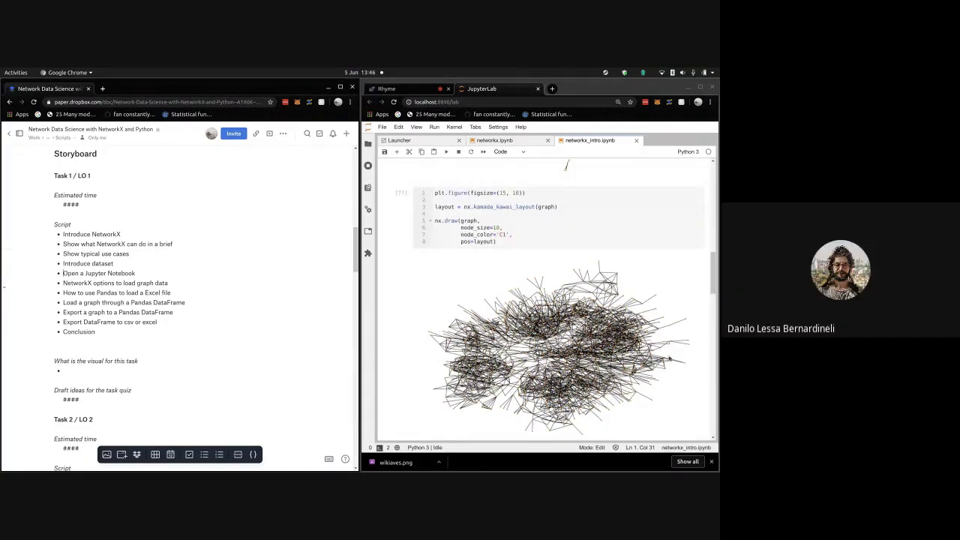
scroll(561, 290, up, 1)
scroll(561, 289, up, 5)
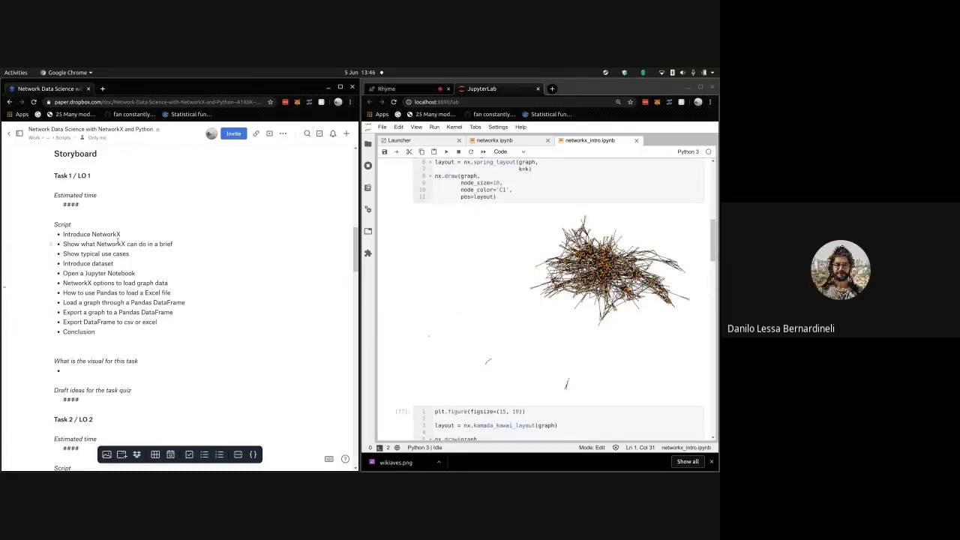
- Add 'Visualize subgraphs' and 'Conclusions' bullets to Task 7 and enter 'Jupyter notebook' as its visual
drag(111, 235, 115, 330)
scroll(115, 322, down, 4)
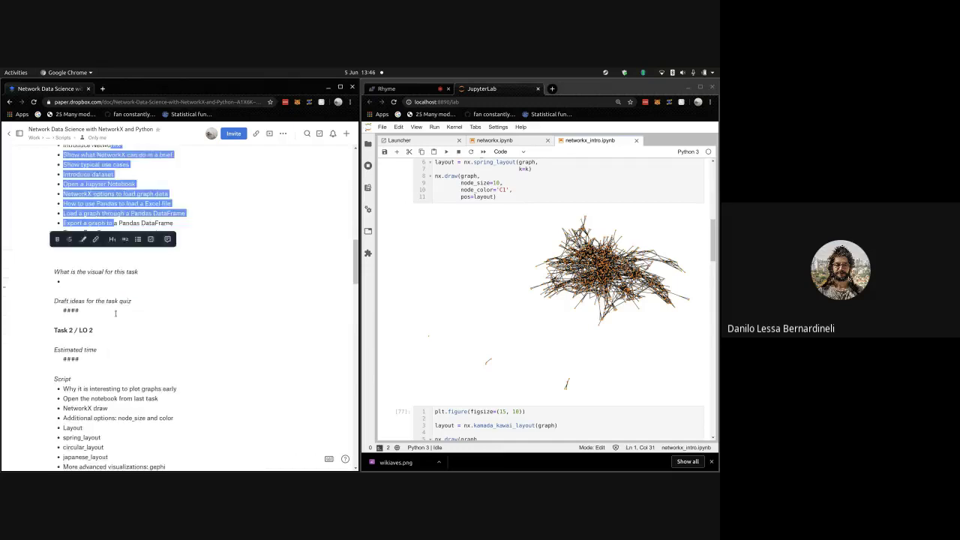
scroll(114, 293, down, 10)
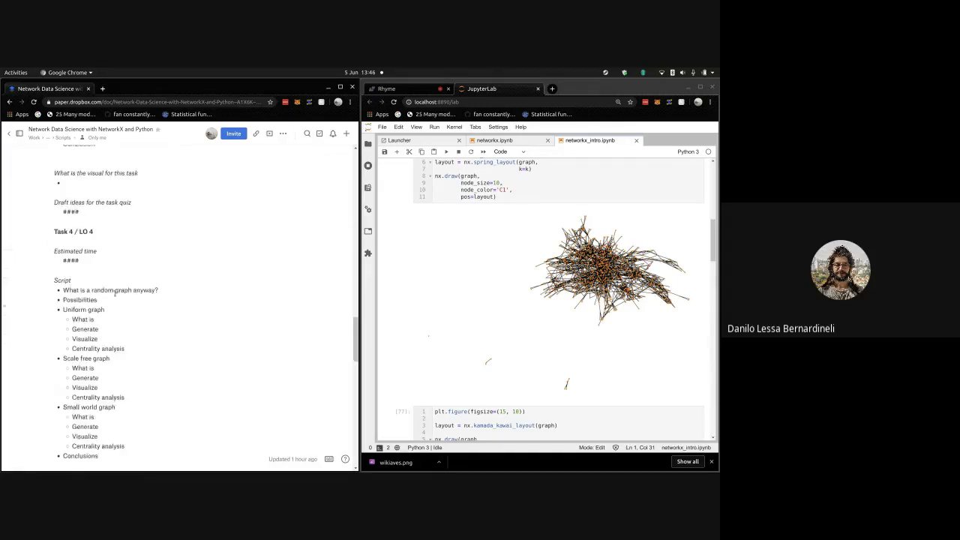
scroll(115, 293, down, 8)
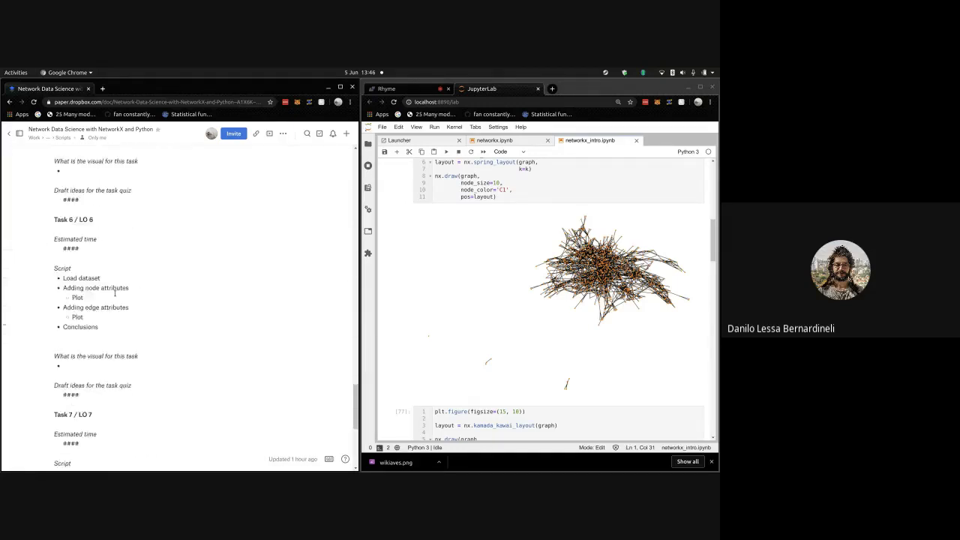
click(110, 335)
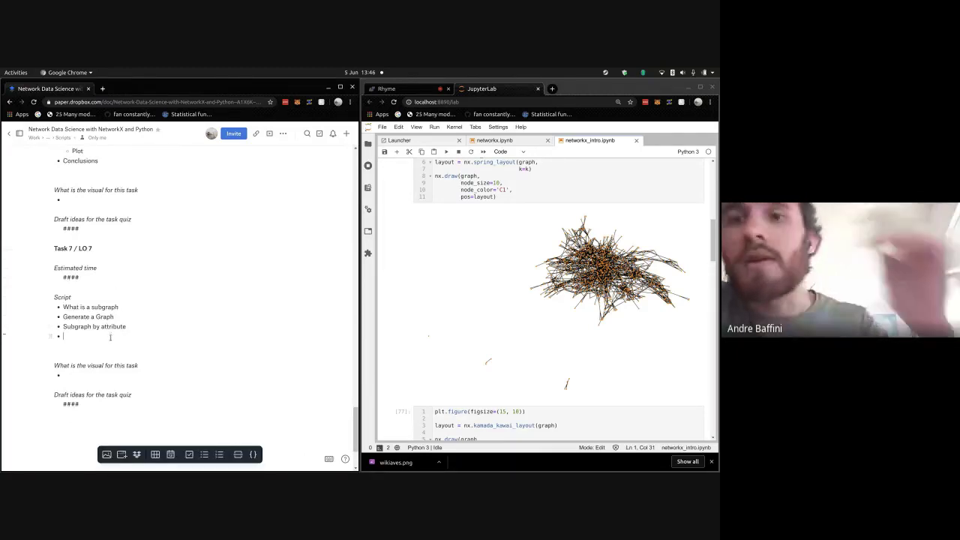
text(Visu)
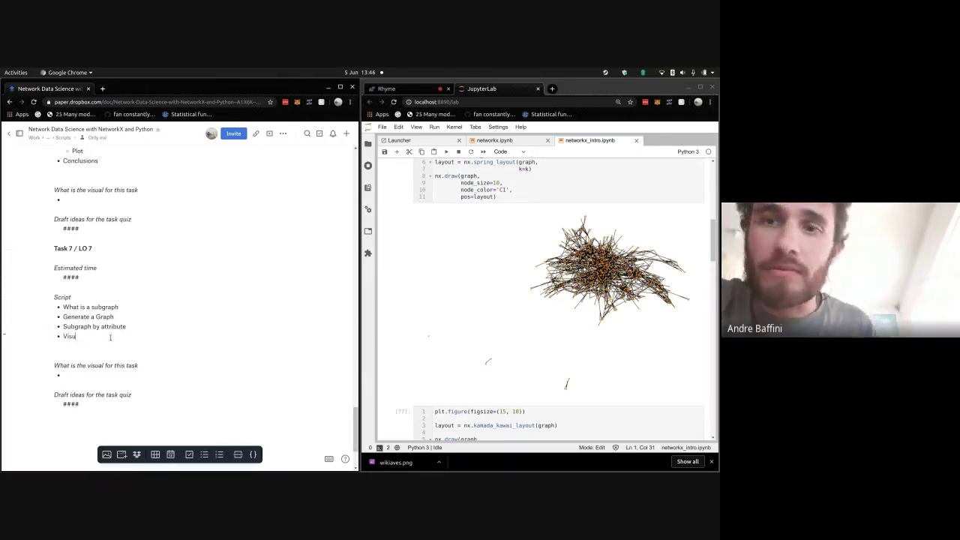
text(alize subgraphs)
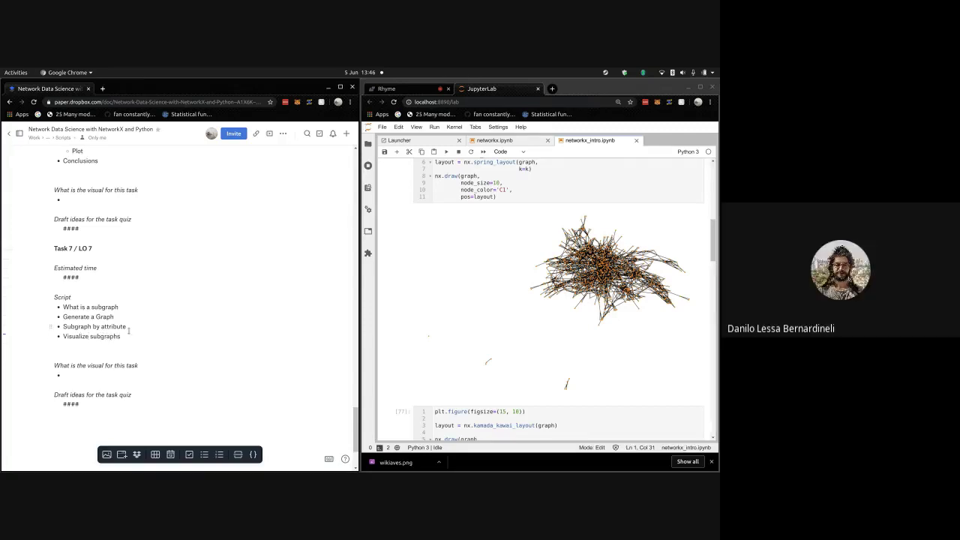
key(Return)
text(Conclusions)
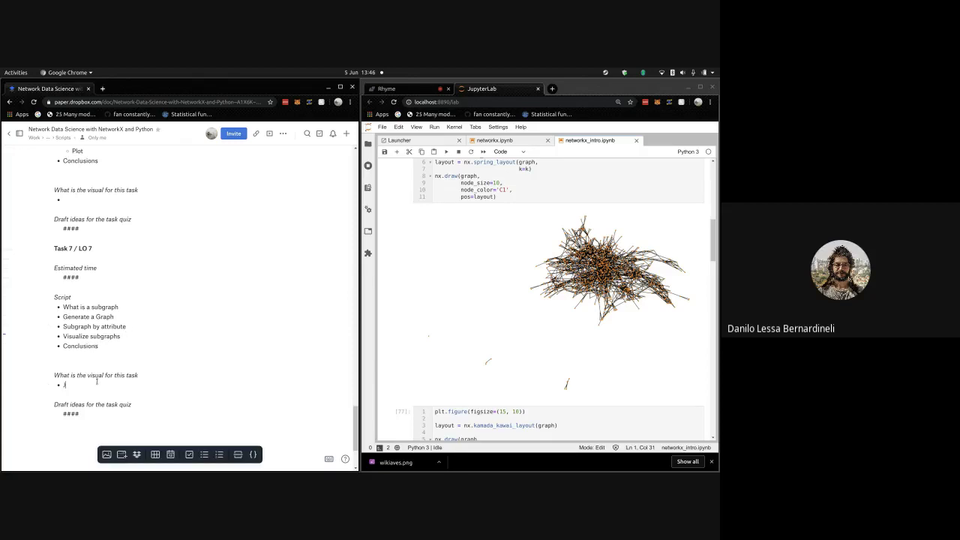
text(upyter notebook)
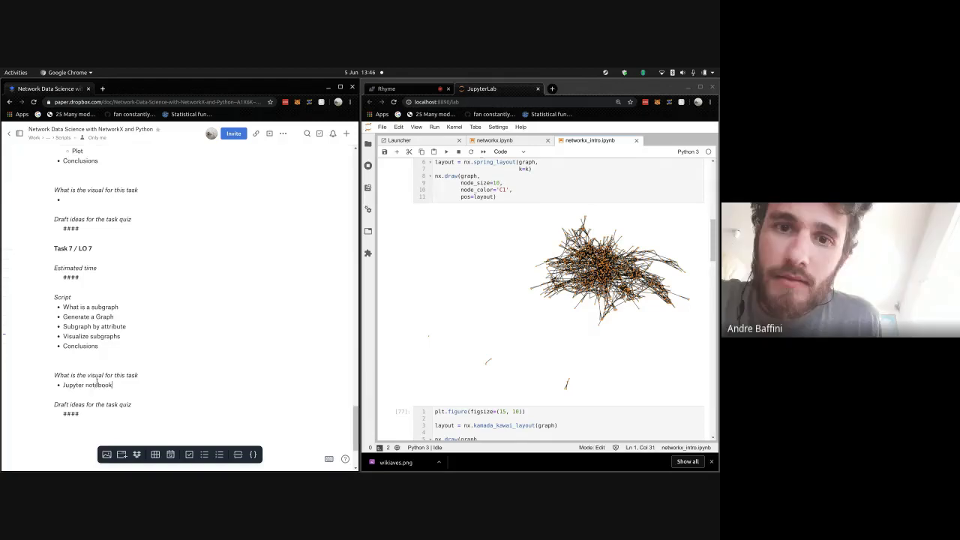
key(shift+Home)
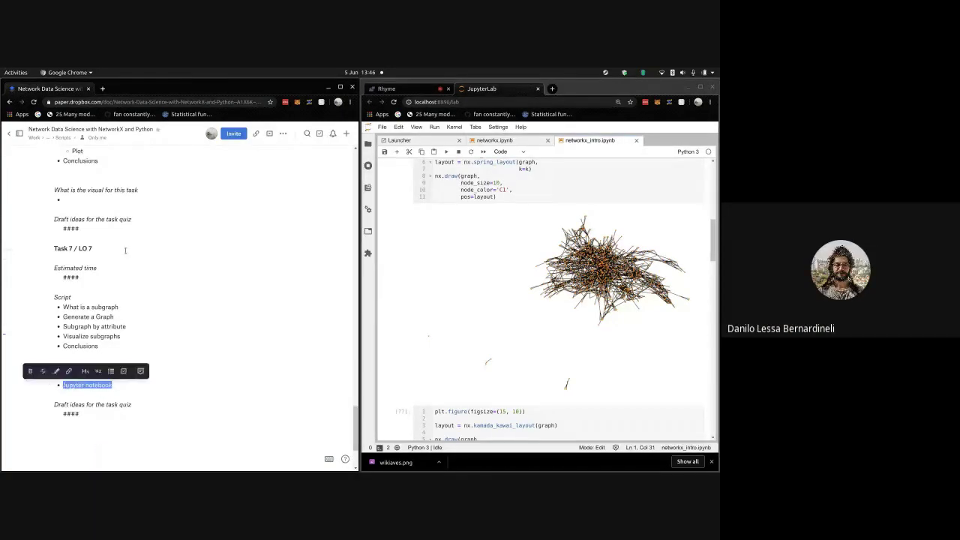
- Copy 'Jupyter notebook' and paste it as the visual for Tasks 6, 5 and 4
key(ctrl+c)
click(132, 200)
key(ctrl+v)
scroll(120, 225, up, 3)
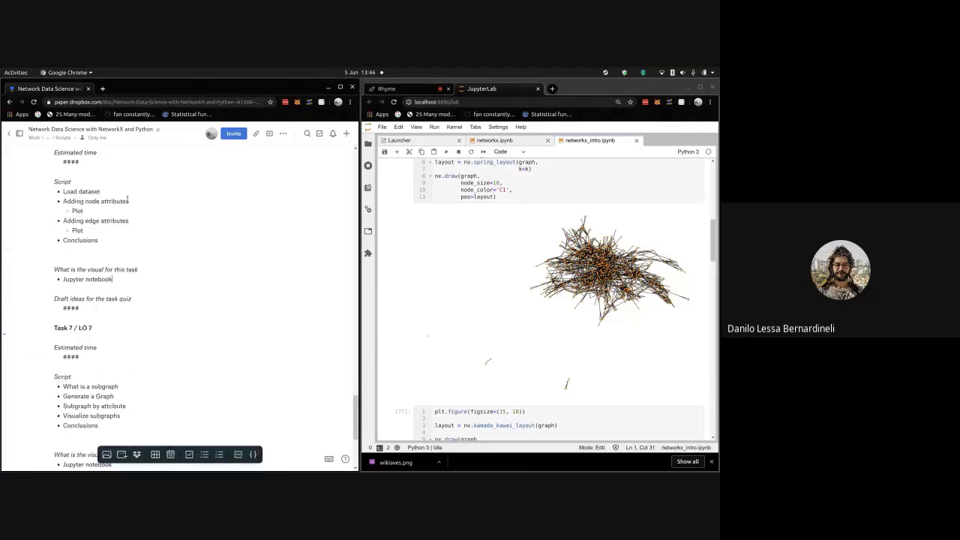
scroll(111, 188, up, 1)
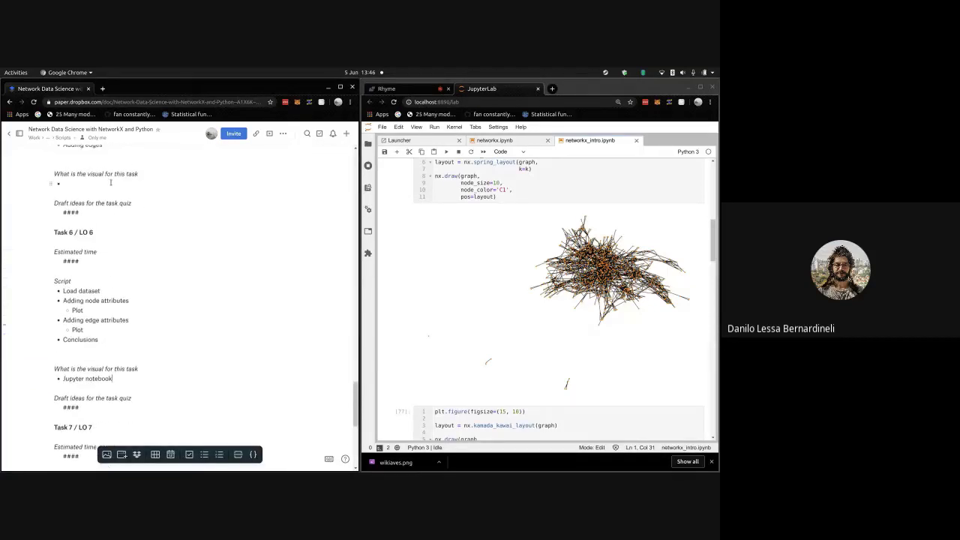
key(ctrl+v)
scroll(102, 195, up, 5)
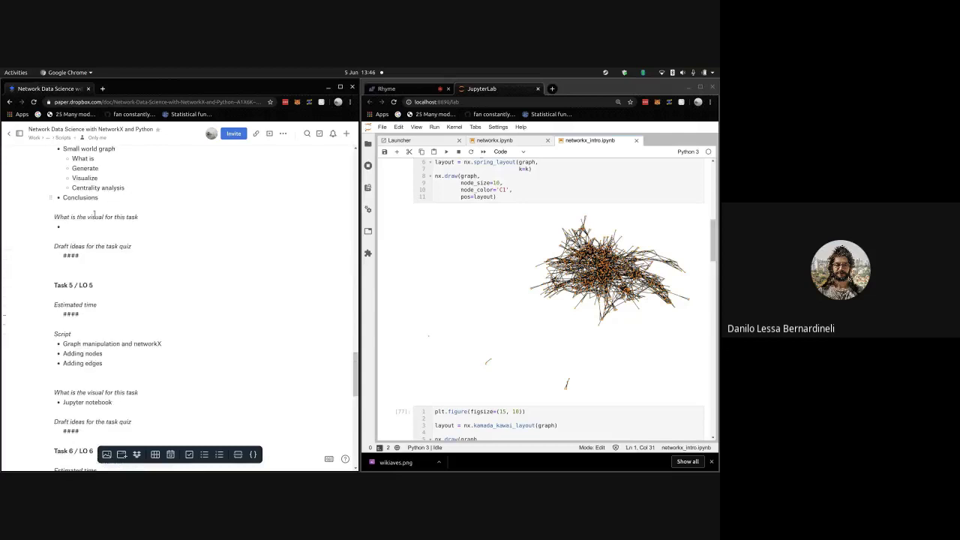
key(ctrl+v)
- Paste 'Jupyter notebook' as the visual for Tasks 3, 2 and 1
scroll(87, 180, up, 5)
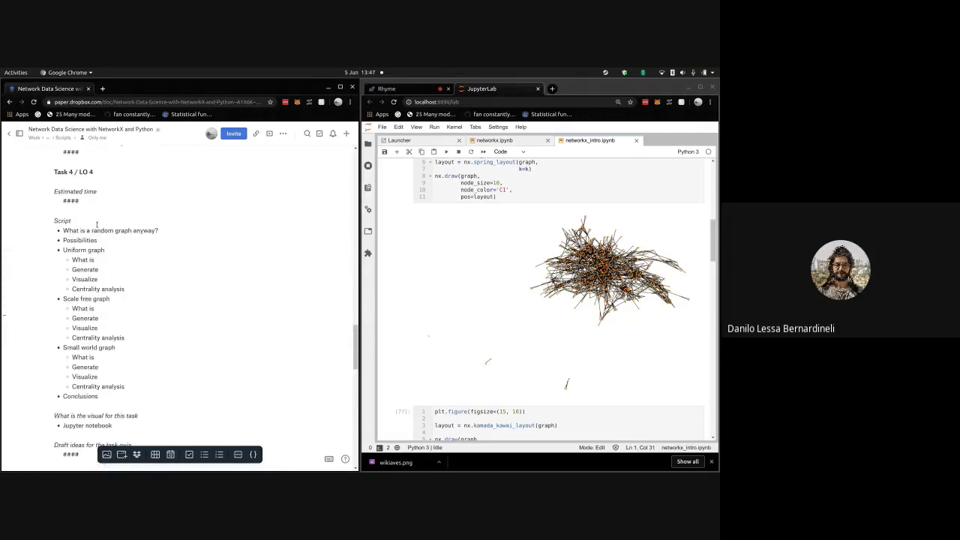
scroll(88, 180, up, 1)
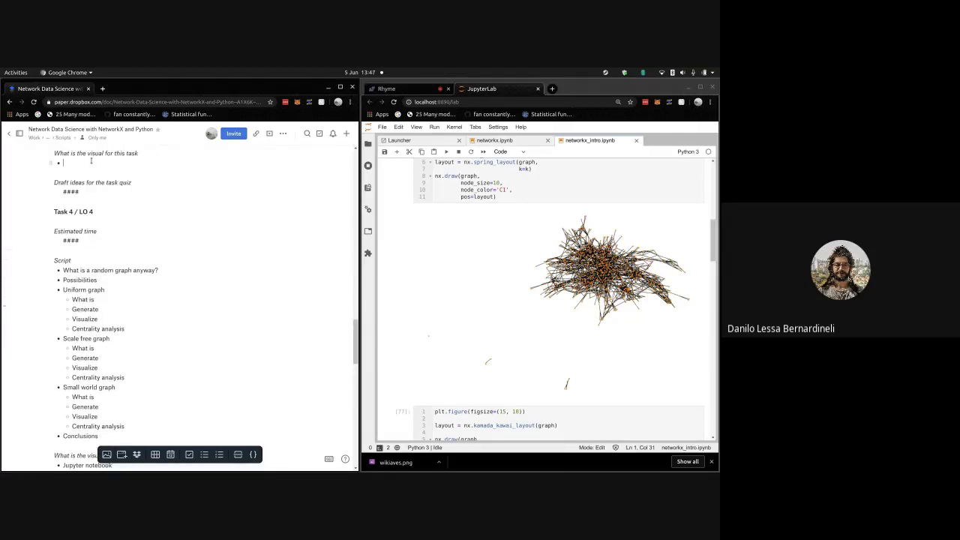
key(ctrl+v)
scroll(95, 272, up, 7)
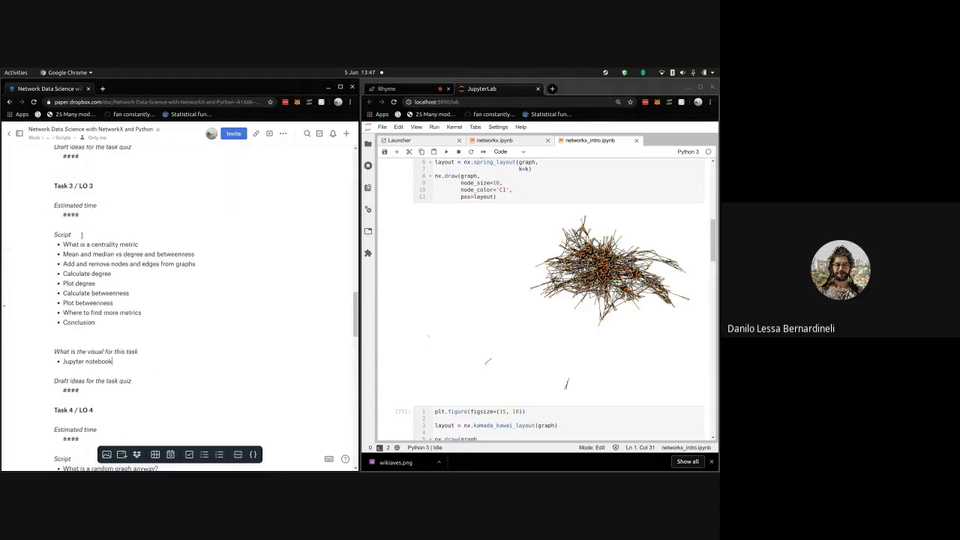
scroll(96, 275, up, 2)
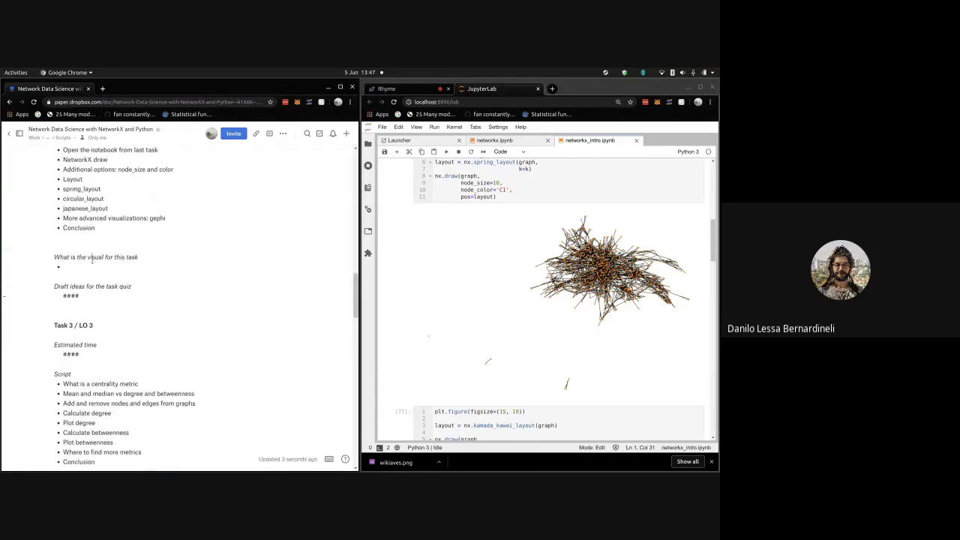
click(88, 266)
key(ctrl+v)
scroll(95, 263, up, 6)
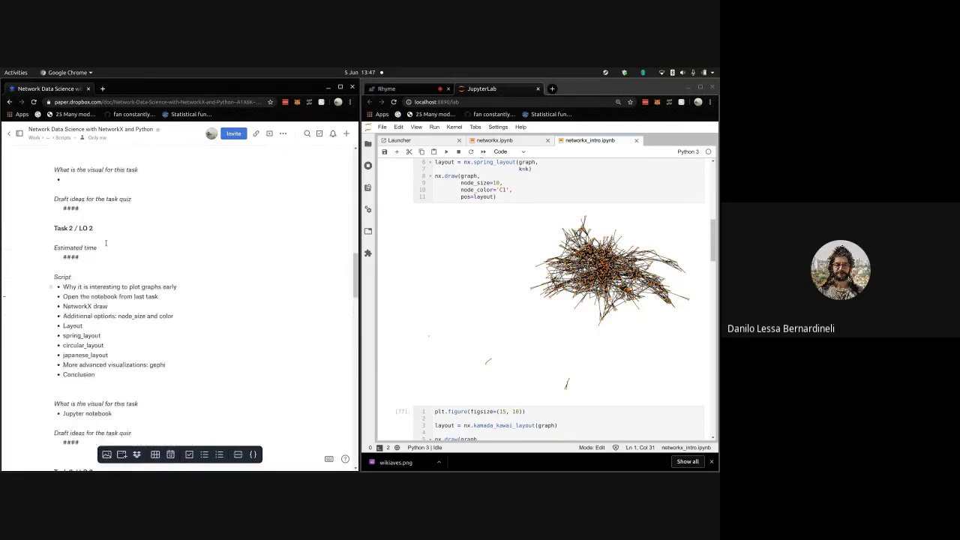
click(110, 253)
key(ctrl+v)
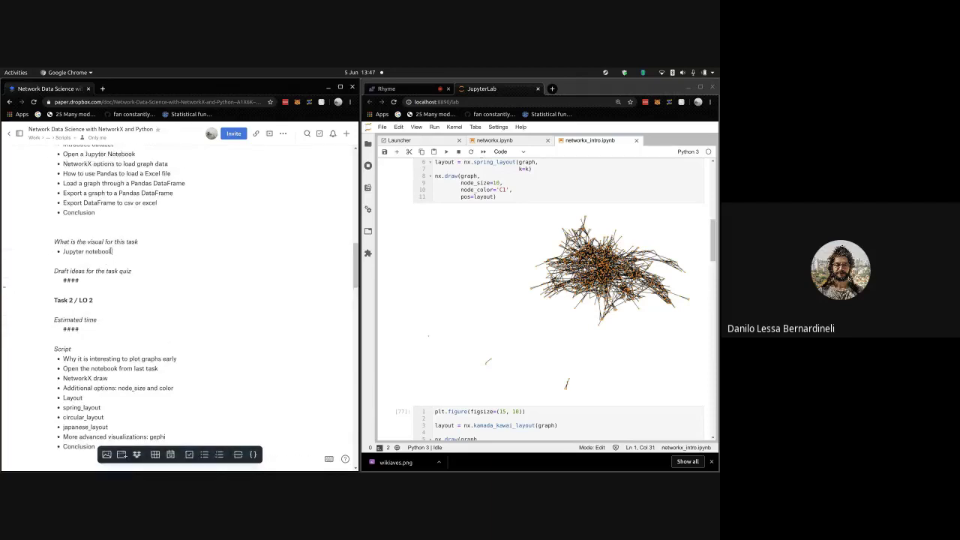
scroll(114, 259, up, 8)
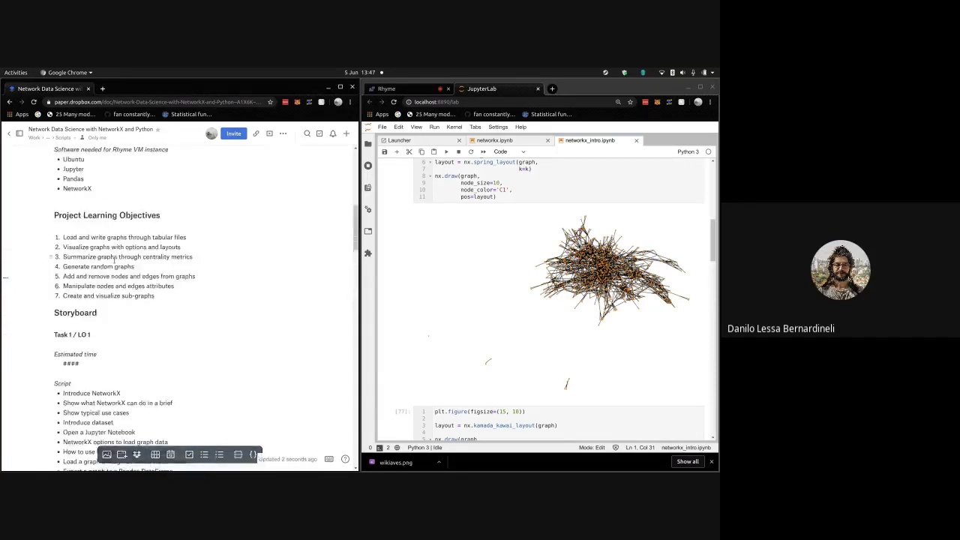
scroll(114, 260, down, 4)
click(112, 275)
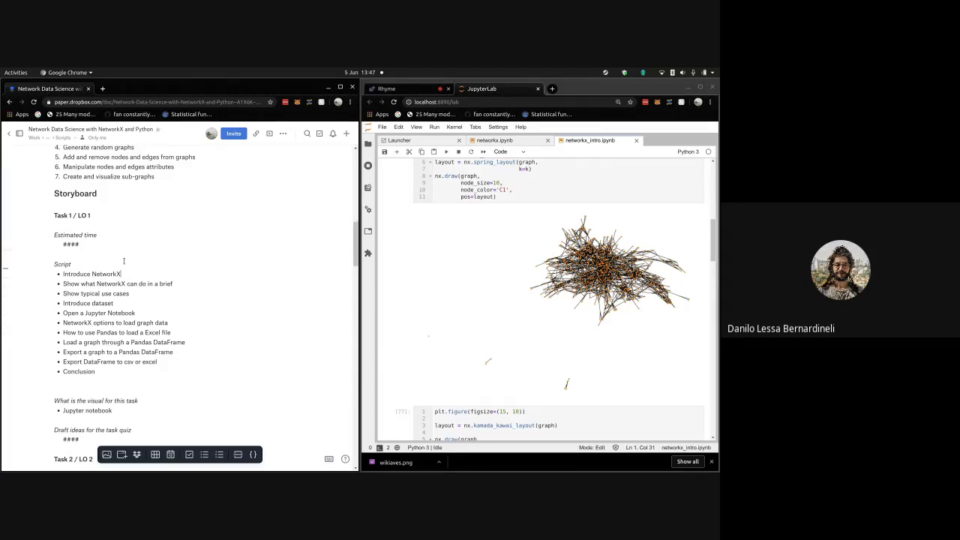
- Under Script, write the welcome paragraph introducing the NetworkX course, its instructor, and the Rhyme Platform's panels
key(Return)
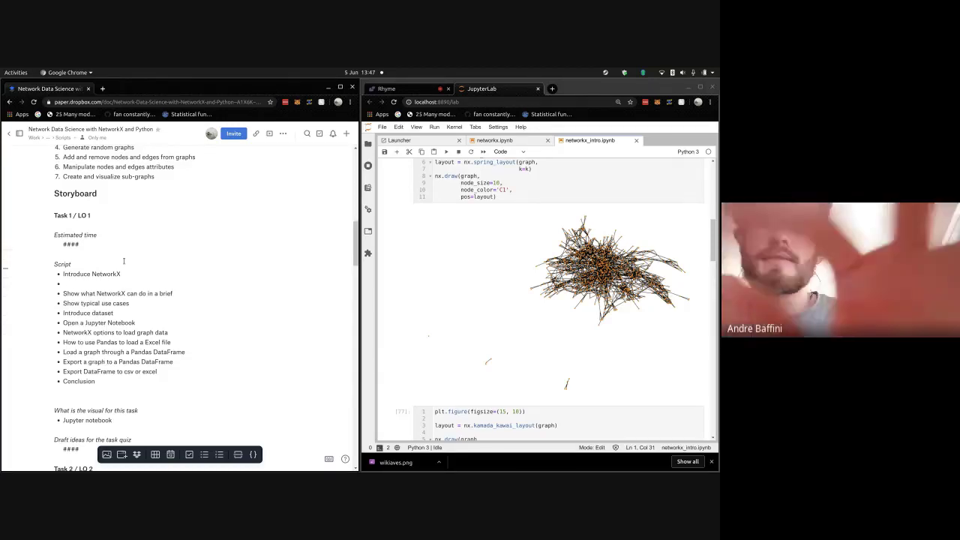
key(ctrl+z)
key(Return)
key(Return)
key(Return)
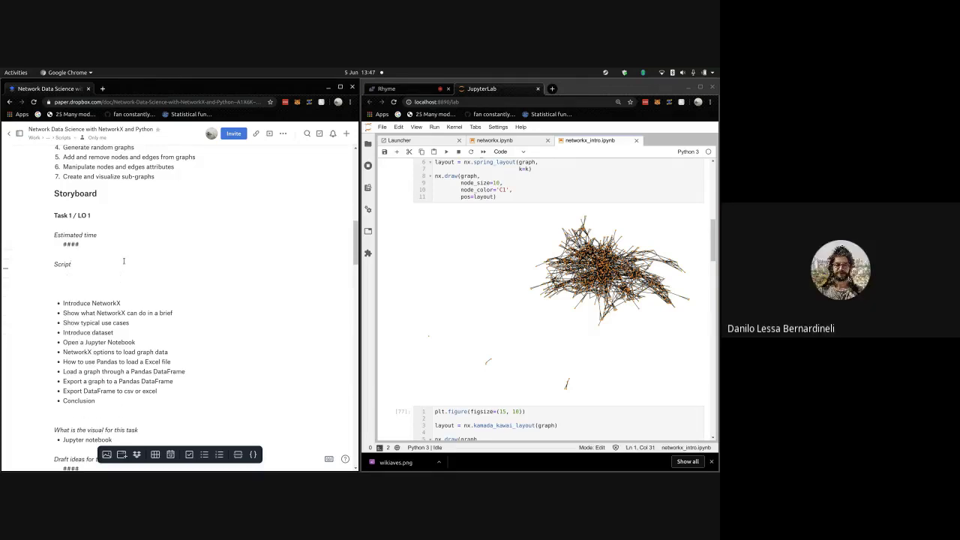
text(Welcome to the Network Data Science with Netw)
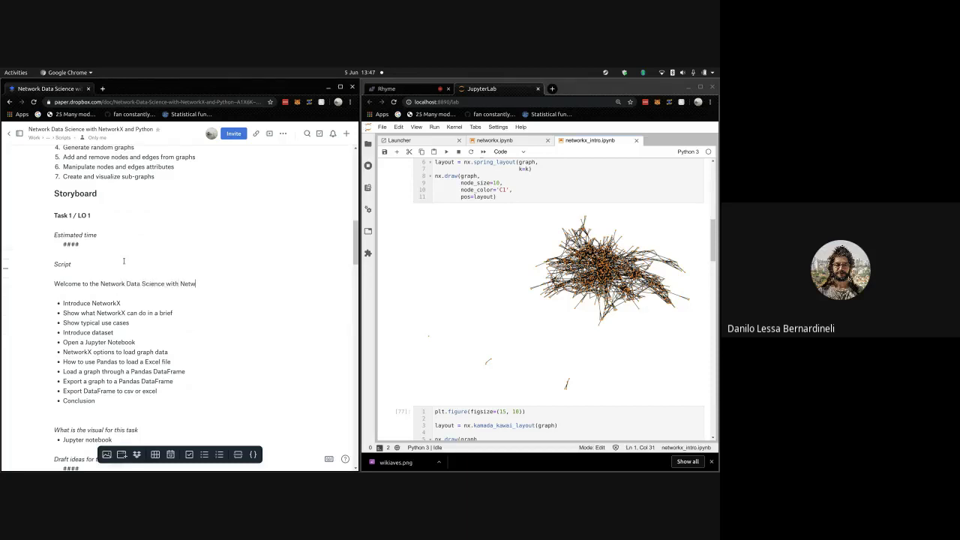
text(orkX course! My name is Danilo, and)
text(ll be your guided)
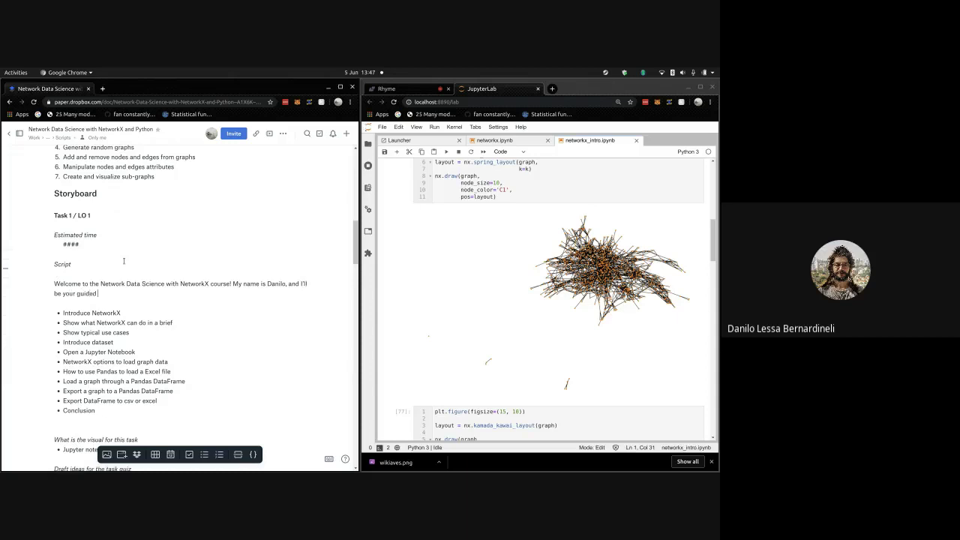
text( instructor in thi)
key(BackSpace)
key(BackSpace)
key(BackSpace)
key(BackSpace)
key(BackSpace)
key(BackSpace)
text(in this interactive coursethrough)
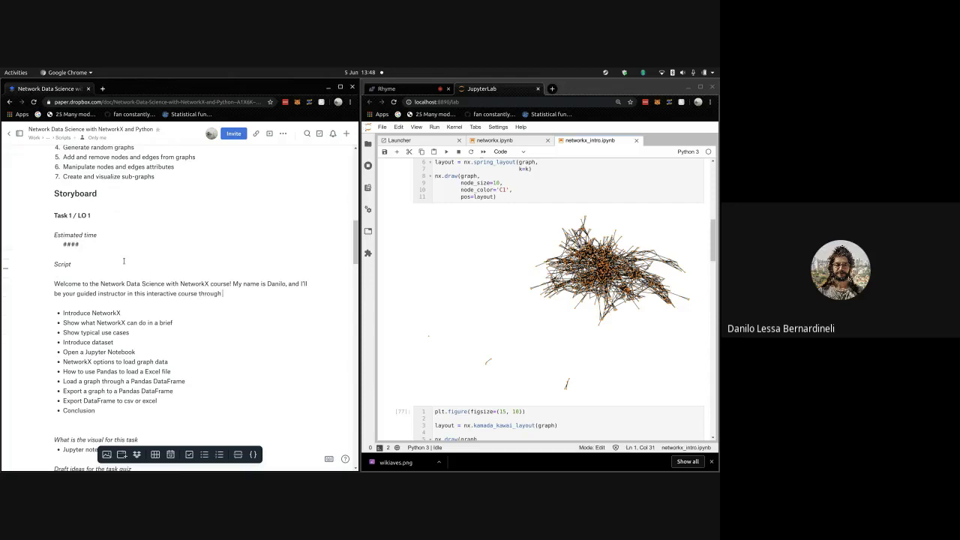
text( the Rhynee Platform. I'll guide you here throug)
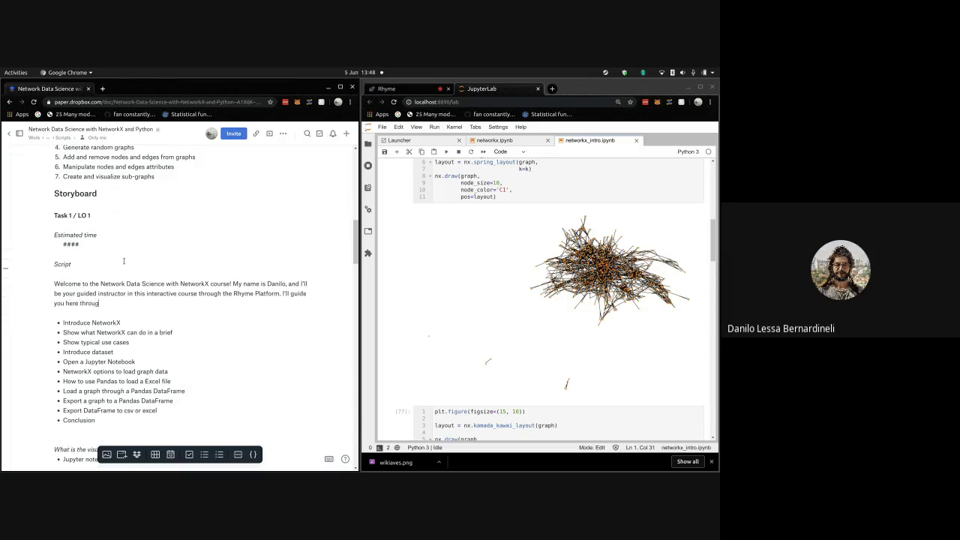
text(h the right panel, while you have your own ready)
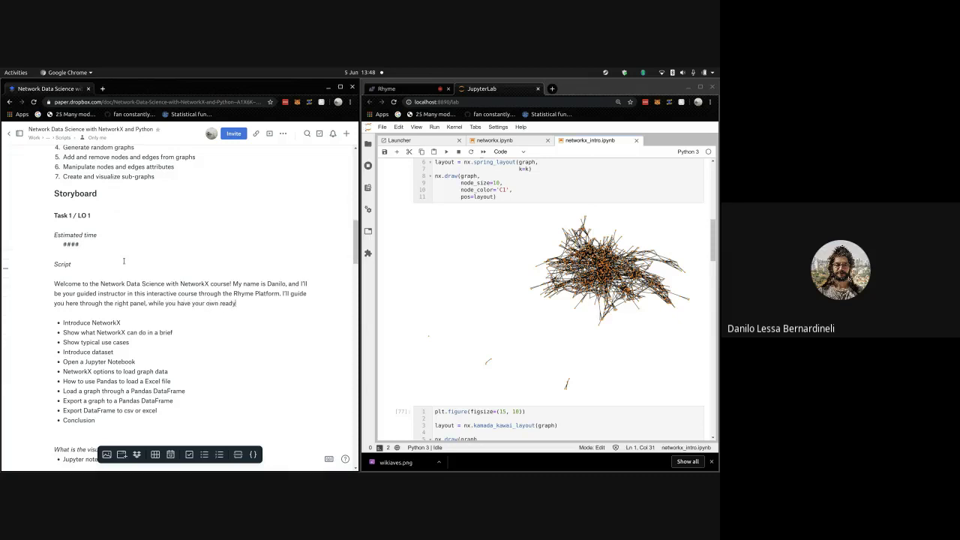
key(BackSpace)
key(BackSpace)
text(ready virtual machine on the left pane)
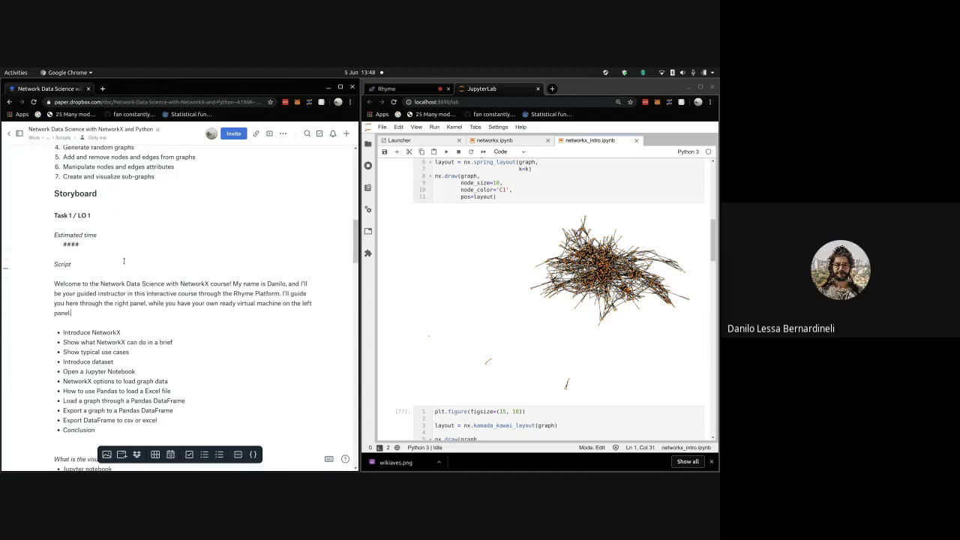
text(l.)
key(Return)
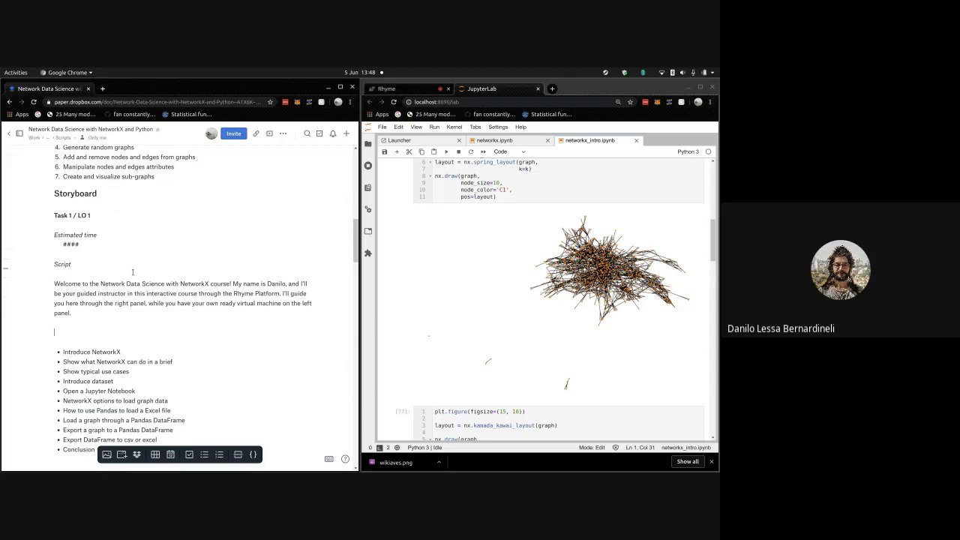
- Add a (30s) timing label above the welcome paragraph and blank lines below it
key(Return)
text((30s)
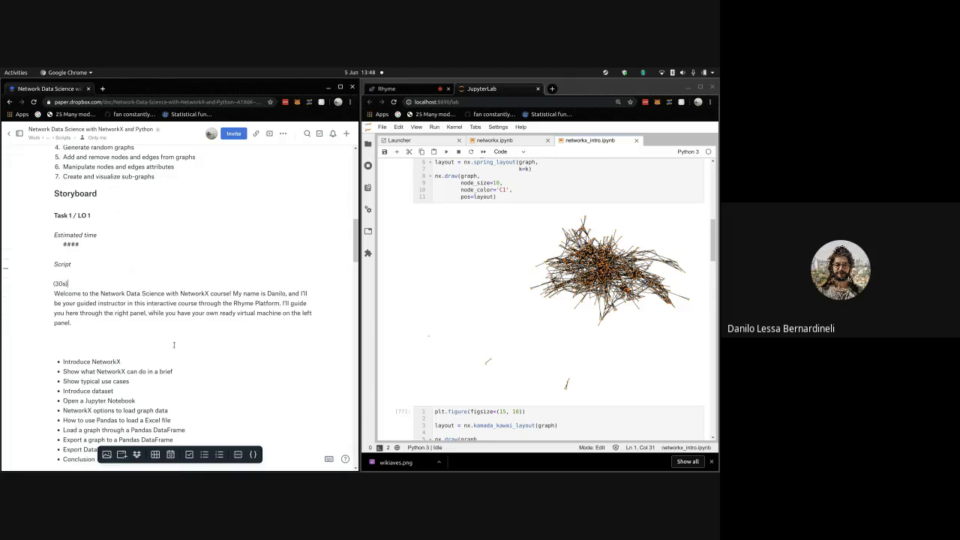
key(Return)
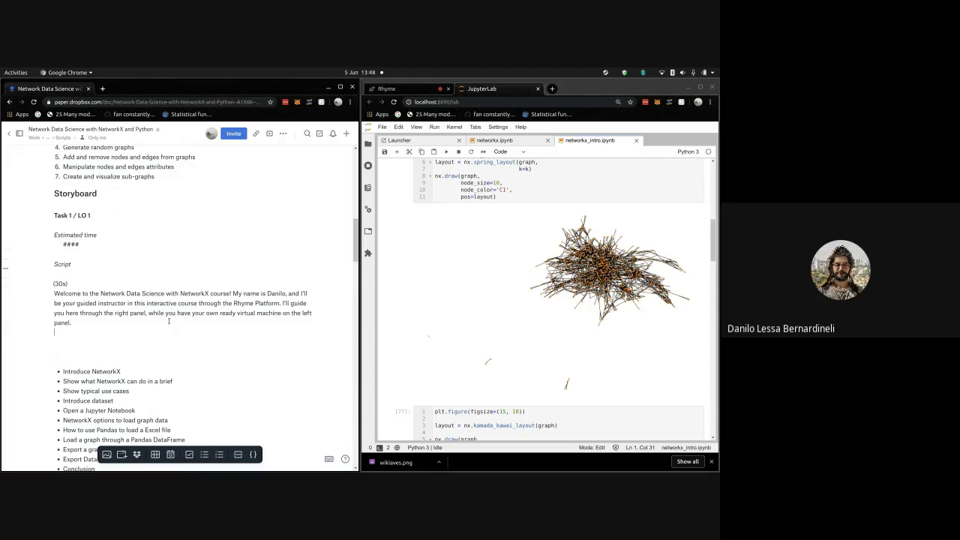
key(Return)
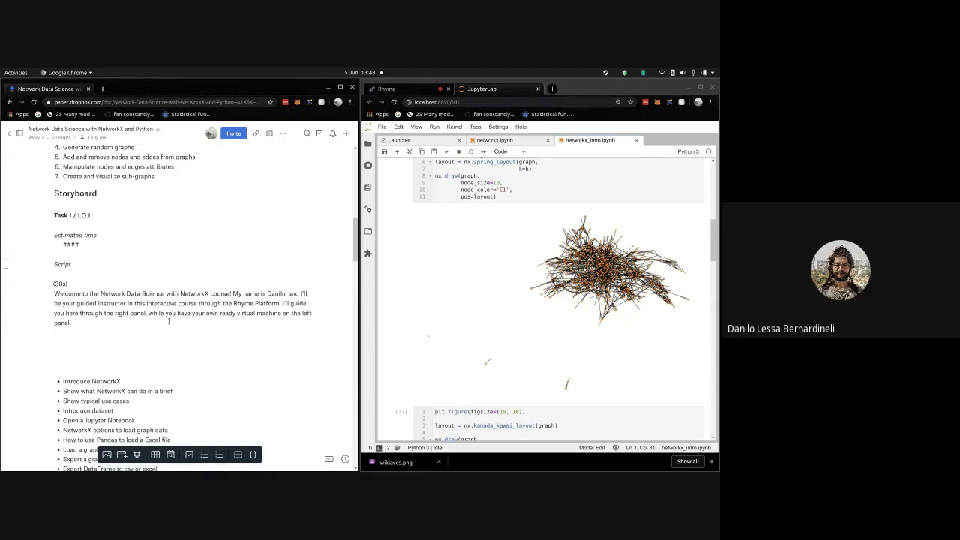
- Begin the next paragraph with "So let's talk about NetworkX."
text(So let's talk)
key(BackSpace)
key(BackSpace)
key(BackSpace)
text(talk about NetworkX. T)
key(BackSpace)
- Describe NetworkX as the python library for graph and network analysis with functions for almost anything
text(NetworkX is )
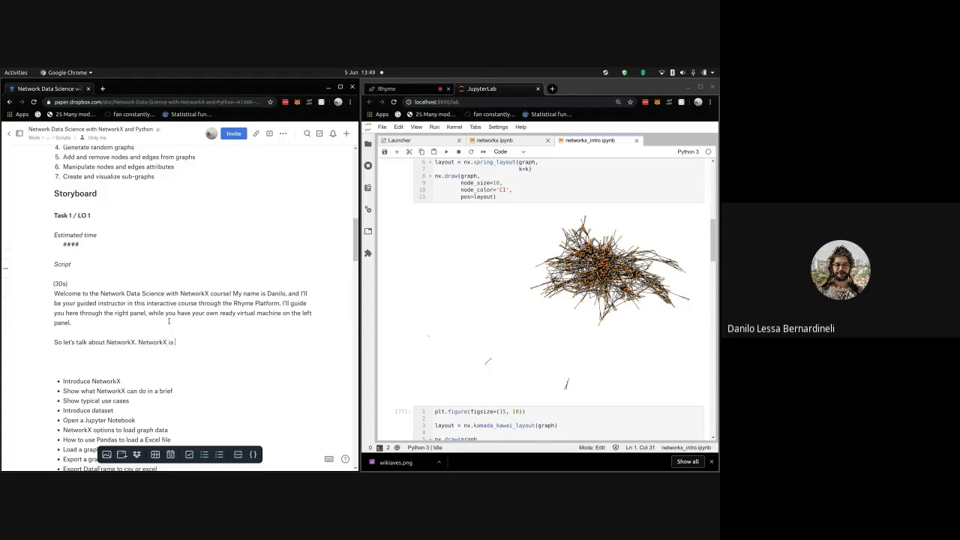
text(the python library for doing graph and n)
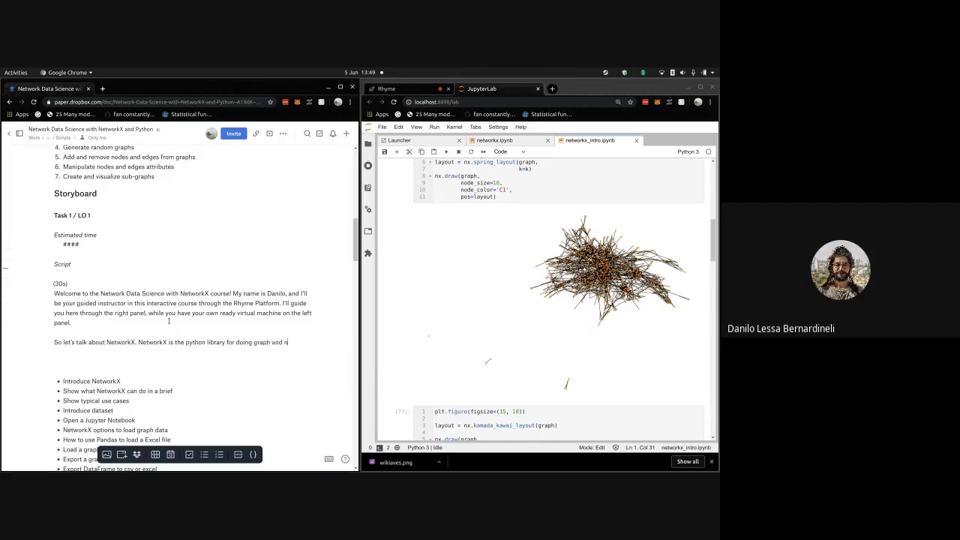
text(etwork analysis)
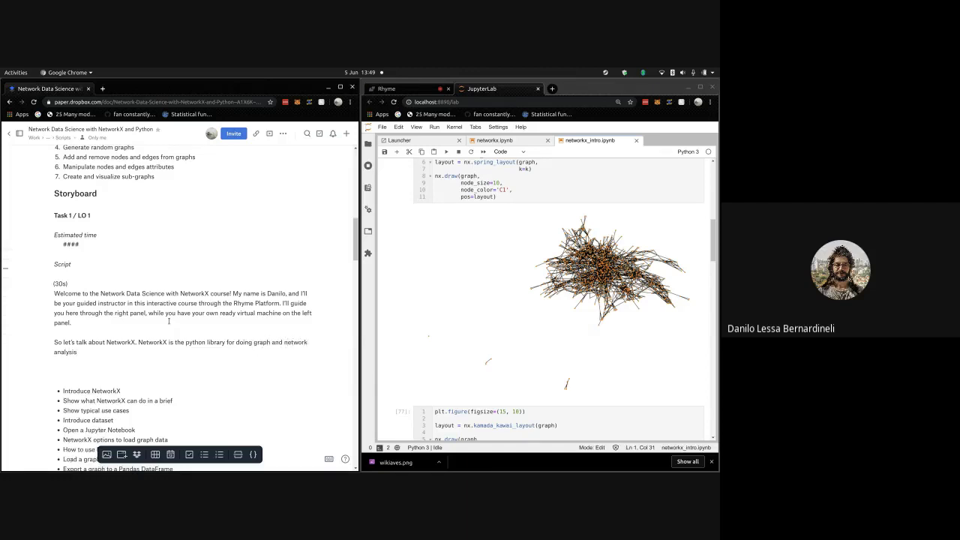
text(, and)
text( is essential)
text(y an)
key(BackSpace)
key(BackSpace)
key(BackSpace)
key(BackSpace)
key(BackSpace)
key(BackSpace)
key(BackSpace)
key(BackSpace)
key(BackSpace)
key(BackSpace)
key(BackSpace)
key(BackSpace)
key(BackSpace)
key(BackSpace)
key(BackSpace)
key(BackSpace)
text(t contains functions for almost)
key(BackSpace)
key(BackSpace)
key(BackSpace)
key(BackSpace)
key(BackSpace)
key(BackSpace)
key(BackSpace)
text(unctions for almost )
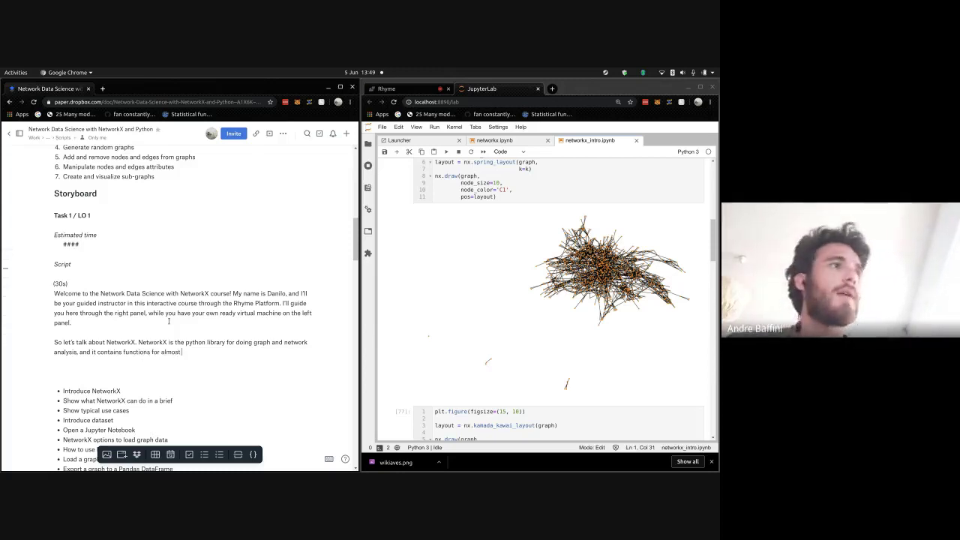
text(anything that you can)
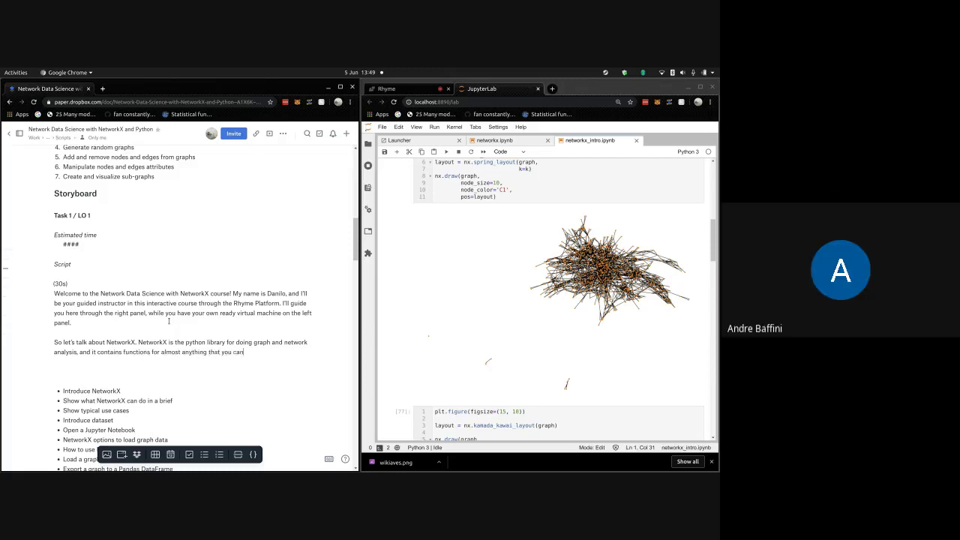
text( imagine about it:)
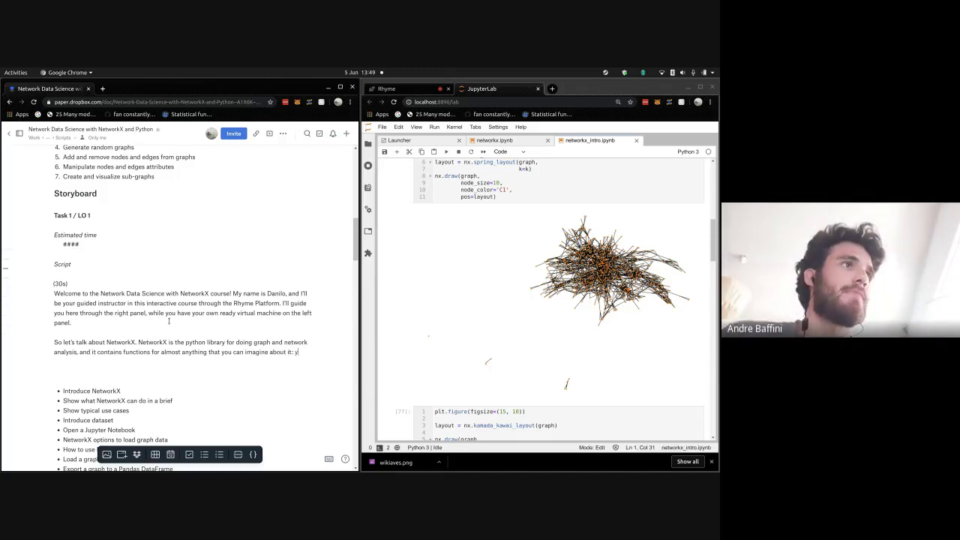
text( you can ge)
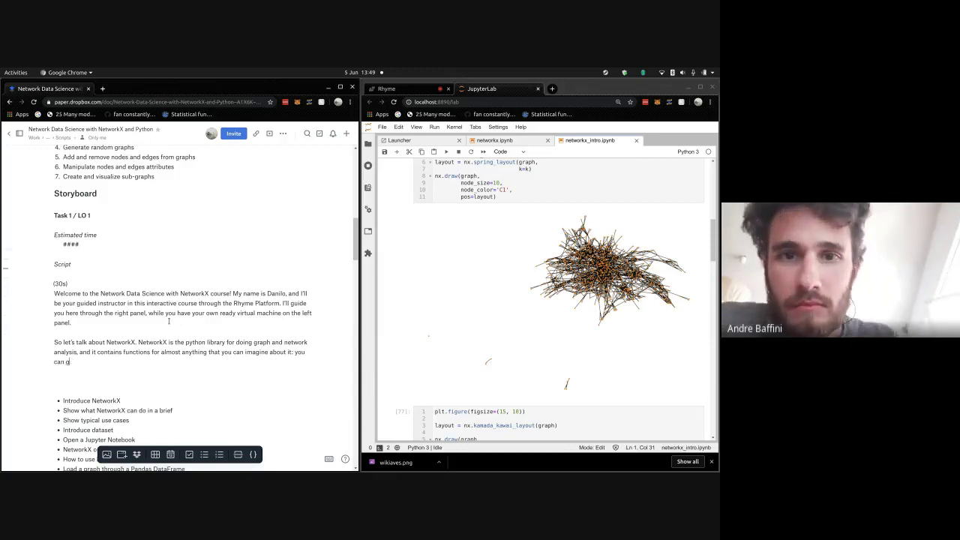
- Reword it to: load and generate graphs, manipulate and visualize them, and analyze via graph specific metrics
key(BackSpace)
key(BackSpace)
text(load and gene)
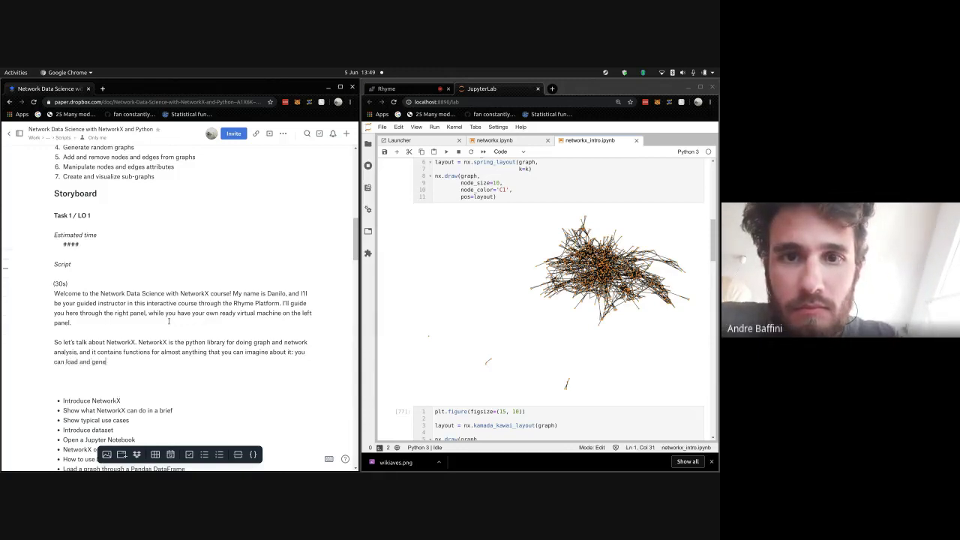
text(rate graphs, visualize)
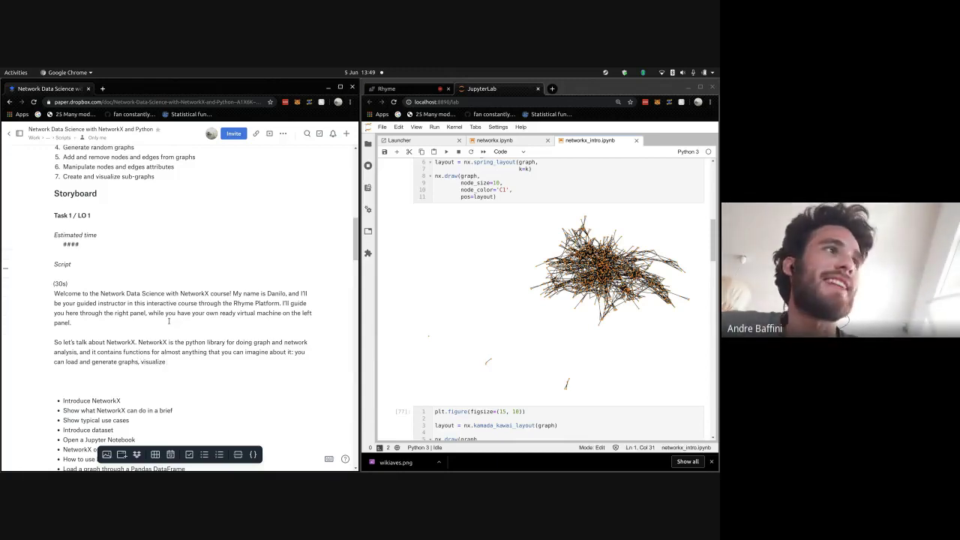
text( graphs)
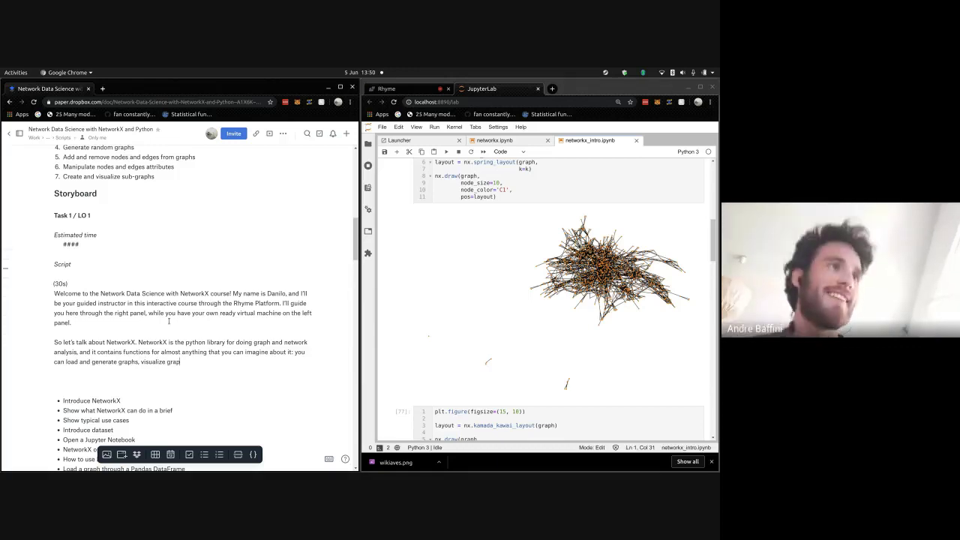
key(BackSpace)
key(BackSpace)
key(BackSpace)
key(BackSpace)
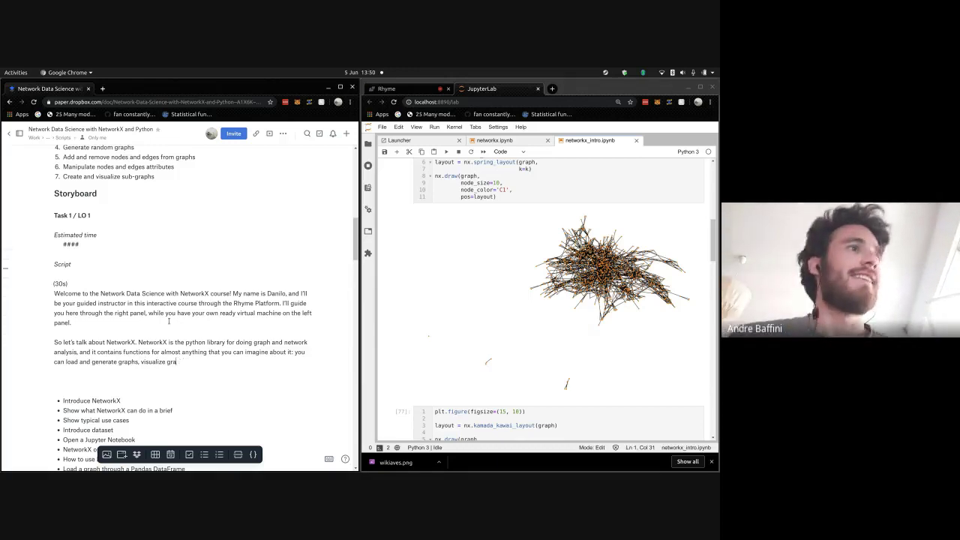
text(aphs)
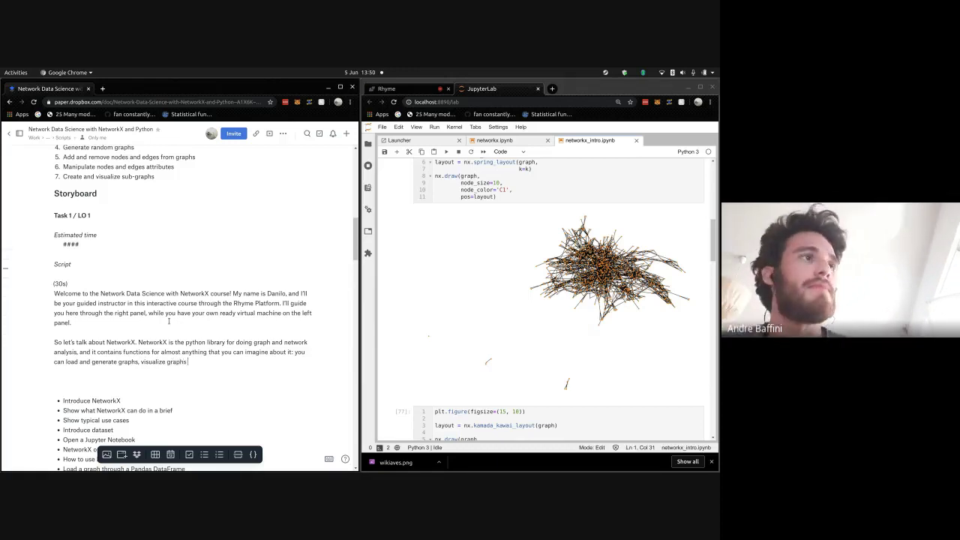
text( throug)
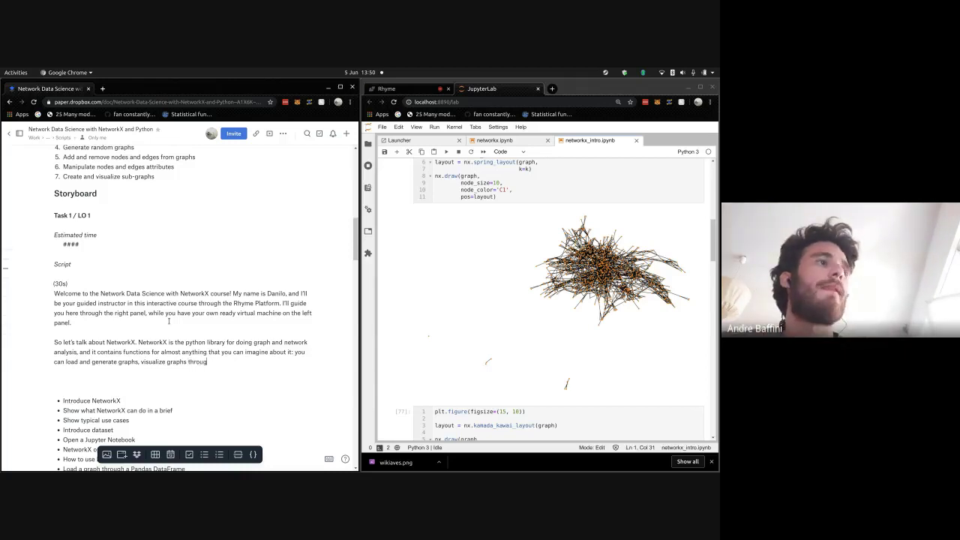
key(BackSpace)
key(BackSpace)
key(BackSpace)
key(BackSpace)
key(BackSpace)
key(BackSpace)
key(BackSpace)
key(BackSpace)
key(BackSpace)
key(BackSpace)
key(BackSpace)
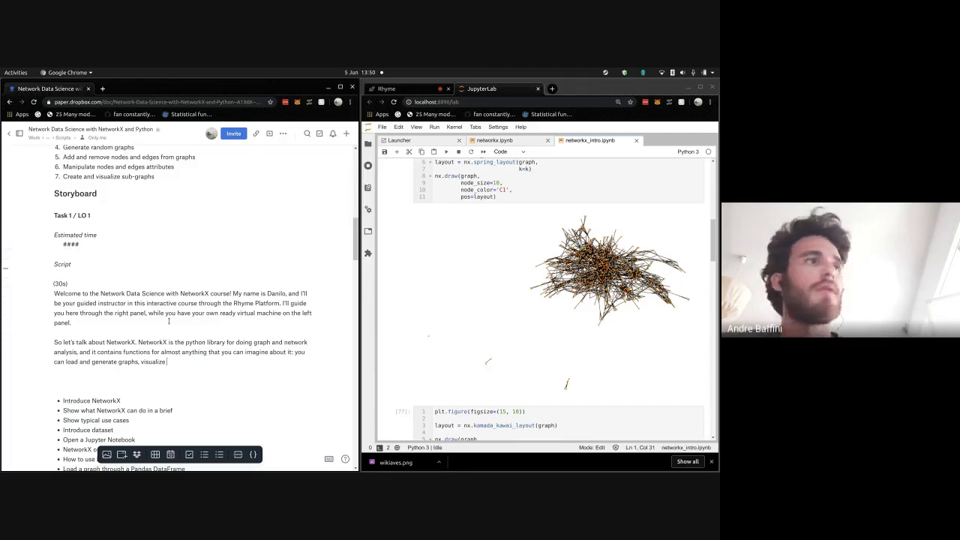
text(graphs, visualize g)
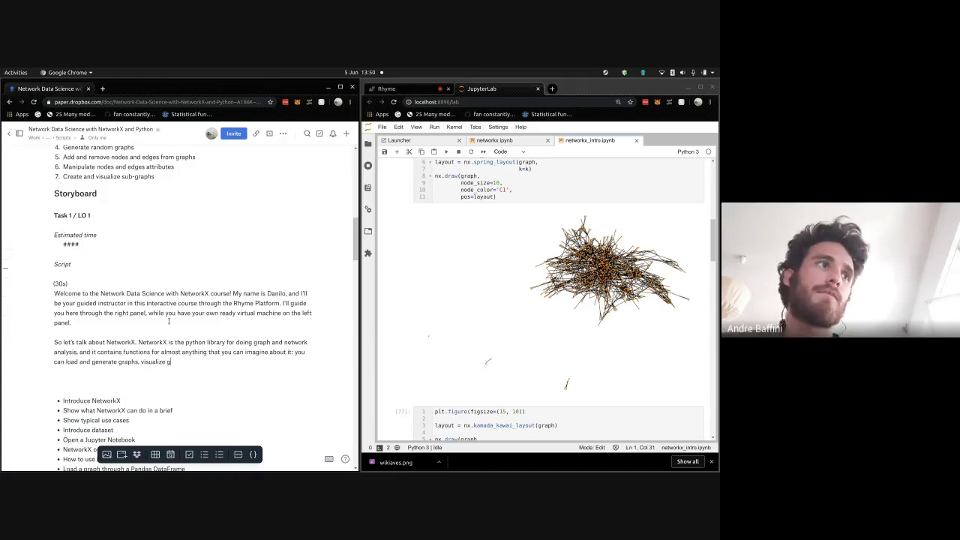
key(BackSpace)
text(the)
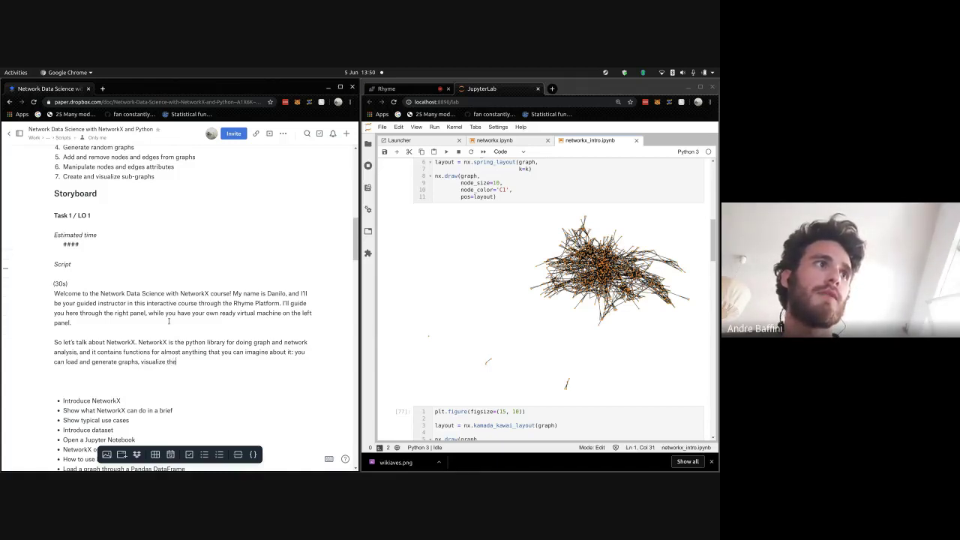
text(m and)
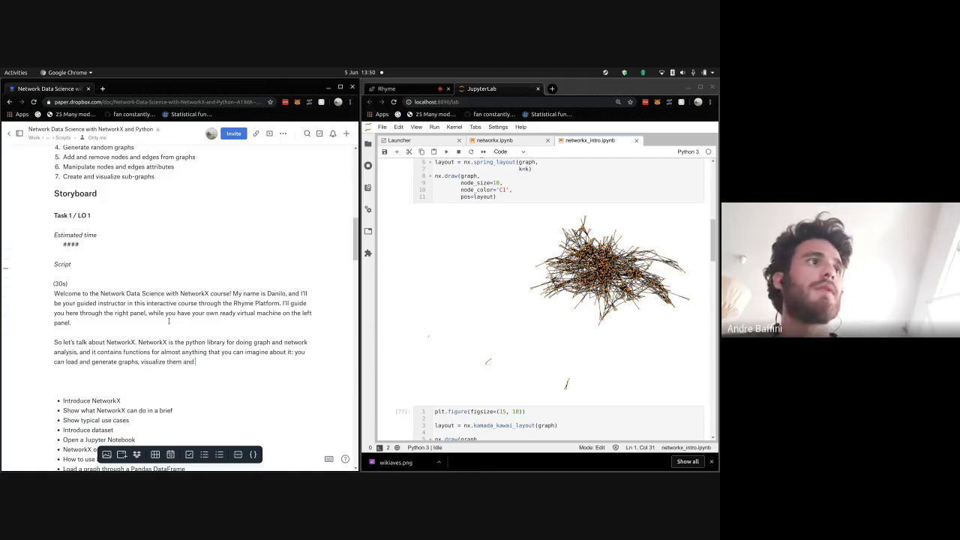
text( perform a)
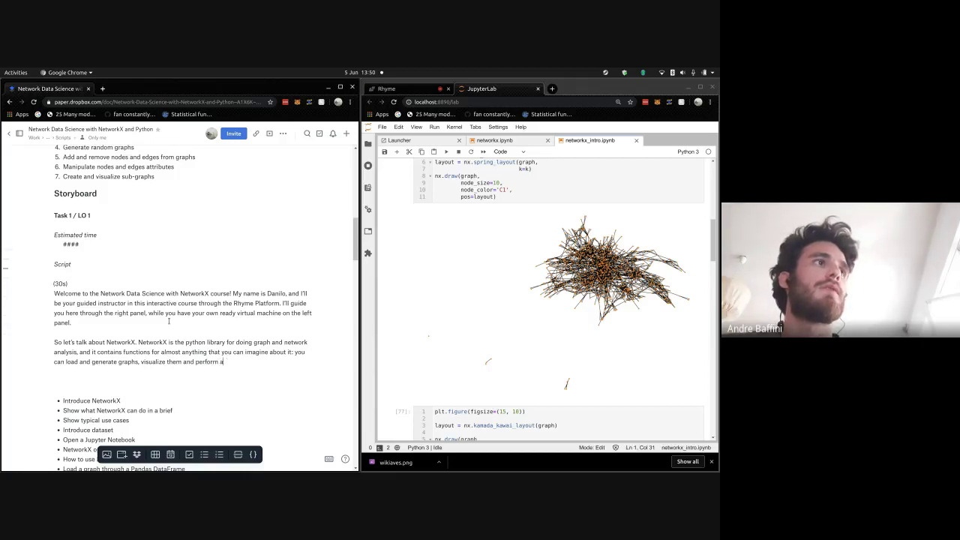
key(BackSpace)
key(BackSpace)
key(BackSpace)
key(BackSpace)
key(BackSpace)
key(BackSpace)
key(BackSpace)
key(BackSpace)
key(BackSpace)
key(BackSpace)
key(BackSpace)
key(BackSpace)
key(BackSpace)
key(BackSpace)
key(BackSpace)
key(BackSpace)
key(BackSpace)
key(BackSpace)
key(BackSpace)
key(BackSpace)
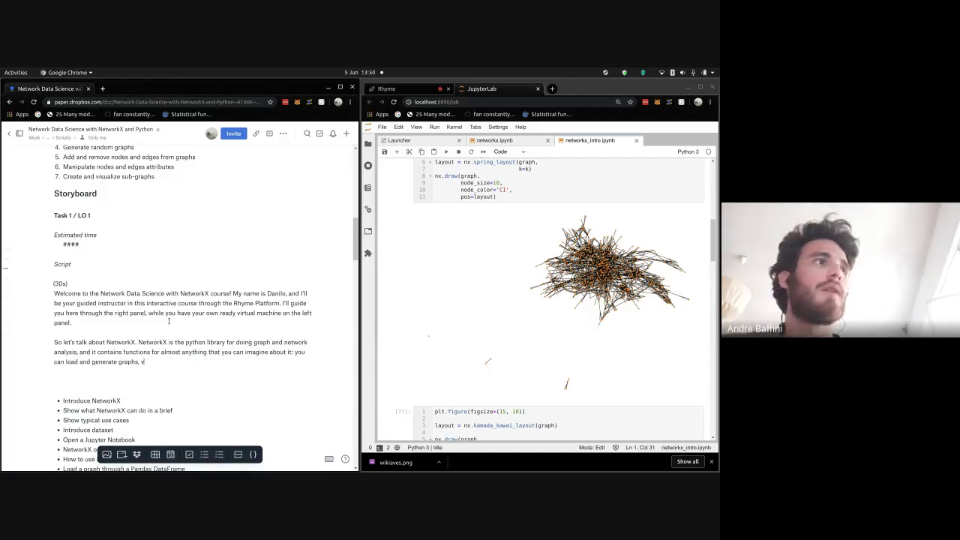
key(BackSpace)
key(BackSpace)
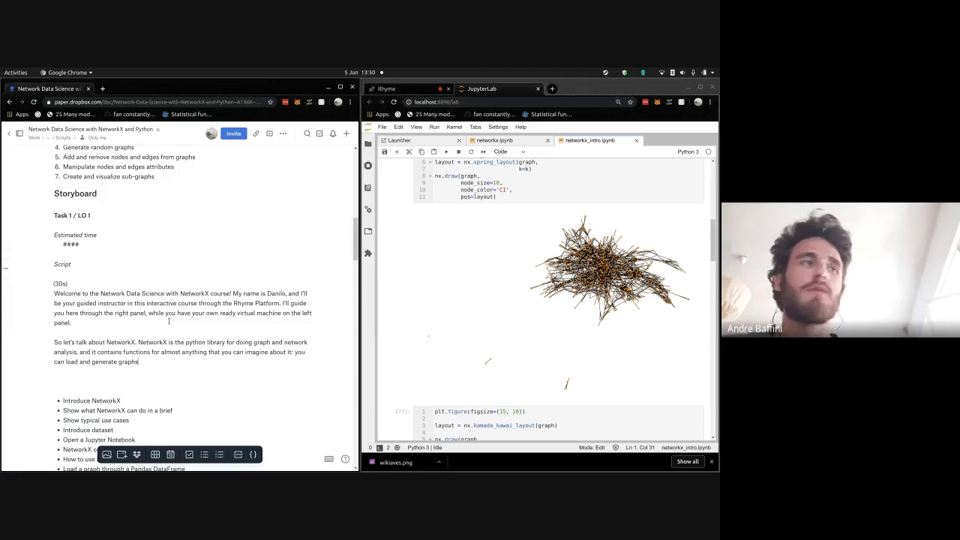
text(, man)
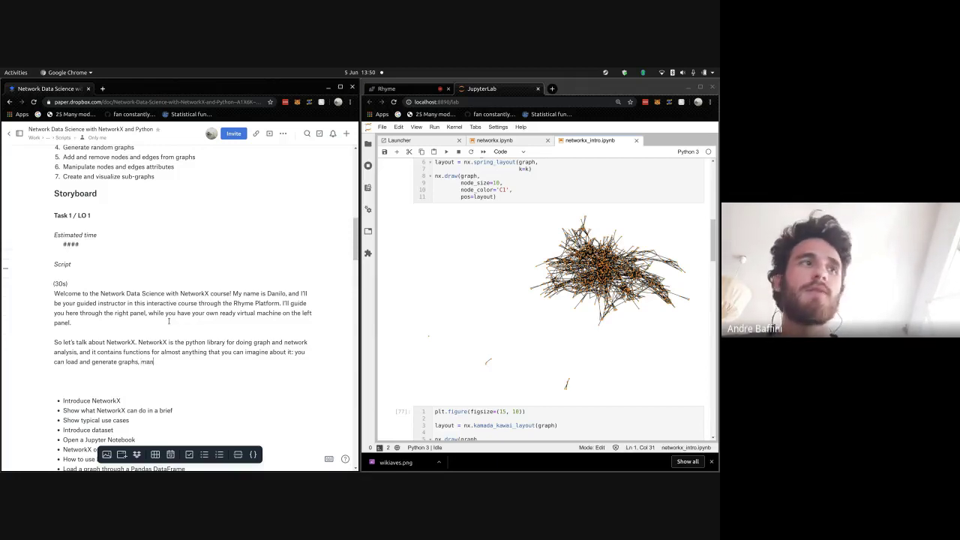
text(ipulate )
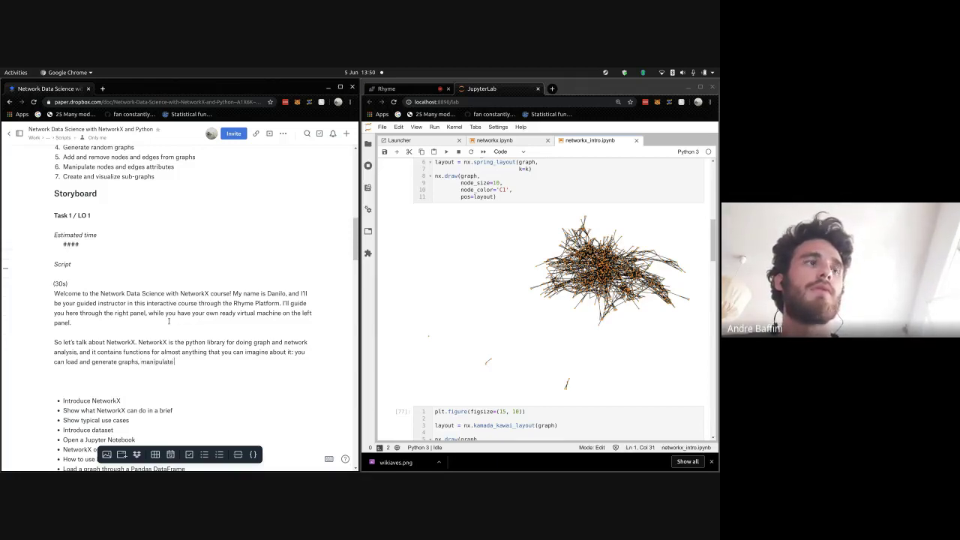
text(and visual)
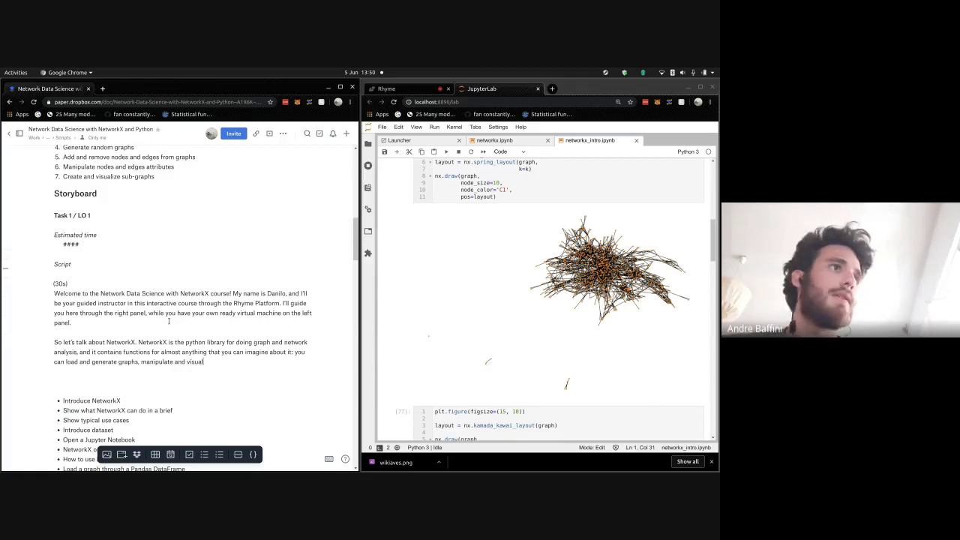
text(ize them, and p)
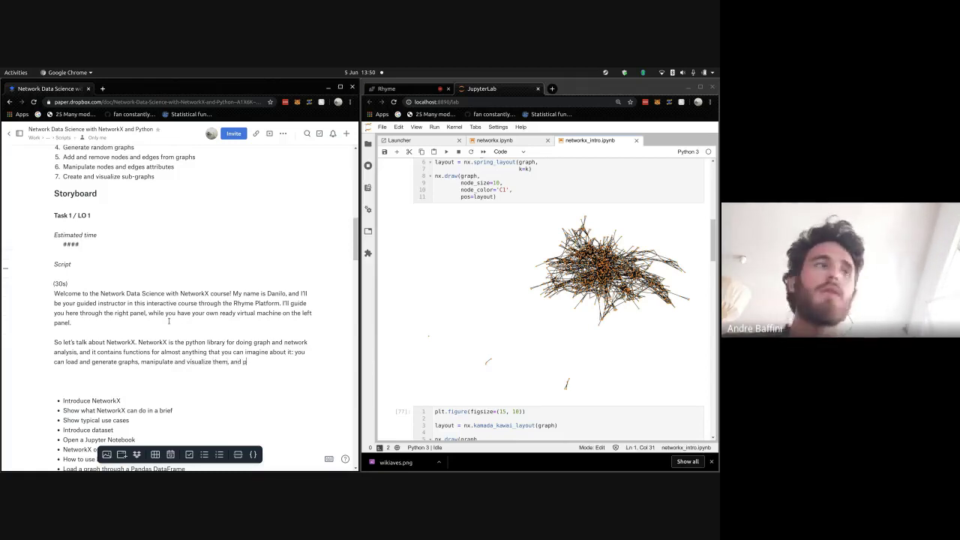
text(erform da)
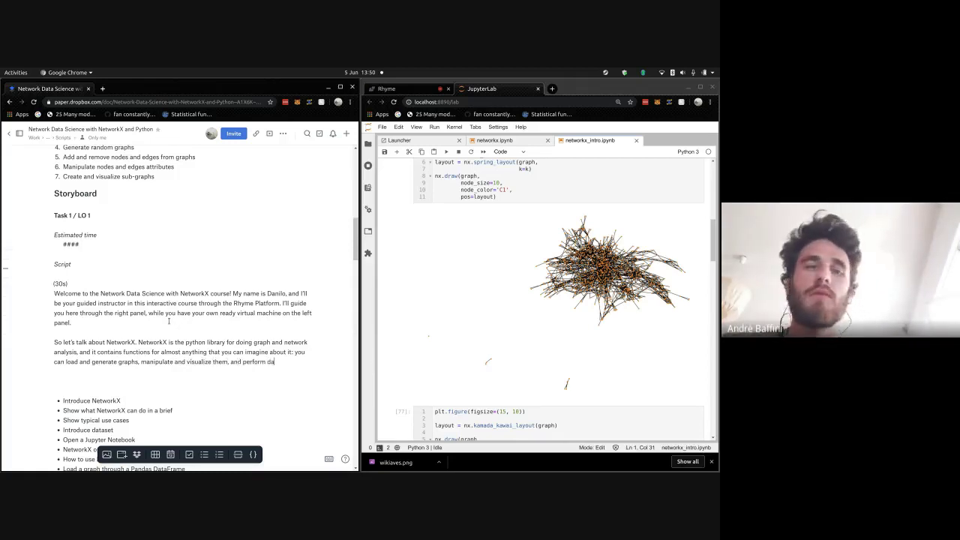
text(ta analysis through )
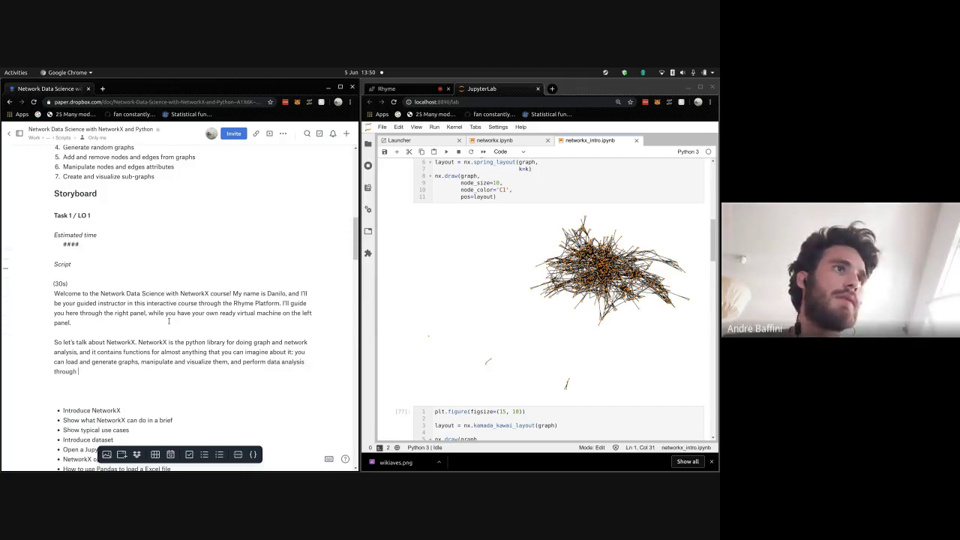
text(graph specific)
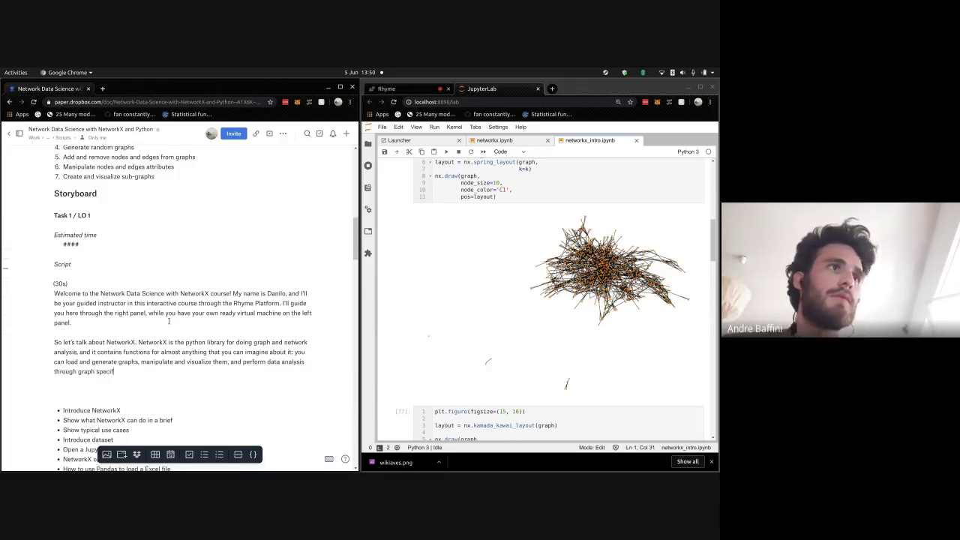
text( metrics.)
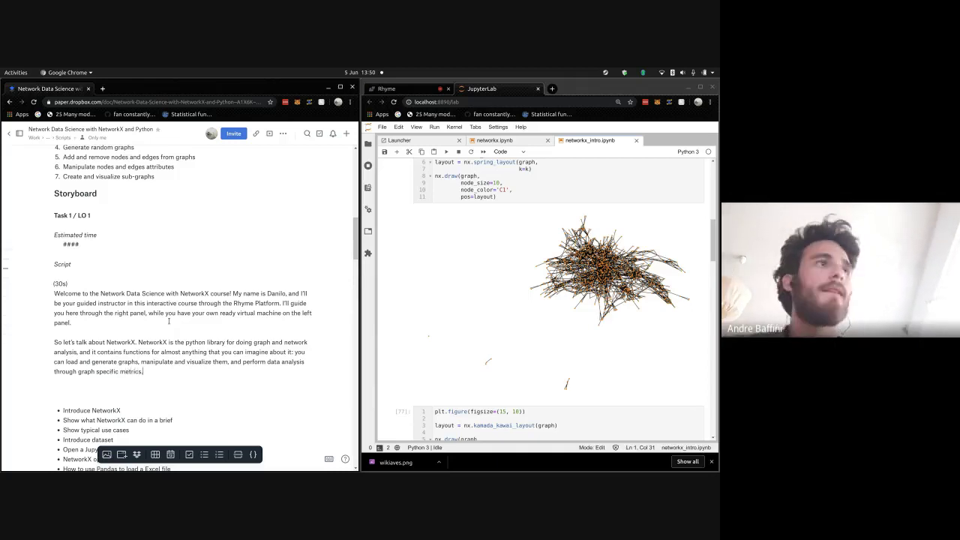
- Add the paragraph 'So for this task, you are going to learn how to load and write graphs contained in a excel spreadsheet'
key(Return)
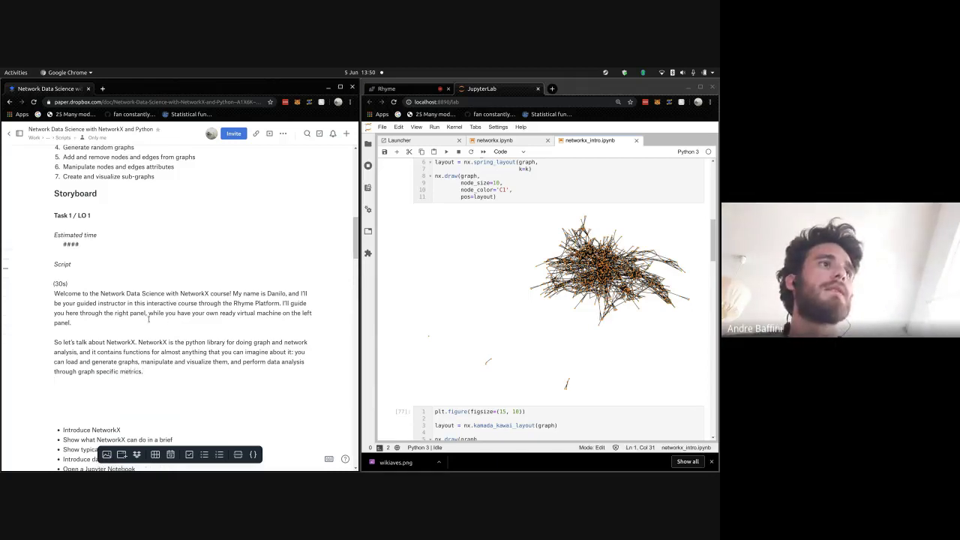
scroll(157, 321, down, 1)
text(So for )
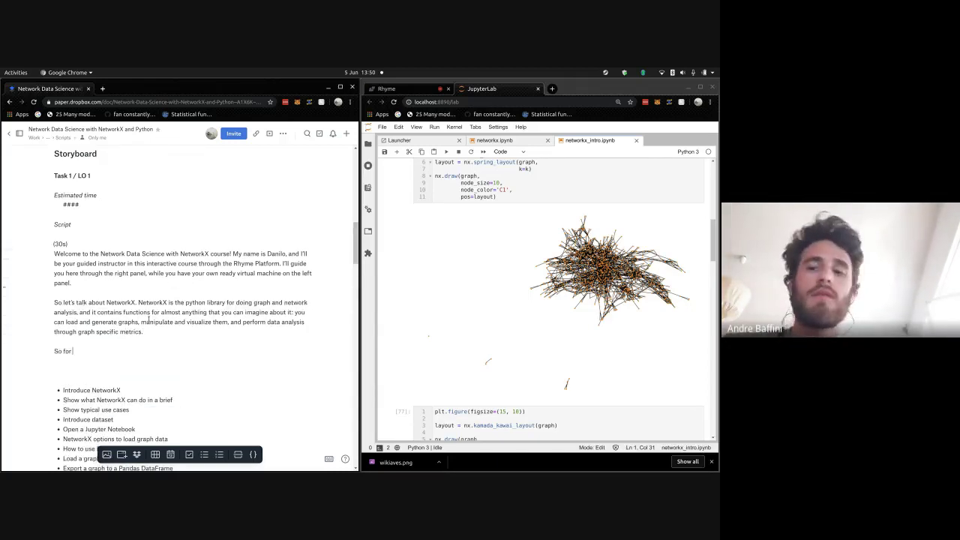
text(this task)
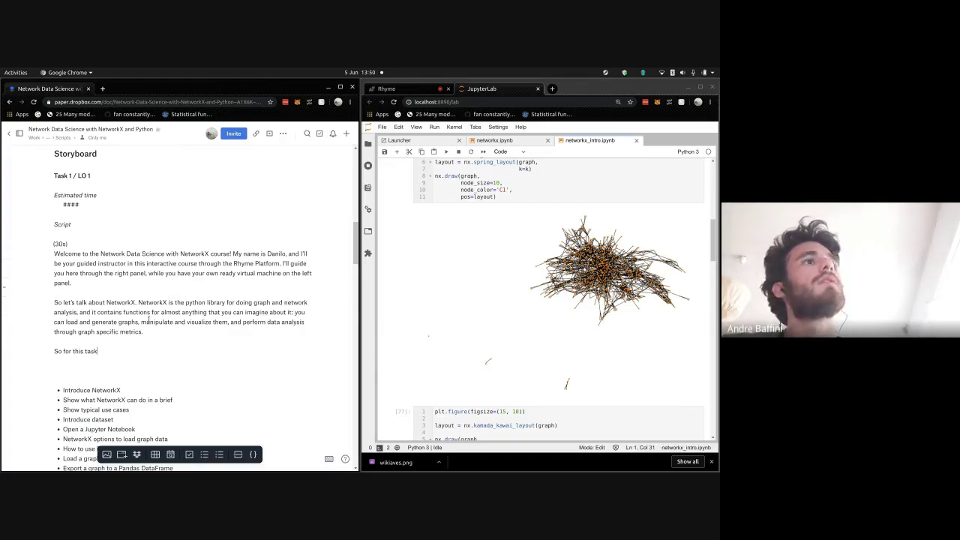
text(, you )
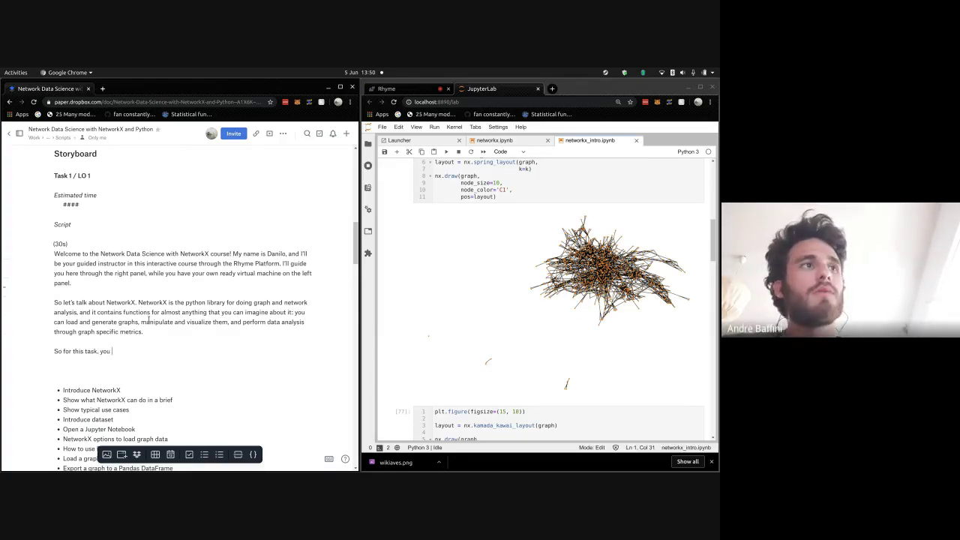
text(are going to )
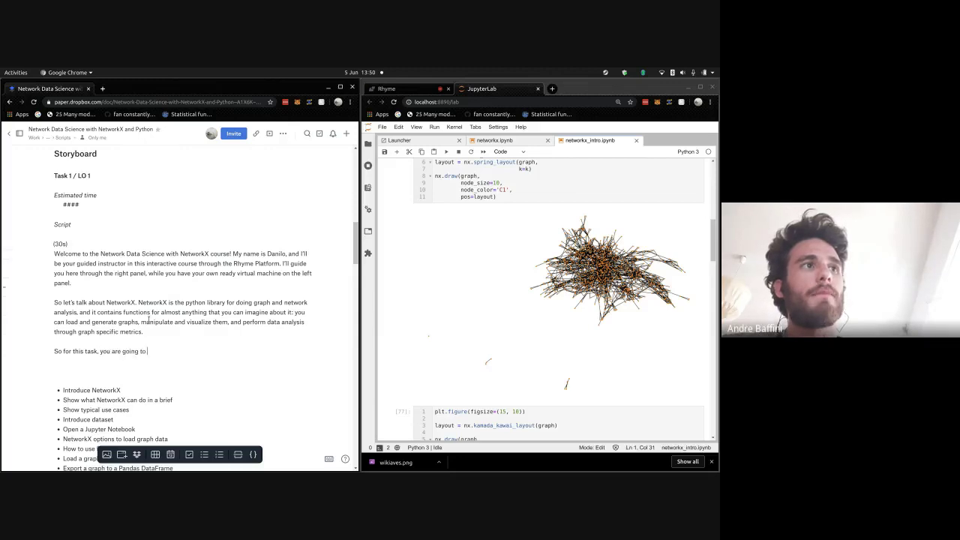
text(lea)
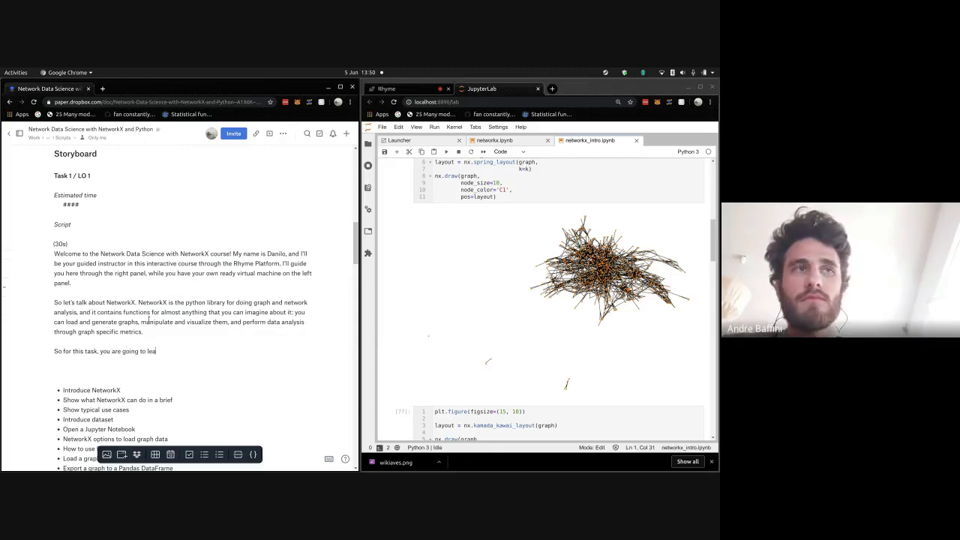
text(rn how to load excel)
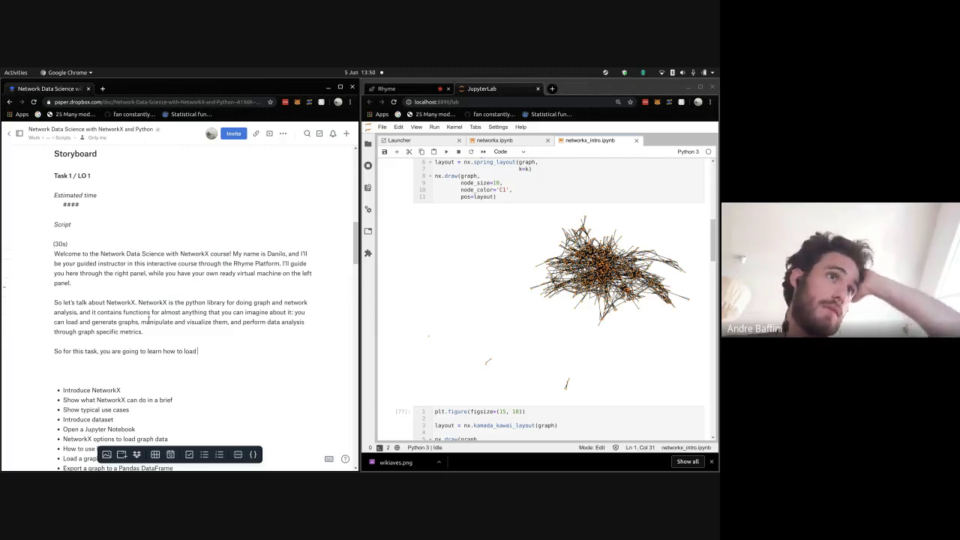
key(BackSpace)
key(BackSpace)
key(BackSpace)
key(BackSpace)
key(BackSpace)
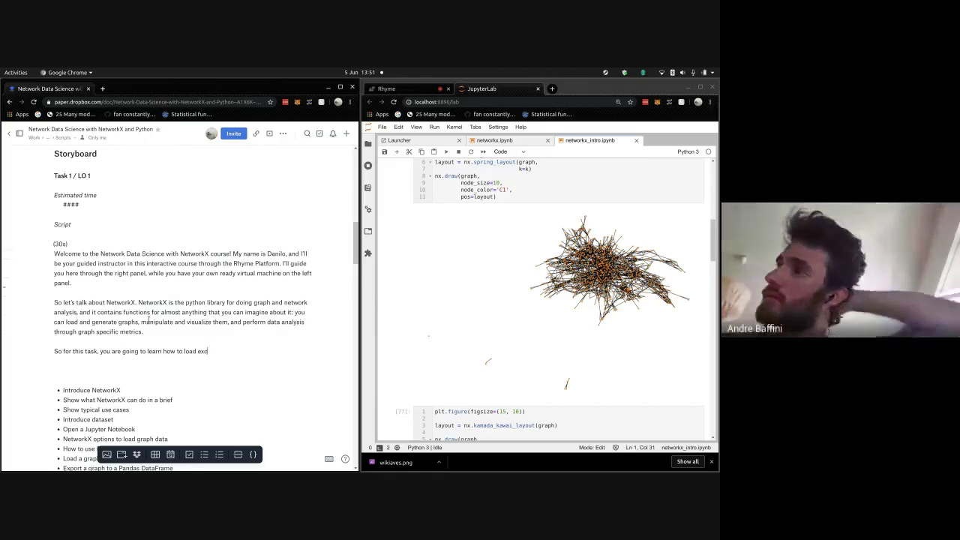
text(and write)
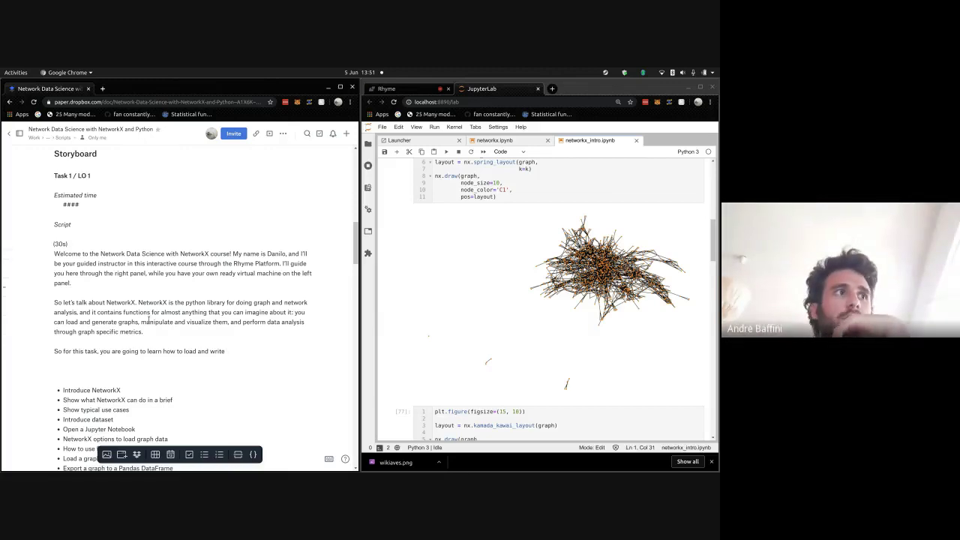
text(graphs)
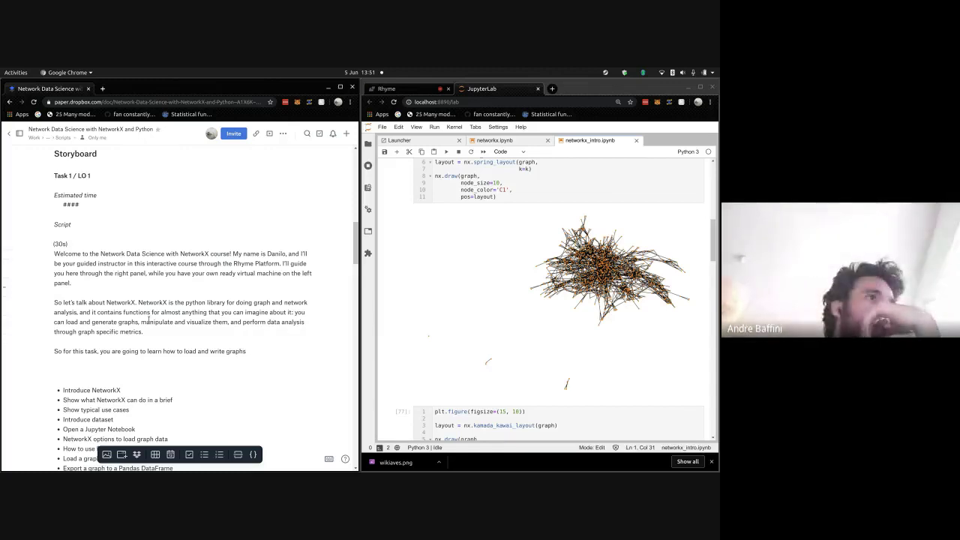
text( in an)
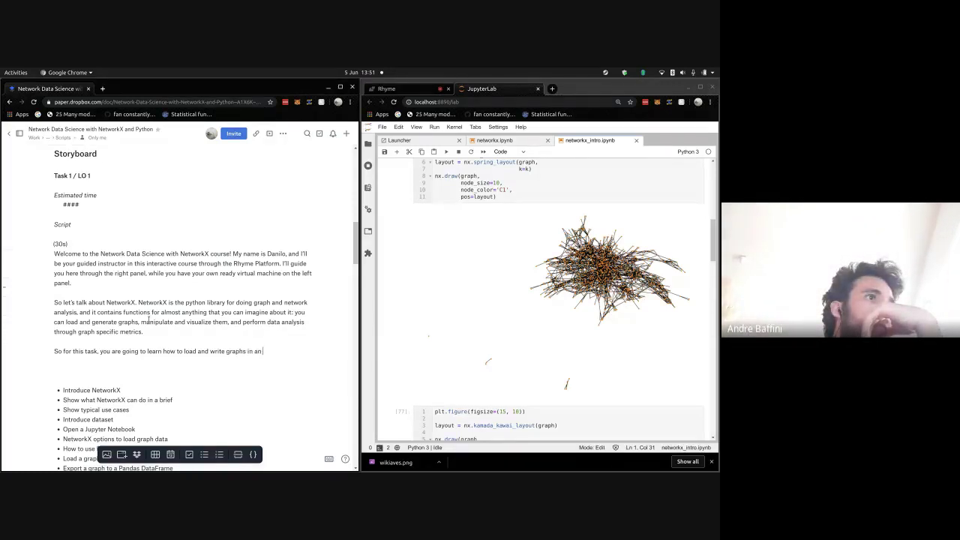
text( ex)
text(cel)
text( s)
key(BackSpace)
key(BackSpace)
key(BackSpace)
key(BackSpace)
key(BackSpace)
key(BackSpace)
key(BackSpace)
key(BackSpace)
key(BackSpace)
key(BackSpace)
key(BackSpace)
key(BackSpace)
key(BackSpace)
text(contained in a)
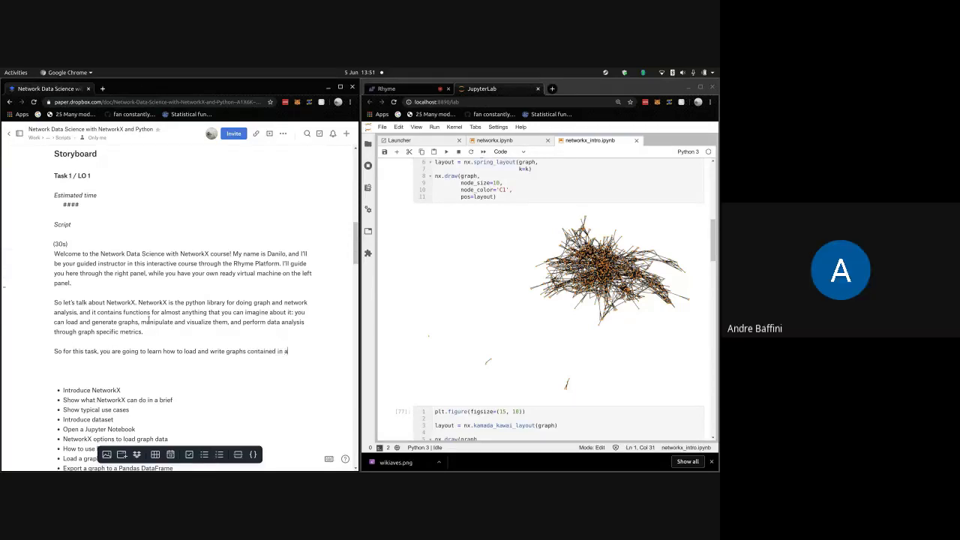
text( excel spreadsheet)
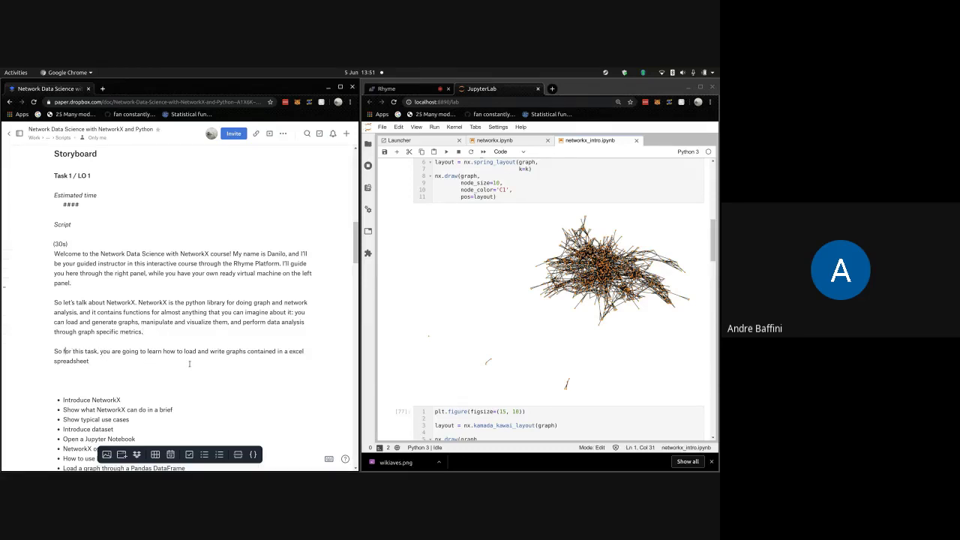
- Change the paragraph's opening from 'So for' to 'For getting started, on this task'
key(BackSpace)
key(BackSpace)
key(BackSpace)
key(BackSpace)
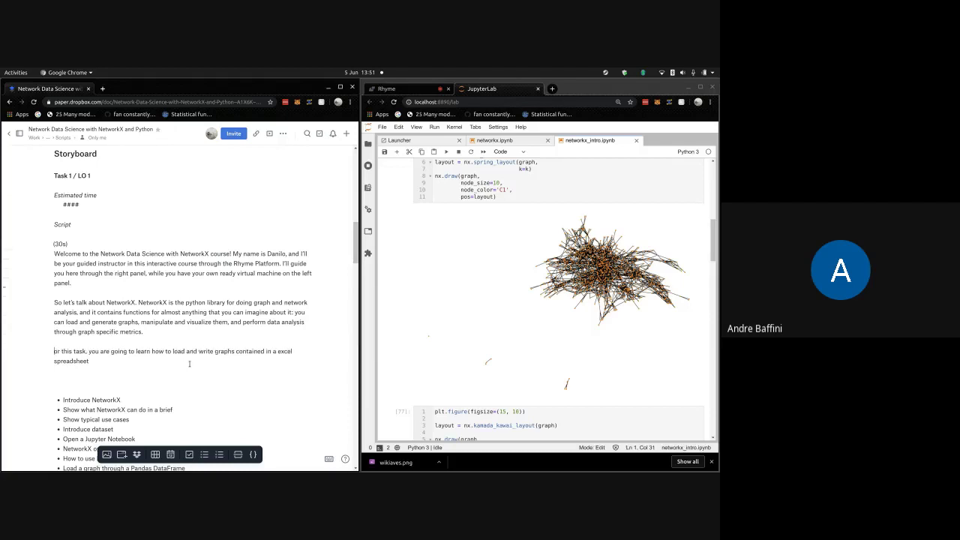
text(So for ge)
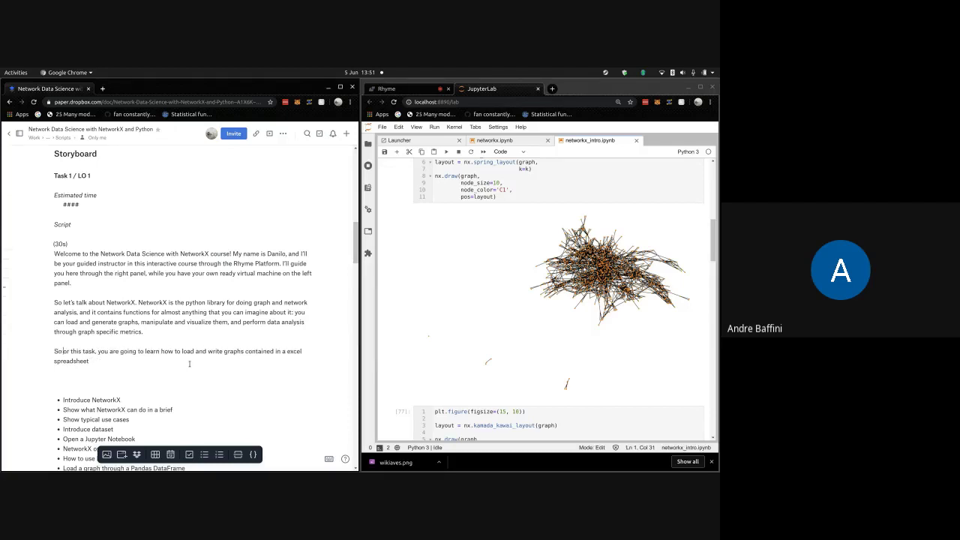
key(BackSpace)
key(BackSpace)
key(BackSpace)
key(BackSpace)
key(BackSpace)
key(BackSpace)
key(BackSpace)
key(BackSpace)
key(BackSpace)
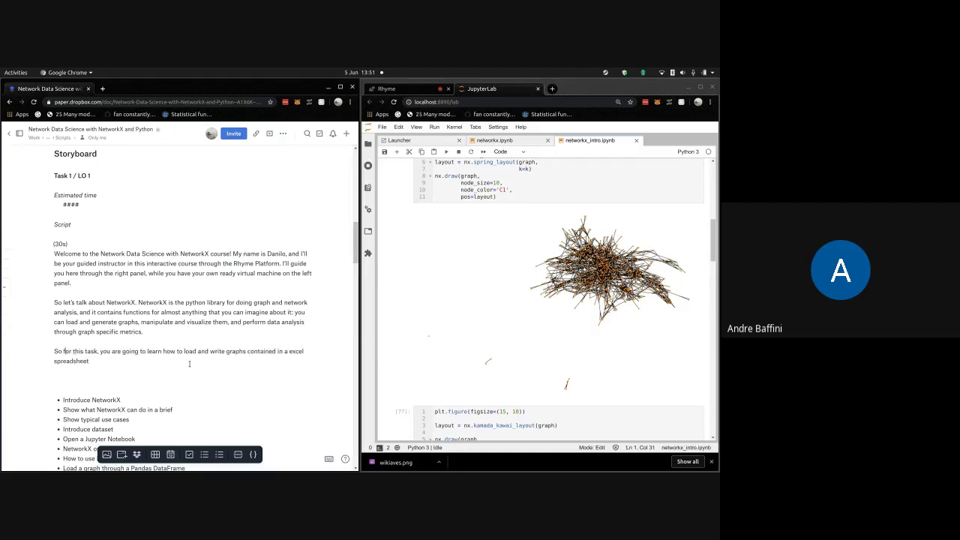
text(For getting sta)
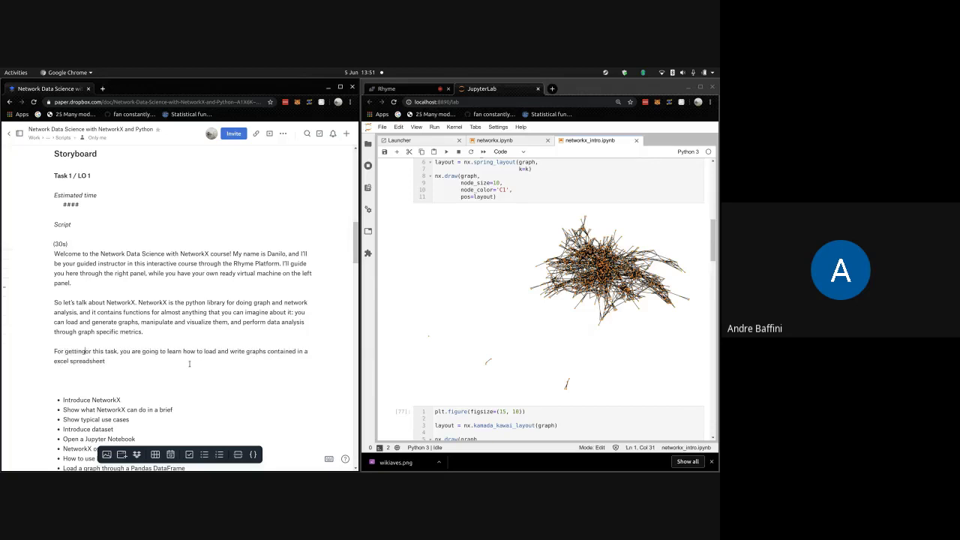
text(r)
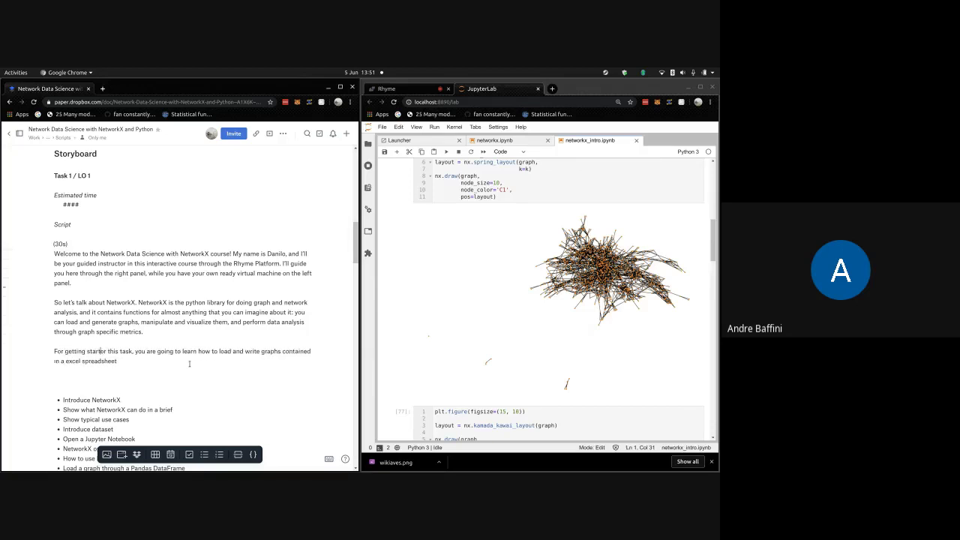
text(ted,)
key(Delete)
key(Delete)
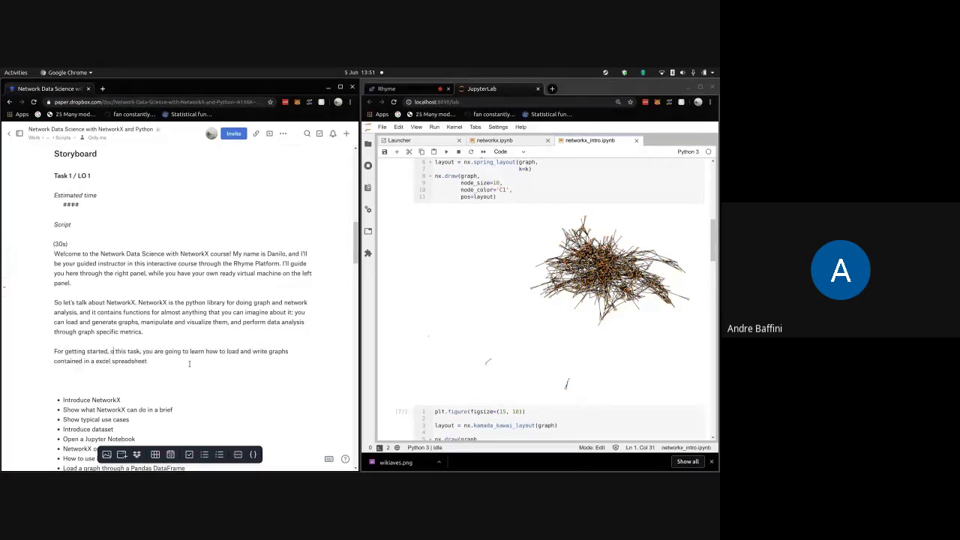
text(on)
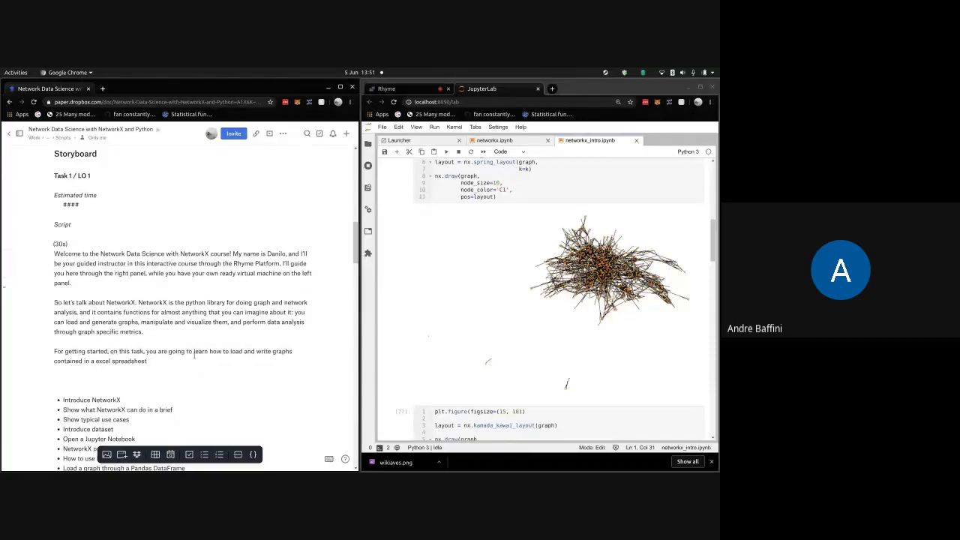
- End the paragraph with '. So follow me.' and add blank lines below it
scroll(194, 352, down, 1)
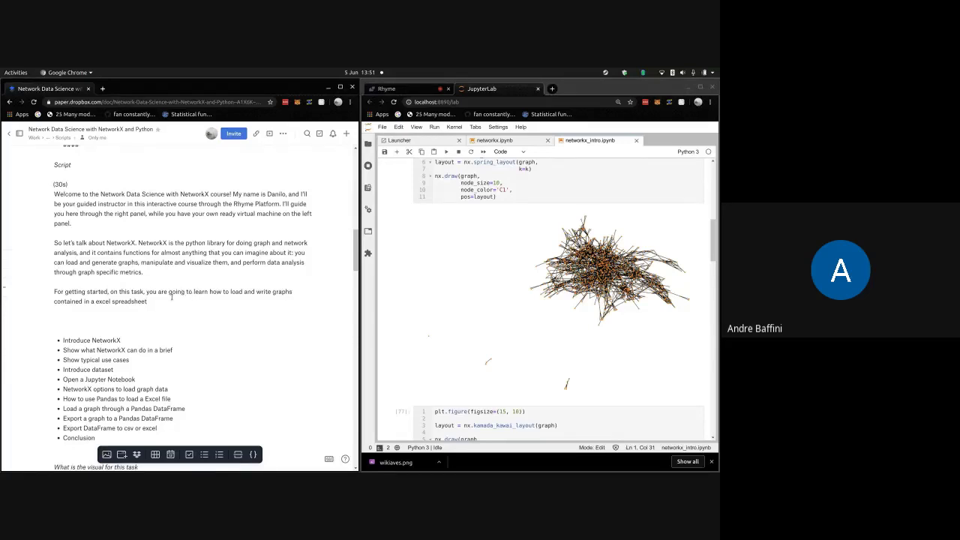
text(. S)
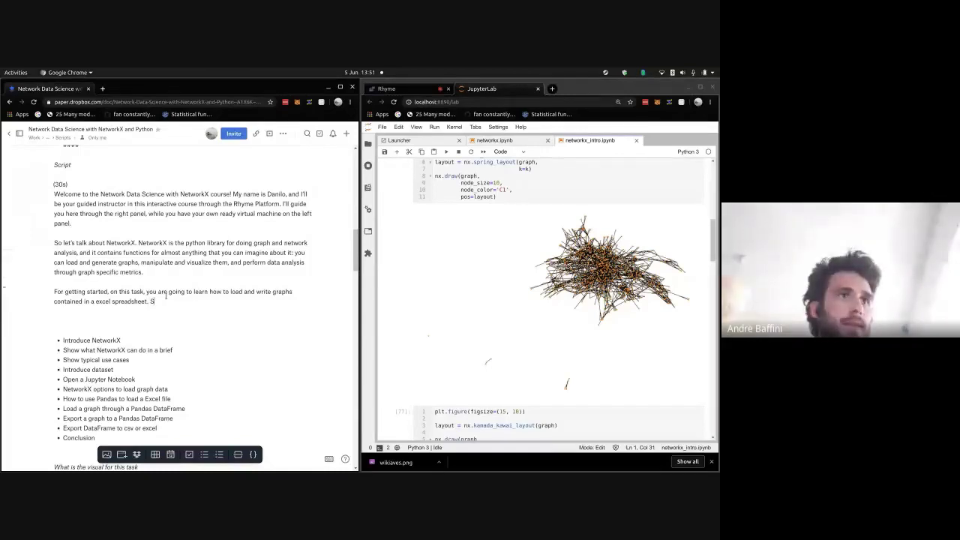
text(o follow me)
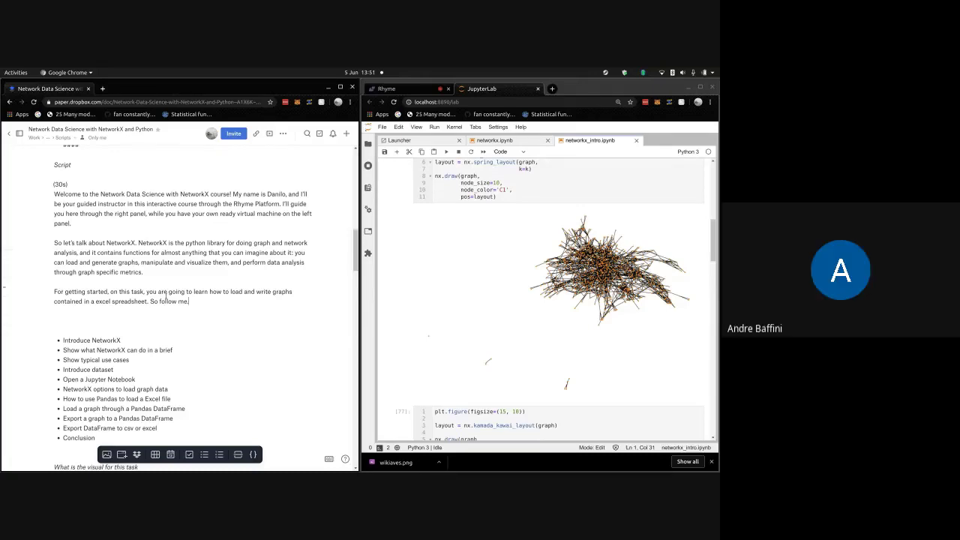
text(.)
key(Return)
key(Return)
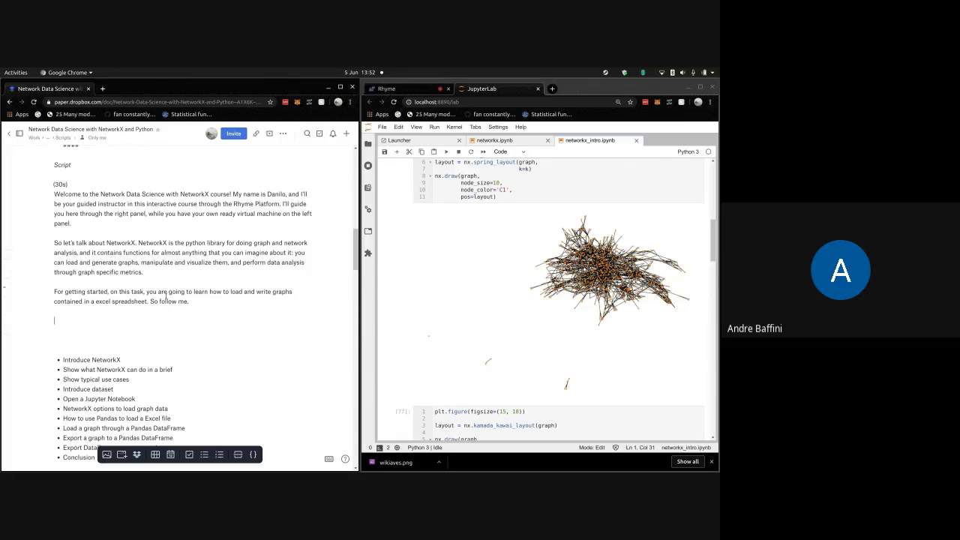
- Write 'On your browser, there is a opened tab containing an Jupyter Notebook instance. Open it.'
text(Okay)
key(BackSpace)
key(BackSpace)
key(BackSpace)
key(BackSpace)
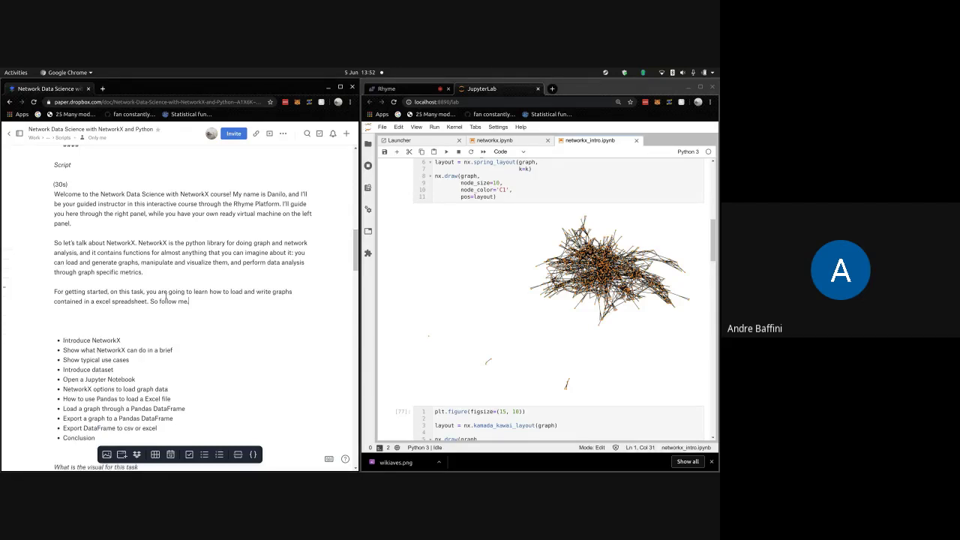
text(On your )
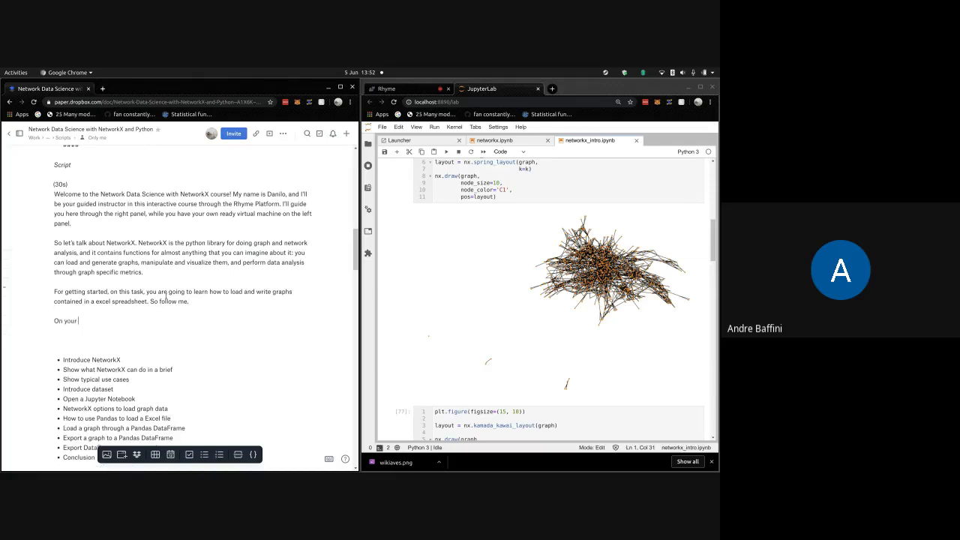
text(browser, there is a opened tab)
text( containing an .)
text(upy)
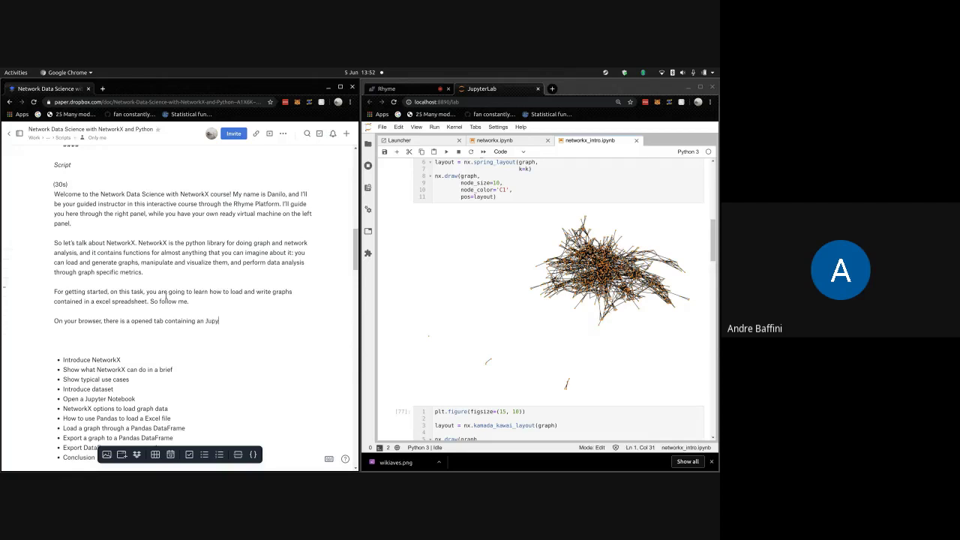
text(er Notebook Instance. Open it.)
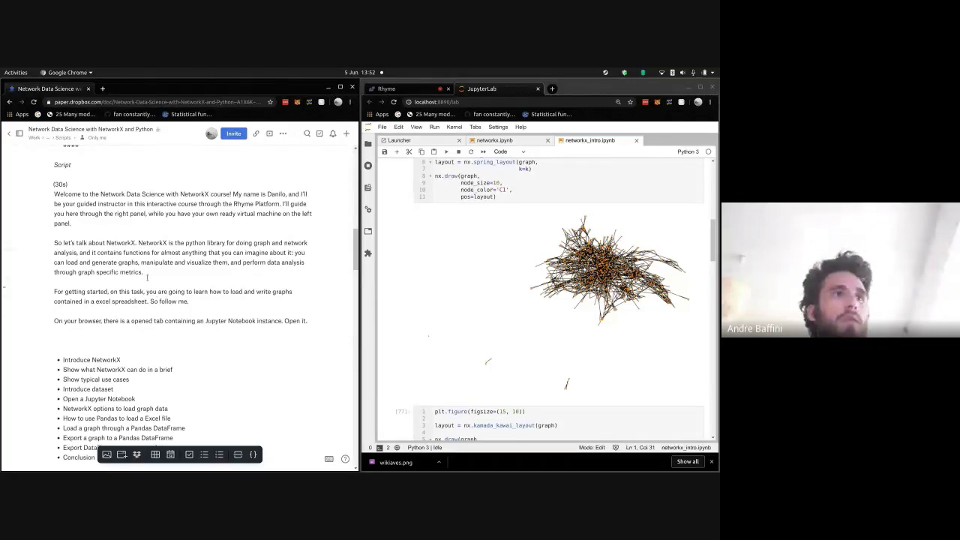
click(192, 234)
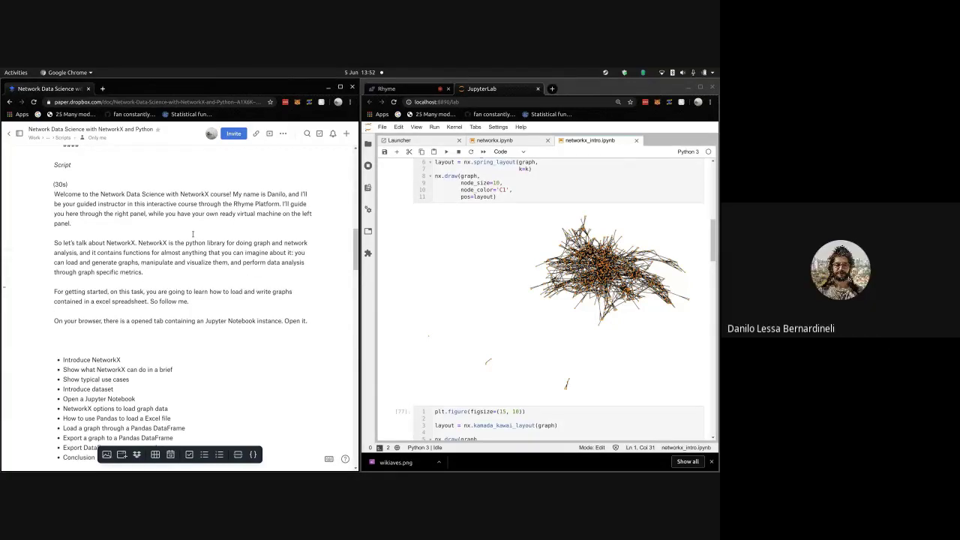
- Label the NetworkX and getting-started paragraphs (30s) and append "I'll show you how to" after 'Open it.'
key(Return)
text((30)
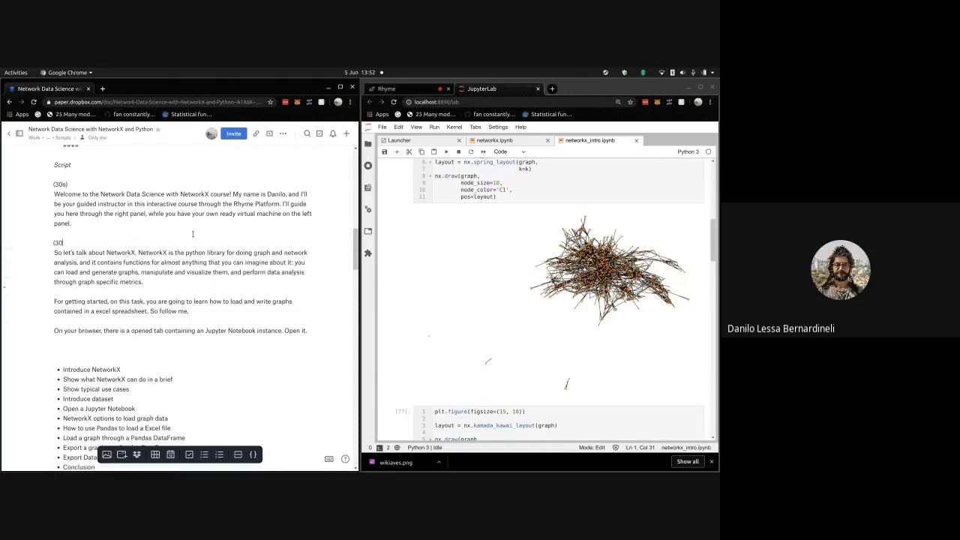
text(s))
key(Return)
text((30s))
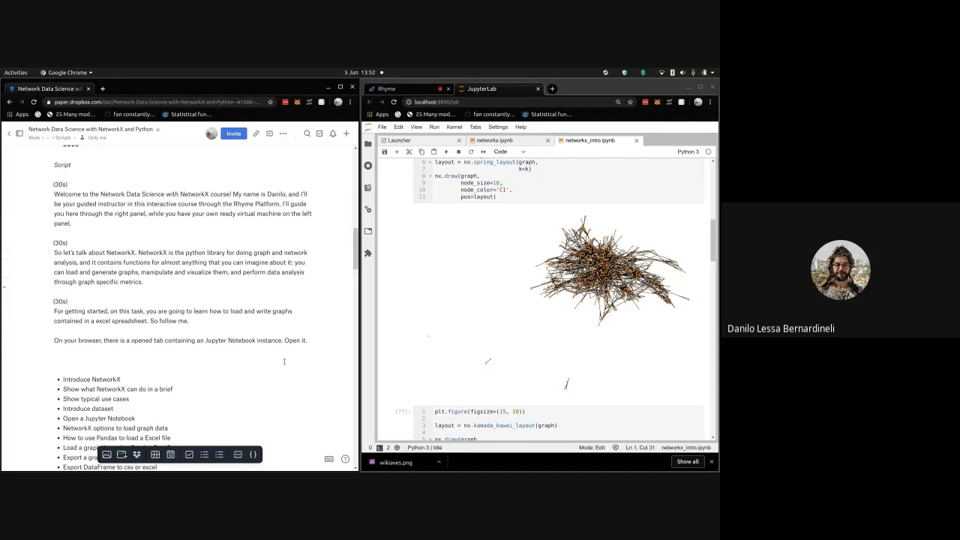
click(308, 339)
text(I'll s)
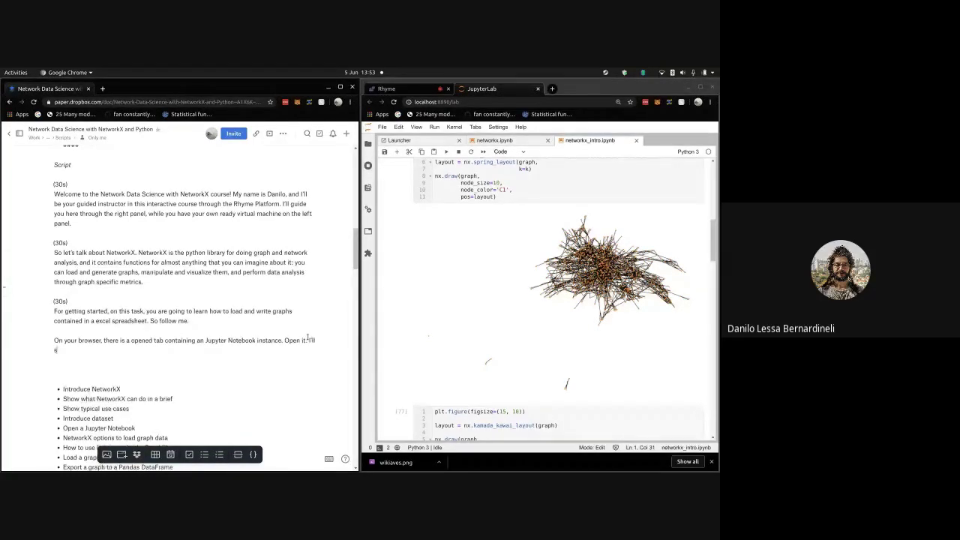
text(how you how to)
- Start a new paragraph after 'So follow me.' beginning "First I'll"
triple_click(158, 304)
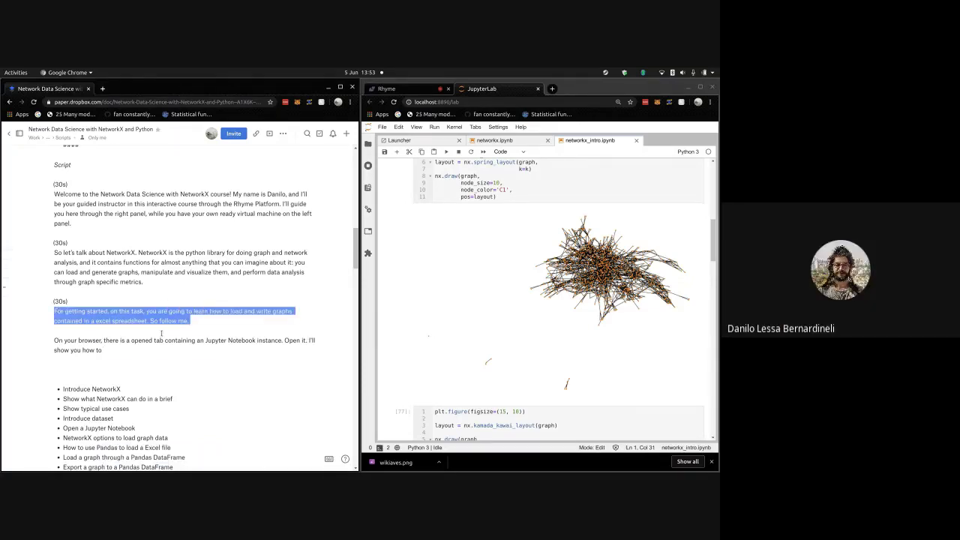
click(171, 321)
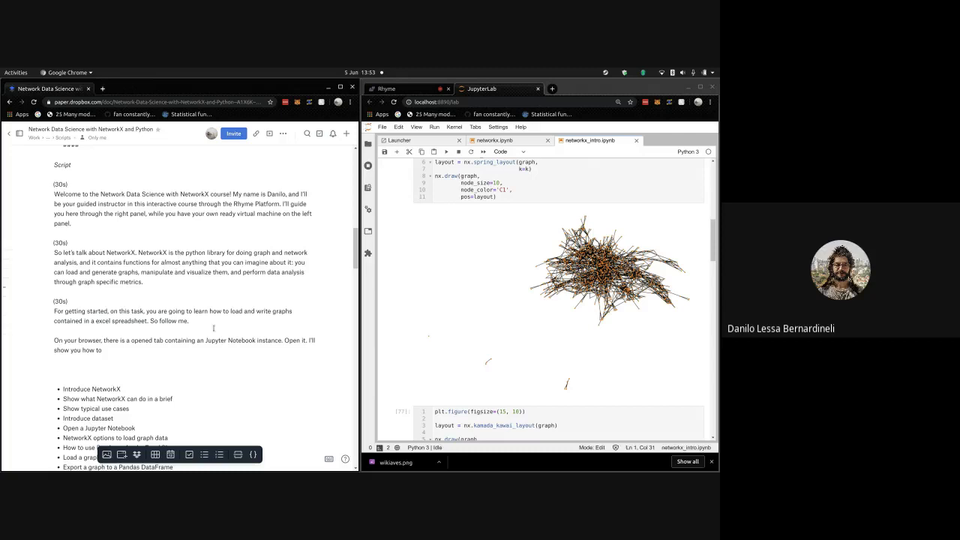
click(224, 360)
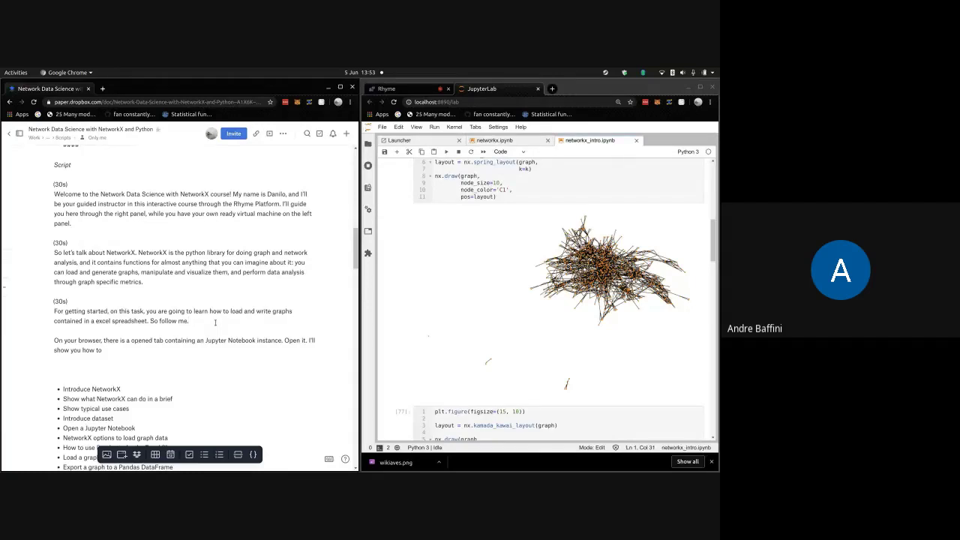
click(215, 322)
key(Return)
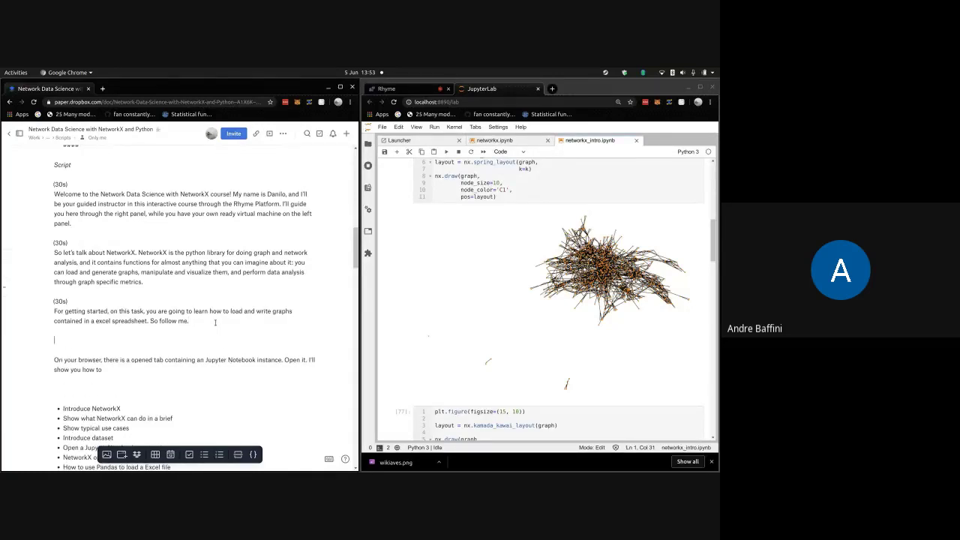
text(Fir)
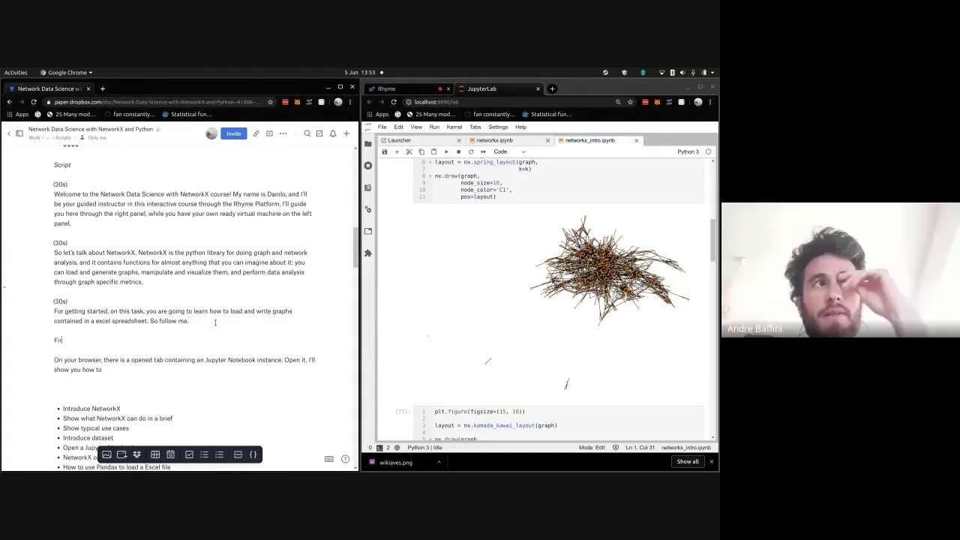
text(st I'll)
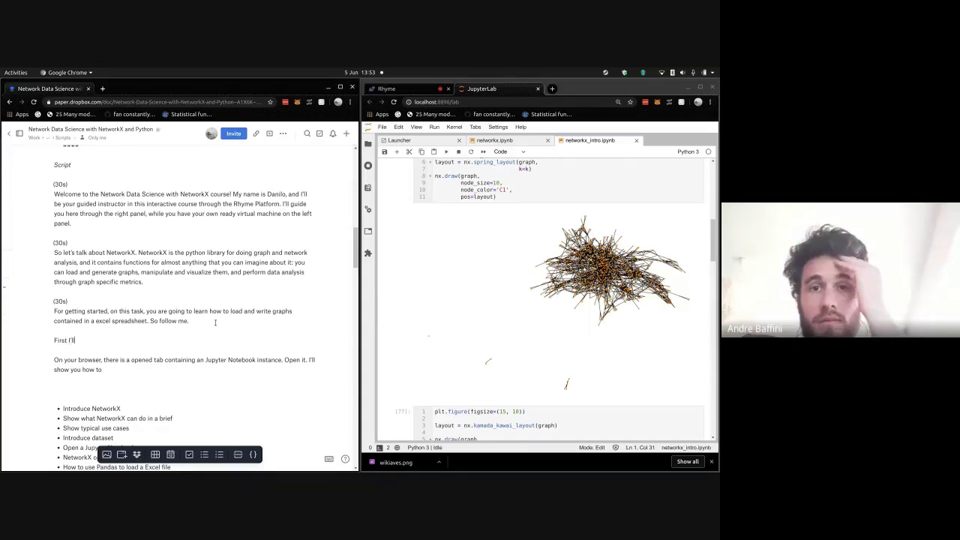
- Delete the 'On your browser' paragraph and continue drafting "First I'll show", discarding trial wording
shift+click(216, 371)
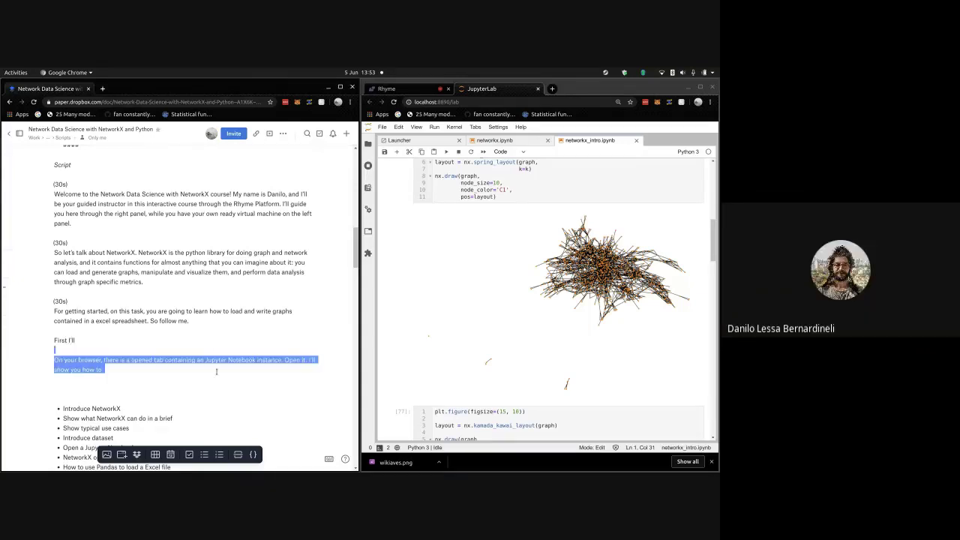
key(BackSpace)
text(show)
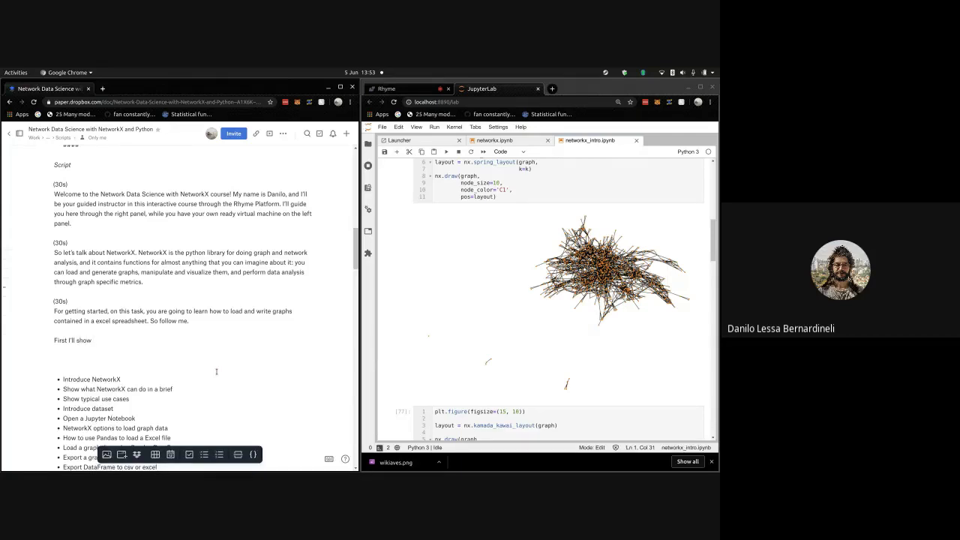
text( the)
key(BackSpace)
key(BackSpace)
key(BackSpace)
key(BackSpace)
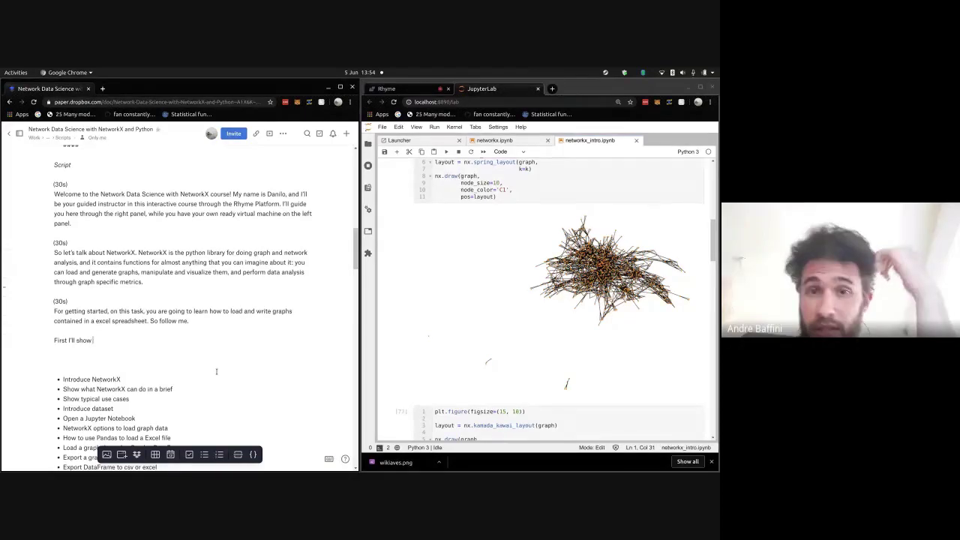
text(an example of an)
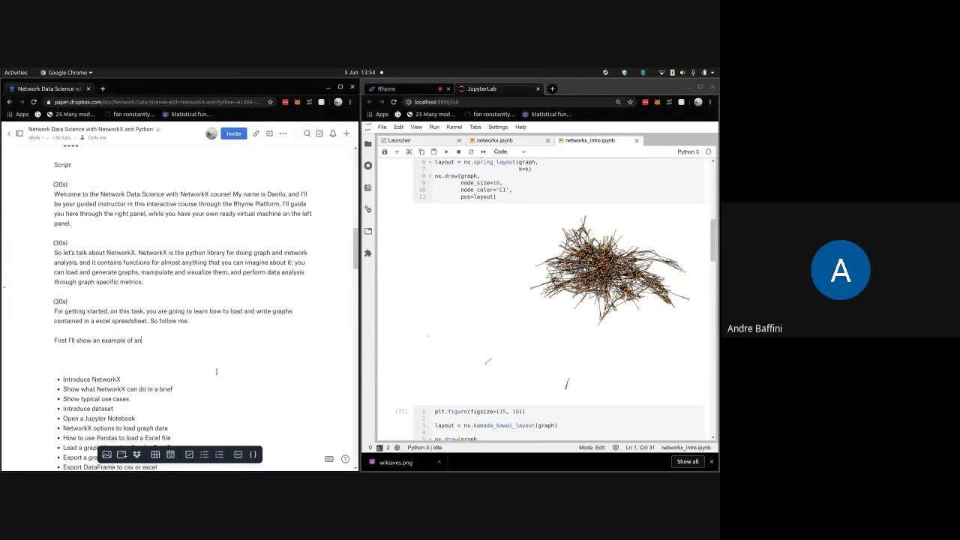
key(BackSpace)
key(BackSpace)
key(BackSpace)
key(BackSpace)
key(BackSpace)
key(BackSpace)
key(BackSpace)
key(BackSpace)
key(BackSpace)
key(BackSpace)
key(BackSpace)
key(BackSpace)
key(BackSpace)
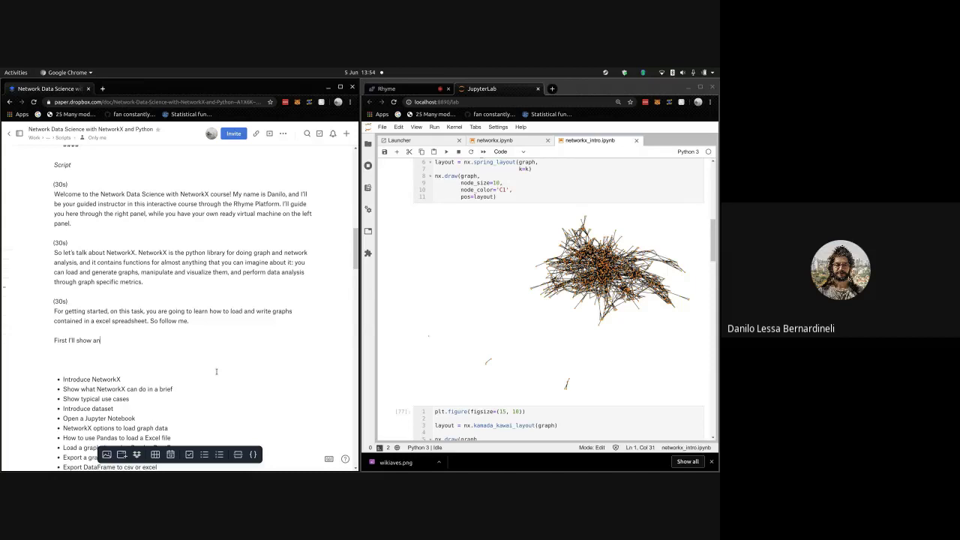
key(BackSpace)
key(BackSpace)
scroll(422, 246, up, 15)
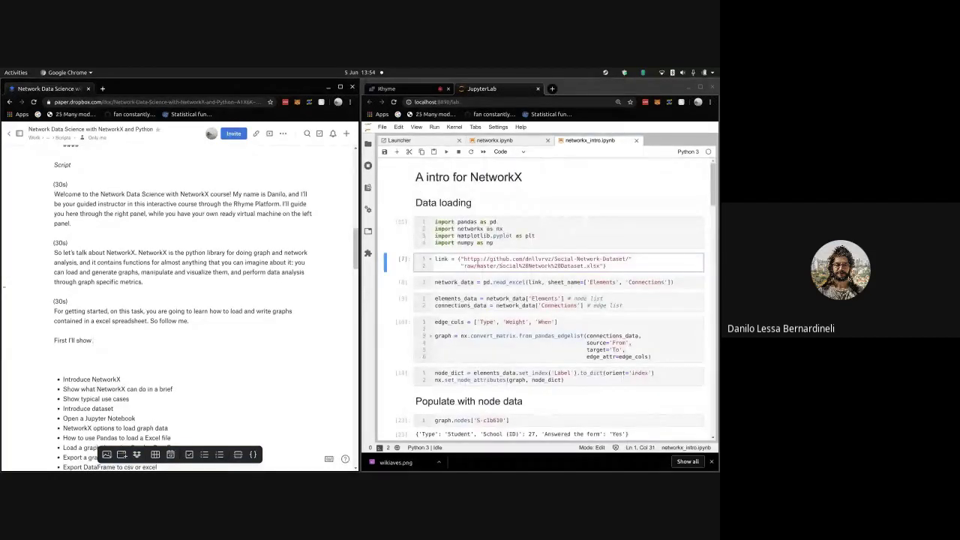
- Copy the dataset URL from the notebook's link cell and load it in a new browser tab
click(459, 259)
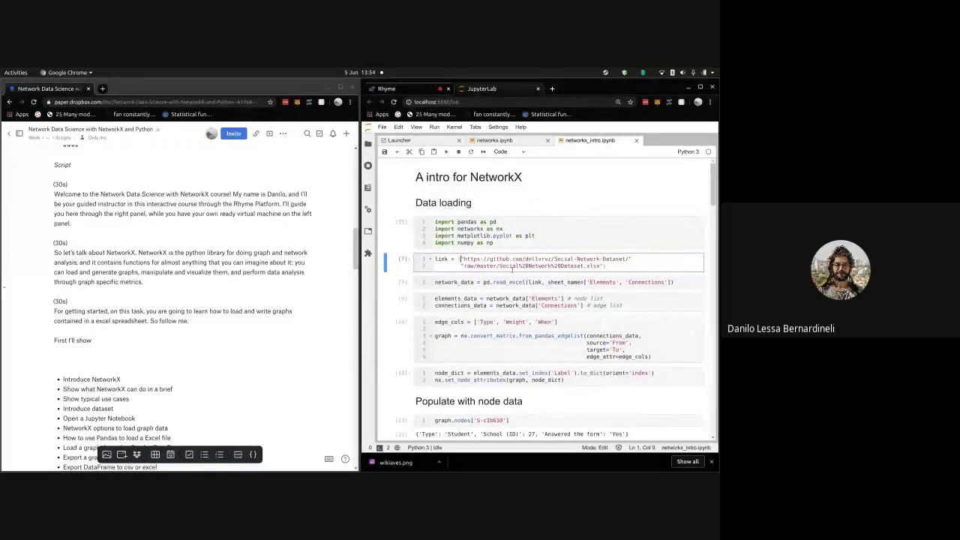
text(()
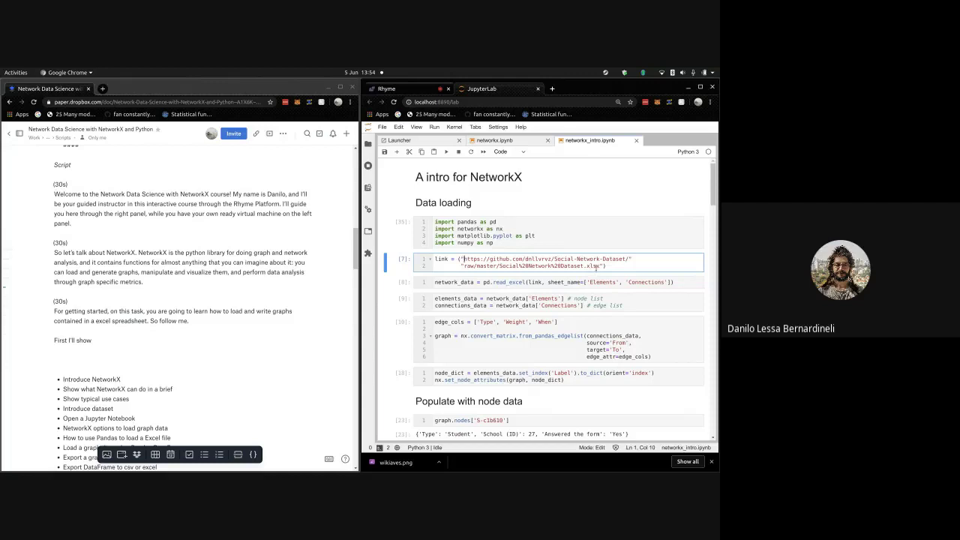
shift+click(598, 267)
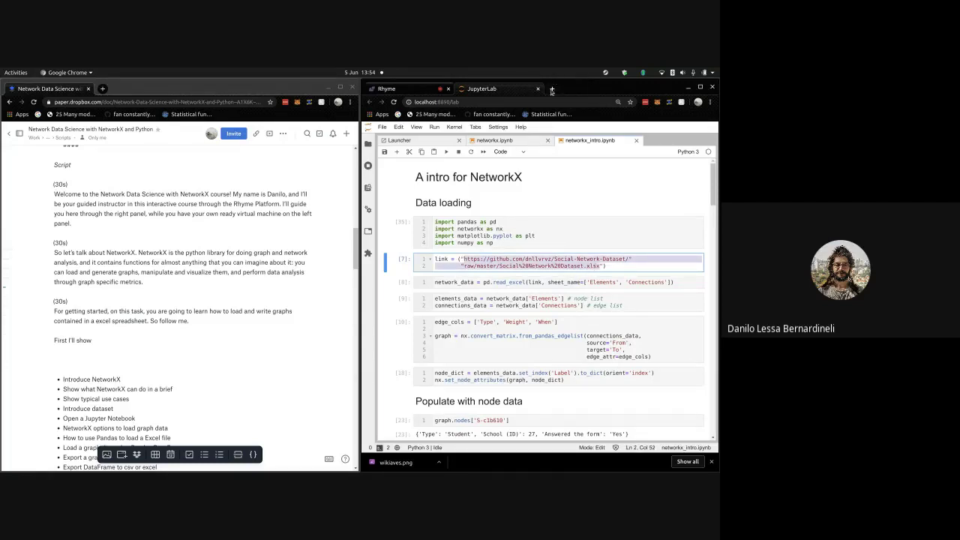
click(552, 90)
text(https://github.com/dnllvrvz/Social-Network-Dataset/""raw/master/Social%20Network%20Dataset.xlsx)
key(Return)
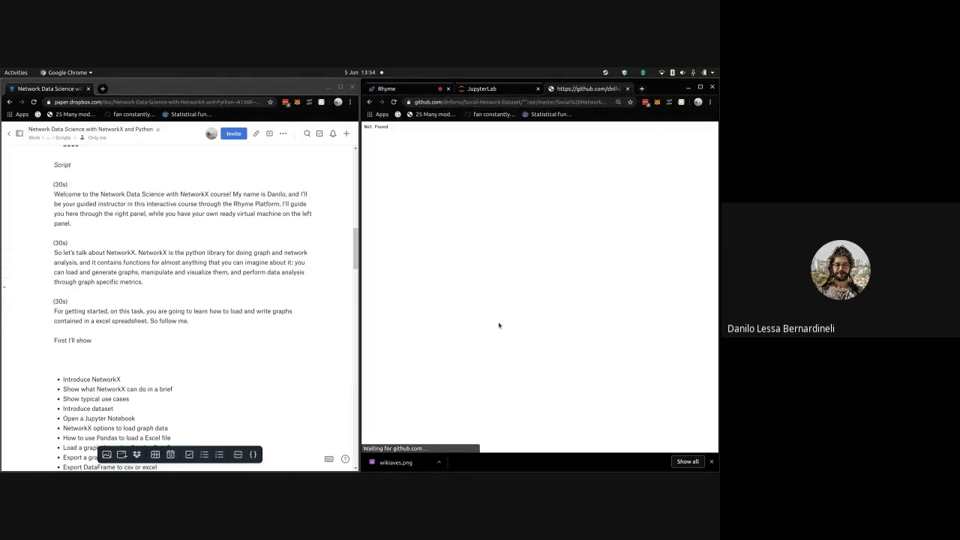
- Replace the Not Found GitHub address with the suggested URL to download 'Social Network Dataset (1).xlsx'
click(507, 87)
click(577, 89)
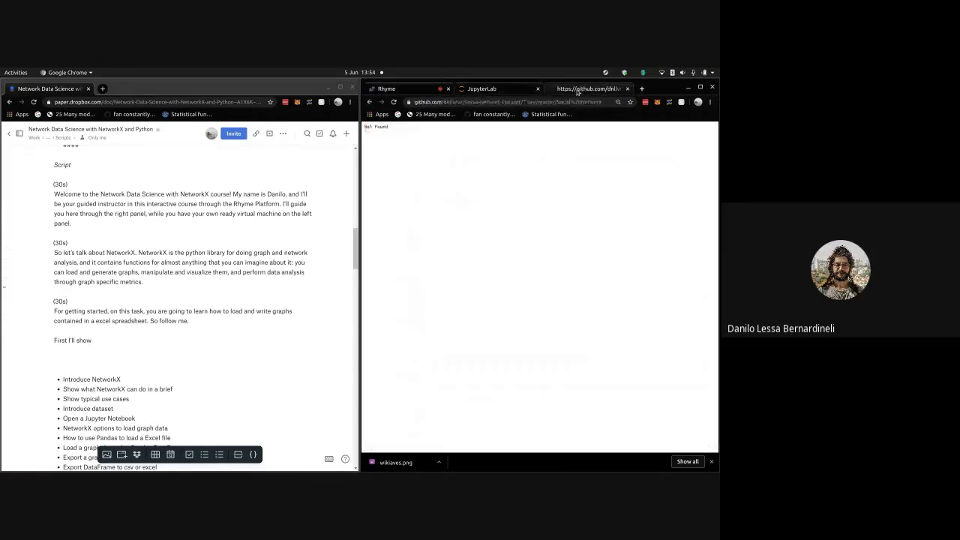
click(529, 102)
click(529, 103)
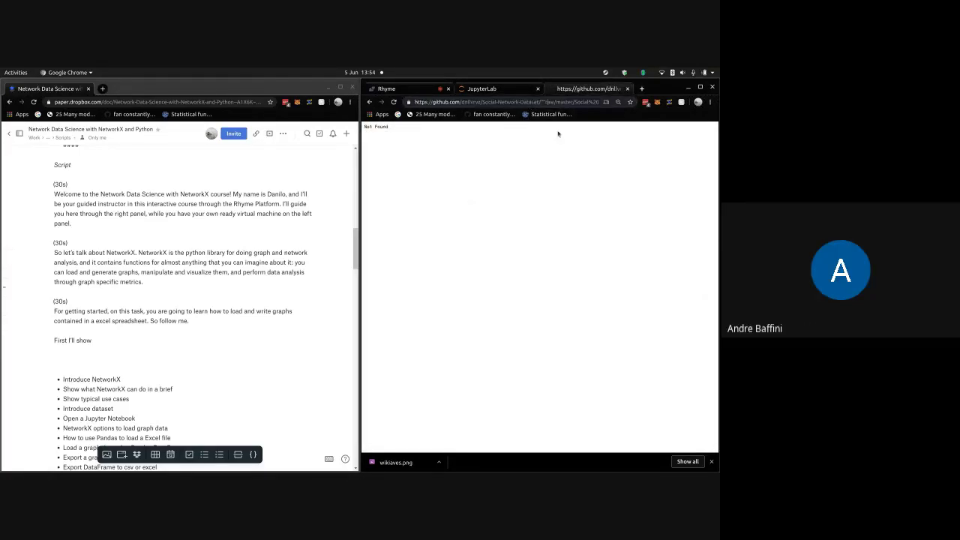
key(ctrl+v)
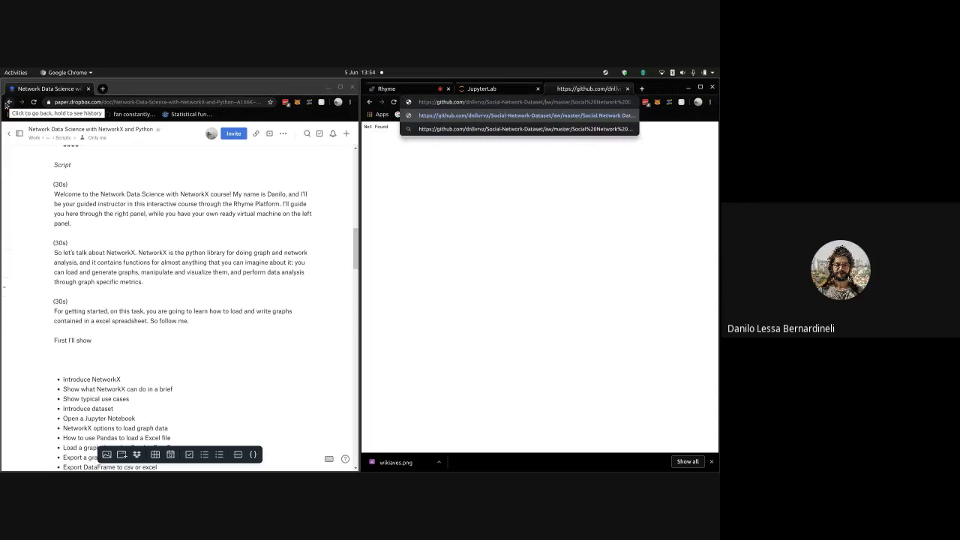
key(Return)
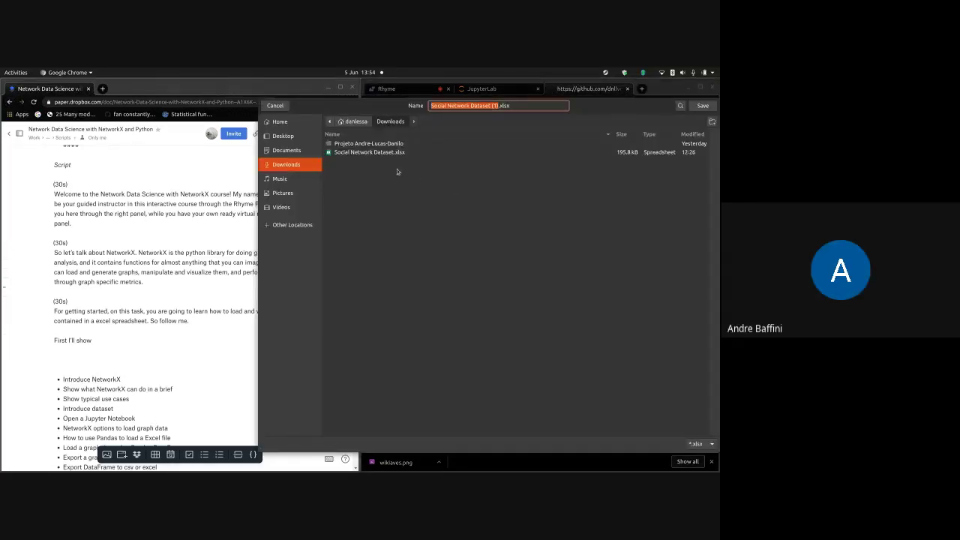
- Save the download over Social Network Dataset.xlsx, view its Elements sheet in Calc, then close Calc
click(400, 153)
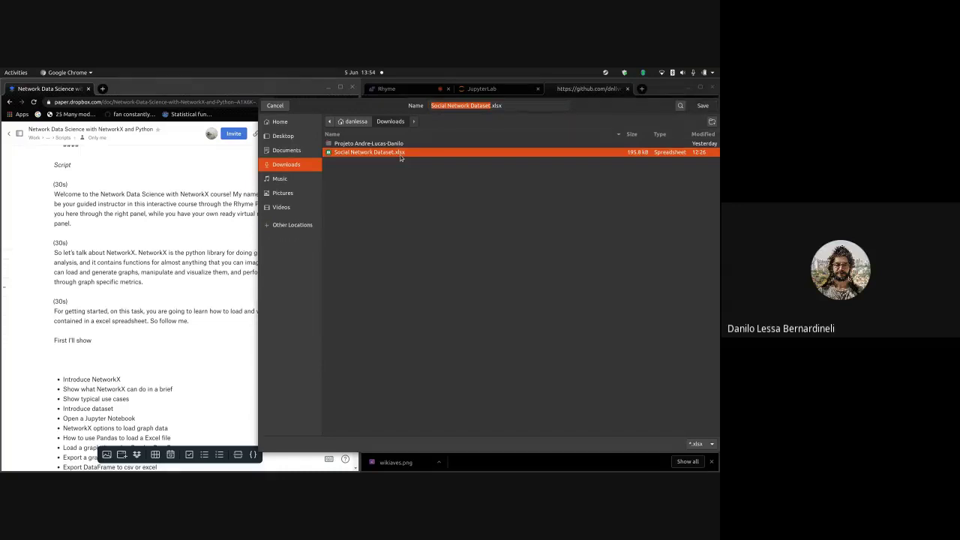
key(Return)
key(Return)
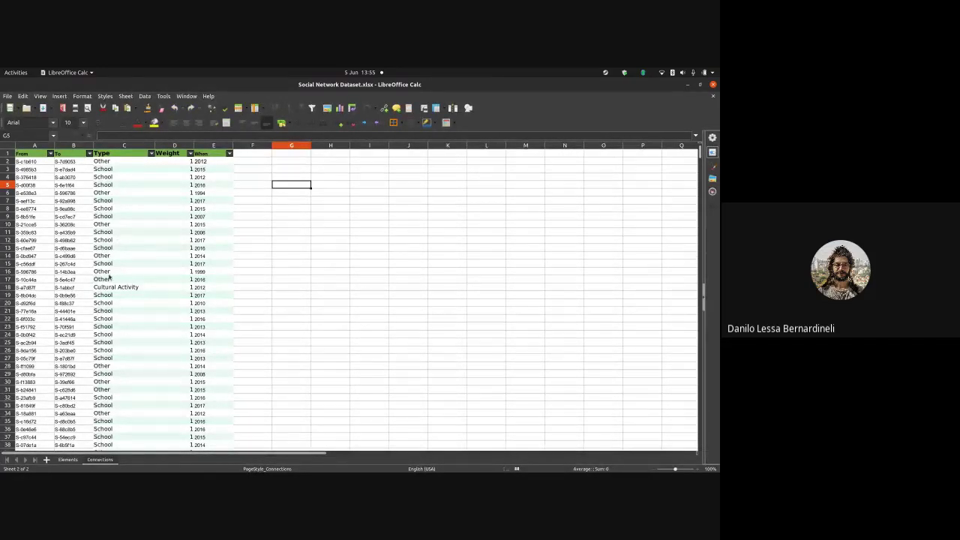
click(71, 460)
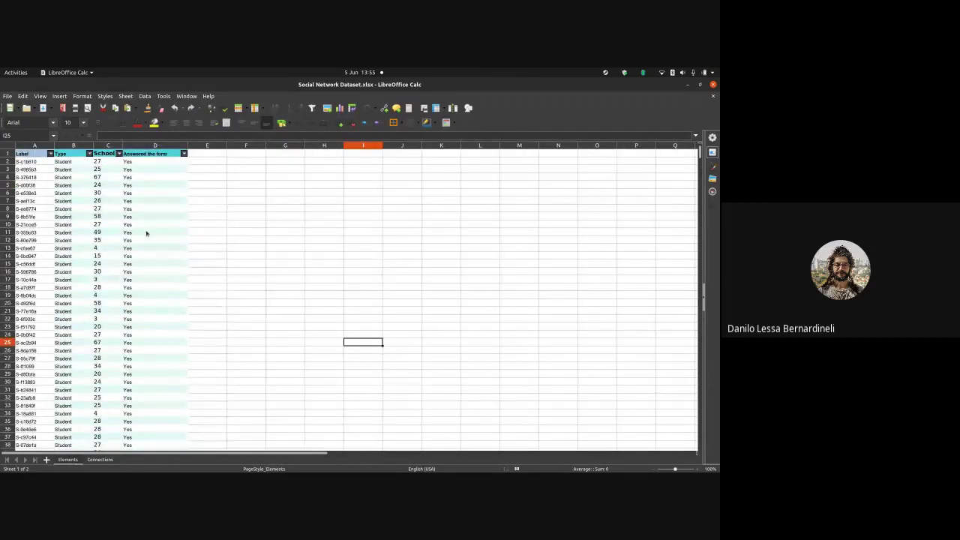
click(712, 85)
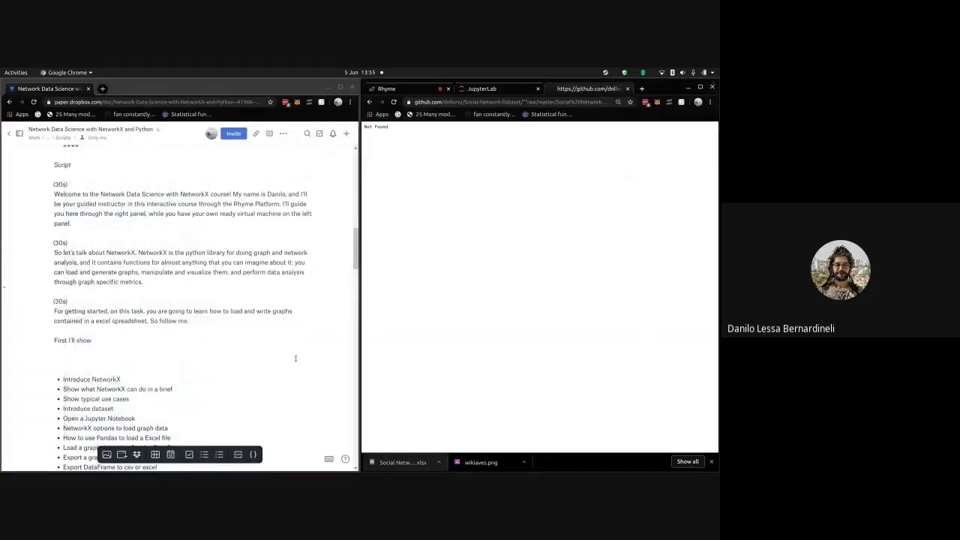
- Continue 'First I'll show' with how a graph dataset looks and telling viewers to open their bookmarks
click(222, 324)
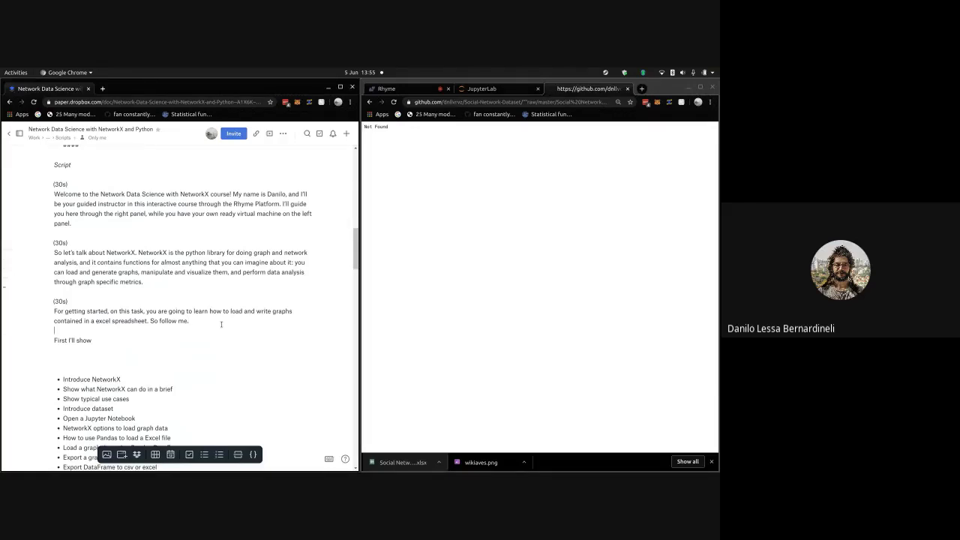
click(155, 342)
text(how )
text(a graph dataset ()
text(ooks like. Open)
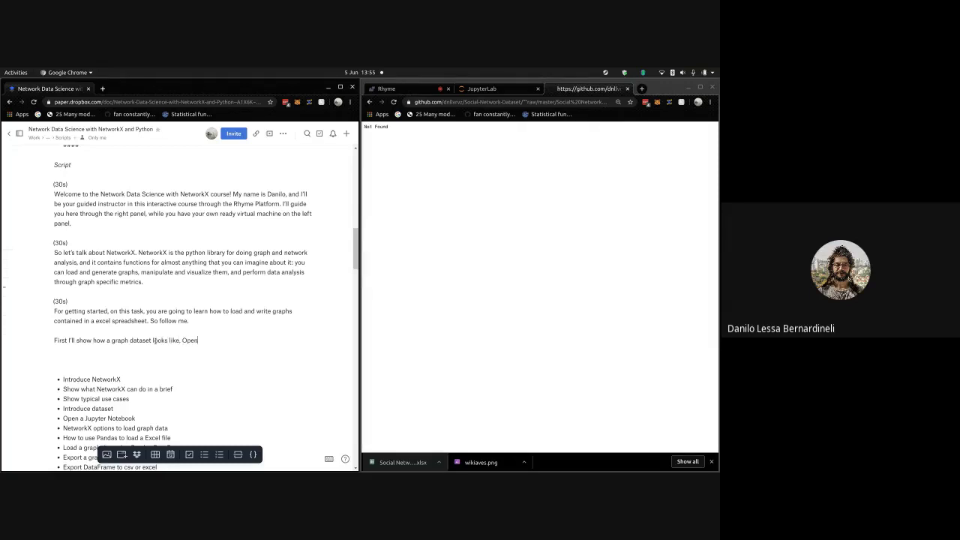
text( your bookmarks, and click on the ####.)
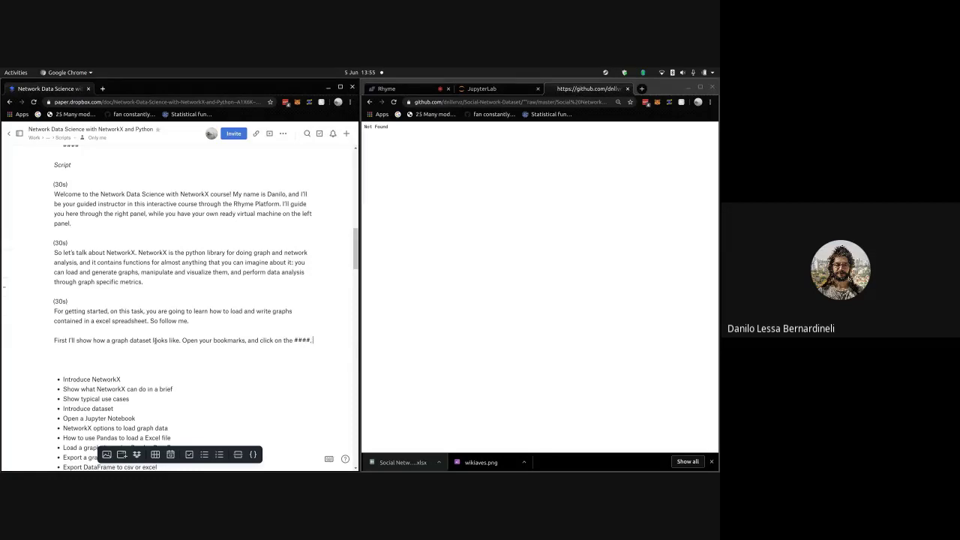
- On a new line, write 'This is an excel file containing informations about the nodes and connections…'
key(Return)
text(This is an exc)
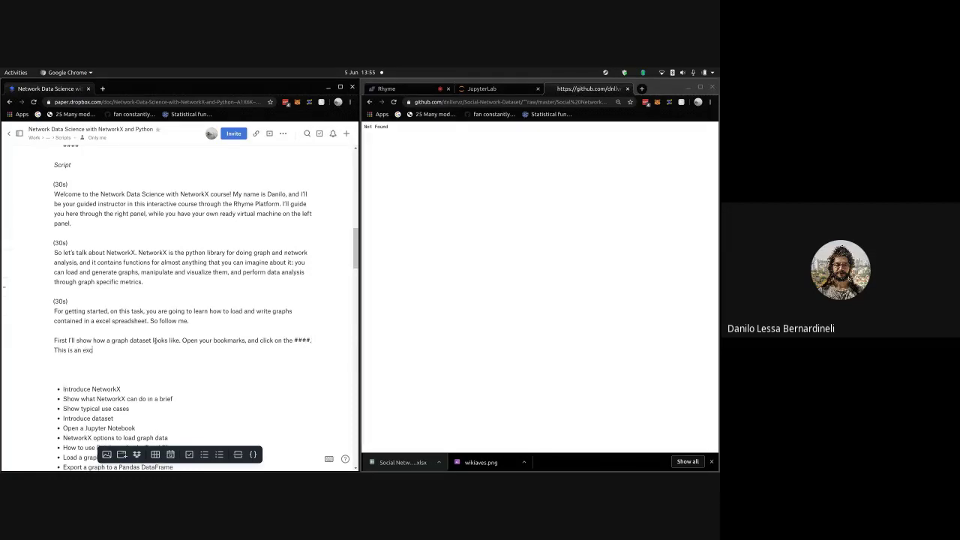
text(el file containing)
key(BackSpace)
key(BackSpace)
key(BackSpace)
text(g)
key(BackSpace)
key(BackSpace)
key(BackSpace)
key(BackSpace)
text(ning informations about the node)
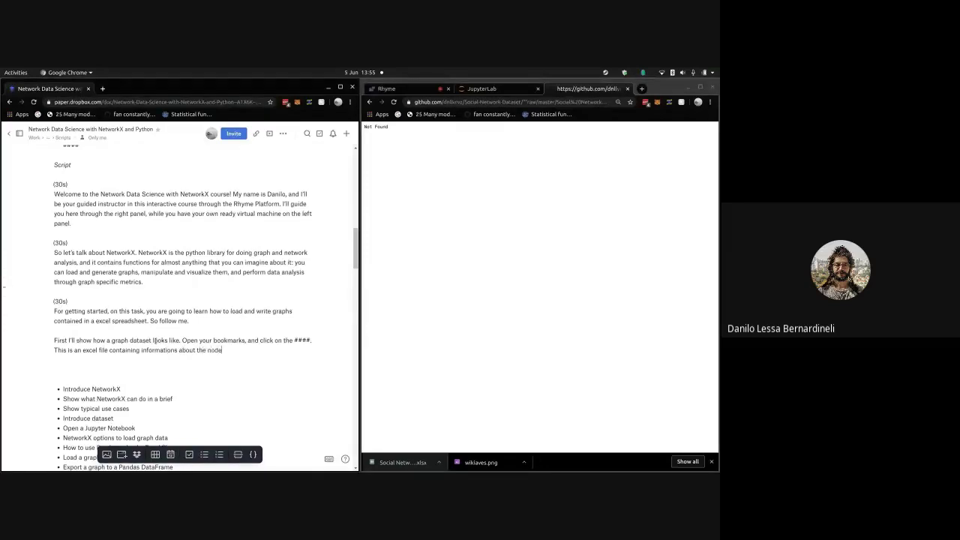
text(s and connections )
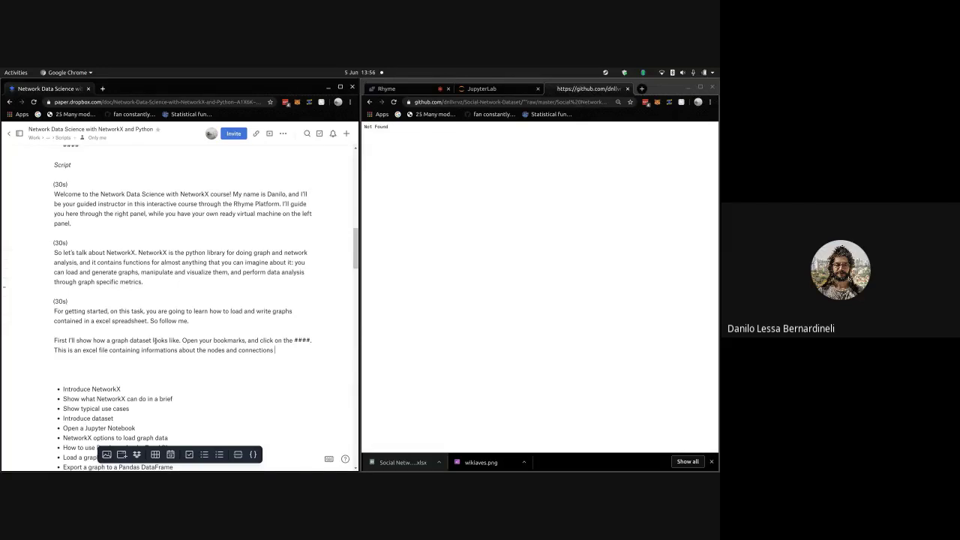
text(for an certain social)
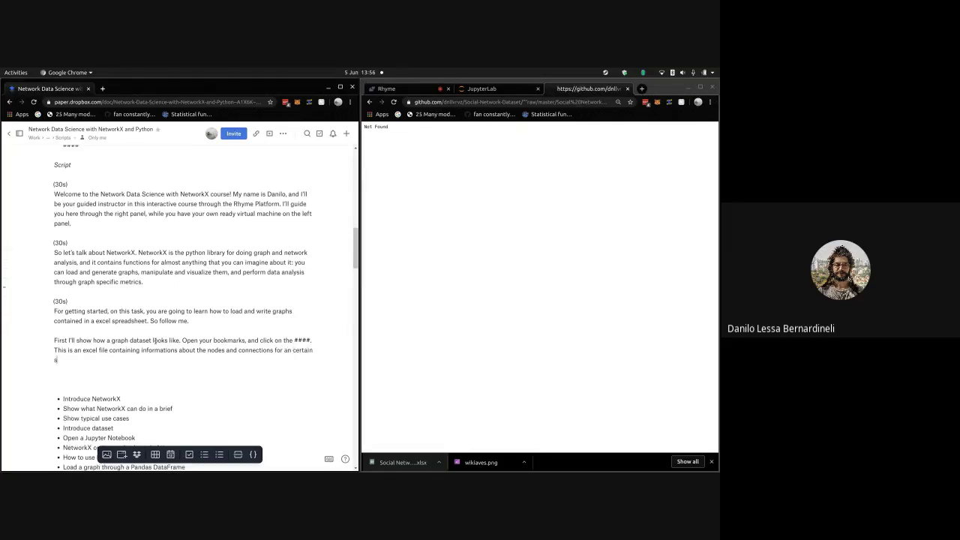
text( network. You can see that there ar)
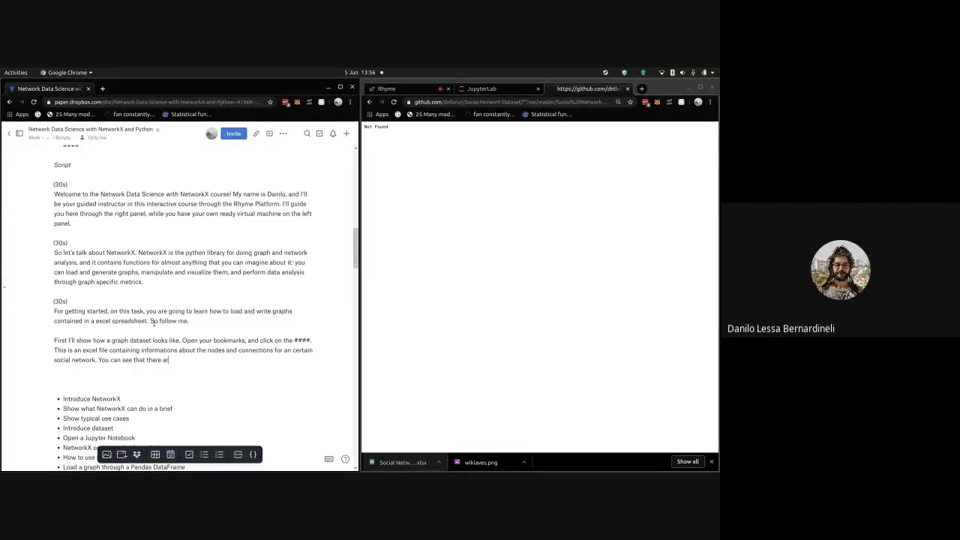
text(e two sheets: )
text(the Elements on)
text(e, e)
text(whi)
text(ch)
text( informes)
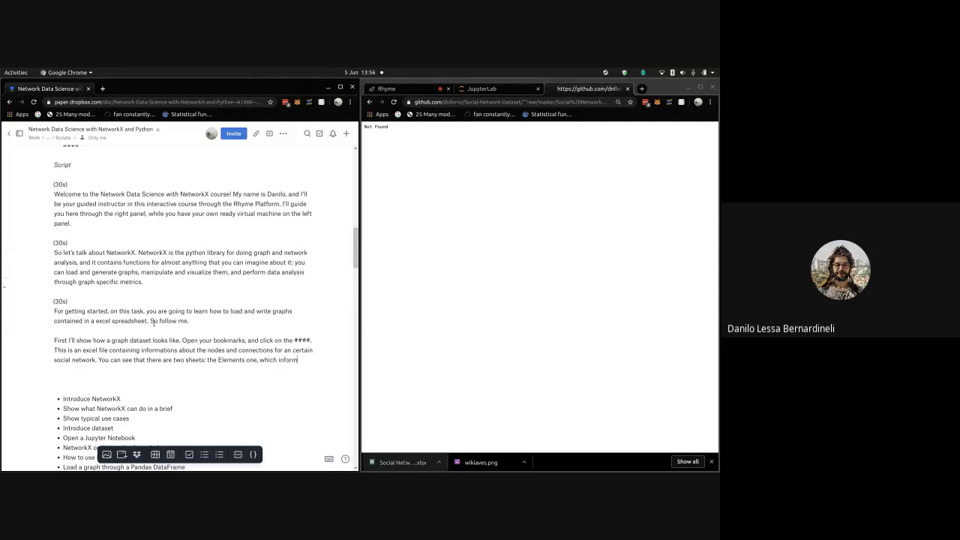
- Finish the sentence: Elements informs about the nodes, Connections about relations between nodes; add two blank lines
key(BackSpace)
key(BackSpace)
text(s us about the nodes, a)
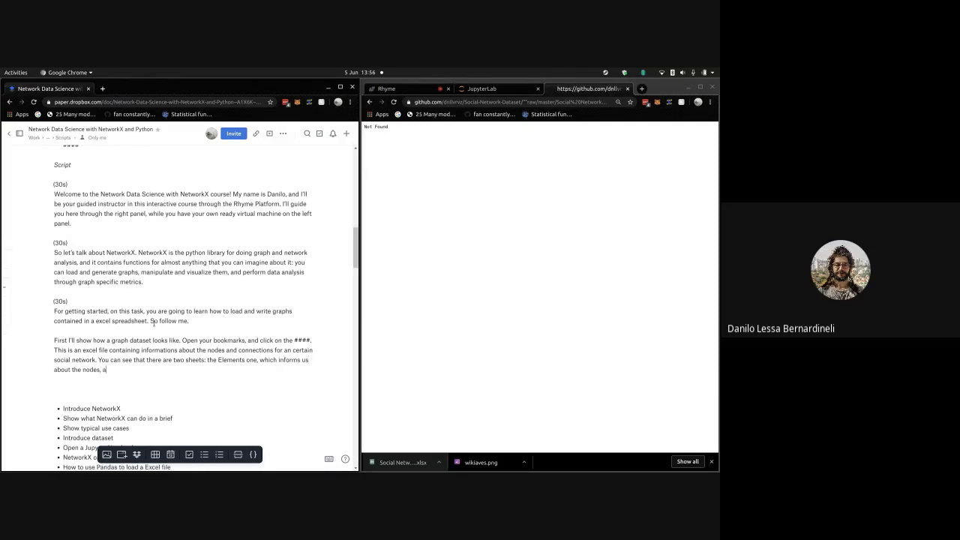
text(nd the Connections one, which informs us abo)
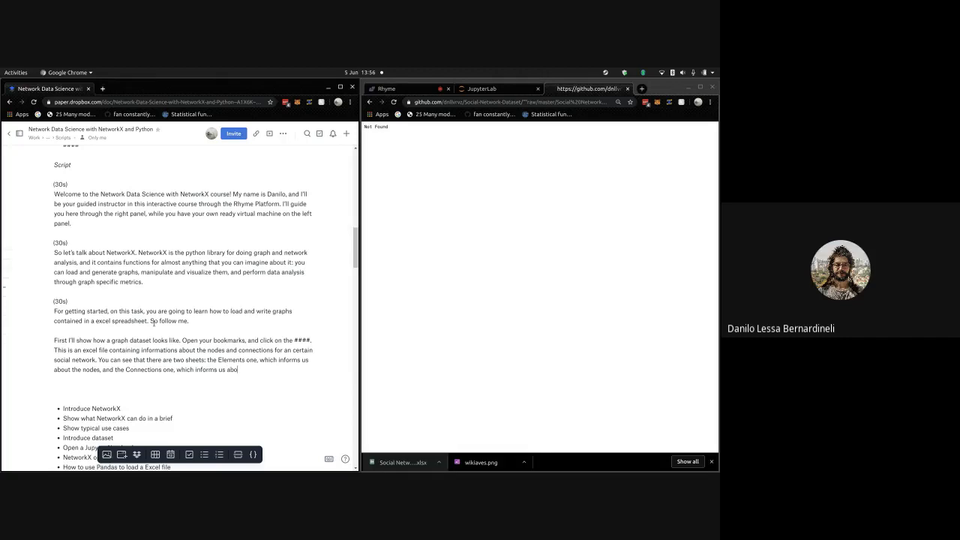
text(ut the relations between the nodes.)
key(Return)
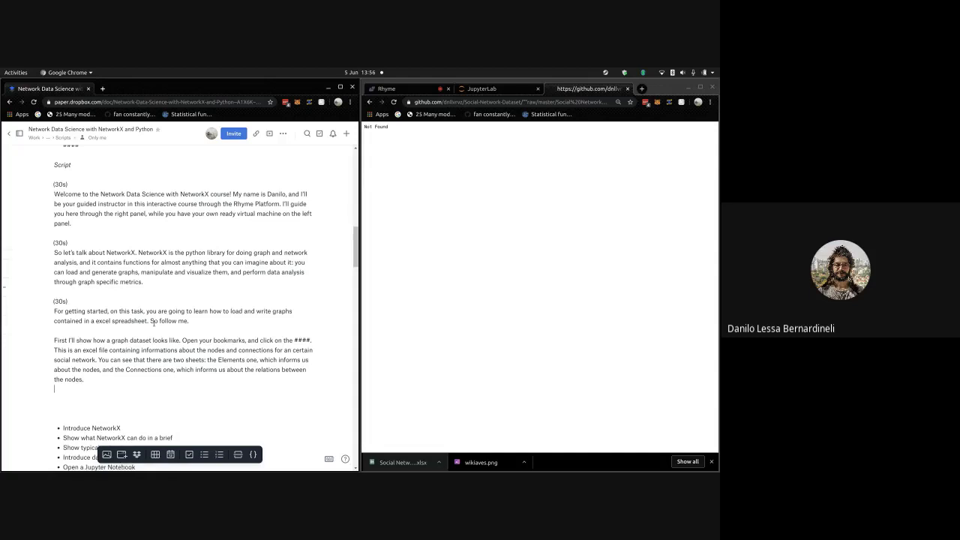
key(Return)
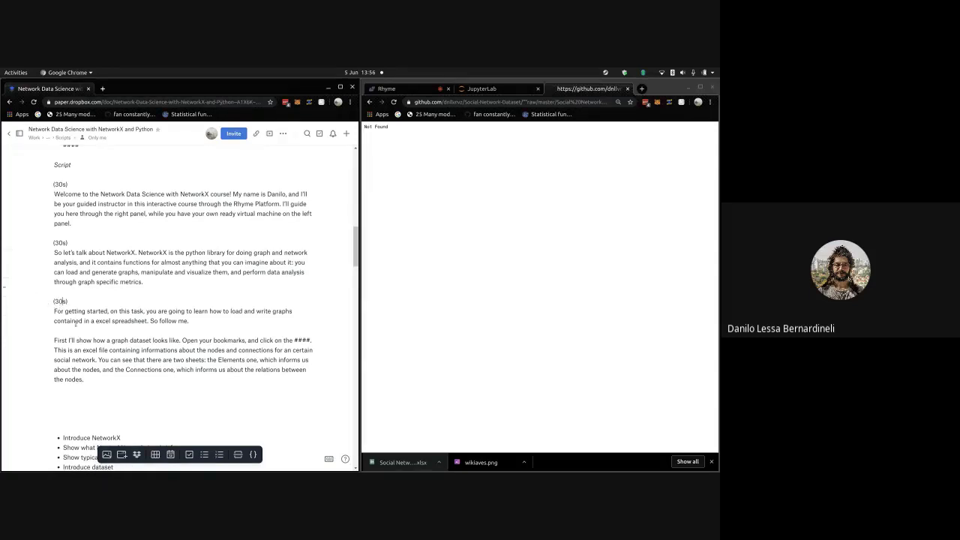
- Change the timing label to 45s and add 'Feel free to pause the video for getting familiar with the spreadsheet.'
click(62, 300)
key(BackSpace)
key(BackSpace)
text(45)
text(Feel fe)
key(BackSpace)
text(ree to pause the video for getting familiar)
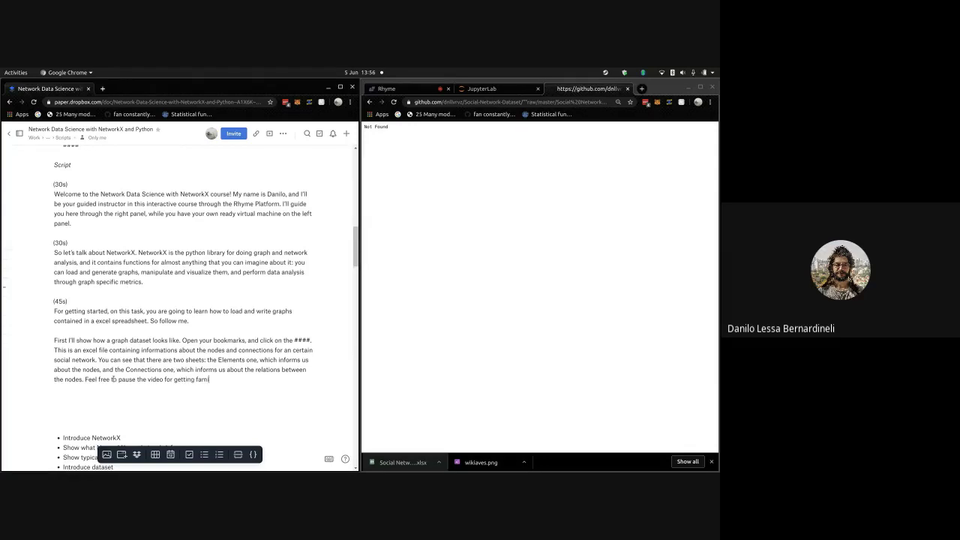
text( with the)
text( spreadsheet)
text(.  )
text(Now)
scroll(114, 379, down, 1)
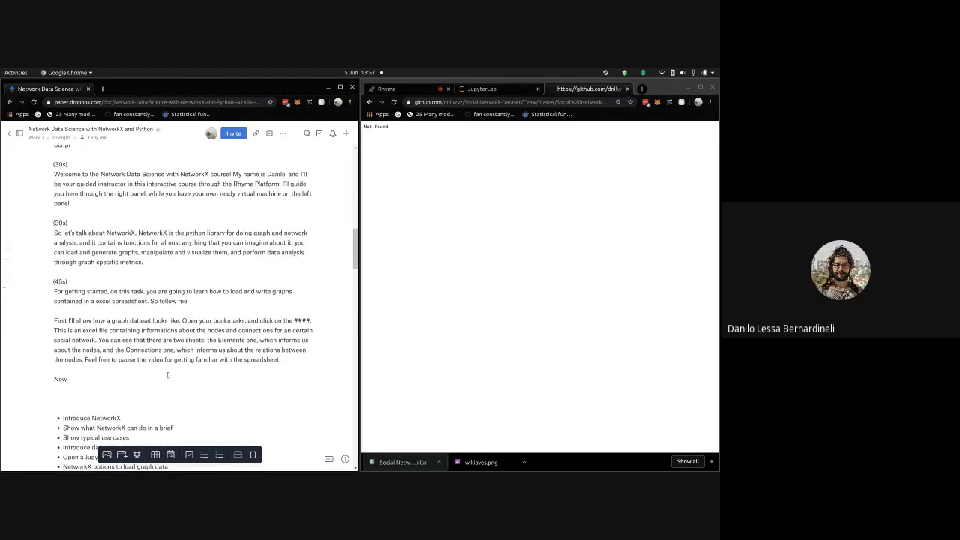
- Write the NetworkX loading sentence, then 'Open your Jupyter Notebook tab… through the read_excel' on a new line
text(that you understand the spreads)
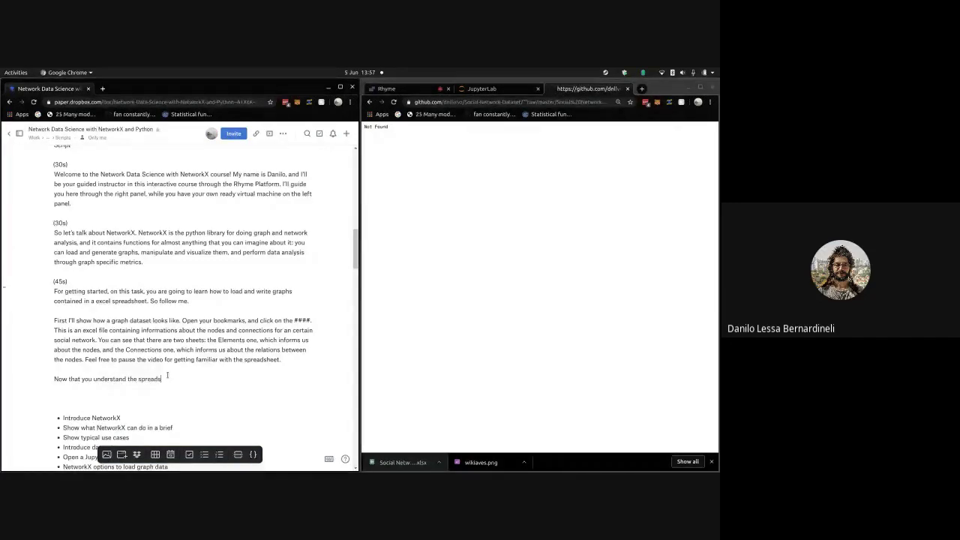
text(heet, I'll guide you for )
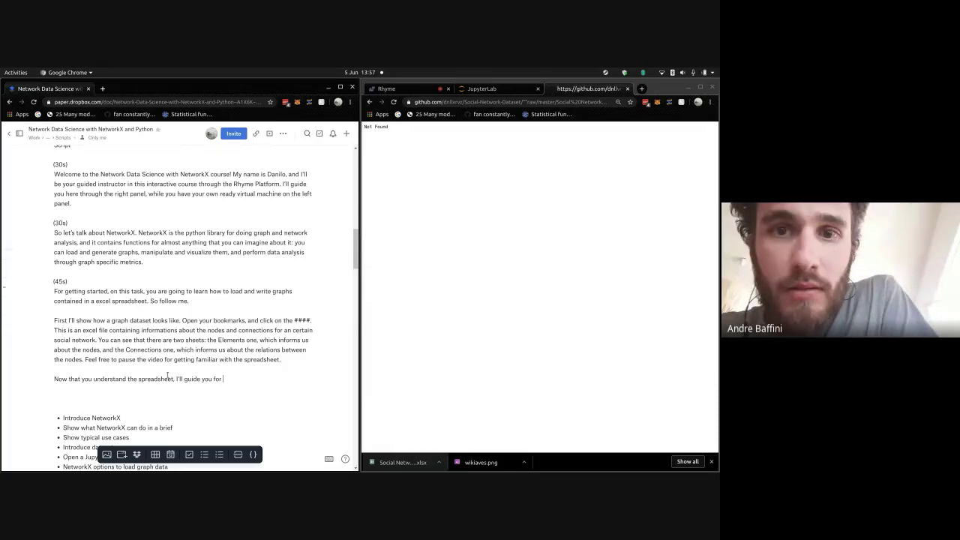
text(how to load it)
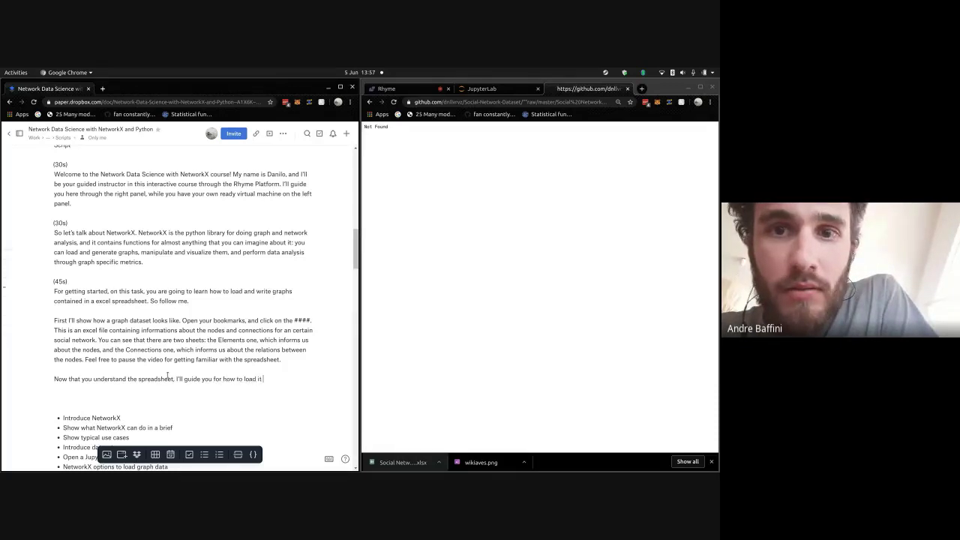
text( on NetworkX.)
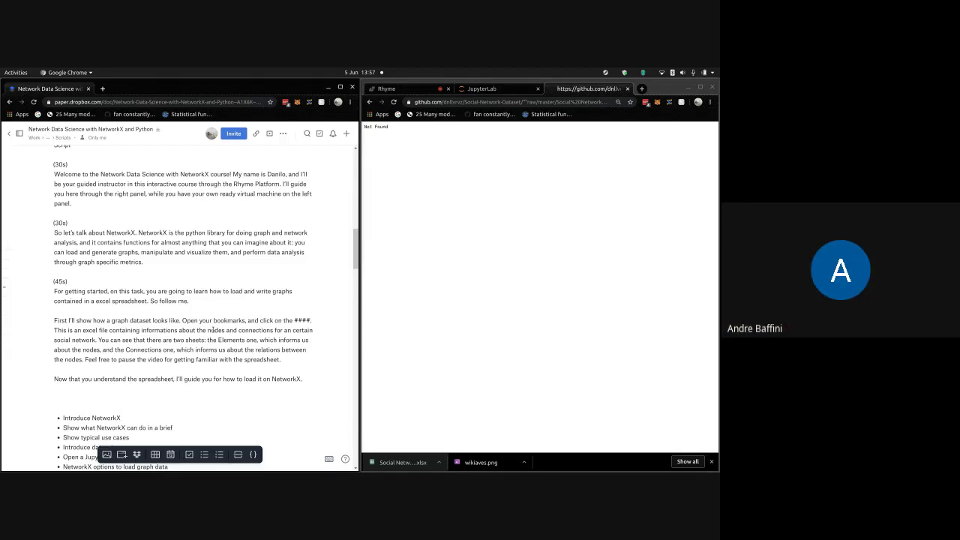
key(Return)
text(Open your)
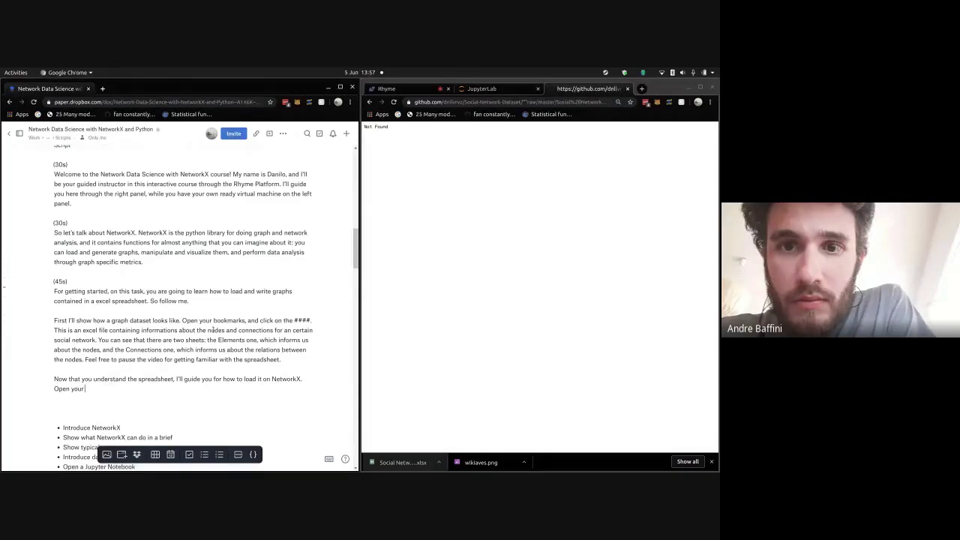
text( Jupyter Notebook tab)
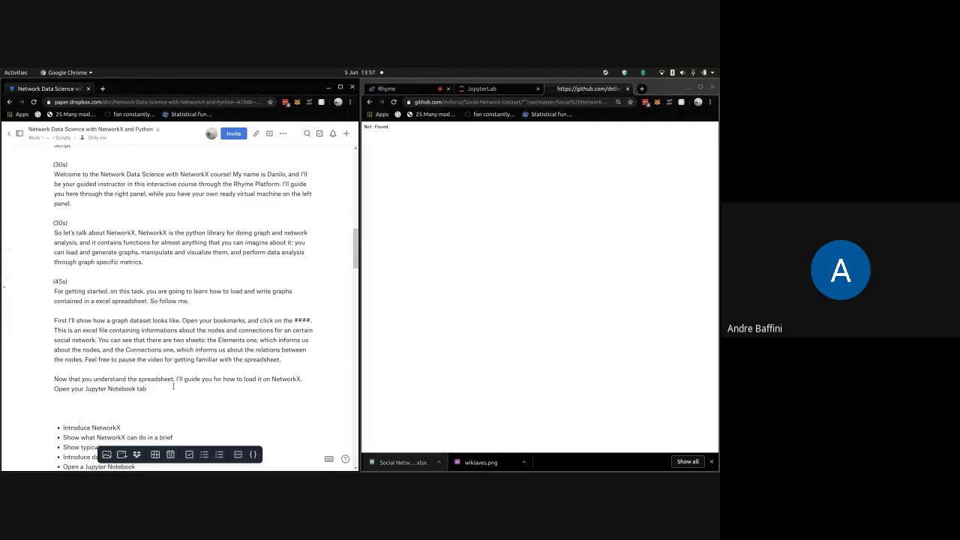
scroll(178, 393, down, 1)
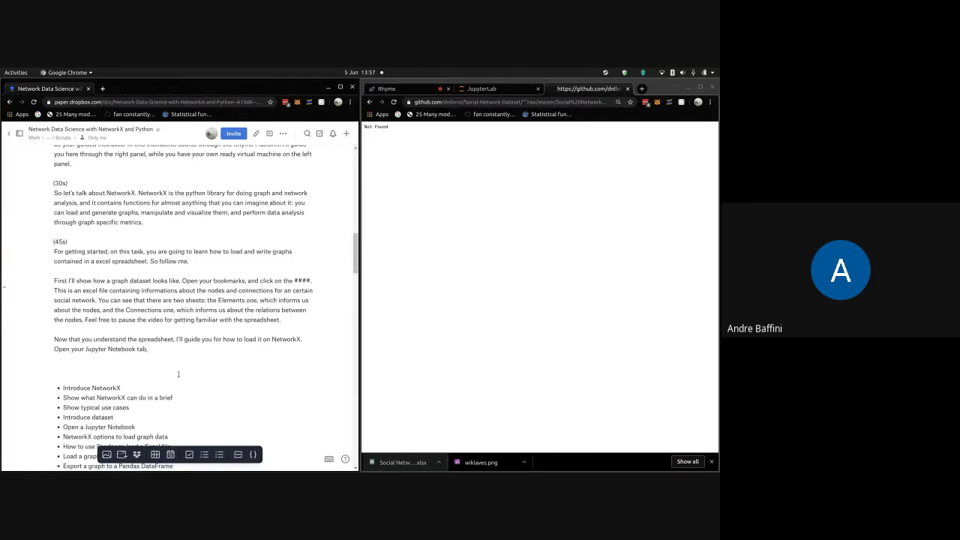
text(and let's download the sheet. We need to use panda)
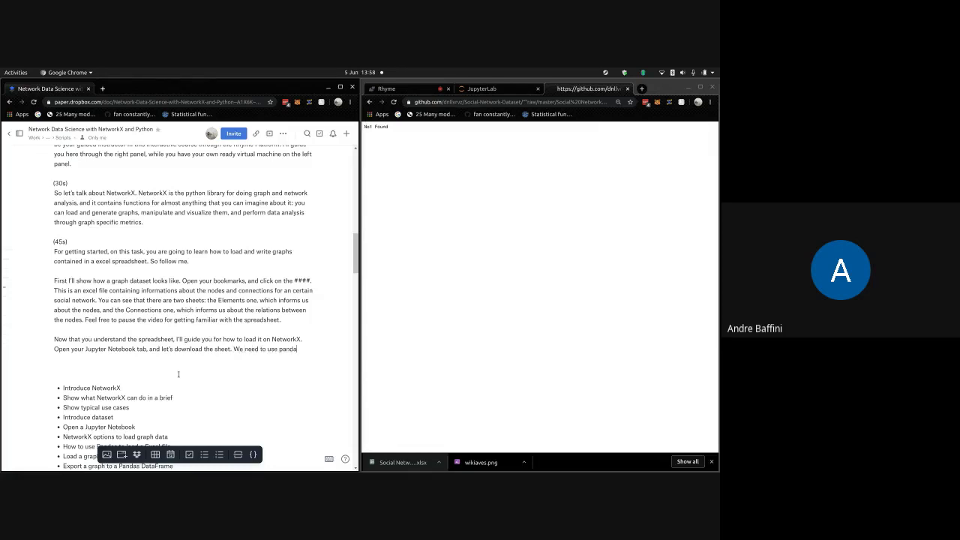
text(s for that, through t)
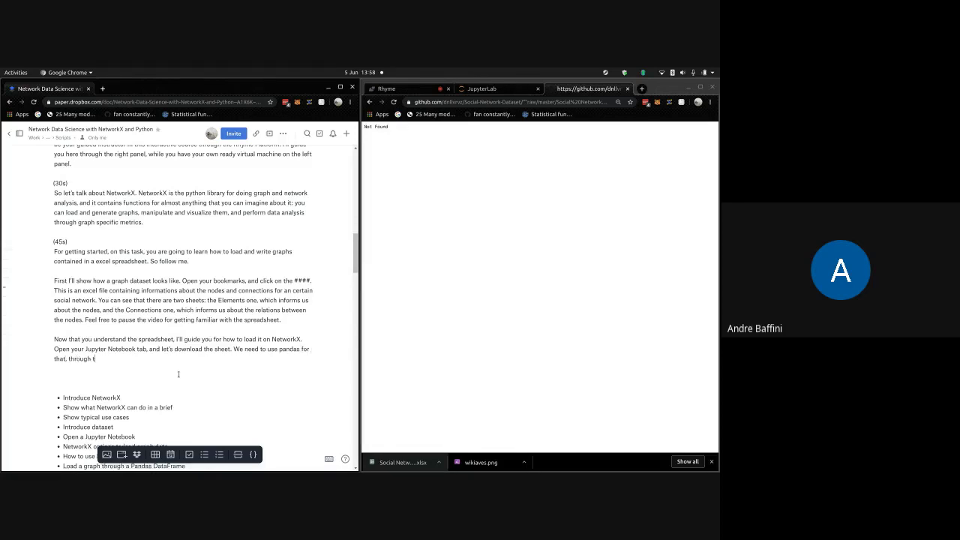
text(he read_excel command)
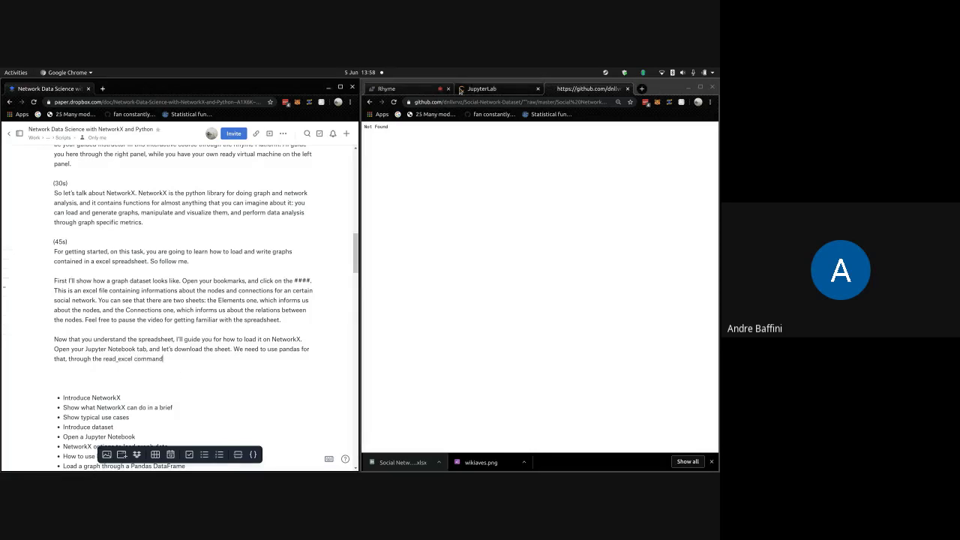
- Check the networkx_intro notebook in JupyterLab, then add 'So follow me:' to the Paper script
click(484, 89)
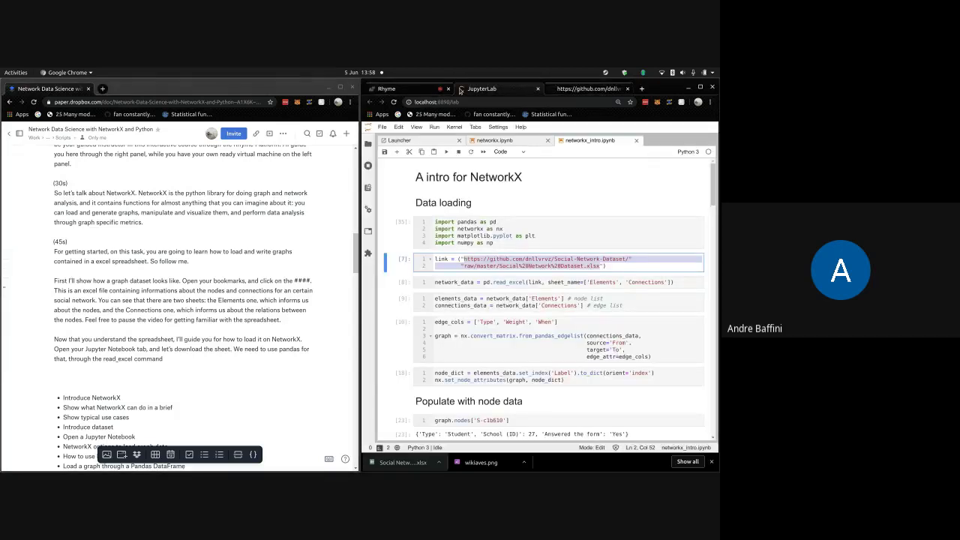
click(282, 358)
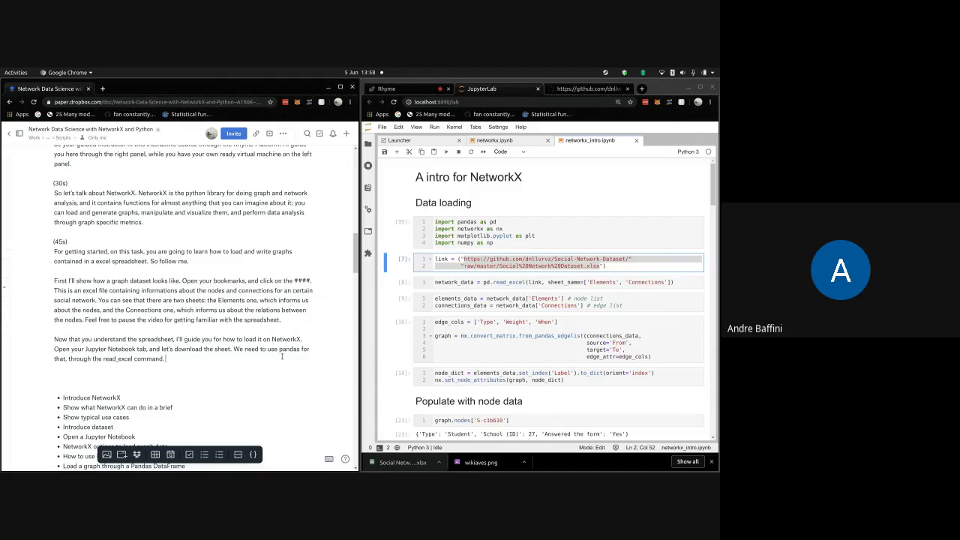
text(So follow me:)
- On a new line write 'Import the dependences: import pandas as pd. Write the dataset url…'
key(Return)
key(Return)
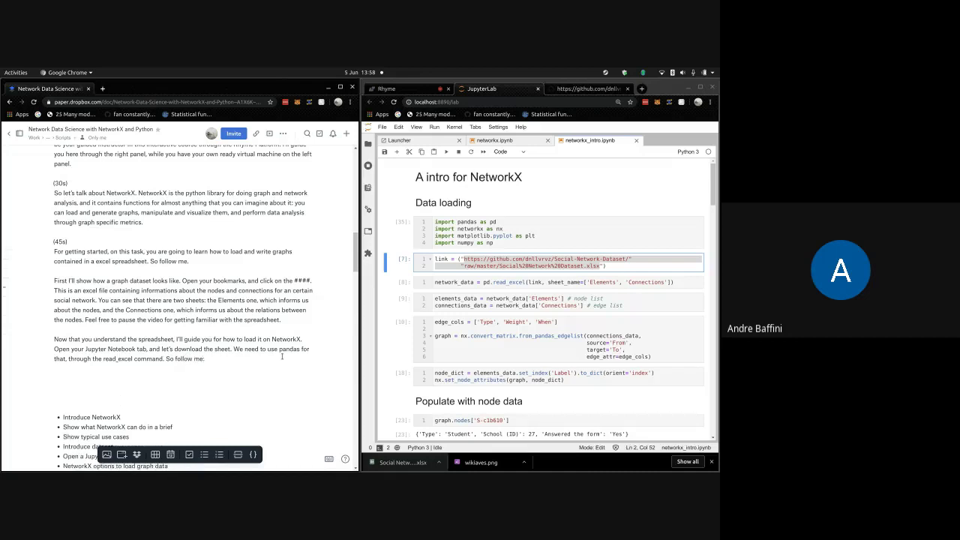
text(Import the dependences: import pandas as pd)
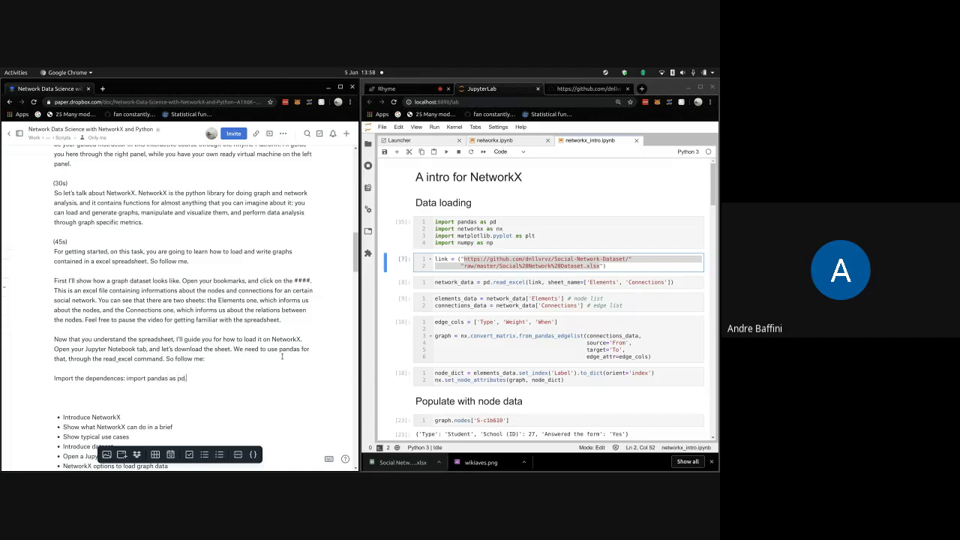
text(. Write the dataset url: copy and paste, and)
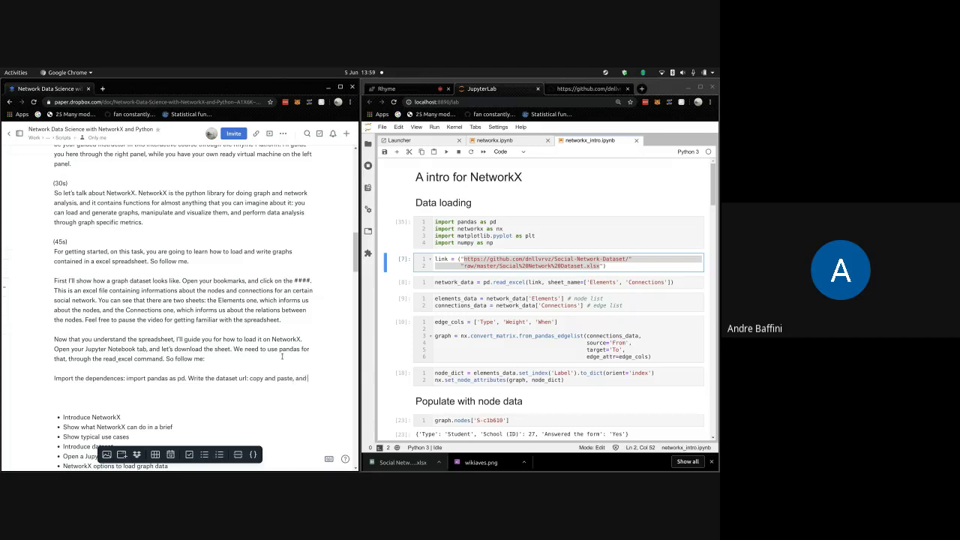
text( pass the rea)
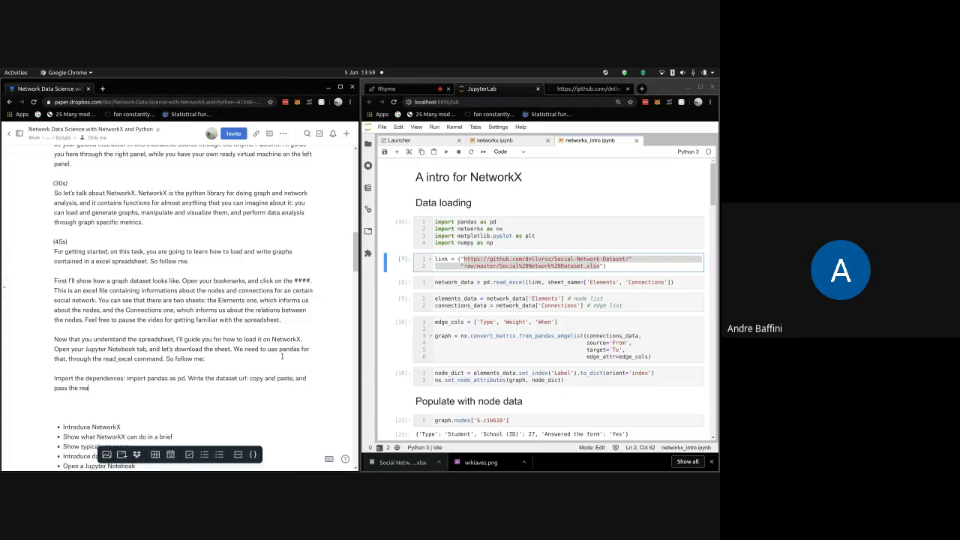
text(d_excel command)
- Correct the typo in 'that' before the read_excel command and end the sentence with a period
drag(162, 359, 64, 358)
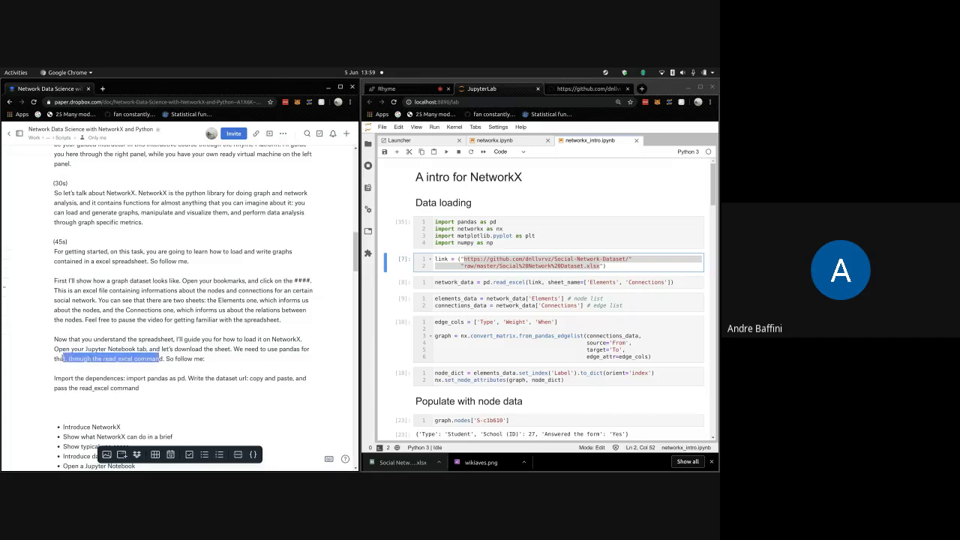
text(d)
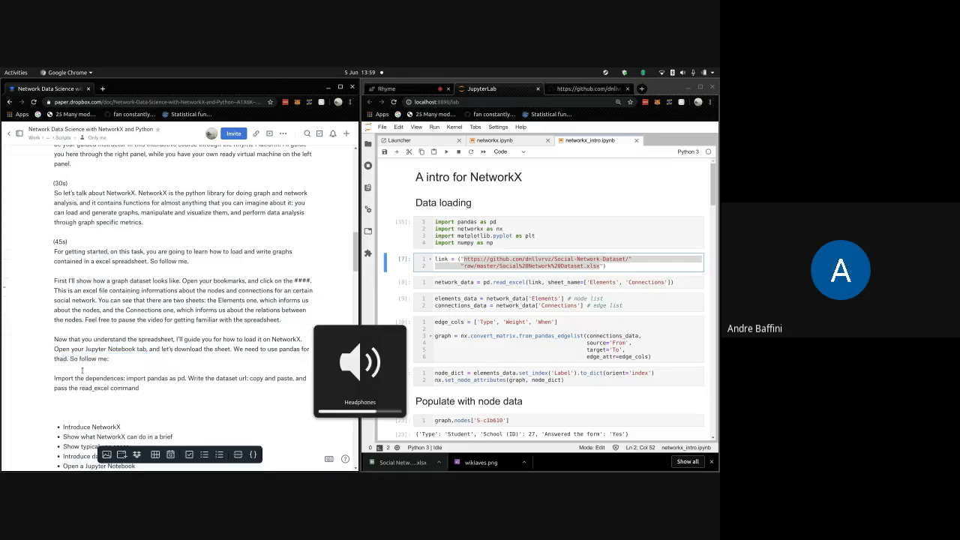
key(BackSpace)
text(t)
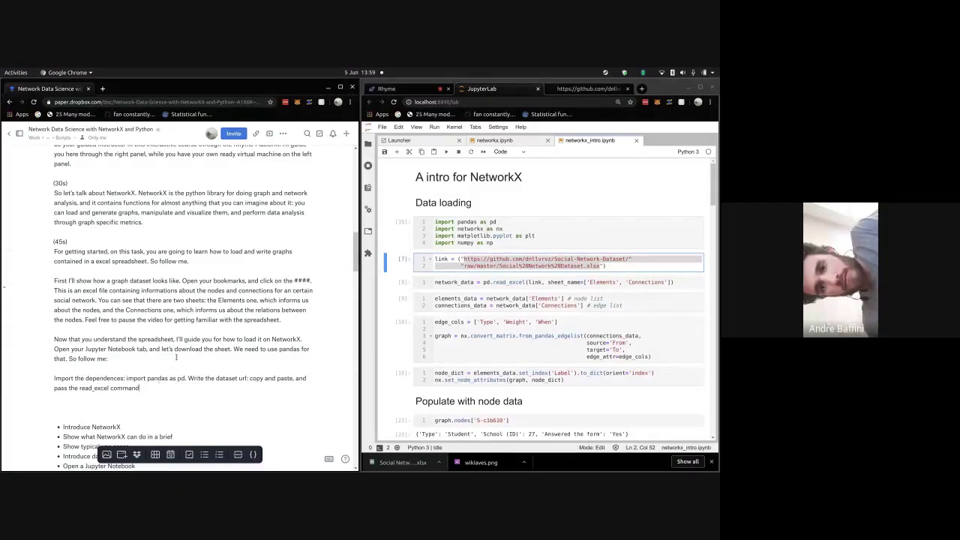
scroll(176, 357, down, 1)
text(.)
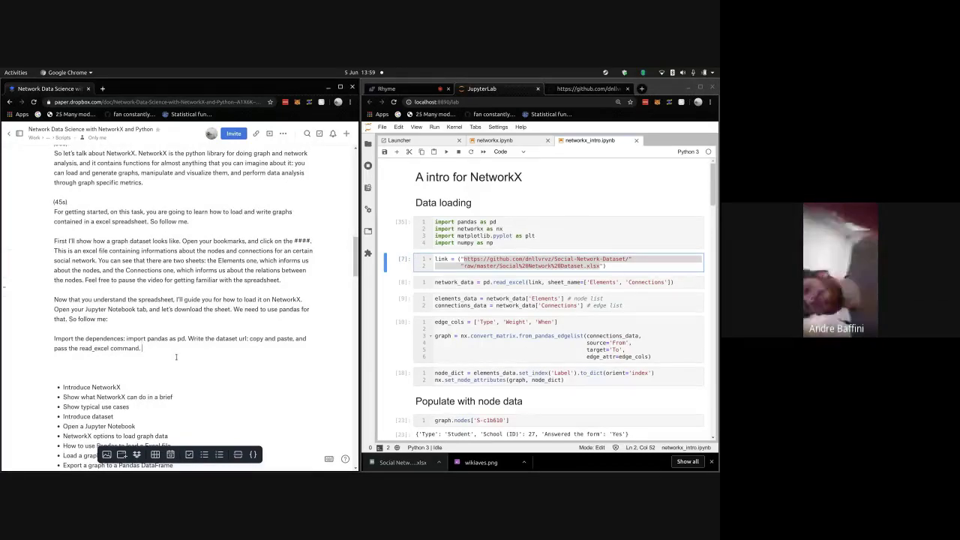
- Add the sheet_name parameter sentence and 'for attributing the data into a variable', then start a new paragraph
text(Pass a)
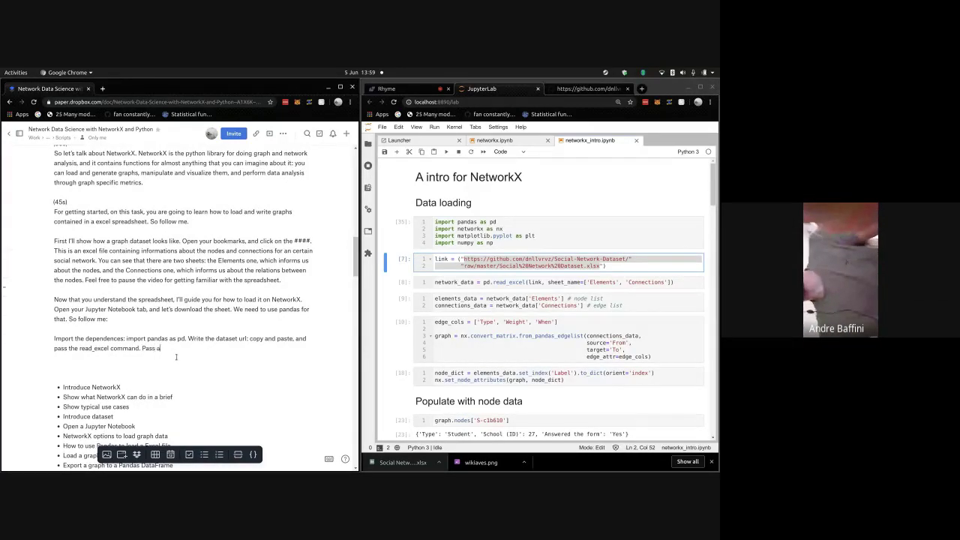
text(lso the)
text( sheet_n)
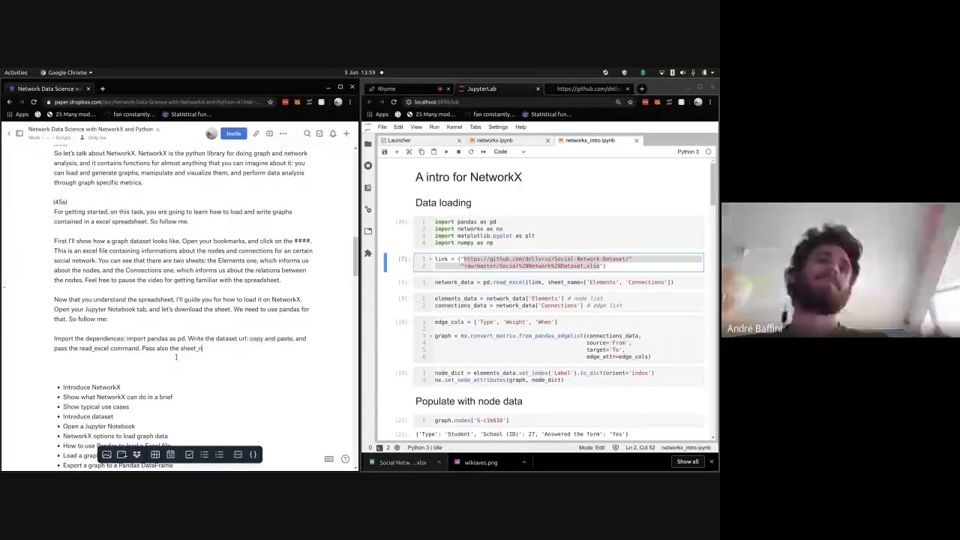
text(ame parameter)
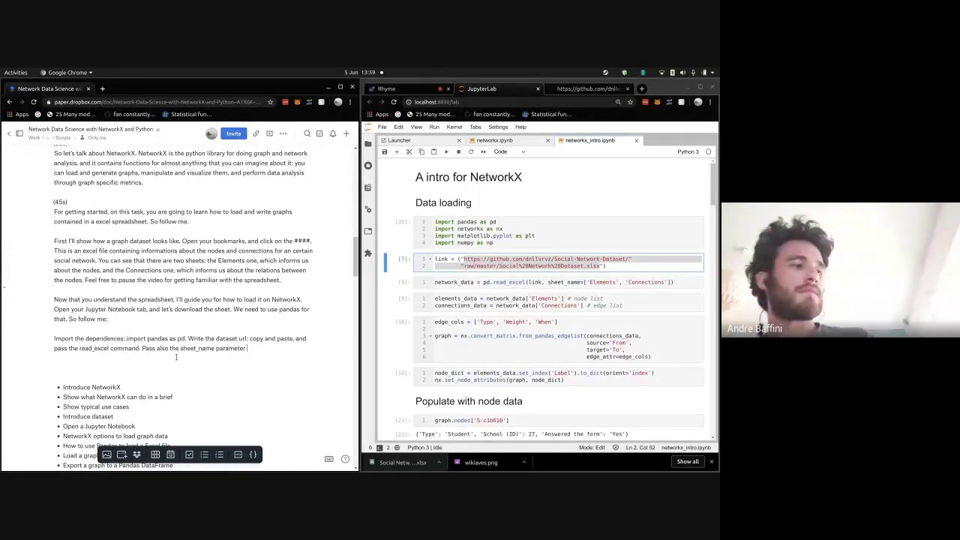
text( to infor)
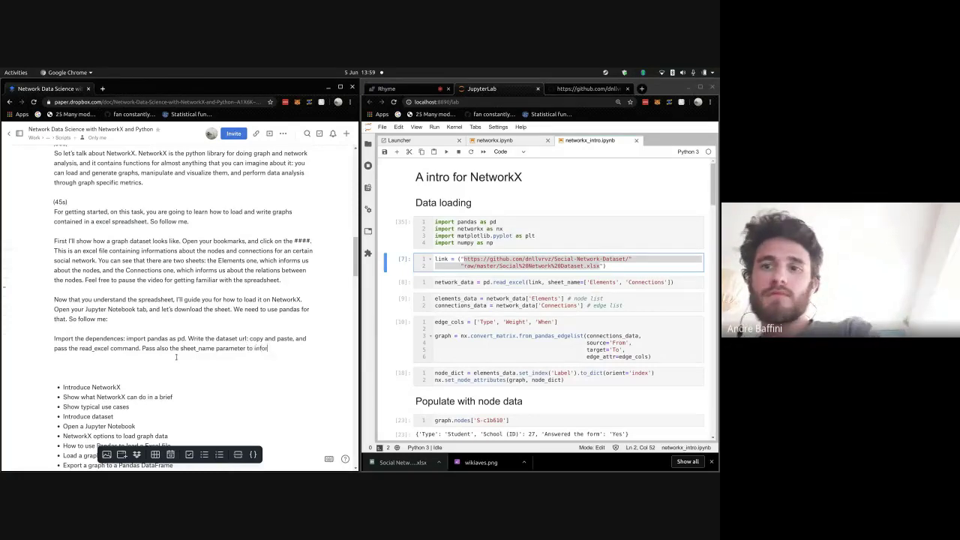
text(m Pandas what sheets we)
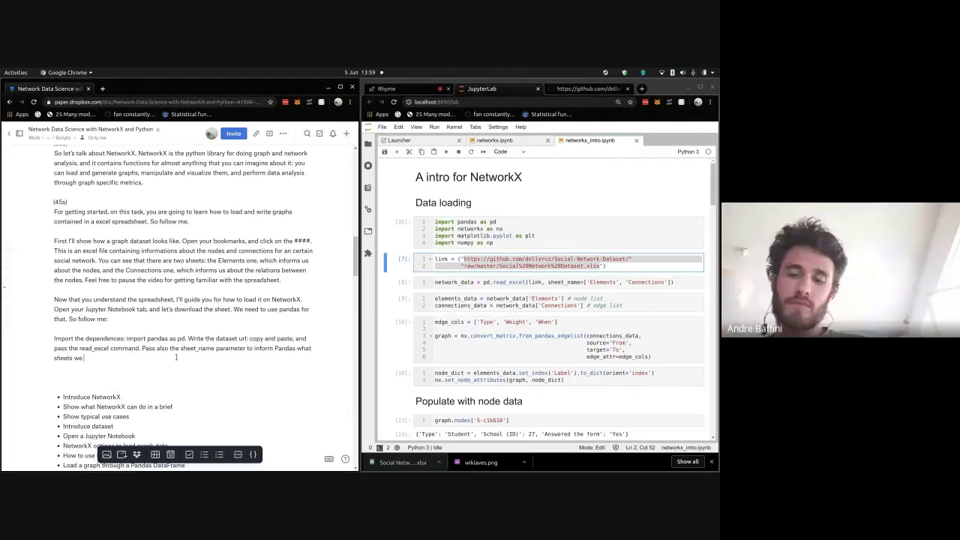
text( want.)
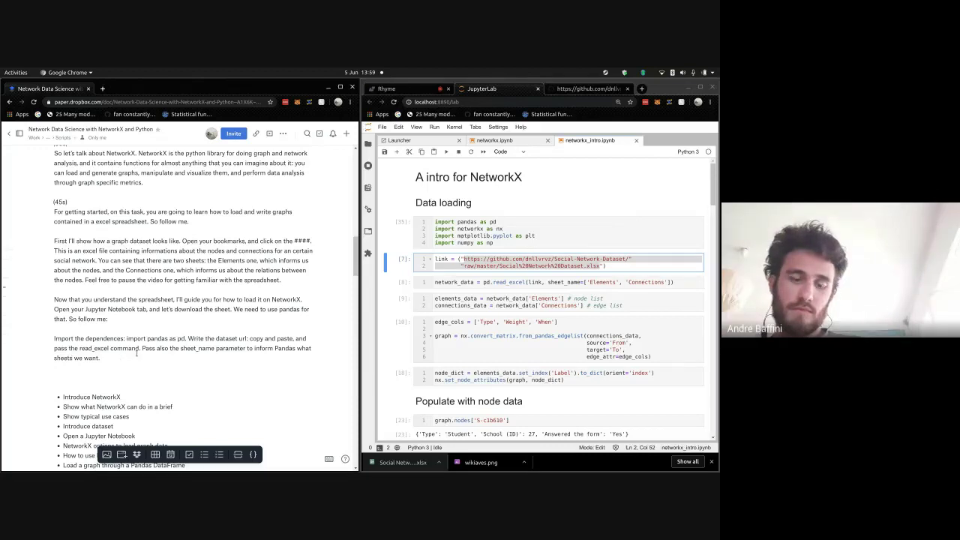
text(()
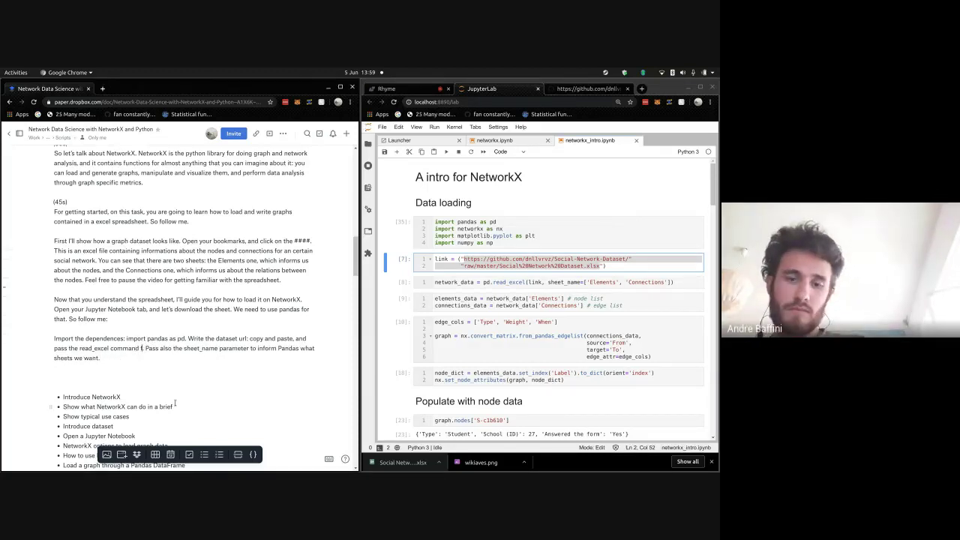
key(BackSpace)
key(BackSpace)
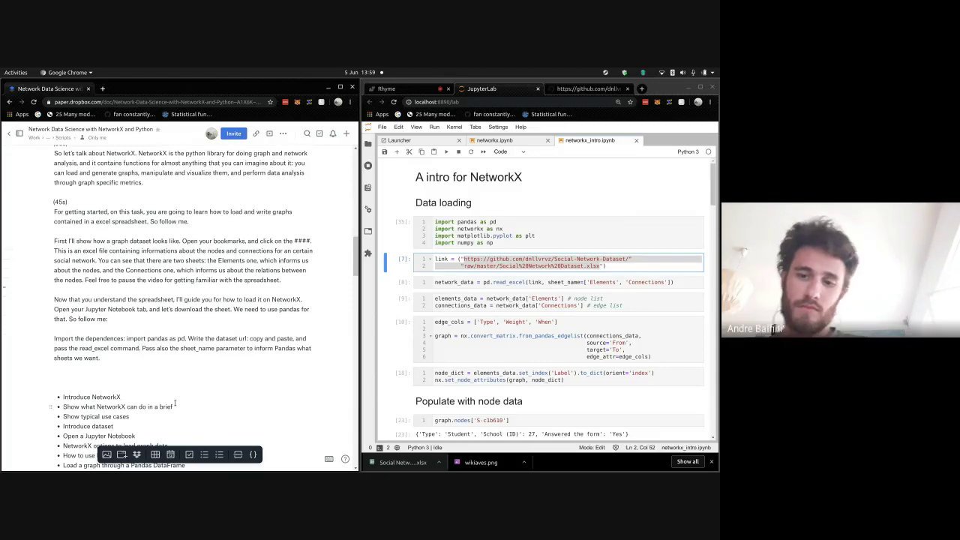
text(for attributing t)
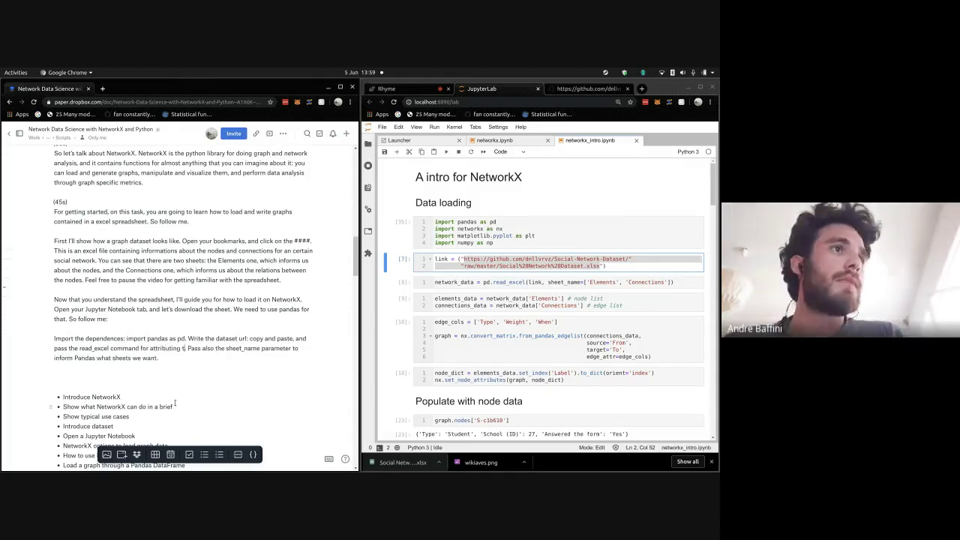
text(he data int)
text(o a varia)
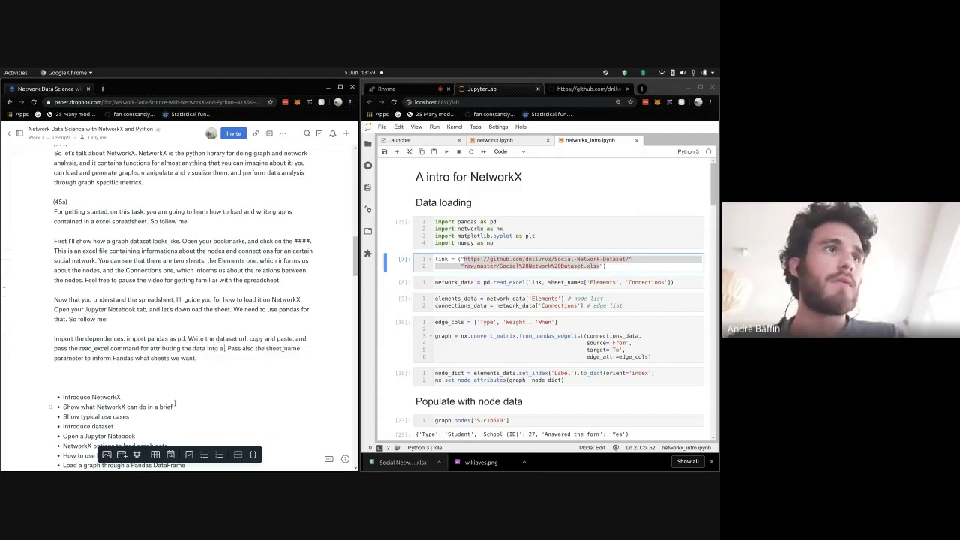
key(BackSpace)
key(BackSpace)
key(BackSpace)
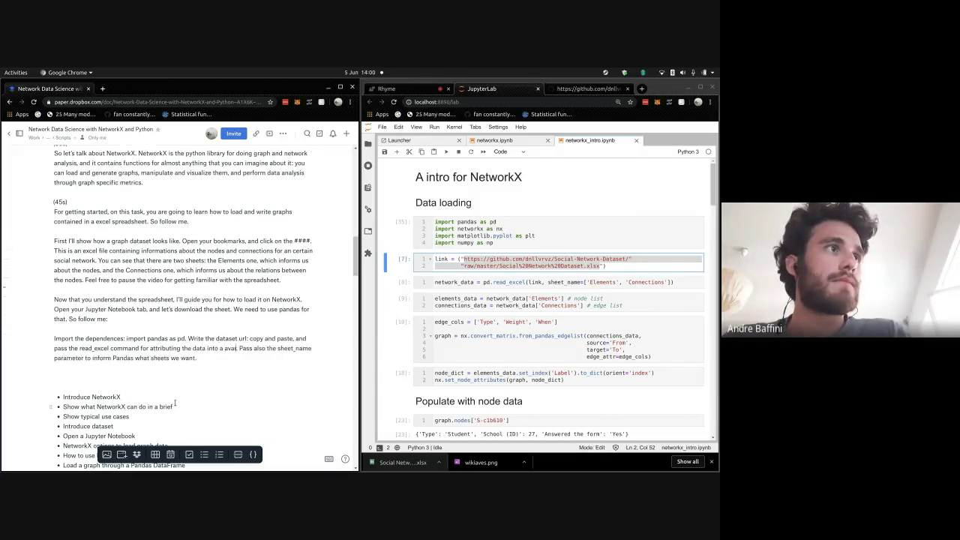
text(riable.)
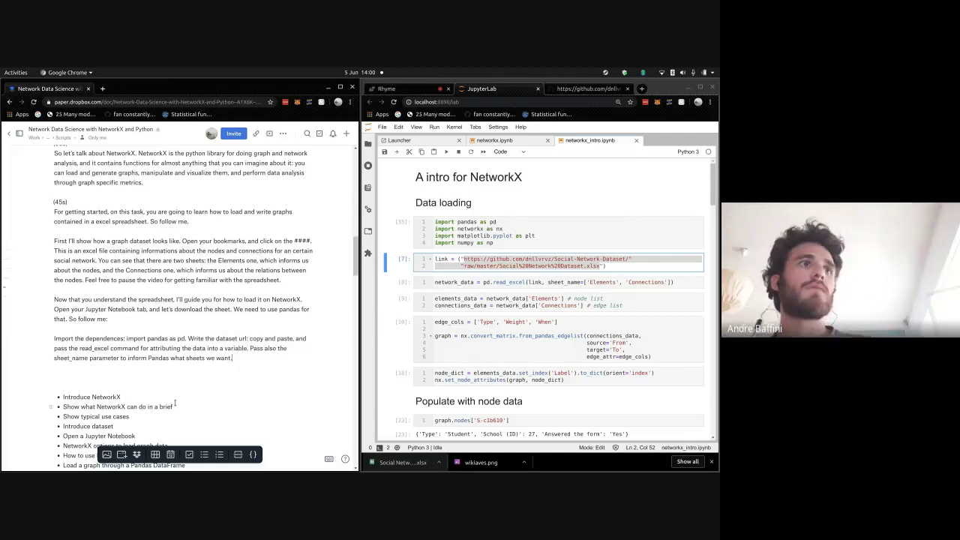
key(Return)
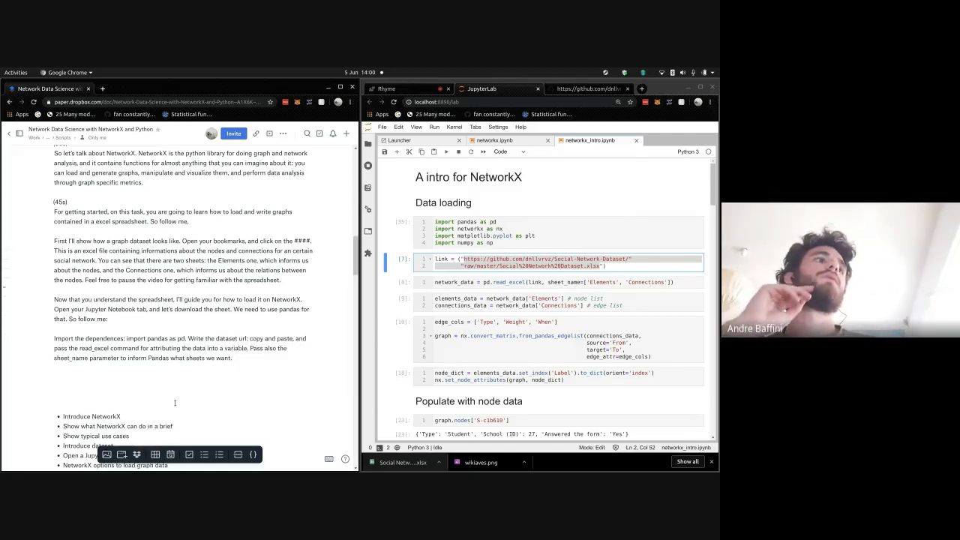
- Write 'Done! We've informed two sheet names…DataFrame for each one. Type with me: elements_data equals'
text(Done!)
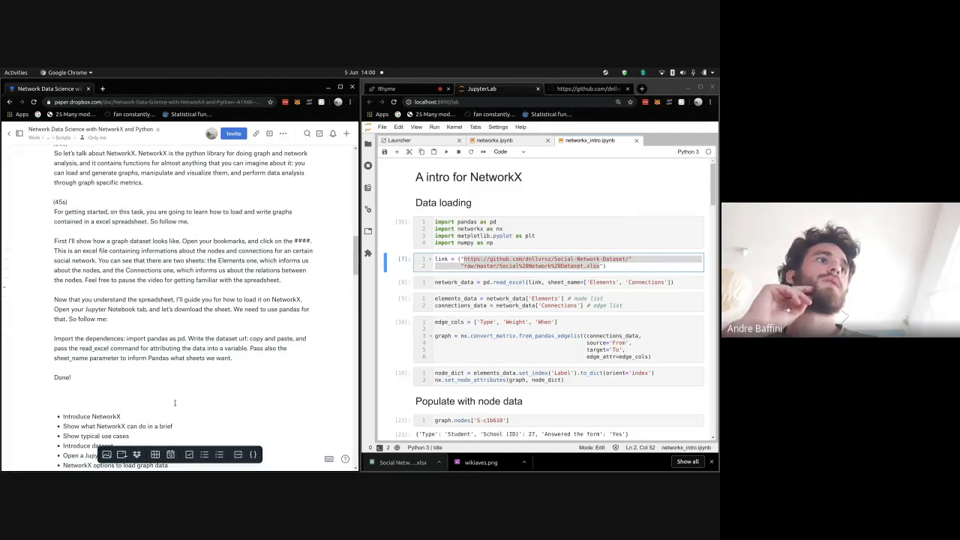
text( Let's m)
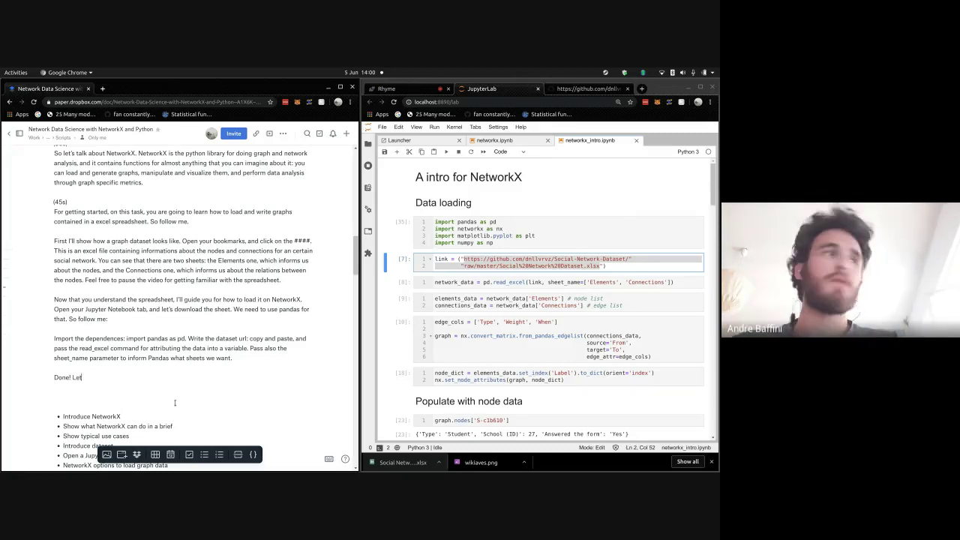
key(BackSpace)
key(BackSpace)
key(BackSpace)
key(BackSpace)
key(BackSpace)
key(BackSpace)
key(BackSpace)
text(Pass an)
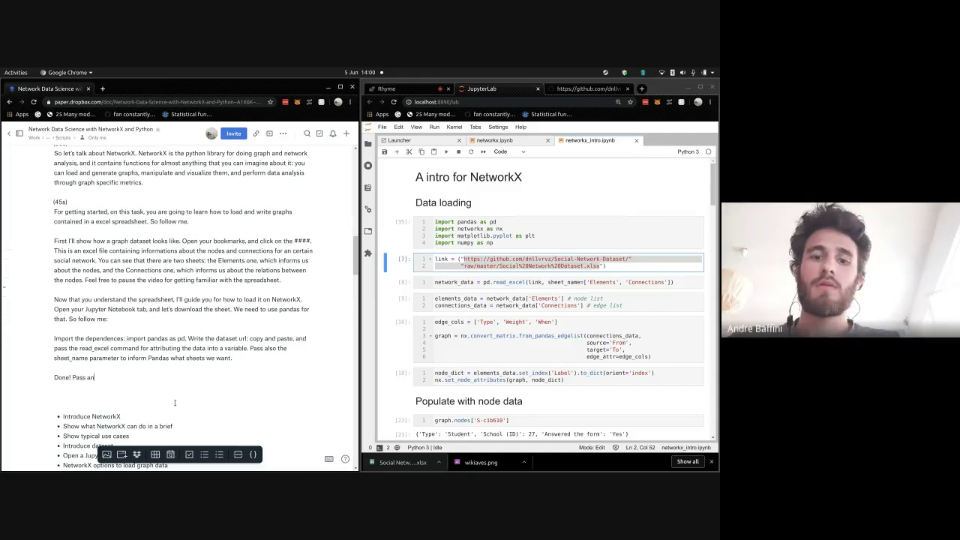
text( network _data.head(10)
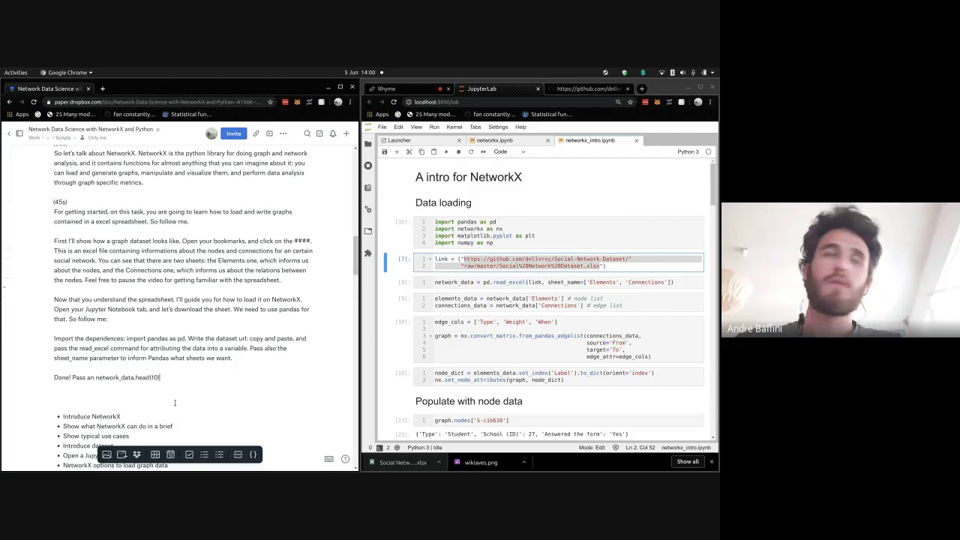
key(BackSpace)
key(BackSpace)
key(BackSpace)
key(BackSpace)
key(BackSpace)
key(BackSpace)
key(BackSpace)
key(BackSpace)
key(BackSpace)
key(BackSpace)
key(BackSpace)
key(BackSpace)
key(BackSpace)
key(BackSpace)
key(BackSpace)
key(BackSpace)
key(BackSpace)
key(BackSpace)
key(BackSpace)
key(BackSpace)
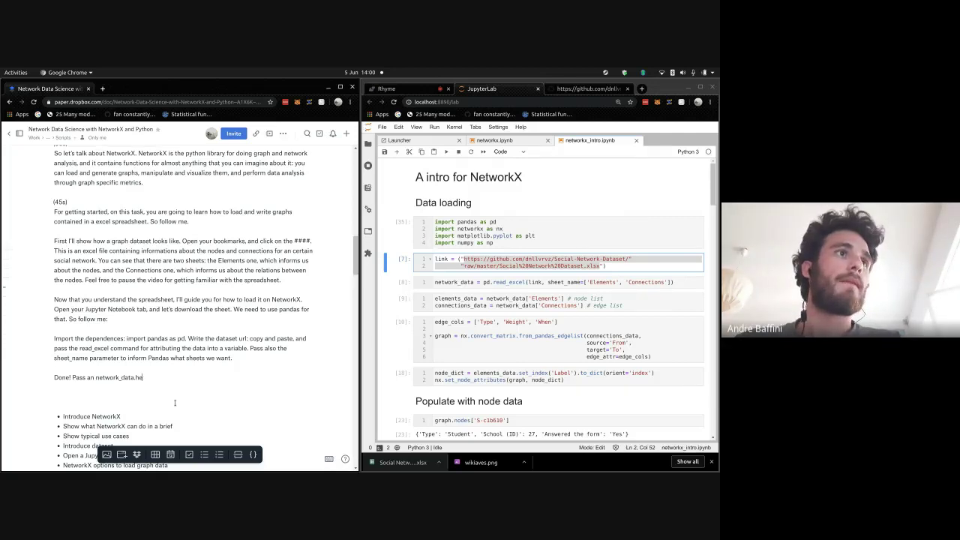
key(BackSpace)
key(BackSpace)
key(BackSpace)
key(BackSpace)
key(BackSpace)
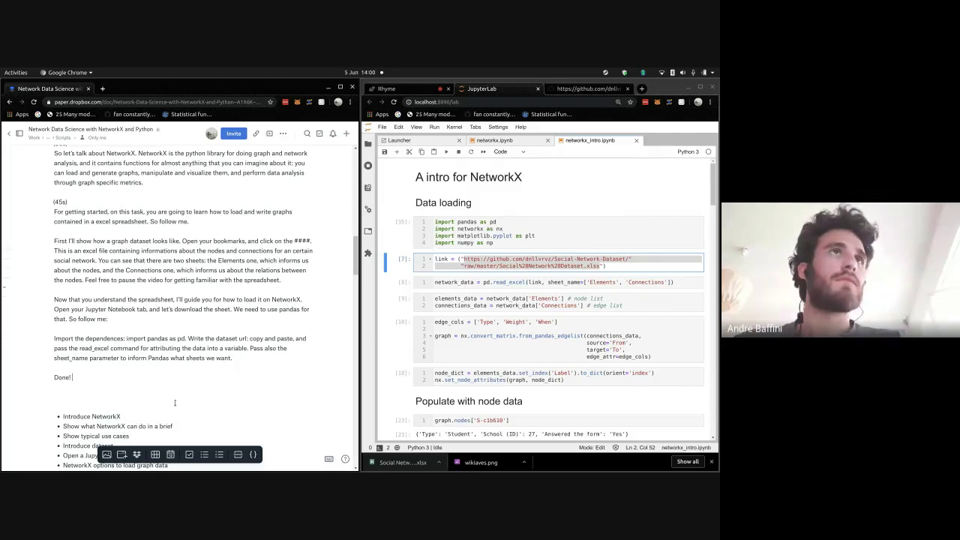
text(We've informed)
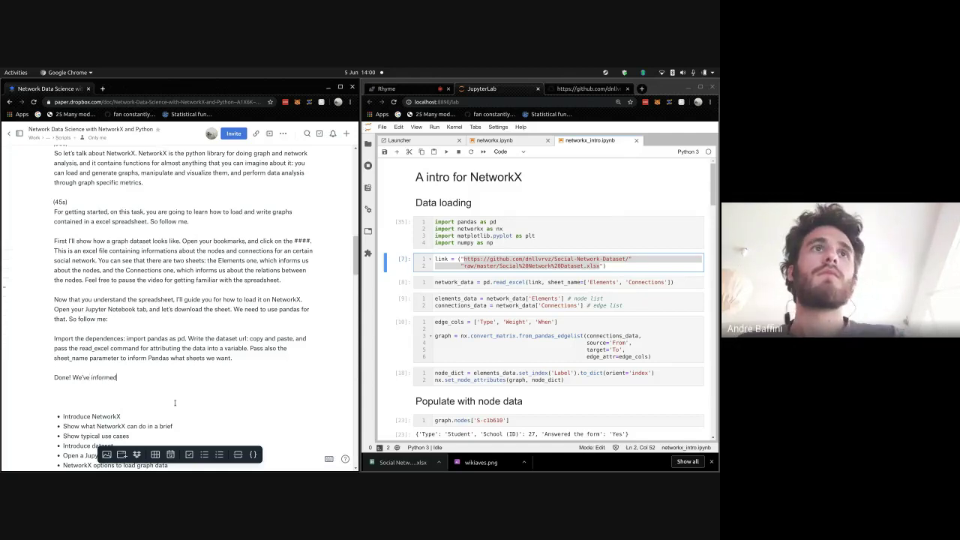
text( two sheet n)
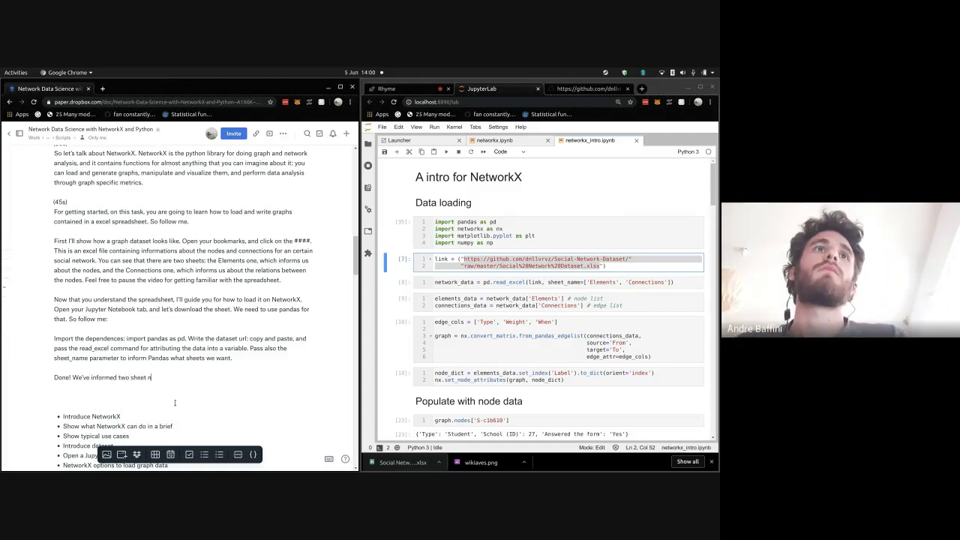
text(ames, so pandas )
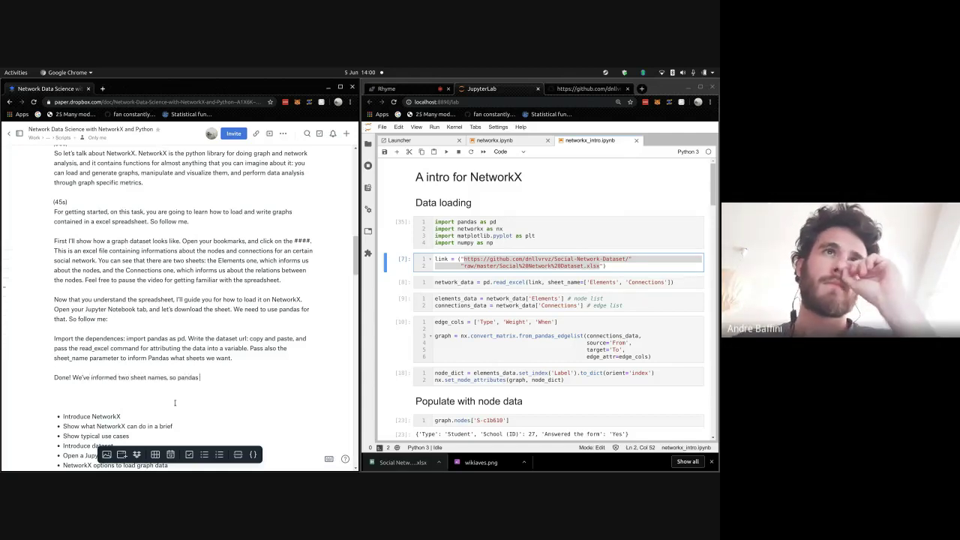
text(will return )
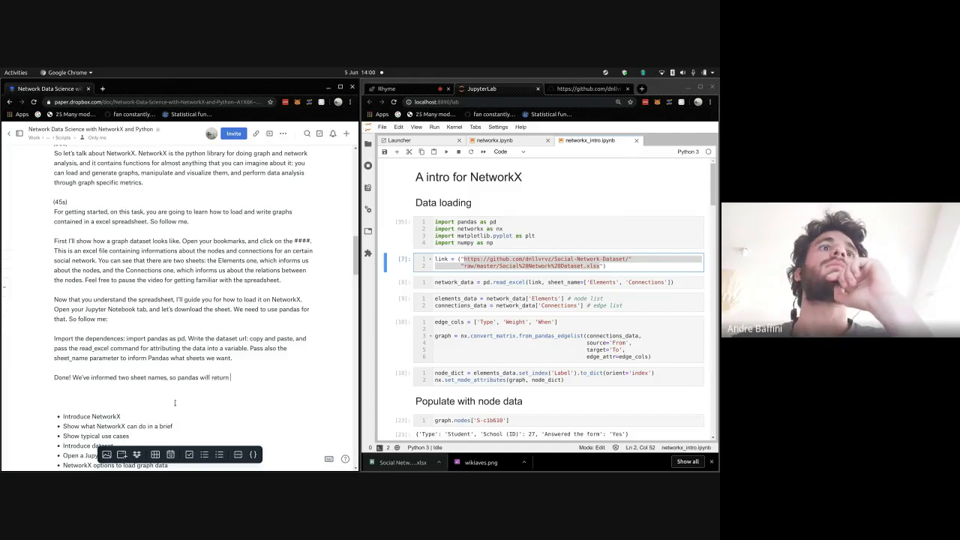
text(an list)
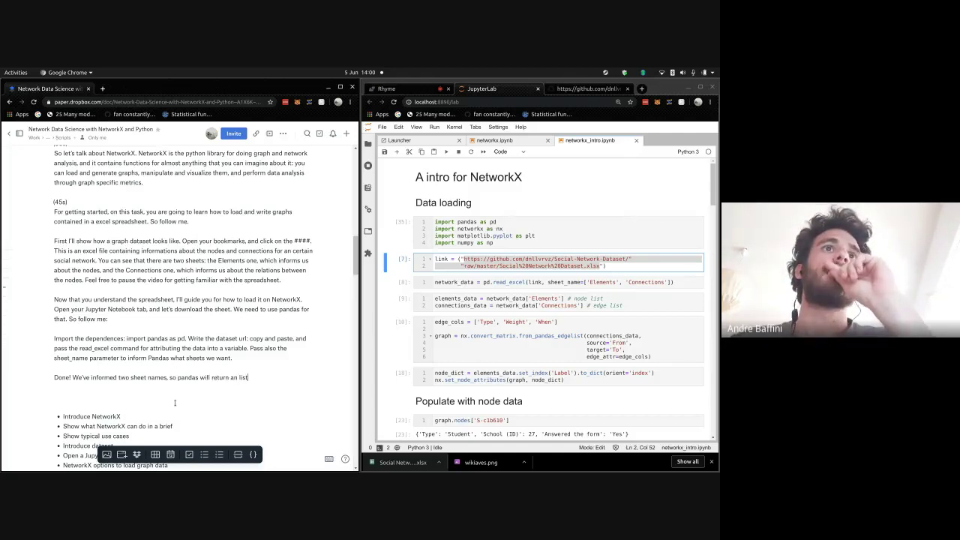
text( containing an )
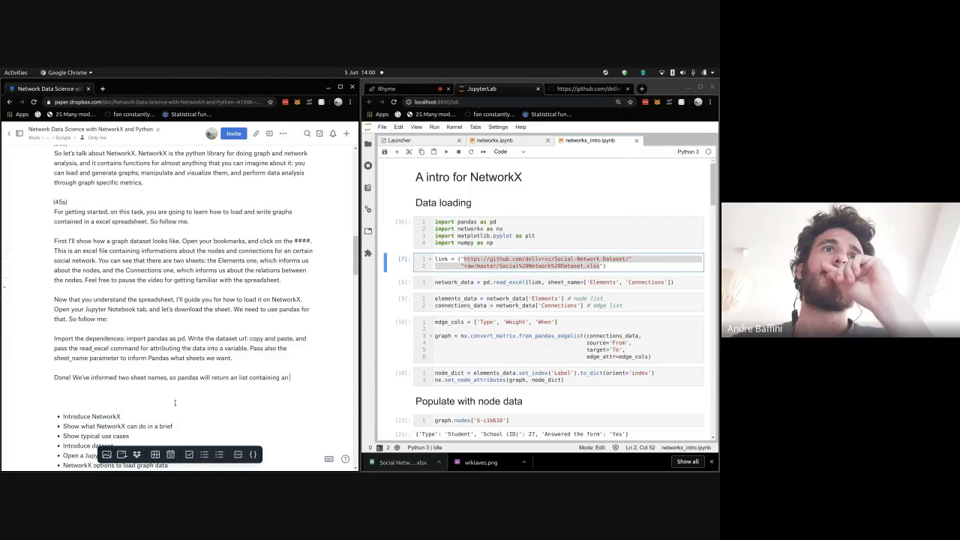
text(DataFrame for eac)
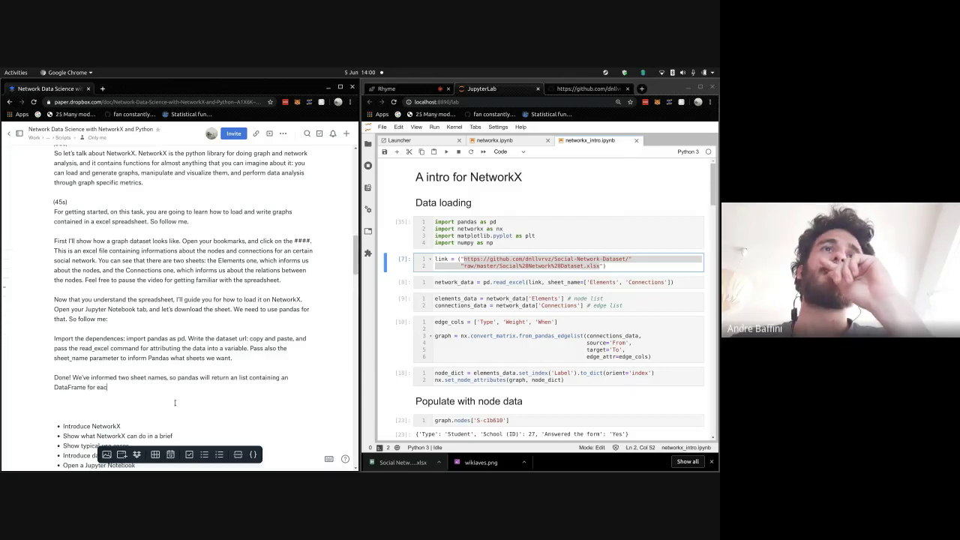
text(h one. )
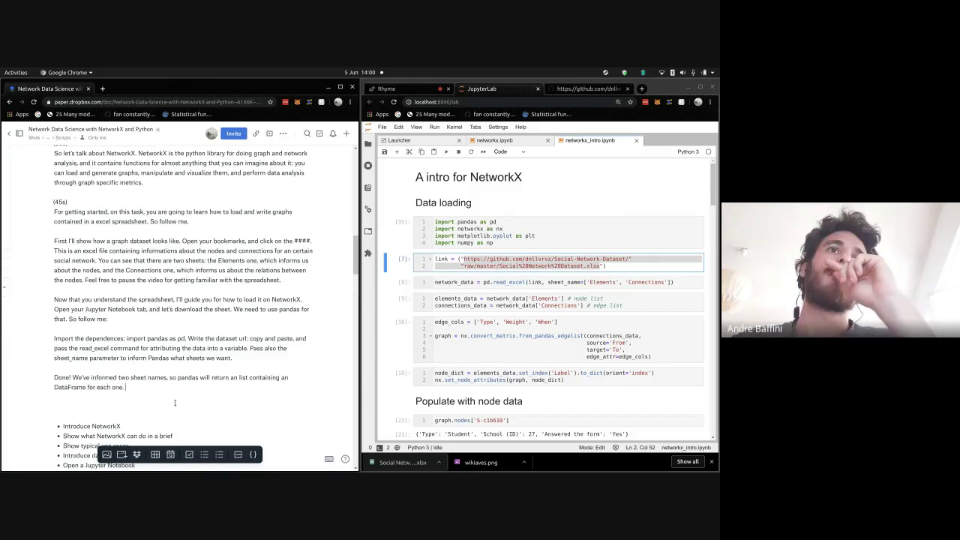
text(Type with me)
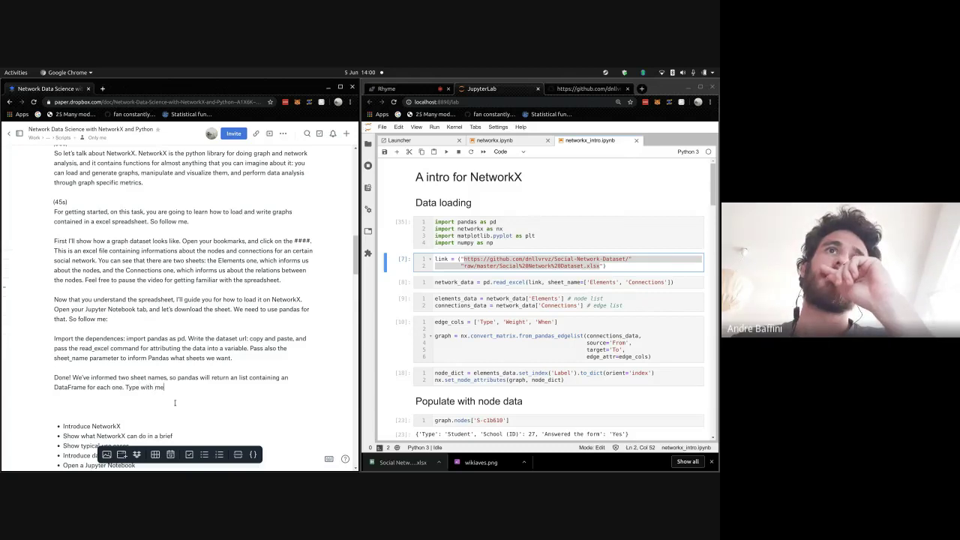
text(: e)
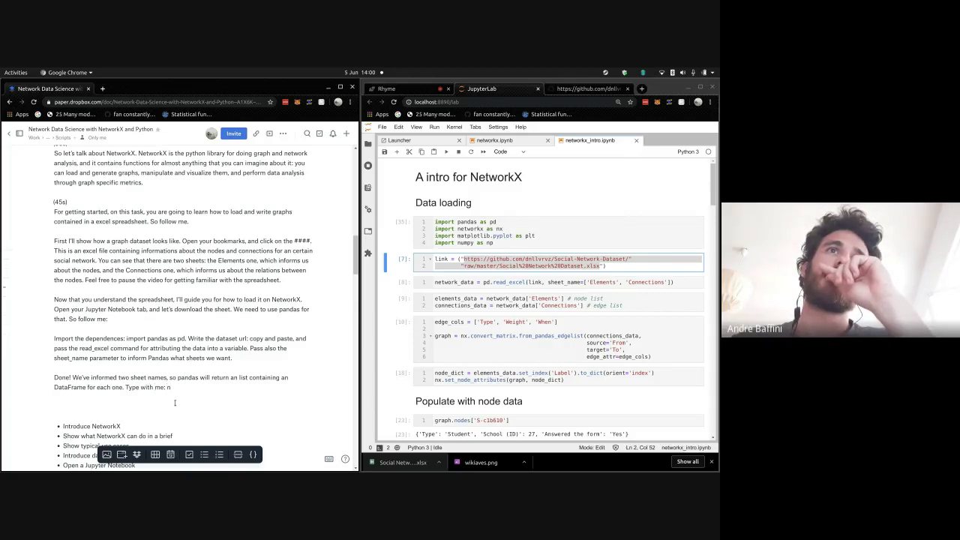
text(lements_data = ne)
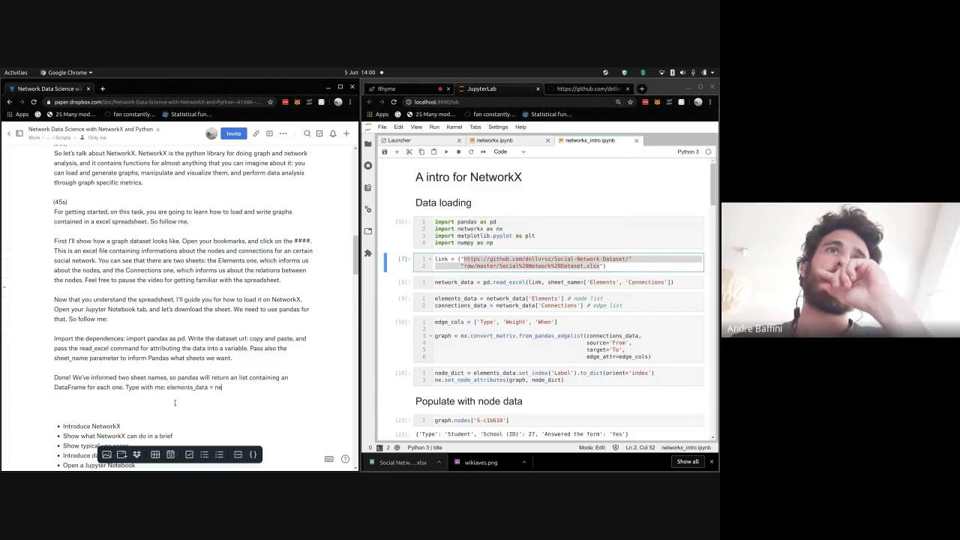
text(t)
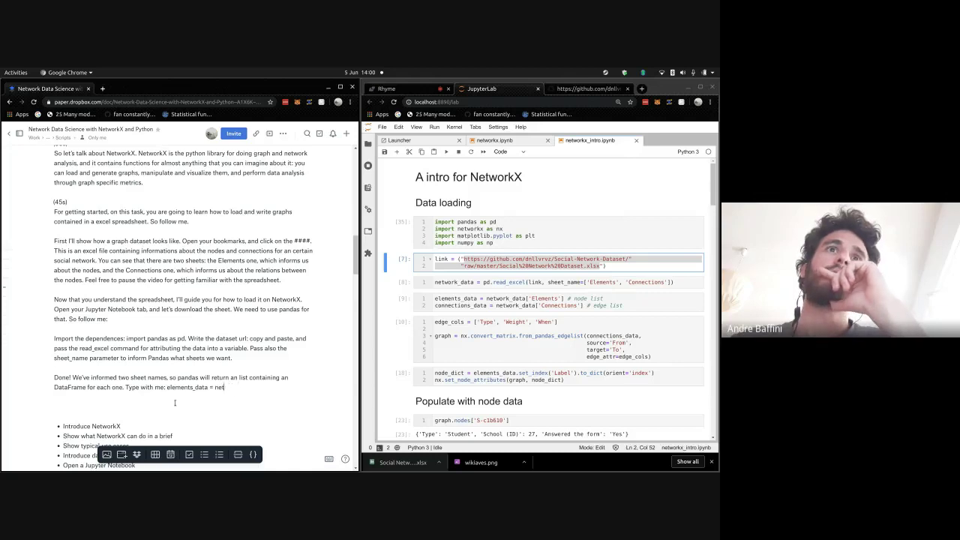
key(BackSpace)
key(BackSpace)
key(BackSpace)
key(BackSpace)
key(BackSpace)
text(equals)
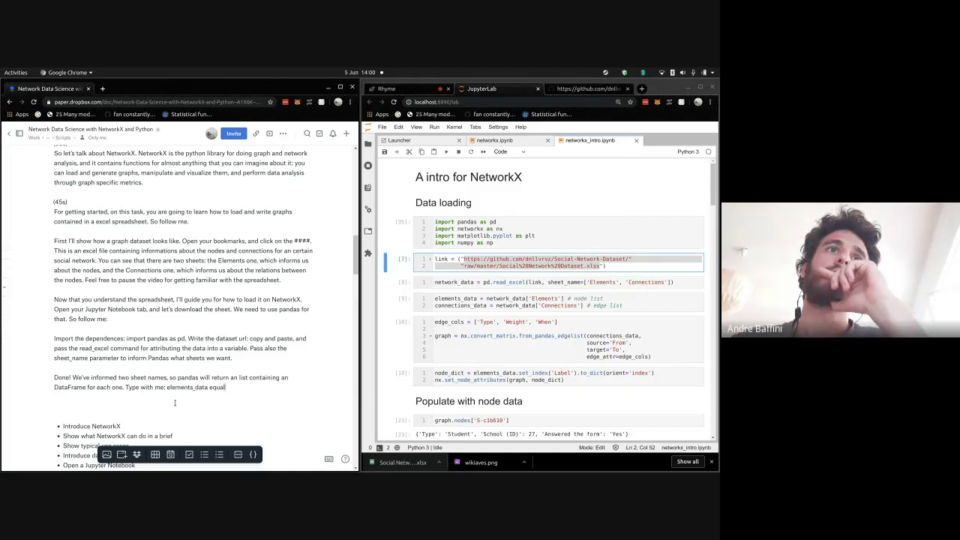
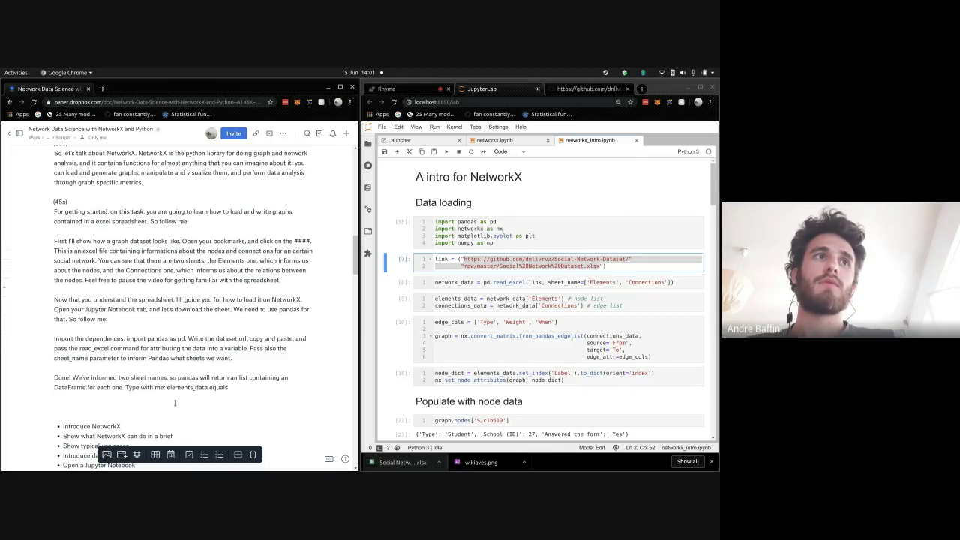
- Bring the Google Meet call with its chat panel in front of the Paper script
key(alt+Tab)
key(alt+Tab)
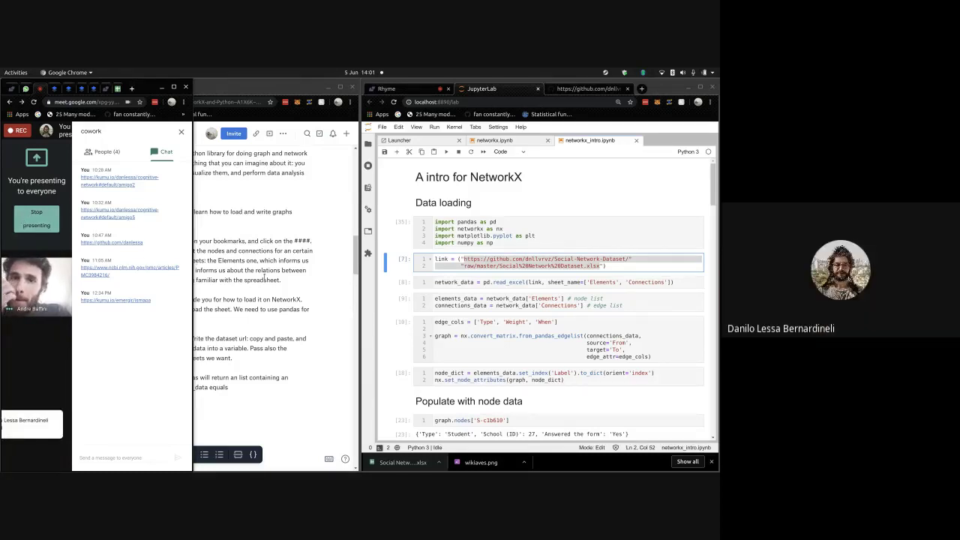
- Put the Dropbox Paper script back in front of the four-person Meet call
click(196, 289)
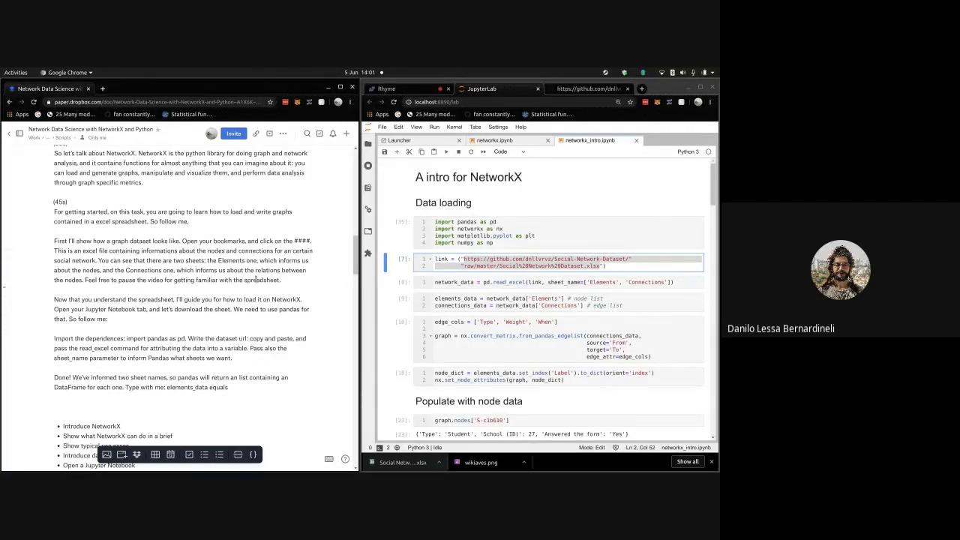
- Rewrite the line as 'elements data equals network data elements, and connection data equals network data connections'
scroll(263, 313, down, 1)
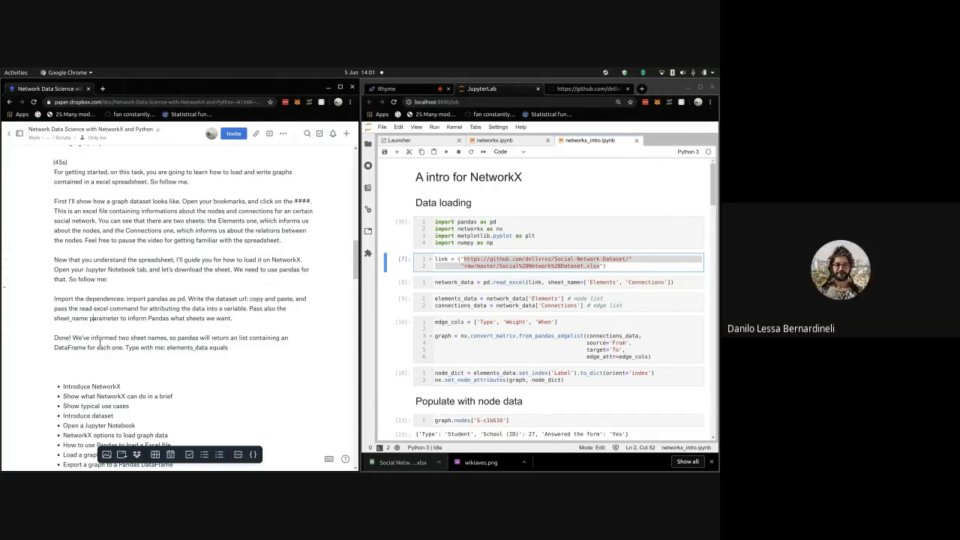
key(BackSpace)
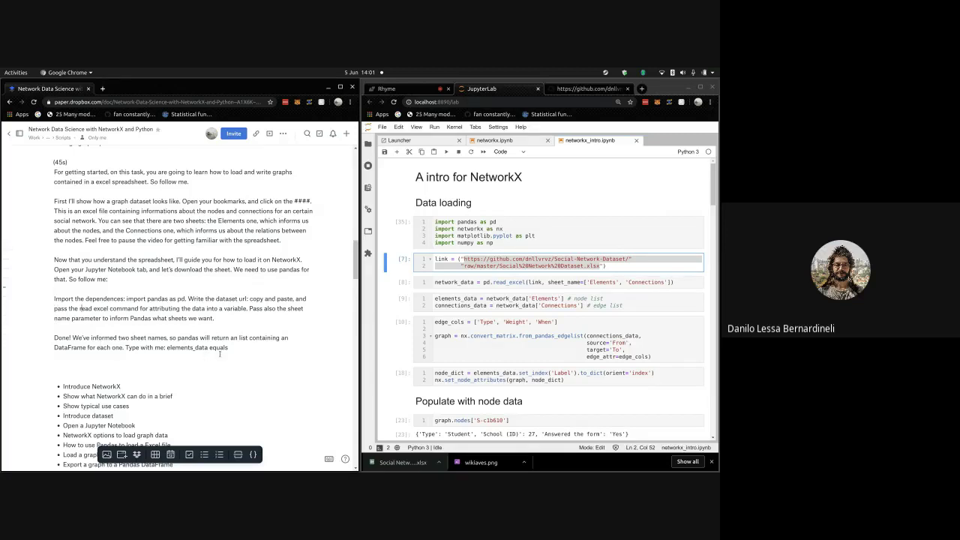
click(197, 348)
text(network data elements)
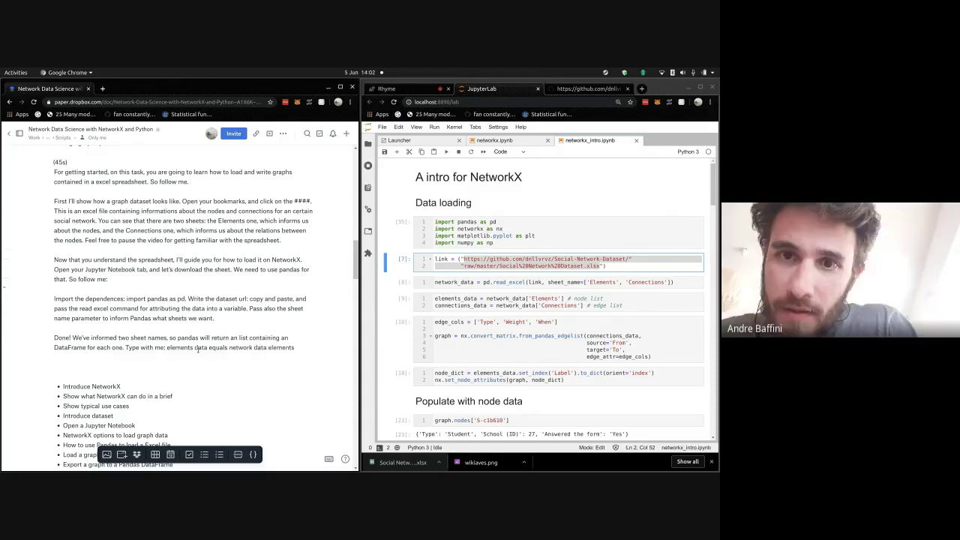
text(,)
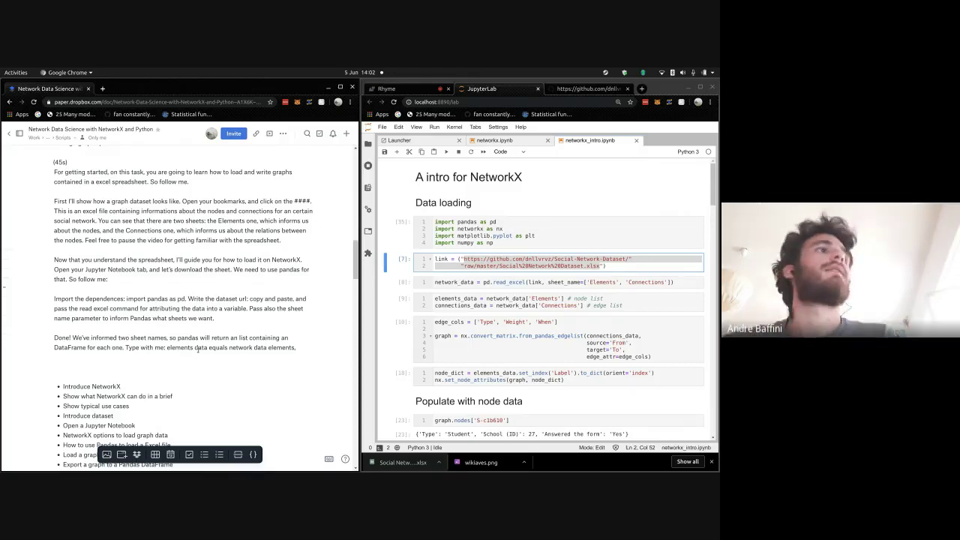
text( and conne)
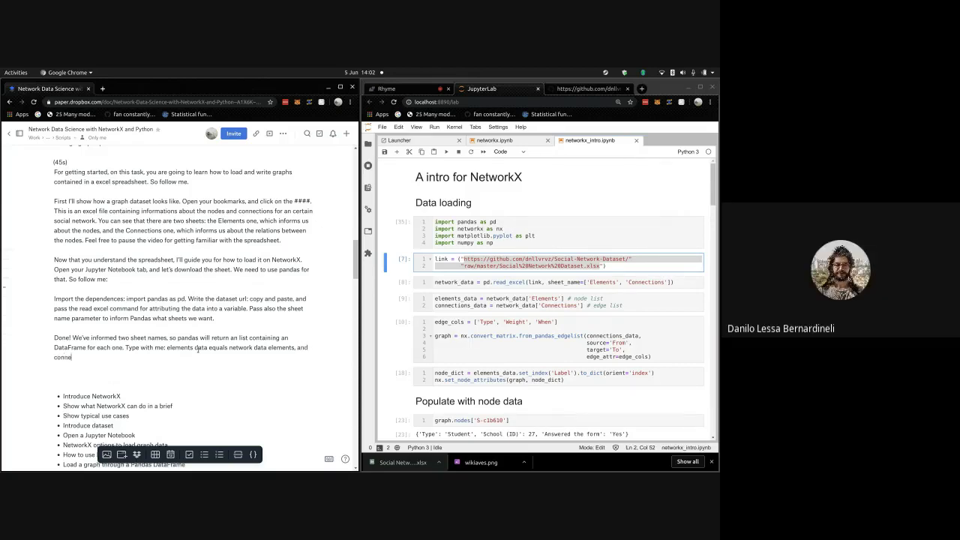
text(ction data eq)
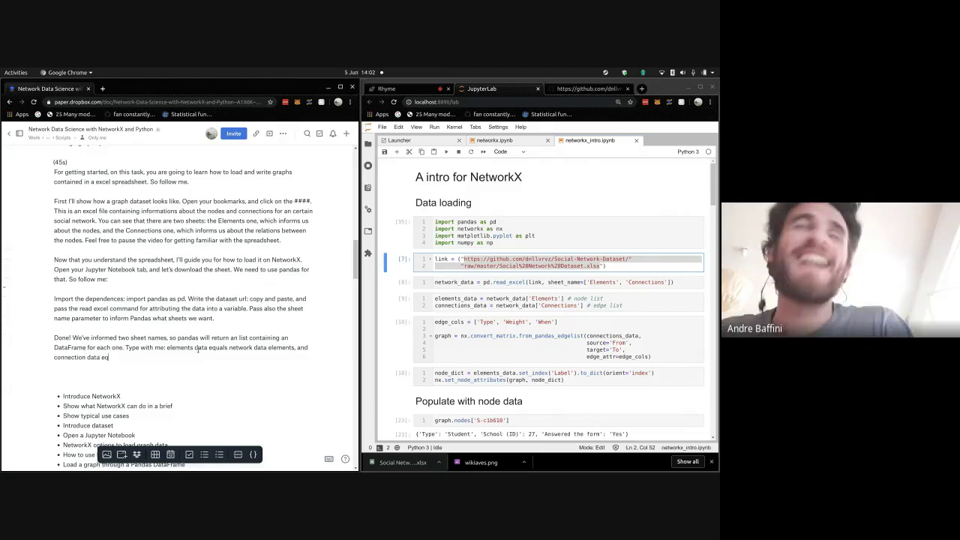
text(uals network data connections.)
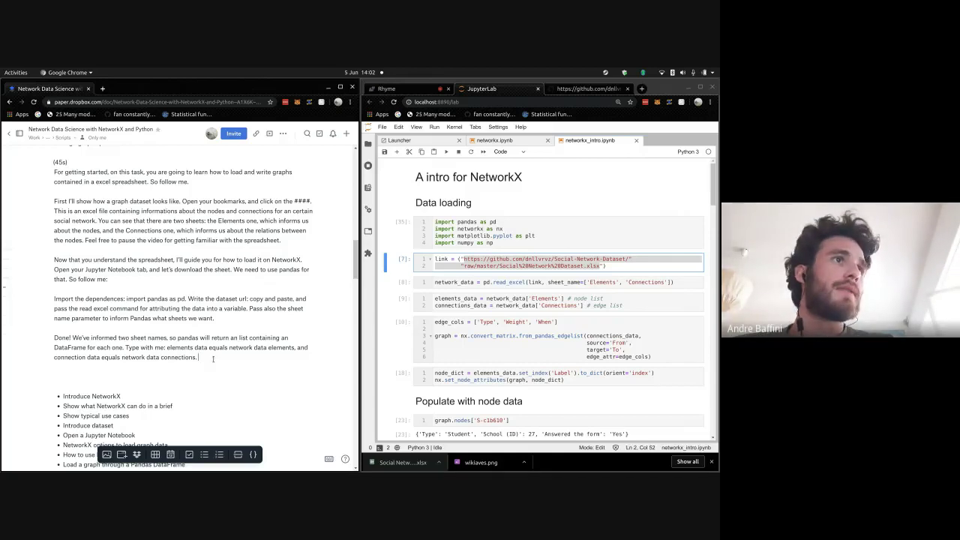
- Add 'Now we have dataframes for the nodes and the connections. To see that, type with me: connections data head ten.'
text(Now we ha)
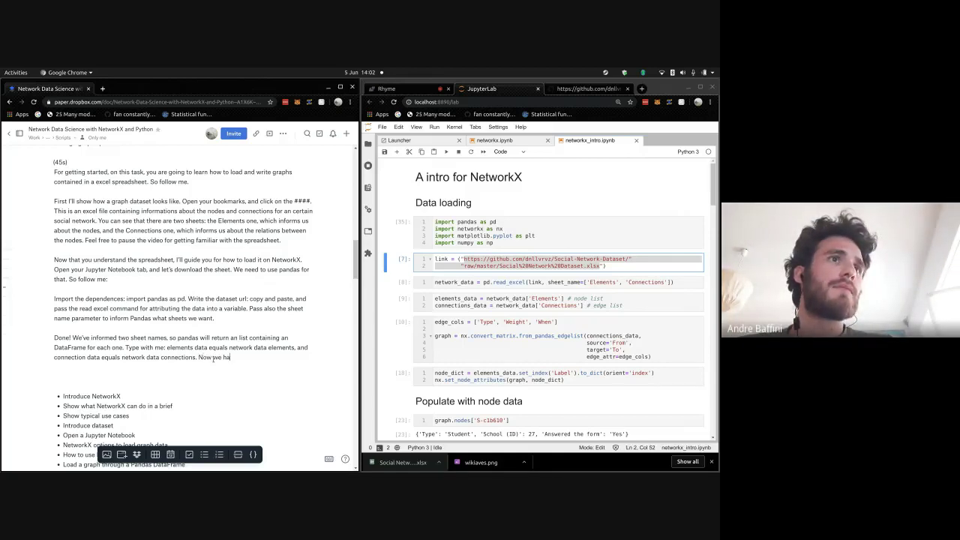
text(ve th)
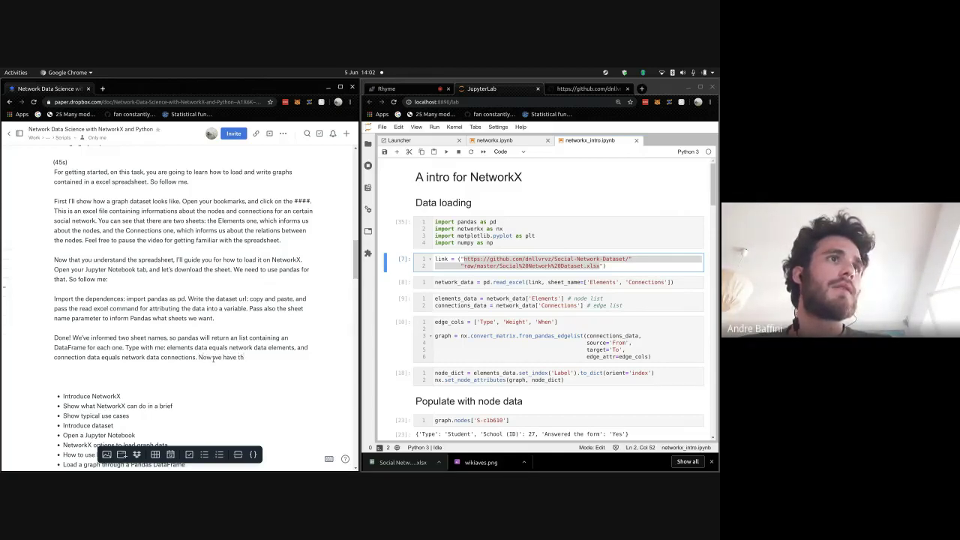
key(BackSpace)
key(BackSpace)
text(dataframes)
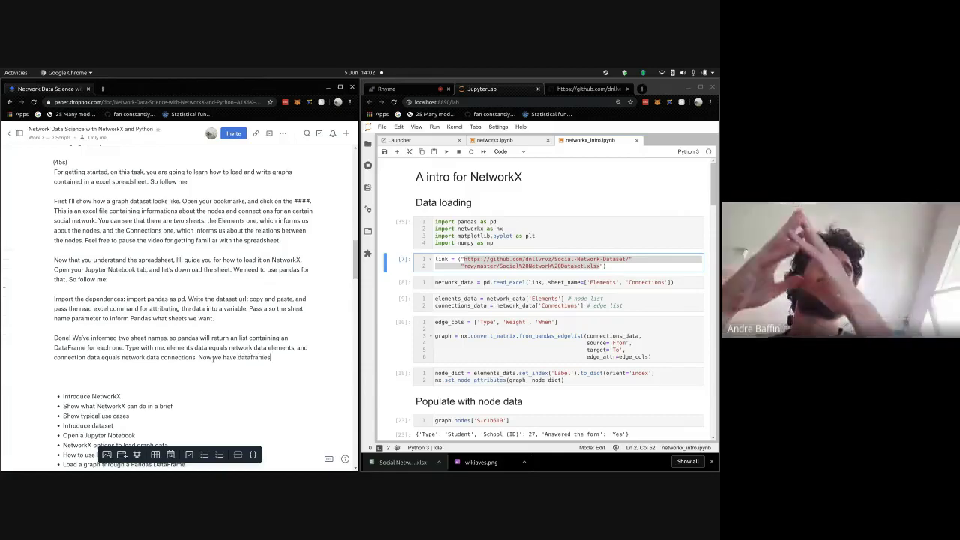
text( for the node)
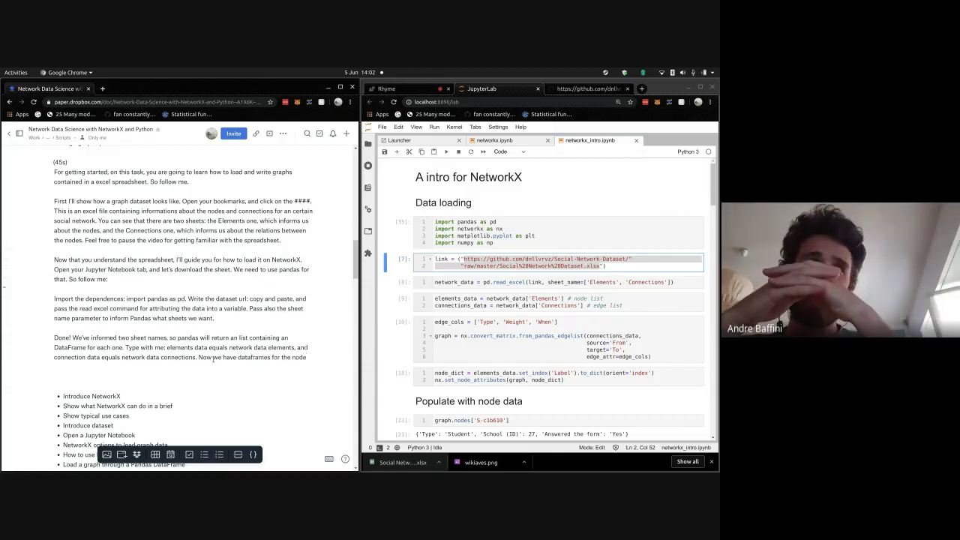
text(s and th)
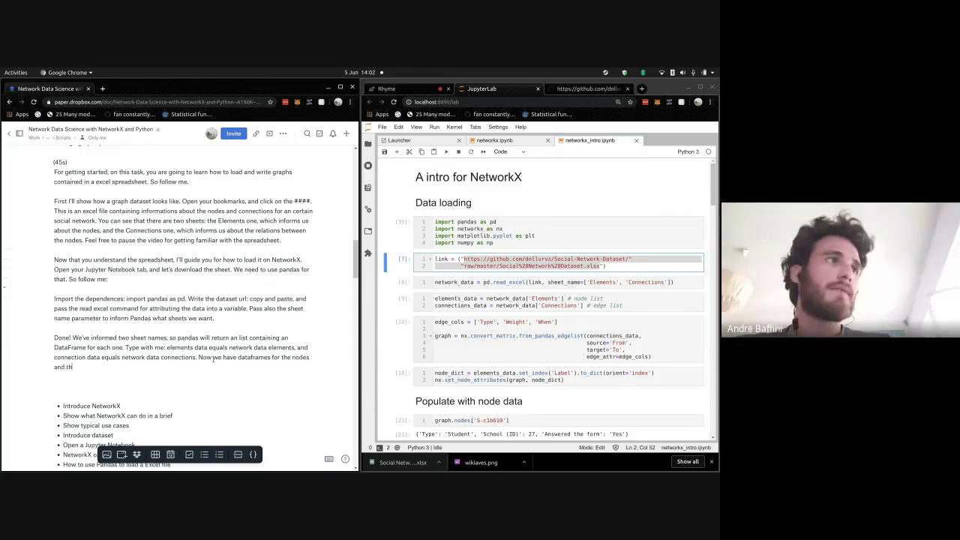
text(e connections)
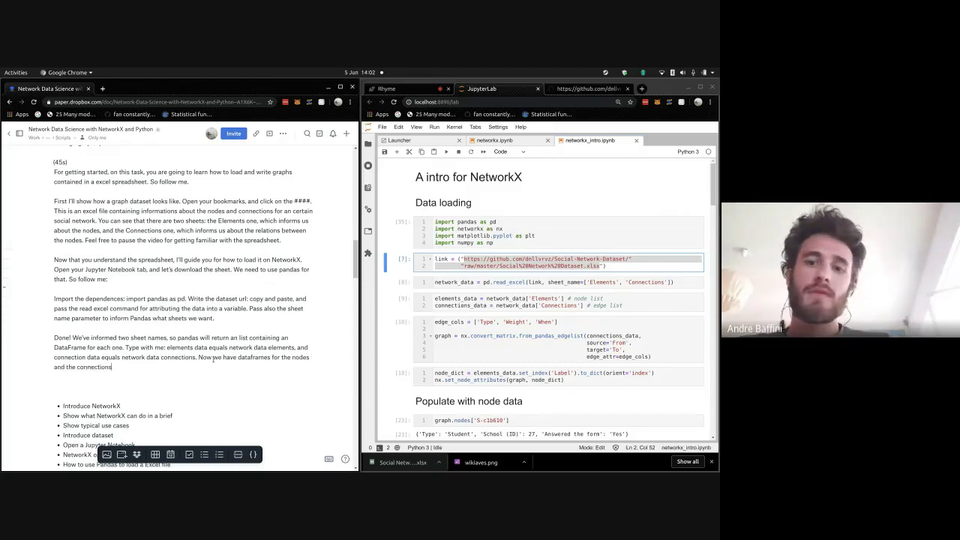
text(. For s)
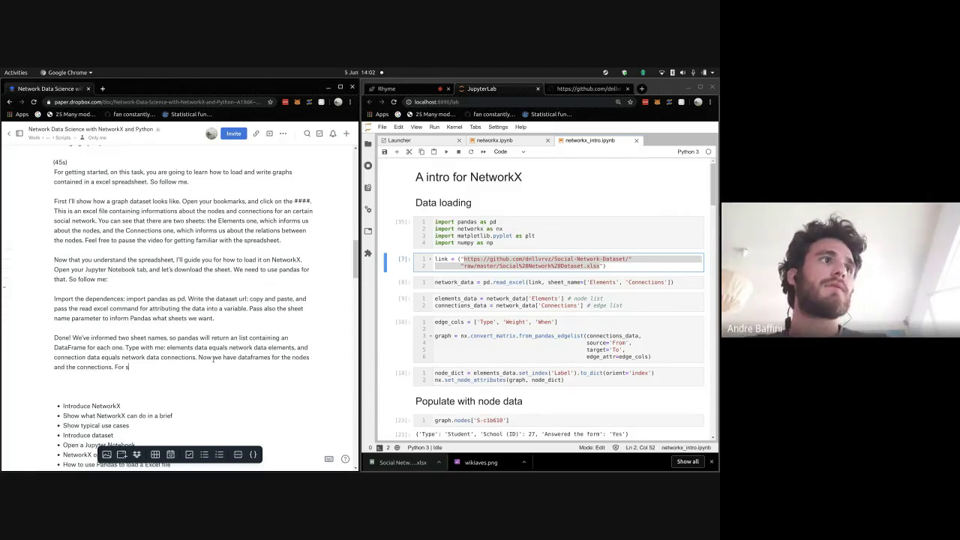
key(BackSpace)
key(BackSpace)
key(BackSpace)
key(BackSpace)
key(BackSpace)
text(TO s)
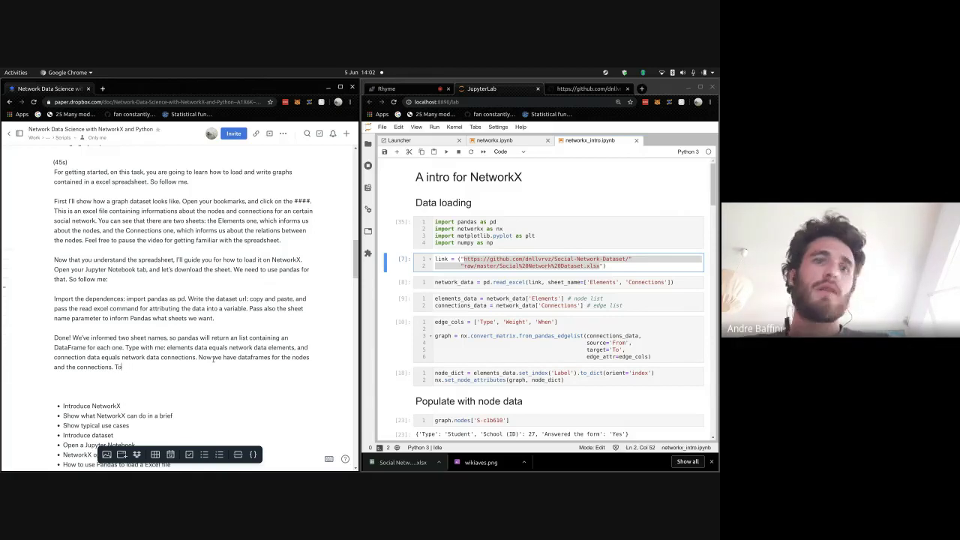
text( see that, )
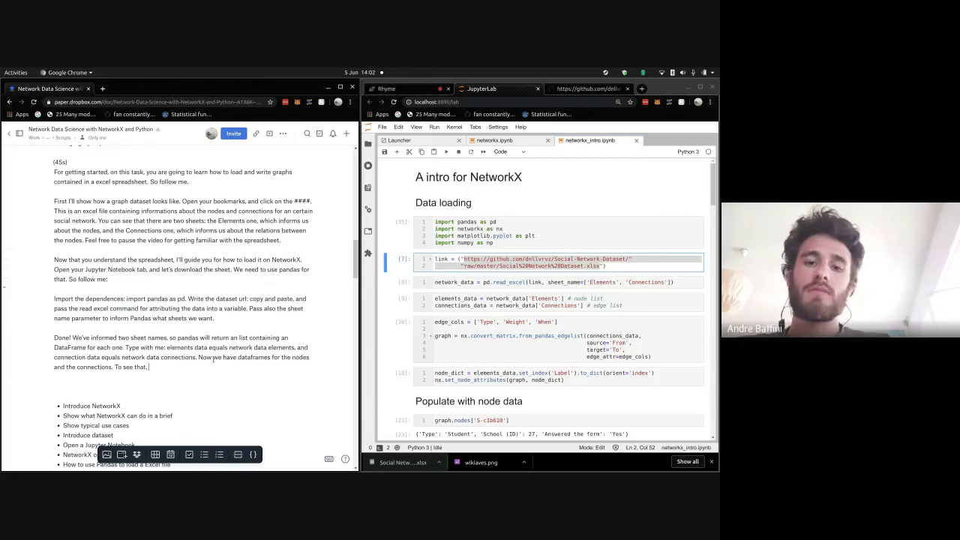
text(pass with)
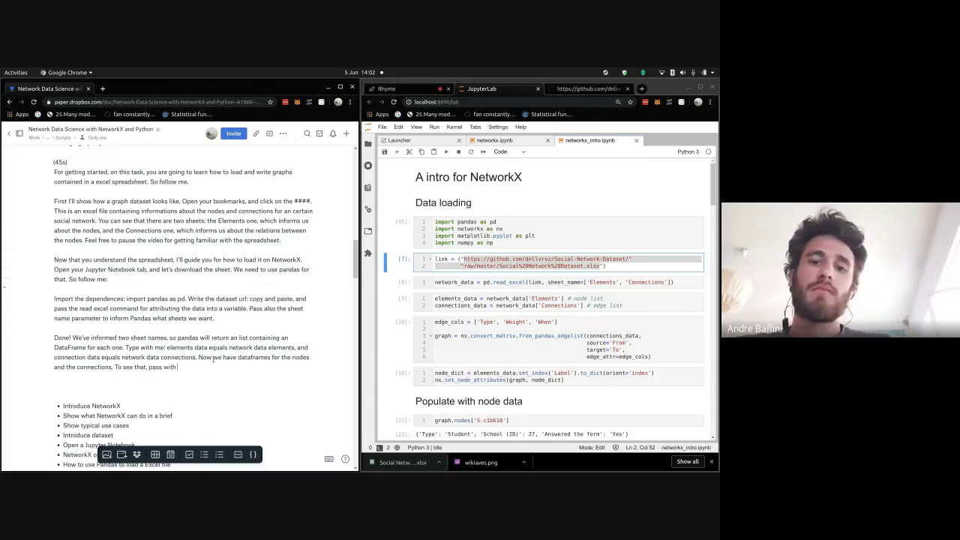
key(BackSpace)
key(BackSpace)
key(BackSpace)
key(BackSpace)
key(BackSpace)
key(BackSpace)
key(BackSpace)
key(BackSpace)
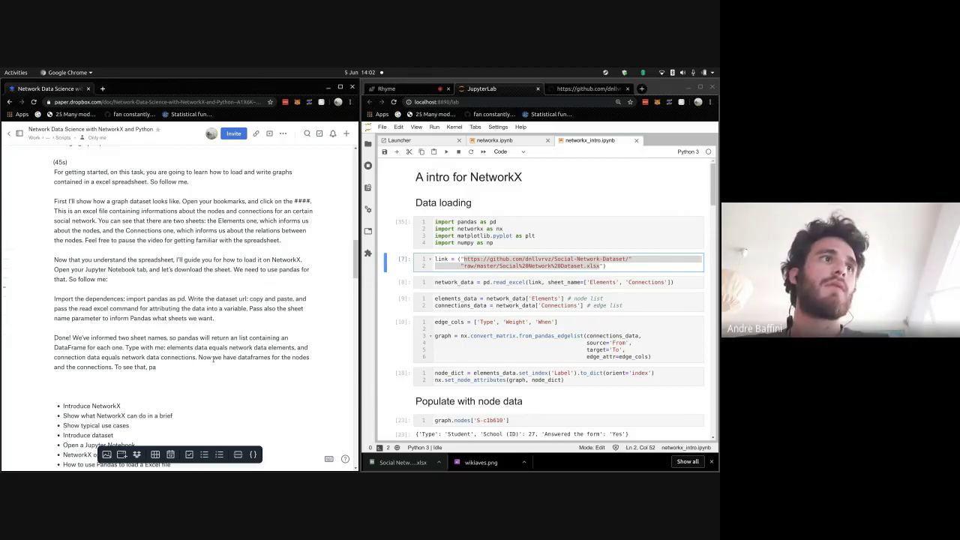
text(type with me)
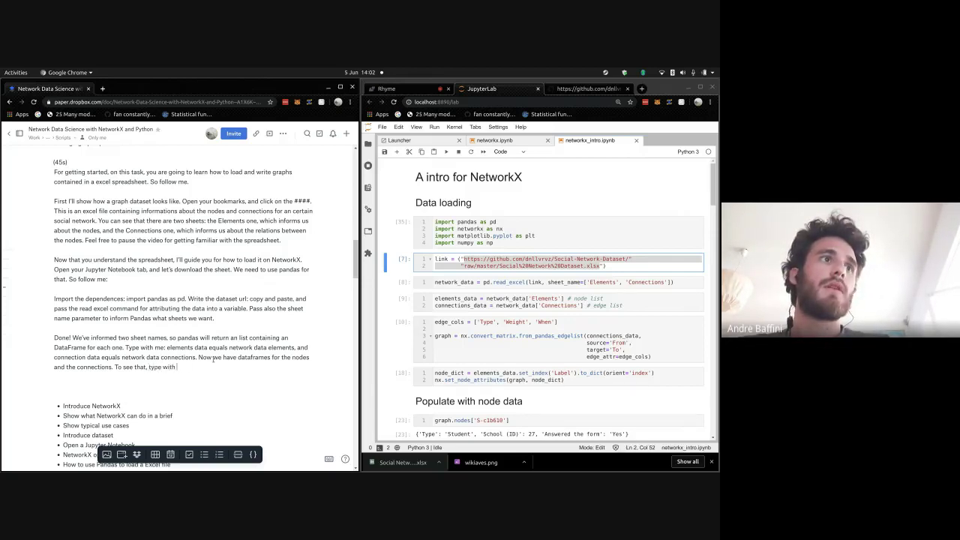
text(: connect)
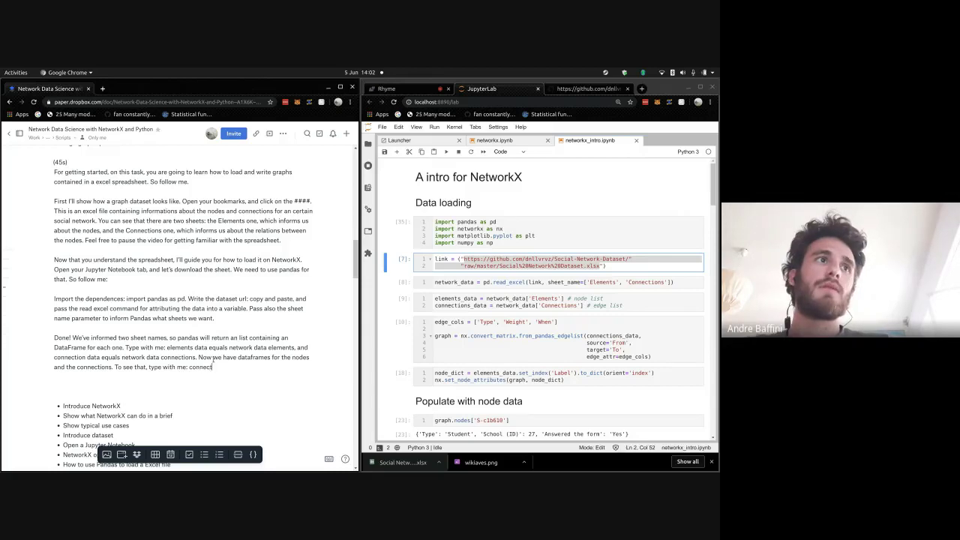
text(ions data .head)
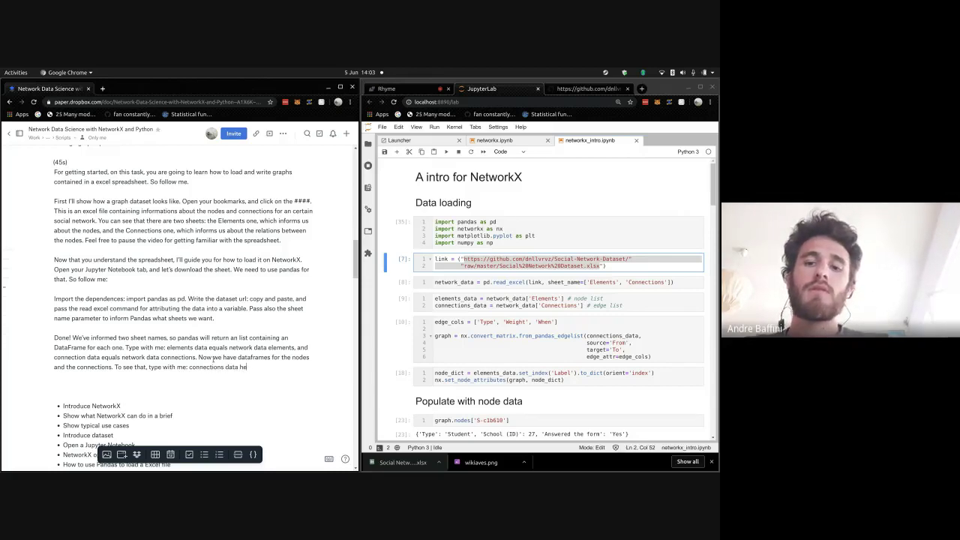
text( ten)
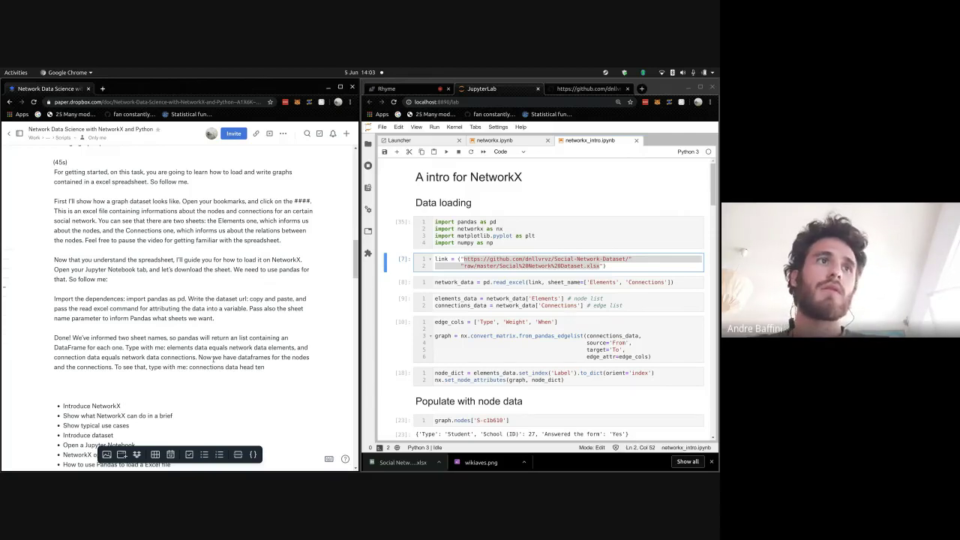
text(.)
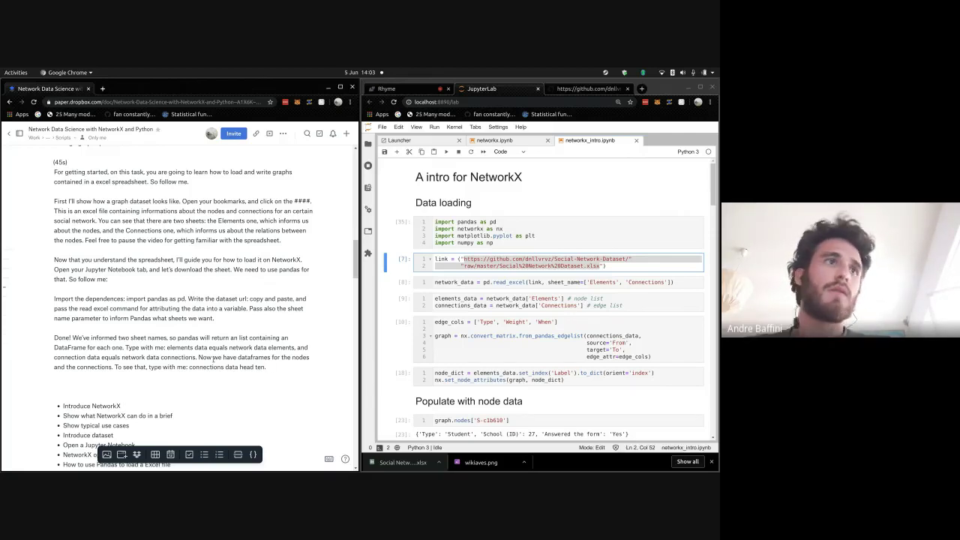
text( C)
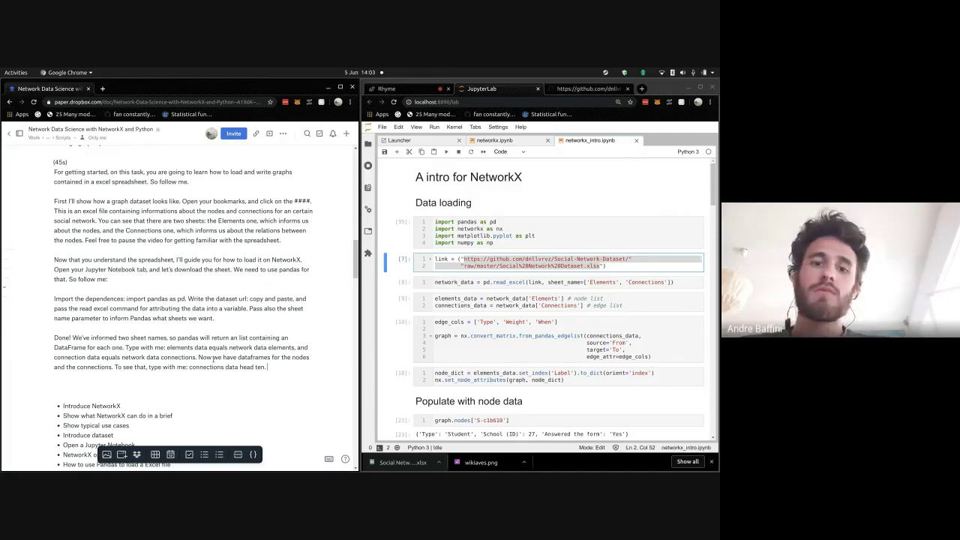
key(Return)
key(Return)
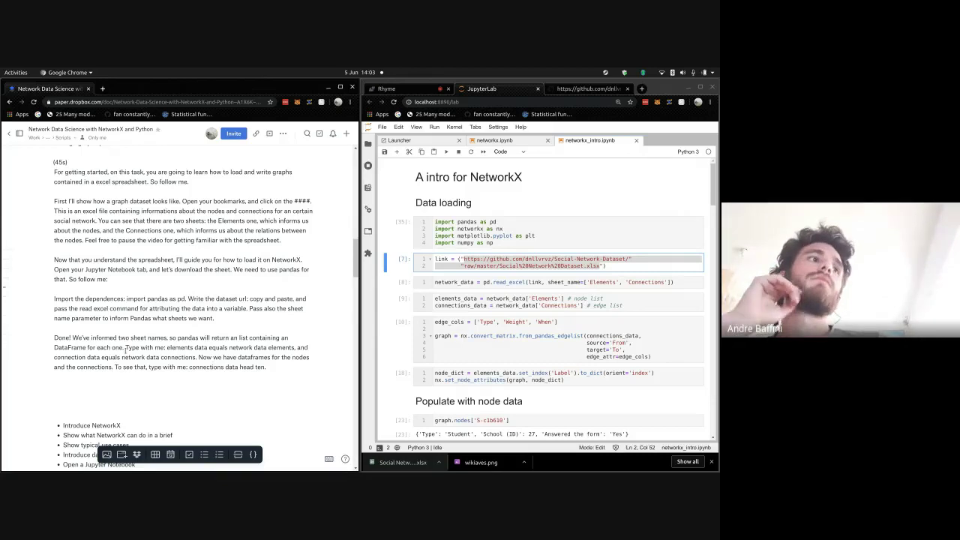
- Write the paragraph on creating a NetworkX graph via convert matrix from pandas edgelist, ending 'so come with me:'
scroll(125, 360, down, 1)
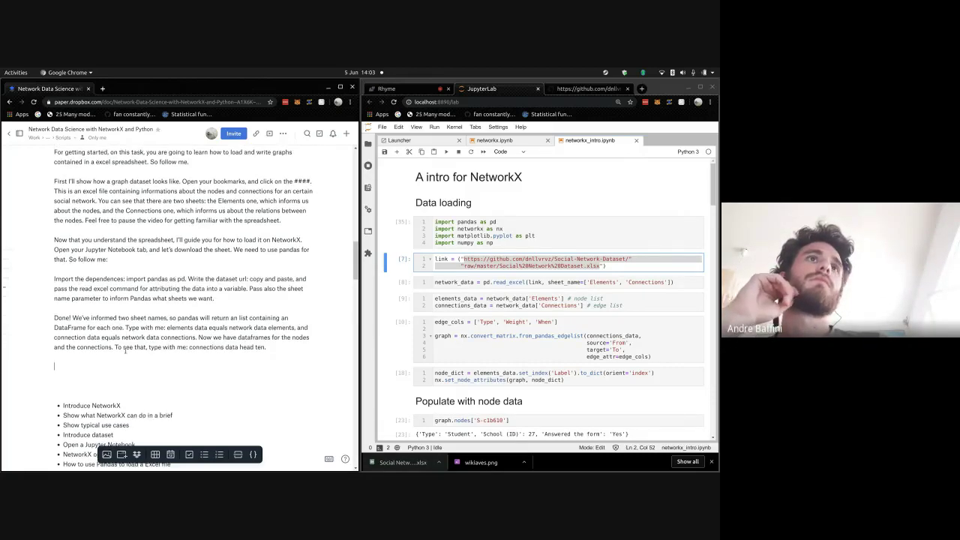
text(To)
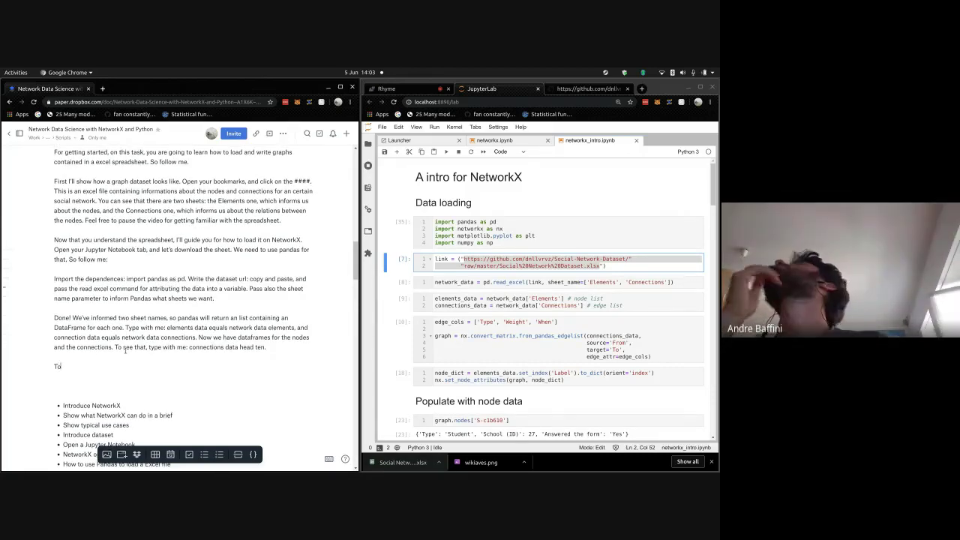
key(BackSpace)
text(Un)
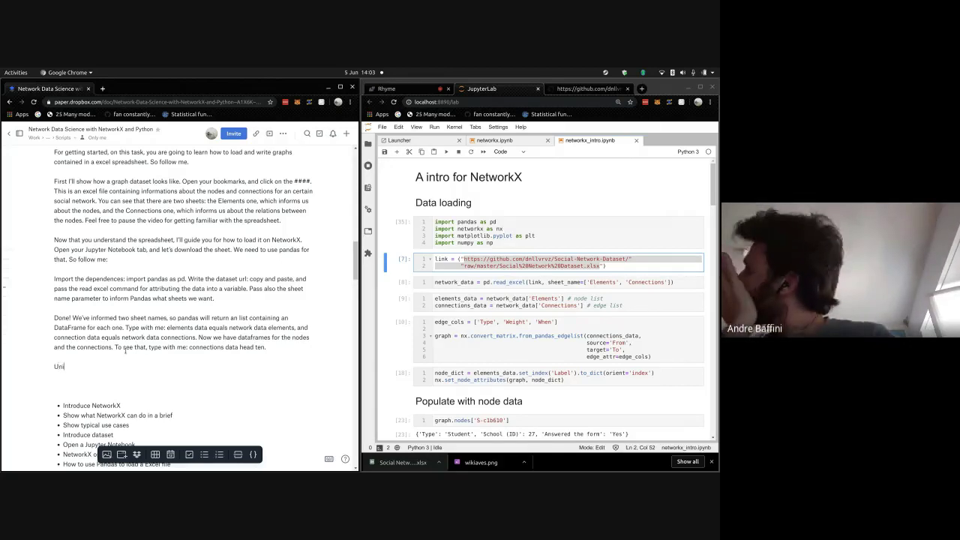
text(til we)
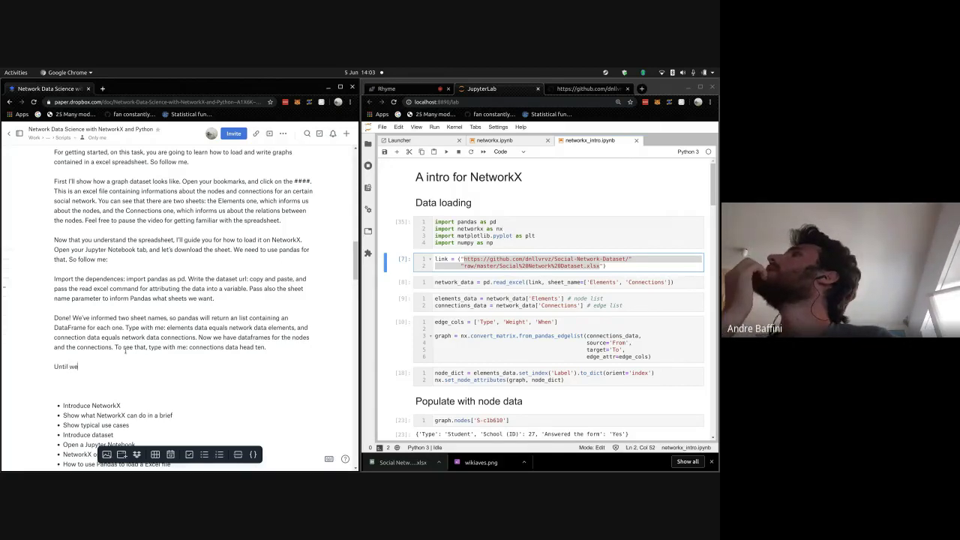
text('ve just wr)
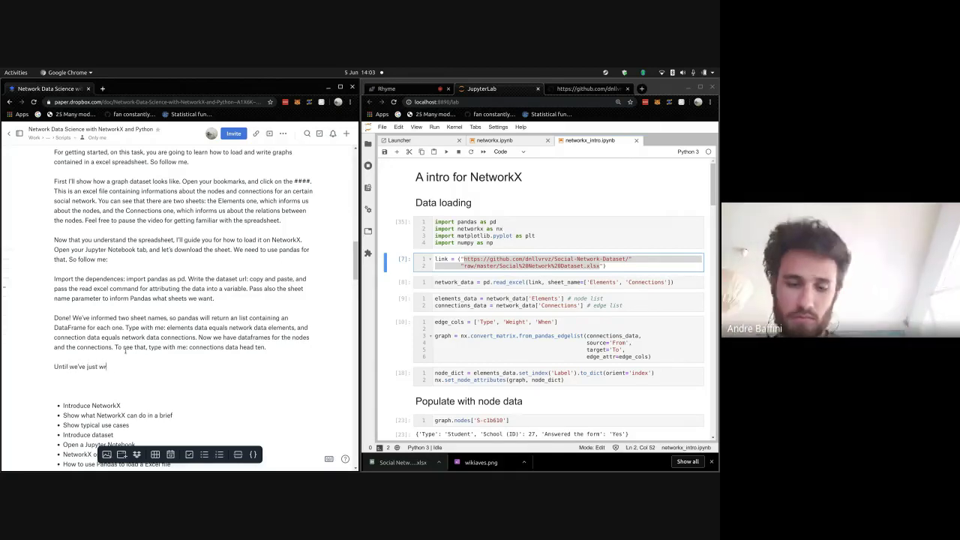
text(angled, and now )
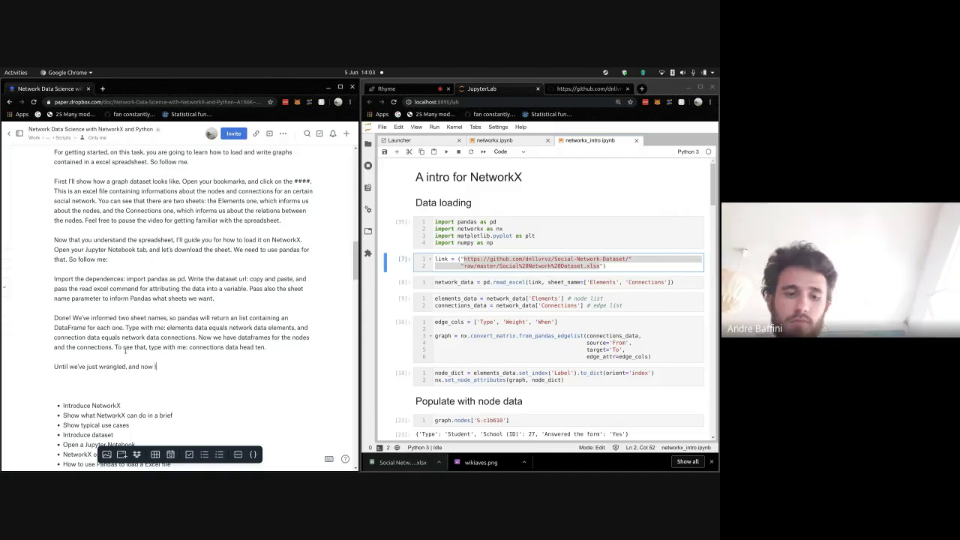
text(I'll show y)
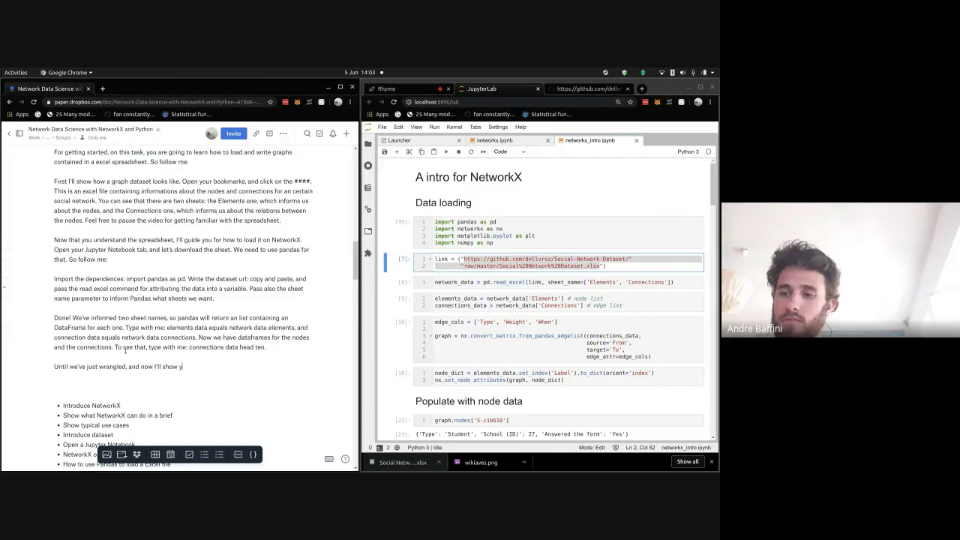
text(ou how to ac)
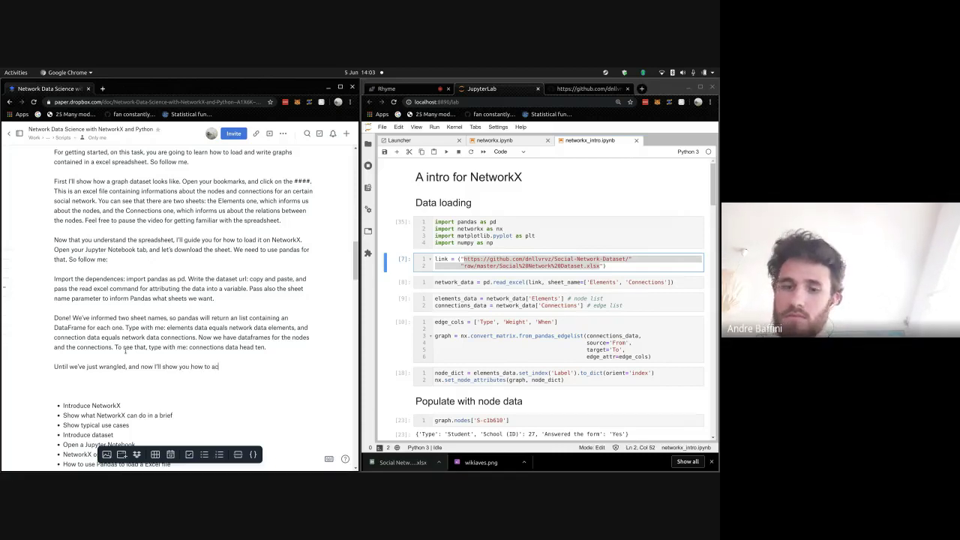
text(tually cre)
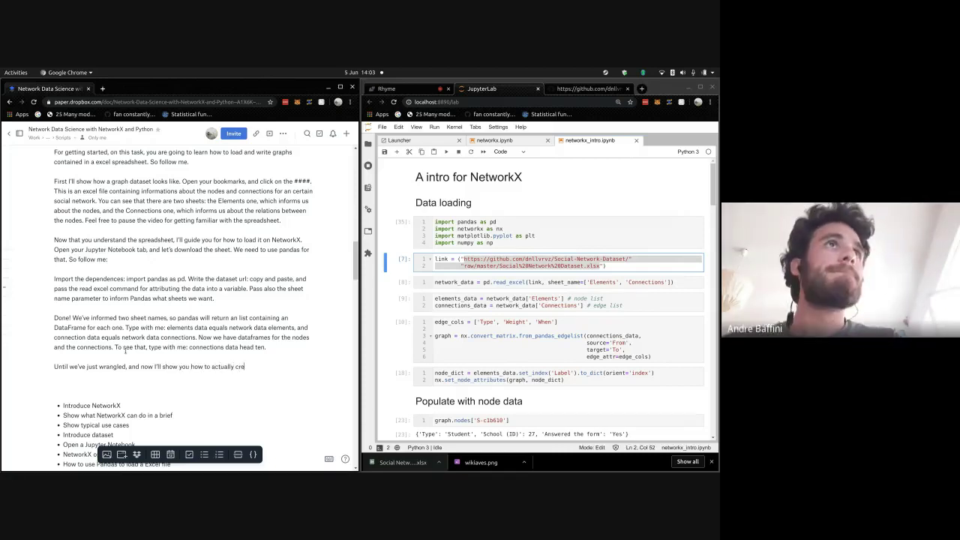
text(ate a)
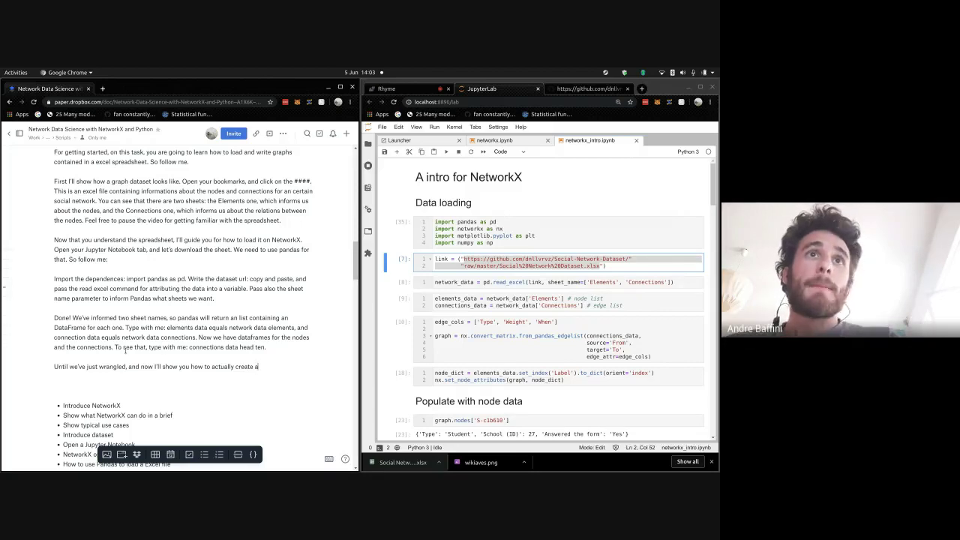
text( Netow)
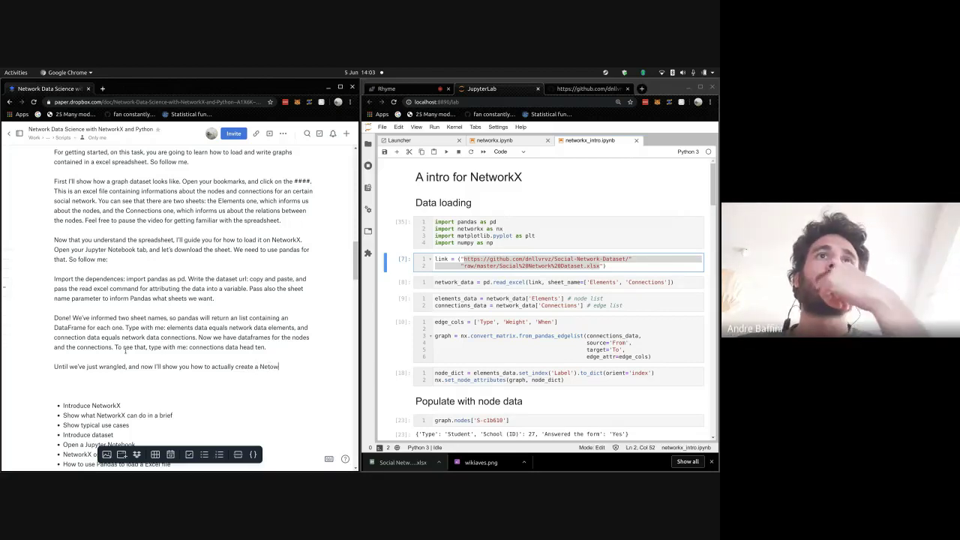
key(BackSpace)
key(BackSpace)
text(workX )
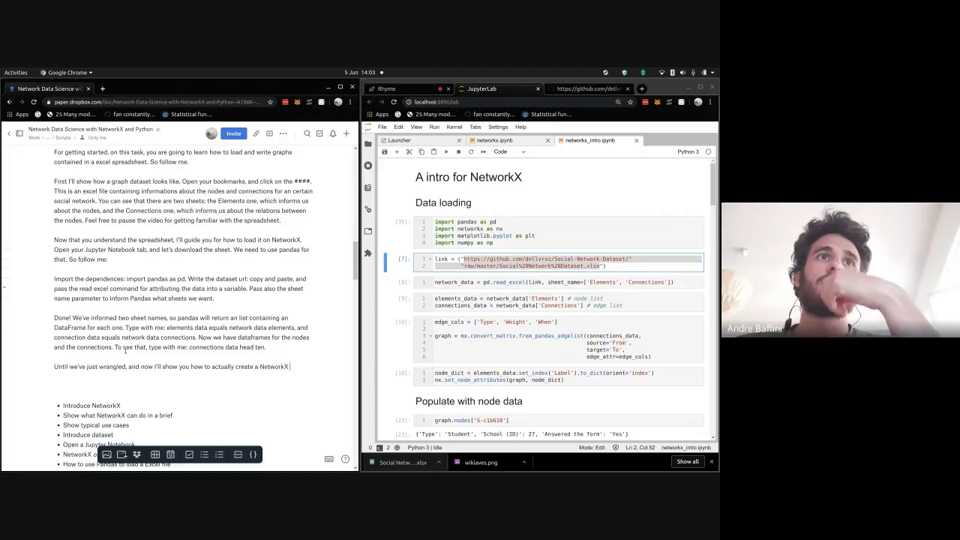
text(graph th)
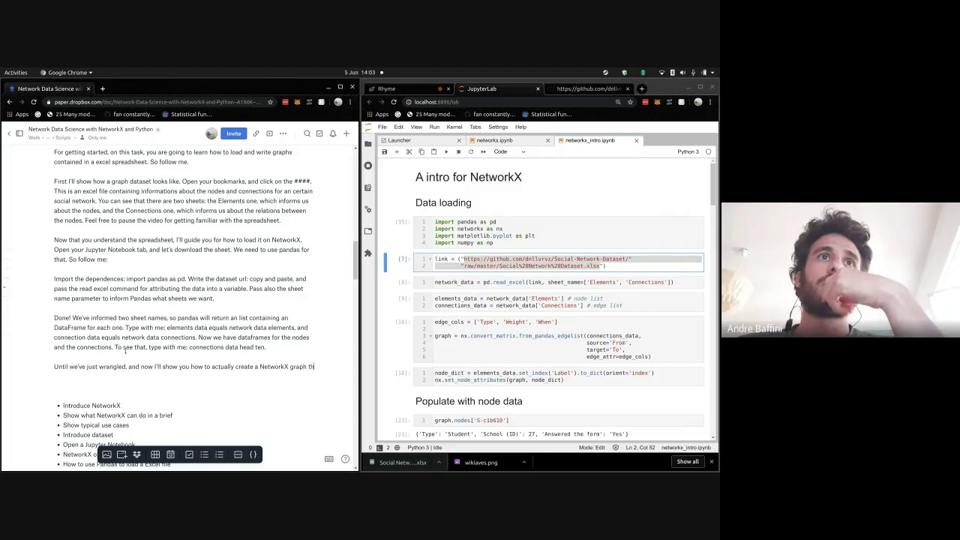
text(at we 'll use for the)
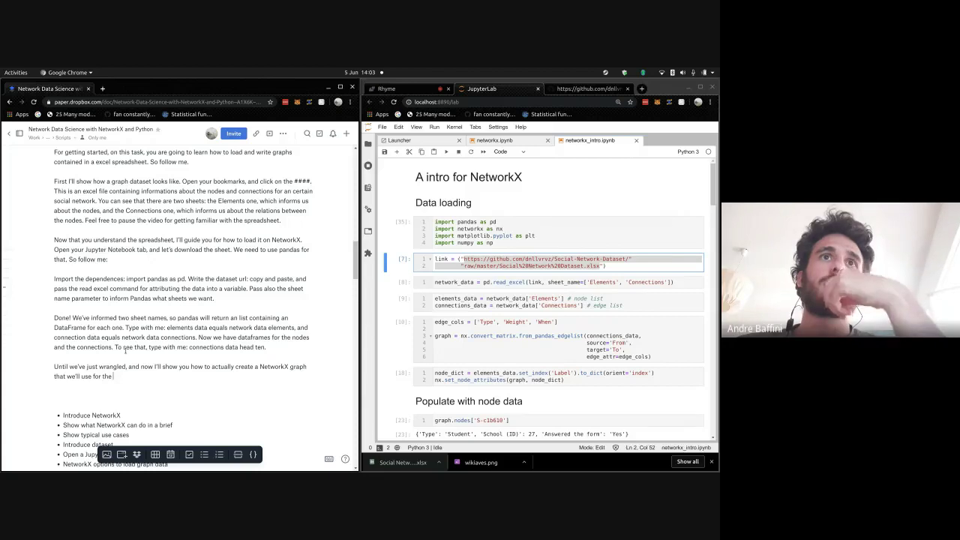
text( next tasks)
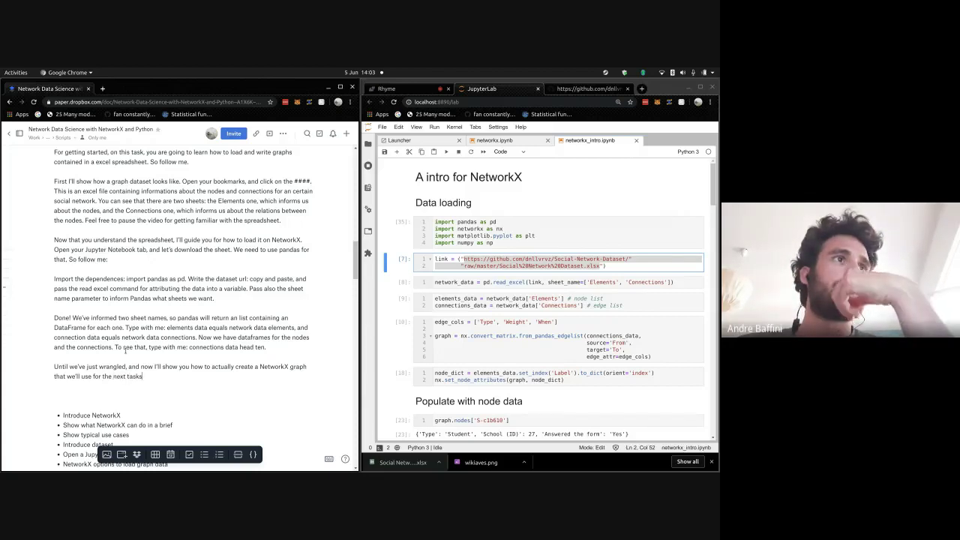
text(.)
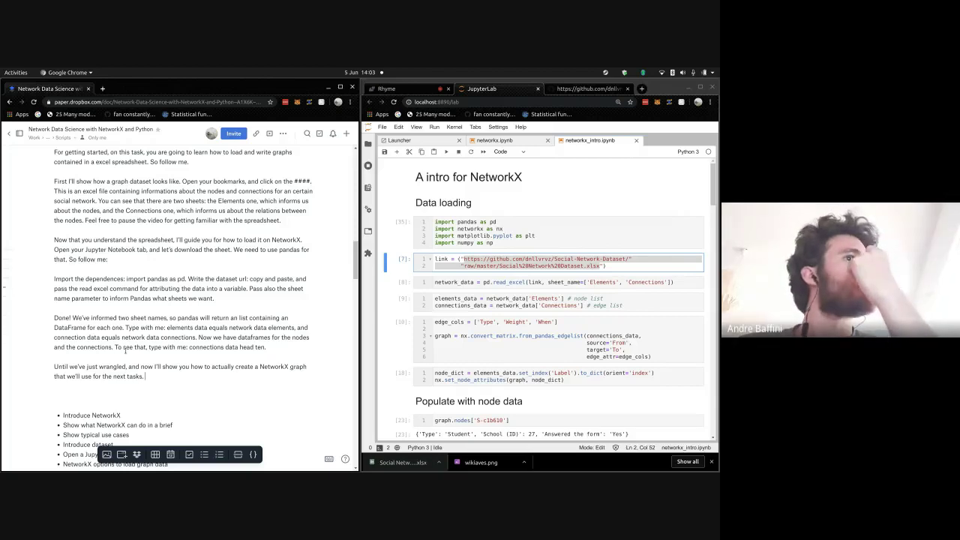
text( We need)
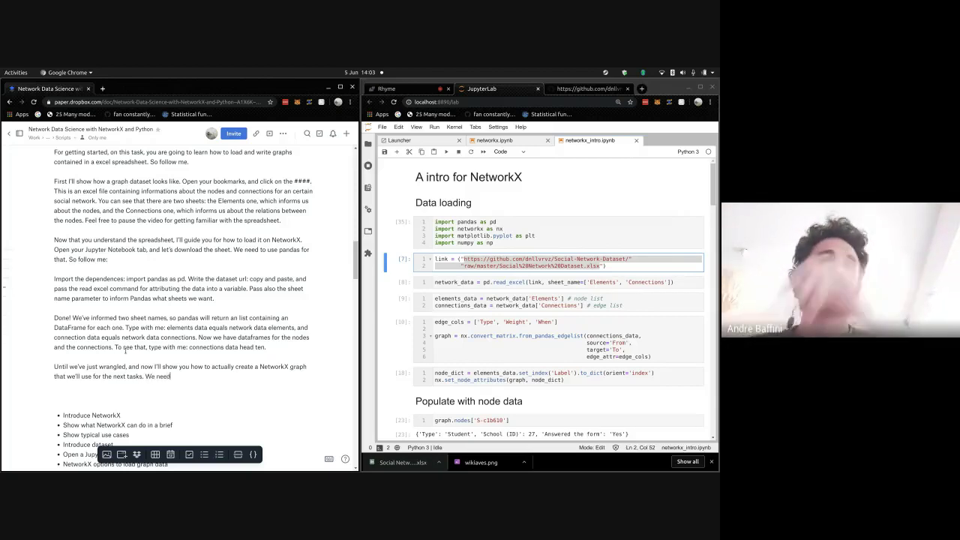
text( to use the )
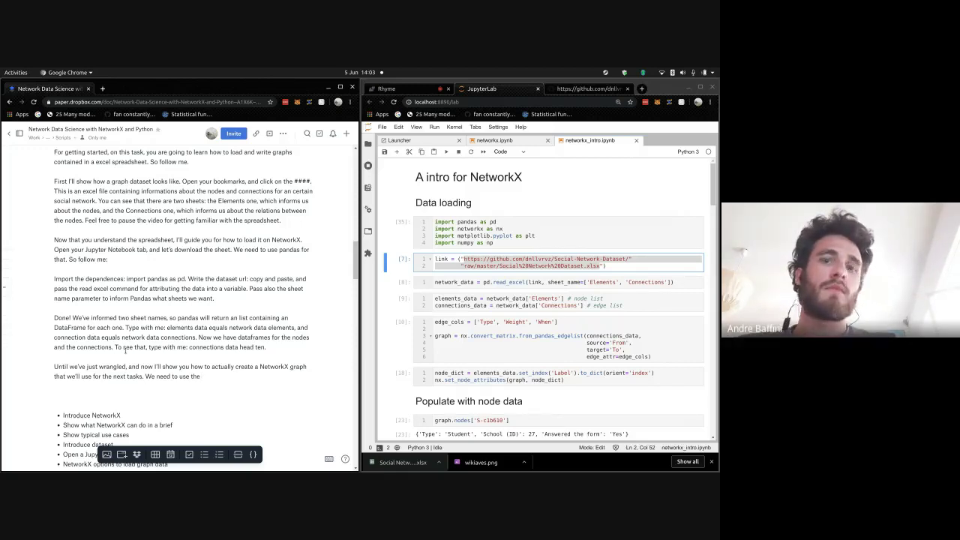
text(convert m)
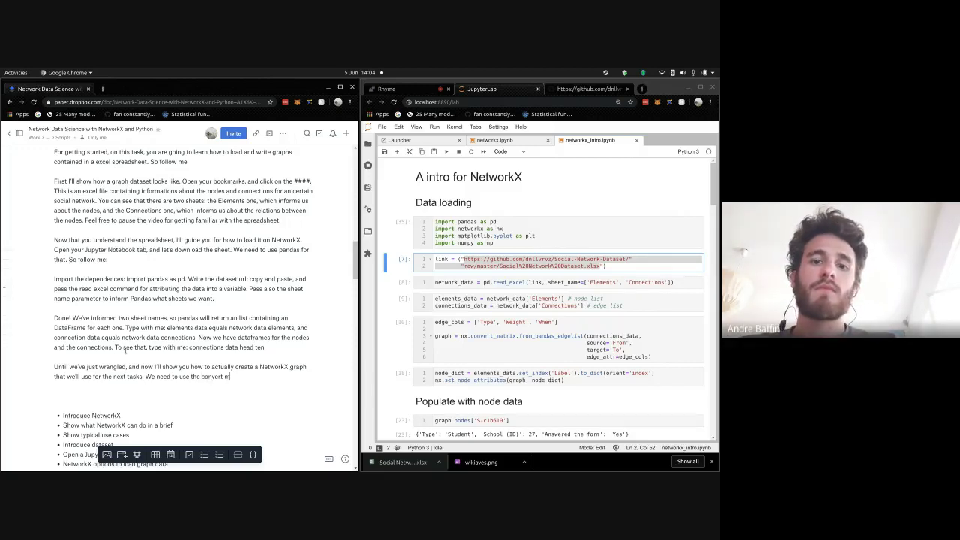
text(atrix from pan)
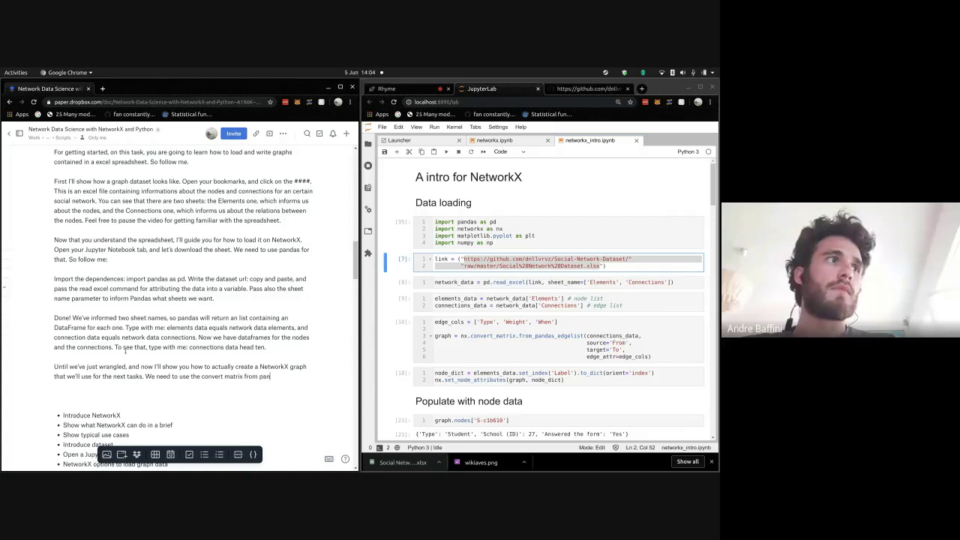
text(das edgelis)
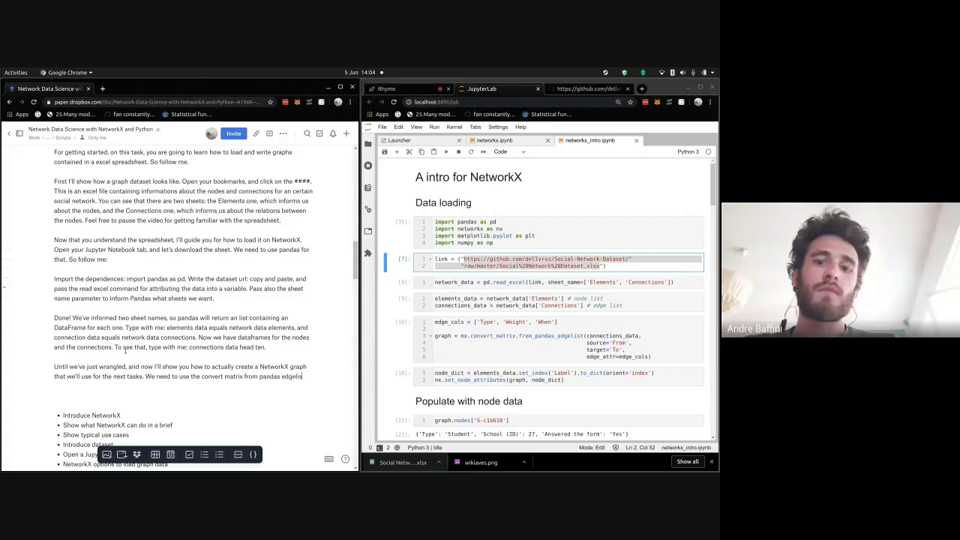
text(t)
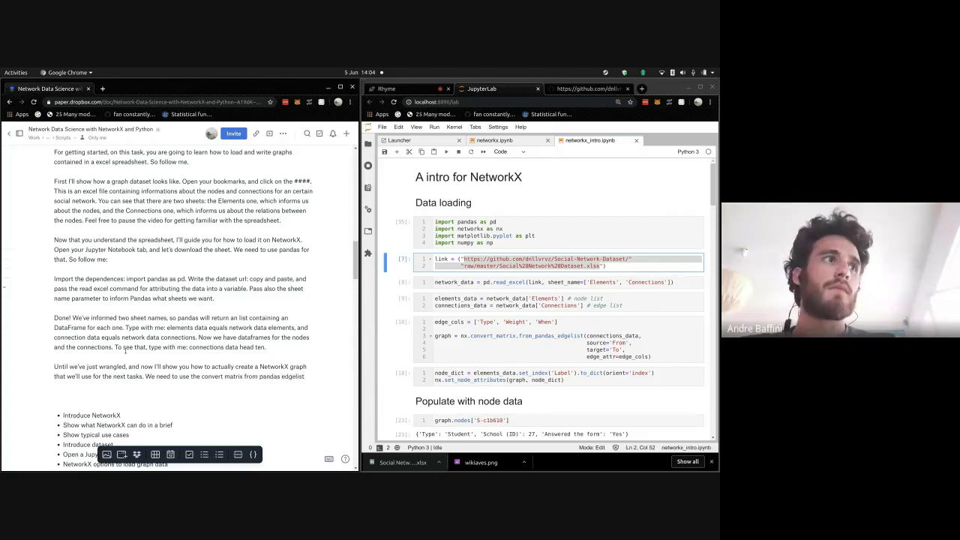
text(, so)
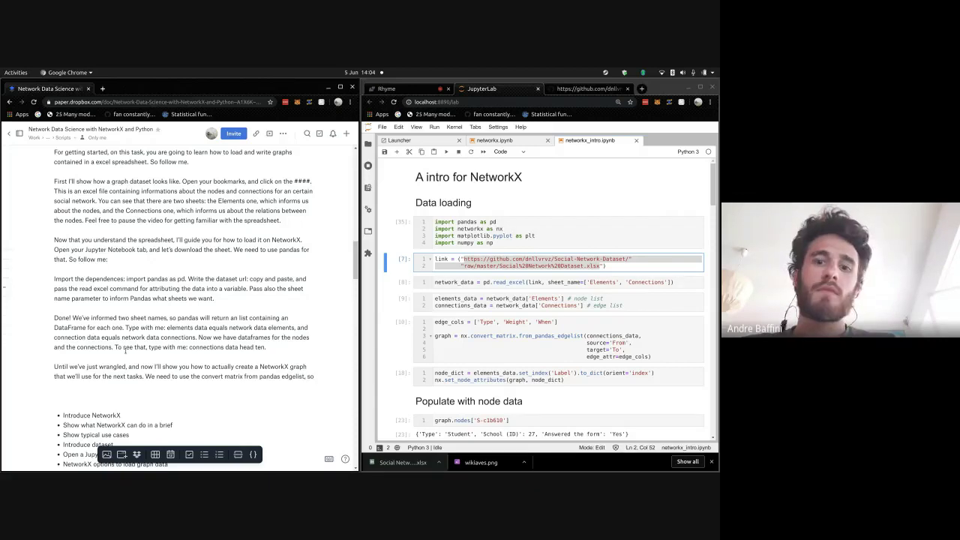
text( come with me)
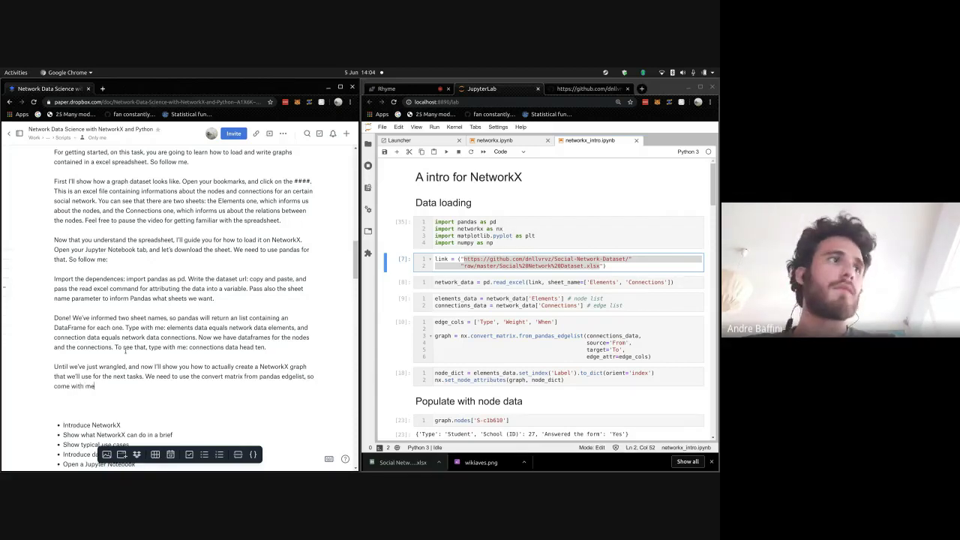
text(:)
key(Return)
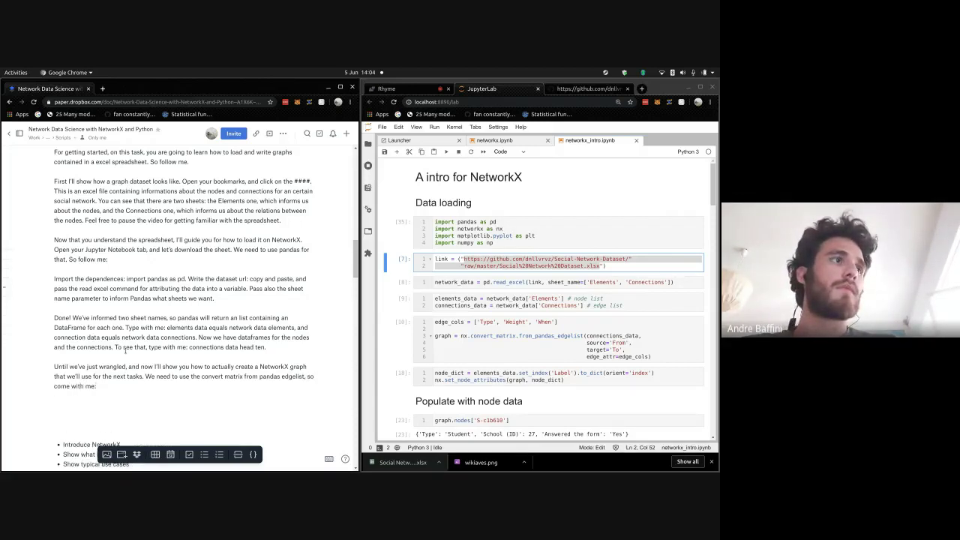
- Explain importing networkx as nx and building the graph with source equals from, target equals to
text(Type)
key(BackSpace)
key(BackSpace)
key(BackSpace)
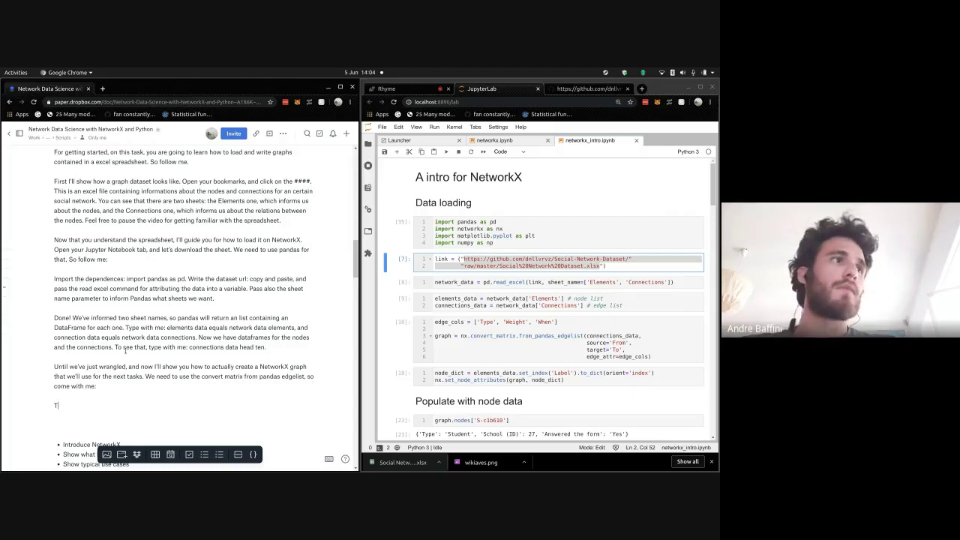
text(Import netwo)
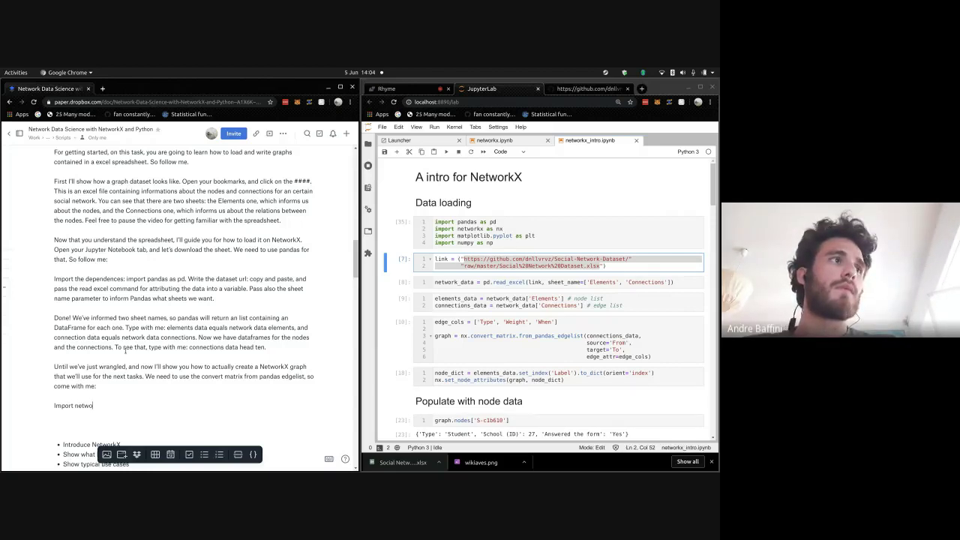
text(rkx: im)
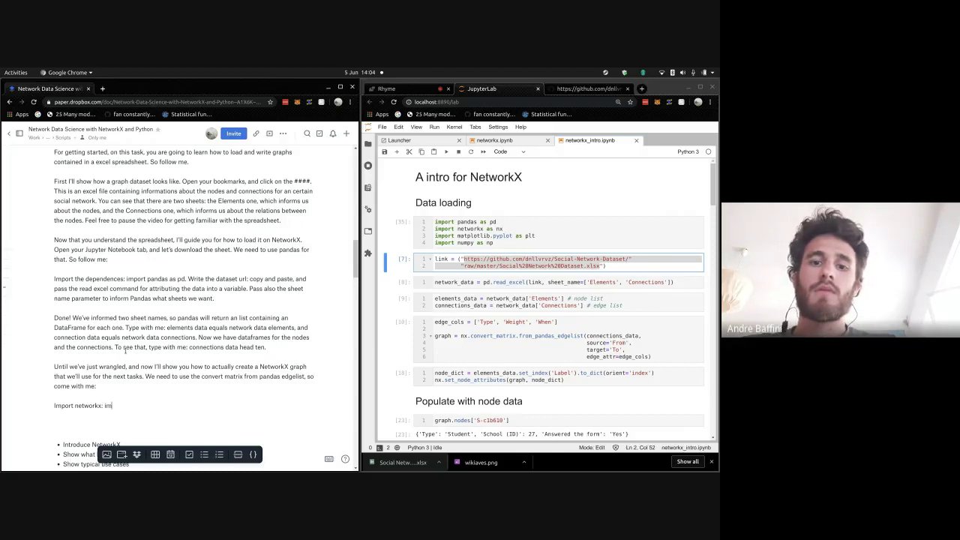
text(port)
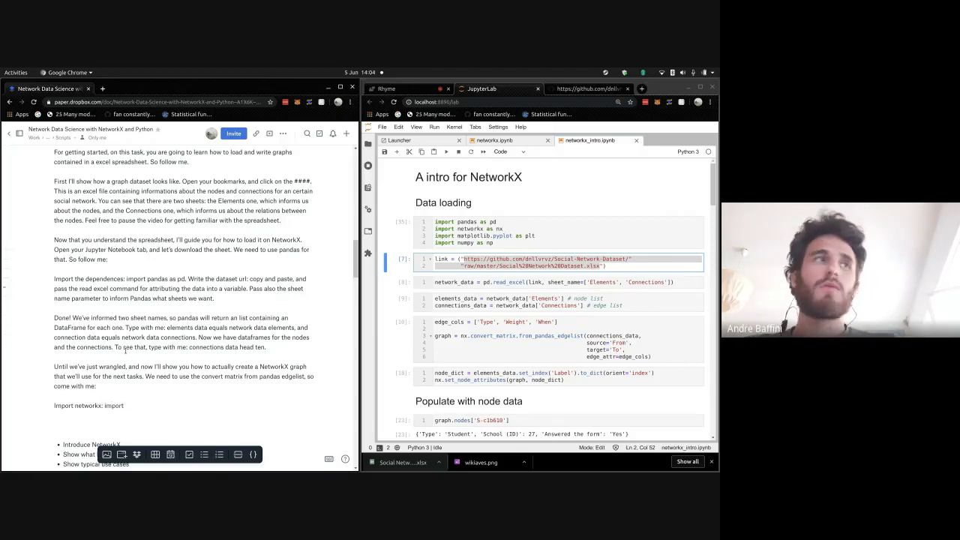
text( network x as )
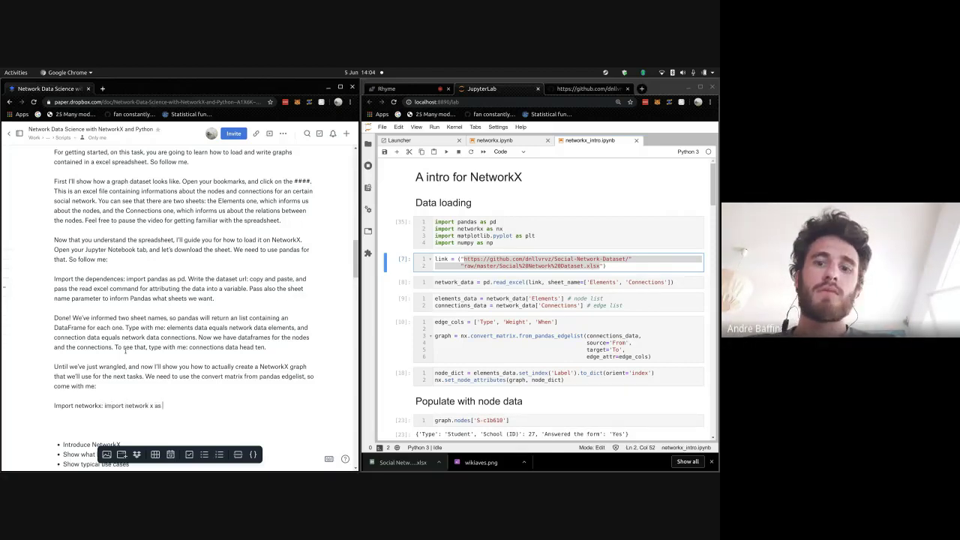
text(nx.)
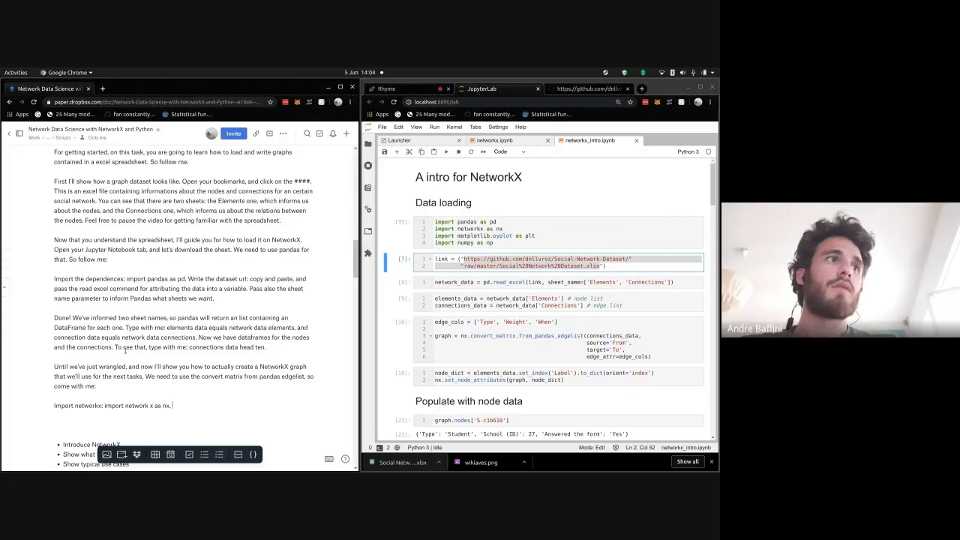
text( And)
key(BackSpace)
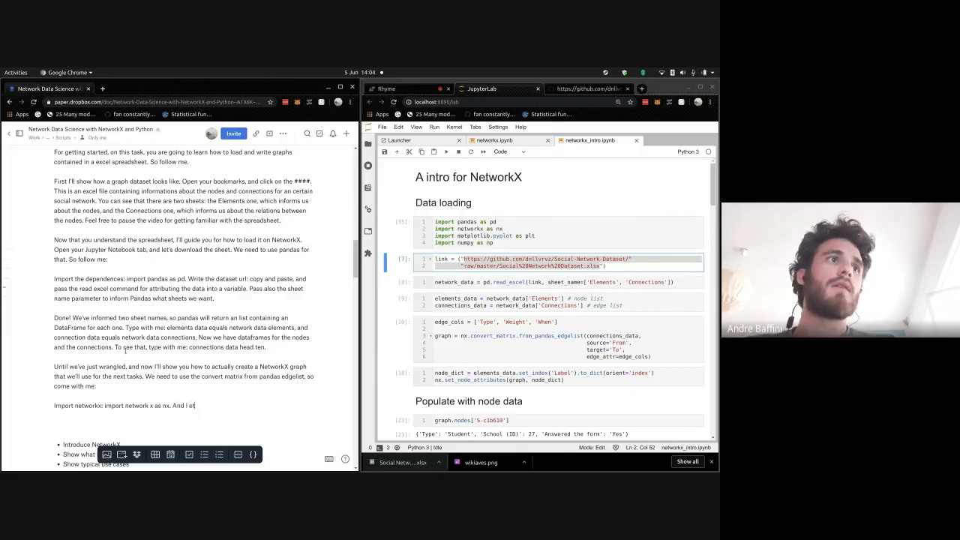
text(t)
text('s us)
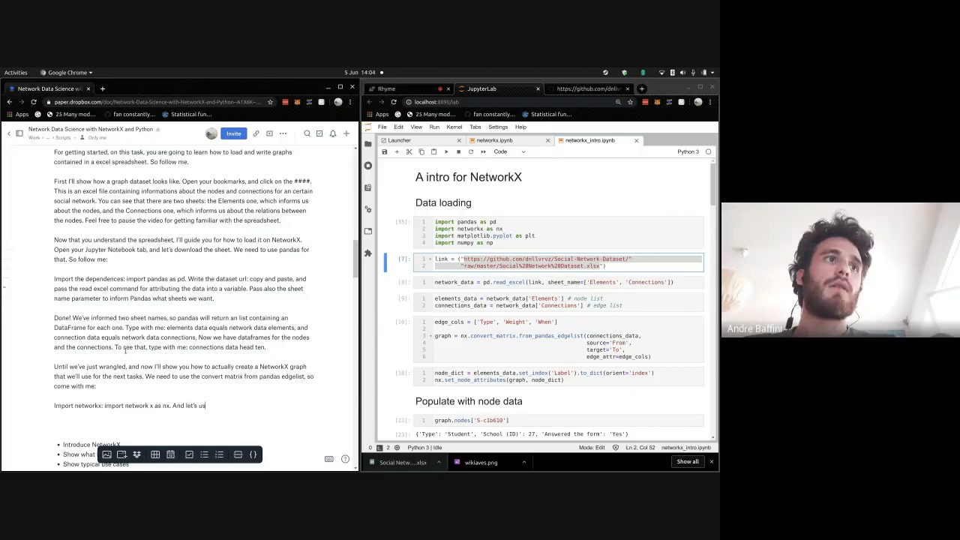
text(e that function. )
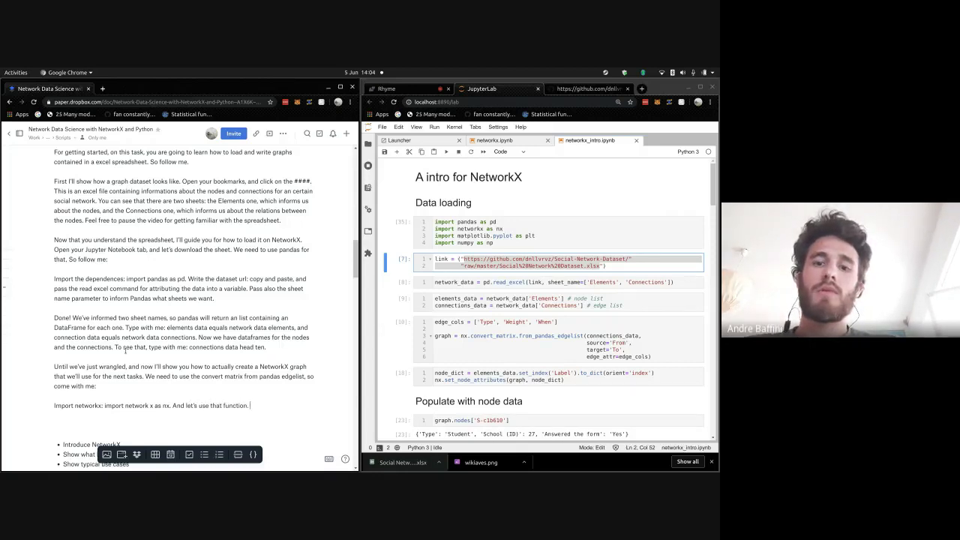
text(graph equal)
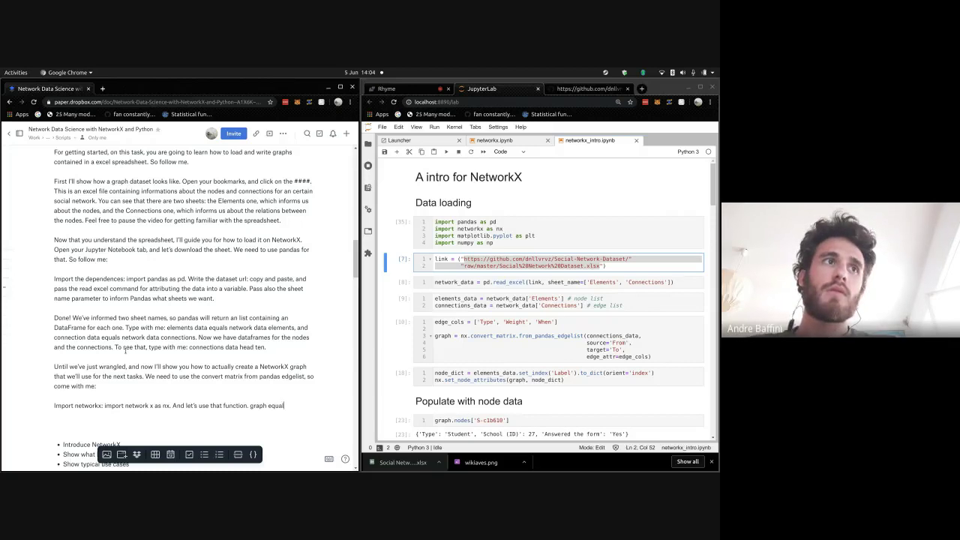
text(s nx convert m)
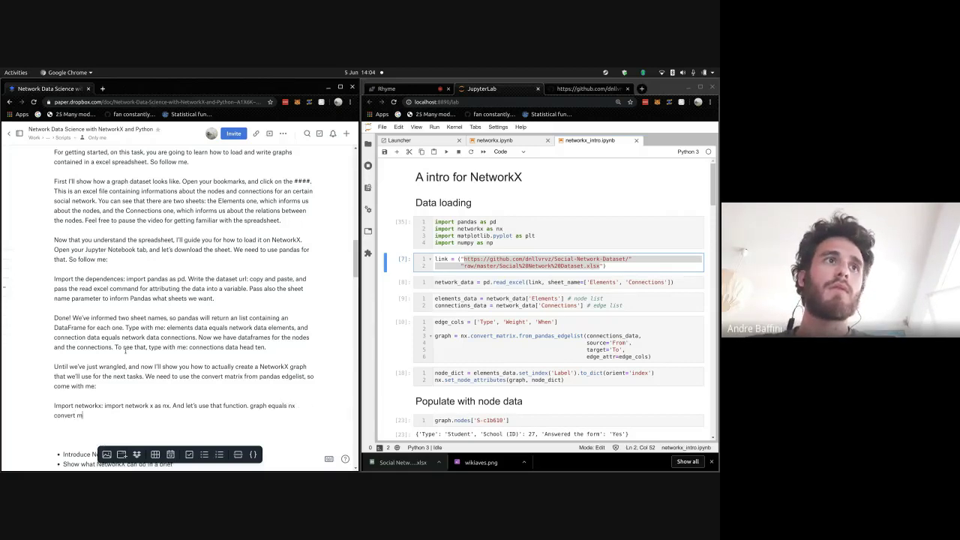
text(atrix f)
text(rom )
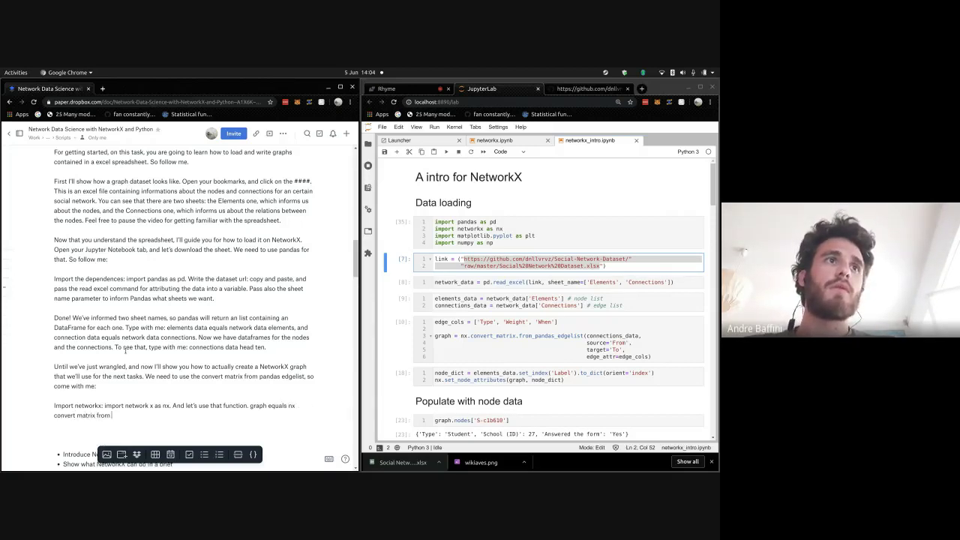
text(pandas edgeli)
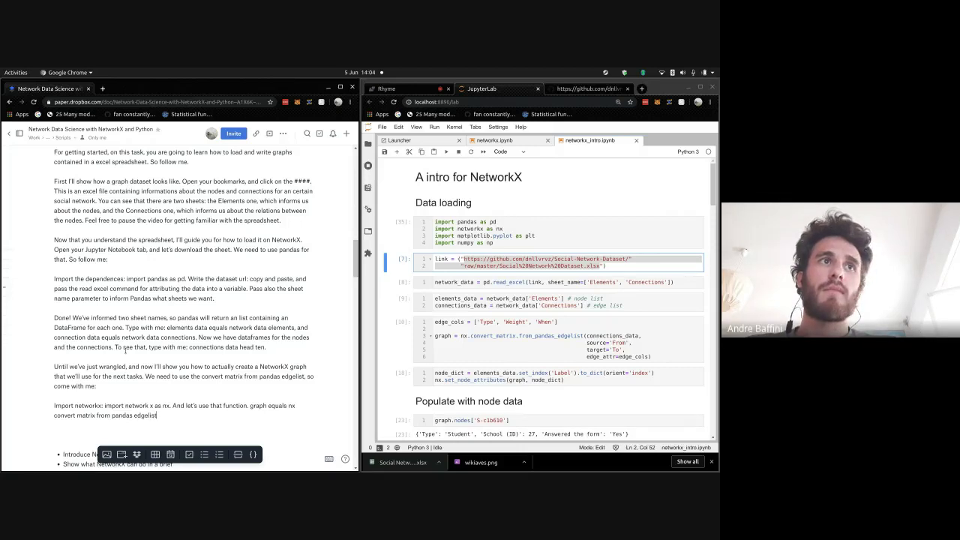
text(st)
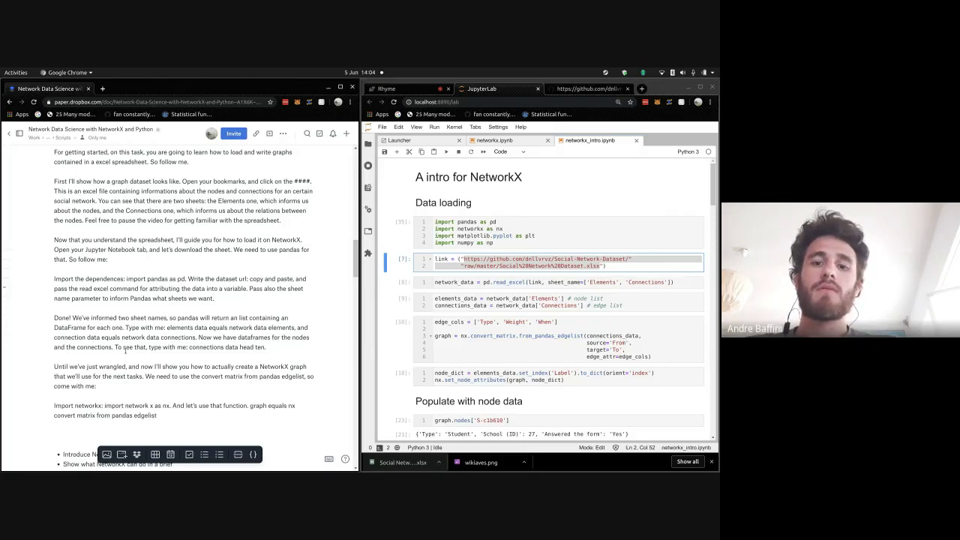
text(. You pu)
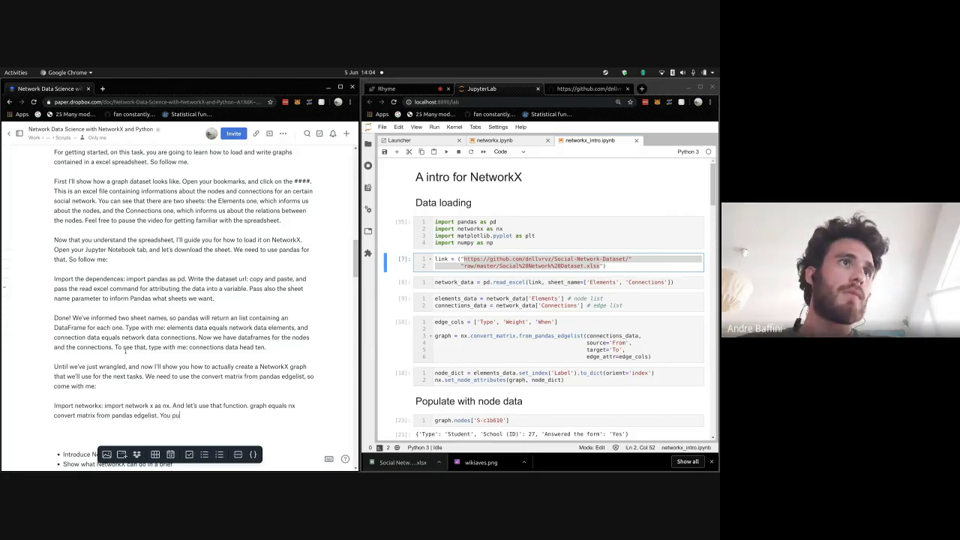
text(t in the con)
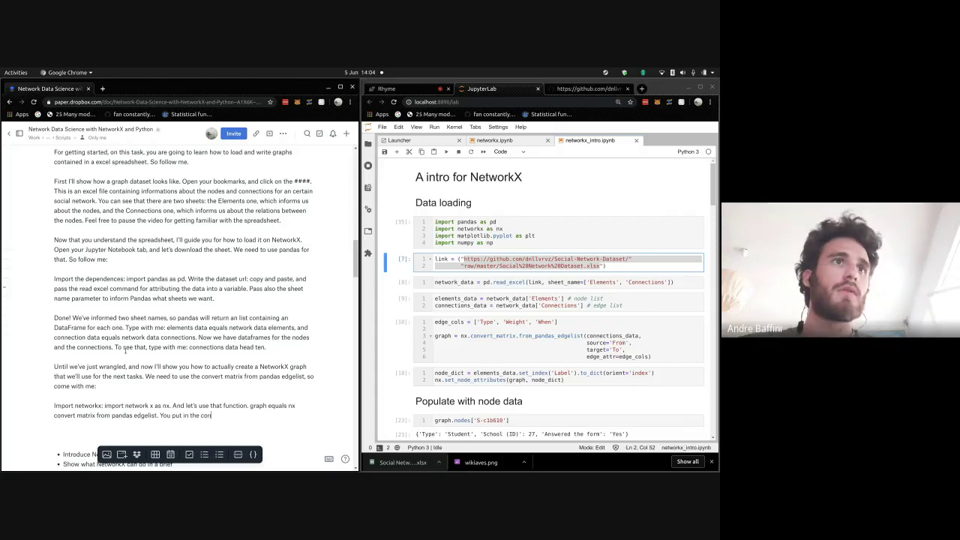
text(nections data)
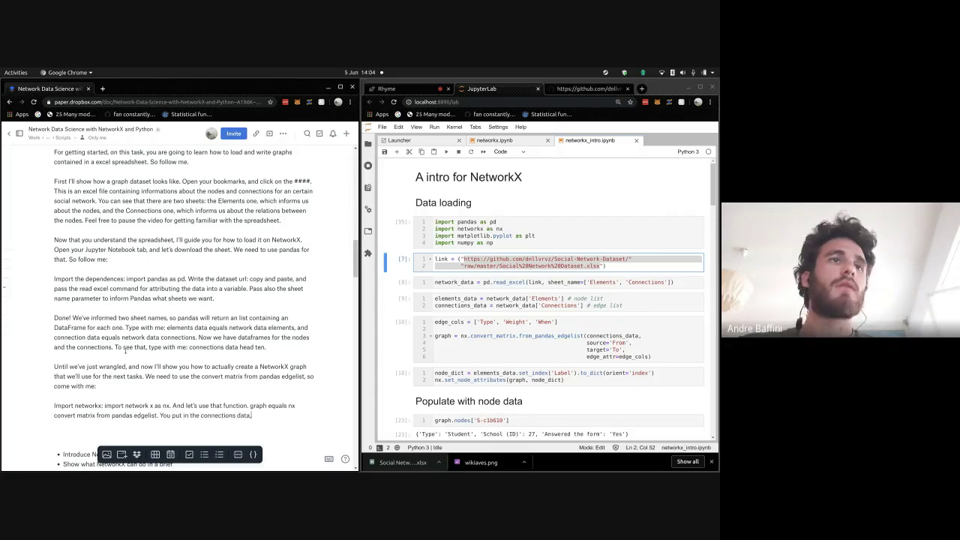
text(, and you need)
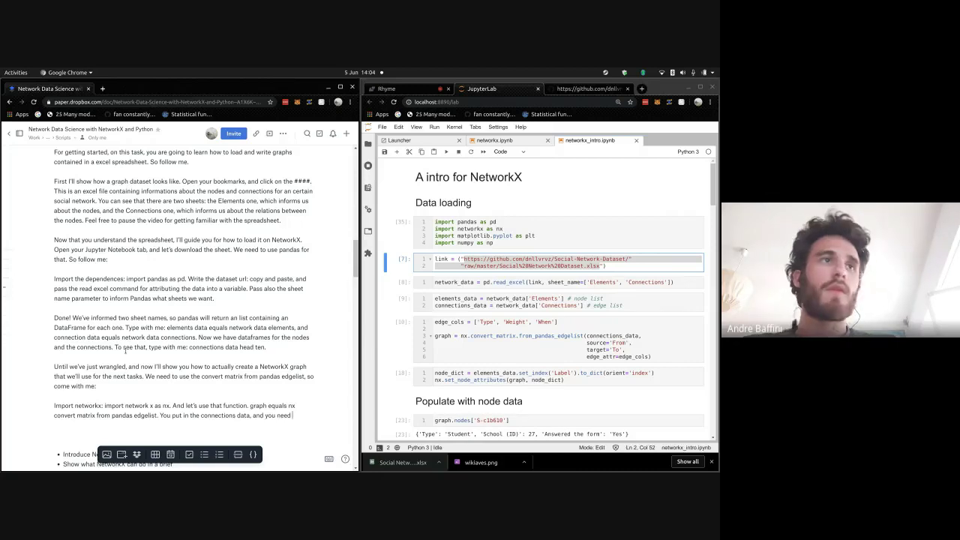
text( to inform)
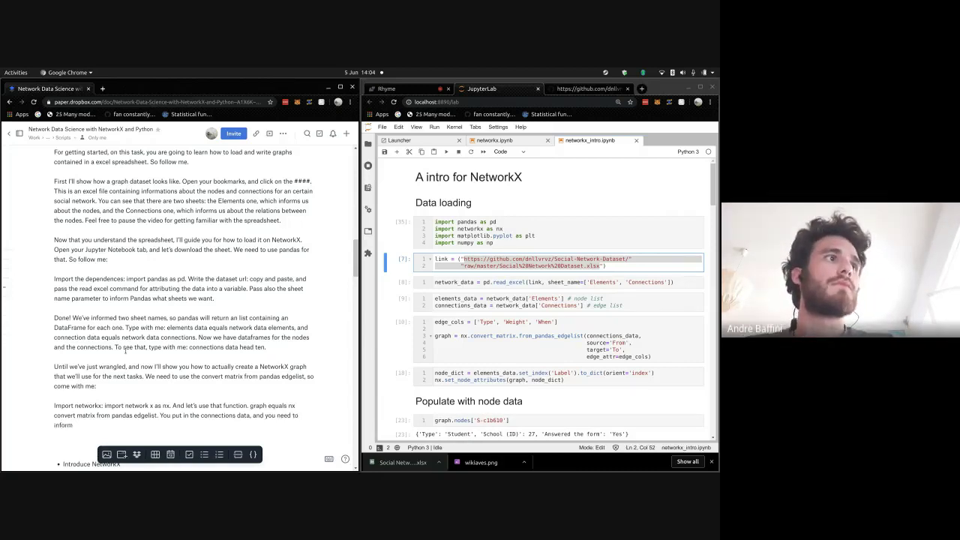
text( the)
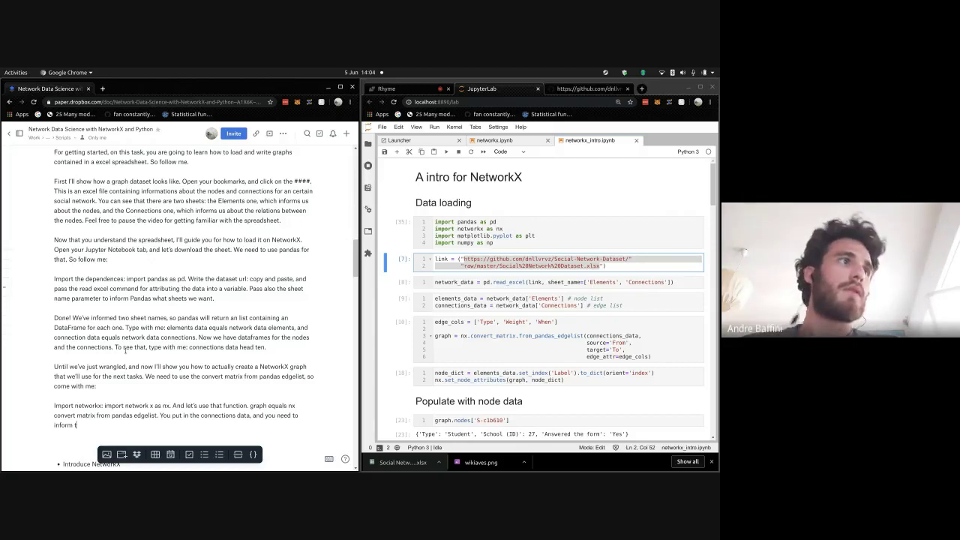
text( associated nodes)
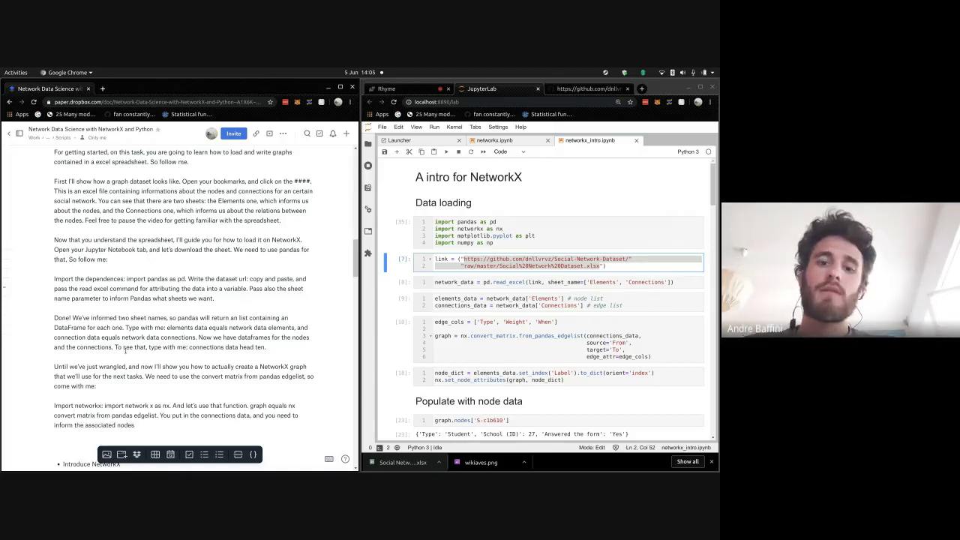
text(. So pas)
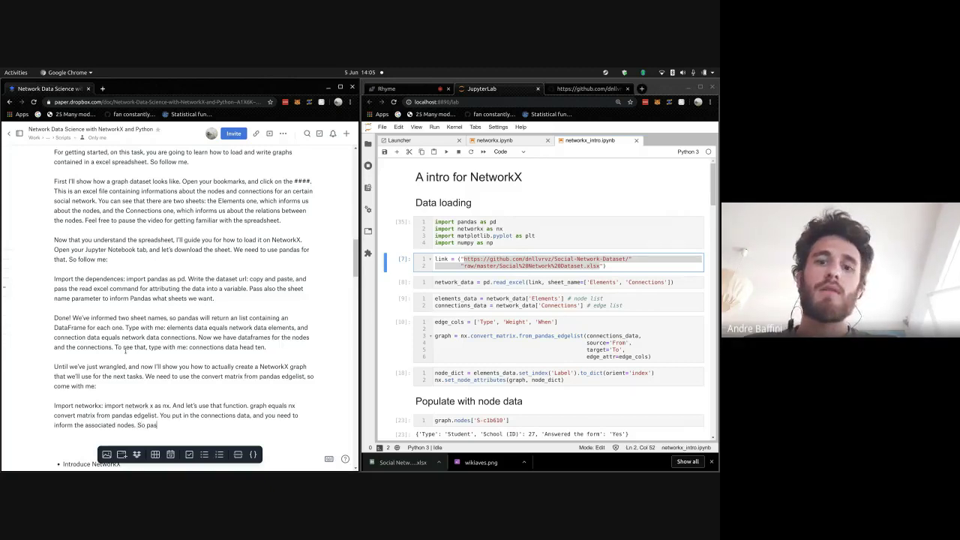
text(s the parame)
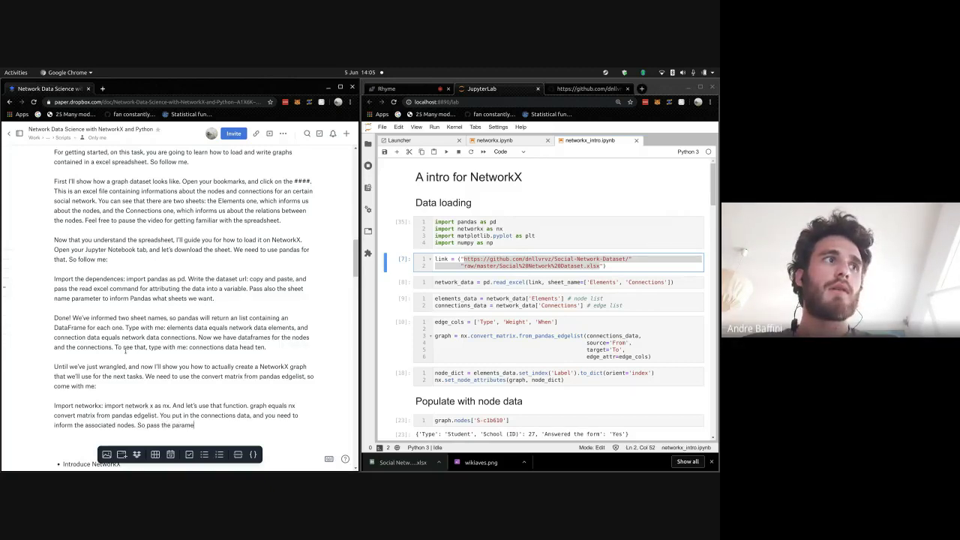
text(ters srouce)
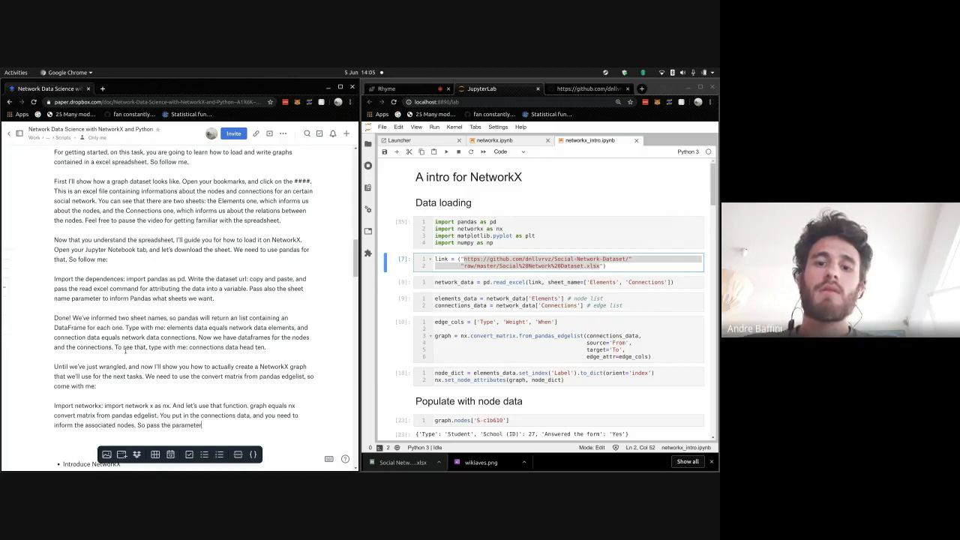
key(BackSpace)
key(BackSpace)
key(BackSpace)
key(BackSpace)
key(BackSpace)
key(BackSpace)
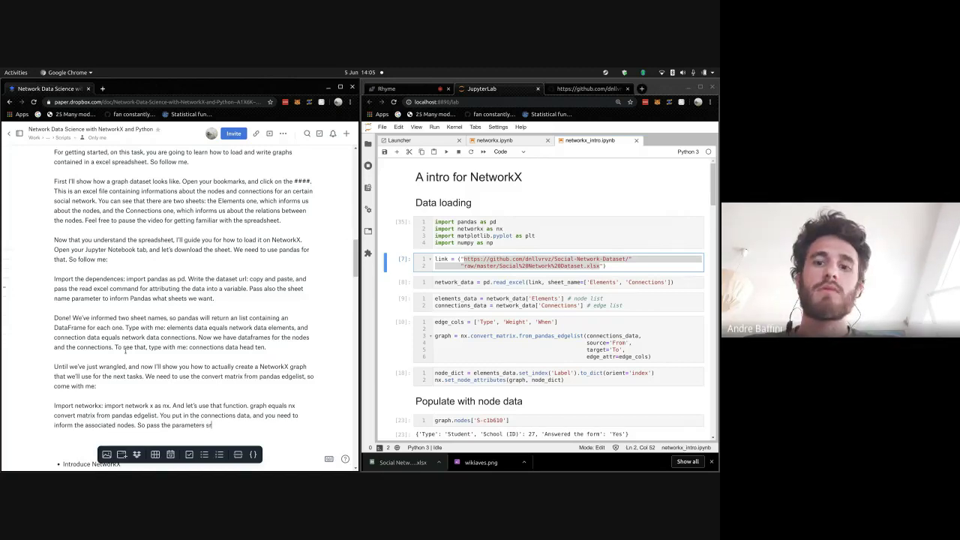
text(ource equals)
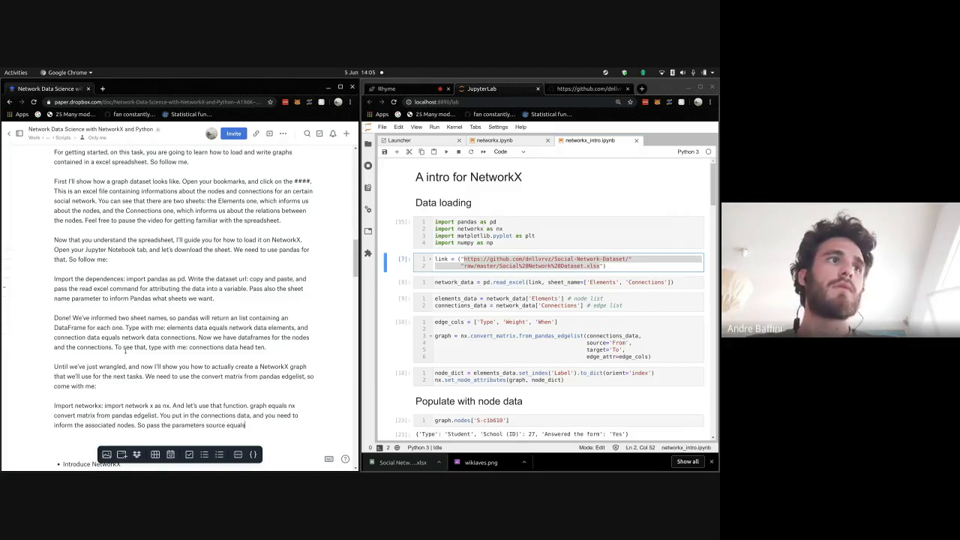
text( from, and )
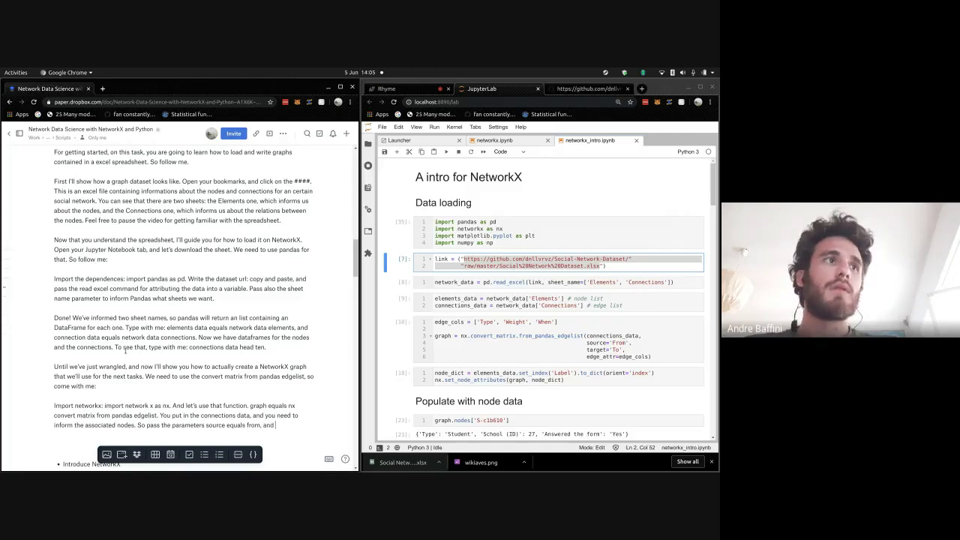
text(target)
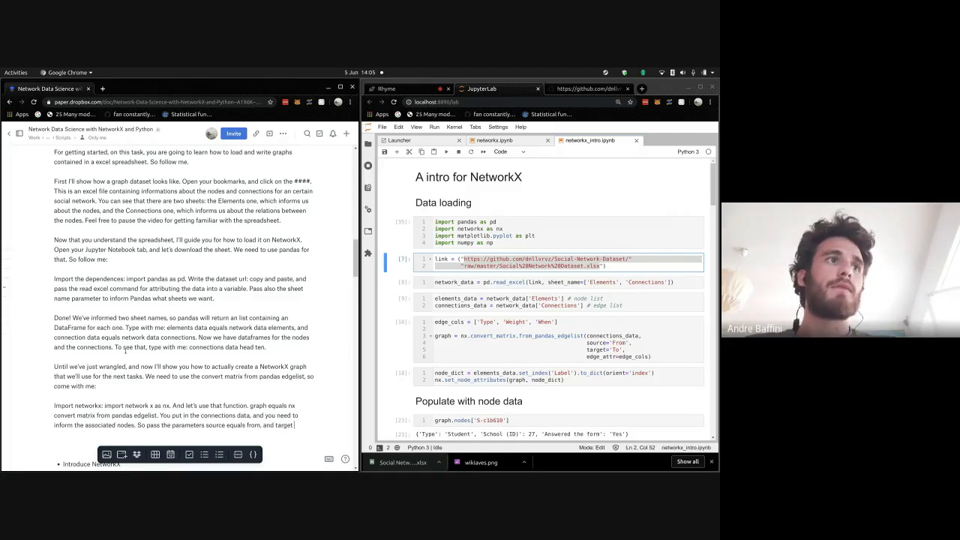
text( equals to)
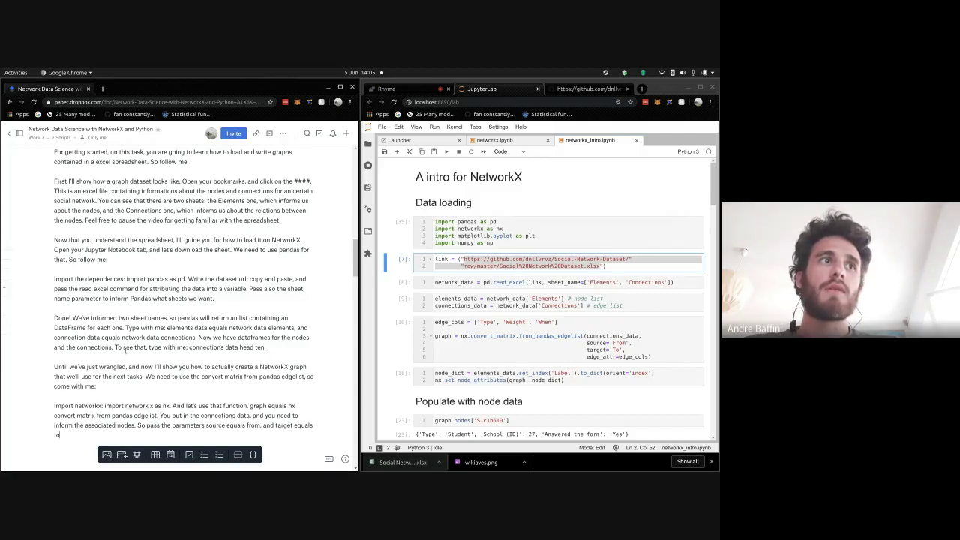
text(.)
- Add a new line reading 'Just run it' below the paragraph
key(Return)
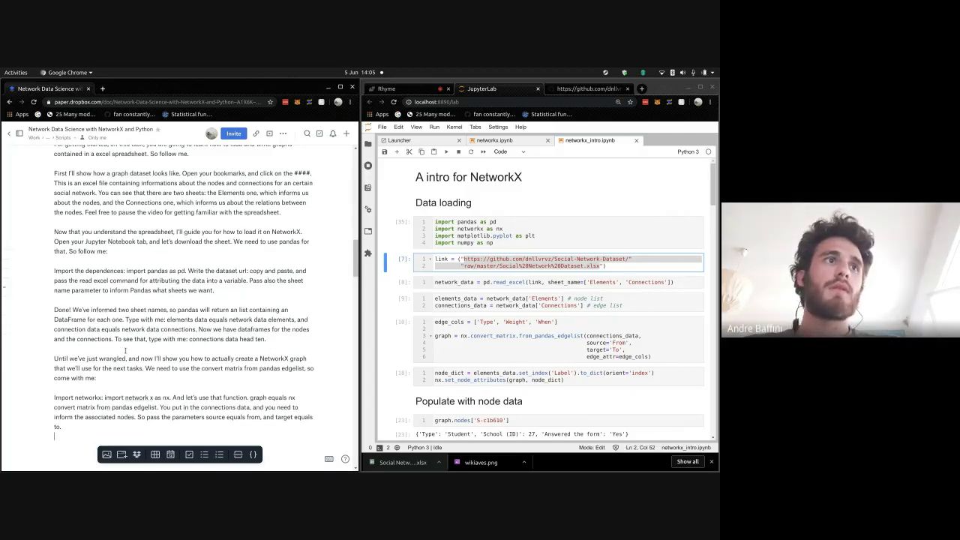
text(Just)
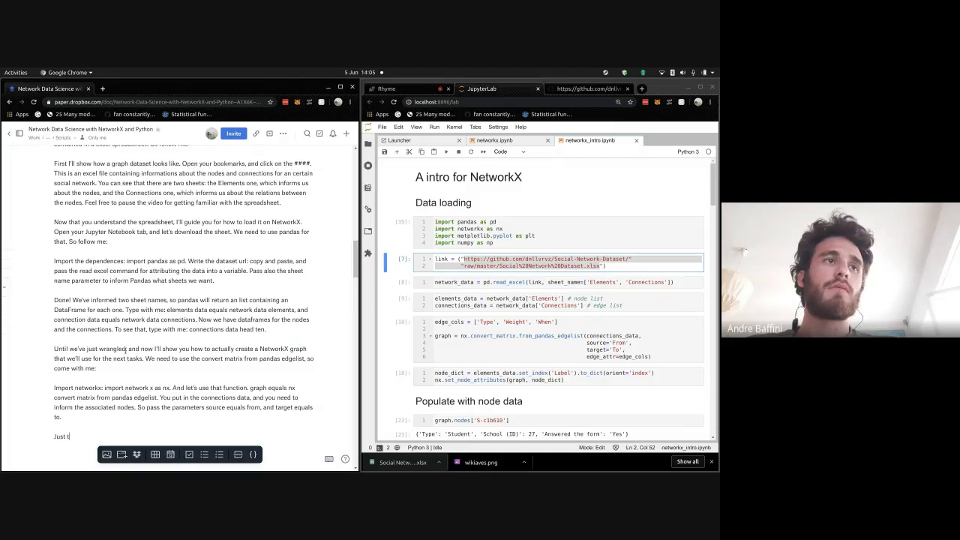
text( run it!)
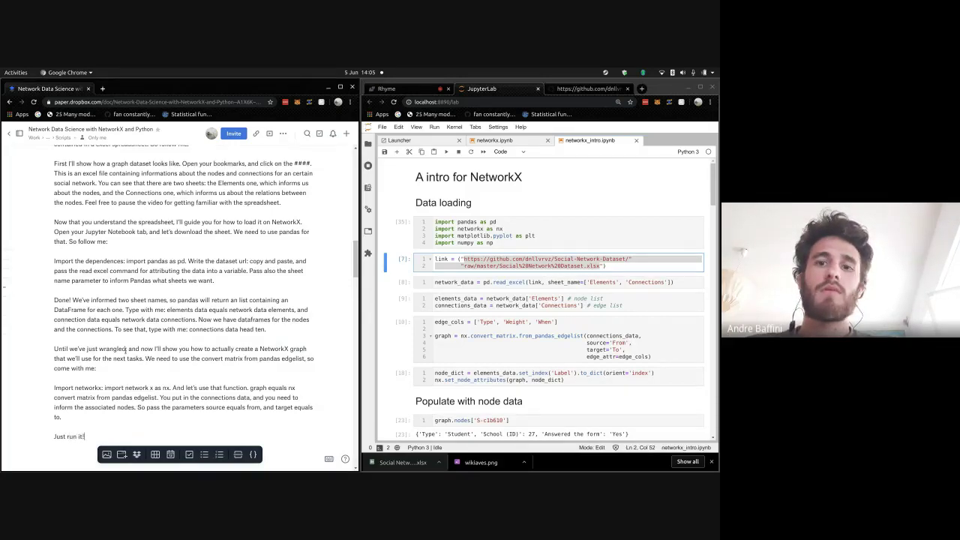
scroll(81, 318, up, 5)
- Insert a (15s) label and three (20s) labels above the earlier script paragraphs, including 'Done!'
scroll(88, 289, down, 2)
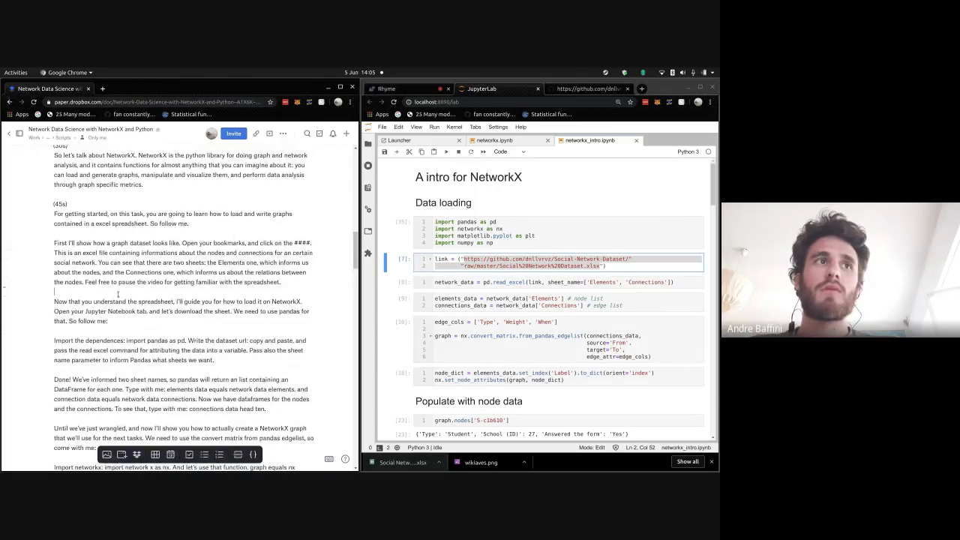
key(Return)
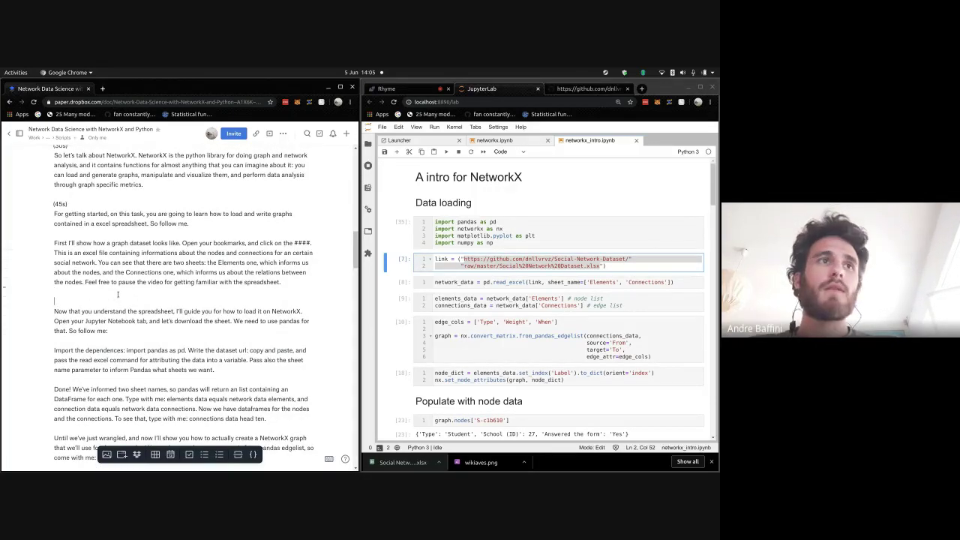
text((15)
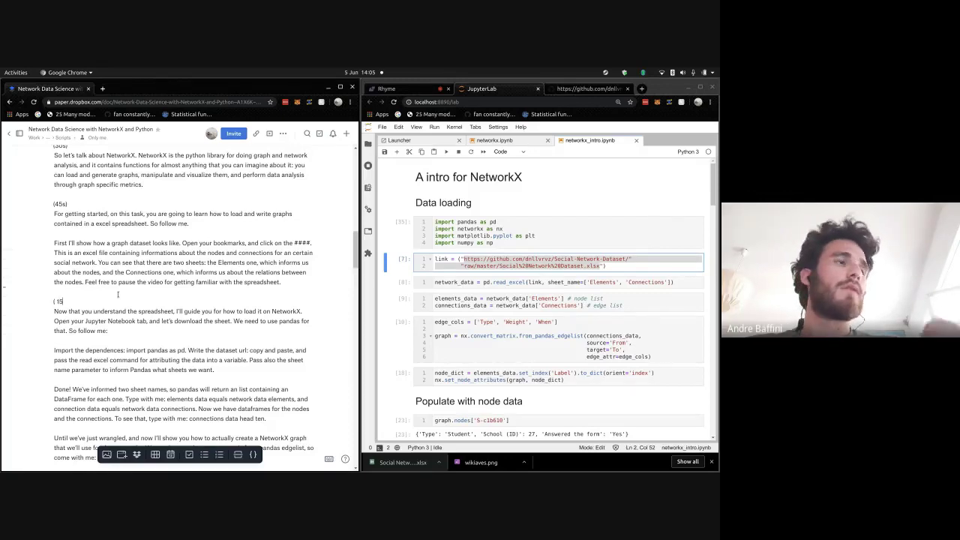
text(s))
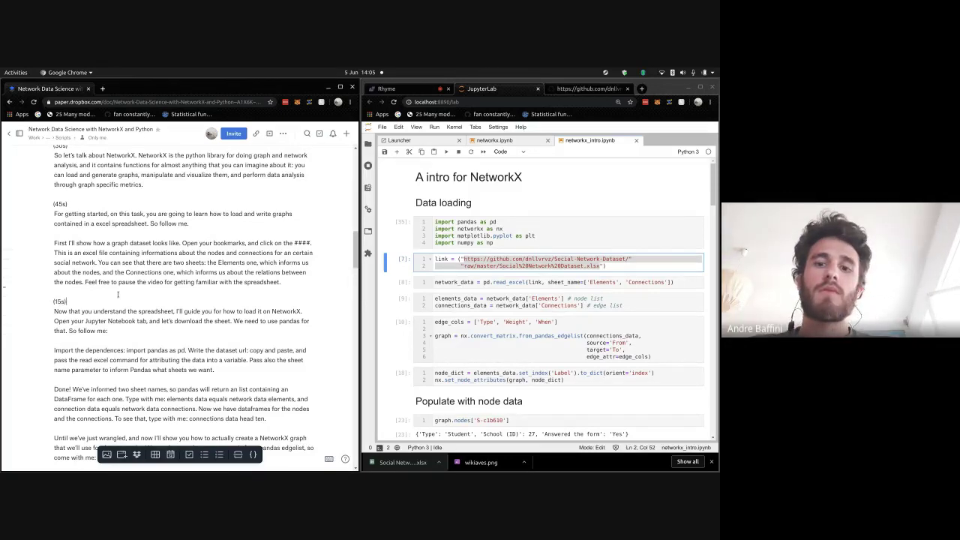
key(Down)
key(Down)
key(Down)
key(Down)
key(Return)
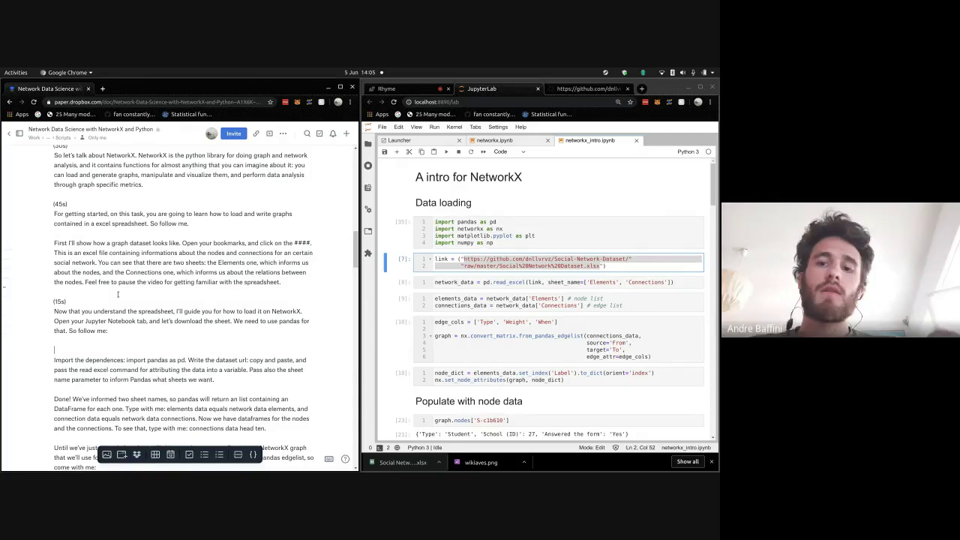
text((20s)
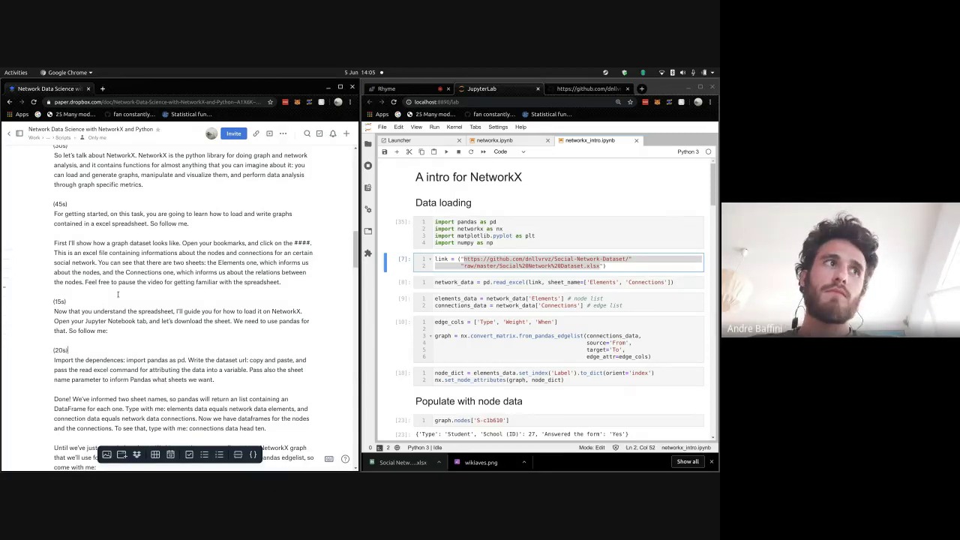
key(Down)
key(Return)
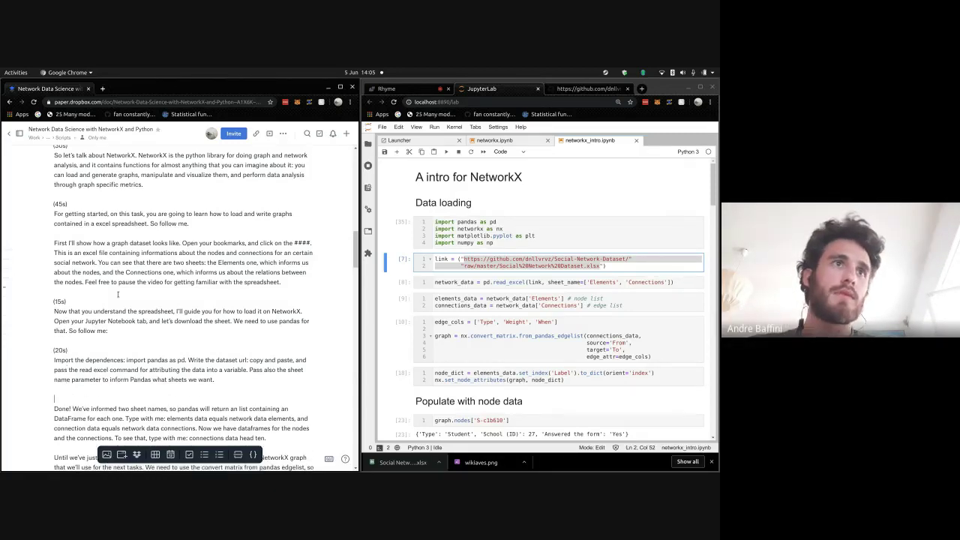
text((20s))
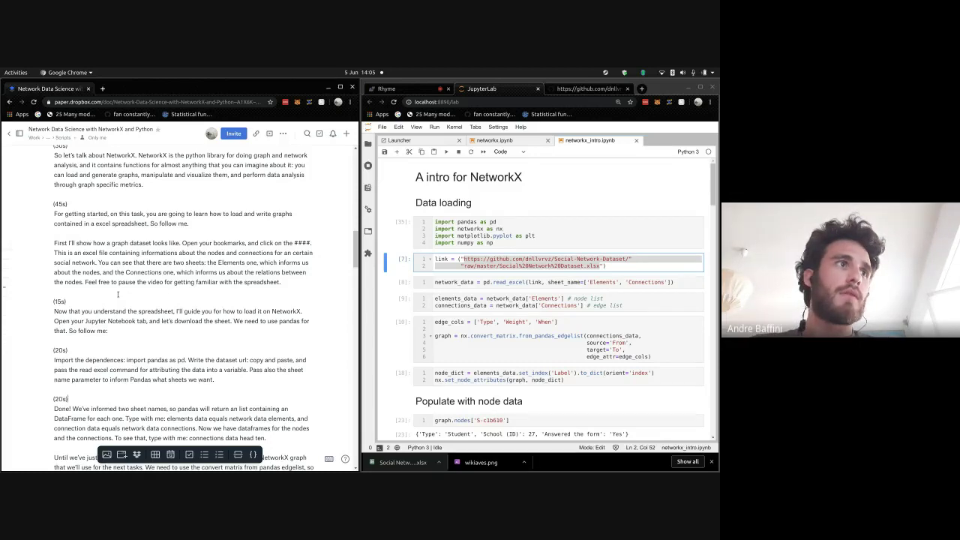
key(Down)
key(Down)
key(Return)
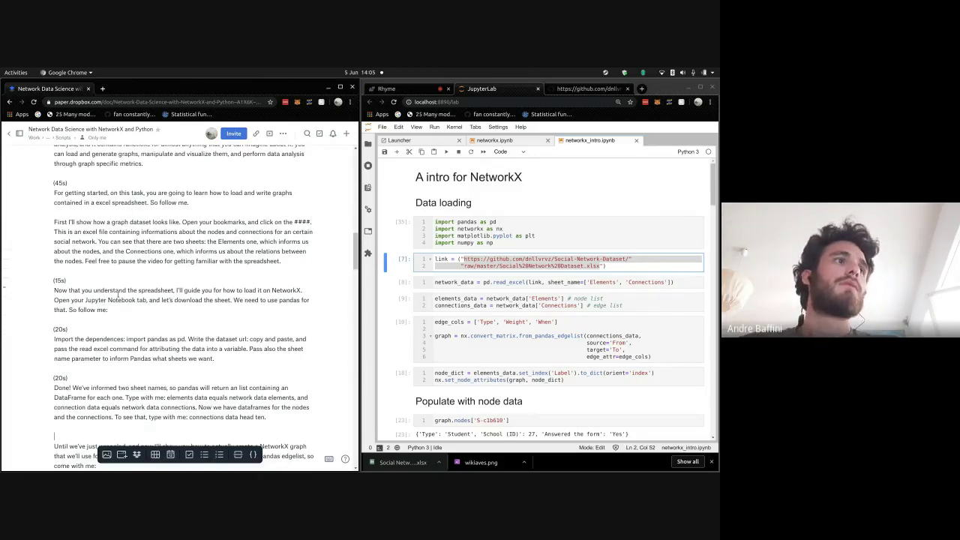
text((20s))
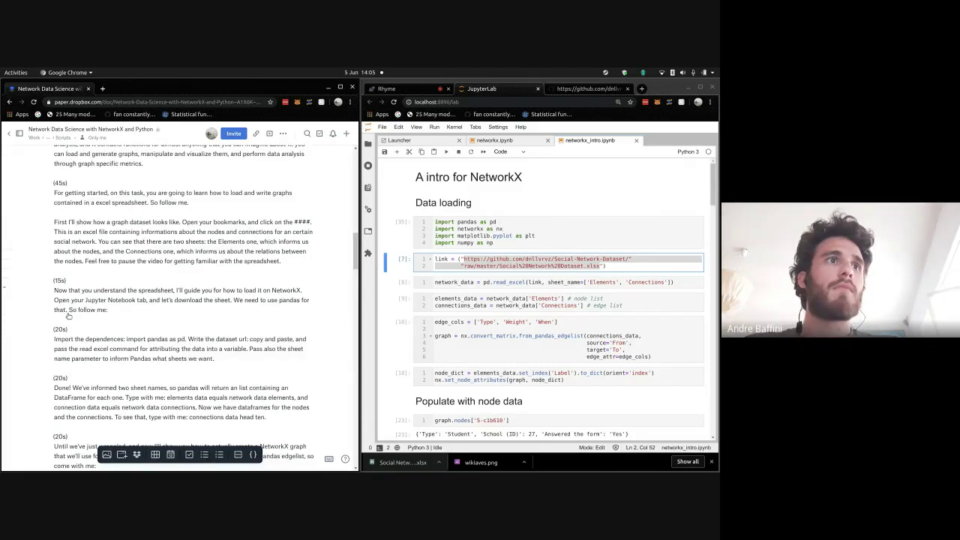
- Add a (20s) timing label above the 'Import networkx' paragraph
scroll(93, 314, down, 4)
click(90, 341)
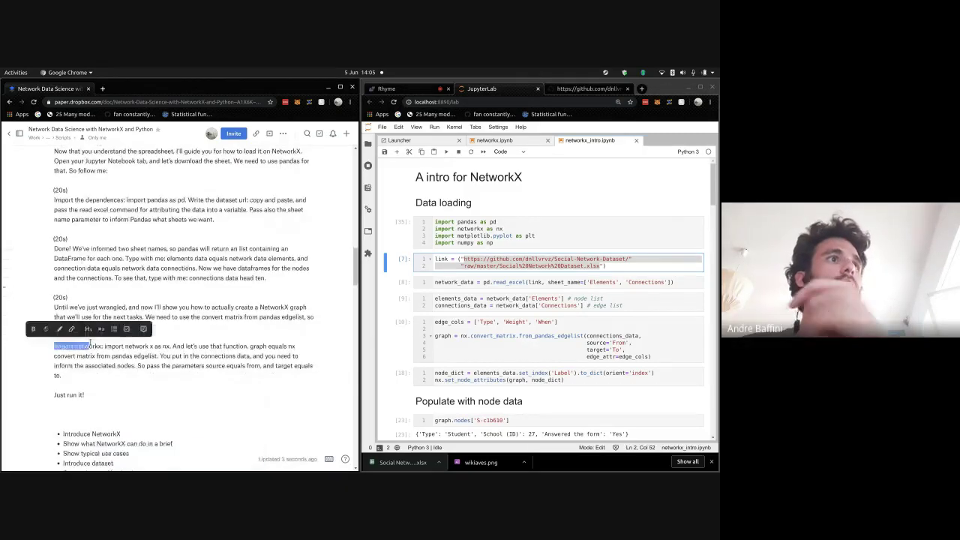
key(Return)
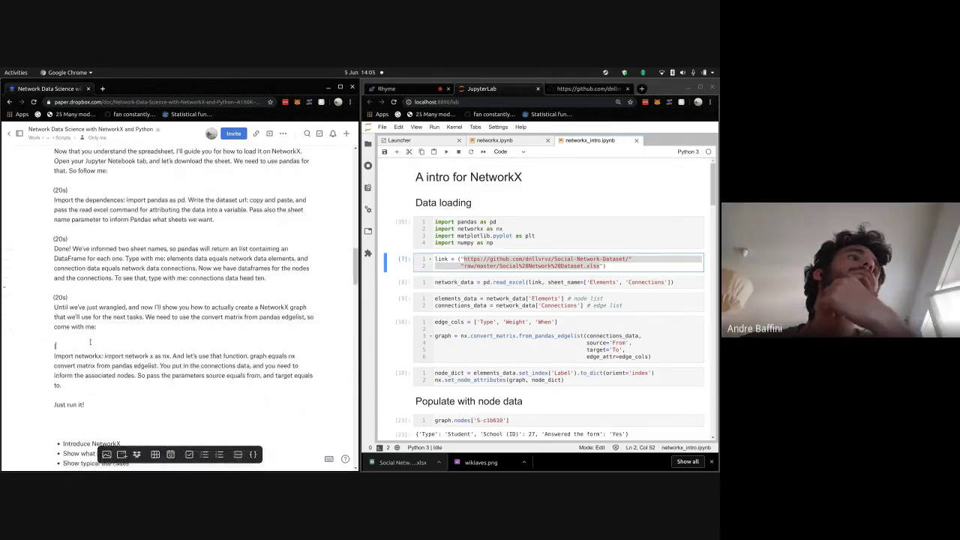
text((20s))
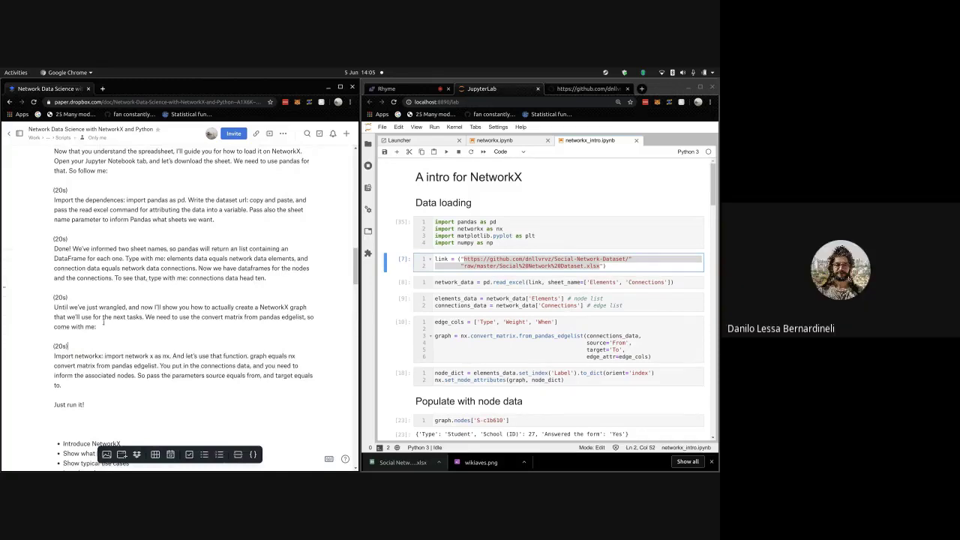
scroll(135, 171, up, 2)
scroll(136, 171, up, 3)
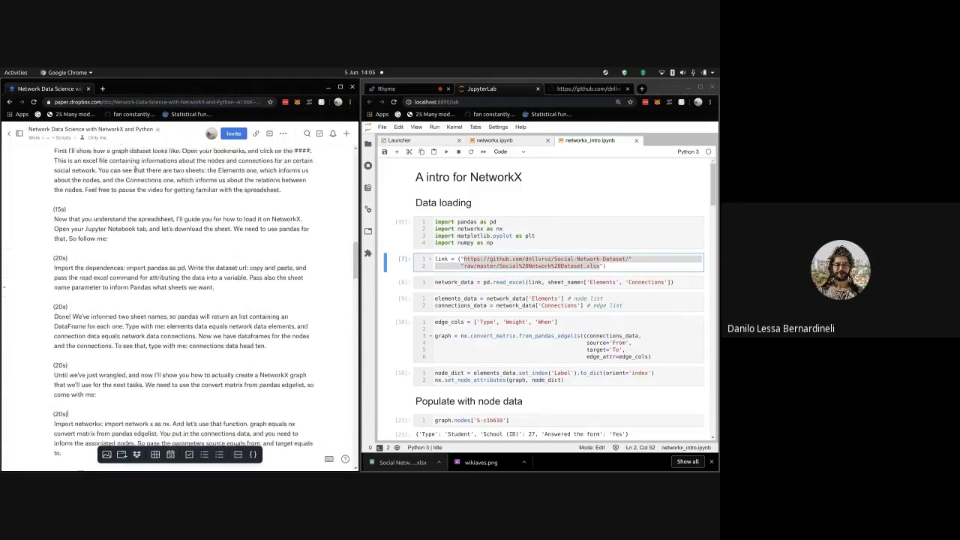
scroll(141, 207, down, 2)
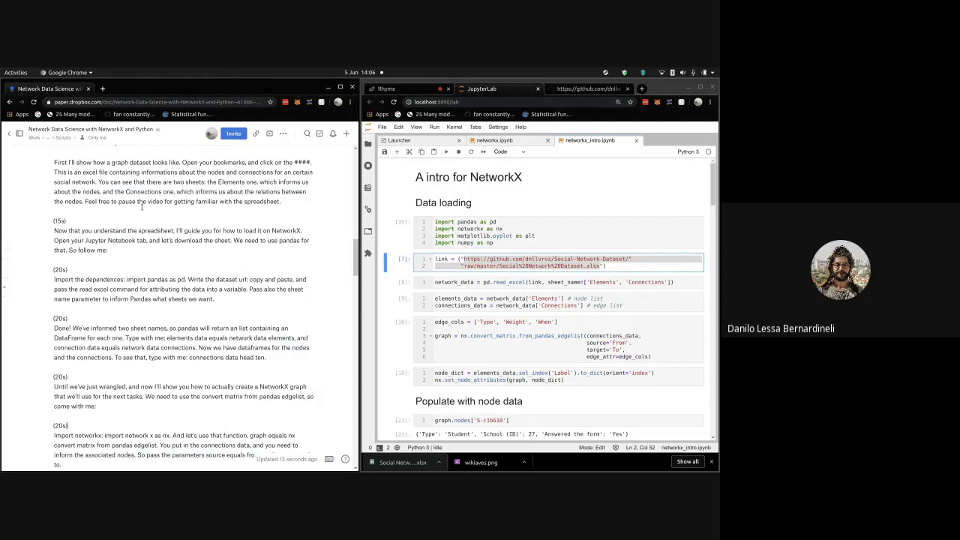
scroll(132, 180, up, 3)
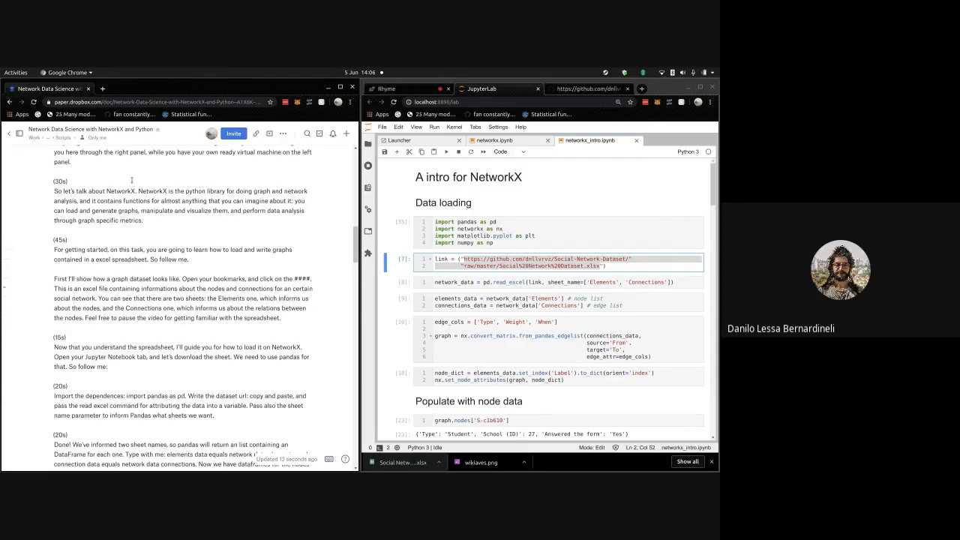
scroll(131, 180, up, 2)
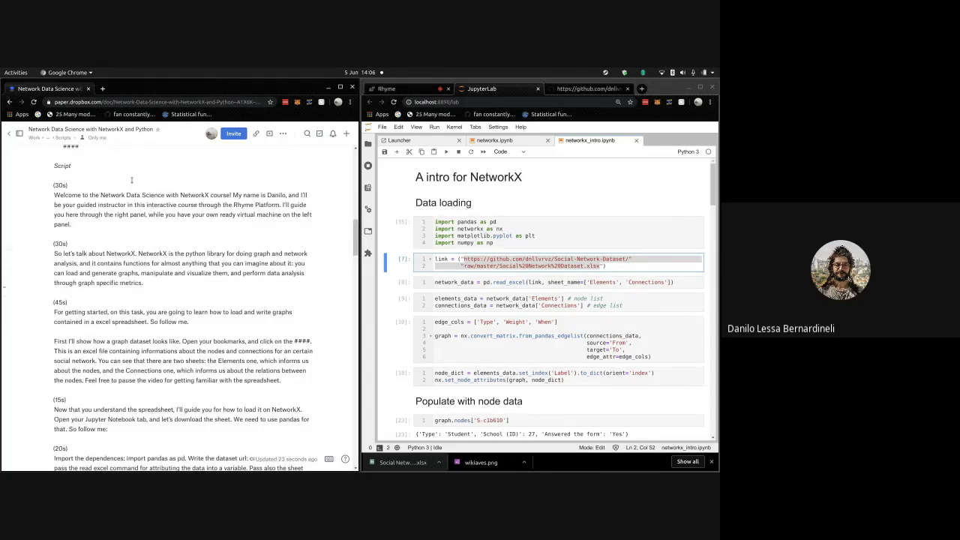
scroll(131, 180, down, 2)
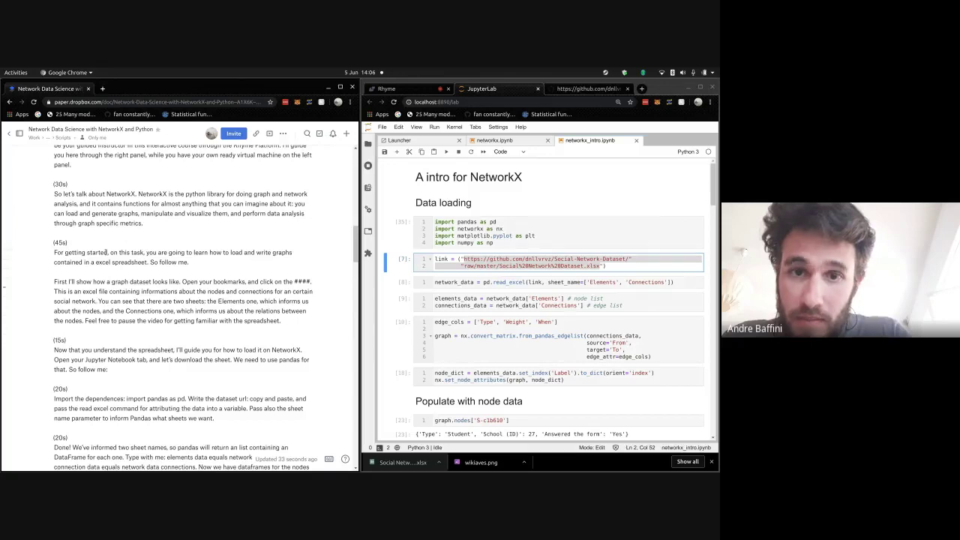
scroll(112, 248, down, 3)
scroll(106, 252, down, 2)
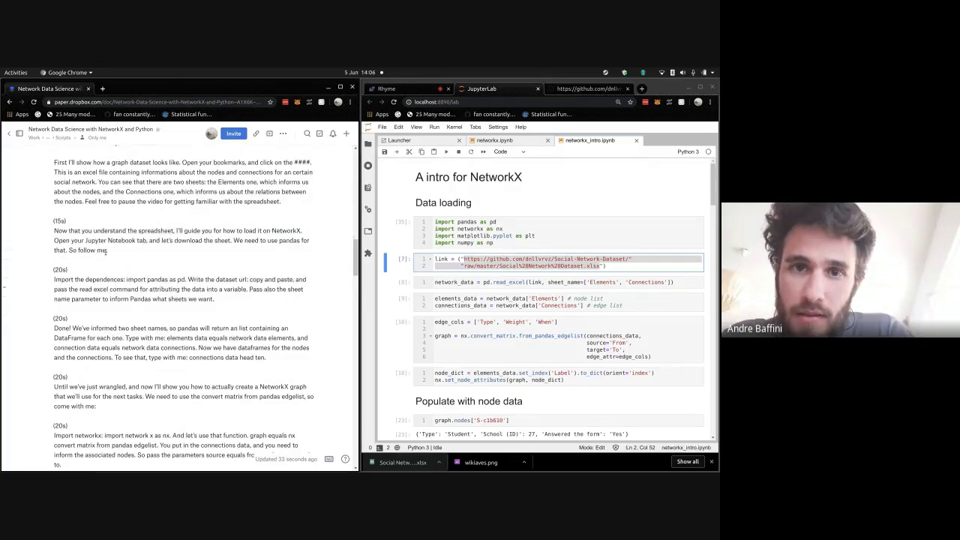
scroll(106, 252, down, 4)
scroll(105, 252, up, 2)
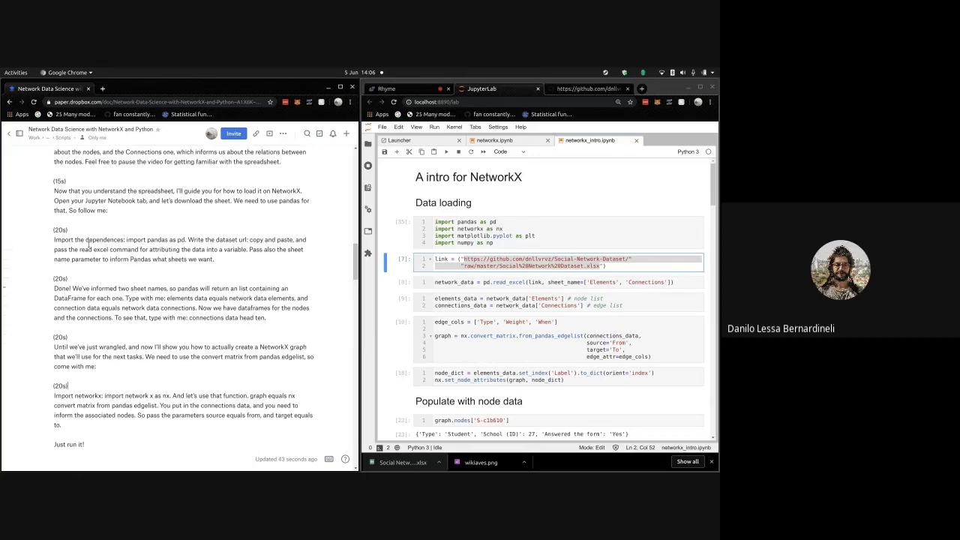
scroll(97, 347, down, 3)
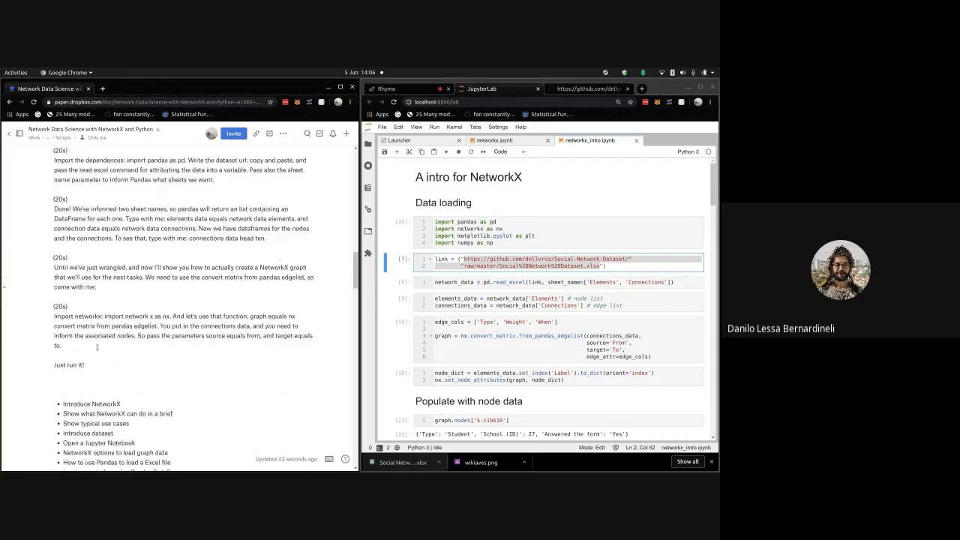
click(109, 348)
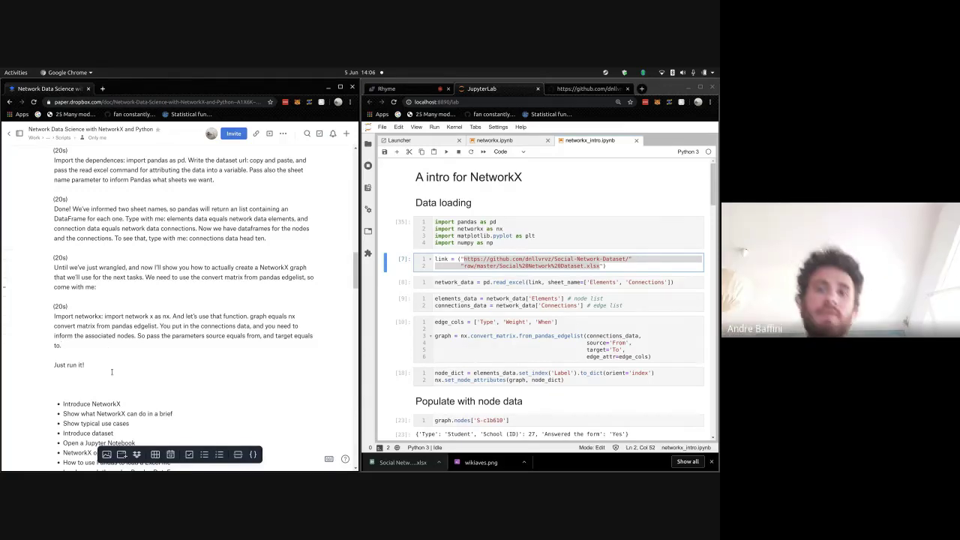
click(114, 357)
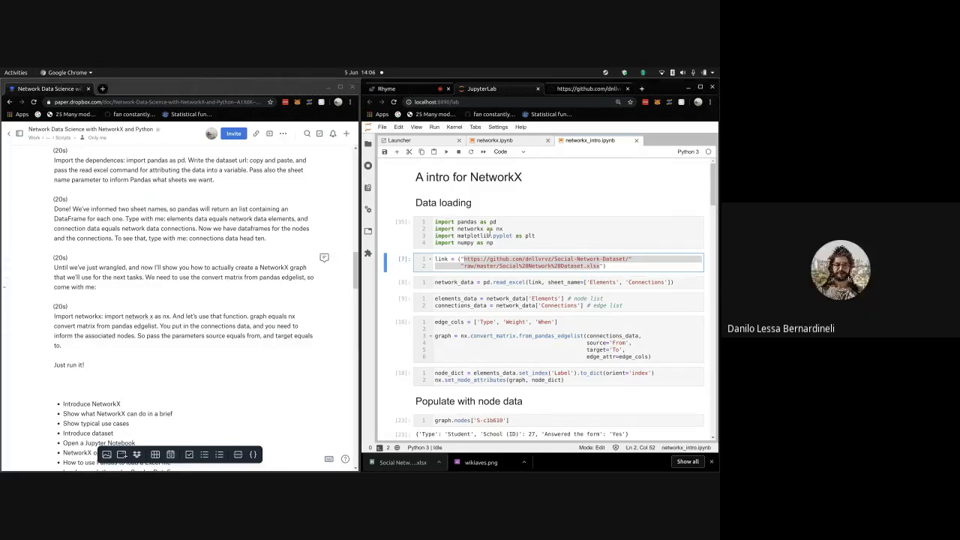
- Rerun the import and data cells, add an empty cell after the graph cell, then go to Rhyme
click(491, 236)
key(shift+Return)
key(shift+Return)
key(shift+Return)
key(shift+Return)
key(shift+Return)
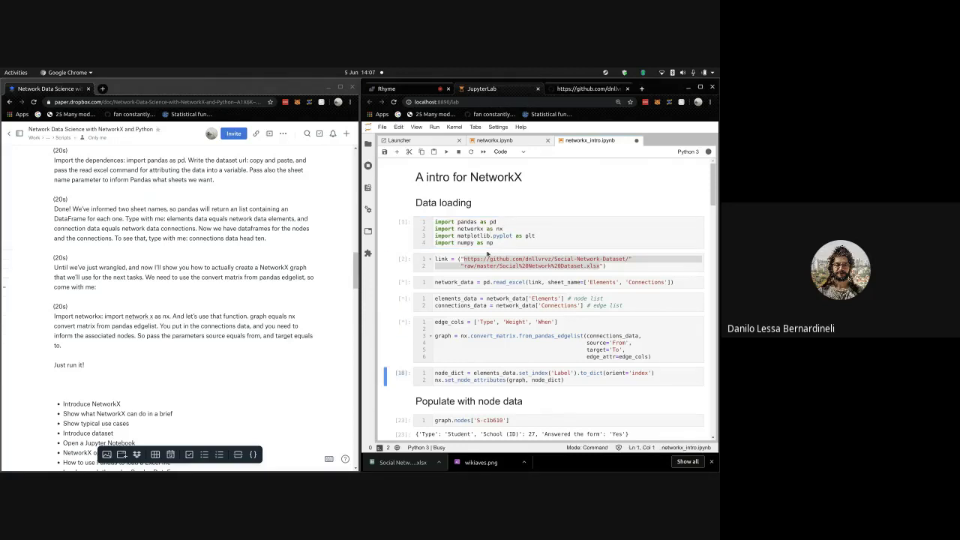
click(559, 347)
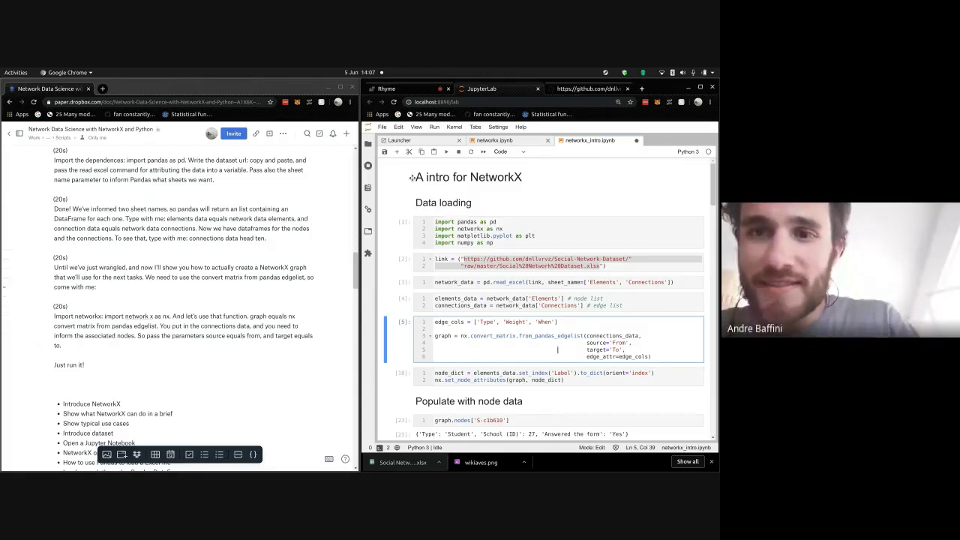
click(396, 151)
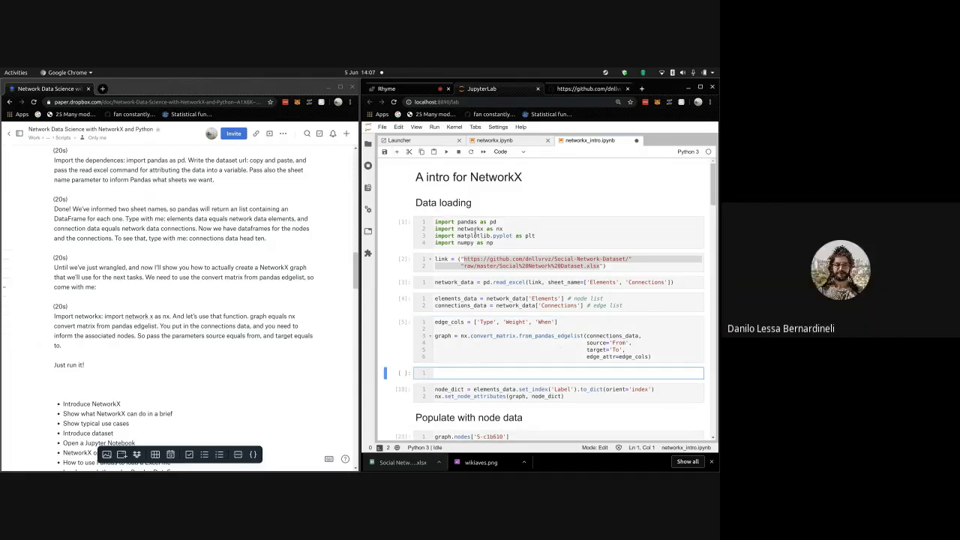
click(405, 92)
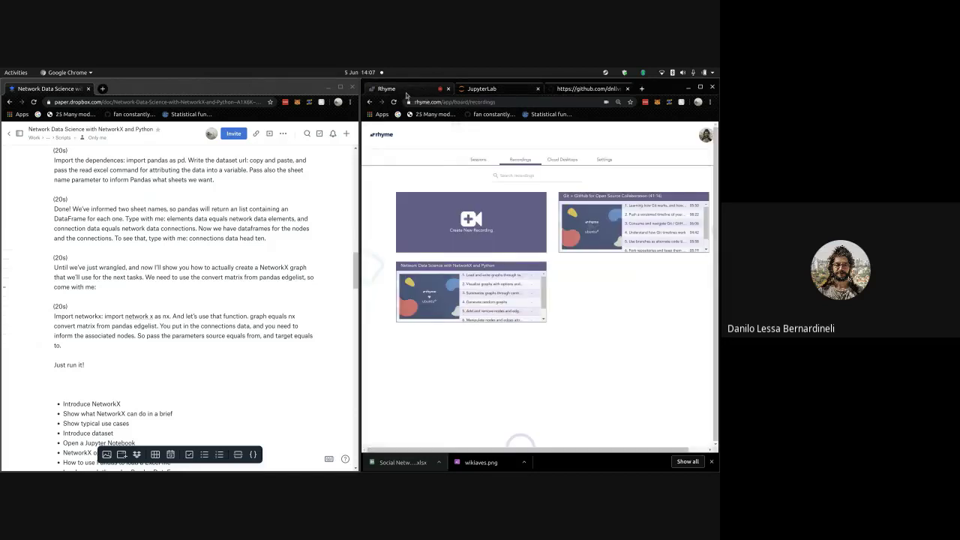
- View the Network Data Science recording's details, then close them
click(509, 267)
scroll(651, 308, down, 1)
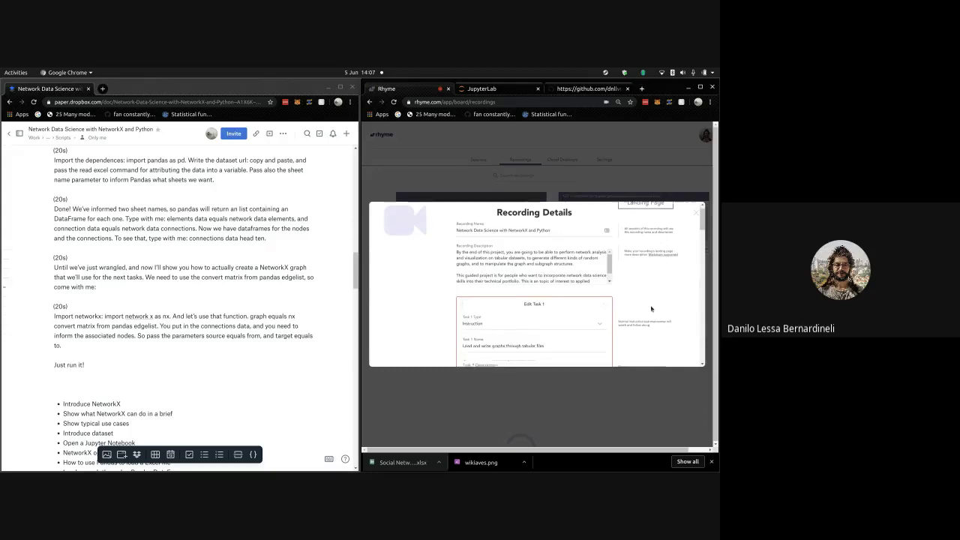
scroll(651, 308, down, 3)
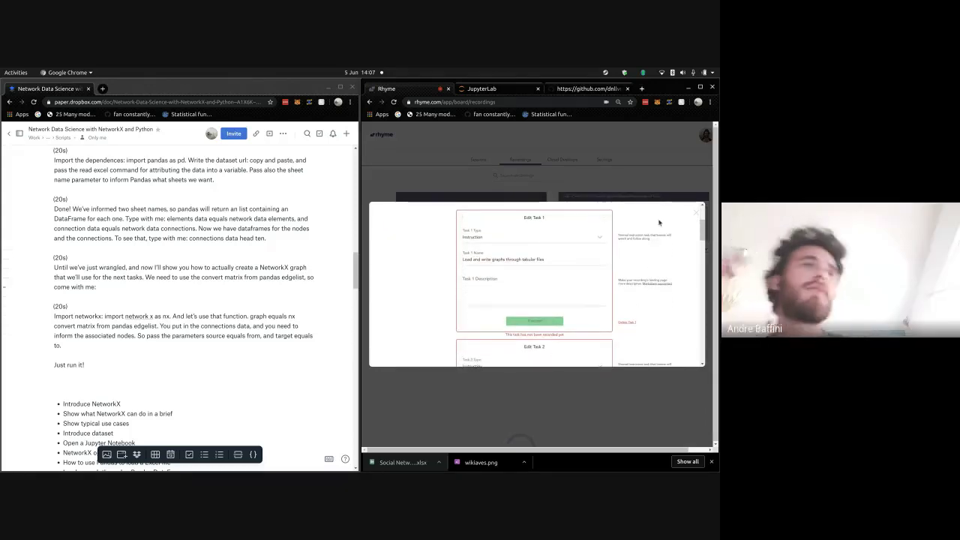
click(697, 214)
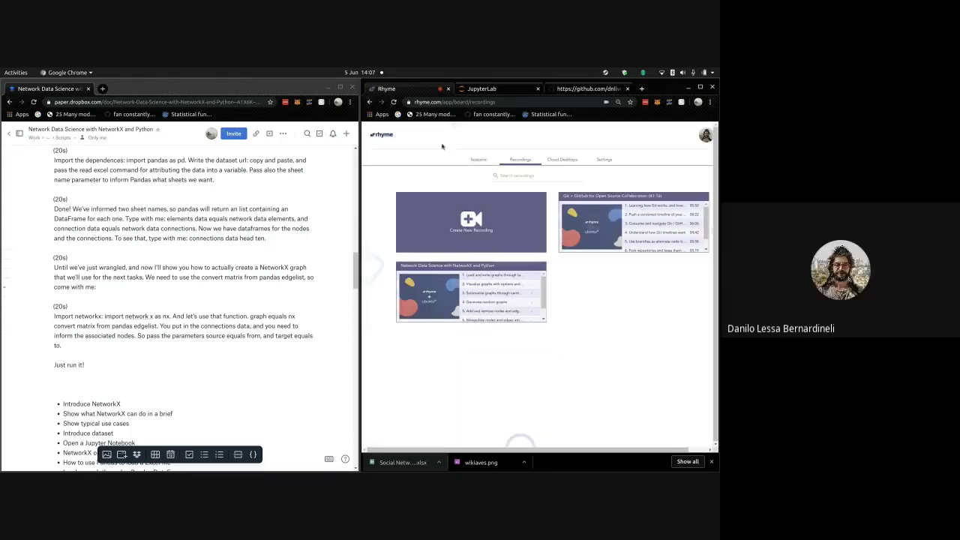
- Create a live session named 'networkX test' with North America Only learners and save it
click(477, 160)
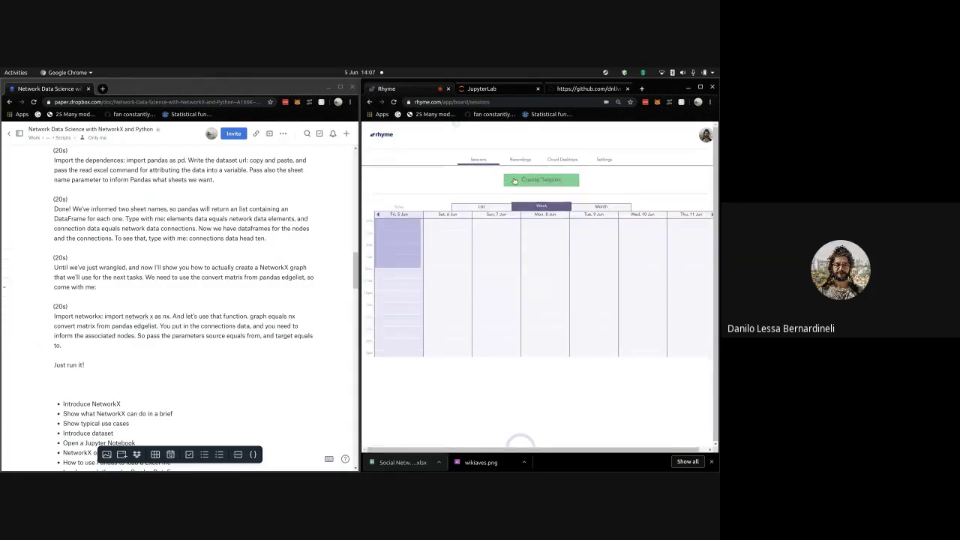
click(515, 181)
click(486, 309)
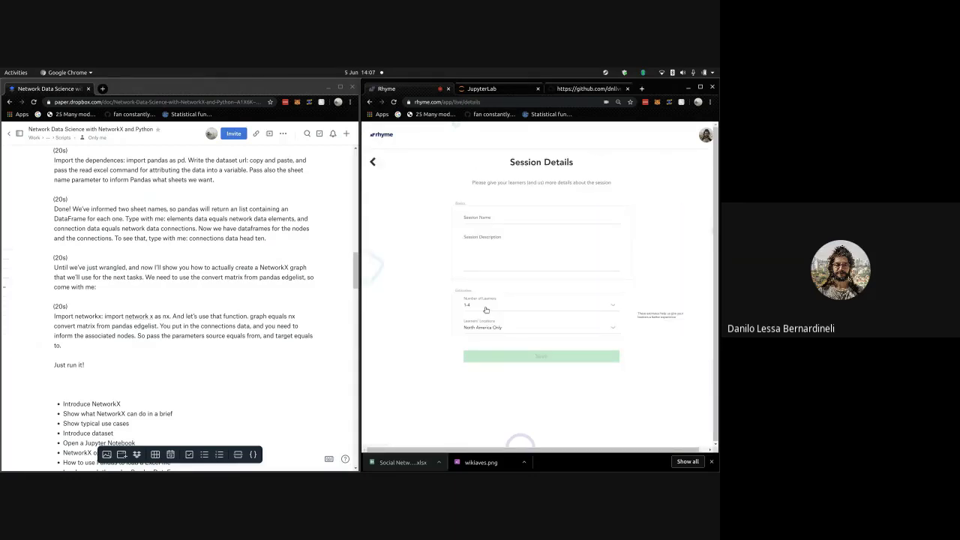
click(501, 218)
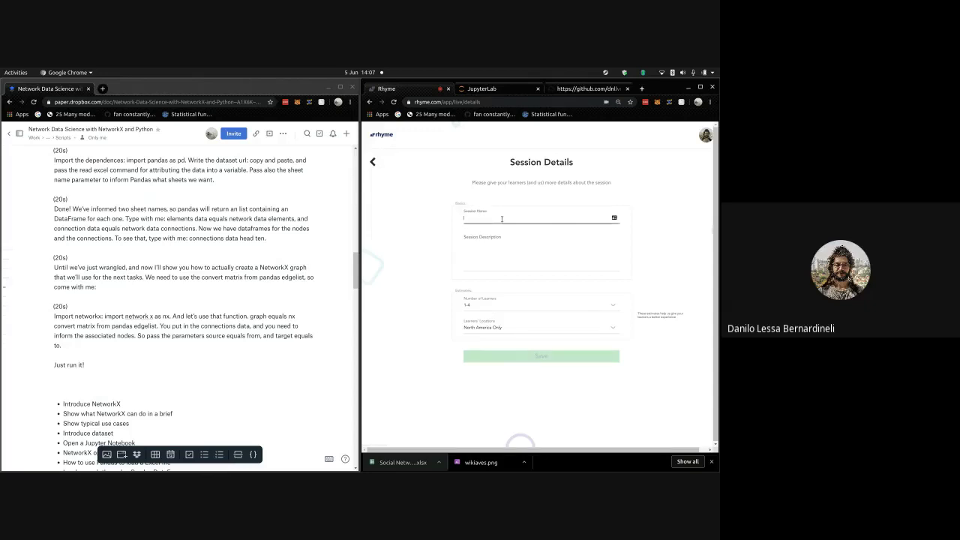
text(networkX test)
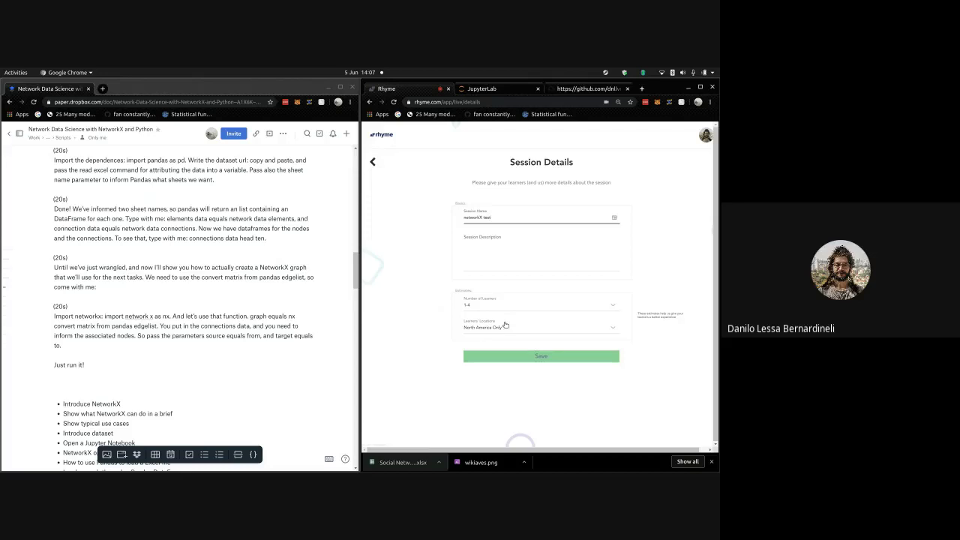
click(505, 328)
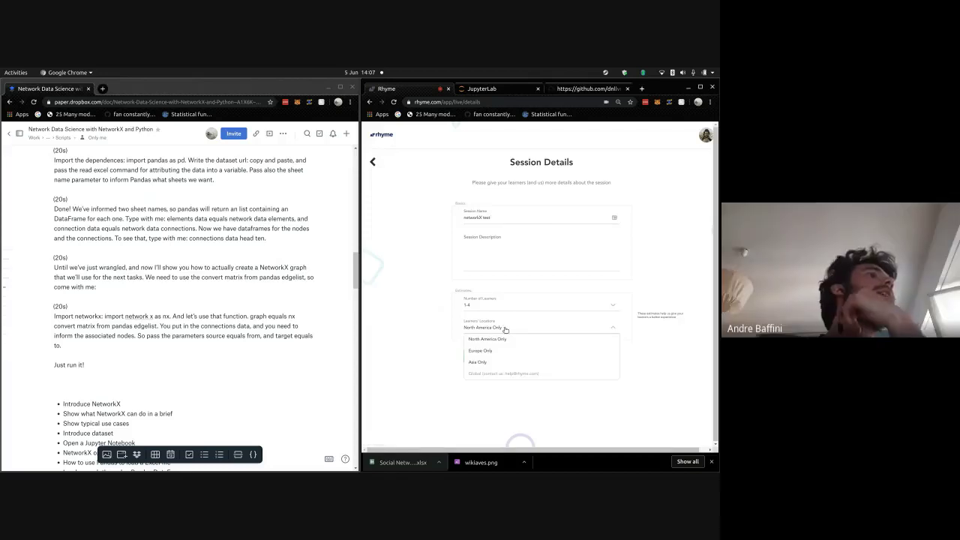
click(504, 339)
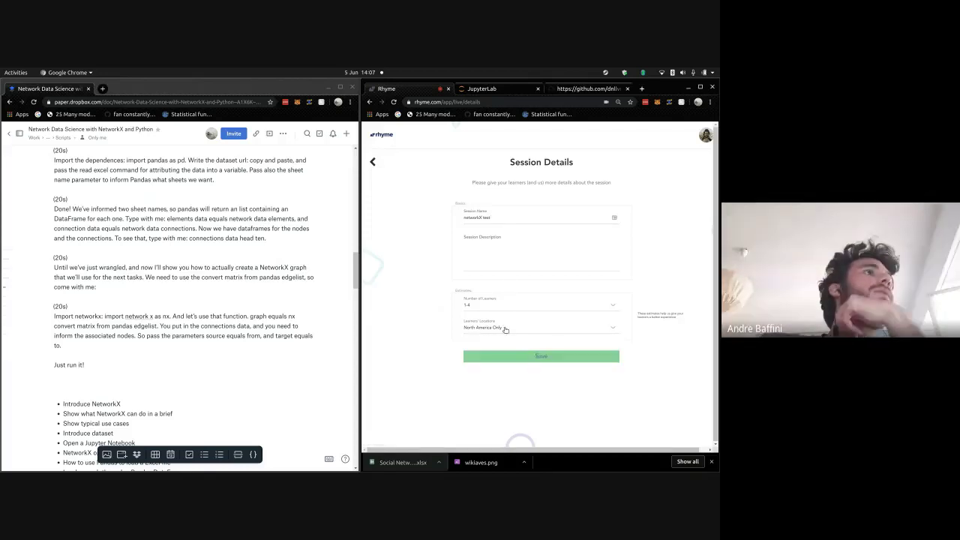
click(534, 357)
- Choose the Default Ubuntu cloud desktop, set a 2-hour duration, and start the session now
click(574, 251)
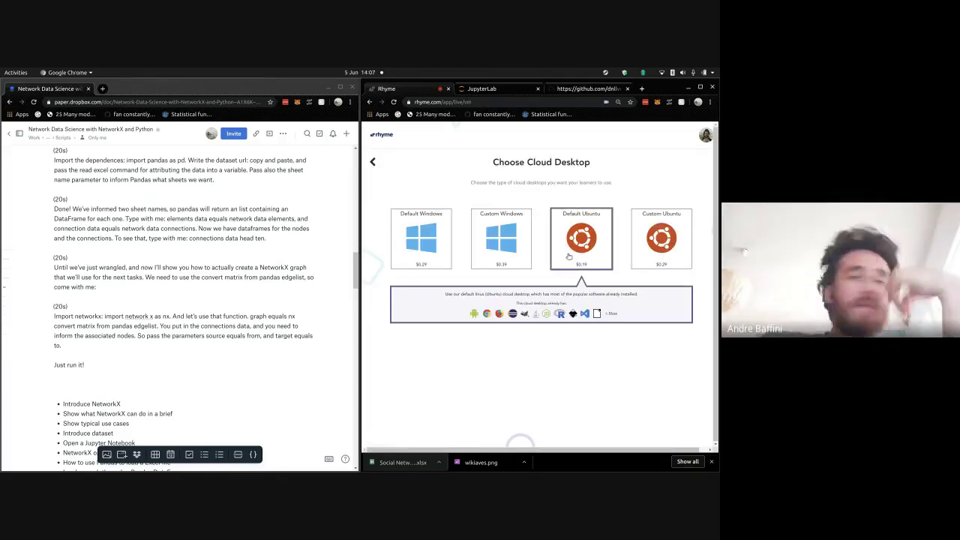
click(576, 248)
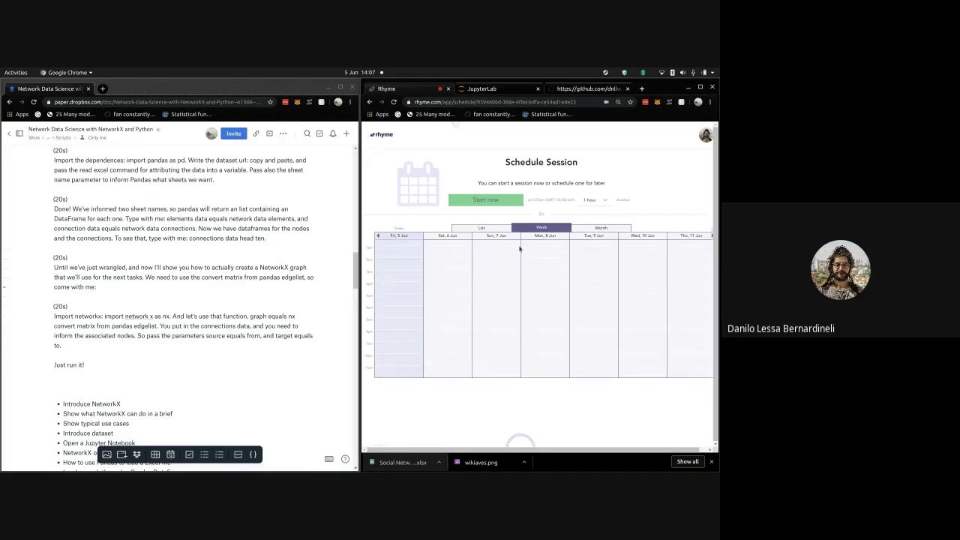
click(595, 200)
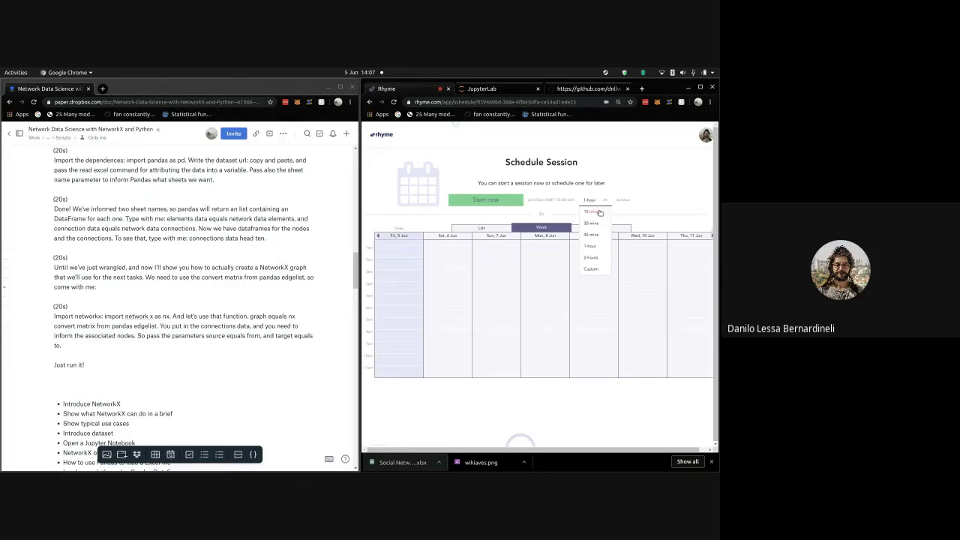
click(597, 260)
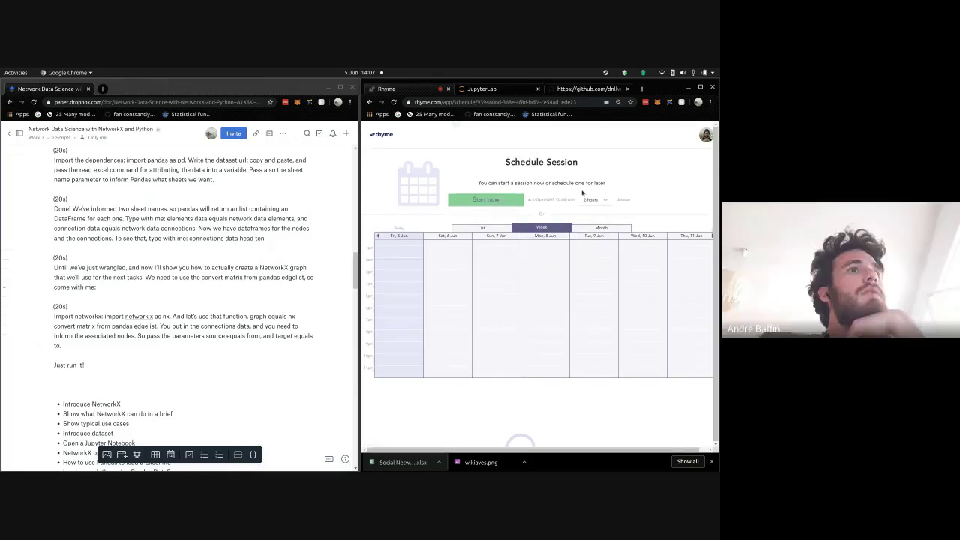
click(494, 201)
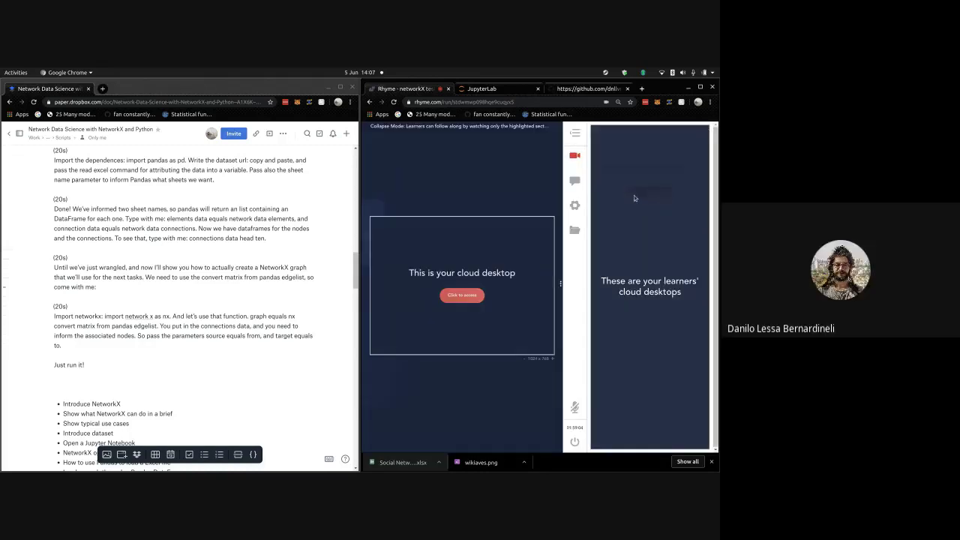
- Open the instructor's Ubuntu cloud desktop, copy the learners' invite link, and switch to Google Meet
click(477, 297)
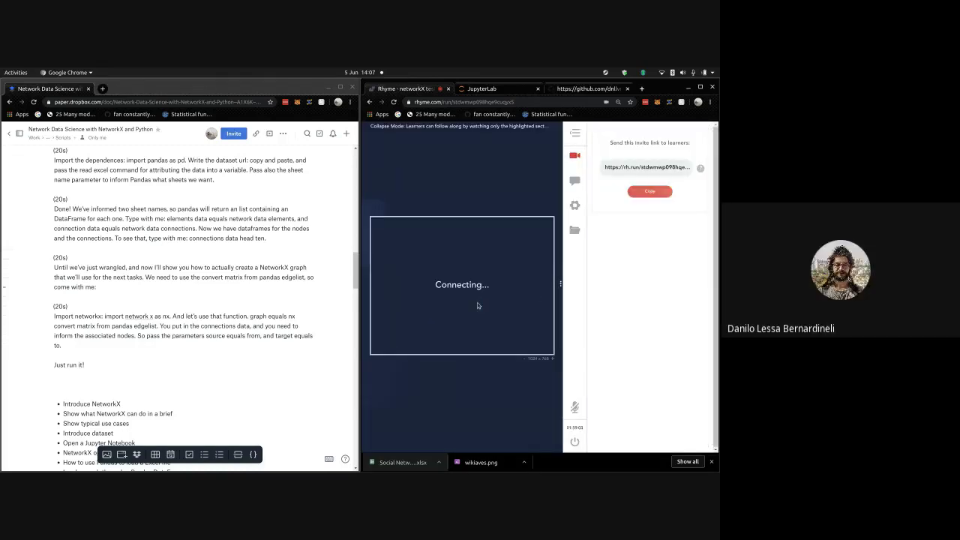
click(649, 189)
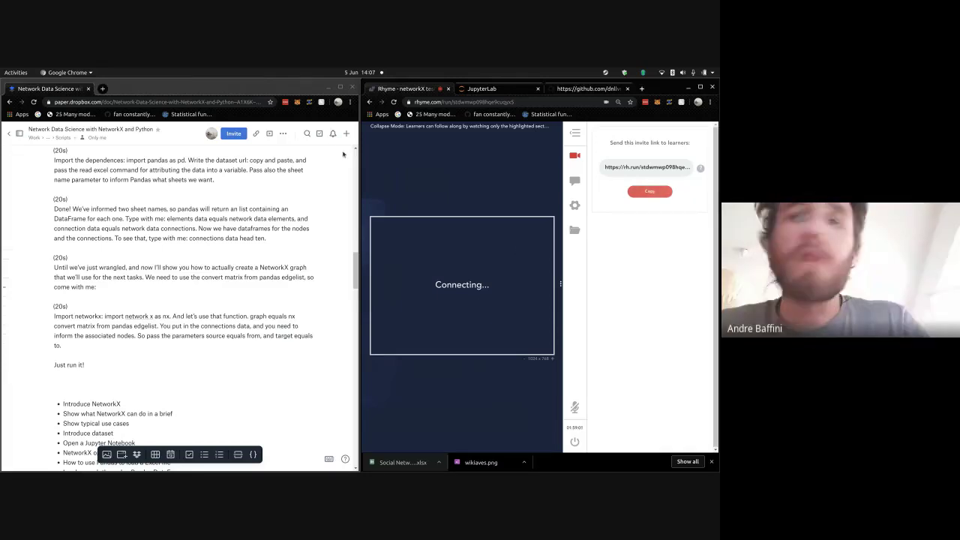
key(alt+Tab)
key(alt+Tab)
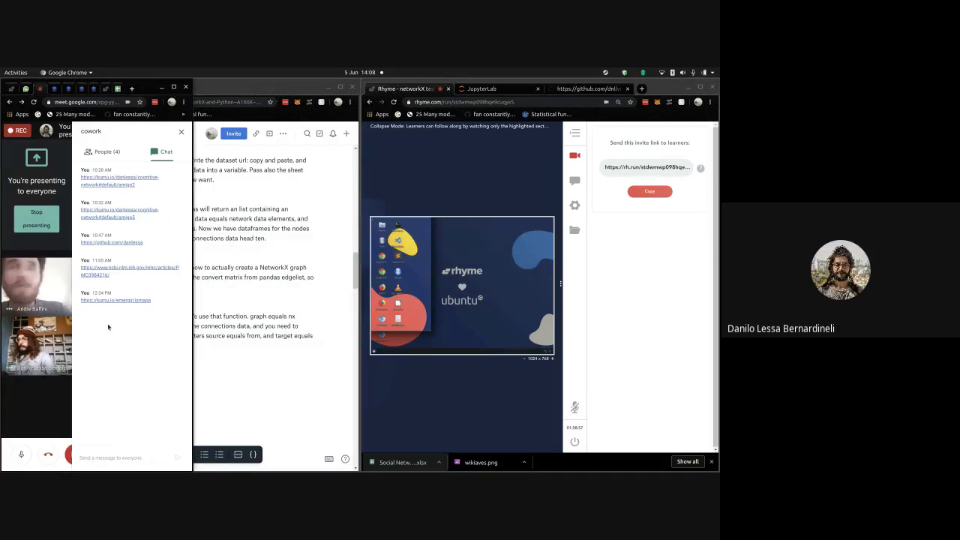
- Paste the Rhyme invite link into the Meet chat and send it to everyone
click(97, 457)
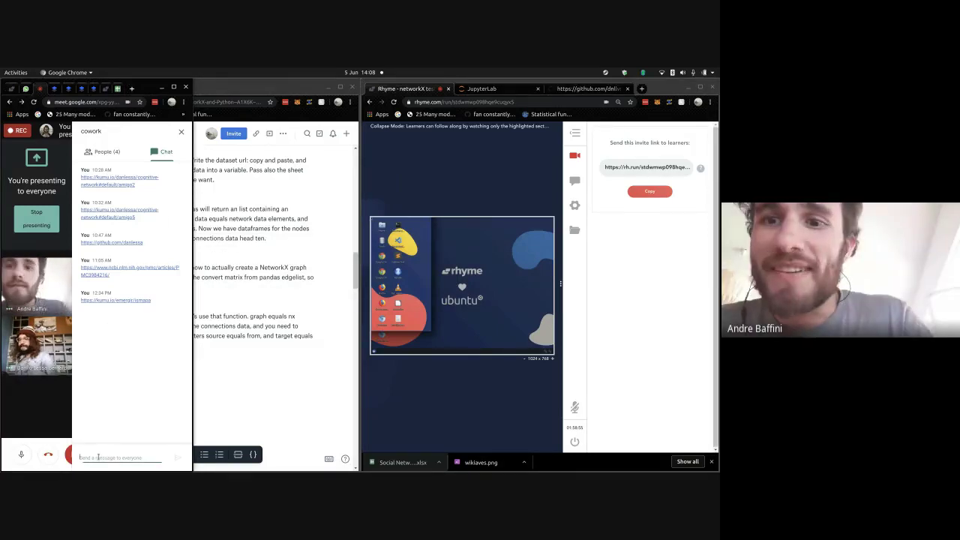
key(ctrl+v)
key(Return)
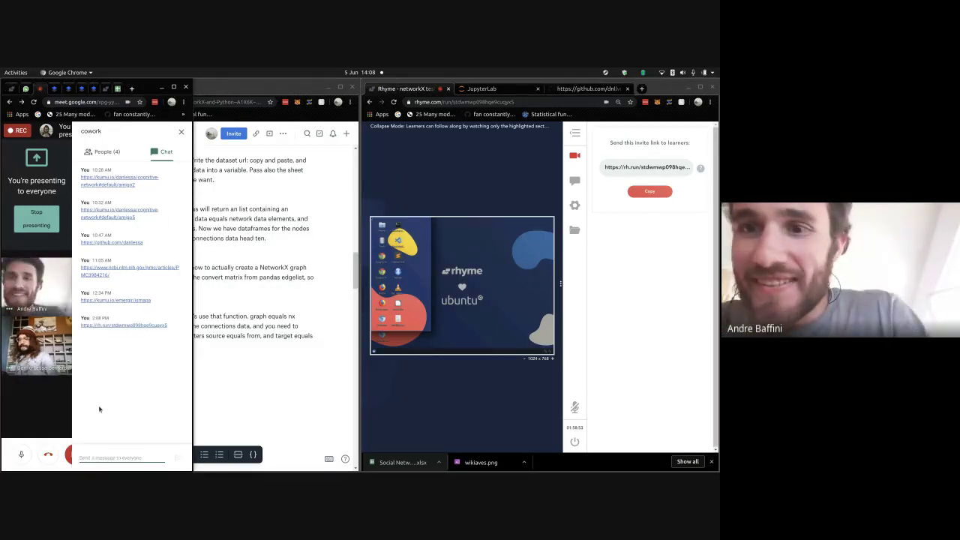
- Bring the Rhyme window forward, dismiss the presenting notification, and show the session chat view
click(437, 176)
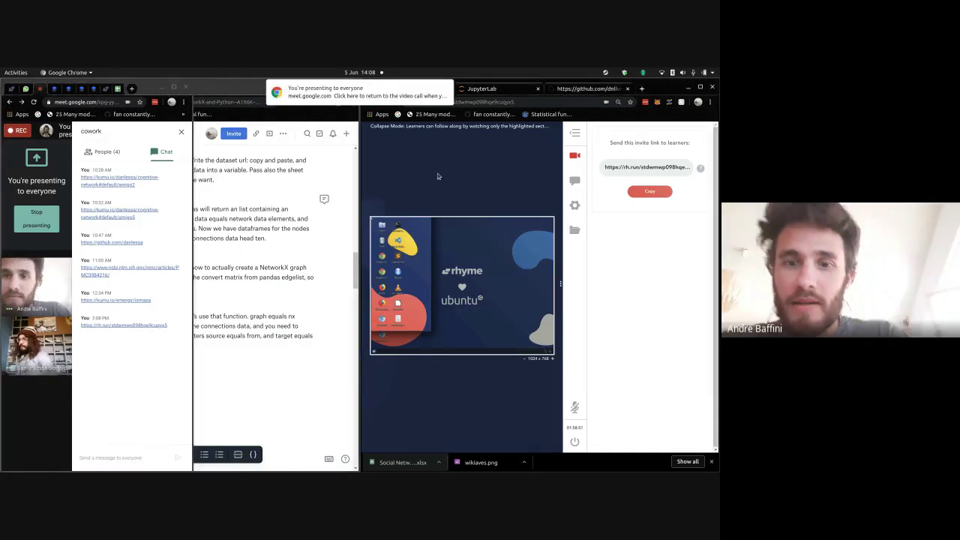
mouse_move(445, 91)
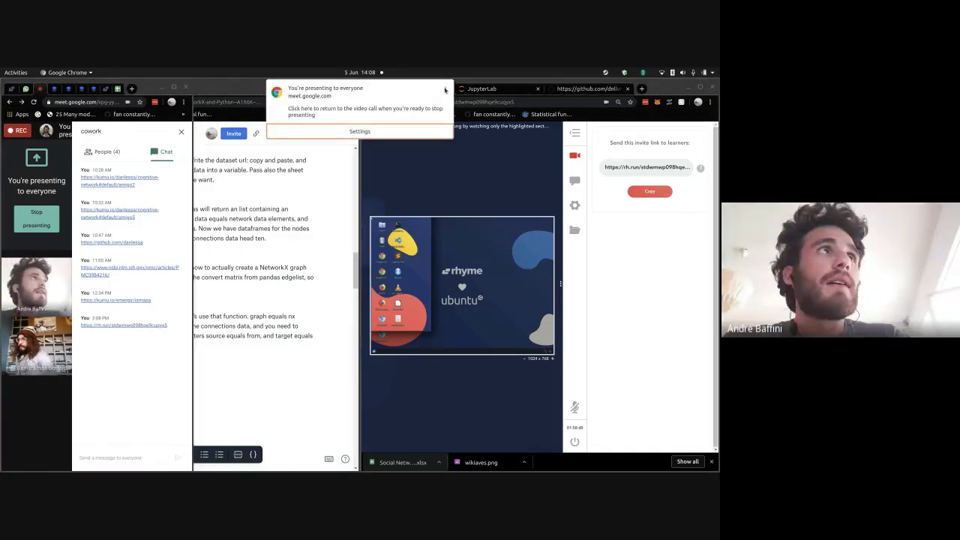
click(444, 90)
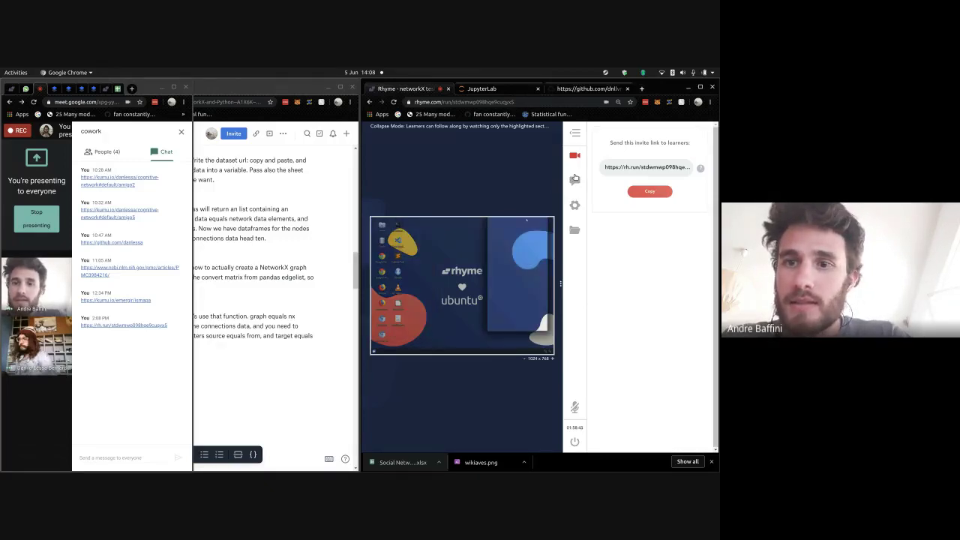
click(575, 178)
- Cycle through Rhyme's settings, file transfer, invite and chat panels, ending on settings, then return to Dropbox Paper
click(574, 204)
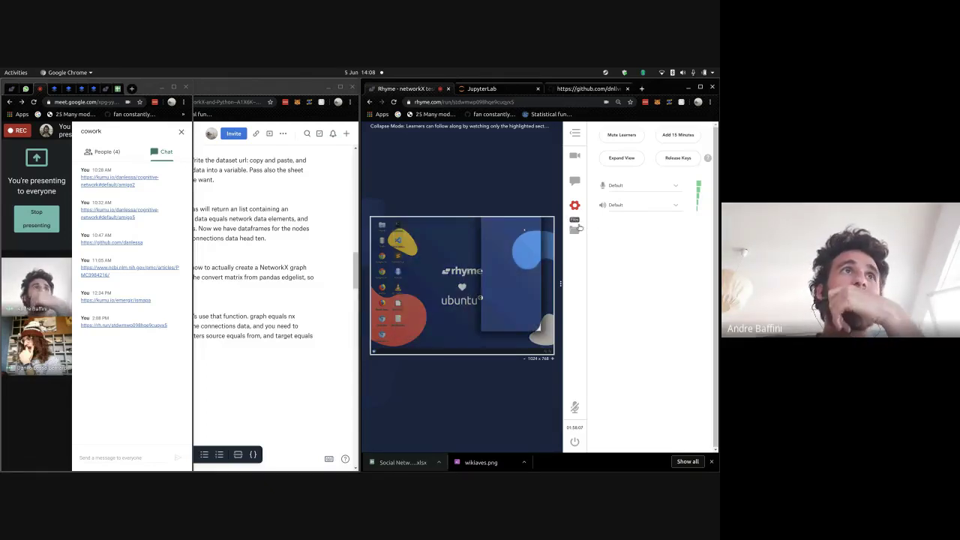
click(576, 228)
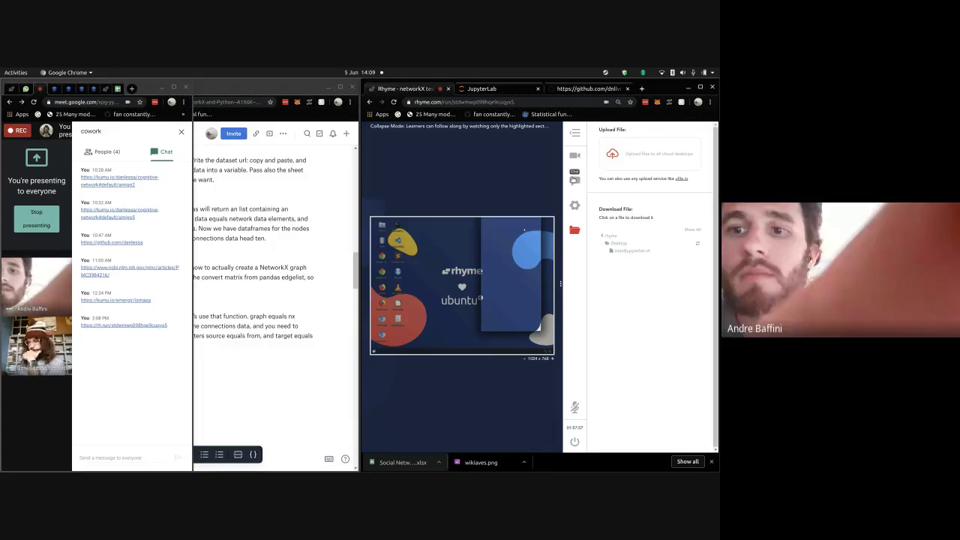
click(572, 214)
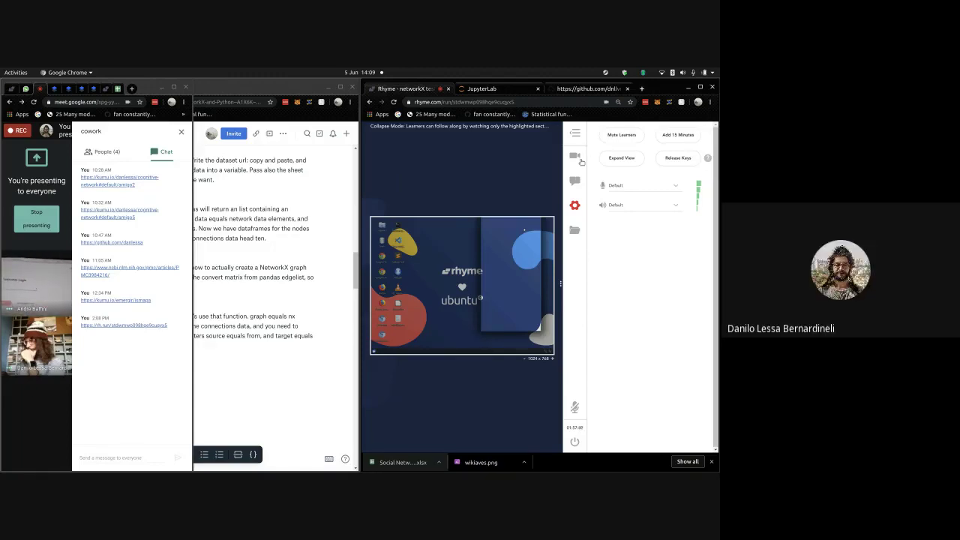
click(576, 156)
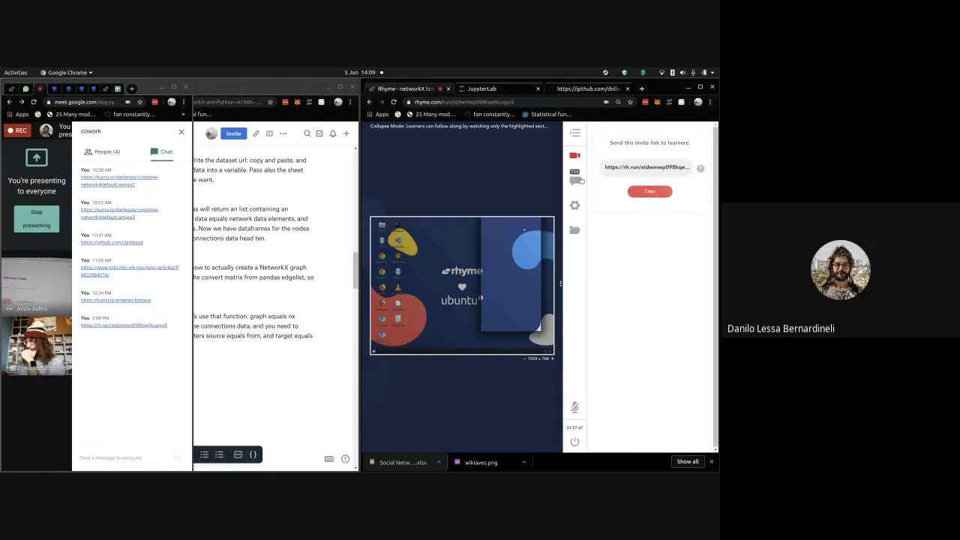
click(578, 181)
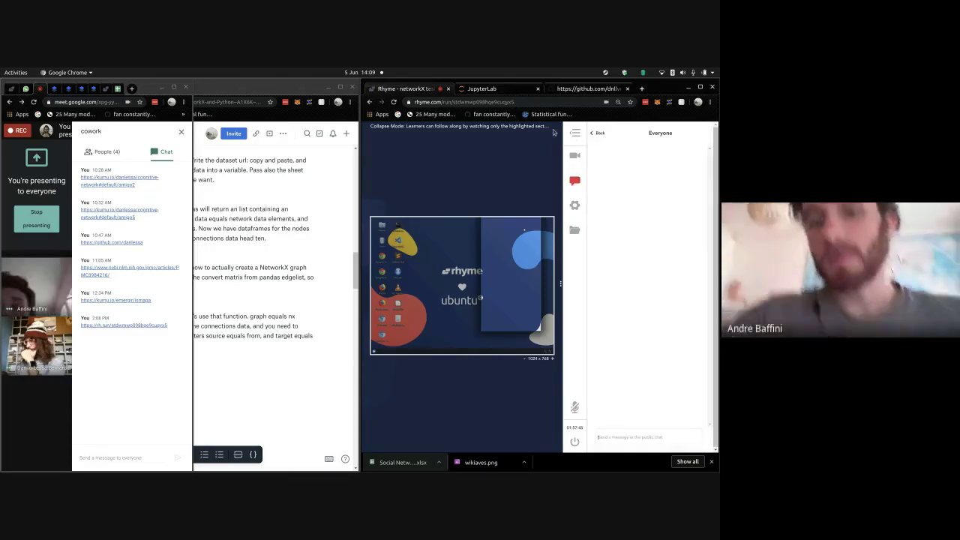
click(553, 132)
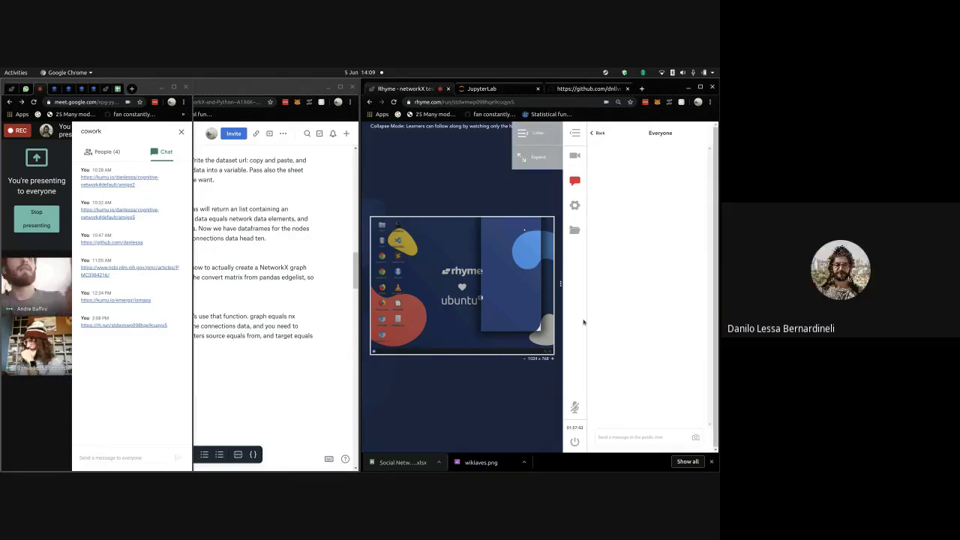
click(578, 229)
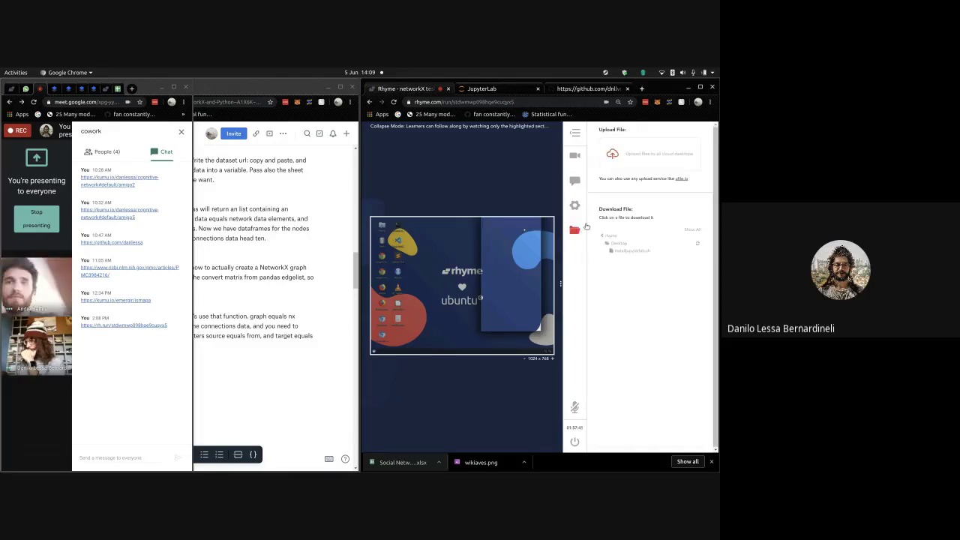
click(575, 204)
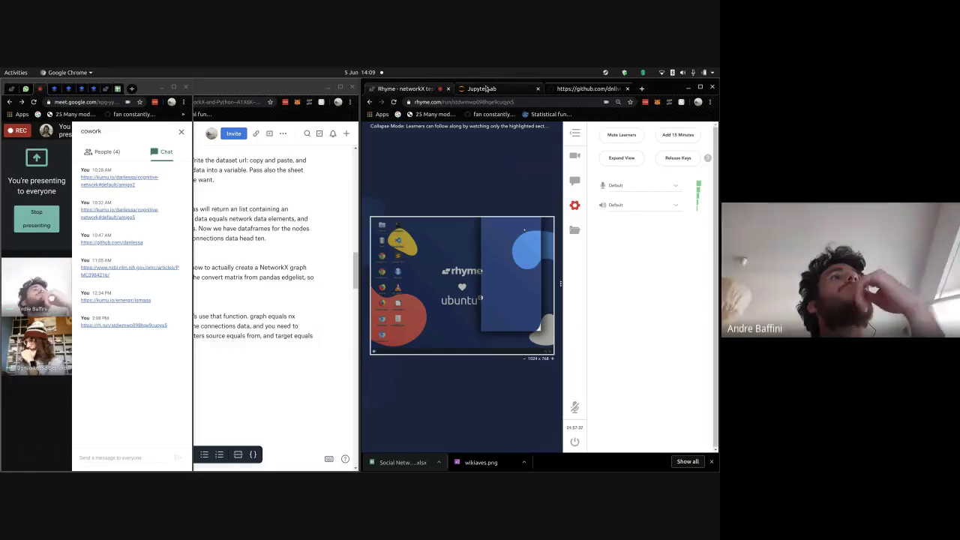
click(358, 278)
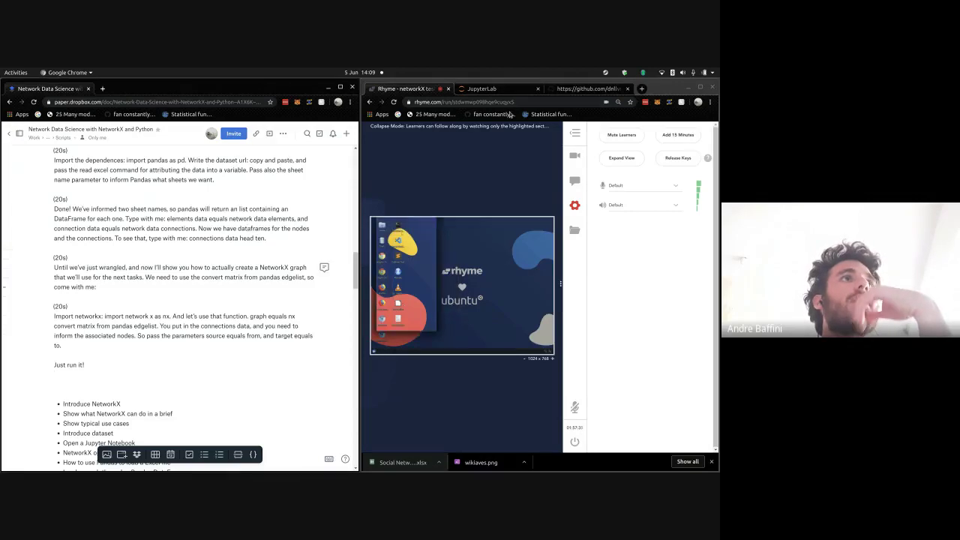
- Display the graph in the notebook, then run graph.edges to print its edge list
click(486, 89)
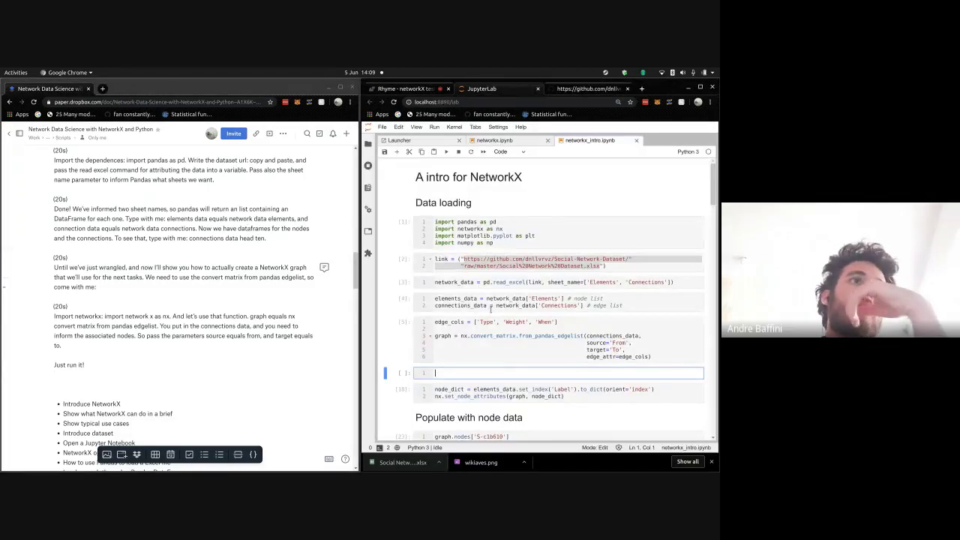
text(grap)
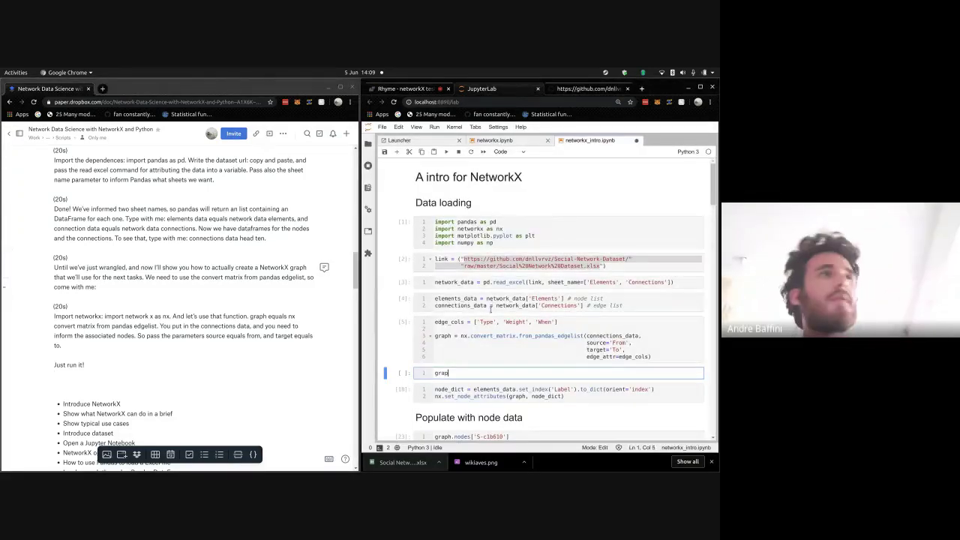
text(h)
key(shift+Return)
scroll(492, 311, down, 1)
click(492, 333)
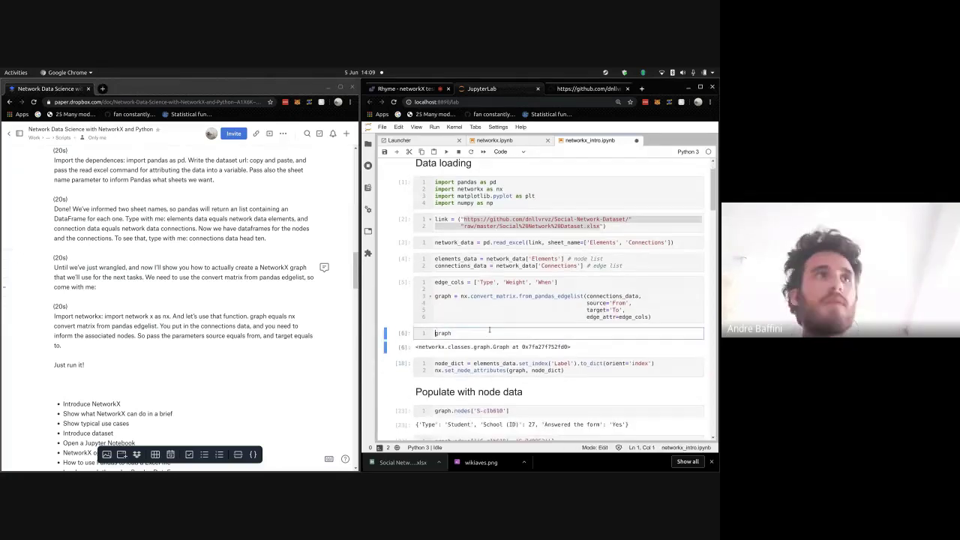
text(.edges)
key(ctrl+Return)
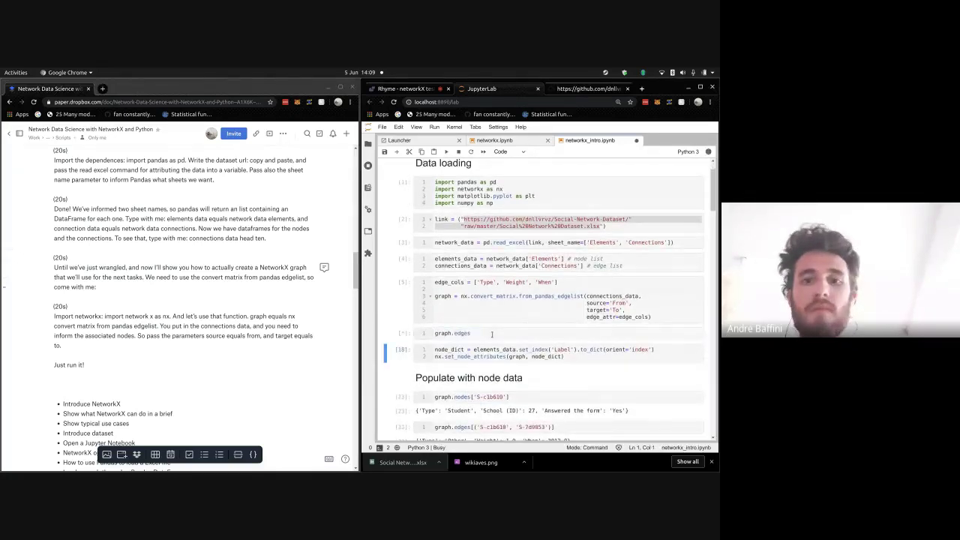
- Replace the cell contents with graph.nodes and run it to list the nodes
key(ctrl+a)
scroll(492, 336, down, 2)
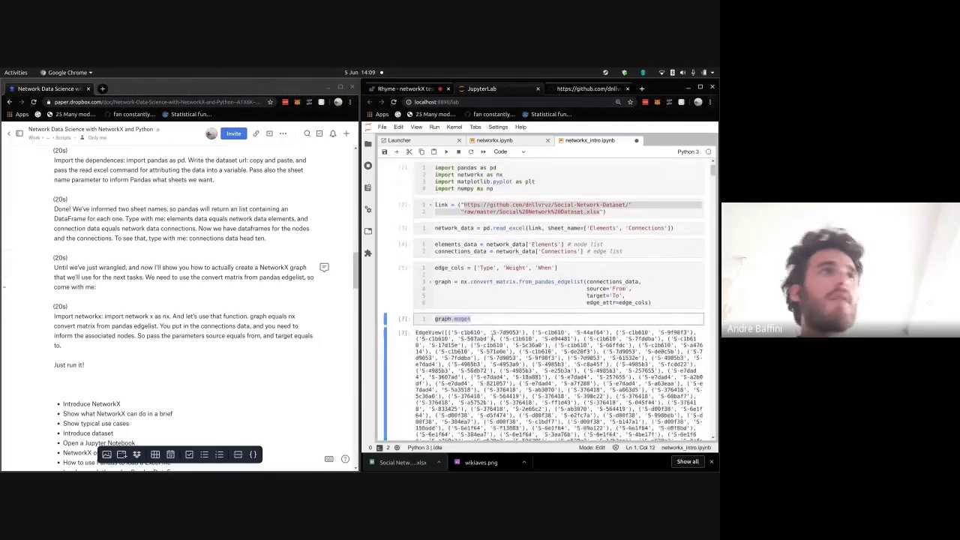
text(graph.nodes)
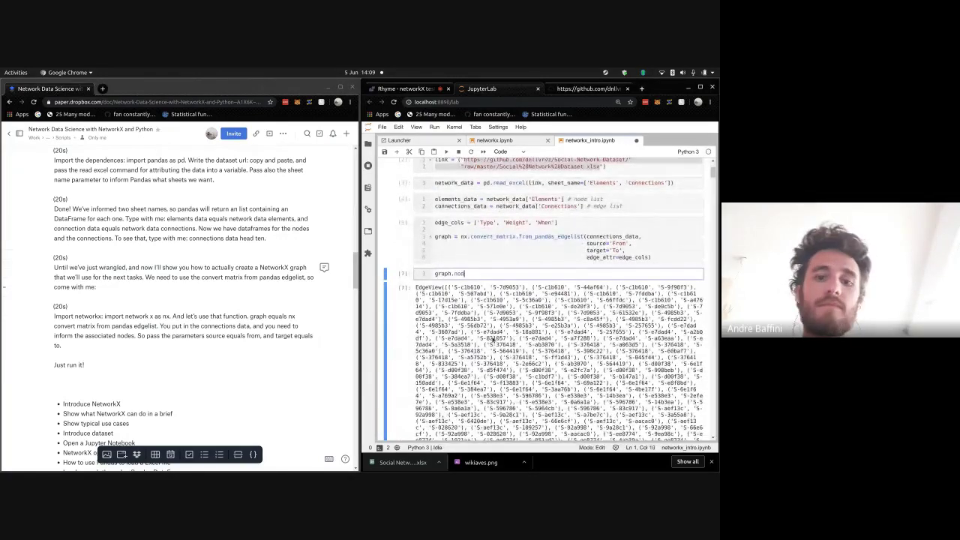
key(ctrl+Return)
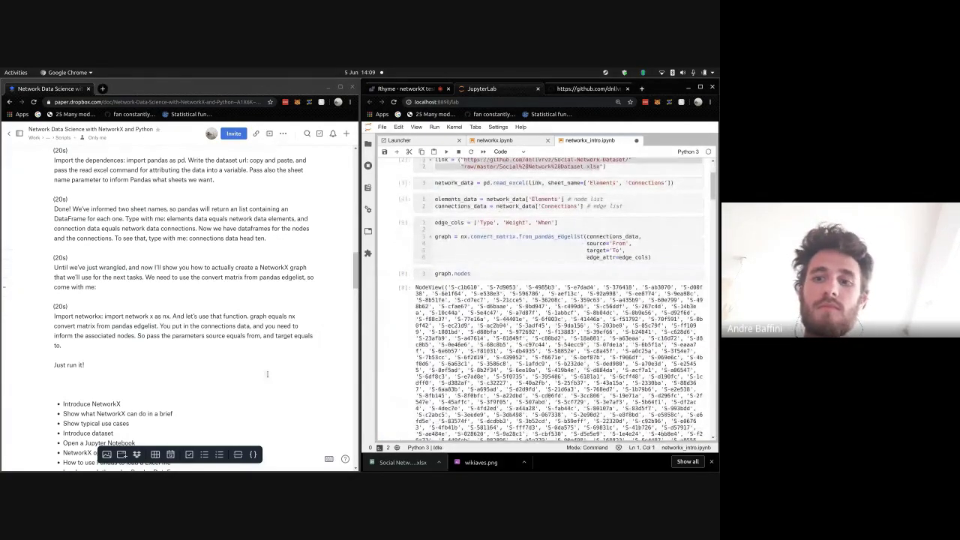
- After 'Just run it!', add 'TO see if that work. just type graph dot nodes in'
click(254, 363)
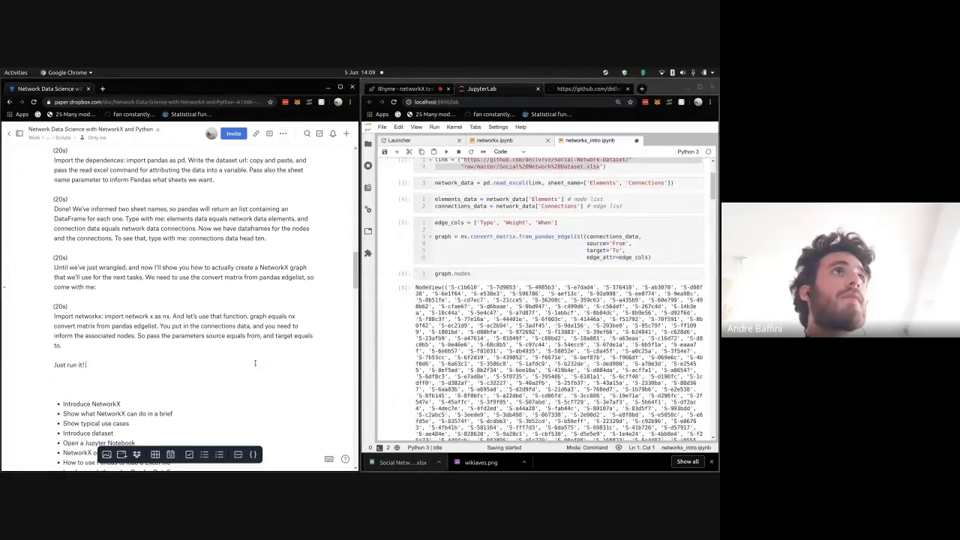
text(TO s)
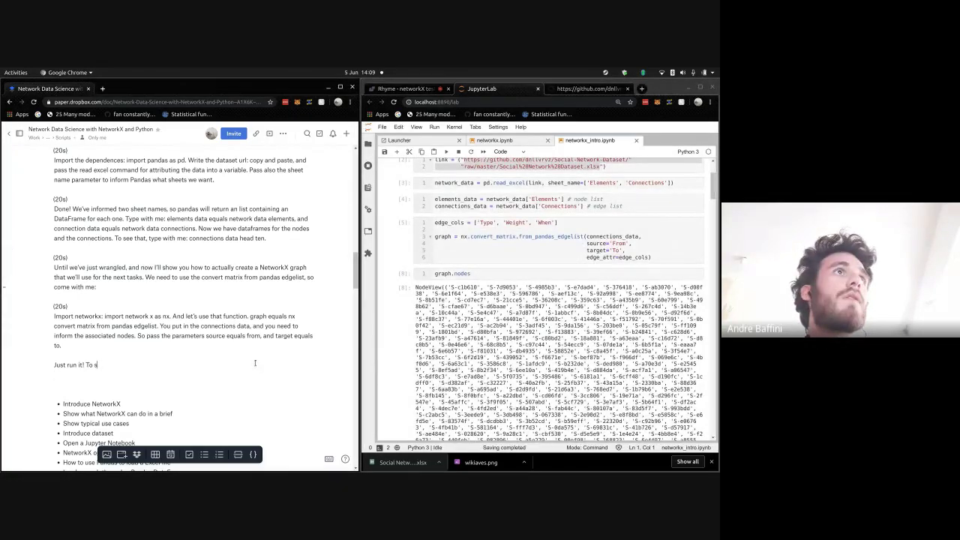
text(ee if that work)
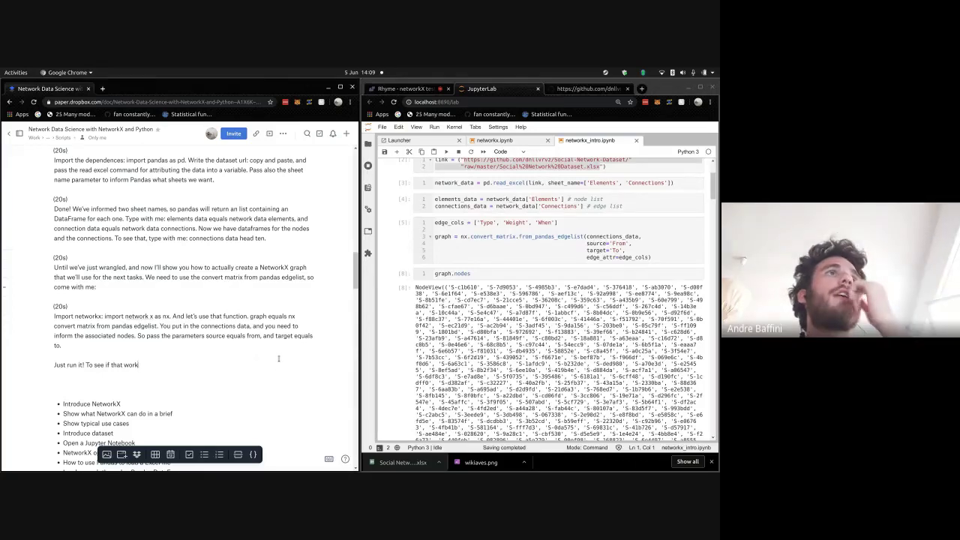
text(.)
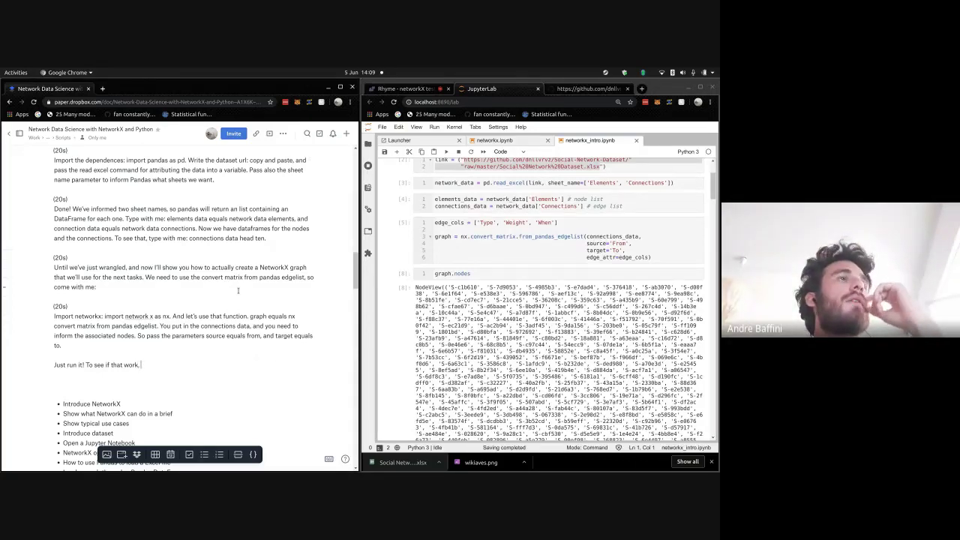
text( just type graph dot no)
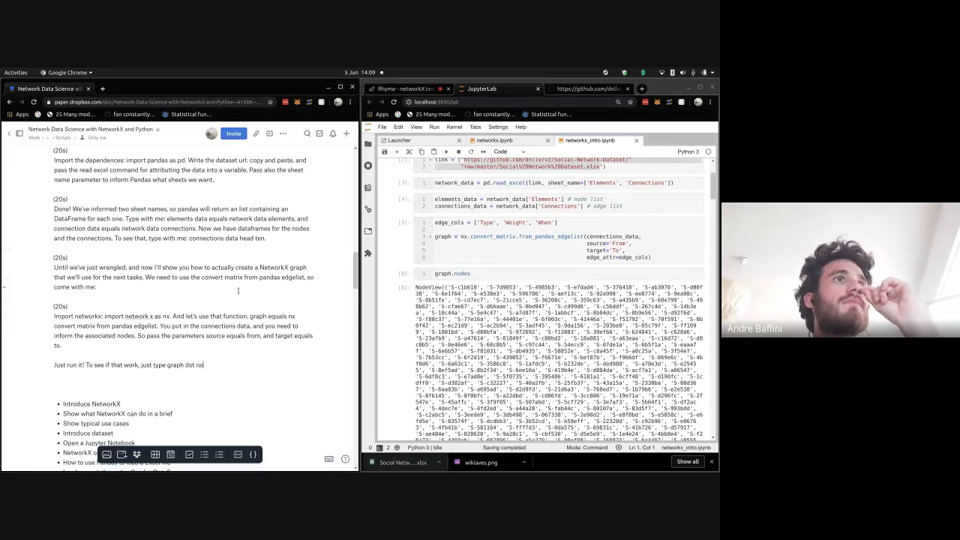
text(des in th)
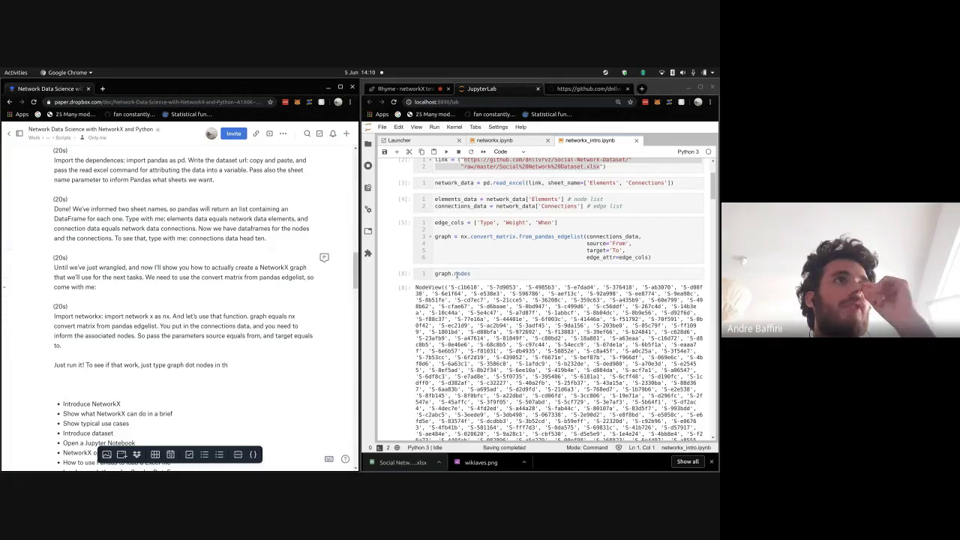
- Run graph.edges, then try graph.edges[0] to fetch the first edge
click(492, 275)
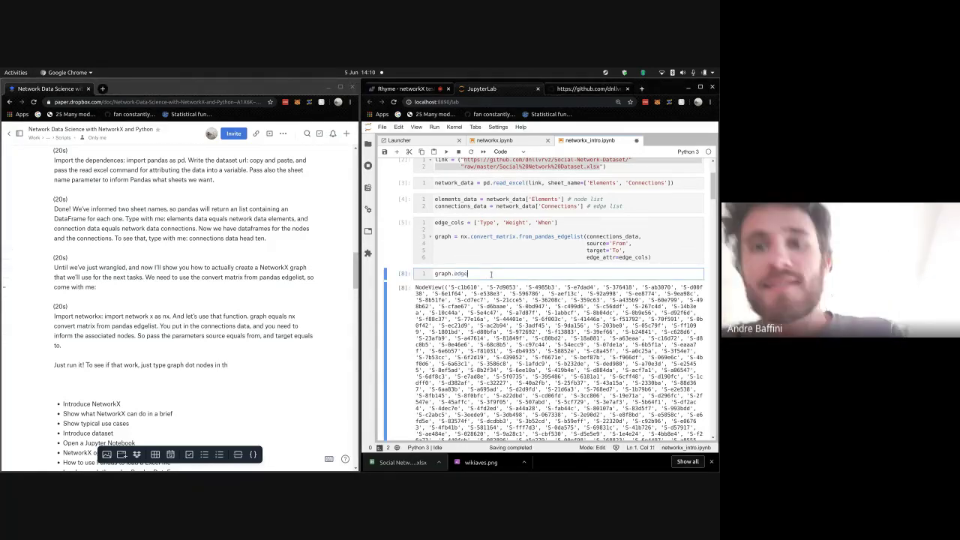
text(edges)
key(shift+Return)
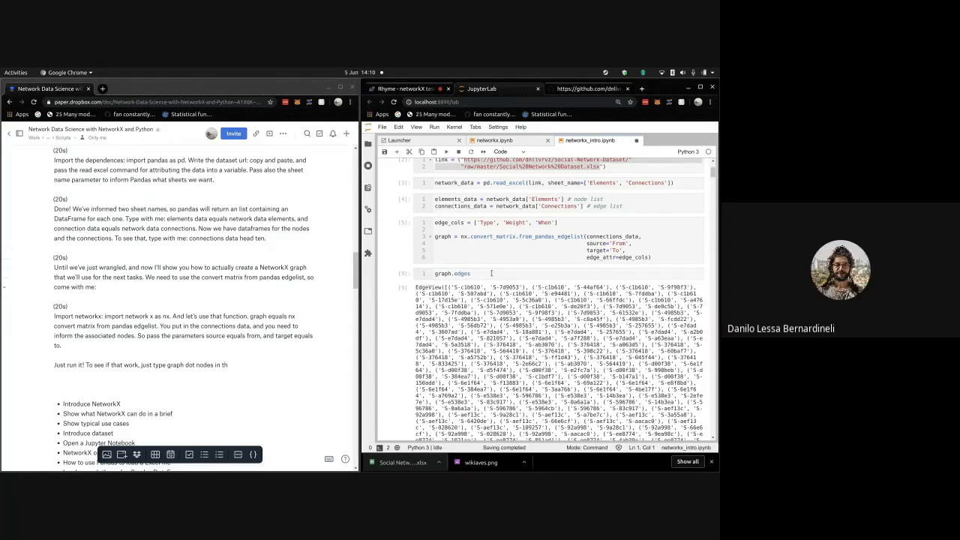
click(497, 274)
text([0])
key(shift+Return)
- Drop the failing index, re-run graph.edges, and return to the Rhyme session page
click(501, 273)
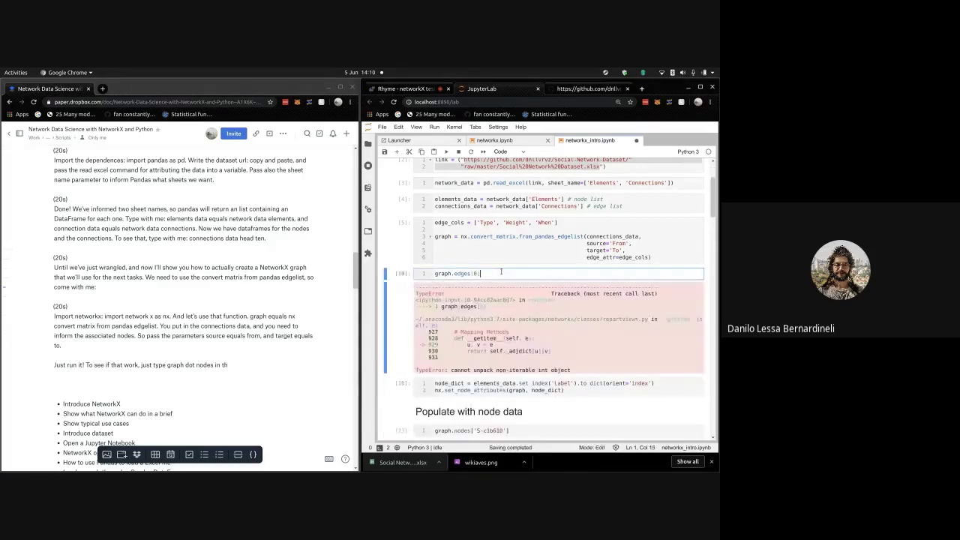
key(BackSpace)
key(ctrl+Return)
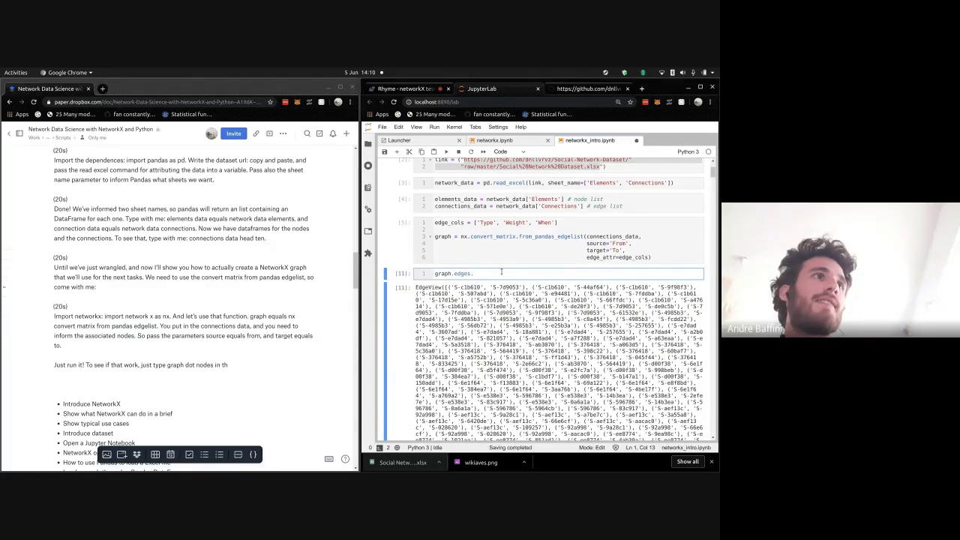
click(423, 89)
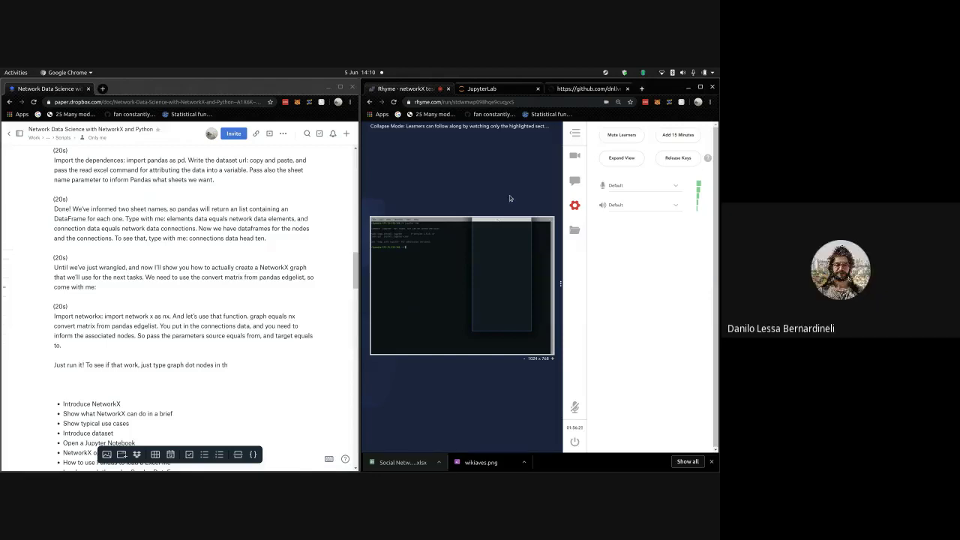
- Make the Rhyme session full screen, show the learner's desktop preview, and run ls in the terminal
key(F11)
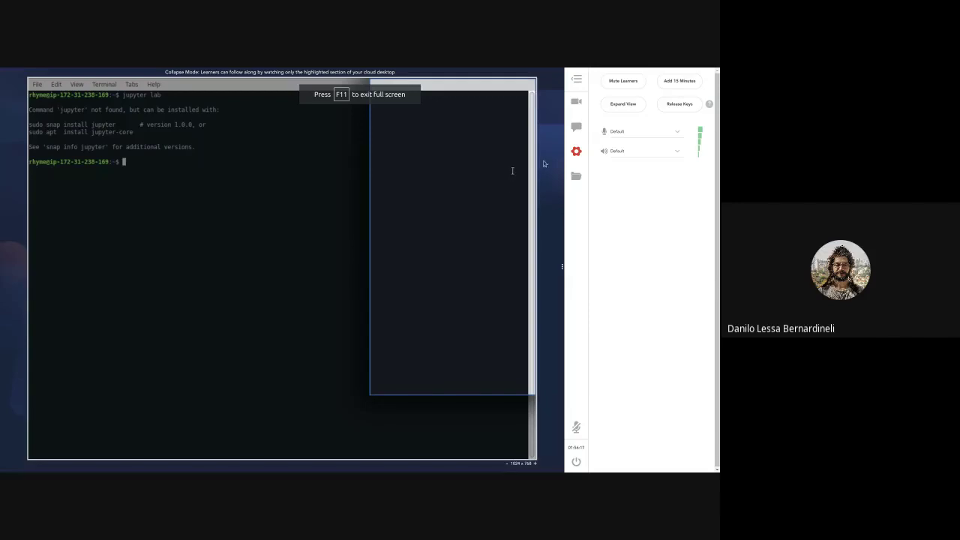
click(576, 102)
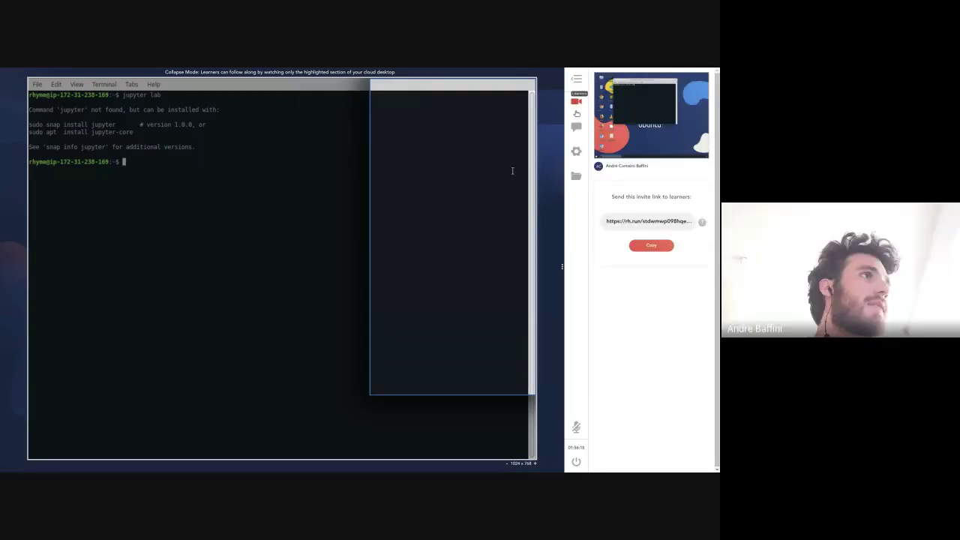
mouse_move(634, 148)
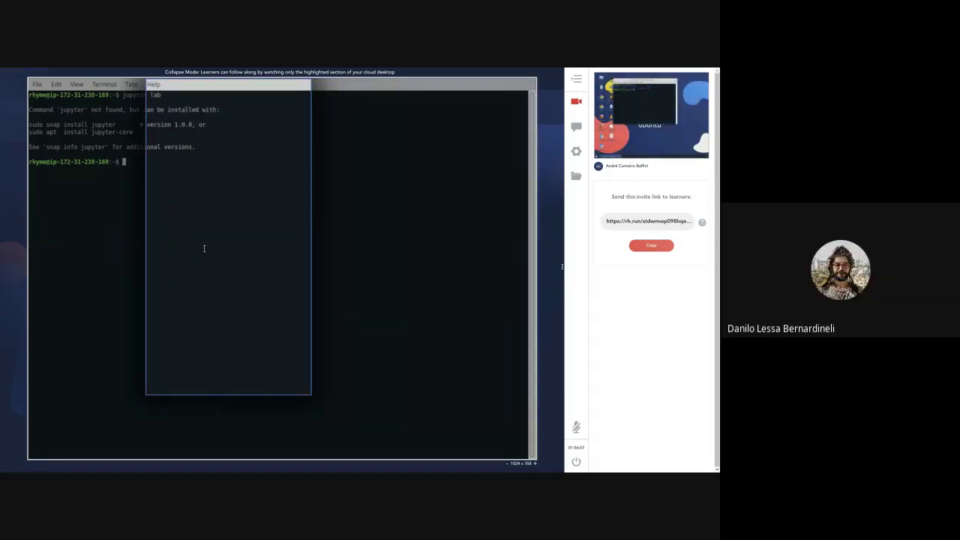
text(ls)
key(Return)
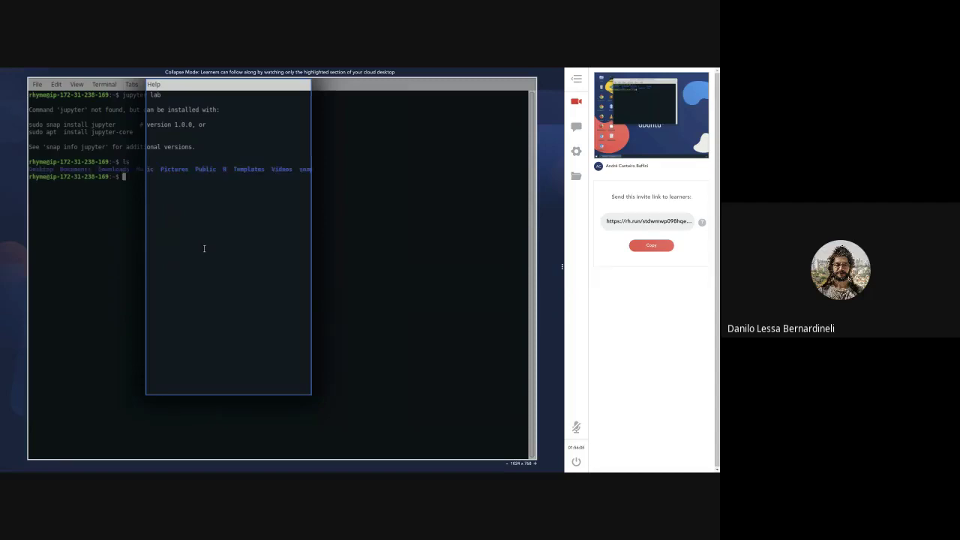
mouse_move(665, 157)
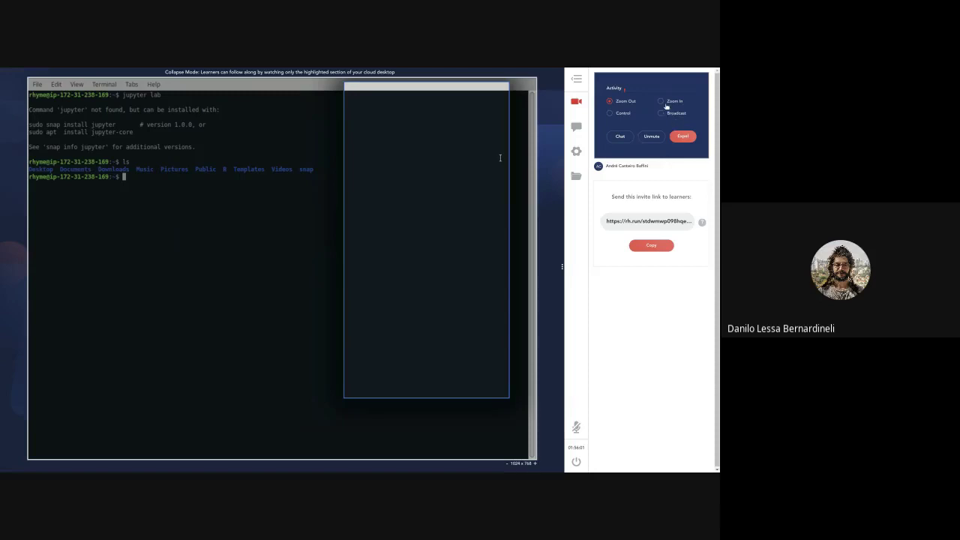
- Zoom into and control the learner's desktop, run 'echo hacker aqui', then zoom back out
click(661, 102)
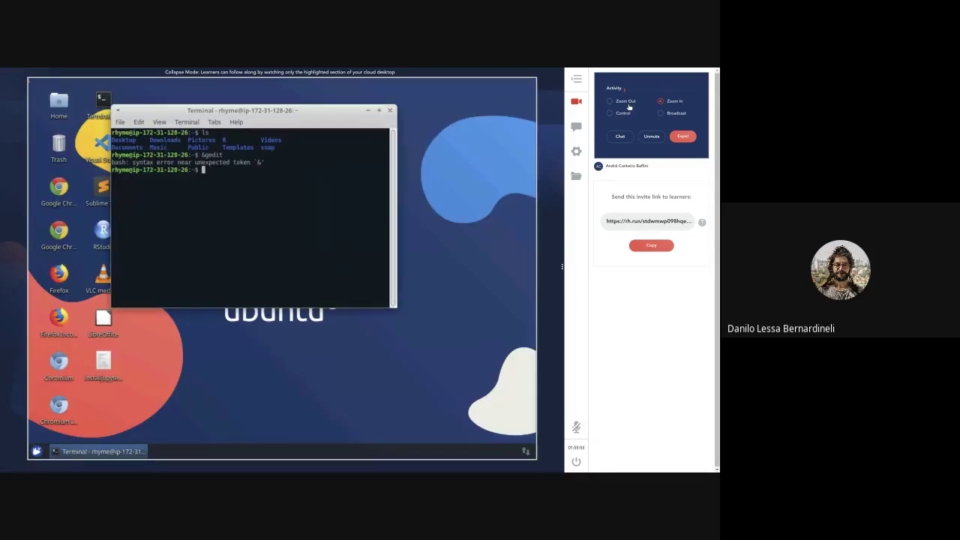
click(628, 108)
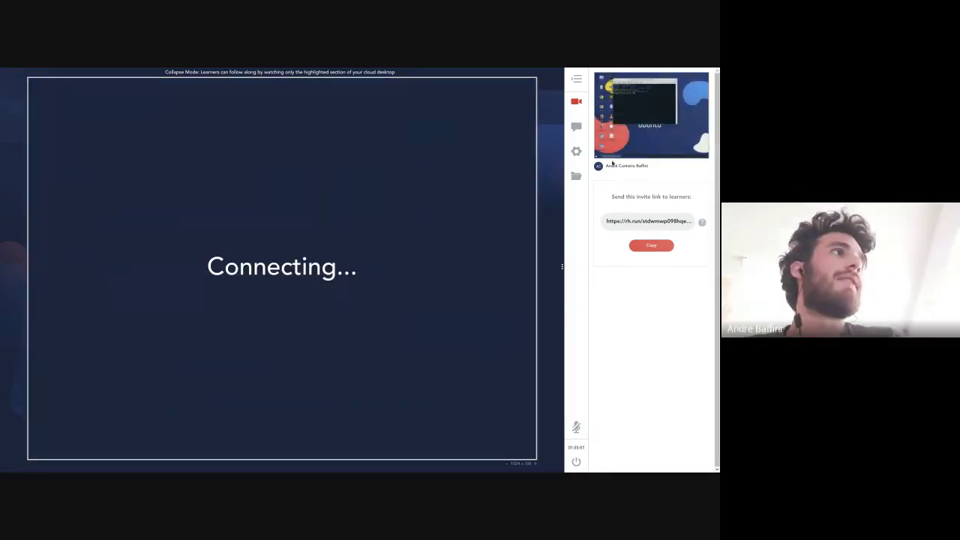
mouse_move(617, 117)
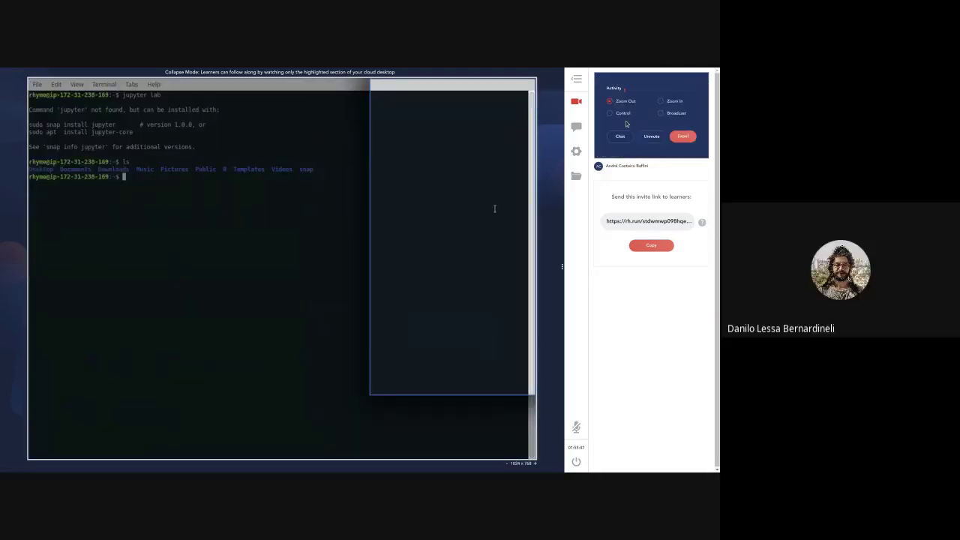
click(621, 116)
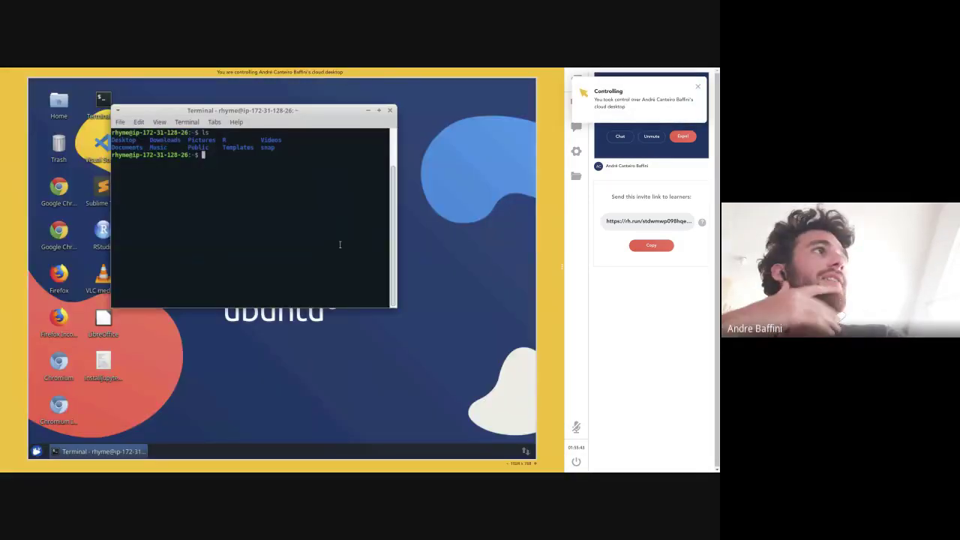
text(echo hacker aqui)
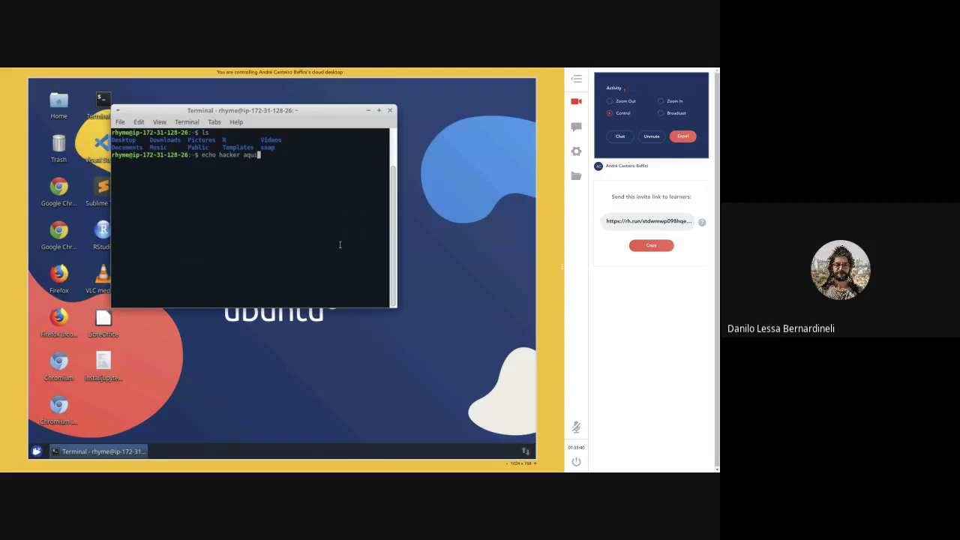
key(Return)
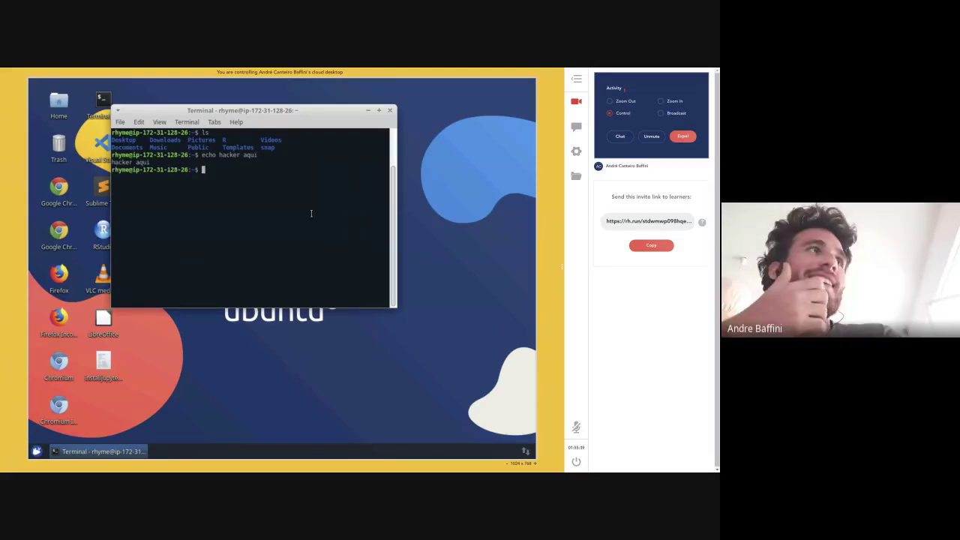
click(614, 100)
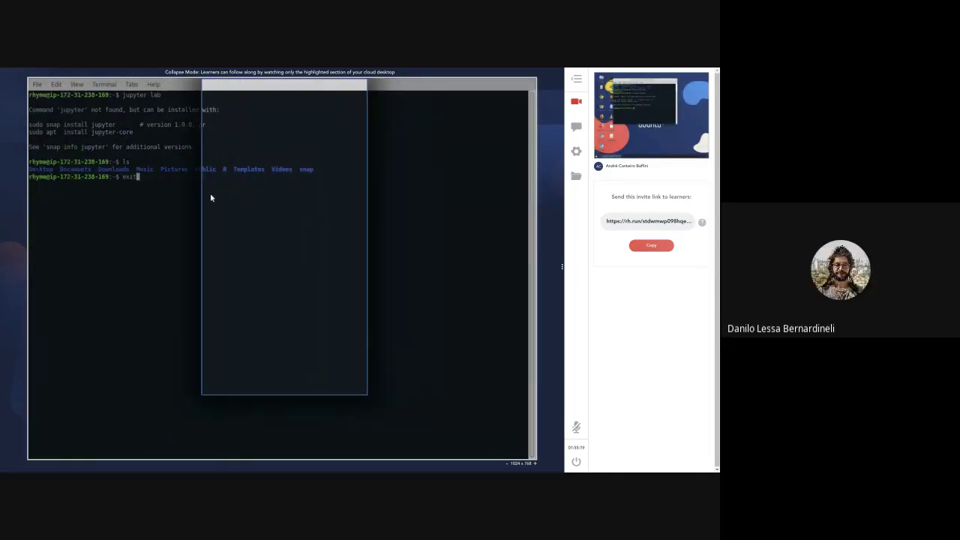
- Exit the terminal, open a new one, and run 'jupyter notebook'
text(exit)
key(Return)
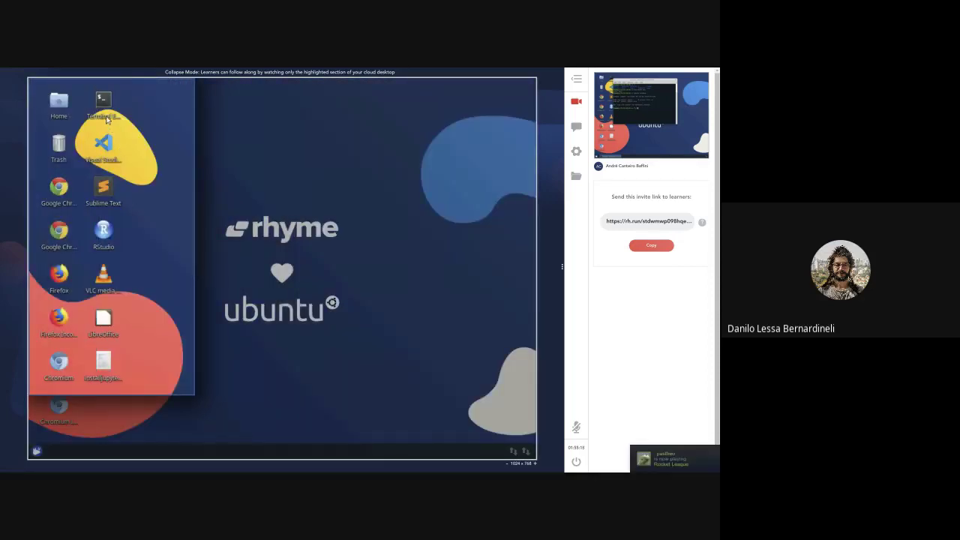
double_click(117, 120)
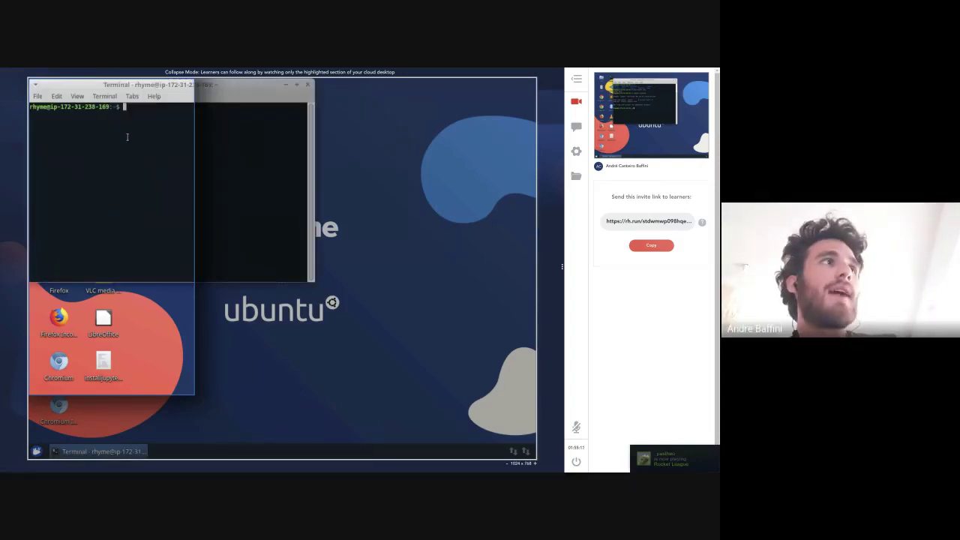
text(jupyter notebook)
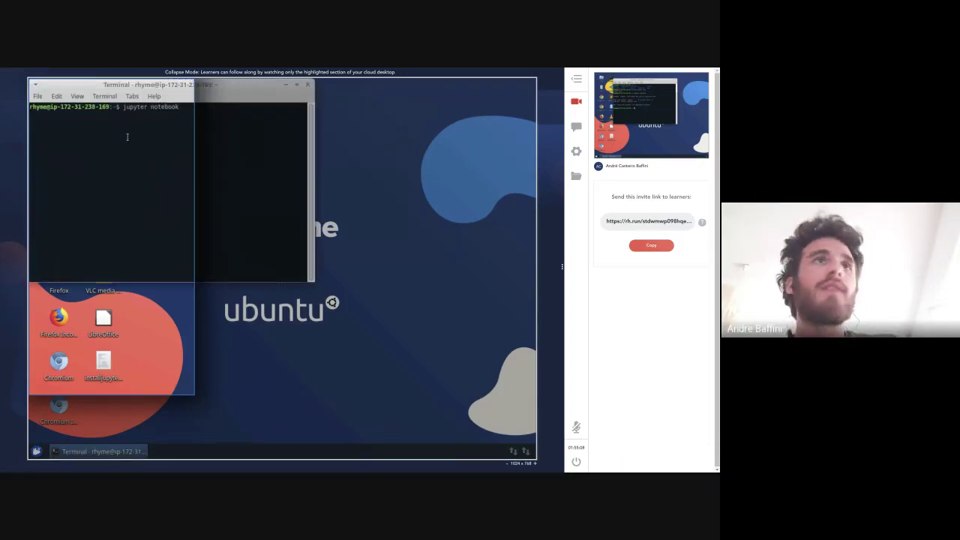
key(Return)
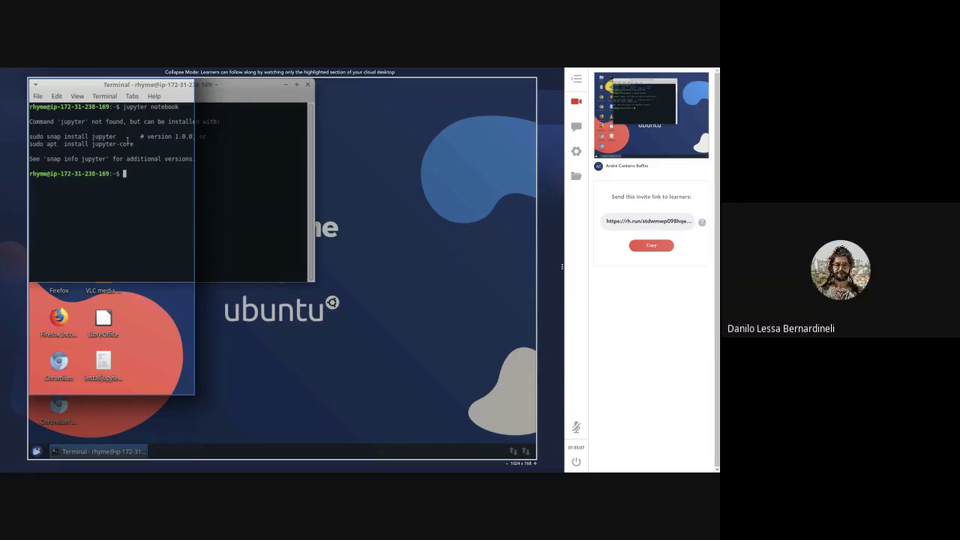
- Try sudo apt install for jupyter lab, jupyter-core and jupyter, which fail to locate packages
text(sudo apt install)
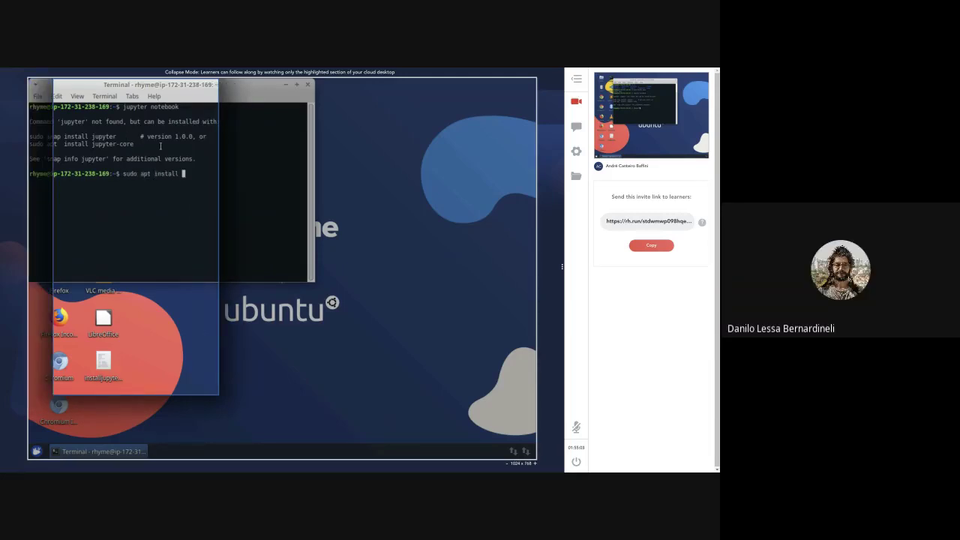
text( jupyter lab)
key(Return)
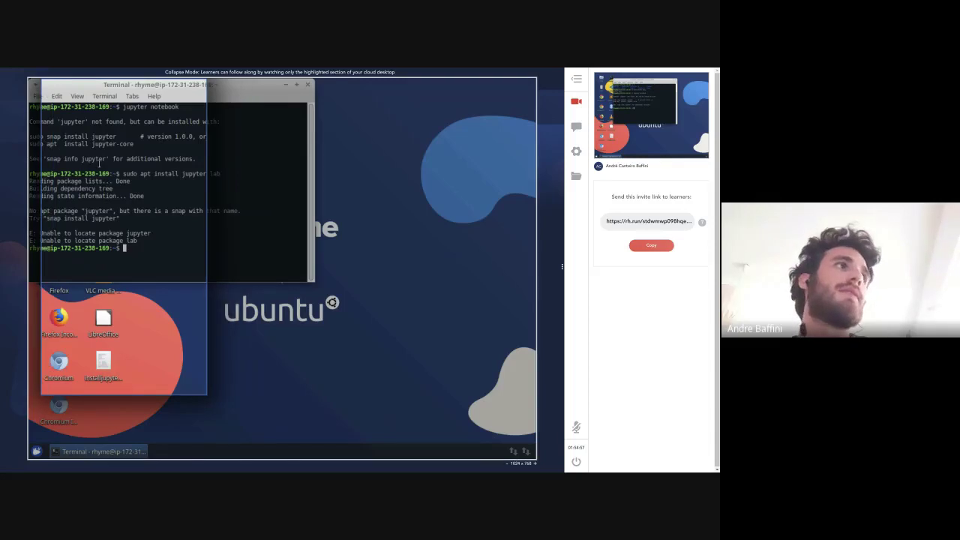
key(Up)
key(BackSpace)
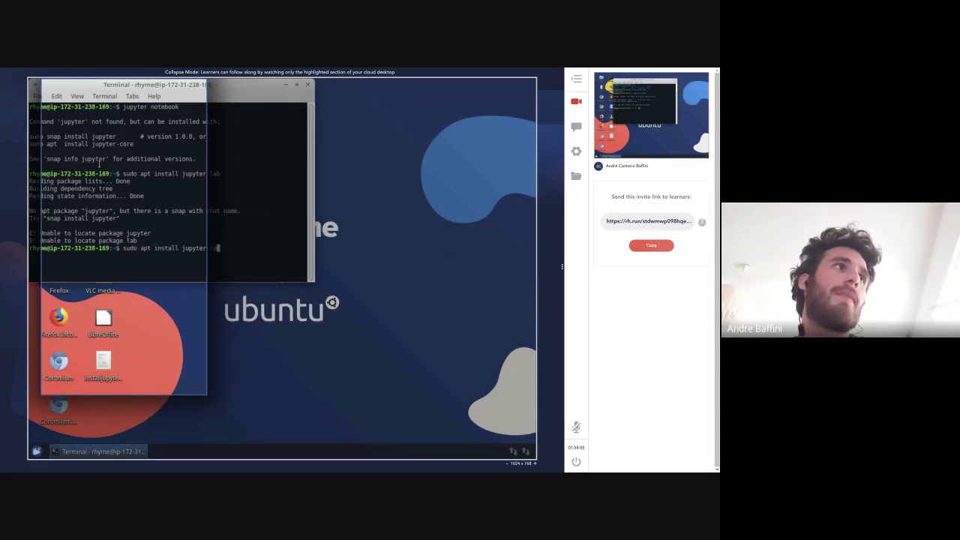
key(BackSpace)
key(BackSpace)
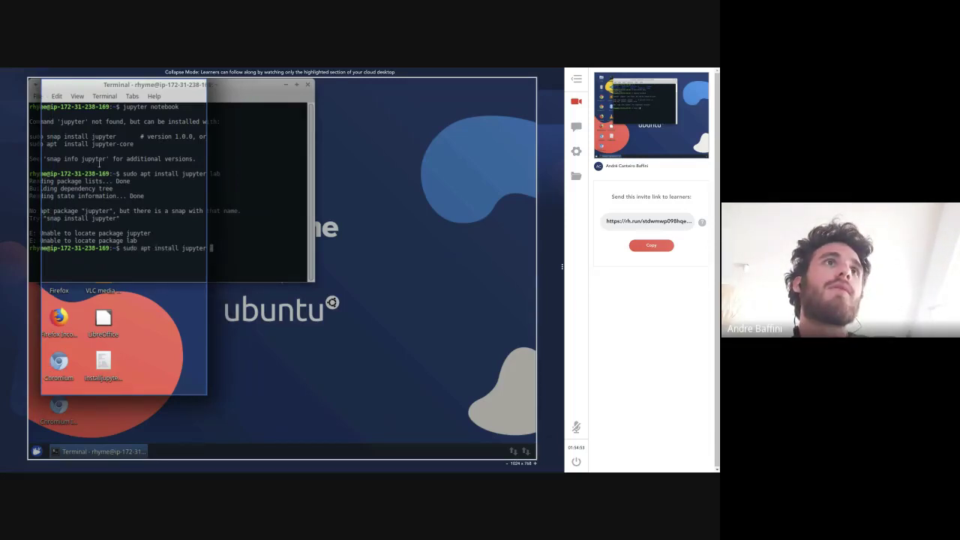
key(BackSpace)
text(-core net)
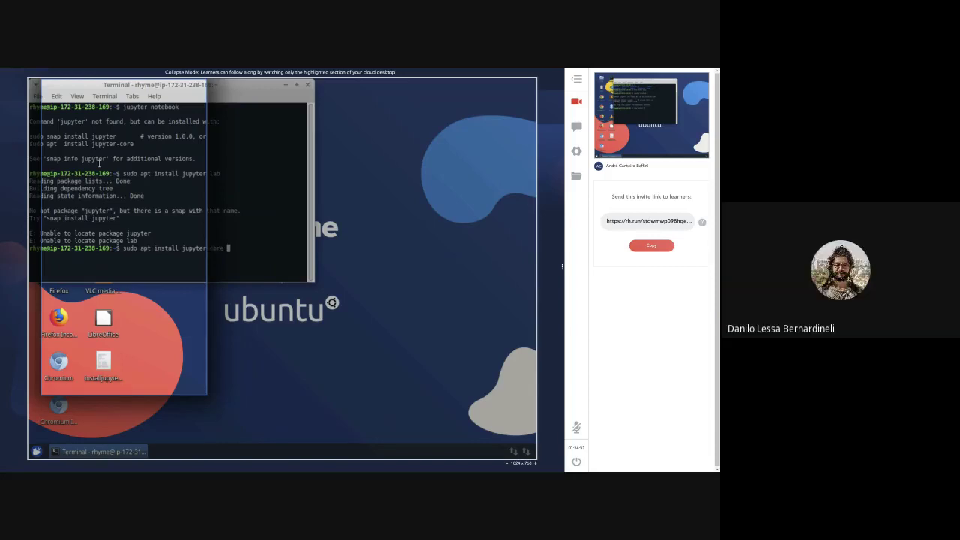
key(BackSpace)
key(BackSpace)
key(BackSpace)
key(BackSpace)
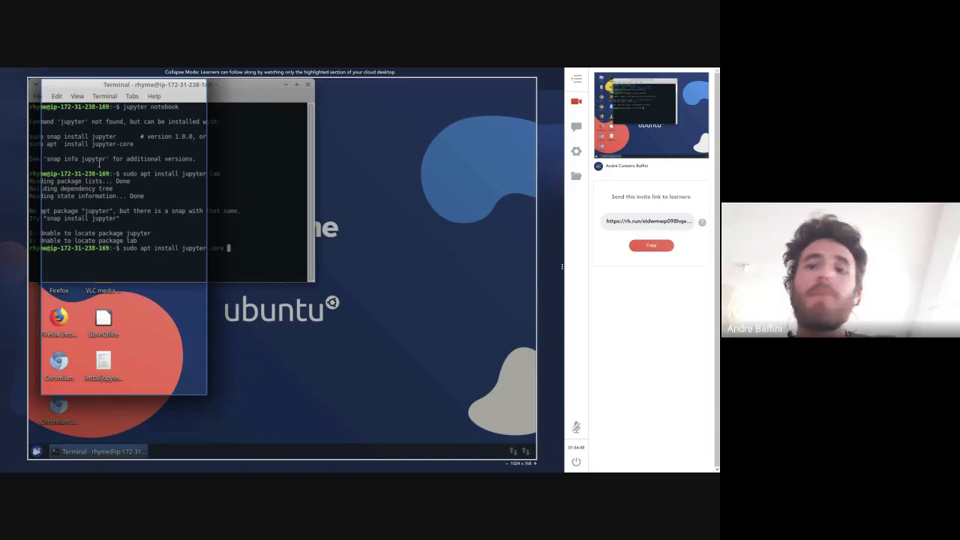
key(Return)
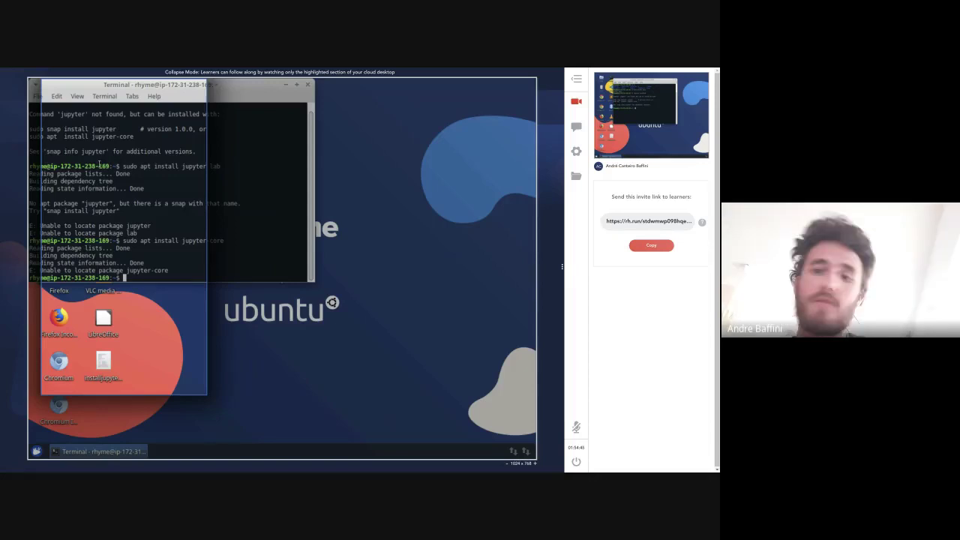
key(Up)
key(BackSpace)
key(BackSpace)
key(BackSpace)
key(BackSpace)
key(BackSpace)
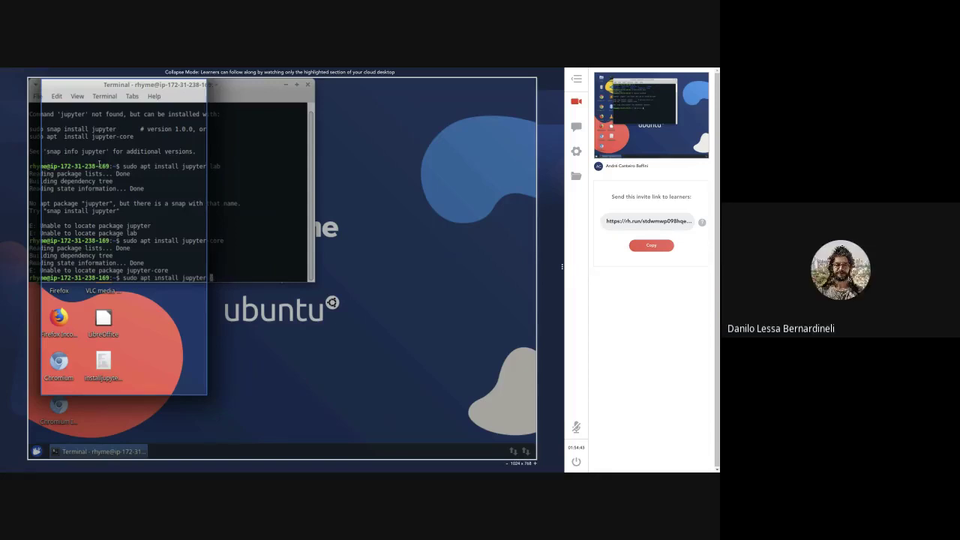
key(Return)
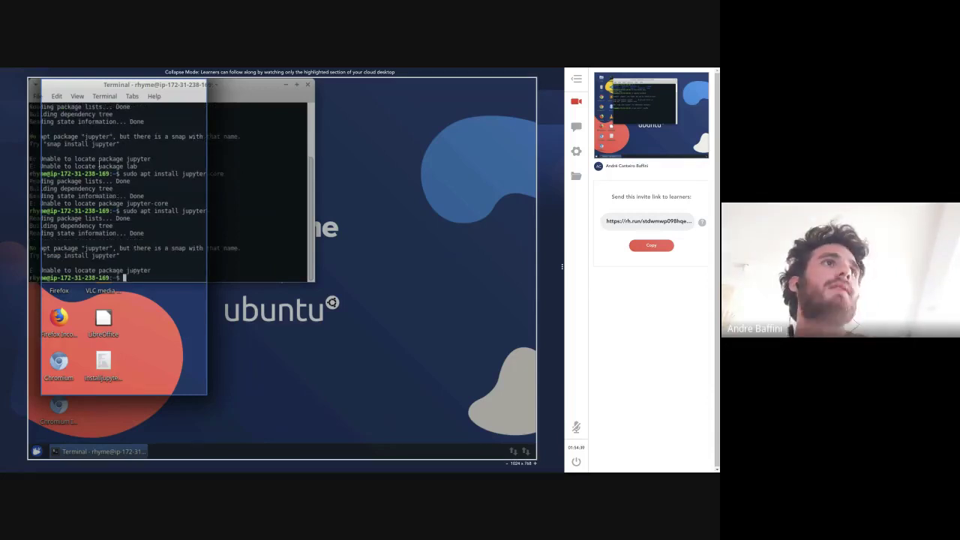
- Install Jupyter 1.0.0 with 'snap install jupyter'
text(snap install jupyter)
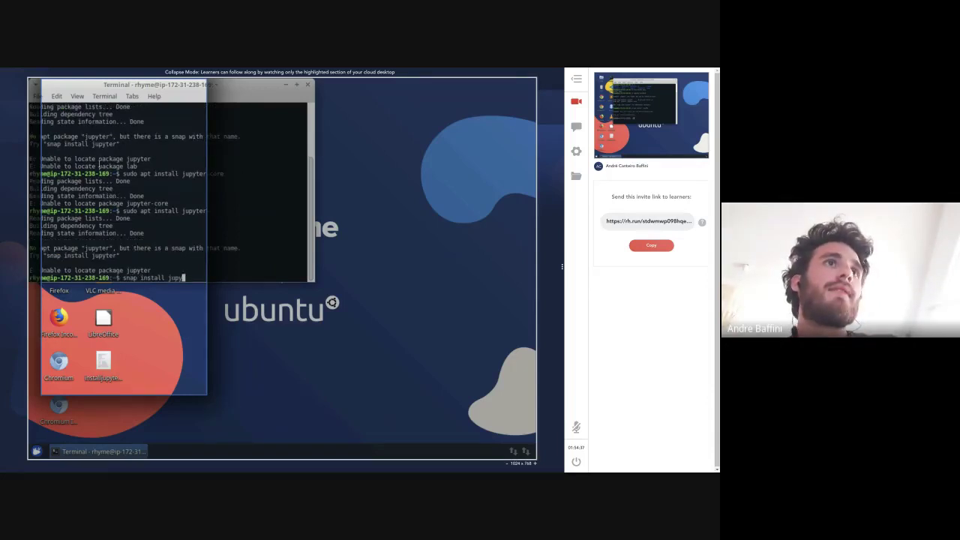
key(Return)
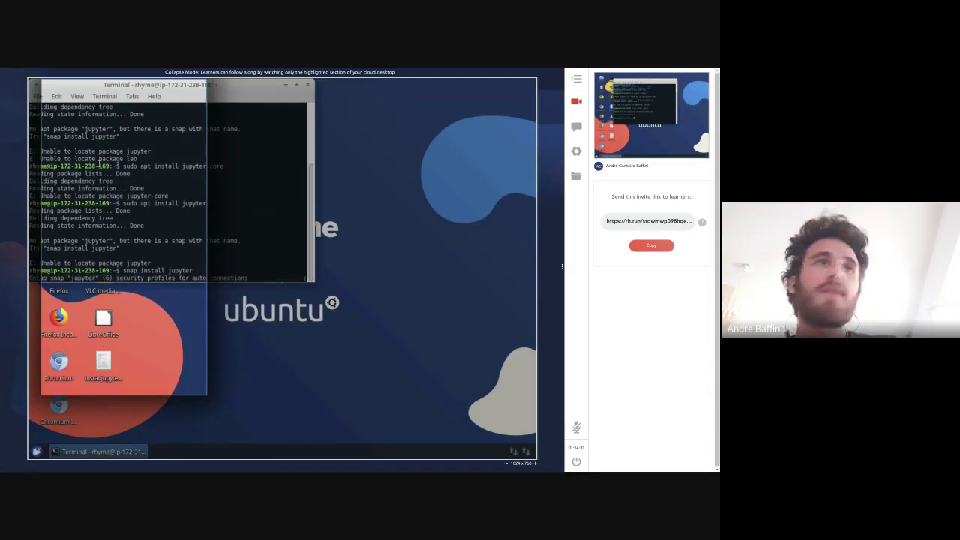
click(103, 363)
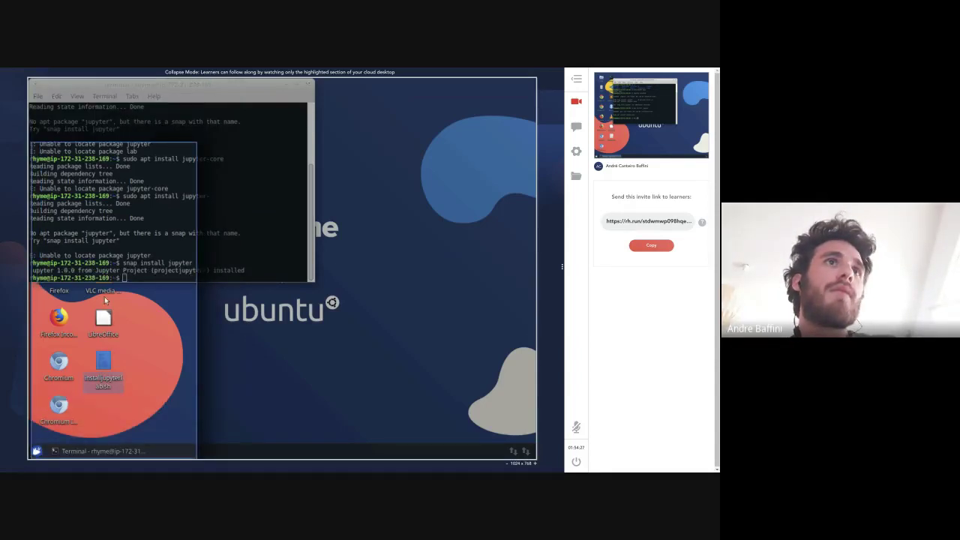
- In the terminal, cd into Desktop and run the Jupyter Lab install script with sh
click(138, 242)
text(sh in)
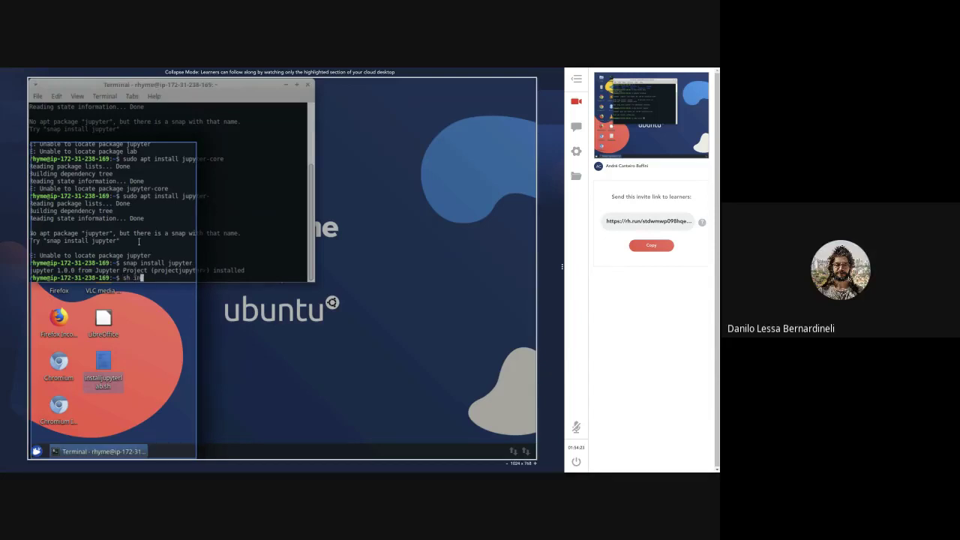
text(s)
key(ctrl+c)
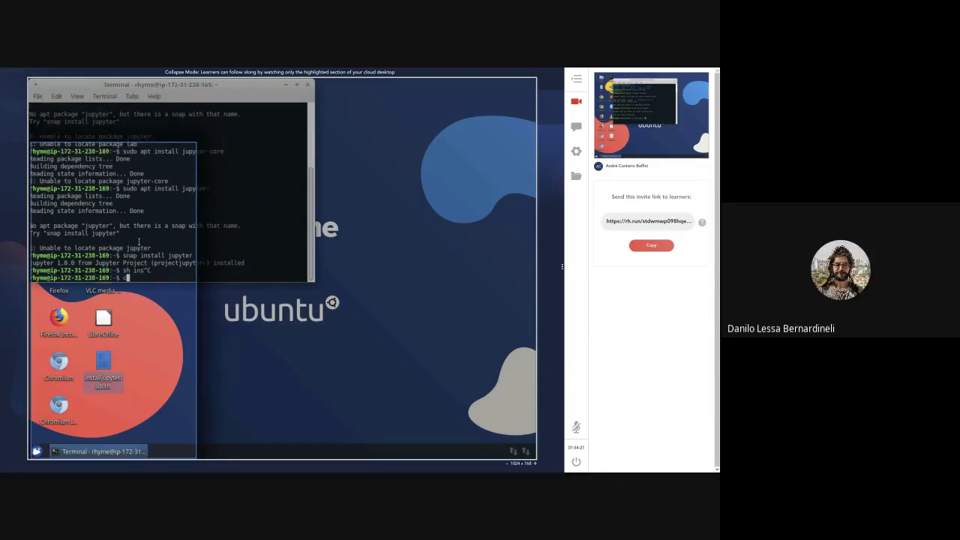
text(cd DEsk)
key(BackSpace)
key(BackSpace)
key(BackSpace)
text(esk)
key(Tab)
key(Return)
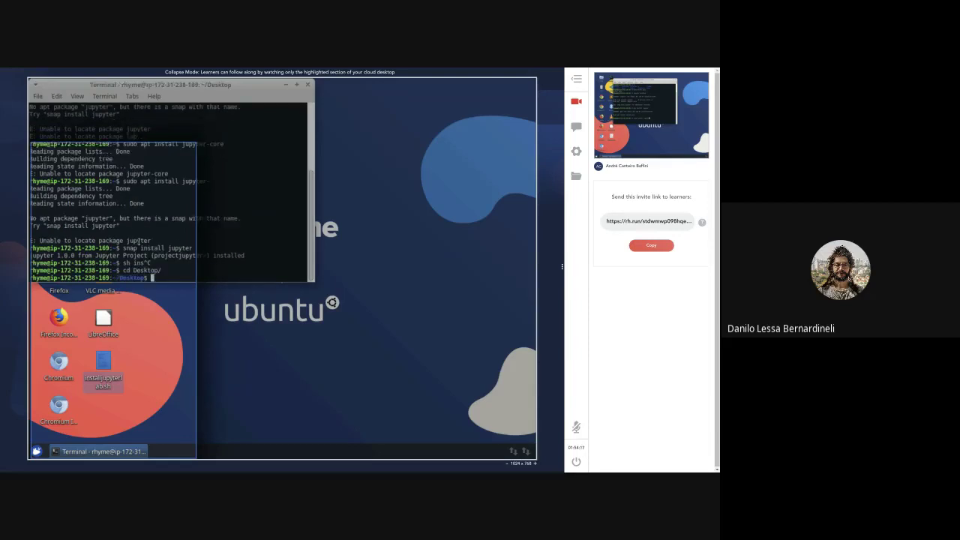
text(sh ins)
key(Tab)
key(Return)
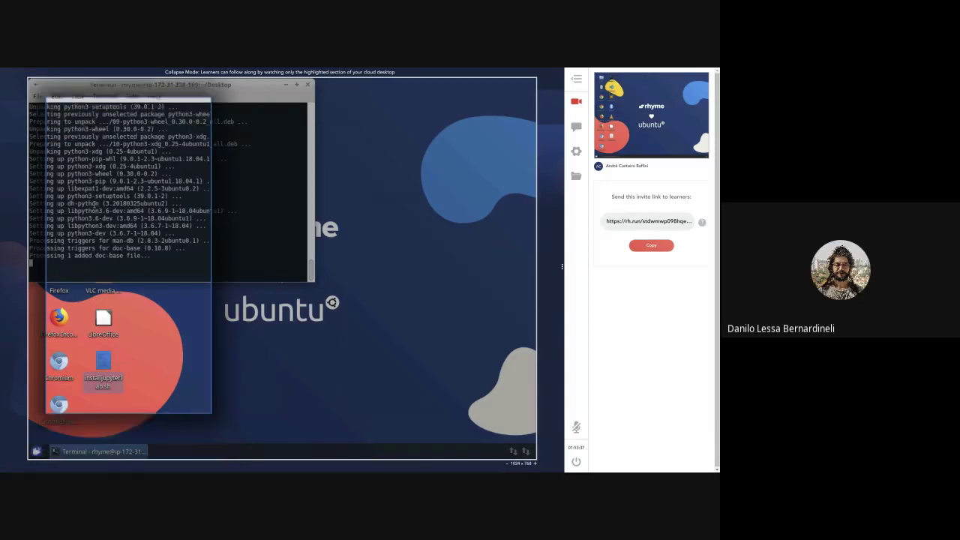
- Let the script reach 'Installation complete!', then cancel a re-typed 'sh install_jupyterlab.sh' command
right_click(177, 199)
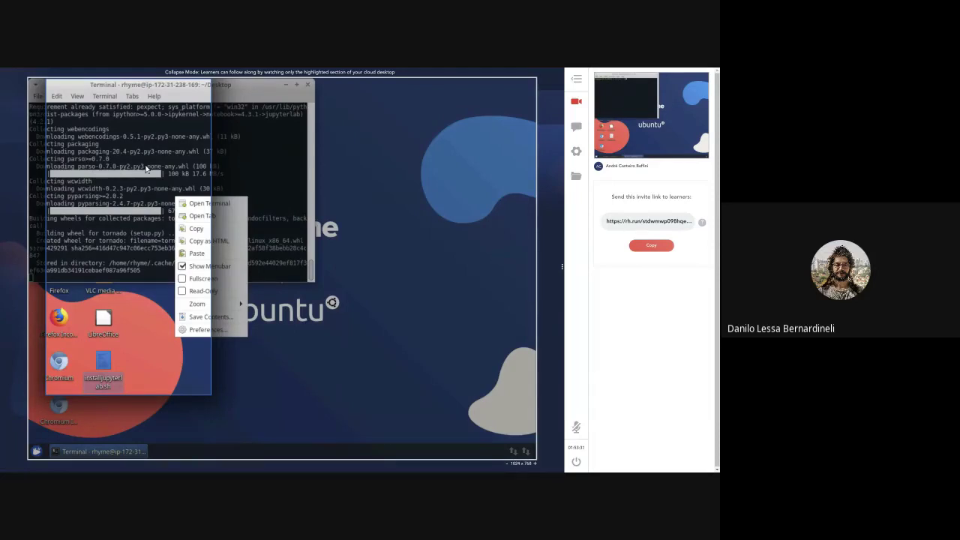
click(147, 169)
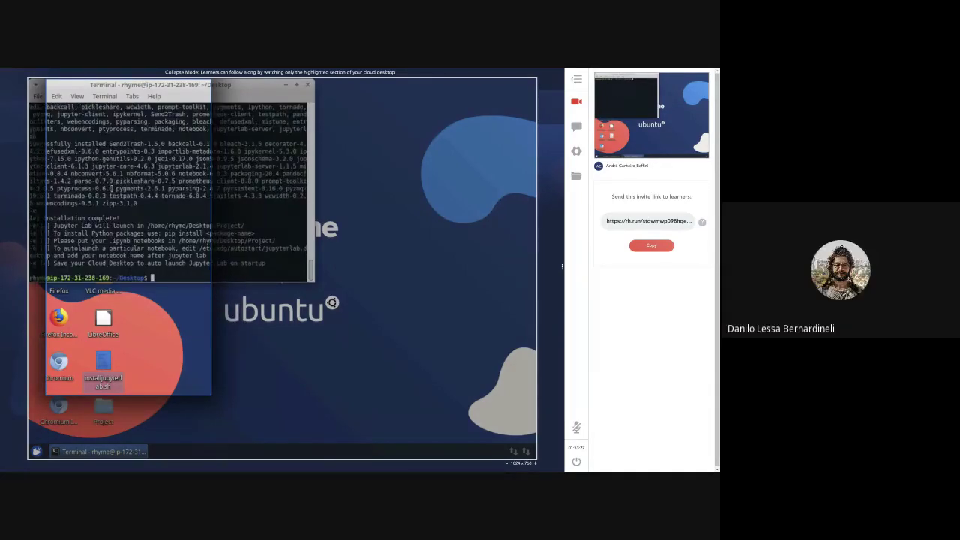
text(sh install_jupyterlab.sh)
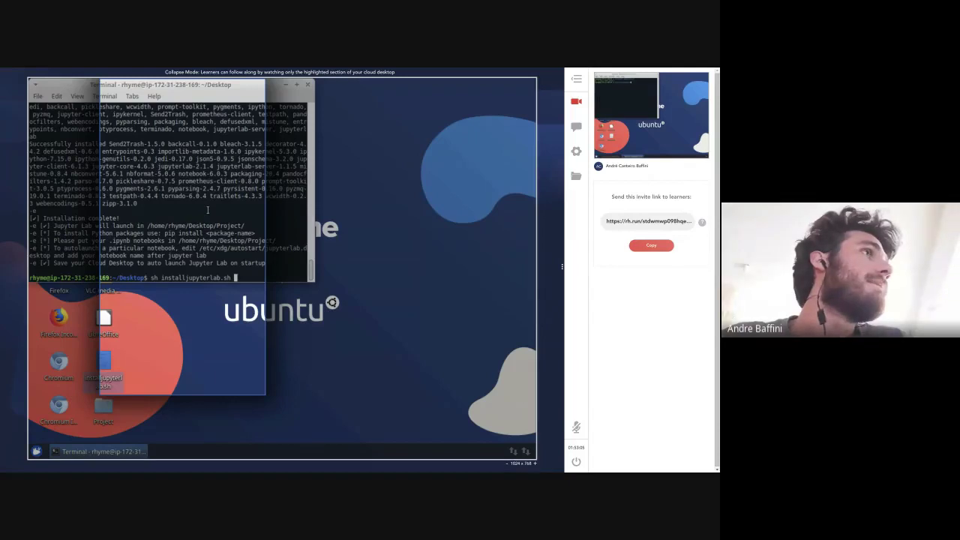
key(ctrl+c)
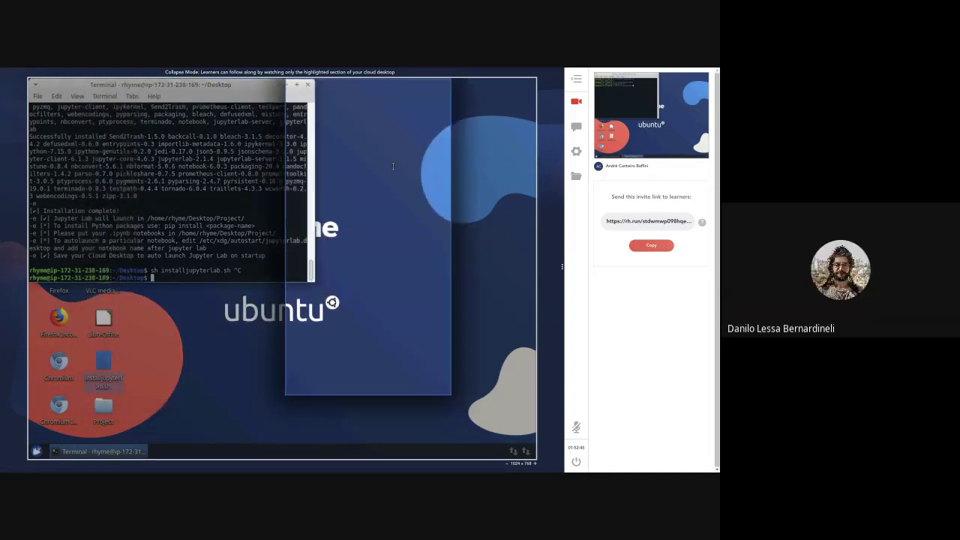
- Zoom in on the learner's cloud desktop from the Activity panel and take control of it
mouse_move(659, 111)
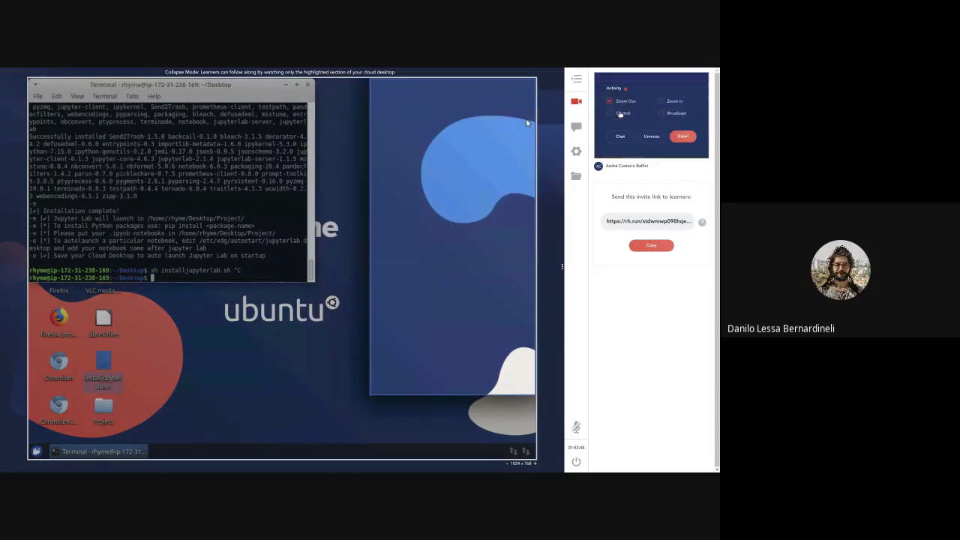
click(660, 101)
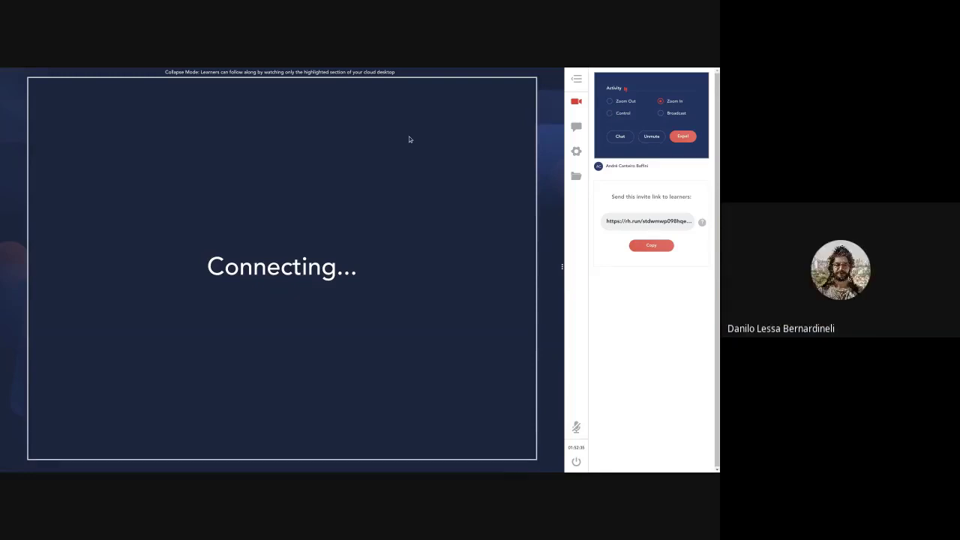
click(616, 113)
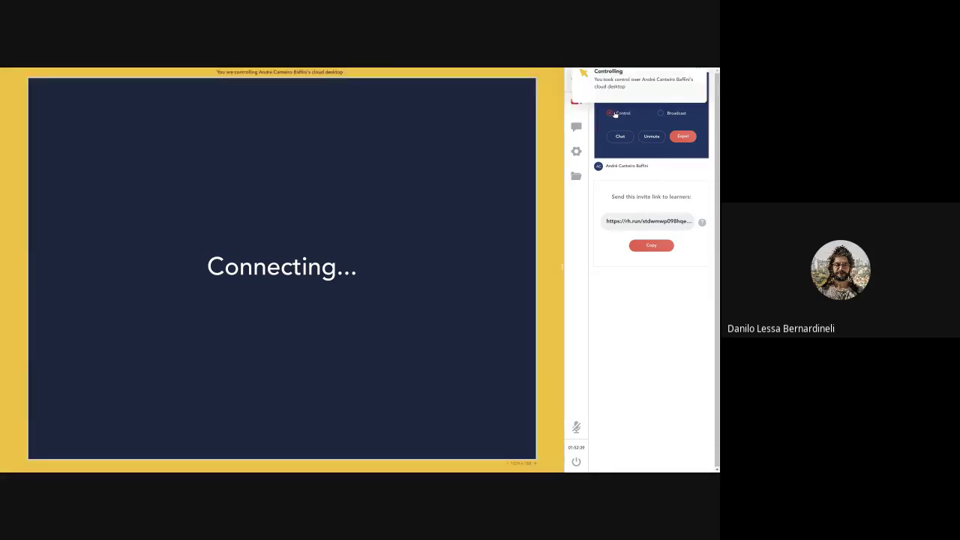